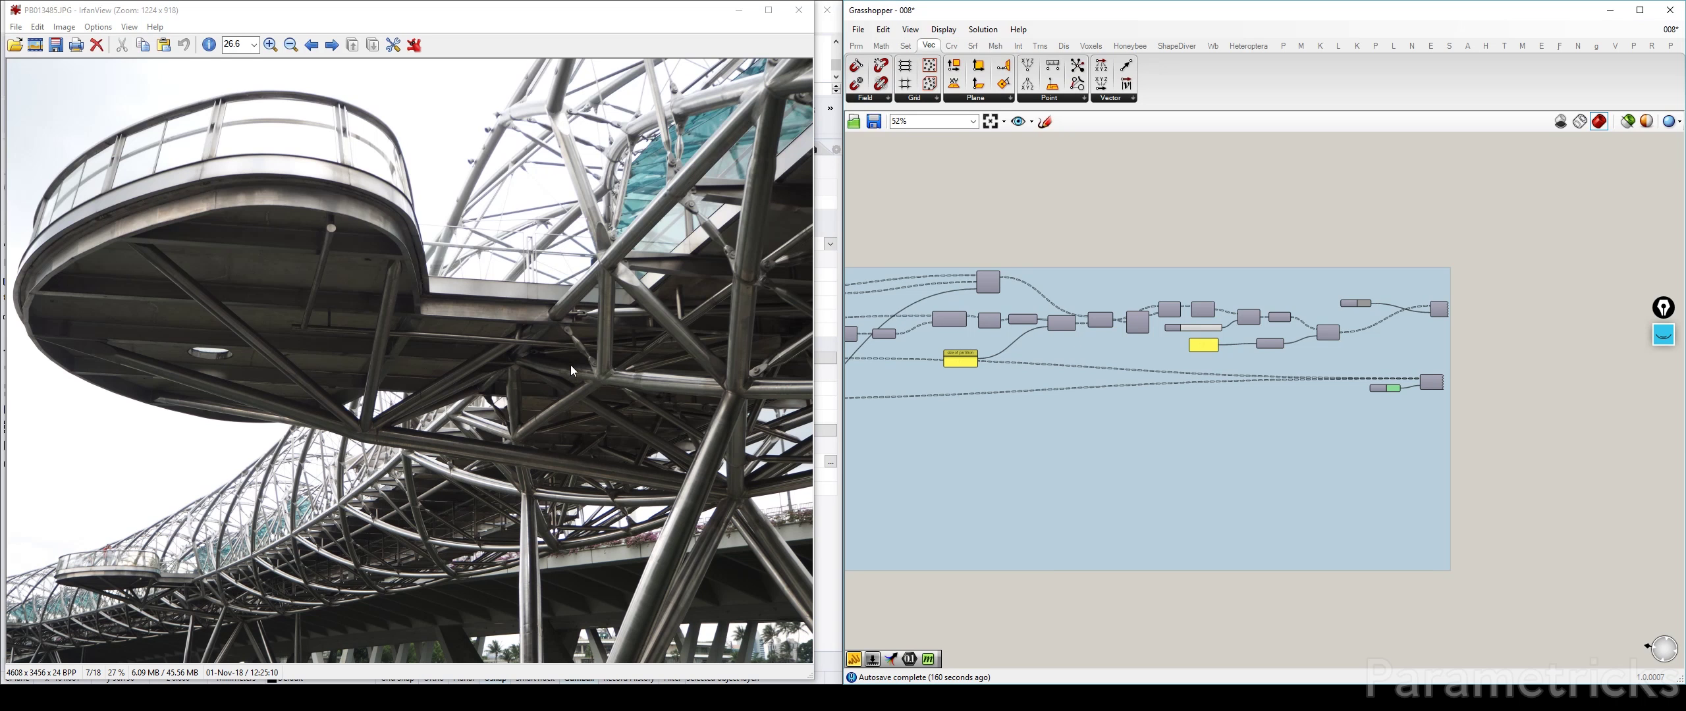
Step: Examine the Support Beams definition from its input components through to its final preview components
middle_click(1237, 249)
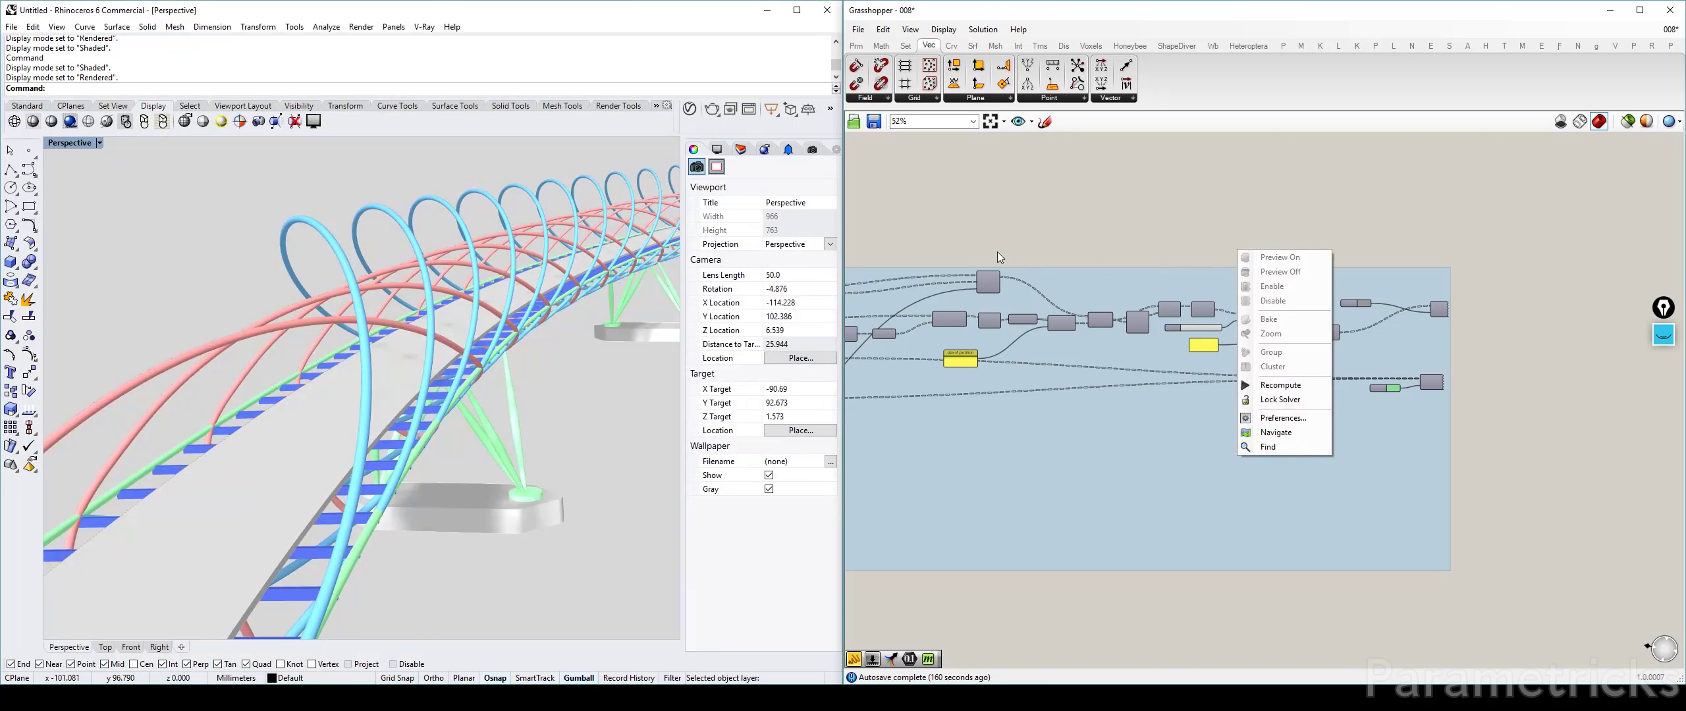
scroll(1154, 211, "down", 4)
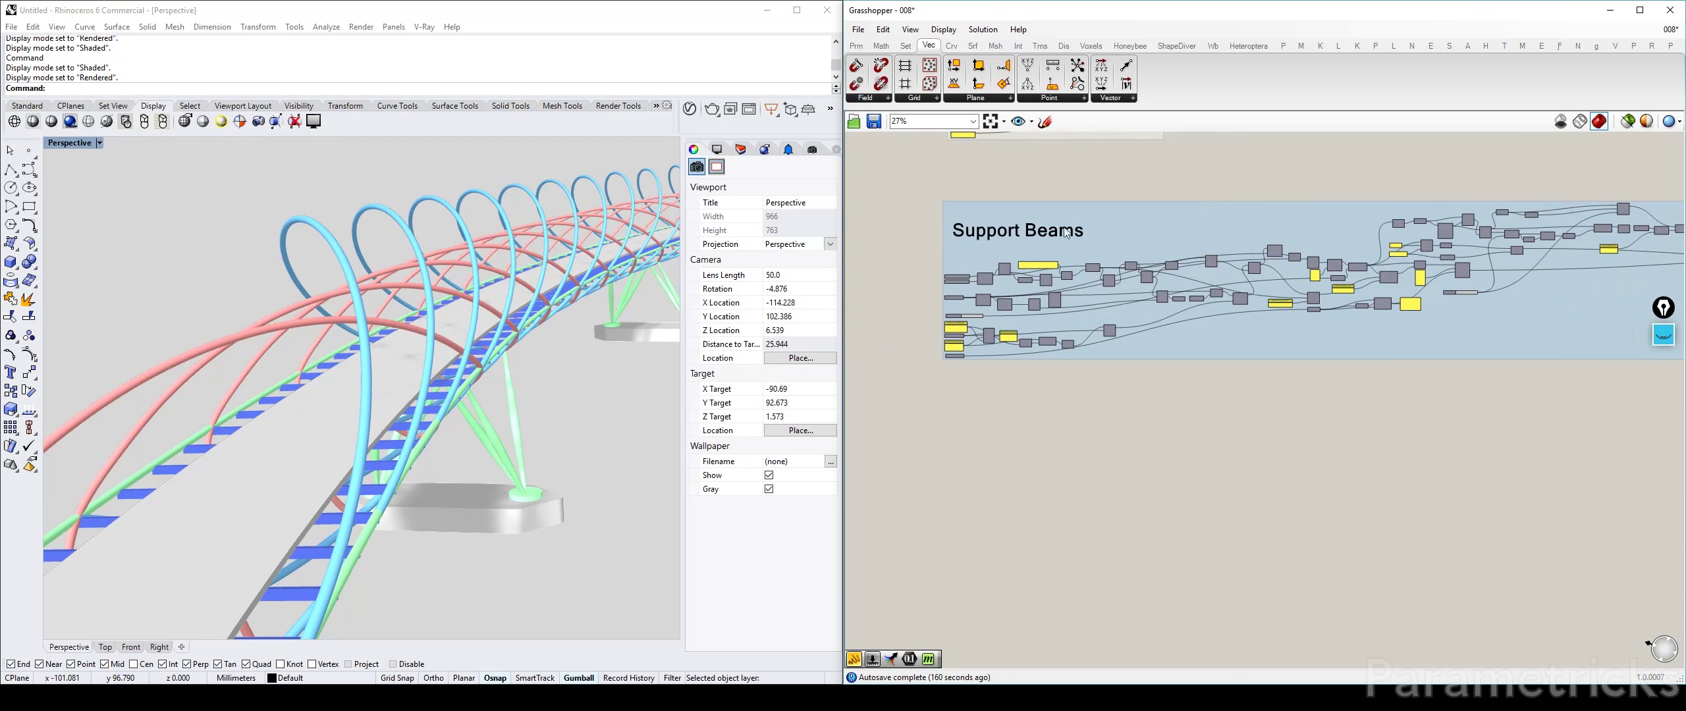
scroll(1067, 233, "up", 3)
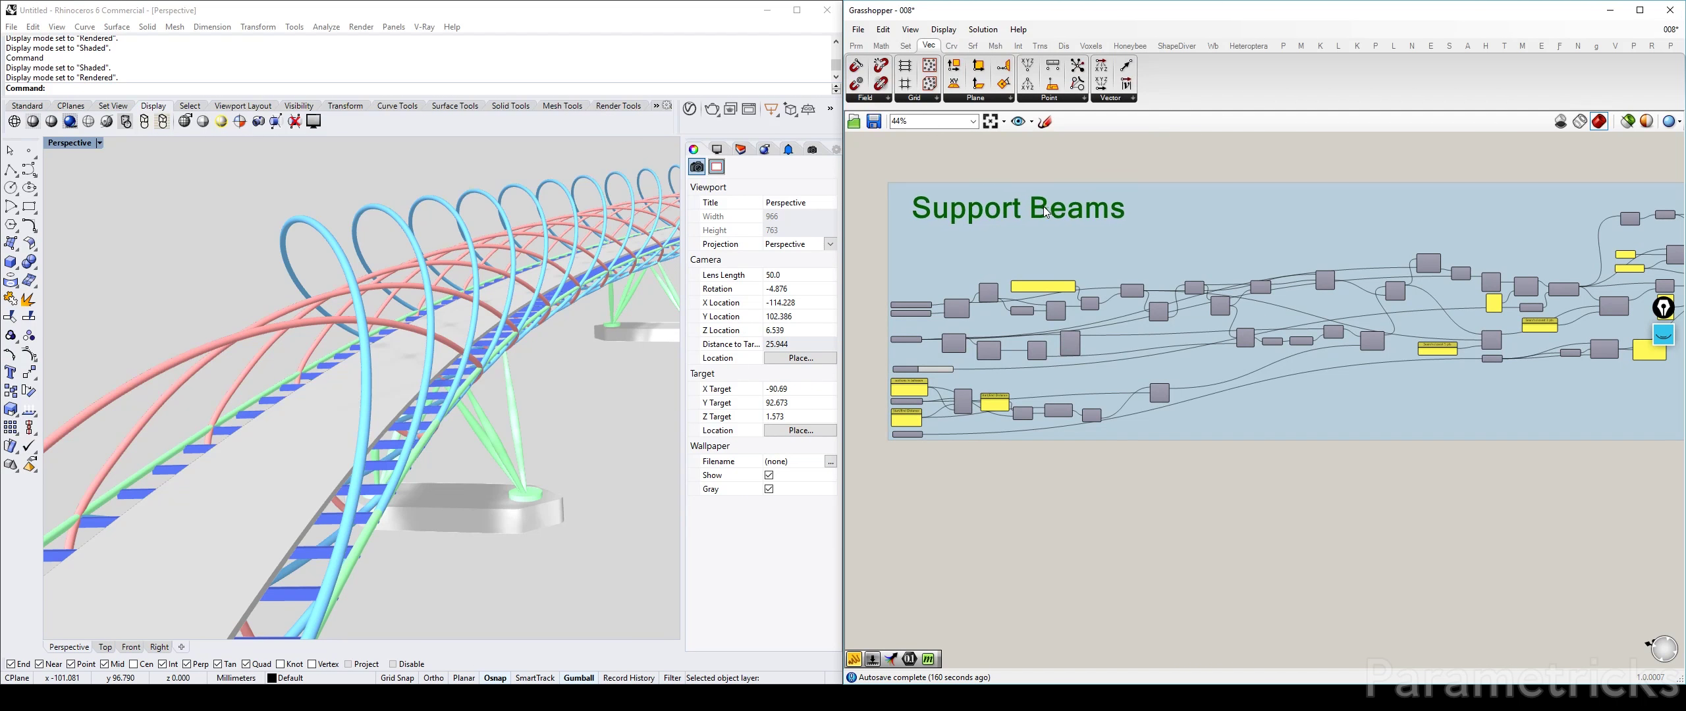
scroll(1044, 209, "down", 3)
right_click_drag(1044, 208, 890, 246)
right_click_drag(1656, 247, 1303, 257)
scroll(1303, 258, "up", 6)
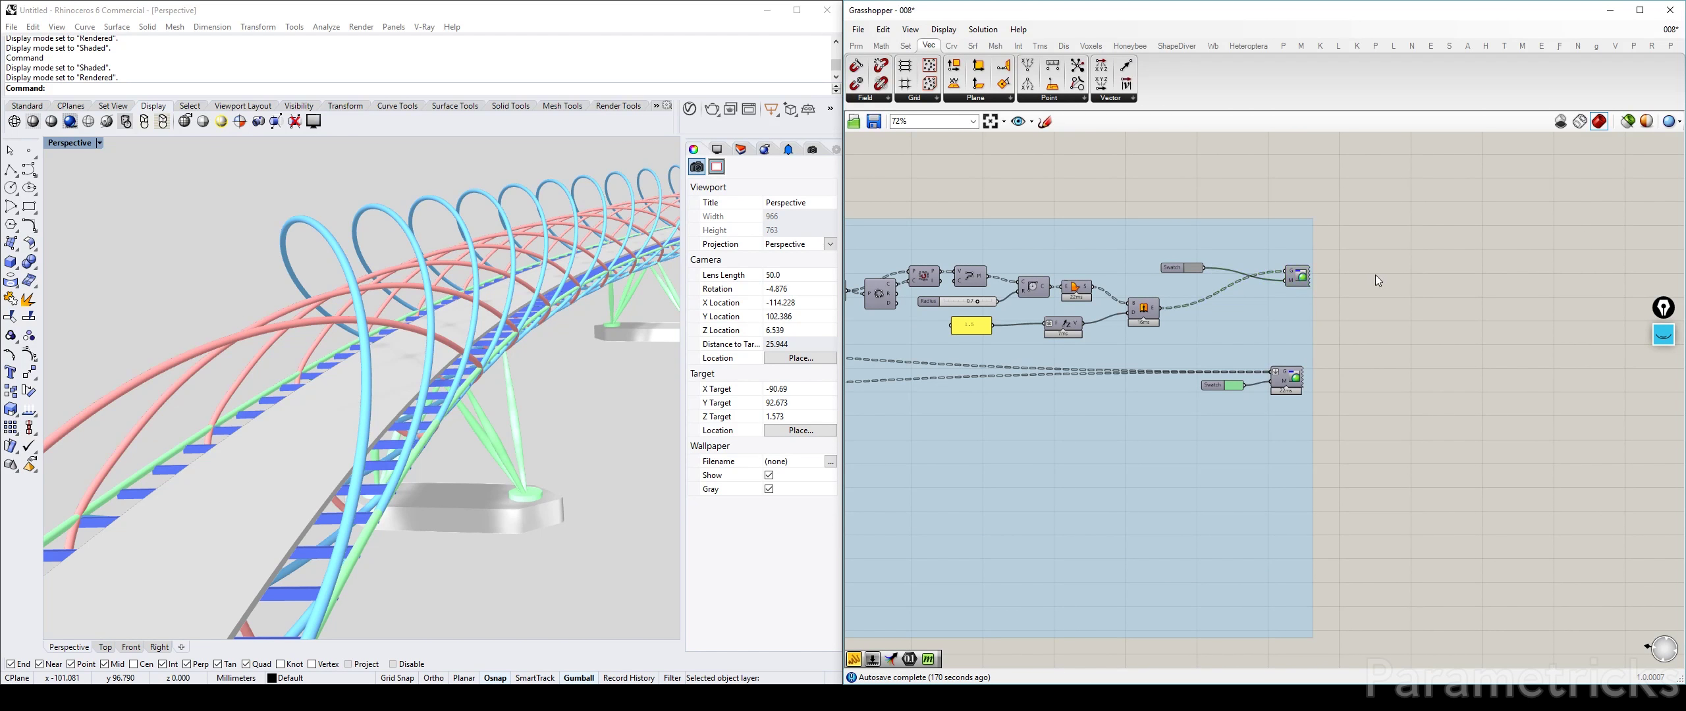
scroll(1375, 274, "down", 5)
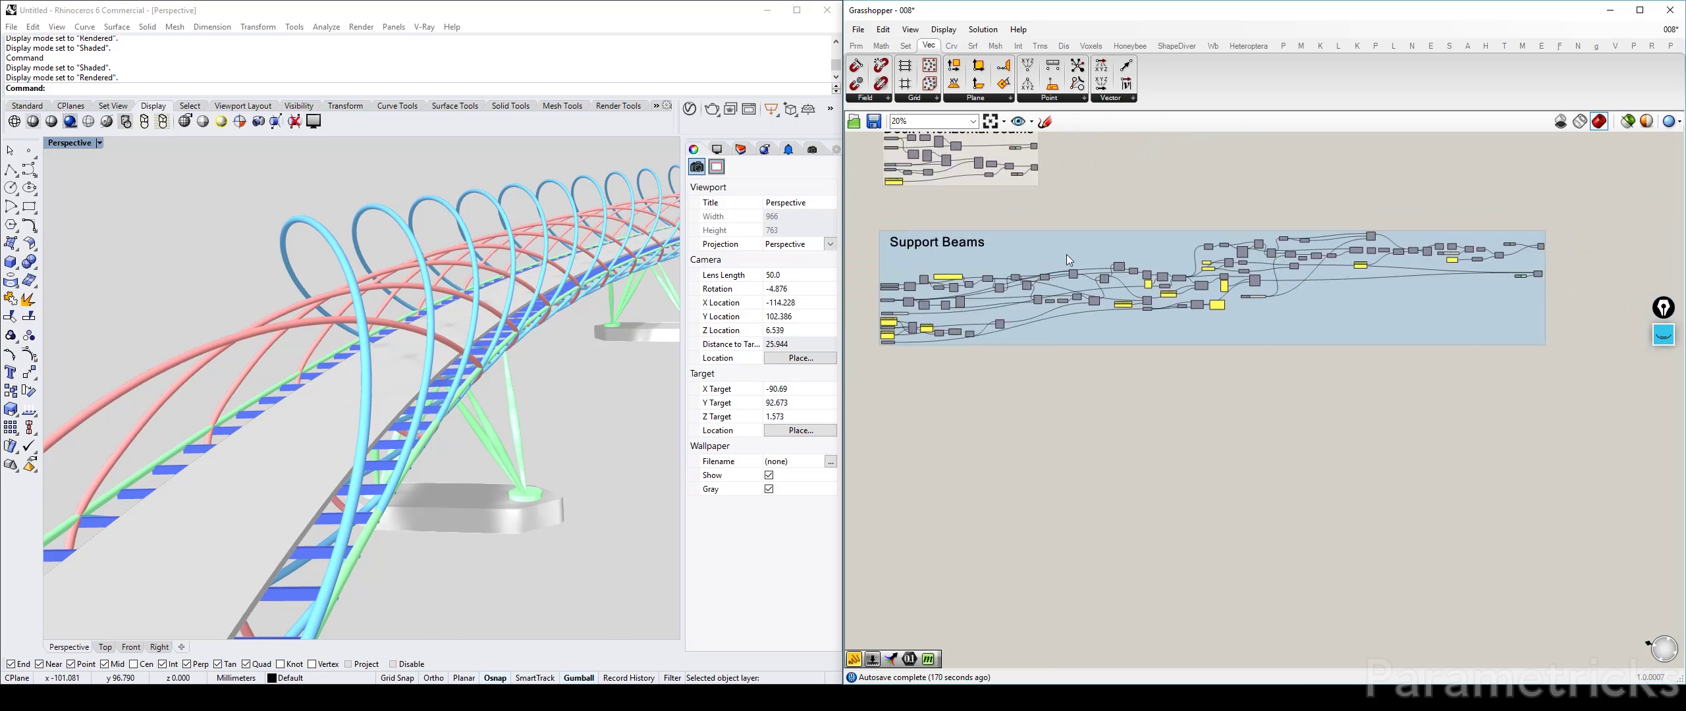
left_click_drag(866, 196, 1574, 397)
left_click(1009, 235)
scroll(955, 251, "up", 4)
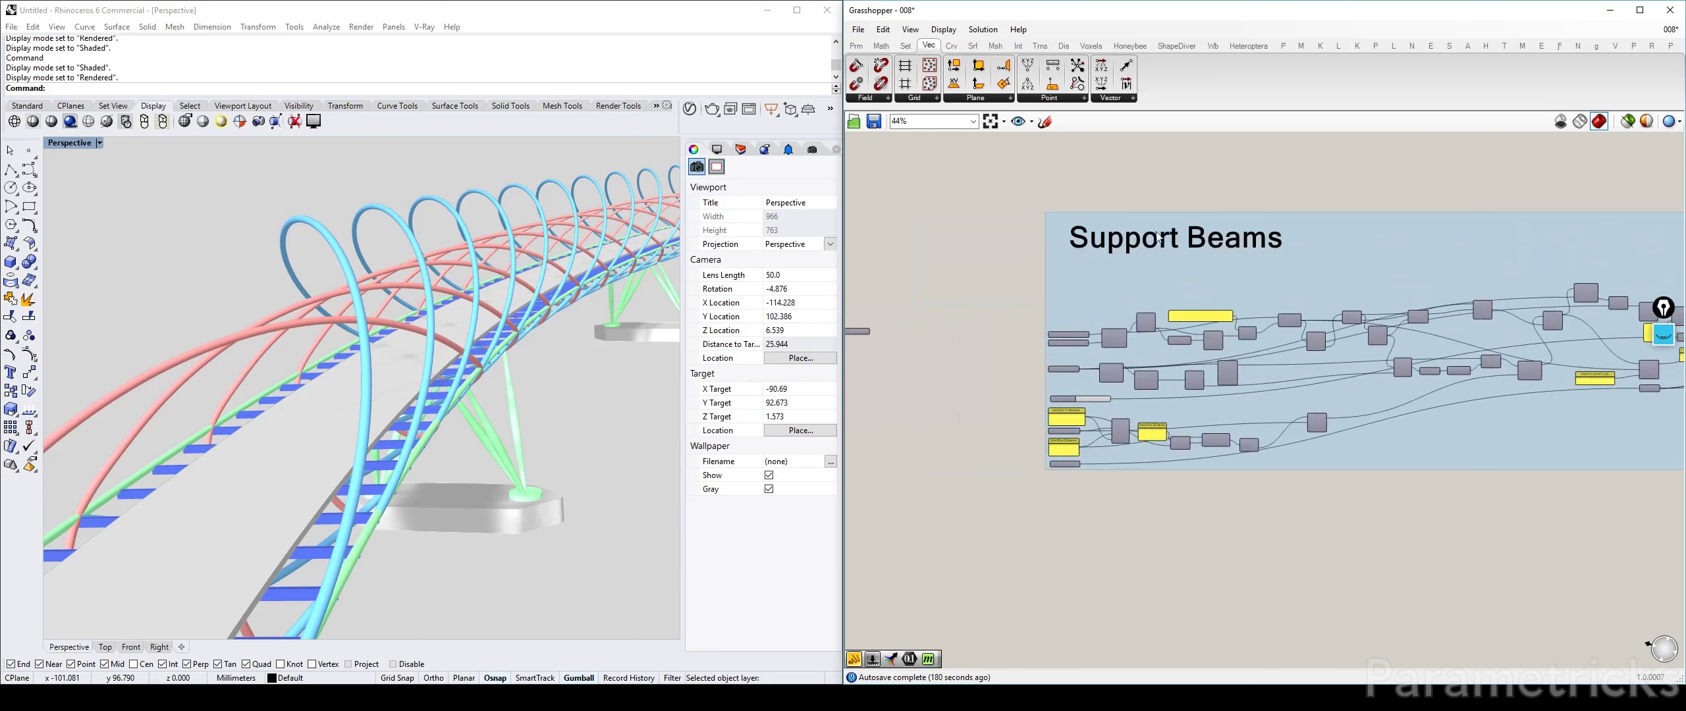
scroll(1120, 257, "down", 3)
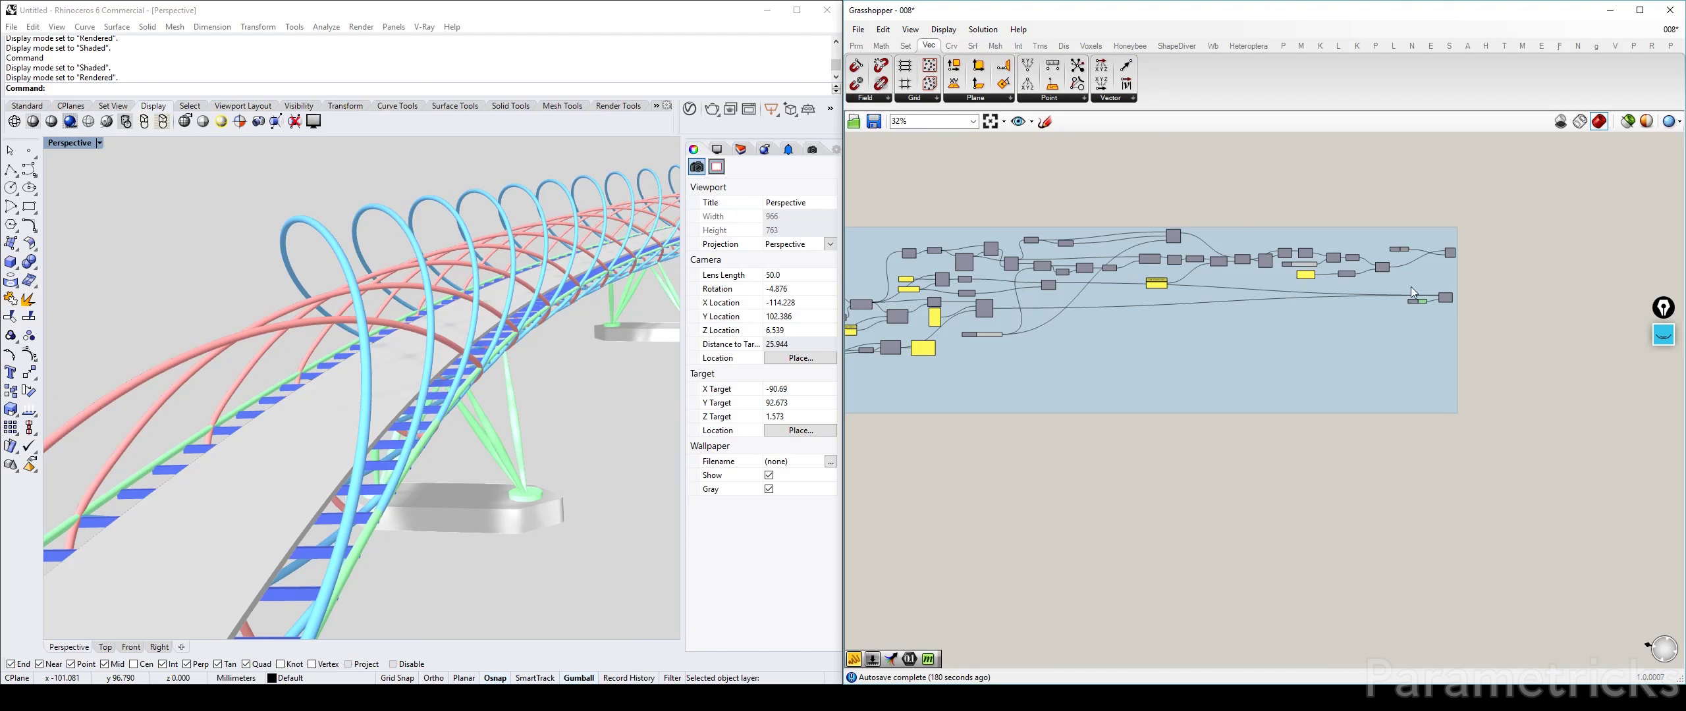
scroll(1383, 282, "up", 2)
right_click_drag(1082, 296, 1402, 274)
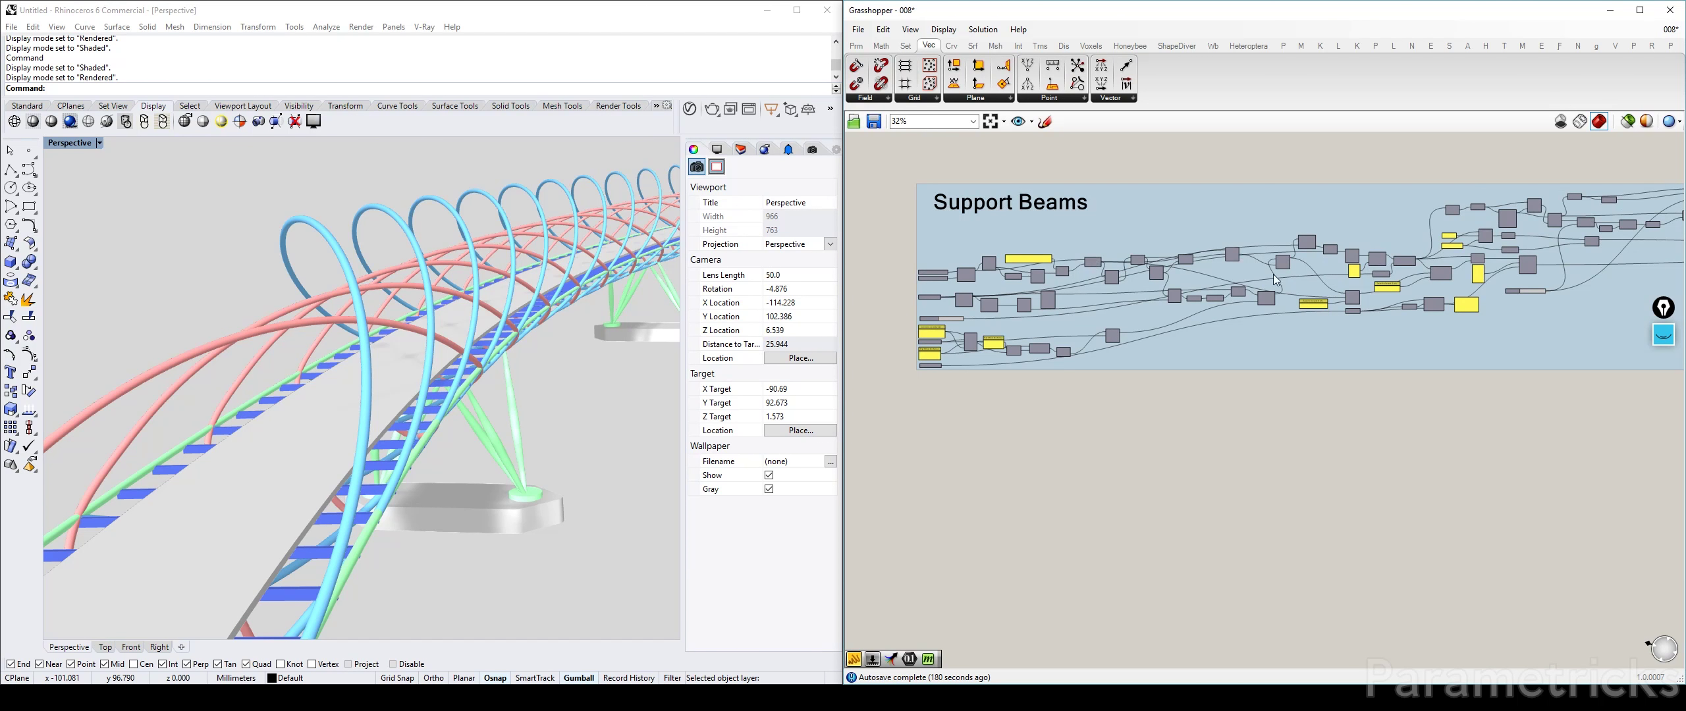
scroll(1322, 228, "up", 3)
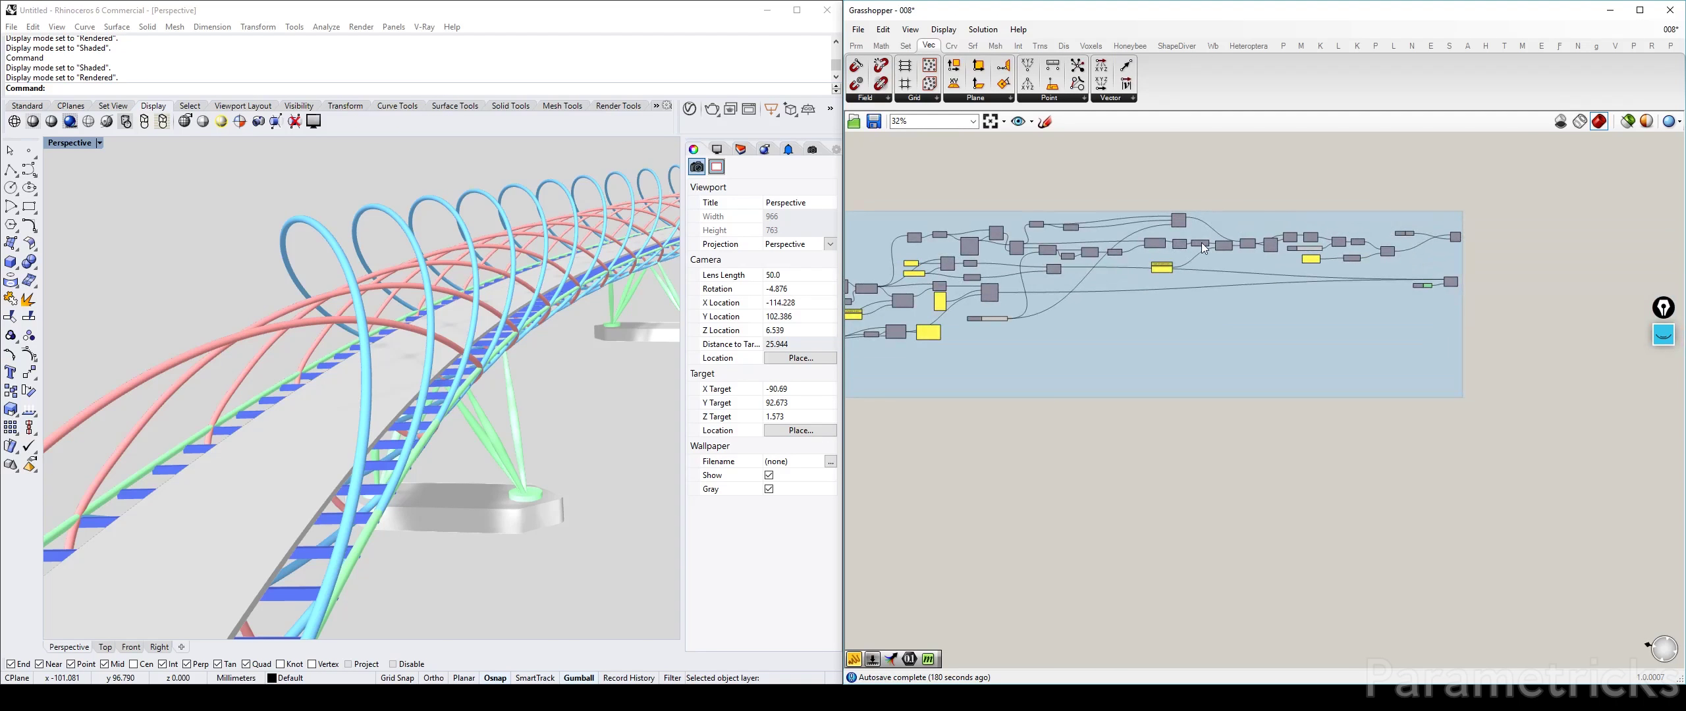
left_click(1176, 239)
left_click_drag(1176, 235, 1183, 235)
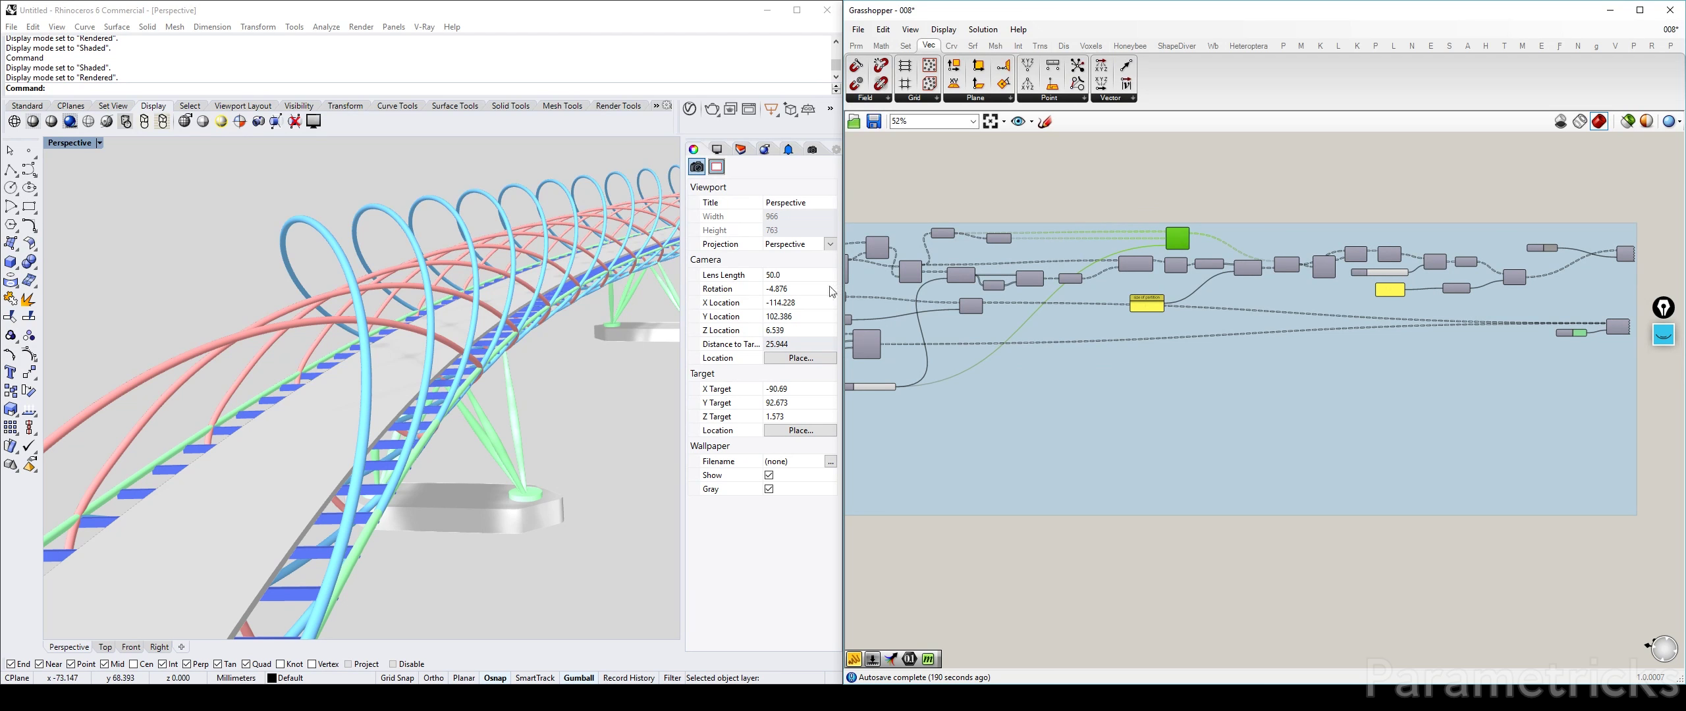
scroll(1426, 275, "down", 1)
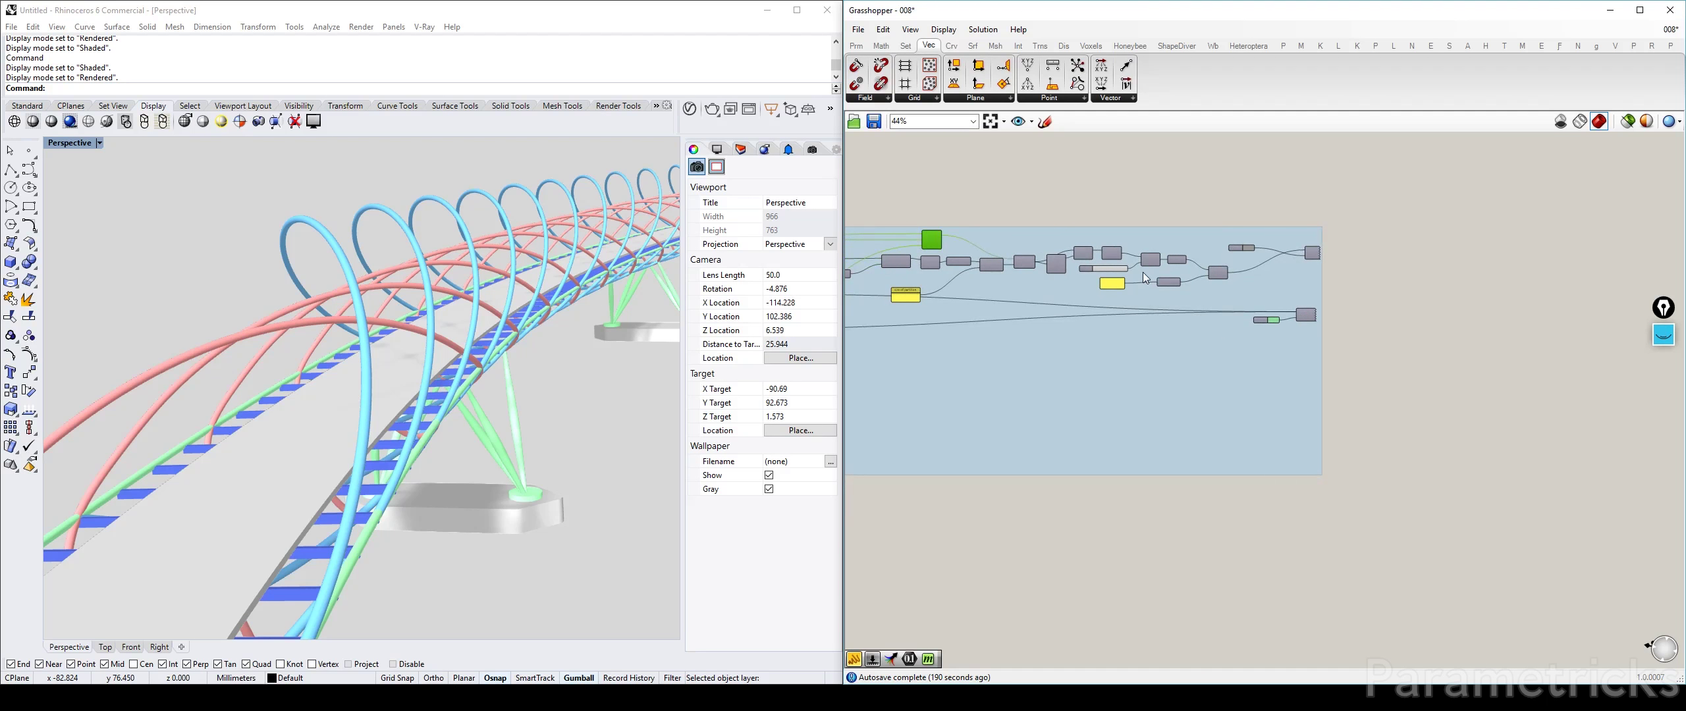
Step: Bring up the bridge reference photo, activate the annotation pen and mark the joint where the long lower strut meets the columns
right_click_drag(554, 371, 1151, 677, "shift")
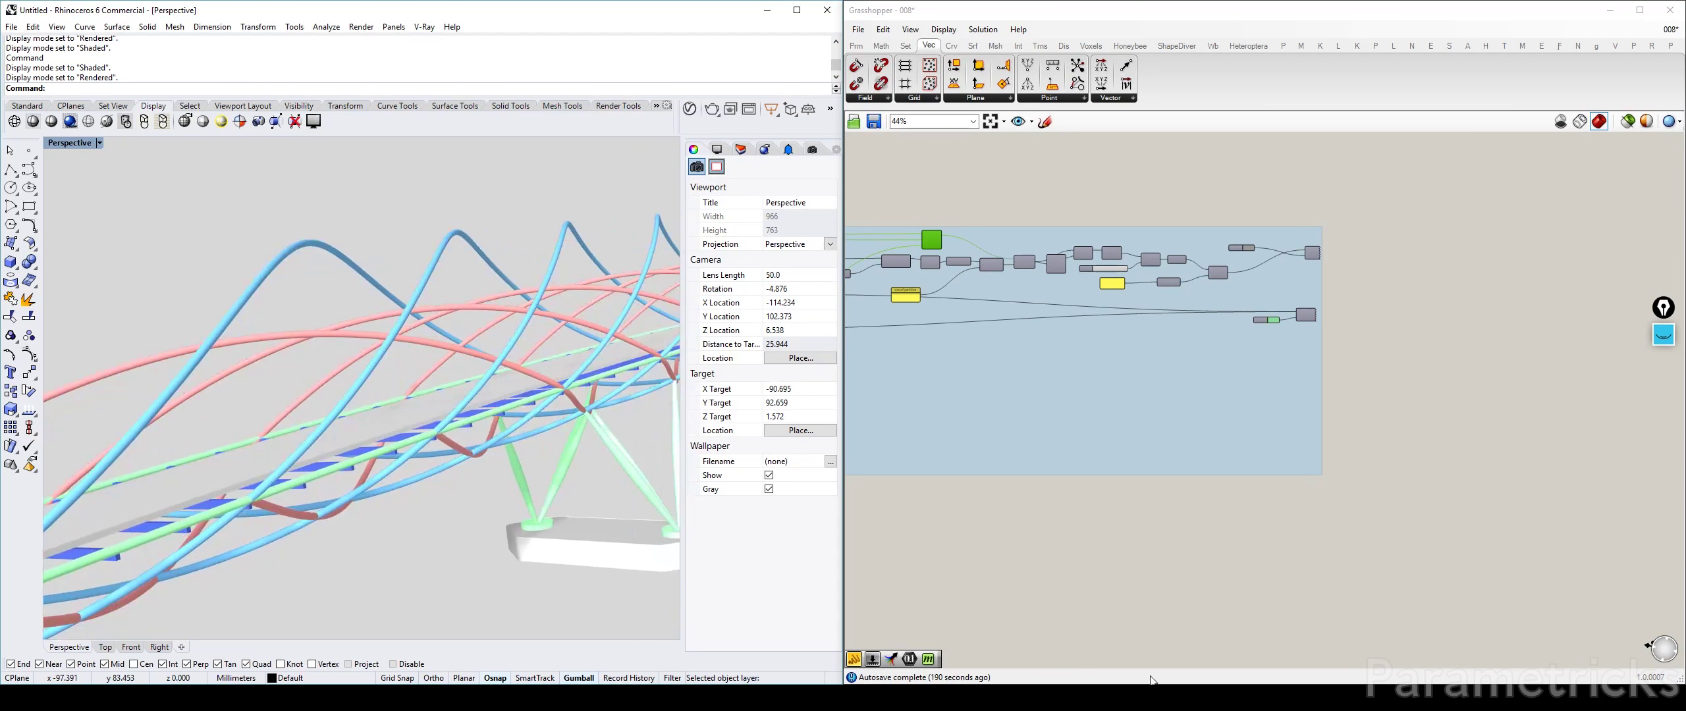
left_click(1153, 697)
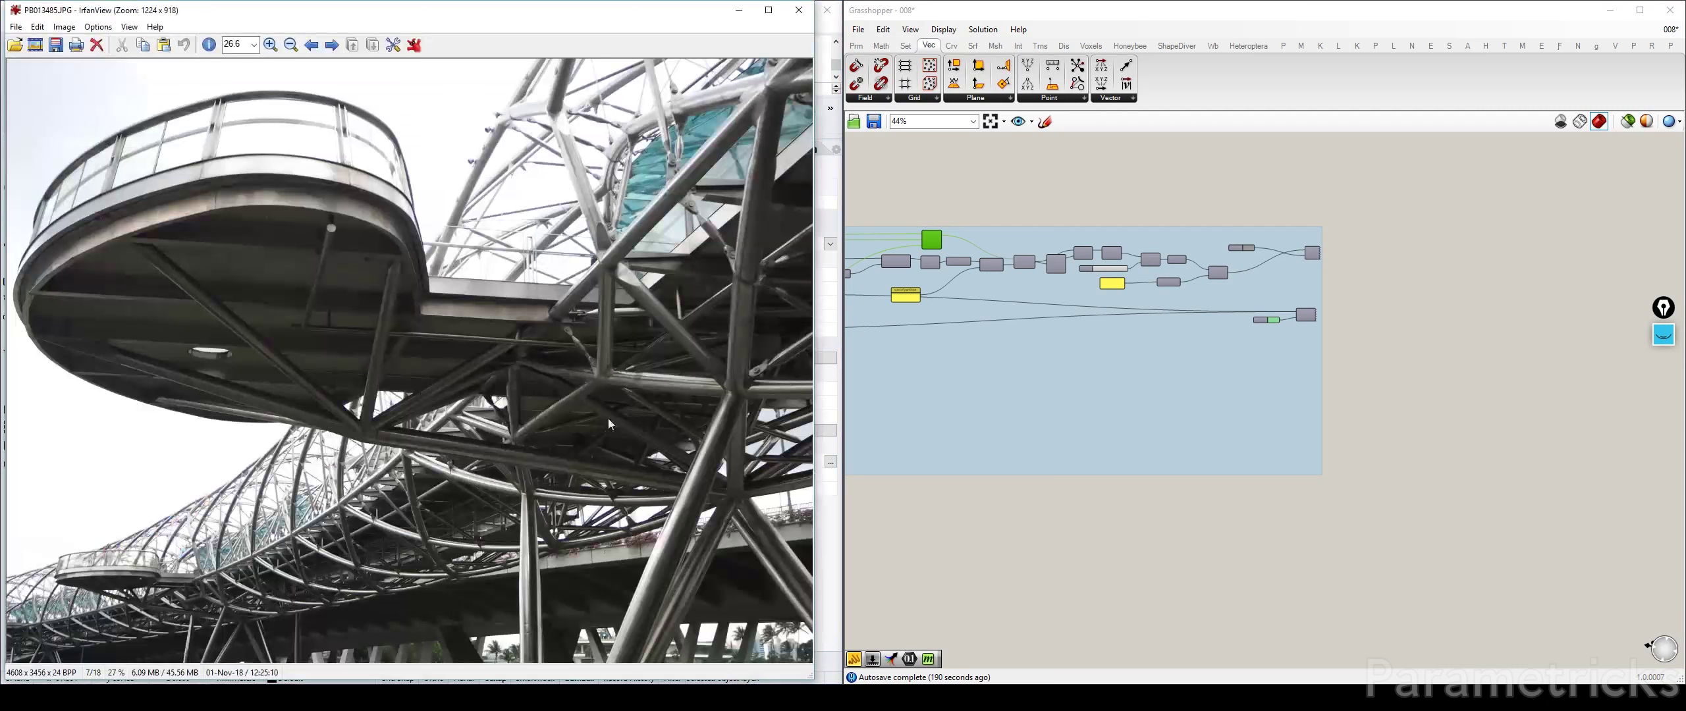
left_click(1665, 330)
left_click(1664, 376)
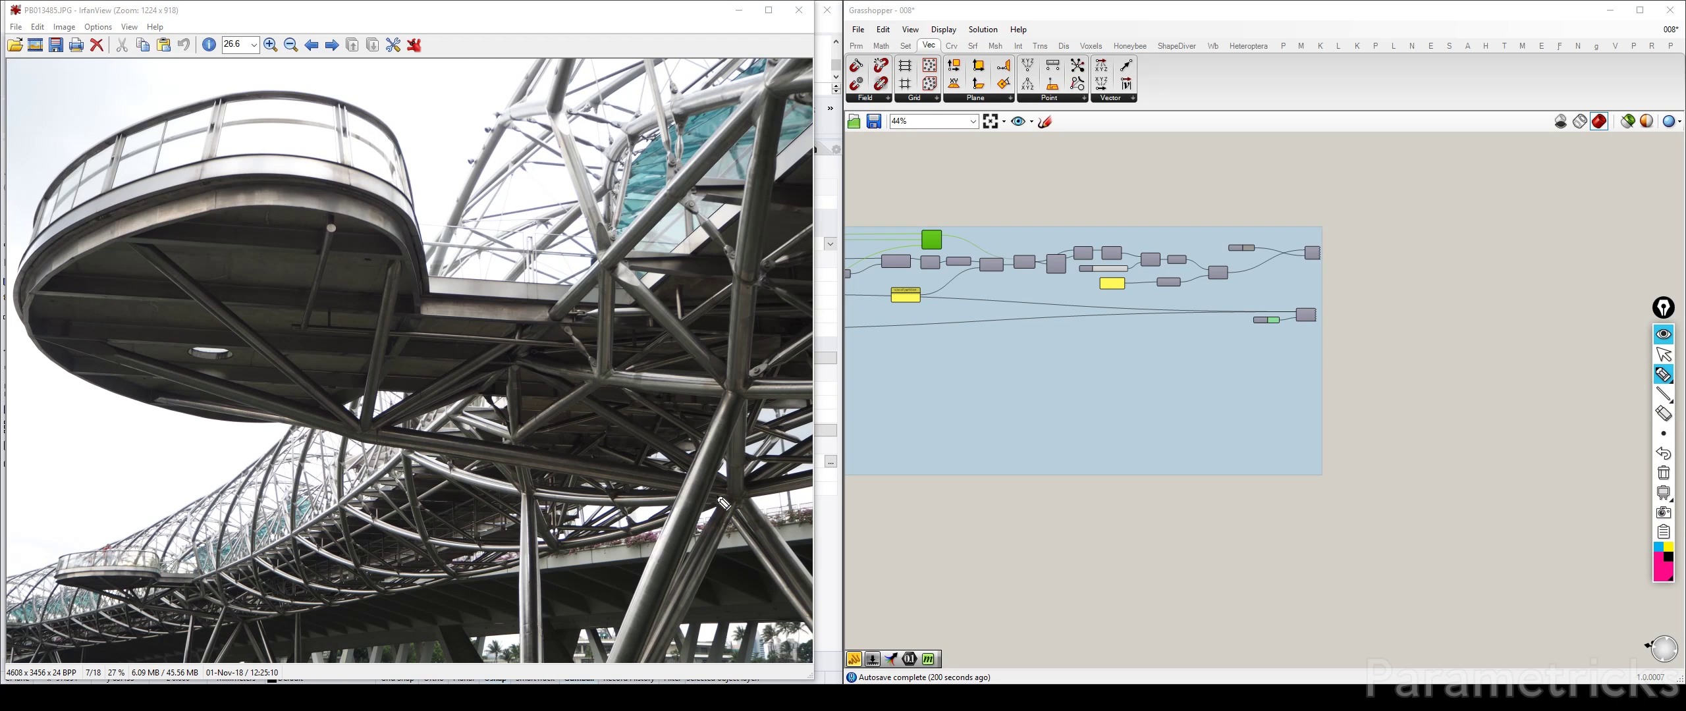
left_click_drag(733, 490, 736, 499)
Step: Trace the struts fanning out beneath the viewing platform from their shared node in the photo
left_click_drag(137, 243, 369, 440)
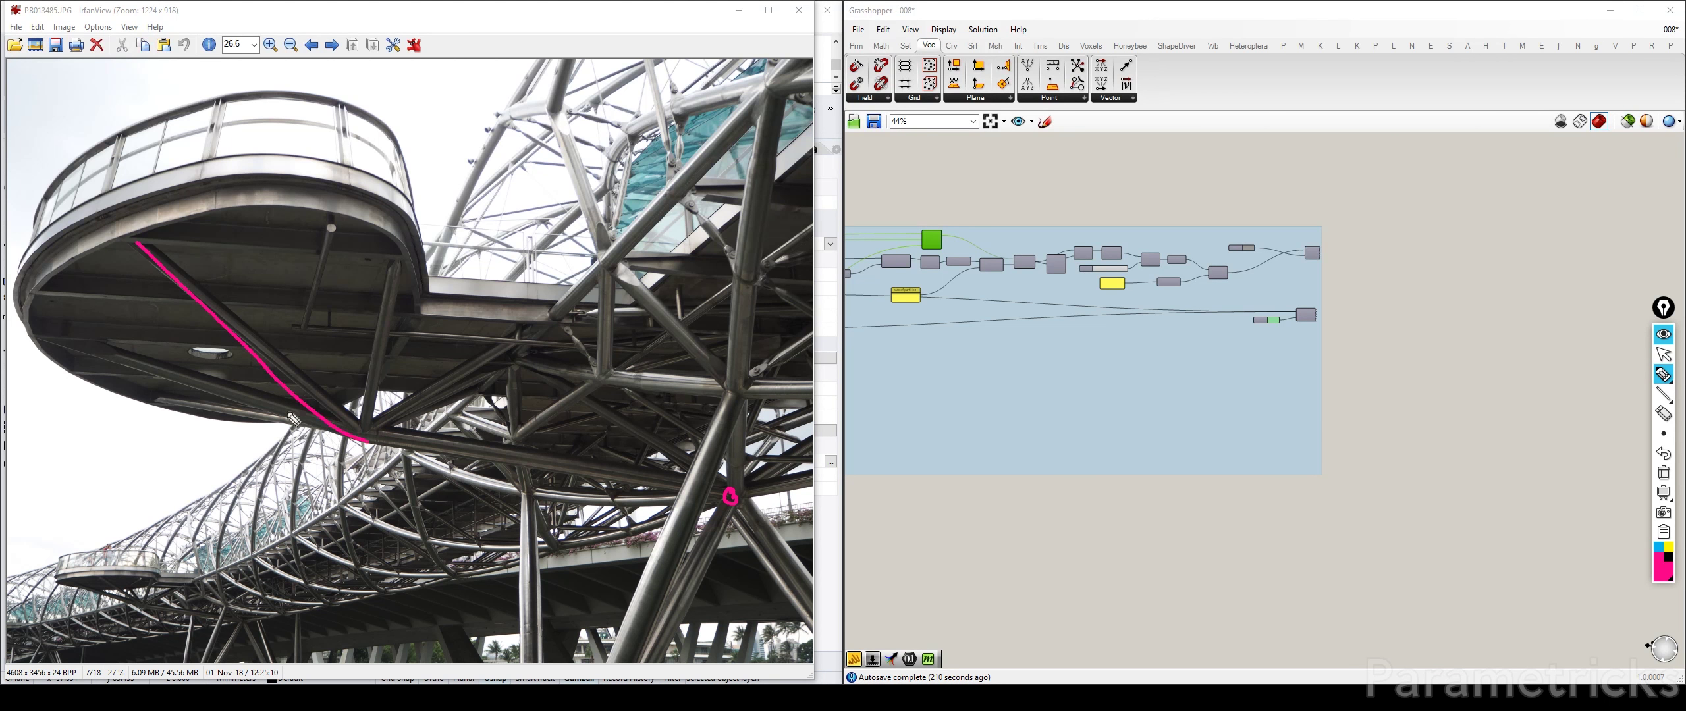
left_click_drag(105, 353, 357, 424)
left_click_drag(163, 406, 355, 421)
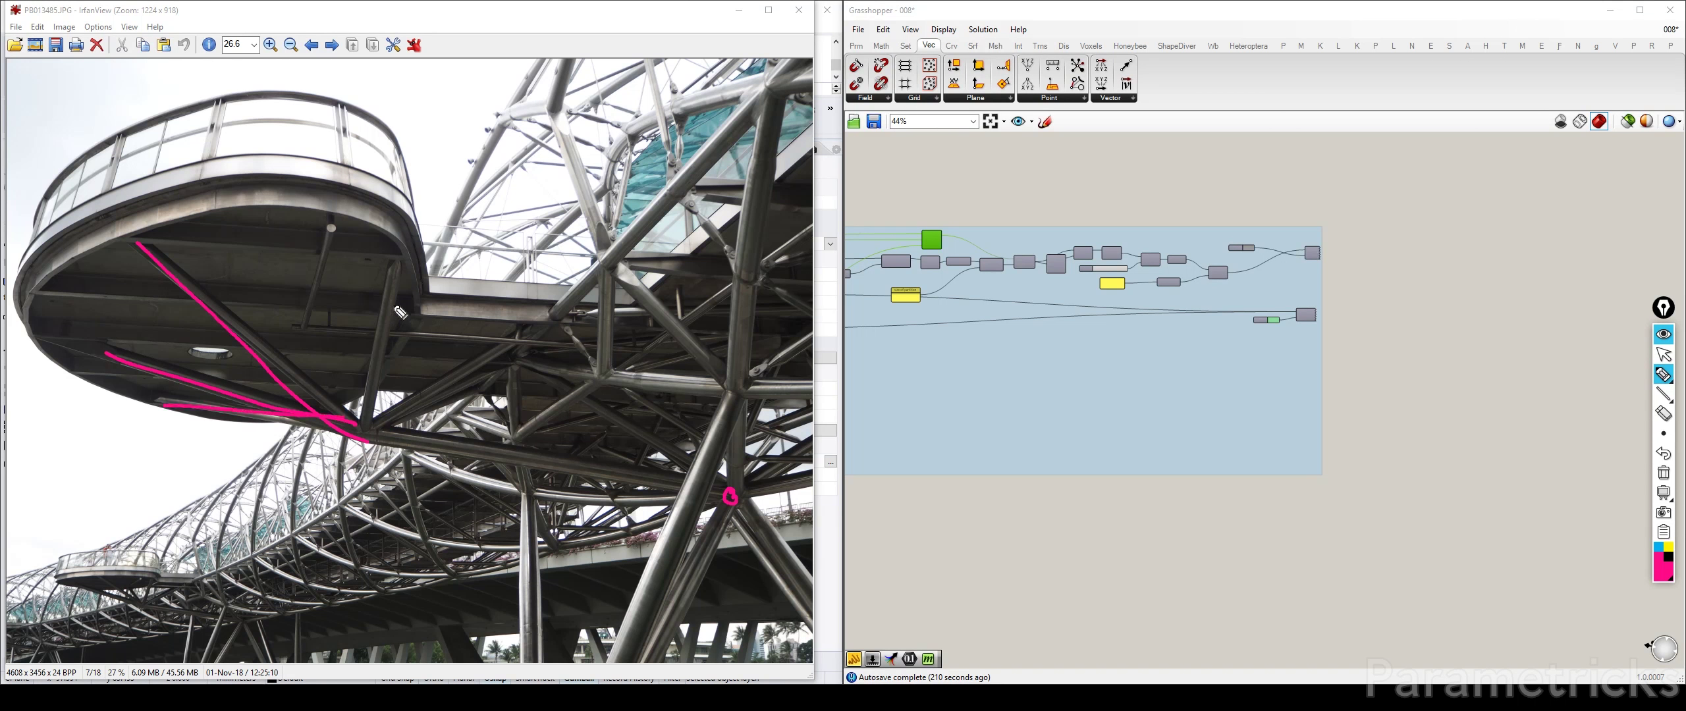
left_click_drag(393, 272, 368, 425)
left_click_drag(373, 313, 360, 429)
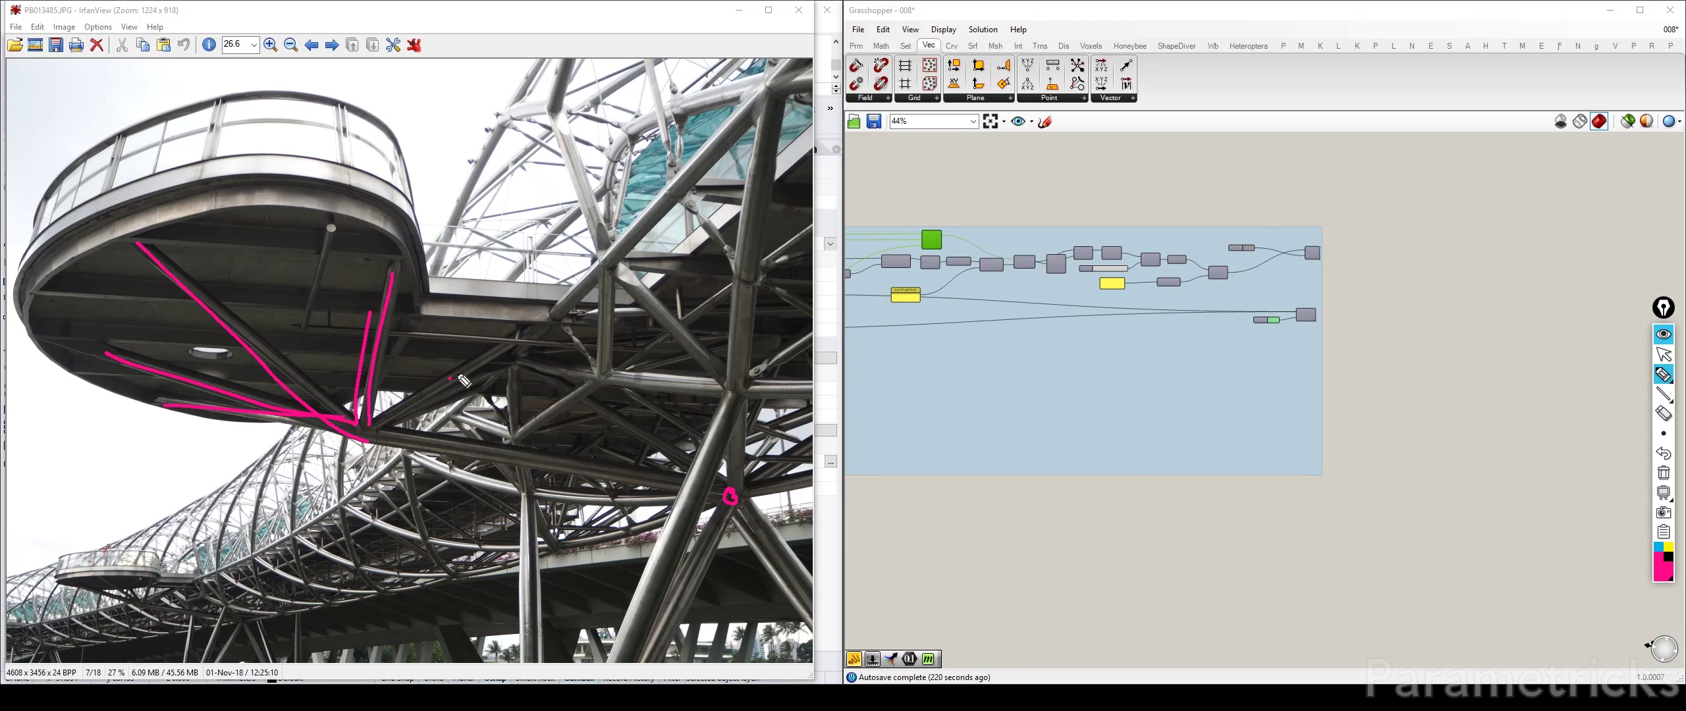
Step: Mark the short struts running toward the bridge deck and trace the long strut from the platform node to the column joint
left_click_drag(452, 379, 474, 361)
mouse_move(451, 390)
left_mouse_down()
mouse_move(472, 384)
mouse_move(467, 398)
mouse_move(509, 359)
left_mouse_up()
left_click_drag(532, 320, 539, 315)
left_click_drag(483, 376, 508, 363)
left_click_drag(367, 435, 739, 491)
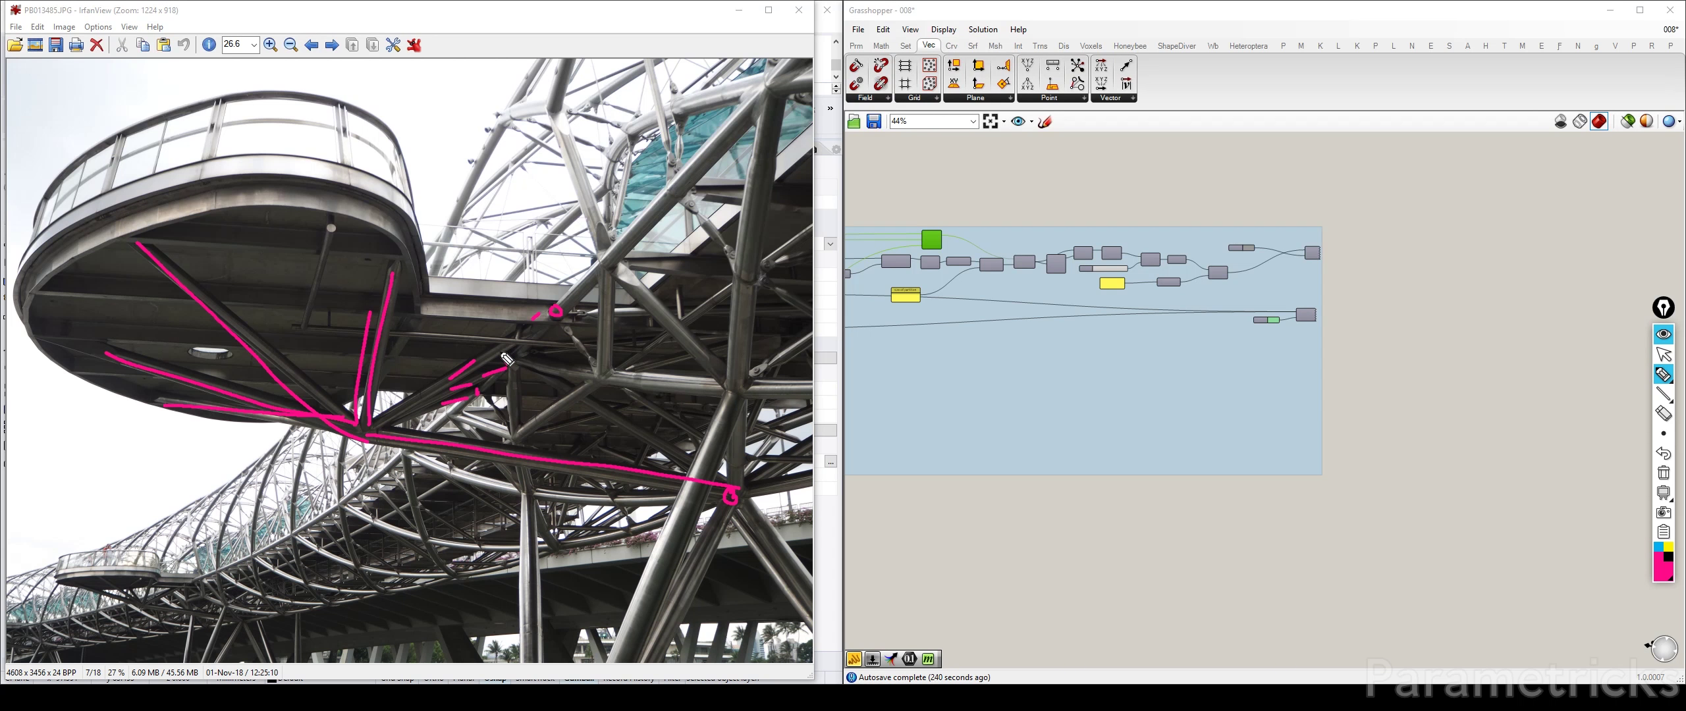
Step: Mark the walkway length with end ticks and outline the viewing platform as a closed rounded shape on the photo
mouse_move(429, 269)
left_mouse_down()
mouse_move(430, 315)
mouse_move(659, 301)
left_mouse_up()
left_click_drag(645, 277, 649, 322)
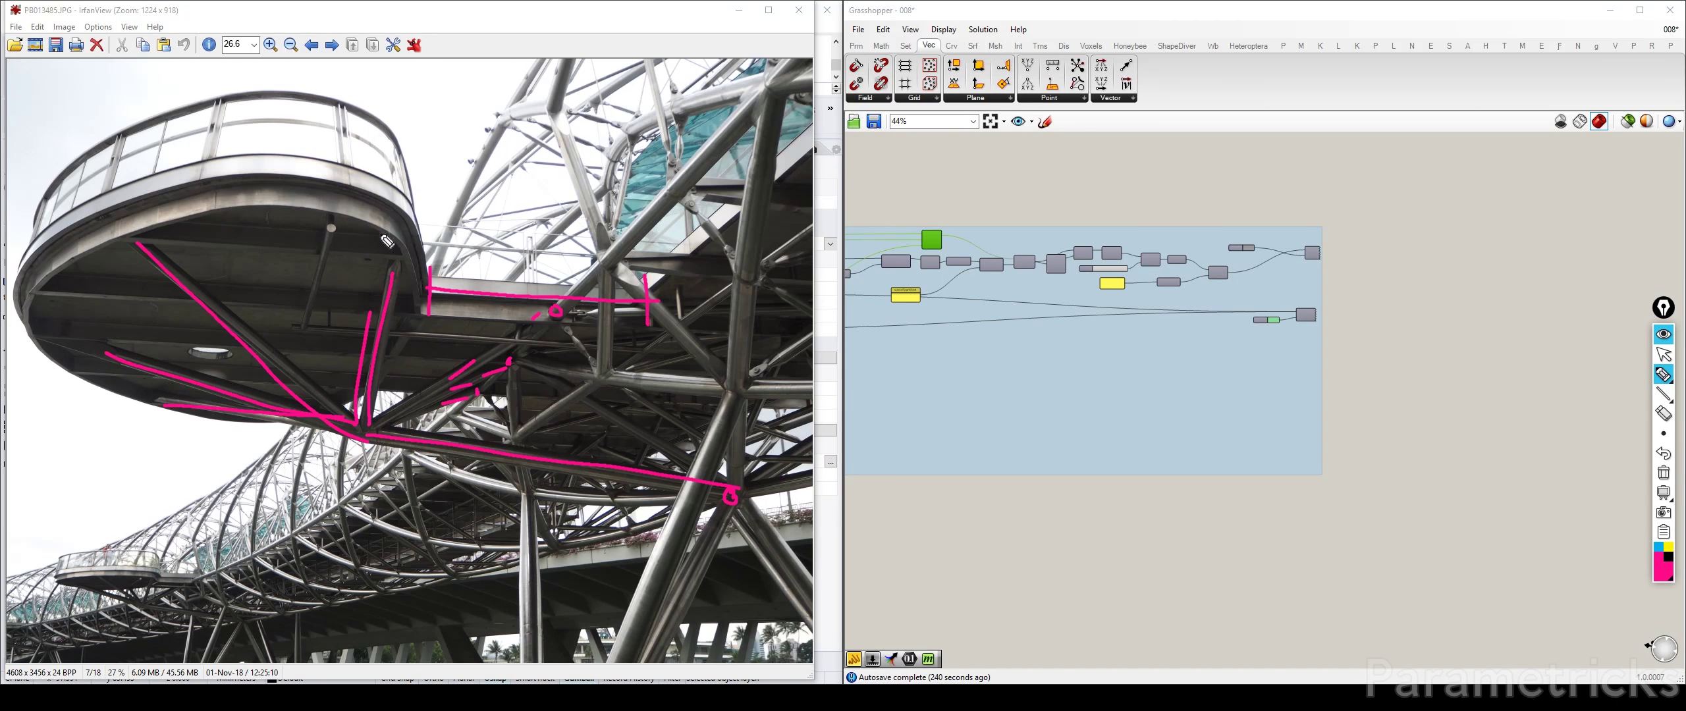
mouse_move(326, 185)
left_mouse_down()
mouse_move(84, 220)
mouse_move(41, 315)
mouse_move(124, 397)
mouse_move(264, 427)
mouse_move(310, 422)
mouse_move(381, 214)
mouse_move(426, 311)
left_mouse_up()
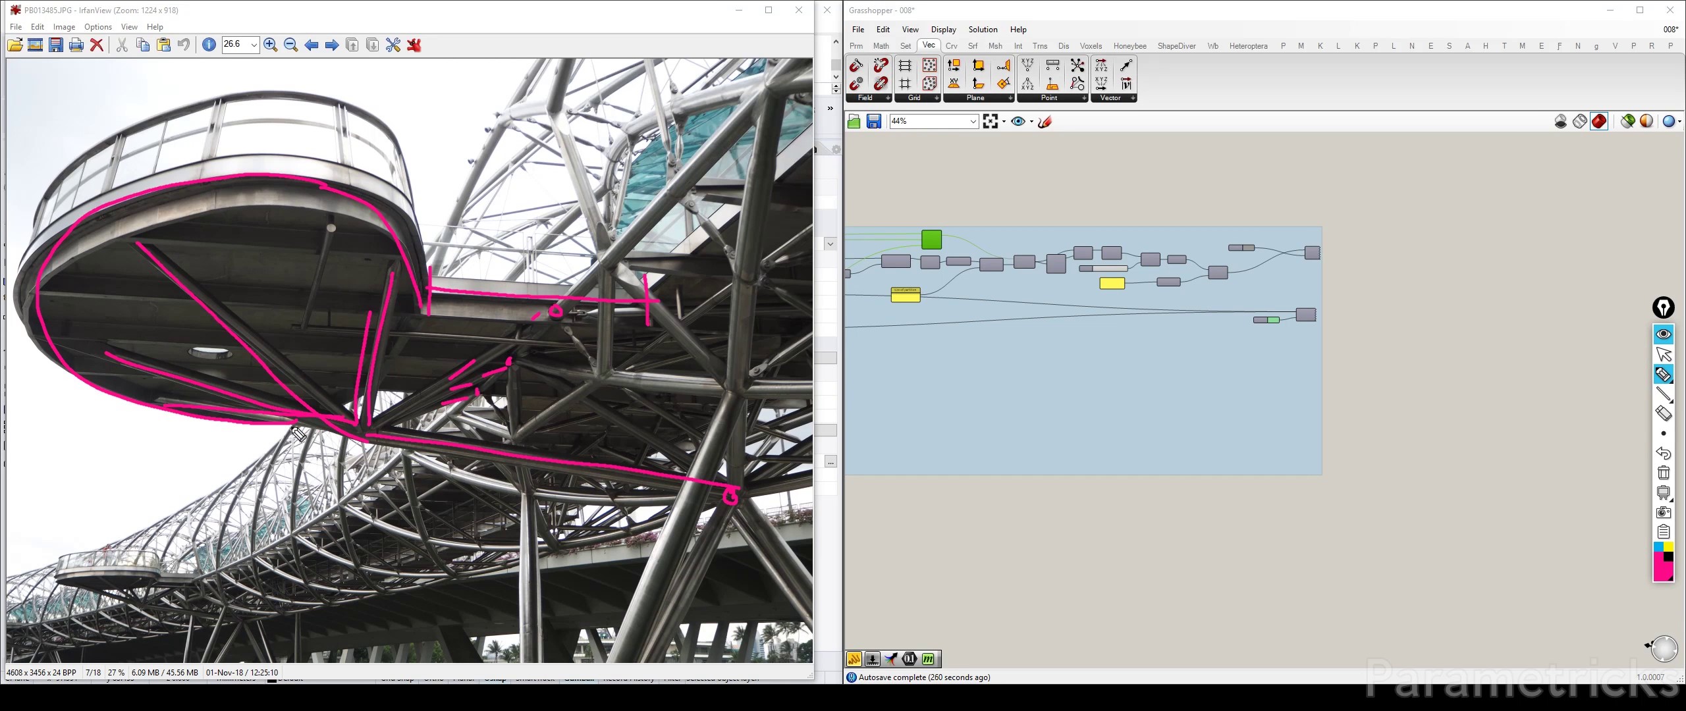
left_click_drag(296, 420, 336, 382)
left_click_drag(429, 300, 344, 417)
Step: Emphasize the column joint with radiating lines and a circle, clear all annotations and return to the bridge model
left_click_drag(727, 489, 765, 496)
left_click_drag(751, 444, 694, 523)
left_click_drag(736, 420, 722, 411)
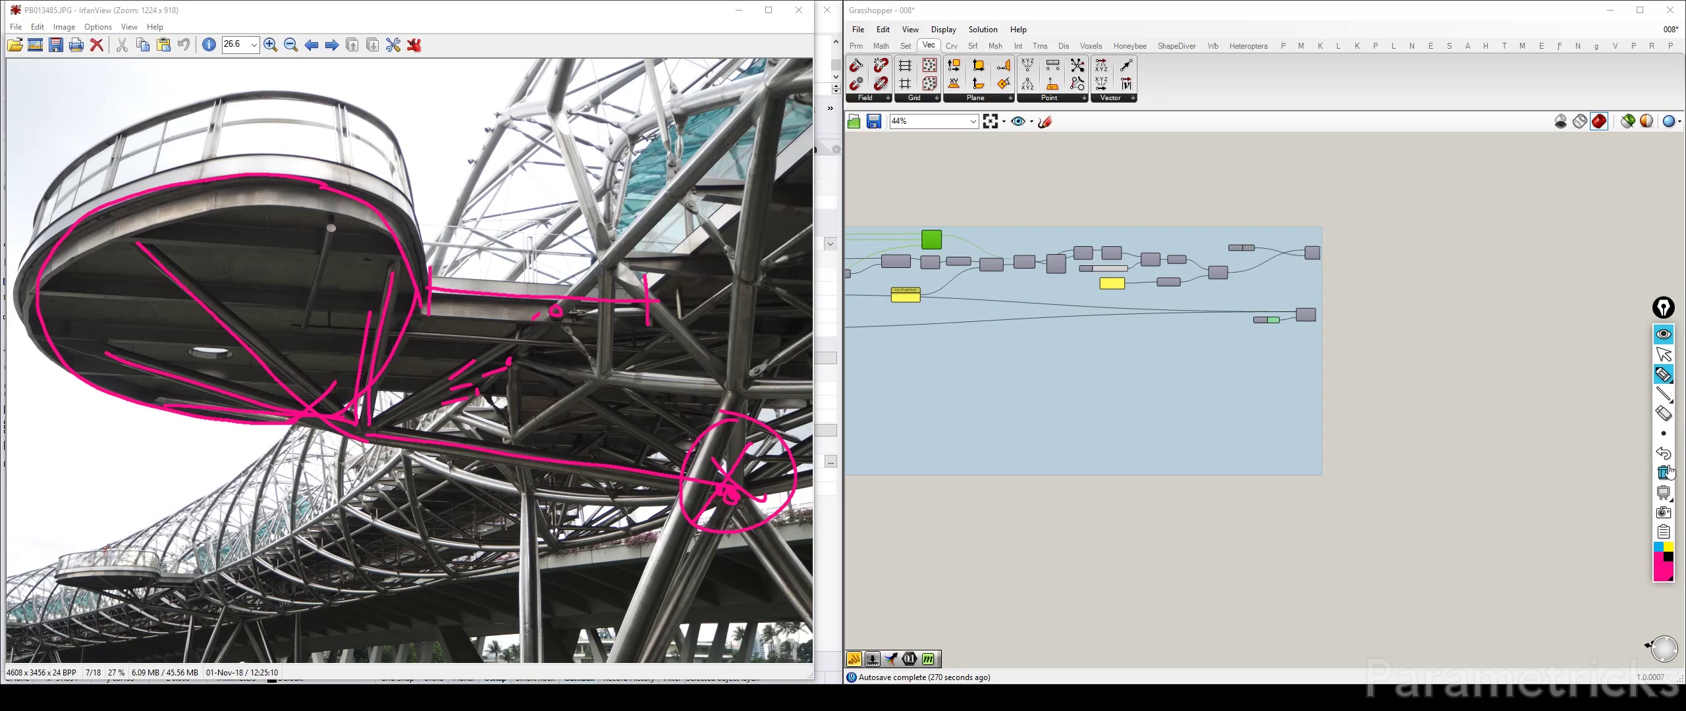
left_click(1664, 354)
left_click(1419, 345)
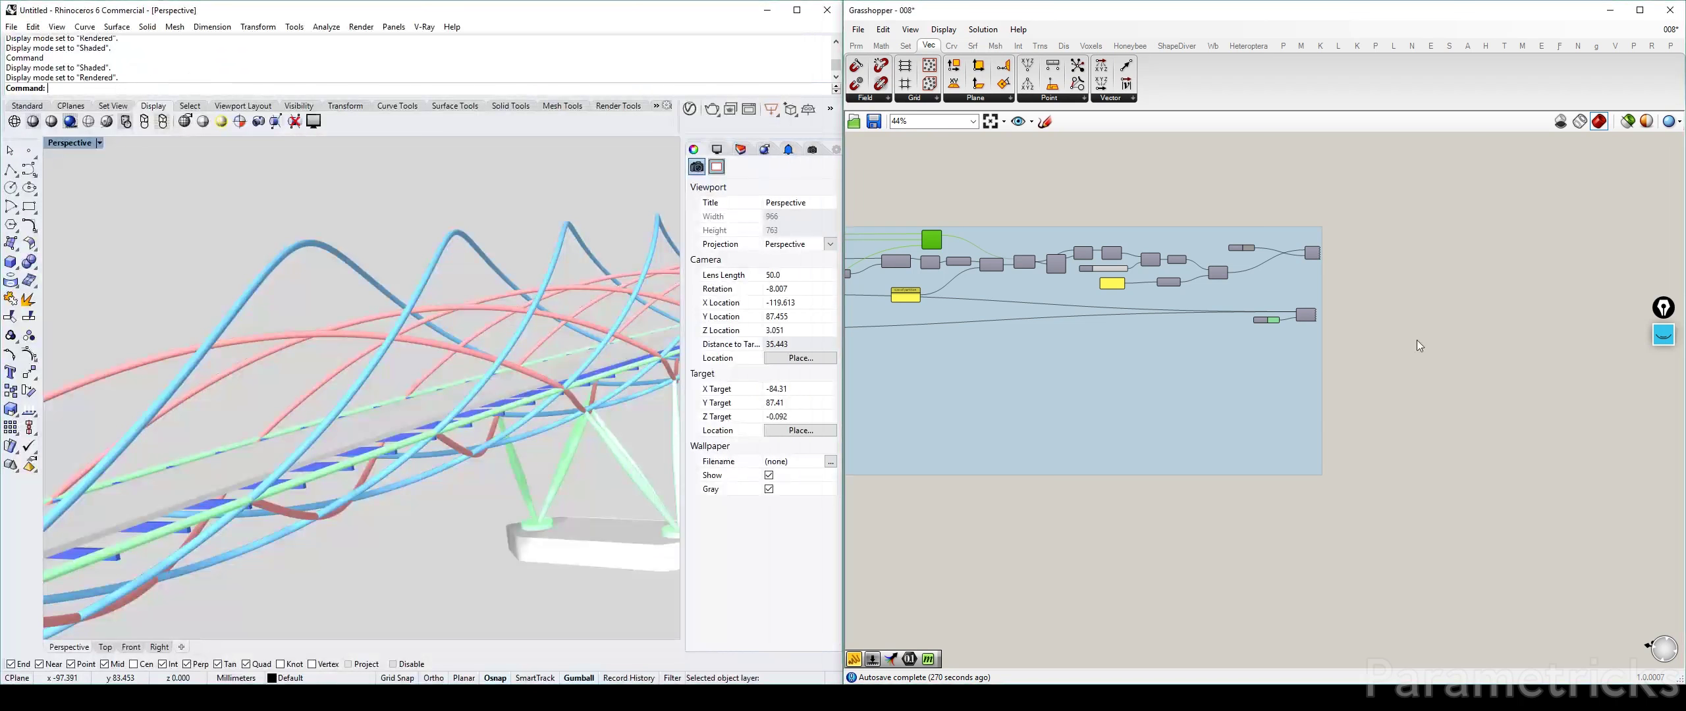
Step: Inspect the middle of the Support Beams definition, including the Transform output of the component feeding the later branches
scroll(1029, 308, "down", 3)
right_click_drag(1085, 253, 1154, 245)
right_click_drag(606, 411, 598, 411, "shift")
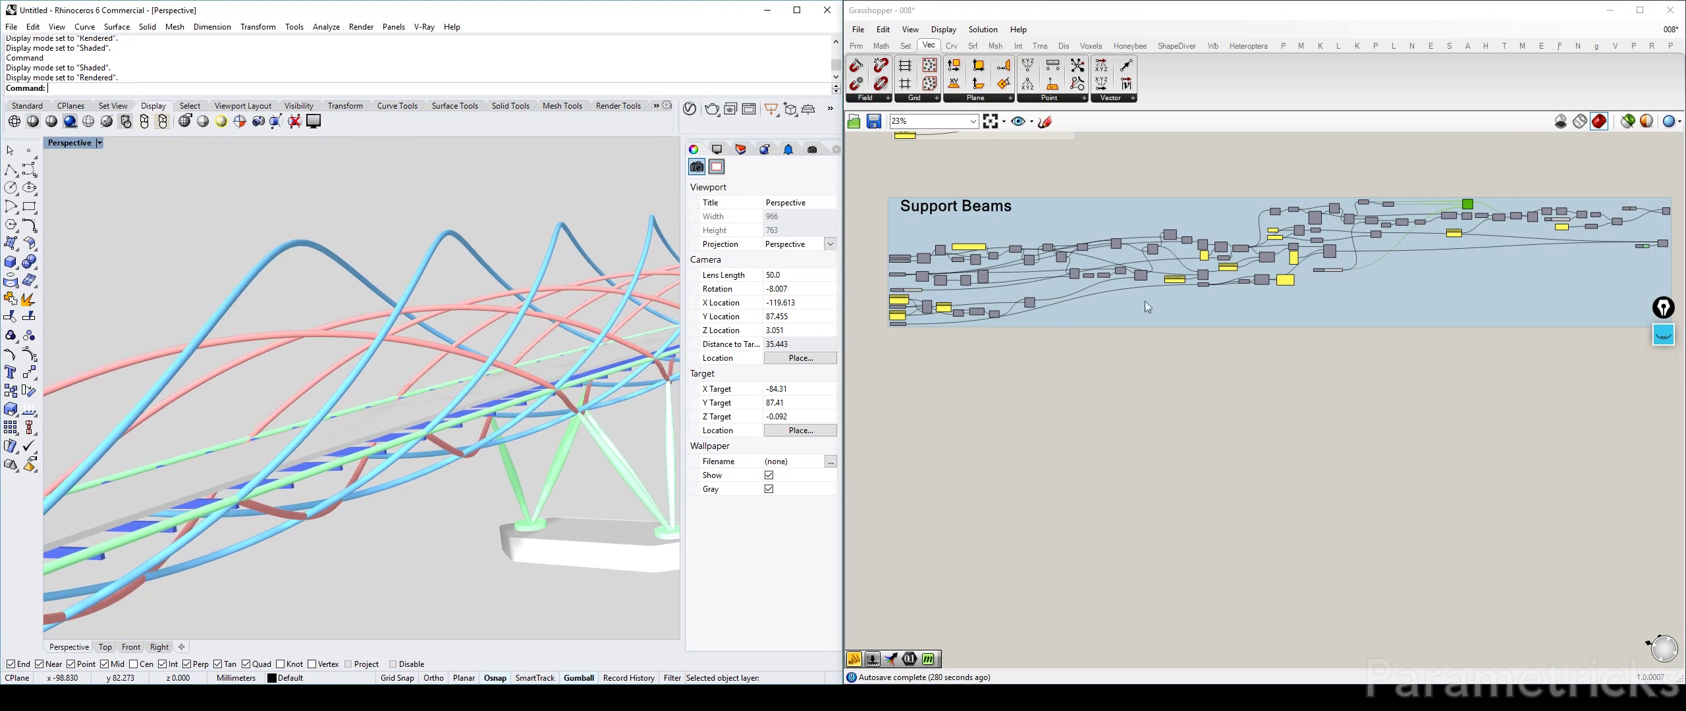
left_click(1386, 258)
scroll(1186, 293, "up", 4)
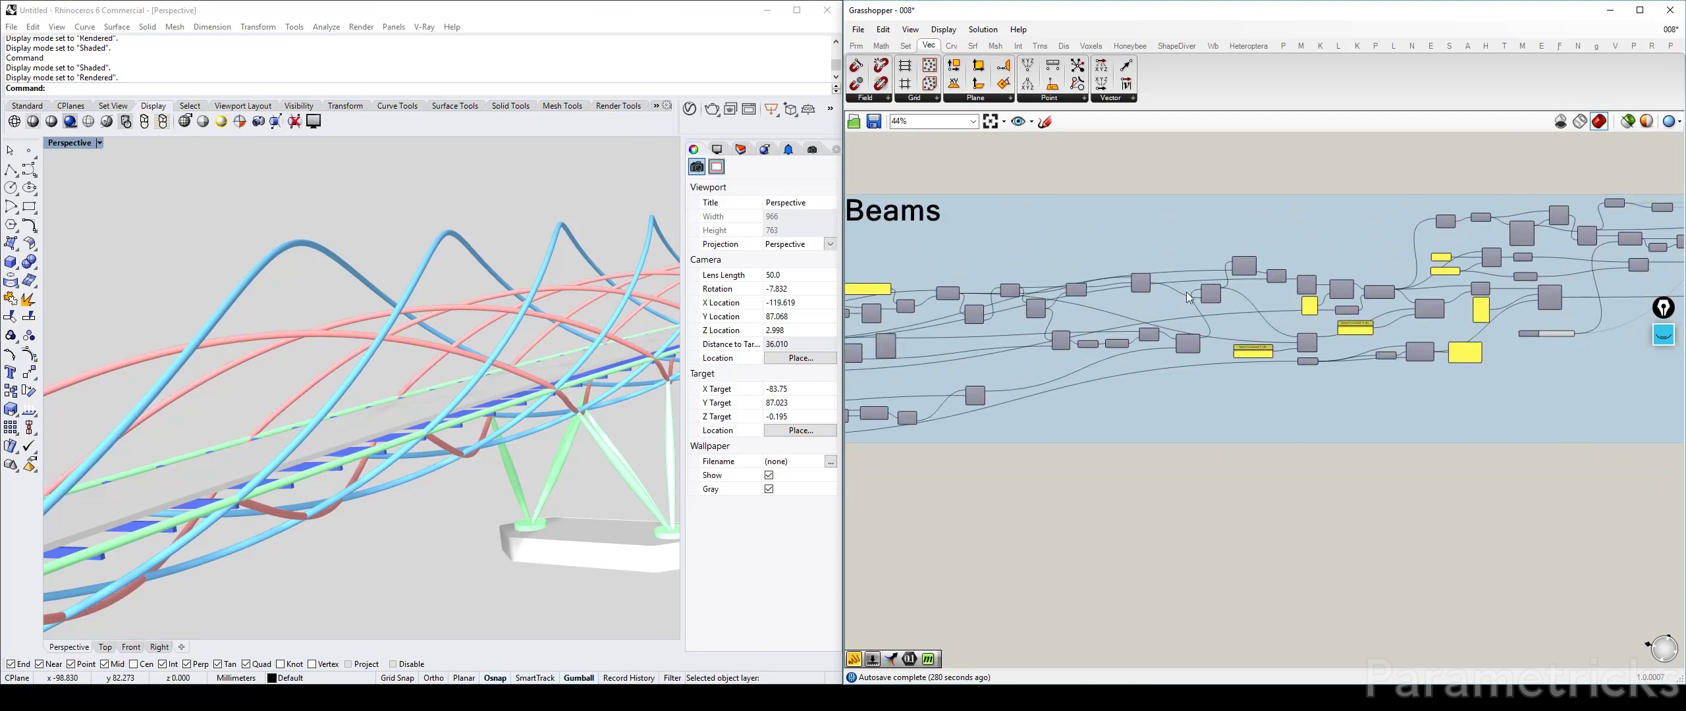
scroll(1337, 300, "up", 3)
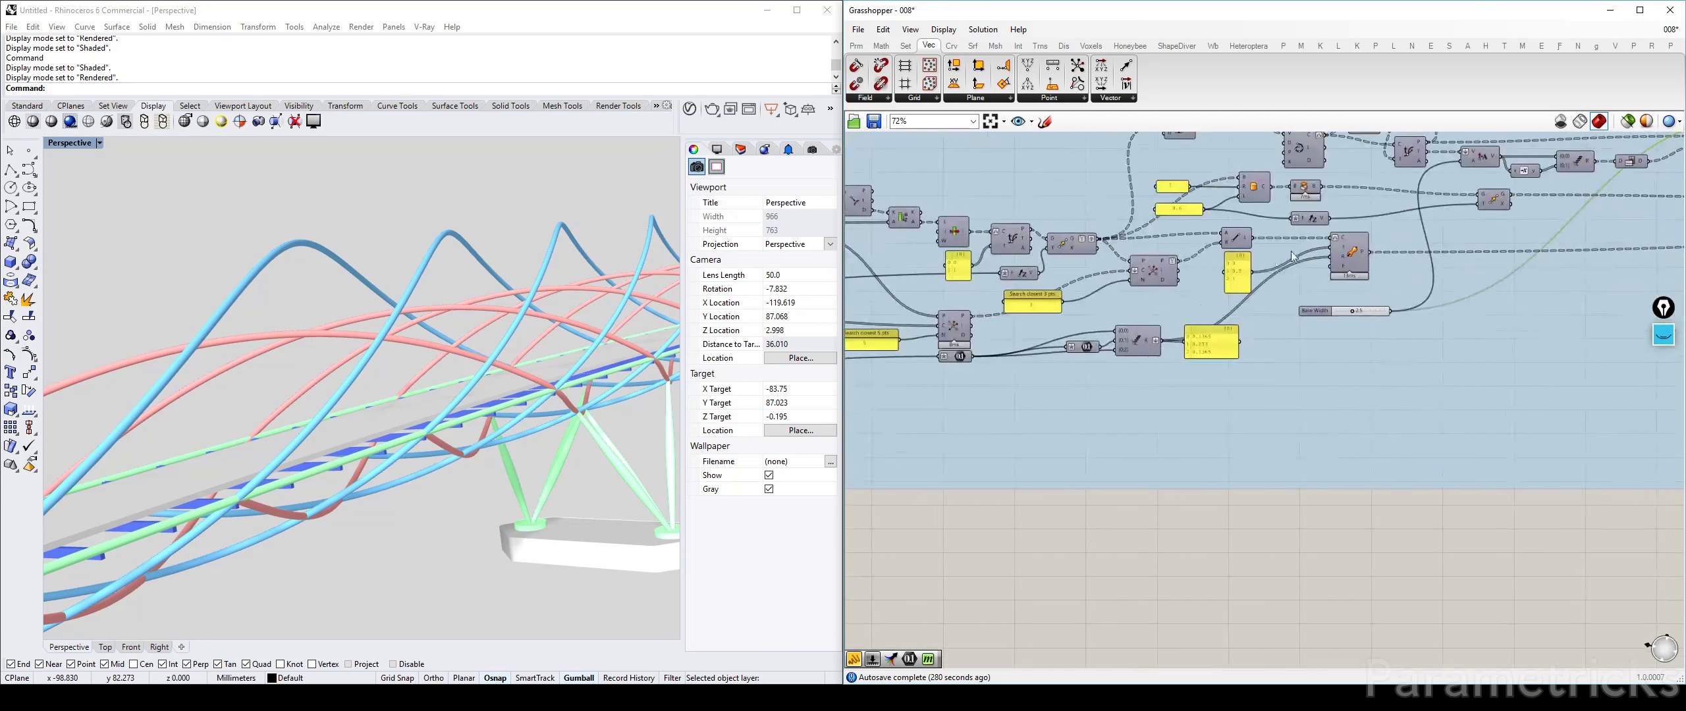
left_click(1075, 244)
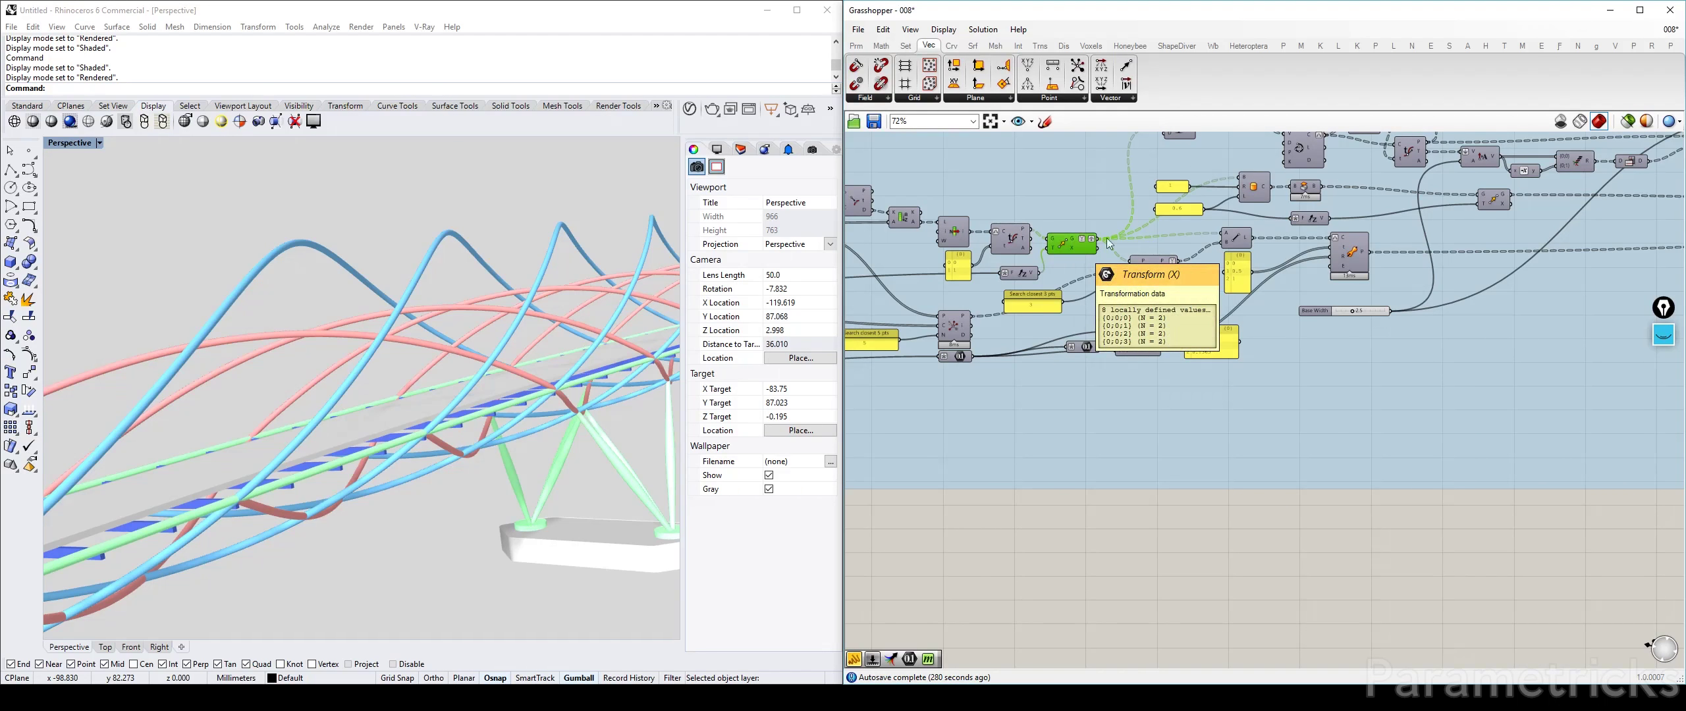
right_click_drag(1090, 247, 1525, 243)
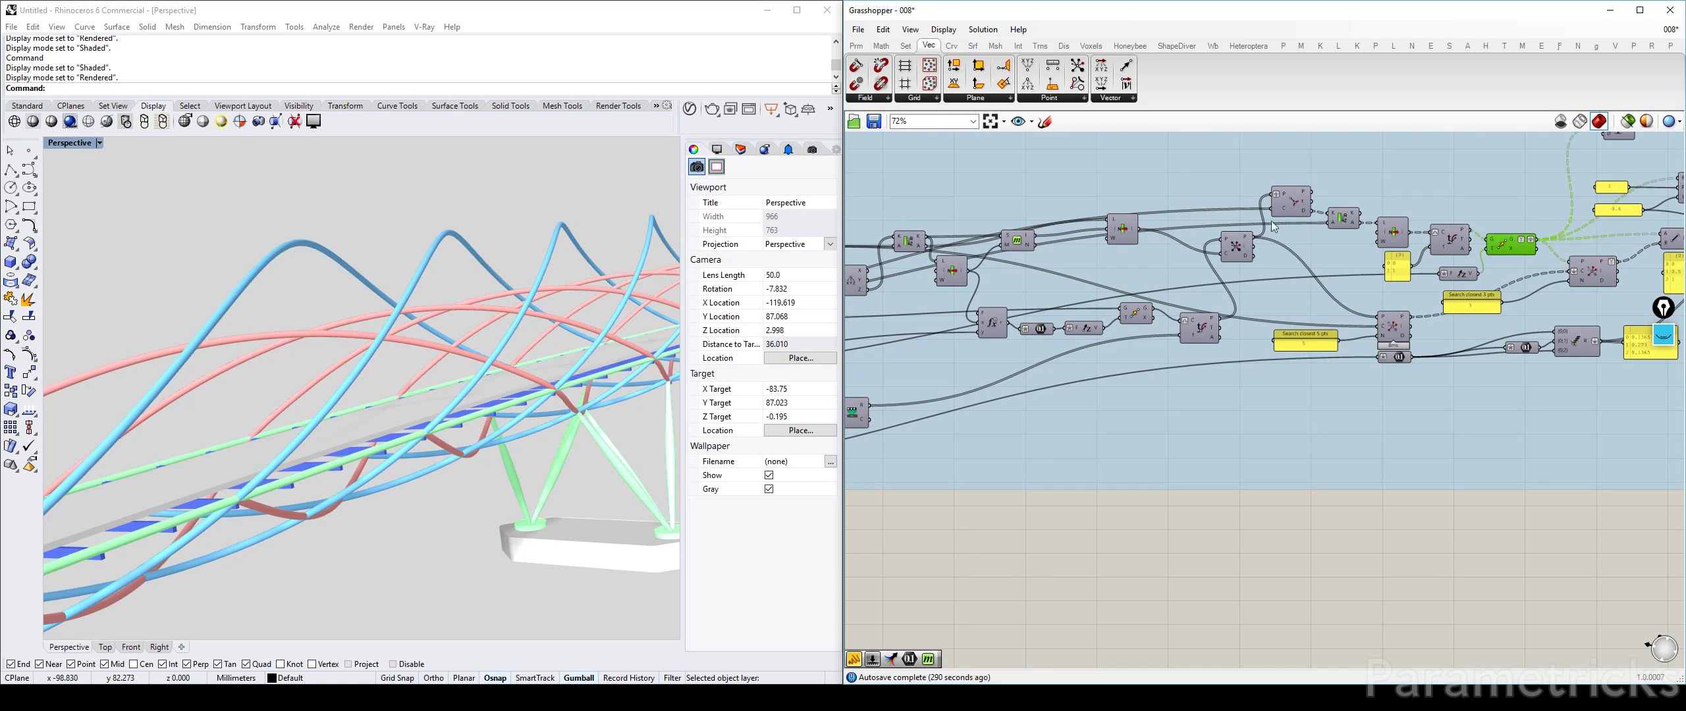
Step: Inspect the point-search components of the Support Beams definition and compare their points with the bridge deck and piers
left_click(1241, 248)
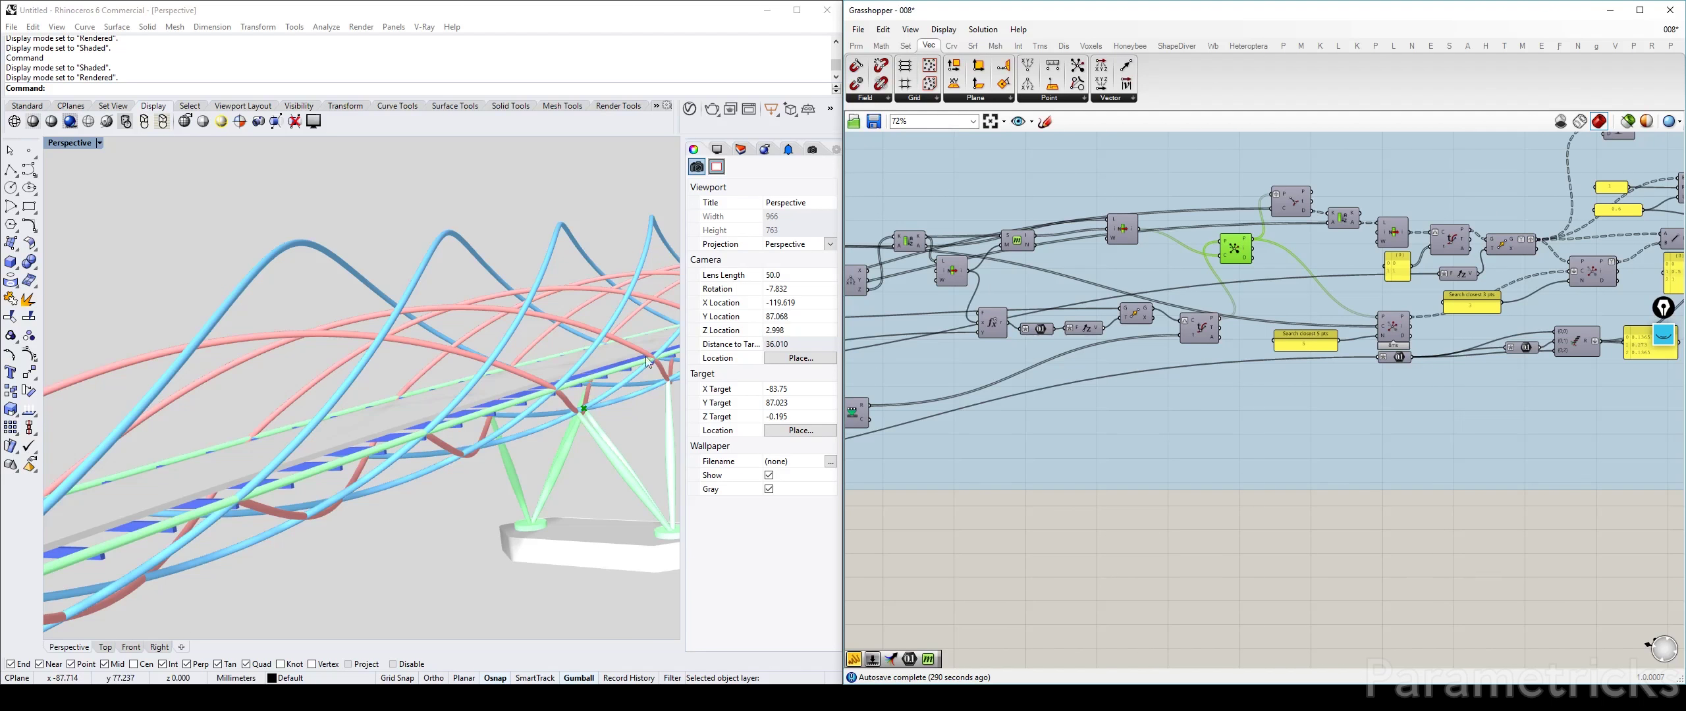
right_click_drag(646, 357, 652, 360)
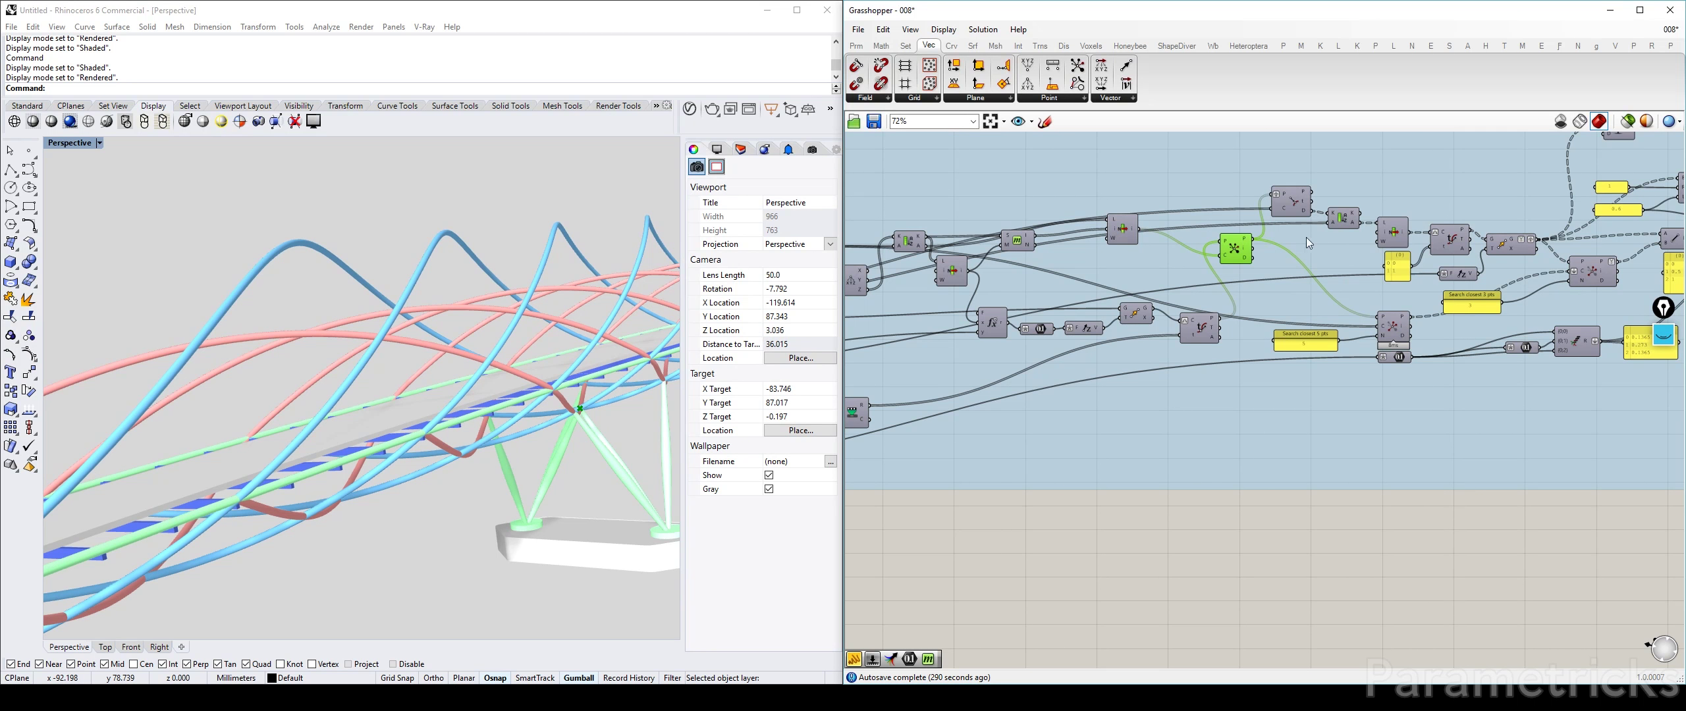
left_click(1292, 200)
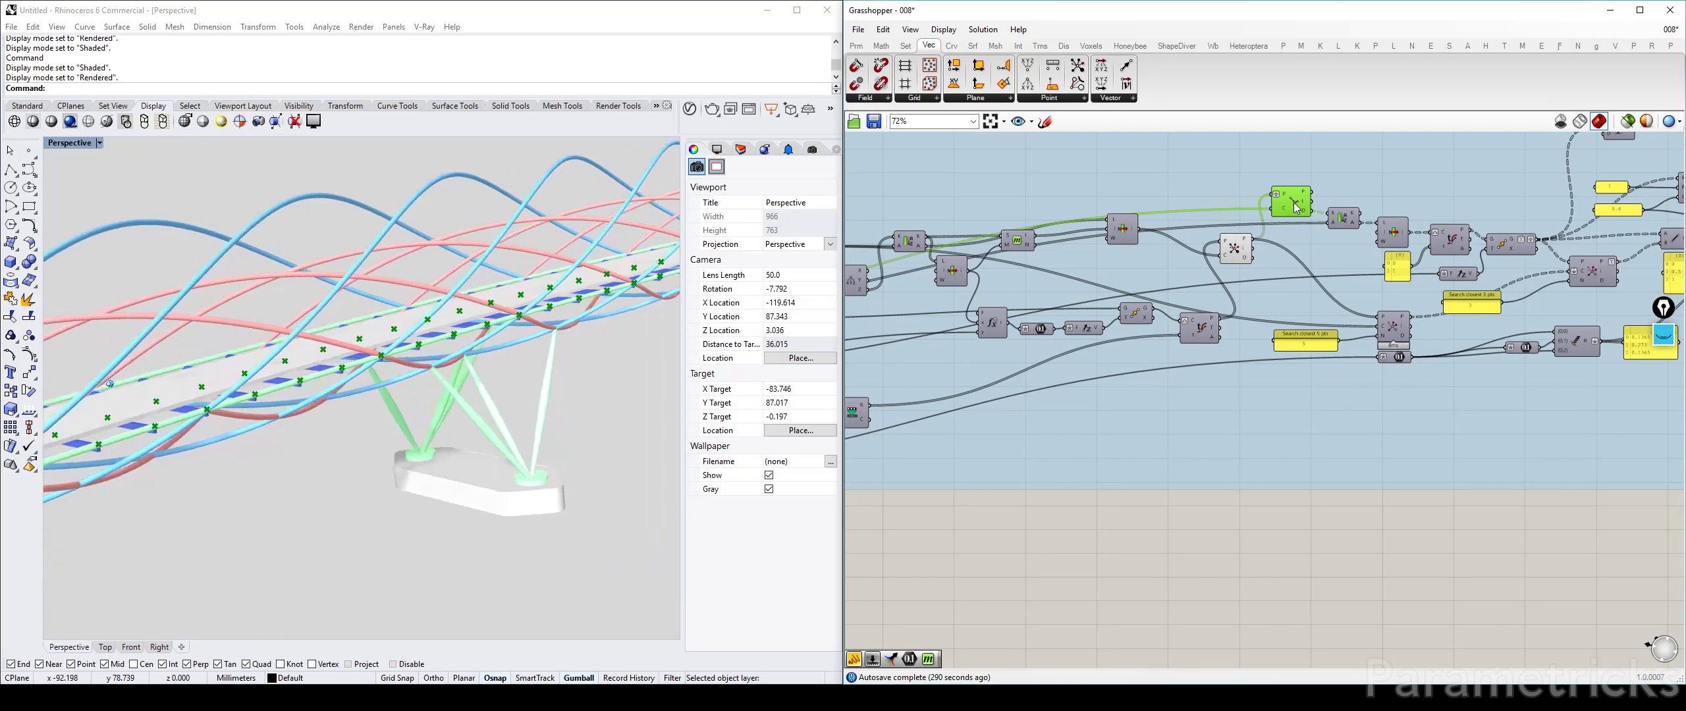
scroll(1357, 287, "up", 2)
right_click_drag(1412, 335, 1269, 279)
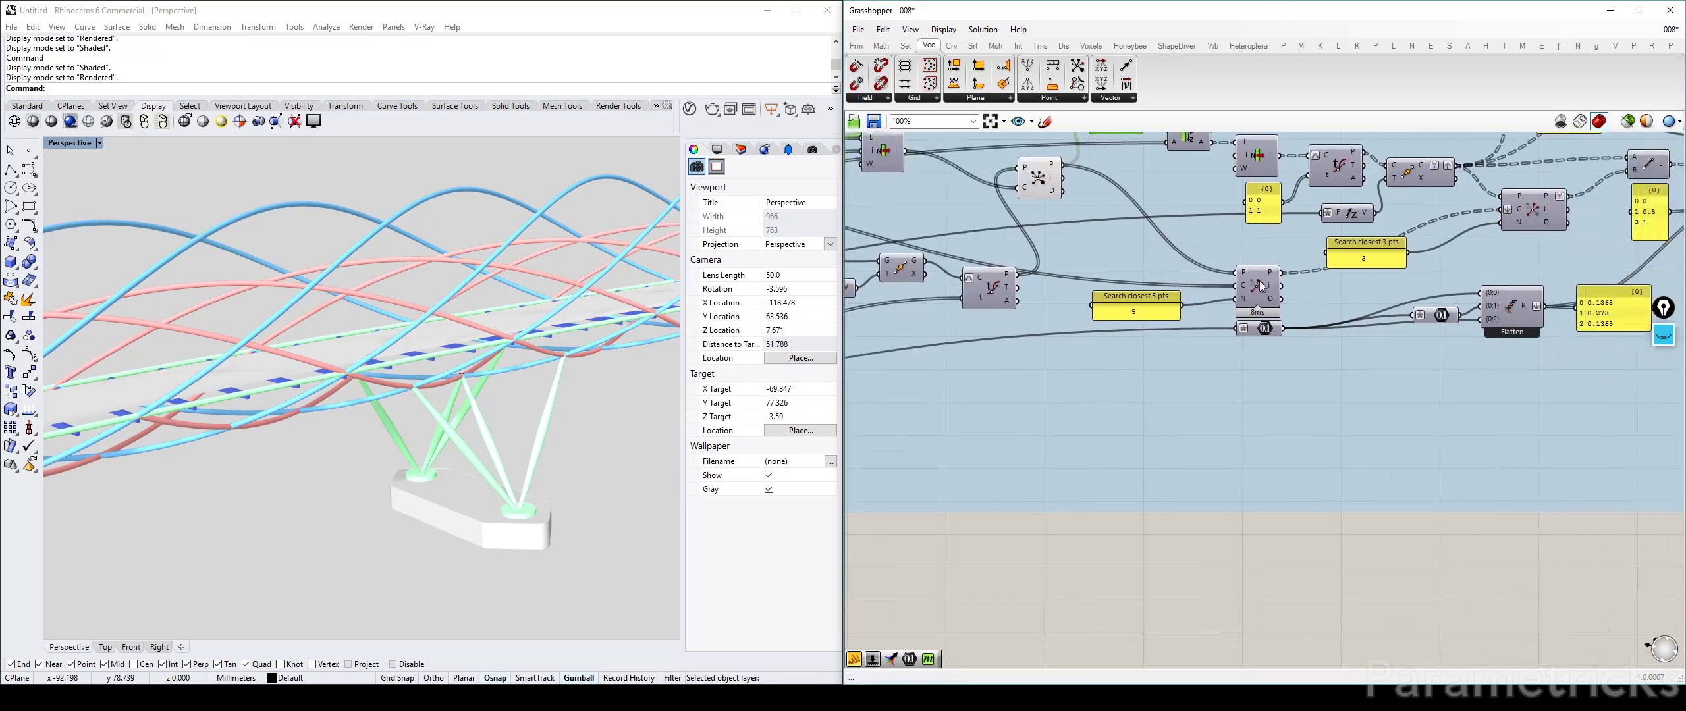
left_click_drag(1260, 285, 1257, 269)
right_click_drag(1055, 253, 1187, 292)
Step: Highlight the closest-point component's result above the piers and review it across the whole bridge and the Support Beams group
left_click(1170, 217)
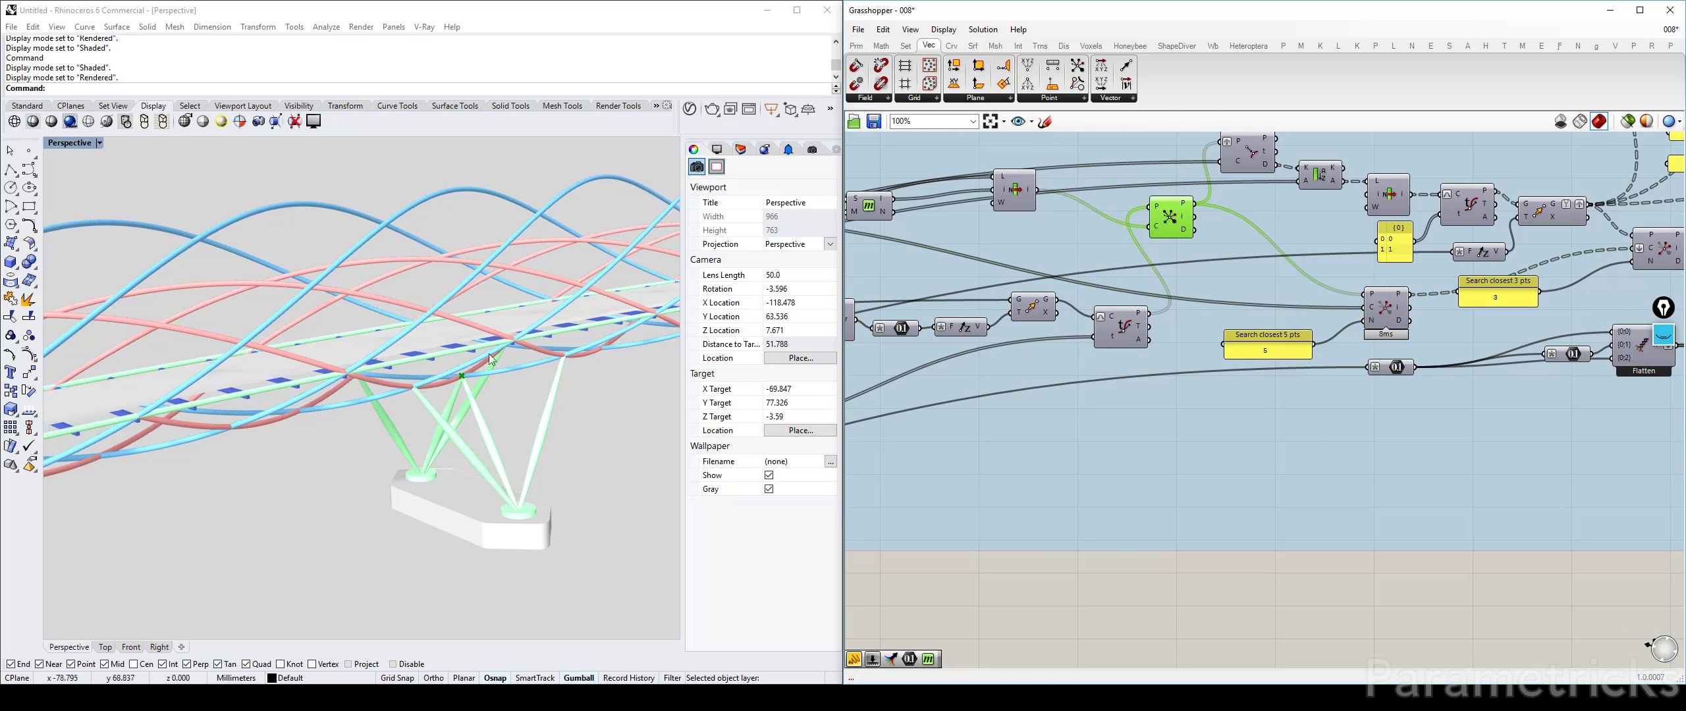
scroll(506, 380, "up", 8)
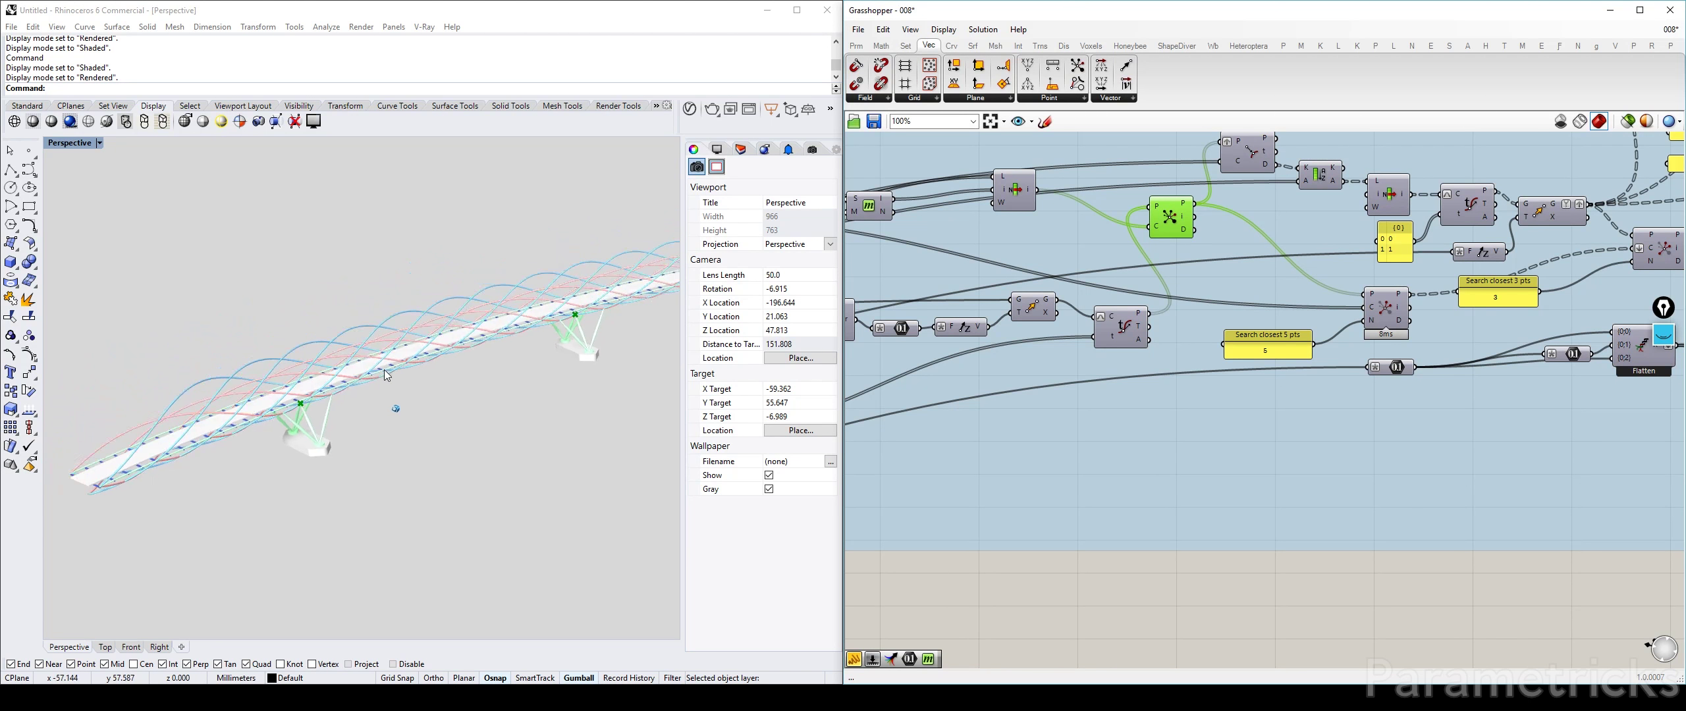
scroll(1365, 224, "down", 5)
right_click_drag(1342, 220, 1160, 286)
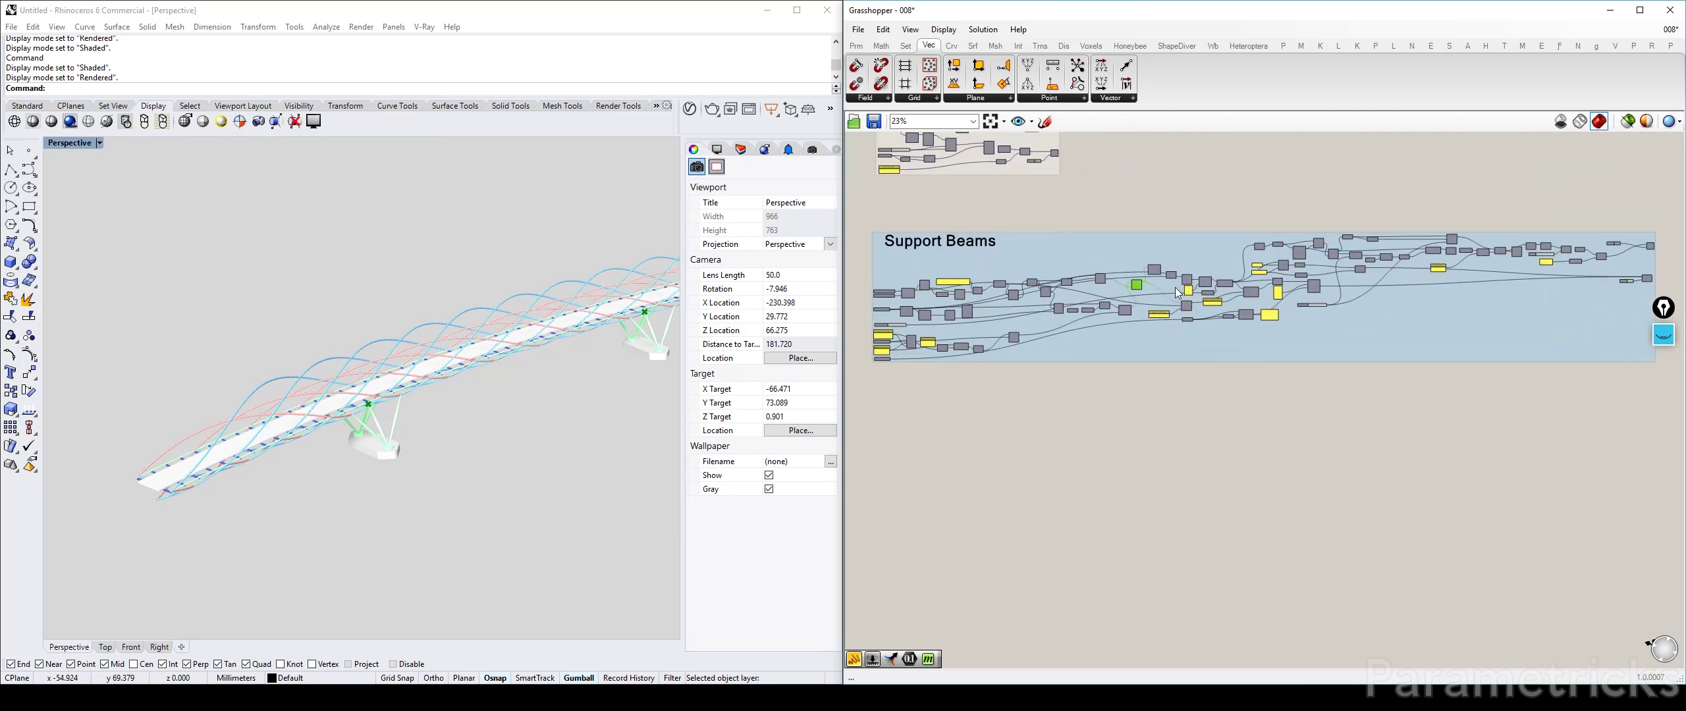
scroll(1160, 285, "up", 2)
scroll(1160, 286, "down", 2)
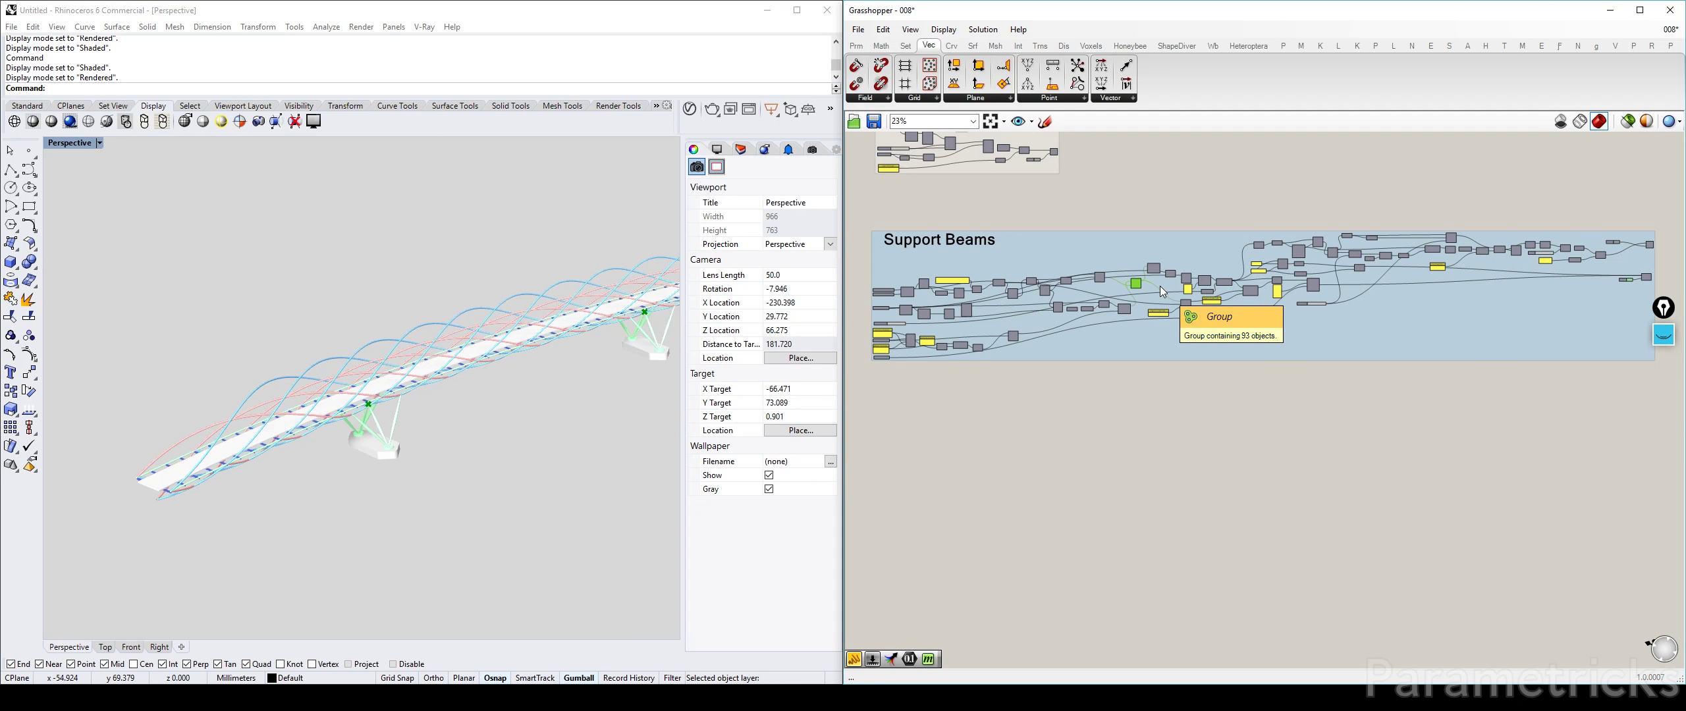
Step: Compare the points from the Evaluate Curve and Closest Point components with the deck and struts above a bridge pier
scroll(1159, 286, "up", 4)
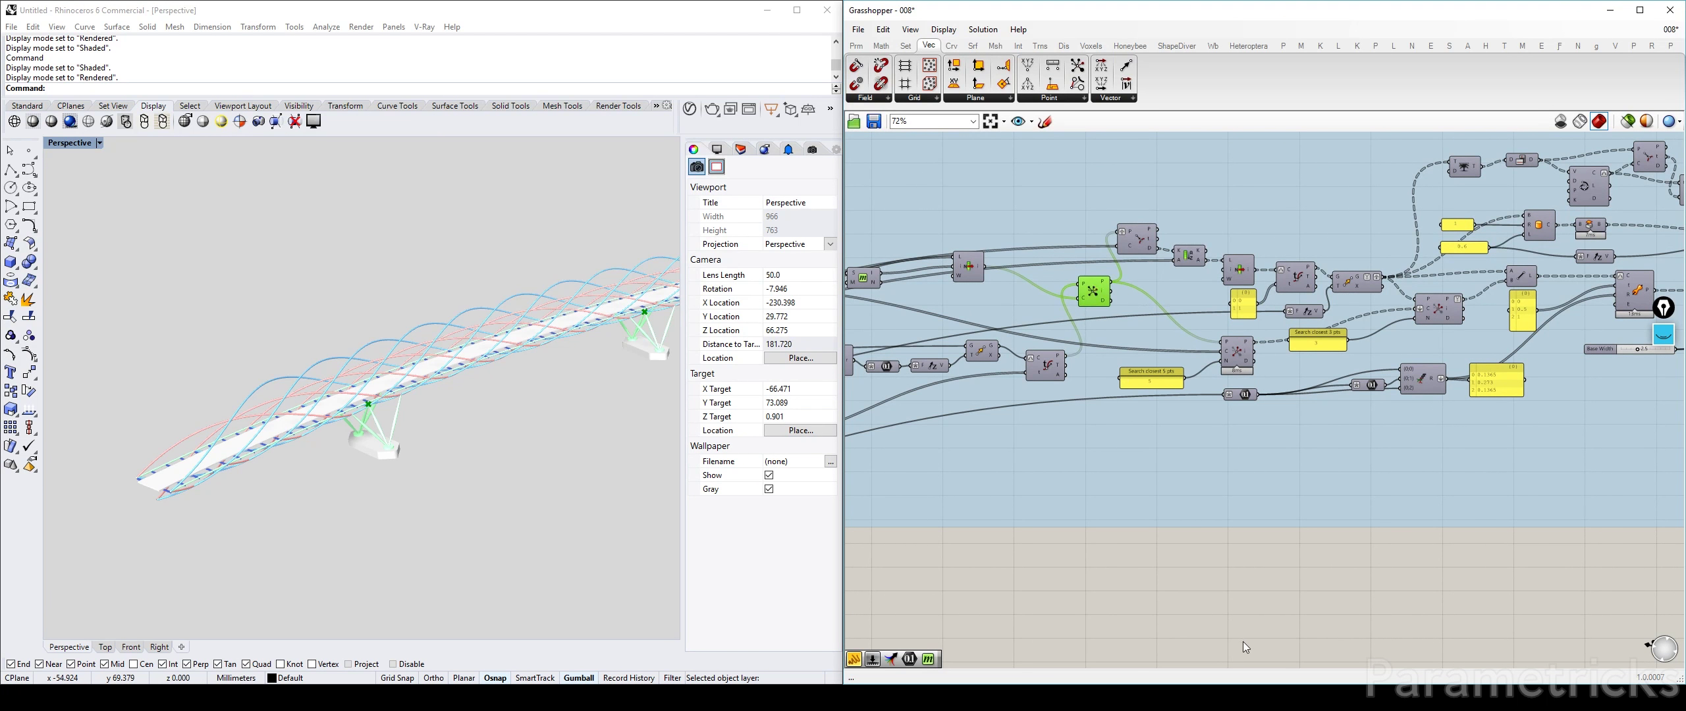
double_click(1243, 641)
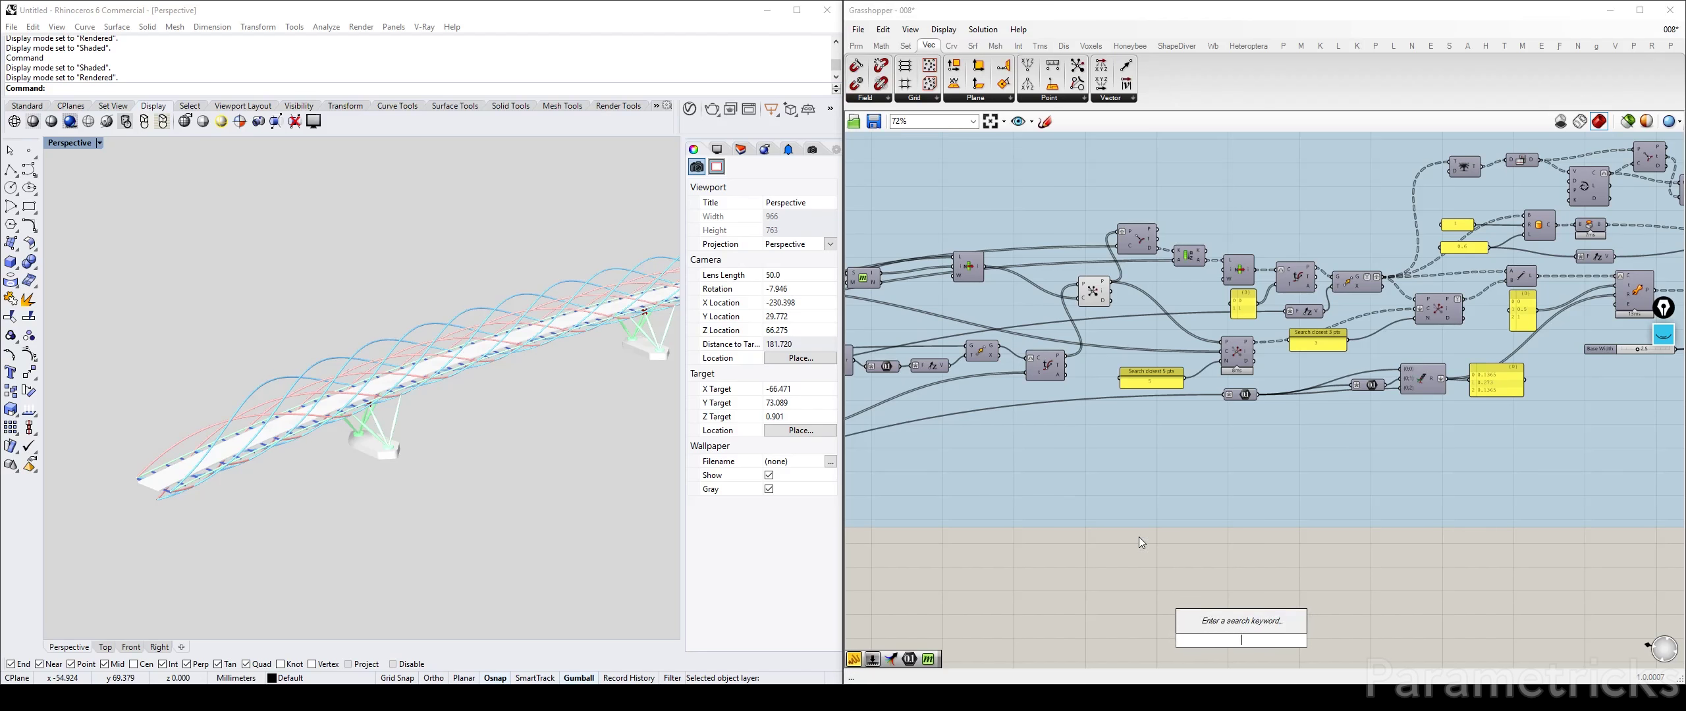
right_click_drag(1168, 247, 1345, 242)
scroll(1216, 266, "up", 2)
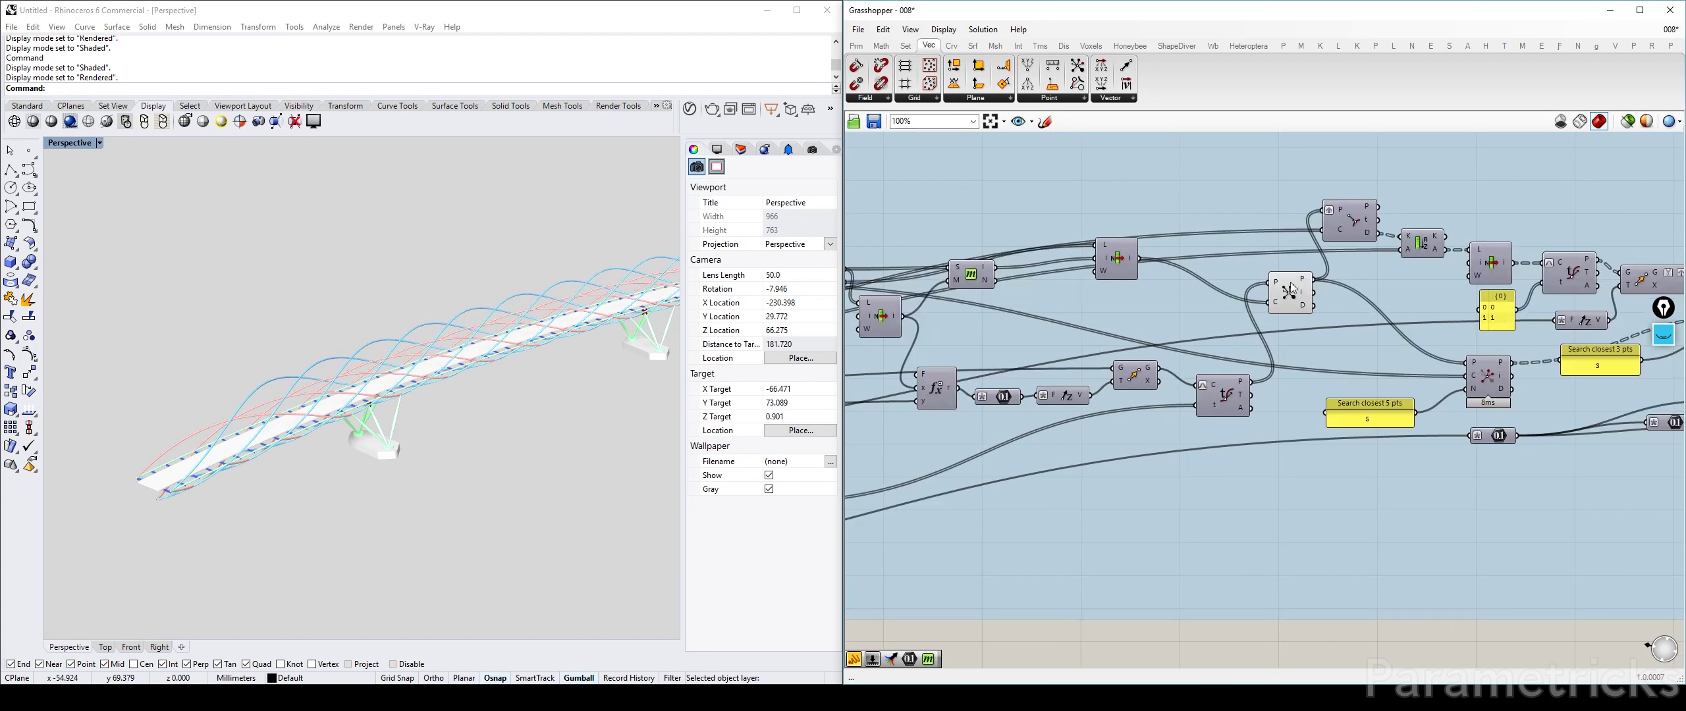
left_click(1233, 394)
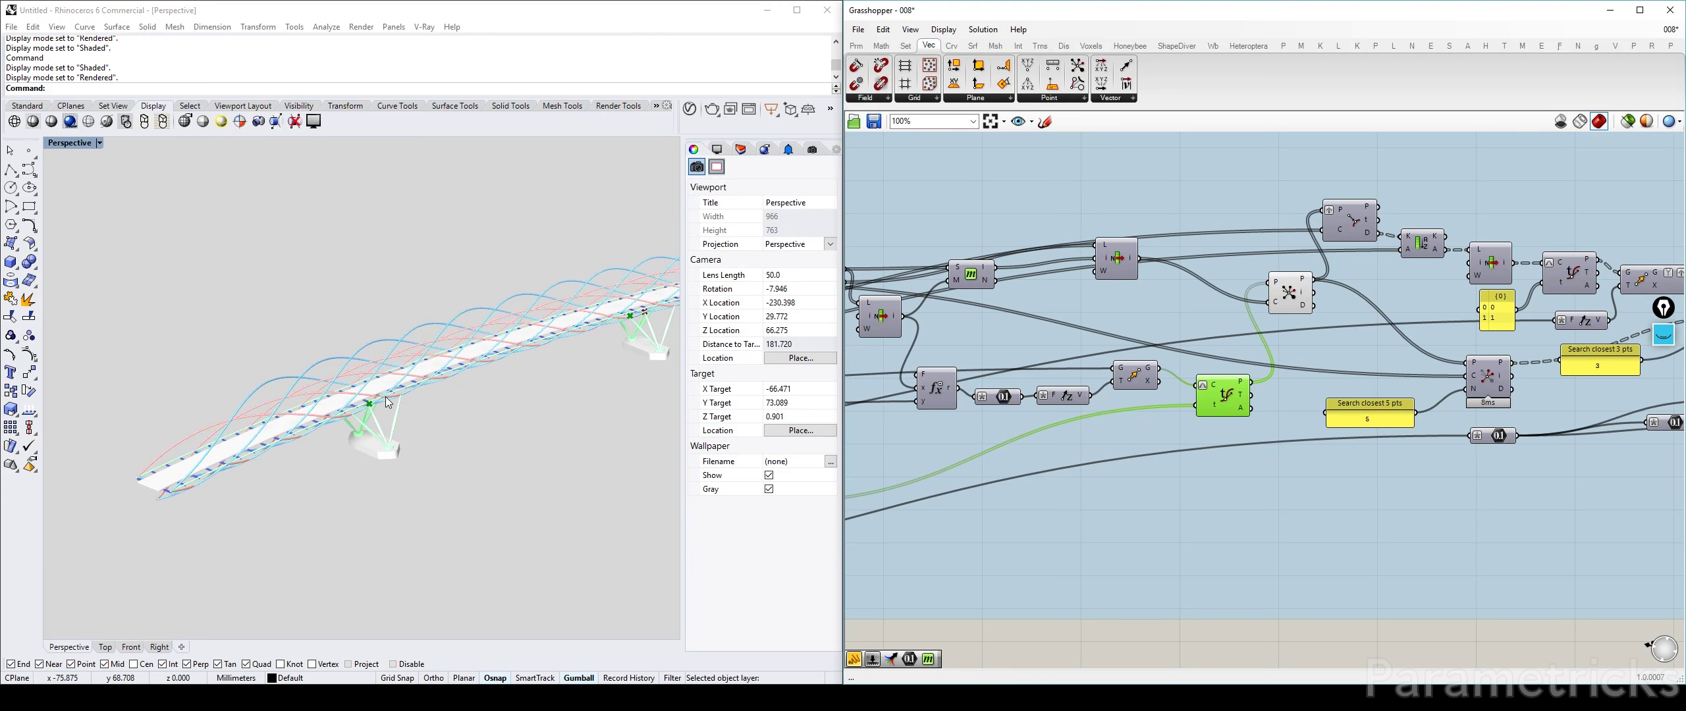
scroll(386, 398, "up", 8)
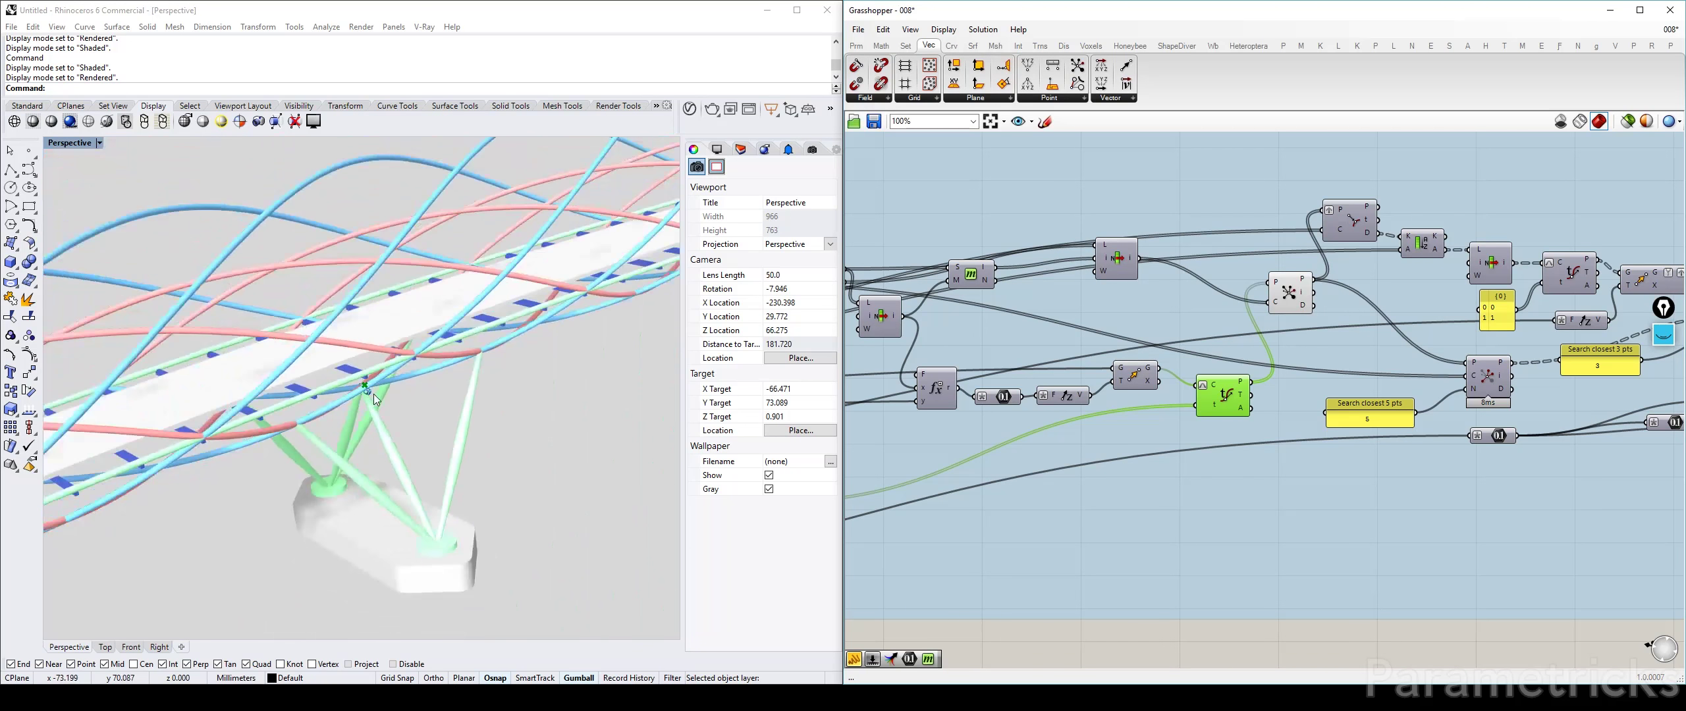
right_click_drag(374, 394, 481, 266)
scroll(434, 240, "up", 4)
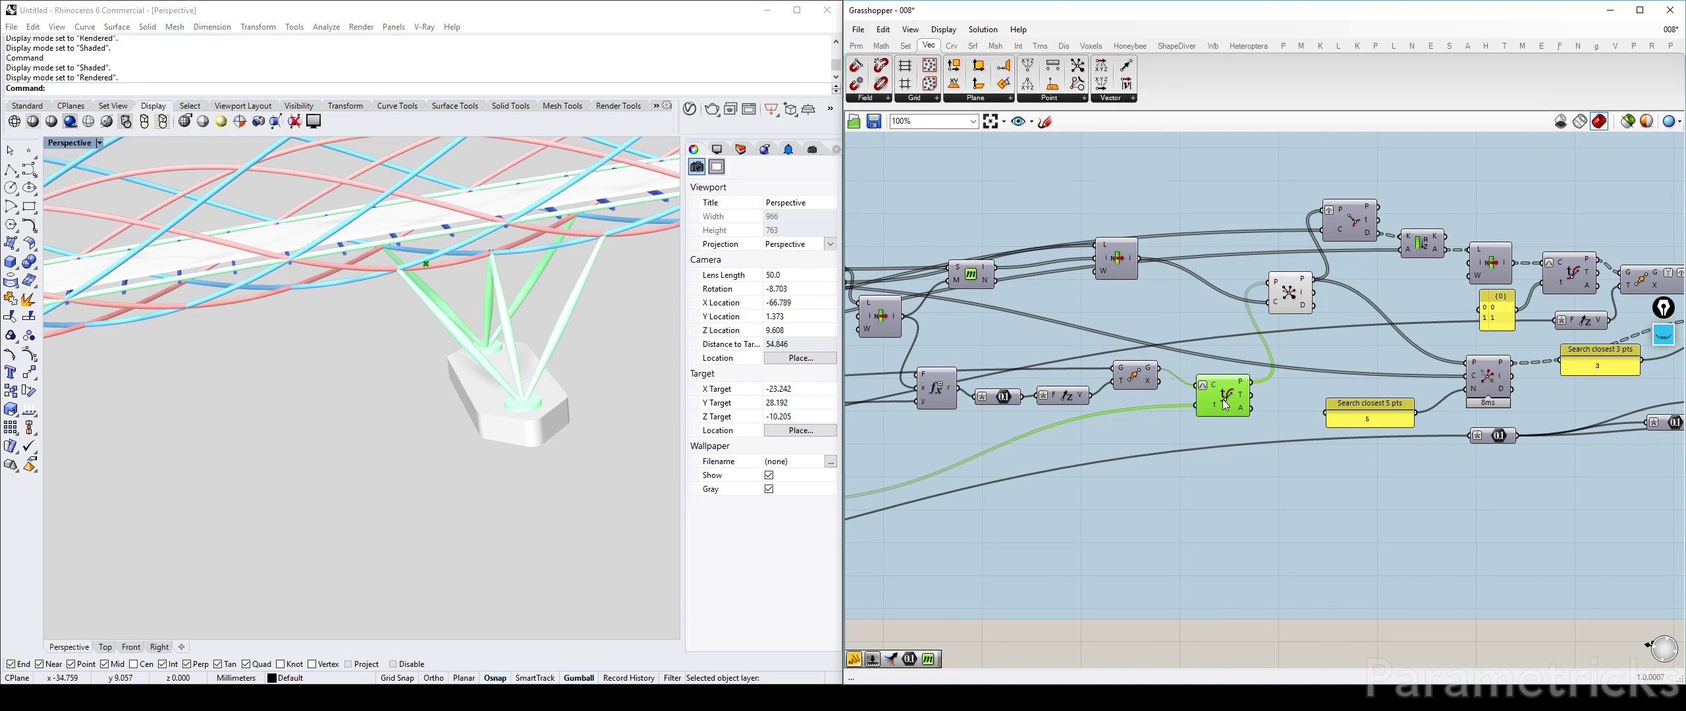
left_click(1289, 294)
scroll(1291, 294, "down", 3)
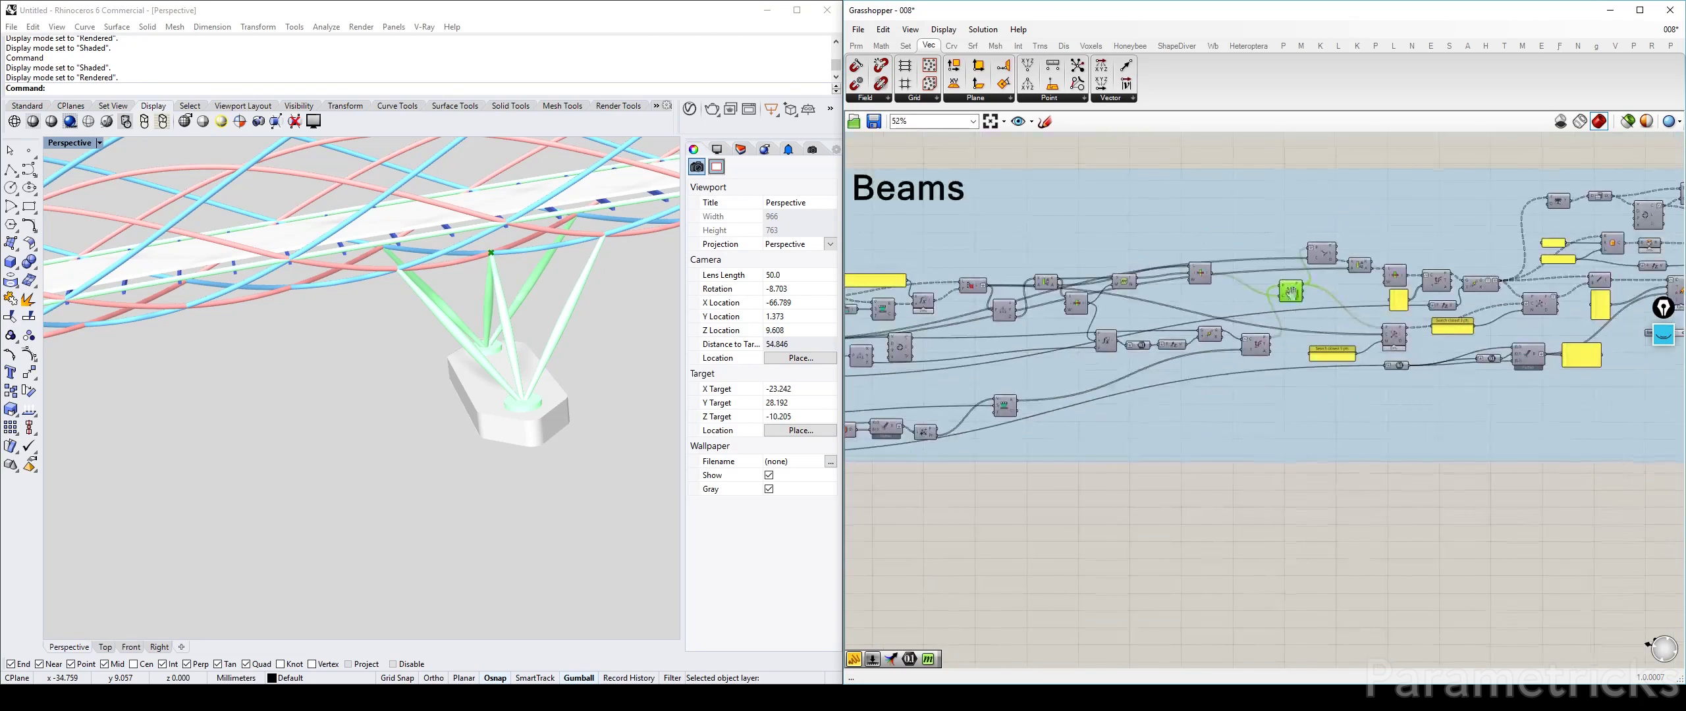
right_click_drag(1291, 294, 1211, 343)
Step: Add a Point parameter above the Support Beams components and feed it from the Closest Point component's point output
double_click(1255, 598)
type("point")
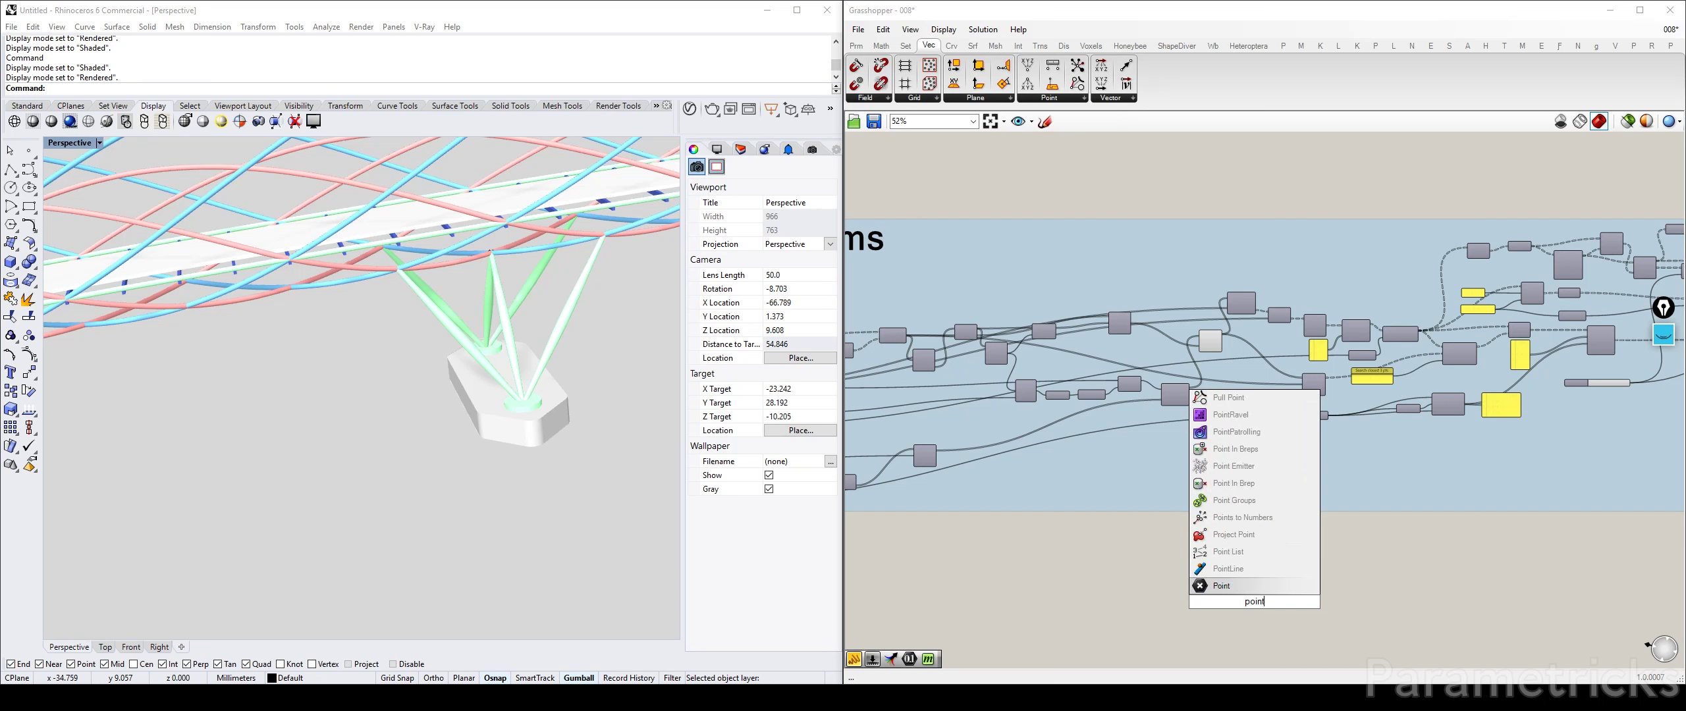
key("Return")
left_click_drag(1255, 603, 1284, 267)
scroll(1285, 267, "up", 4)
left_click_drag(1166, 393, 1286, 236)
left_click(1149, 407)
left_click(1366, 316)
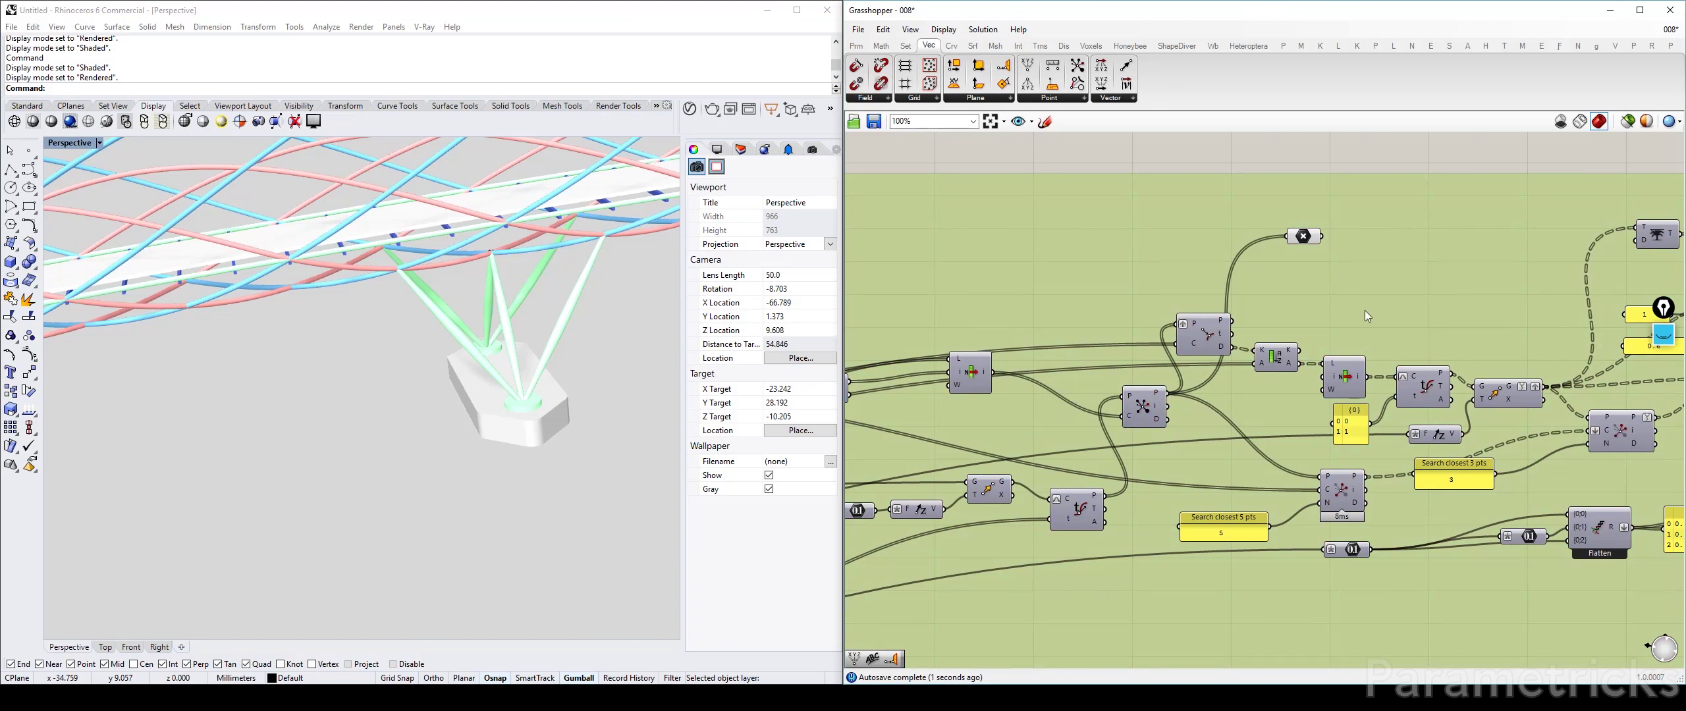
Step: Add the new Point parameter to the Support Beams group
left_click(1310, 233)
right_click(1360, 259)
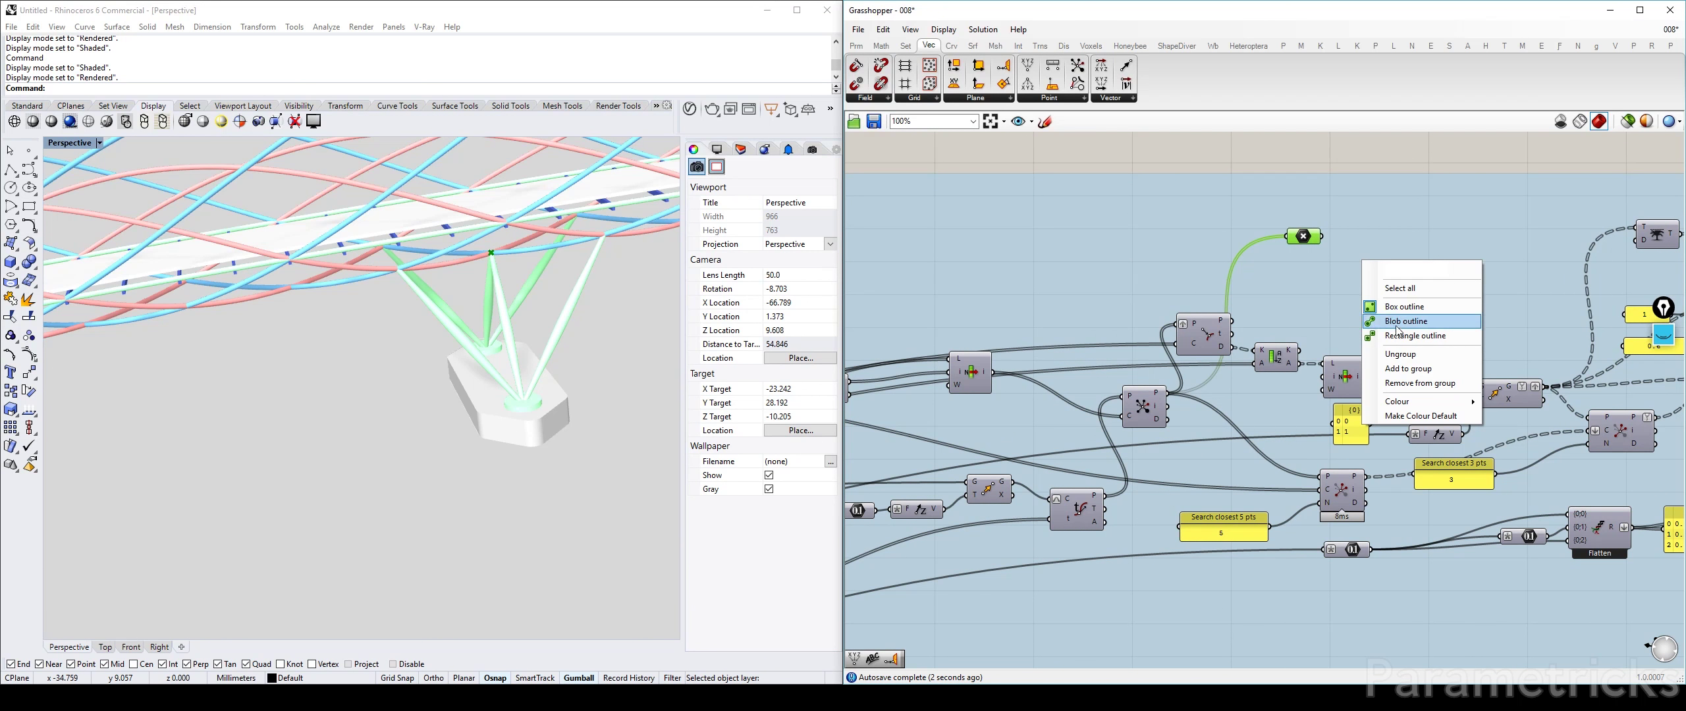
left_click(1414, 370)
Step: Place a linked copy of the Point parameter above the Support Beams group and set its wire display to Hidden
right_click_drag(1413, 304, 1280, 374)
left_click_drag(1169, 309, 1279, 166, "alt")
right_click(1296, 168)
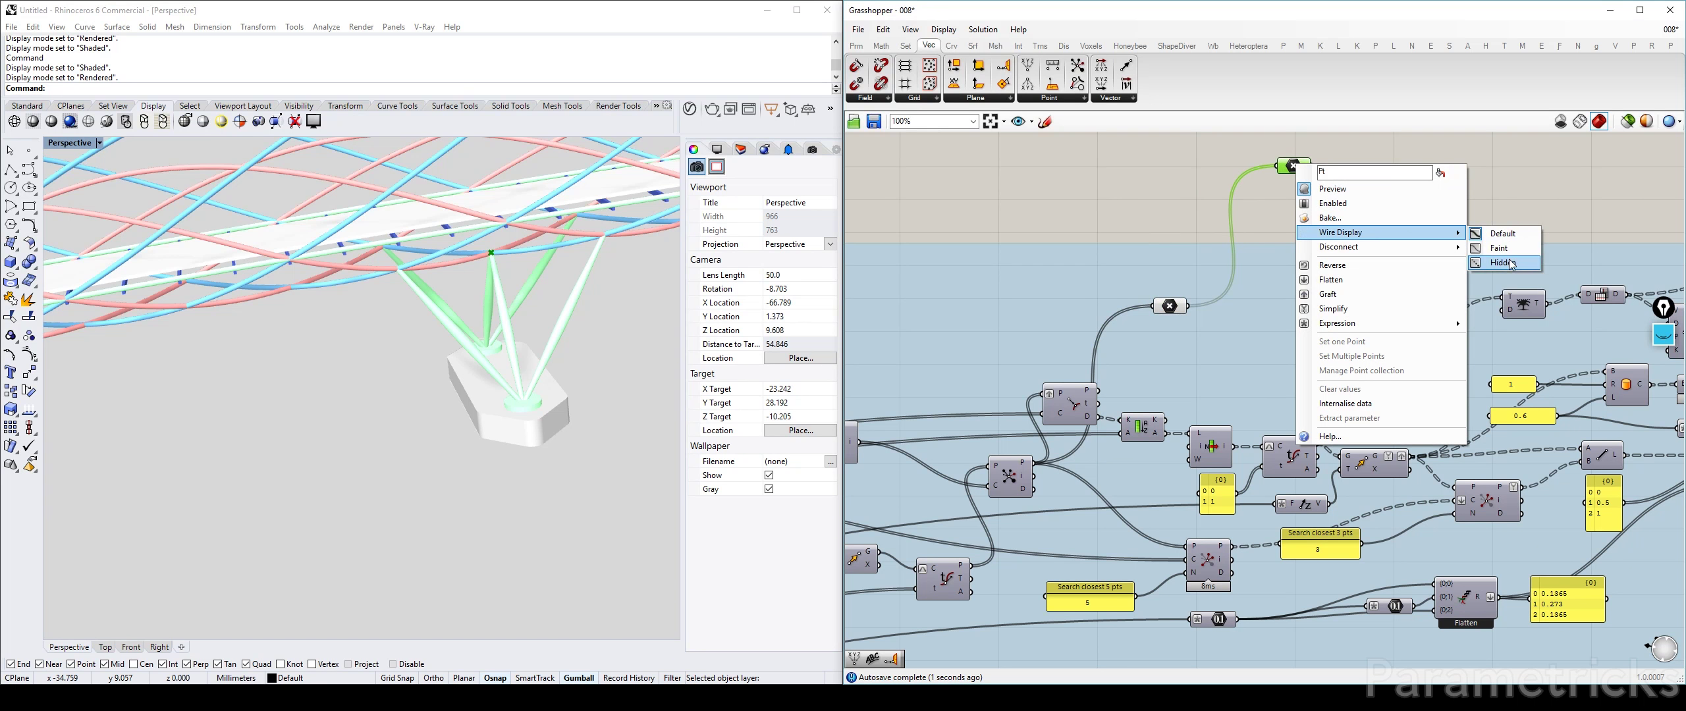
left_click(1311, 252)
Step: Rename the Point parameter inside the Support Beams group as Mid Point Support Structure
right_click(1171, 306)
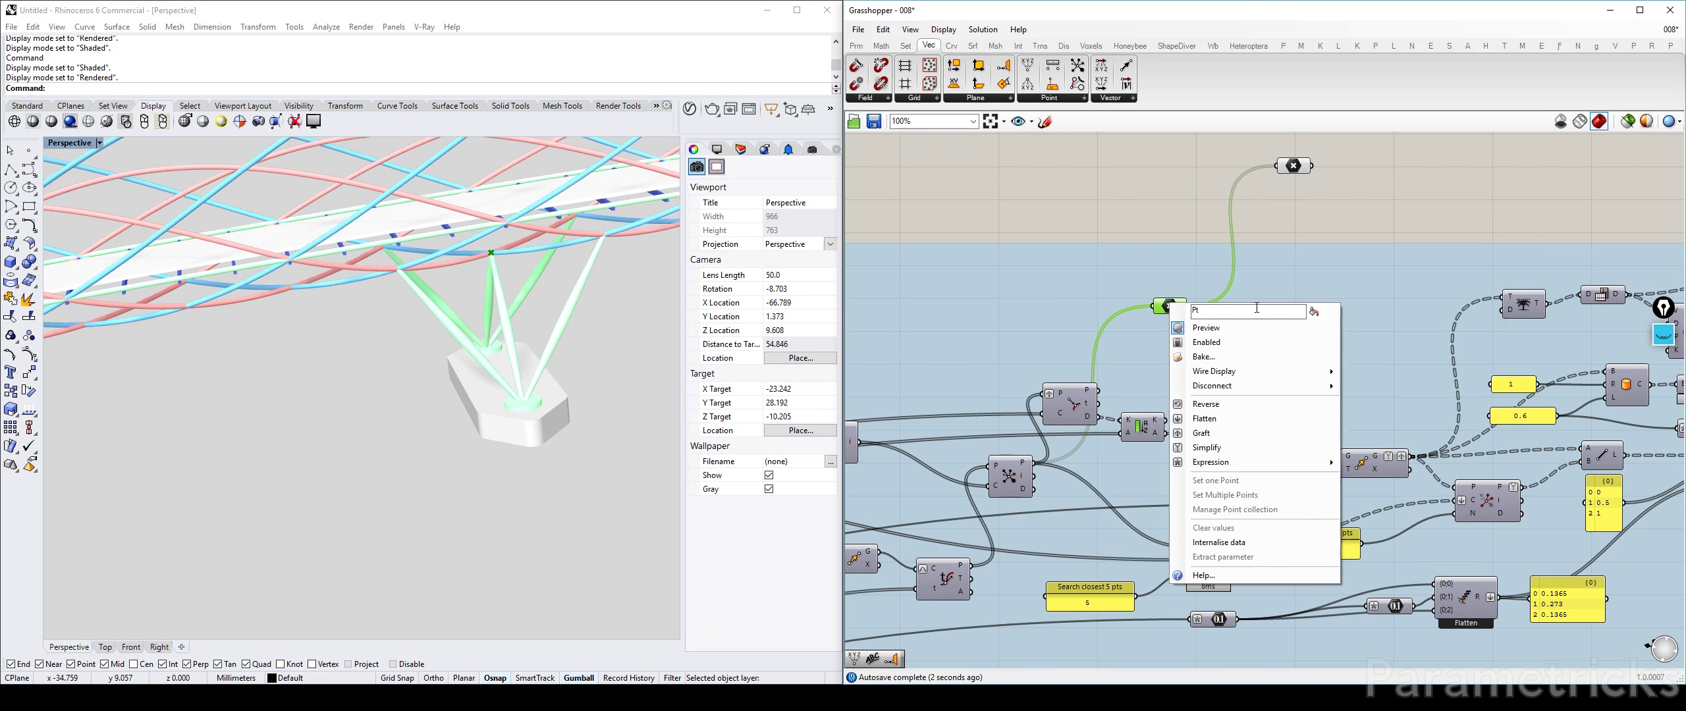
left_click(1314, 312)
type("Mid point ")
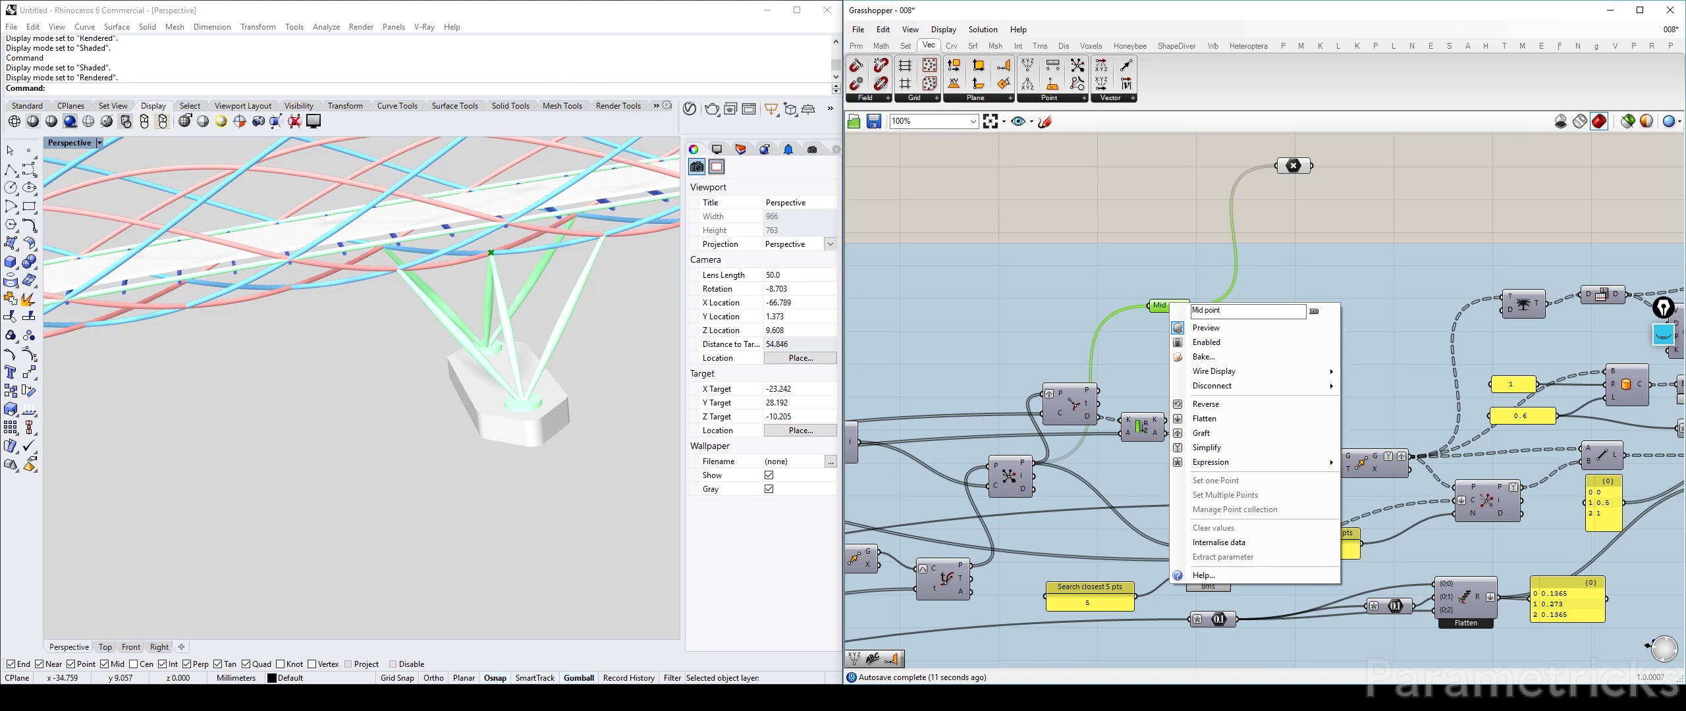
type("Support Structure")
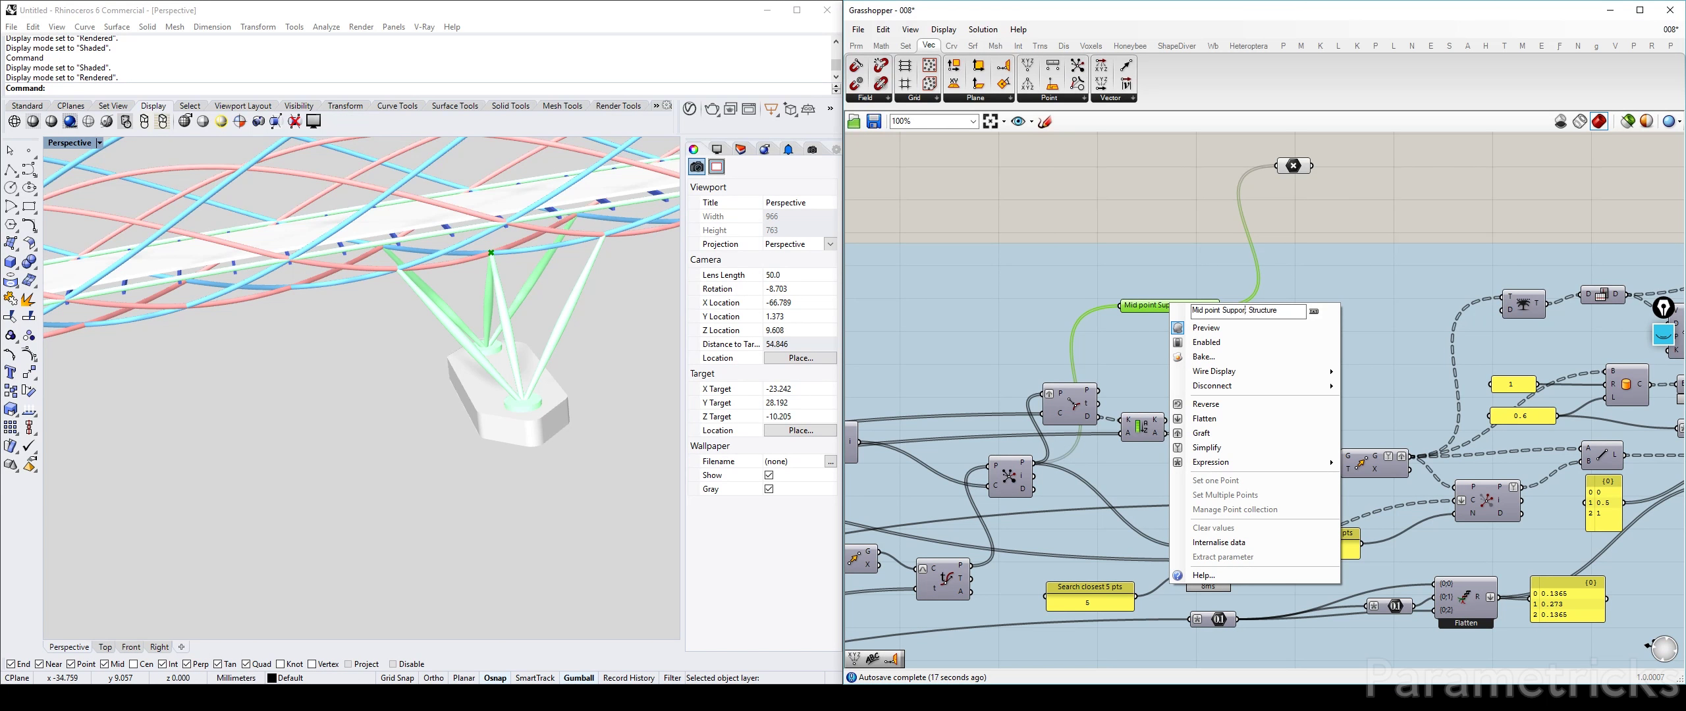
key("BackSpace")
type("P")
left_click(1314, 312)
scroll(1217, 296, "up", 2)
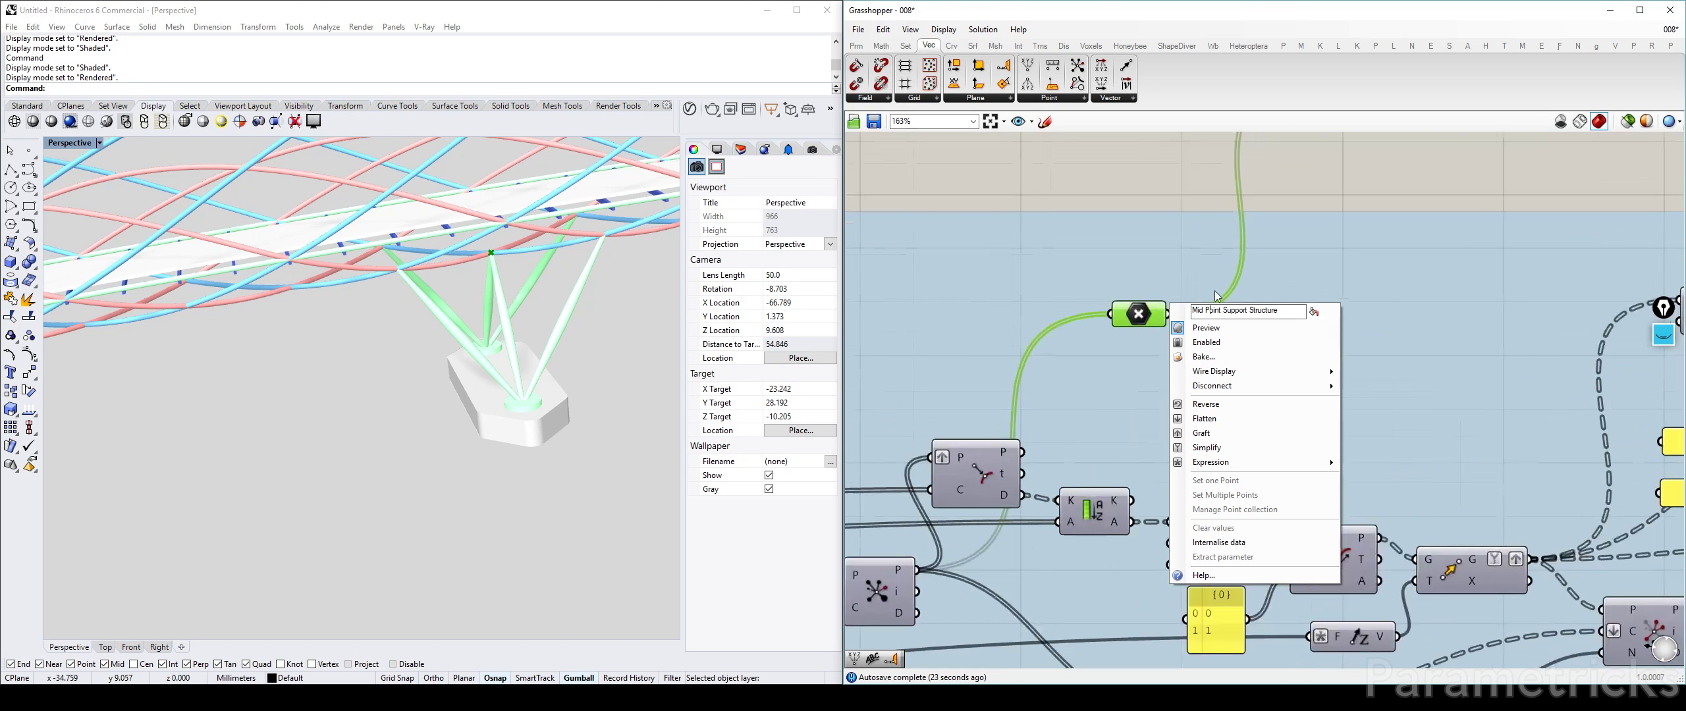
left_click(1313, 315)
Step: Give the linked Point parameter above the group the same name, Mid Point Support Structure
left_click(1263, 171)
right_click_drag(1321, 180, 1219, 273)
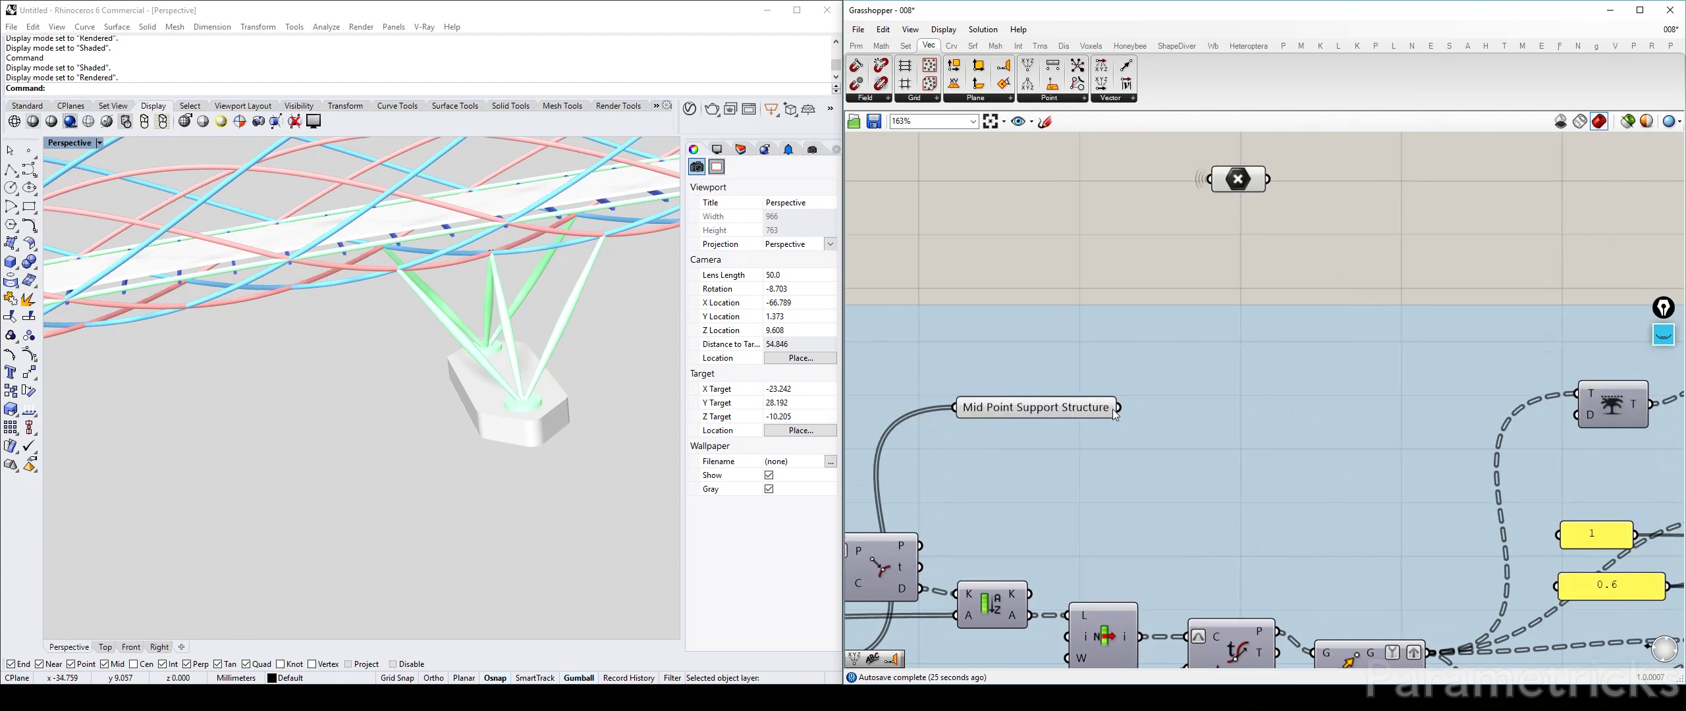
left_click_drag(1176, 398, 1211, 179)
right_click(1238, 179)
left_click(1388, 187)
left_click(1354, 155)
scroll(1389, 201, "down", 4)
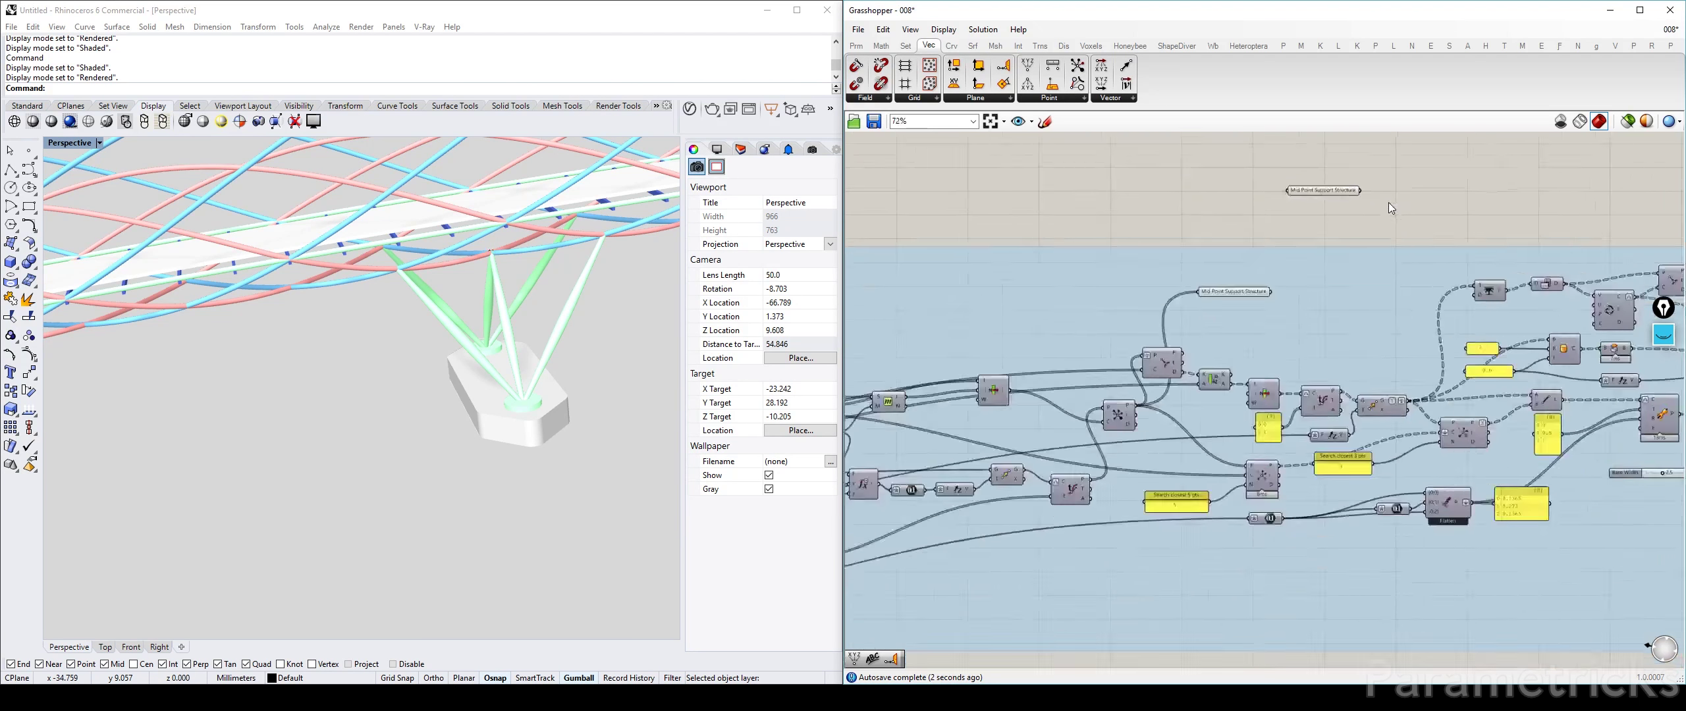
left_click(1270, 280)
Step: Move the linked Mid Point Support Structure parameter to the free canvas area beside the Deck / Horizontal beams group
scroll(1270, 281, "down", 6)
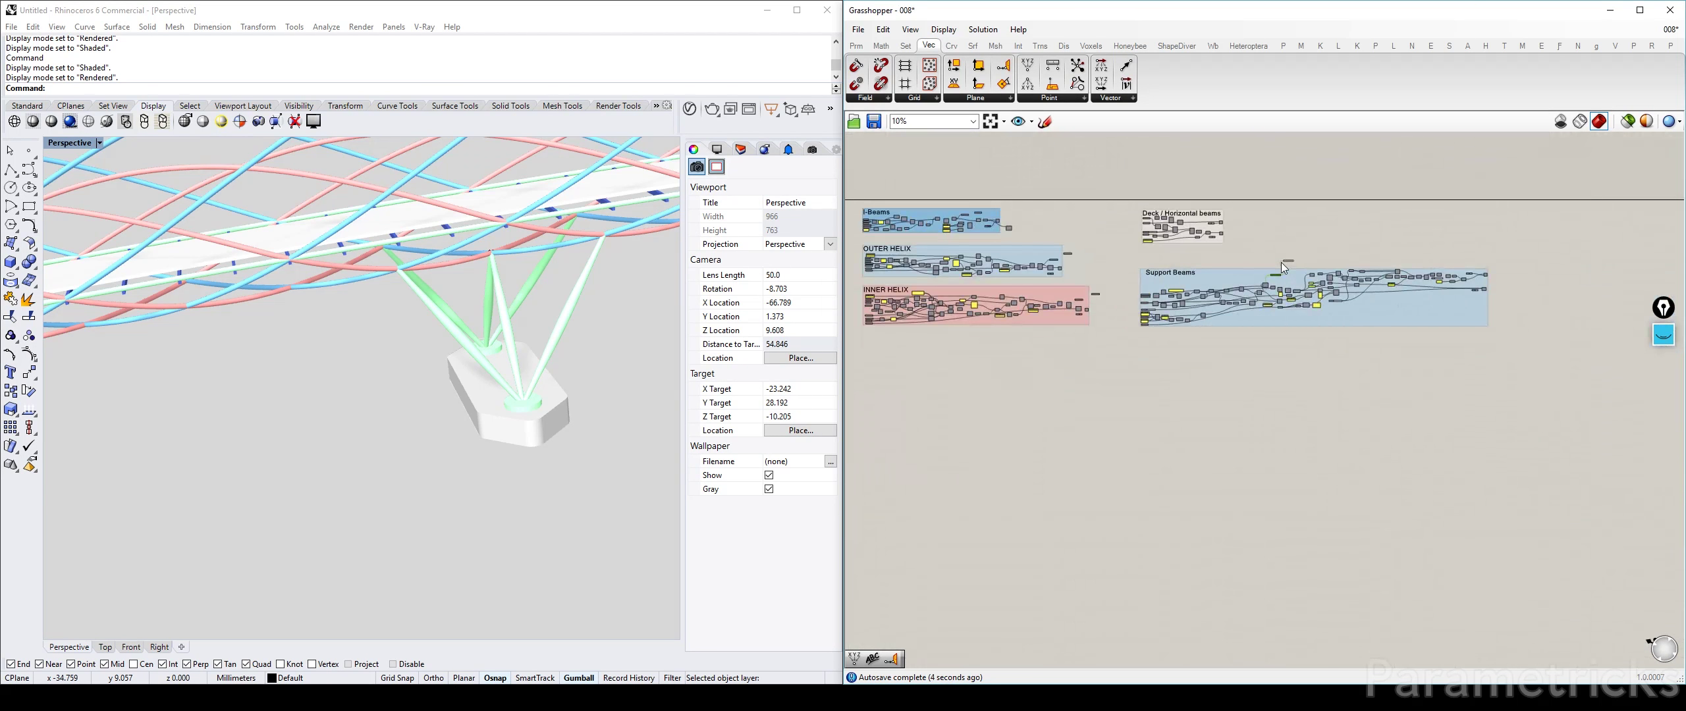
scroll(1281, 262, "up", 3)
left_click_drag(1294, 259, 1338, 259)
scroll(1146, 194, "up", 8)
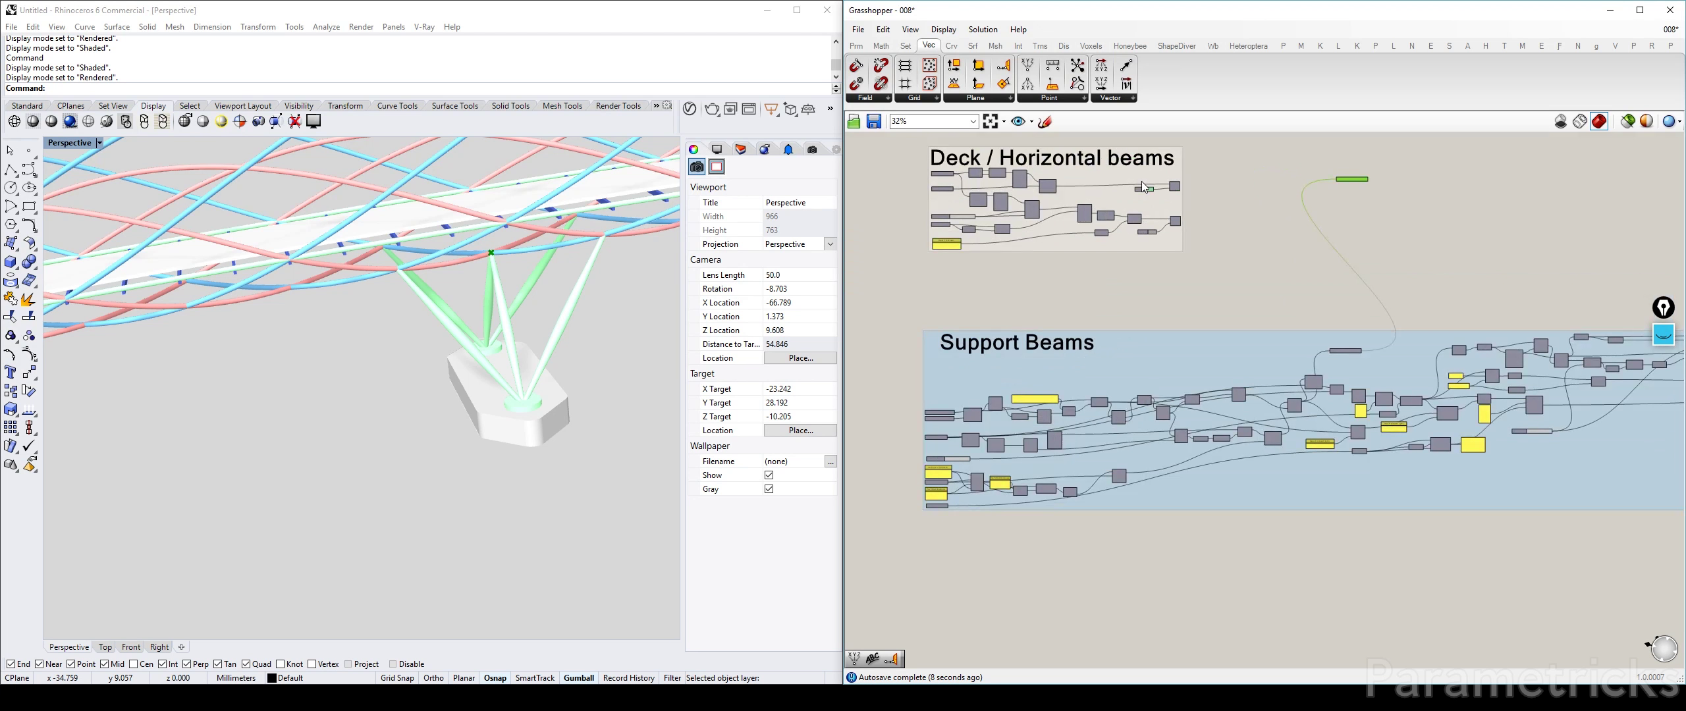
left_click(959, 235)
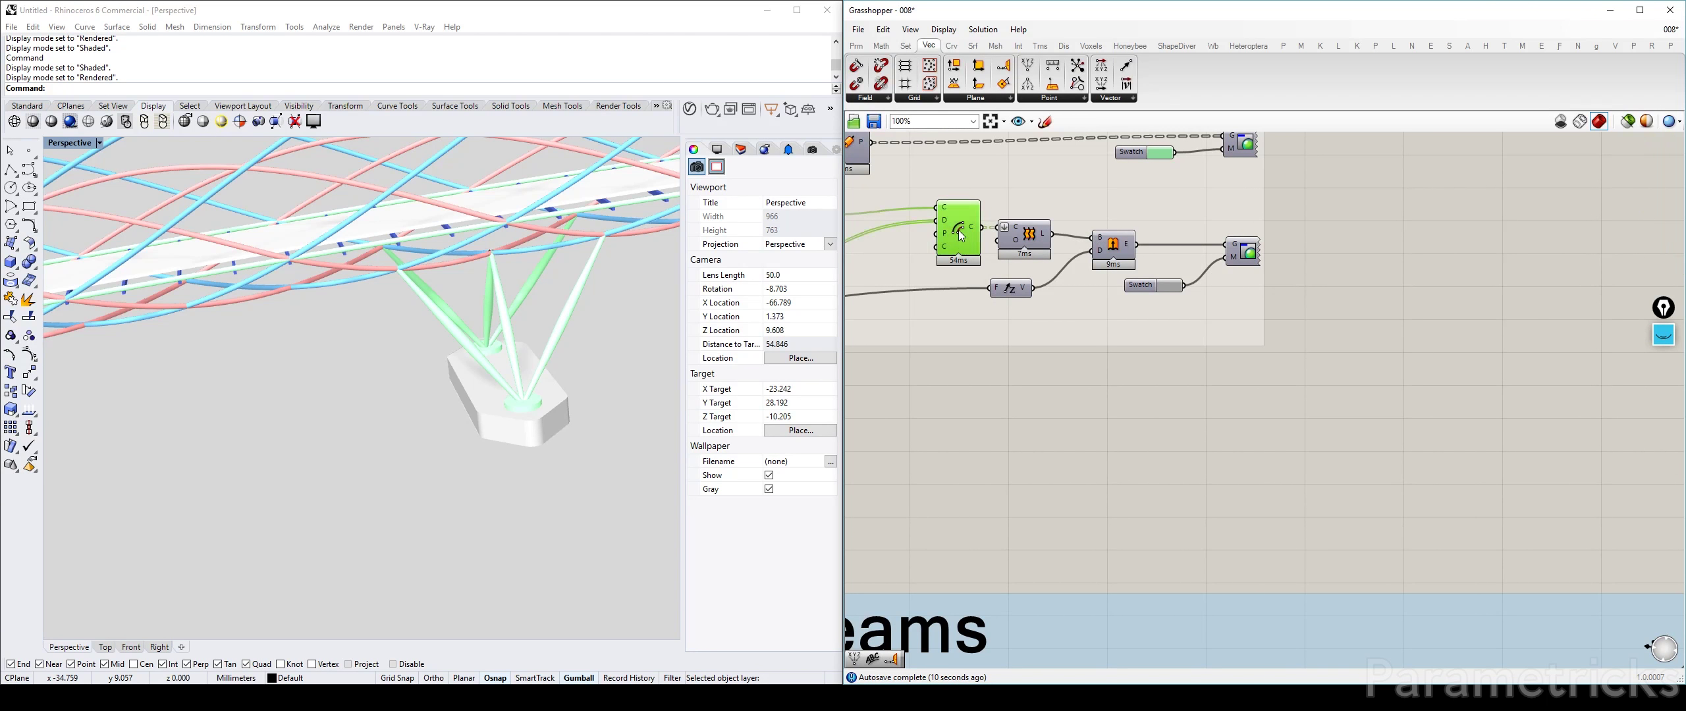
scroll(1280, 258, "down", 4)
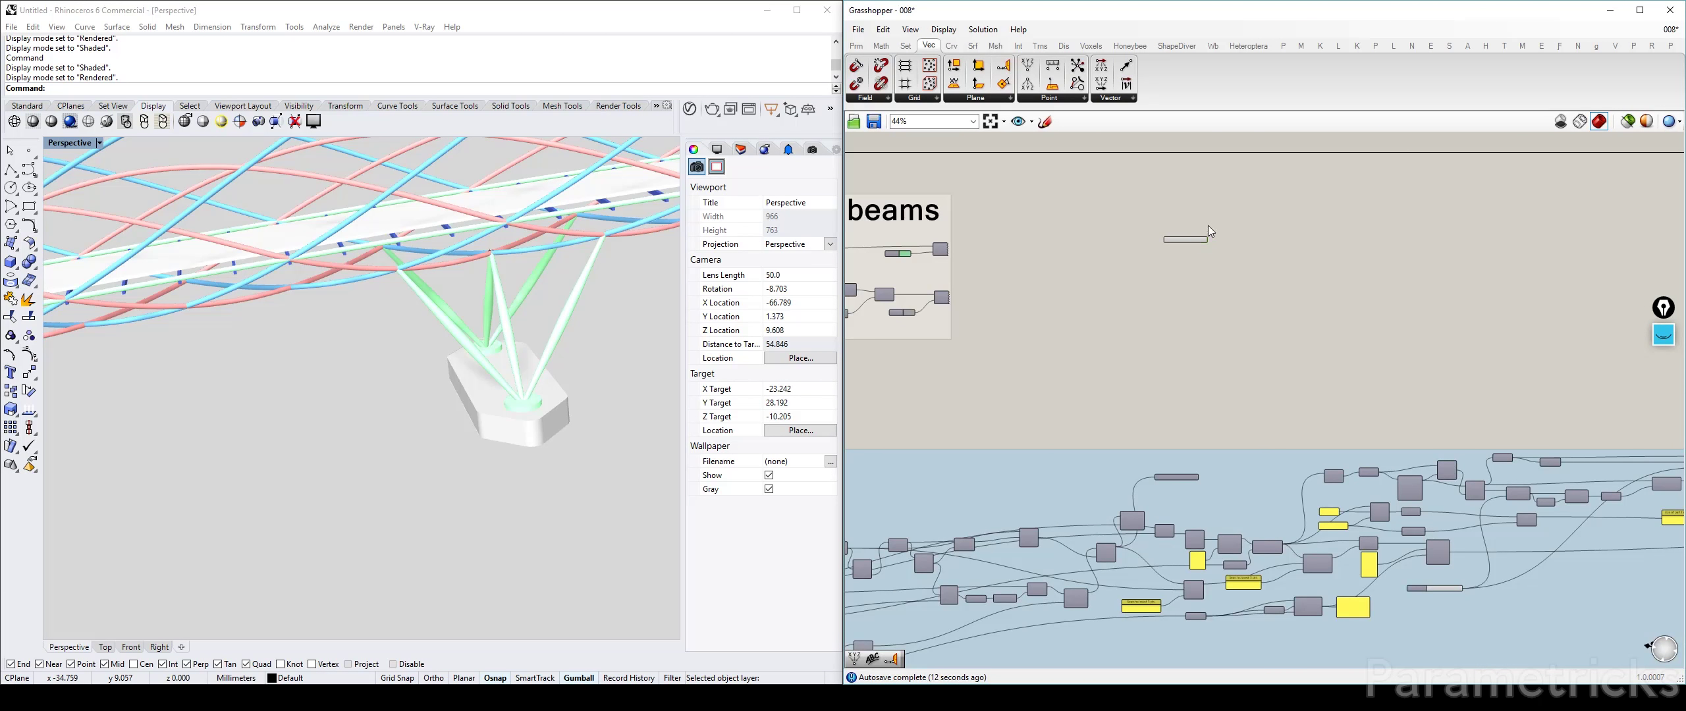
left_click_drag(1192, 239, 1186, 210)
right_click_drag(1217, 257, 1469, 232)
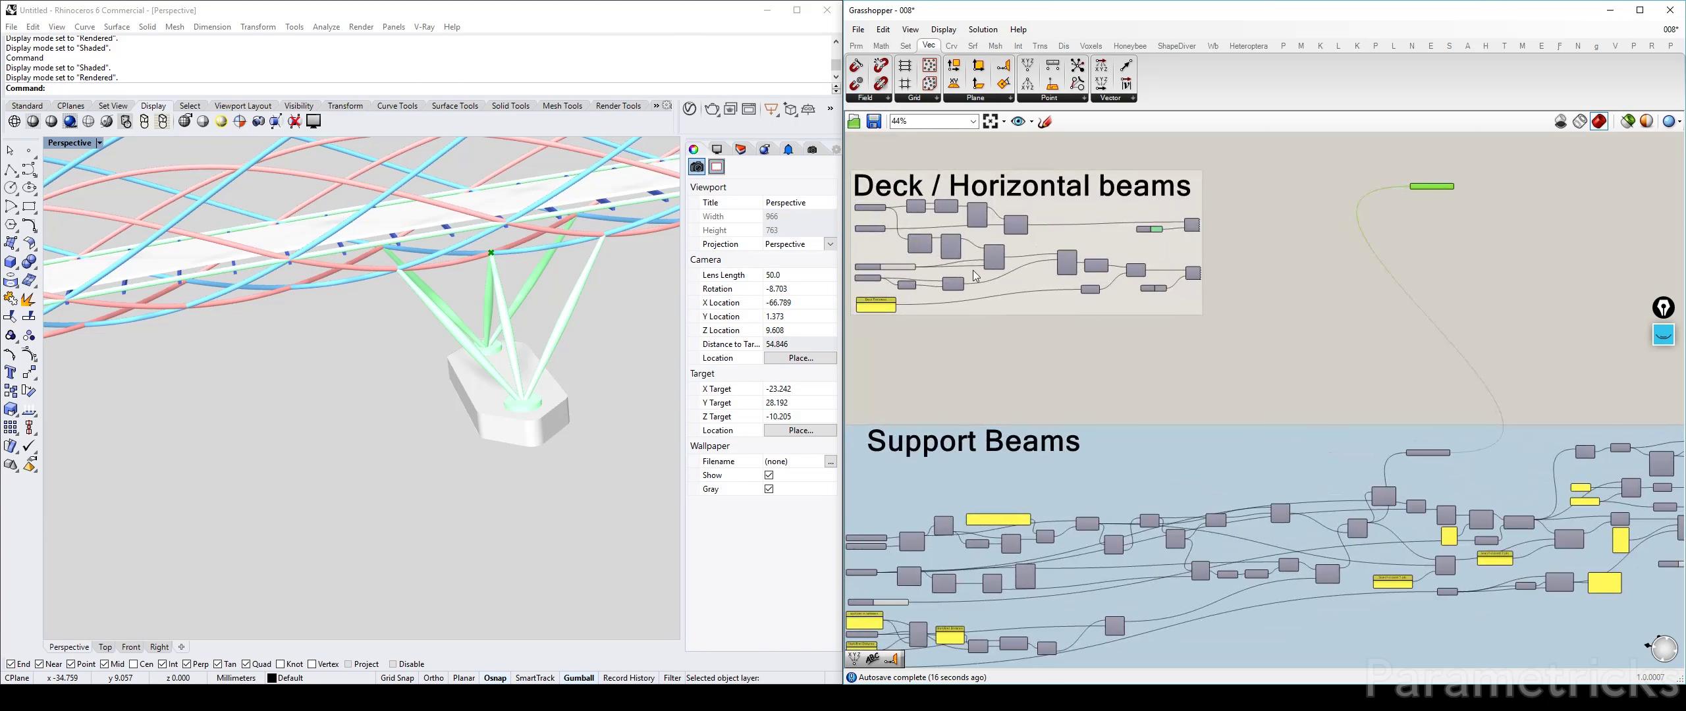
Step: Check the I-BEAMS LINES parameter and the polyline built from its end points in the Deck / Horizontal beams group
scroll(975, 276, "up", 5)
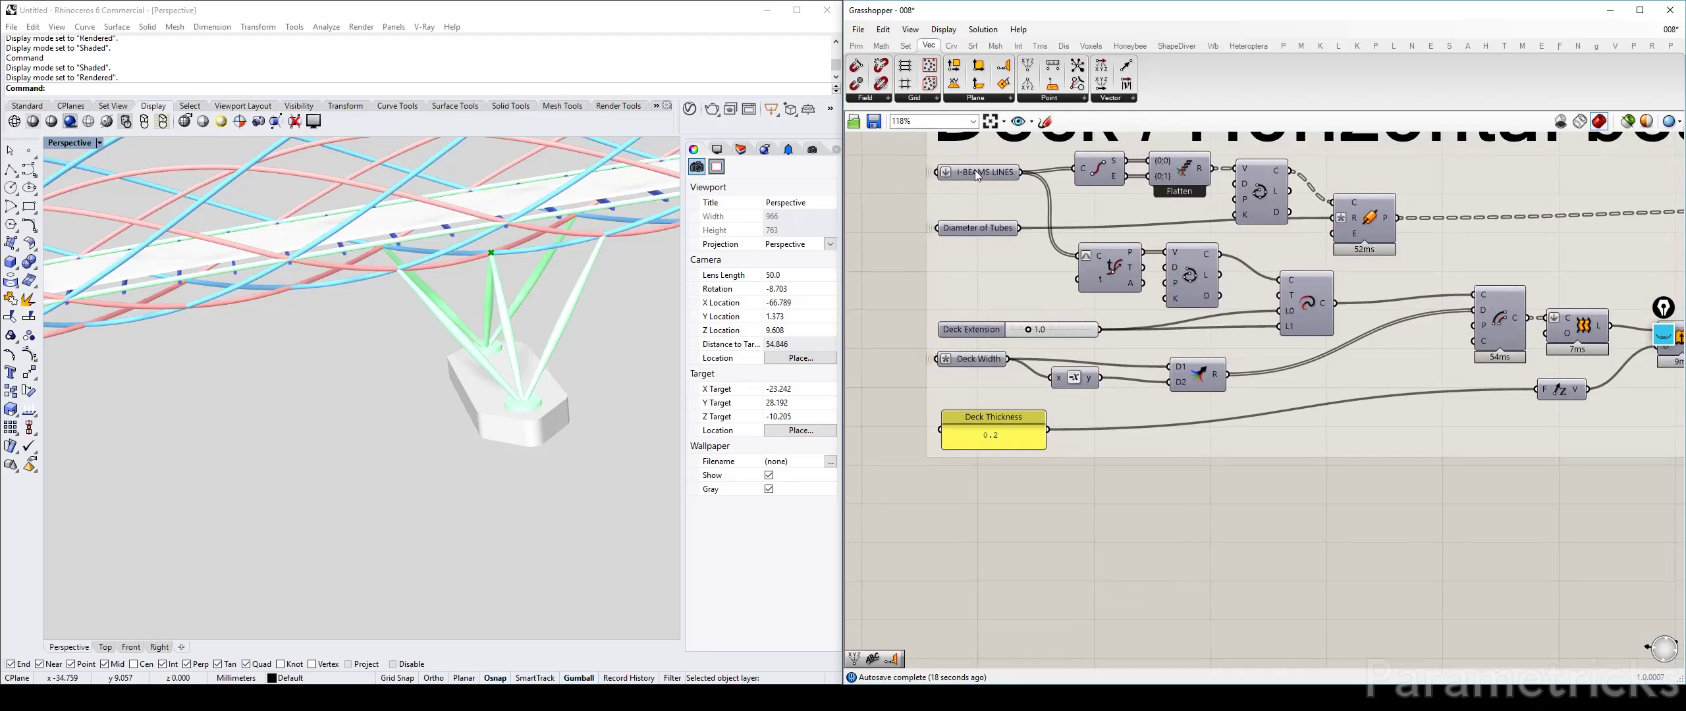
left_click(975, 170)
left_click(1264, 190)
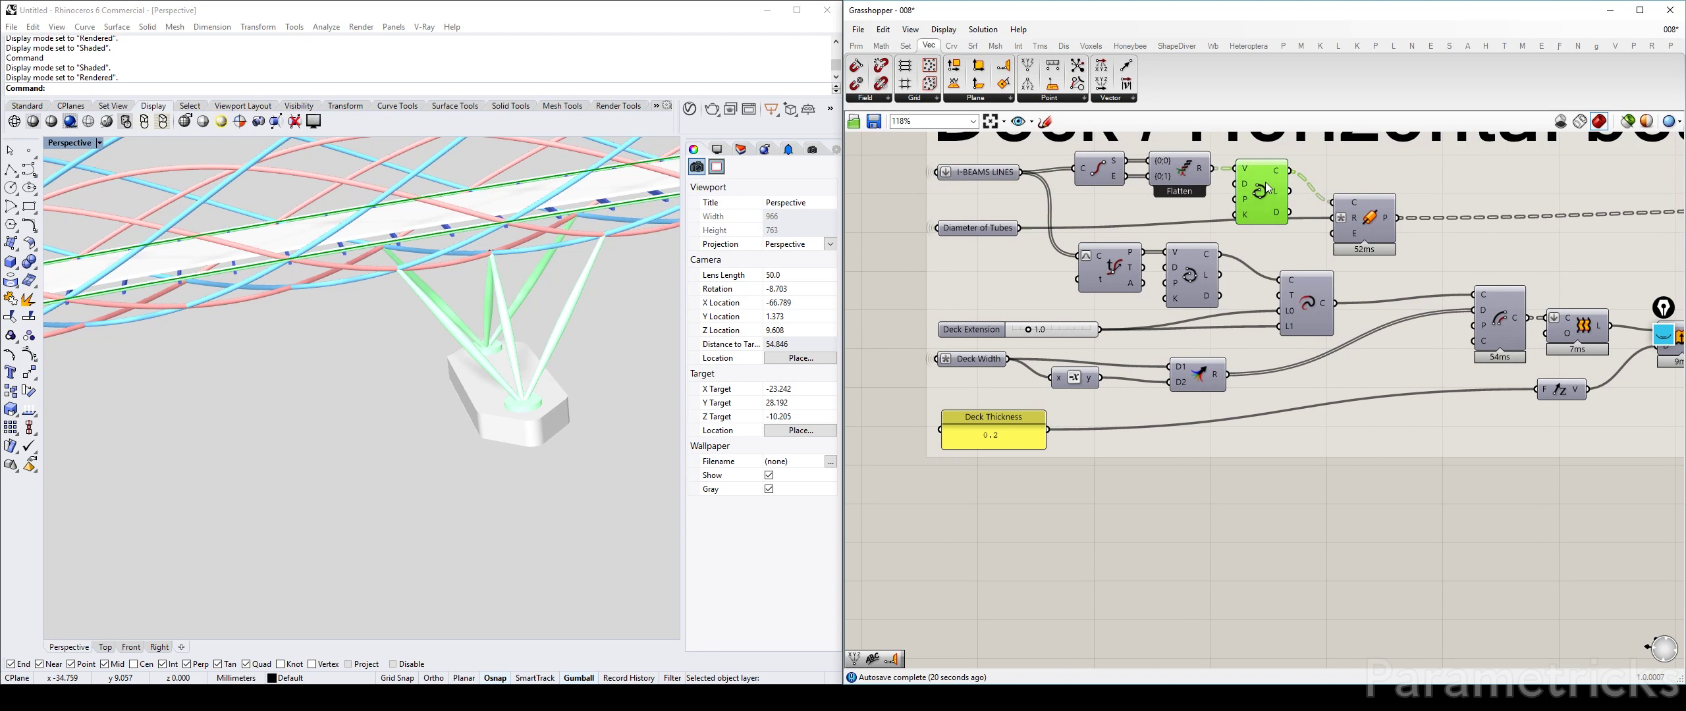
left_click(983, 174)
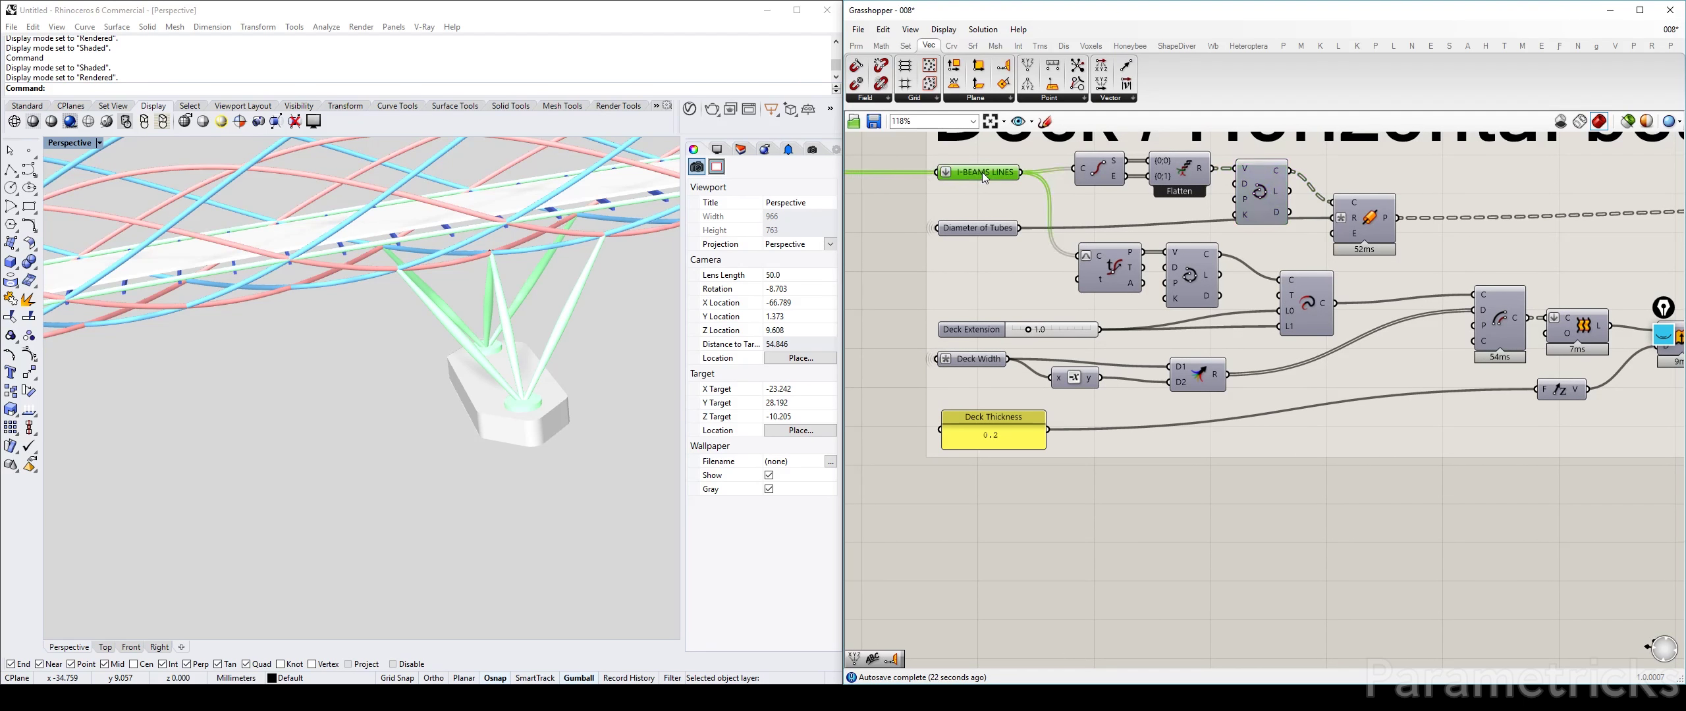
Step: Copy the Diameter of Tubes parameter from the deck group and place it directly below the linked Mid Point Support Structure parameter
left_click(982, 226)
scroll(983, 226, "down", 3)
right_click_drag(983, 227, 939, 237)
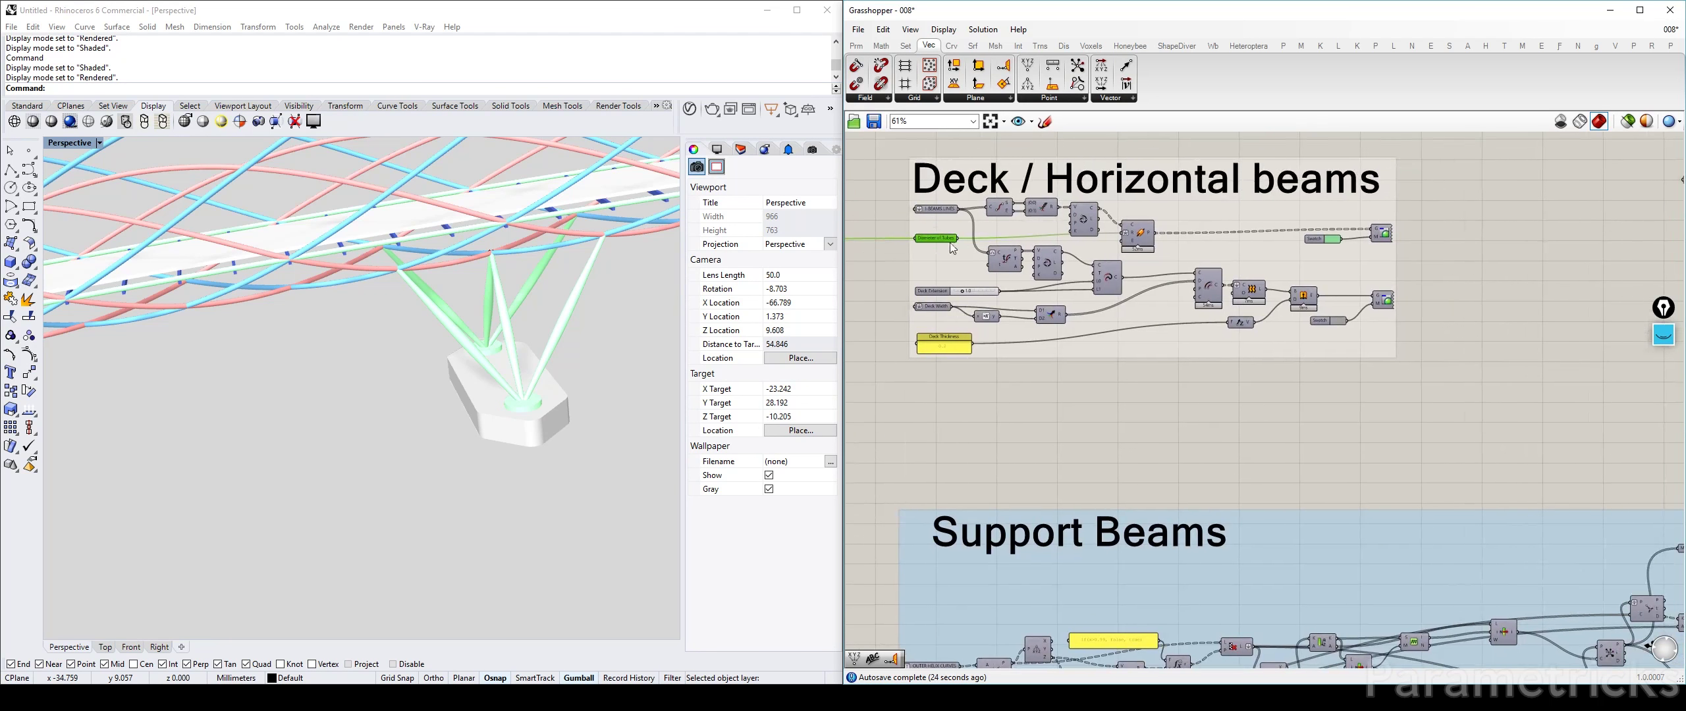
left_click_drag(949, 242, 1583, 224, "alt")
right_click_drag(1635, 216, 1199, 264)
left_click_drag(1154, 278, 1272, 242)
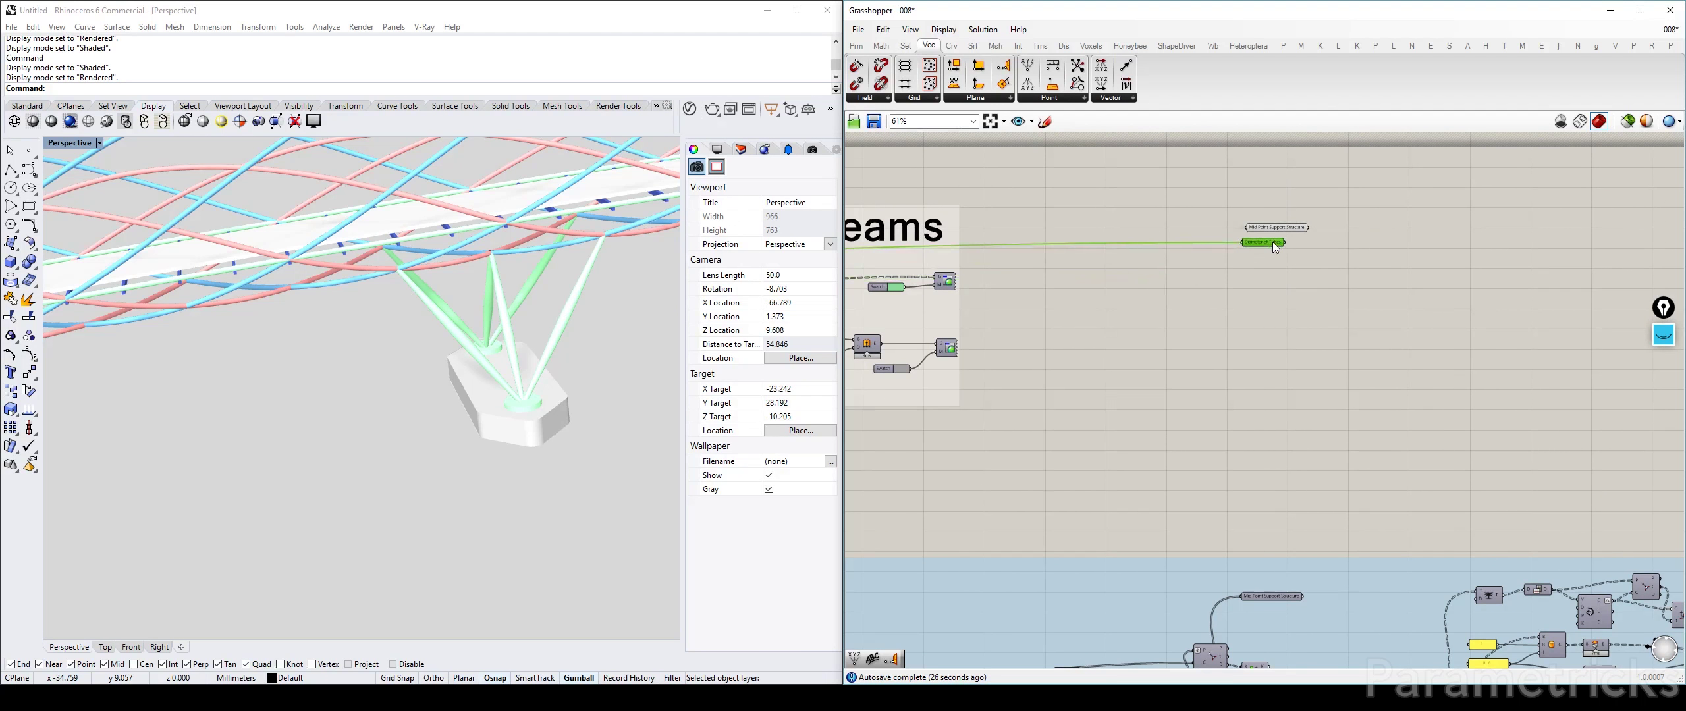
Step: Check the previews of the deck's offset-curve and extrusion components against the bridge model
right_click_drag(1215, 273, 1393, 219)
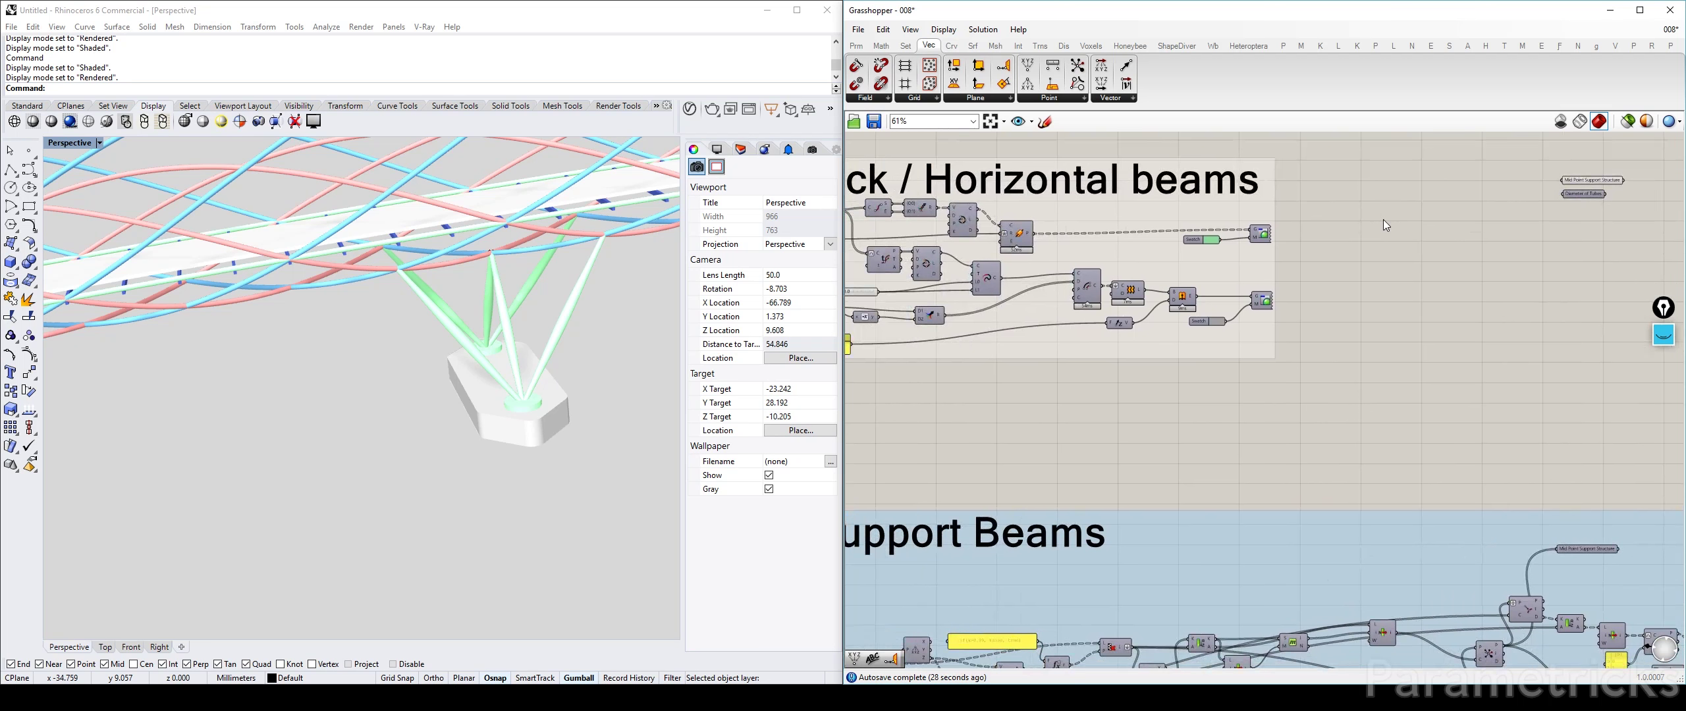
right_click_drag(1128, 260, 1287, 214)
left_click_drag(1251, 241, 1229, 250)
scroll(360, 364, "down", 6)
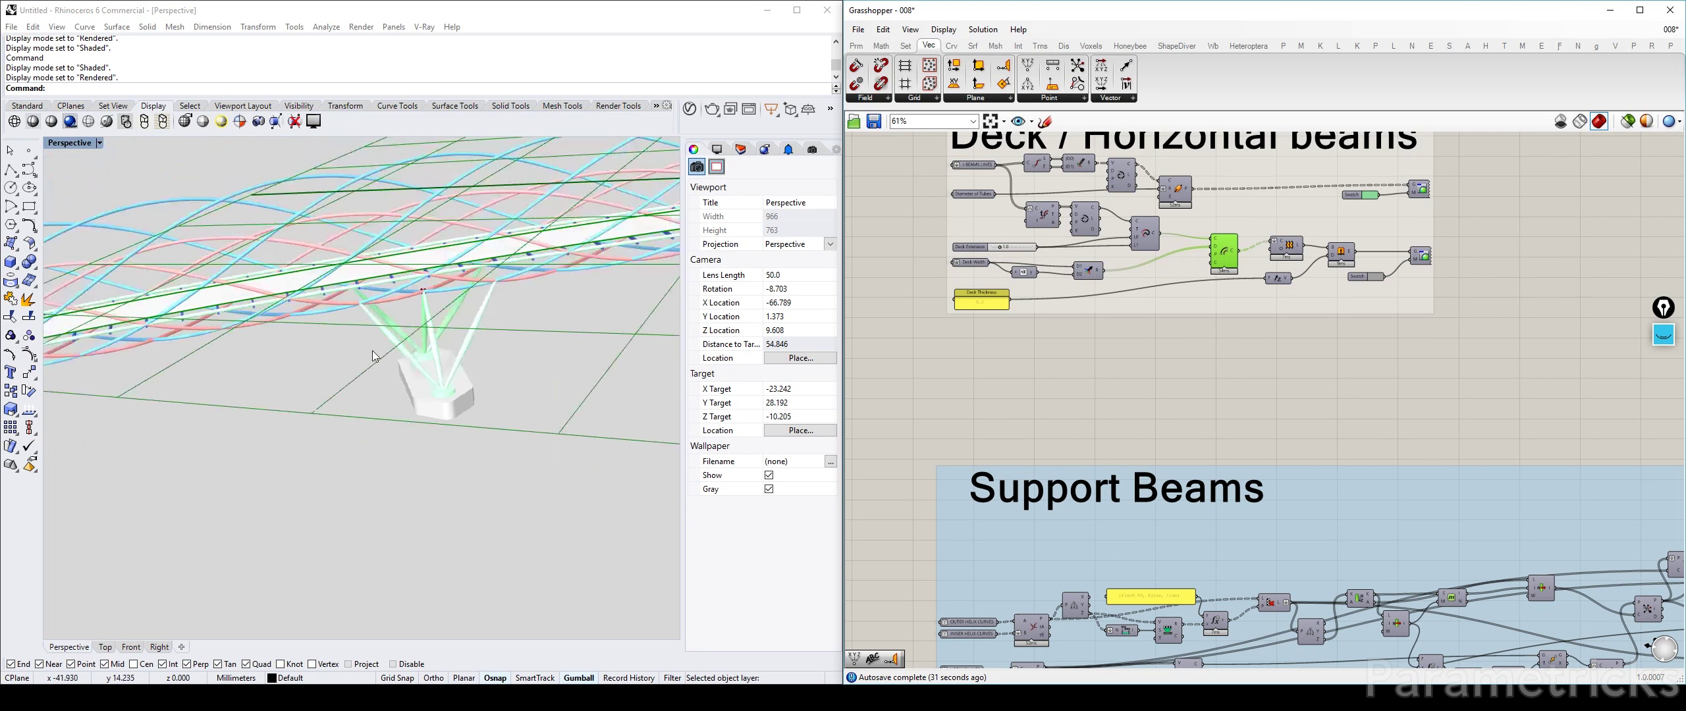
key("ctrl+q")
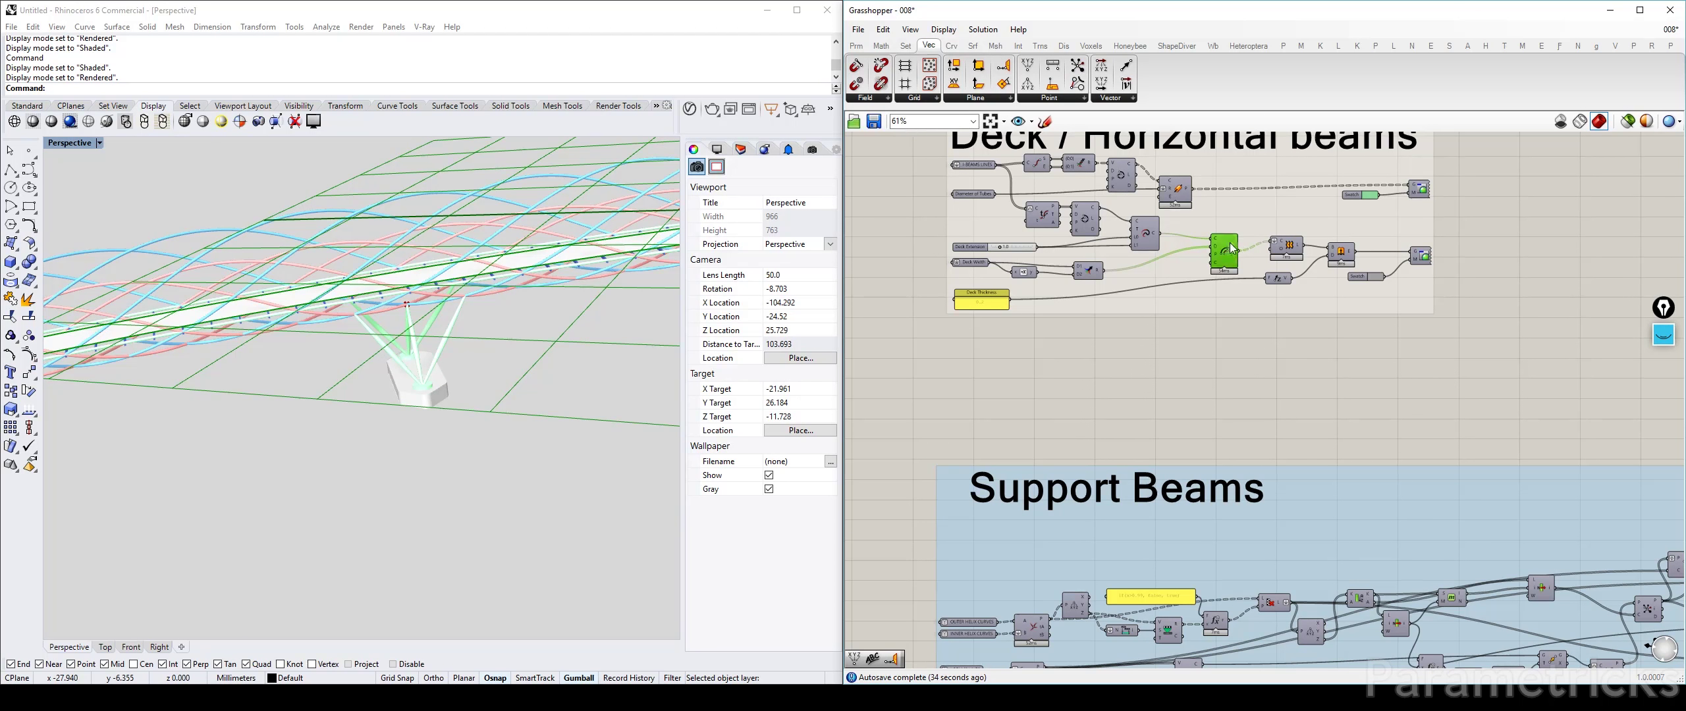
left_click(1350, 257)
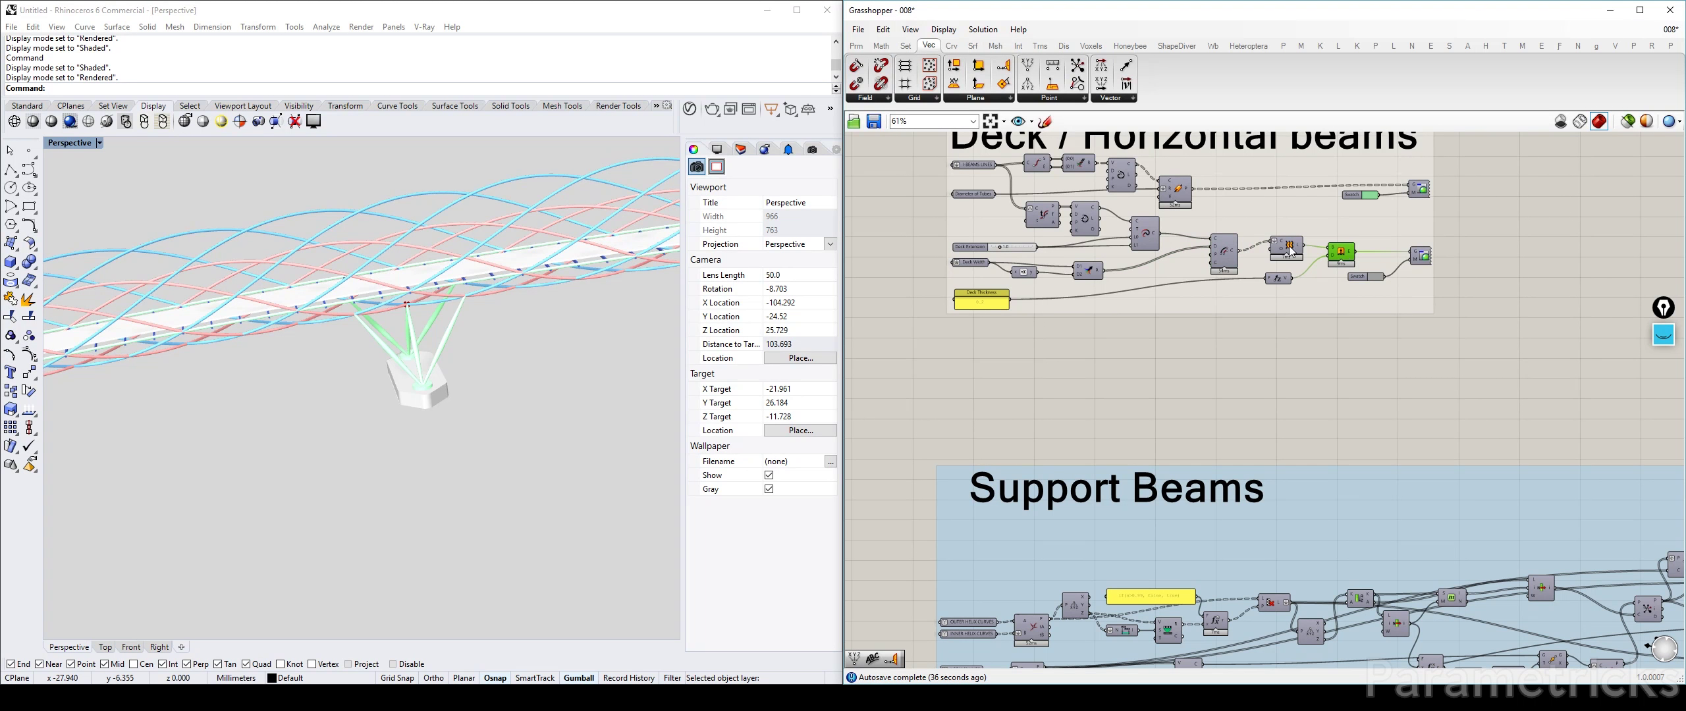
key("ctrl+q")
key("ctrl+q")
scroll(1057, 286, "up", 3)
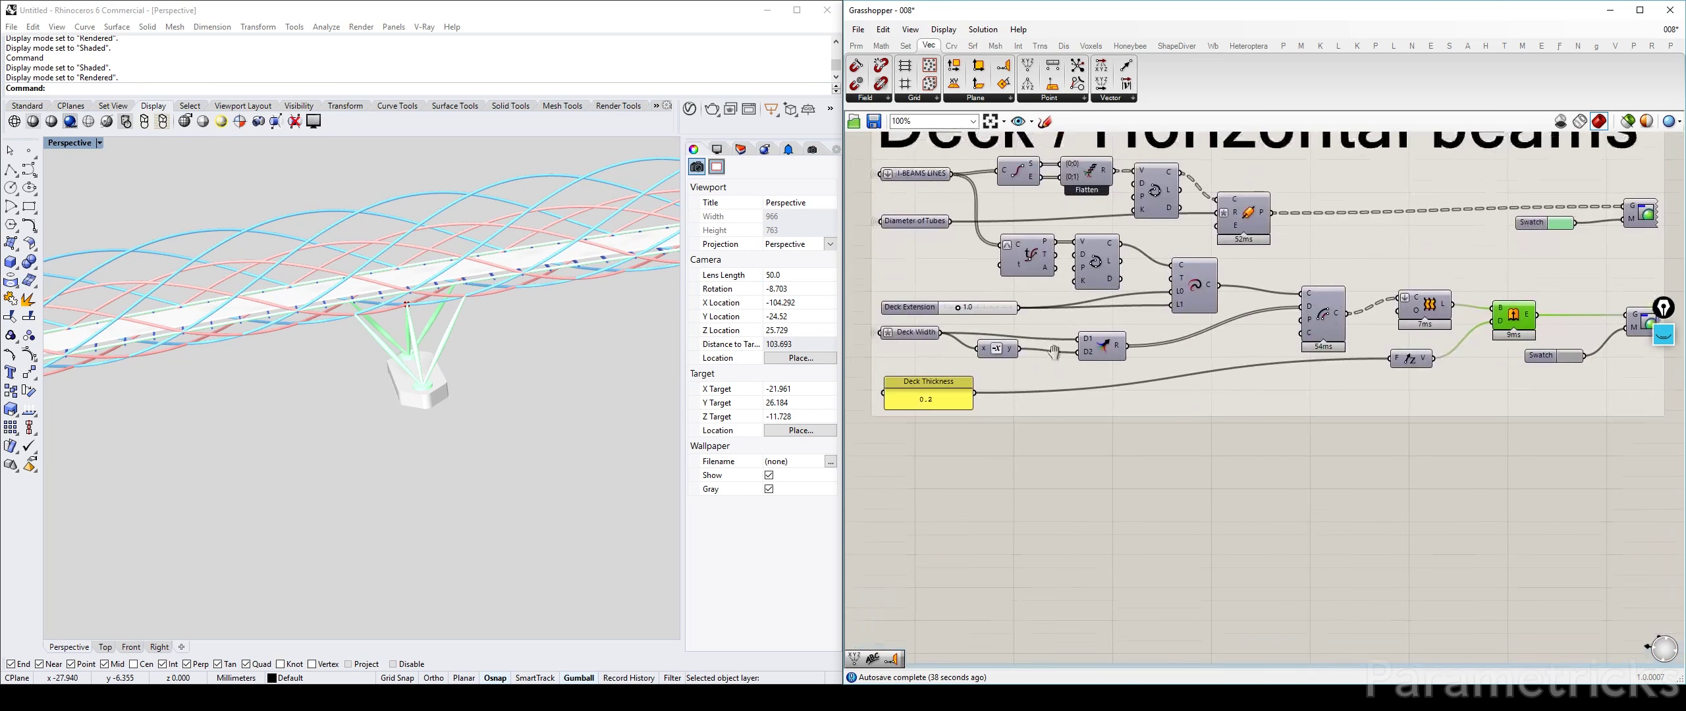
Step: Copy the I-BEAMS LINES parameter from the deck group and place it below the Diameter of Tubes copy
right_click_drag(1177, 204, 1141, 220)
left_click(889, 191)
key("ctrl+c")
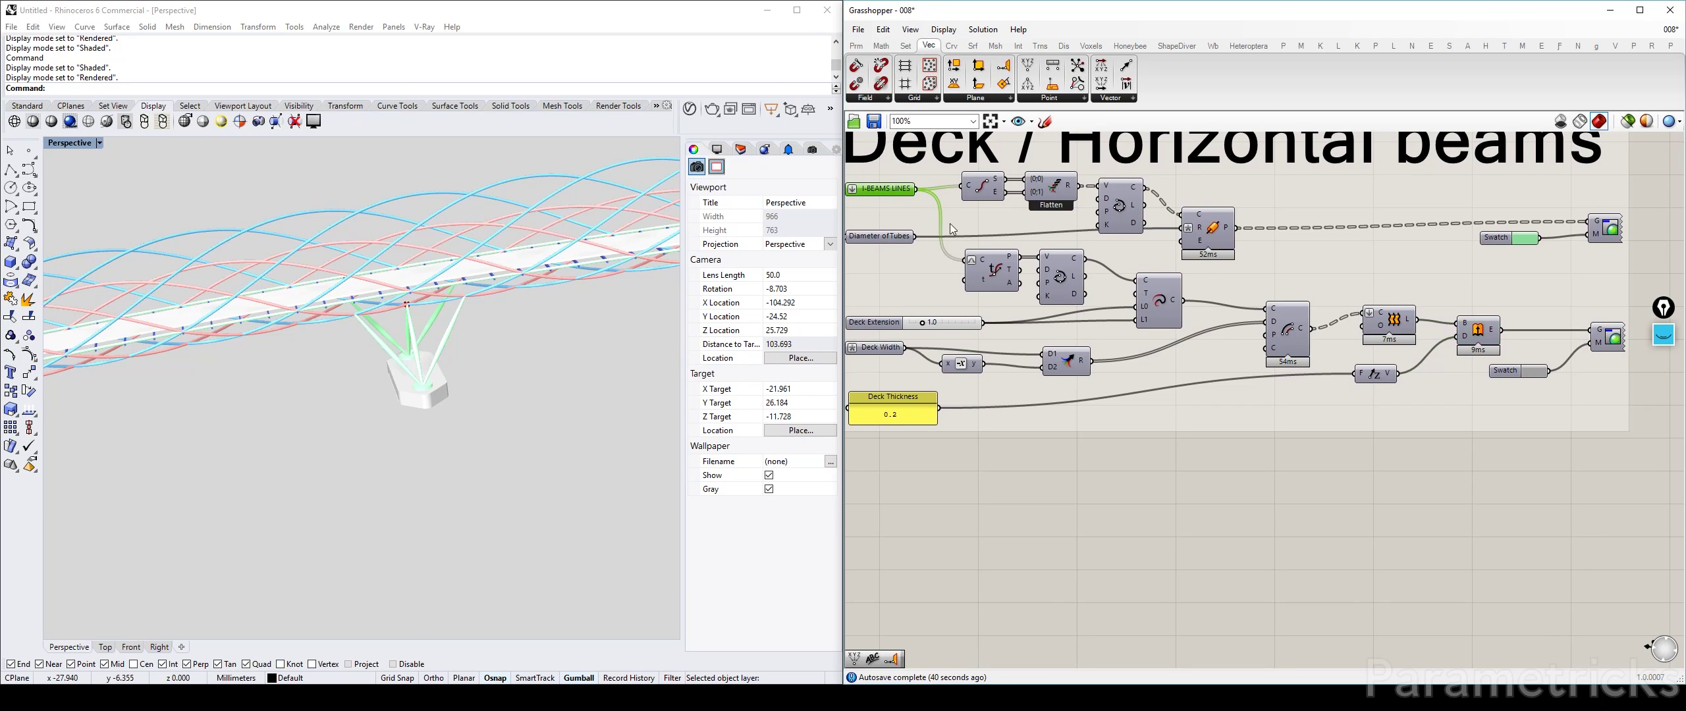
key("ctrl+v")
scroll(1410, 423, "down", 3)
right_click_drag(1339, 421, 1019, 428)
left_click_drag(1099, 439, 1539, 286)
Step: Check the Mid Point Support Structure points on the bridge model and align the I-BEAMS LINES parameter below the other two parameters
left_click(506, 378)
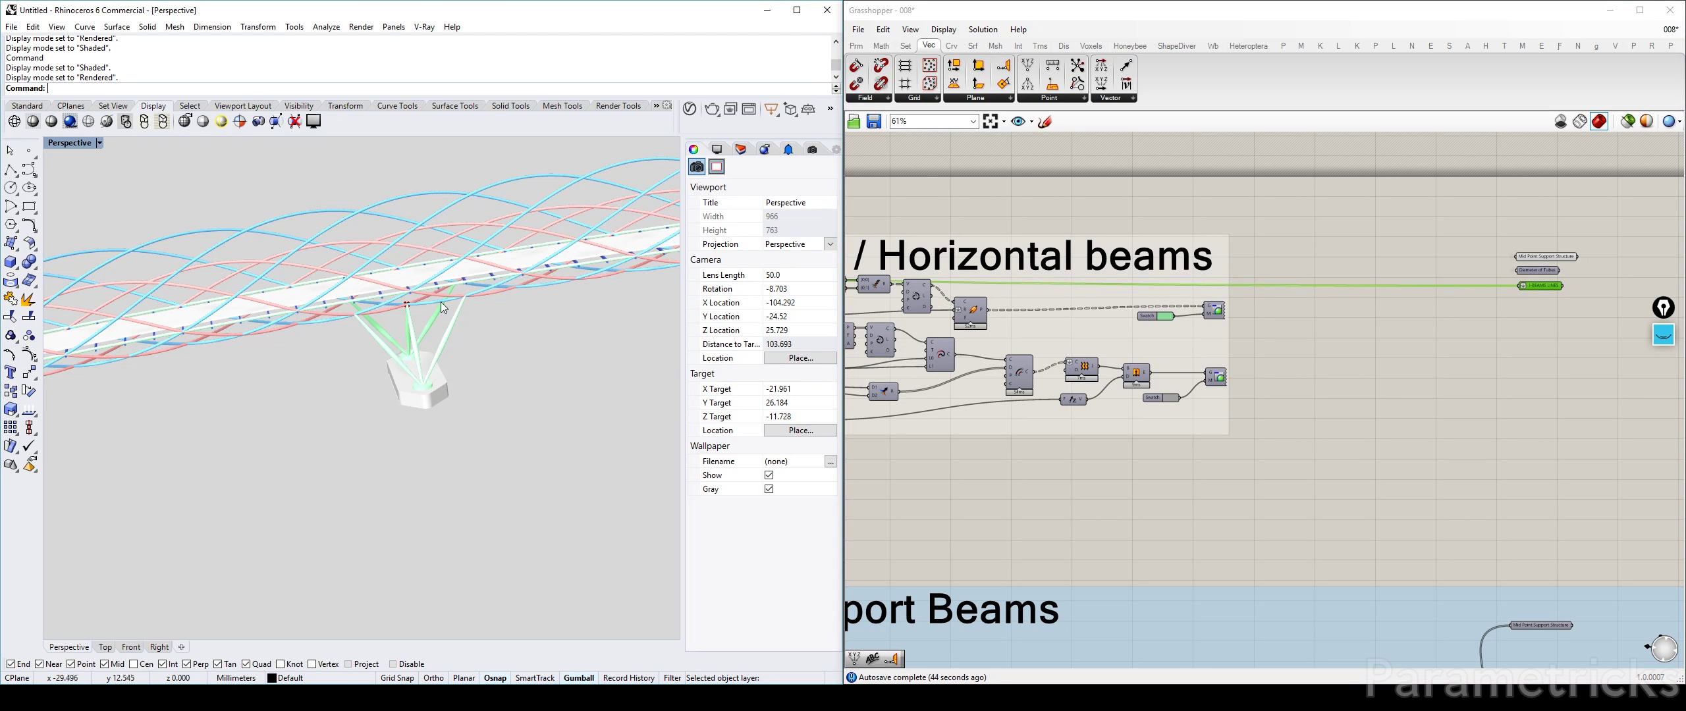
scroll(407, 305, "up", 5)
scroll(414, 303, "up", 8)
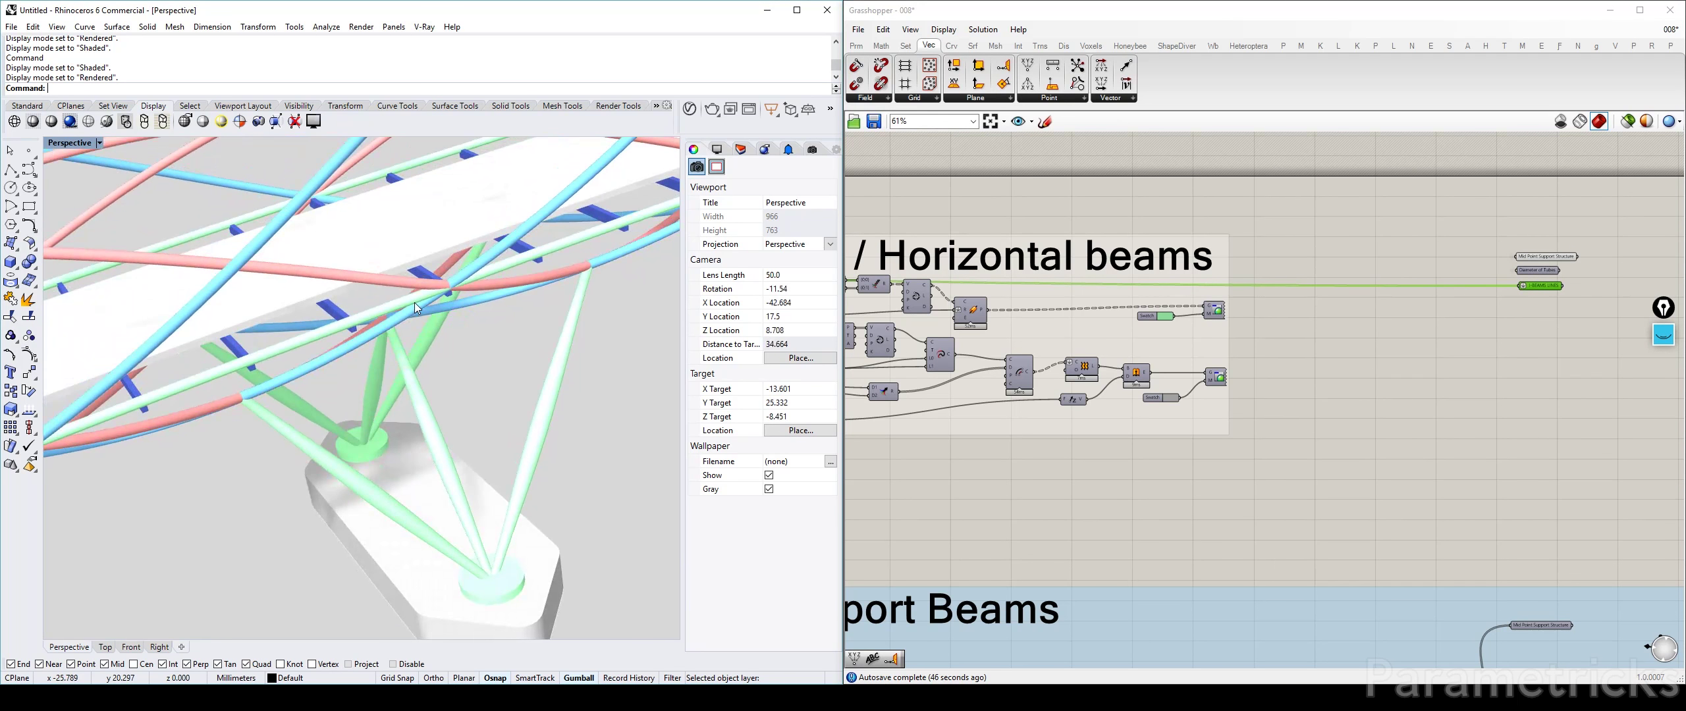
right_click_drag(414, 303, 420, 301)
scroll(1223, 248, "up", 5)
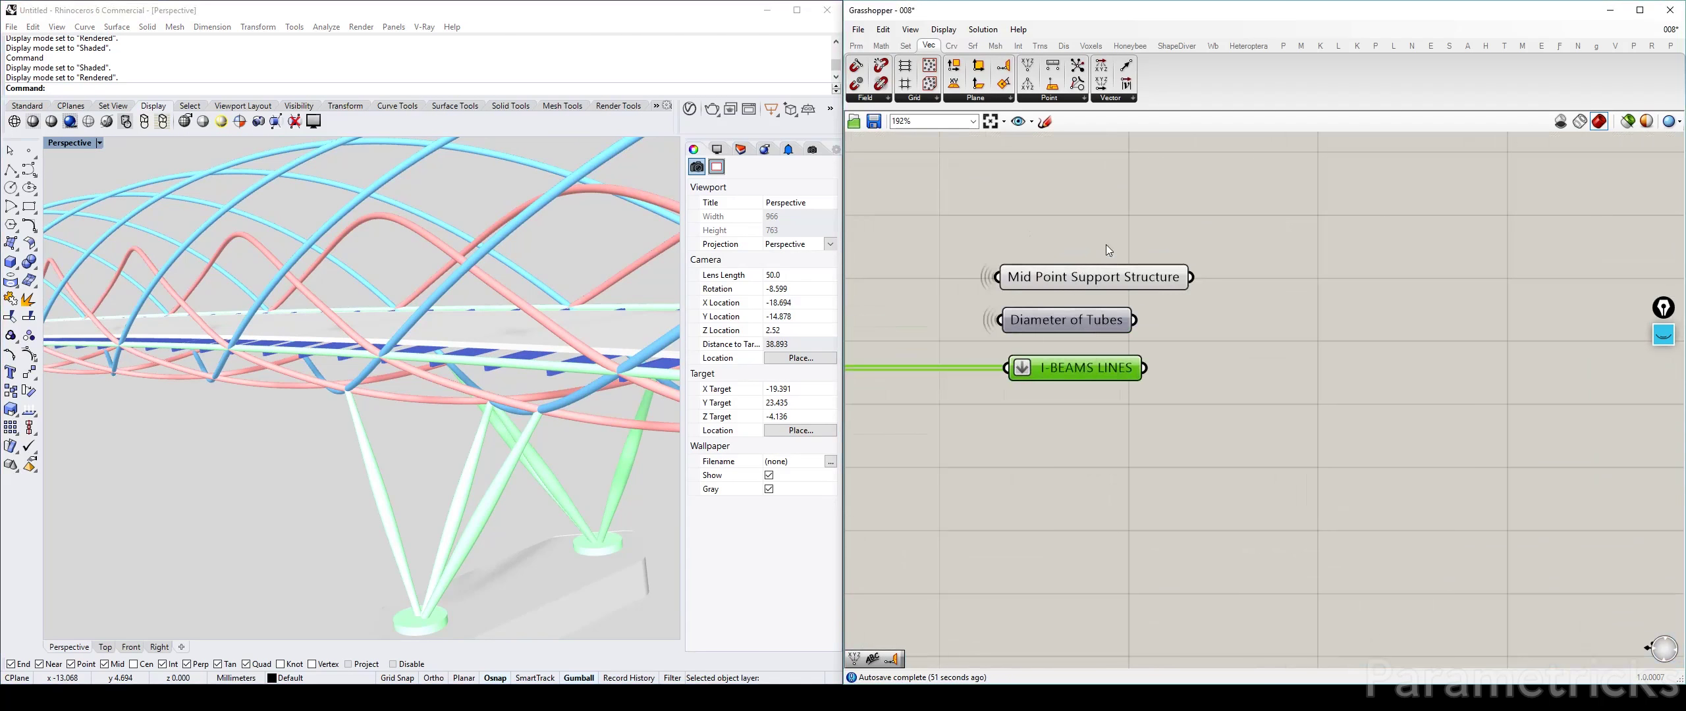
left_click(1099, 281)
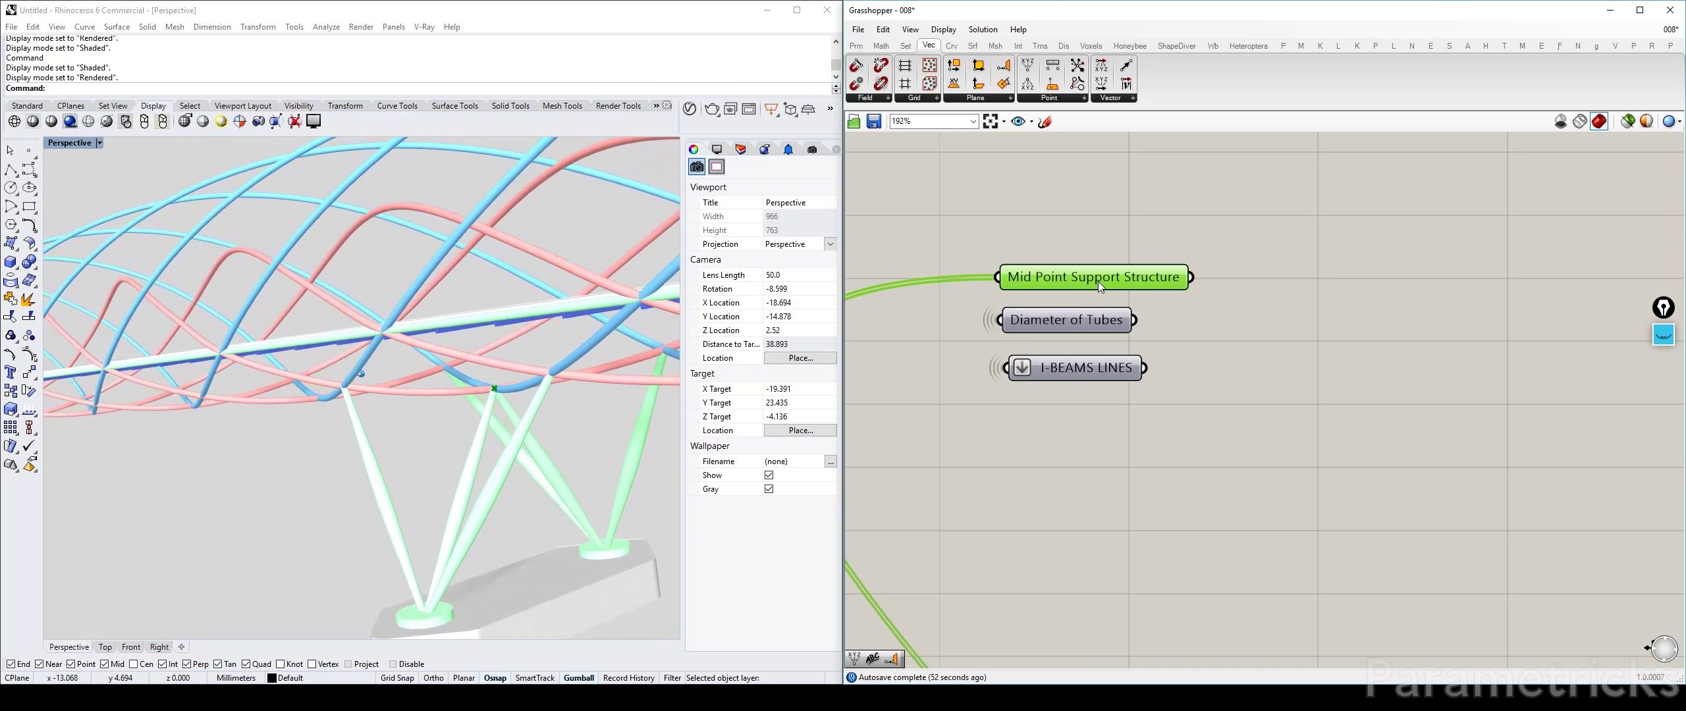
left_click_drag(1087, 370, 1080, 365)
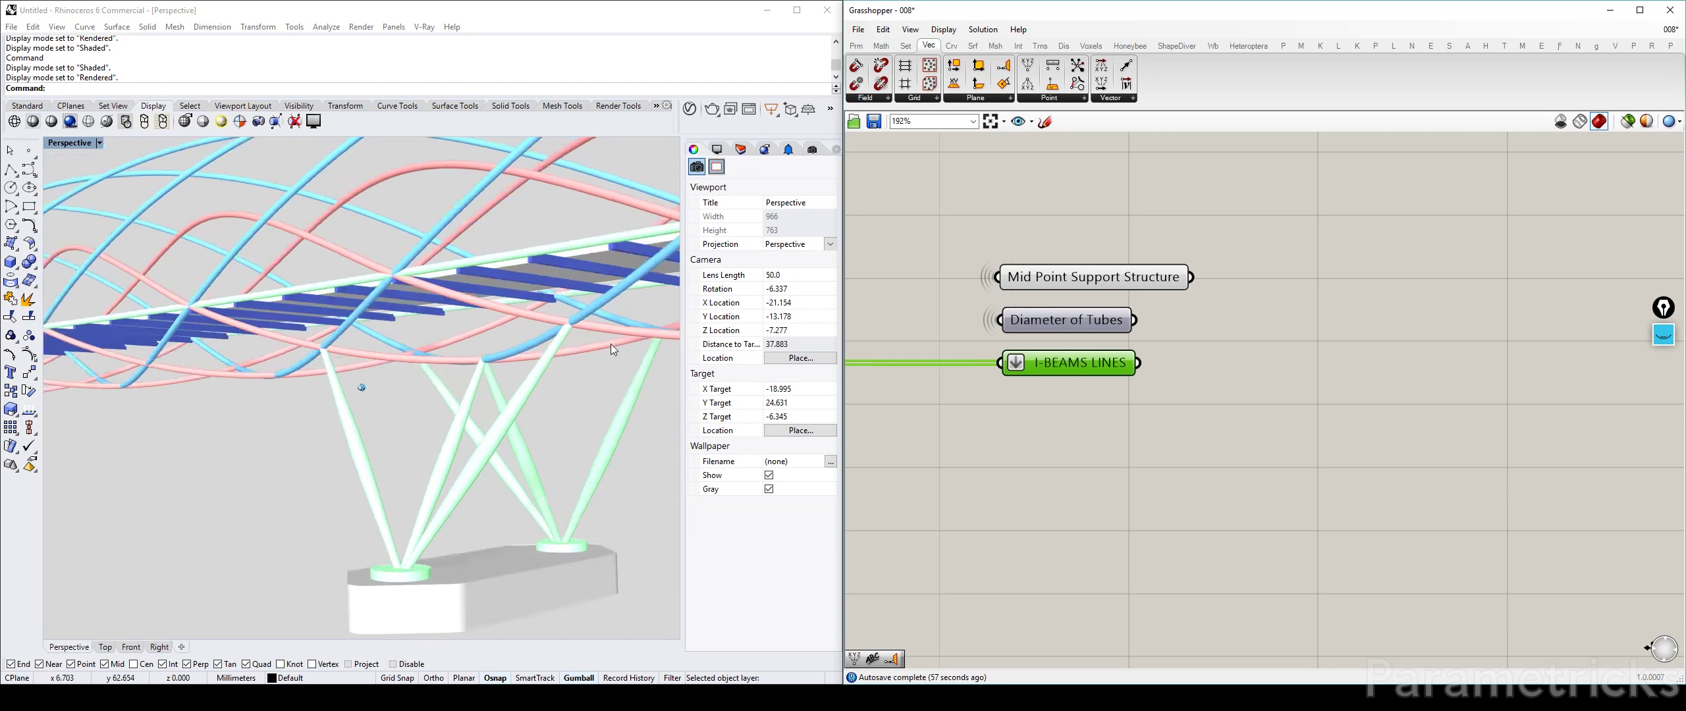
Step: Sketch pen annotation lines between the support tube's top and the I-beam ends beneath the deck, and clear them all
left_click(1663, 336)
left_click(1664, 377)
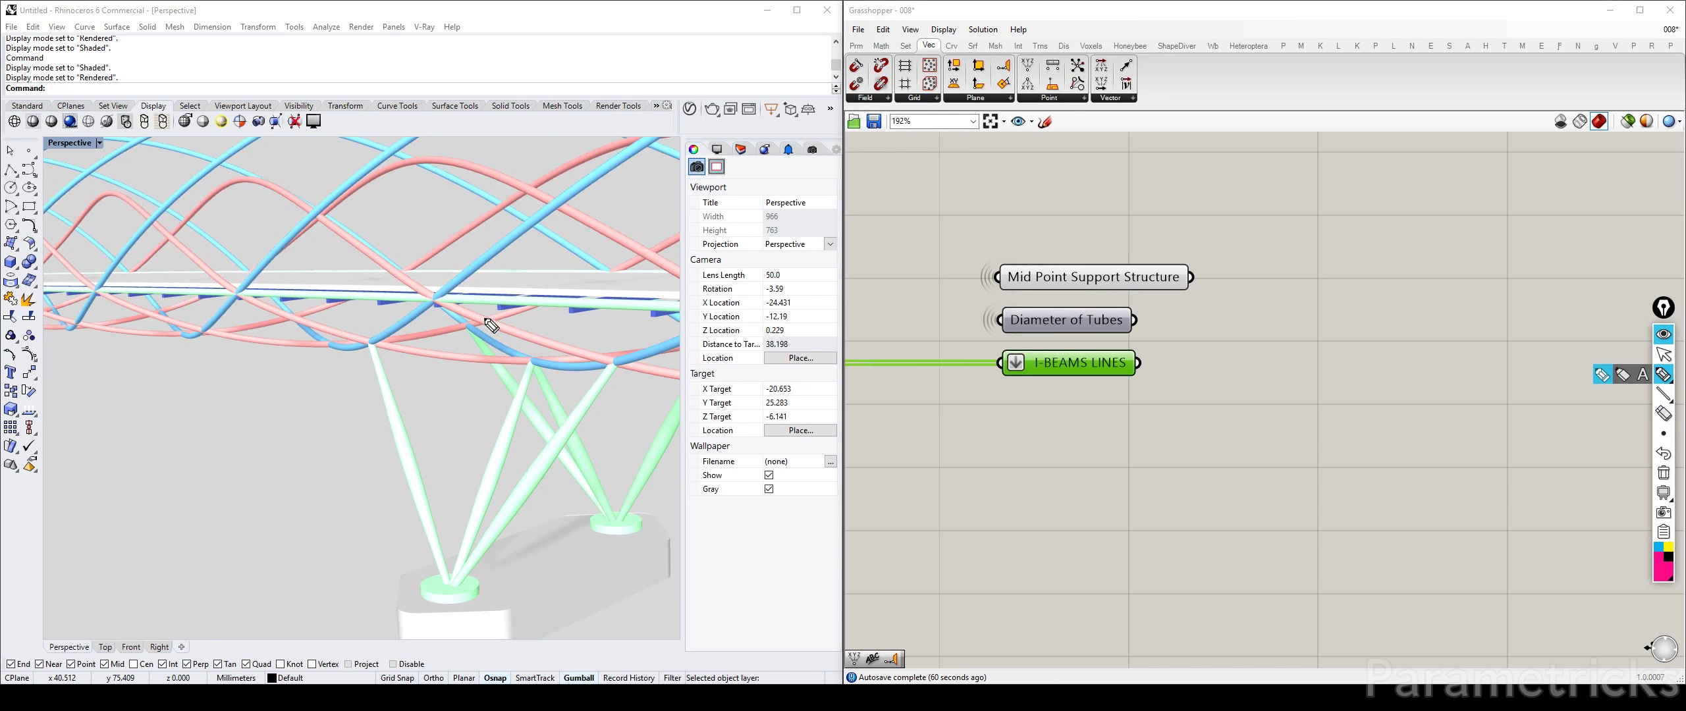
left_click(1663, 354)
scroll(520, 346, "up", 2)
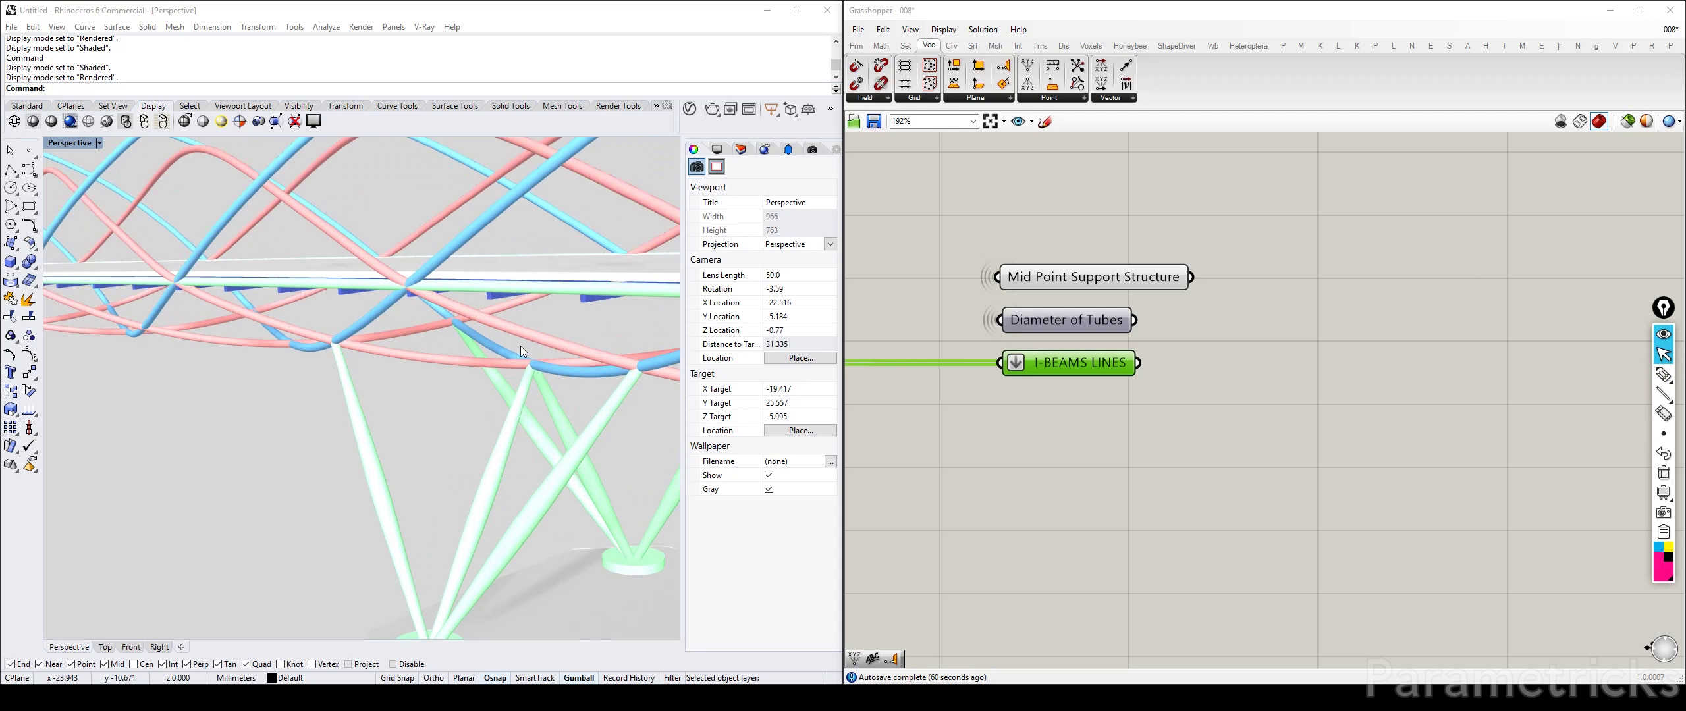
right_click_drag(521, 346, 519, 338)
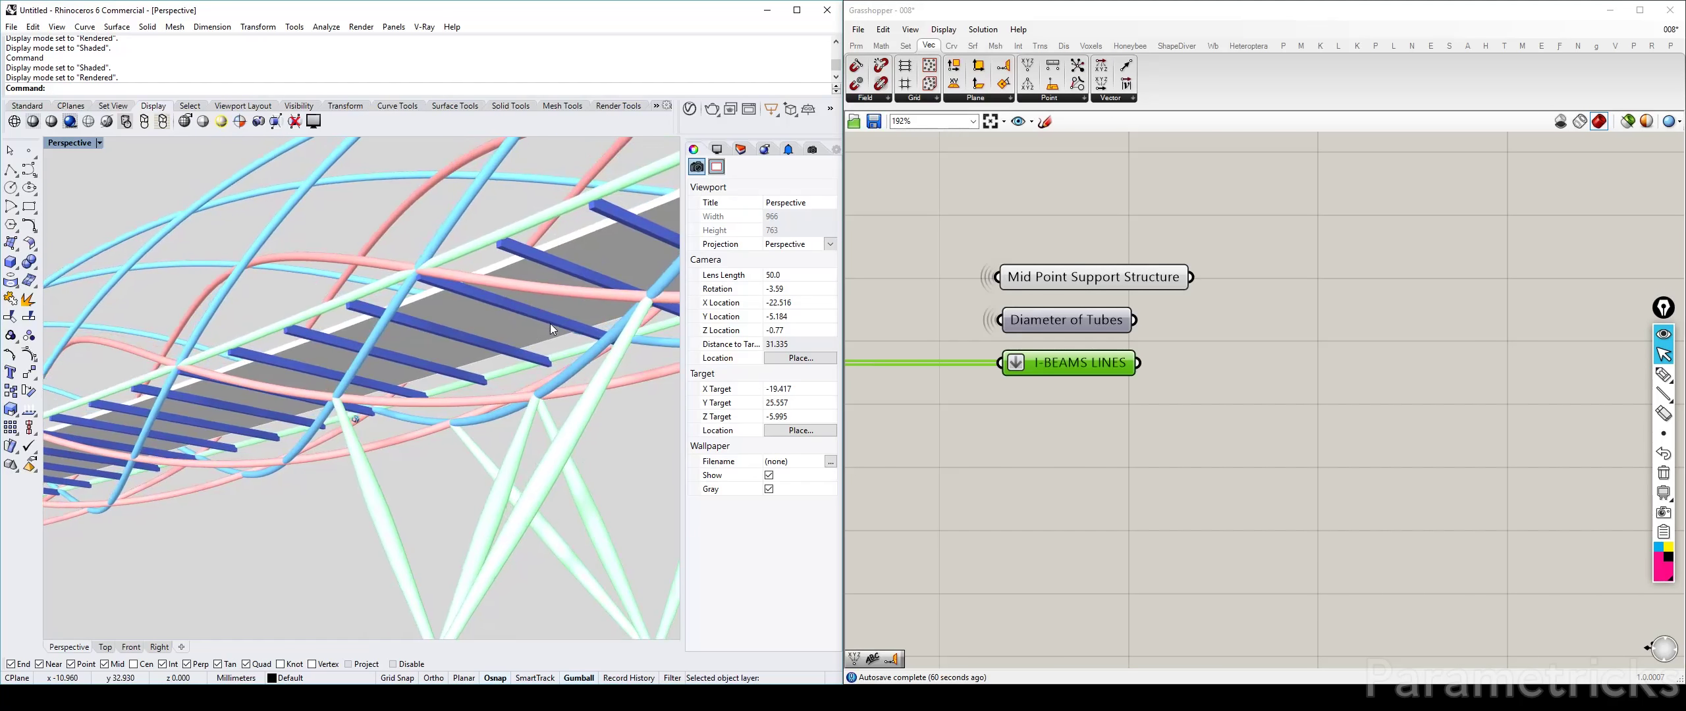
left_click(1661, 377)
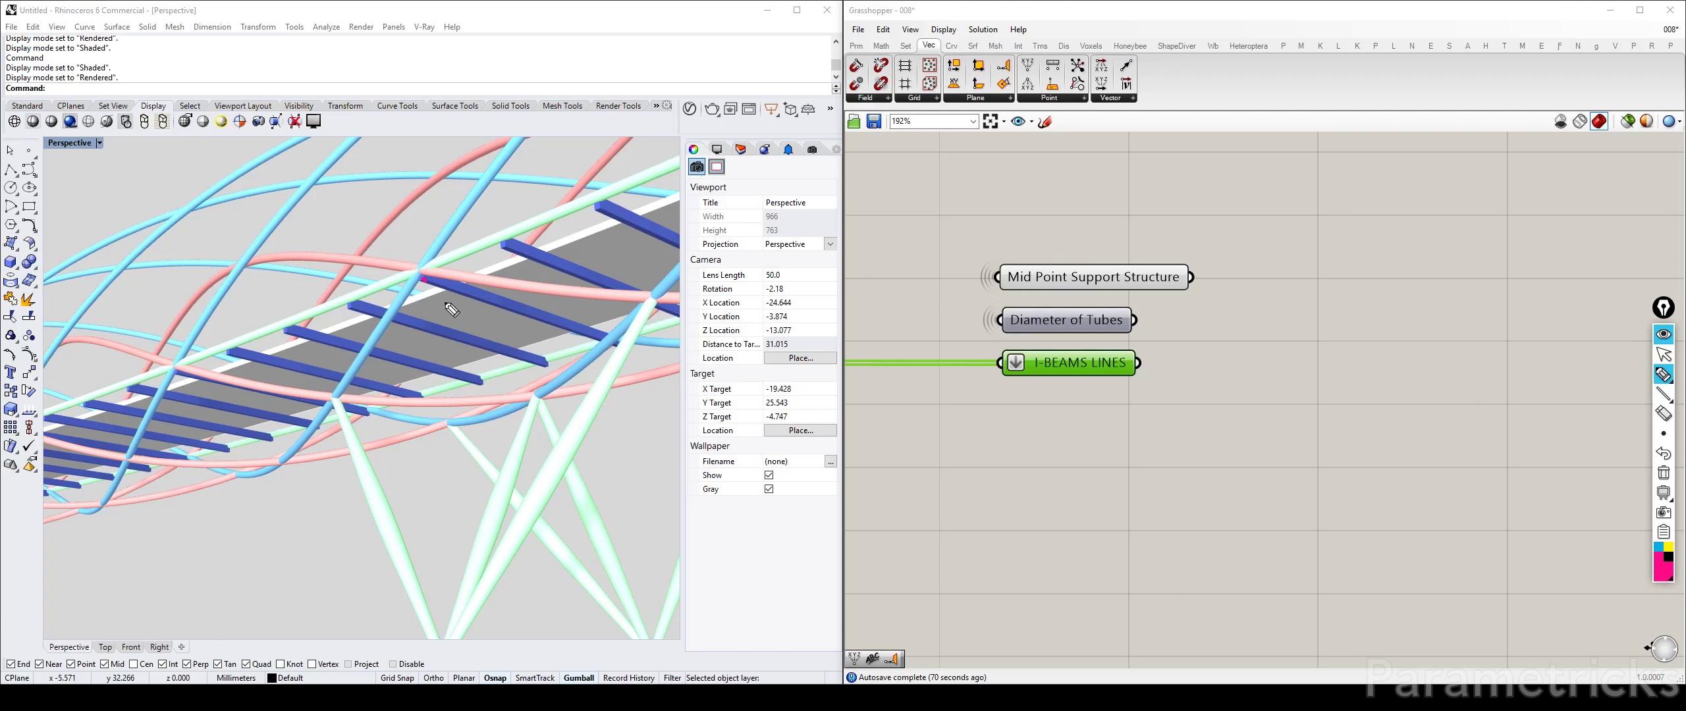
left_click(515, 363)
left_click(531, 383)
mouse_move(536, 395)
left_mouse_down()
mouse_move(300, 343)
mouse_move(427, 280)
left_mouse_up()
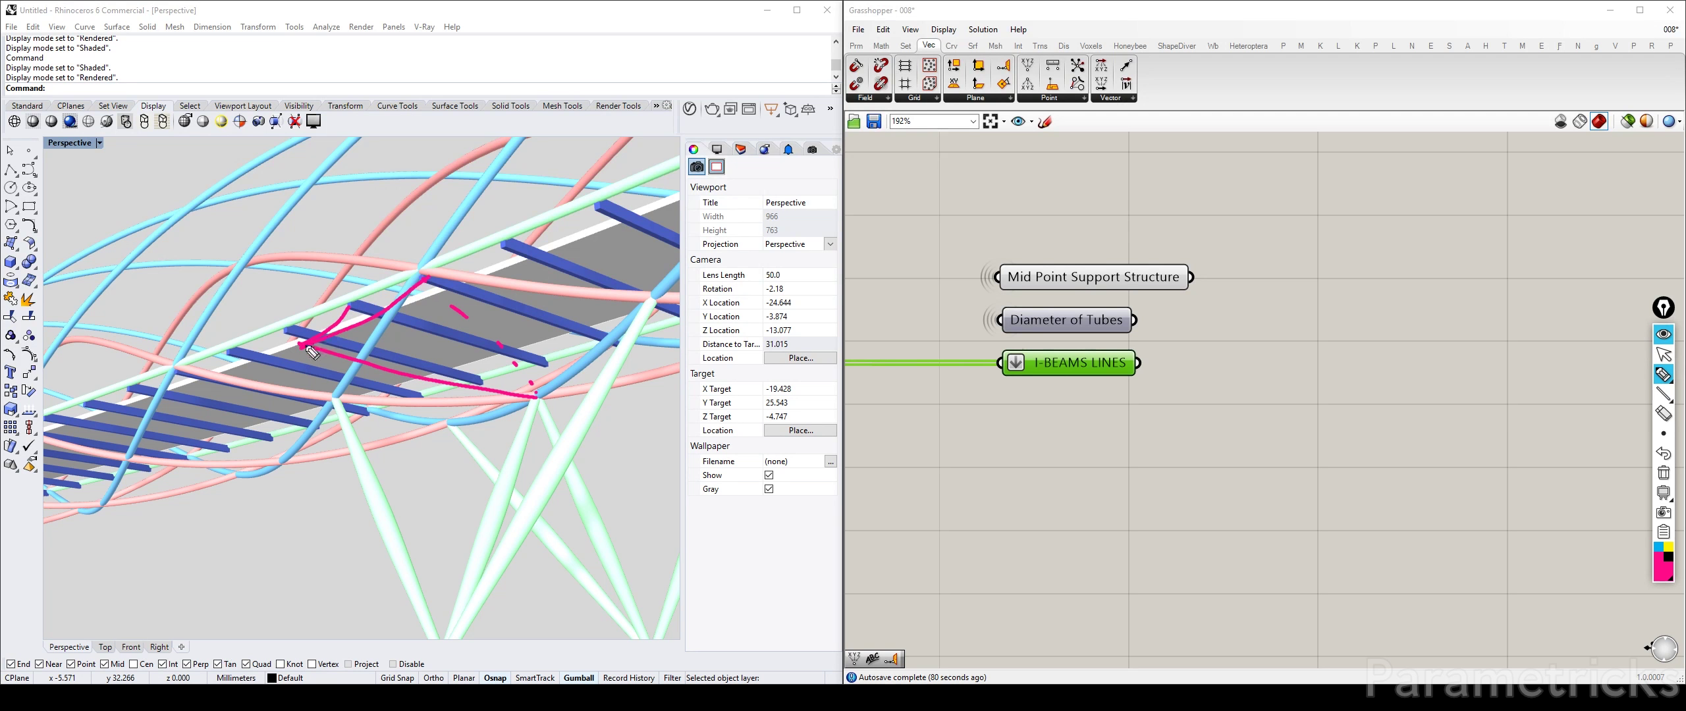
left_click_drag(303, 346, 517, 244)
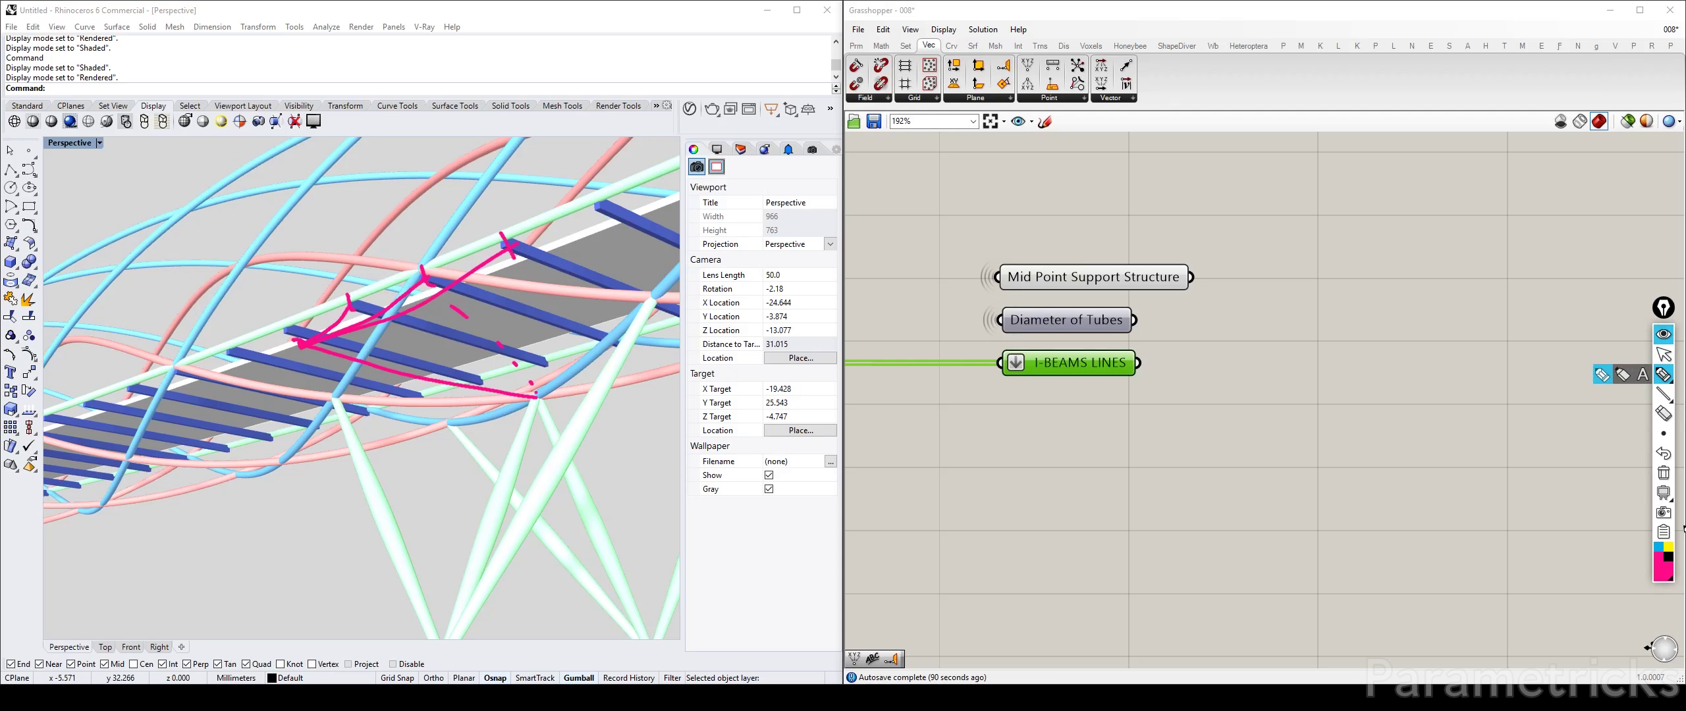
left_click(1663, 473)
left_click(1664, 355)
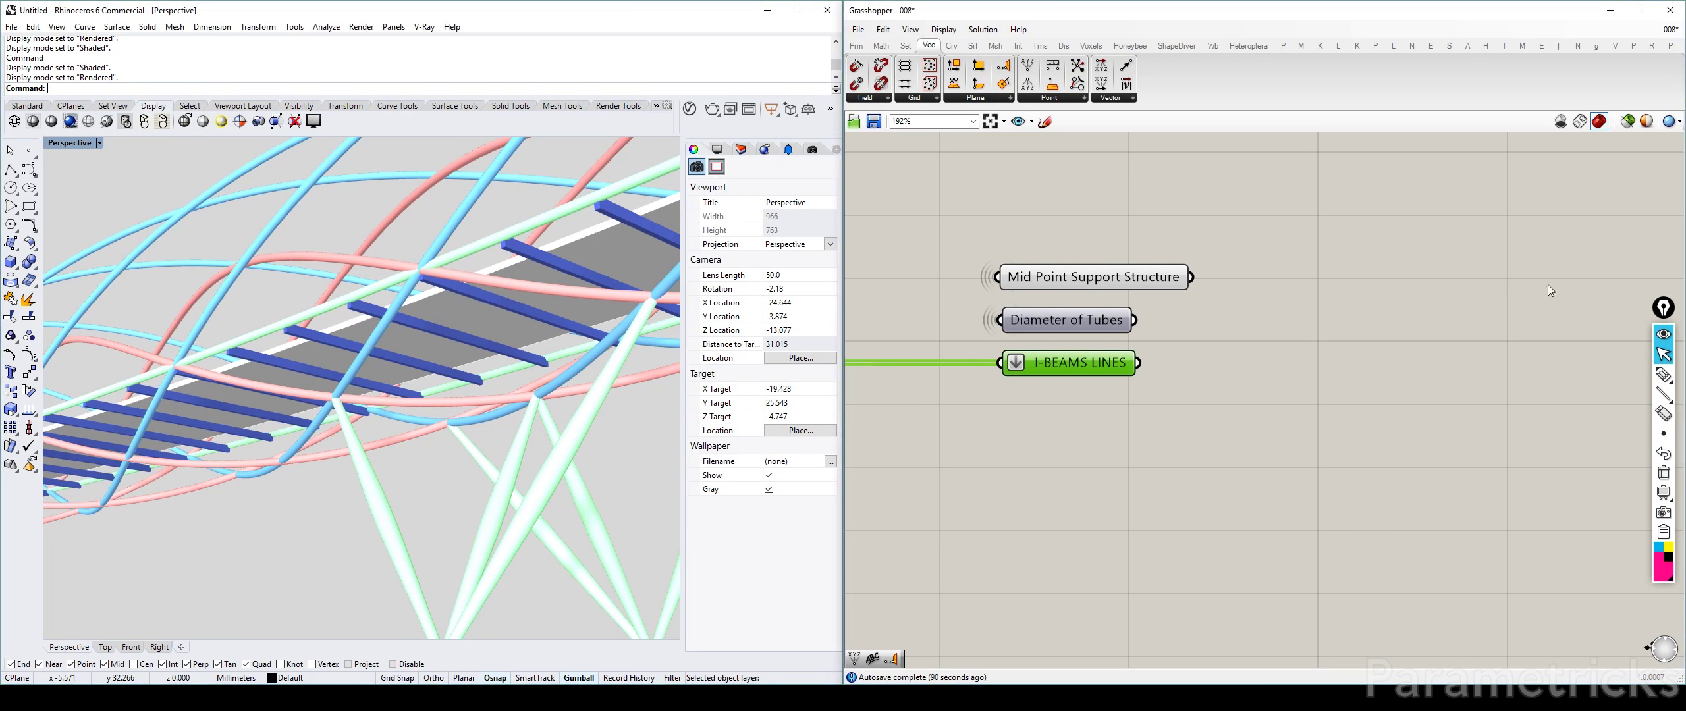
Step: Add an Evaluate Curve component, connect I-BEAMS LINES to its curve input and reparameterize that input
double_click(1247, 290)
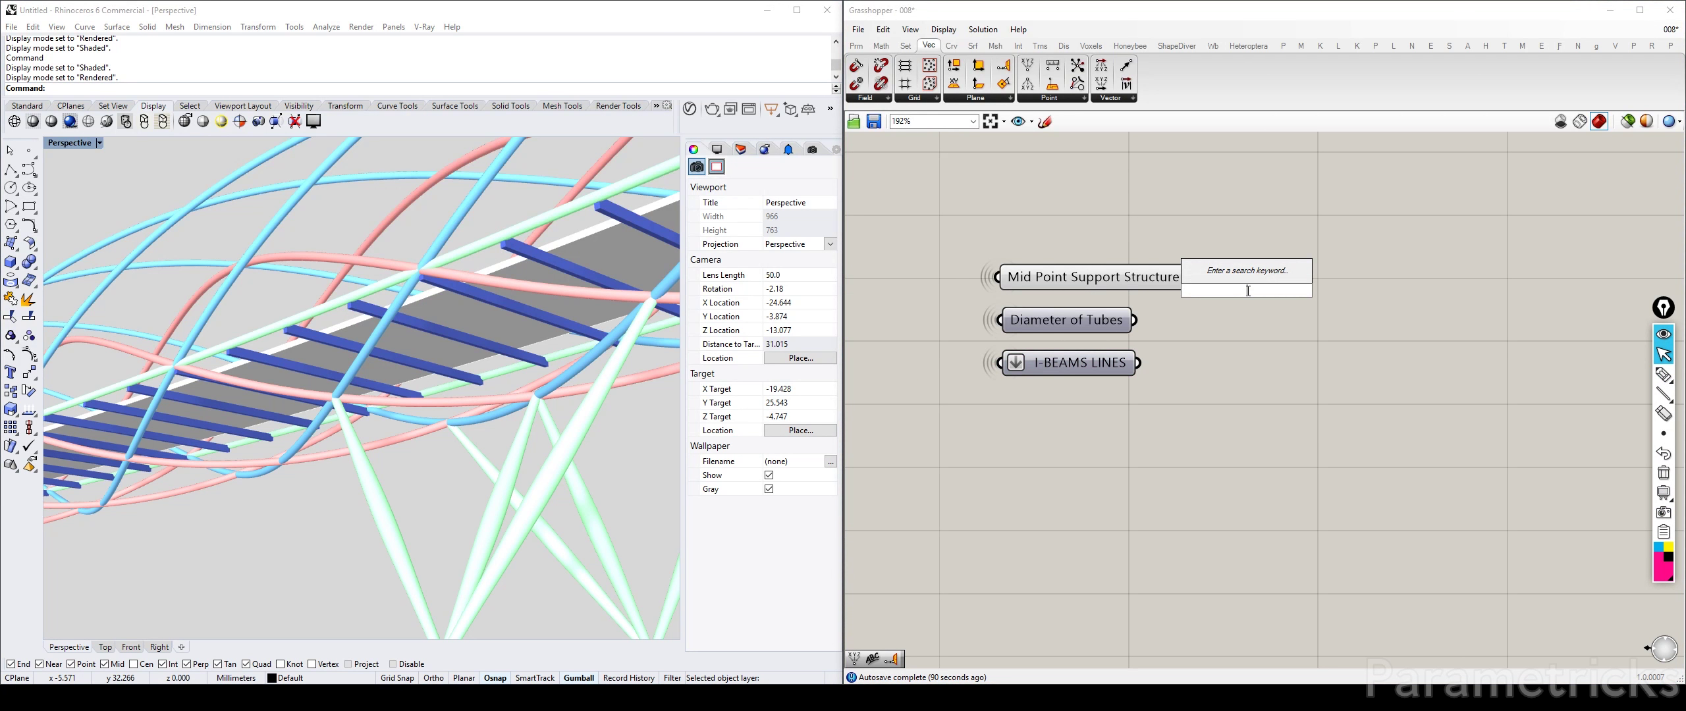
type("crv e")
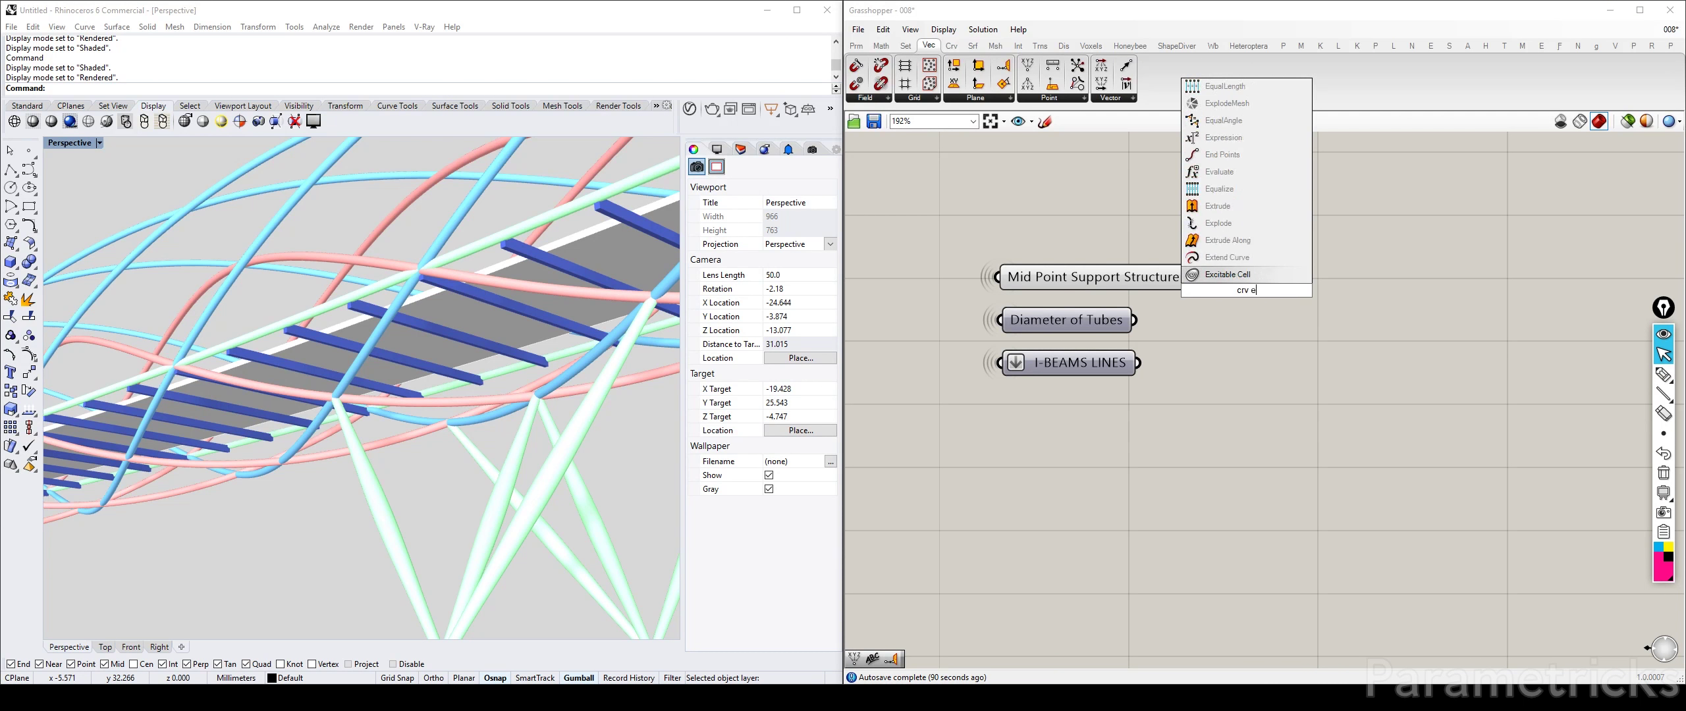
type("val")
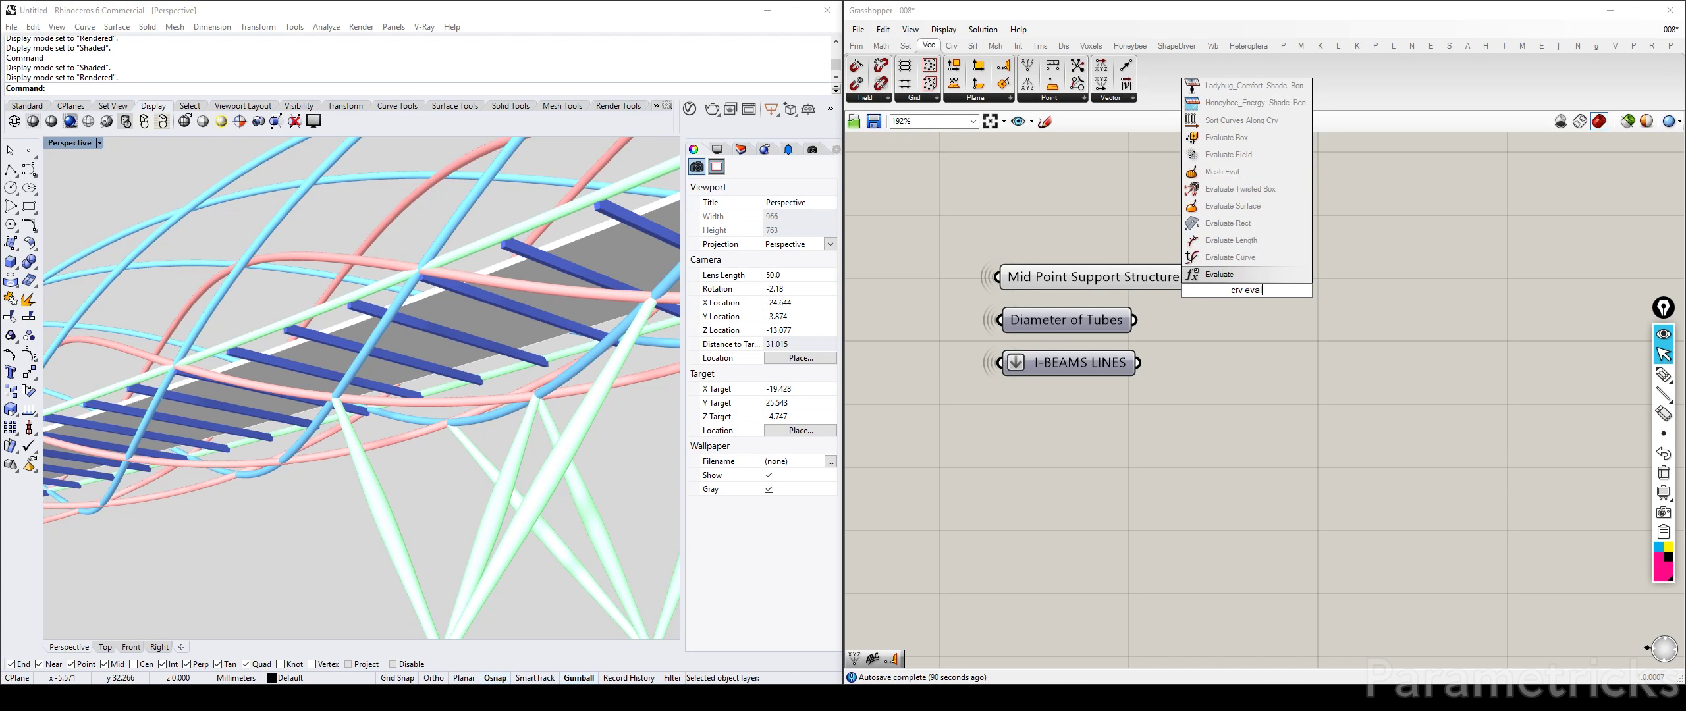
left_click(1259, 257)
left_click_drag(1139, 362, 1212, 398)
right_click(1217, 358)
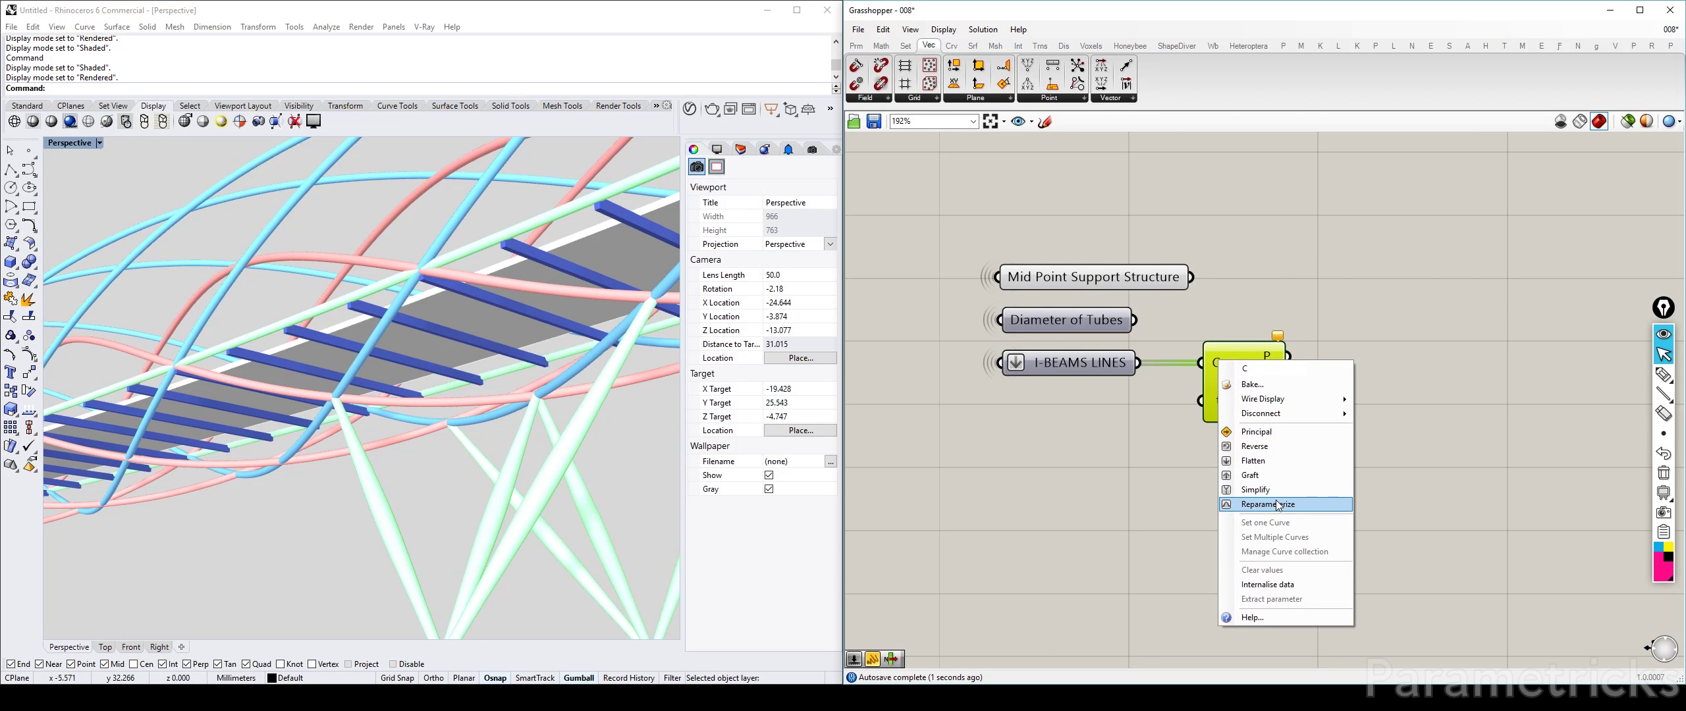
left_click(1251, 496)
Step: Add a panel below the I-BEAMS LINES parameter containing the values 0 and 1 on separate lines
double_click(1098, 422)
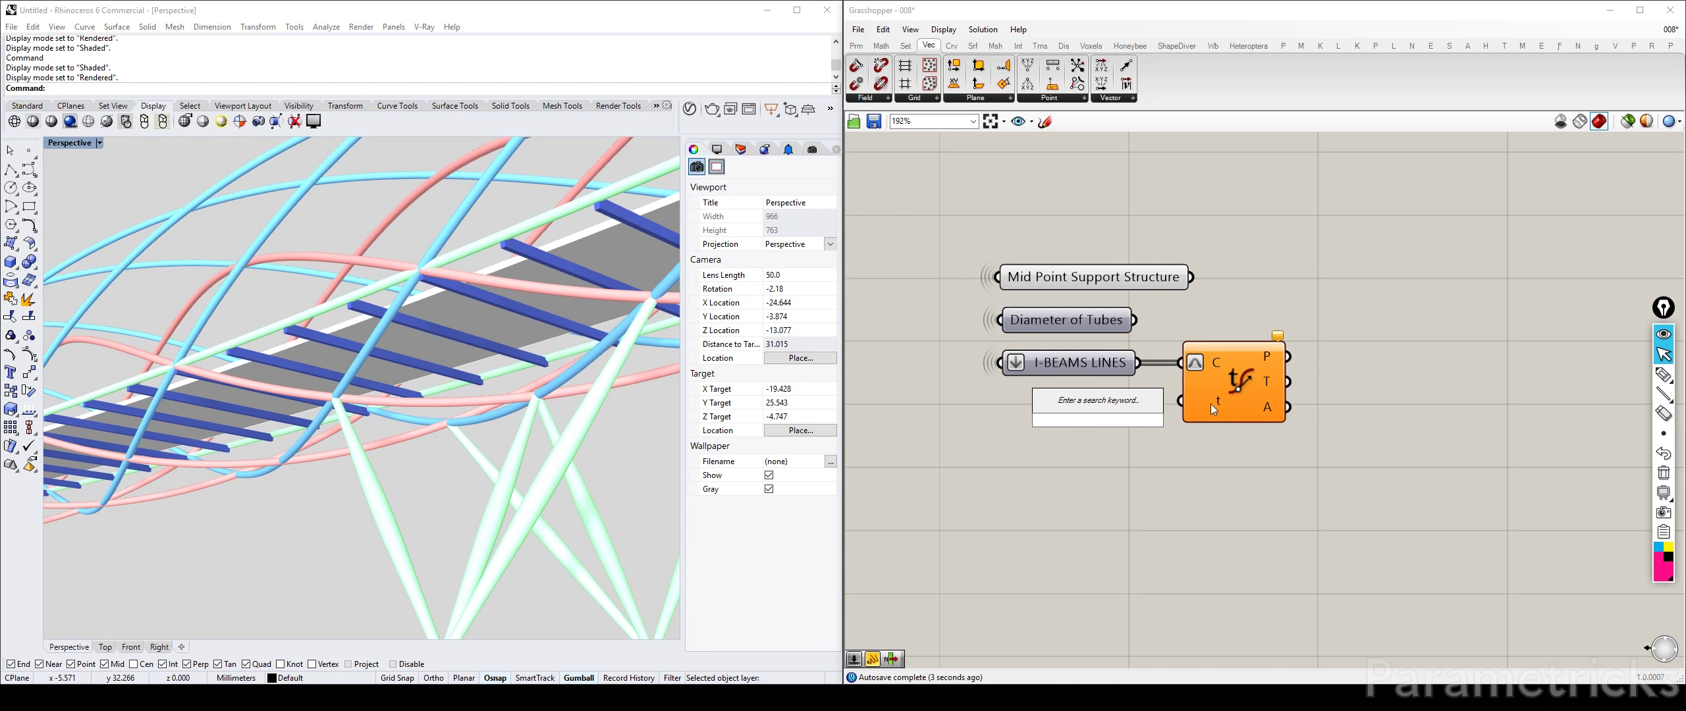
right_click(1217, 399)
double_click(1046, 480)
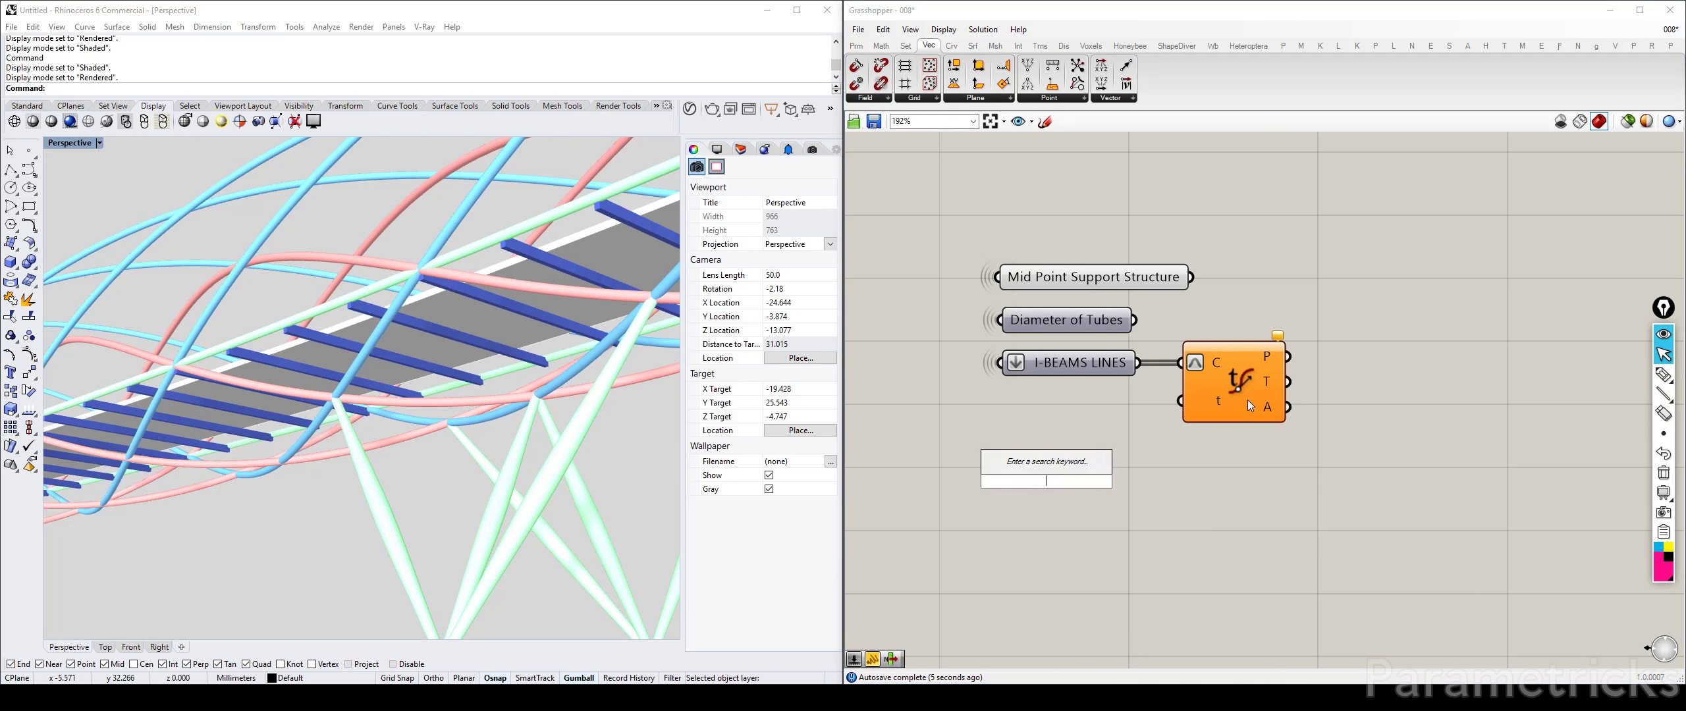
right_click(1220, 401)
left_click(1255, 552)
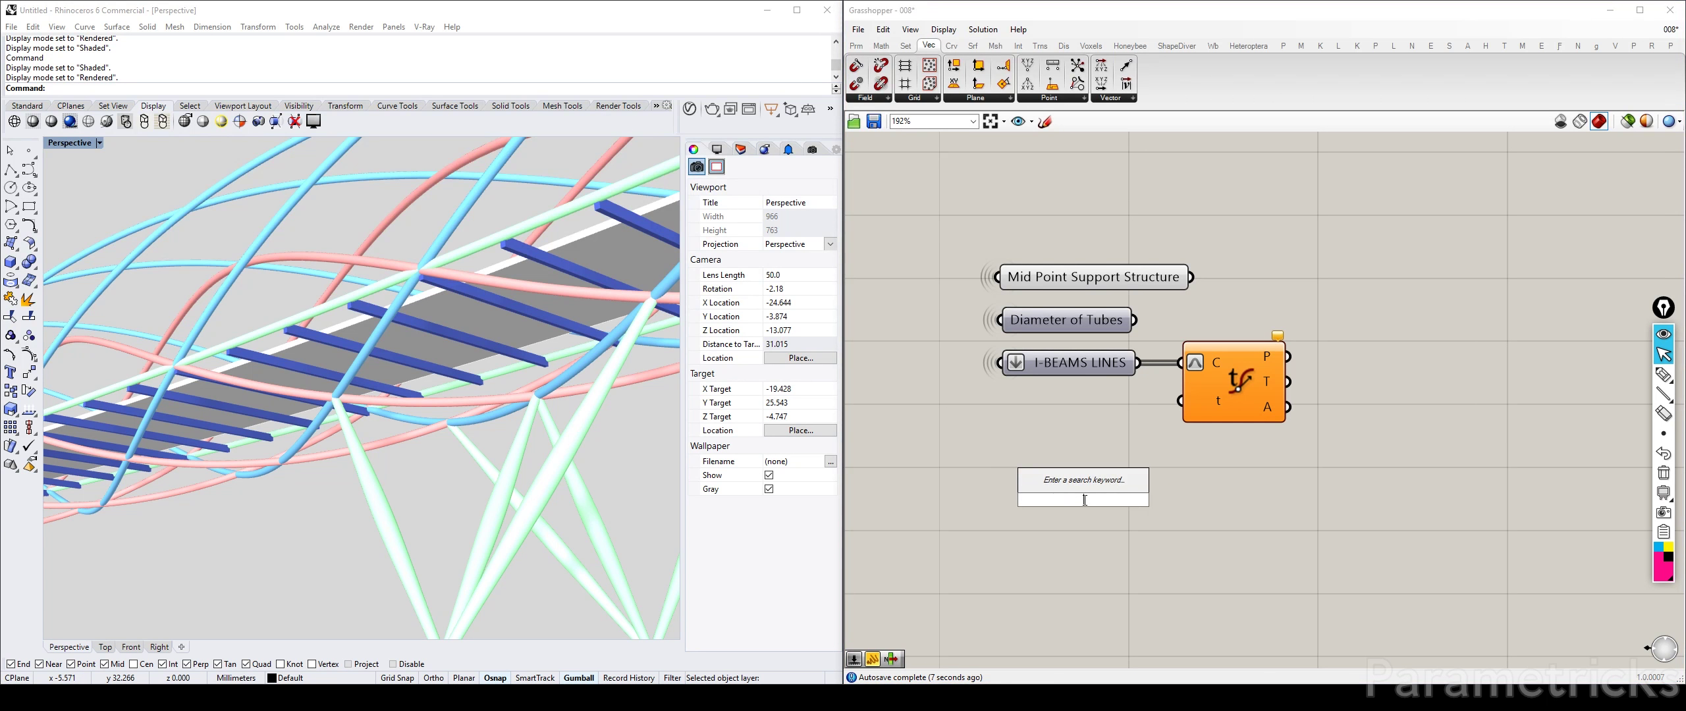
type("//")
key("Return")
left_click(1085, 505)
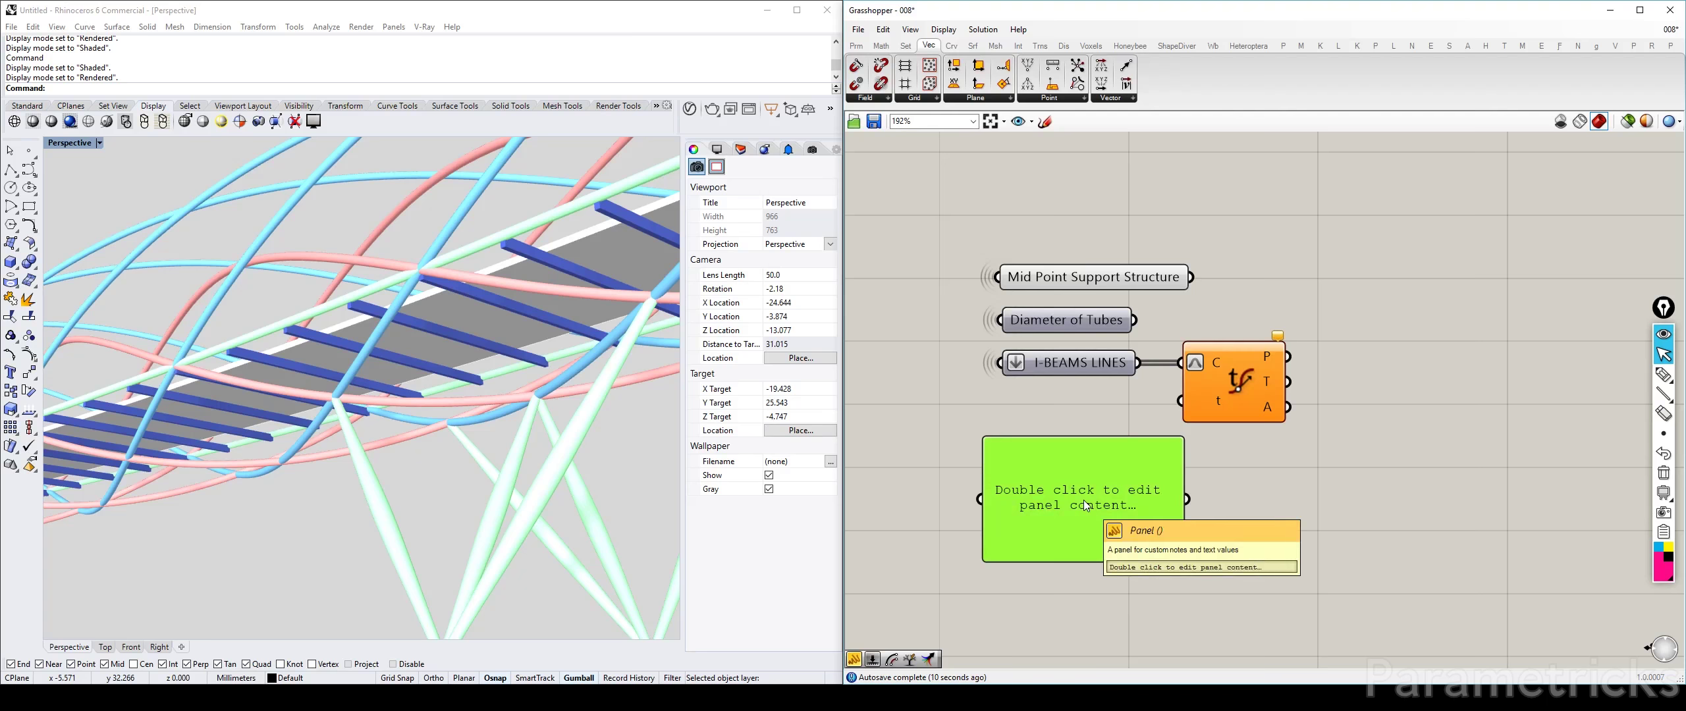
double_click(1071, 549)
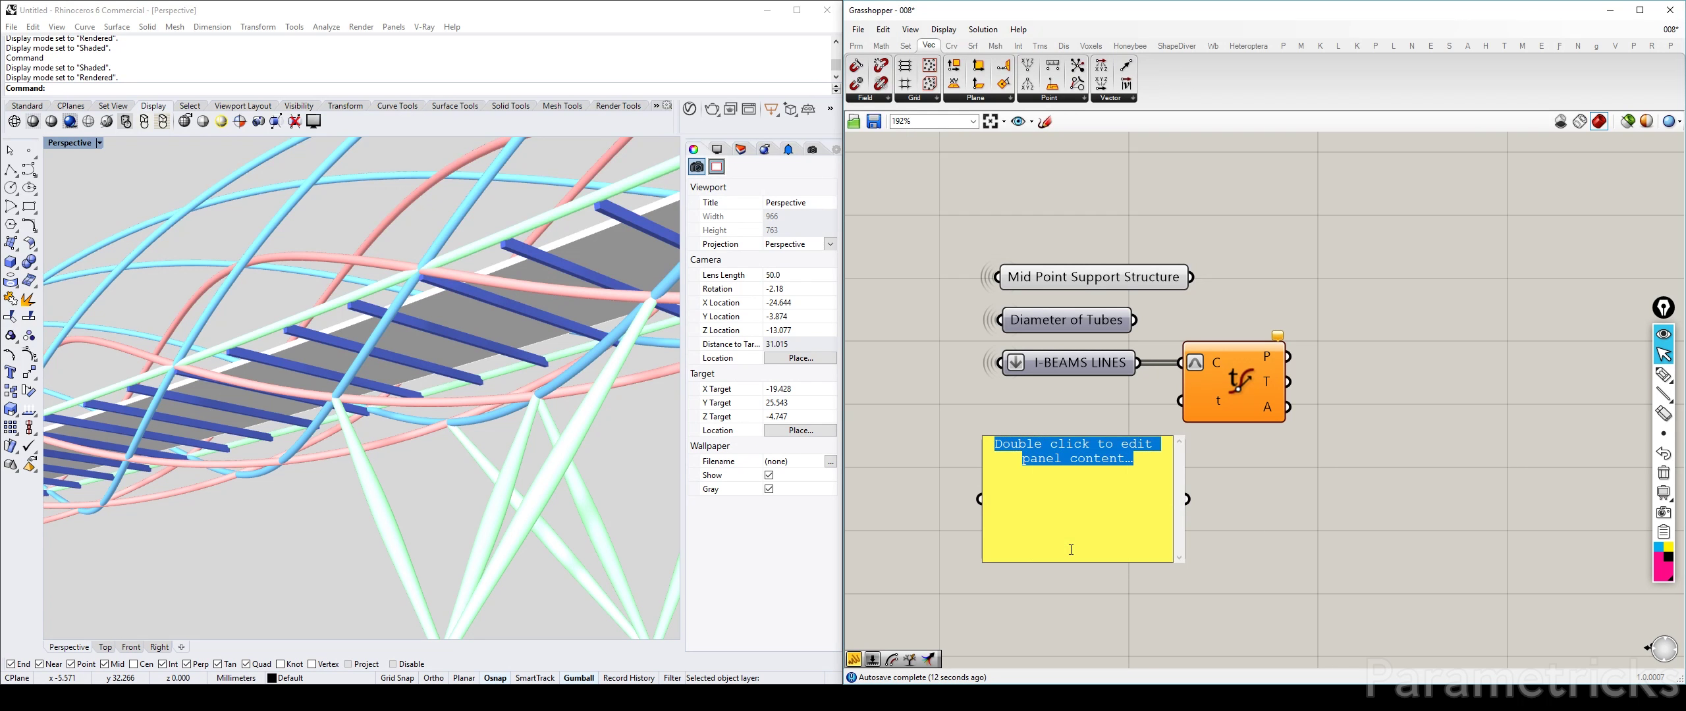
type("0")
left_click(1149, 572)
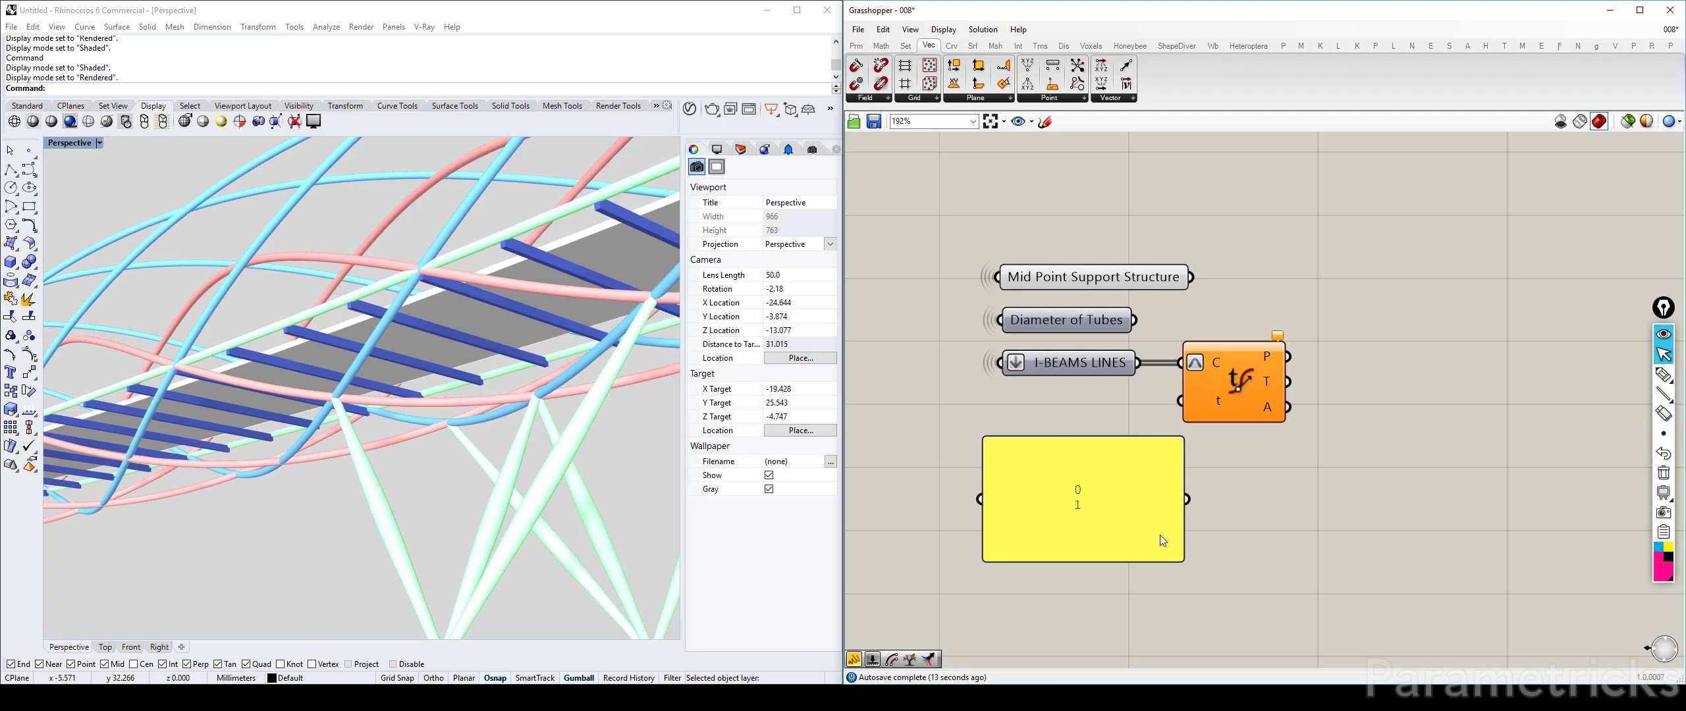
Step: Make the panel output its lines as separate items and connect the shrunken panel to the Evaluate Curve's t input
right_click(1079, 488)
left_click(1120, 406)
left_click_drag(975, 442, 1091, 425)
left_click_drag(1128, 409, 1181, 401)
right_click_drag(1288, 427, 1175, 434)
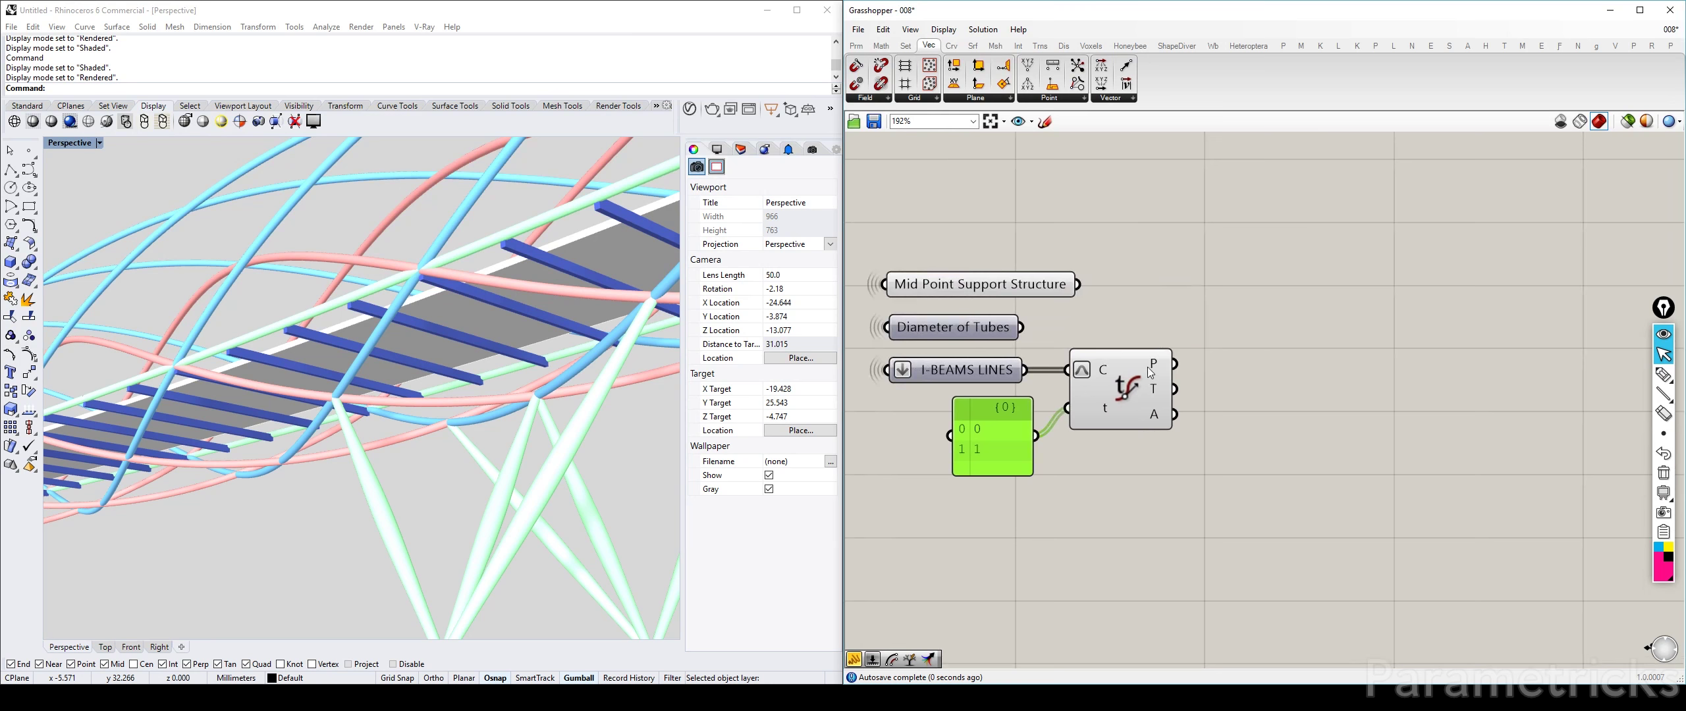
Step: Graft the t input of the Evaluate Curve component and check the data structure of its point output
mouse_move(1154, 364)
right_click(1108, 408)
left_click(1165, 495)
mouse_move(1155, 366)
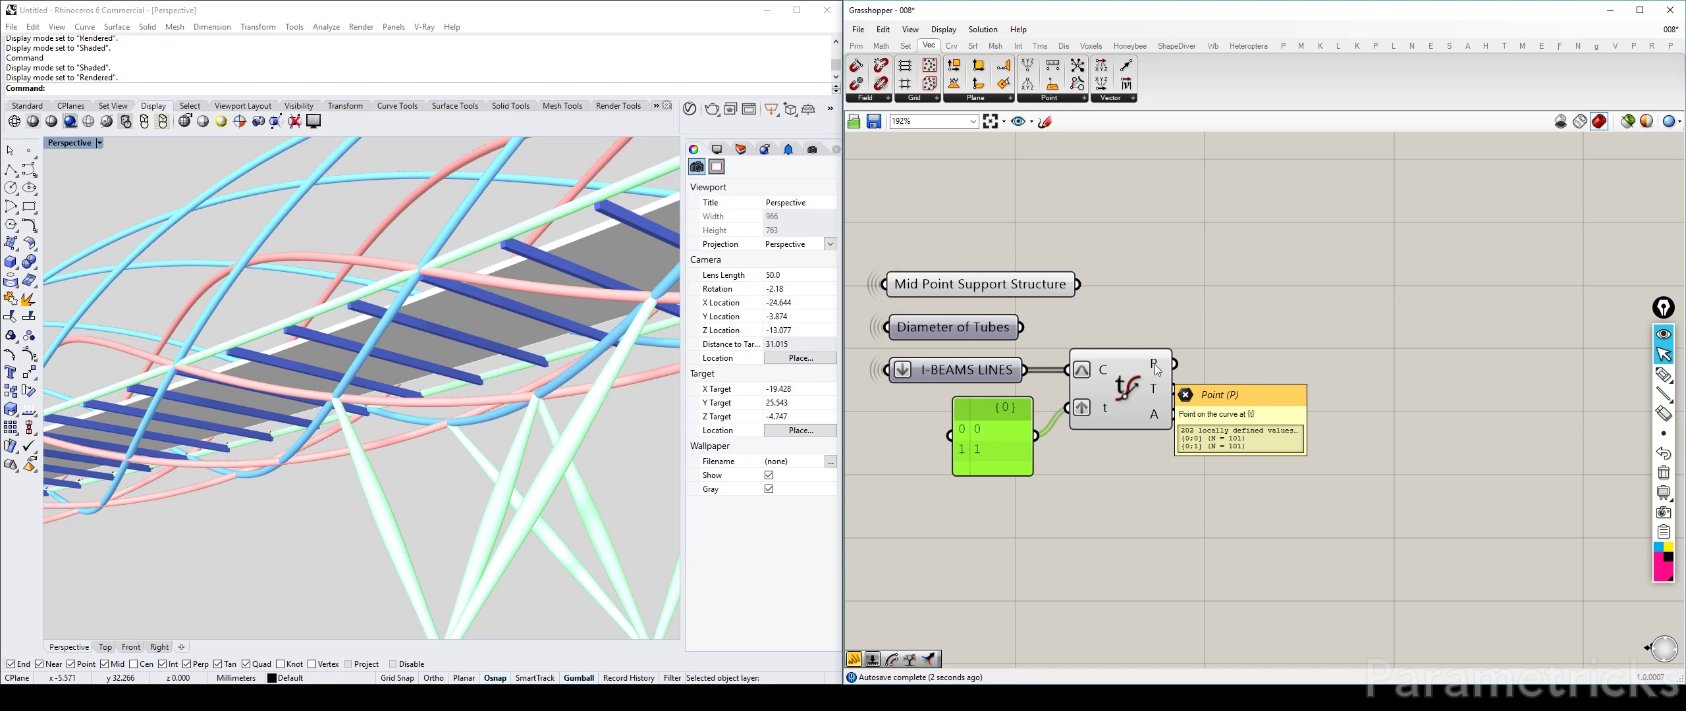
right_click_drag(1142, 364, 1073, 316)
left_click(1072, 316)
left_click(1220, 332)
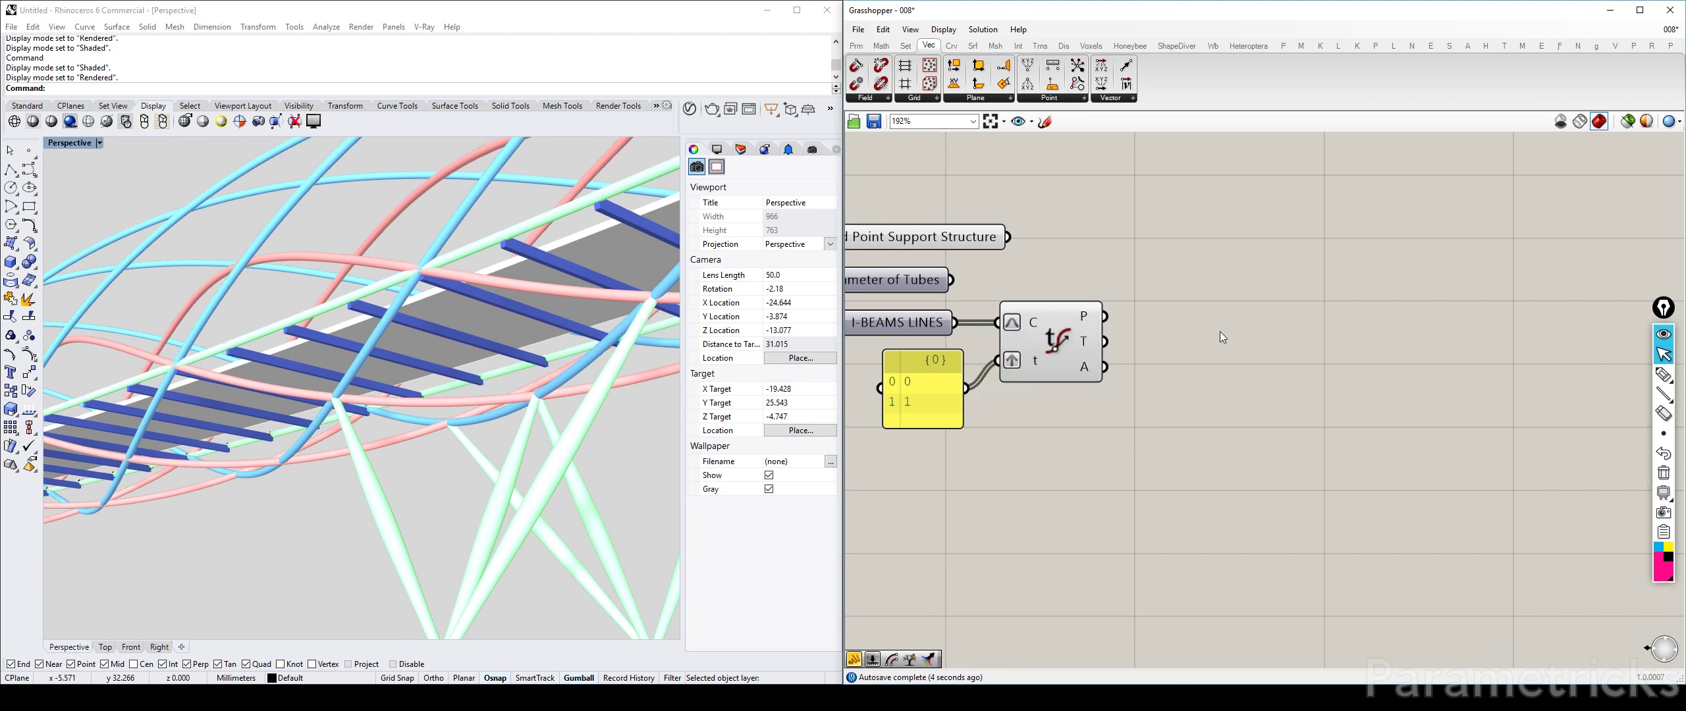
scroll(1220, 332, "down", 3)
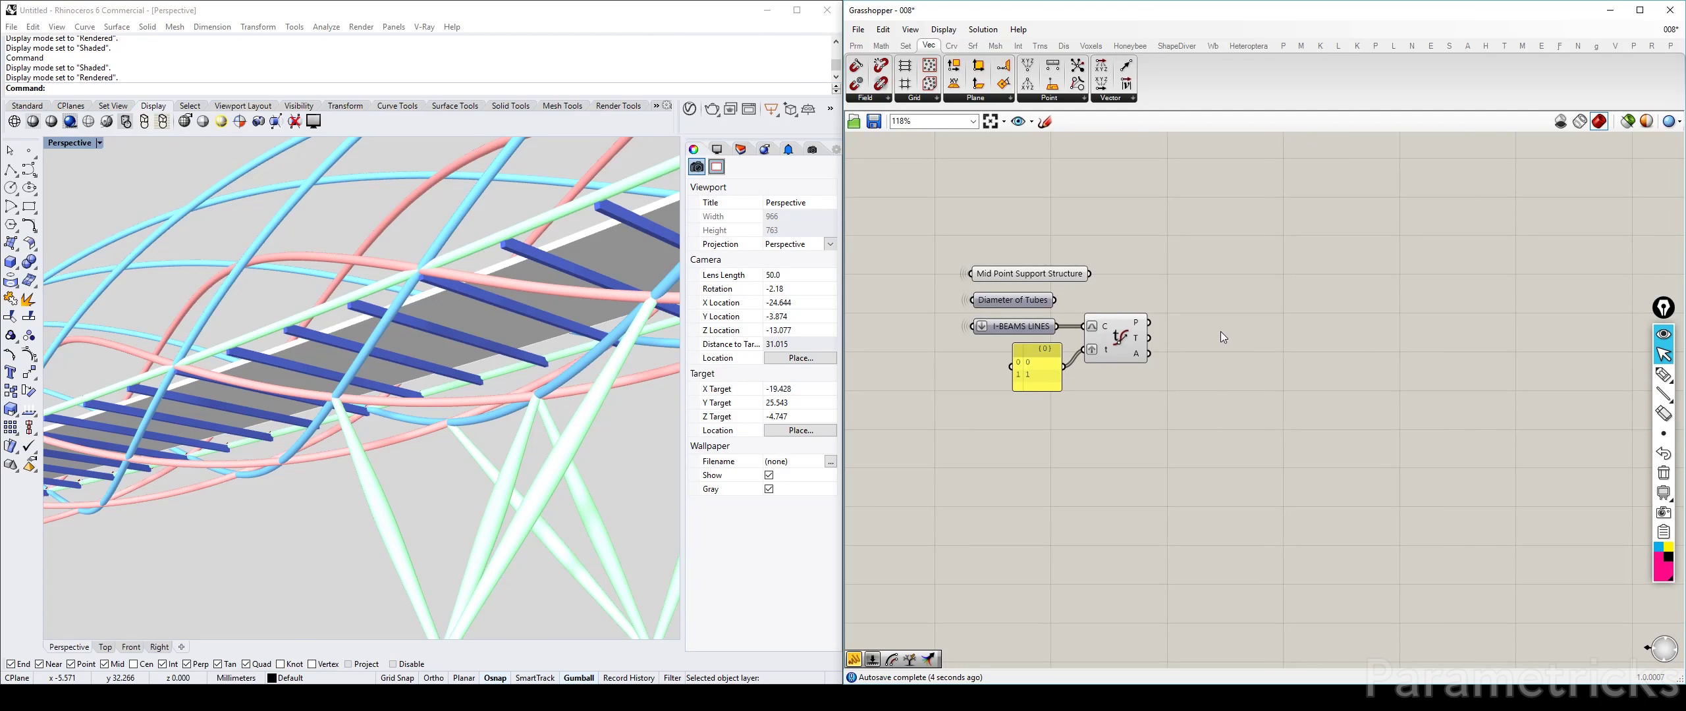
Step: Add an Interpolate curve component, connect Mid Point Support Structure to its vertices input and check the resulting curve on the bridge
double_click(1145, 303)
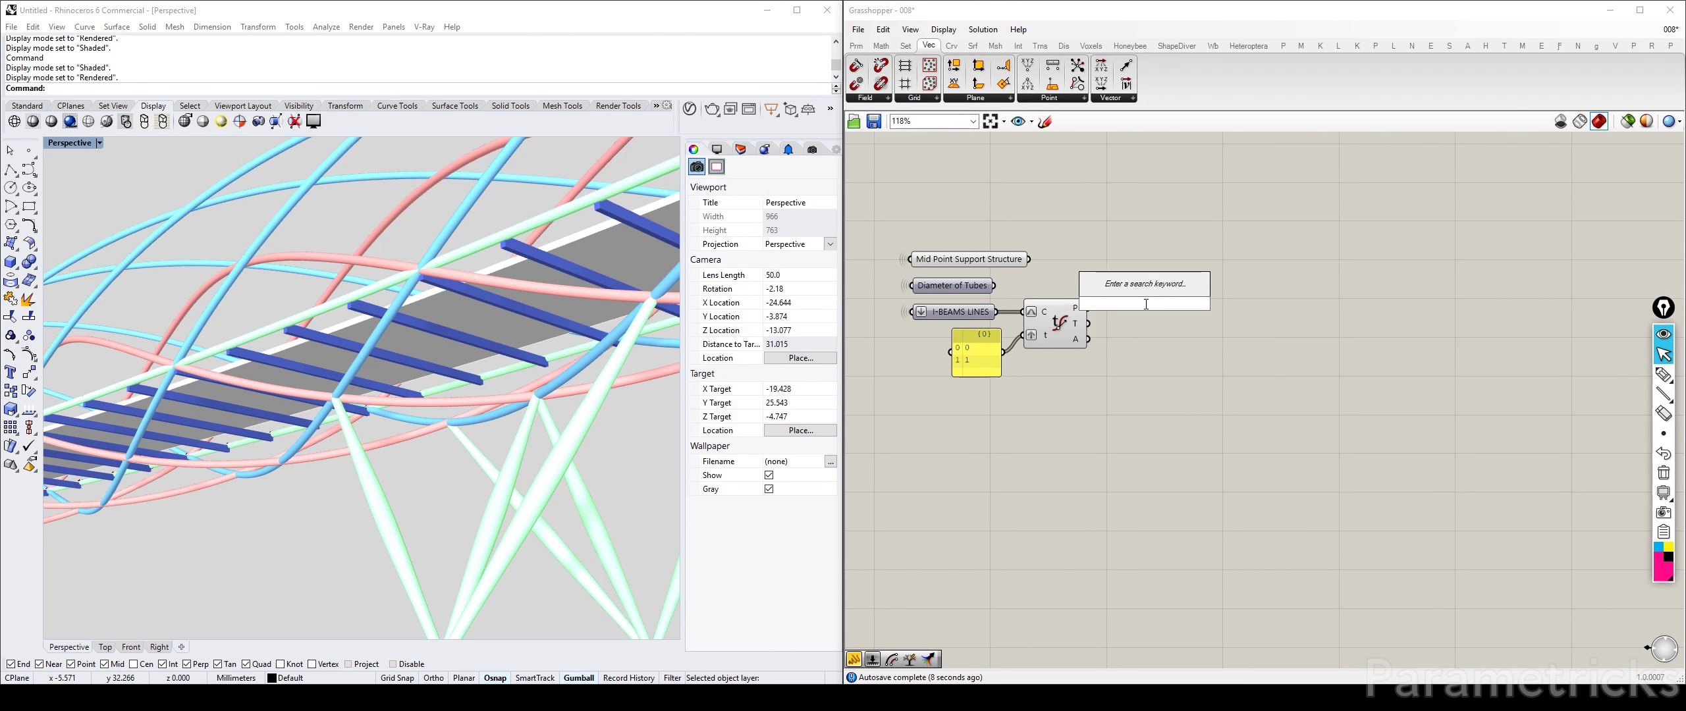
right_click_drag(442, 335, 502, 399)
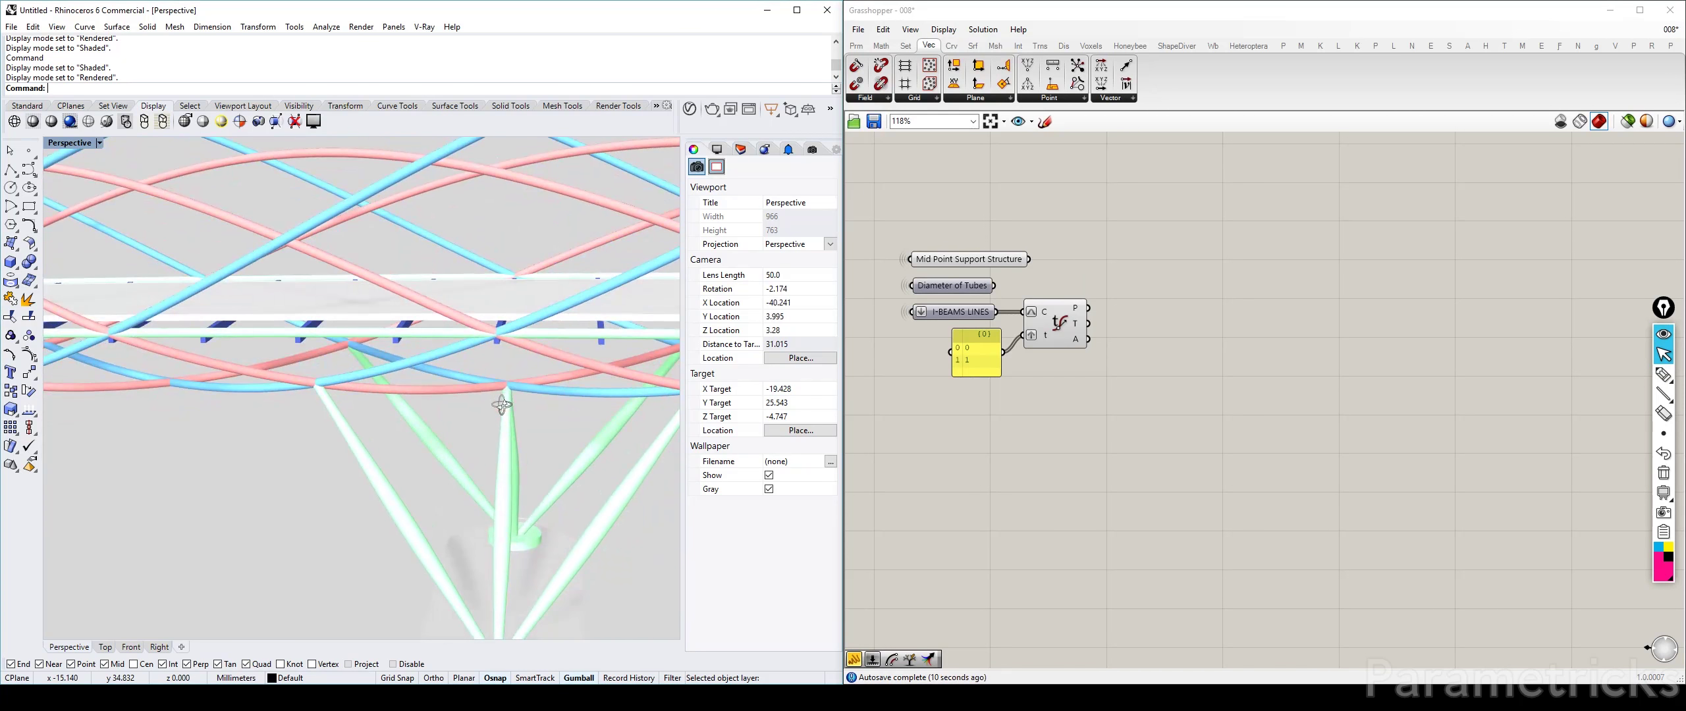
left_click(946, 260)
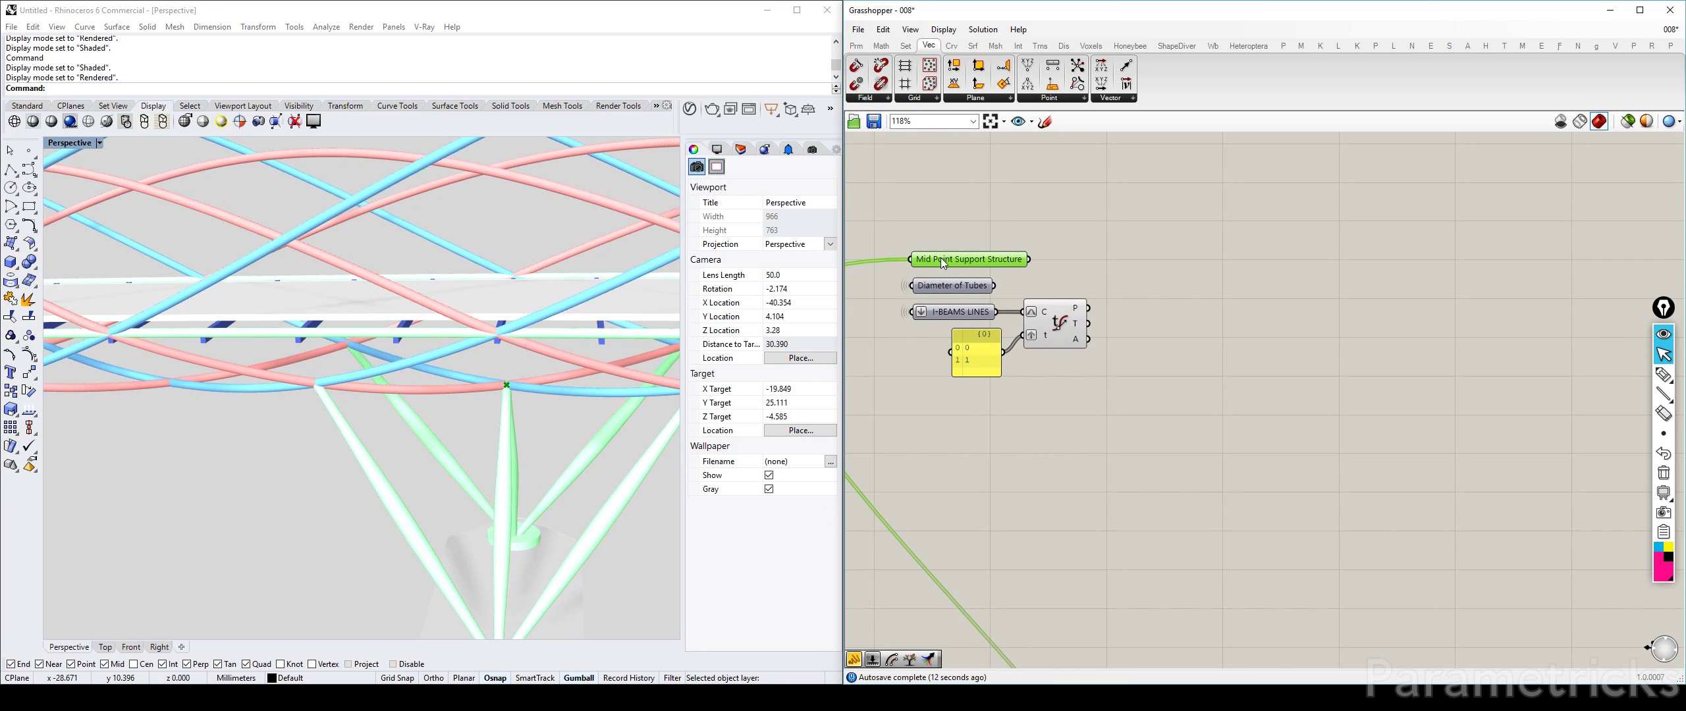
right_click_drag(461, 355, 490, 359)
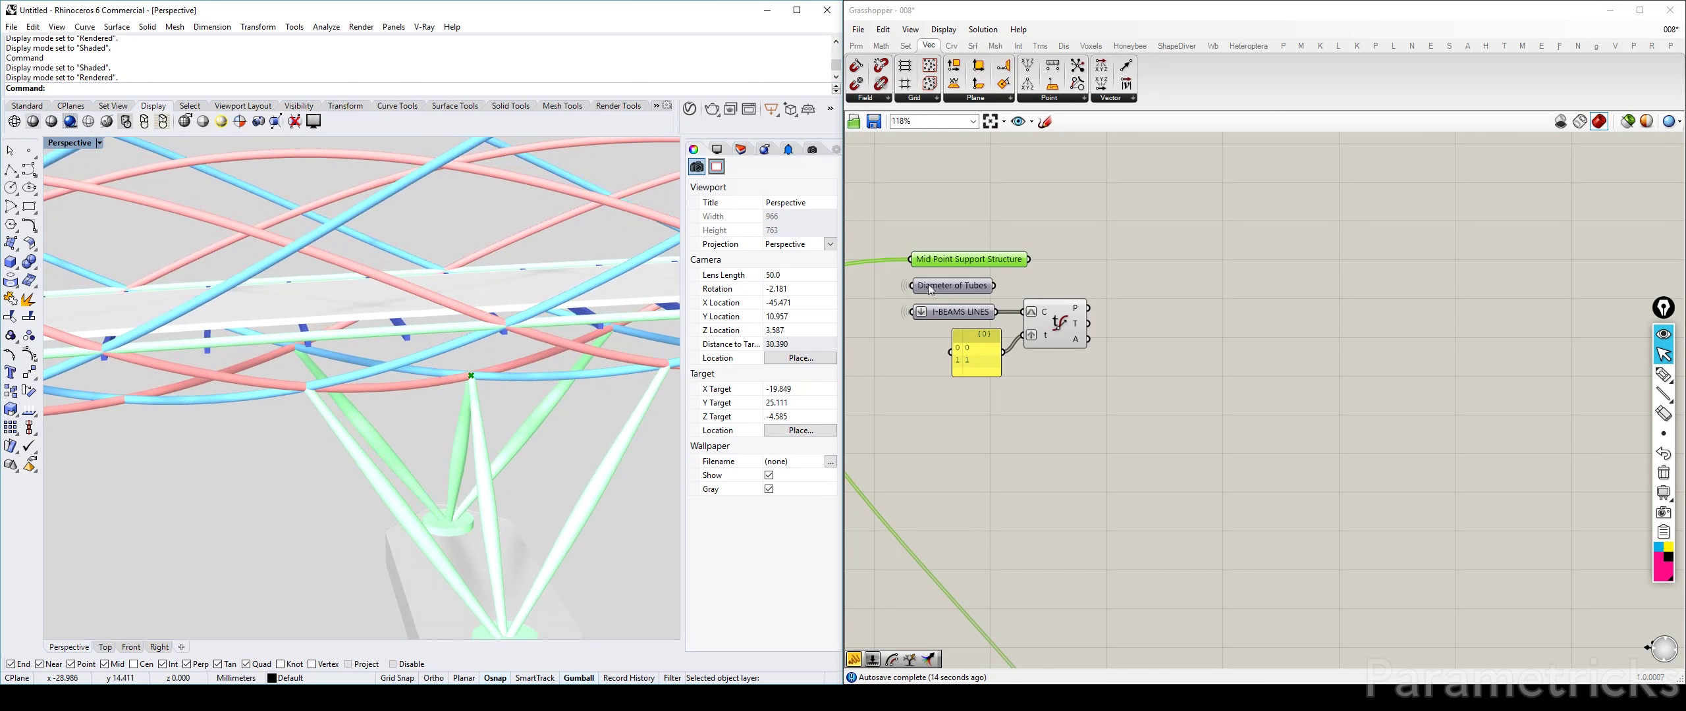
double_click(1049, 268)
type("inter")
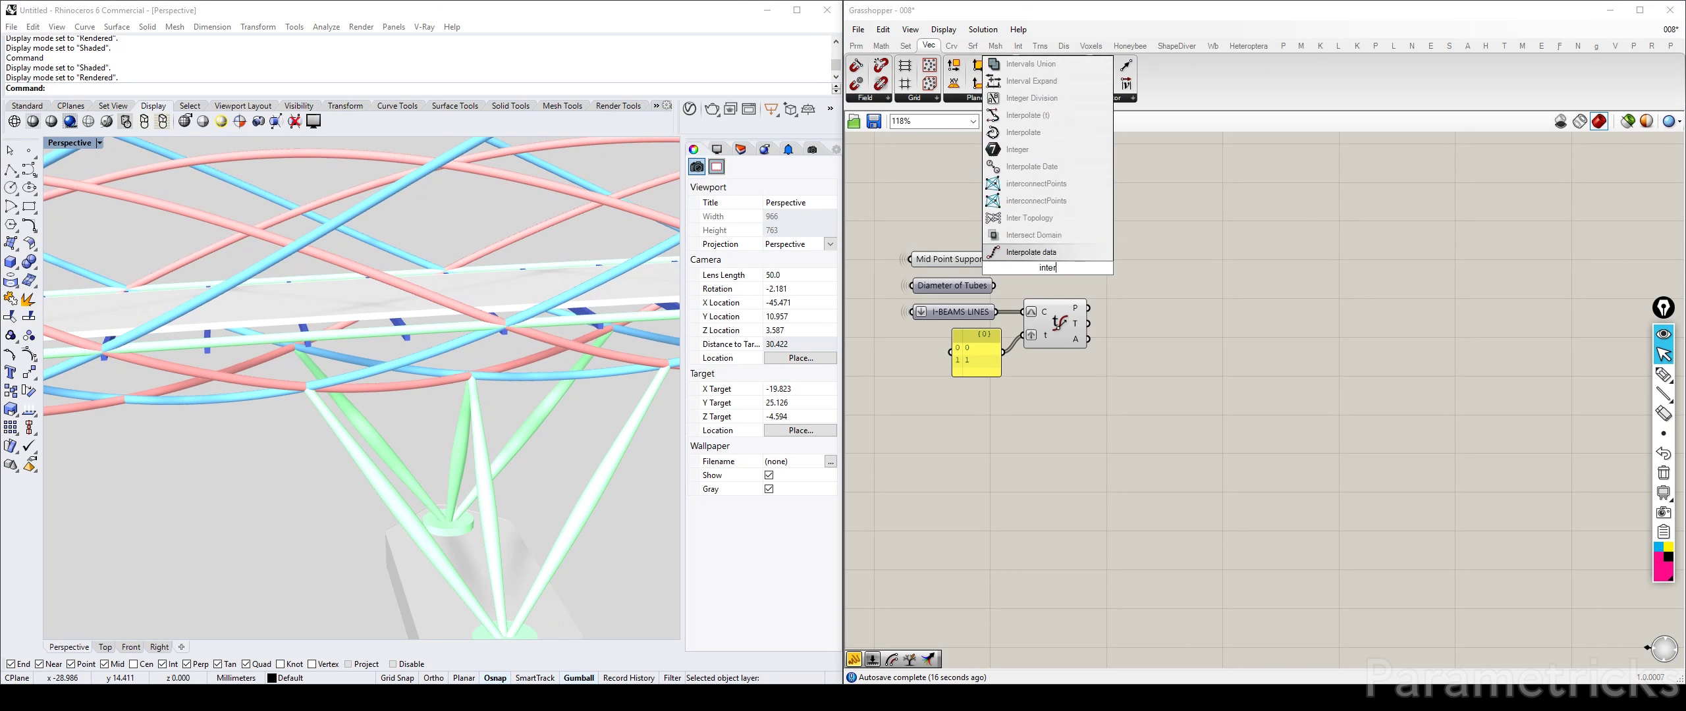
left_click(1061, 152)
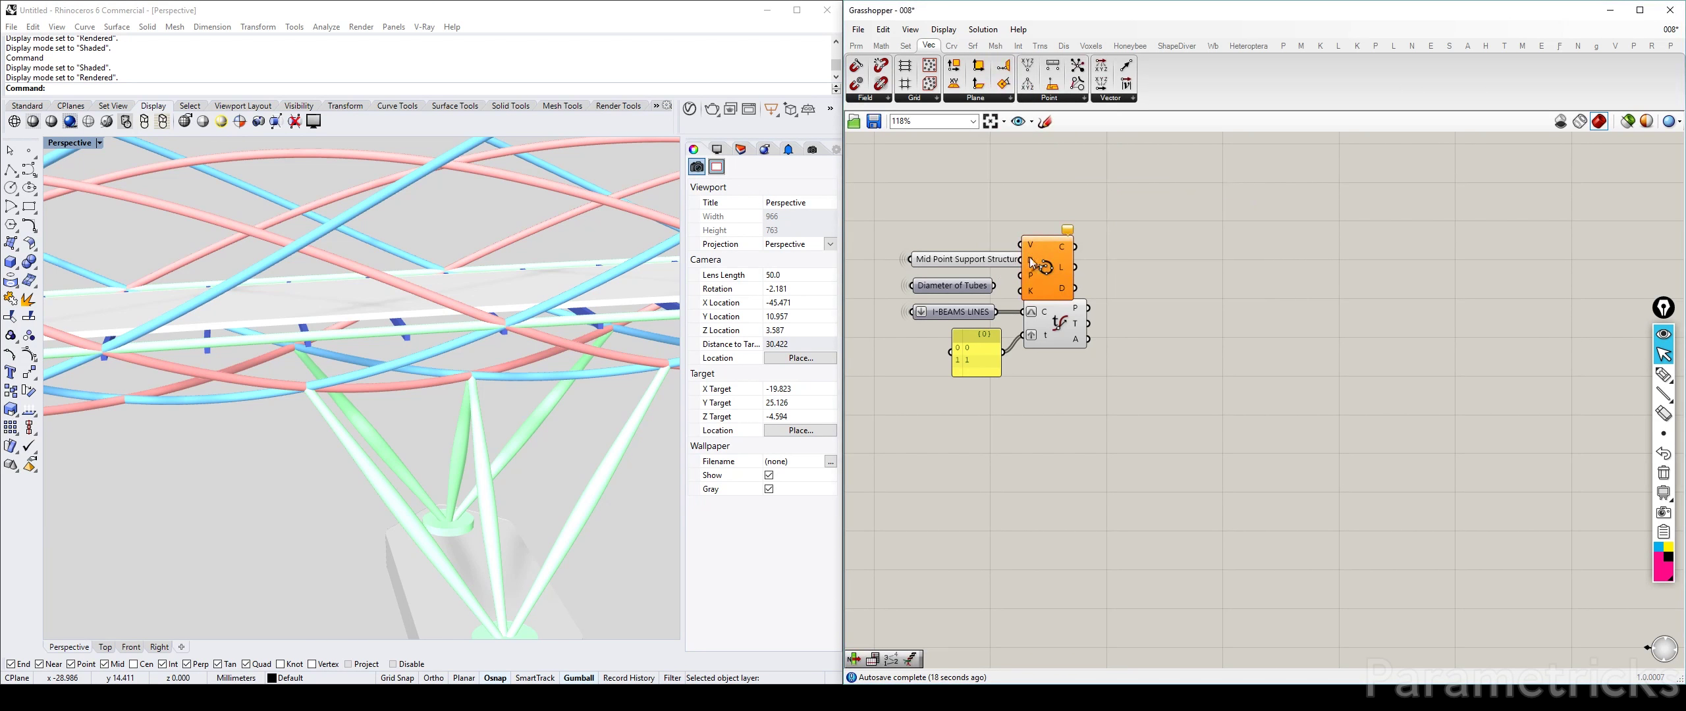
left_click_drag(1039, 257, 1173, 282)
left_click(1193, 226)
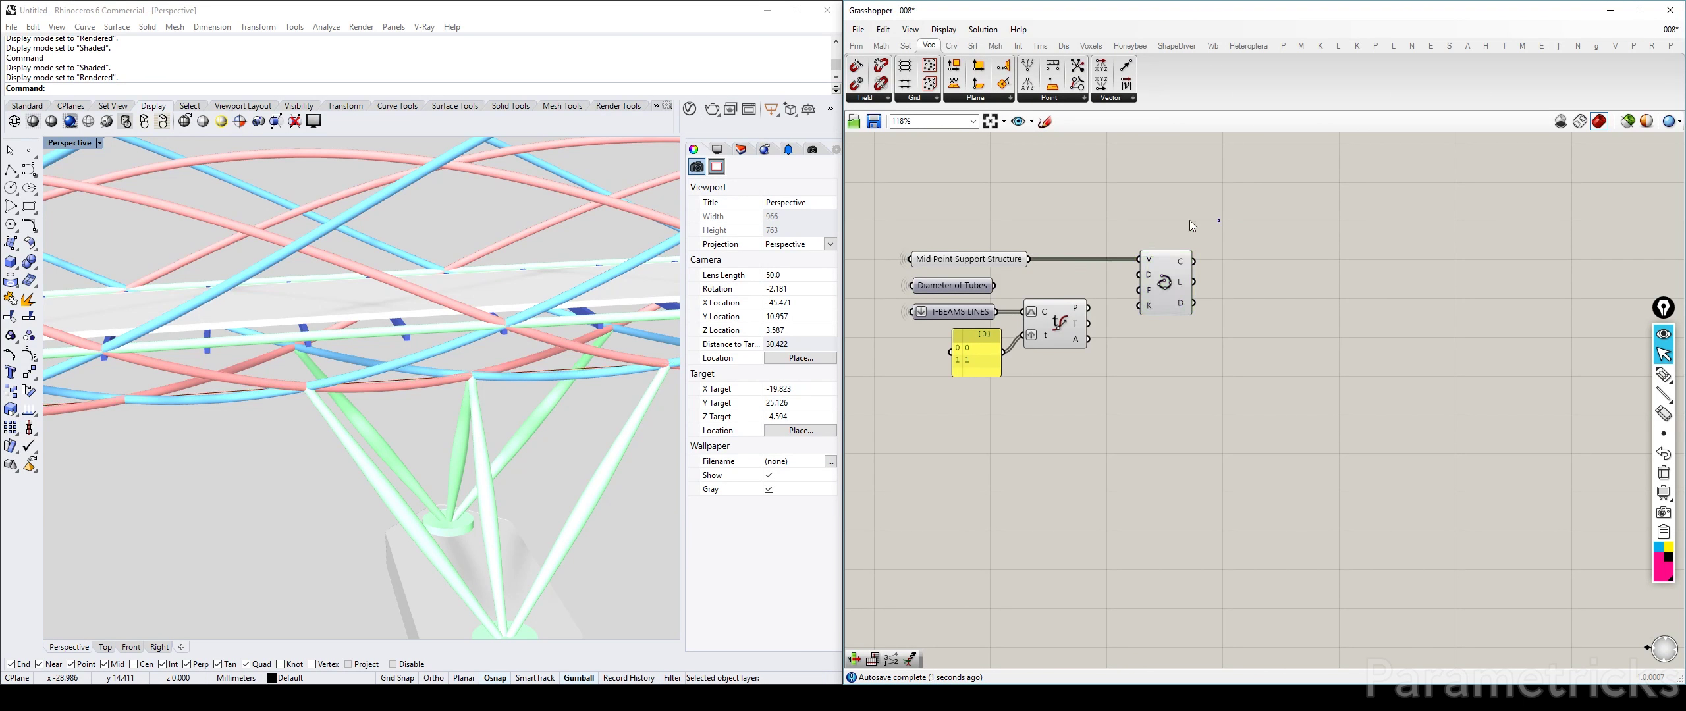
right_click_drag(529, 370, 592, 373)
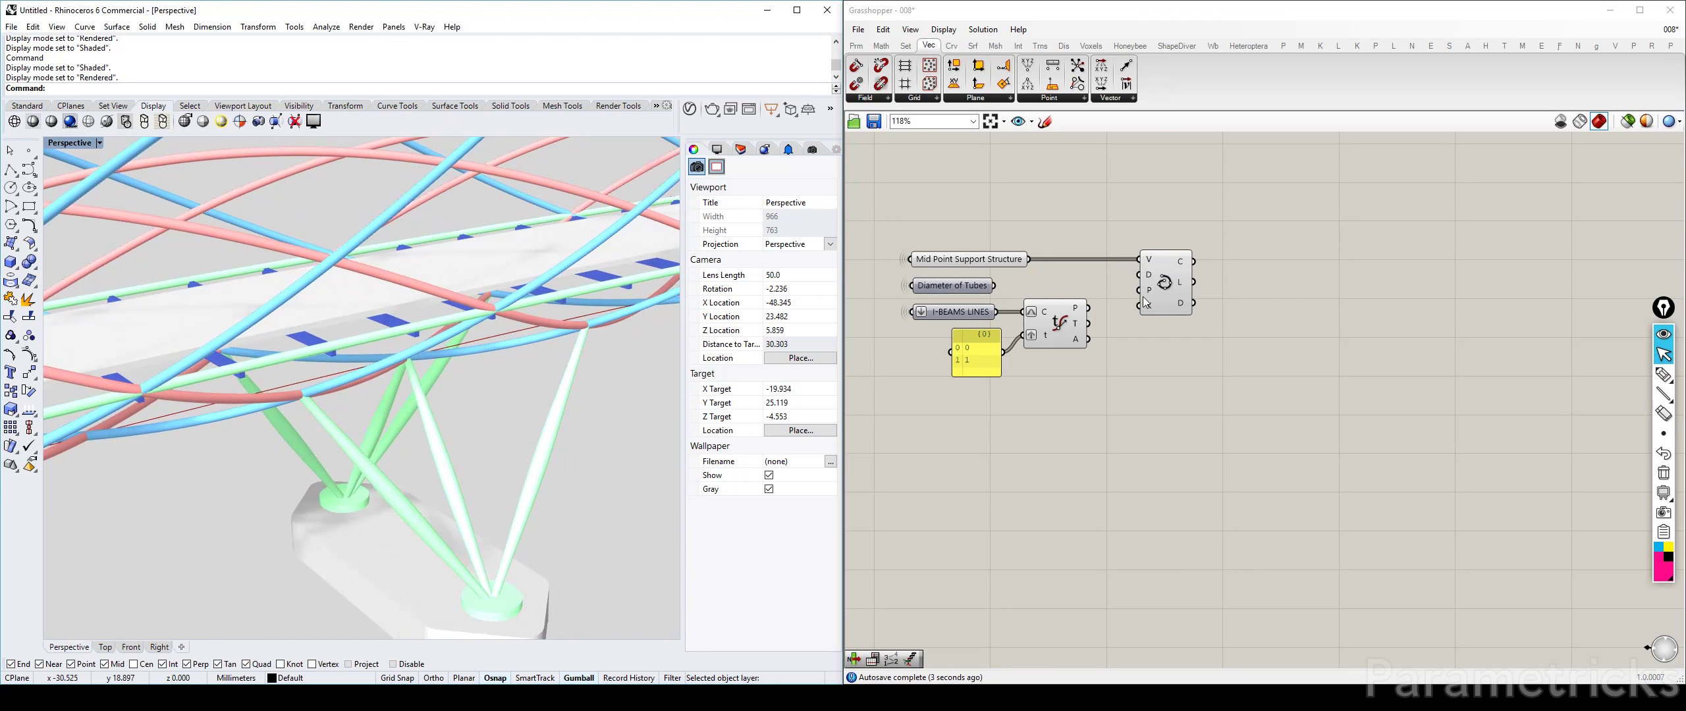
left_click(1173, 292)
scroll(627, 377, "down", 10)
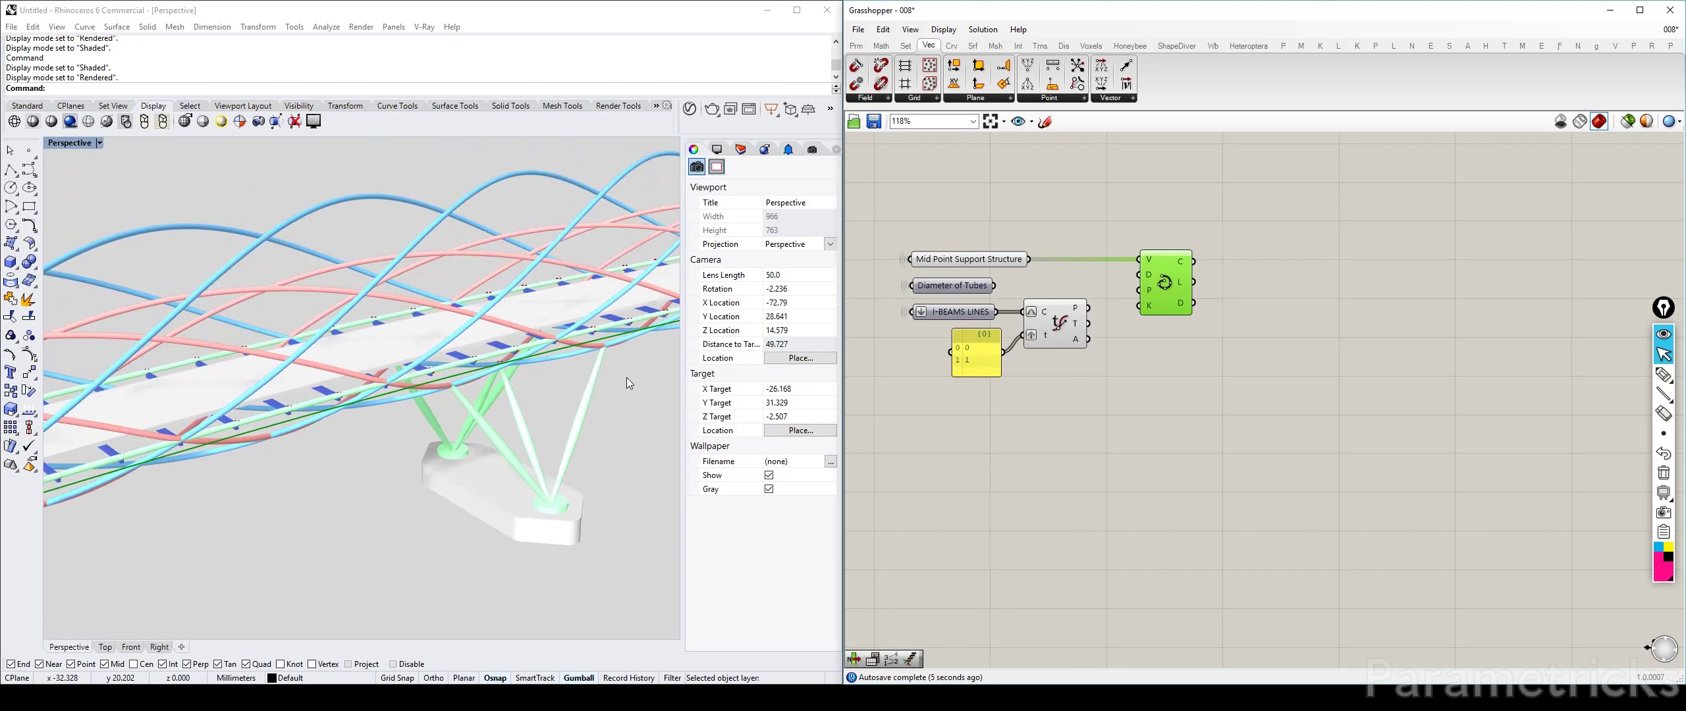
scroll(514, 359, "down", 4)
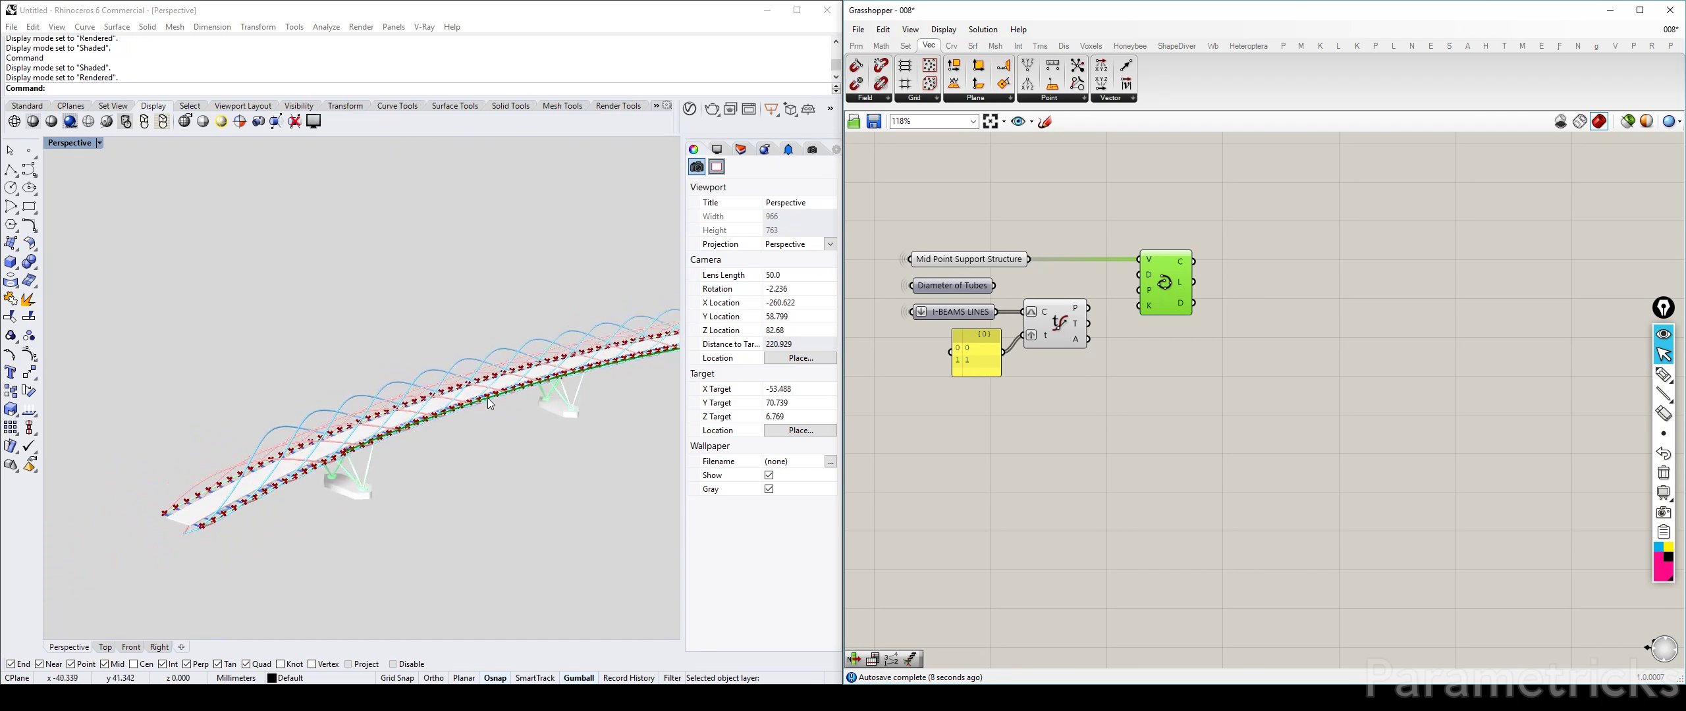
scroll(359, 446, "up", 10)
scroll(384, 452, "up", 10)
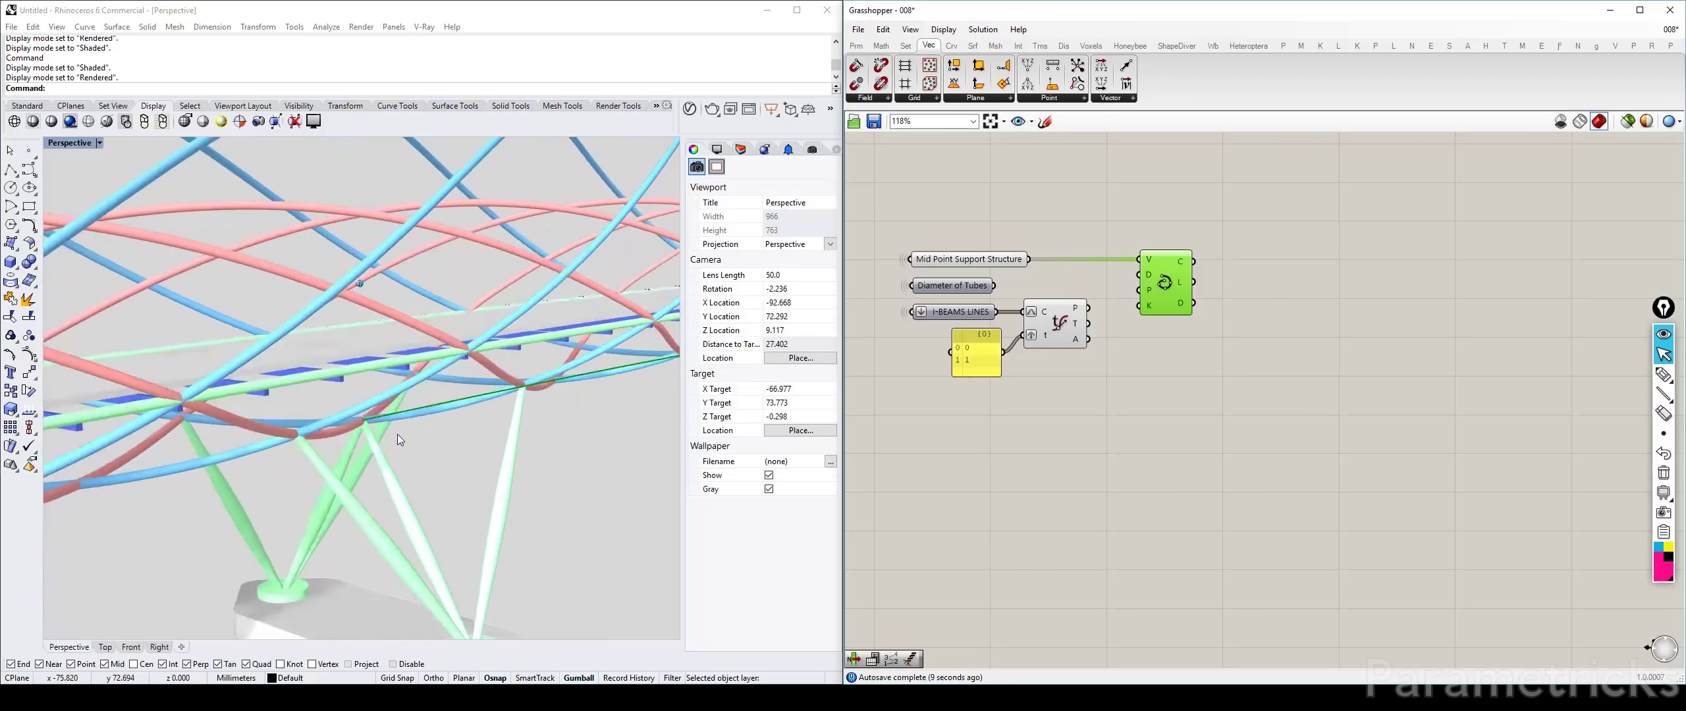
double_click(1298, 239)
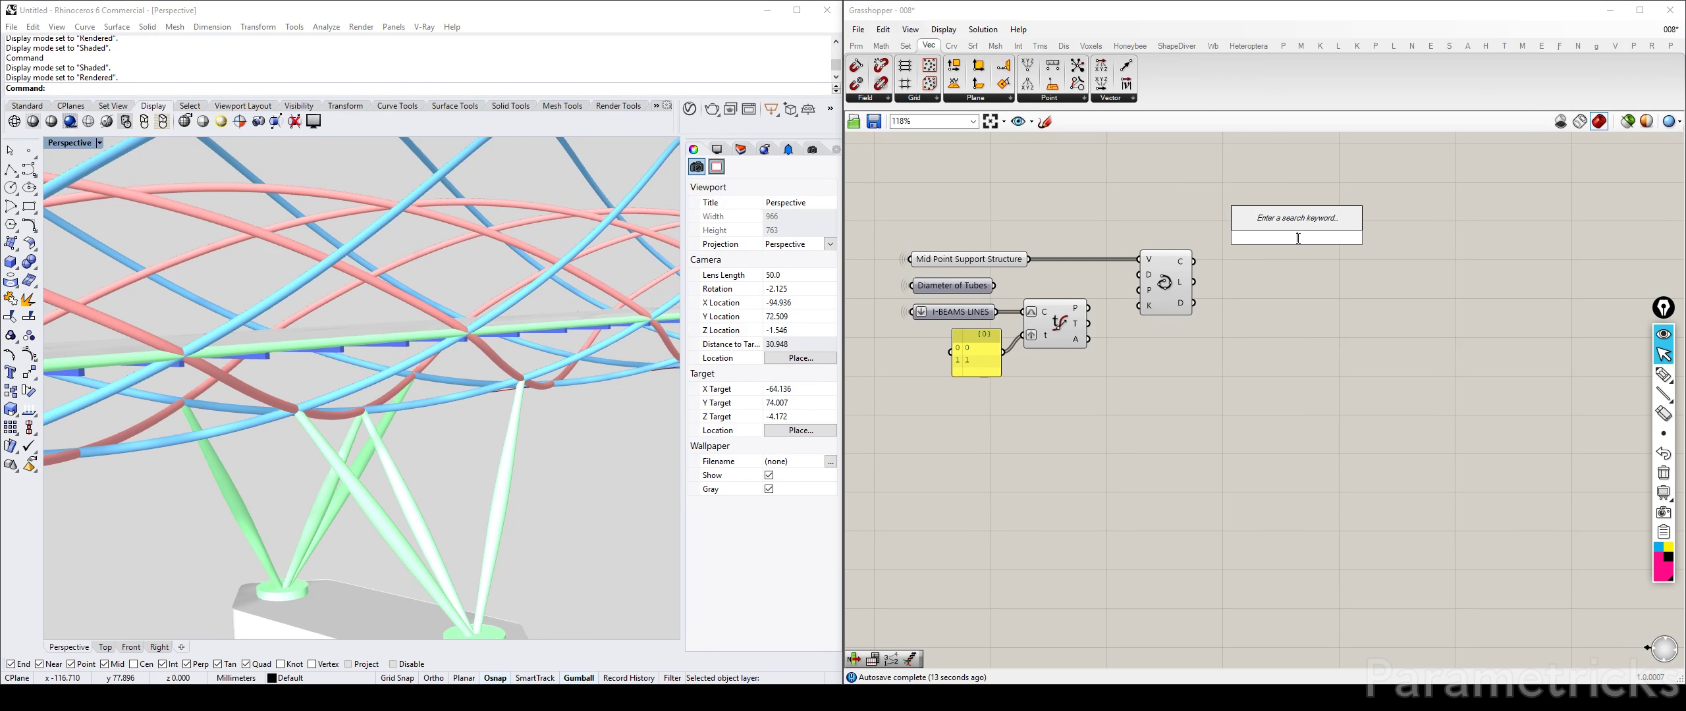
type("po")
key("BackSpace")
key("BackSpace")
Step: Shift the Interpolate component slightly away from the inputs and add a Curve Closest Point component beyond it
mouse_move(1071, 324)
left_mouse_down("alt")
mouse_move(1085, 325)
mouse_move(1067, 327)
left_mouse_up("alt")
left_click_drag(1171, 284, 1180, 284)
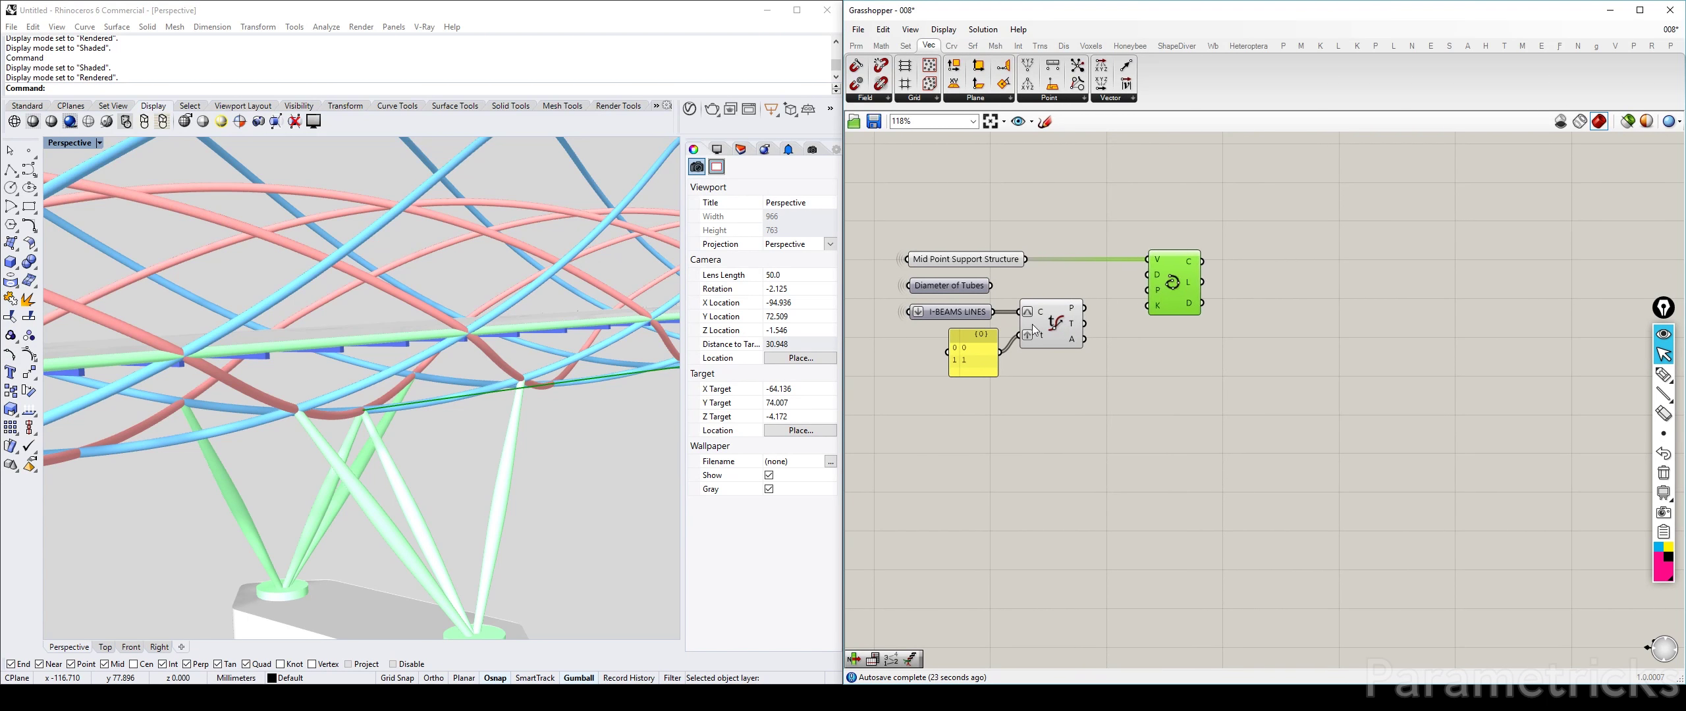
double_click(1272, 226)
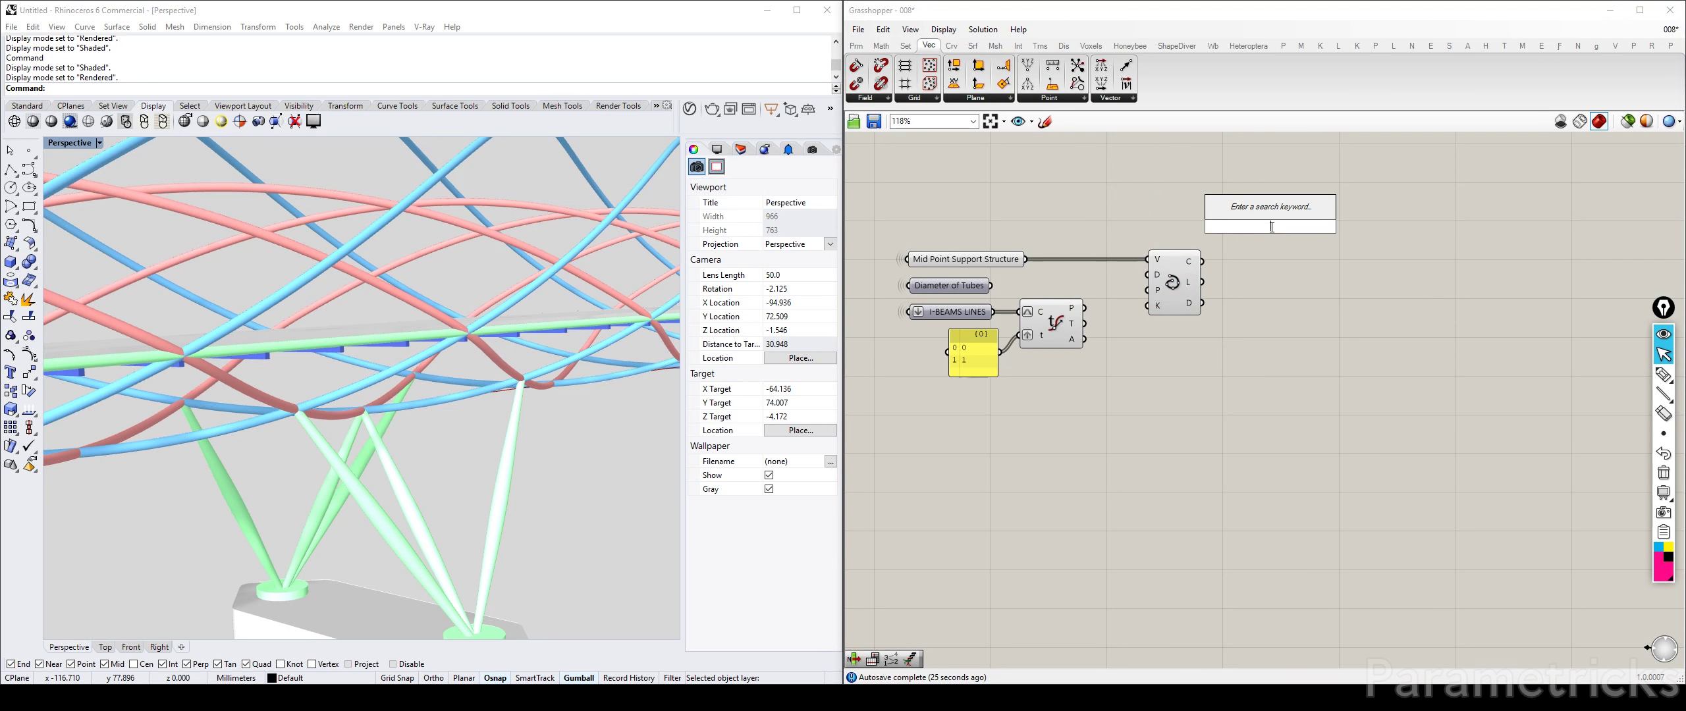
type("point close")
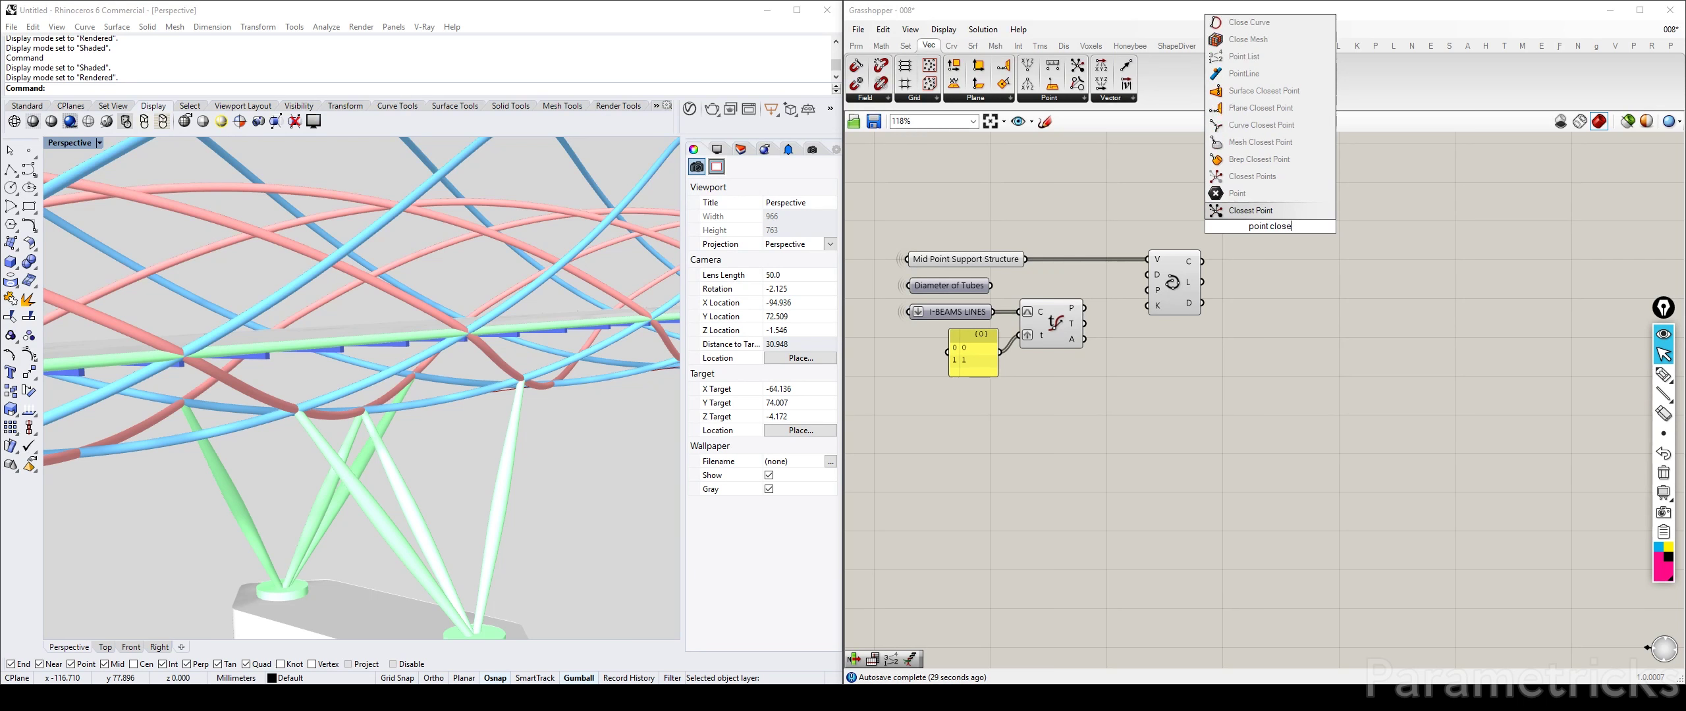
left_click(1279, 125)
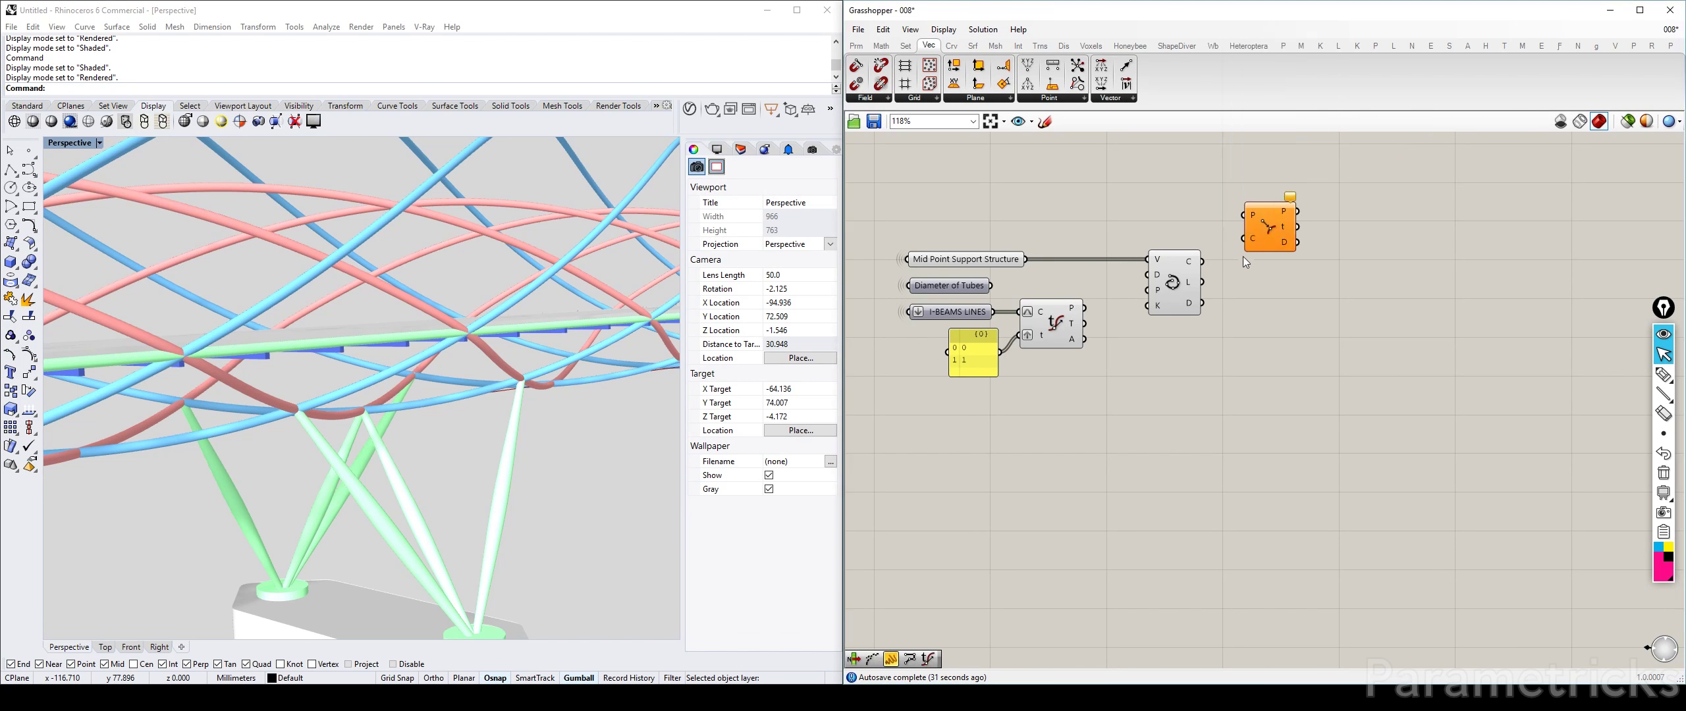
left_click_drag(1027, 257, 1156, 220)
Step: Mark the outward directions on both sides of the bridge deck with drawn arrows and clear the annotations
right_click_drag(398, 382, 359, 438)
scroll(354, 376, "down", 9)
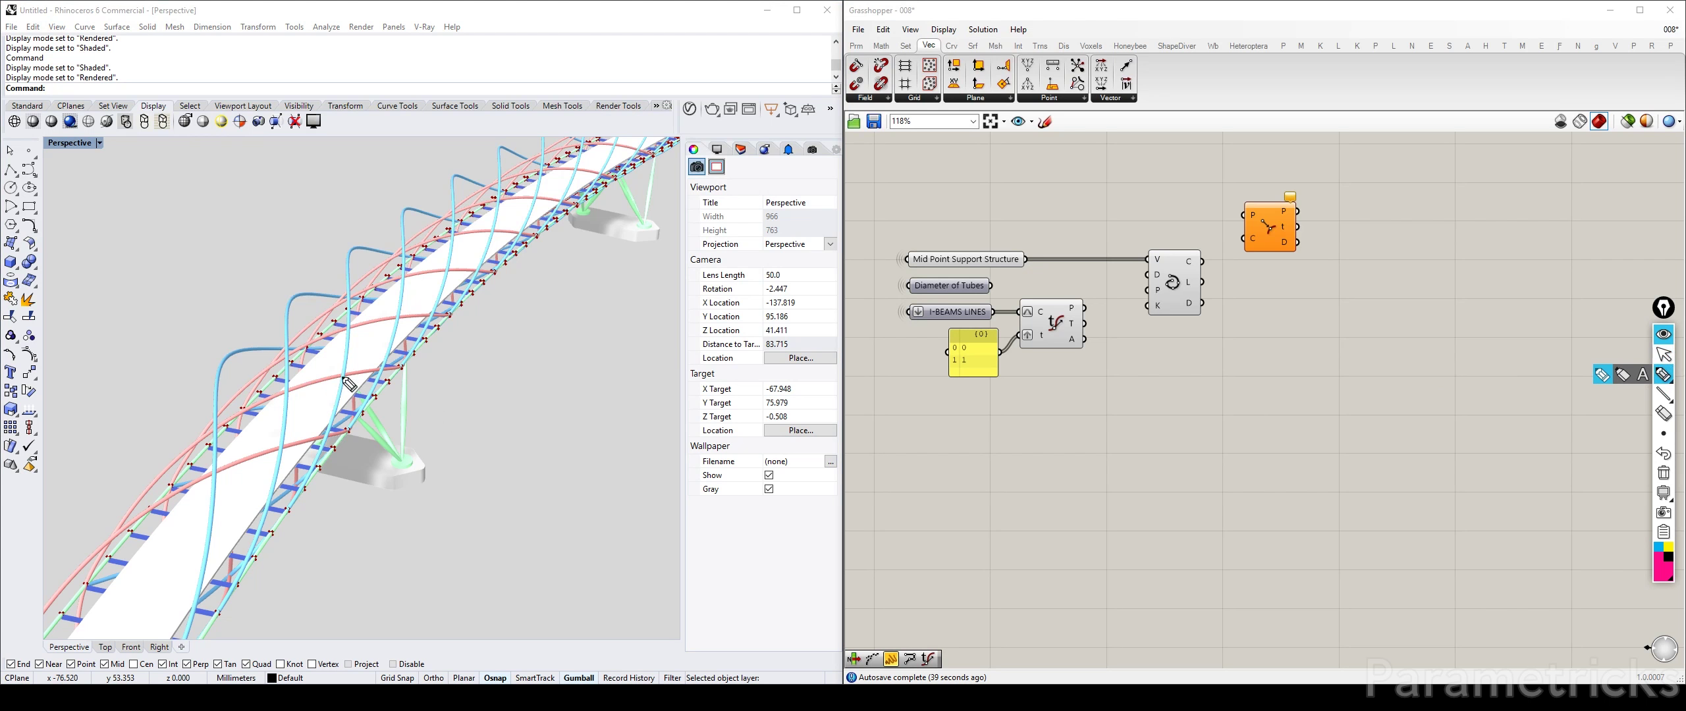
left_click_drag(342, 372, 422, 395)
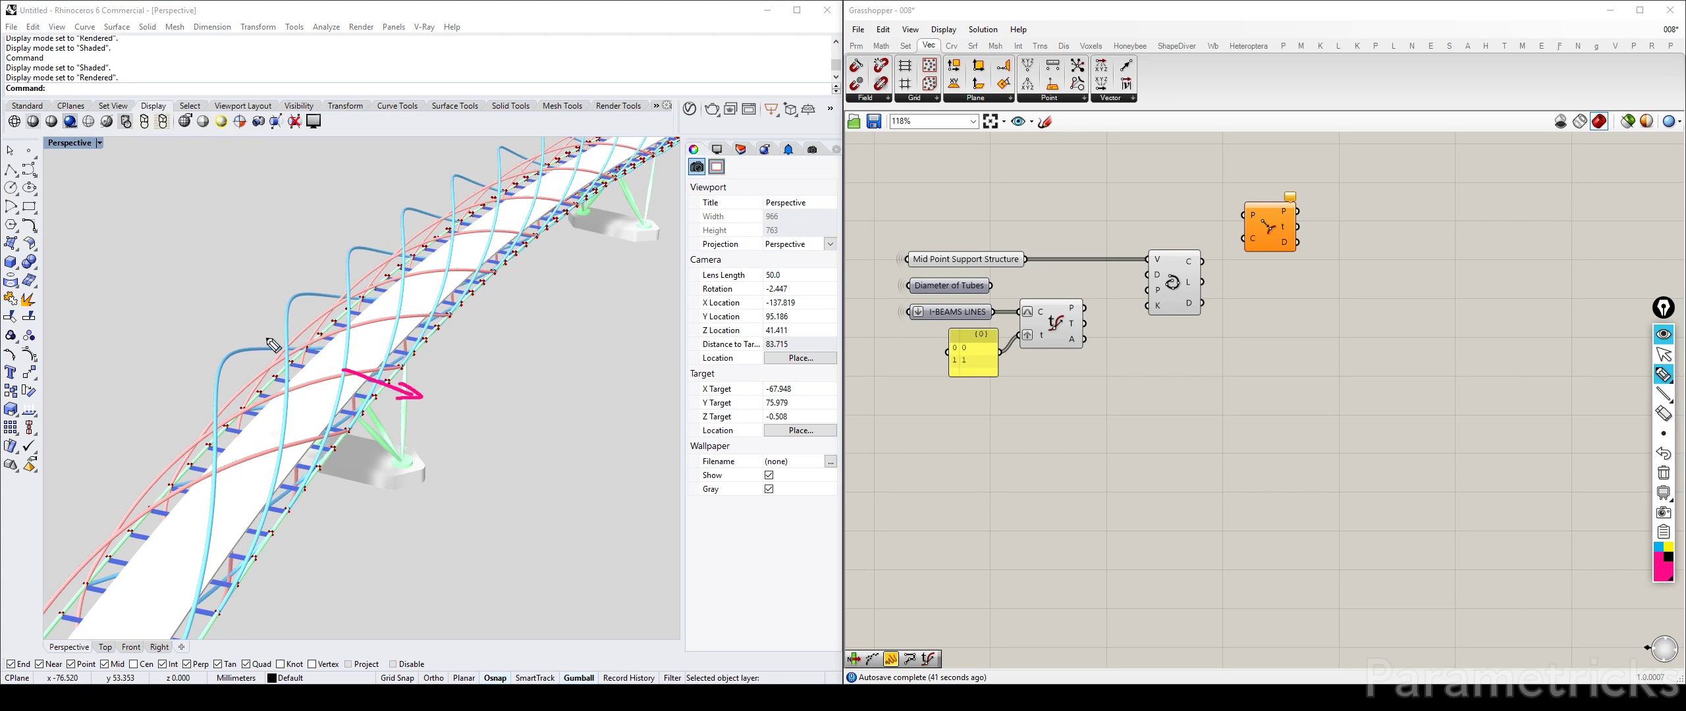
left_click_drag(304, 351, 230, 320)
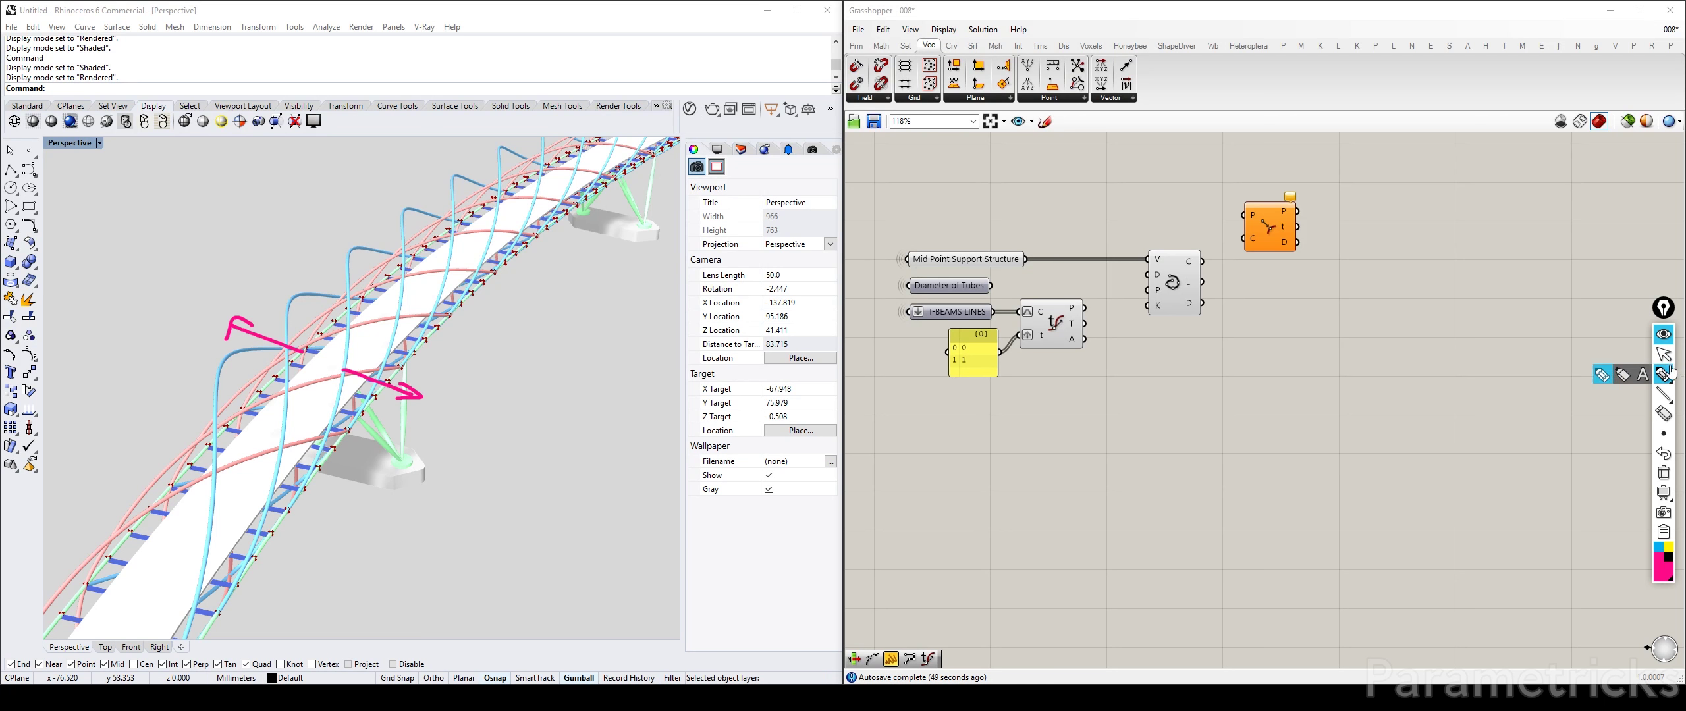
left_click(1664, 475)
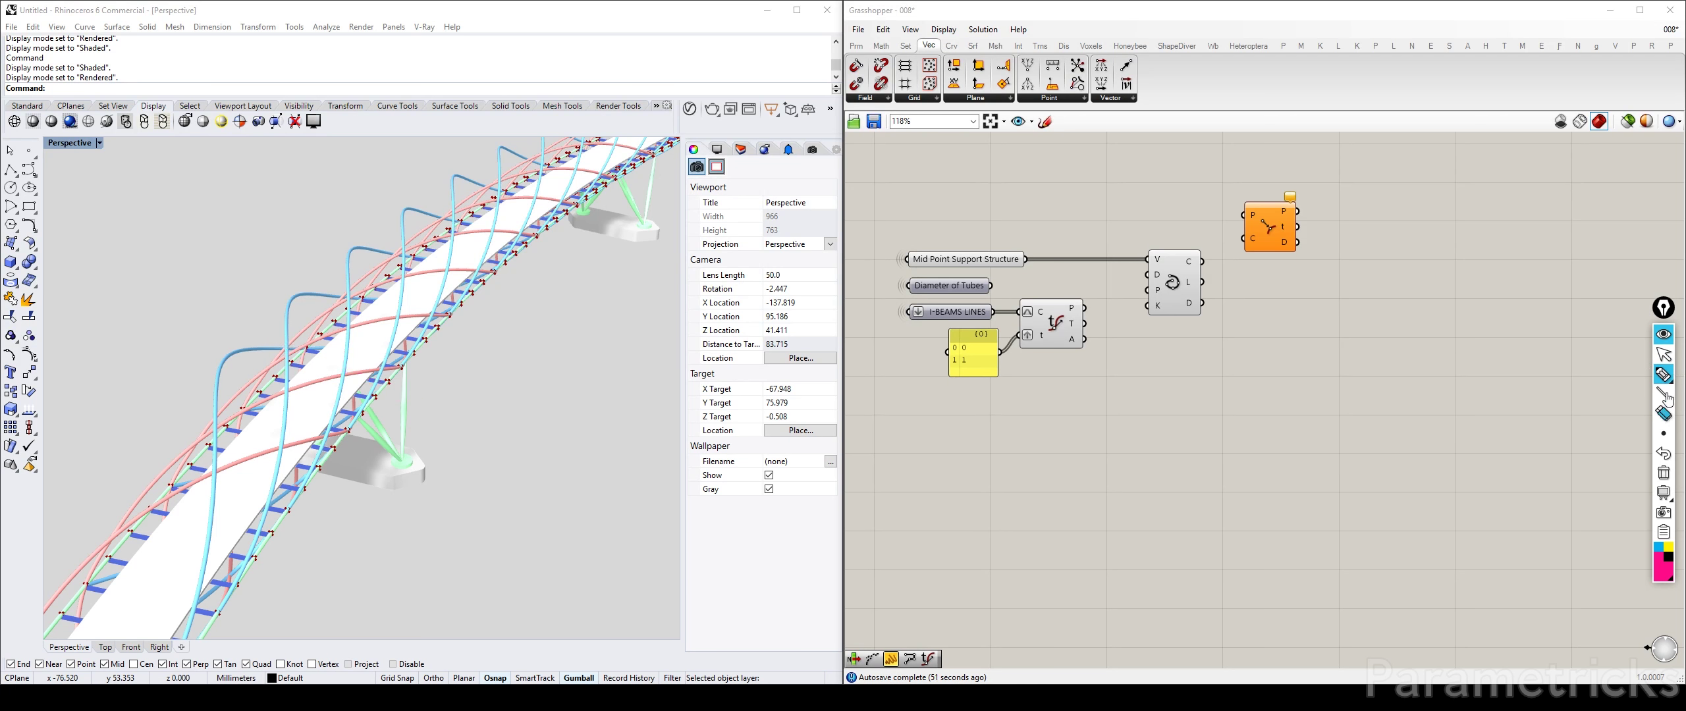
left_click(1665, 354)
Step: Select the Interpolate component and examine its curve from below and from the side of the bridge
scroll(1389, 327, "up", 3)
right_click_drag(1388, 326, 1485, 355)
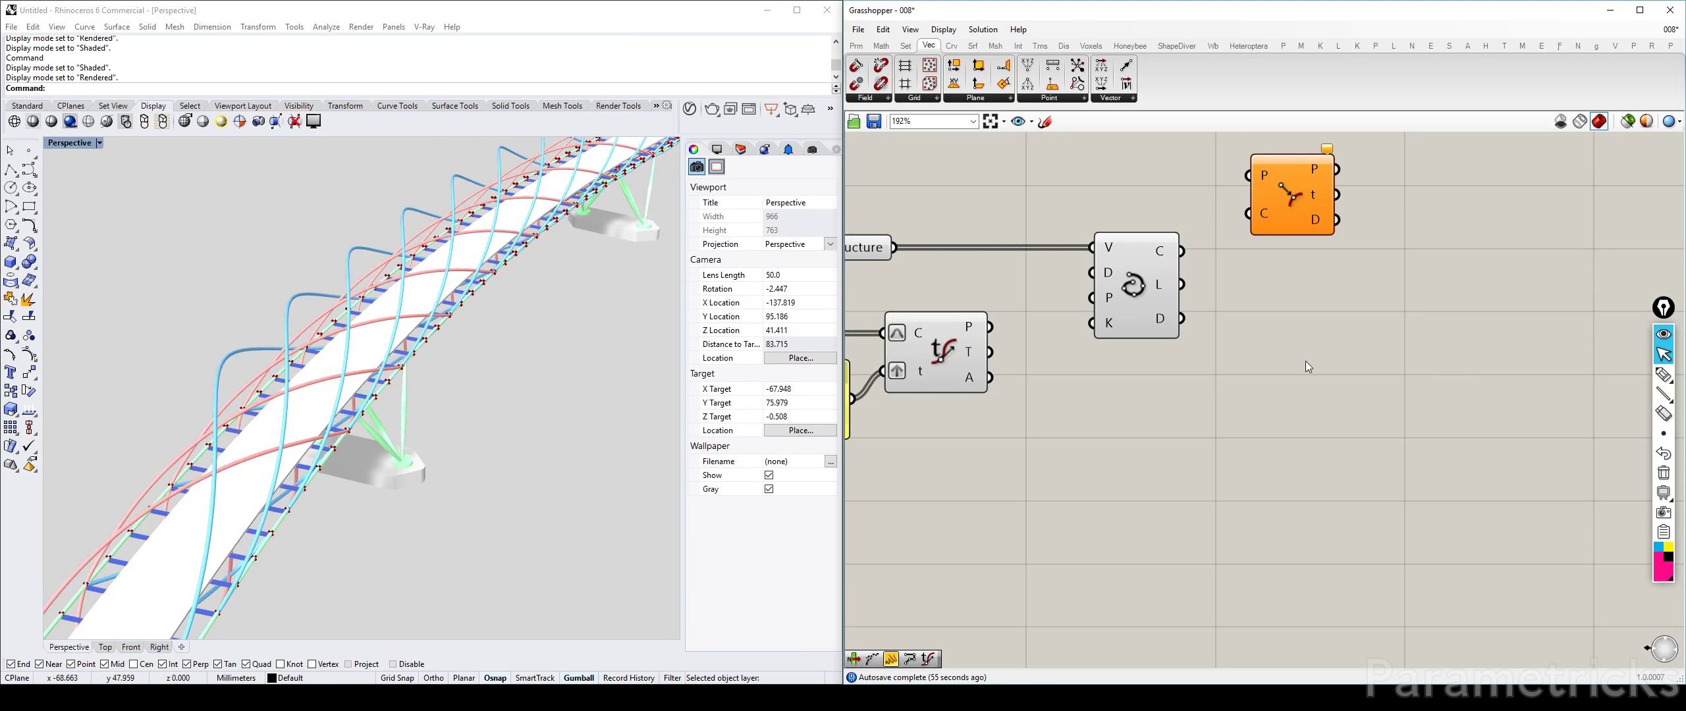
scroll(1200, 298, "down", 2)
left_click(1190, 305)
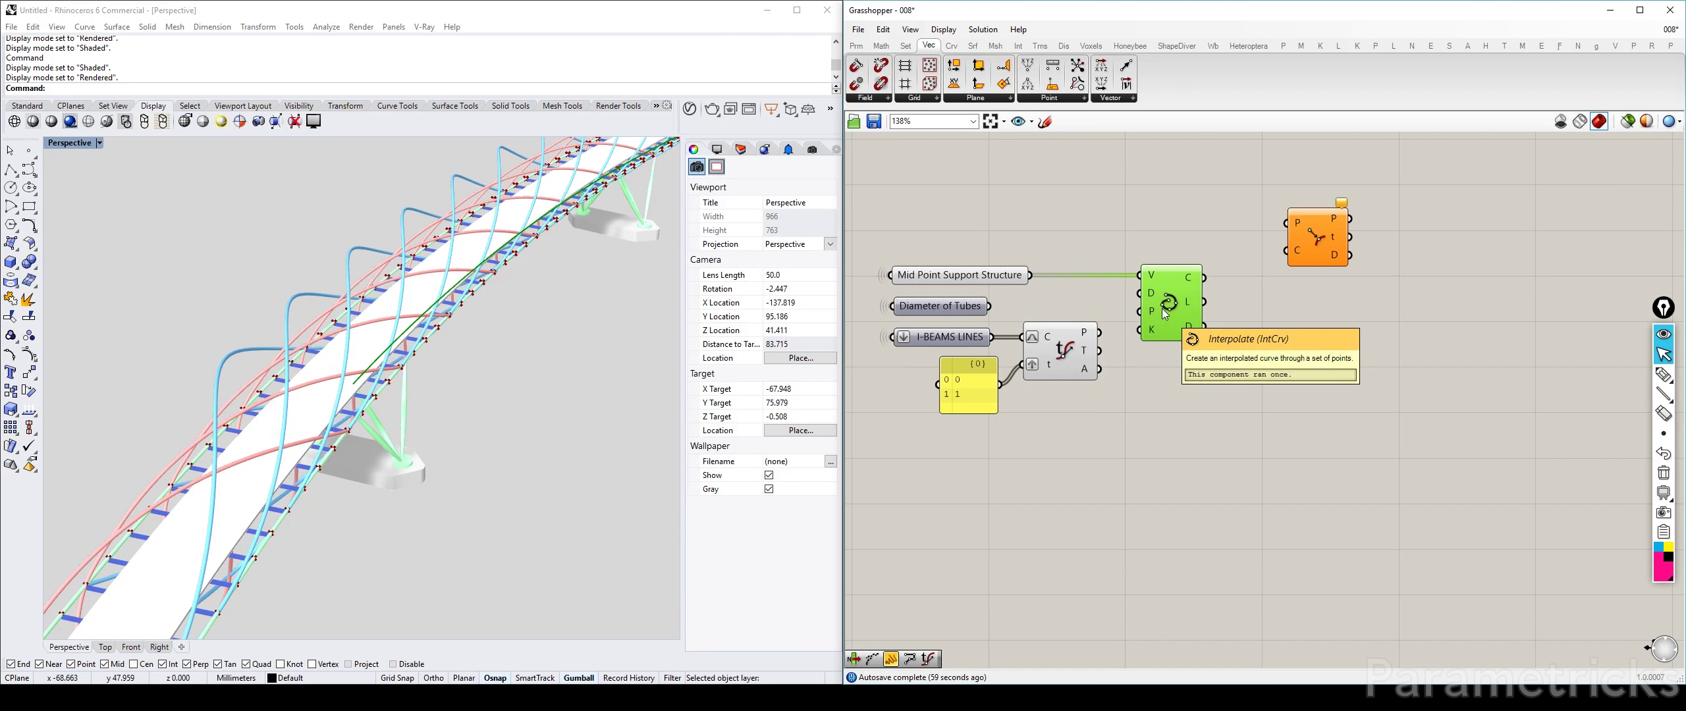
right_click_drag(1220, 237, 1167, 244)
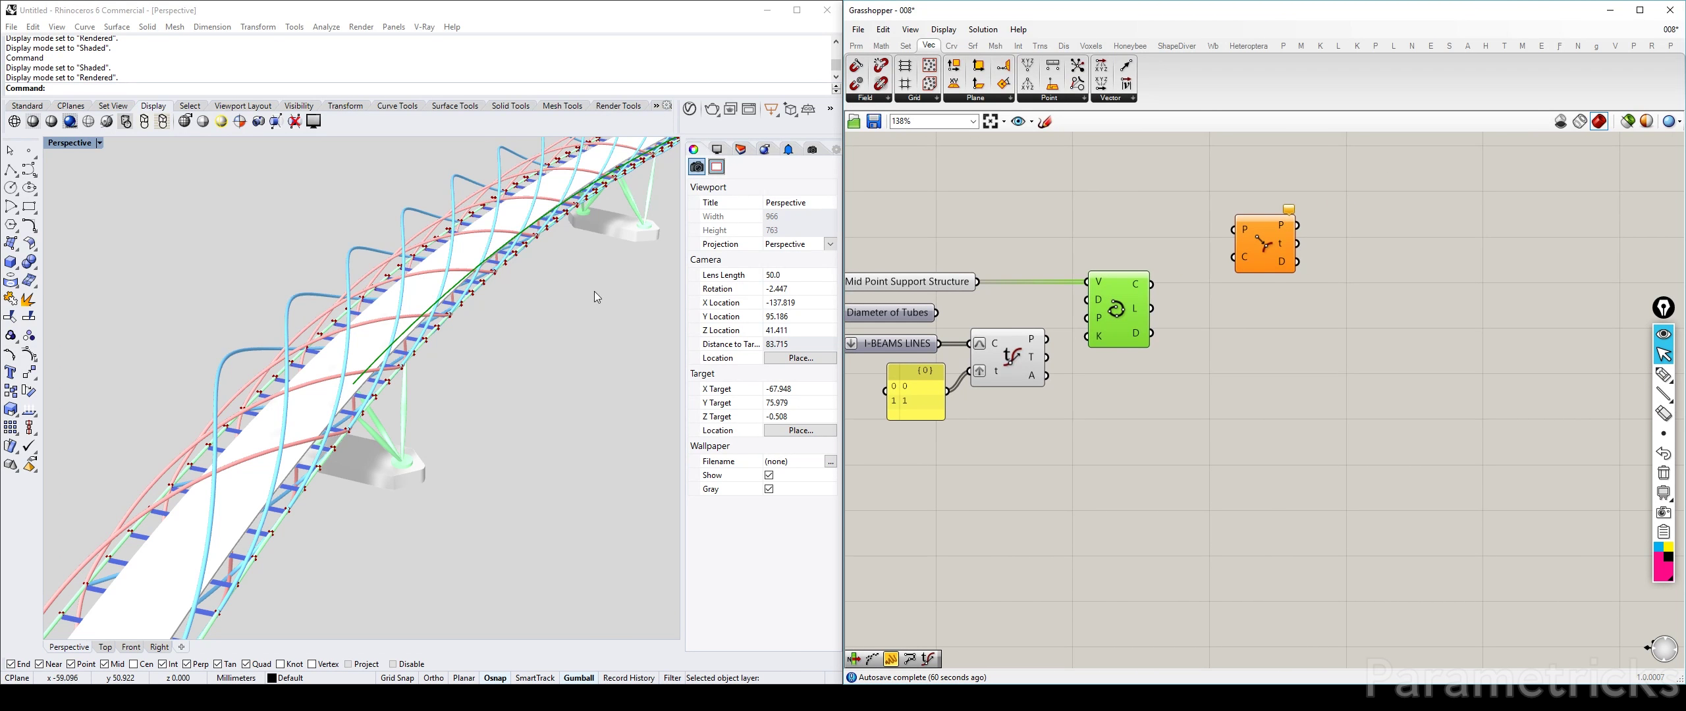
right_click_drag(594, 291, 596, 289)
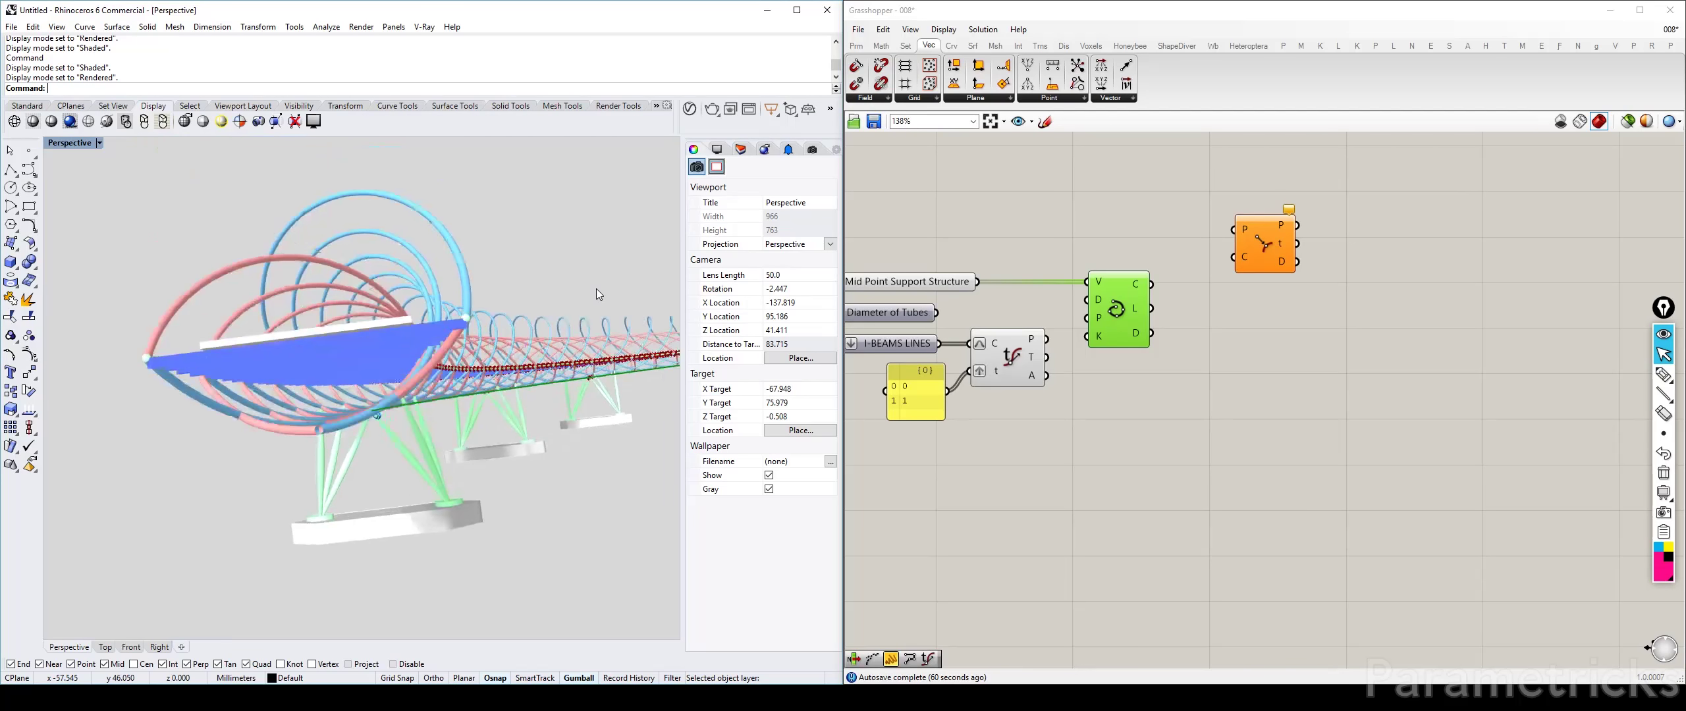
key("Down")
key("Down")
key("Down")
key("Down")
key("Down")
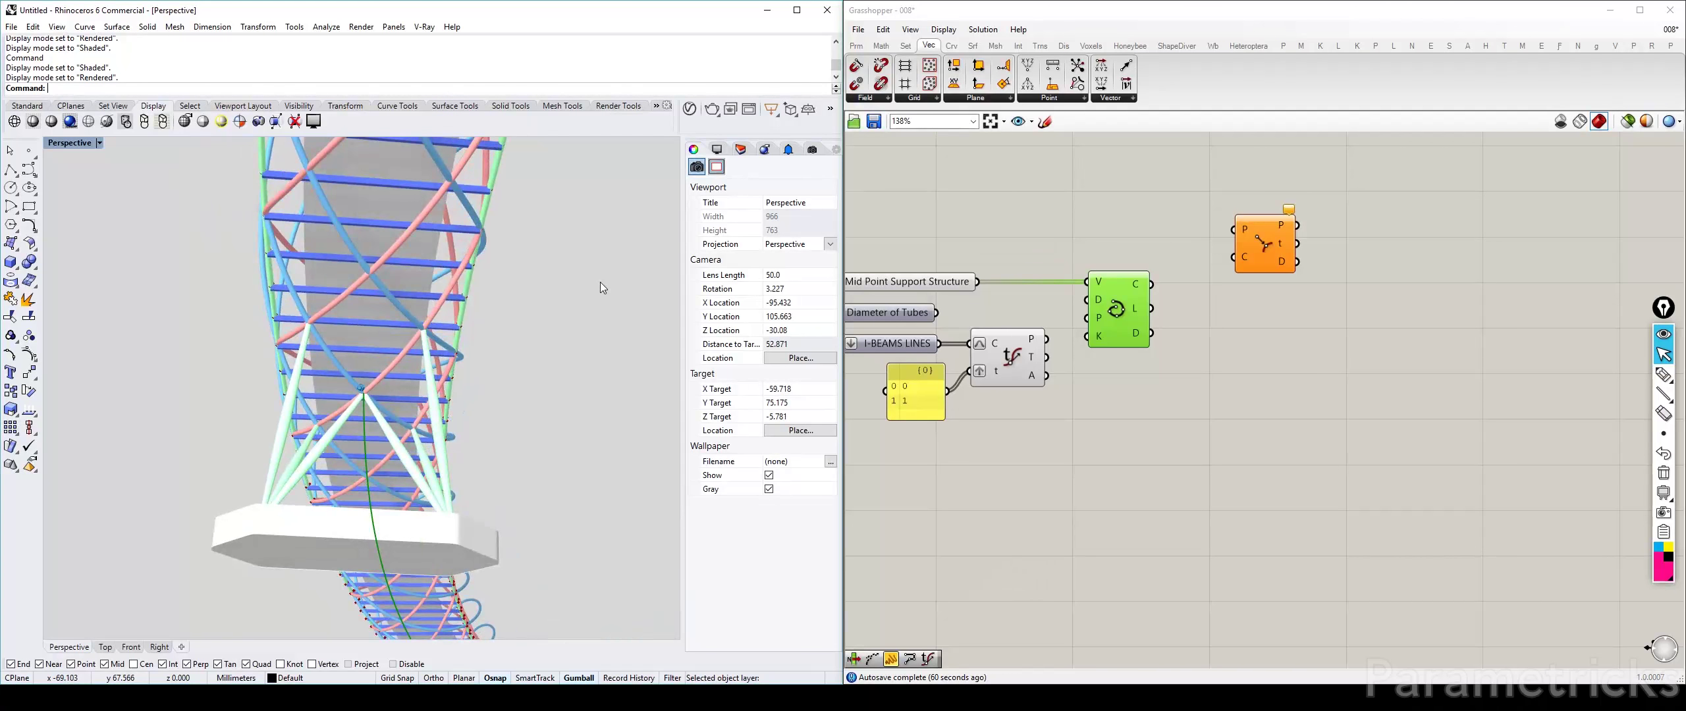
key("Up")
key("Up")
key("Up")
key("Up")
key("Up")
key("Up")
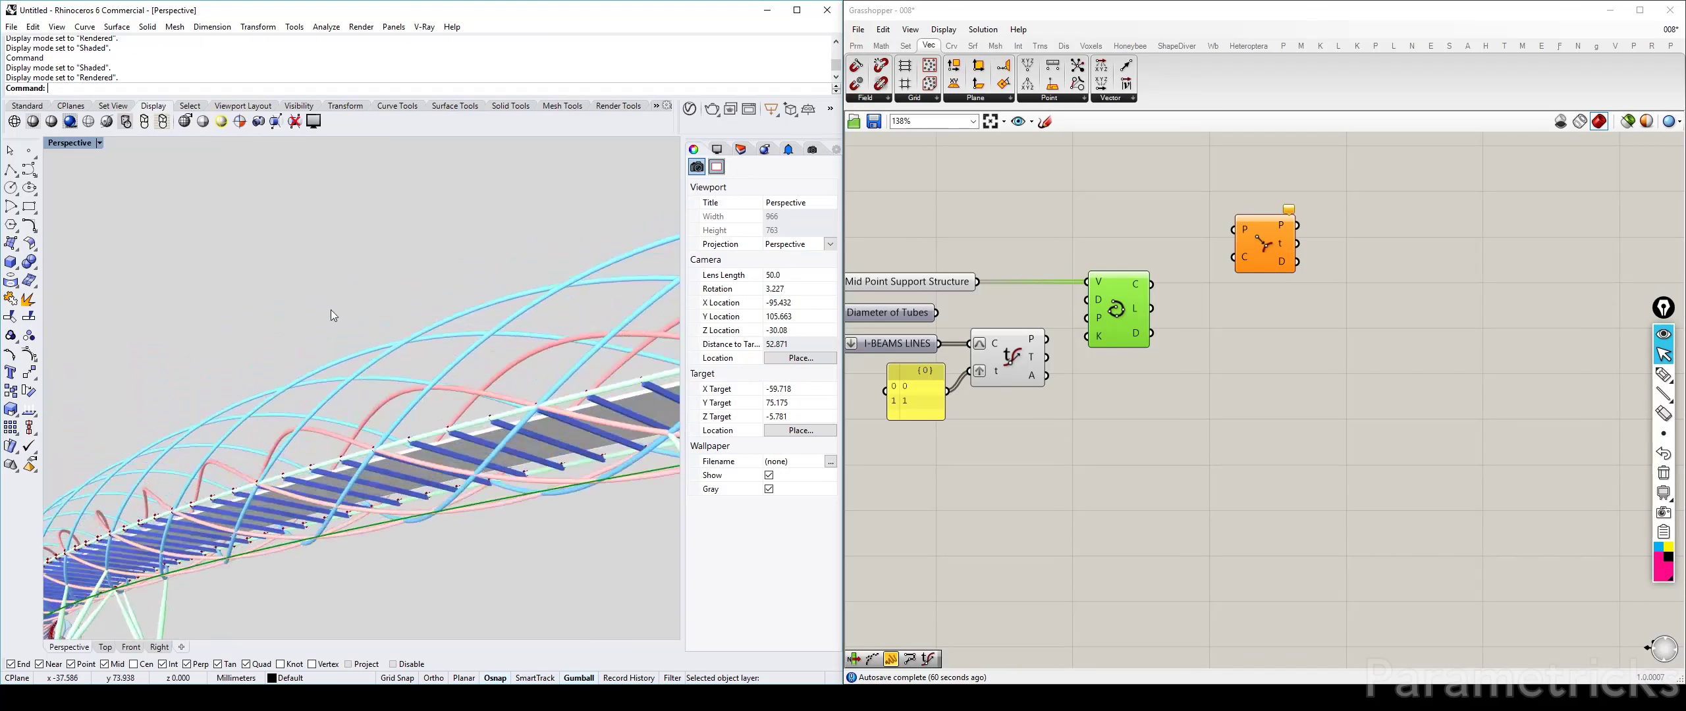
right_click_drag(331, 310, 416, 284)
Step: Switch to the Top view and examine how the interpolated curve runs between the two rows of I-beam end points
key("ctrl+F1")
scroll(416, 284, "down", 8)
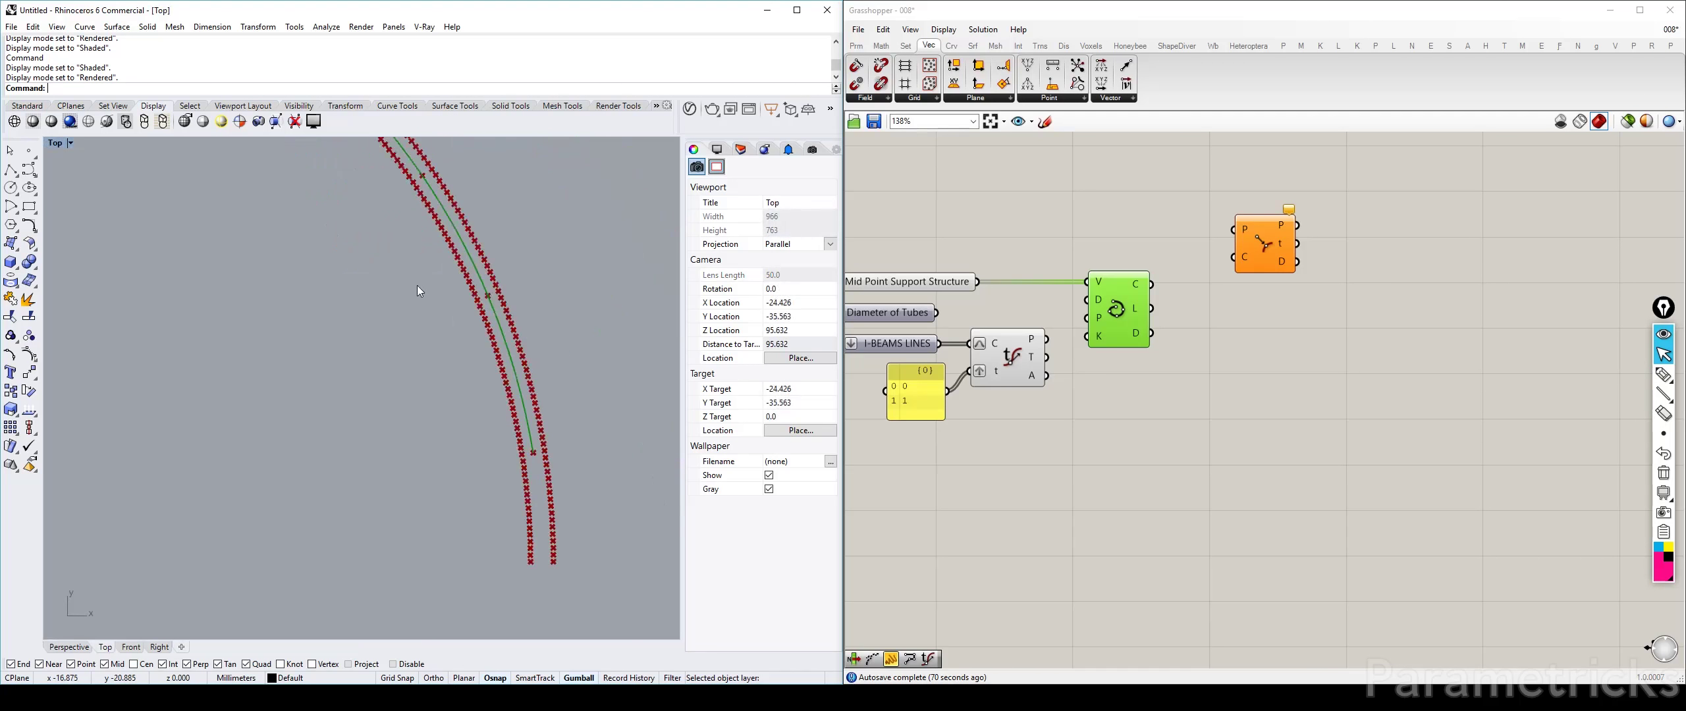
scroll(419, 290, "down", 3)
scroll(455, 332, "up", 6)
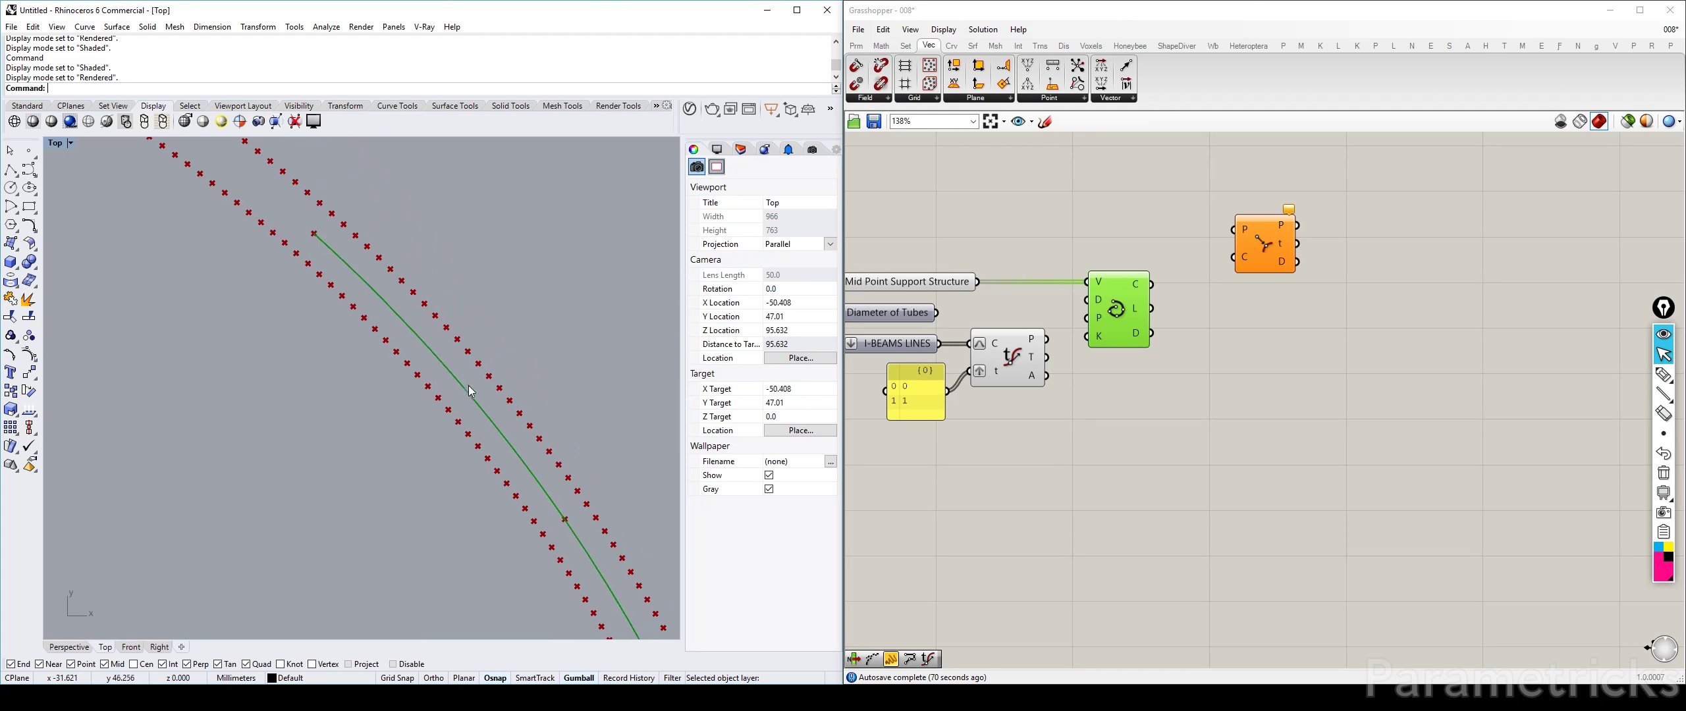
scroll(395, 309, "down", 2)
scroll(332, 233, "up", 2)
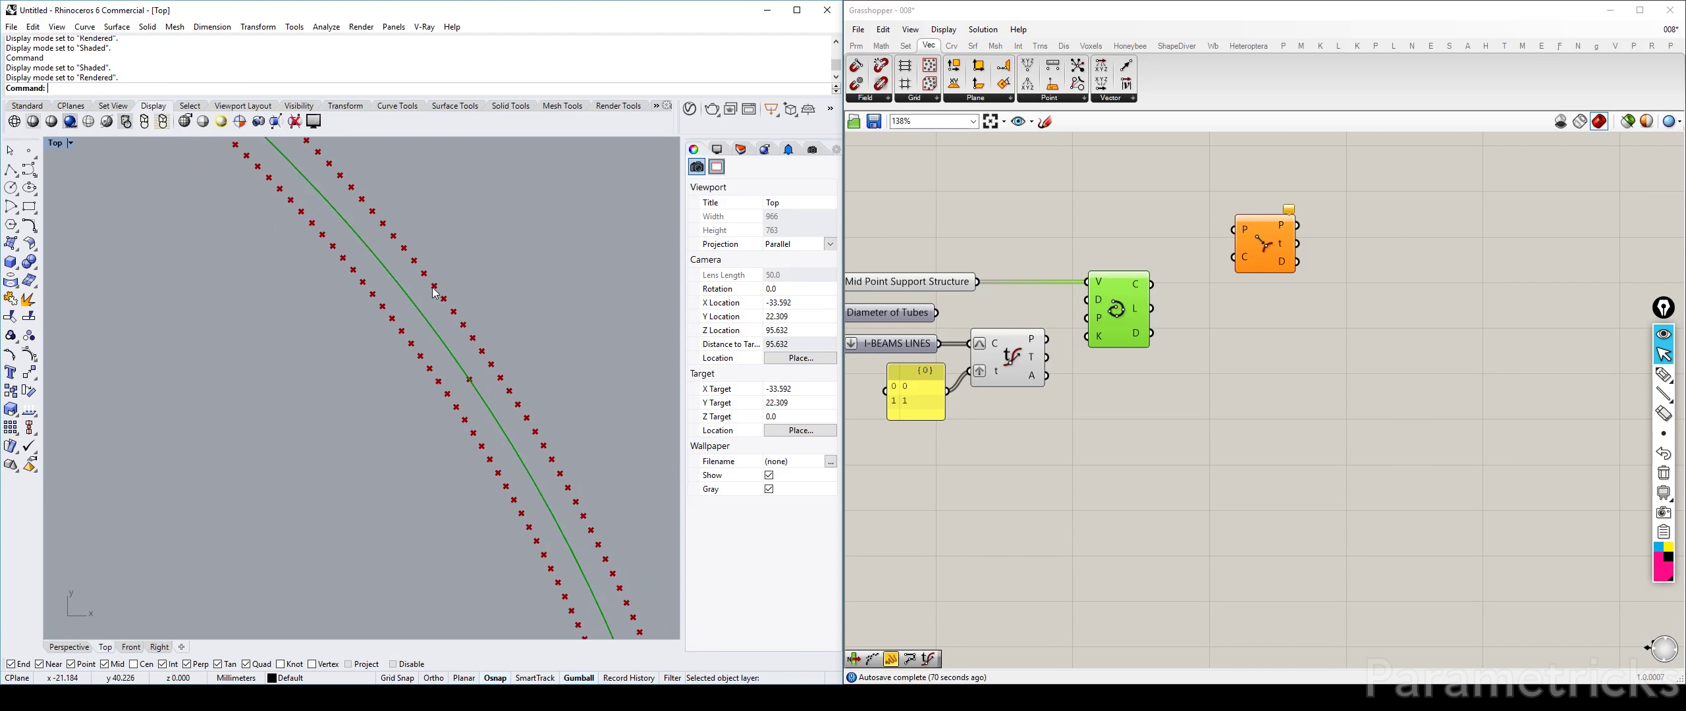
right_click_drag(443, 316, 530, 398)
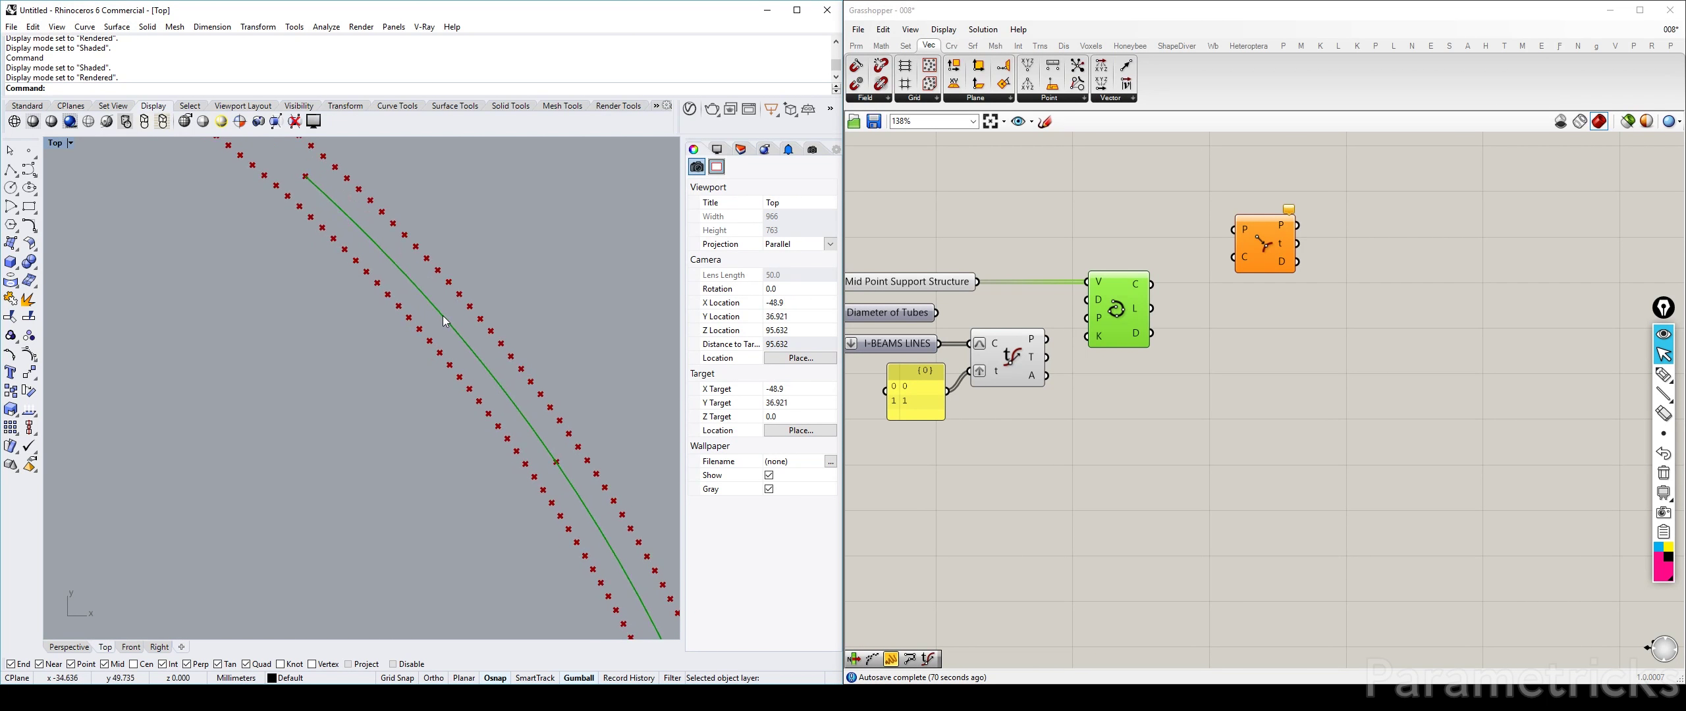
right_click(938, 300)
right_click_drag(383, 259, 420, 273)
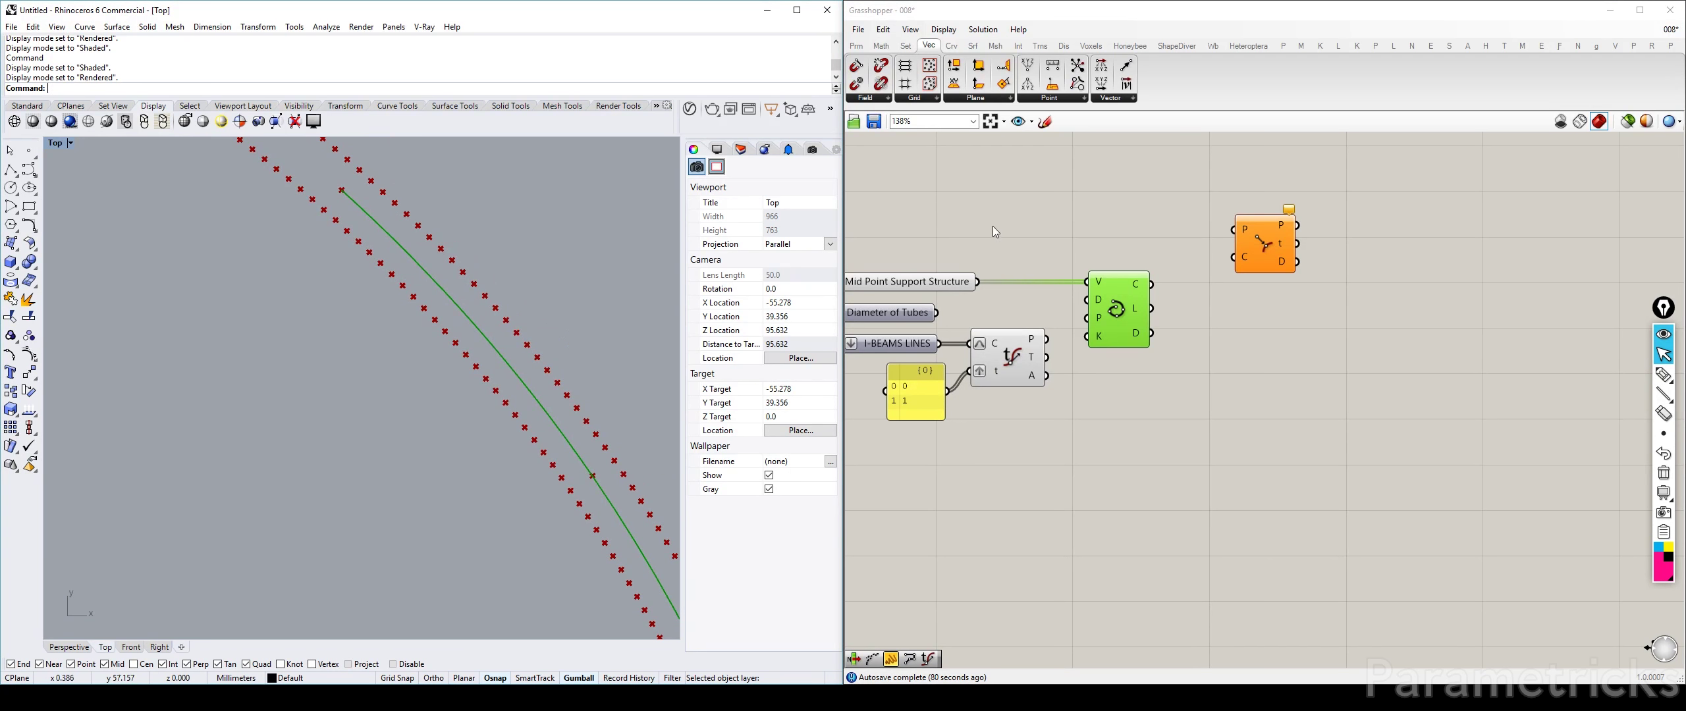
Step: Select the I-BEAMS LINES parameter in the I-Beams group, examine its lines against the midpoint curve, and return to the new components
scroll(994, 226, "down", 6)
right_click_drag(890, 277, 1158, 230)
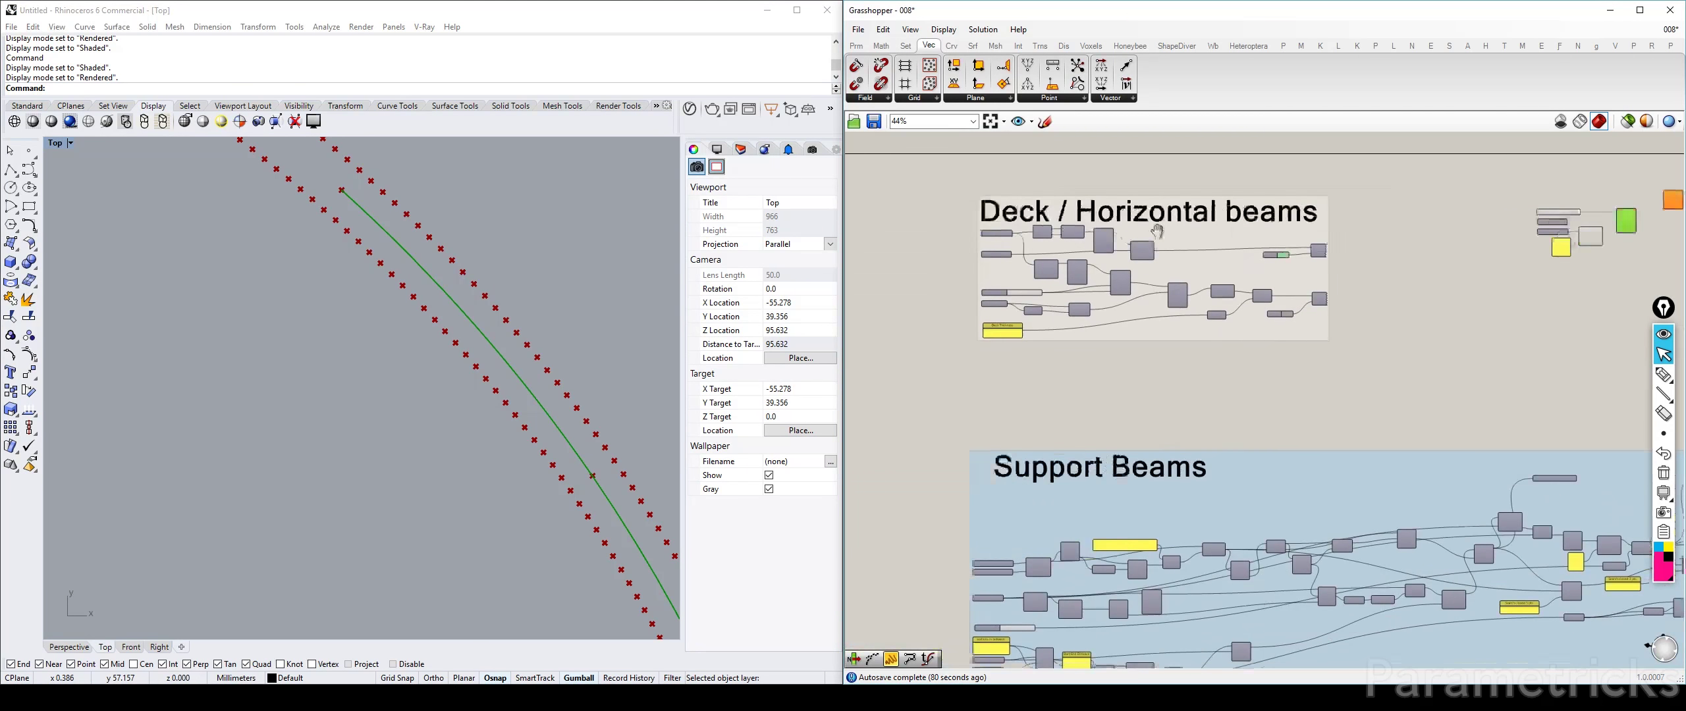
scroll(1032, 282, "down", 4)
right_click_drag(950, 247, 1088, 227)
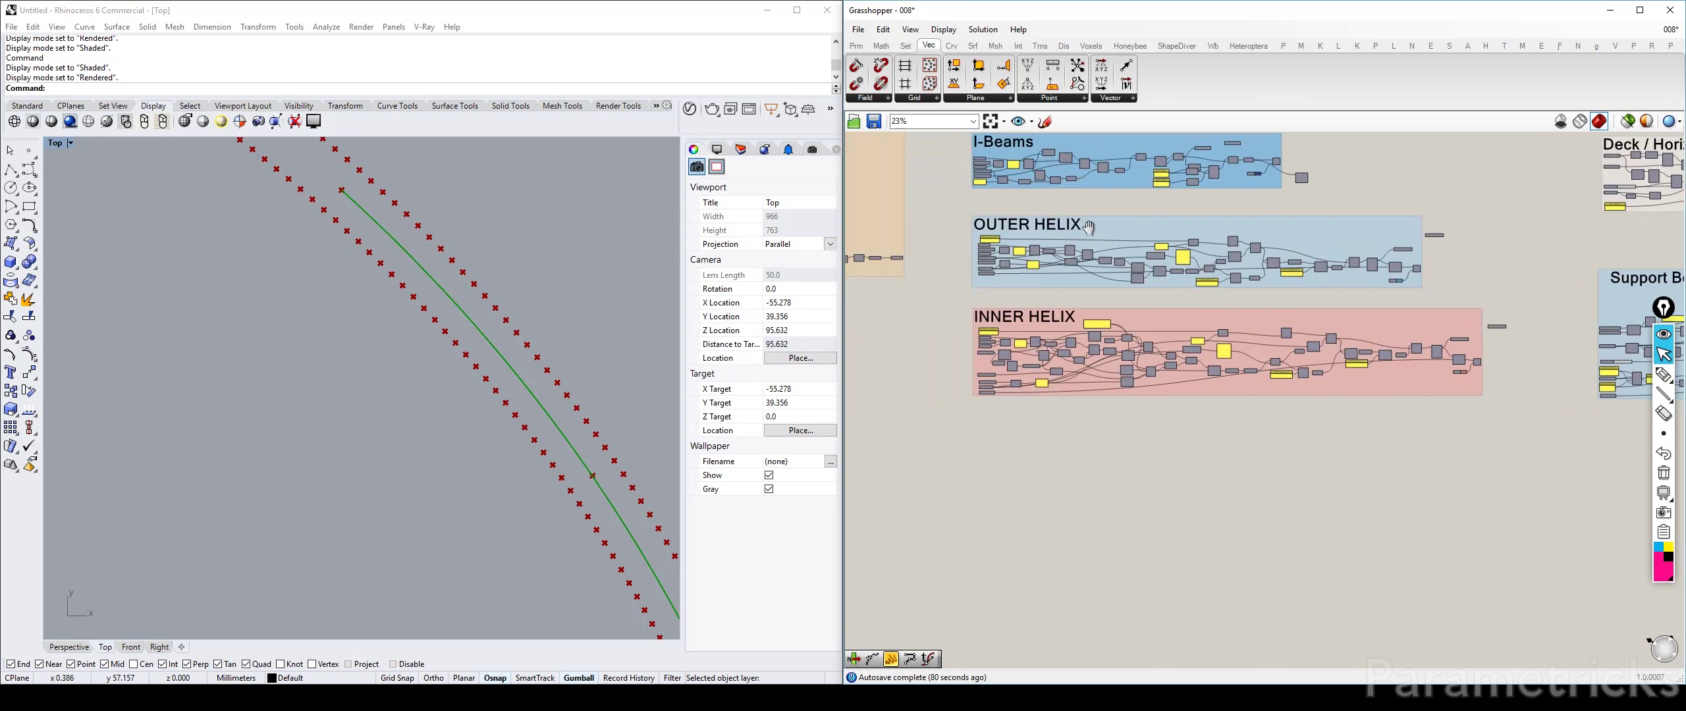
scroll(1186, 211, "up", 7)
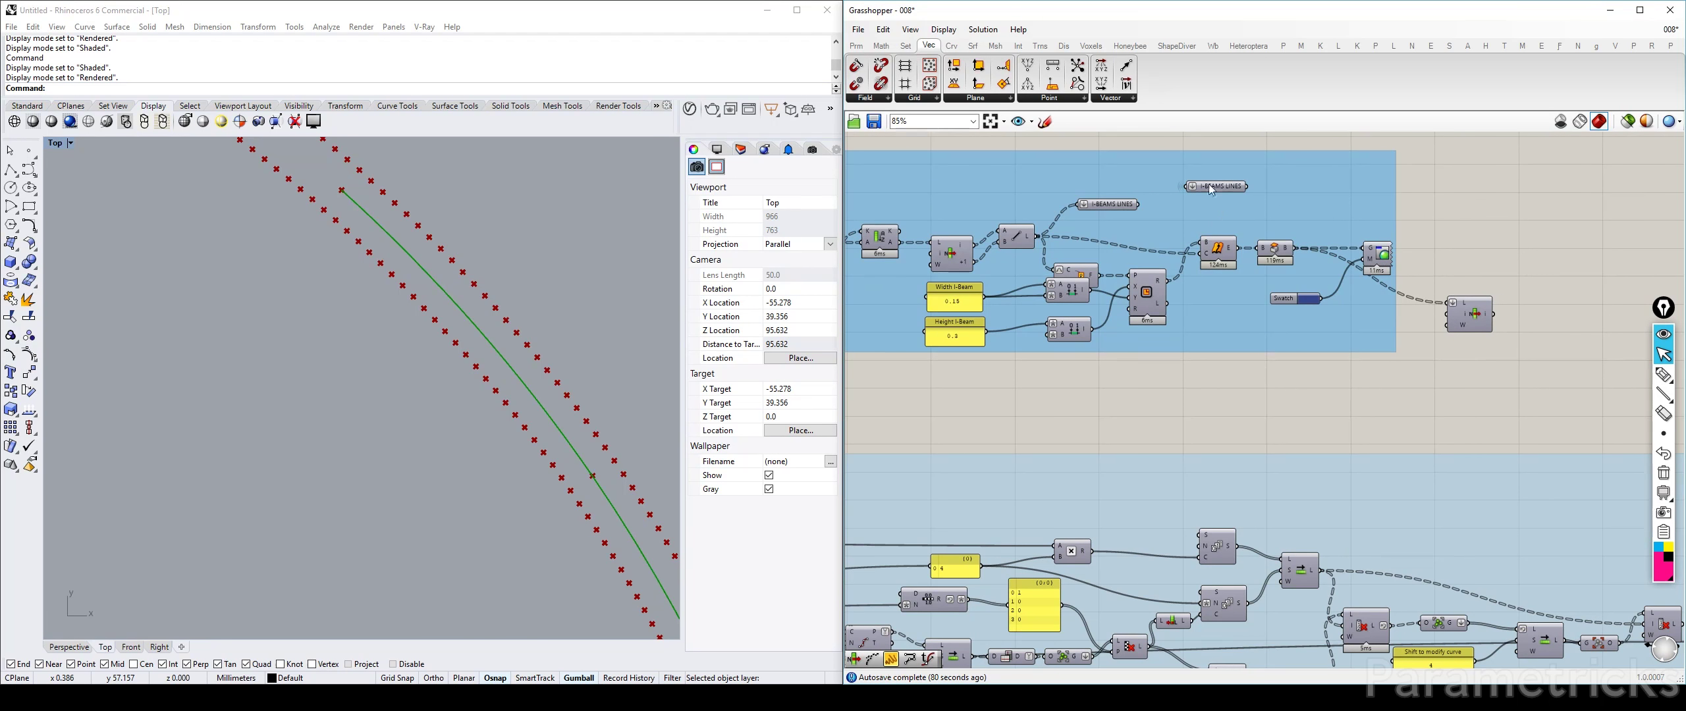
scroll(456, 296, "up", 6)
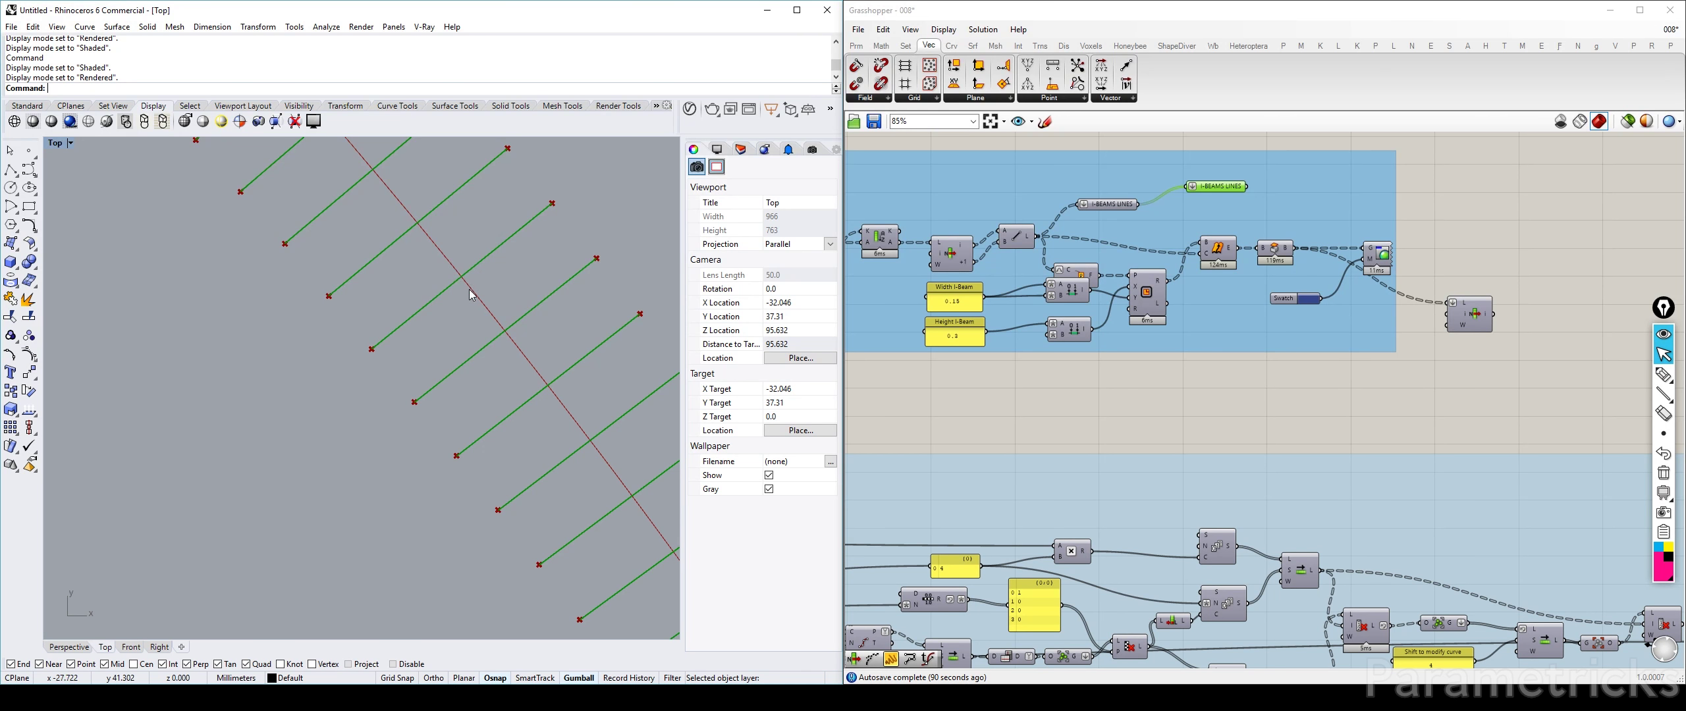
scroll(470, 294, "down", 5)
scroll(493, 319, "up", 3)
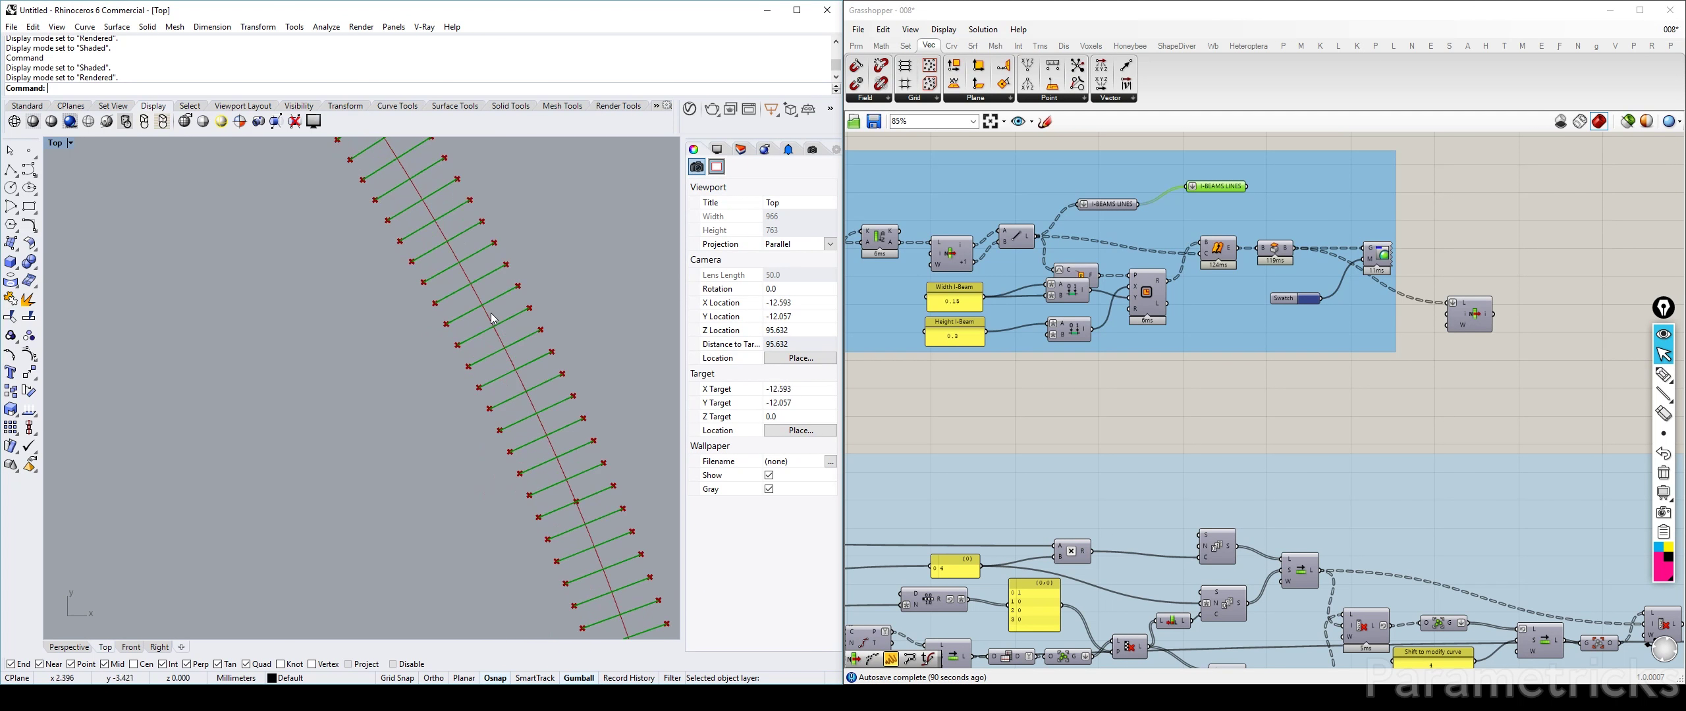
scroll(493, 319, "down", 3)
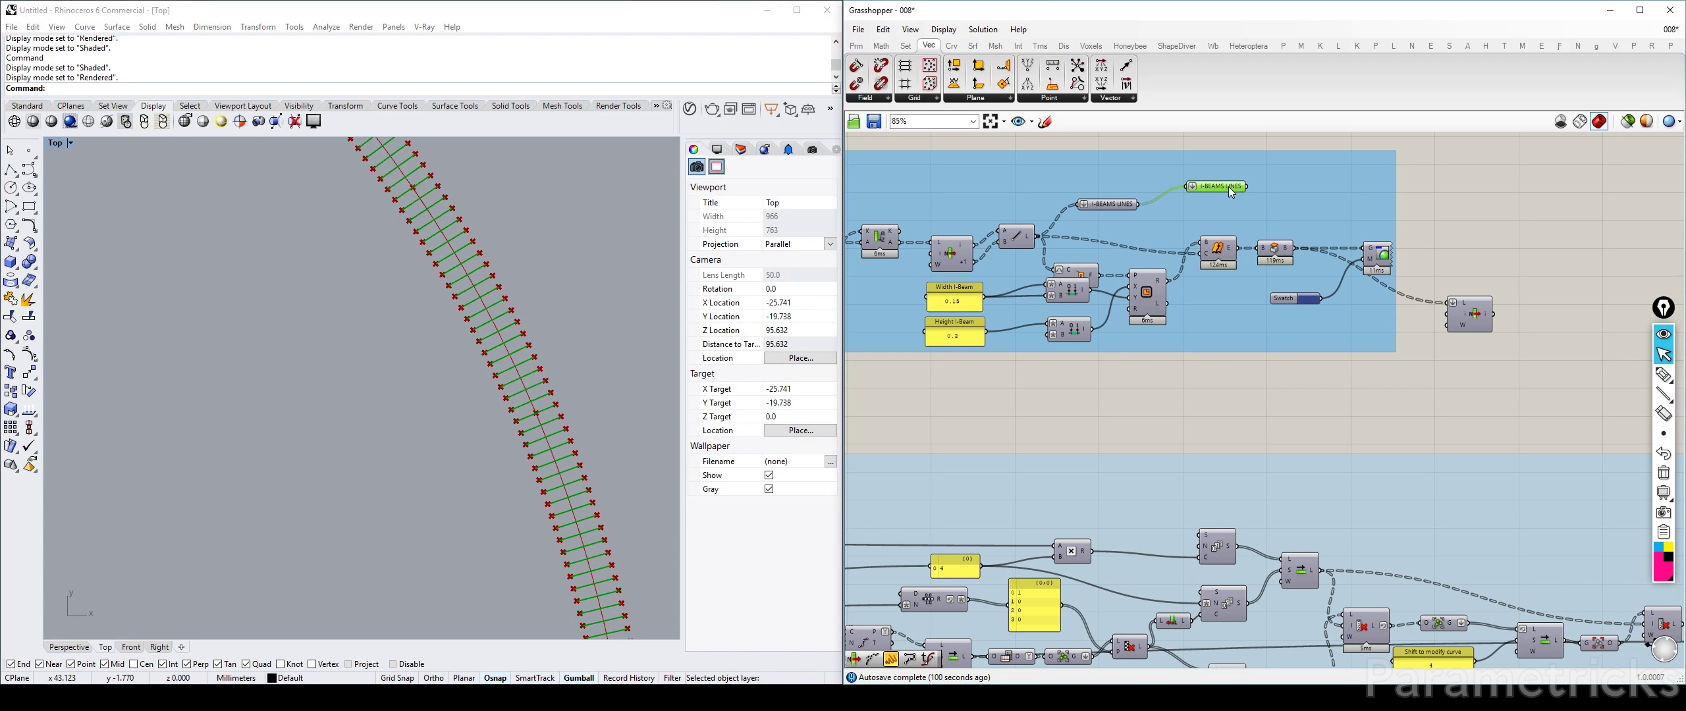
scroll(1362, 236, "down", 6)
right_click_drag(1268, 252, 1000, 257)
right_click_drag(1545, 256, 1068, 269)
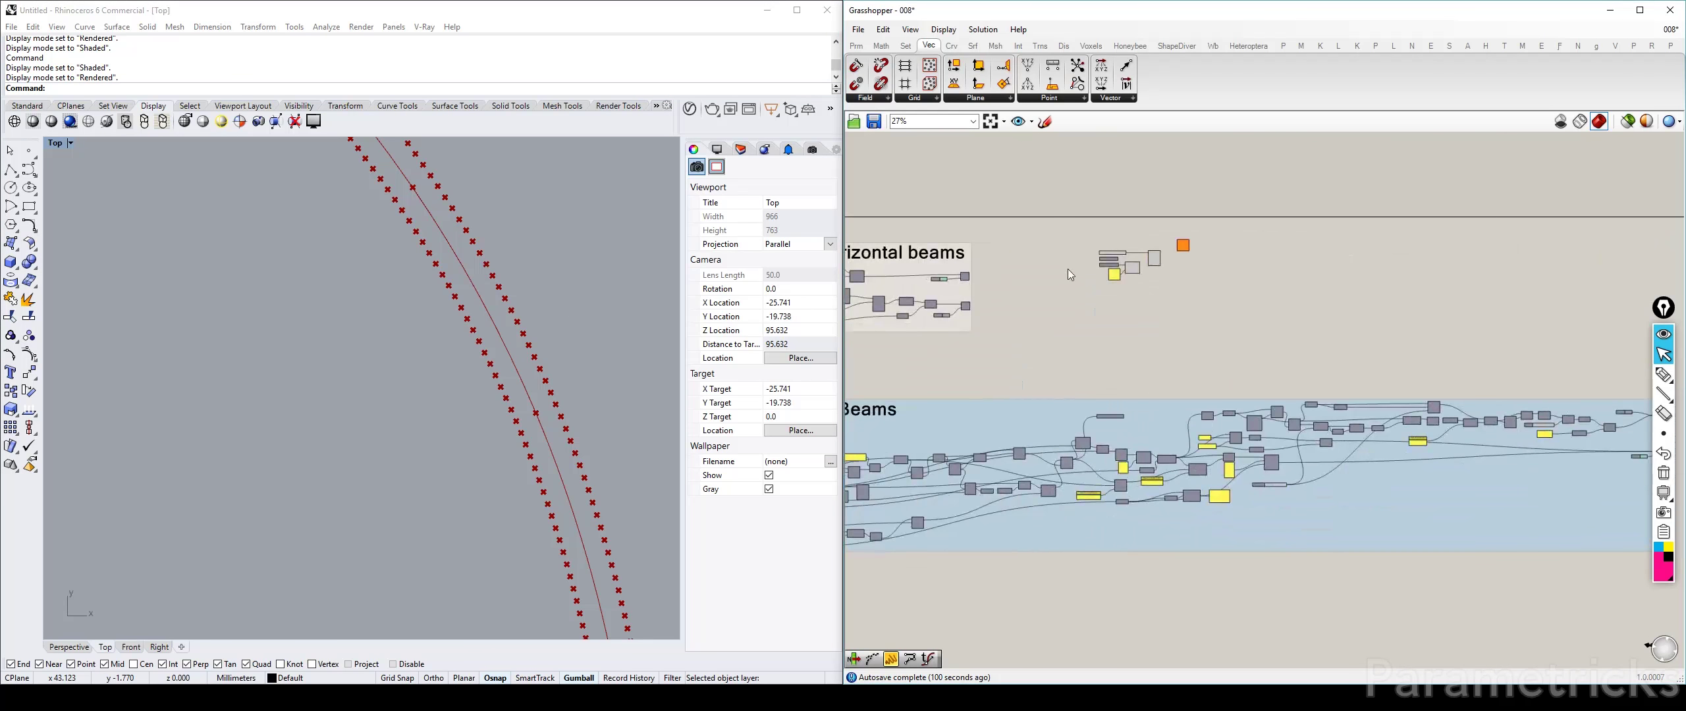
scroll(1101, 240, "up", 5)
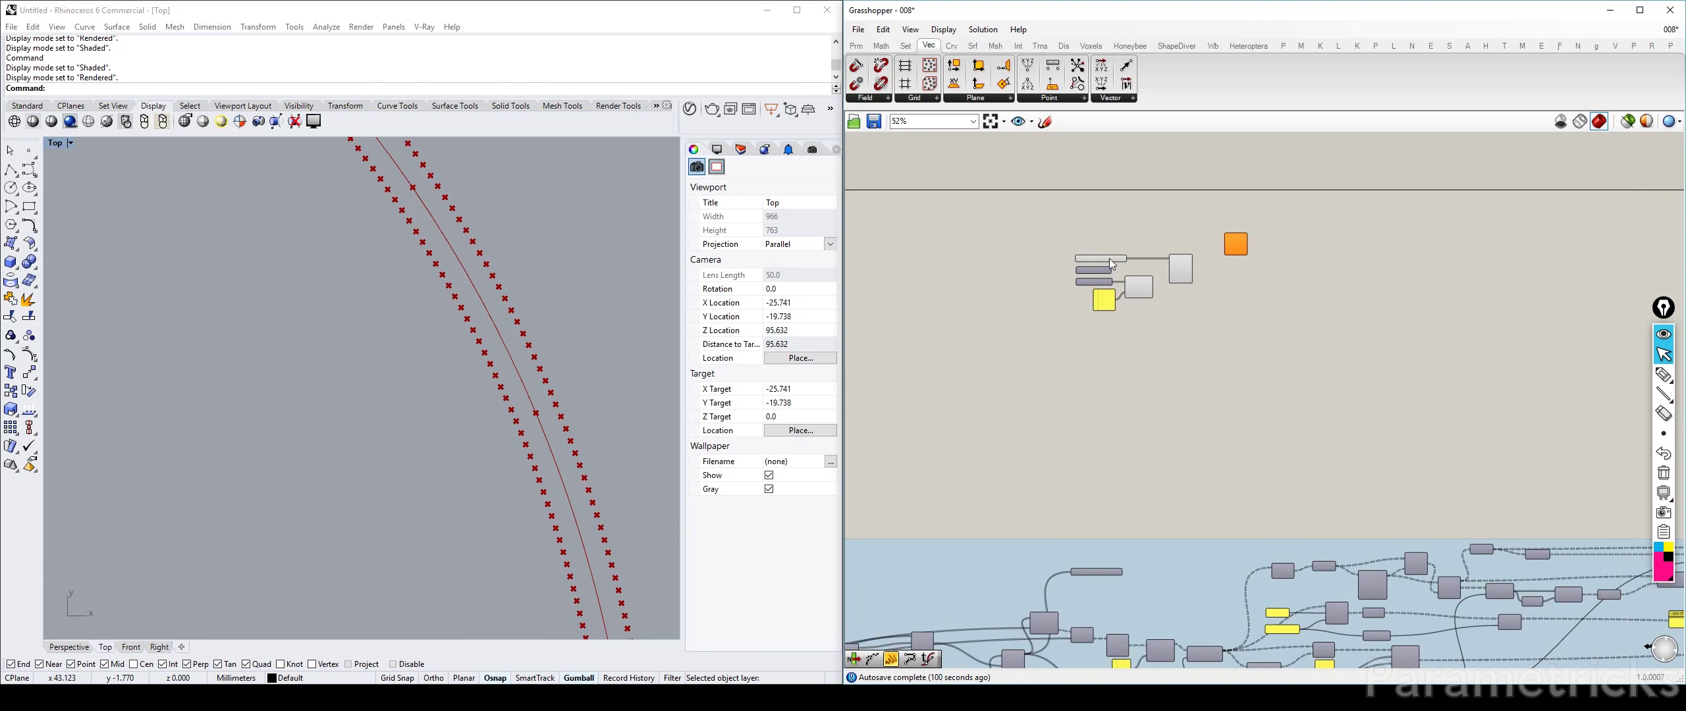
mouse_move(1112, 262)
Step: Sketch a viewing platform outline and its direction lines beside the deck edge in the Top view, and clear the annotations
left_click(1664, 375)
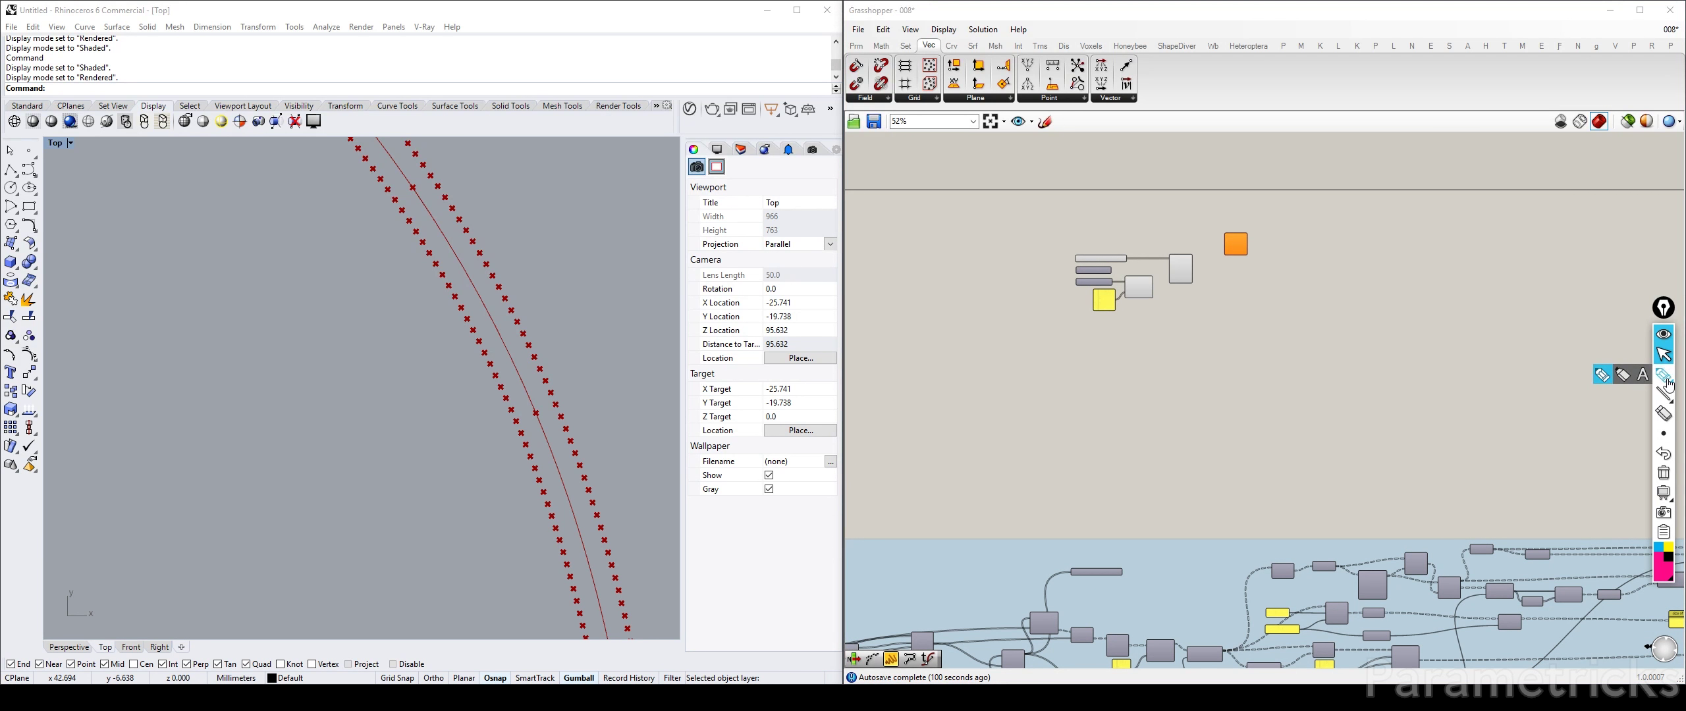
mouse_move(503, 409)
left_mouse_down()
mouse_move(467, 419)
mouse_move(486, 452)
left_mouse_up()
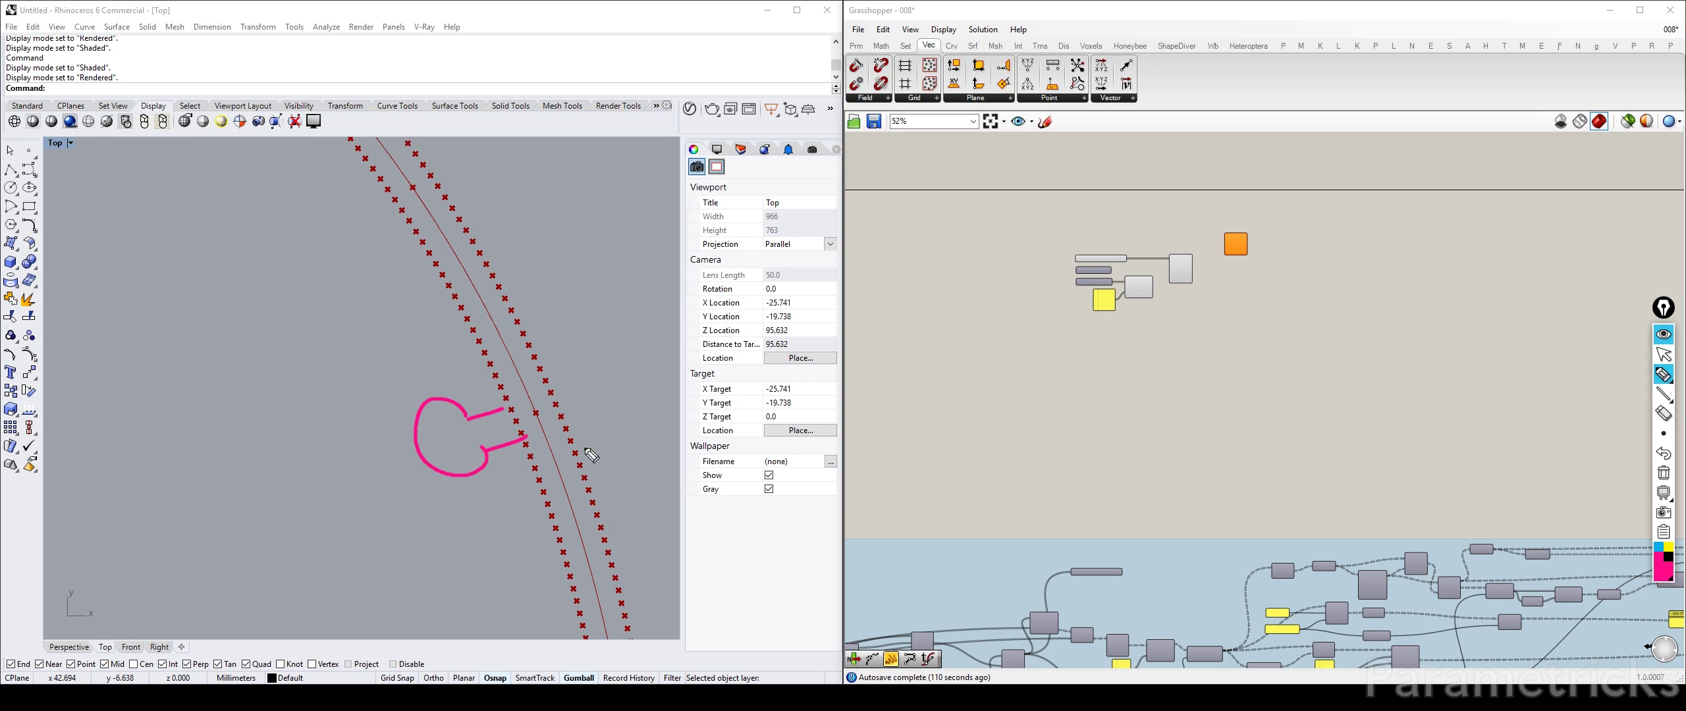
left_click(1661, 454)
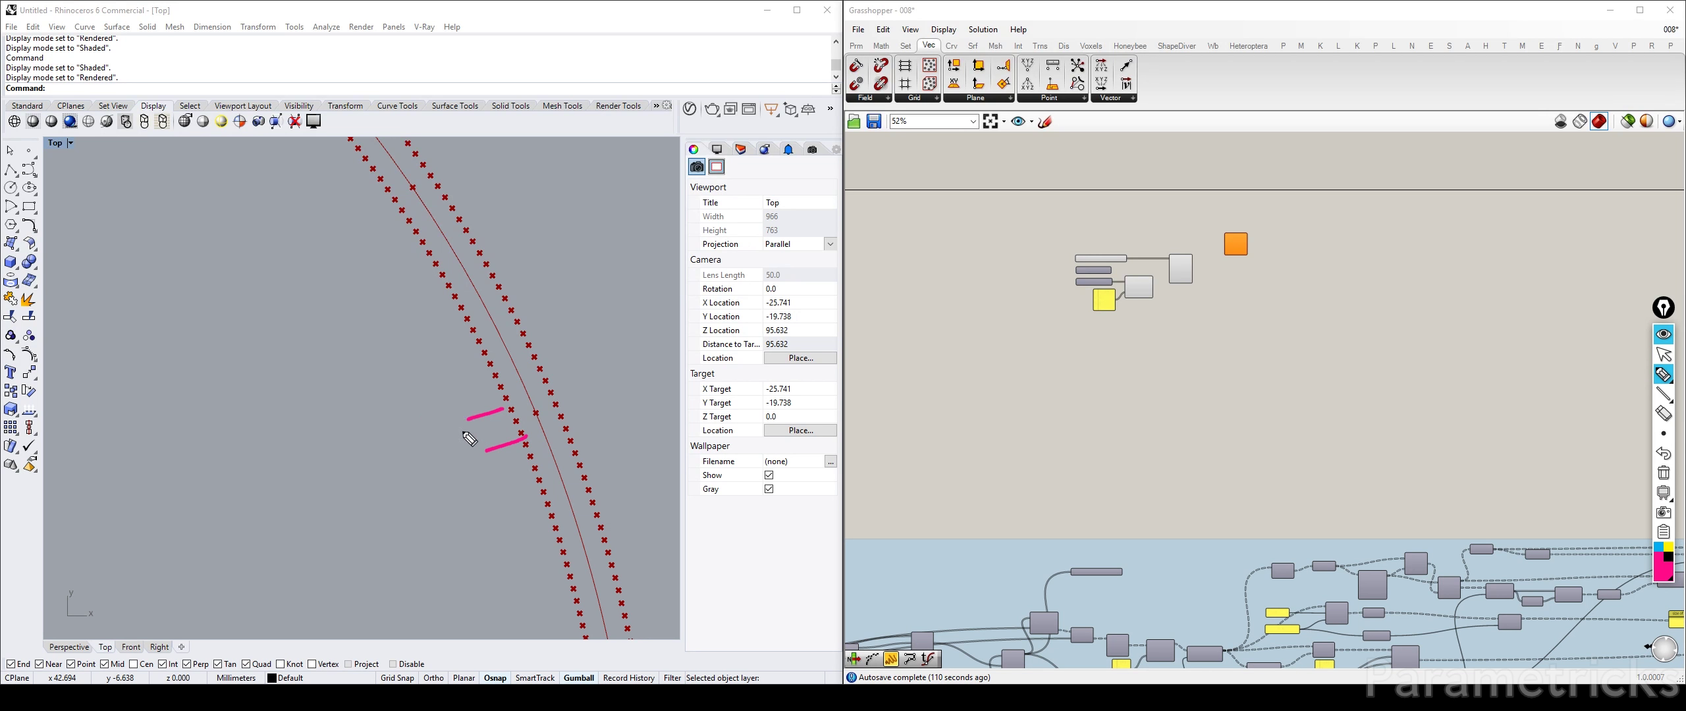
left_click(1662, 454)
left_click(1663, 455)
mouse_move(506, 398)
left_mouse_down()
mouse_move(447, 447)
mouse_move(489, 488)
left_mouse_up()
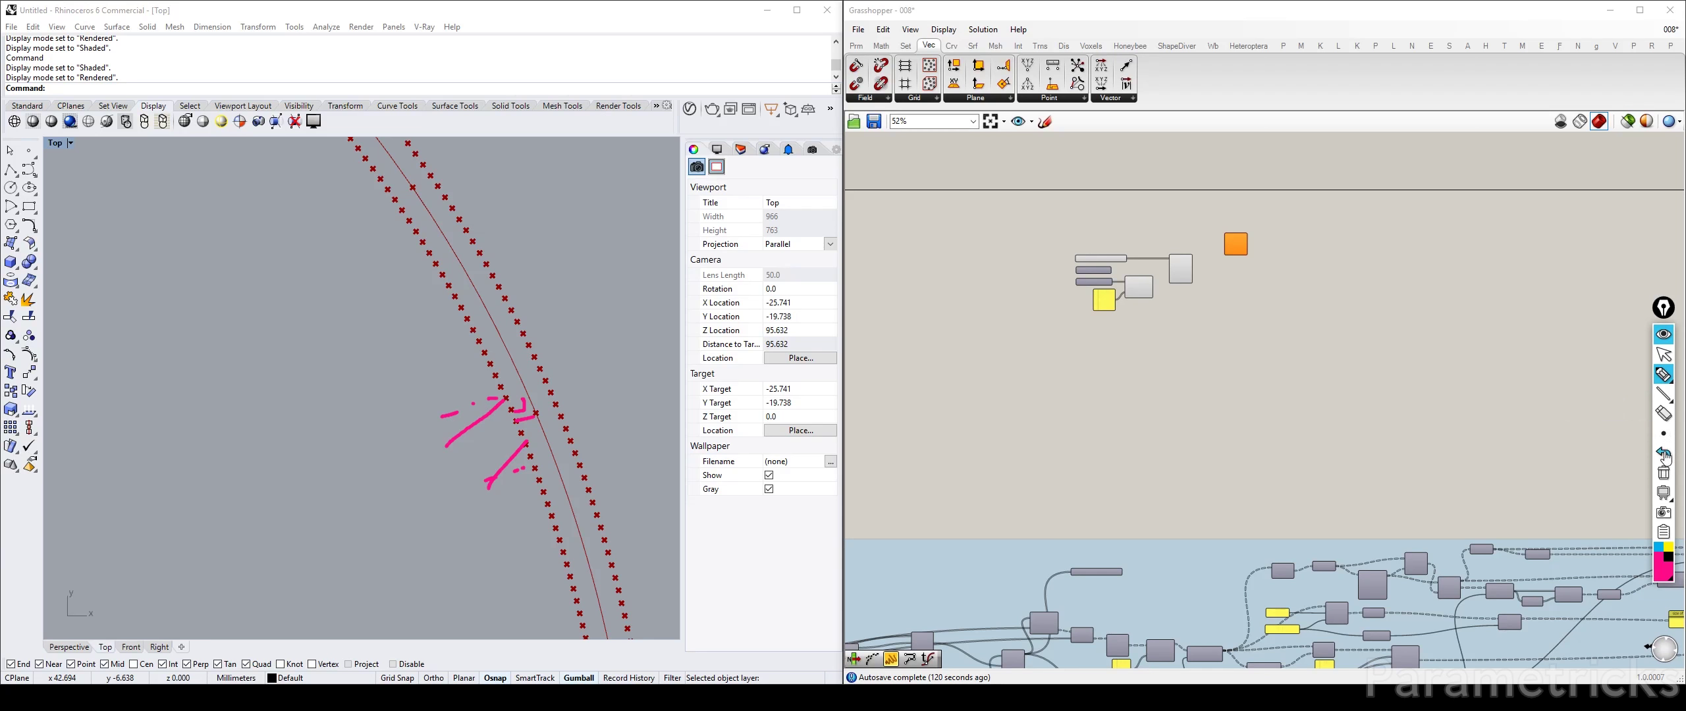
left_click(1664, 475)
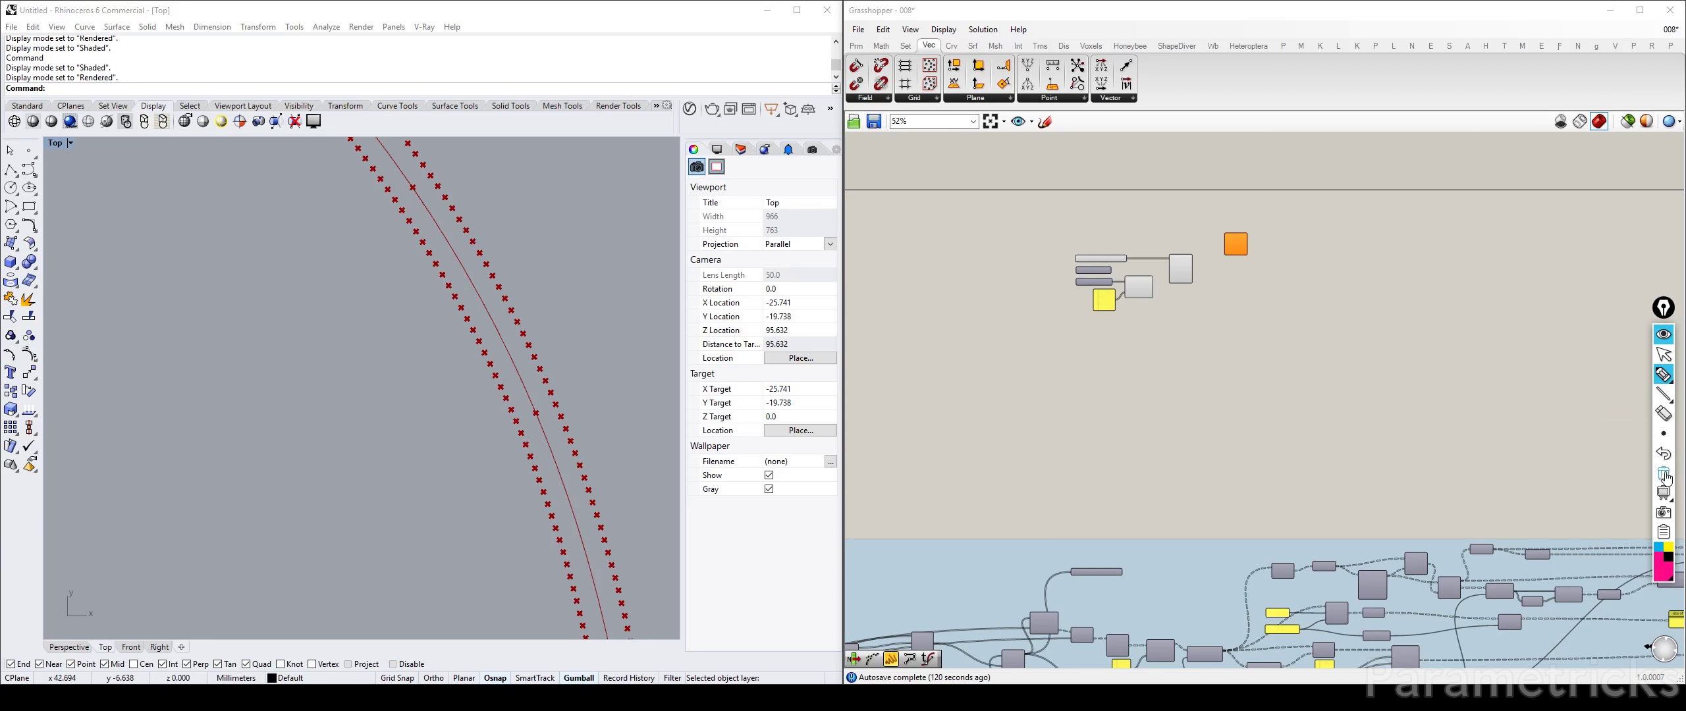
Step: Close the annotation tools and switch from the Top view to a maximised, reoriented Perspective view of the bridge
left_click(1664, 334)
right_click_drag(496, 317, 417, 367)
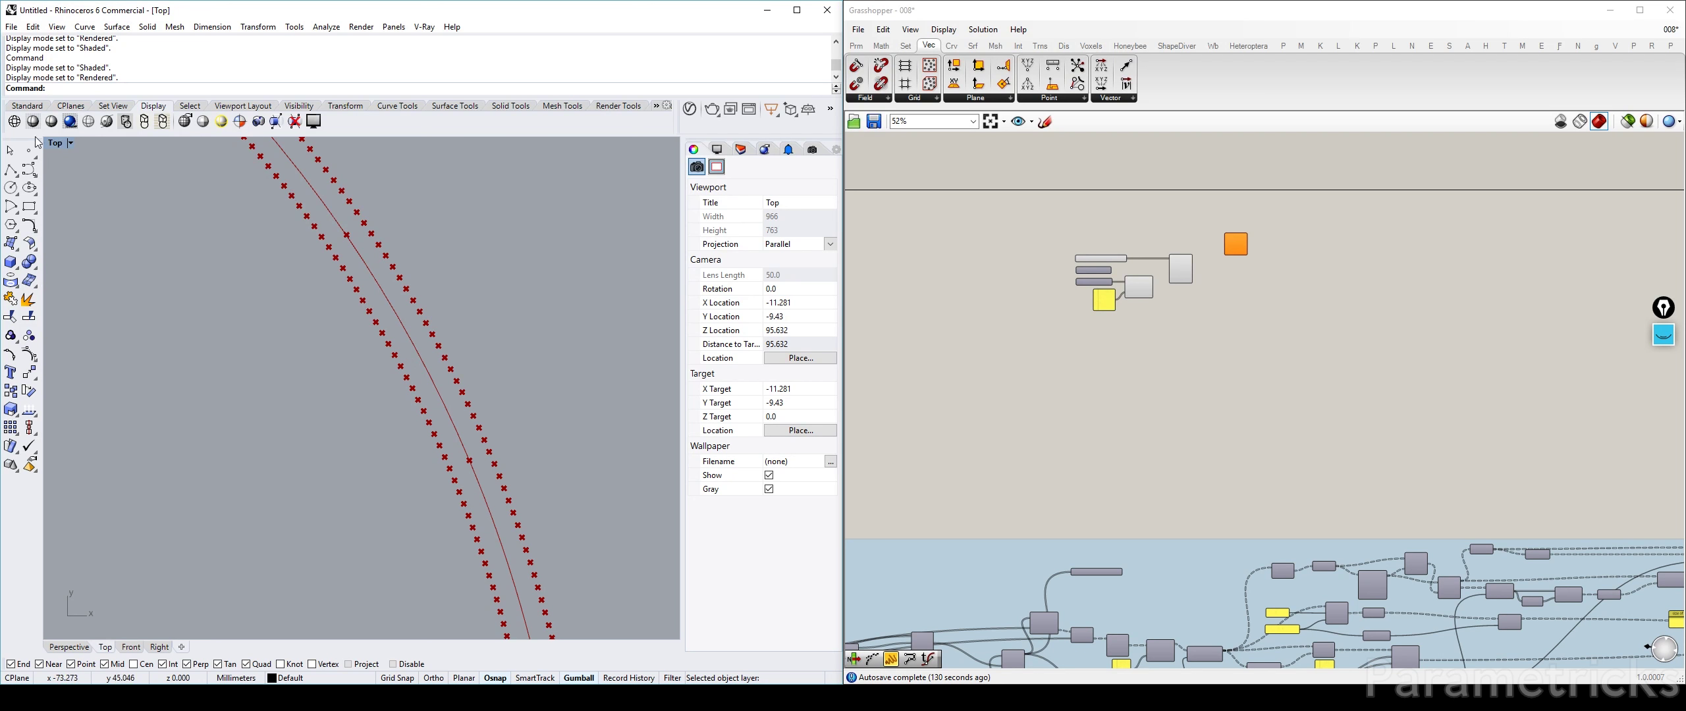
double_click(56, 145)
double_click(387, 142)
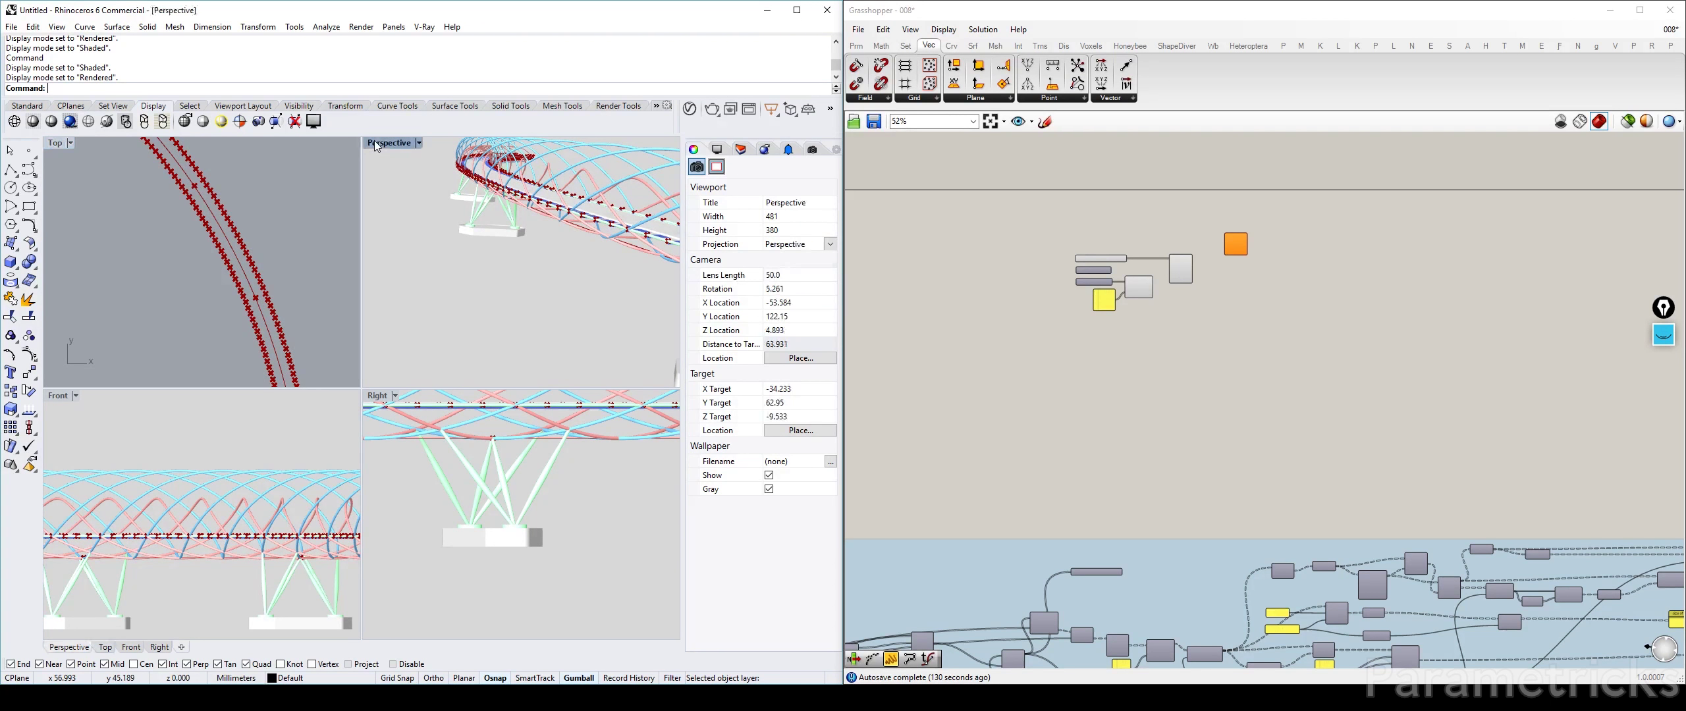
right_click_drag(464, 179, 395, 270)
Step: Wire the interpolated curve and the Mid Point Support Structure points into the Curve Closest Point component's C and P inputs
scroll(1246, 268, "up", 6)
right_click_drag(1227, 240, 1182, 346)
left_click_drag(1180, 269, 1264, 286)
right_click_drag(1265, 286, 1349, 281)
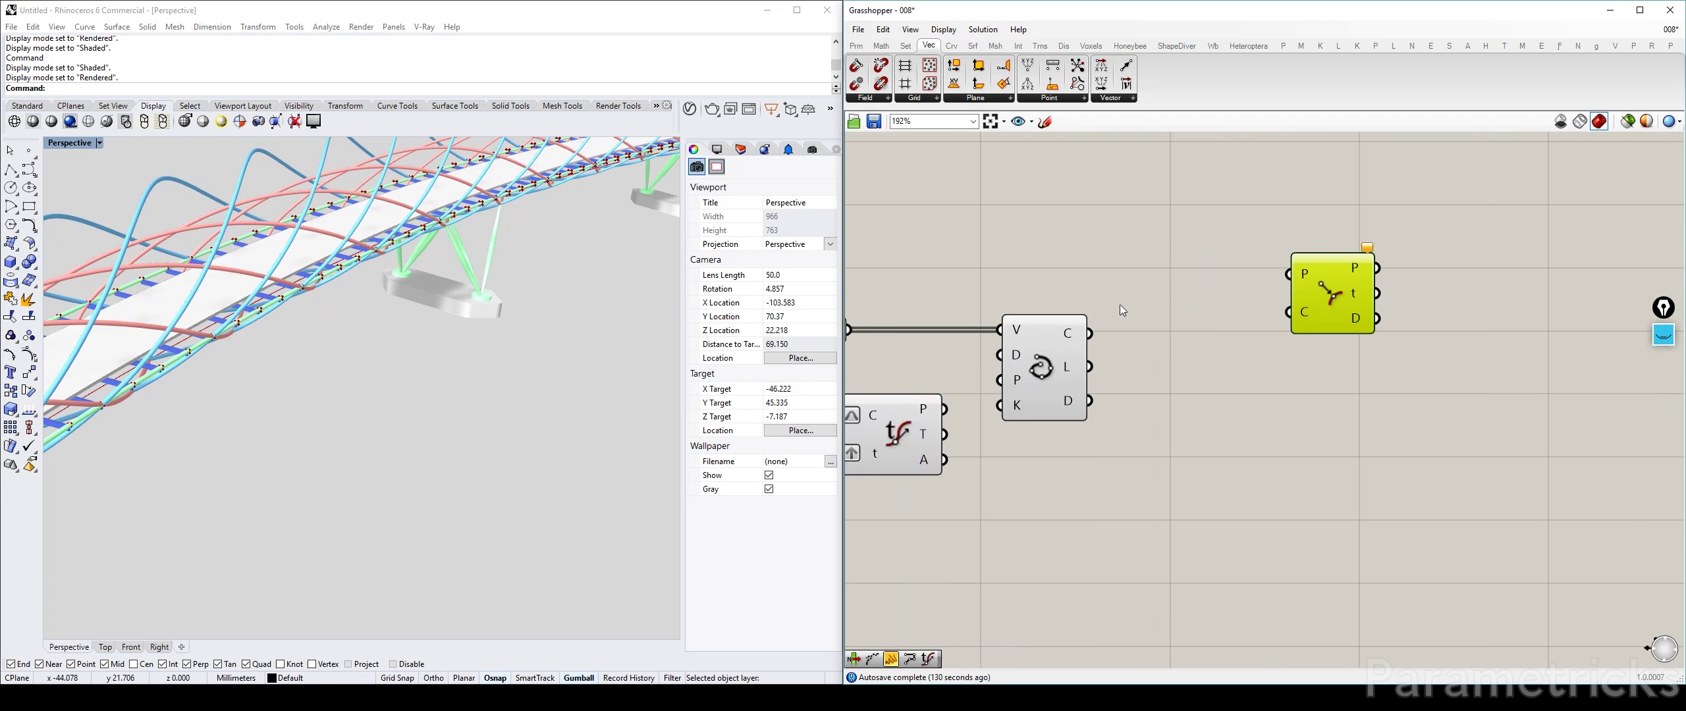
left_click_drag(1088, 333, 1289, 312)
right_click_drag(901, 320, 1011, 332)
left_click_drag(960, 344, 1293, 303)
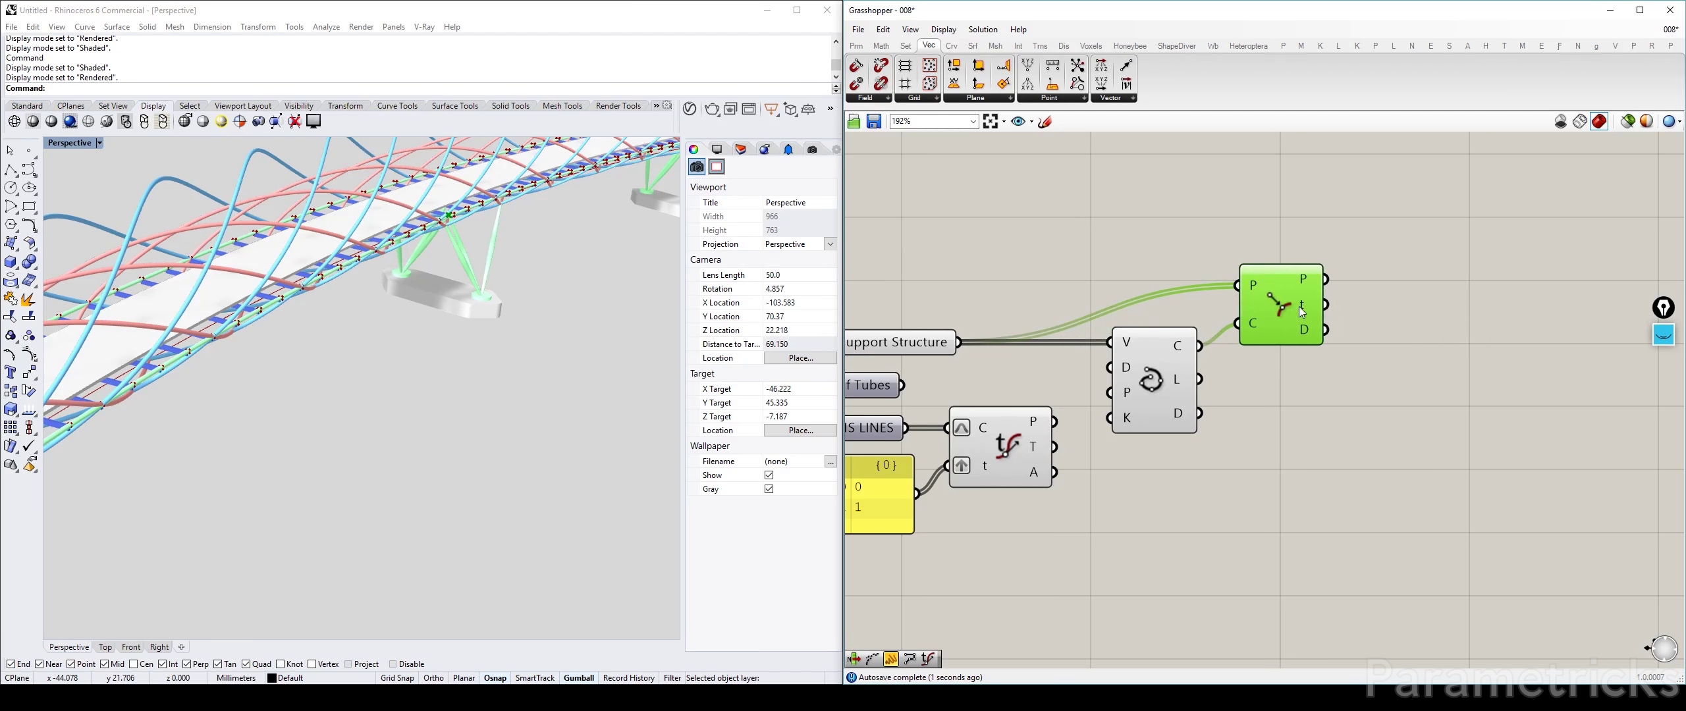
Step: Duplicate the Evaluate Curve component and feed it the interpolated curve and the t output of Curve Closest Point
double_click(1341, 407)
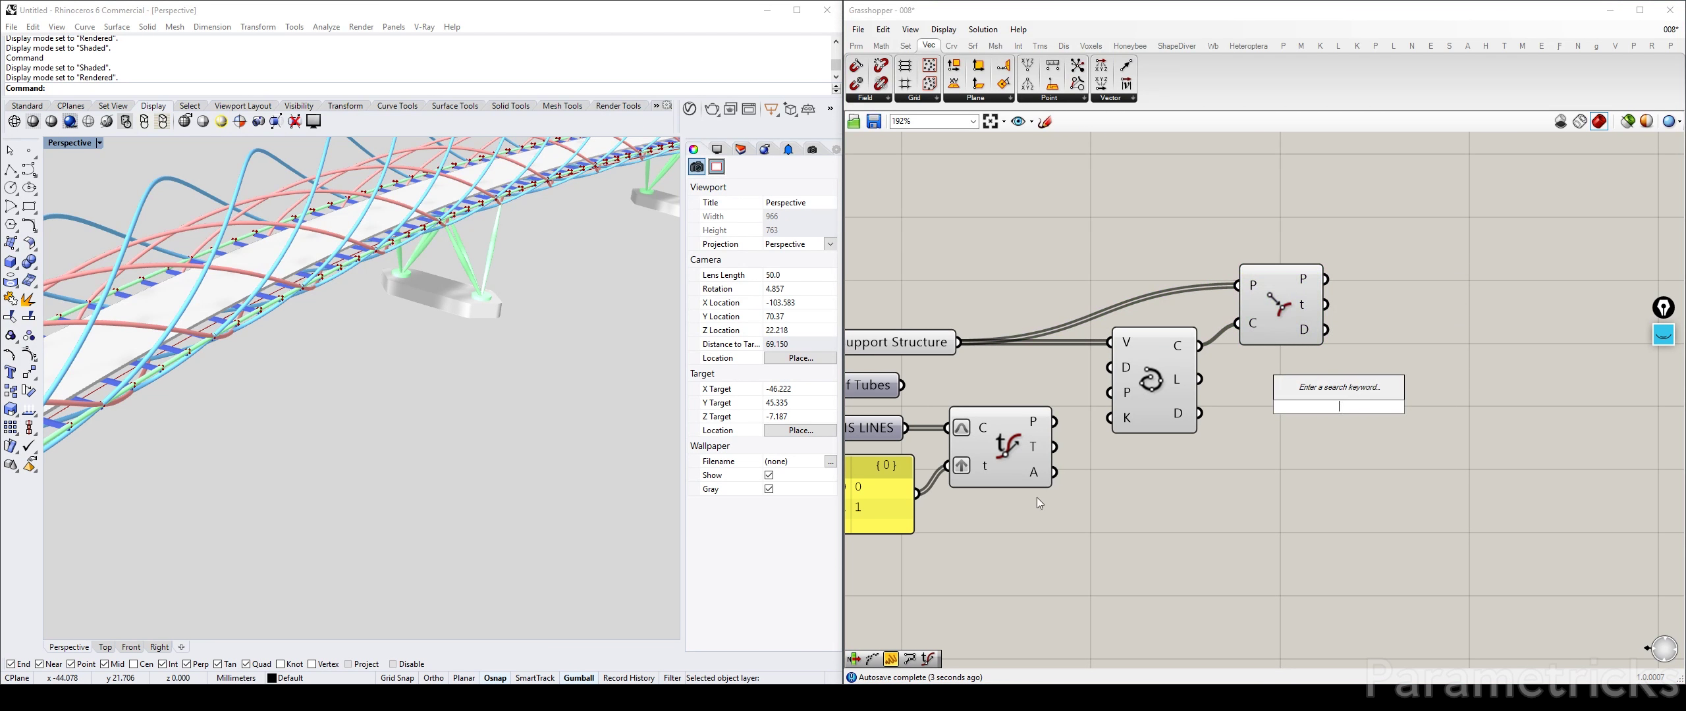
left_click_drag(1013, 445, 1415, 293, "alt")
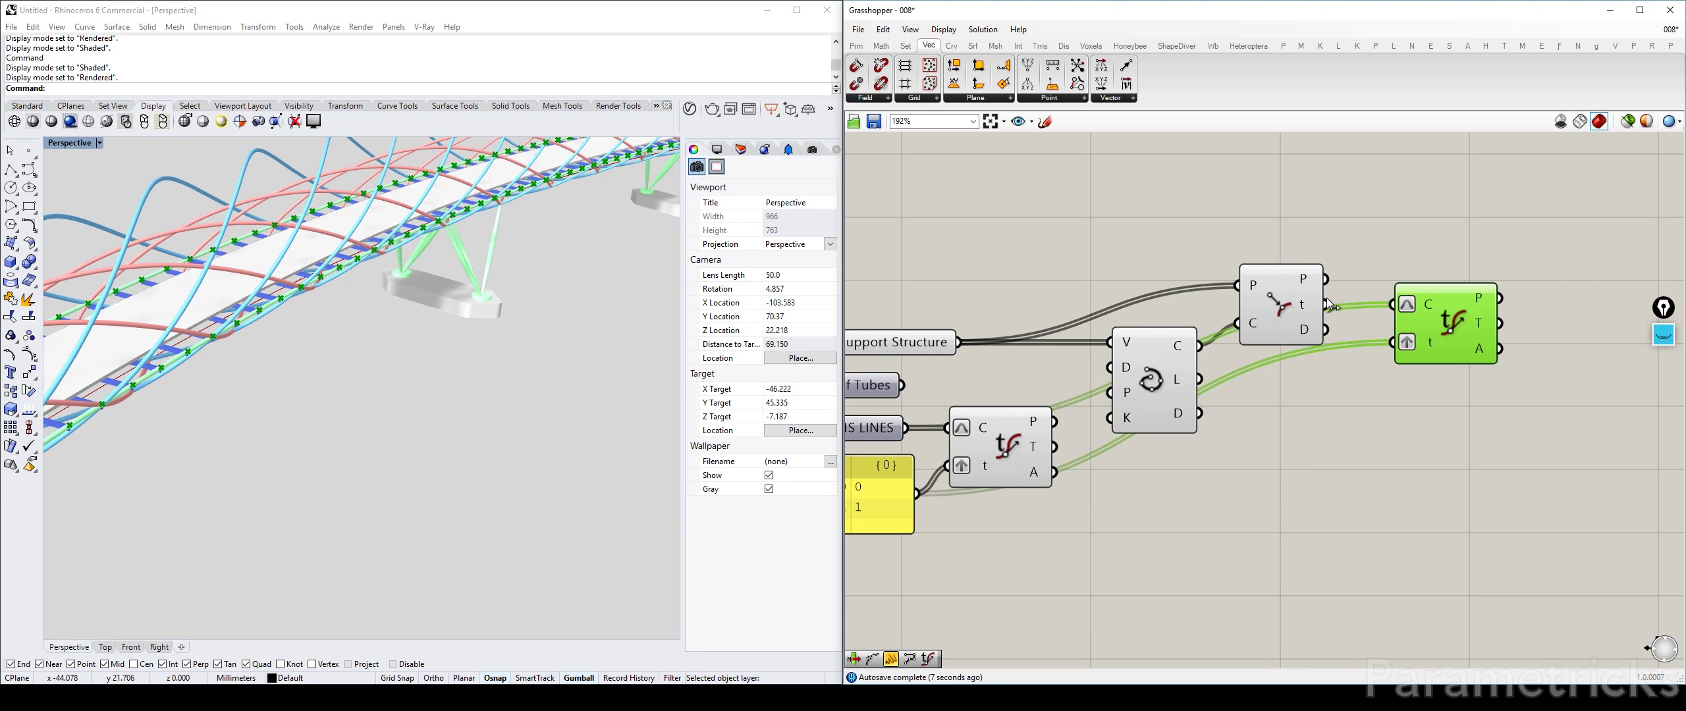
left_click_drag(1200, 346, 1392, 343)
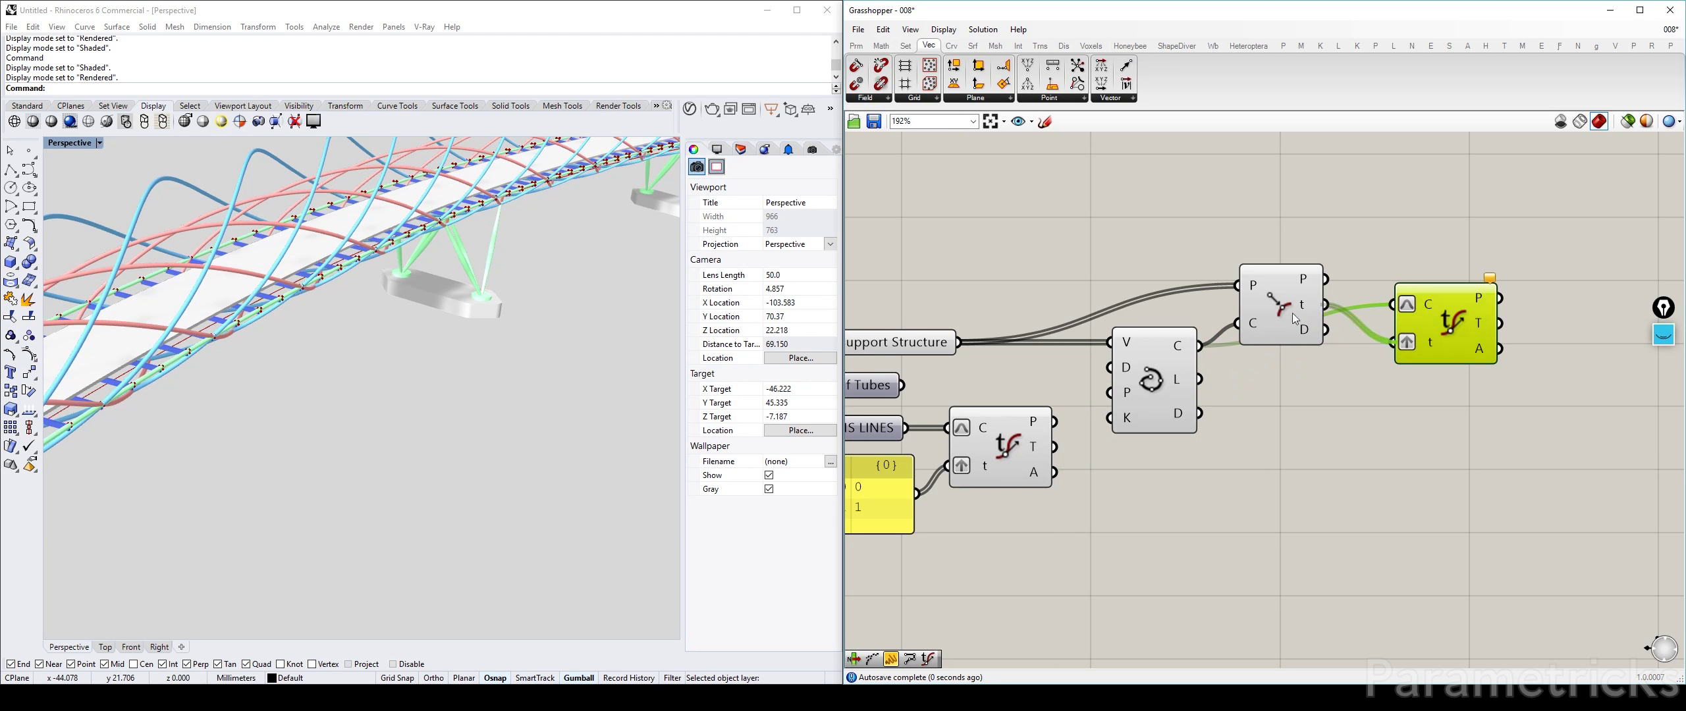
Step: Turn off the Curve Closest Point preview and place the duplicated Evaluate Curve component level with it
left_click(1300, 298)
key("ctrl+q")
right_click_drag(1397, 317, 1203, 326)
left_click_drag(1250, 335, 1247, 303)
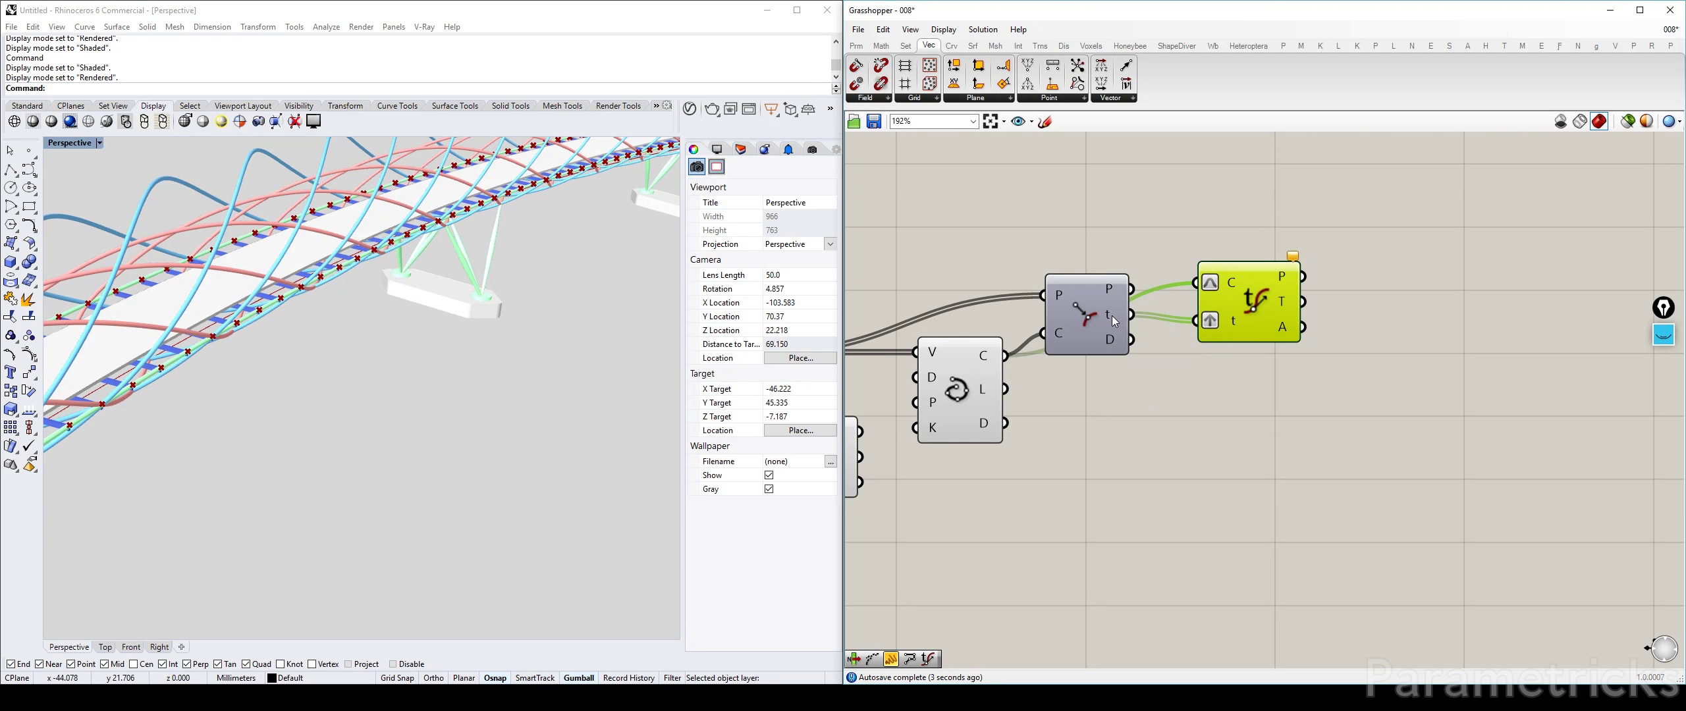
Step: Reparameterize the curve output of the Interpolate component
right_click_drag(1027, 315, 1173, 323)
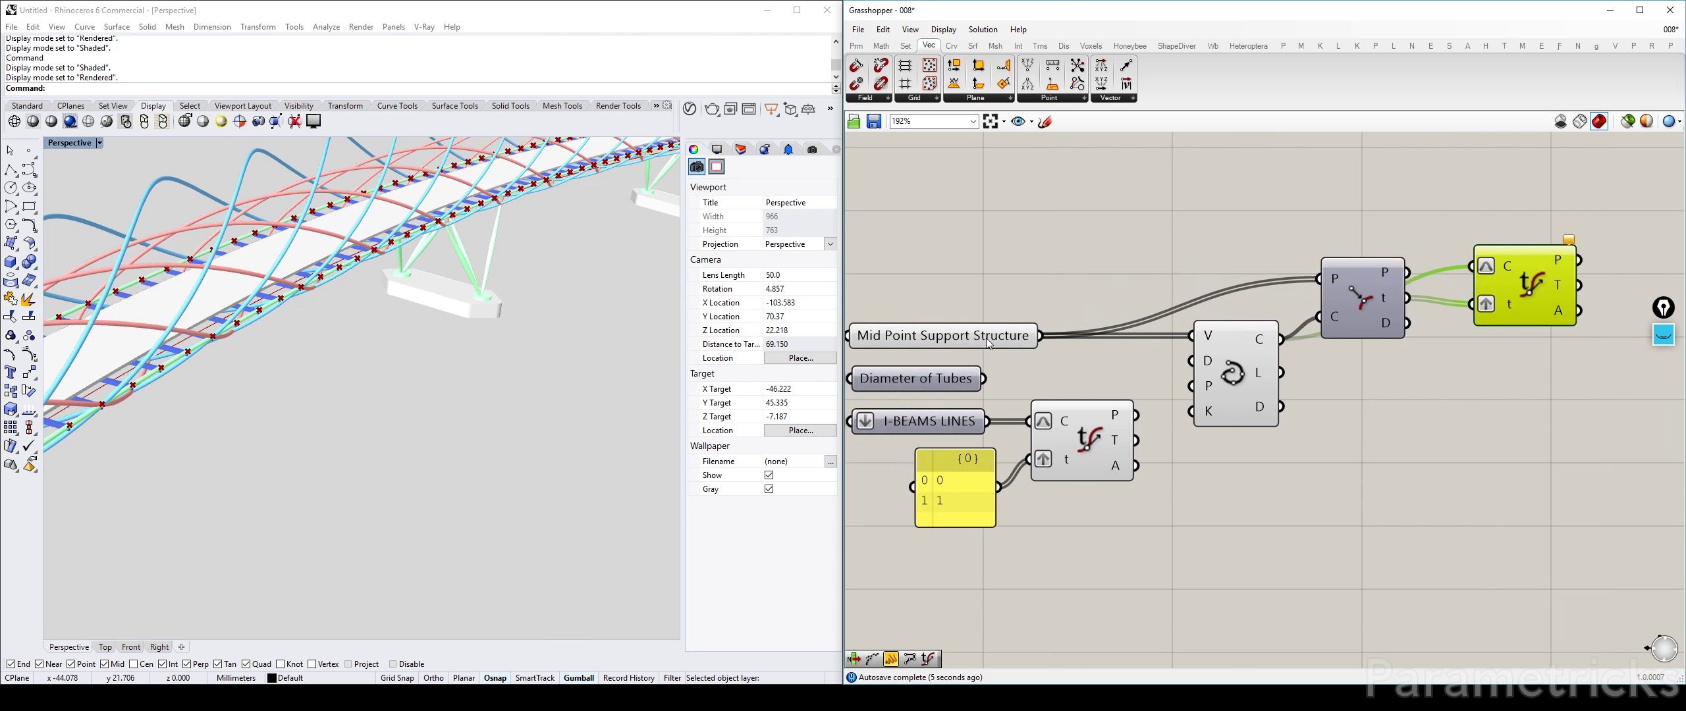
right_click(987, 339)
left_click(1204, 268)
right_click(1266, 336)
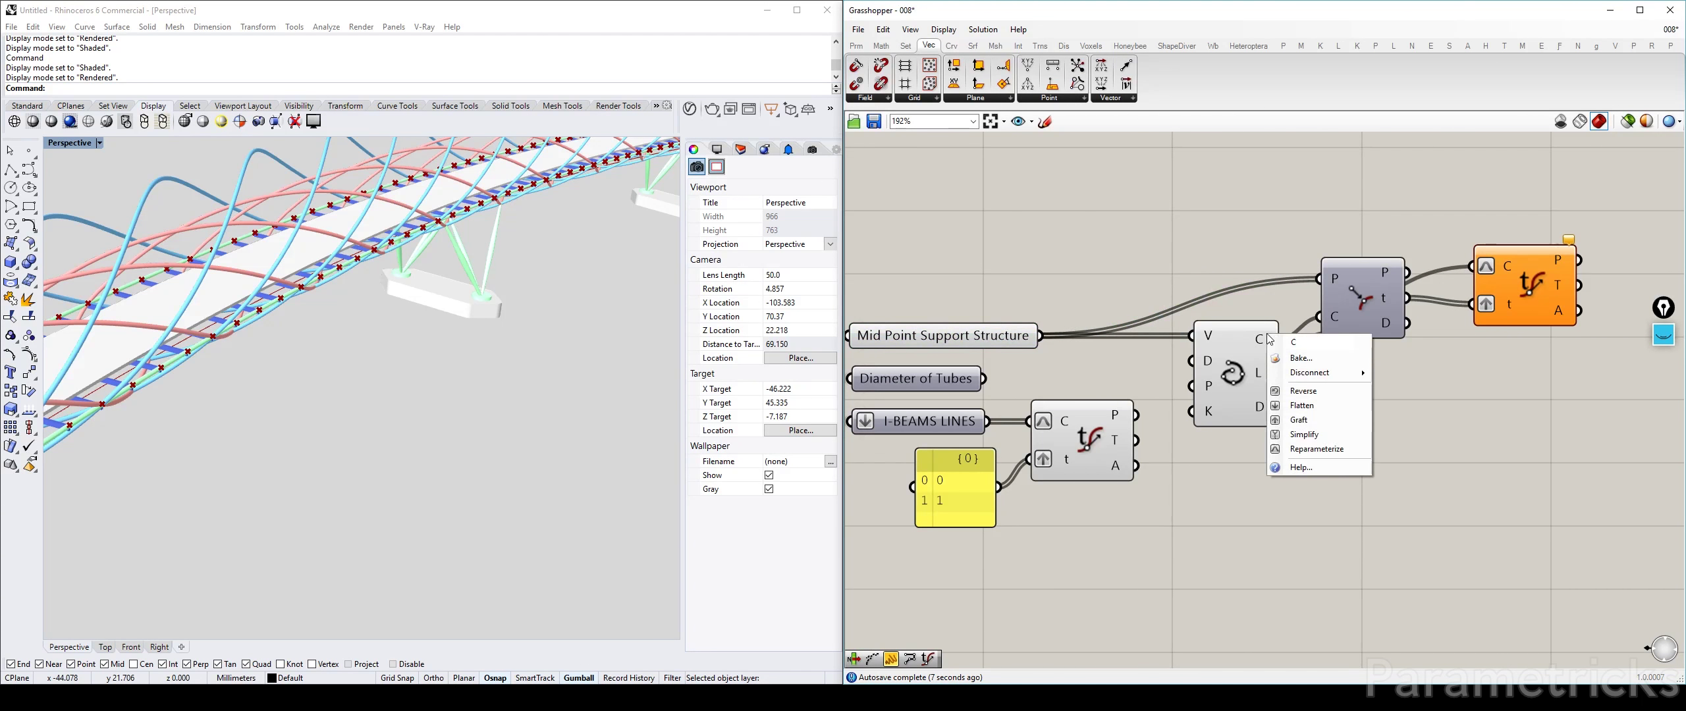
left_click(1312, 448)
Step: Rearrange the components so Curve Closest Point sits above and the duplicated Evaluate Curve lines up with the Interpolate curve output
right_click_drag(1338, 415, 1170, 435)
left_click_drag(1214, 313, 1240, 320)
left_click_drag(1347, 296, 1362, 264)
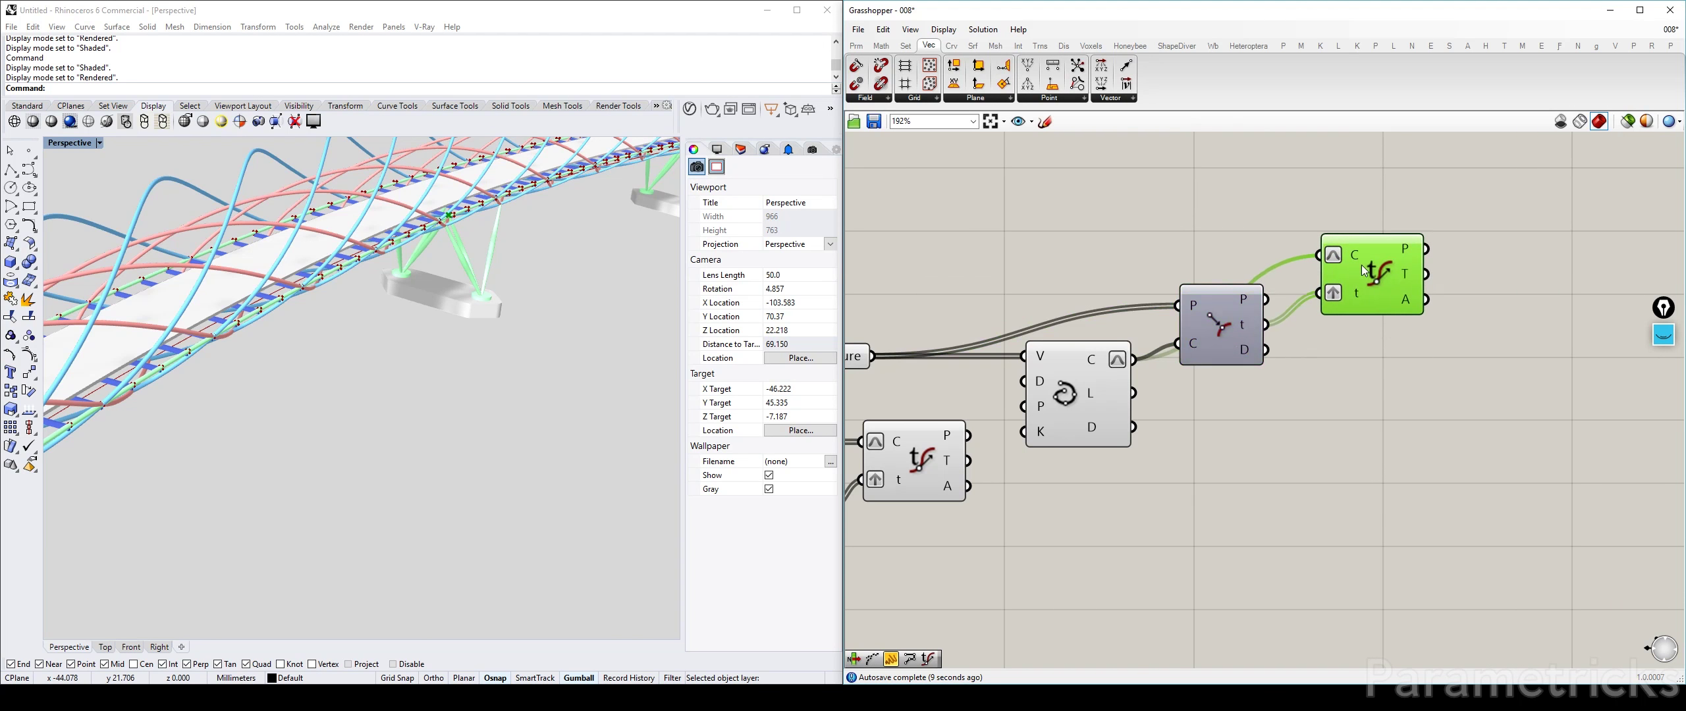
left_click(1236, 288)
left_click_drag(1237, 292, 1257, 252)
left_click_drag(1380, 276, 1389, 381)
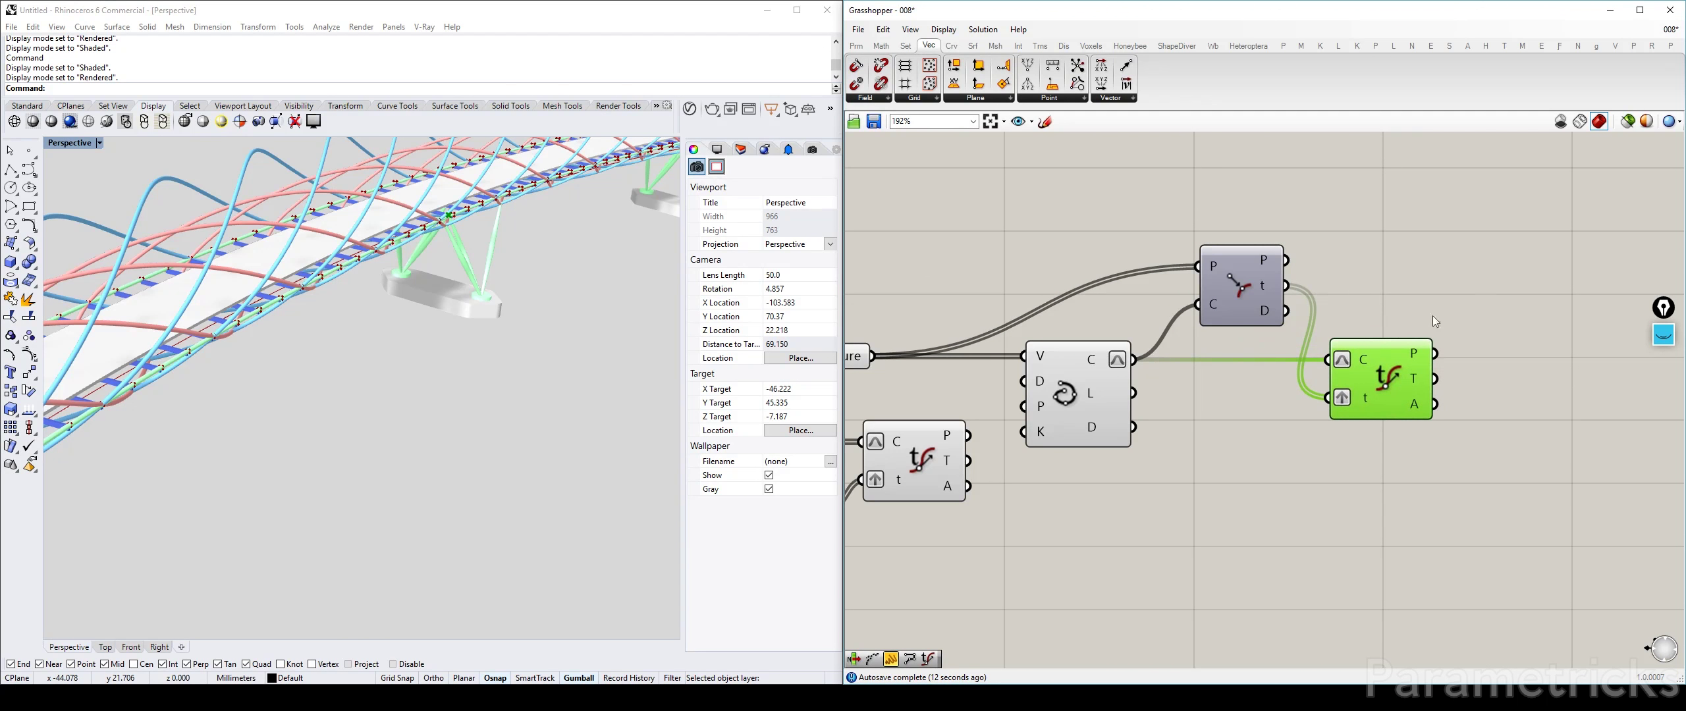
Step: Add a Vector Display component and wire the Evaluate Curve points to its anchor and the tangents to its vector input
left_click(1433, 321)
right_click_drag(1433, 321, 1267, 317)
double_click(1267, 317)
type("vect")
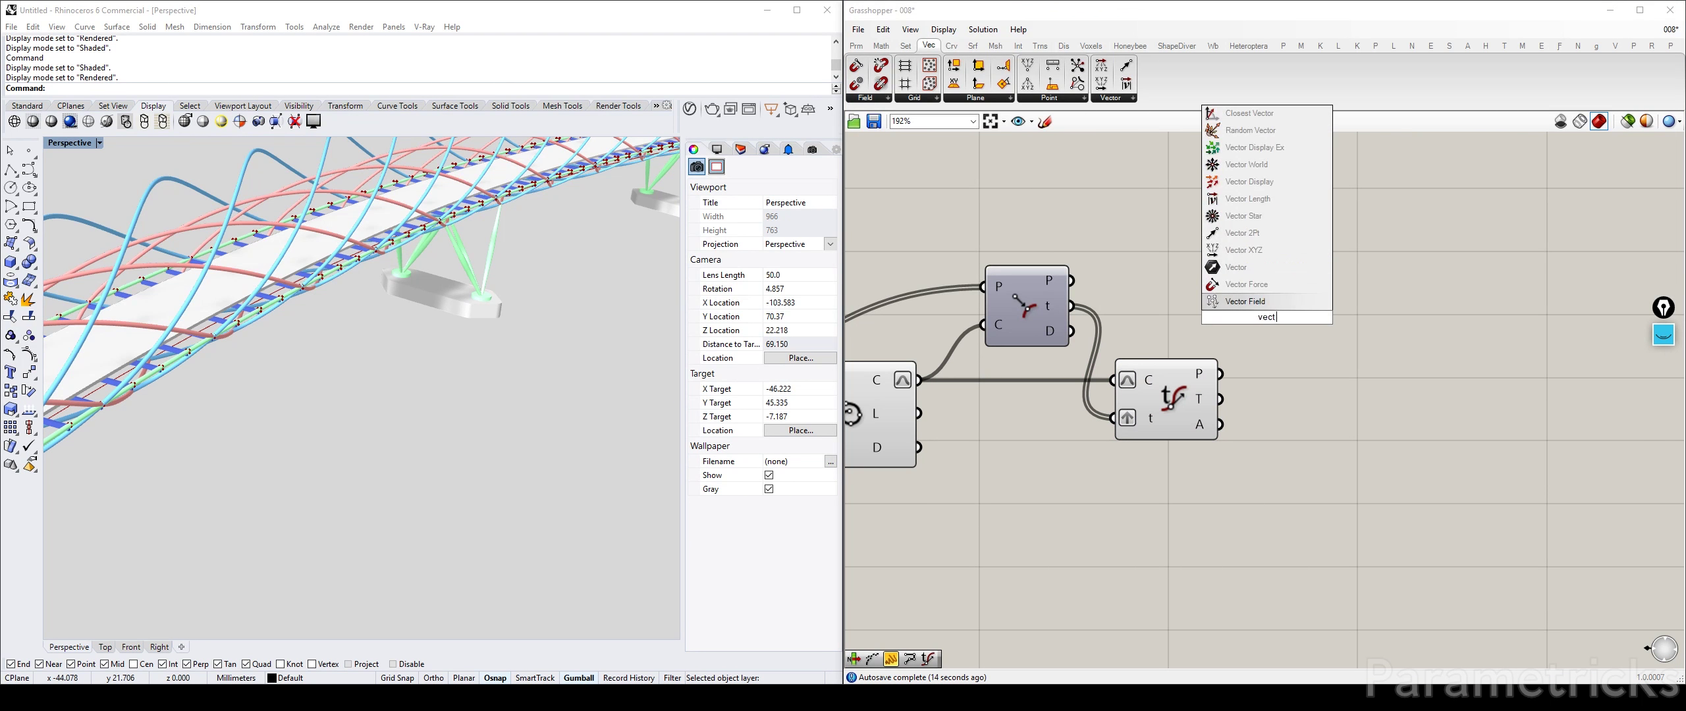
type(" tio")
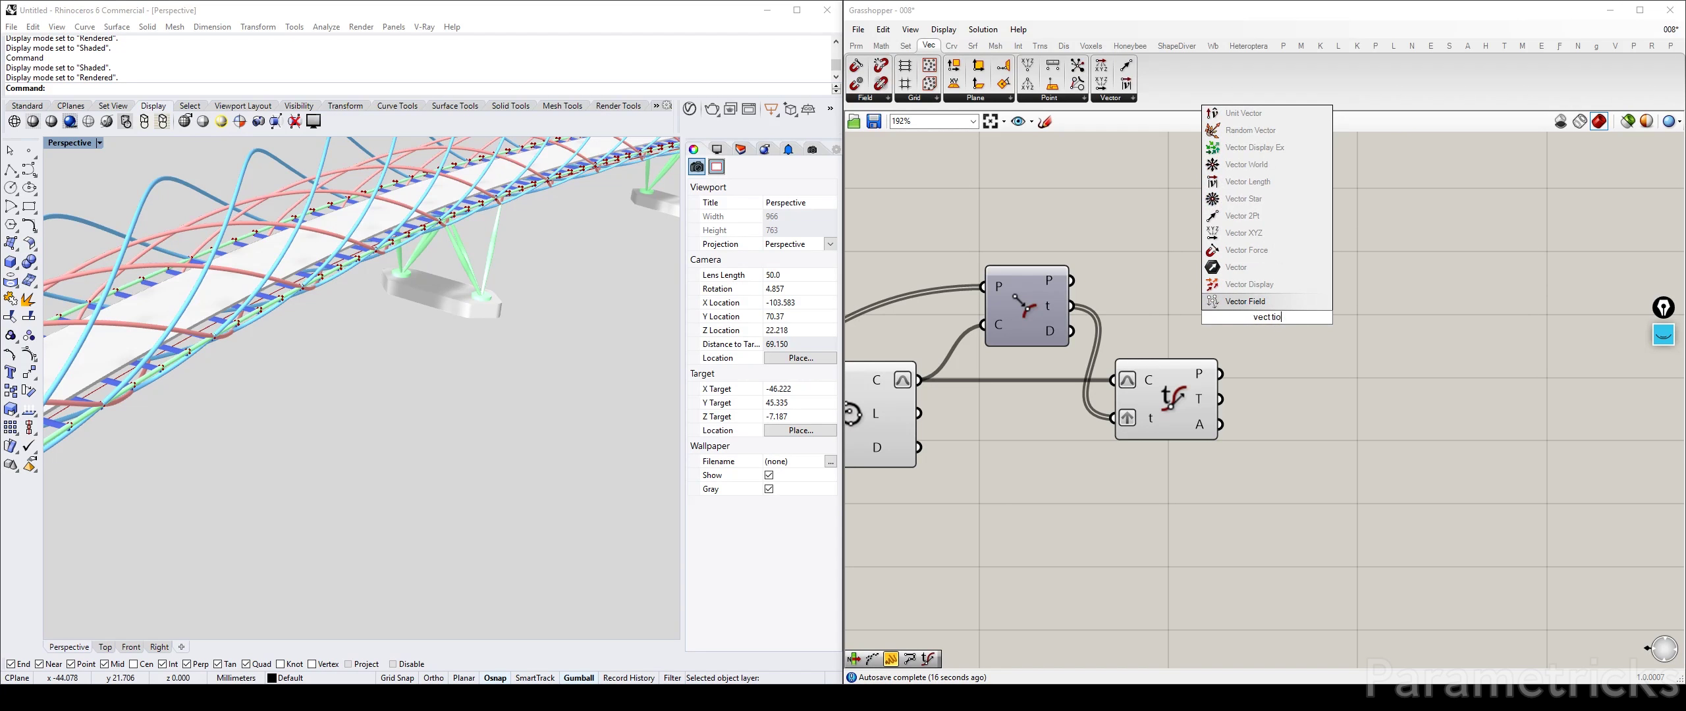
key("BackSpace")
key("BackSpace")
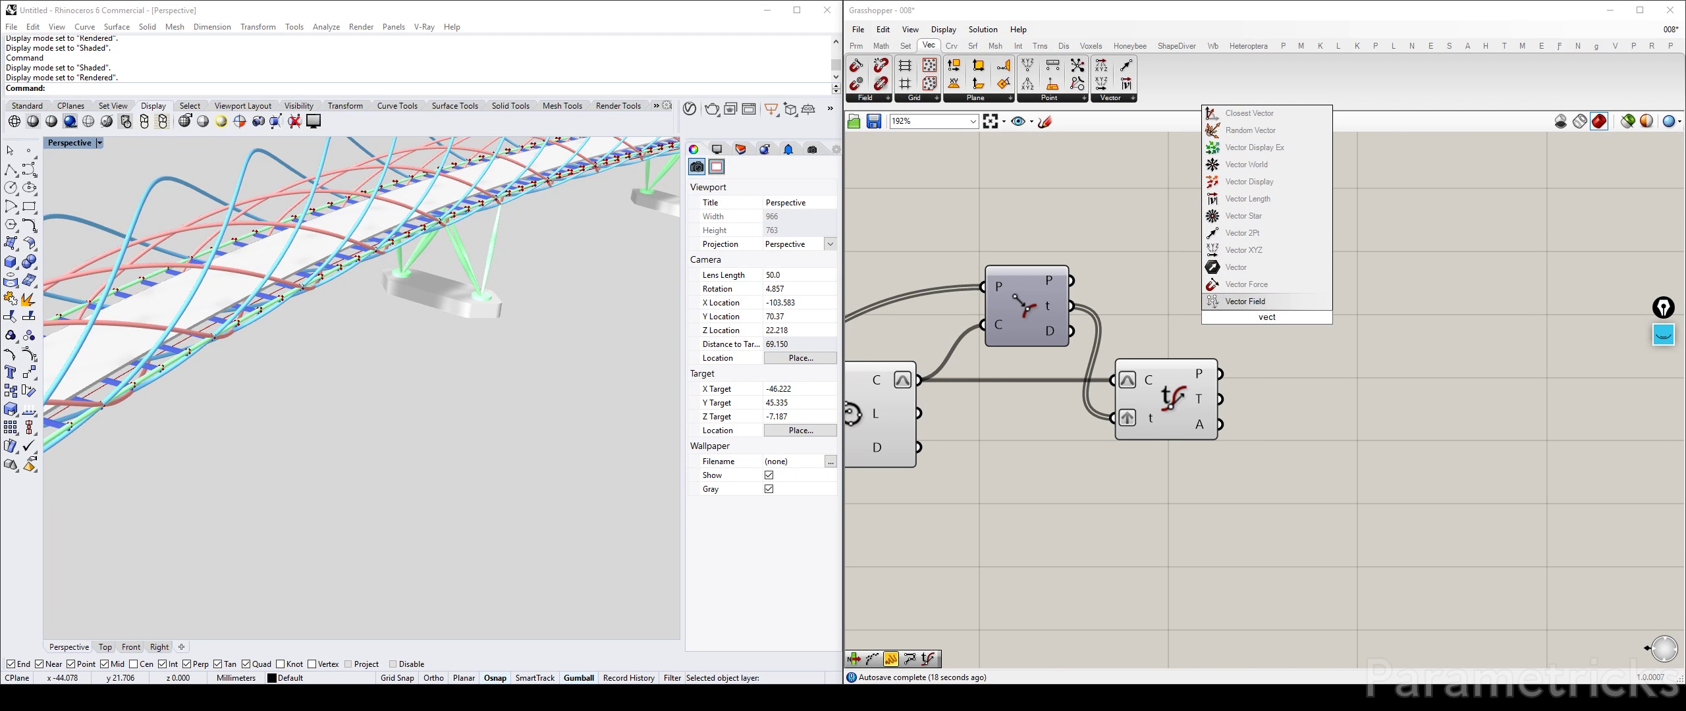
left_click(1251, 183)
left_click_drag(1221, 374, 1236, 305)
left_click_drag(1222, 399, 1305, 367)
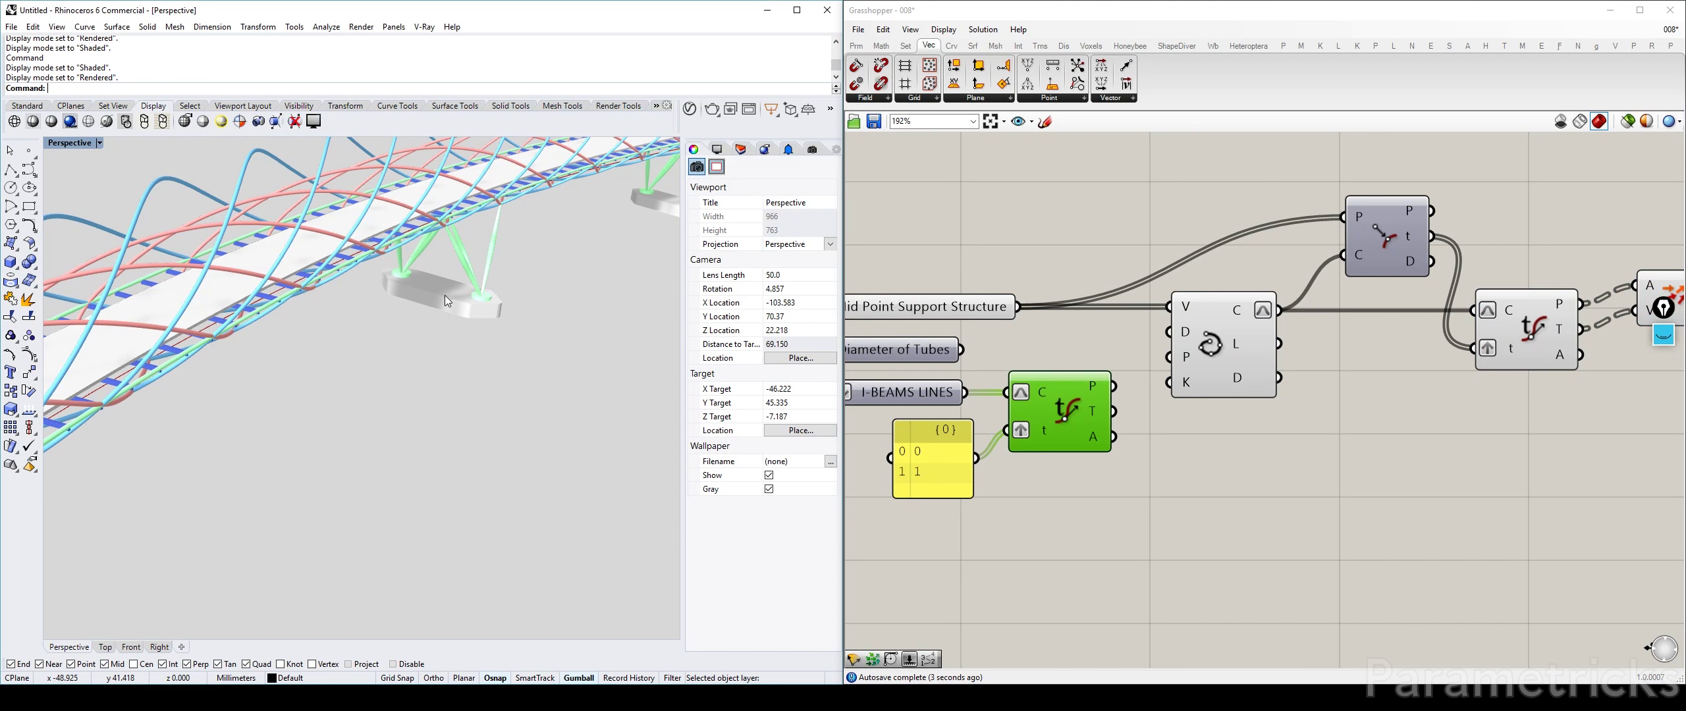
Step: Select the Vector Display component and examine its tangent vectors at the bridge supports in the Perspective view
right_click_drag(446, 296, 361, 388)
scroll(463, 288, "up", 10)
scroll(464, 284, "down", 3)
scroll(464, 282, "down", 6)
right_click_drag(1604, 299, 1222, 285)
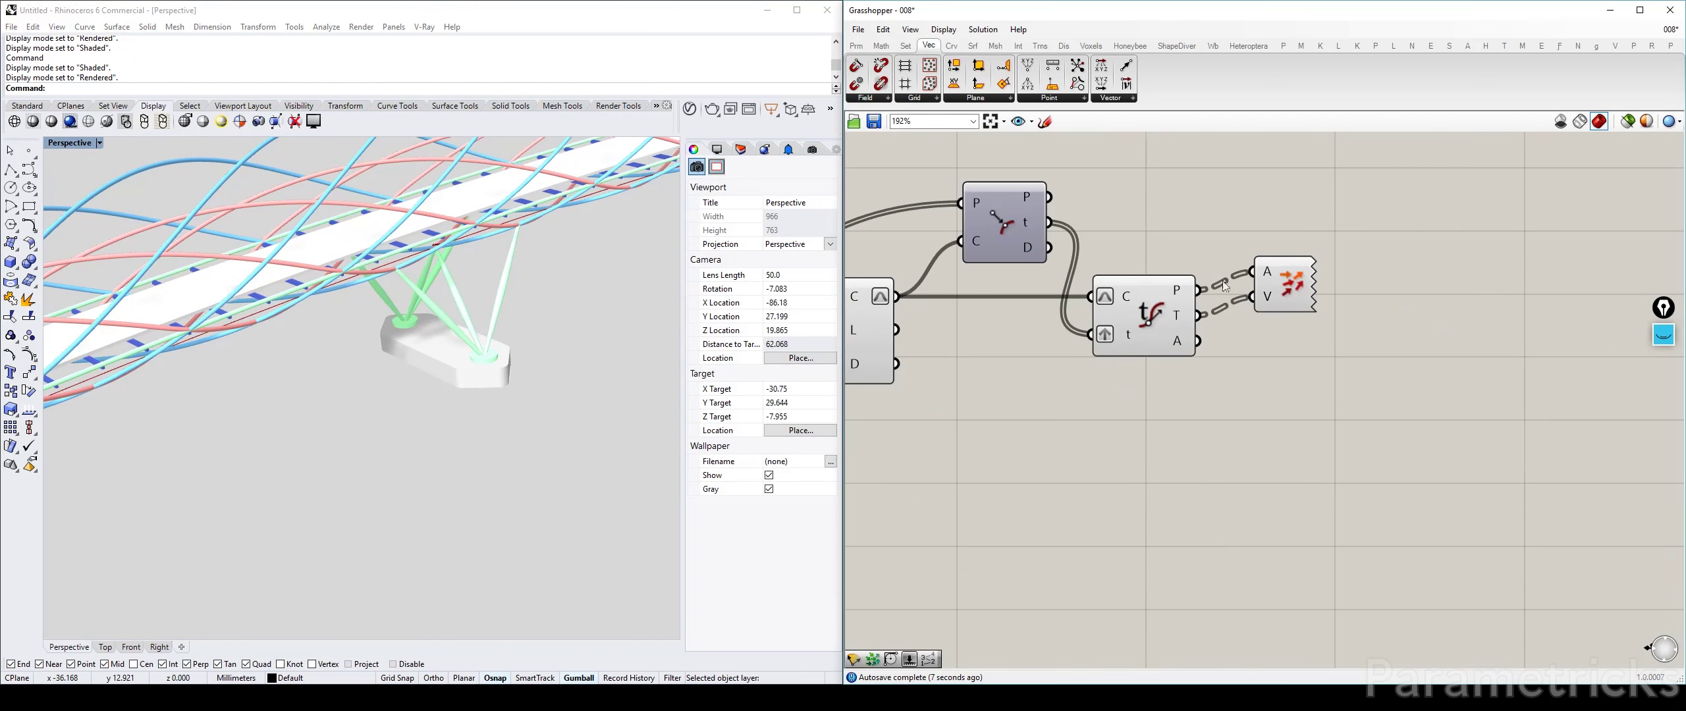
left_click(1291, 287)
right_click_drag(369, 369, 448, 207)
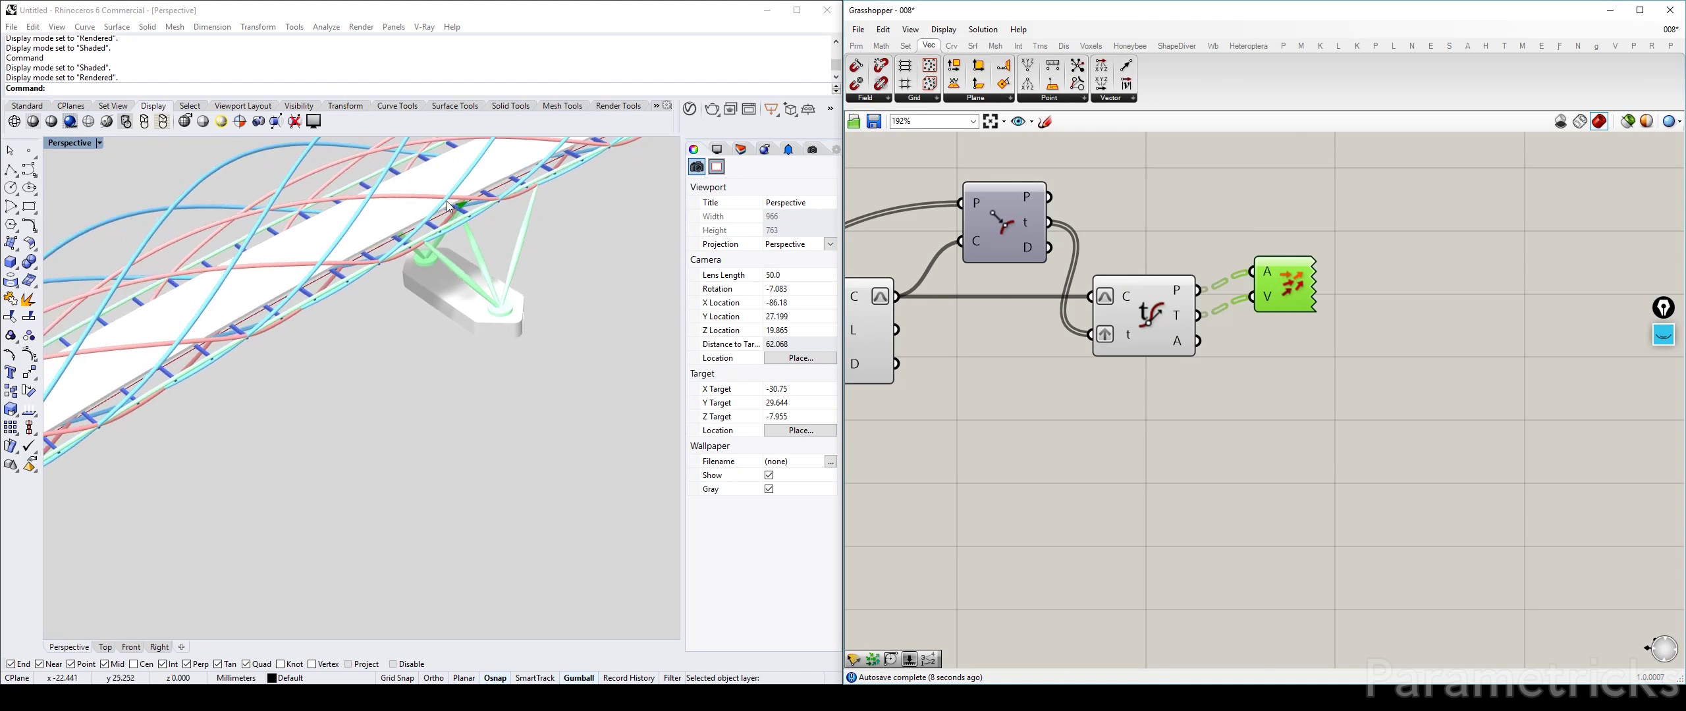
scroll(384, 365, "down", 6)
scroll(247, 392, "up", 4)
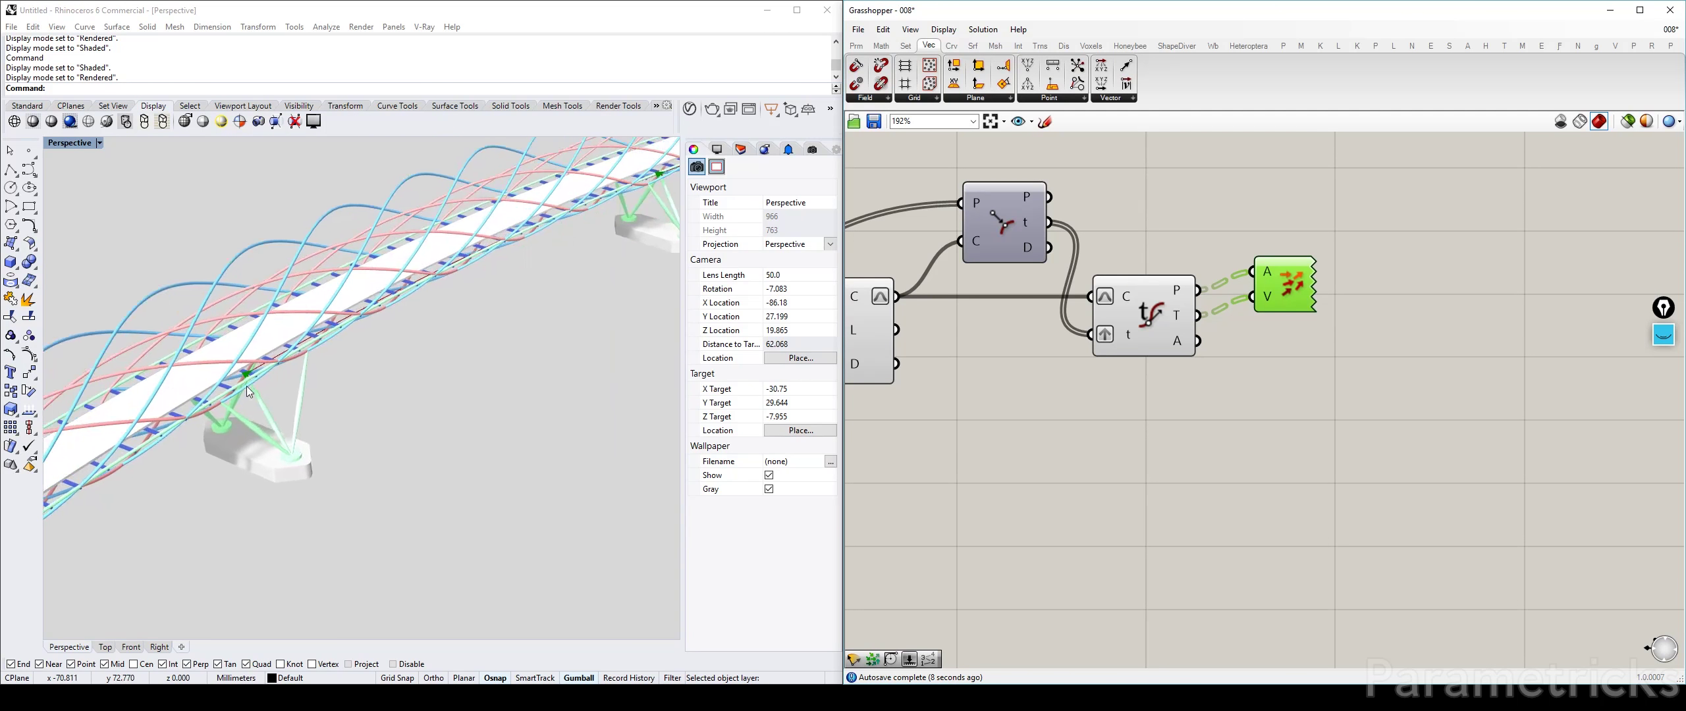
scroll(247, 387, "up", 3)
Step: Sketch an arrow along the deck from the nearest support to mark the curve's tangent direction
left_click(1663, 335)
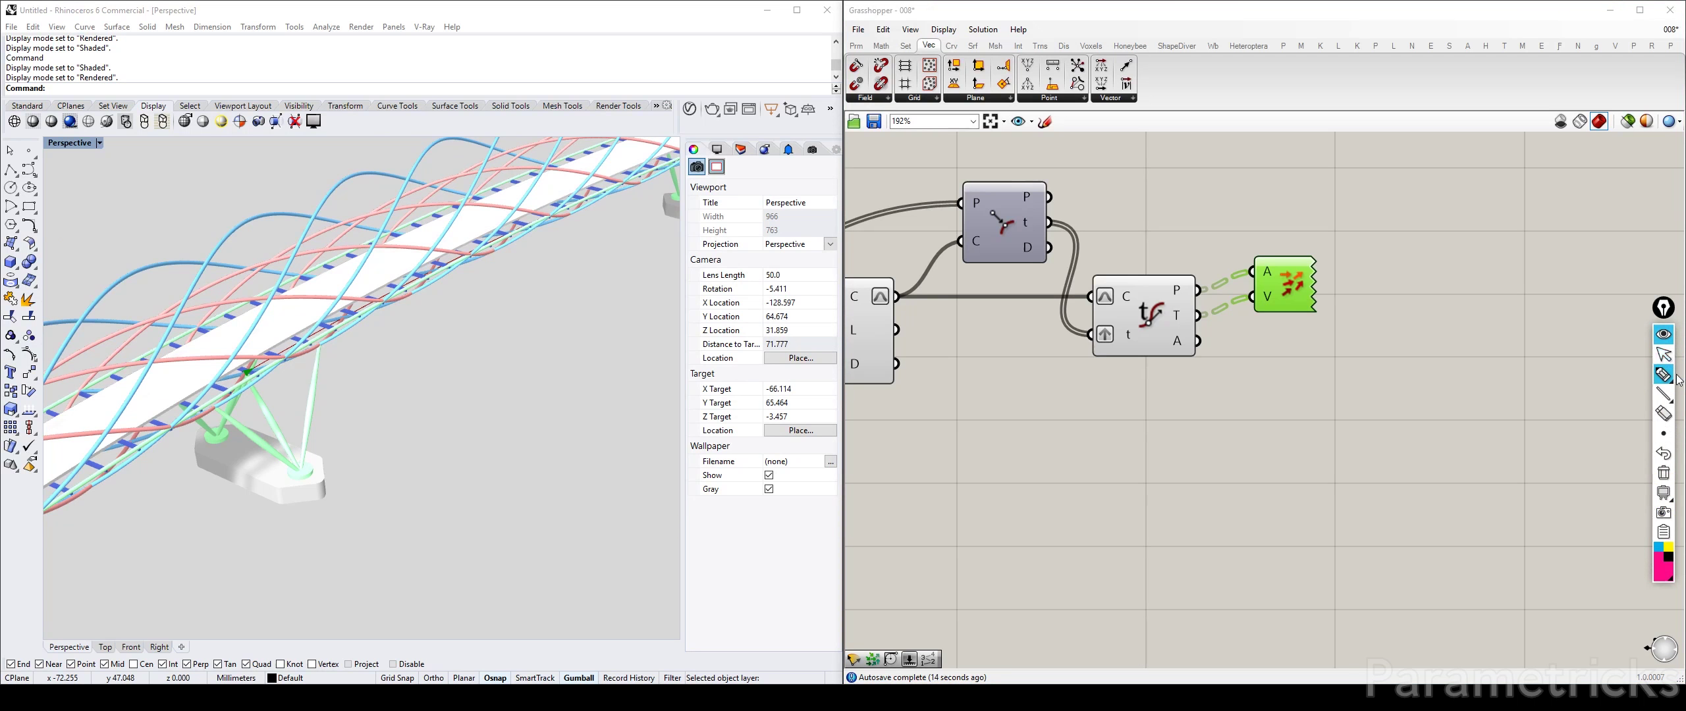
left_click(1663, 374)
mouse_move(249, 384)
left_mouse_down()
mouse_move(339, 335)
mouse_move(304, 358)
left_mouse_up()
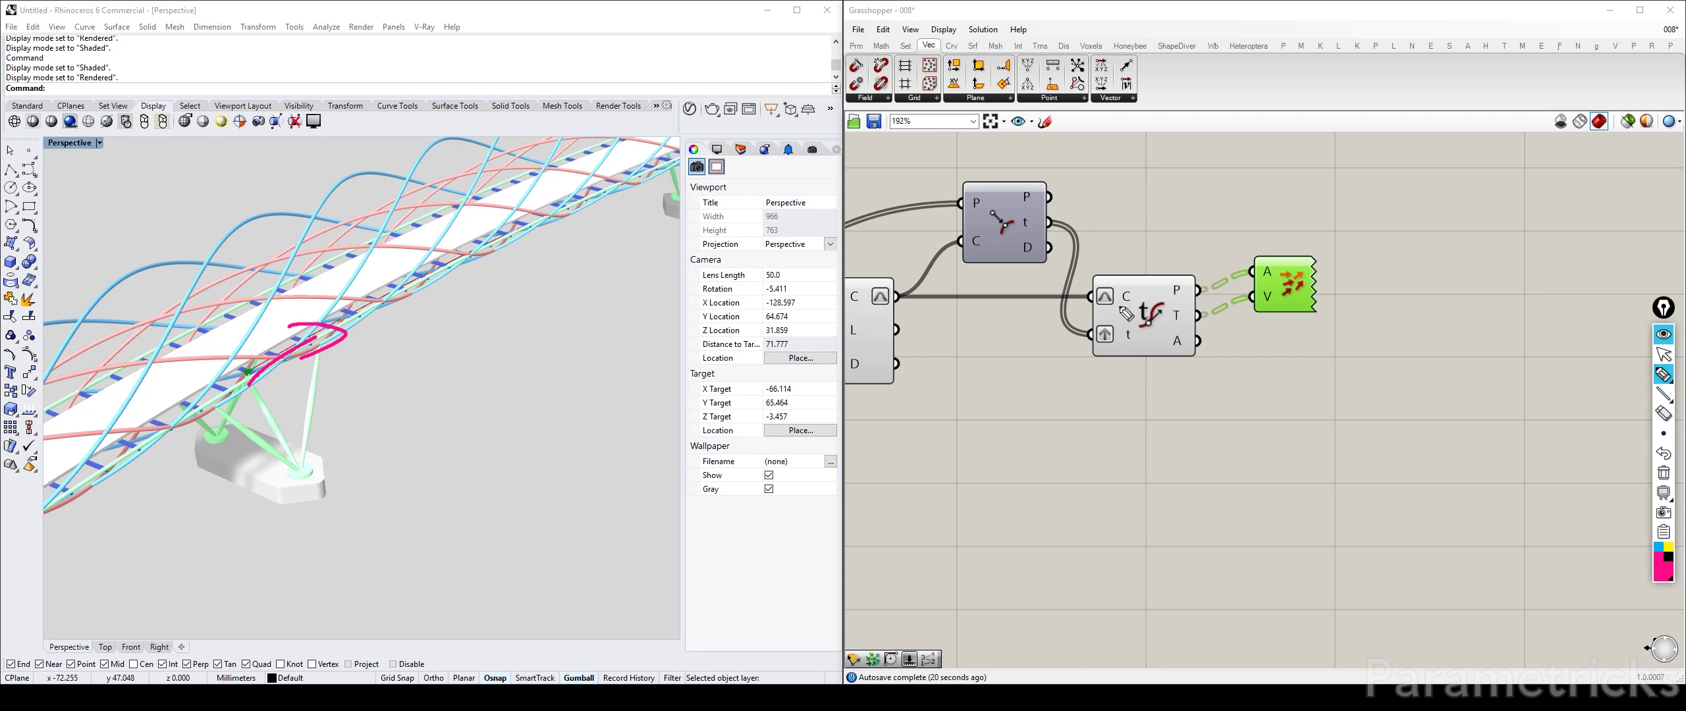
left_click(1664, 353)
Step: Select the Mid Point Support Structure parameter, examine its points along the bridge, and clear the annotation
right_click_drag(1041, 342, 1675, 411)
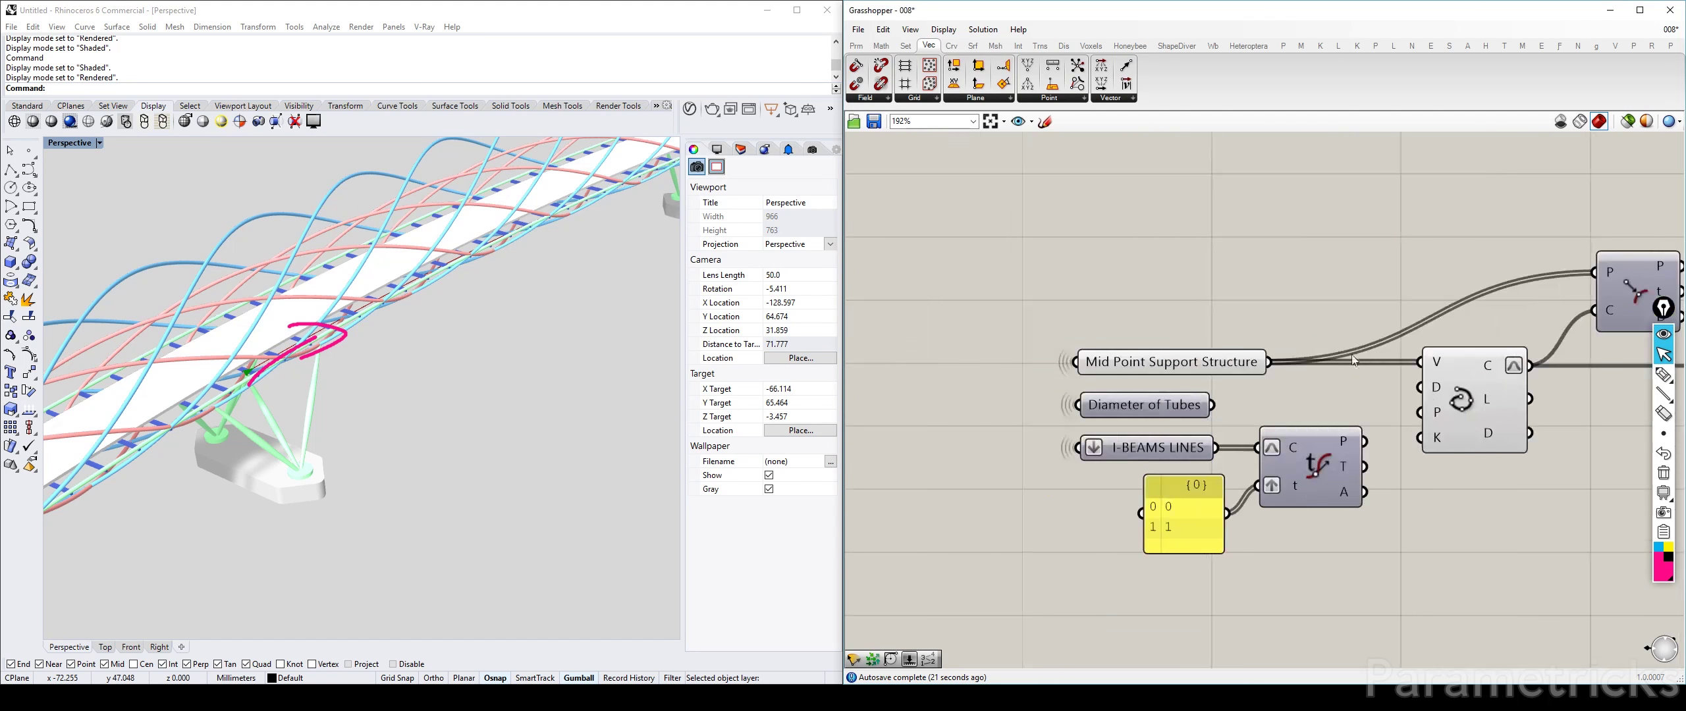
left_click(1214, 373)
right_click_drag(1257, 333, 1038, 255)
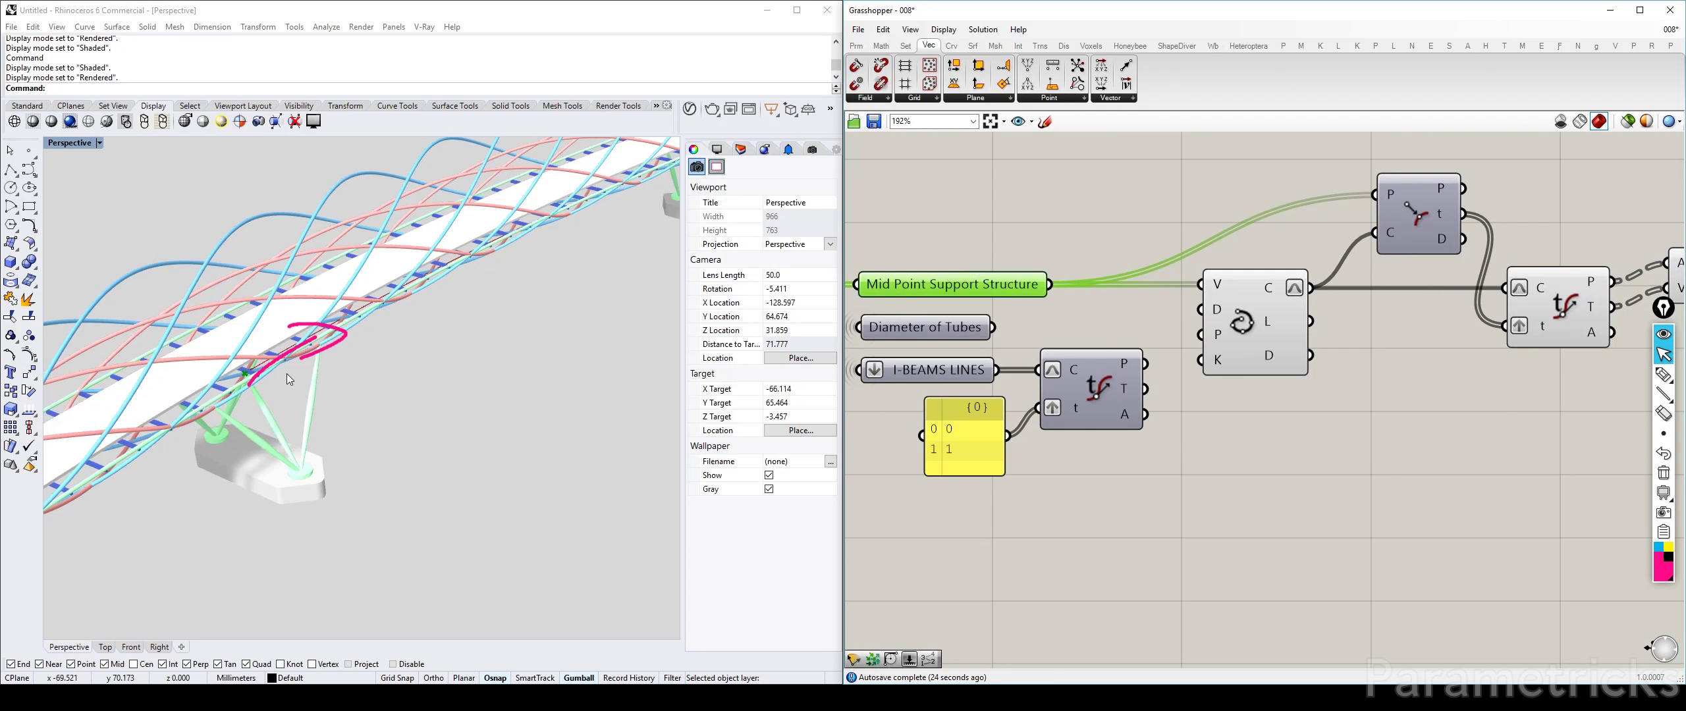
scroll(287, 374, "down", 10)
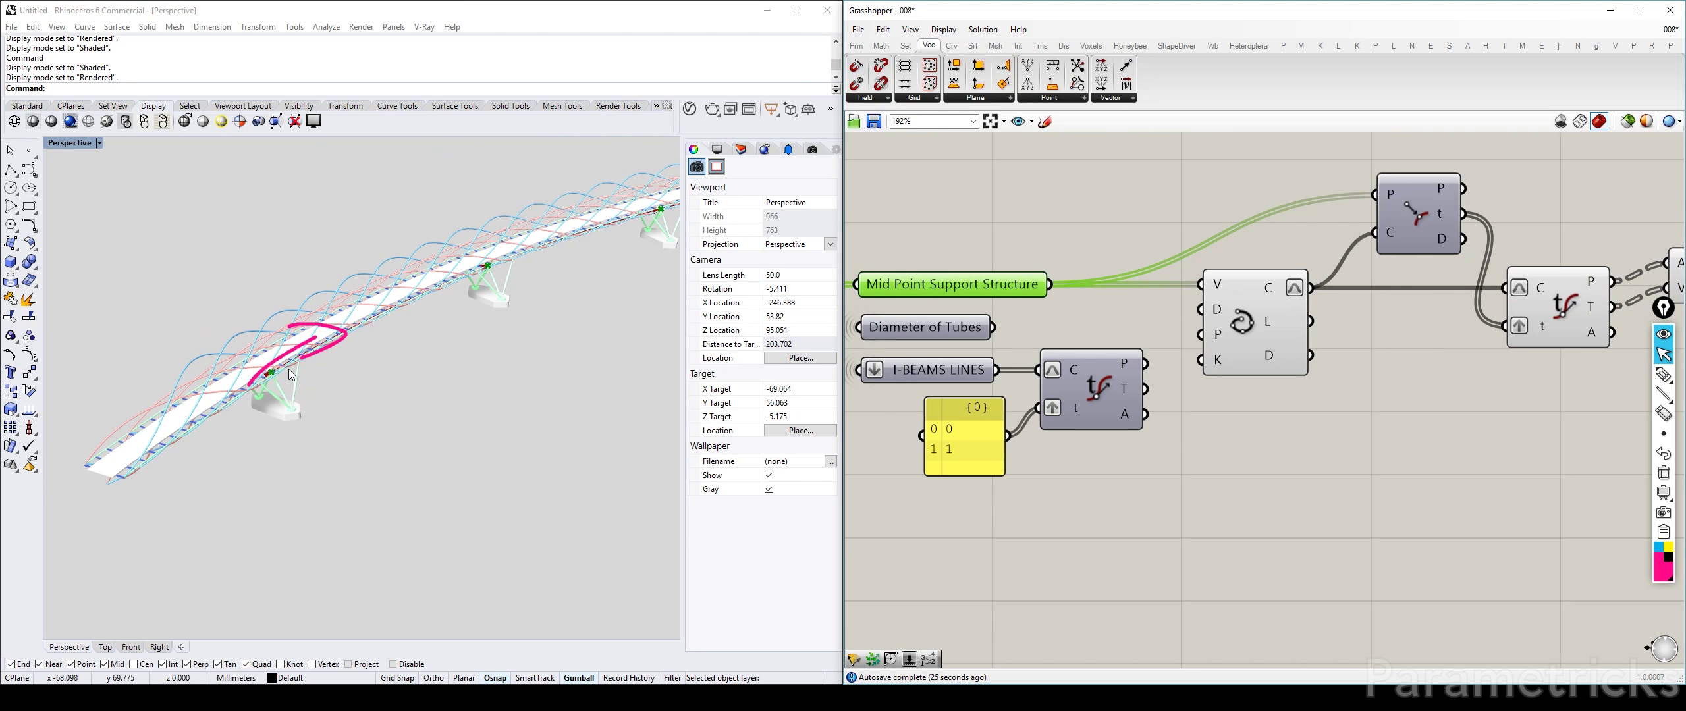
mouse_move(361, 387)
right_mouse_down("shift")
mouse_move(273, 395)
mouse_move(264, 424)
right_mouse_up("shift")
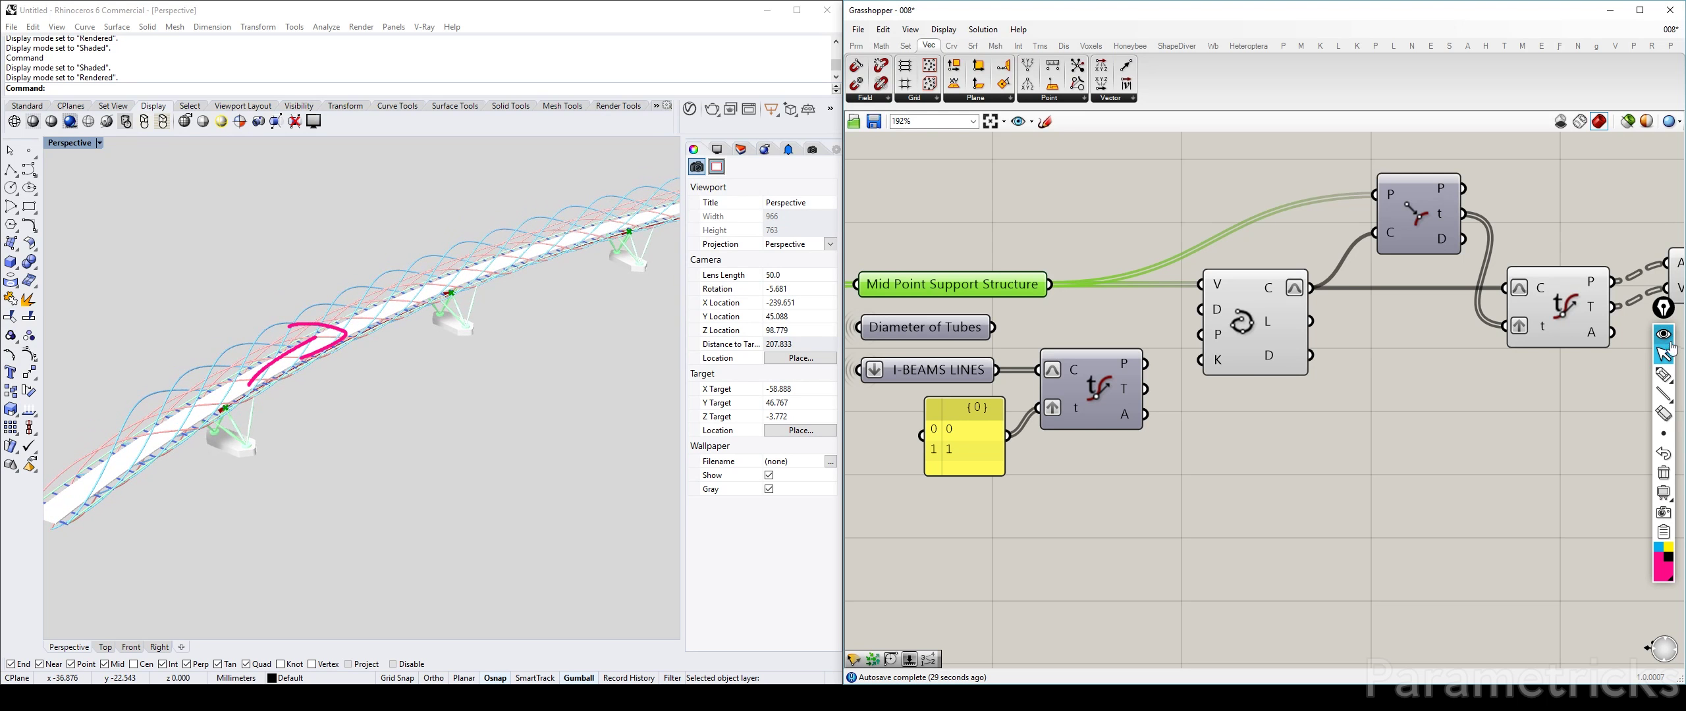
left_click(1664, 472)
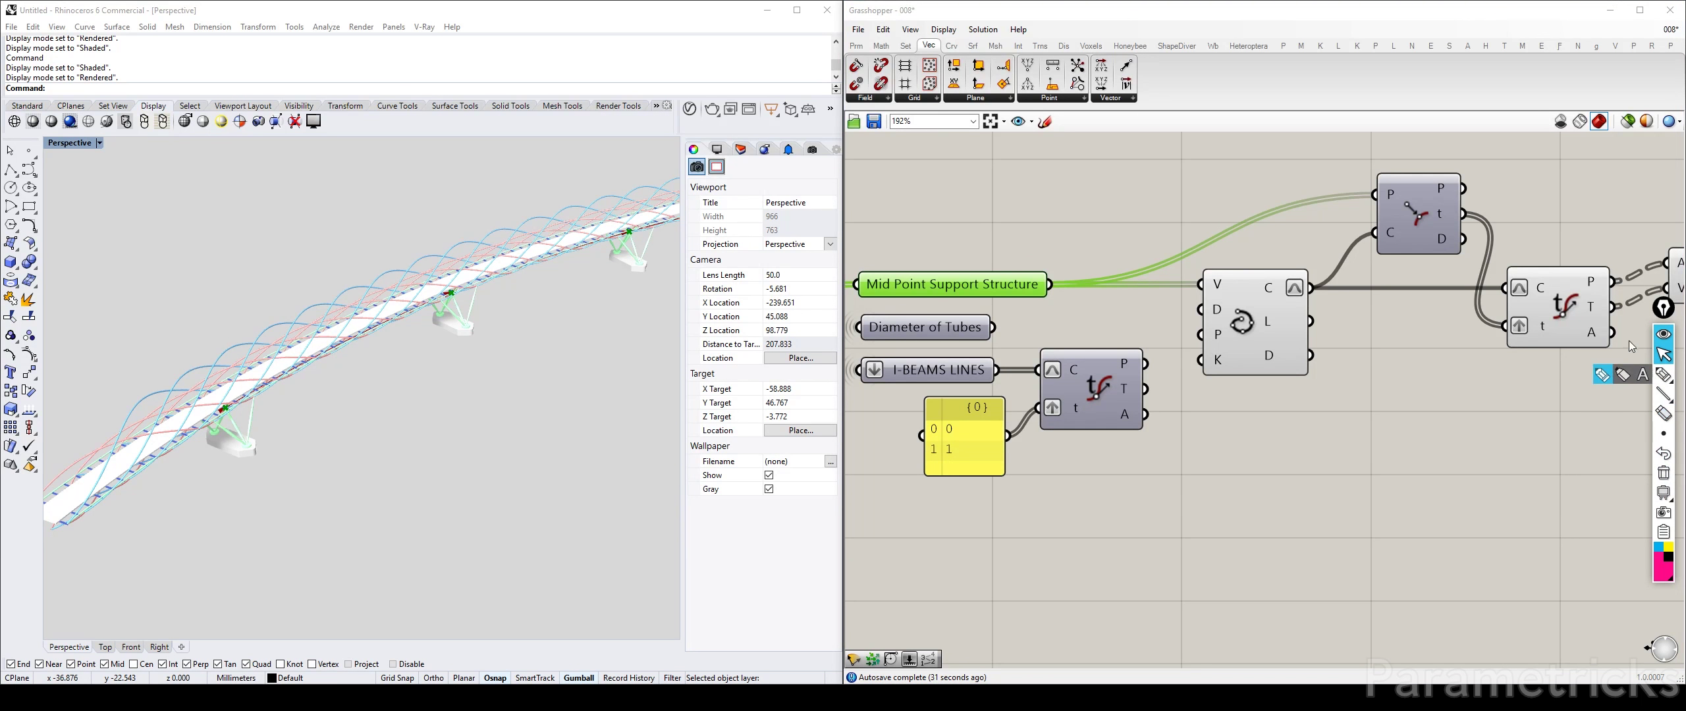
left_click(1663, 336)
Step: Select the Curve Closest Point and Vector Display components in turn and examine what each shows at the supports
left_click(1228, 387)
right_click_drag(1227, 388, 1197, 390)
left_click_drag(1365, 229, 1350, 241)
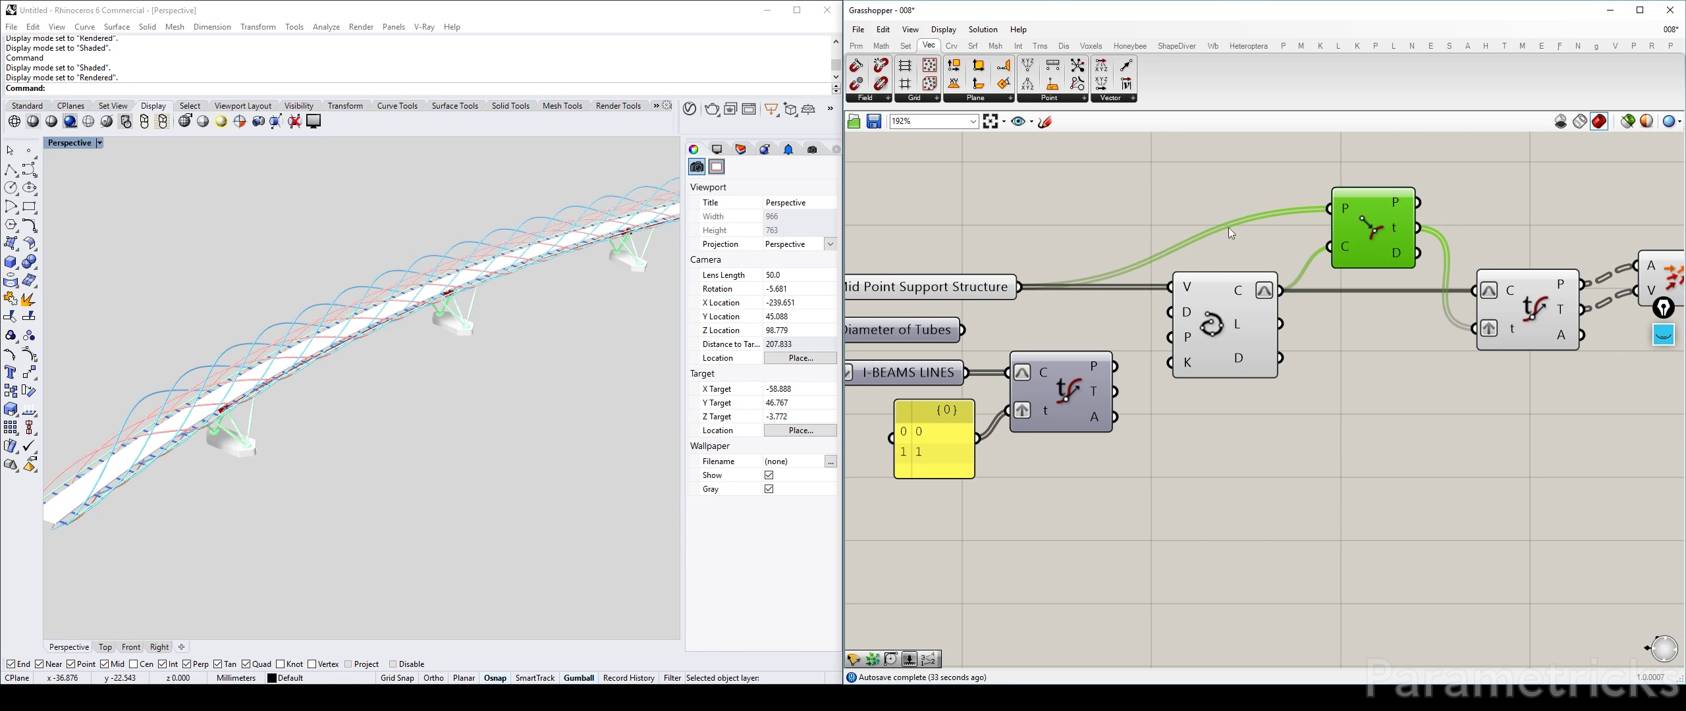
right_click_drag(1421, 366, 1143, 364)
left_click_drag(1378, 290, 1376, 309)
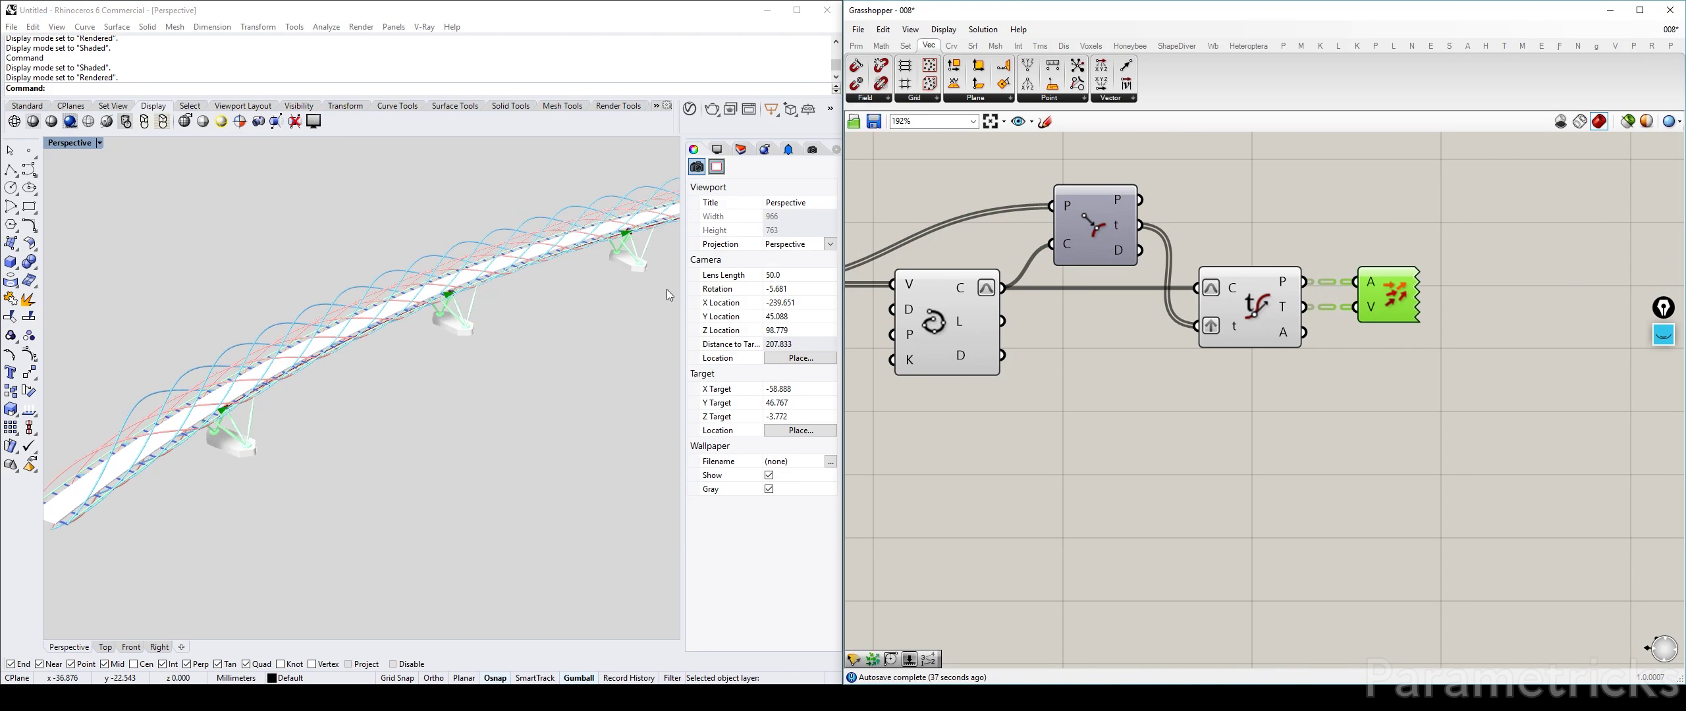
scroll(237, 412, "up", 10)
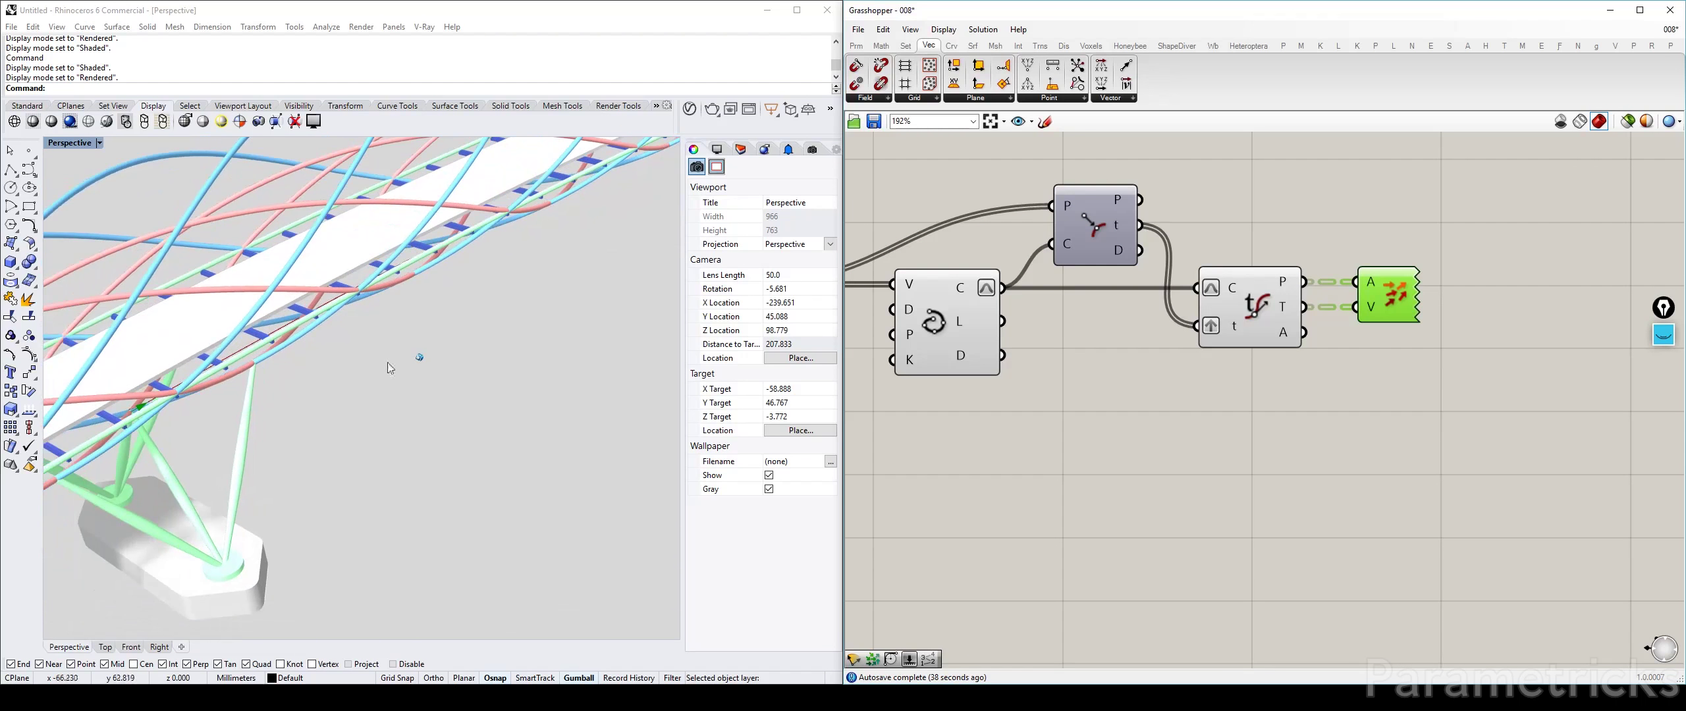
Step: Move Vector Display aside, add a vector Rotate component, and wire the Evaluate Curve tangents into its V input
left_click_drag(1403, 295, 1523, 220)
left_click(1387, 352)
double_click(1389, 356)
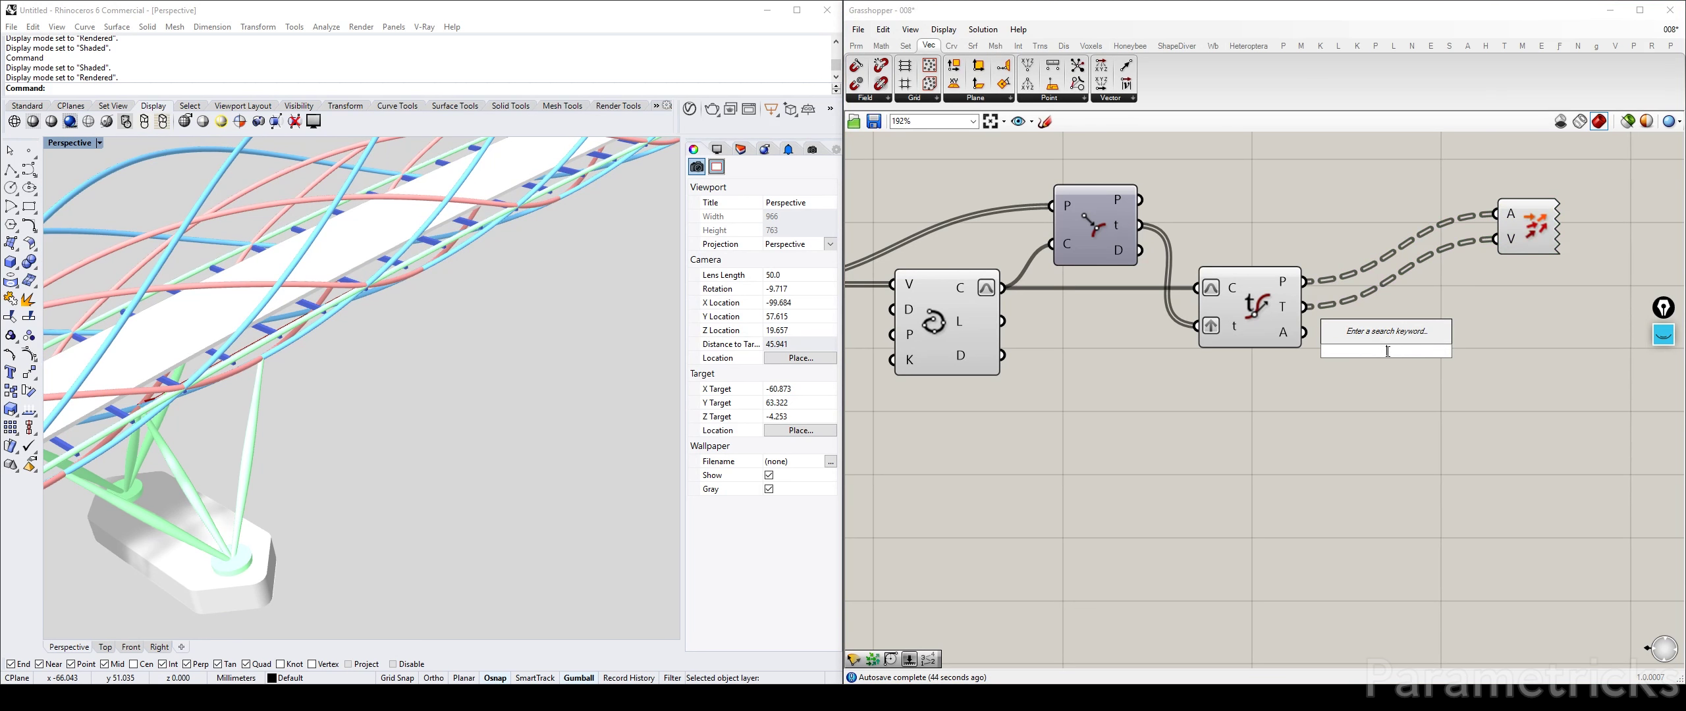
type("rota")
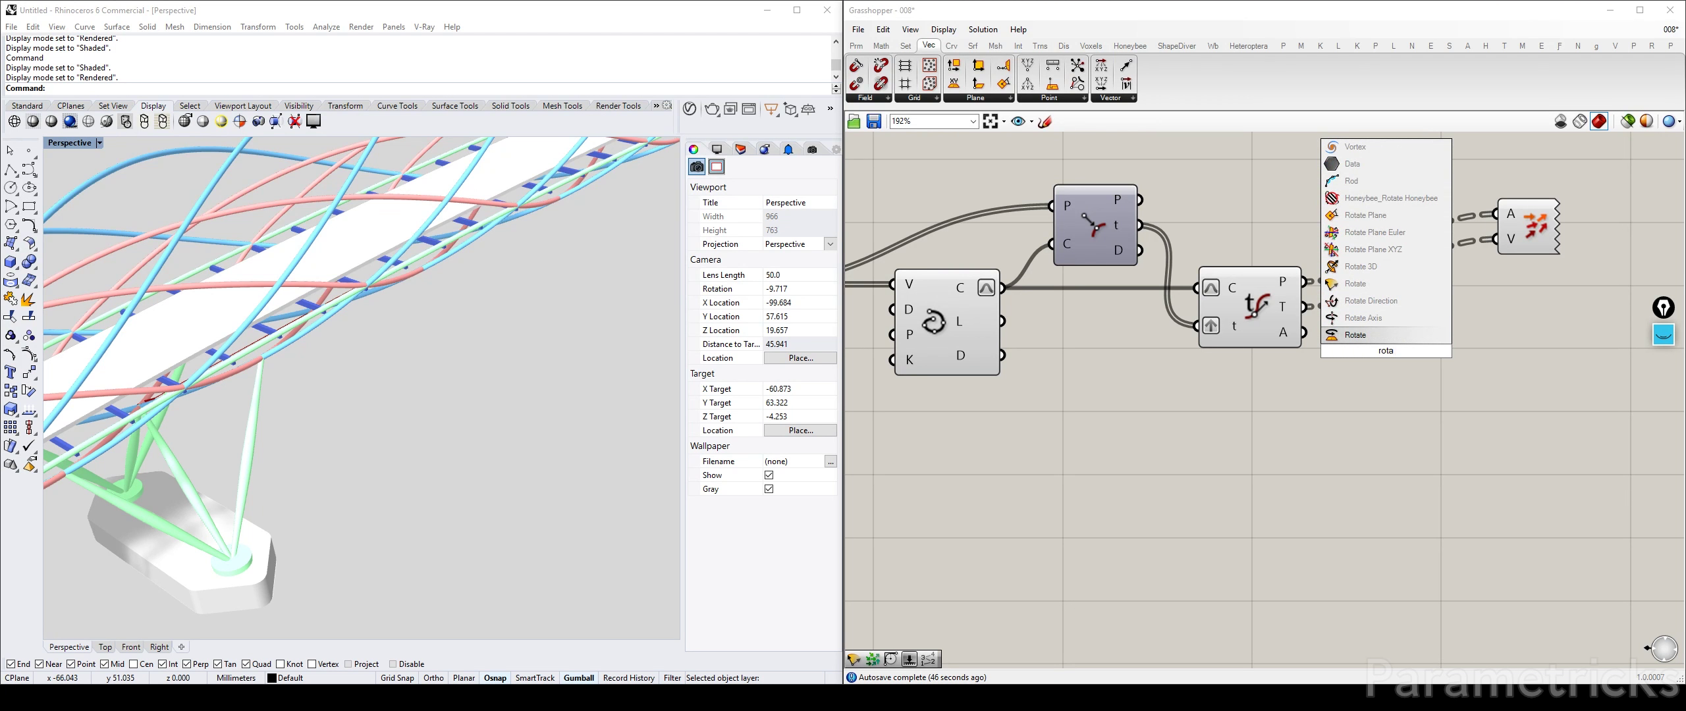
key("Up")
key("Up")
key("Up")
key("Return")
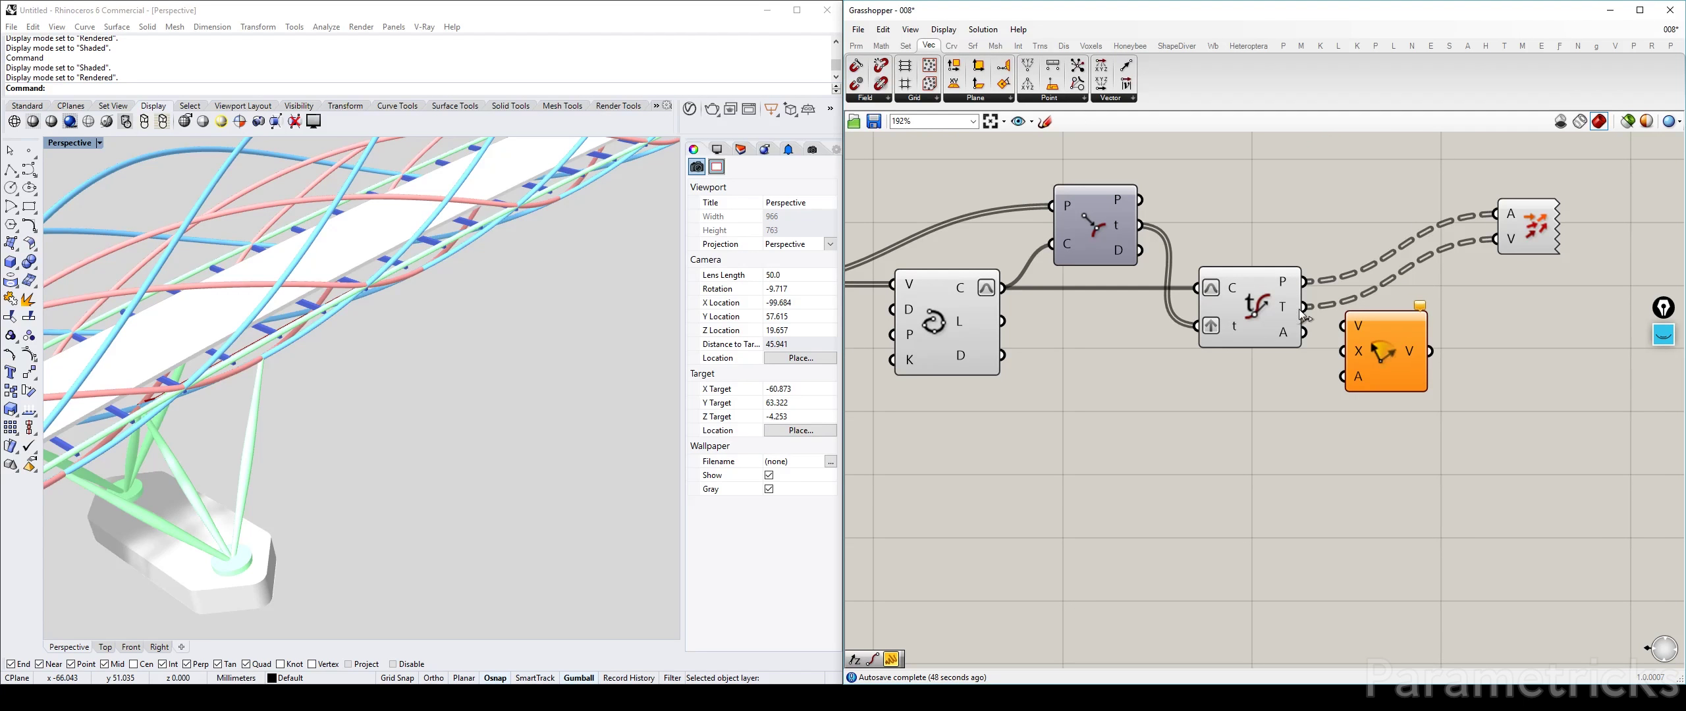
left_click_drag(1299, 310, 1342, 327)
Step: Add a Unit Z vector, wire it into the Rotate component's X axis input, and switch the A input to degrees
double_click(1270, 411)
type("z")
key("Return")
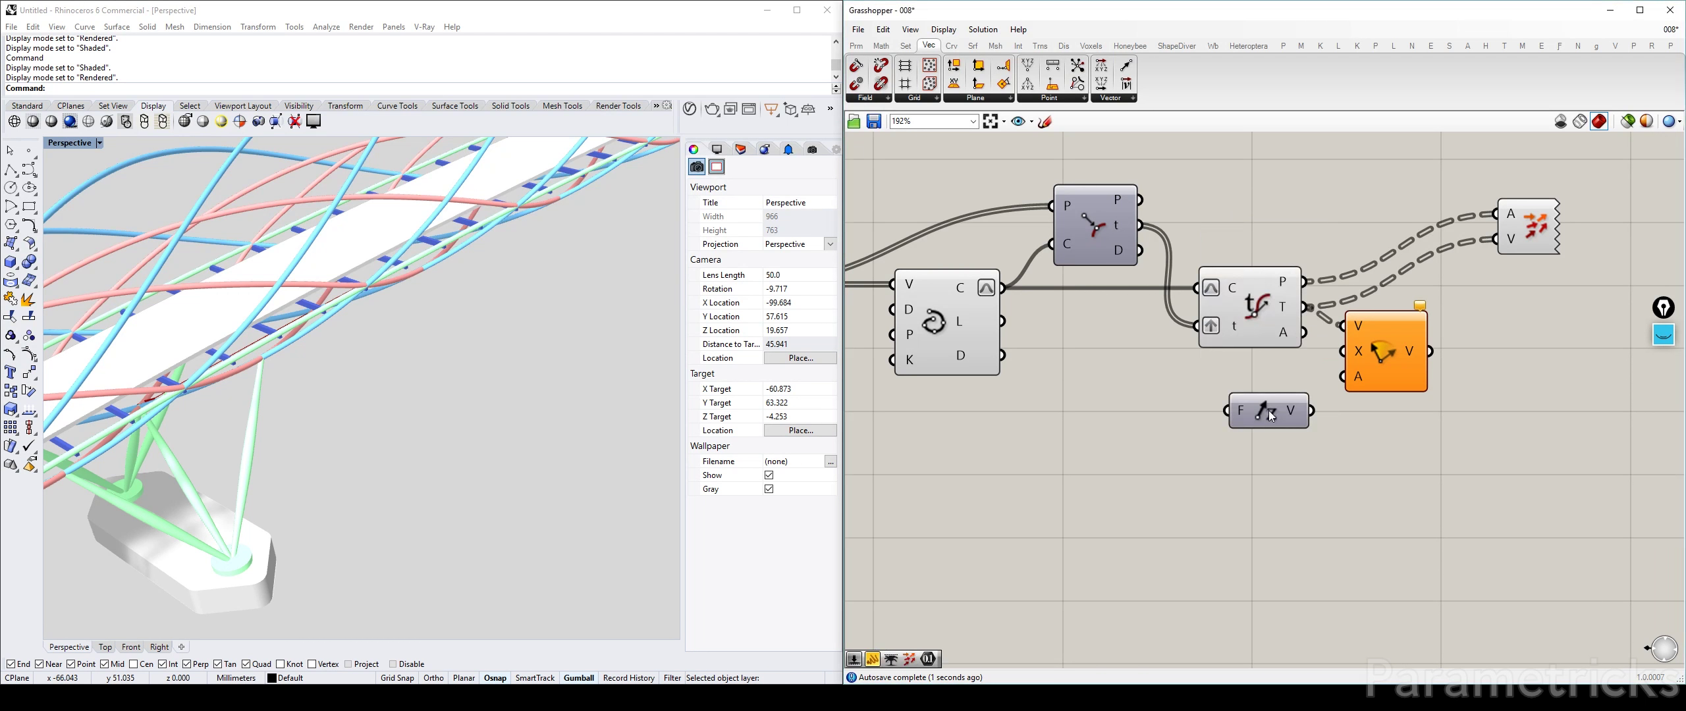
left_click_drag(1271, 415, 1344, 352)
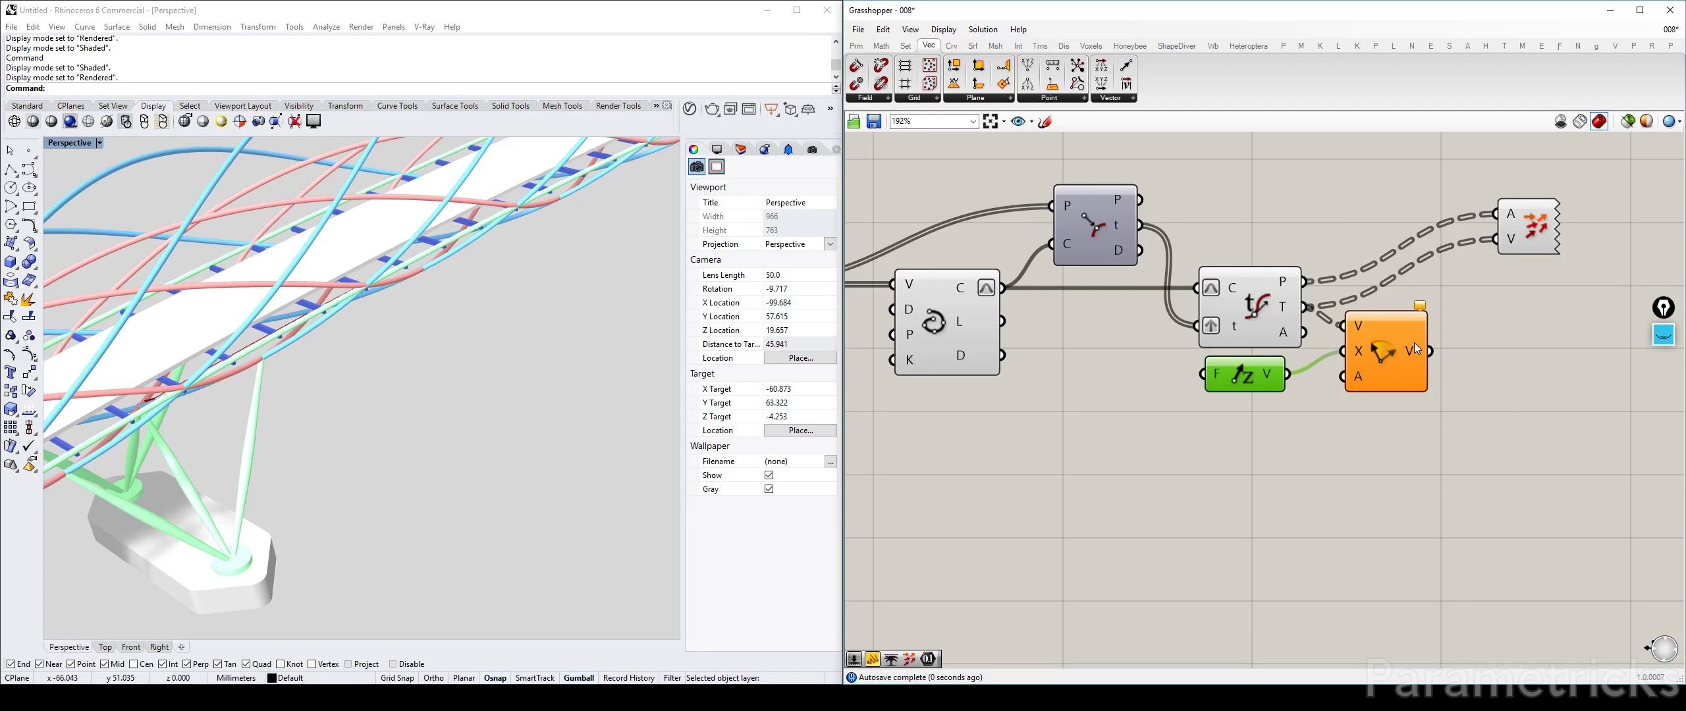
right_click(1361, 378)
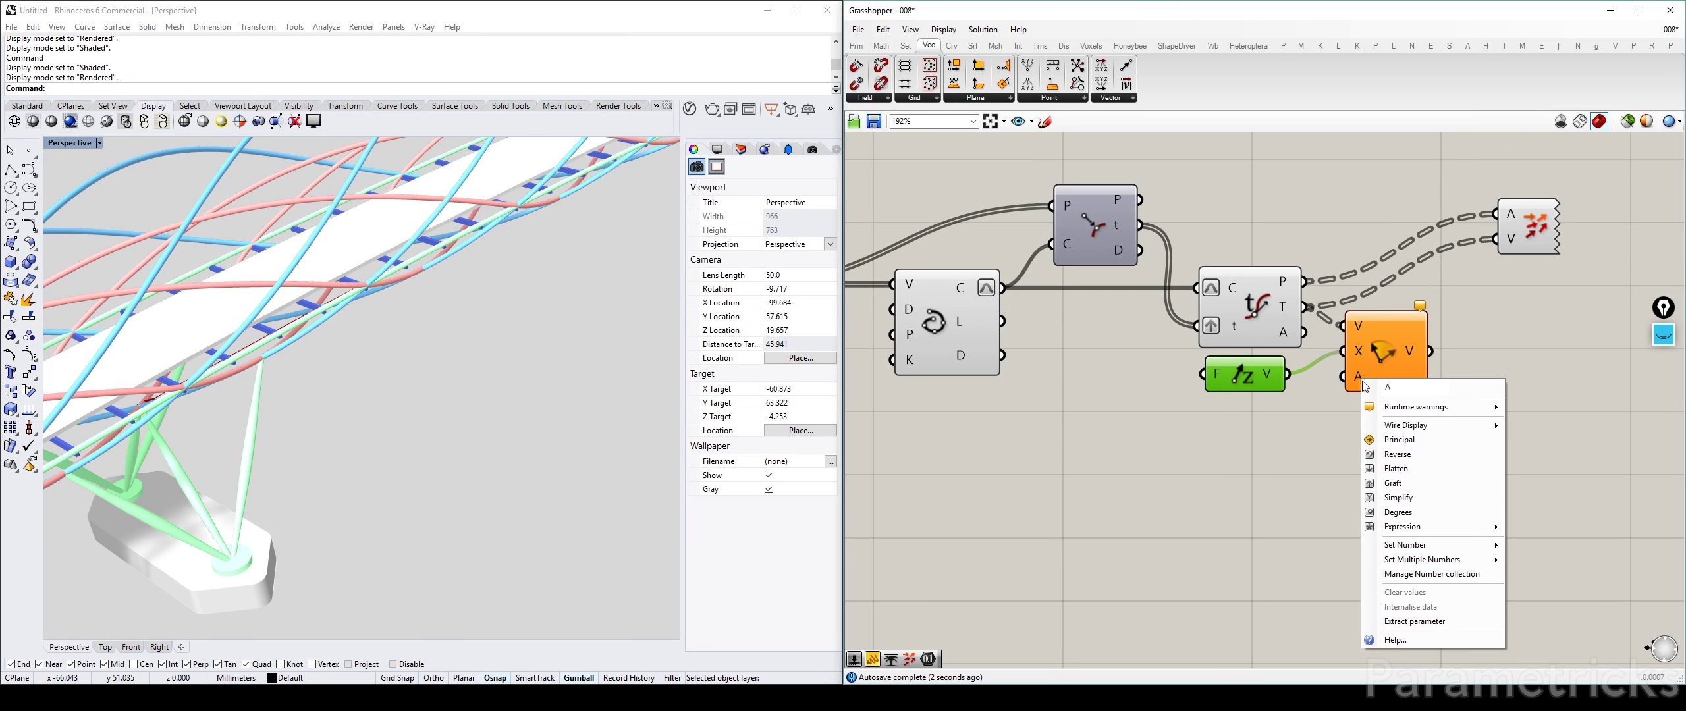
left_click(1402, 511)
left_click_drag(1375, 349, 1414, 371)
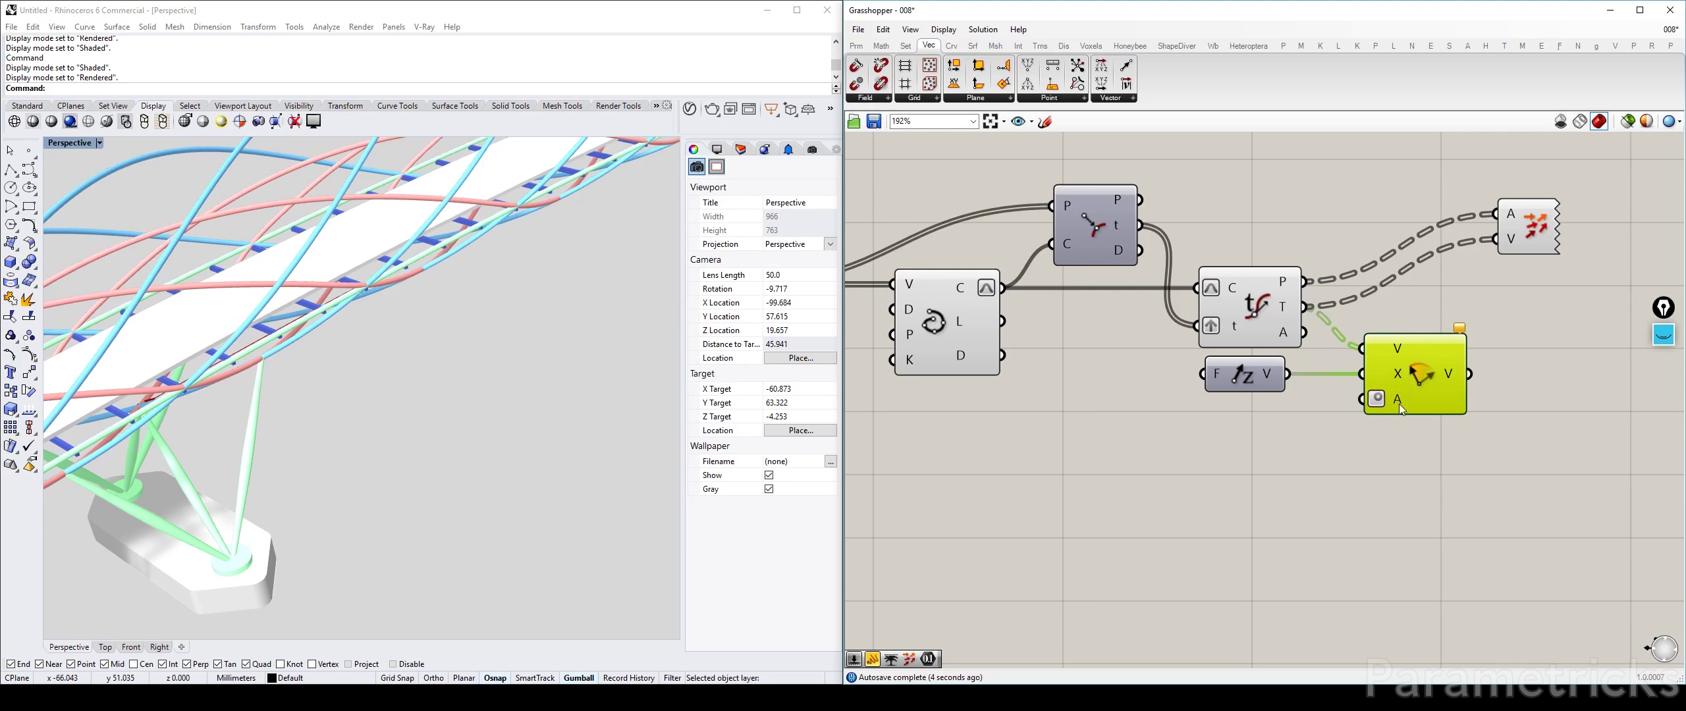
Step: Set a fixed number on the Rotate component's A input as the rotation angle
right_click(1399, 403)
mouse_move(1499, 575)
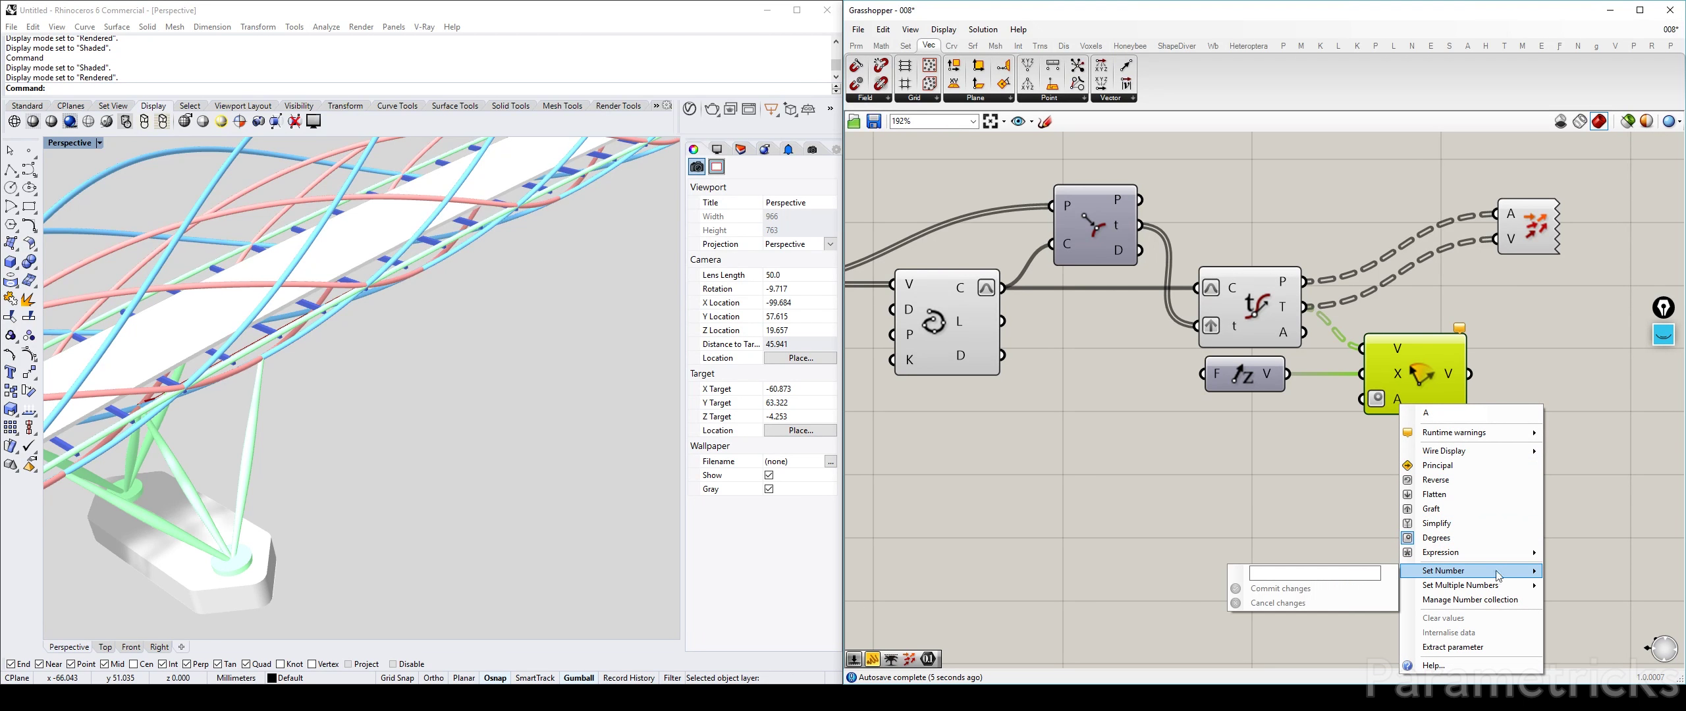
left_click(1345, 571)
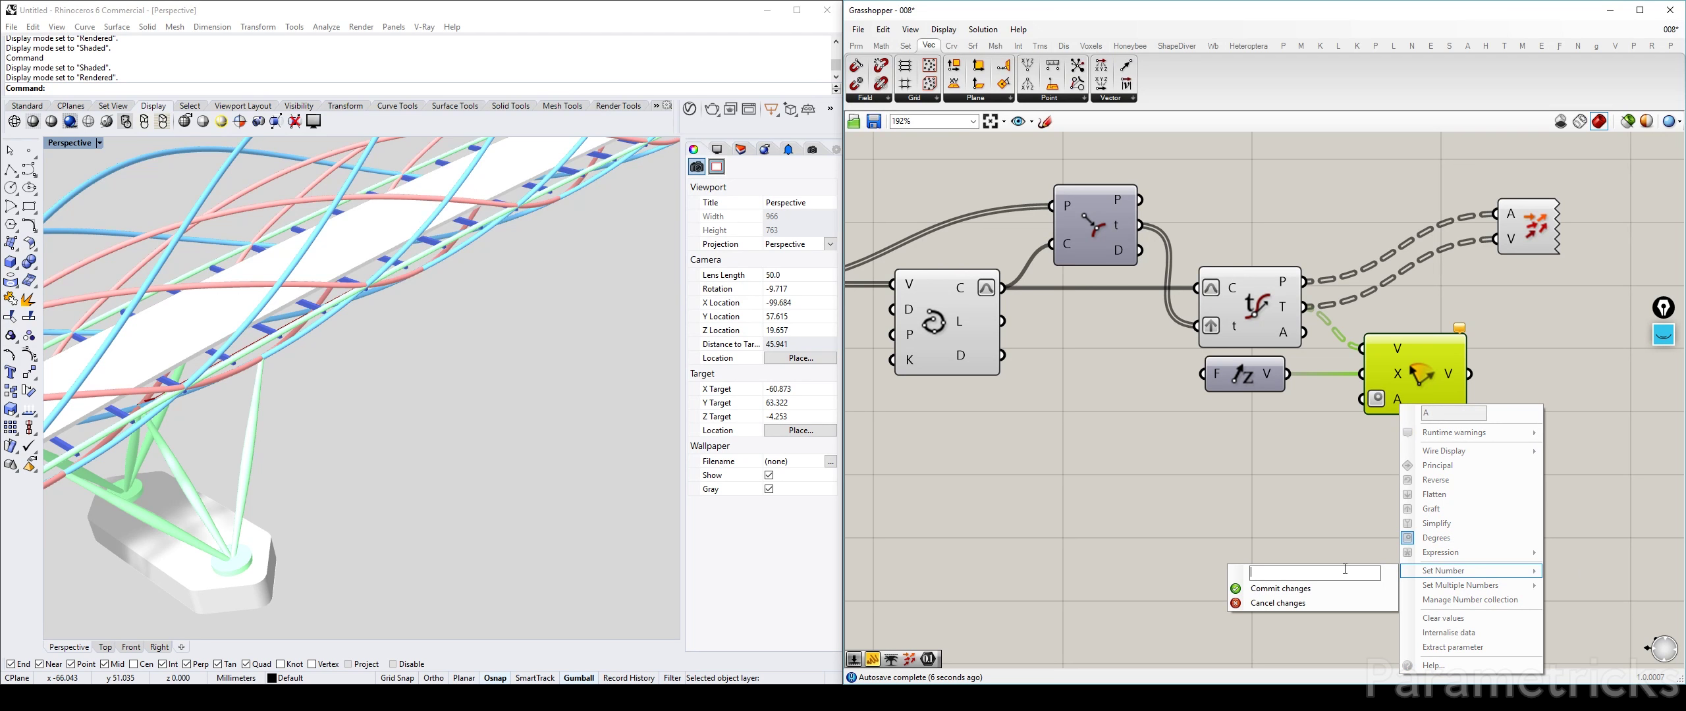
left_click(1270, 589)
Step: Wire the rotated vectors into Vector Display's V input and examine the arrow directions at the bridge supports
right_click_drag(1377, 474, 1227, 544)
left_click_drag(1319, 445, 1354, 319)
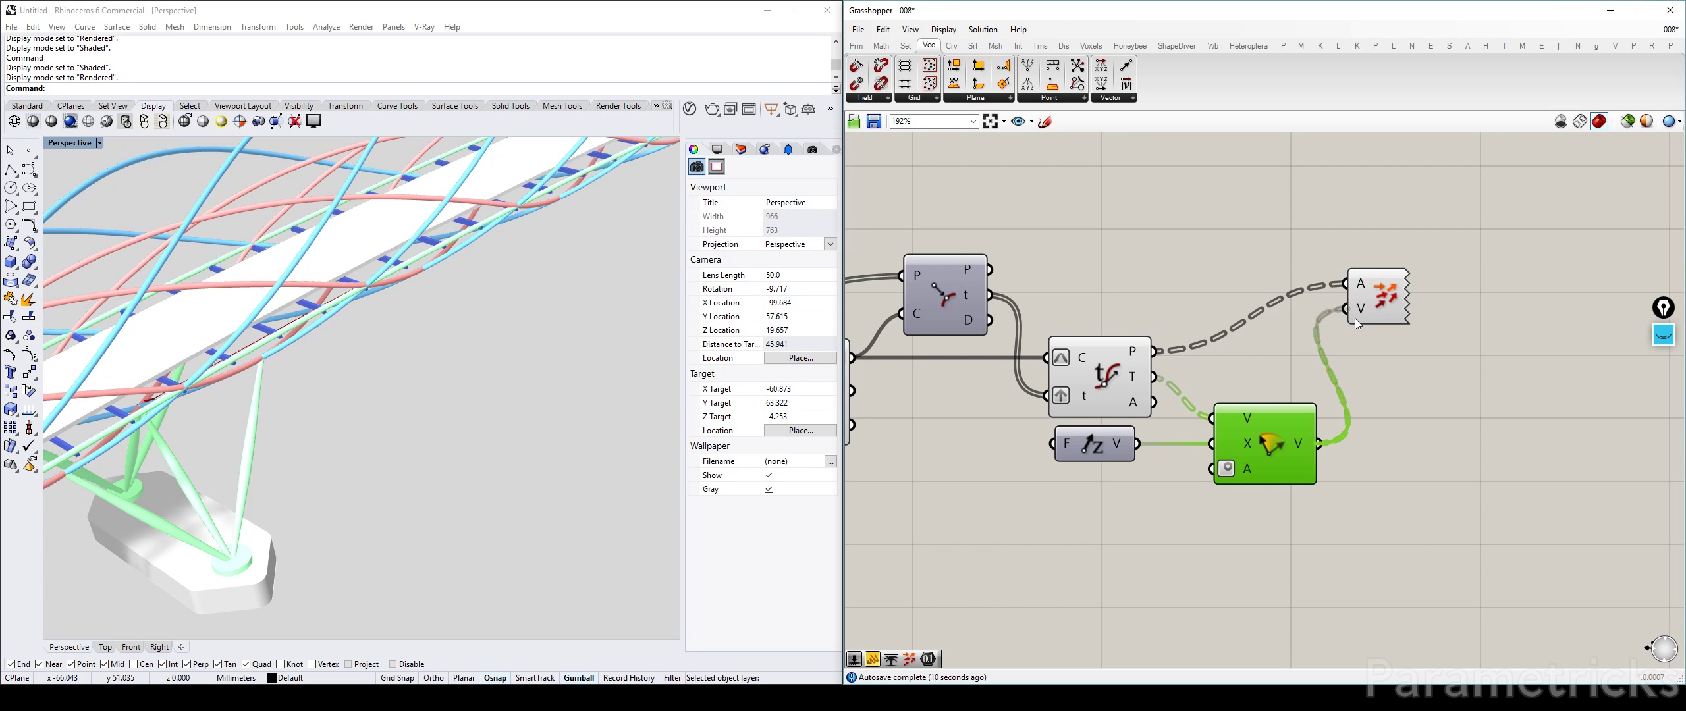
scroll(183, 414, "down", 6)
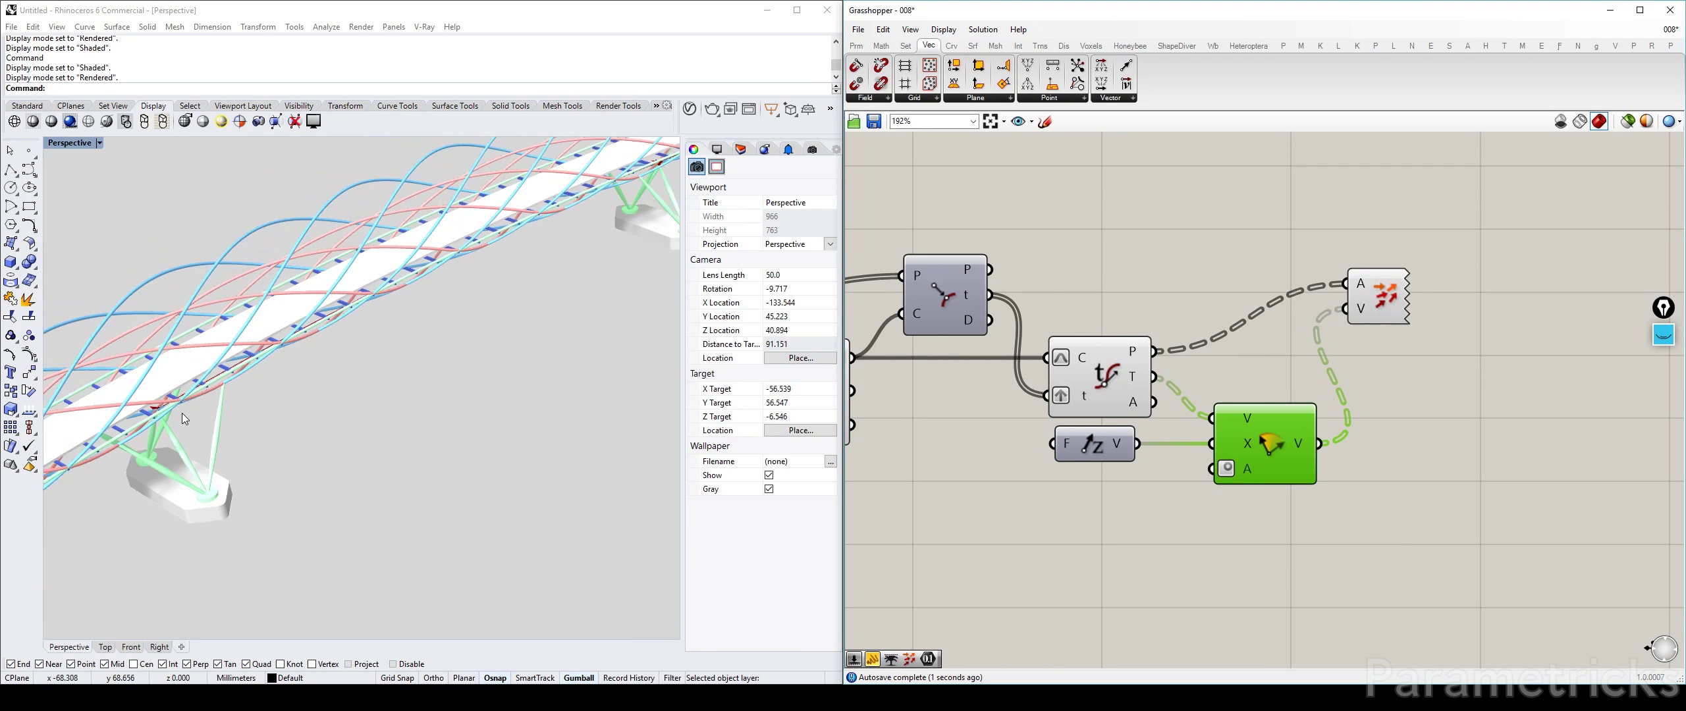
scroll(137, 411, "up", 9)
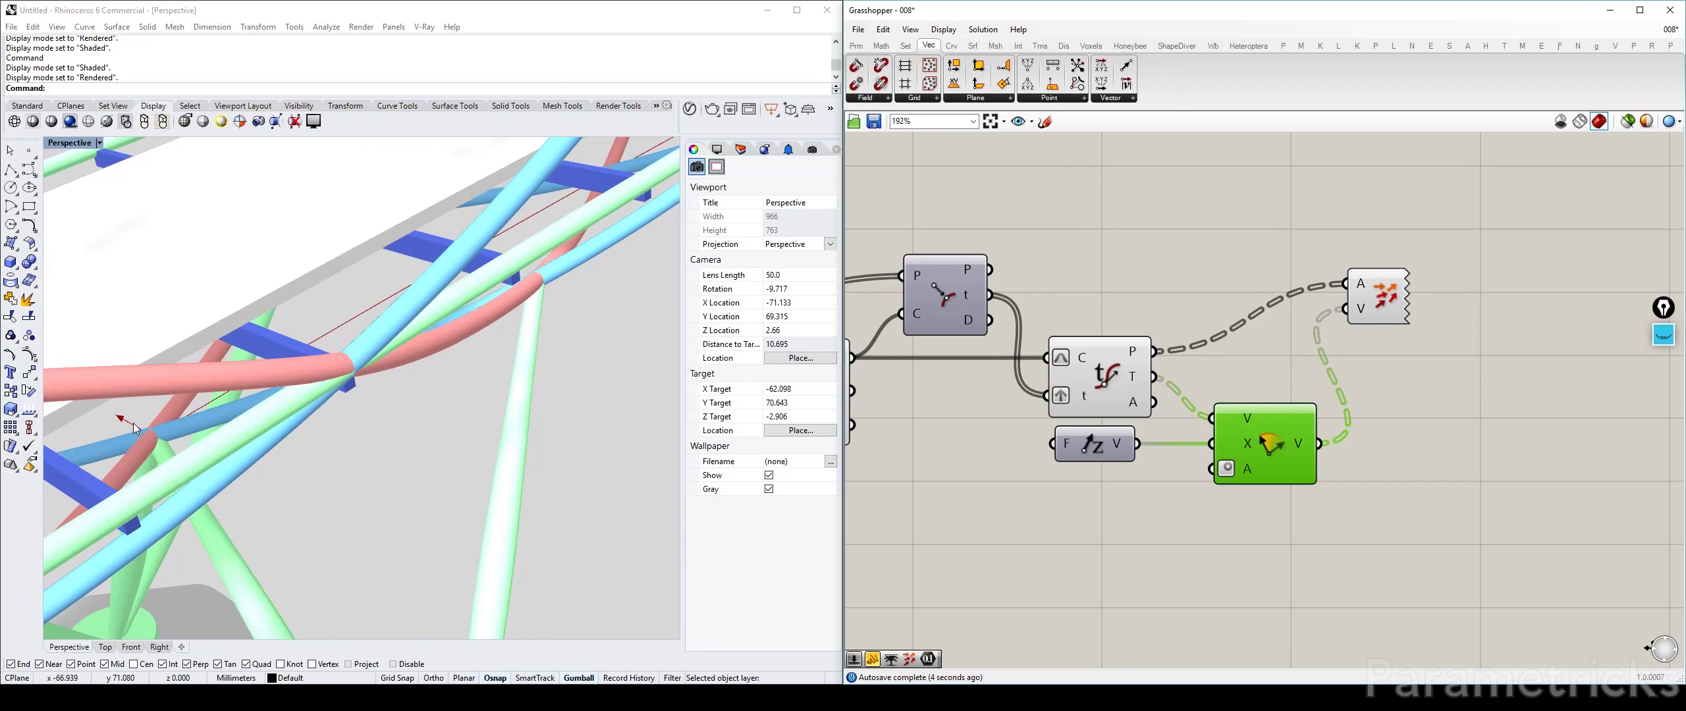
scroll(161, 418, "down", 15)
right_click_drag(286, 377, 432, 351, "shift")
scroll(431, 349, "down", 6)
Step: Add a panel containing -90, shrink it, and wire it into the Rotate component's A input
right_click(1246, 469)
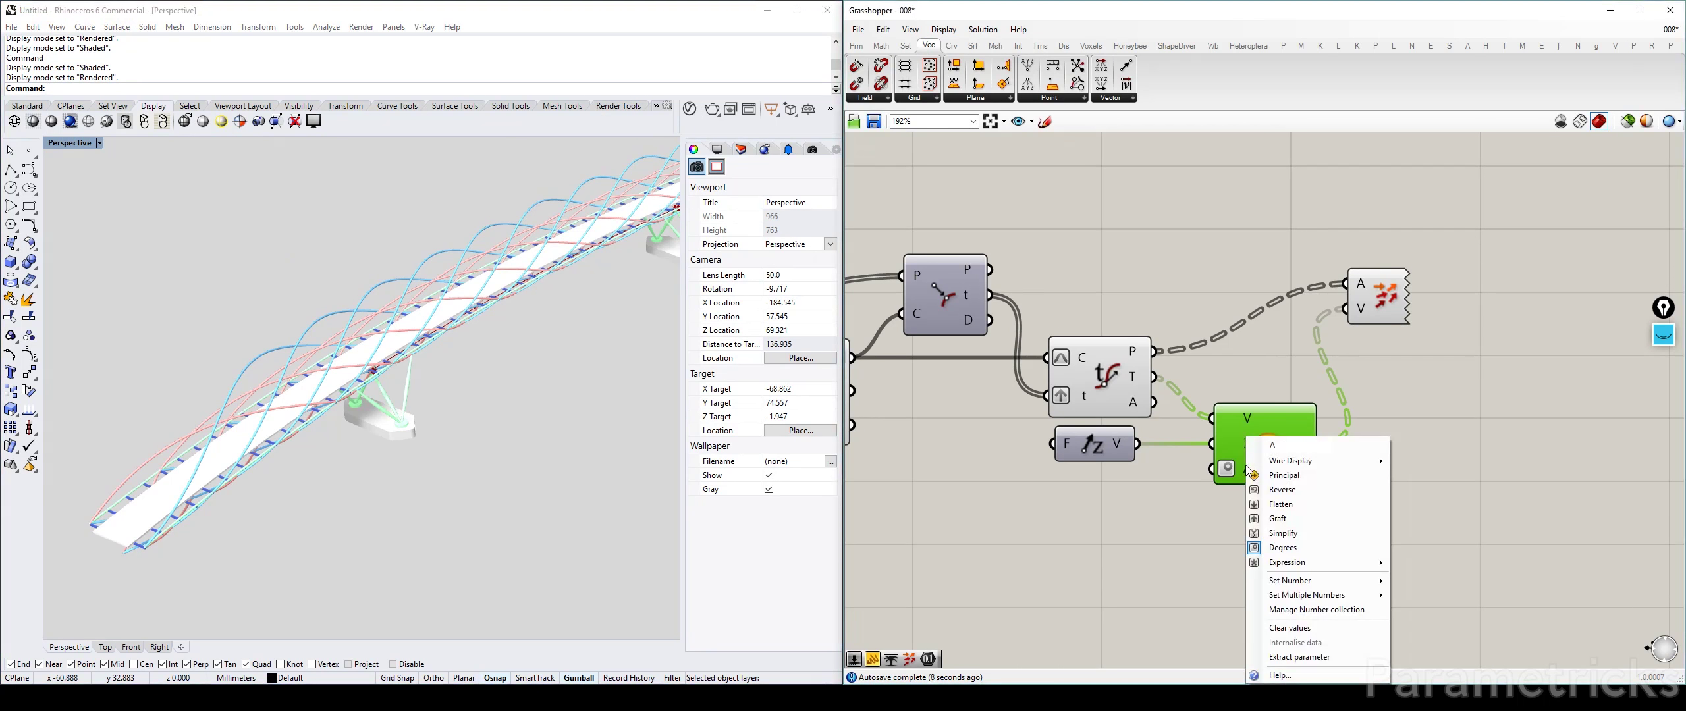
left_click(1114, 532)
double_click(1115, 533)
key("Return")
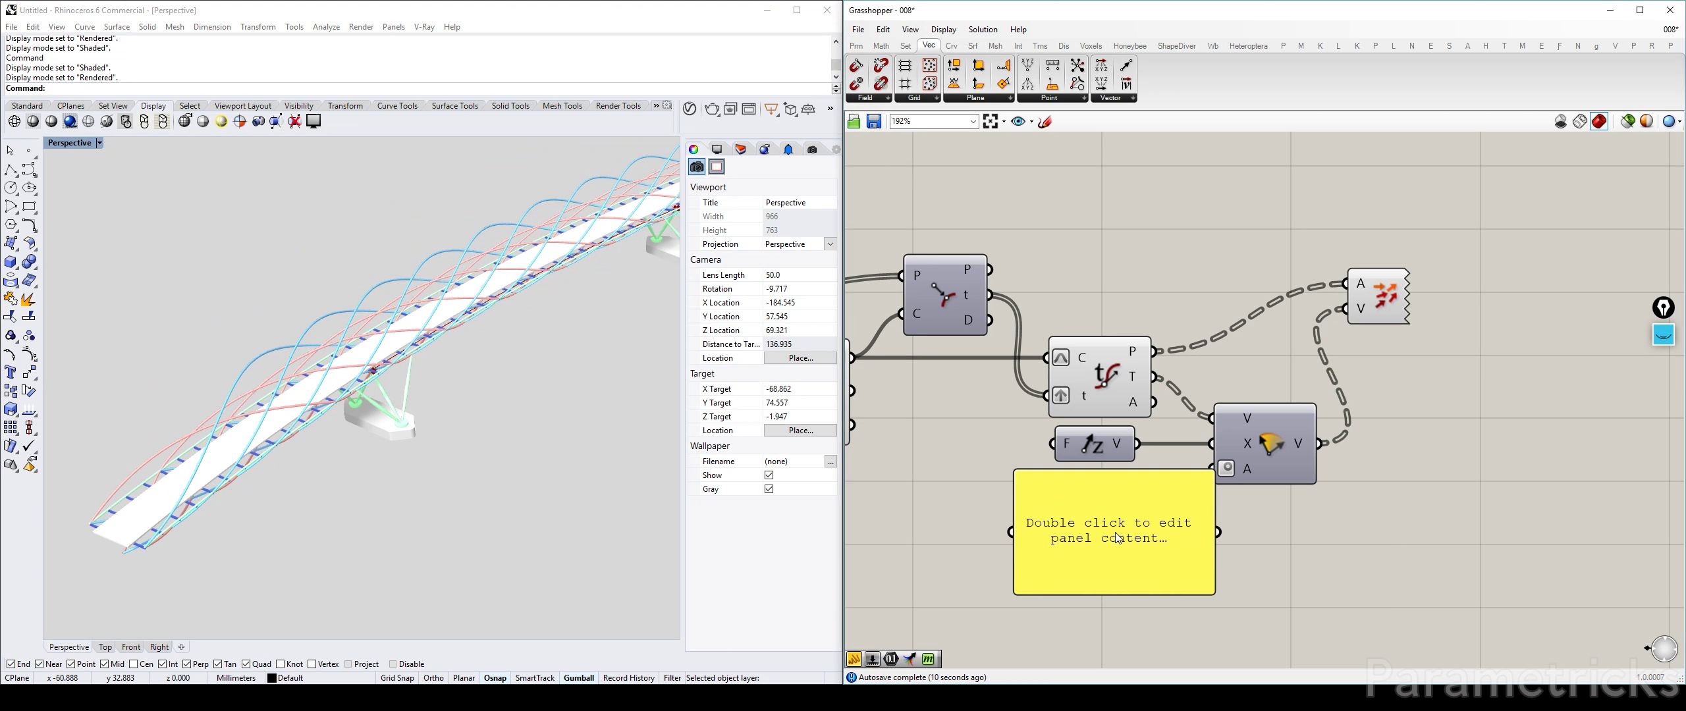
double_click(1115, 532)
key("Delete")
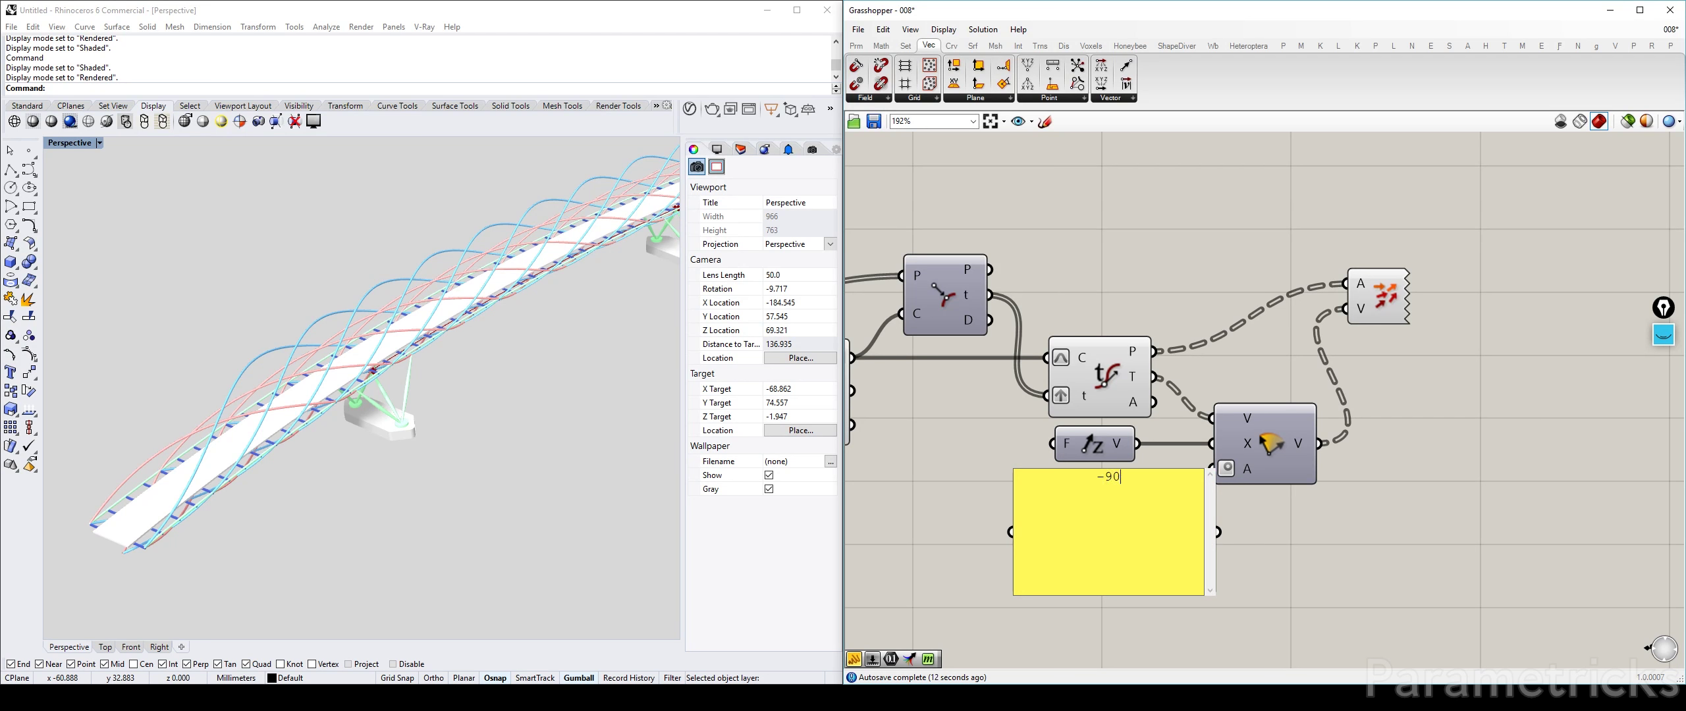
left_click(995, 428)
left_click_drag(1015, 470, 1096, 491)
Step: Examine the vector arrows at the supports up close and along the whole bridge with Vector Display selected
scroll(406, 379, "up", 8)
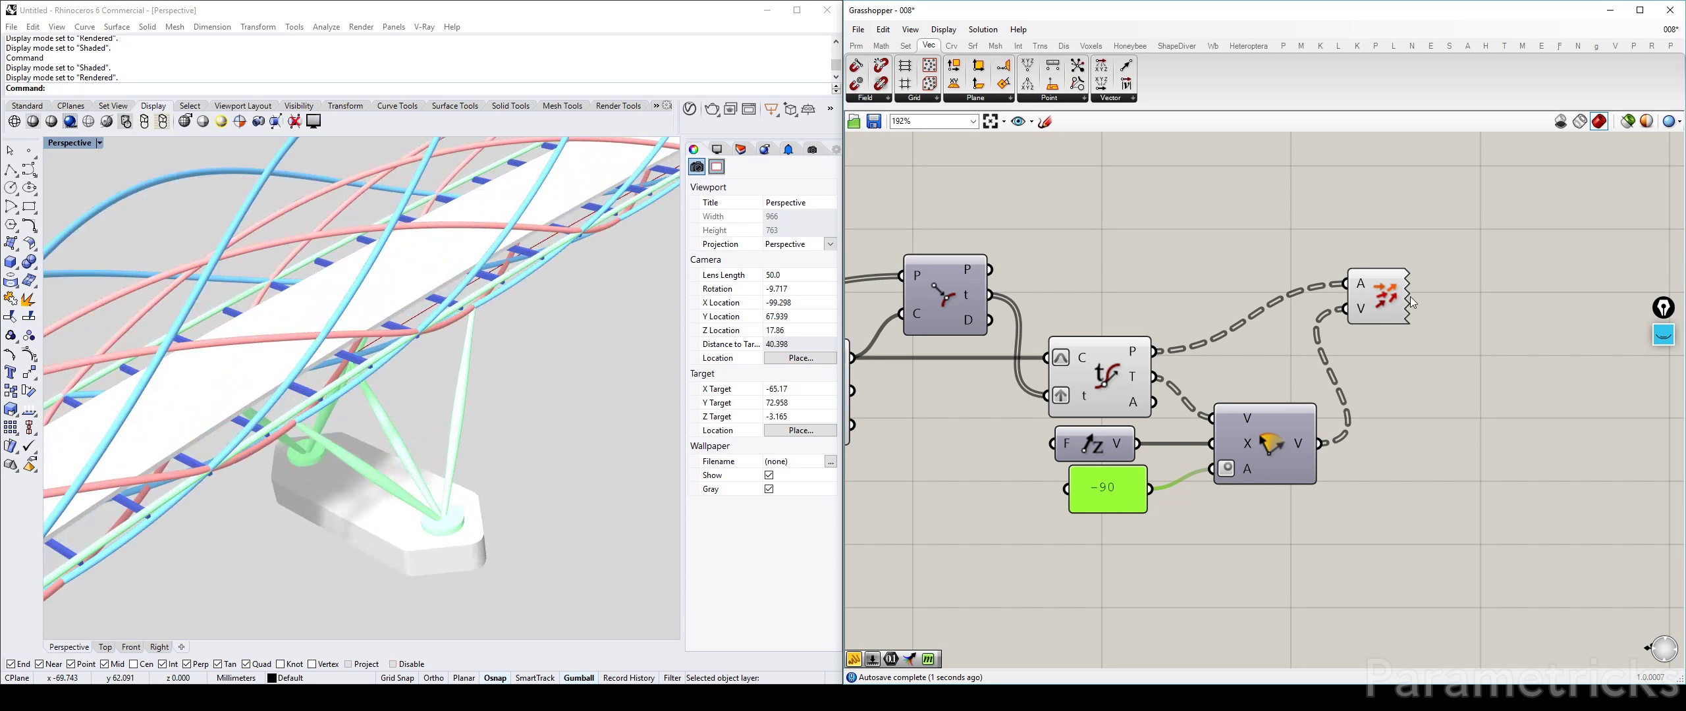
scroll(369, 349, "up", 10)
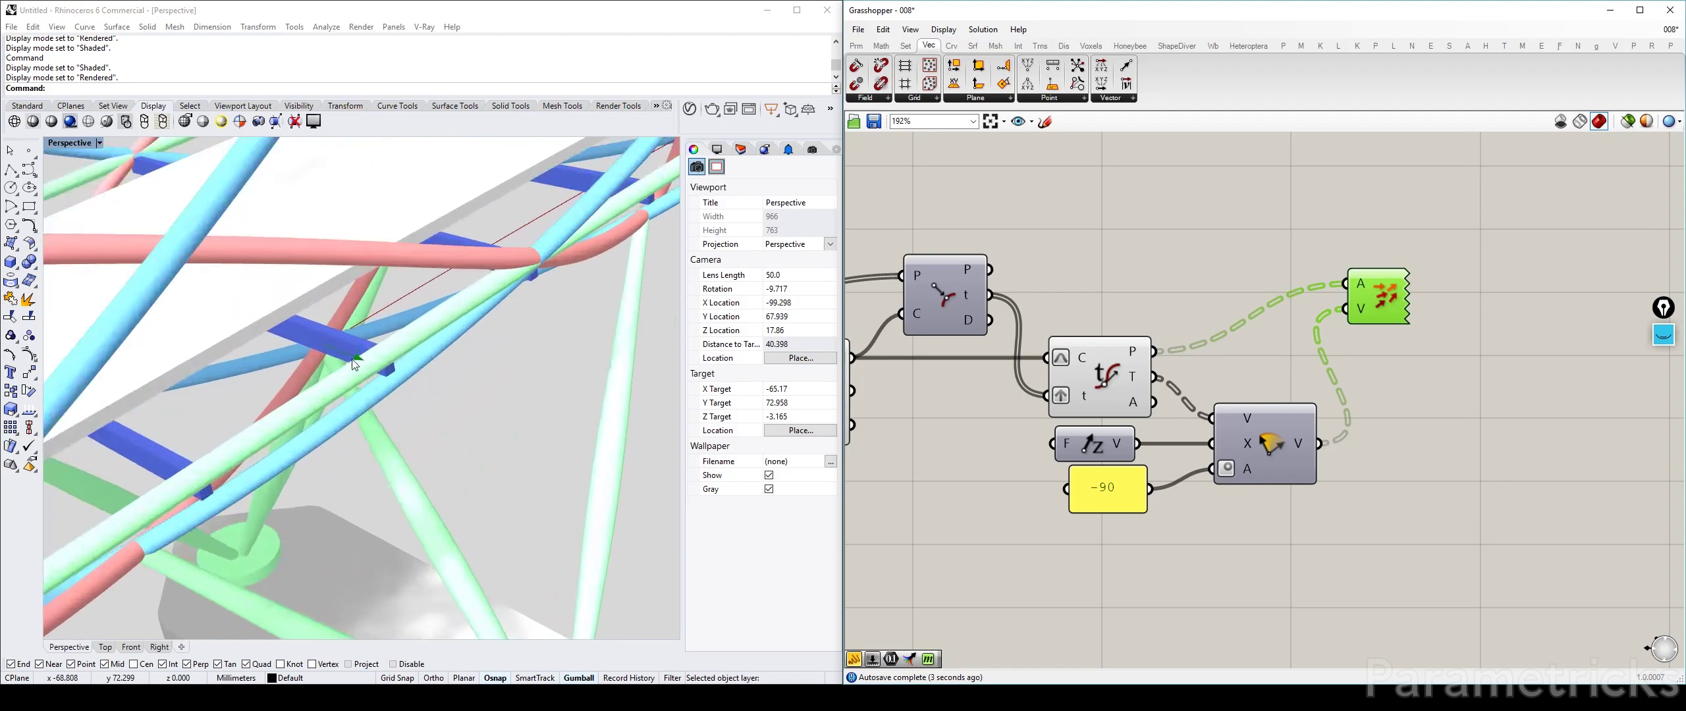
scroll(342, 354, "down", 2)
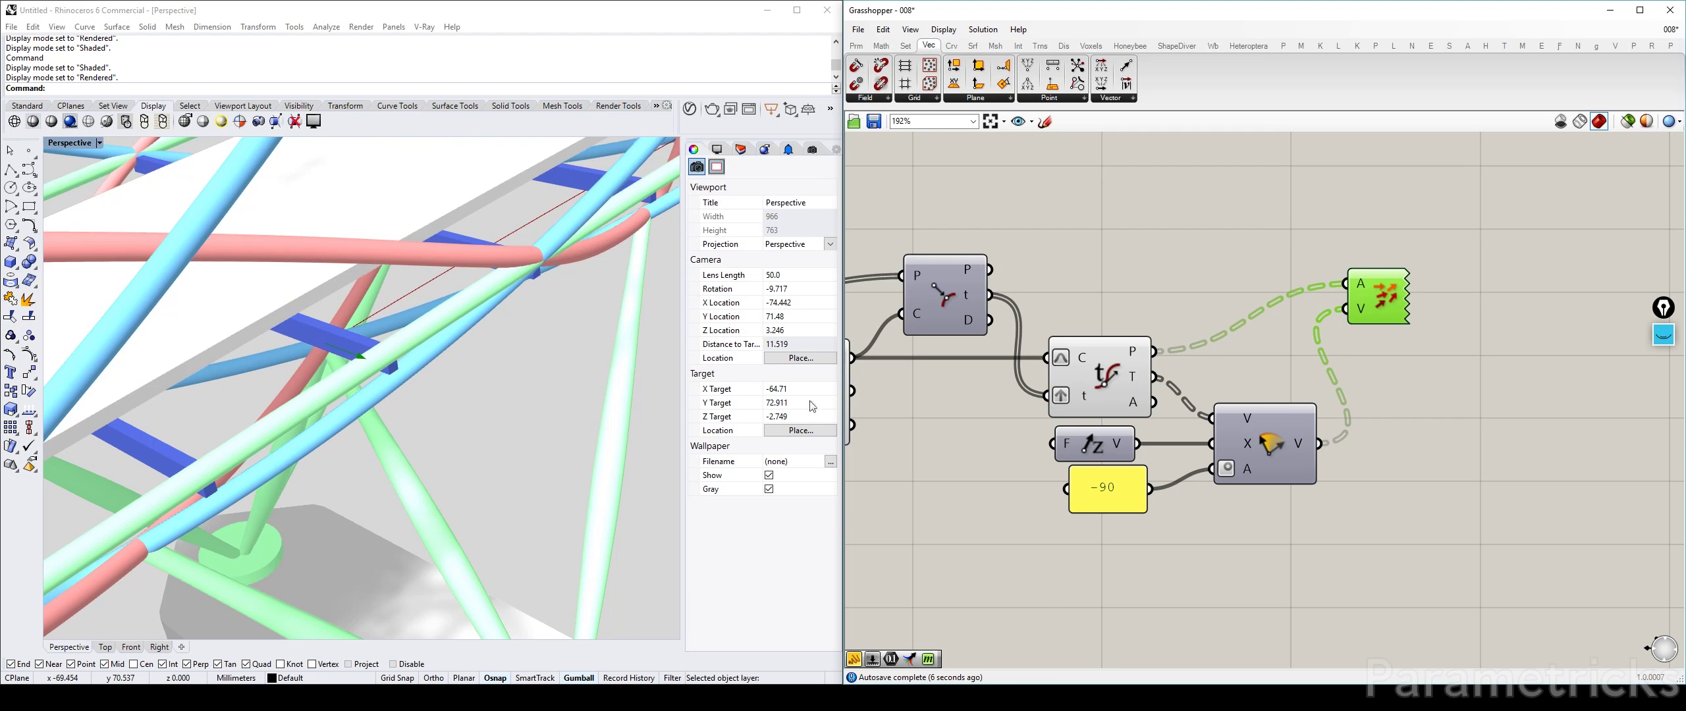
scroll(326, 397, "down", 8)
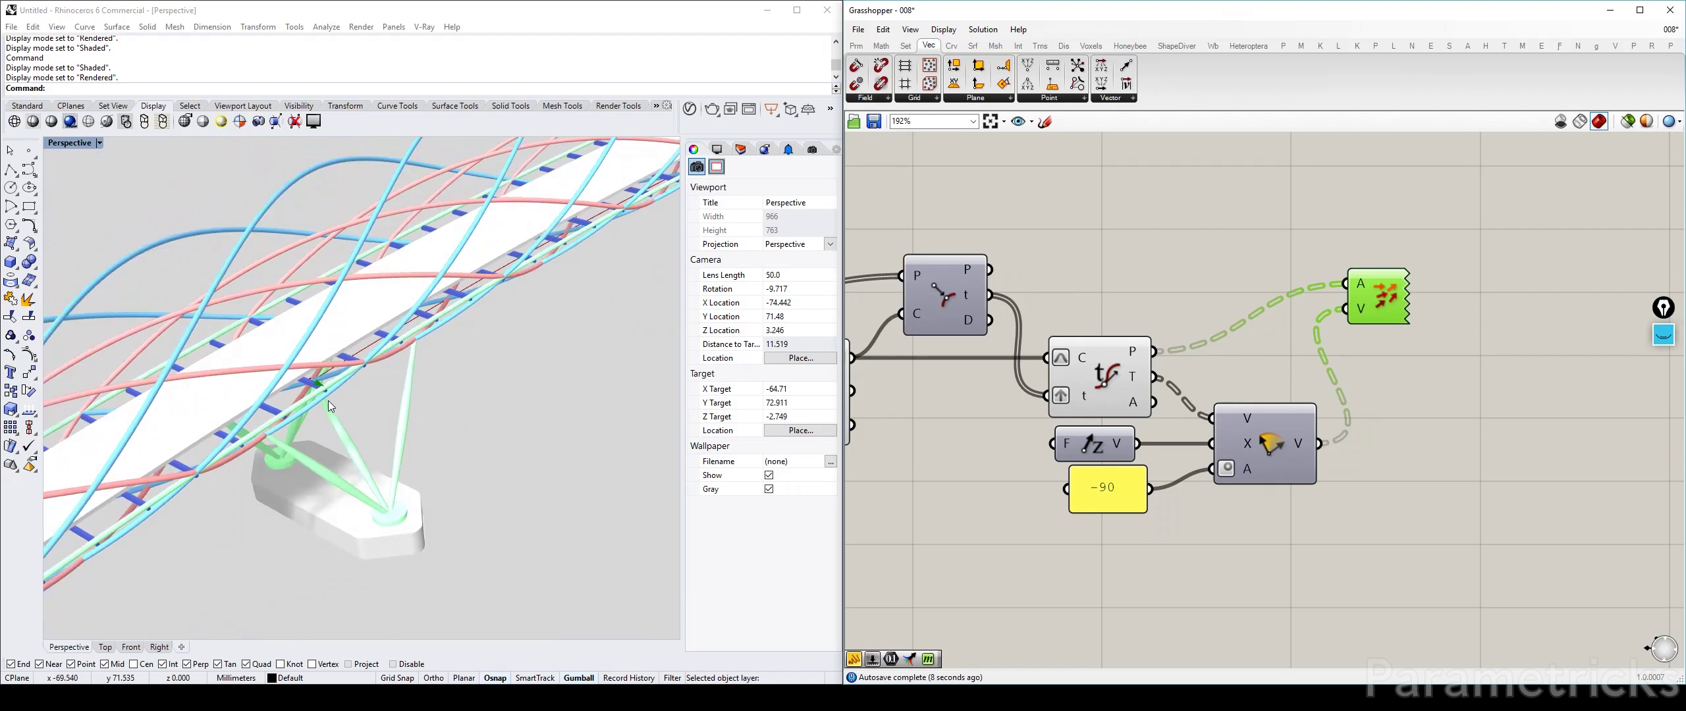
left_click(485, 380)
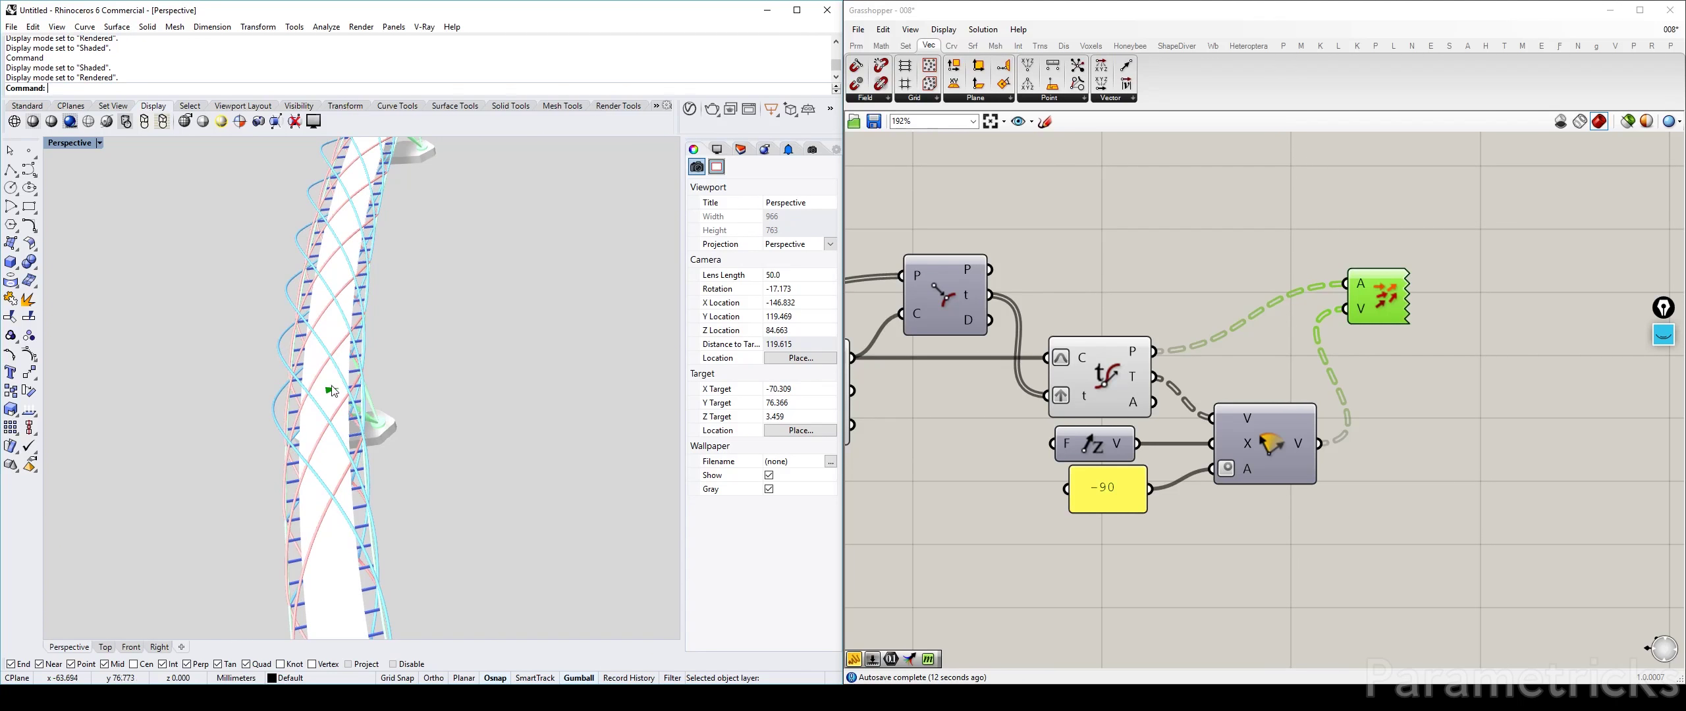
scroll(368, 395, "down", 2)
right_click_drag(367, 395, 627, 439)
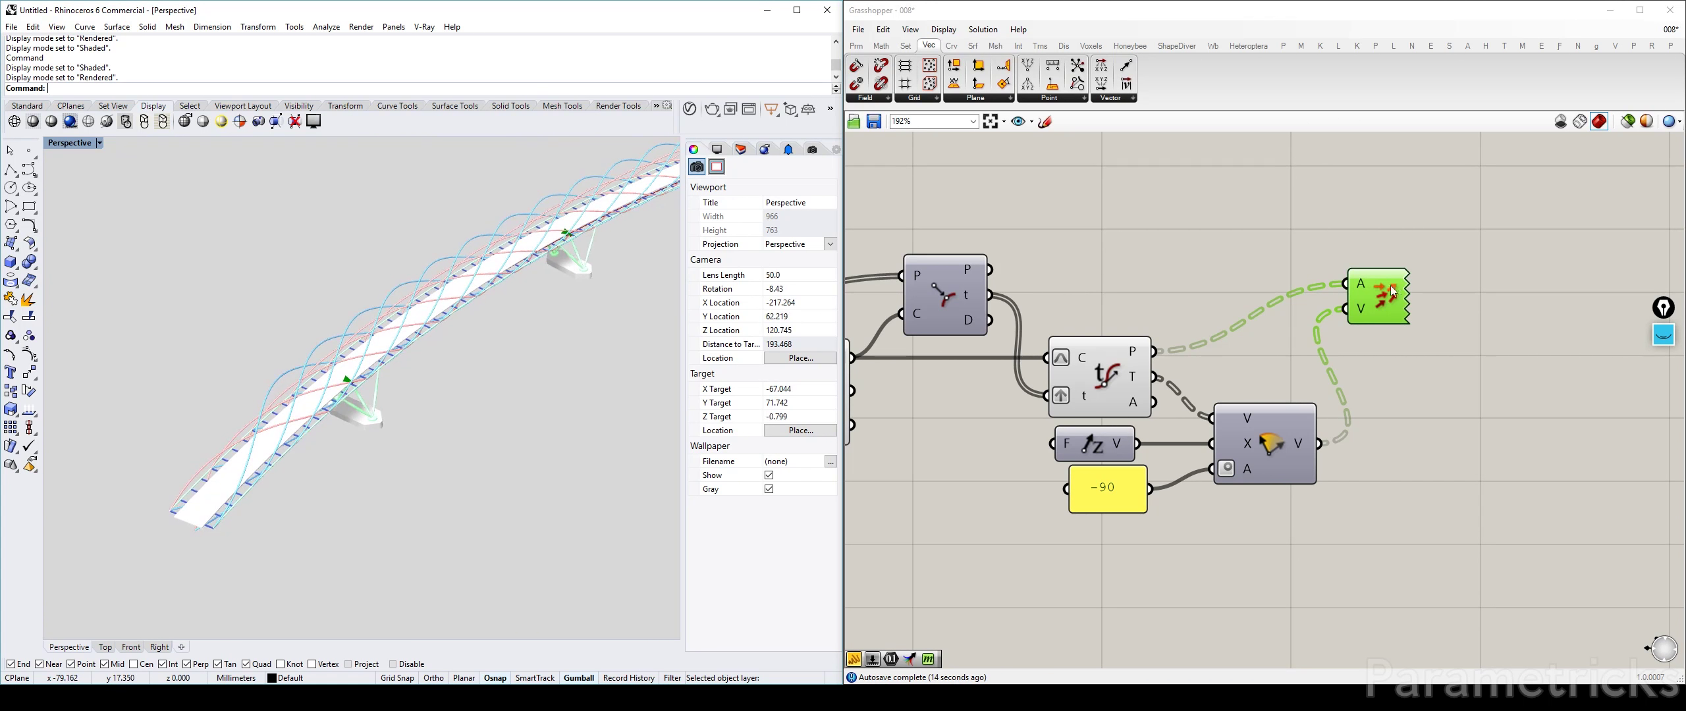
Step: Delete Vector Display and realign Rotate, Evaluate Curve, Unit Z and the -90 panel into a compact arrangement
left_click_drag(1399, 286, 1426, 279)
key("Delete")
right_click_drag(1434, 279, 1395, 274)
left_click_drag(1201, 411, 1248, 320)
left_click_drag(1063, 364, 1055, 311)
left_click_drag(1050, 446, 1068, 434)
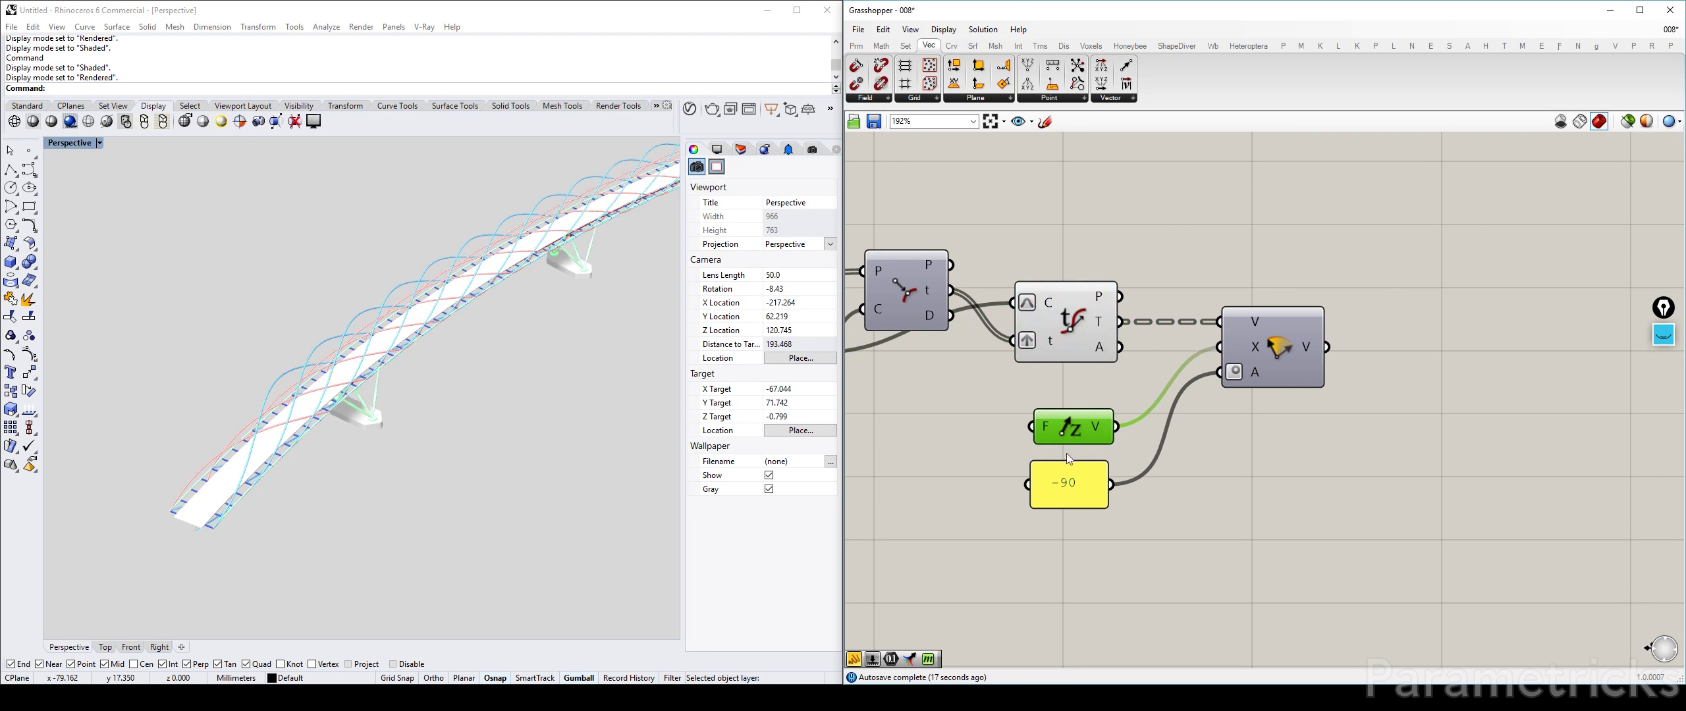
left_click_drag(1096, 528, 1060, 396)
Step: Turn off the preview of the tangent Evaluate Curve component and the interpolated curve component
left_click(1098, 297)
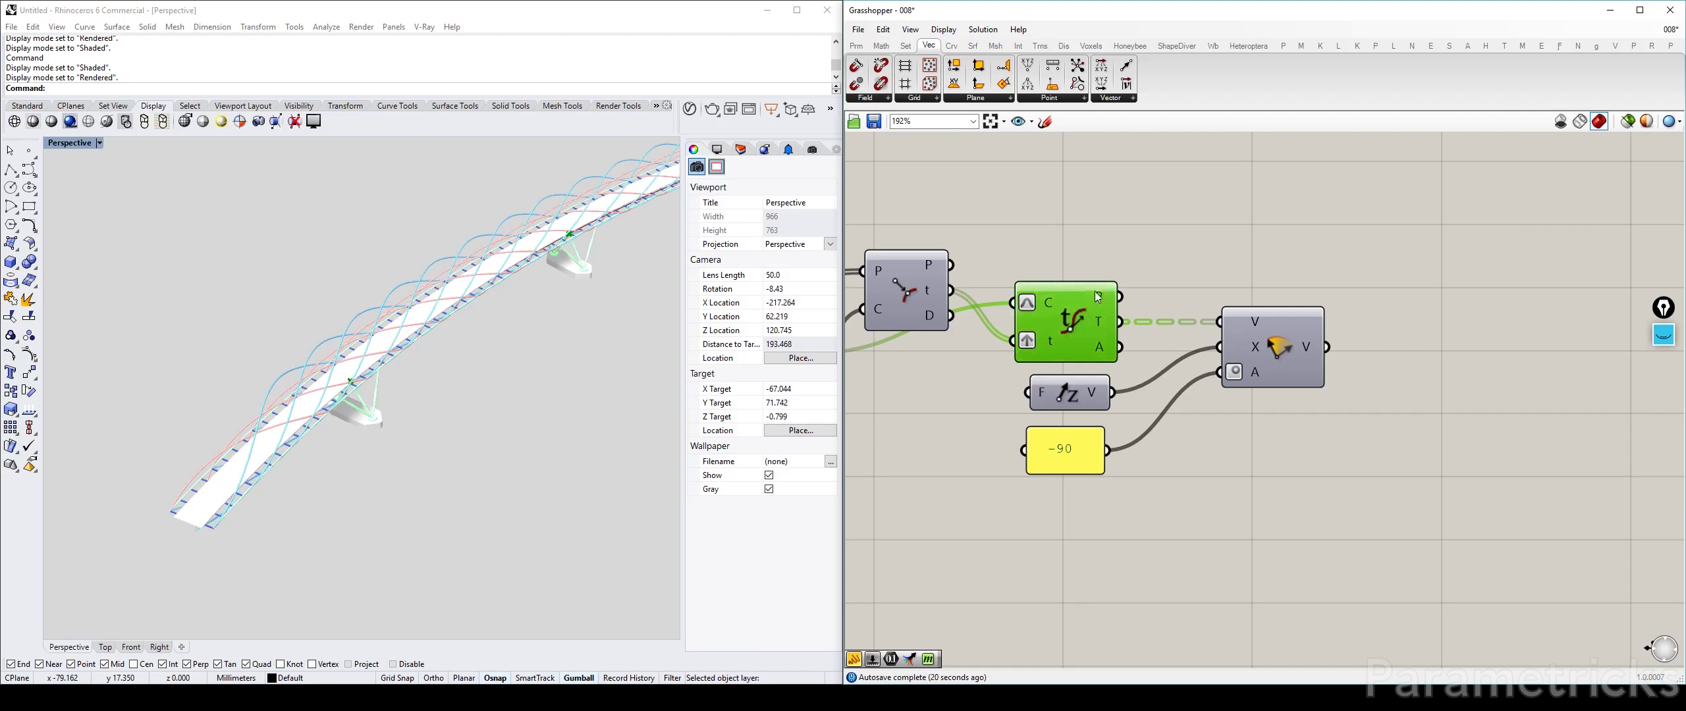
left_click(1191, 234)
right_click_drag(1136, 244, 1273, 203)
scroll(1273, 203, "down", 5)
scroll(1099, 261, "up", 3)
left_click(1134, 262)
key("ctrl+q")
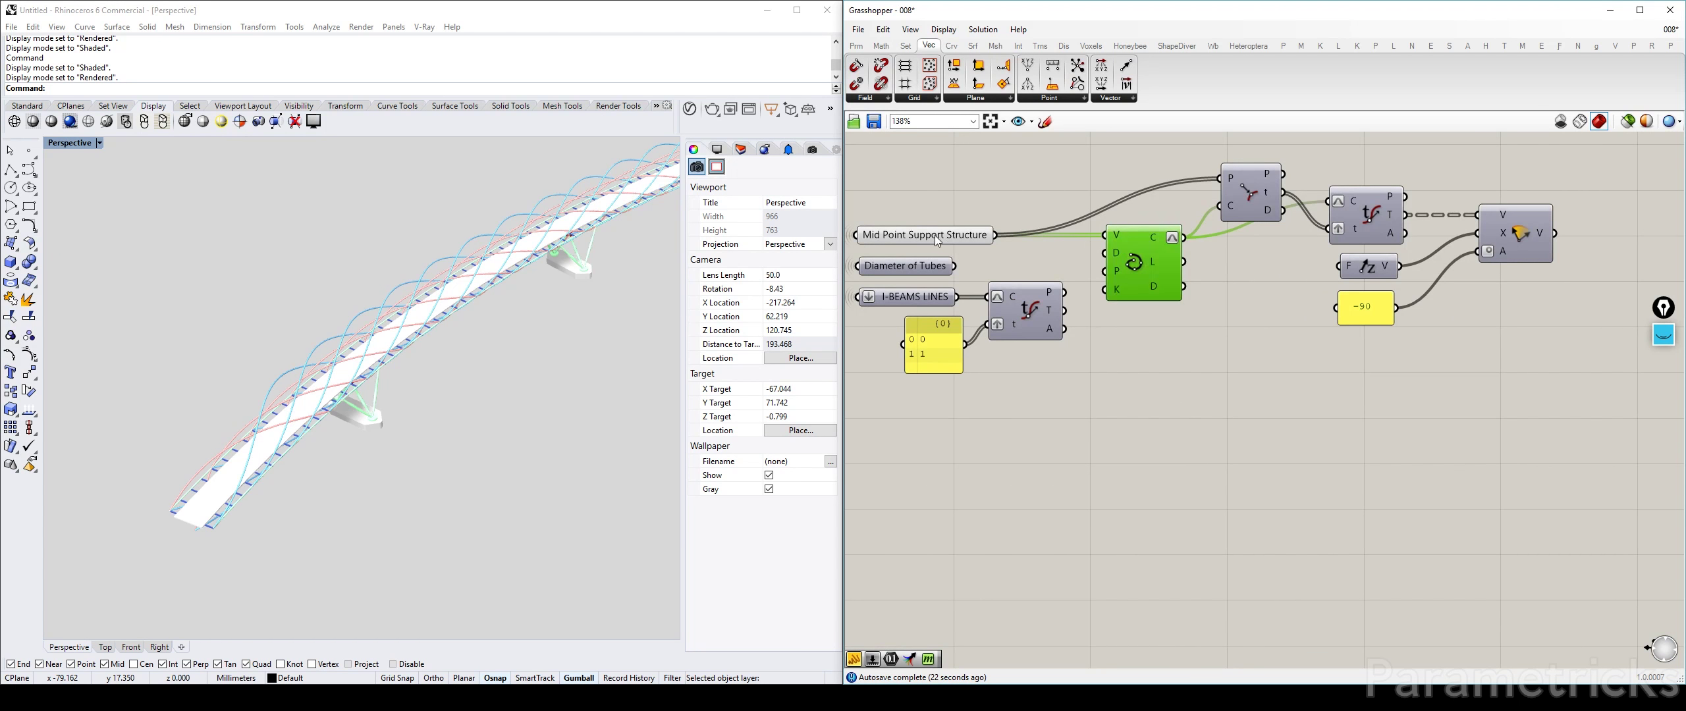
Step: Select the Mid Point Support Structure, Curve Closest Point and Evaluate Curve components in turn to review the points they give
left_click(938, 241)
right_click_drag(938, 241, 919, 260)
left_click(1227, 212)
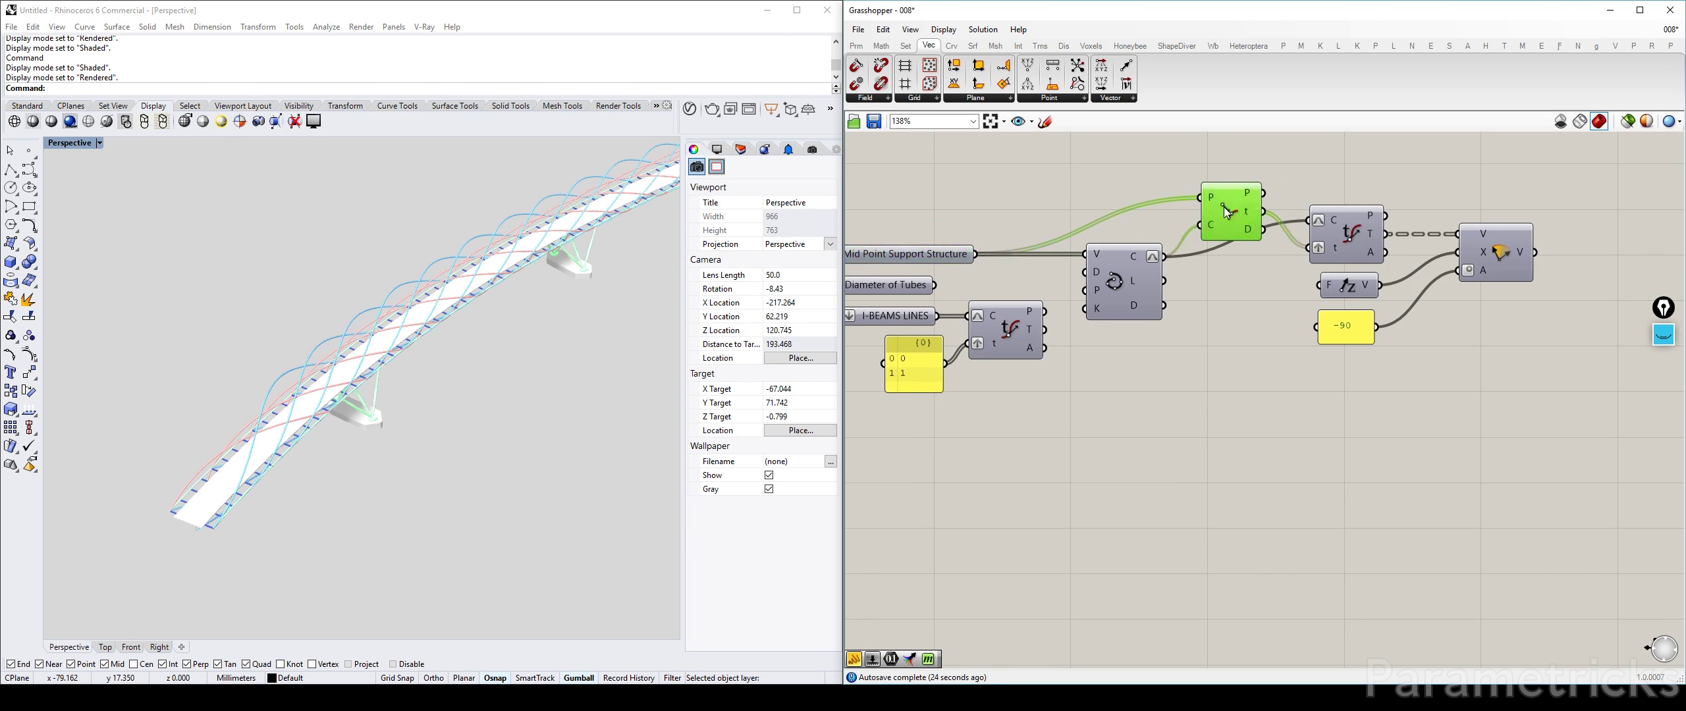
left_click(1343, 217)
left_click(1225, 207)
left_click(1347, 230)
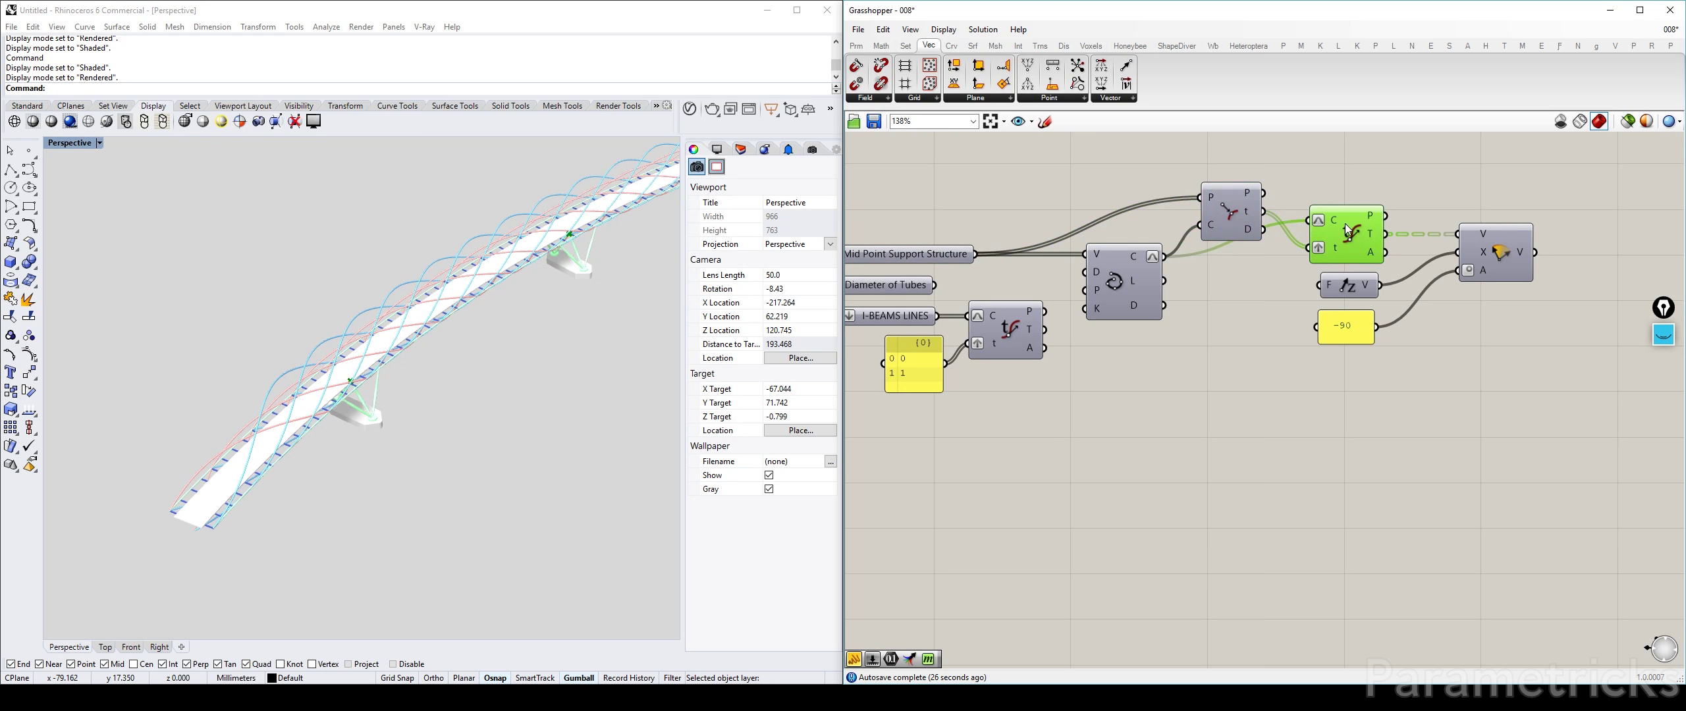
Step: Add a Move component and wire the Evaluate Curve points into its G input
right_click_drag(1332, 194, 1220, 222)
double_click(1286, 193)
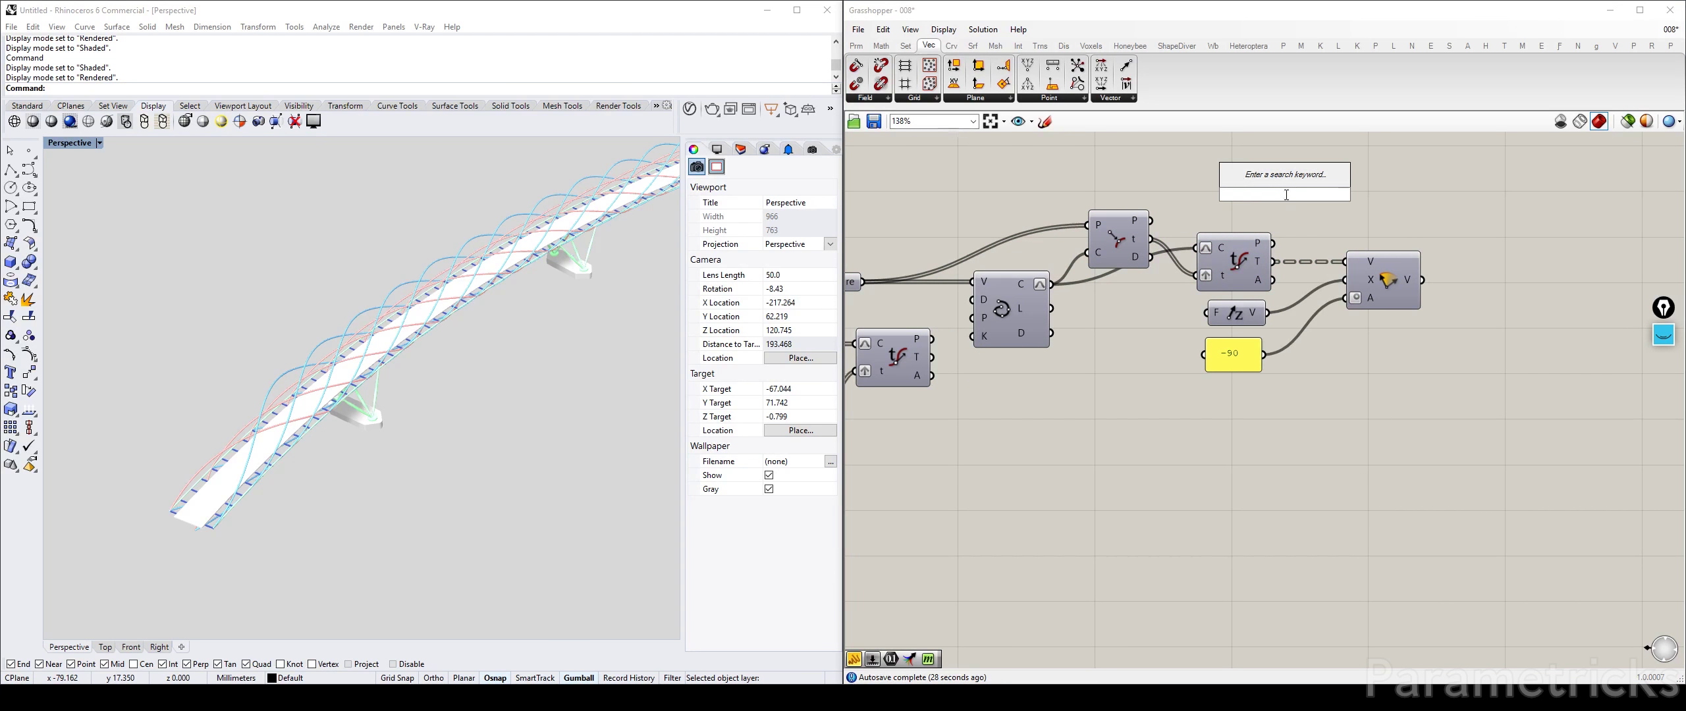
type("move")
key("Return")
left_click_drag(1286, 195, 1424, 201)
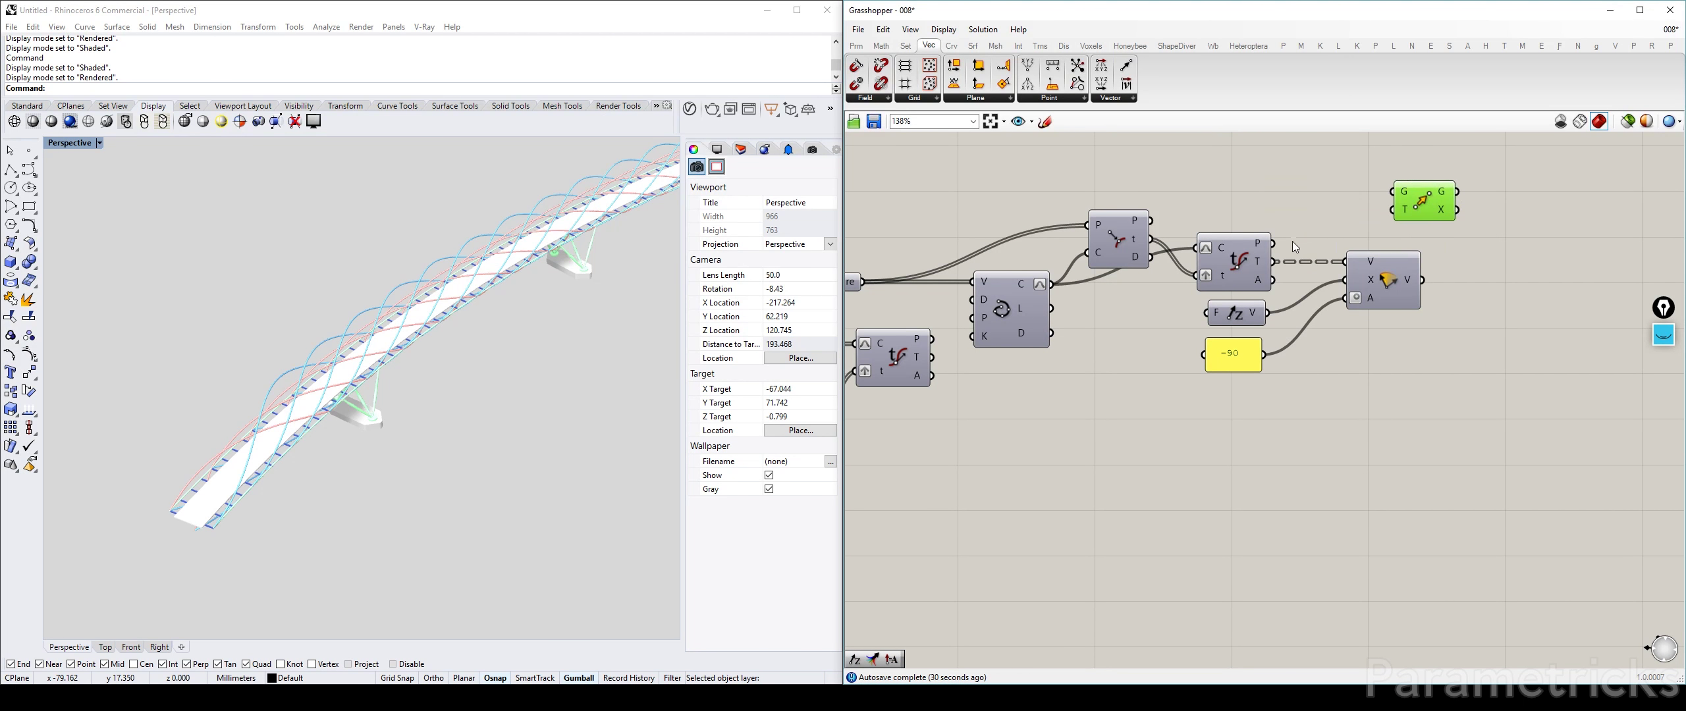
left_click_drag(1273, 243, 1520, 246)
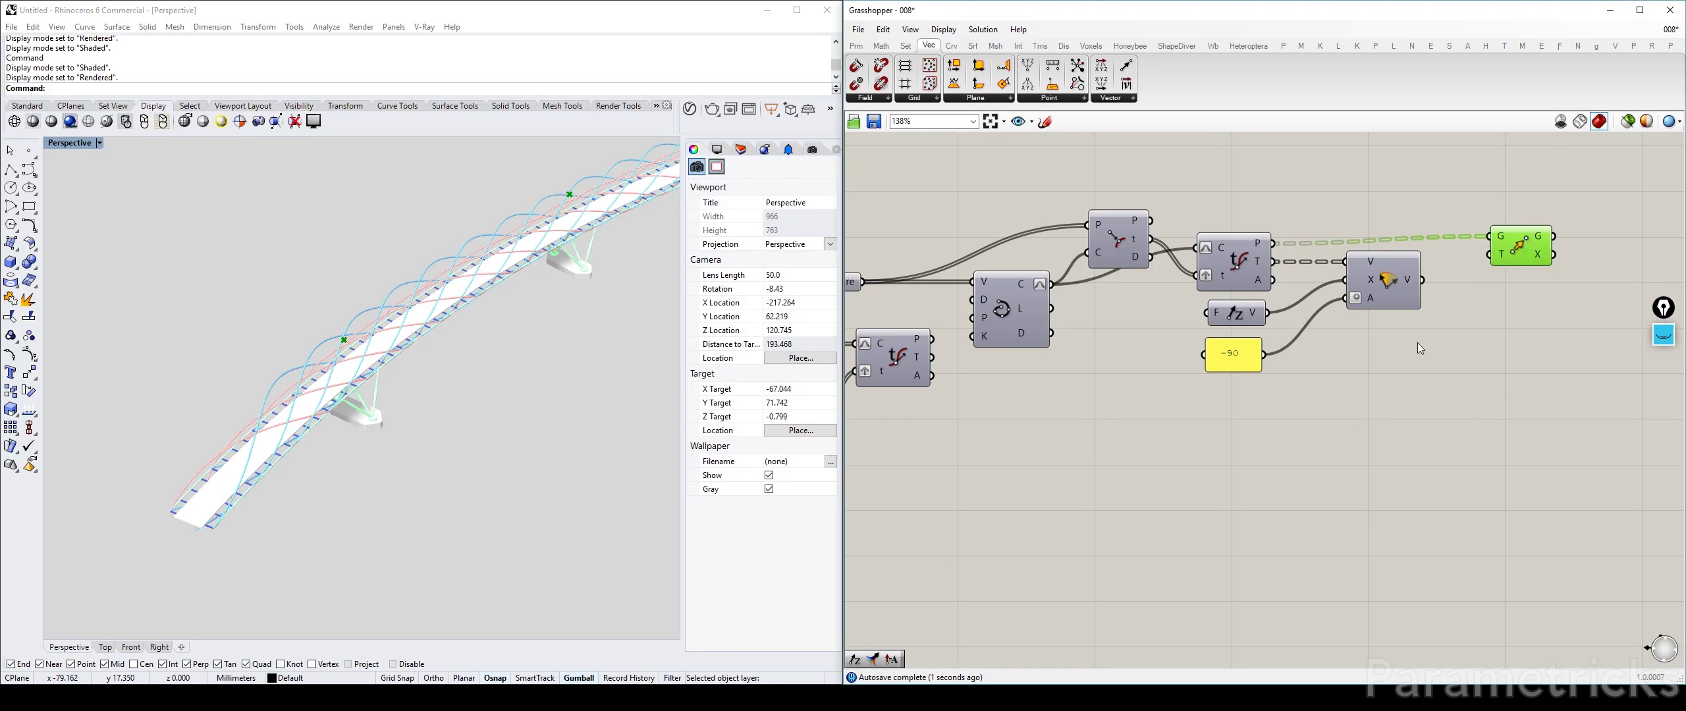
Step: Add an Amplitude component between Rotate and Move, fed by the rotated vectors and driving Move's T input
double_click(1383, 380)
type("ampl")
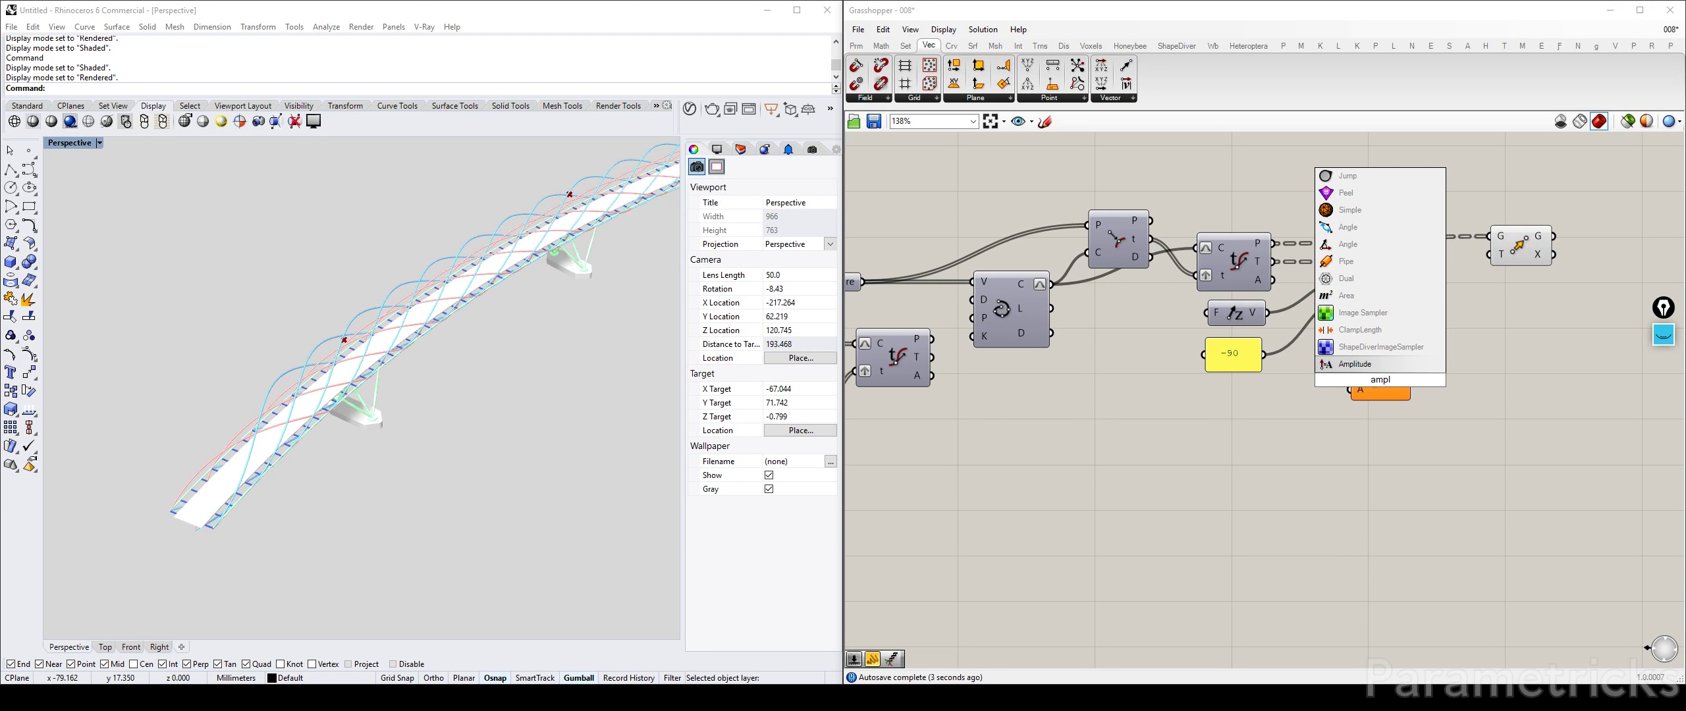
key("Return")
left_click_drag(1413, 381, 1490, 254)
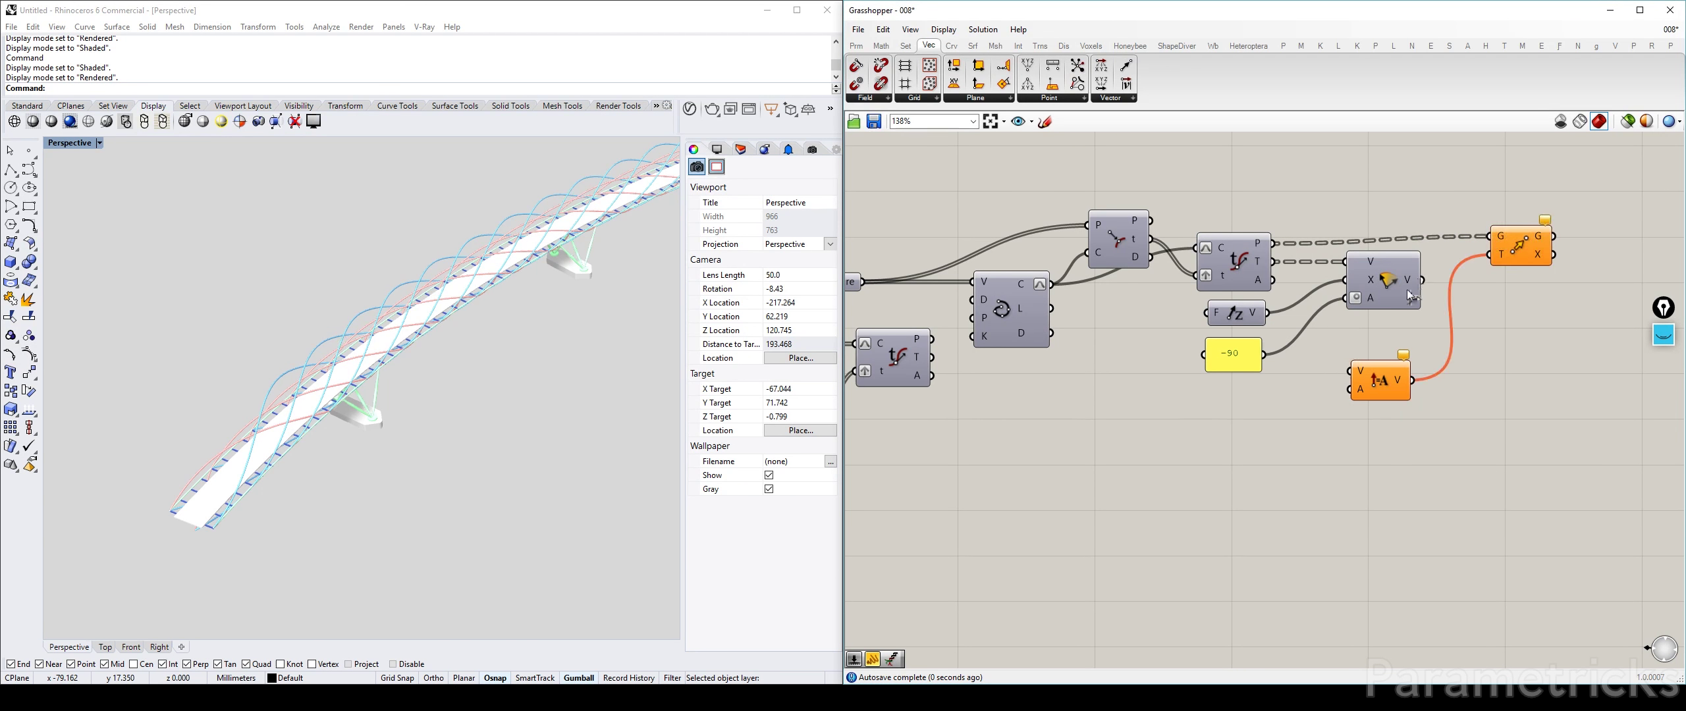
left_click_drag(1417, 285, 1480, 304)
left_click_drag(1526, 253, 1562, 250)
left_click_drag(1481, 303, 1493, 296)
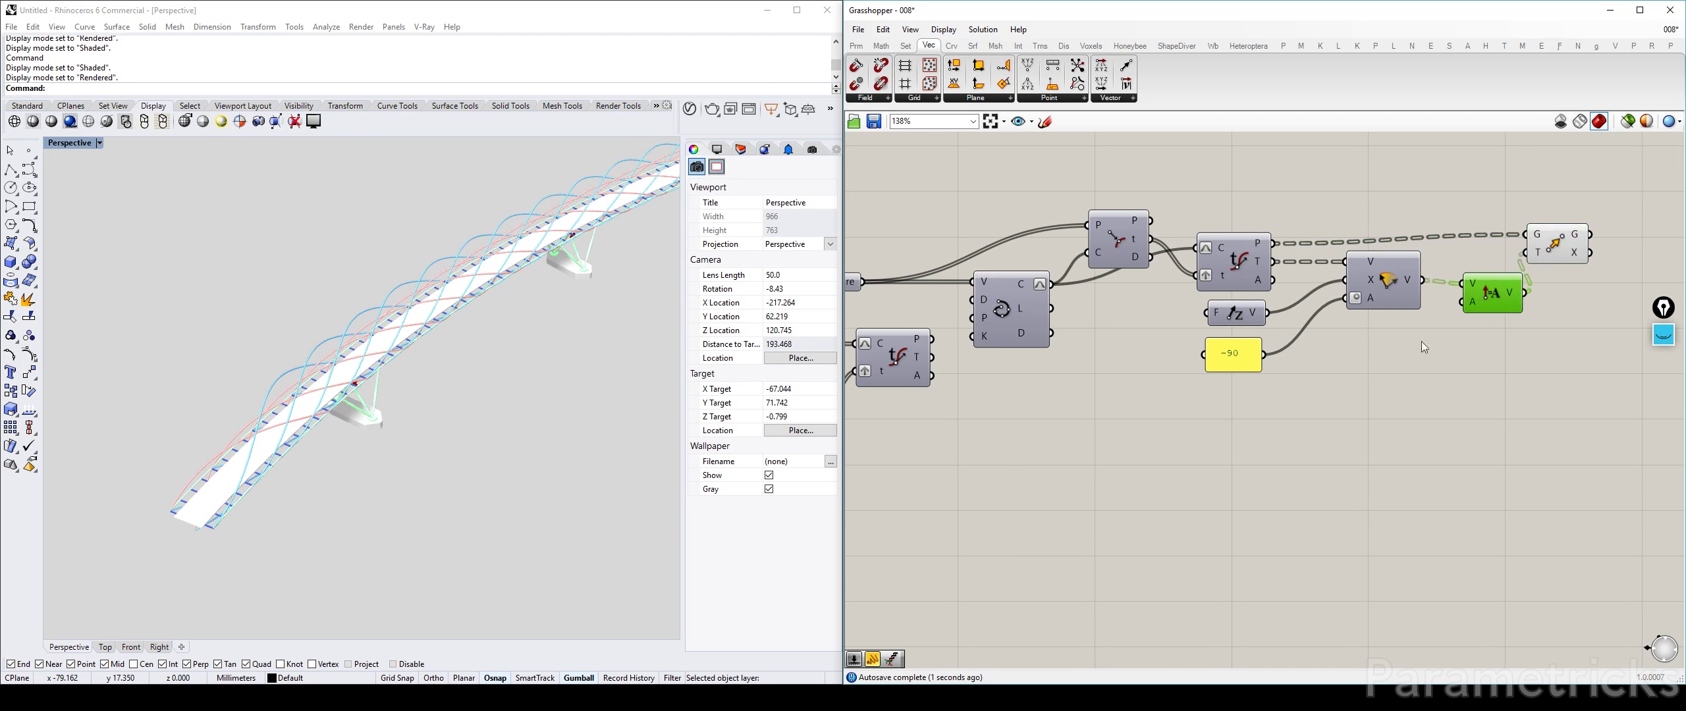
Step: Add a number slider set to 5 and place it with the definition's inputs, beneath the panel listing 0 and 1
double_click(1346, 392)
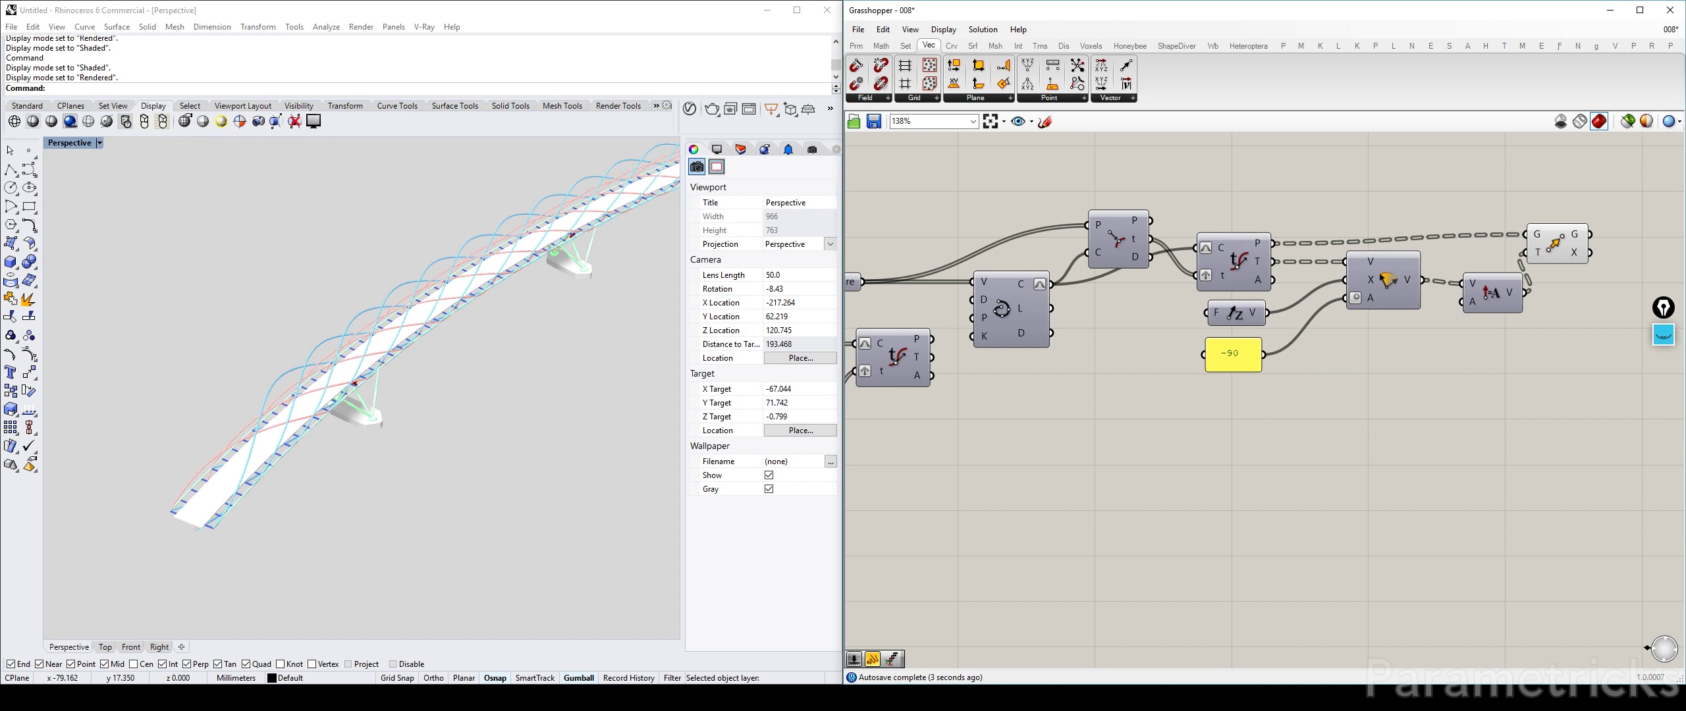
double_click(1343, 438)
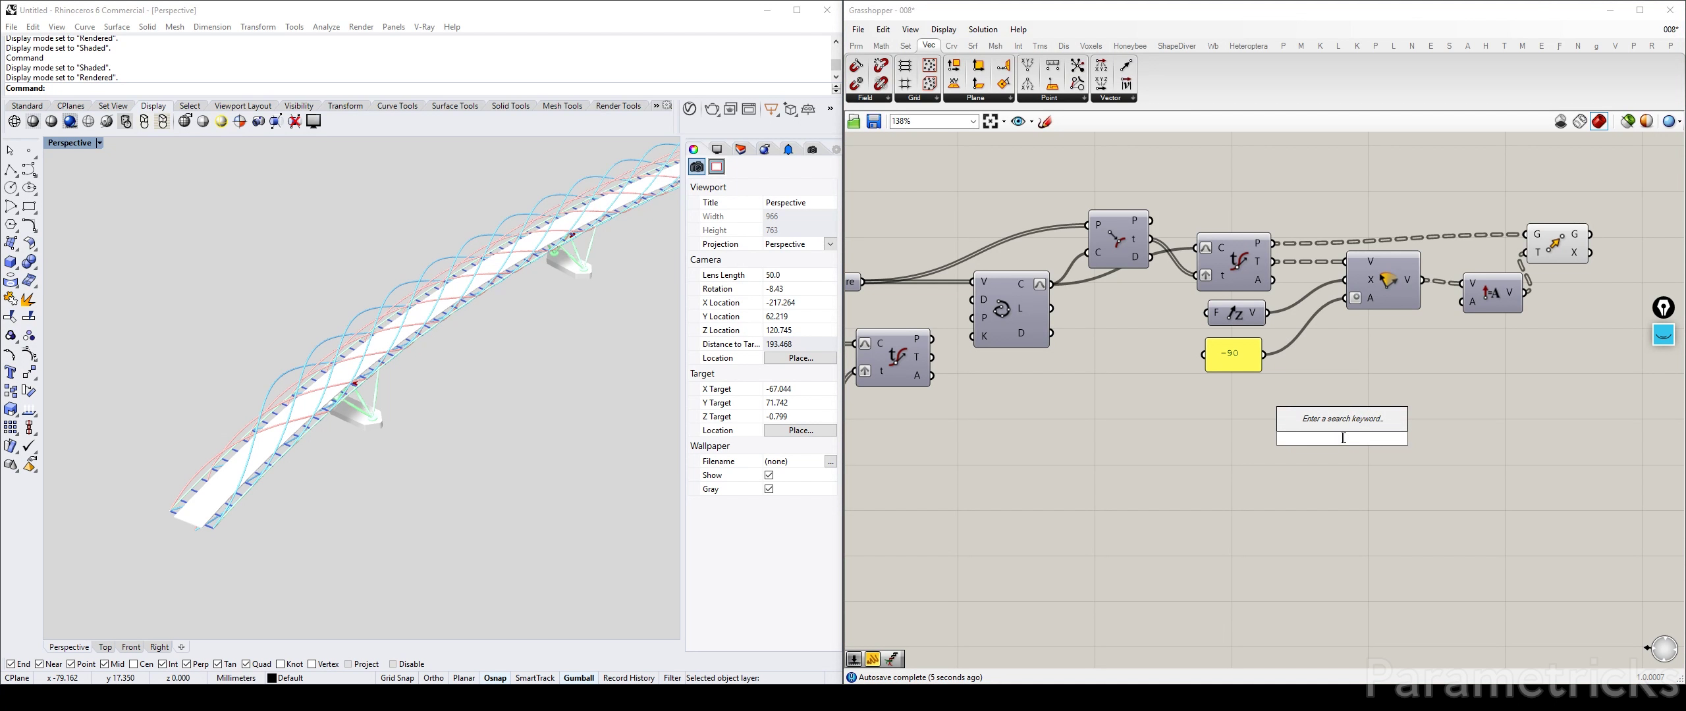
type("5")
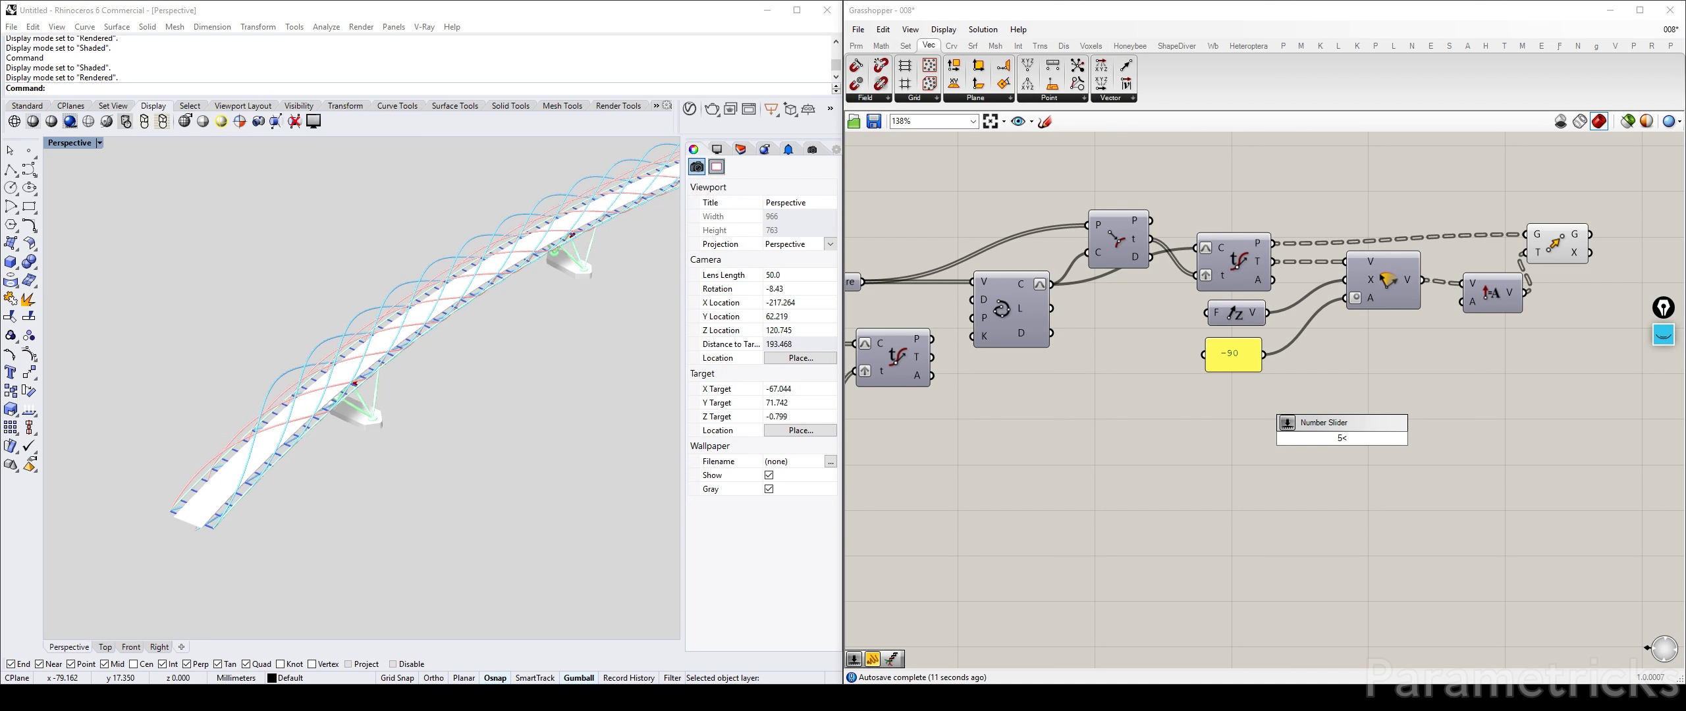
type("<")
key("Return")
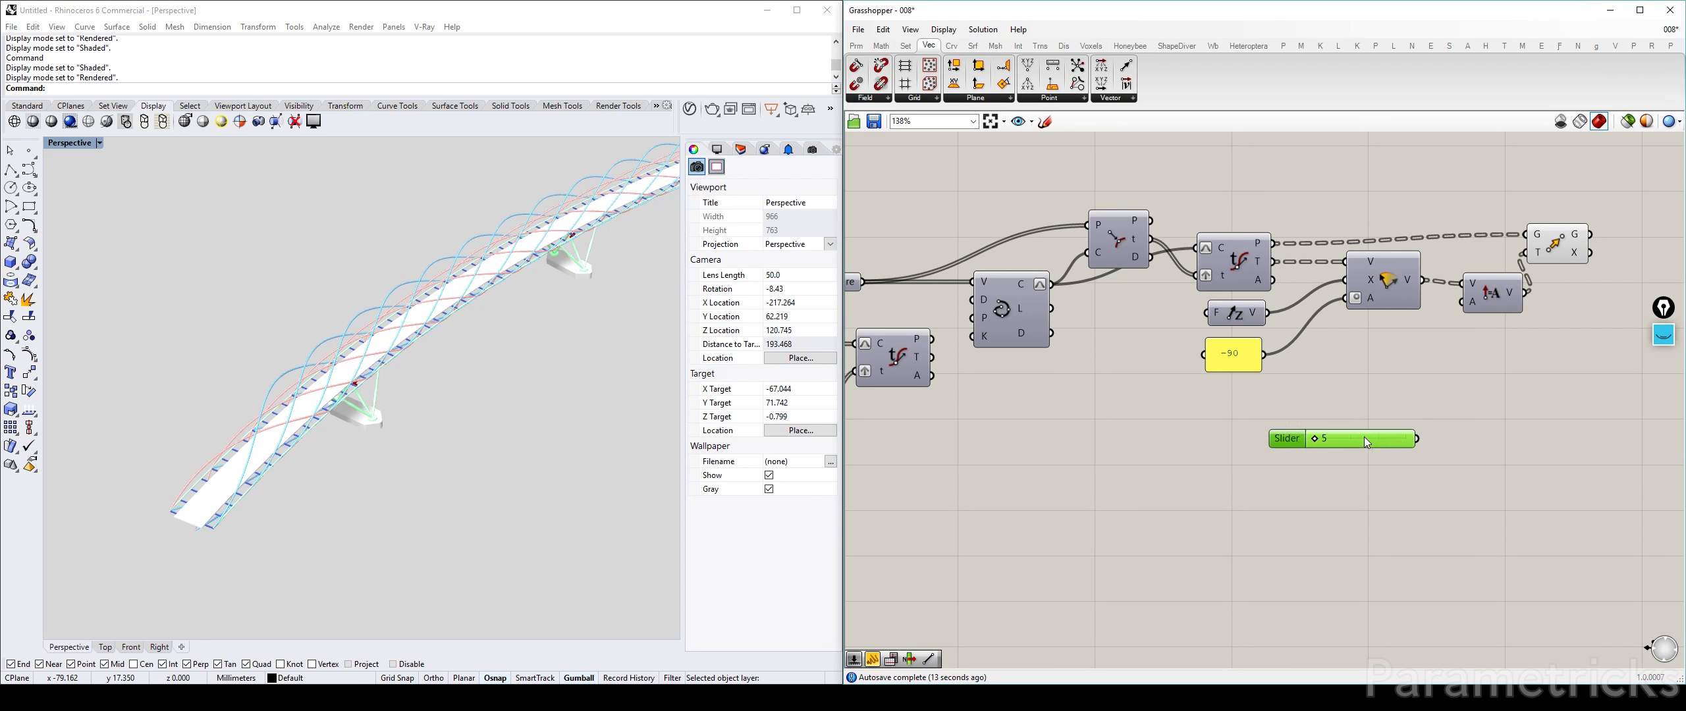
right_click_drag(1115, 414, 1394, 398)
left_click_drag(1394, 398, 1185, 419)
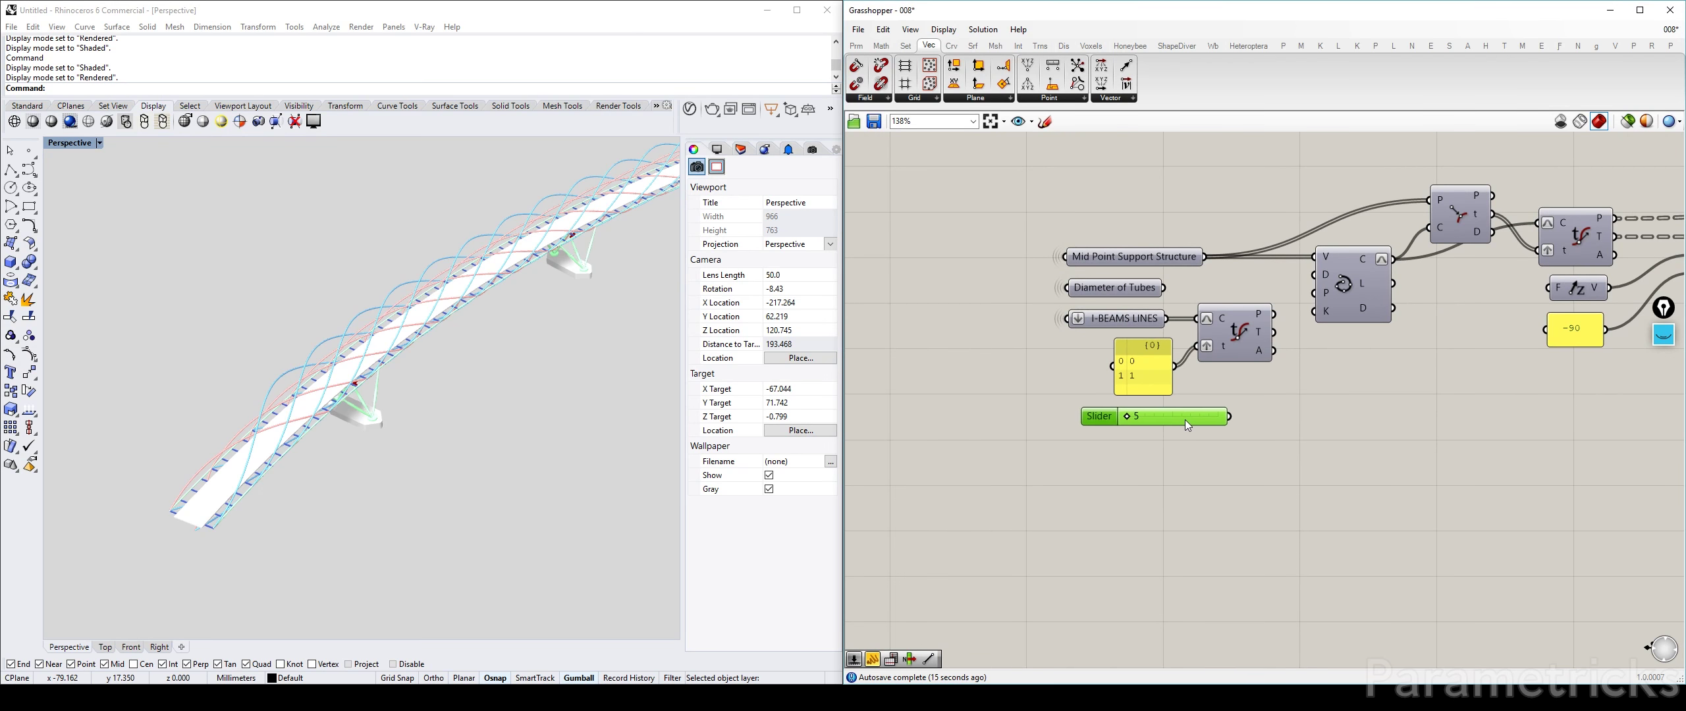
Step: Name the new number slider Viewing Pod Extend
right_click(1104, 423)
type("Vi")
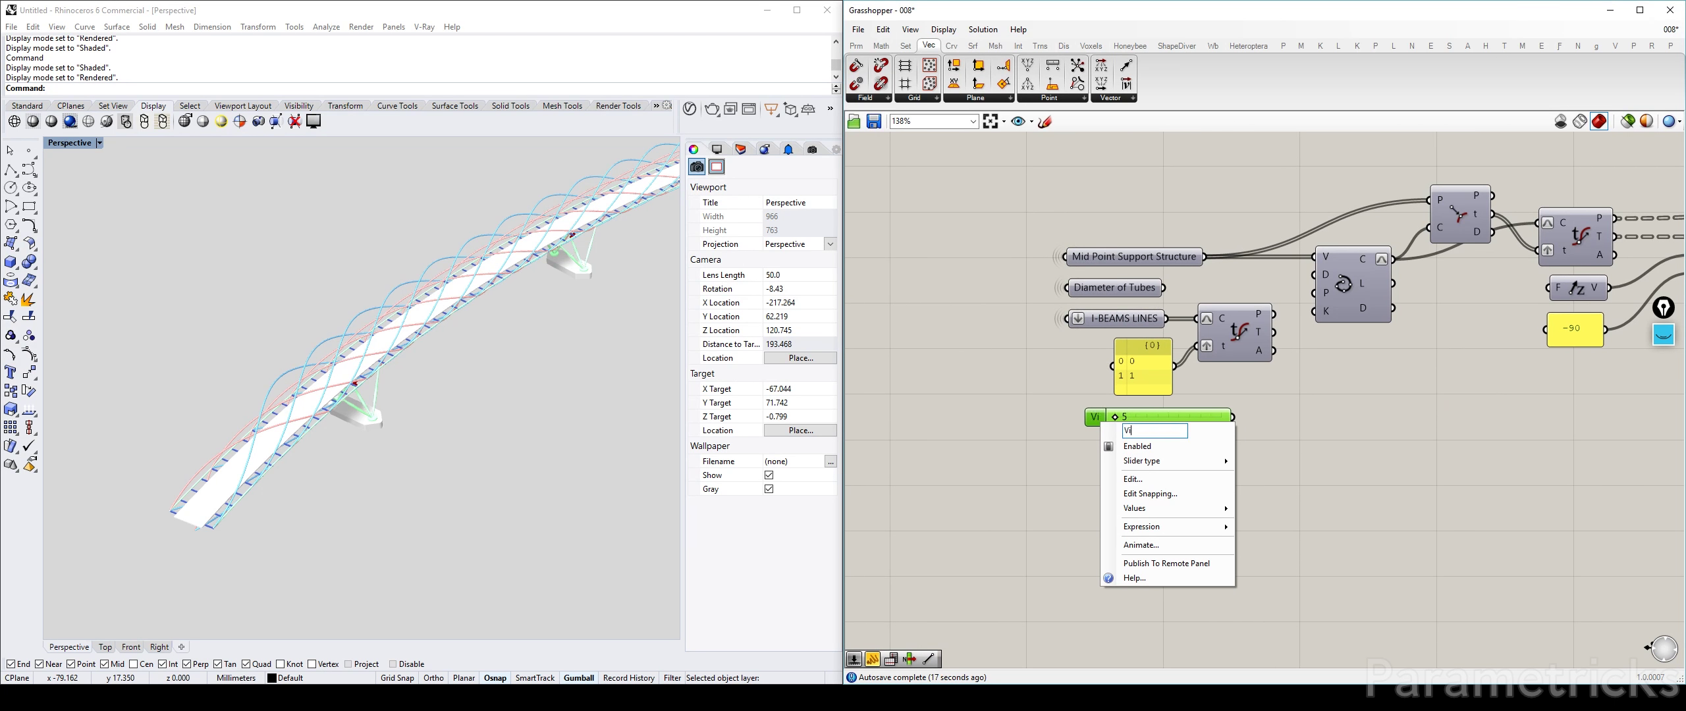
type("ewing Pod Ext")
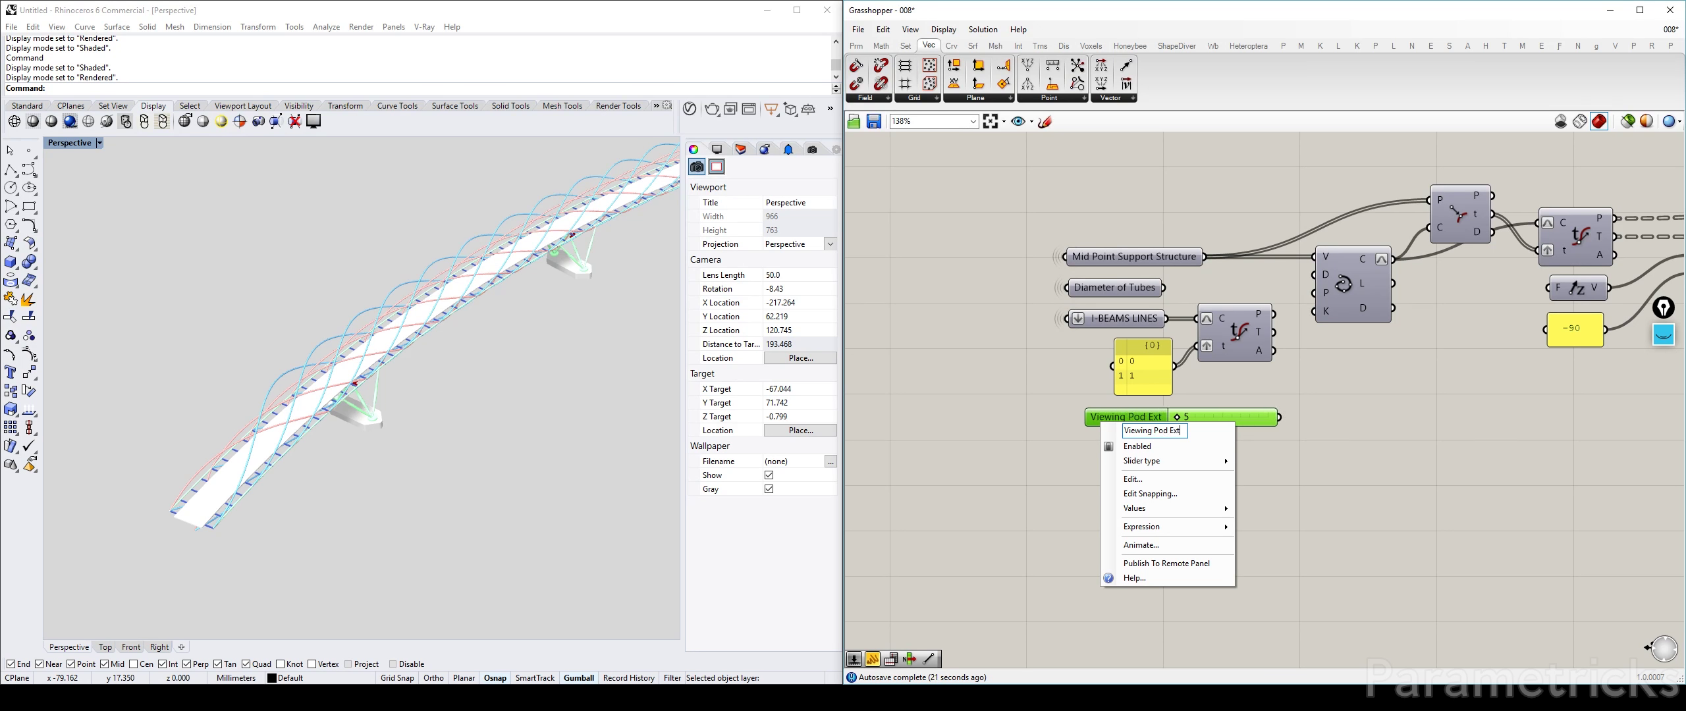
type("ent")
key("BackSpace")
type("d")
key("Return")
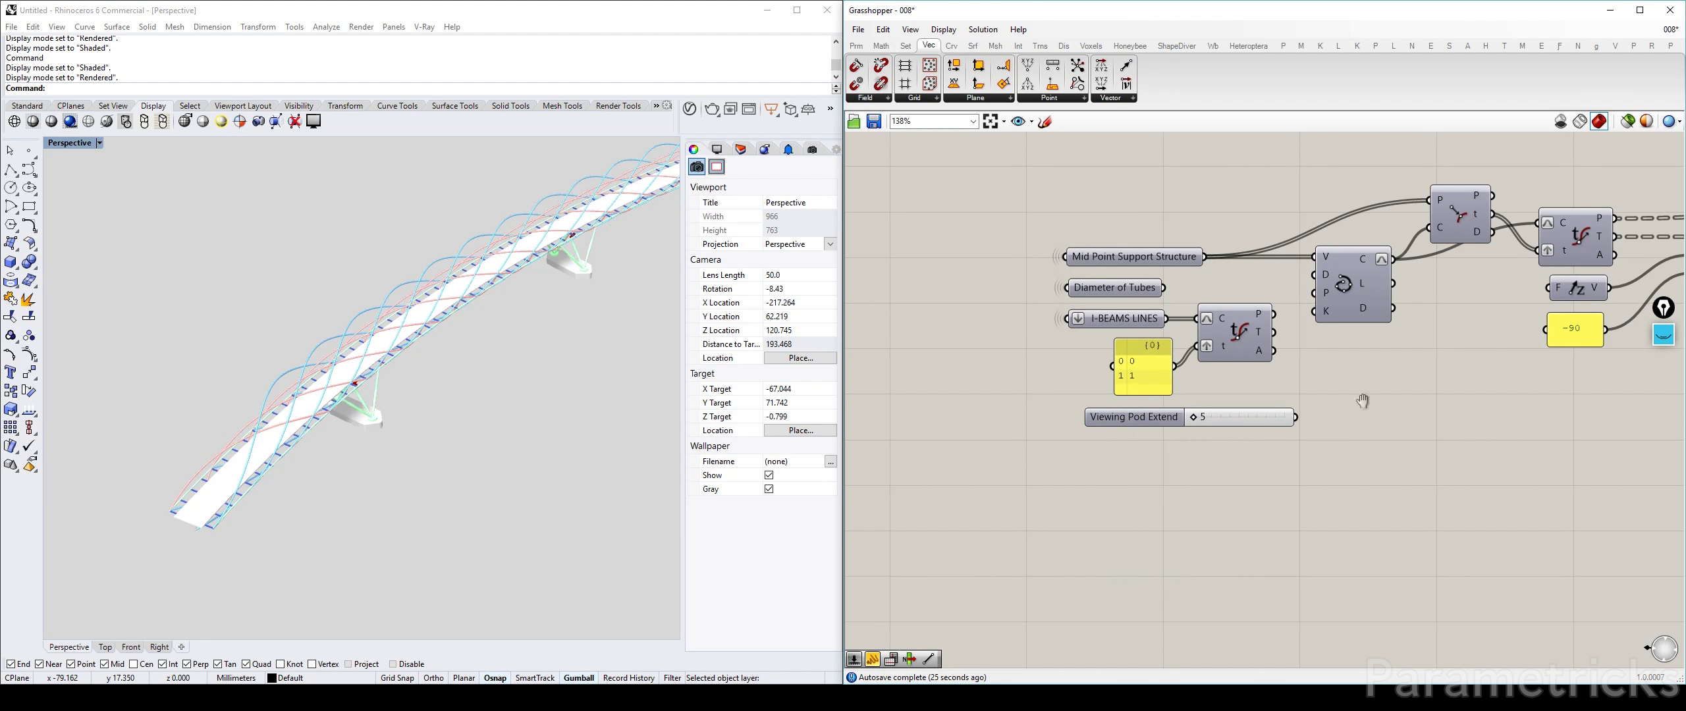
Step: Rename the slider as Viewing Pod Outwards Extend
scroll(1174, 420, "down", 3)
scroll(1119, 421, "up", 4)
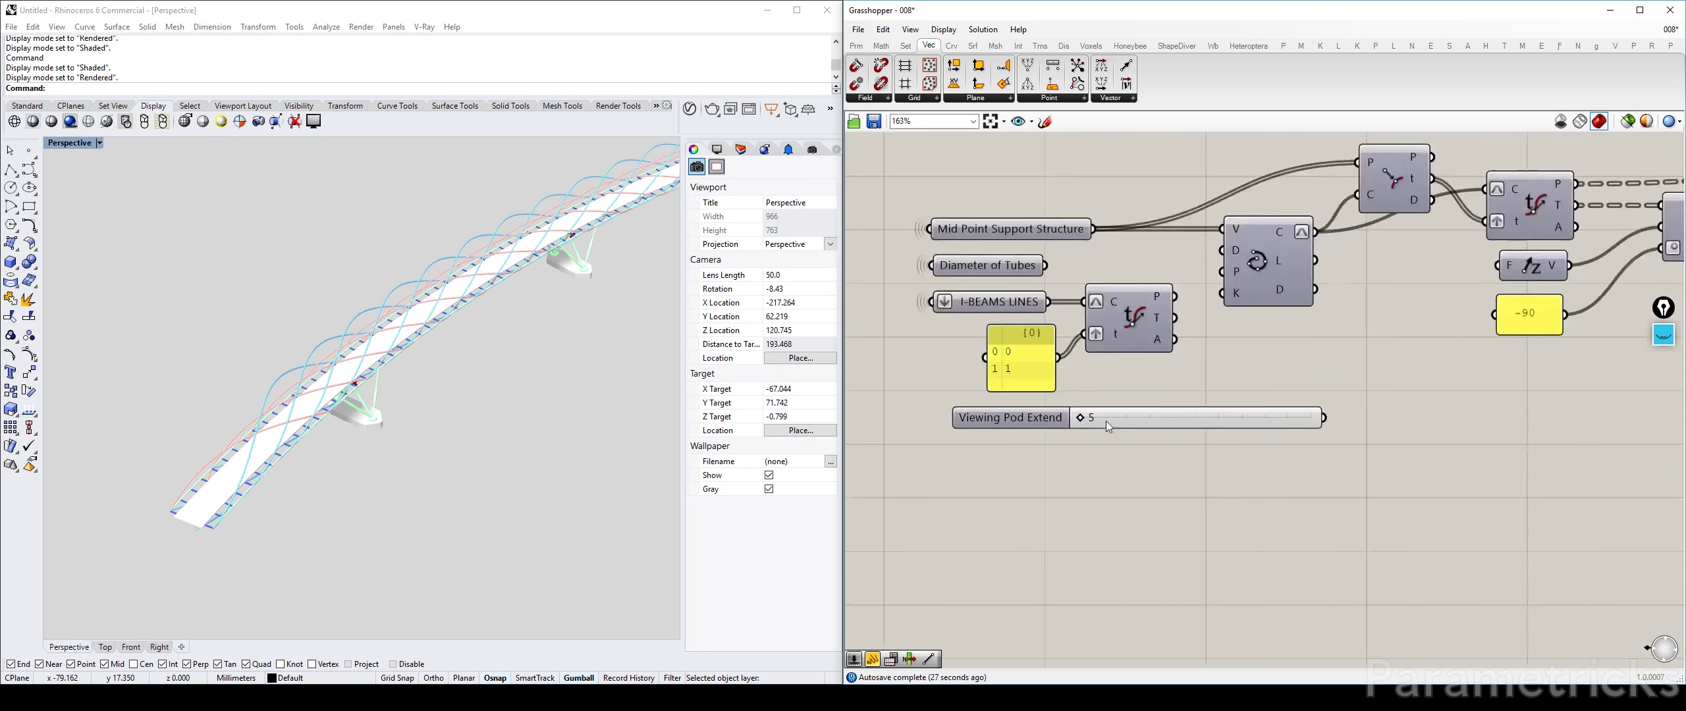
right_click(1039, 416)
key("BackSpace")
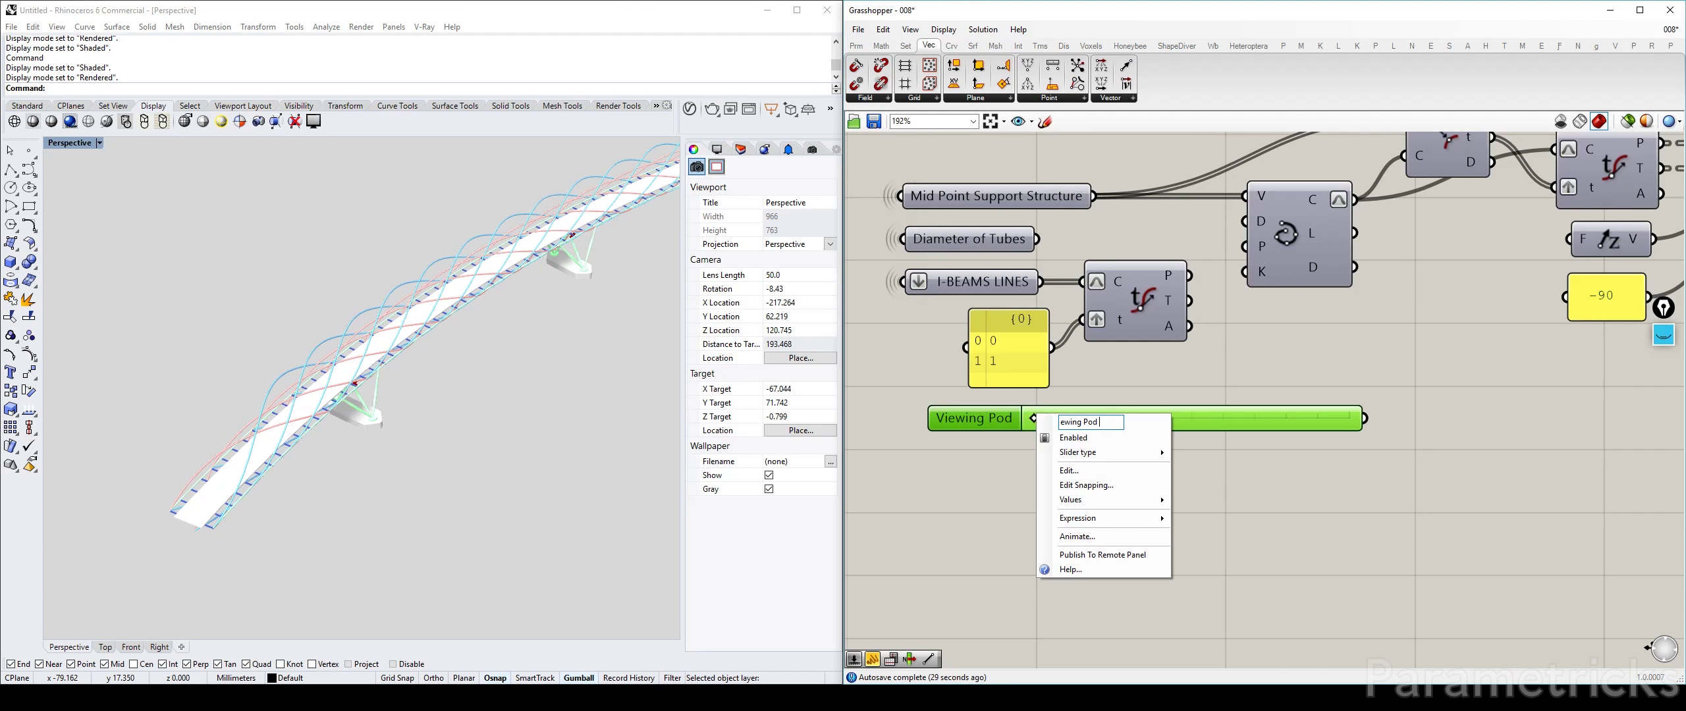
type("Outwards Extend")
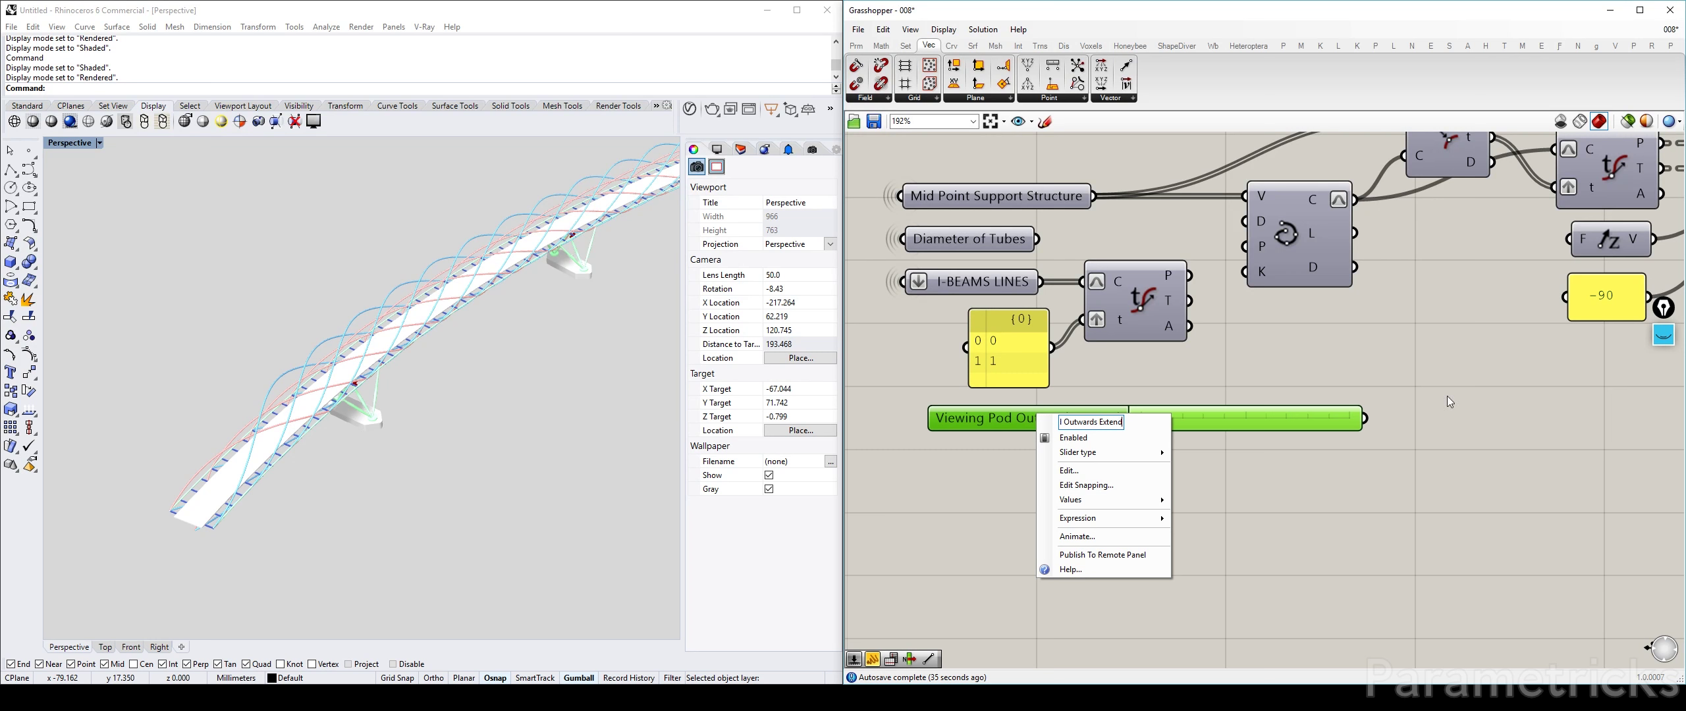
key("Return")
Step: Wire the Viewing Pod Outwards Extend slider into the Amplitude component's A input
scroll(1291, 388, "down", 3)
right_click_drag(1182, 445, 1062, 482)
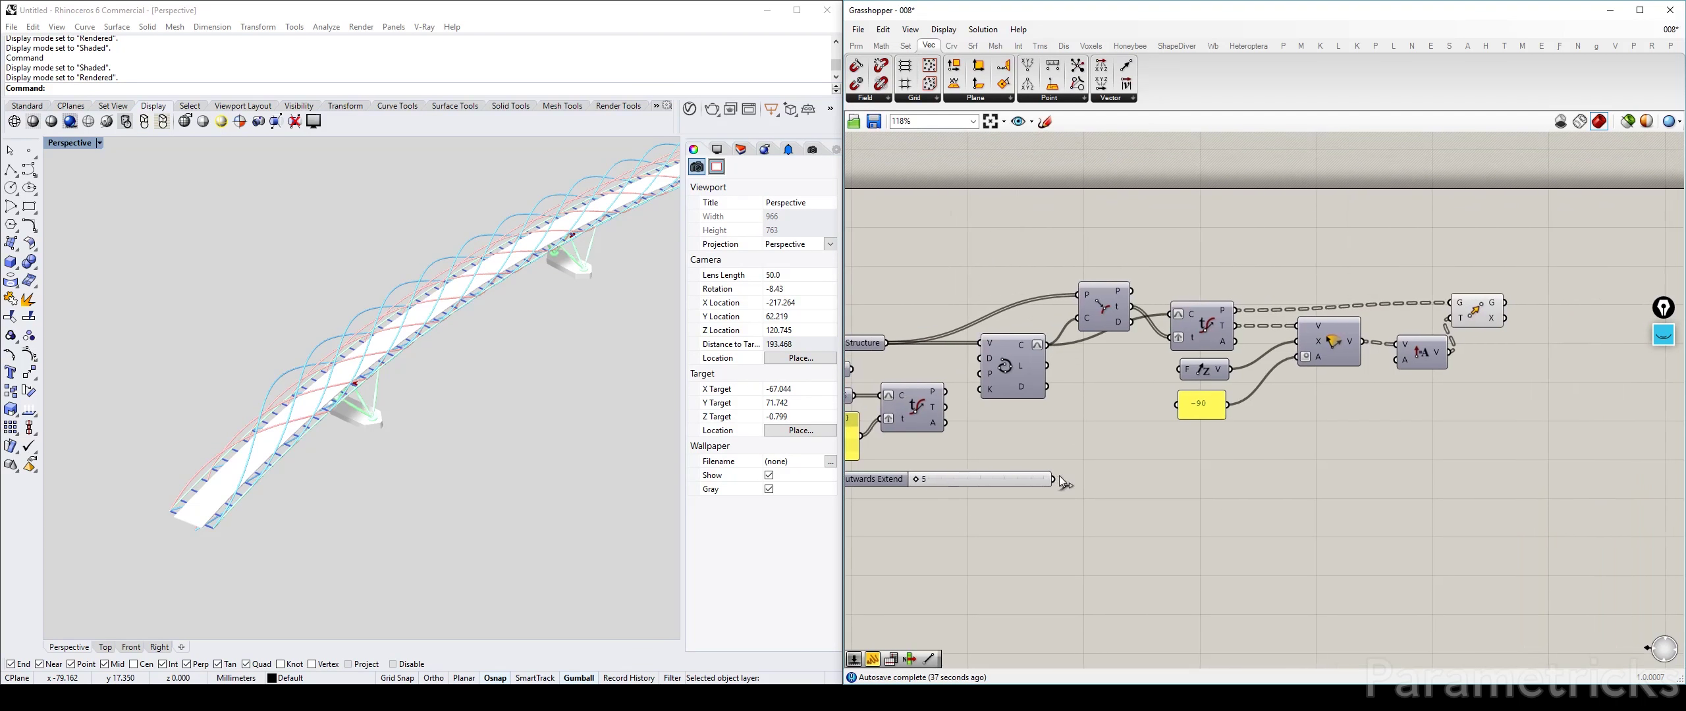
left_click_drag(1183, 432, 1399, 360)
Step: Set the Viewing Pod Outwards Extend slider to 7, judging the offset points against the bridge deck
right_click_drag(1064, 424, 1256, 398)
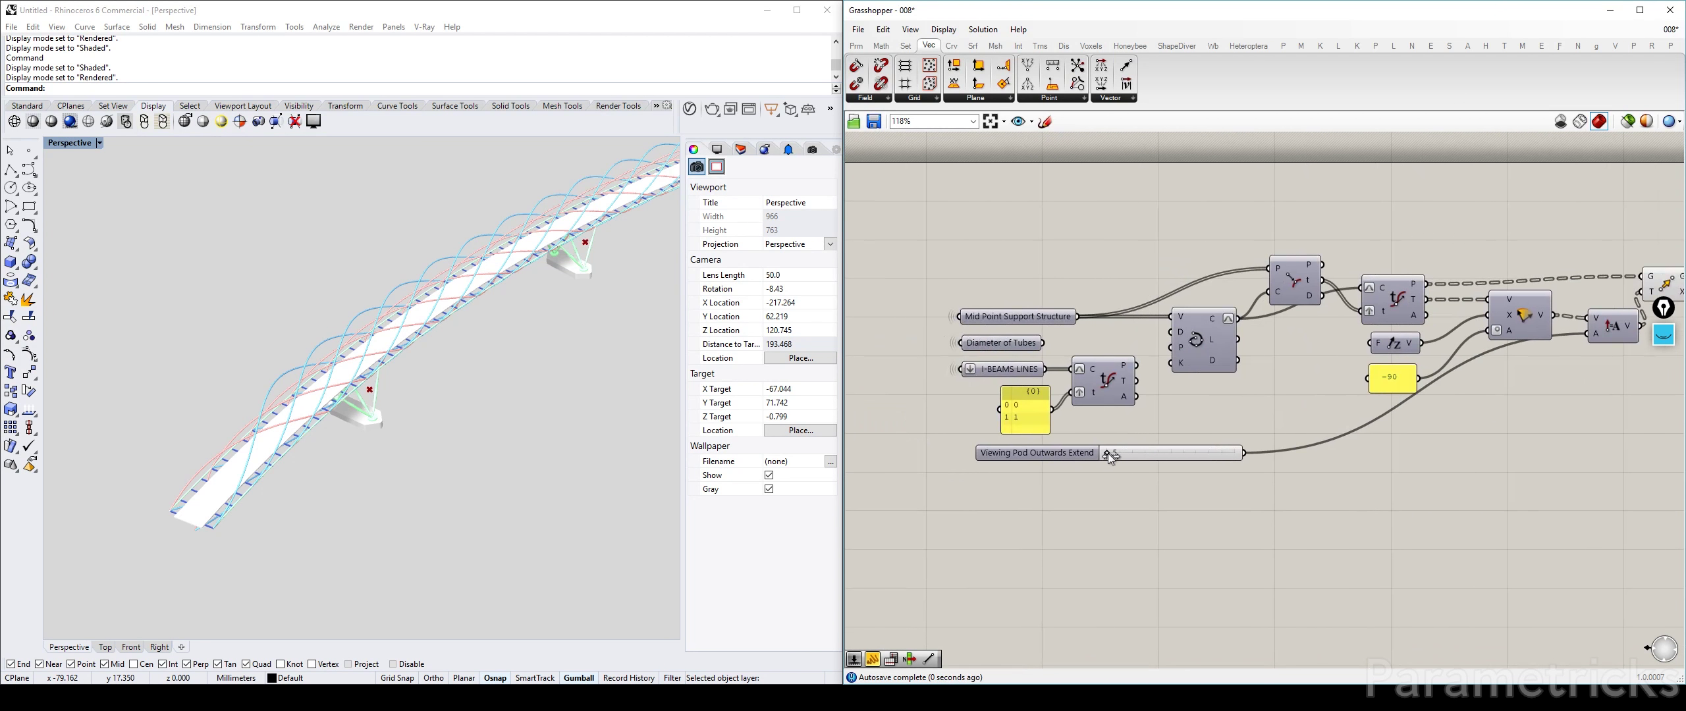
mouse_move(1111, 453)
left_mouse_down()
mouse_move(1229, 453)
mouse_move(1101, 461)
left_mouse_up()
scroll(385, 414, "up", 3)
scroll(1073, 448, "up", 3)
right_click_drag(518, 451, 599, 438)
double_click(1192, 457)
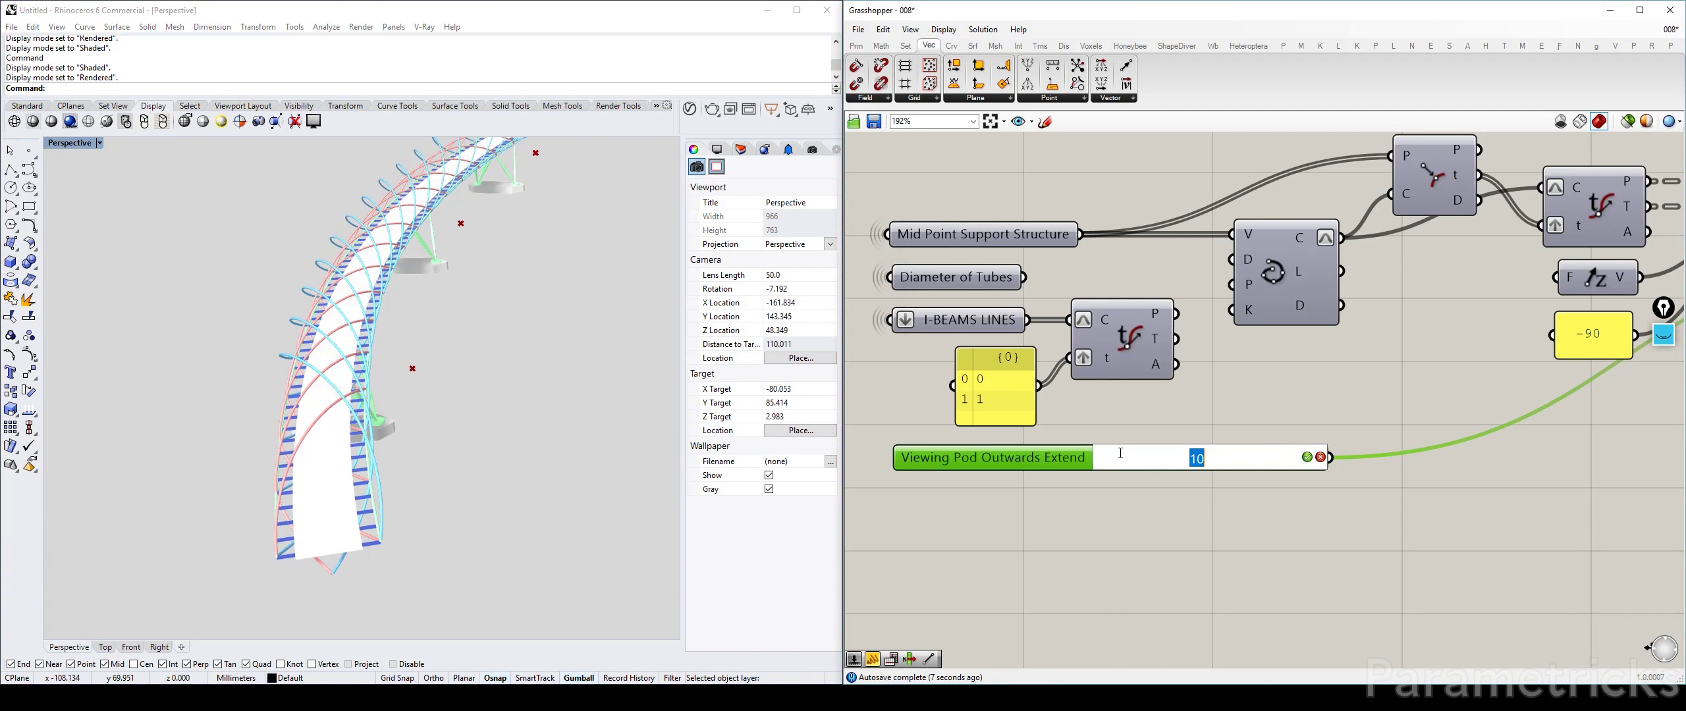
type("7")
key("Return")
left_click_drag(1324, 450, 1148, 452)
left_click(1239, 411)
Step: Shift the Move component slightly away from Amplitude and compare its moved point at a bridge support with the viewing-platform photo
right_click_drag(1294, 396, 889, 426)
right_click_drag(1655, 355, 1054, 392)
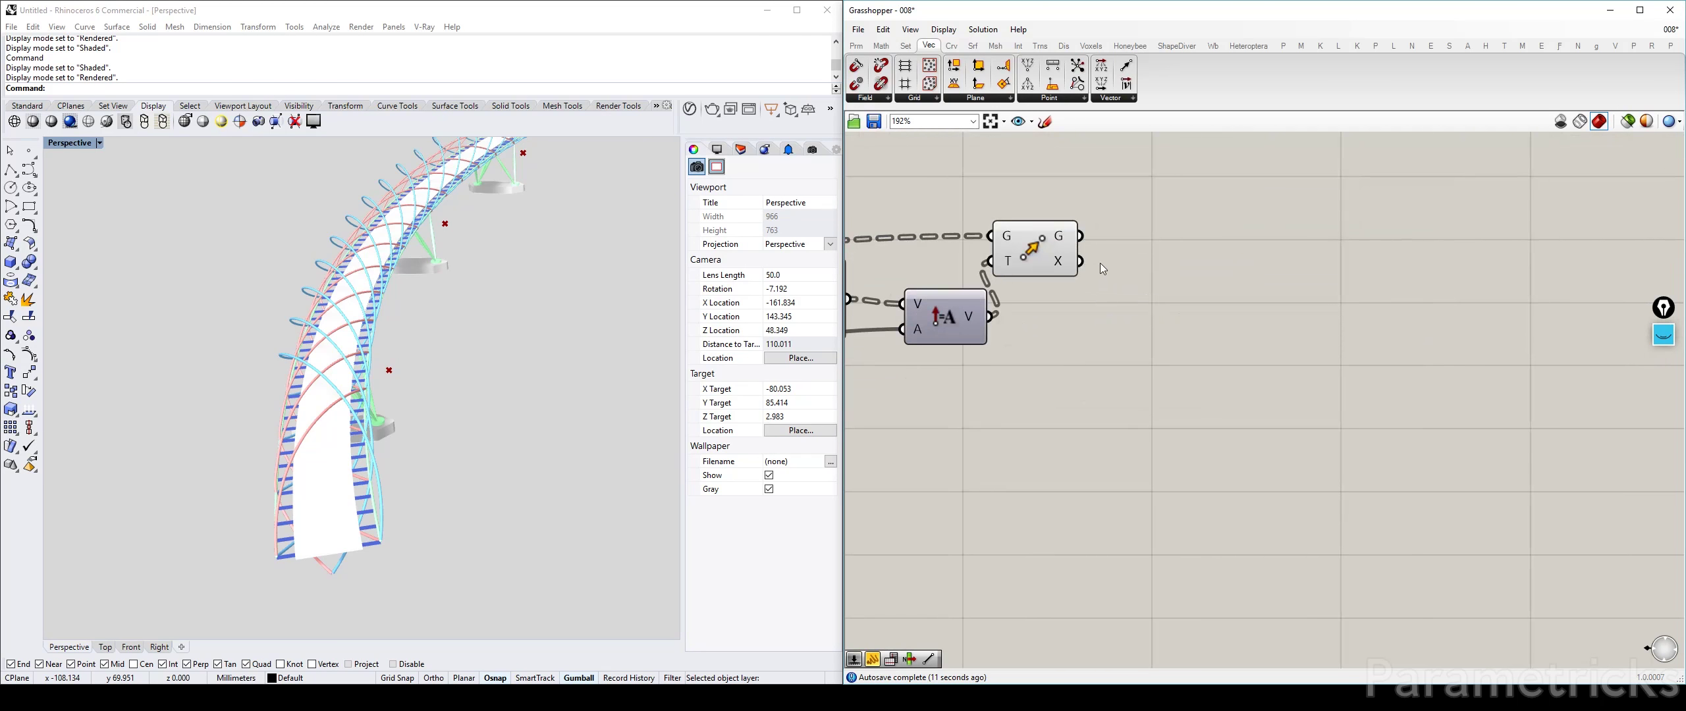
left_click_drag(1052, 248, 1100, 277)
right_click_drag(464, 379, 452, 426)
scroll(453, 425, "up", 5)
key("Down")
key("Down")
key("Down")
key("Down")
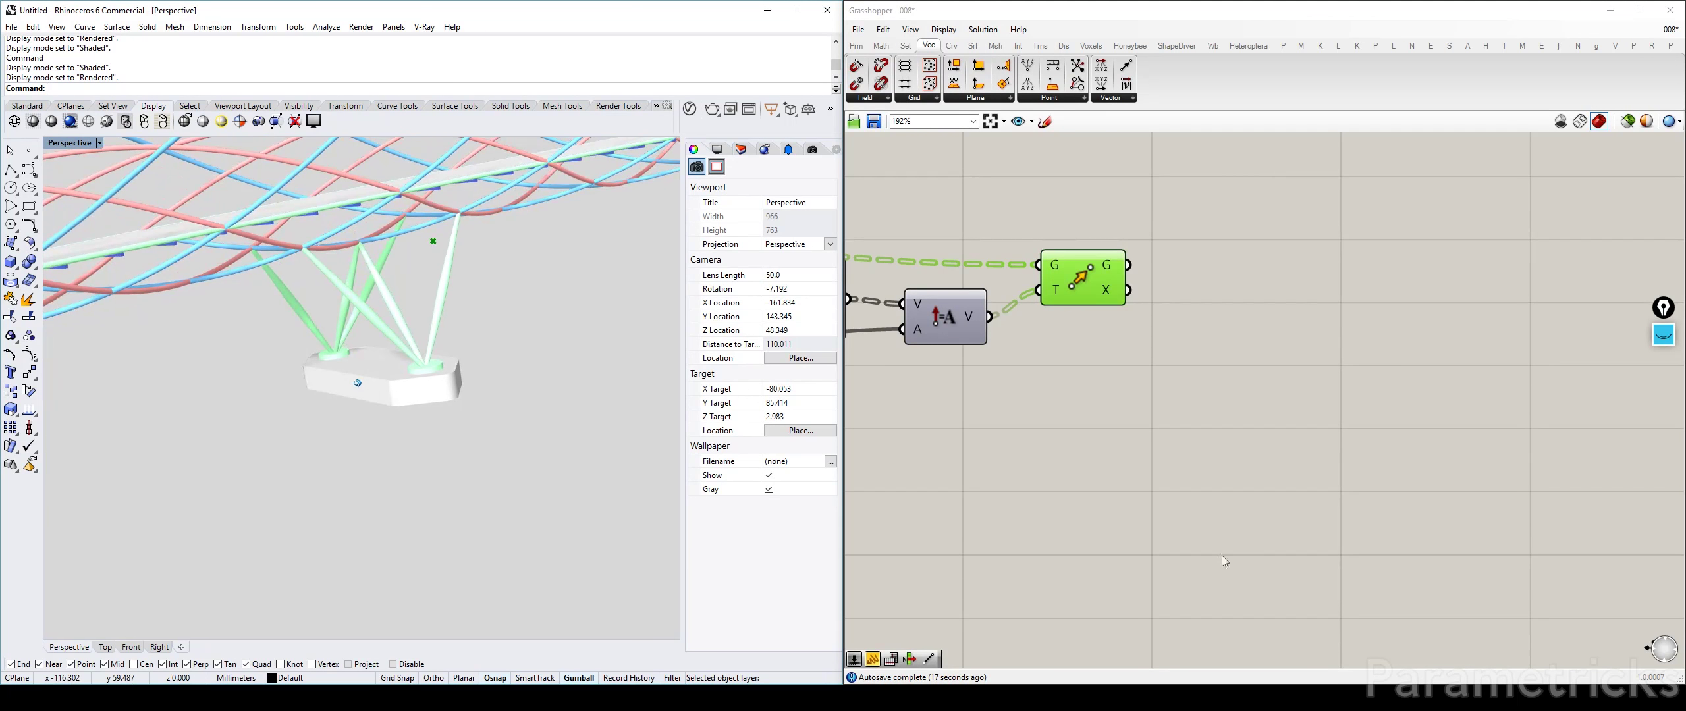
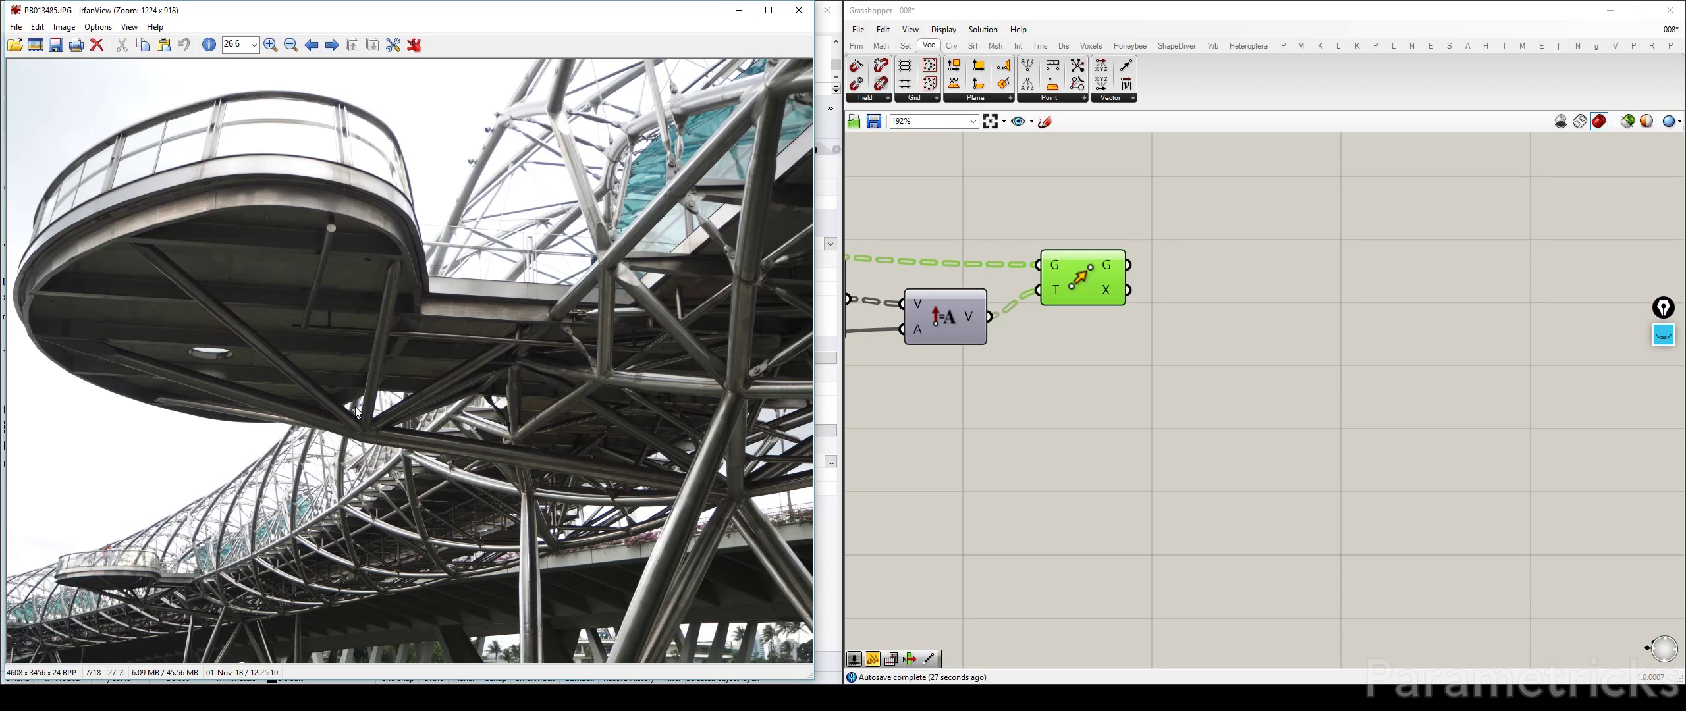
left_click(739, 15)
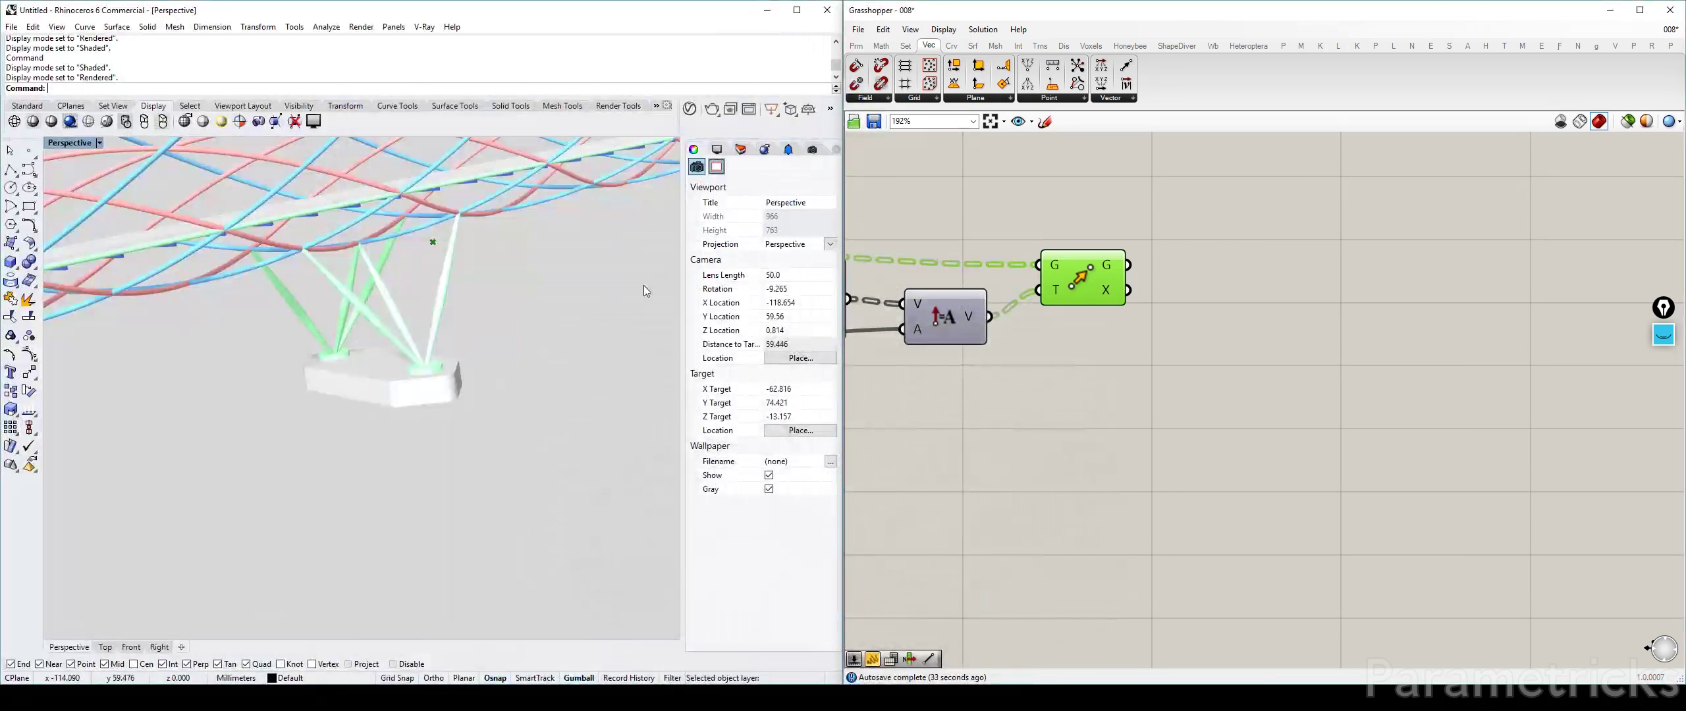
Step: Add a second Move component and feed the first Move's geometry output into its G input
left_click(1099, 222)
double_click(1316, 336)
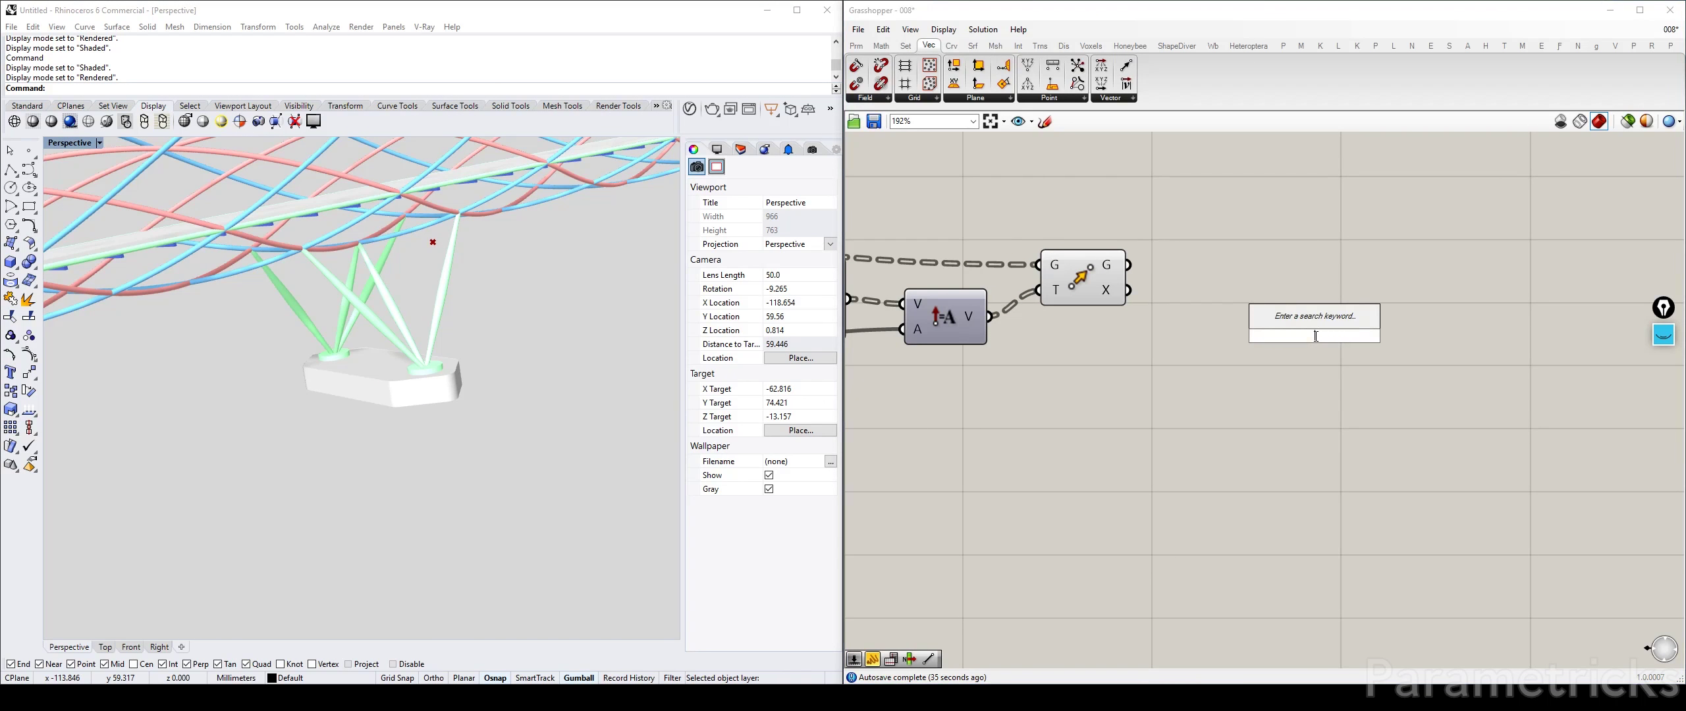
type("move")
key("Return")
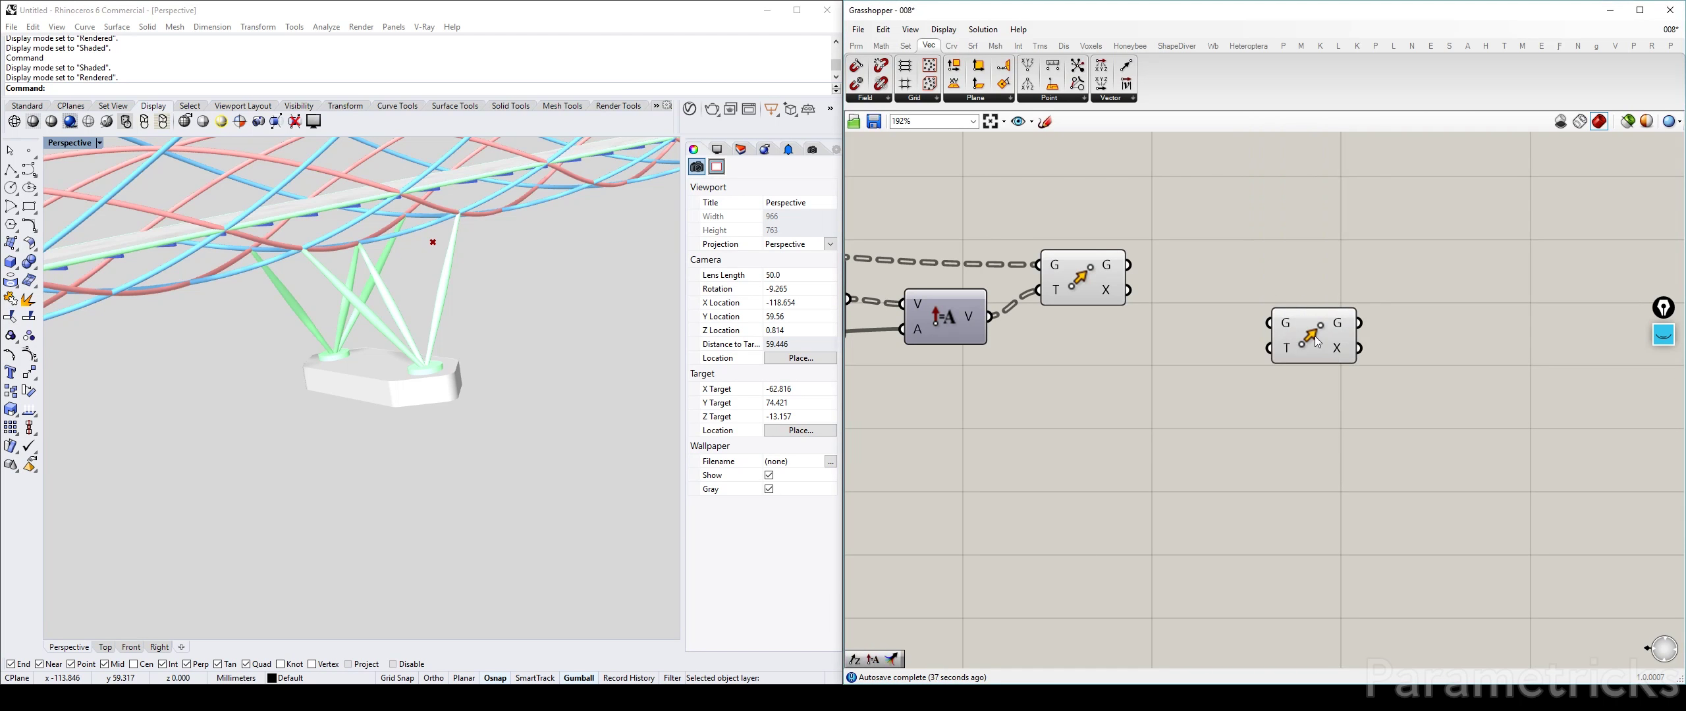
scroll(1041, 343, "down", 3)
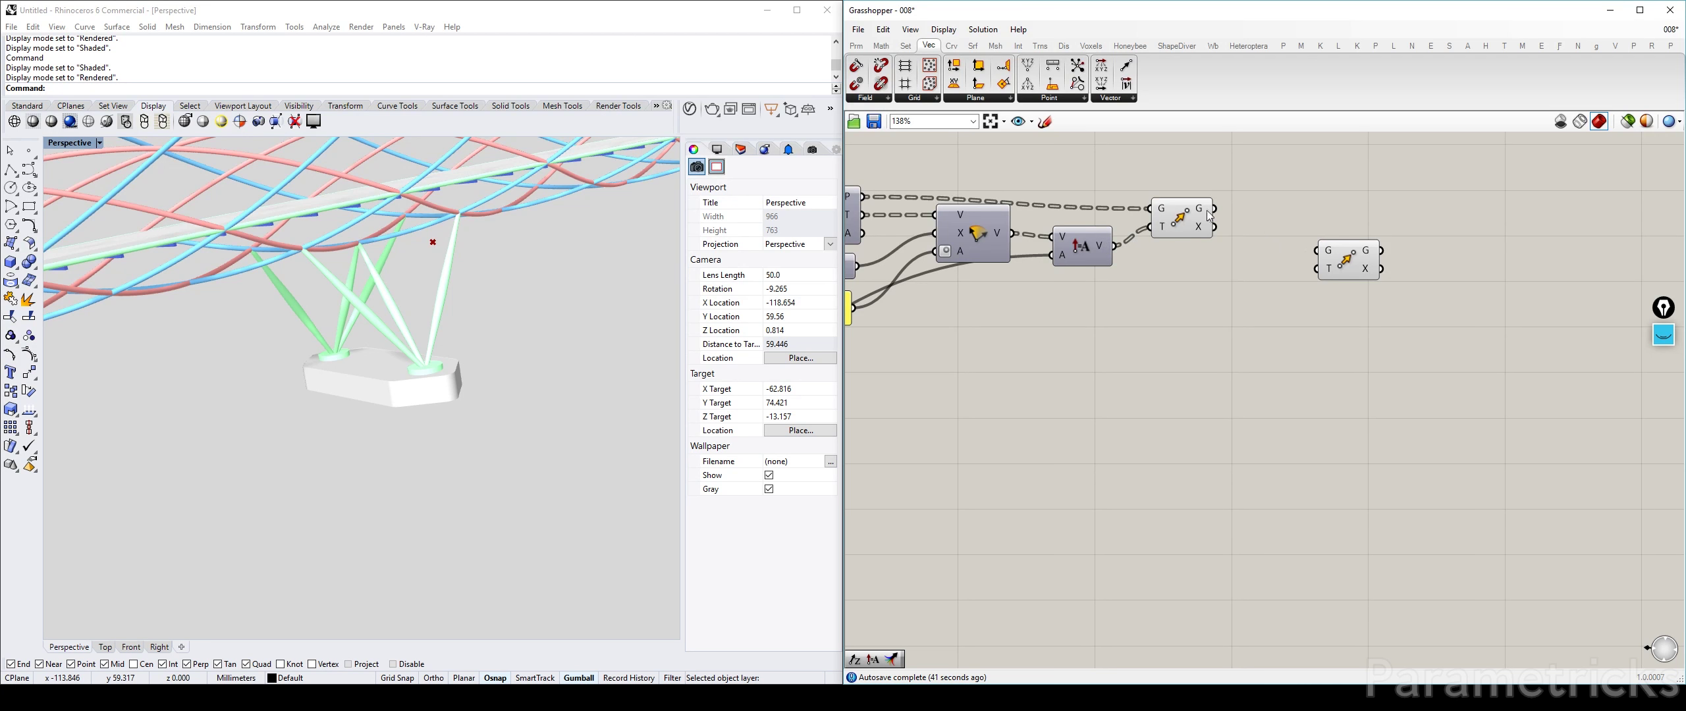
right_click_drag(1160, 238, 1206, 291)
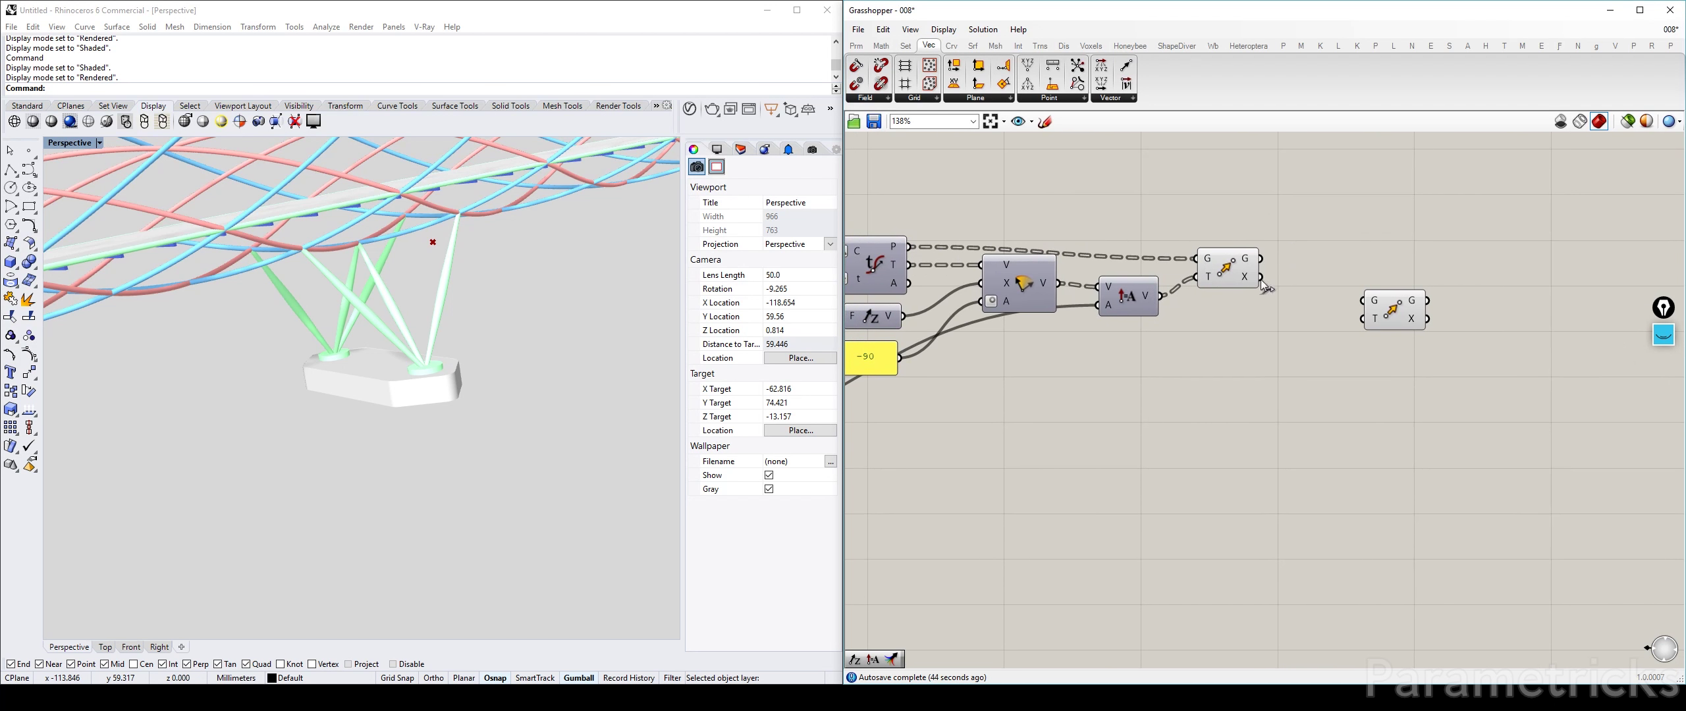
right_click_drag(1068, 285, 968, 303)
left_click_drag(1161, 275, 1262, 317)
Step: Add a Unit Z component below the first Move and wire it into the second Move's T input
double_click(1170, 339)
type("z")
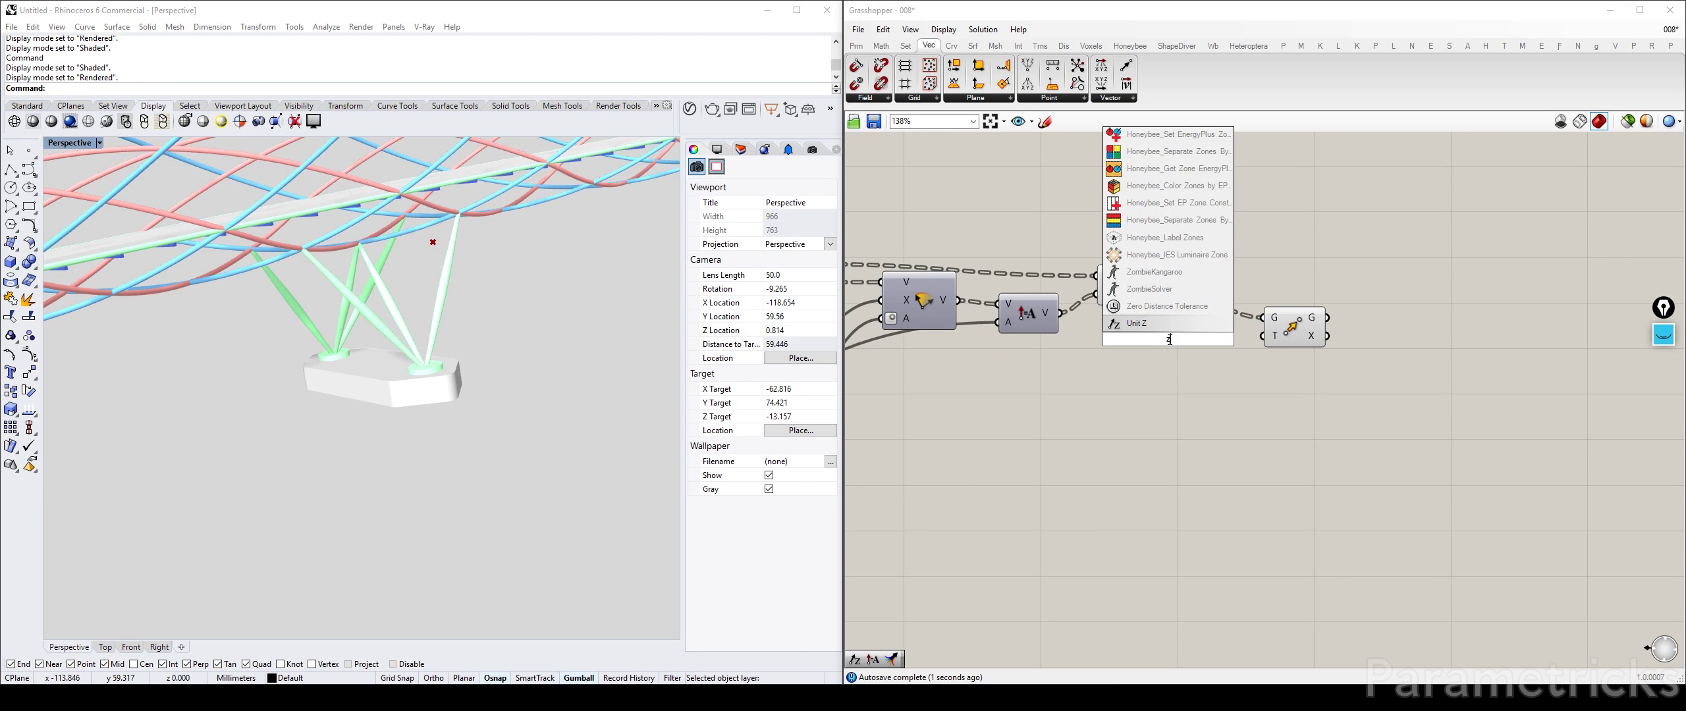
key("Return")
left_click_drag(1170, 340, 1262, 336)
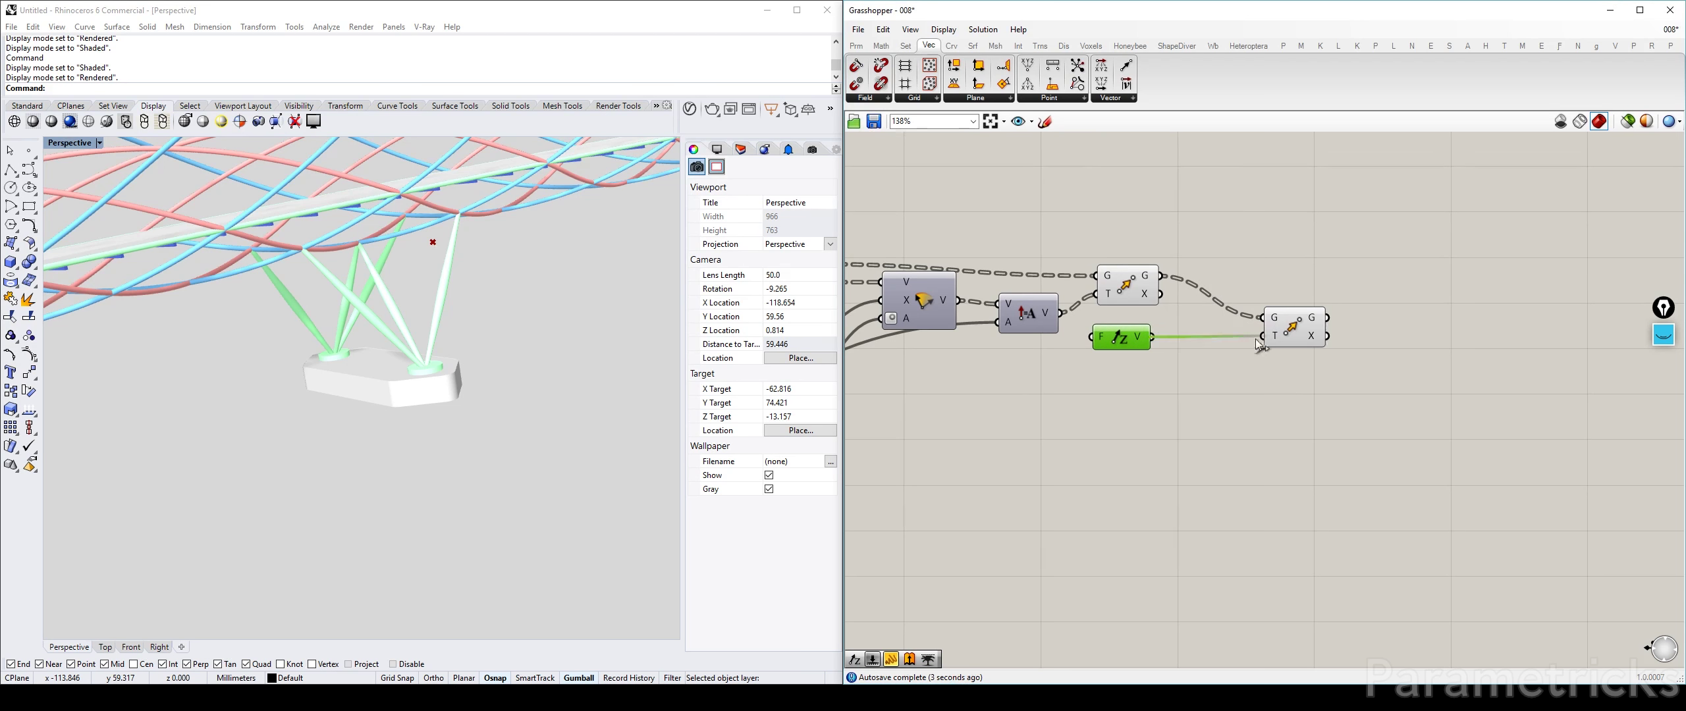
Step: Turn off the first Move component's preview and line up Unit Z beneath it
right_click_drag(1165, 291, 1320, 277)
left_click(1287, 267)
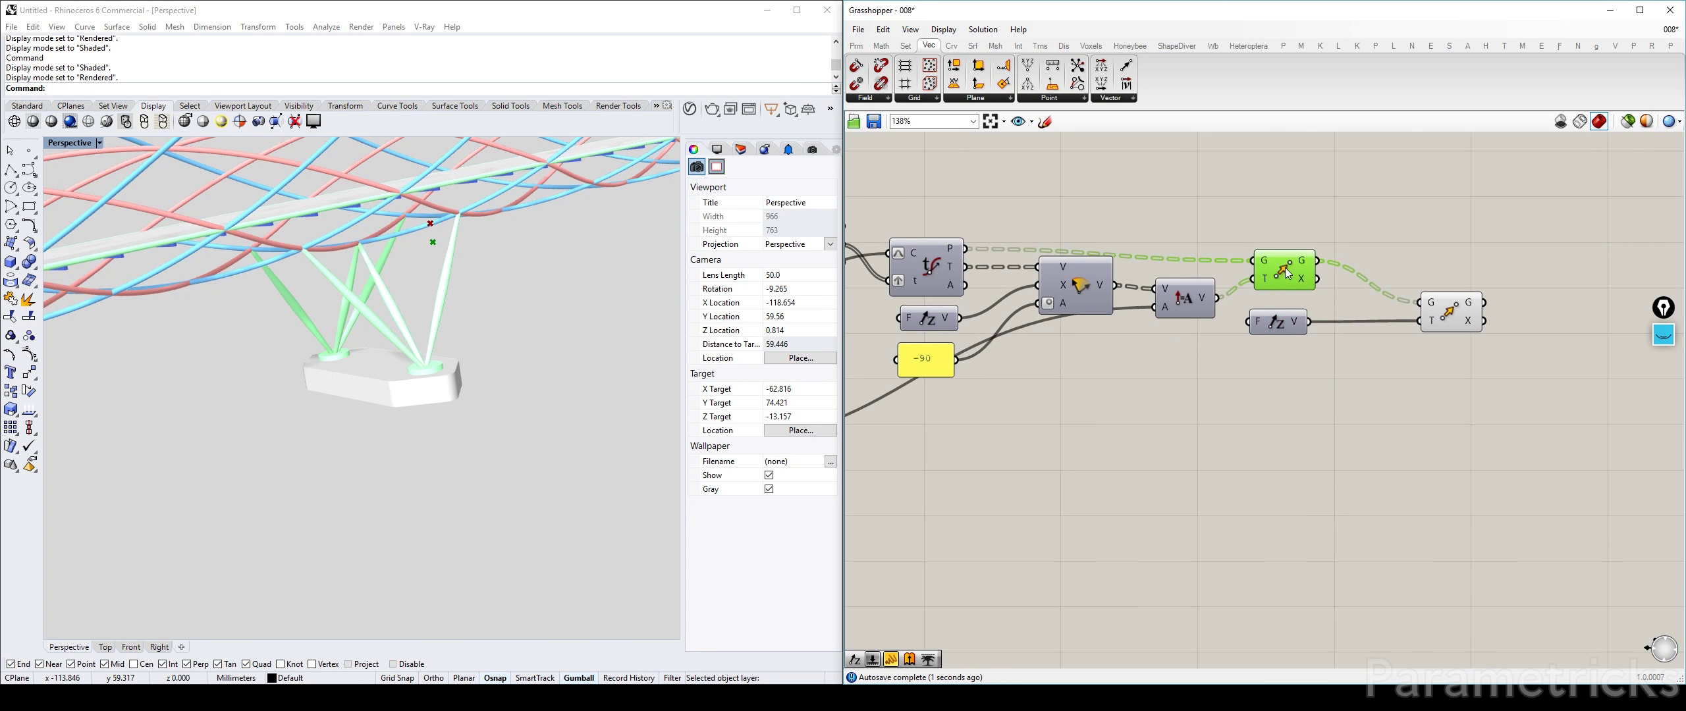
key("ctrl+q")
left_click_drag(1270, 323, 1277, 323)
Step: Add a panel containing 0.7, wire it into Unit Z's F input and place it compactly beside that component
double_click(1235, 367)
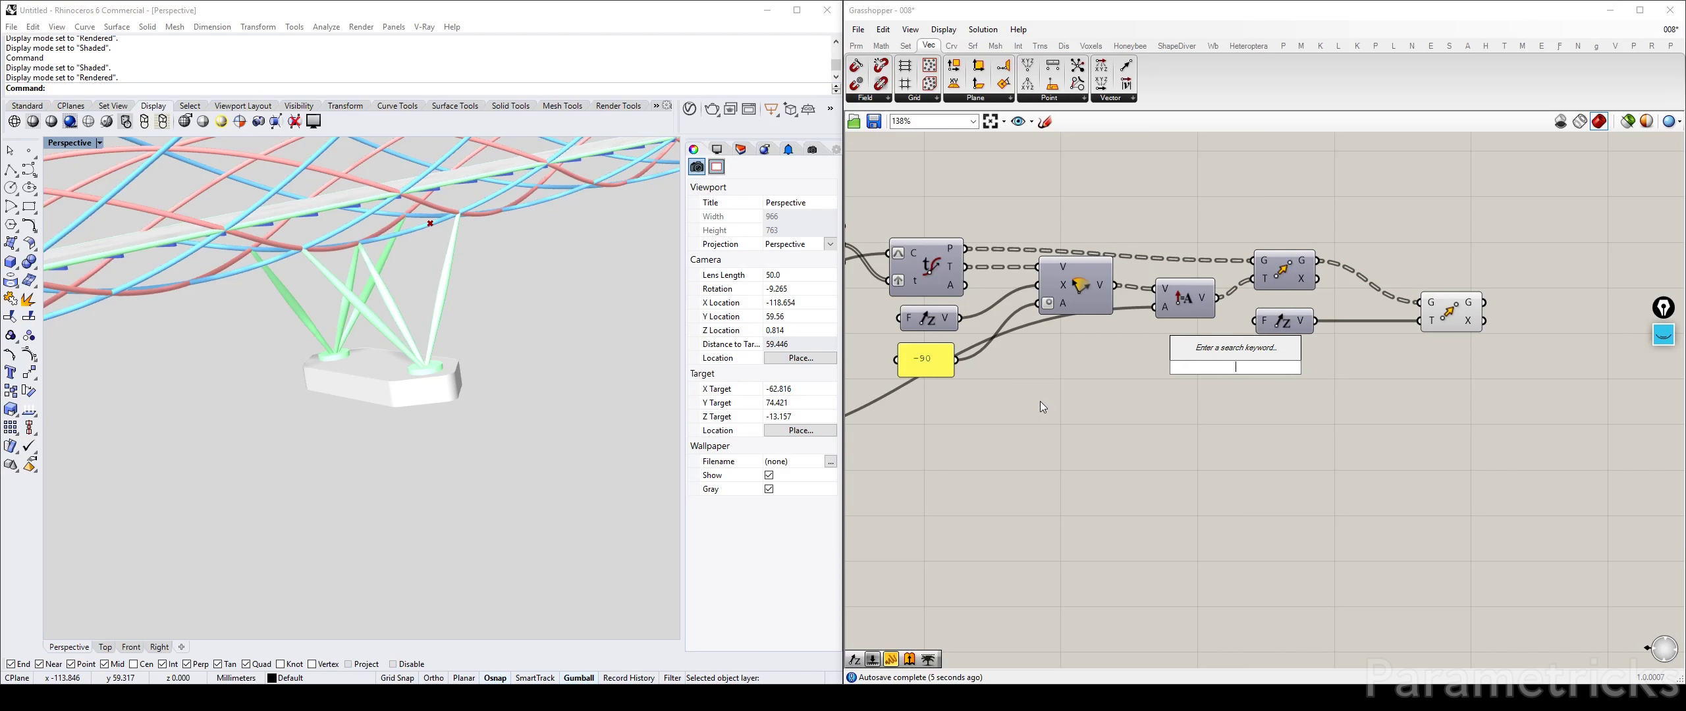
type("panel")
key("Return")
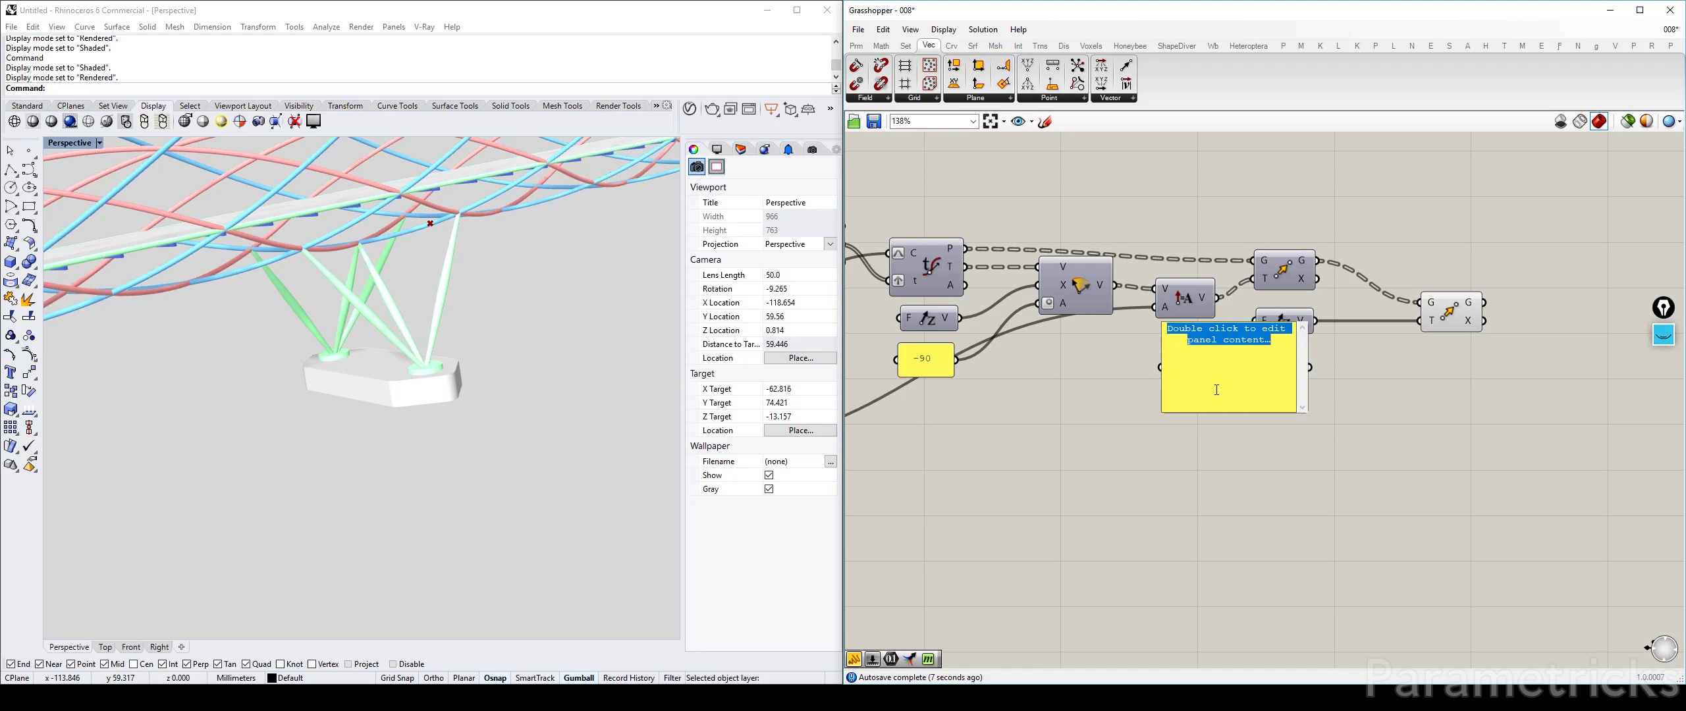
type("0.7")
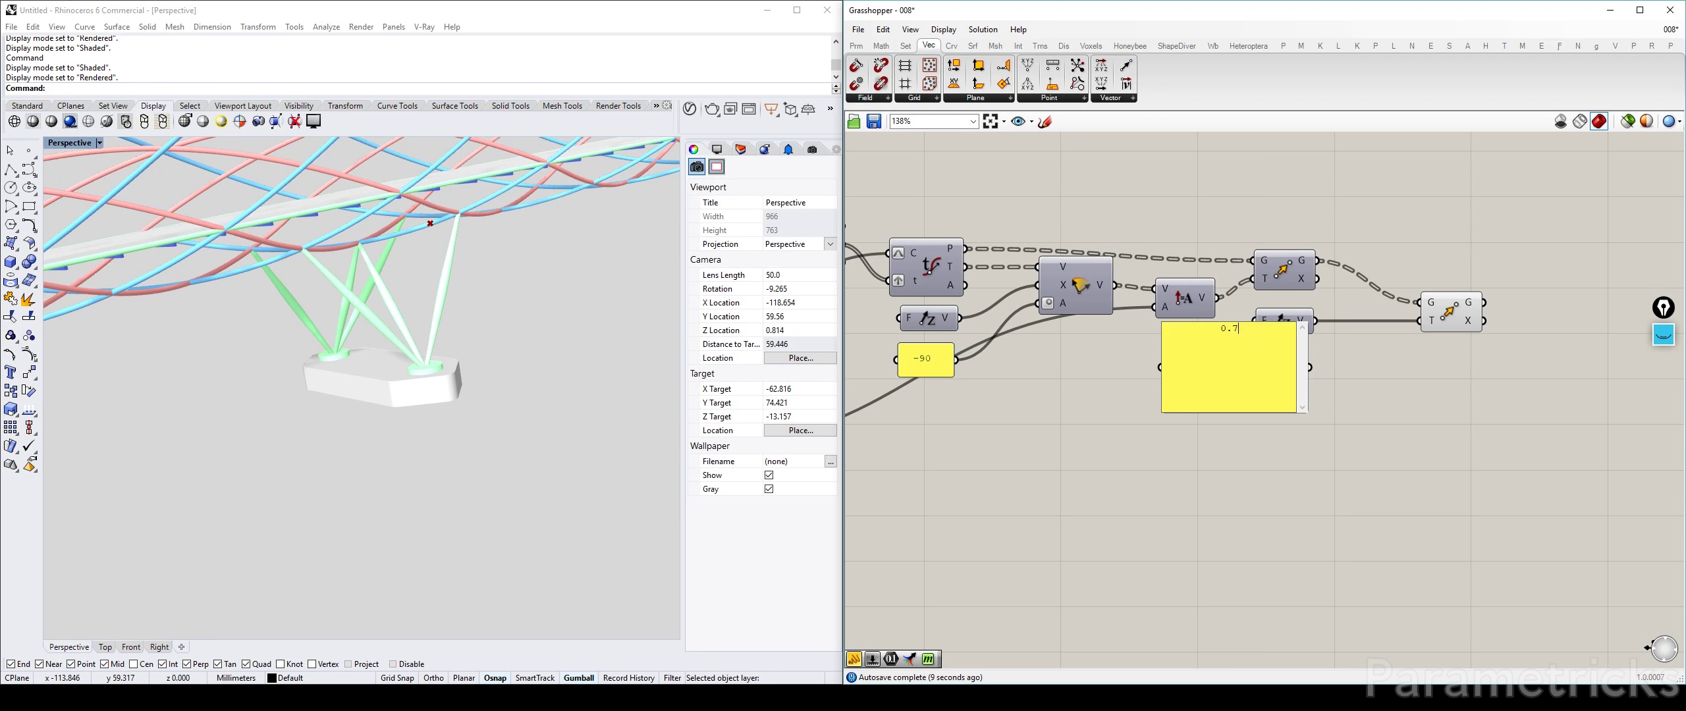
left_click(1366, 399)
left_click_drag(1295, 413, 1254, 323)
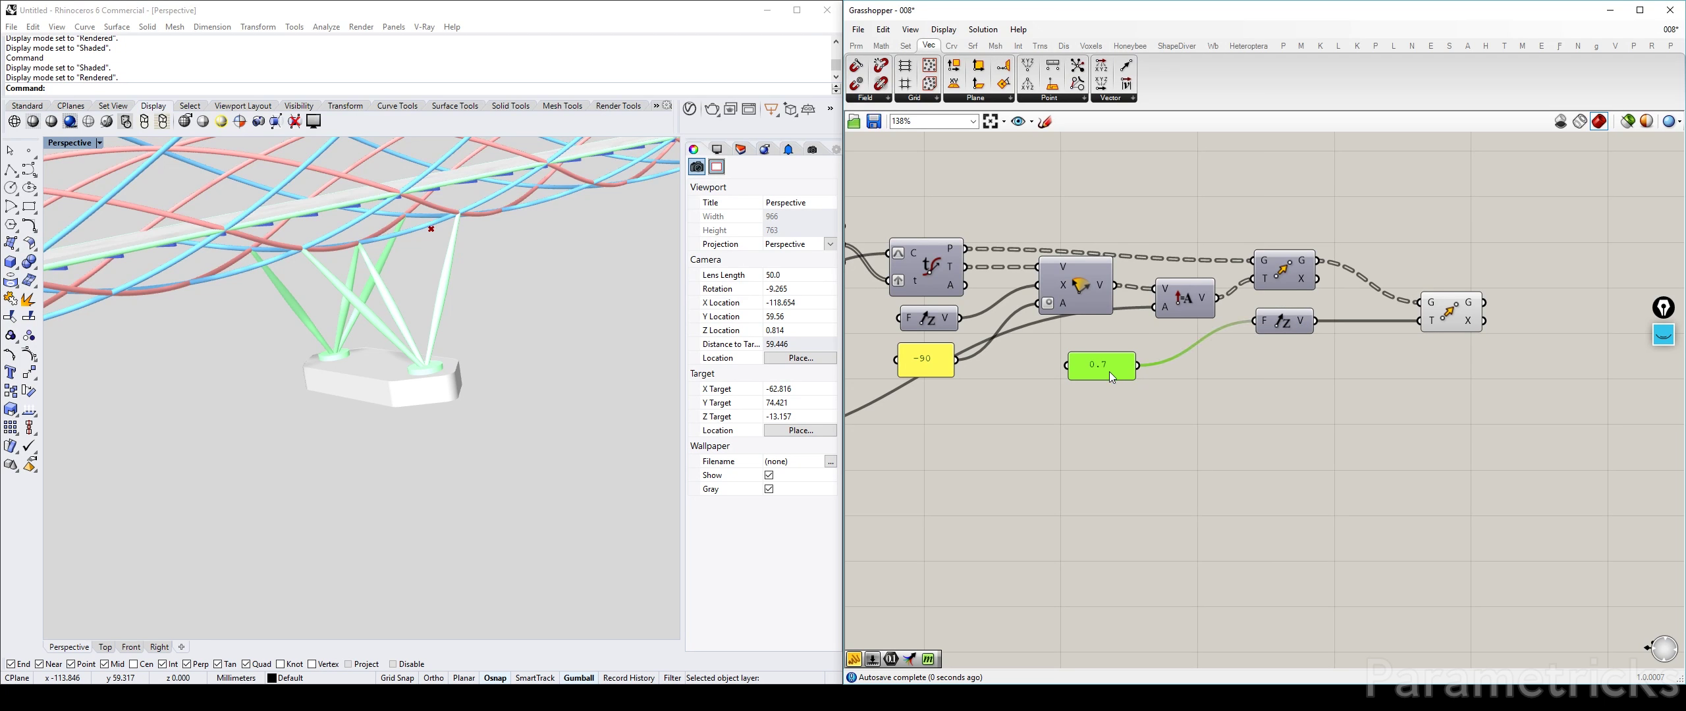
left_click_drag(1108, 377, 1183, 354)
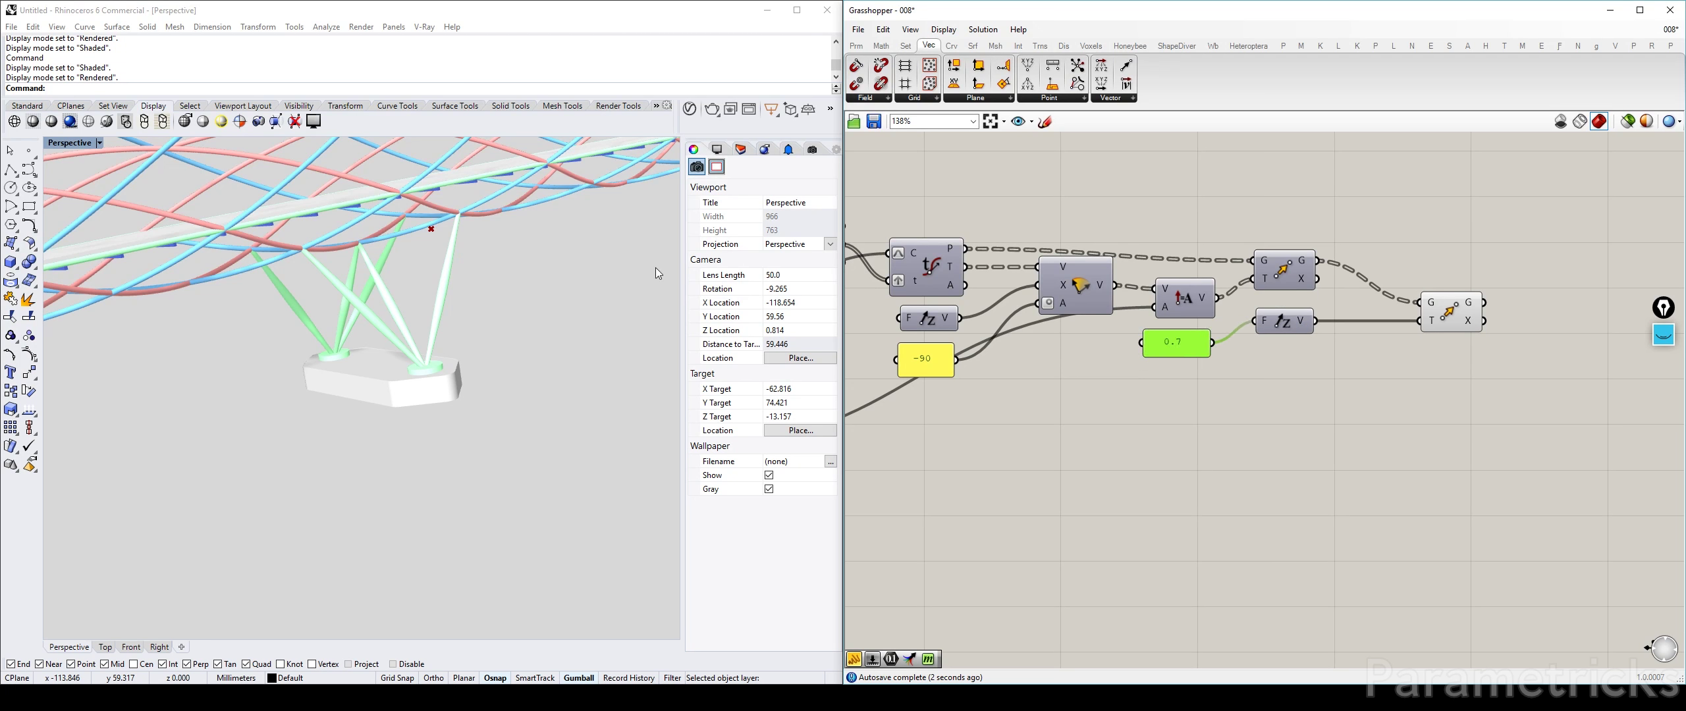
Step: Maximize the Right view to check the point against the deck, and change the Unit Z panel's value to 1
right_click_drag(619, 287, 563, 303)
double_click(70, 142)
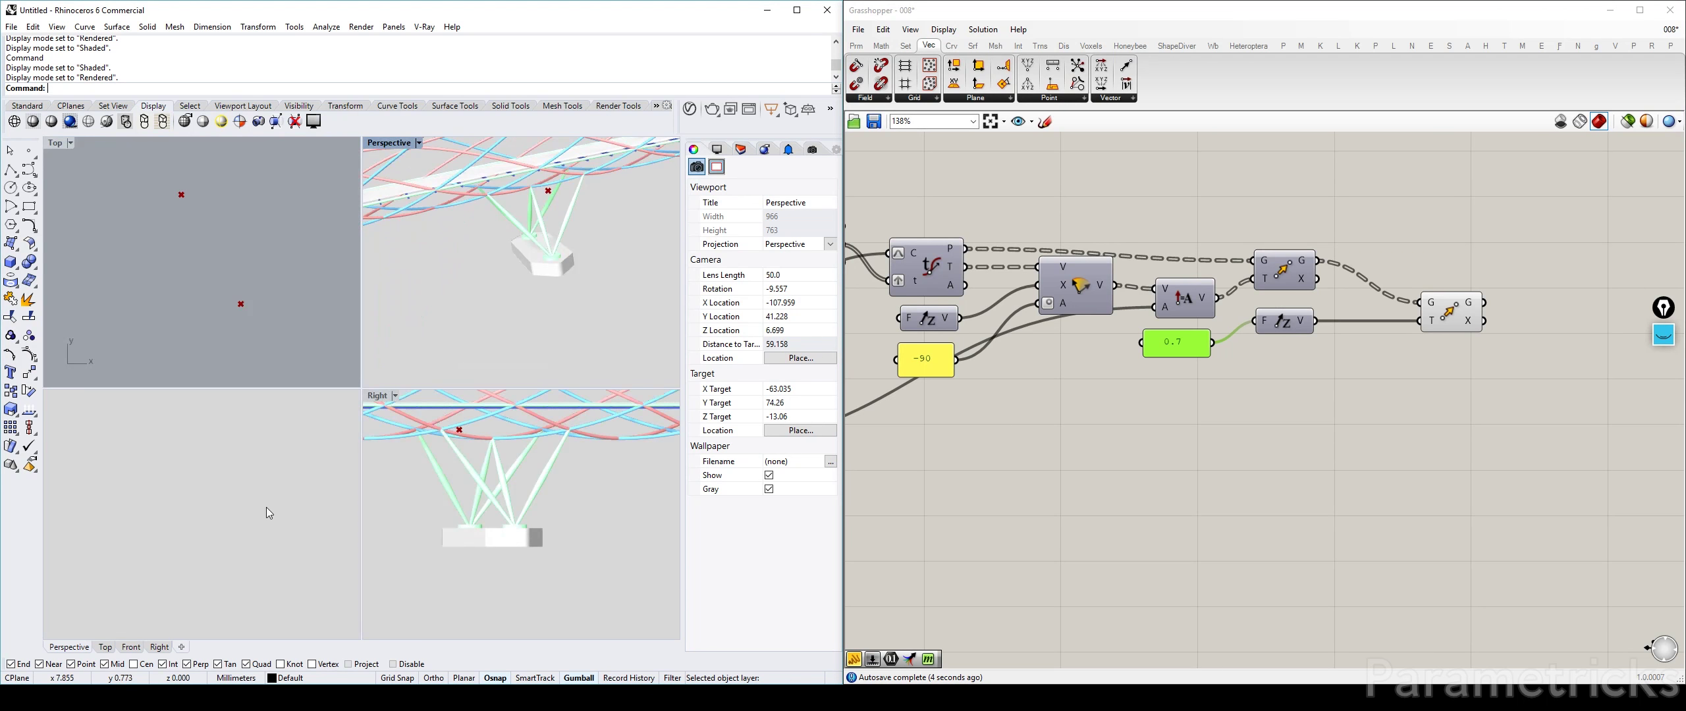
left_click(428, 499)
double_click(381, 397)
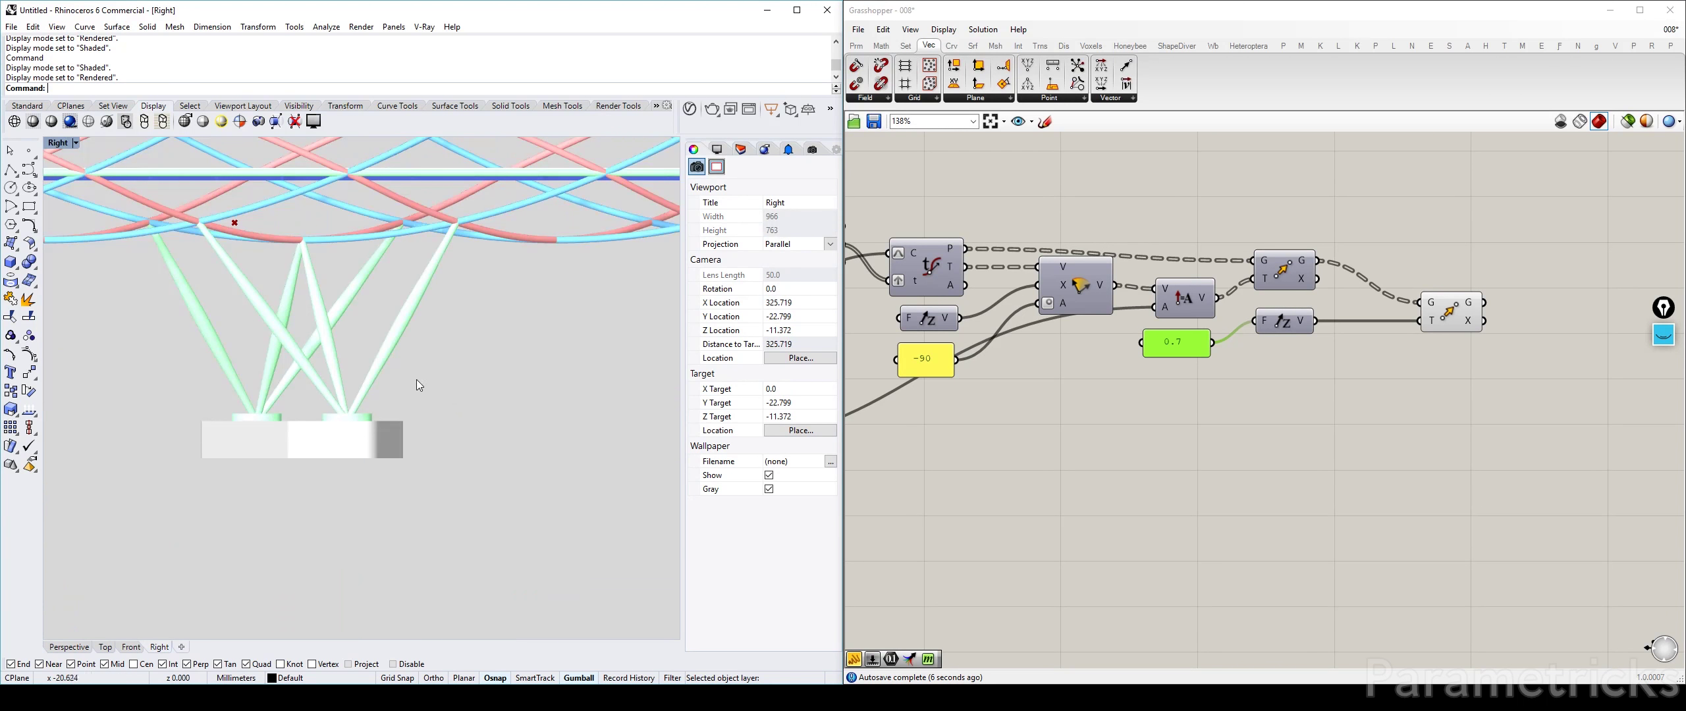
scroll(494, 427, "down", 2)
double_click(1177, 343)
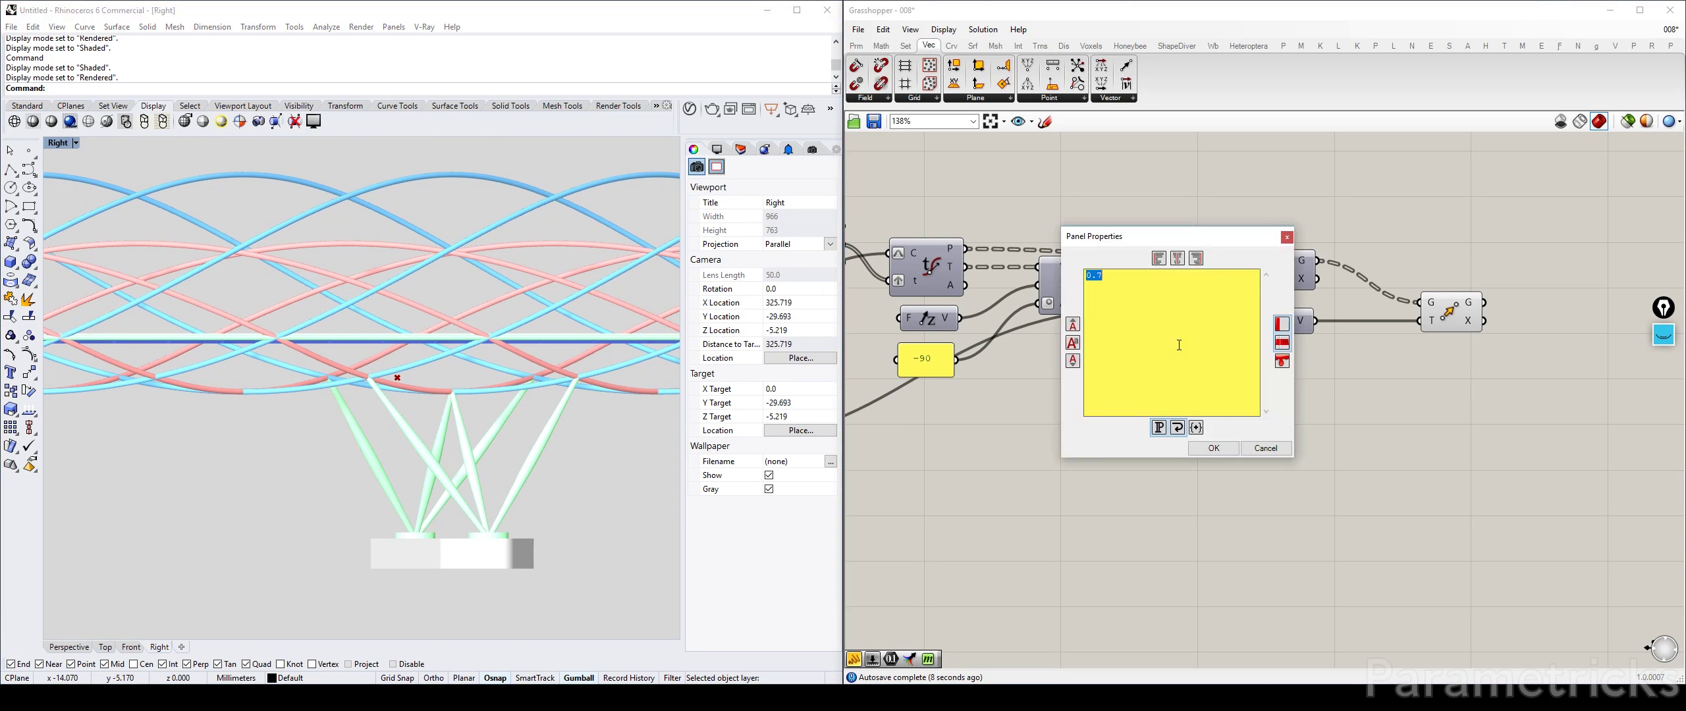
type("1")
left_click(1217, 450)
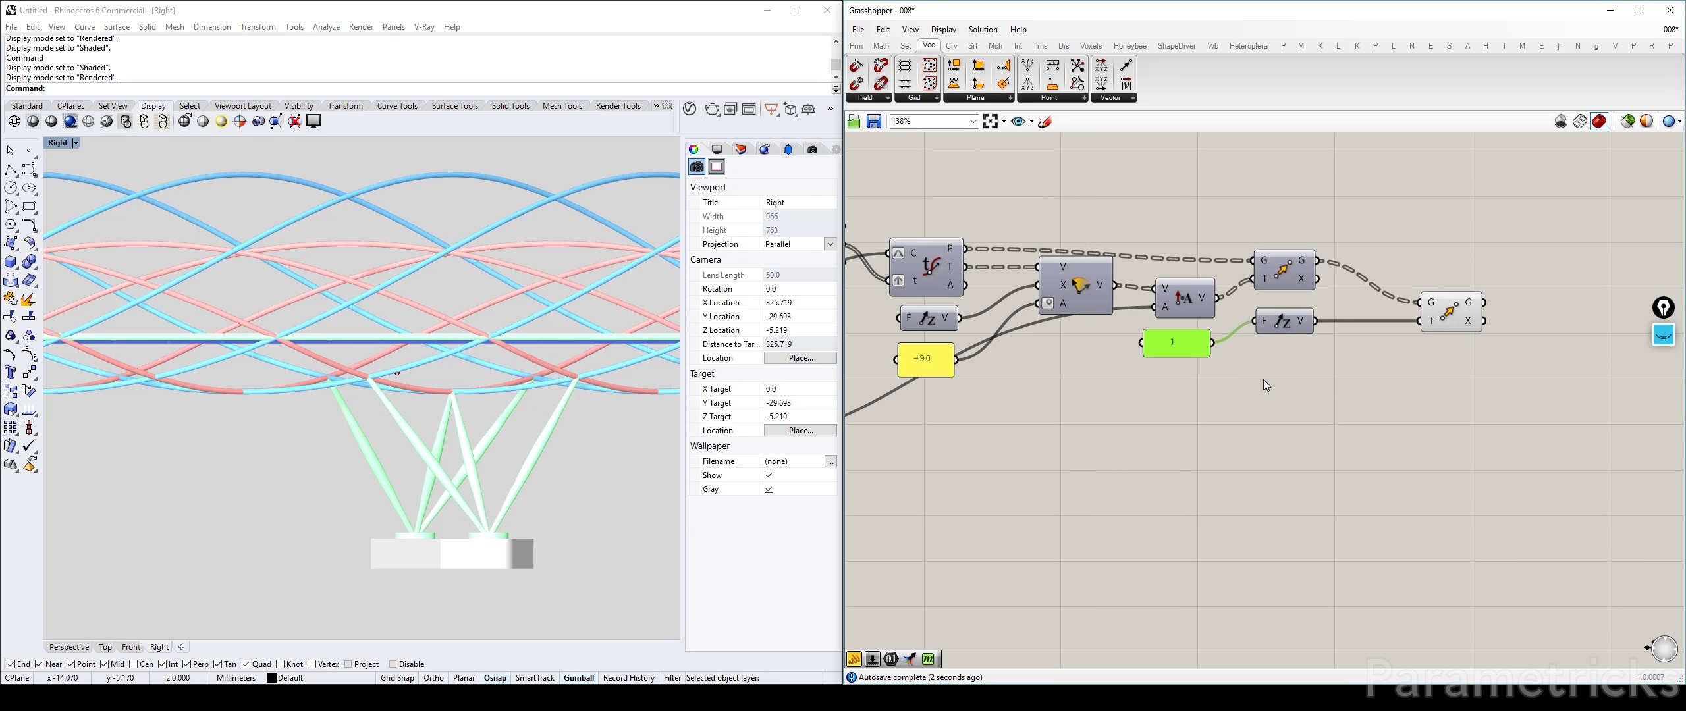
Step: Name the Unit Z panel Center end point height and widen it to fit the full title
left_click_drag(1183, 345, 1188, 352)
right_click(1188, 351)
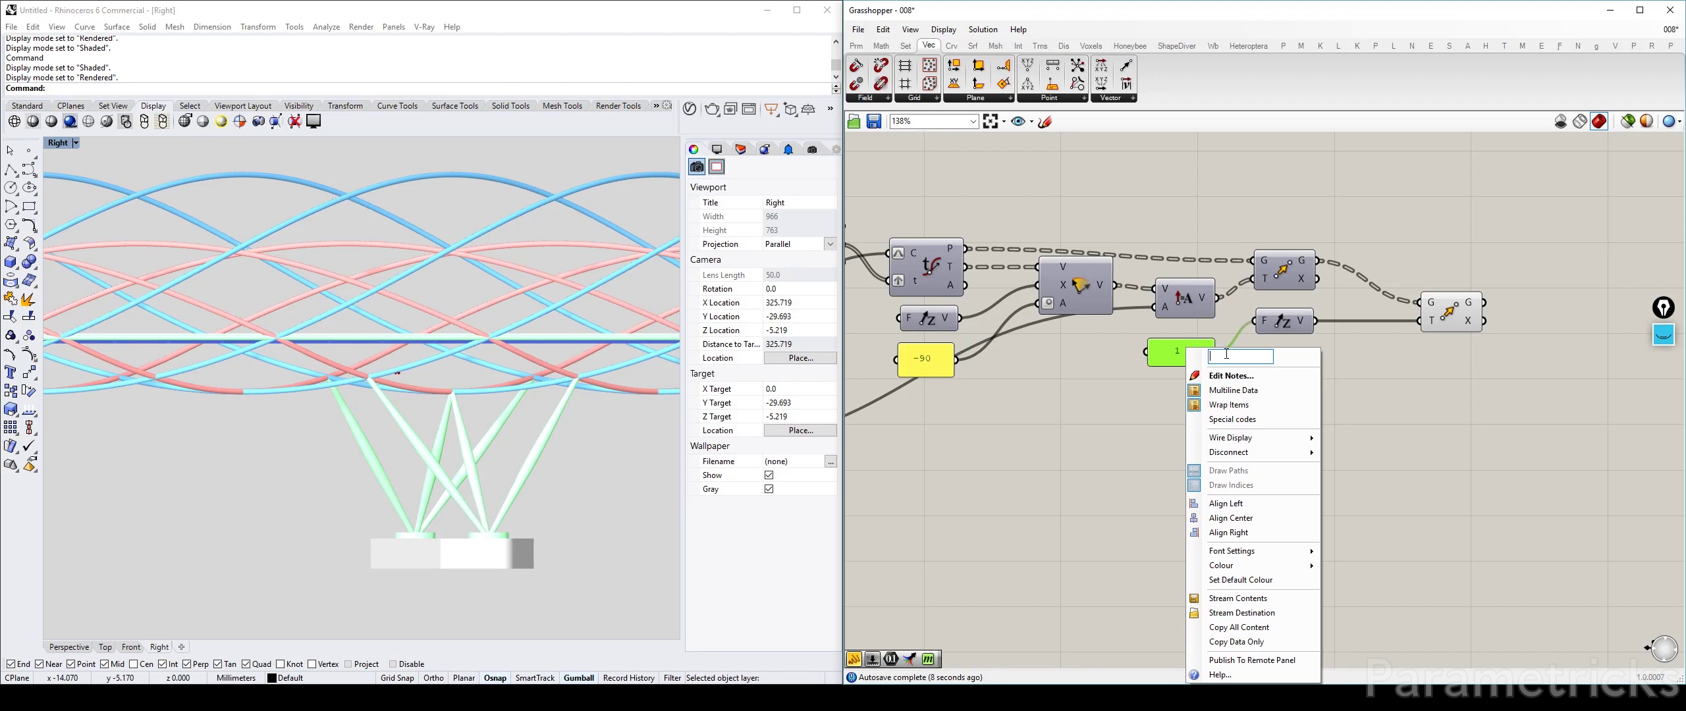
type("Center")
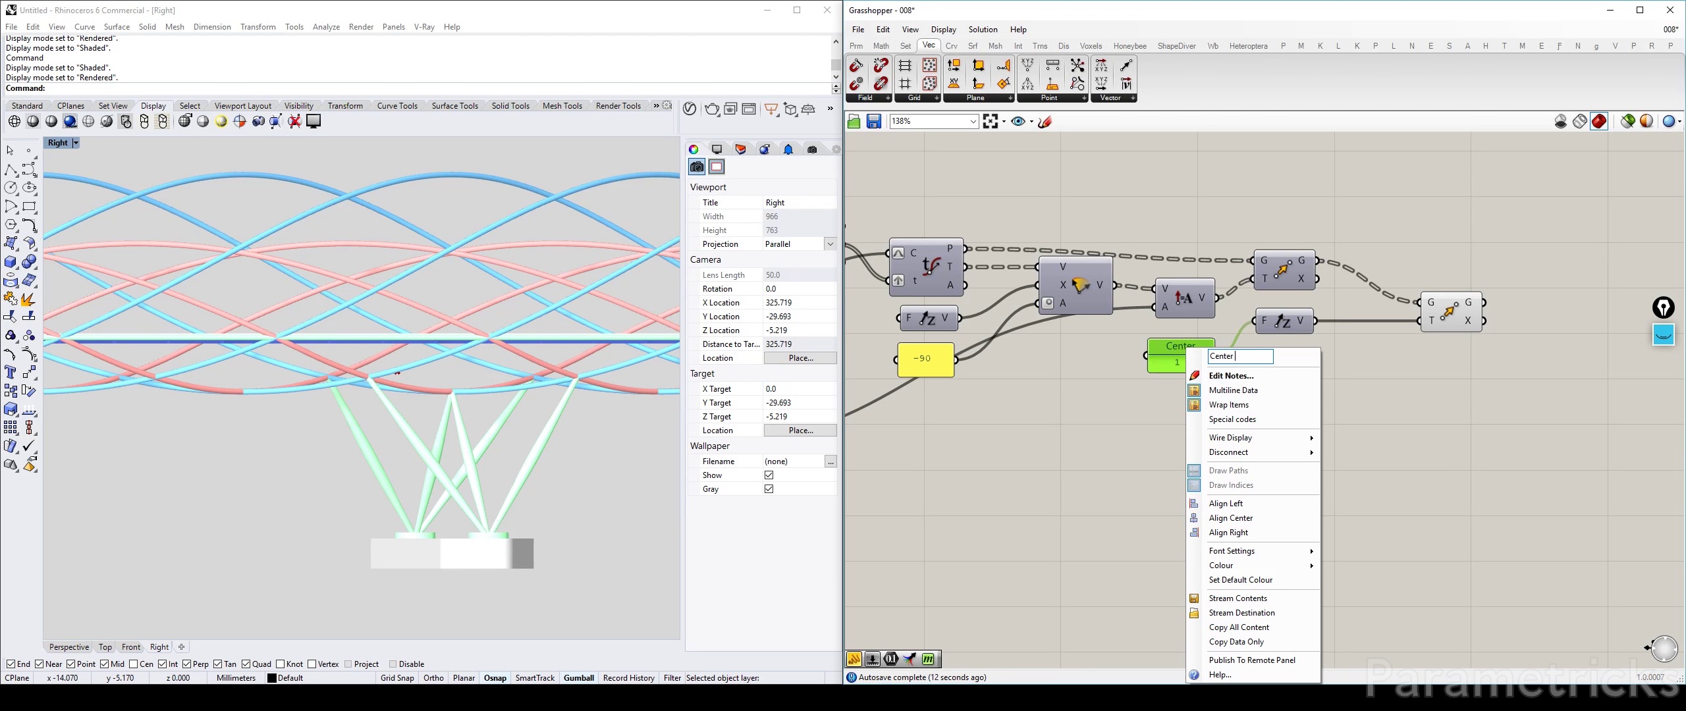
type(" end")
type(" point height")
key("Return")
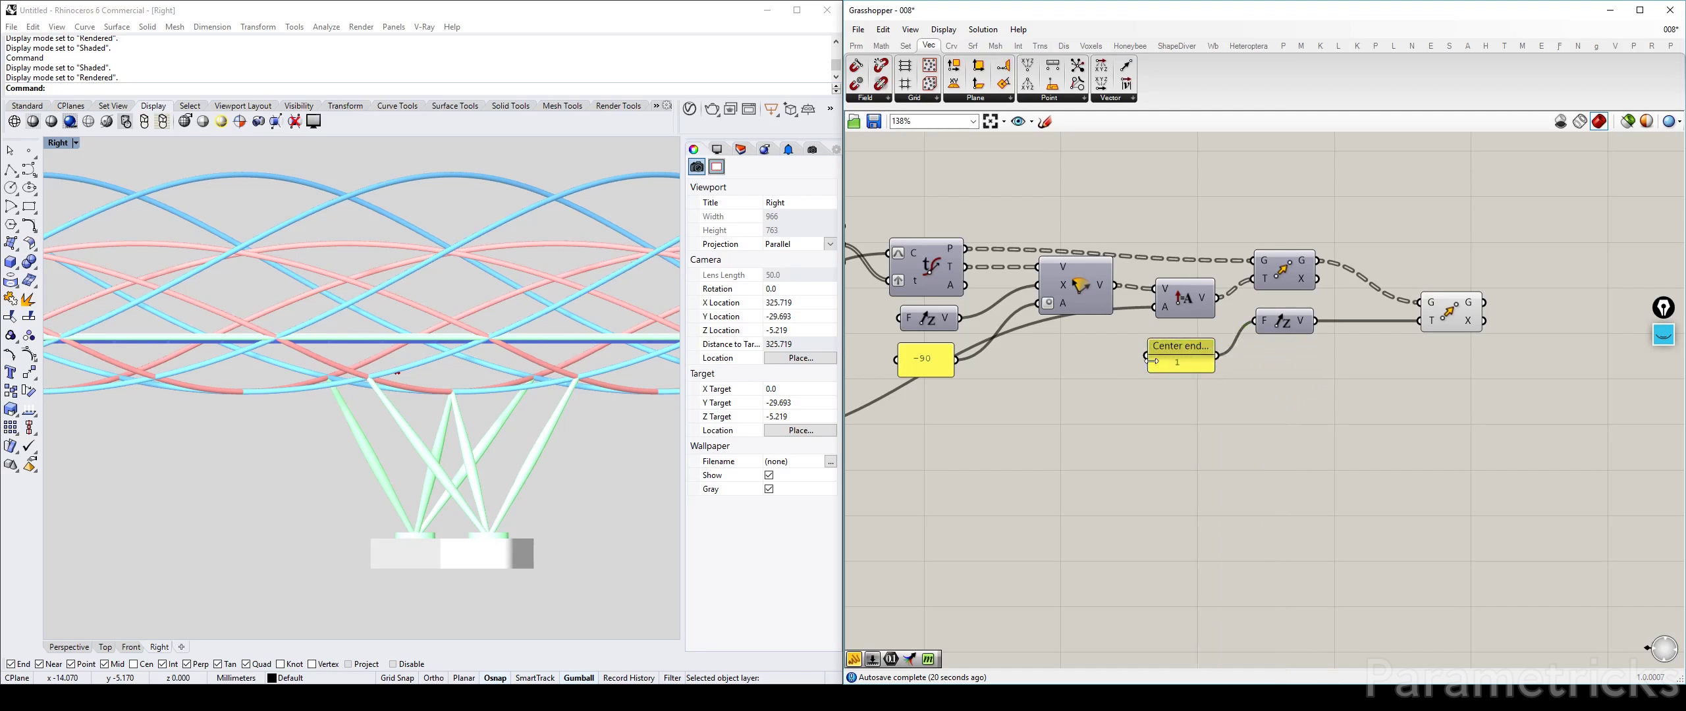
left_click_drag(1123, 357, 1094, 349)
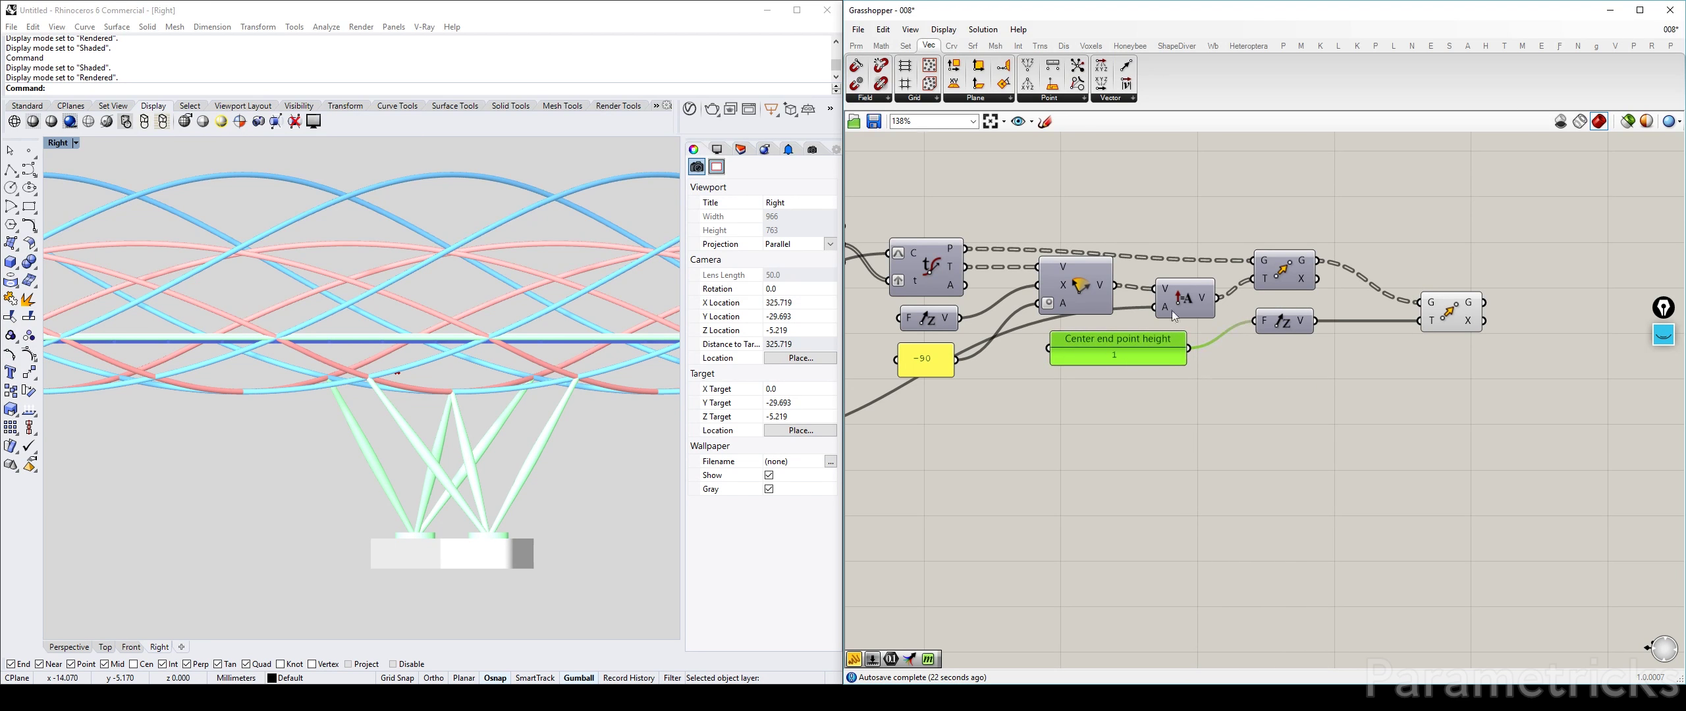
Step: Bring the second Move component closer to Unit Z and return to the maximized Perspective view
left_click_drag(1455, 315, 1411, 308)
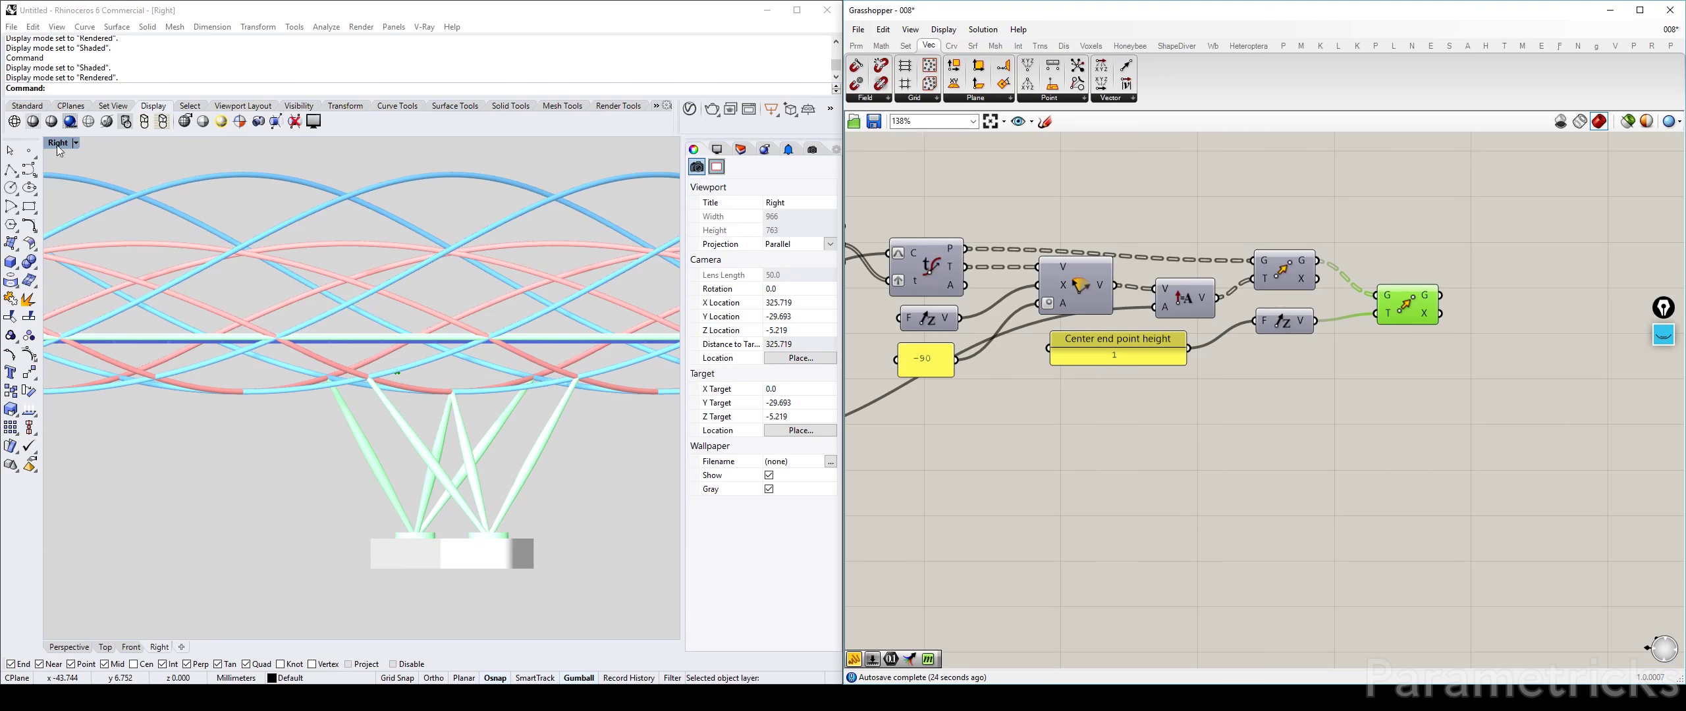
left_click(75, 143)
double_click(75, 144)
double_click(385, 143)
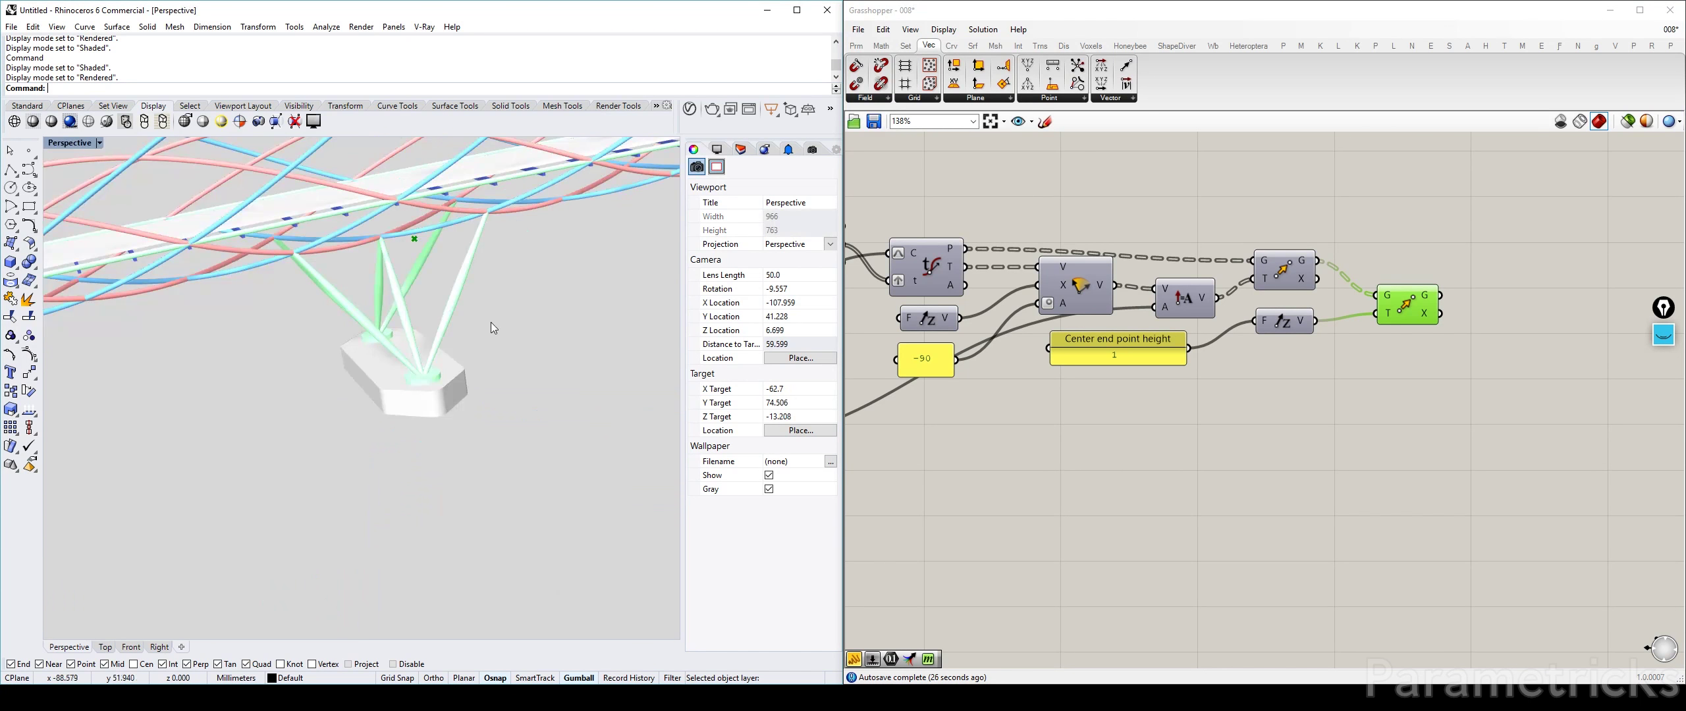
Step: Examine the moved center end point beside the bridge support from several angles in the Perspective view
right_click_drag(1514, 258, 1382, 286)
left_click(1382, 285)
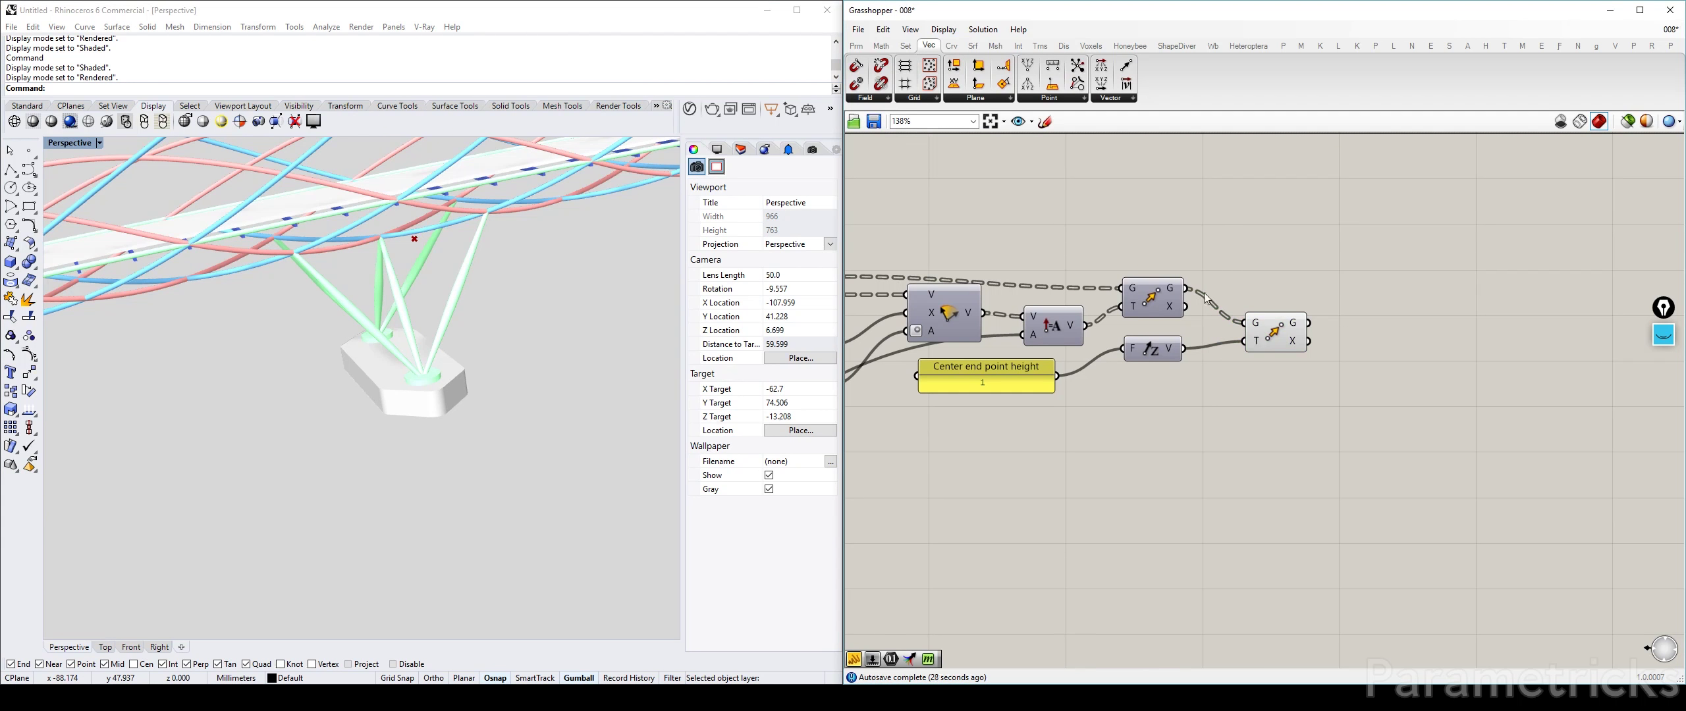
right_click_drag(535, 330, 353, 427)
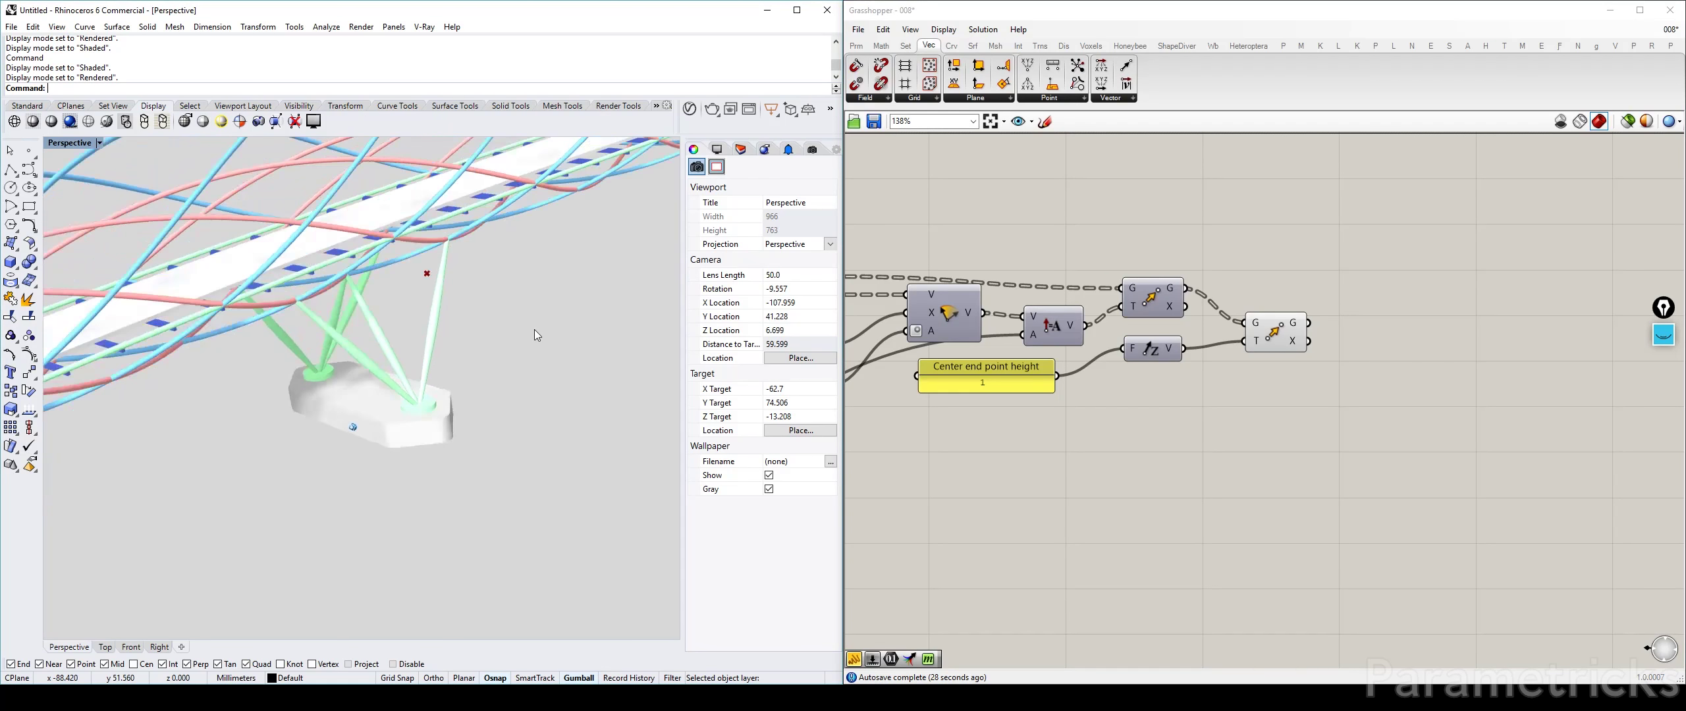
key("Left")
key("Left")
key("Left")
key("Left")
key("Left")
key("Left")
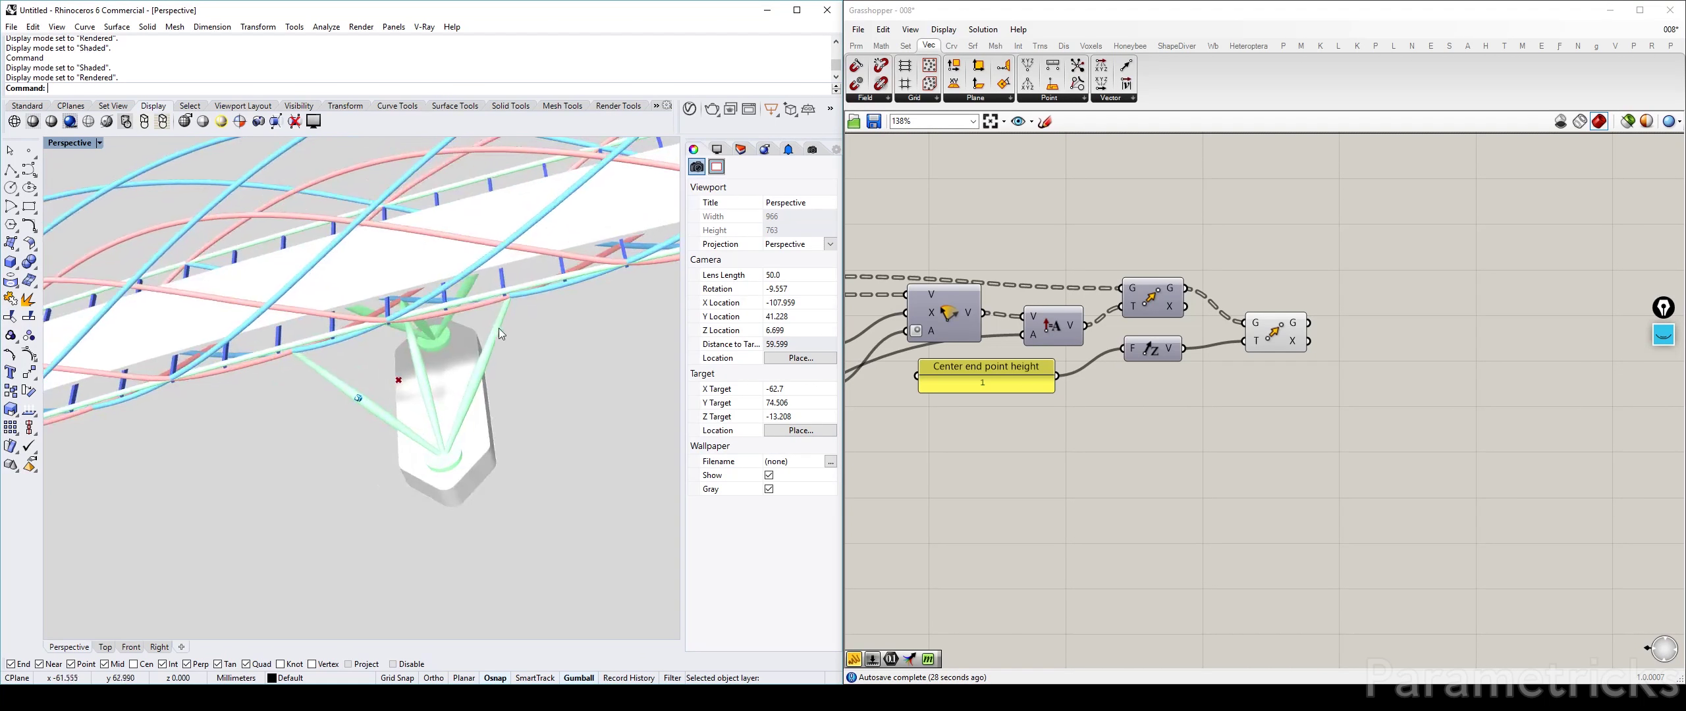
key("Left")
key("Left")
key("Left")
key("Left")
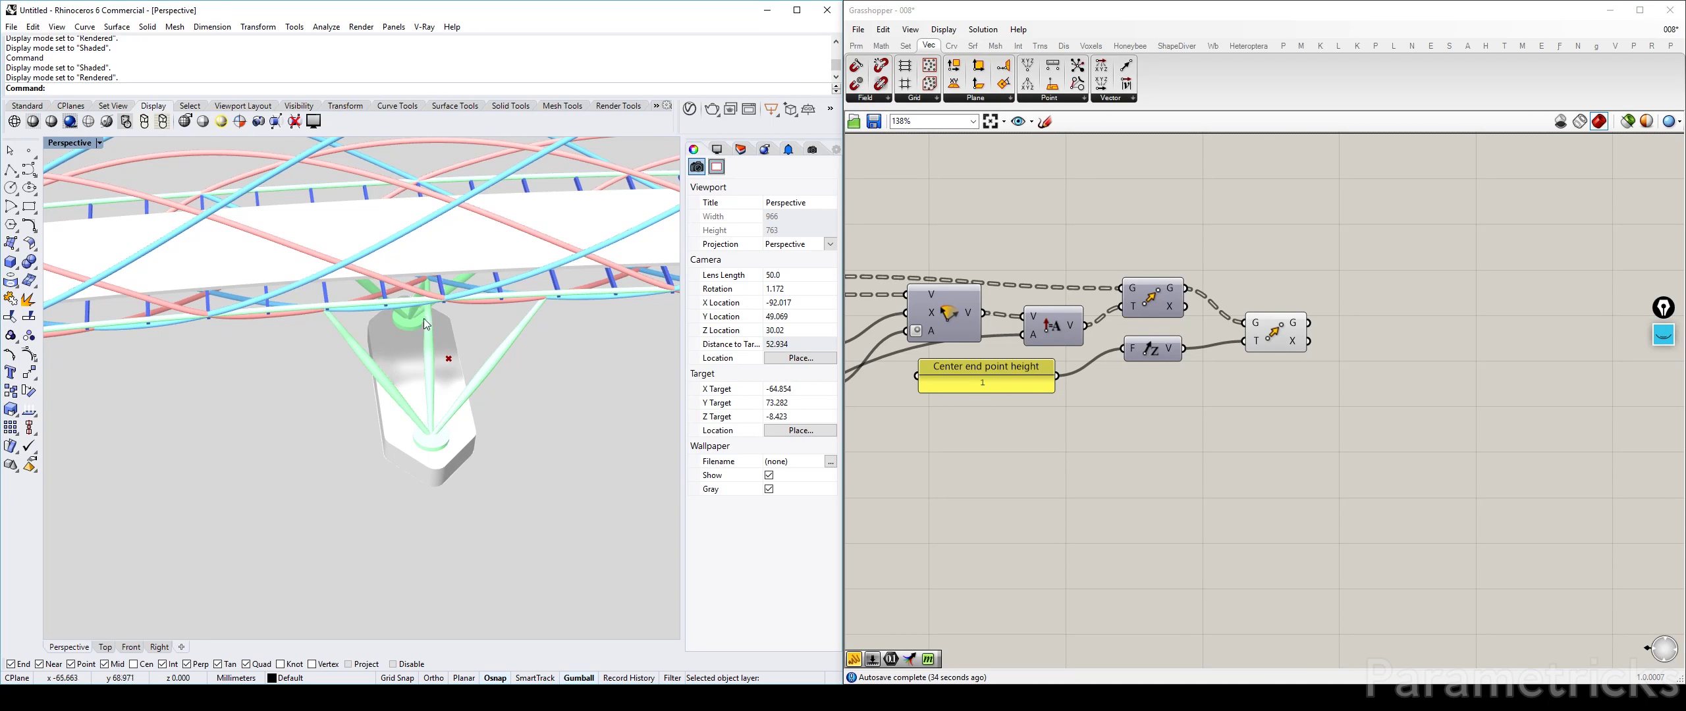
key("alt+Tab")
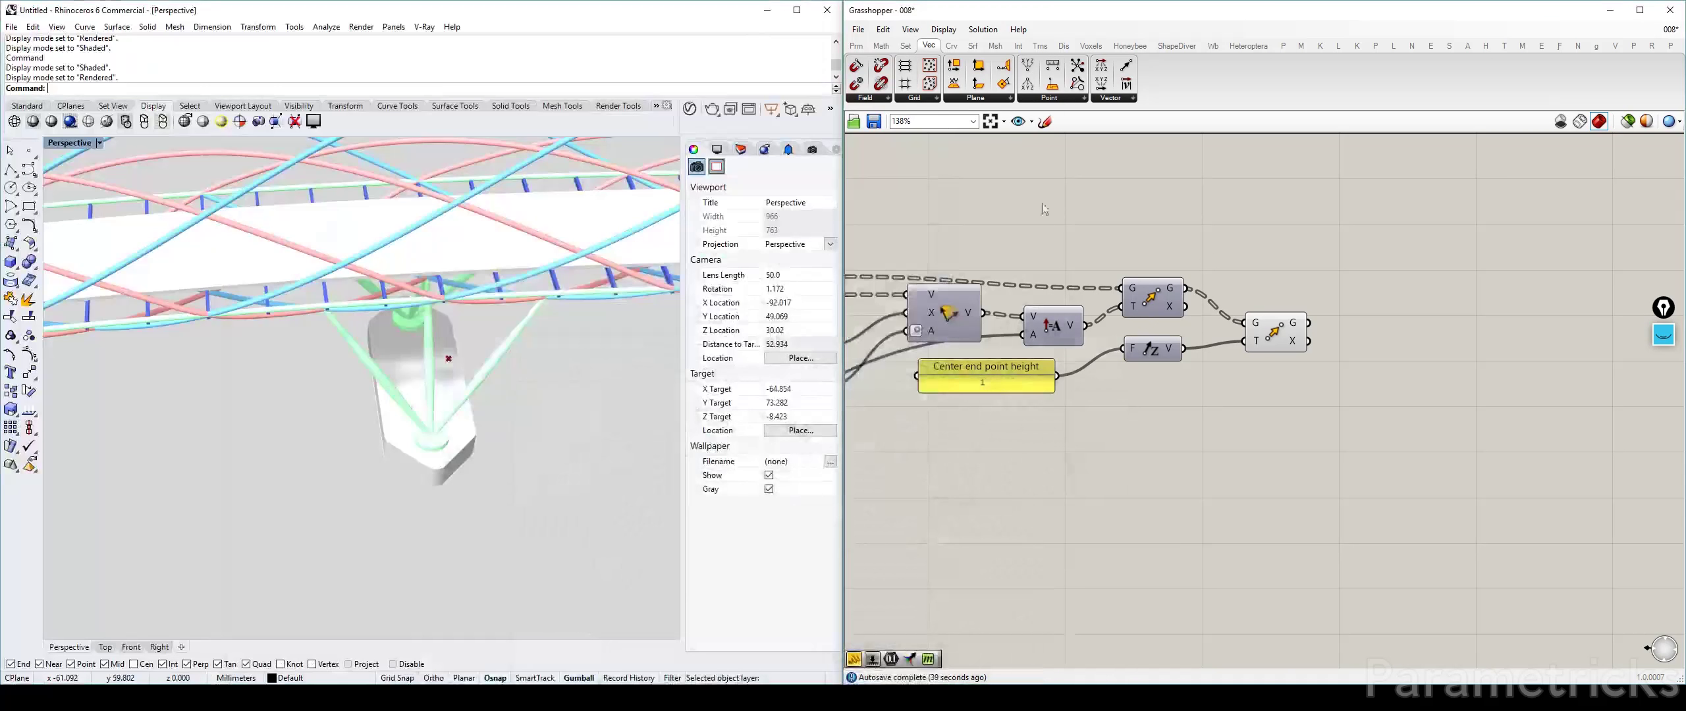
left_click(739, 10)
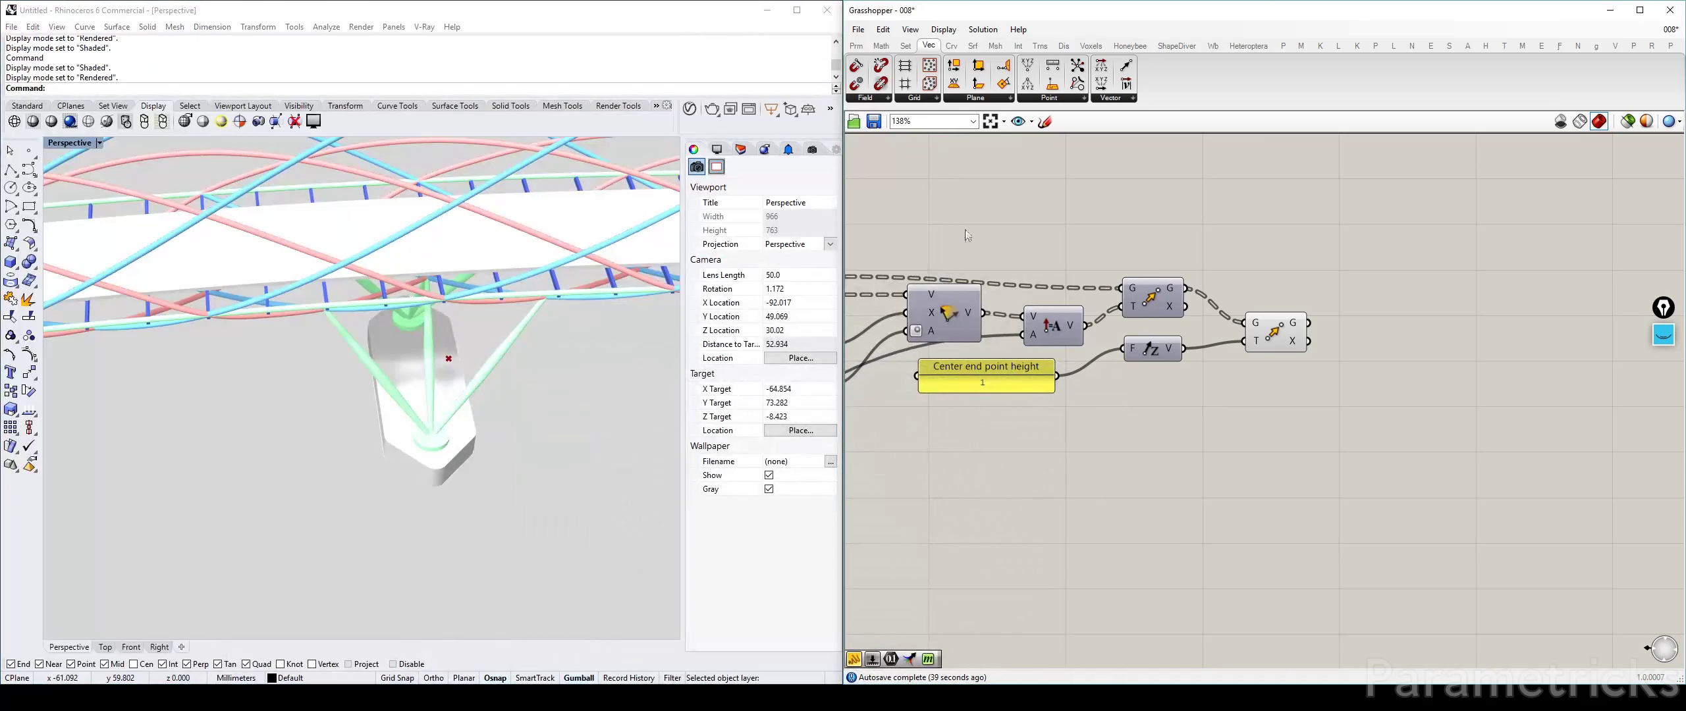
Step: Add a Closest Points component beside the second Move component and wire Move's G output into its P input
scroll(1276, 260, "down", 3)
double_click(1288, 245)
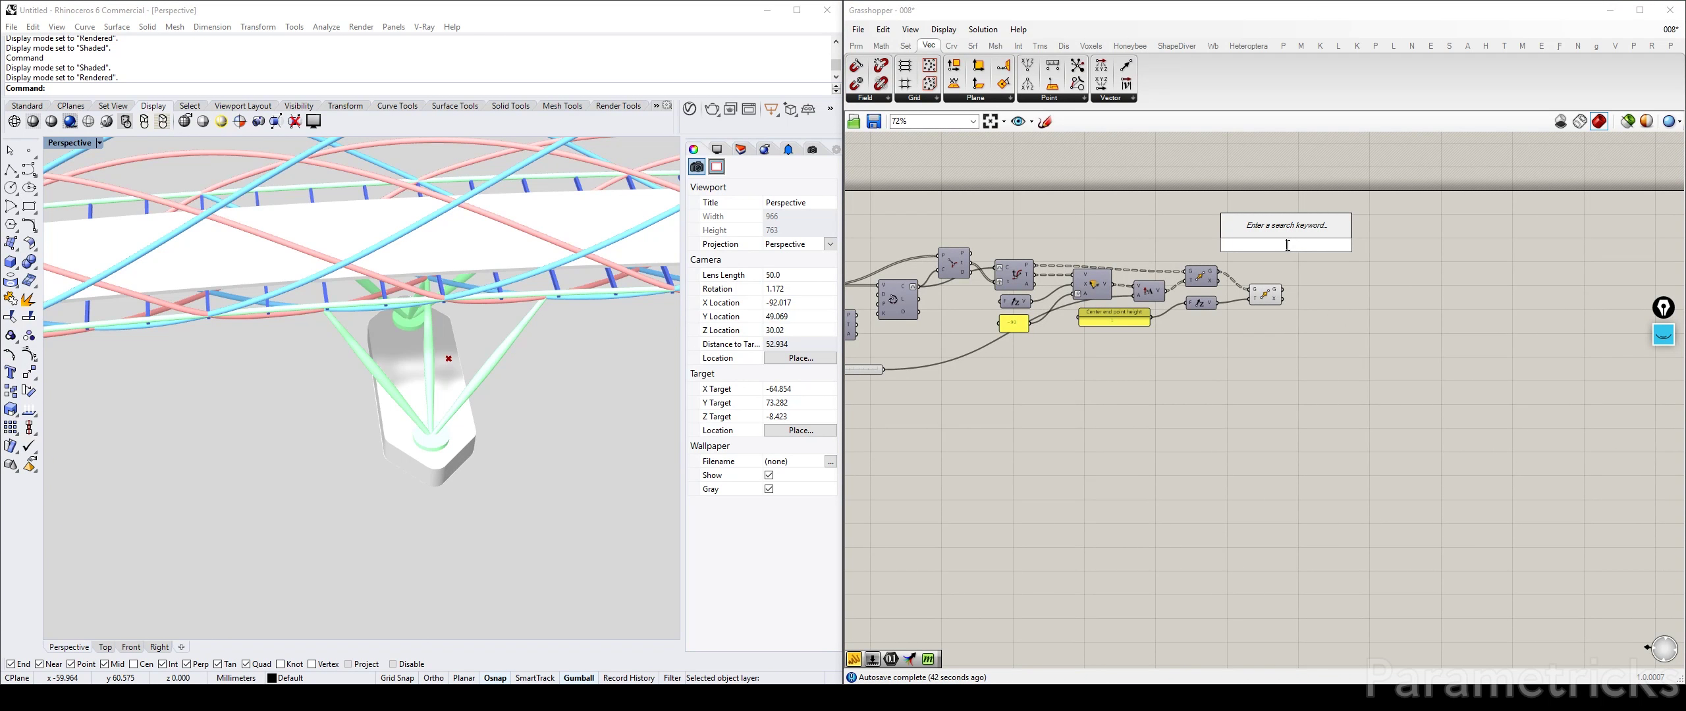
type("cloe")
key("BackSpace")
type("sespoint")
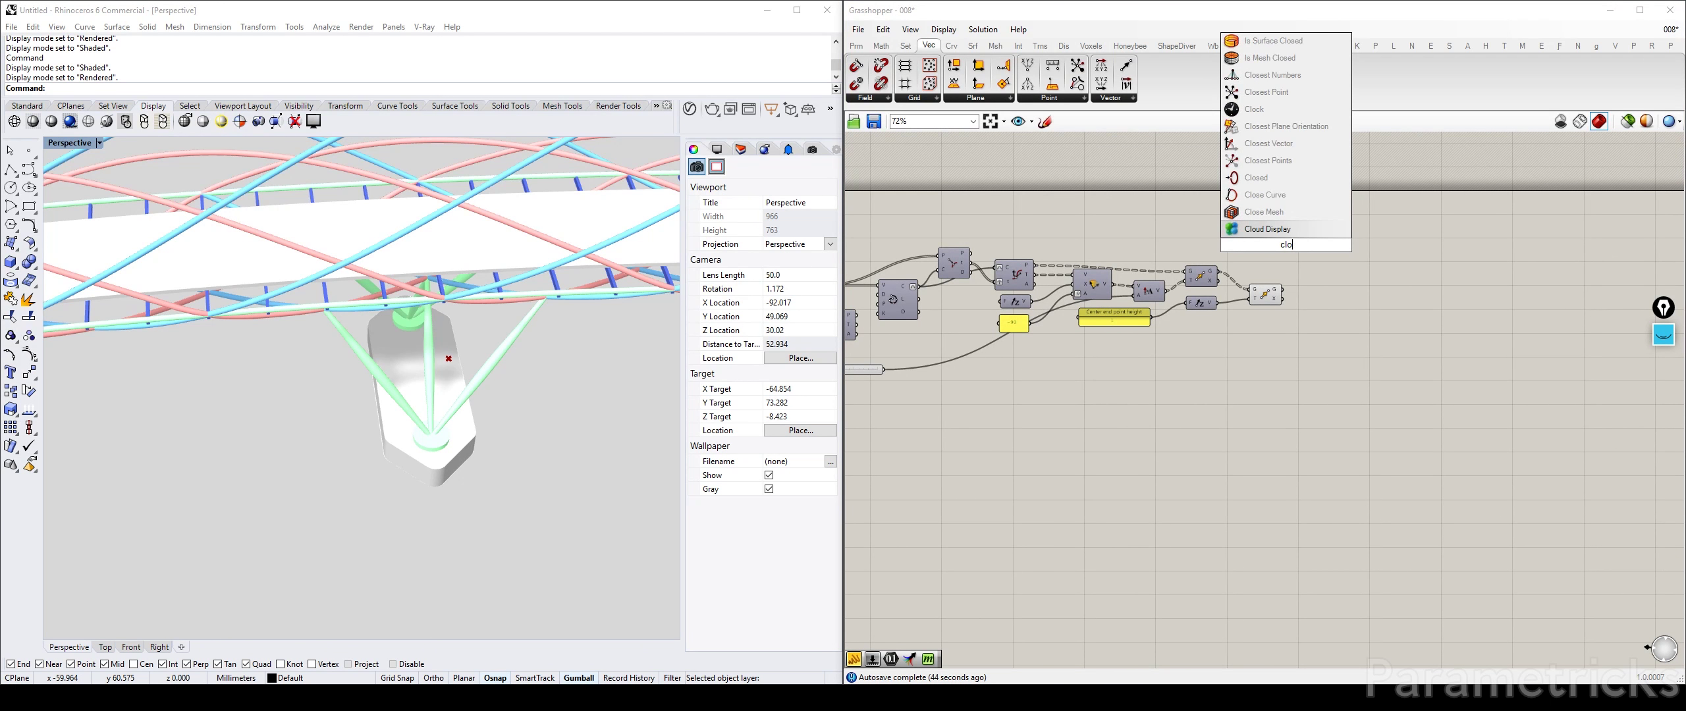
key("Return")
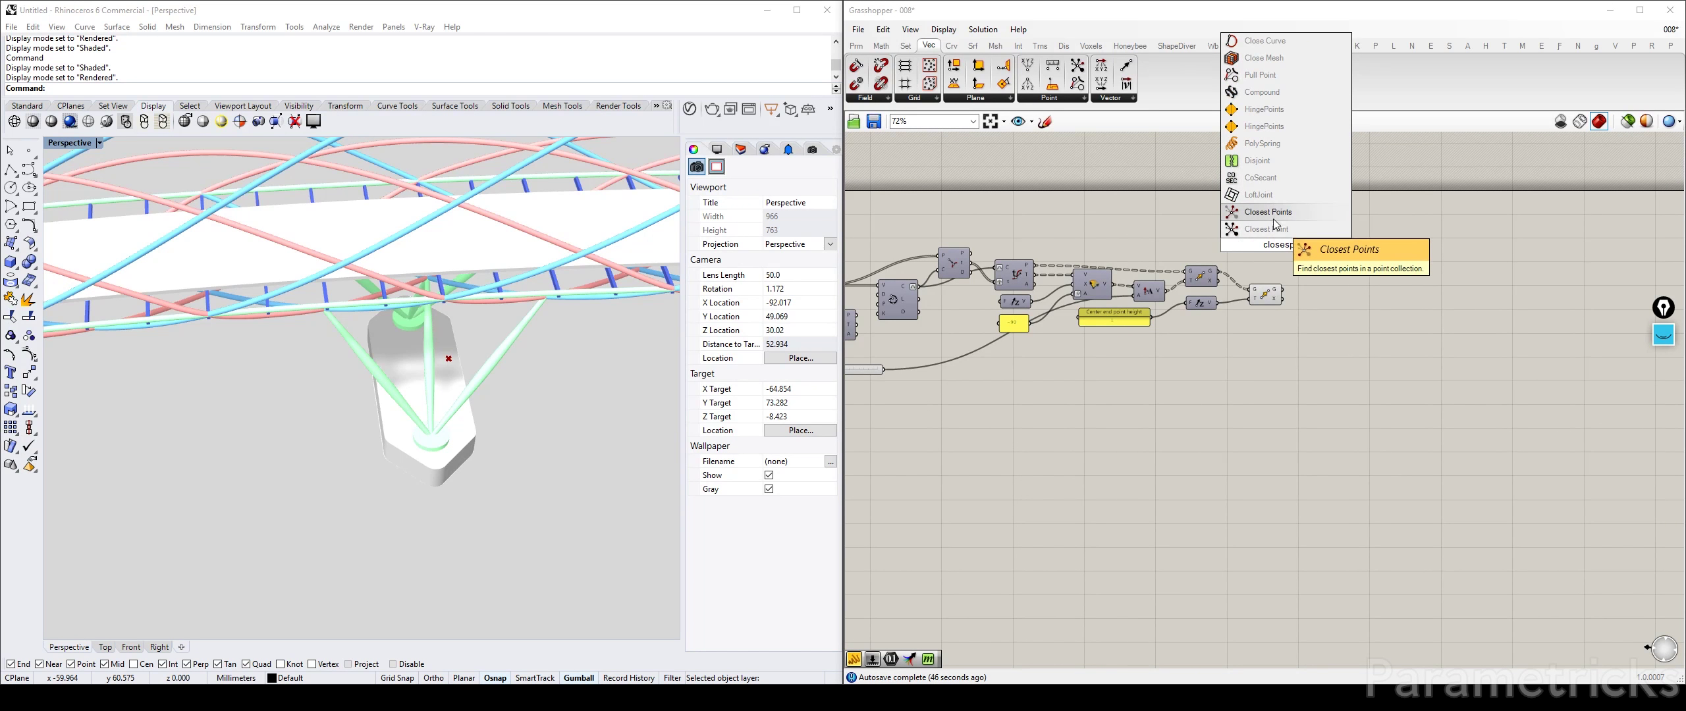
scroll(1324, 240, "up", 3)
left_click_drag(1323, 240, 1371, 277)
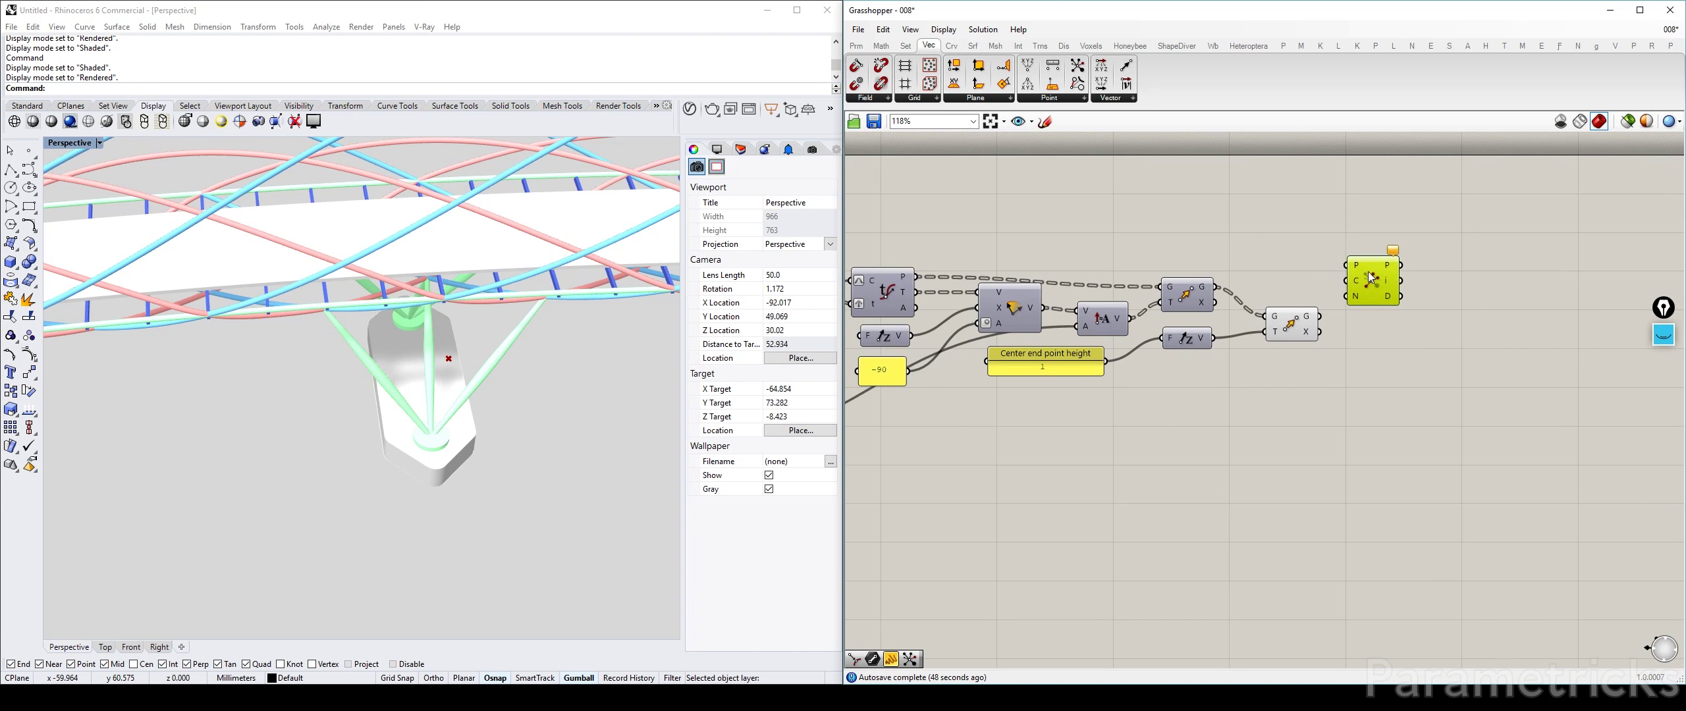
left_click_drag(1318, 317, 1386, 315)
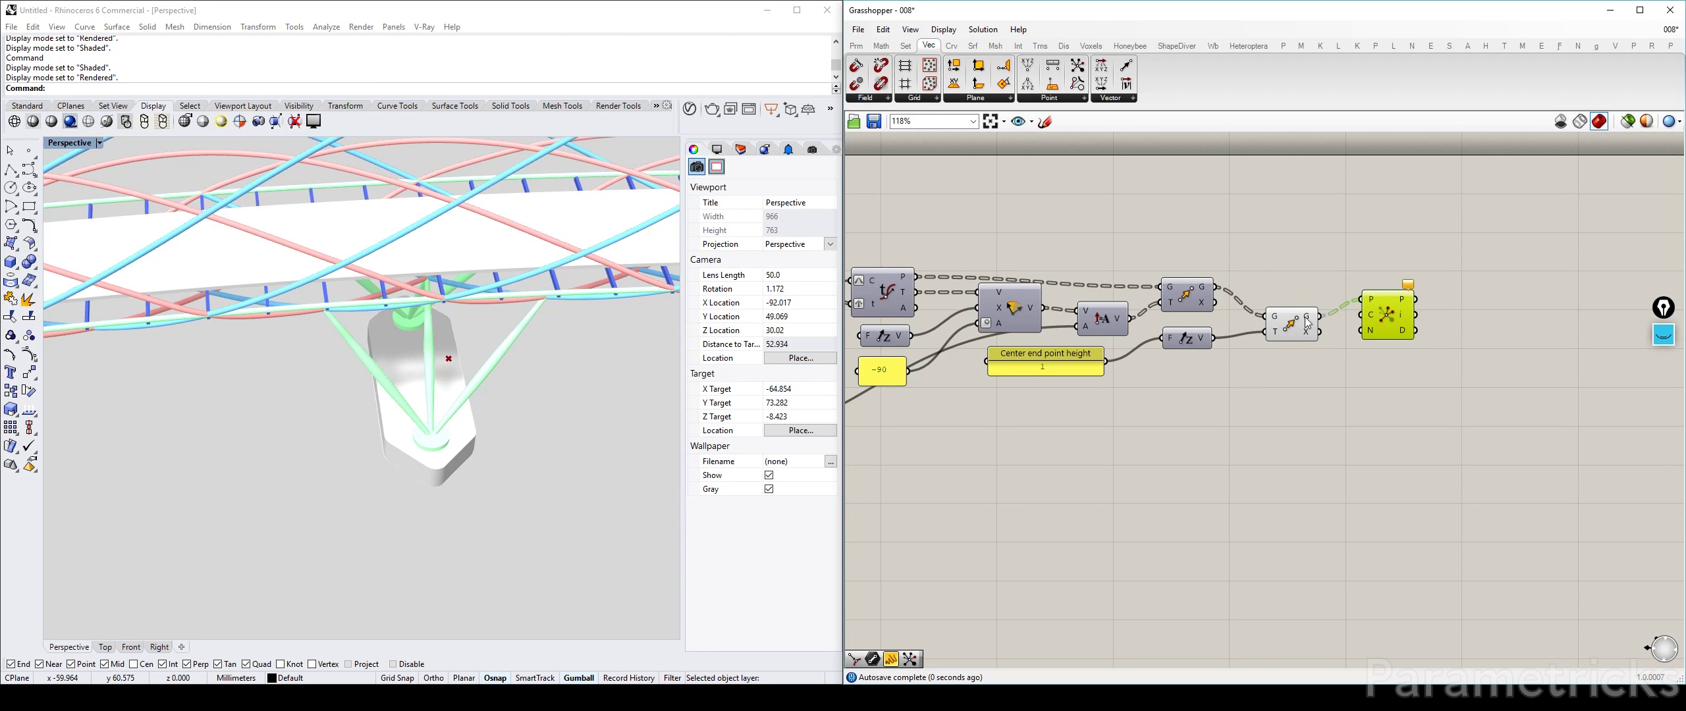
Step: Wire the P output of the I-BEAMS LINES Evaluate Curve into Closest Points' C input, flatten that input and reposition the component
scroll(1311, 322, "down", 4)
right_click_drag(1311, 322, 1462, 305)
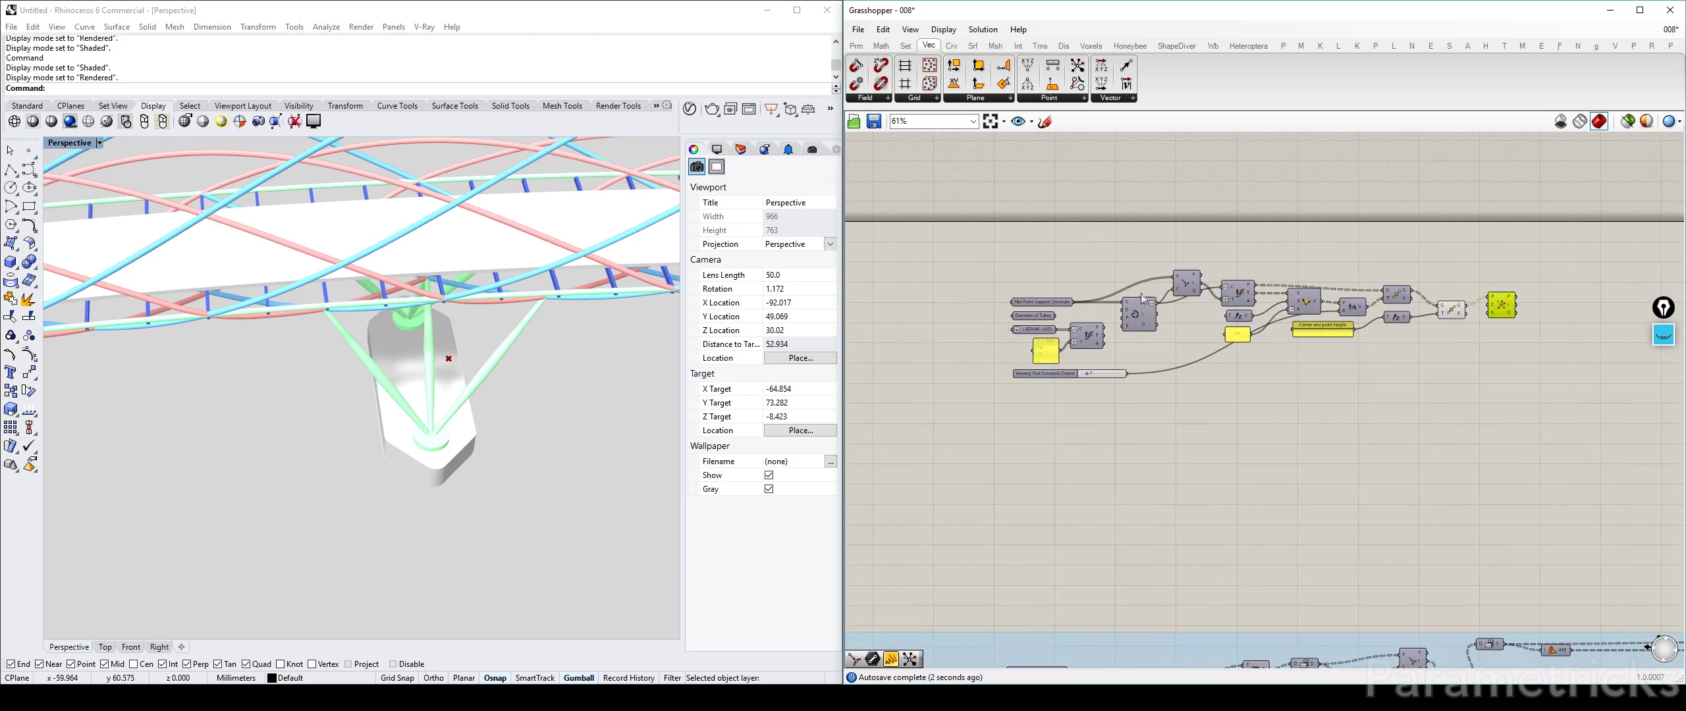
scroll(1126, 293, "up", 3)
mouse_move(1172, 297)
right_mouse_down()
mouse_move(1063, 305)
mouse_move(1189, 296)
right_mouse_up()
mouse_move(1072, 356)
left_mouse_down()
mouse_move(1094, 363)
mouse_move(1077, 356)
left_mouse_up()
right_click_drag(1139, 364, 978, 357)
left_click_drag(980, 341, 1603, 304)
right_click_drag(1530, 307, 951, 336)
scroll(951, 335, "up", 2)
left_click_drag(1074, 320, 1093, 350)
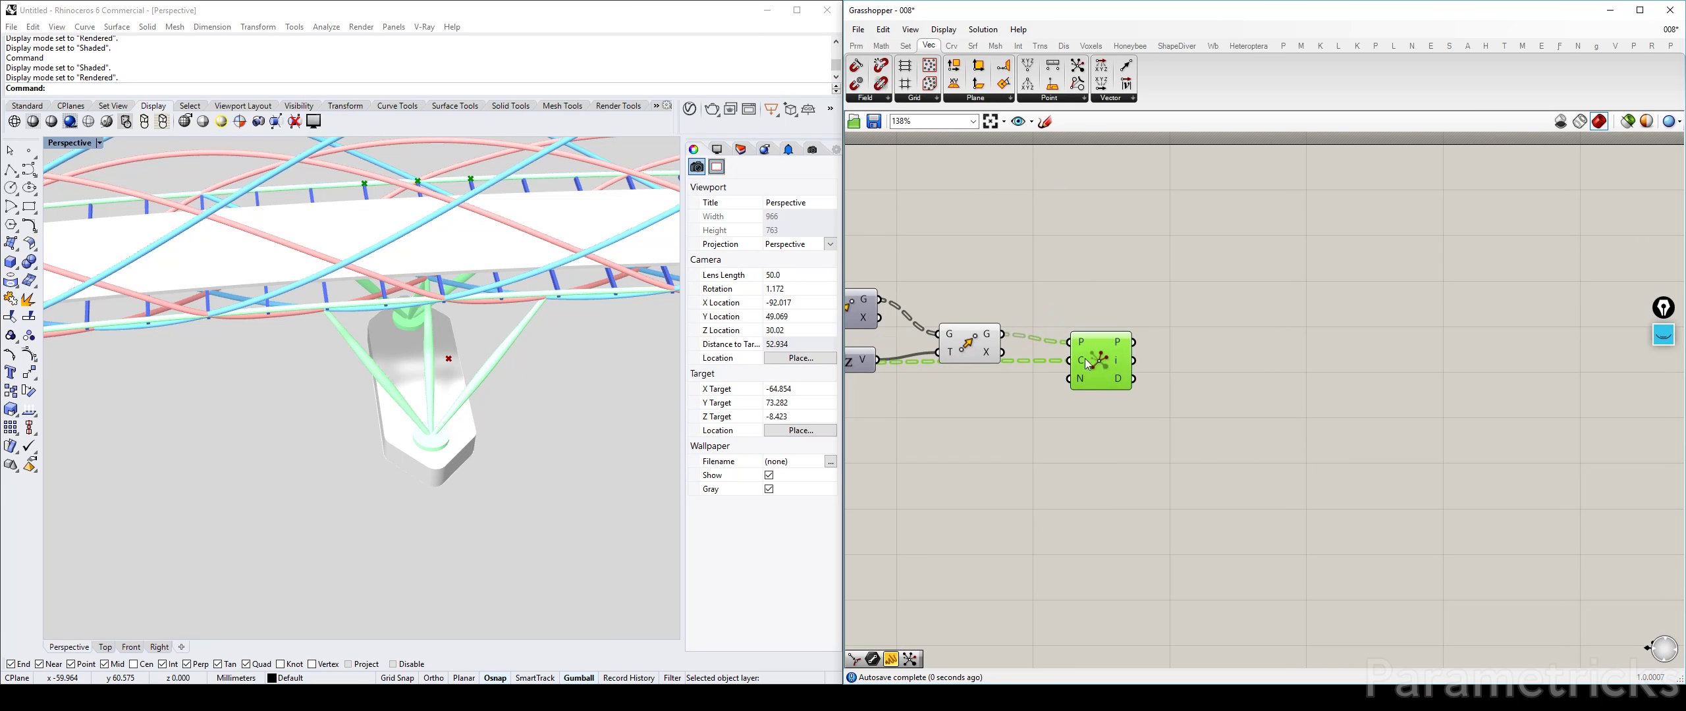
right_click(1084, 362)
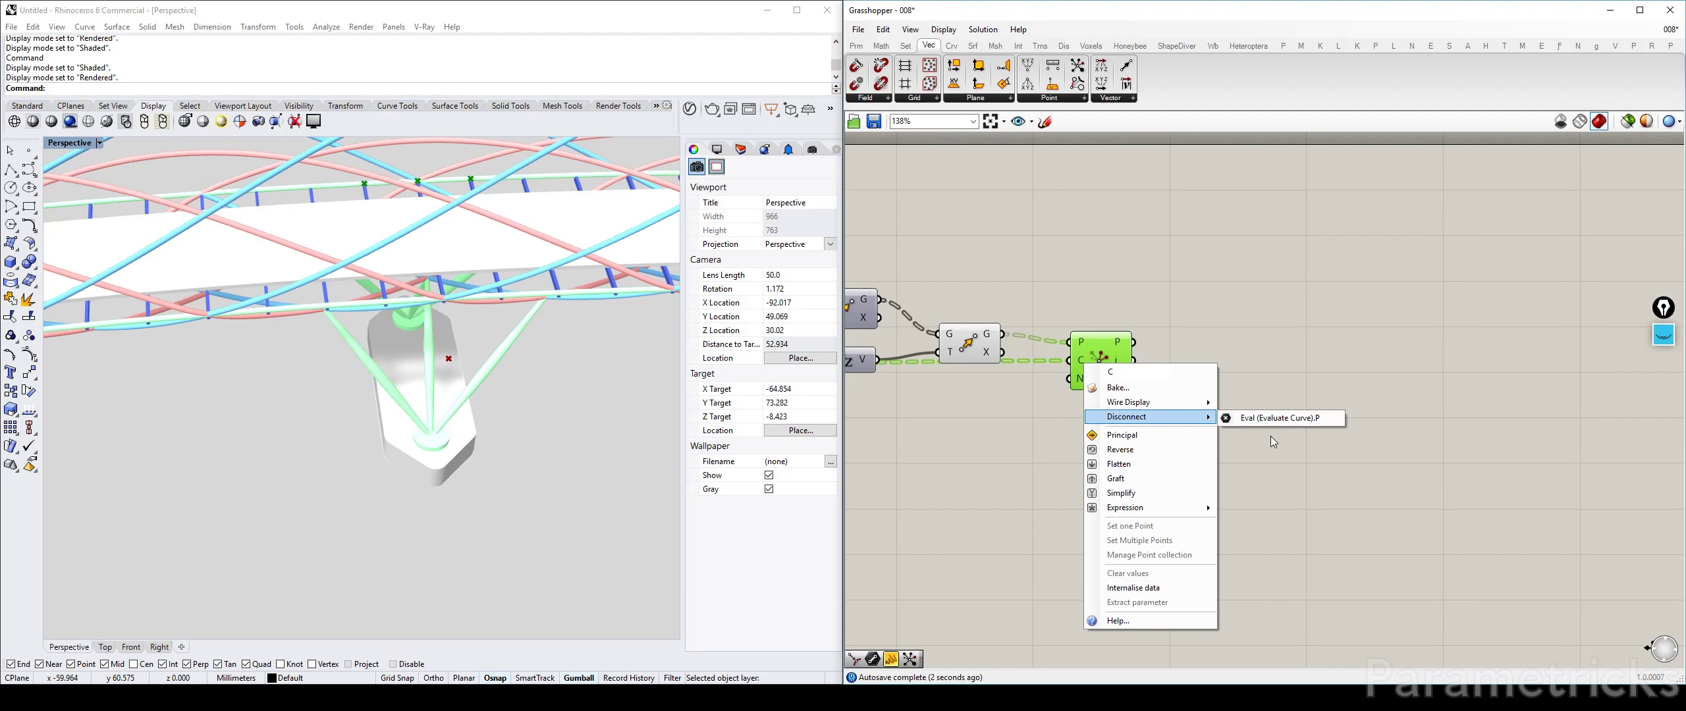
left_click(1142, 464)
left_click_drag(1106, 369, 1107, 391)
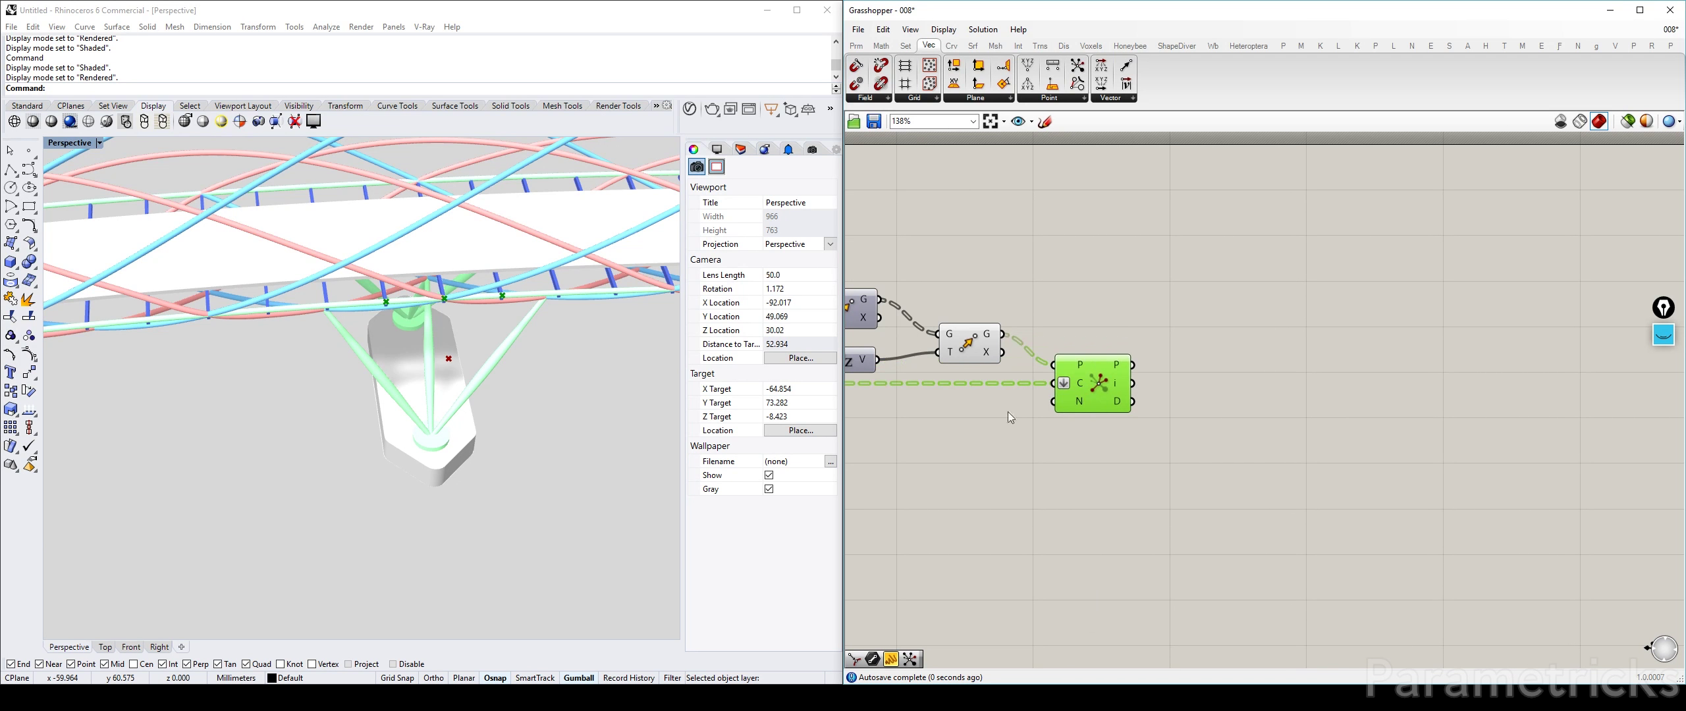
Step: Add a panel containing 3, shrink it and wire it into the N input of Closest Points
double_click(977, 417)
type("panel")
key("Return")
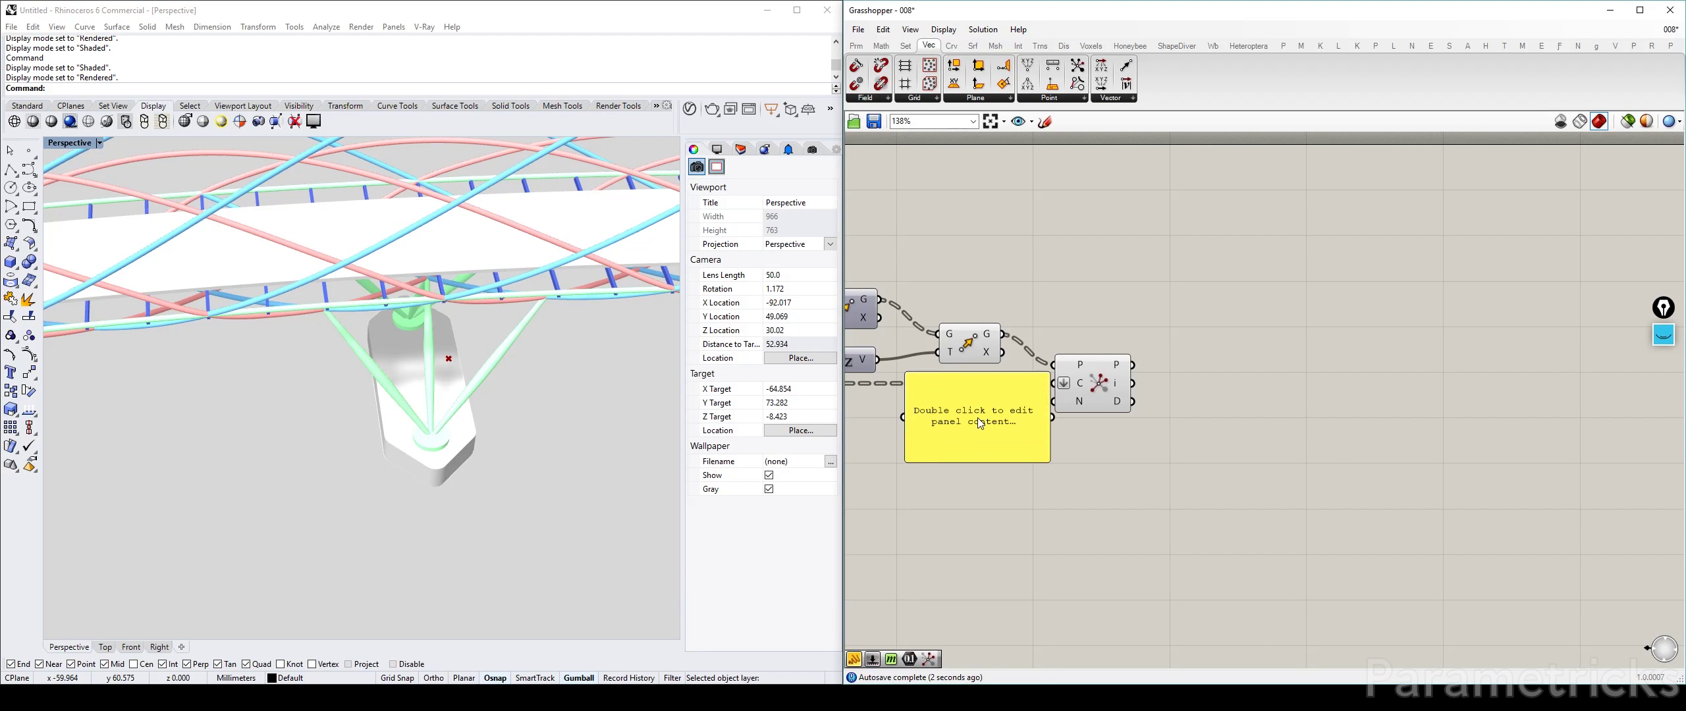
double_click(969, 419)
type("3")
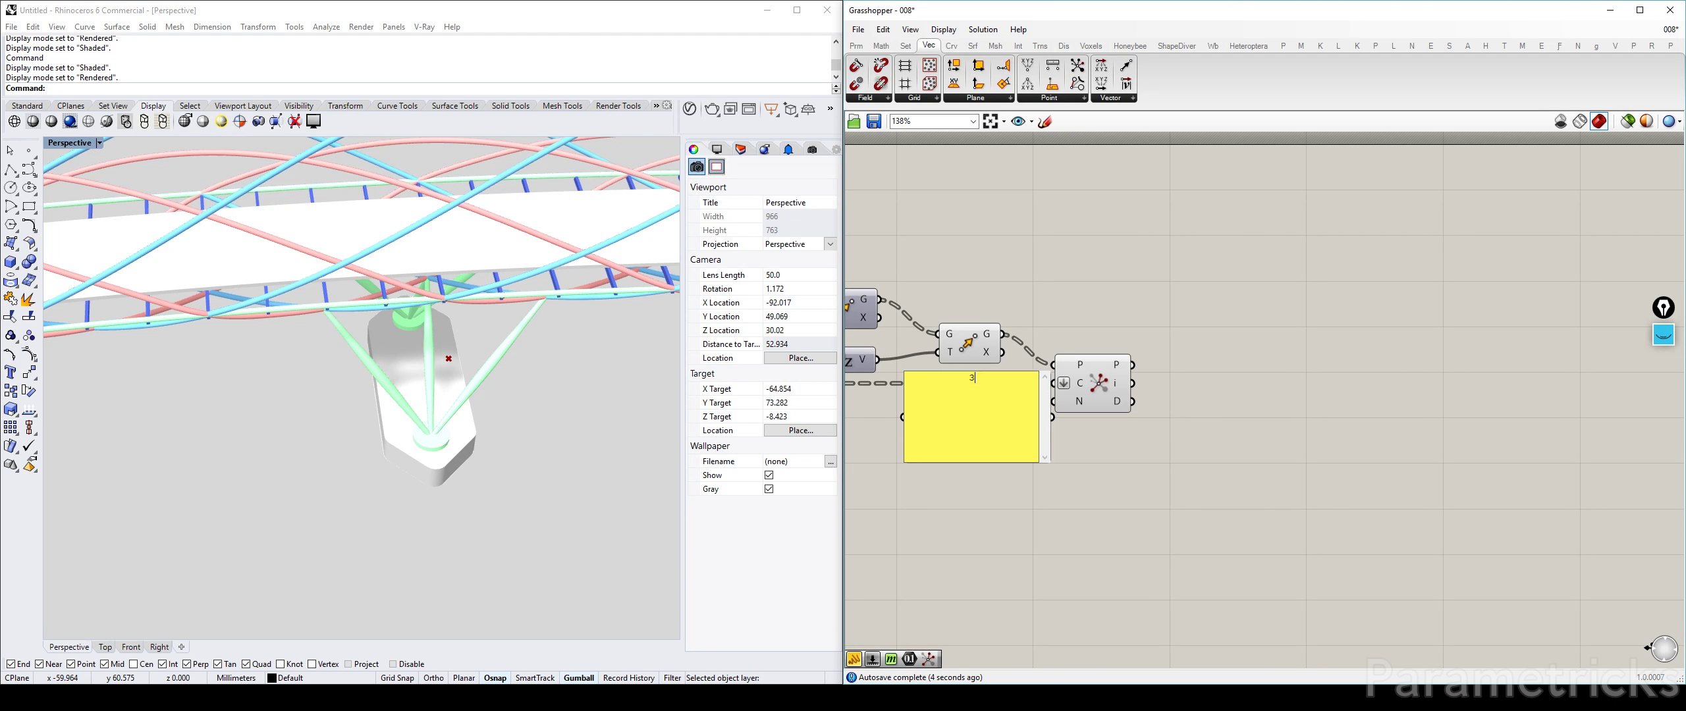
left_click(1255, 494)
left_click(1018, 478)
left_click_drag(1048, 459, 1054, 402)
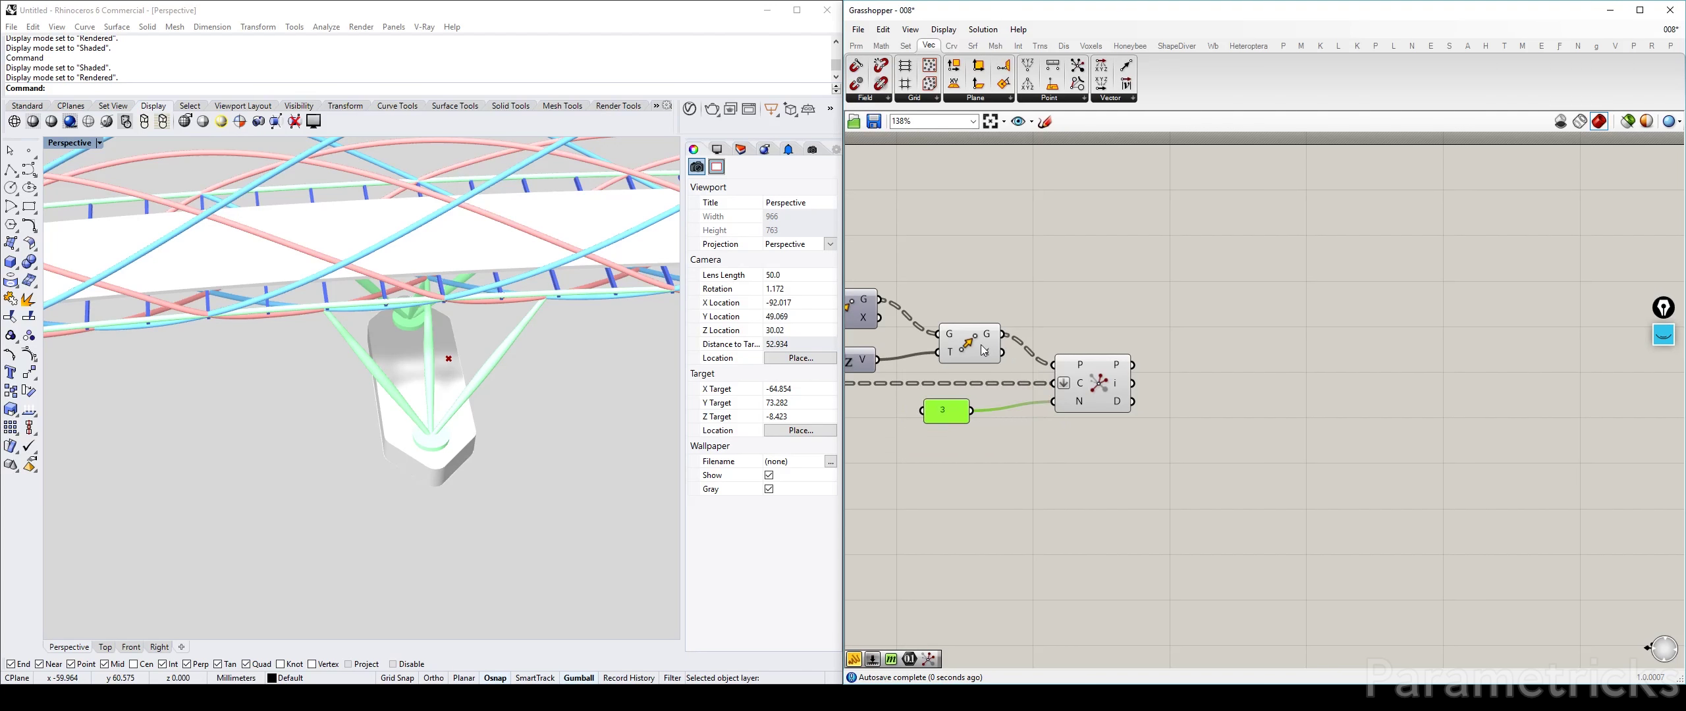
Step: Check the closest points on the bridge, and add a Line component from the second Move's G output to Closest Points' P output
left_click(1101, 391)
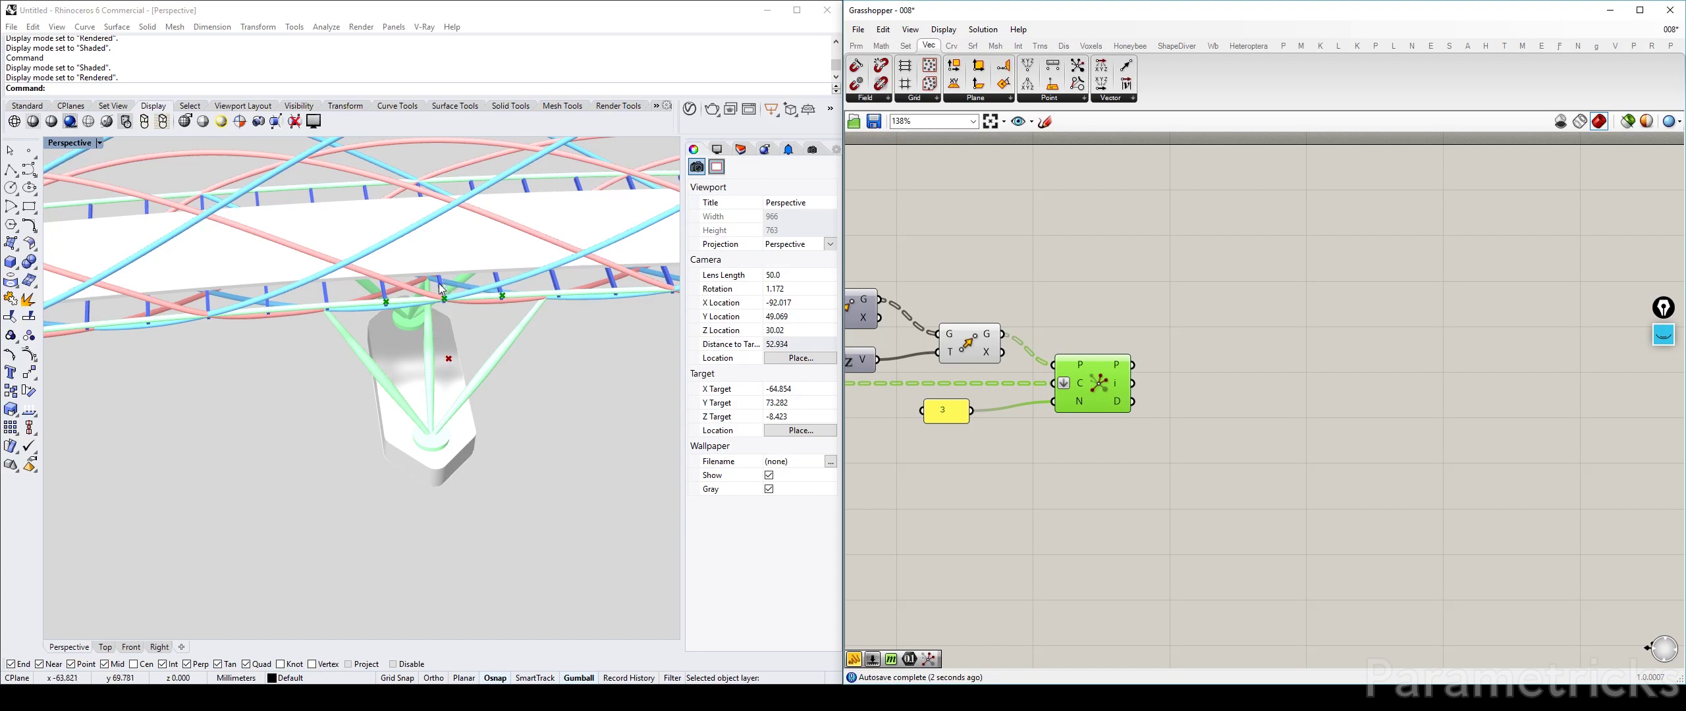
scroll(424, 287, "up", 6)
scroll(475, 304, "down", 4)
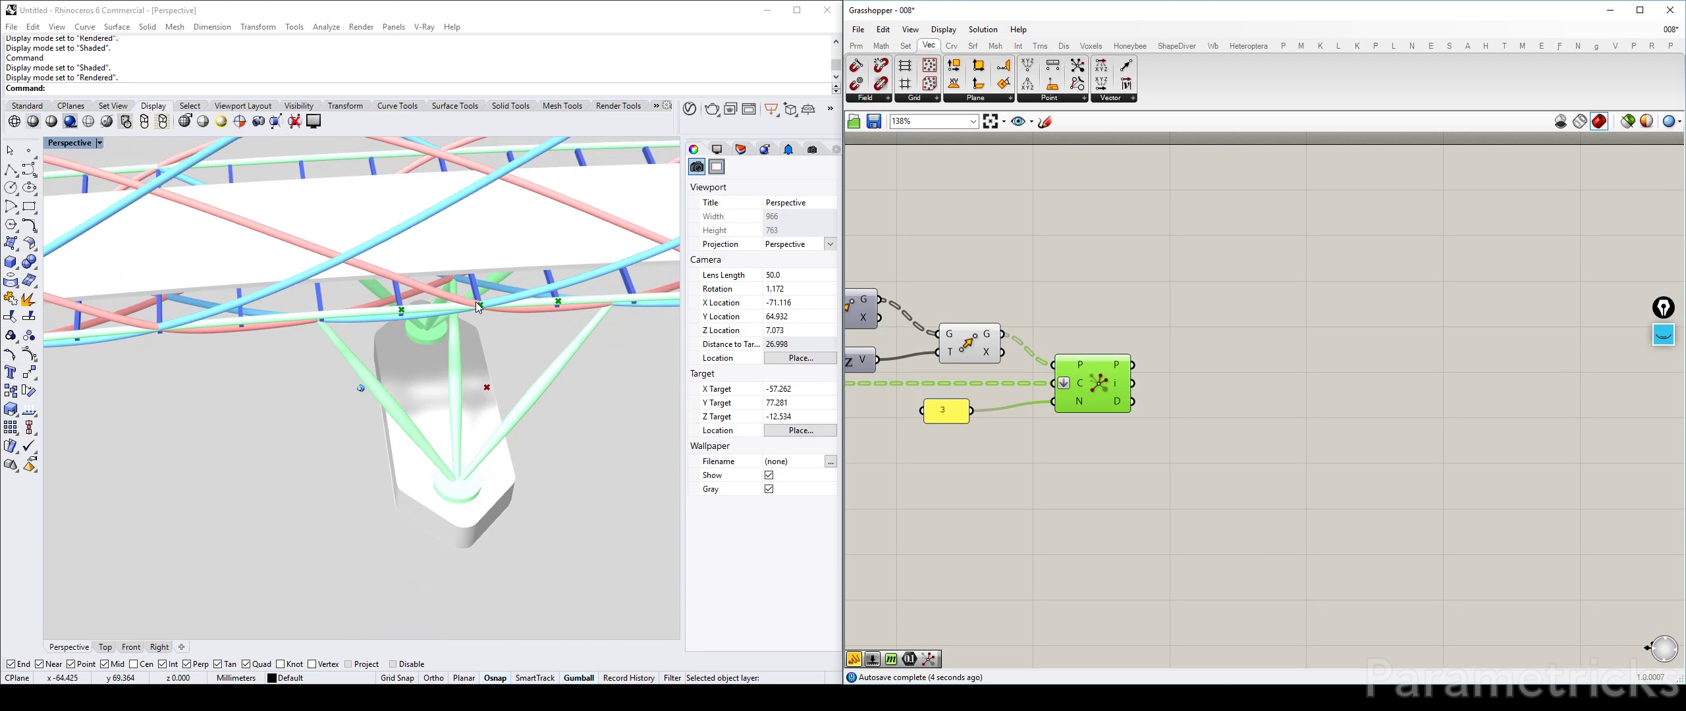
right_click_drag(476, 301, 473, 301)
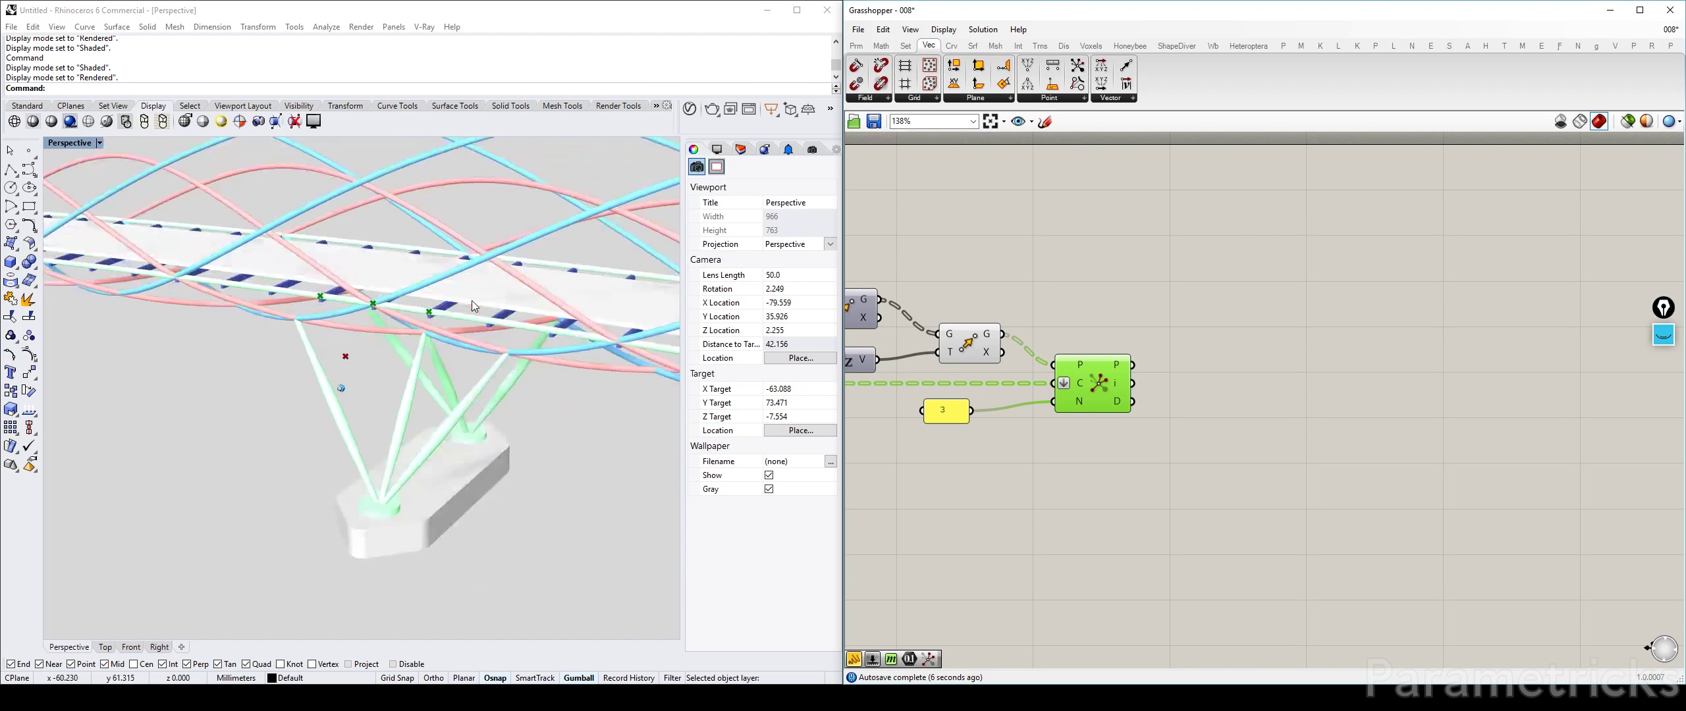
scroll(473, 300, "down", 6)
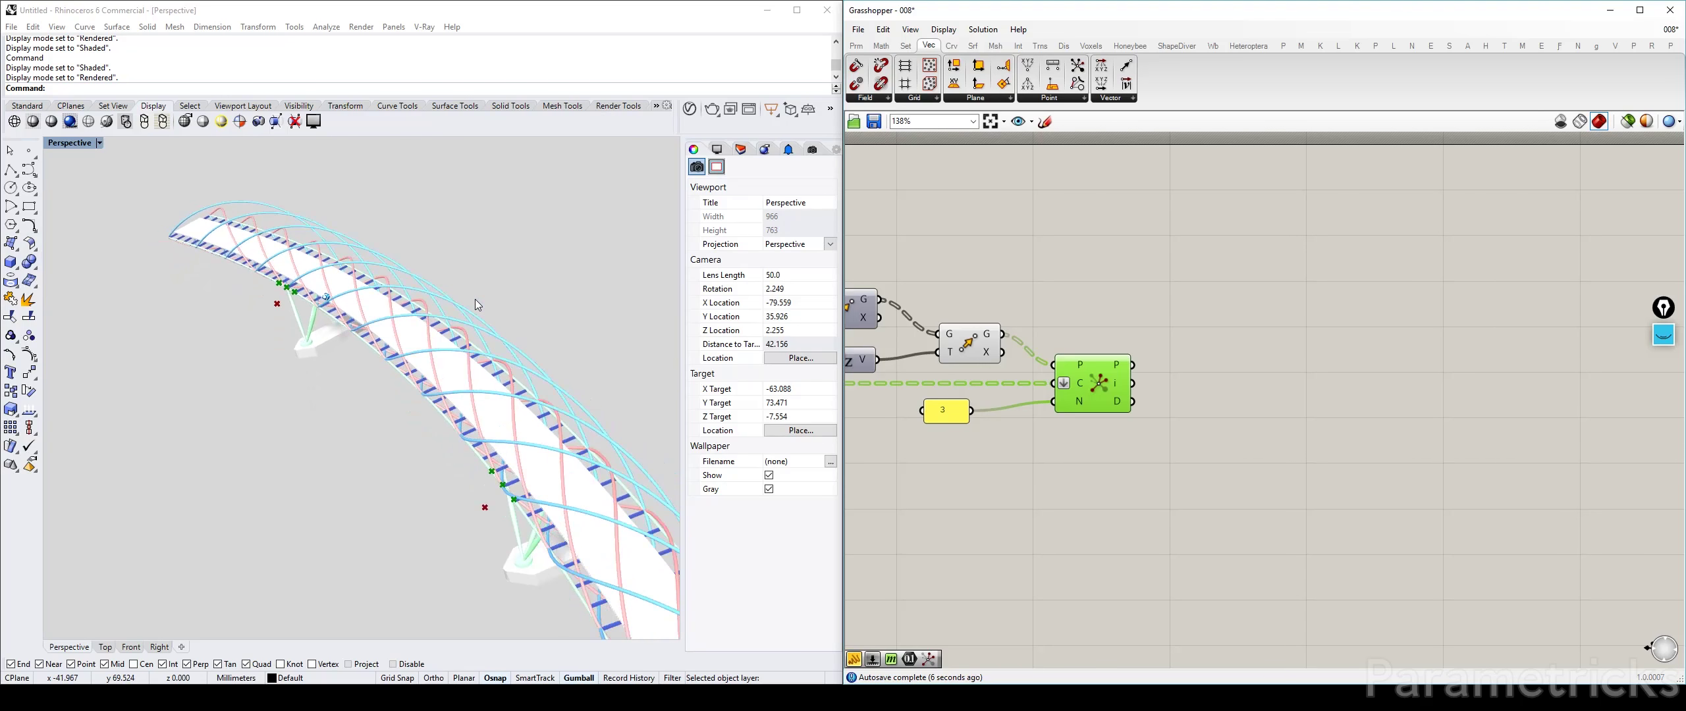
scroll(475, 301, "down", 5)
double_click(1252, 341)
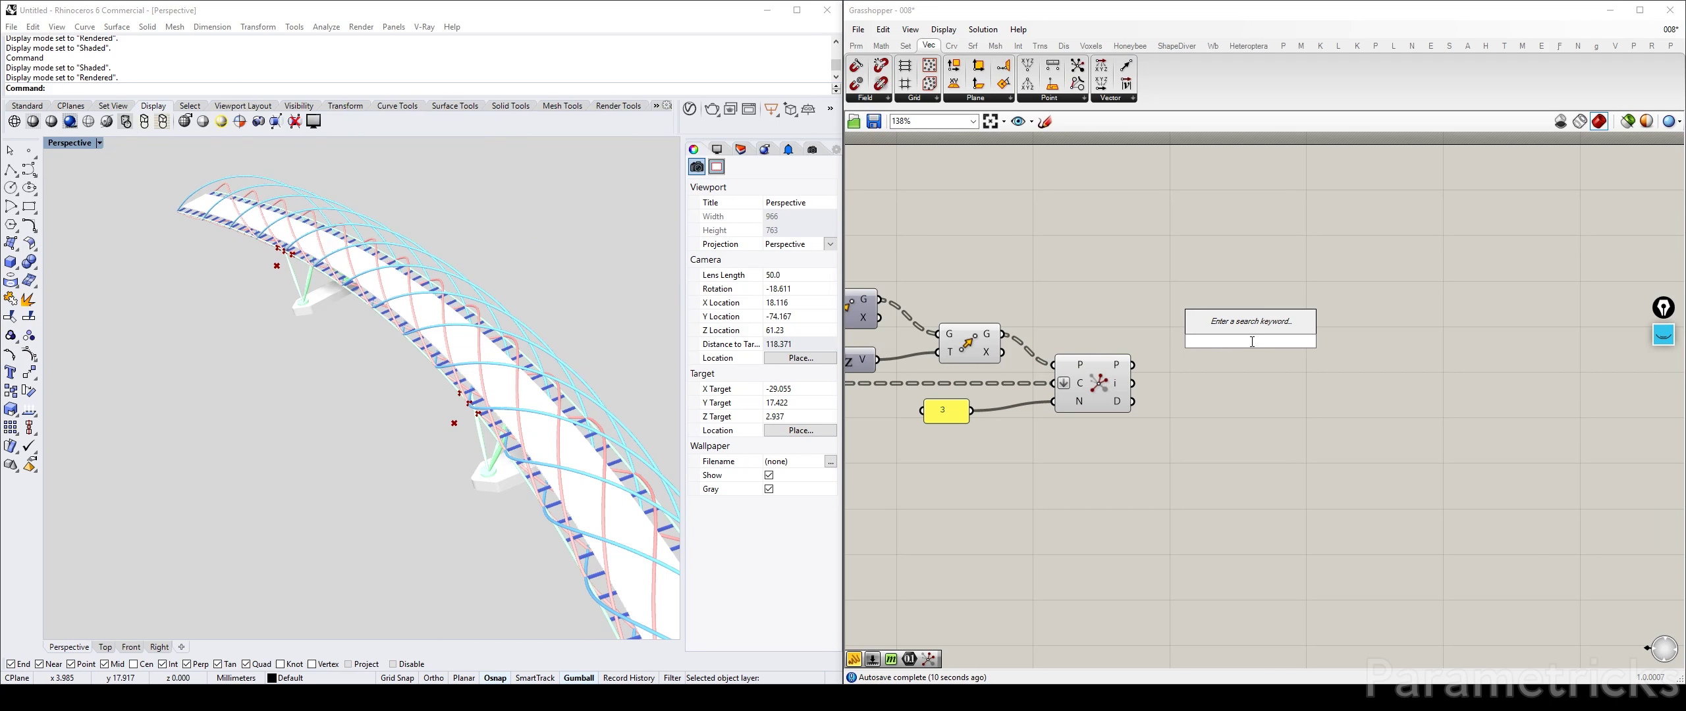
type("line")
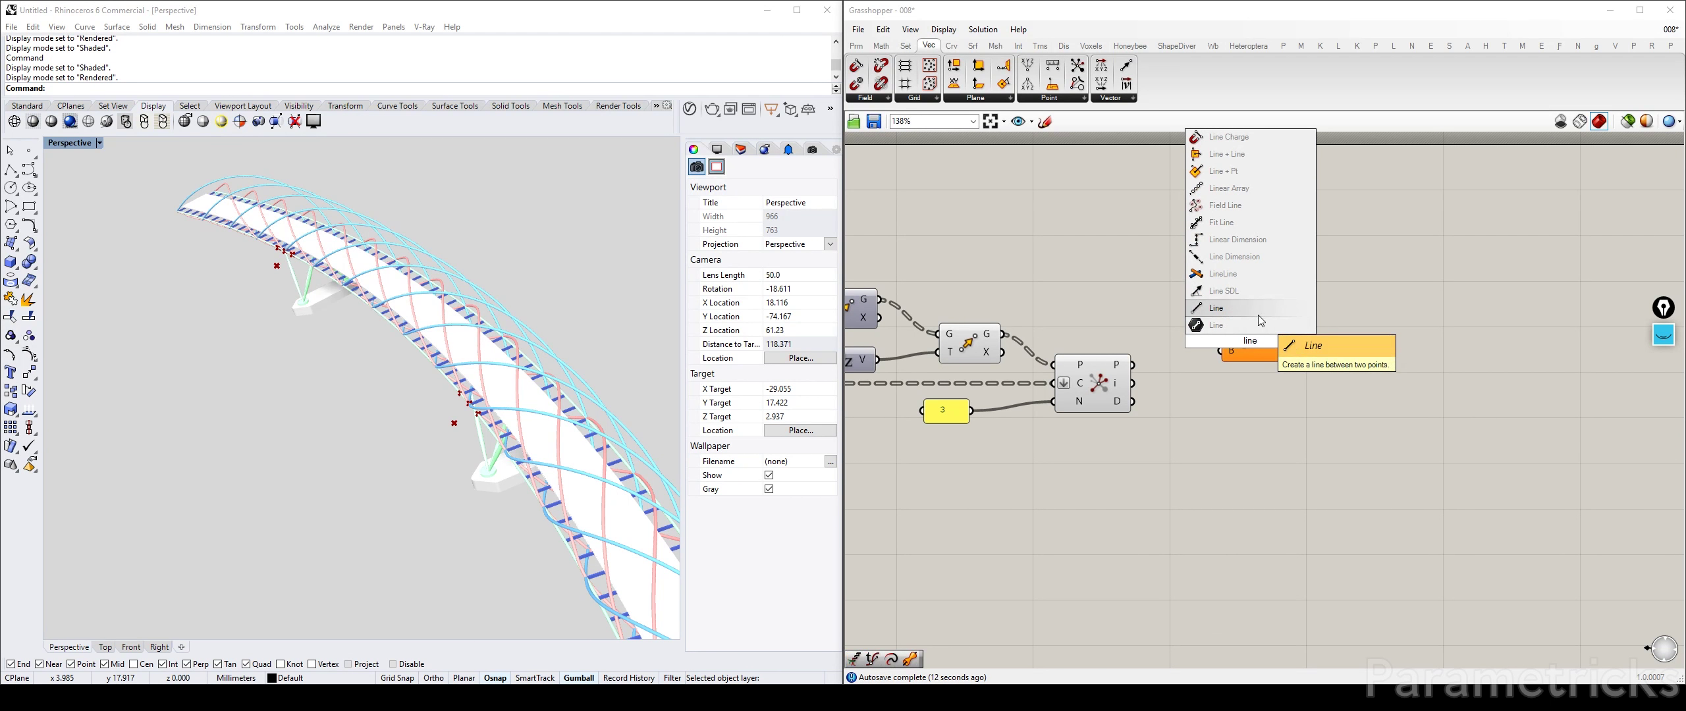
left_click(1258, 315)
scroll(1227, 315, "up", 2)
left_click_drag(917, 341, 1218, 338)
left_click_drag(1097, 382, 1469, 327)
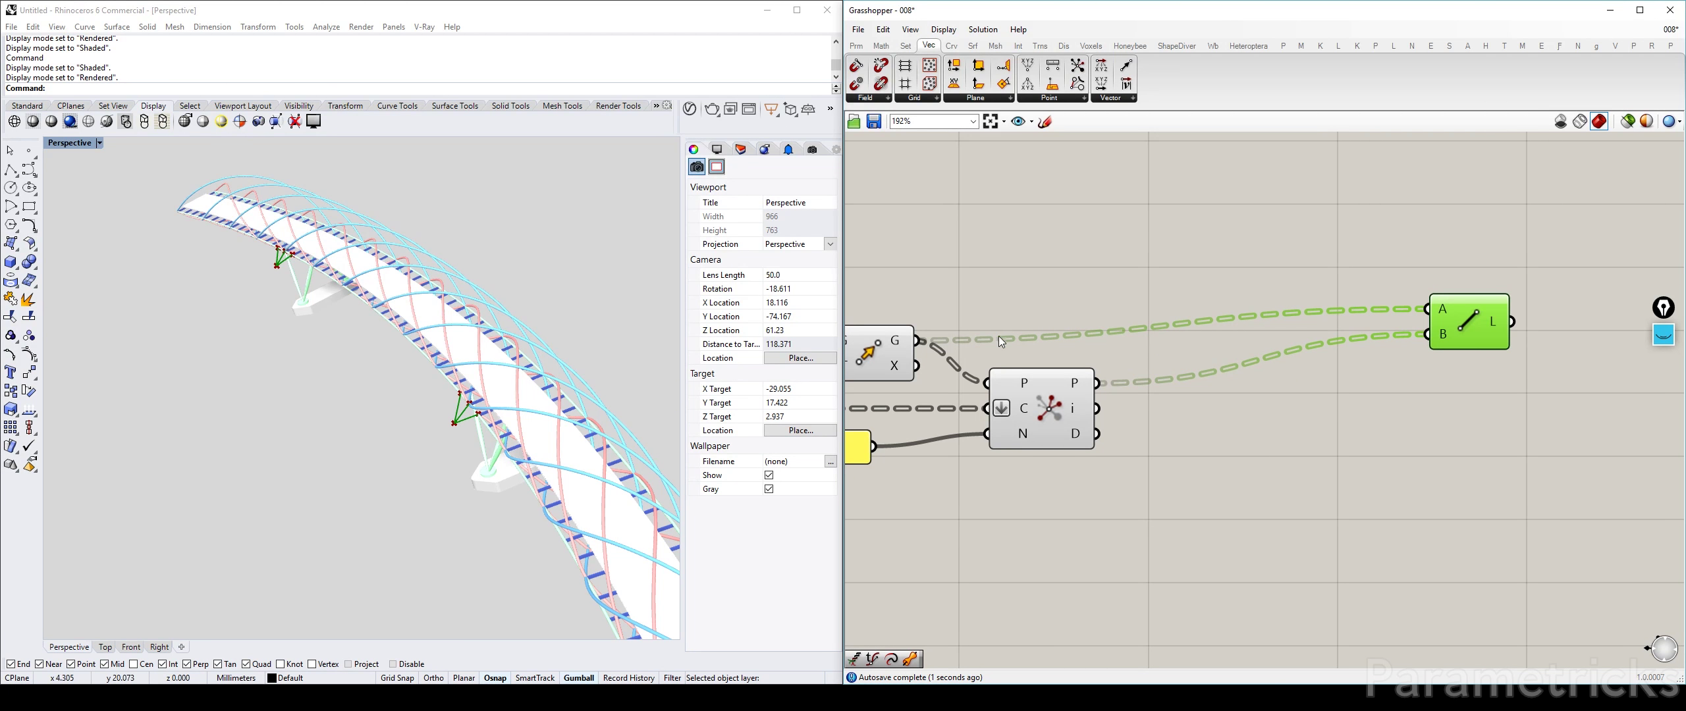
Step: Turn off the previews of the Closest Points and second Move components
right_click_drag(386, 357, 283, 280)
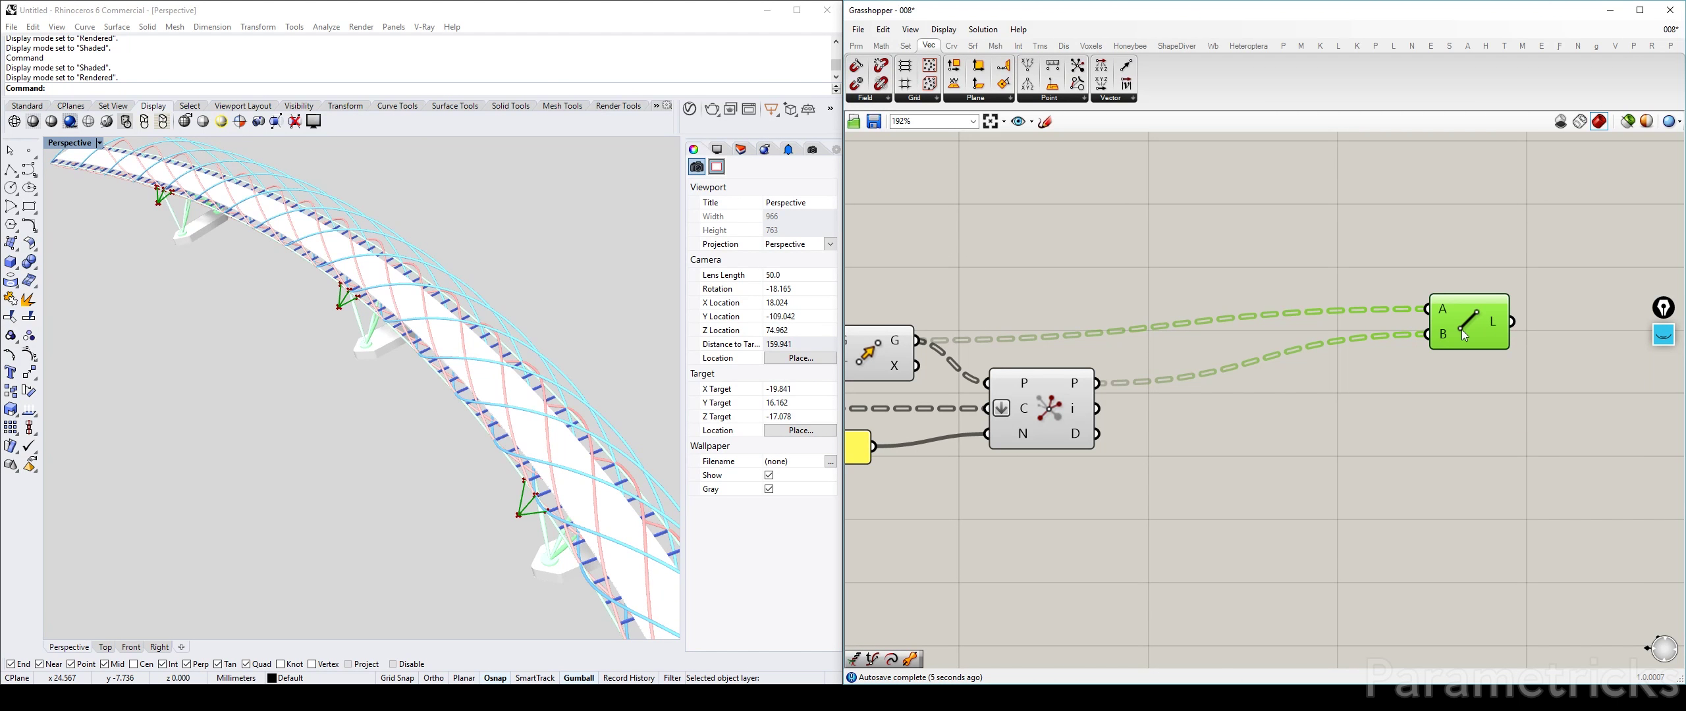
right_click_drag(1054, 405, 1177, 367)
left_click(1177, 367)
key("ctrl+q")
left_click(994, 315)
key("ctrl+q")
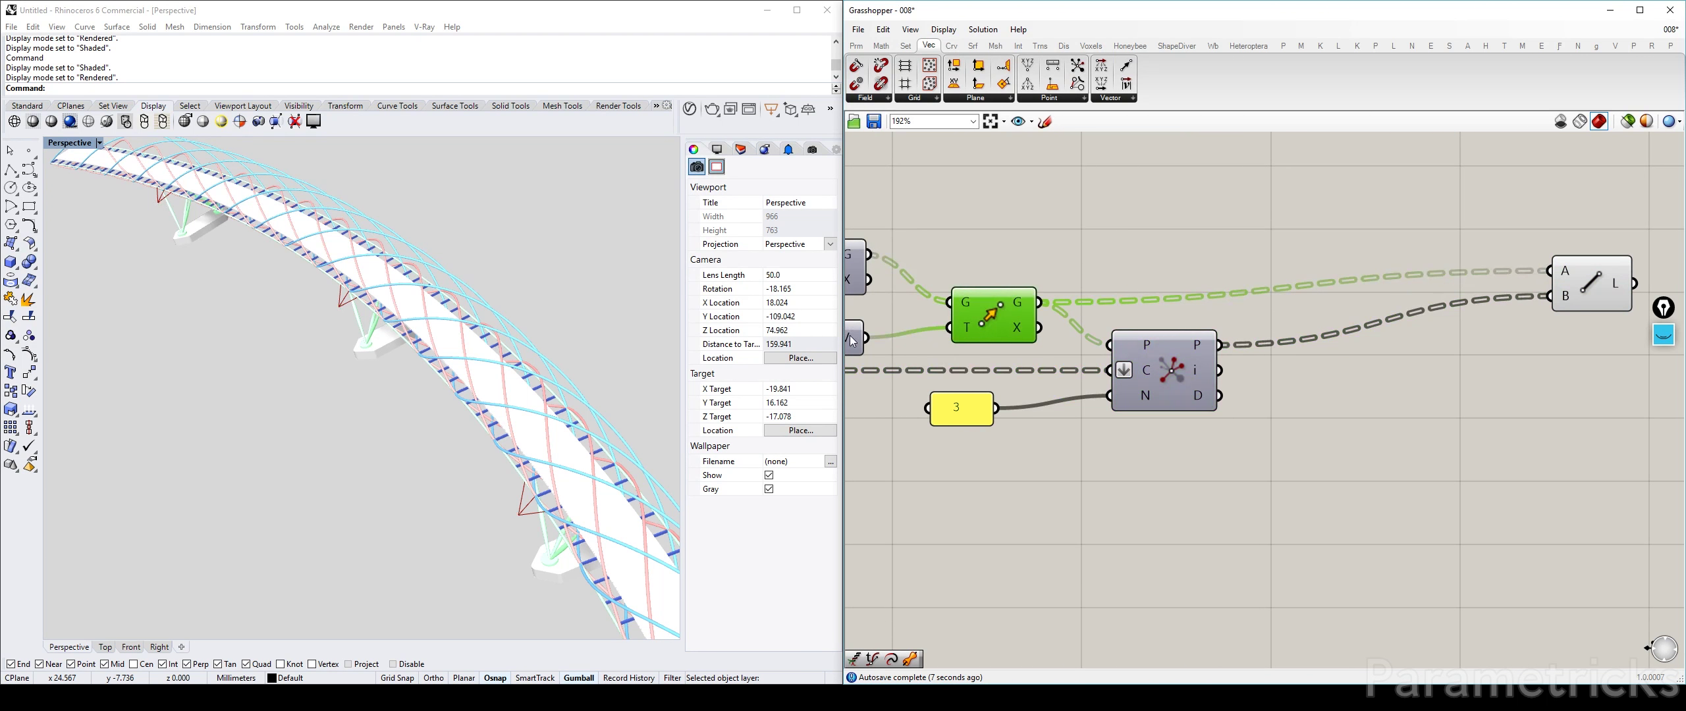
Step: Switch to the maximized Top view in Rendered display and inspect the three strut lines at a support
right_click_drag(439, 359, 724, 283)
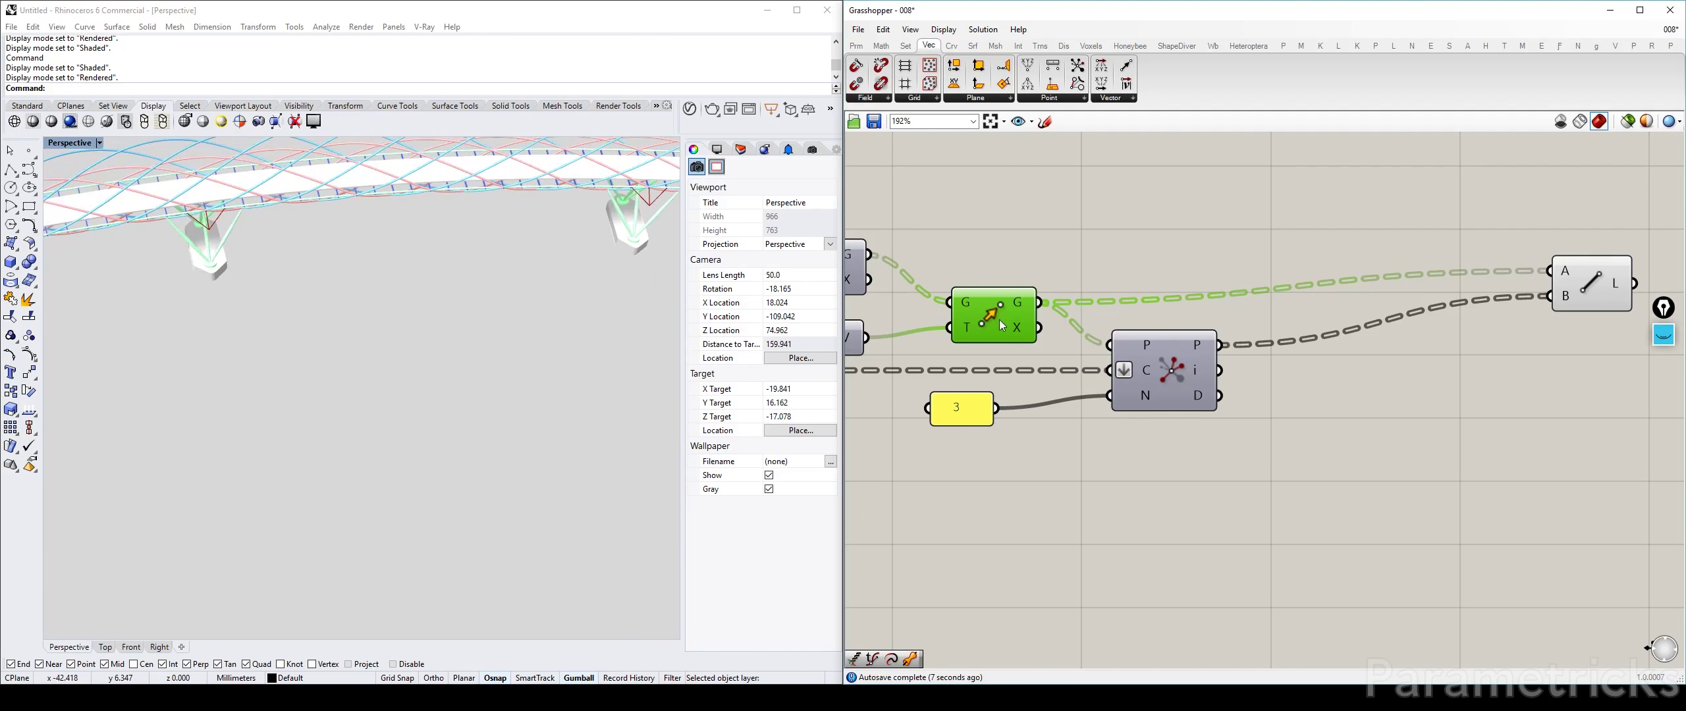
right_click_drag(369, 290, 507, 249)
double_click(56, 143)
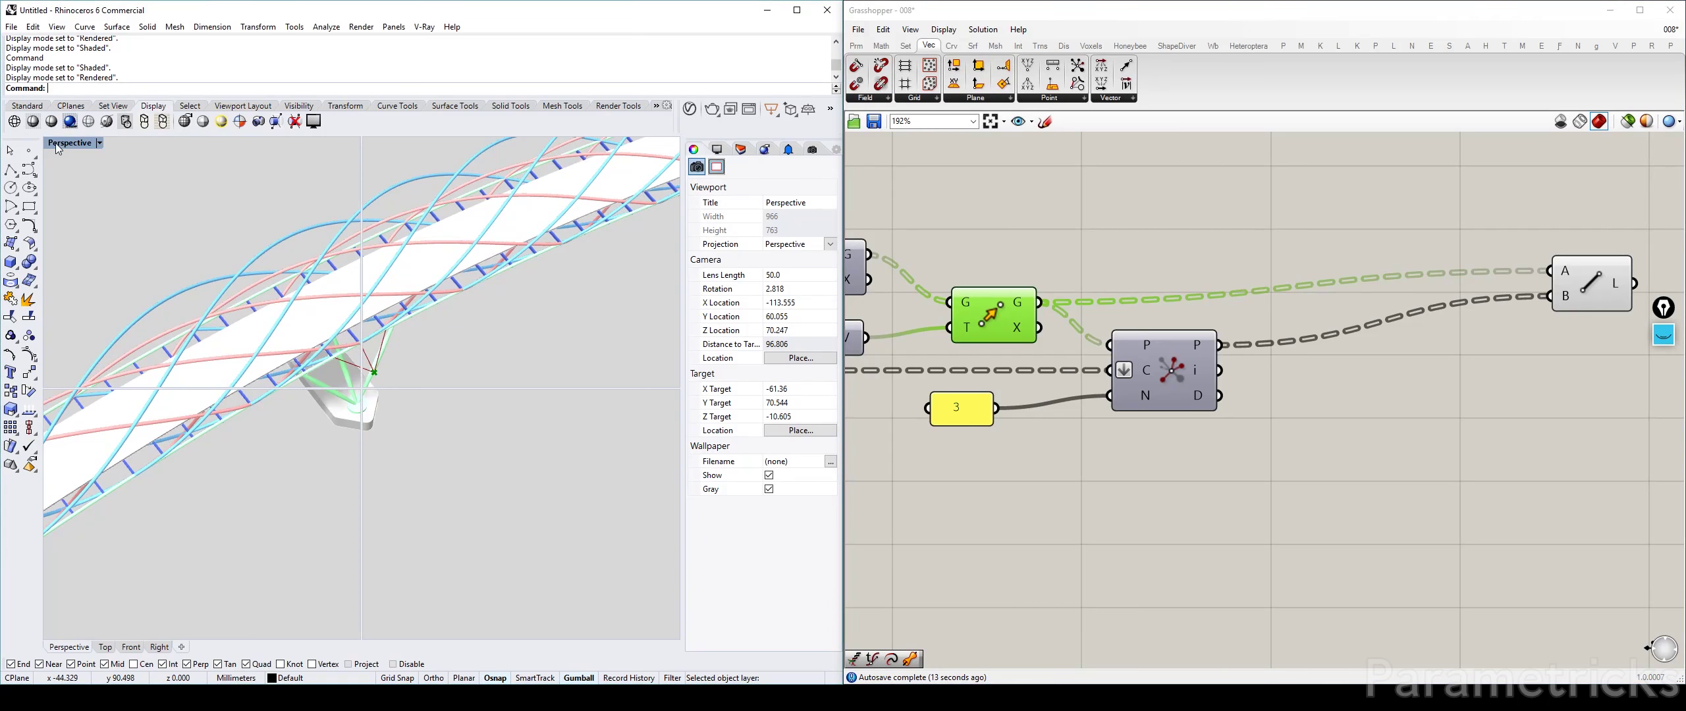
double_click(56, 143)
left_click(65, 146)
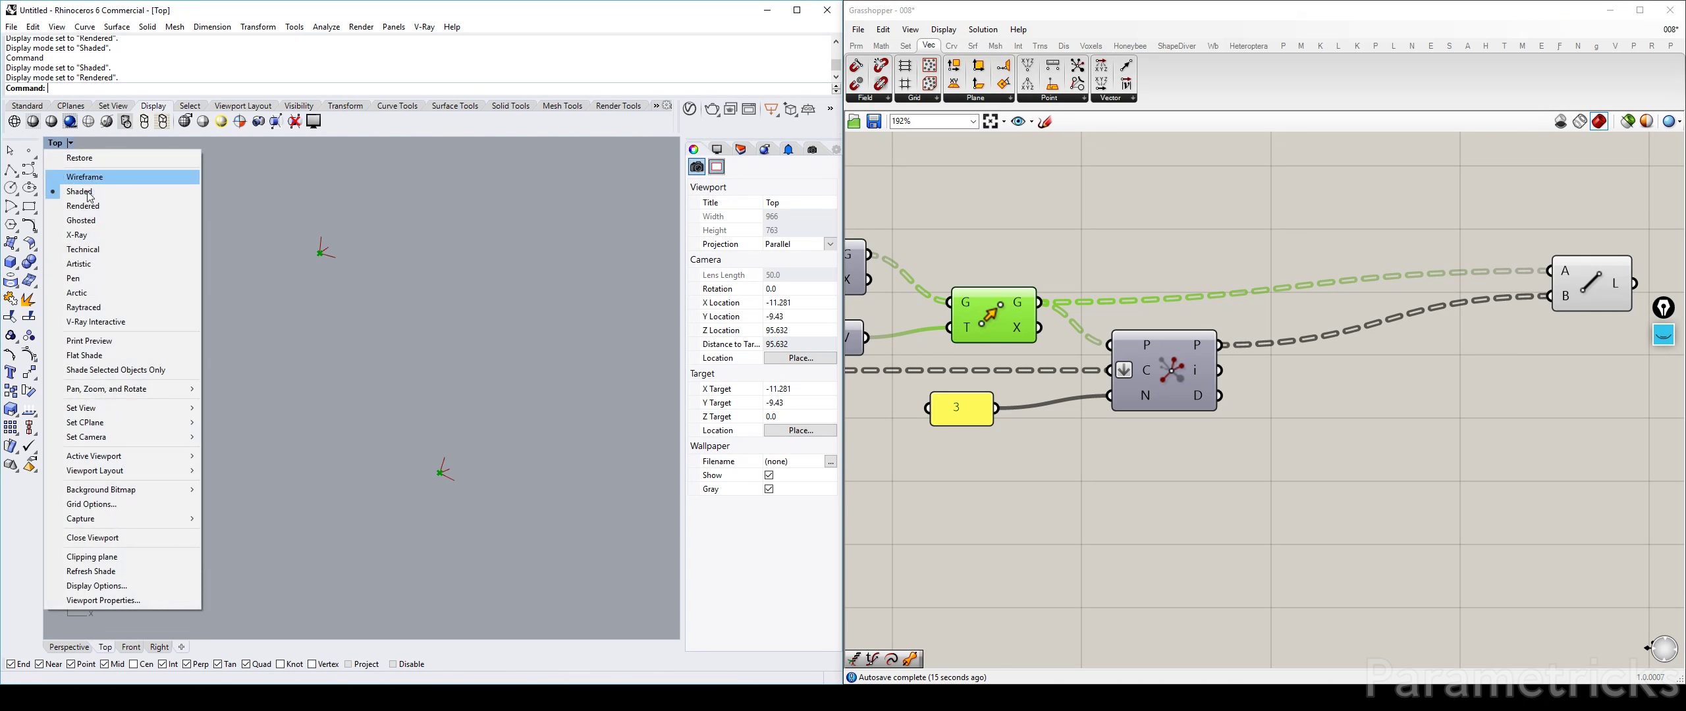
left_click(96, 209)
right_click_drag(96, 207, 510, 434)
scroll(362, 370, "up", 10)
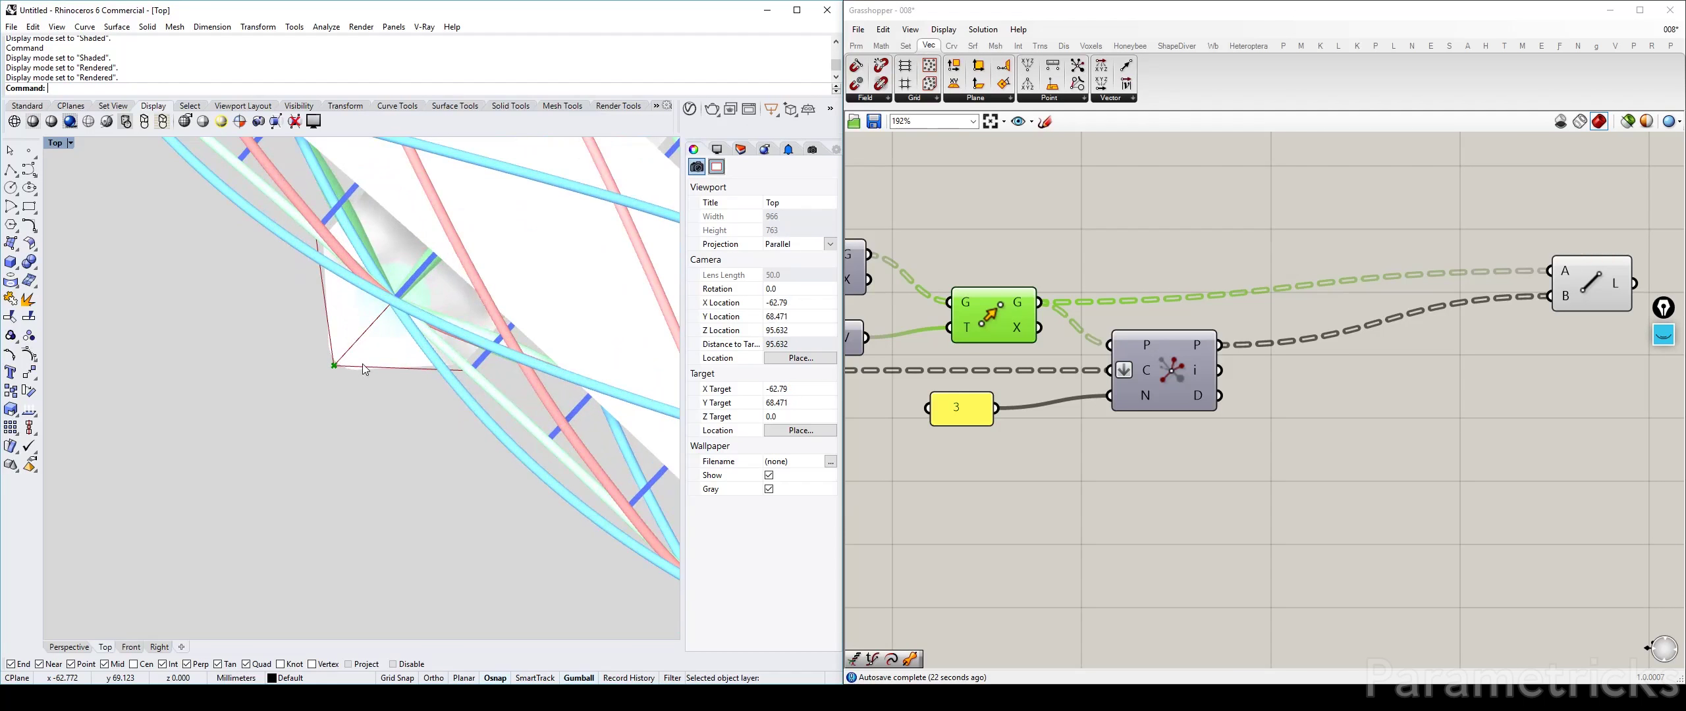
Step: Set the Viewing Pod Outwards Extend slider to 9
scroll(991, 335, "down", 8)
right_click_drag(1067, 320, 1195, 285)
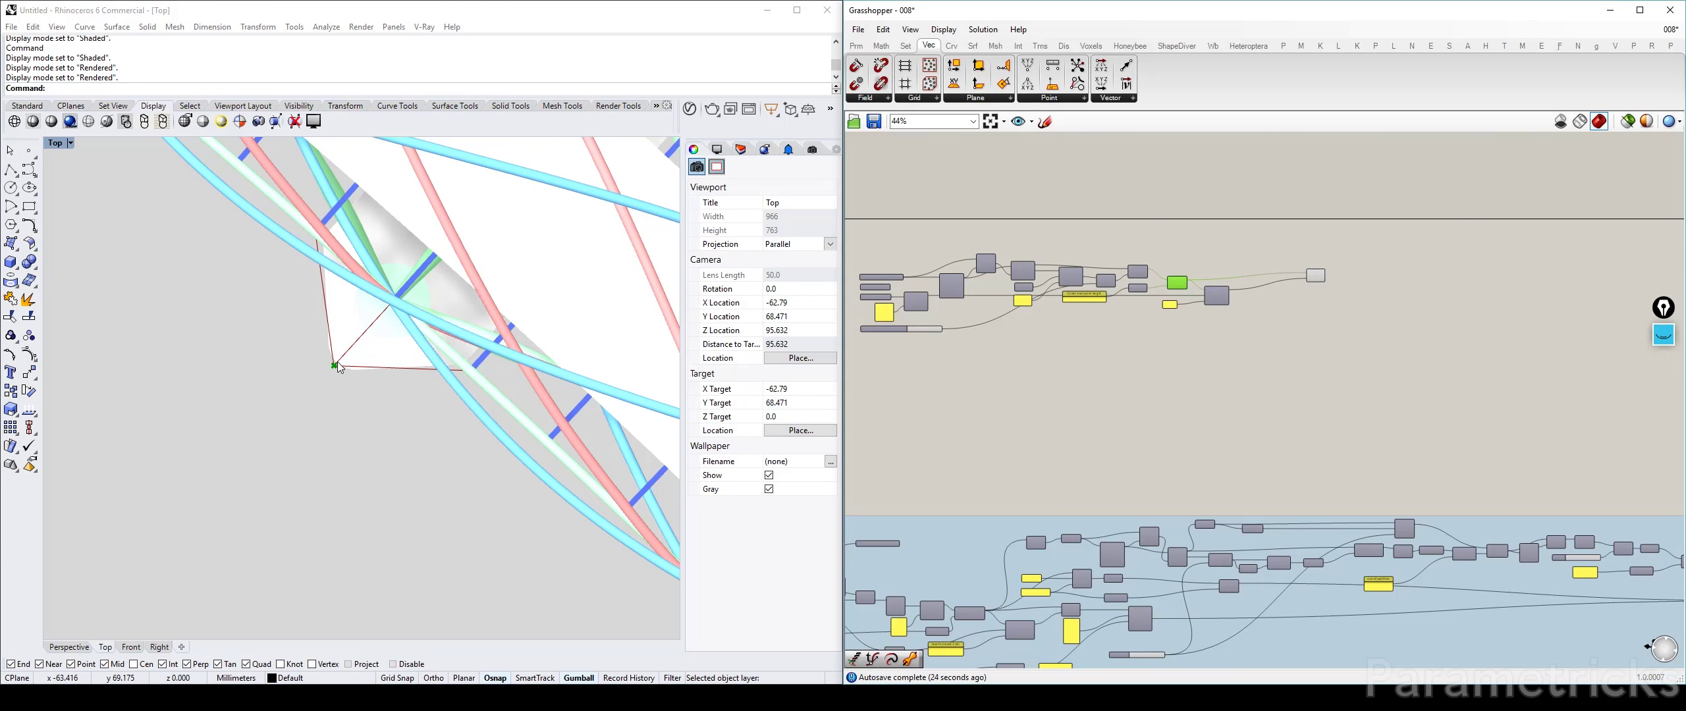
scroll(1177, 332, "down", 3)
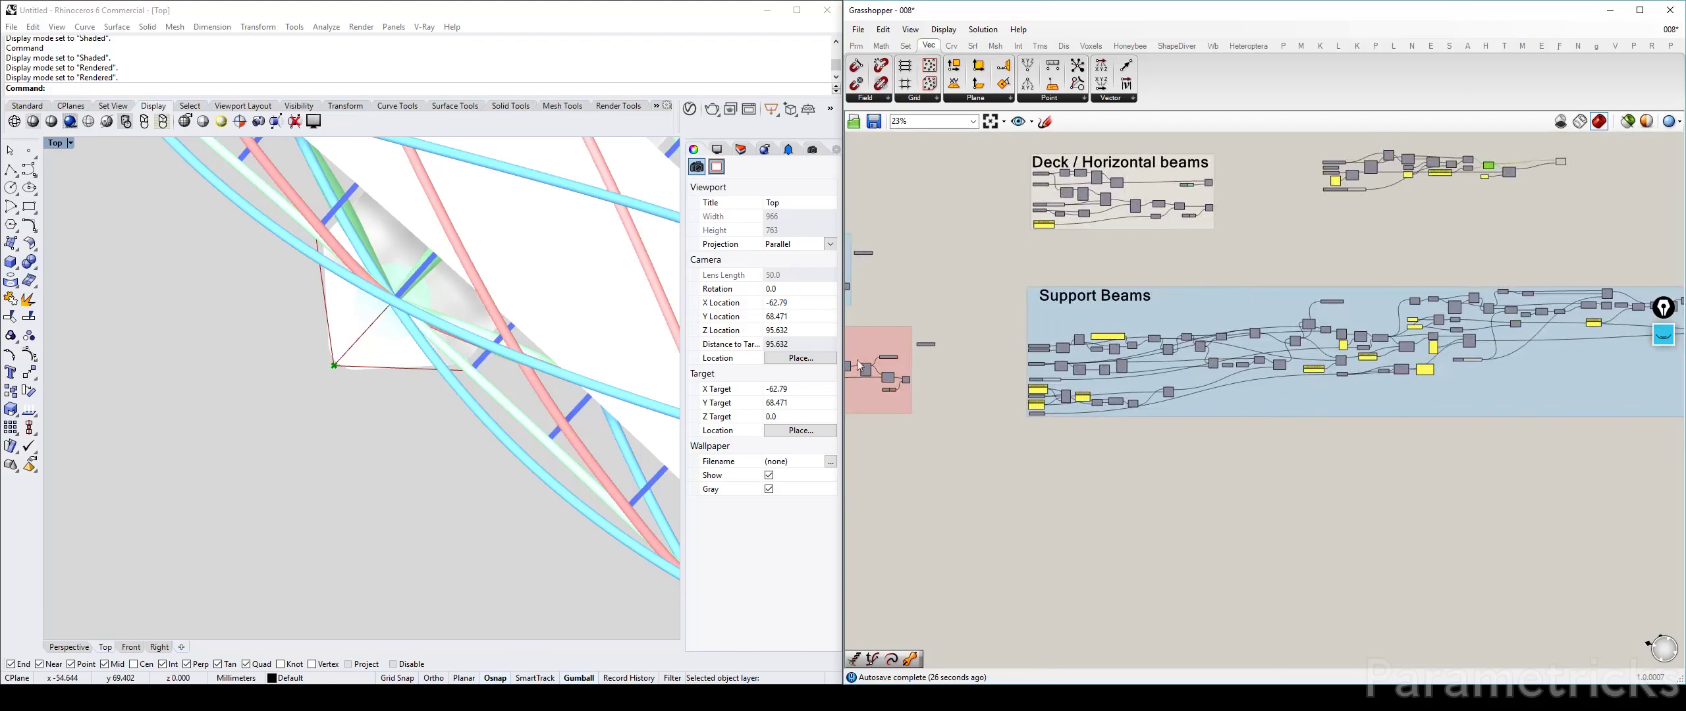
right_click_drag(860, 366, 1217, 317)
scroll(1201, 283, "up", 8)
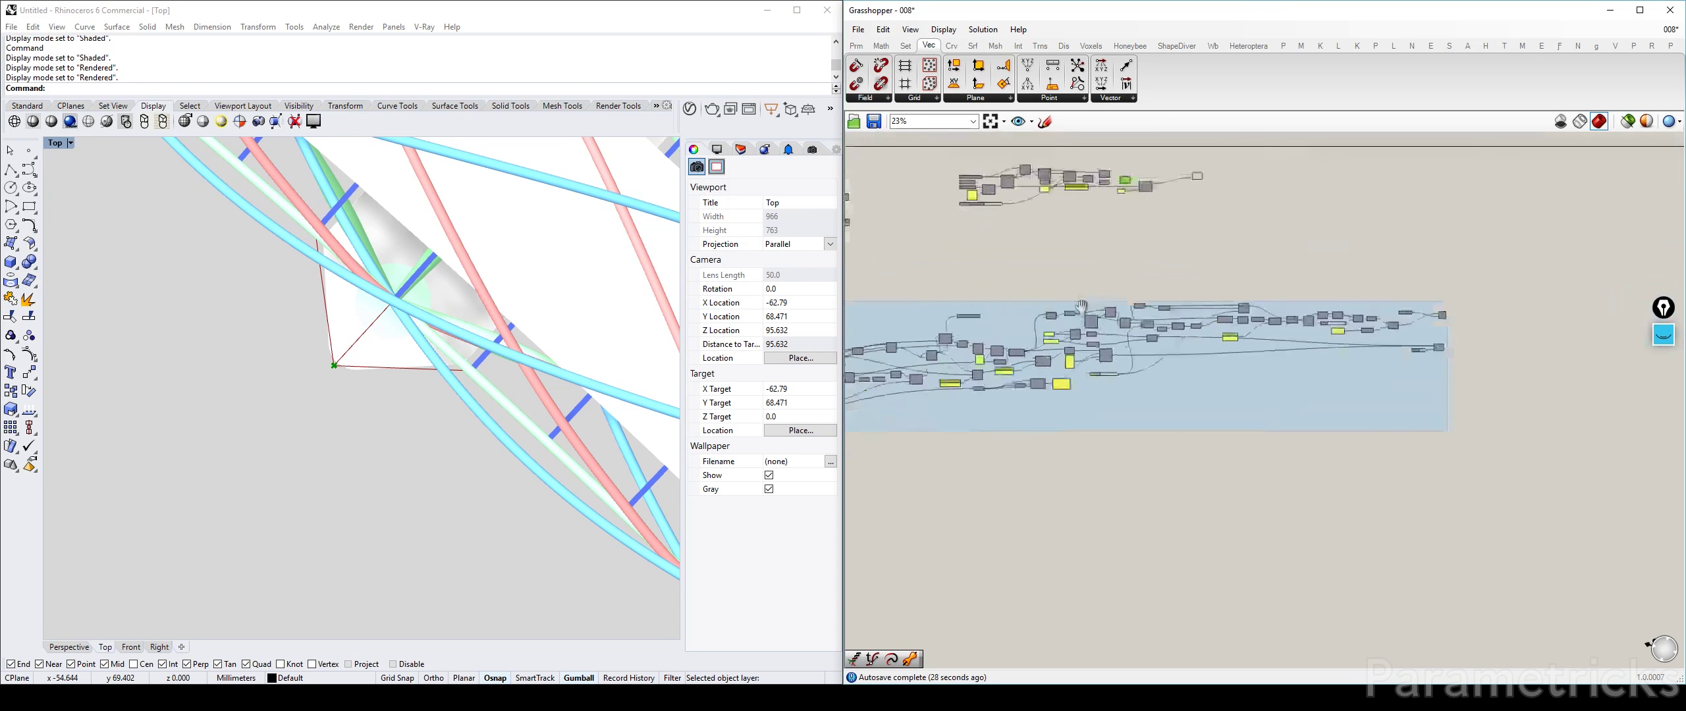
double_click(1170, 313)
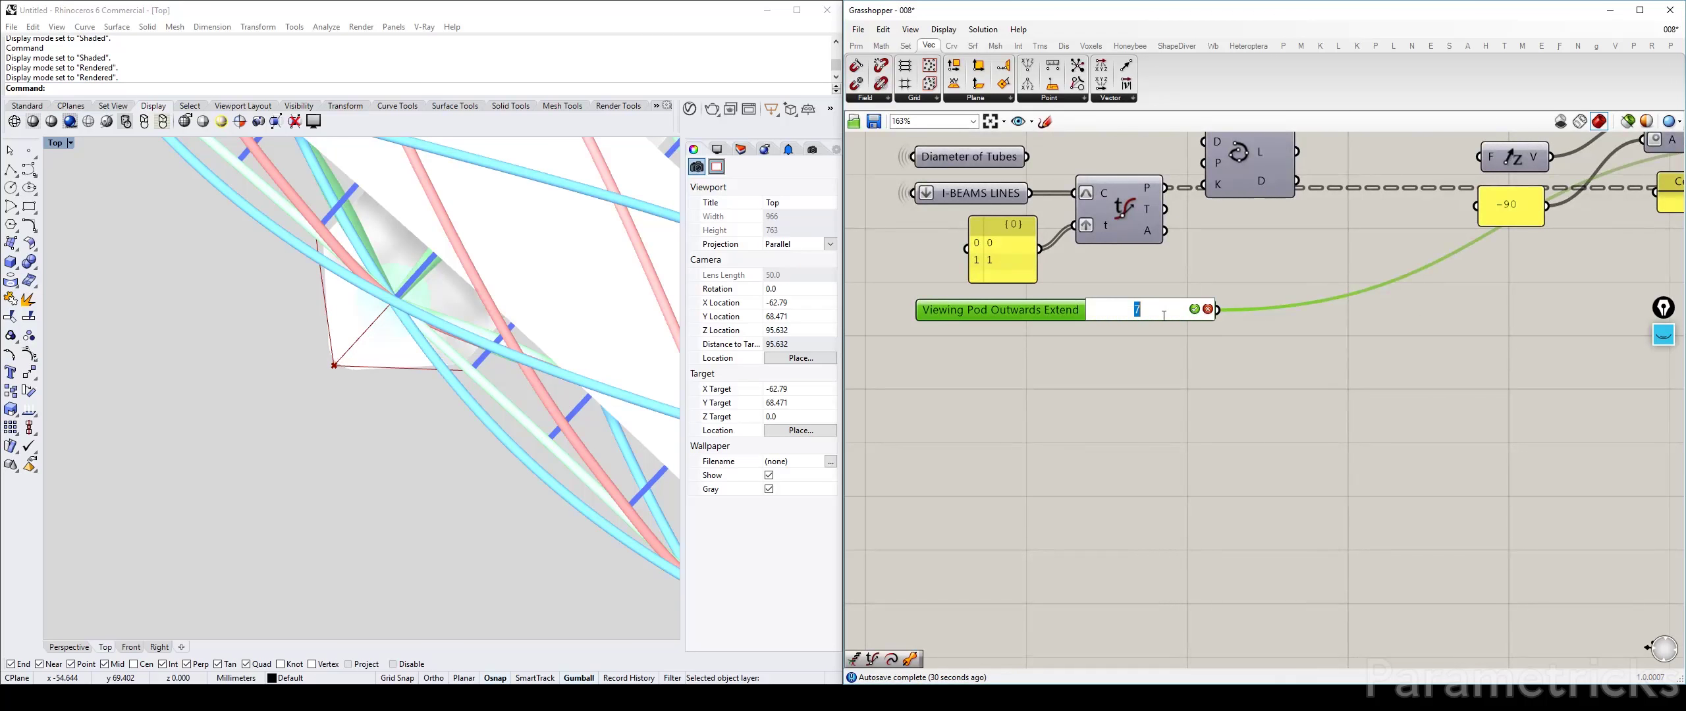
key("Return")
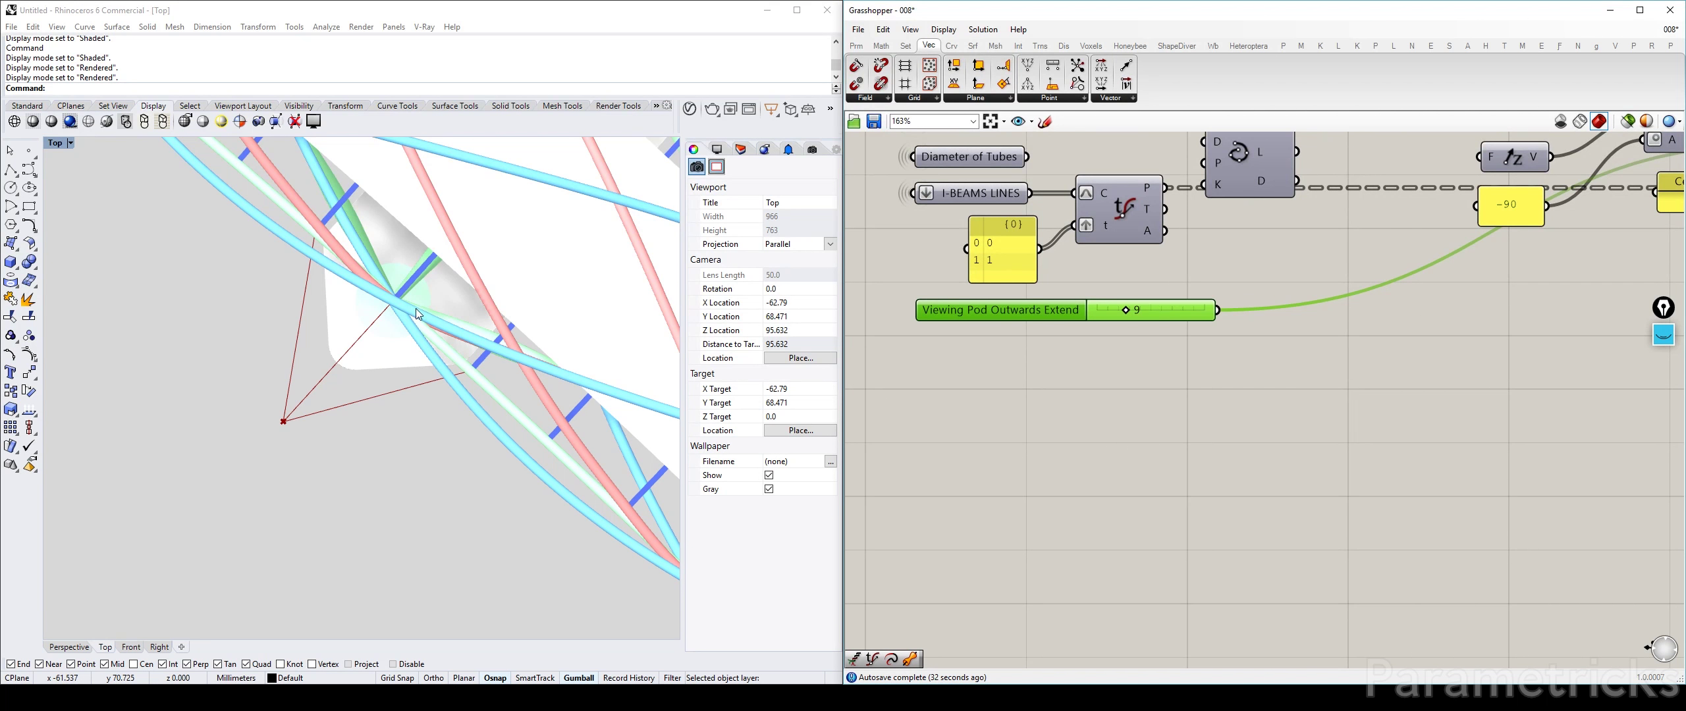
Step: Set the Viewing Pod Outwards Extend slider to 8 and check the struts in the Top view
double_click(1120, 314)
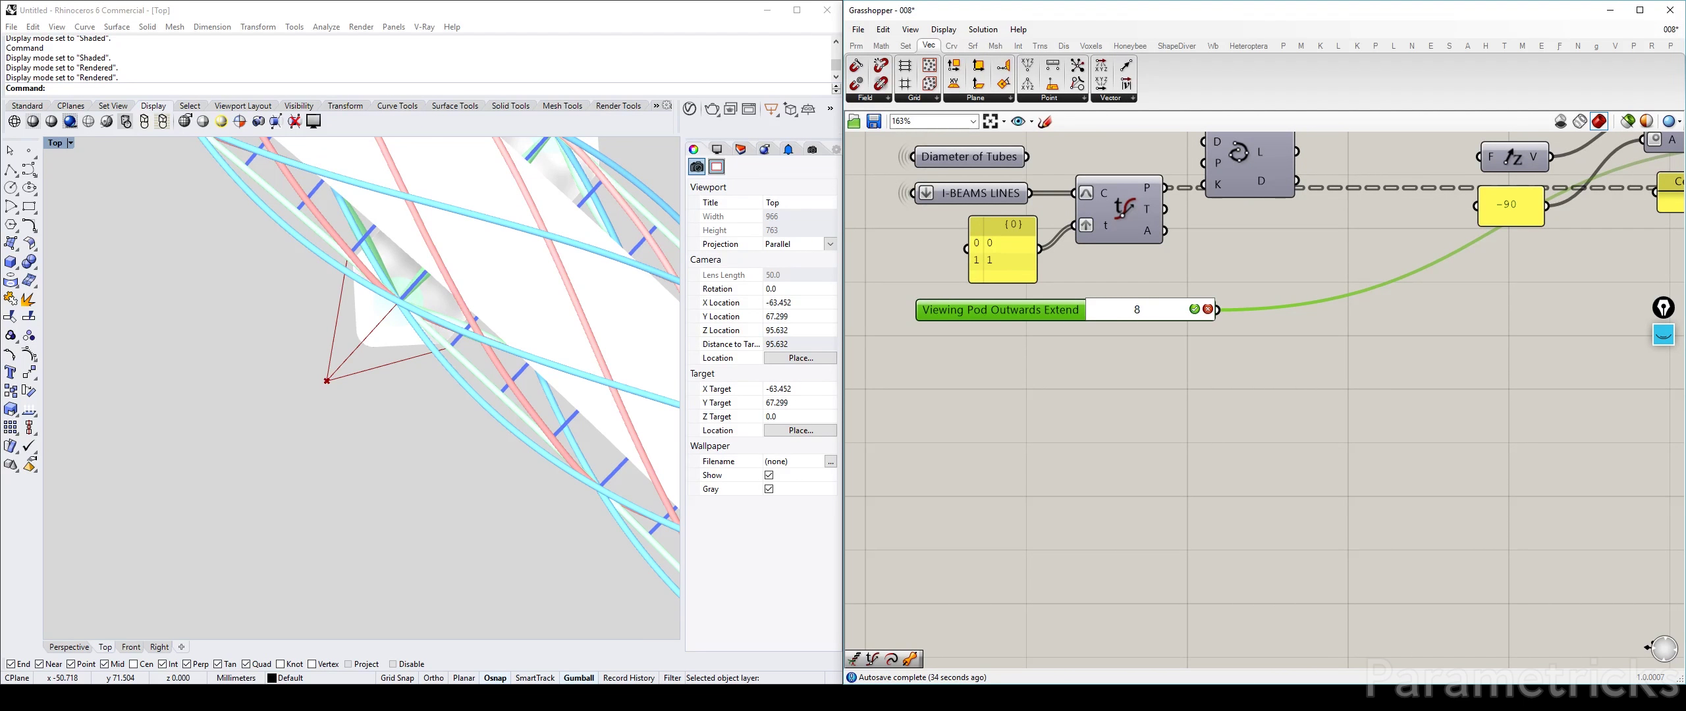
key("Return")
scroll(1161, 303, "down", 4)
scroll(390, 336, "up", 1)
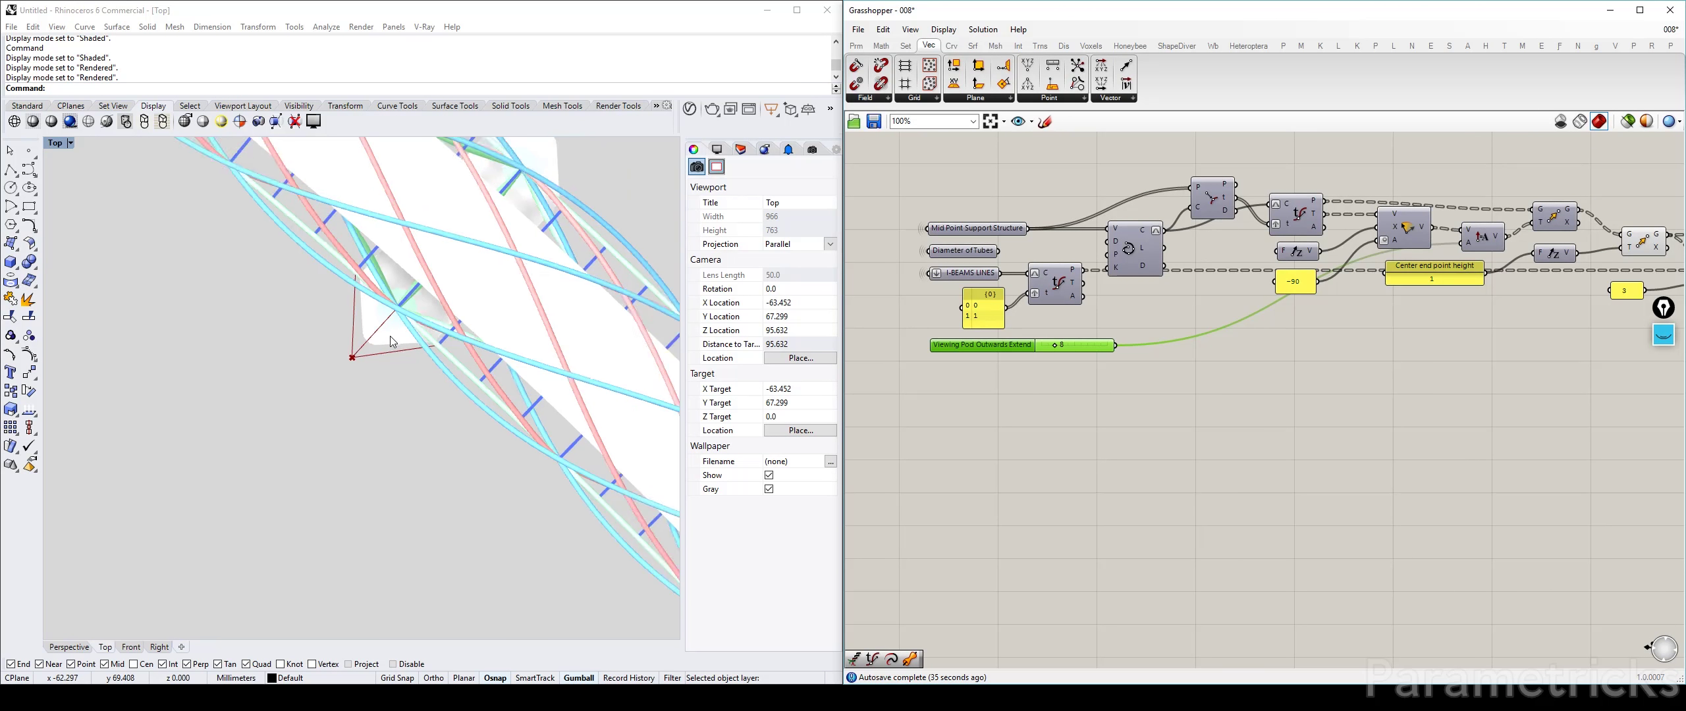
scroll(390, 336, "down", 1)
scroll(1209, 300, "down", 4)
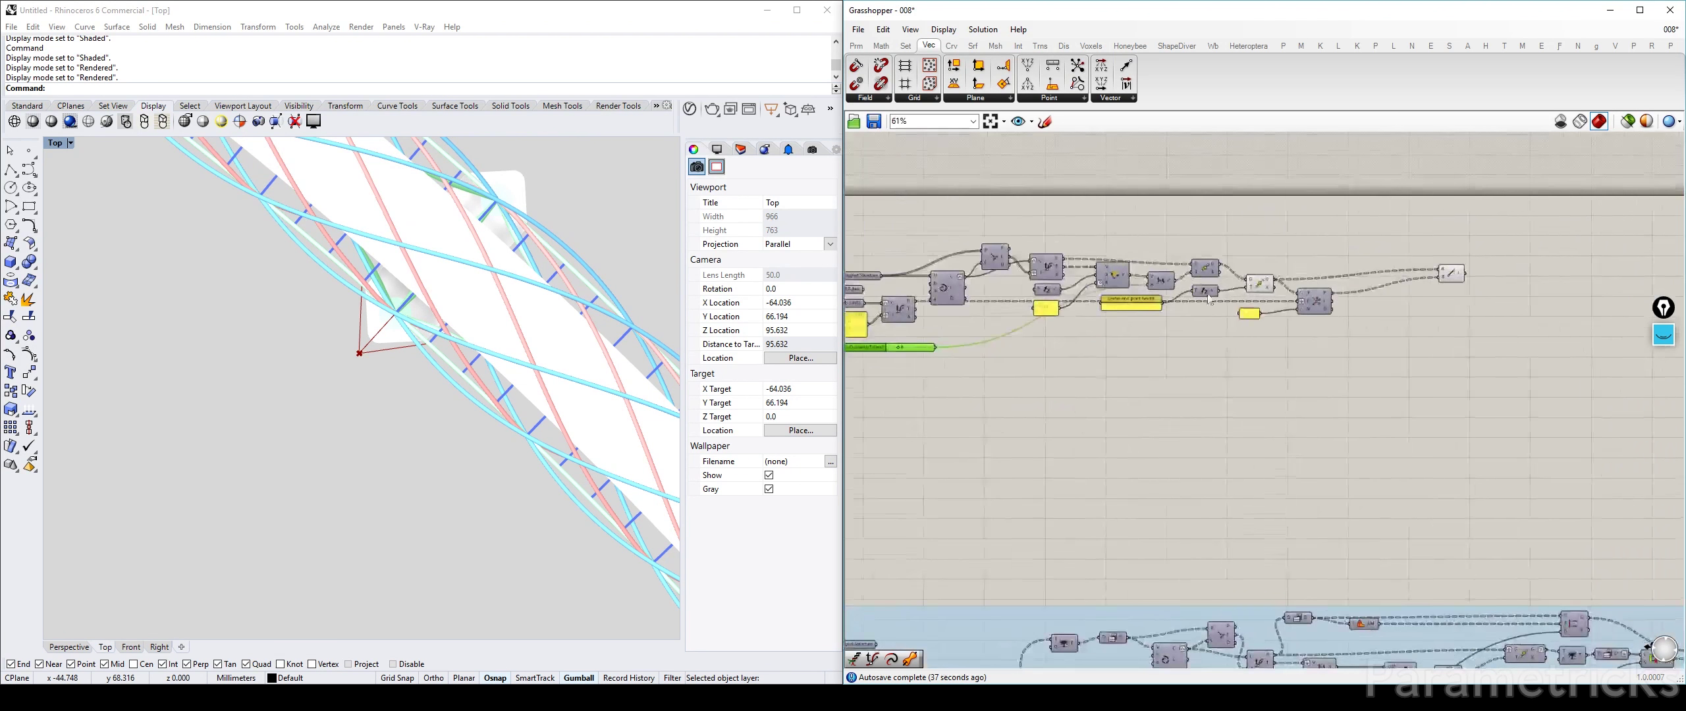
scroll(1356, 246, "up", 4)
right_click_drag(1210, 340, 1313, 274)
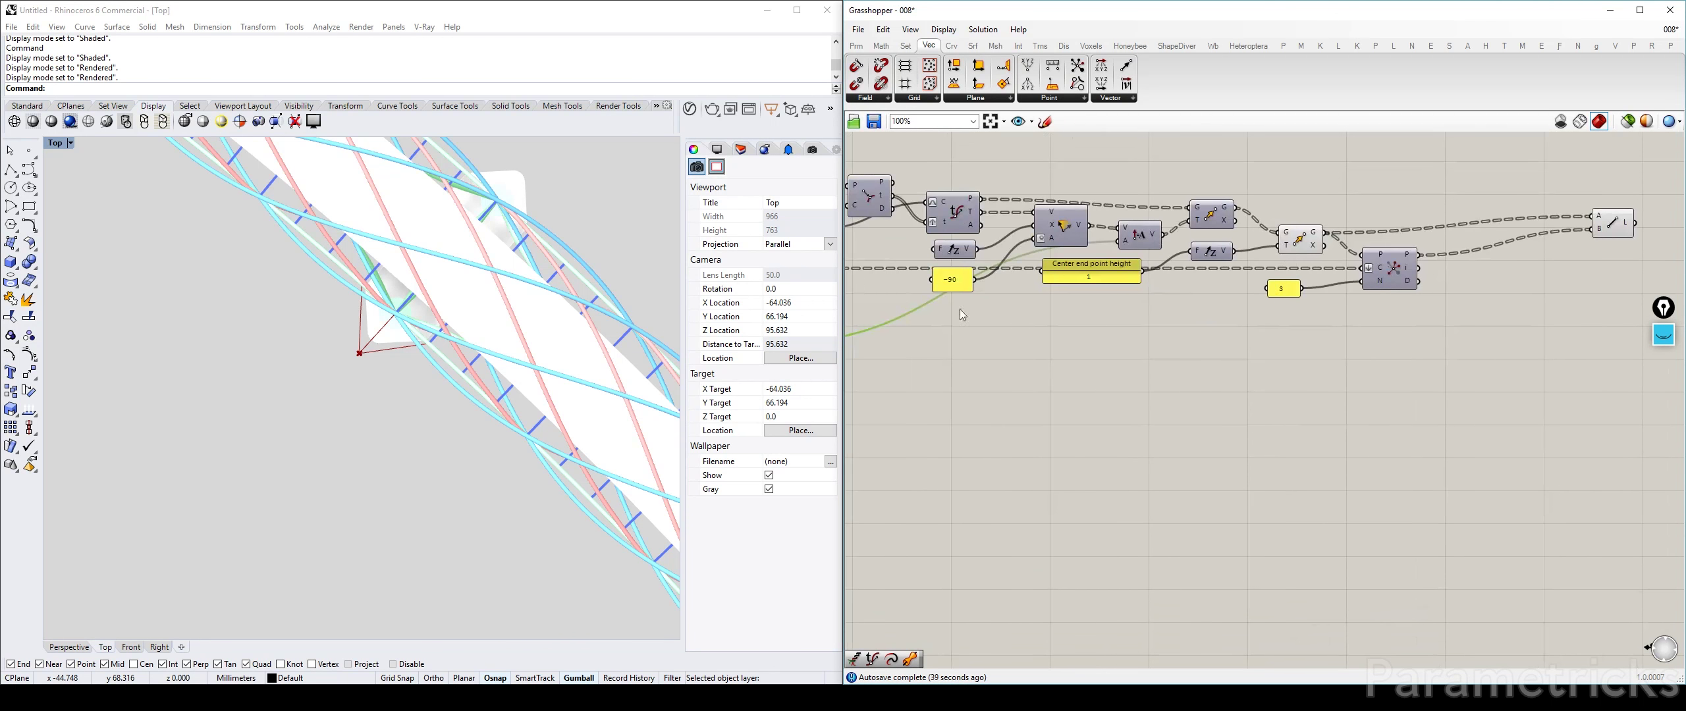
Step: Switch to the viewing platform's reference photo, mark its strut attachment points and outward extension with the annotation pen, and clear the markings
left_click(1665, 337)
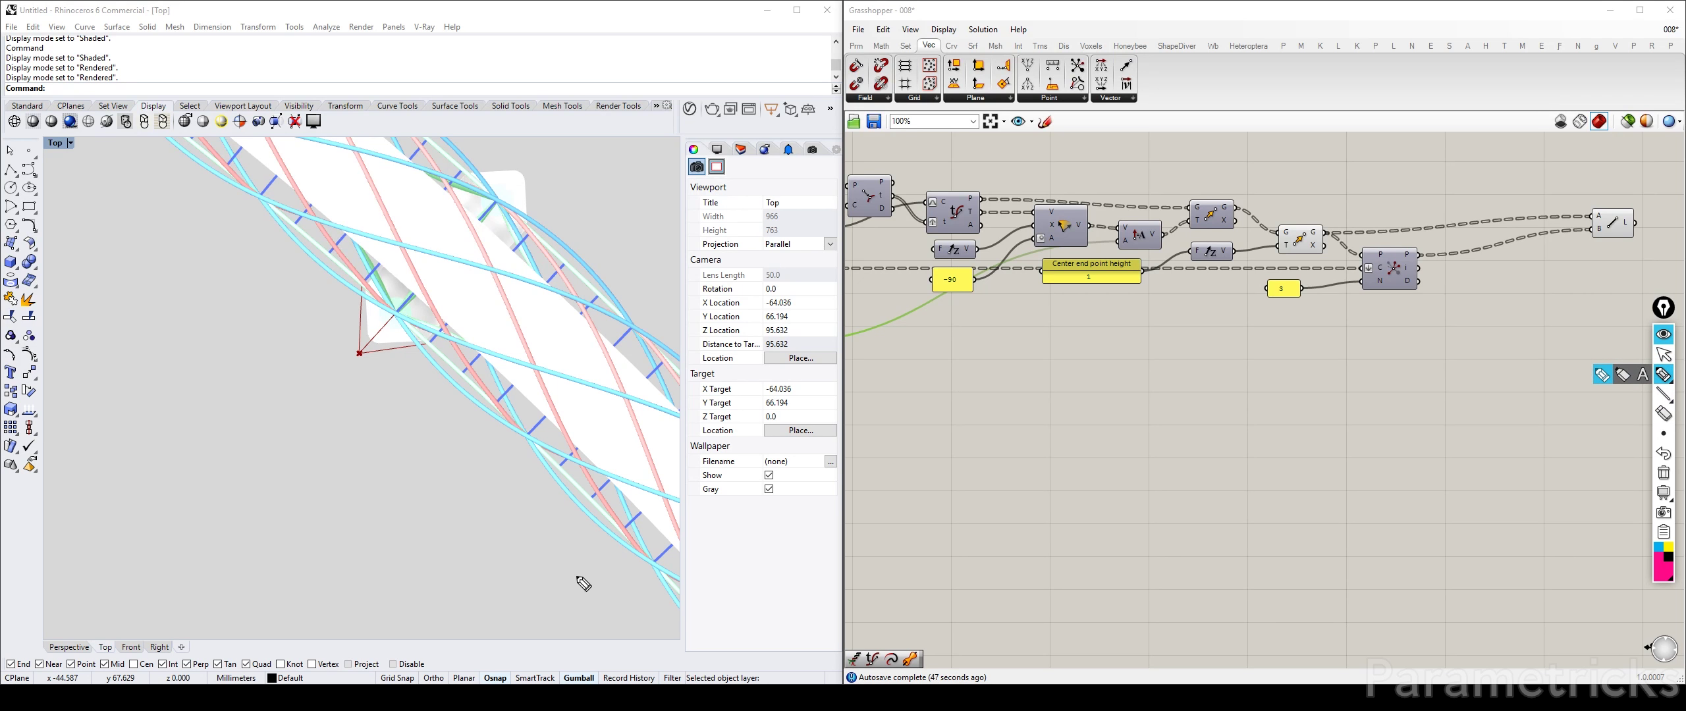
left_click(1664, 355)
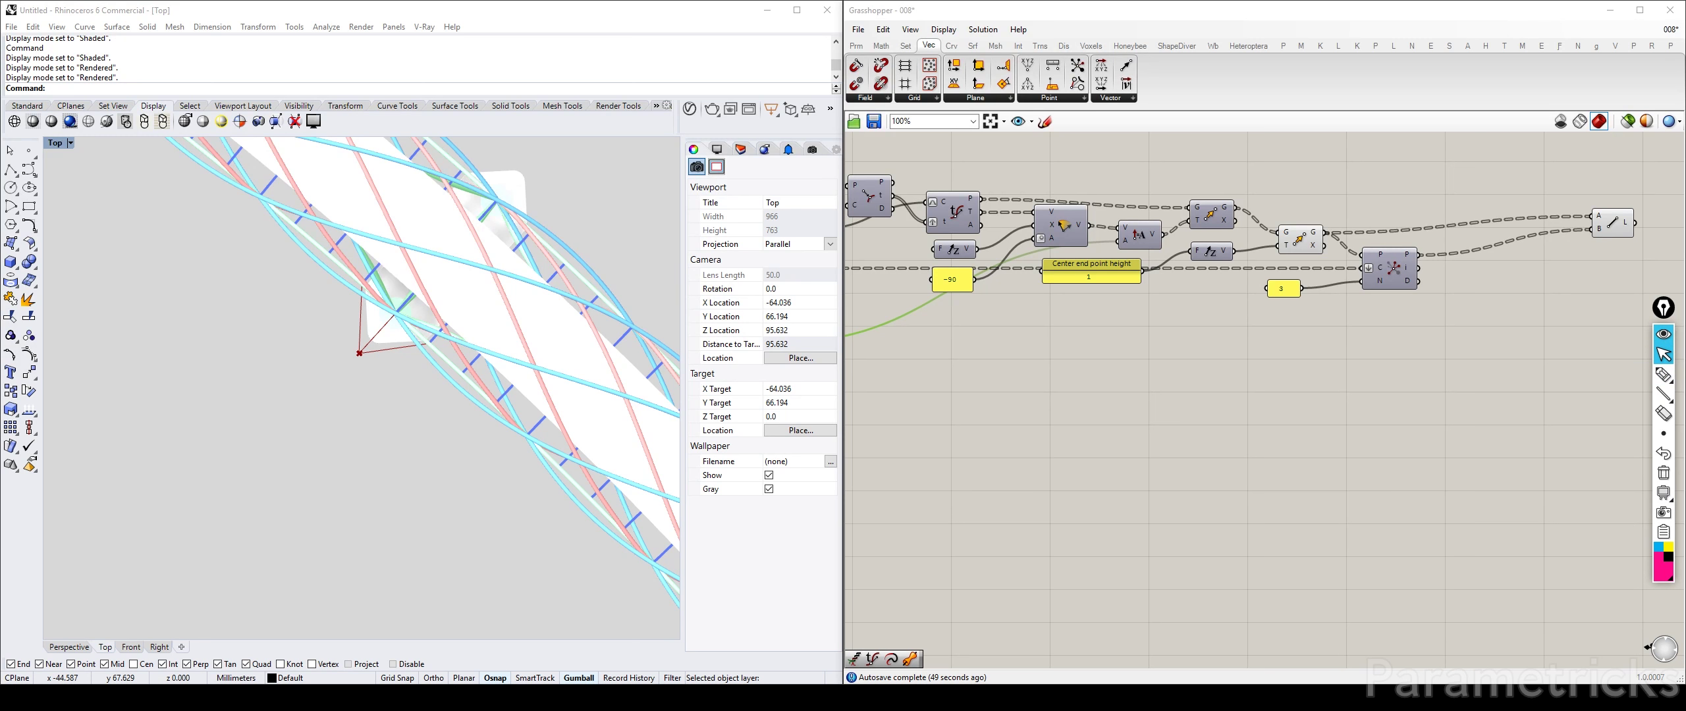
key("alt+Tab")
left_click(1664, 374)
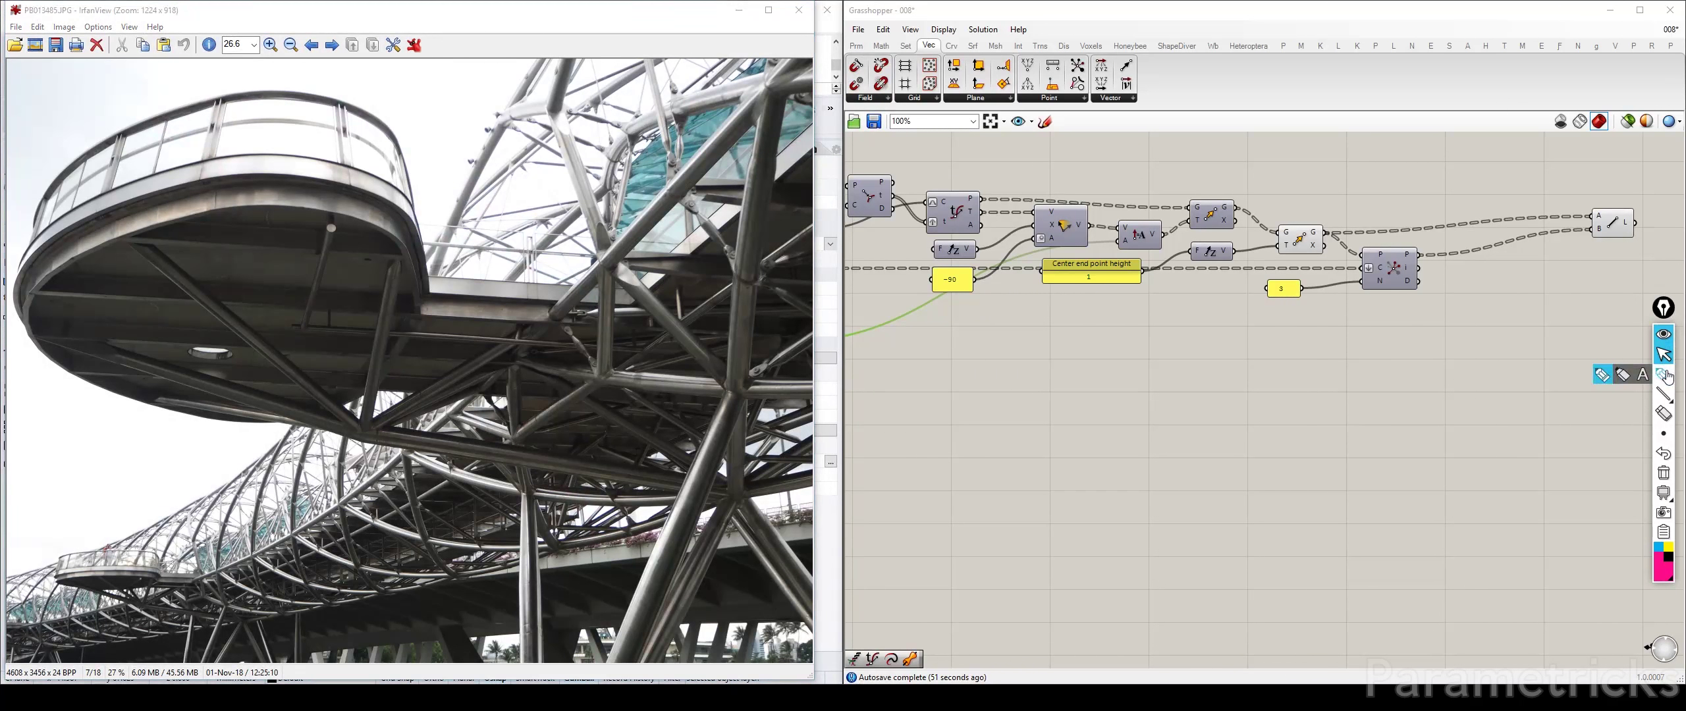
left_click_drag(386, 262, 400, 268)
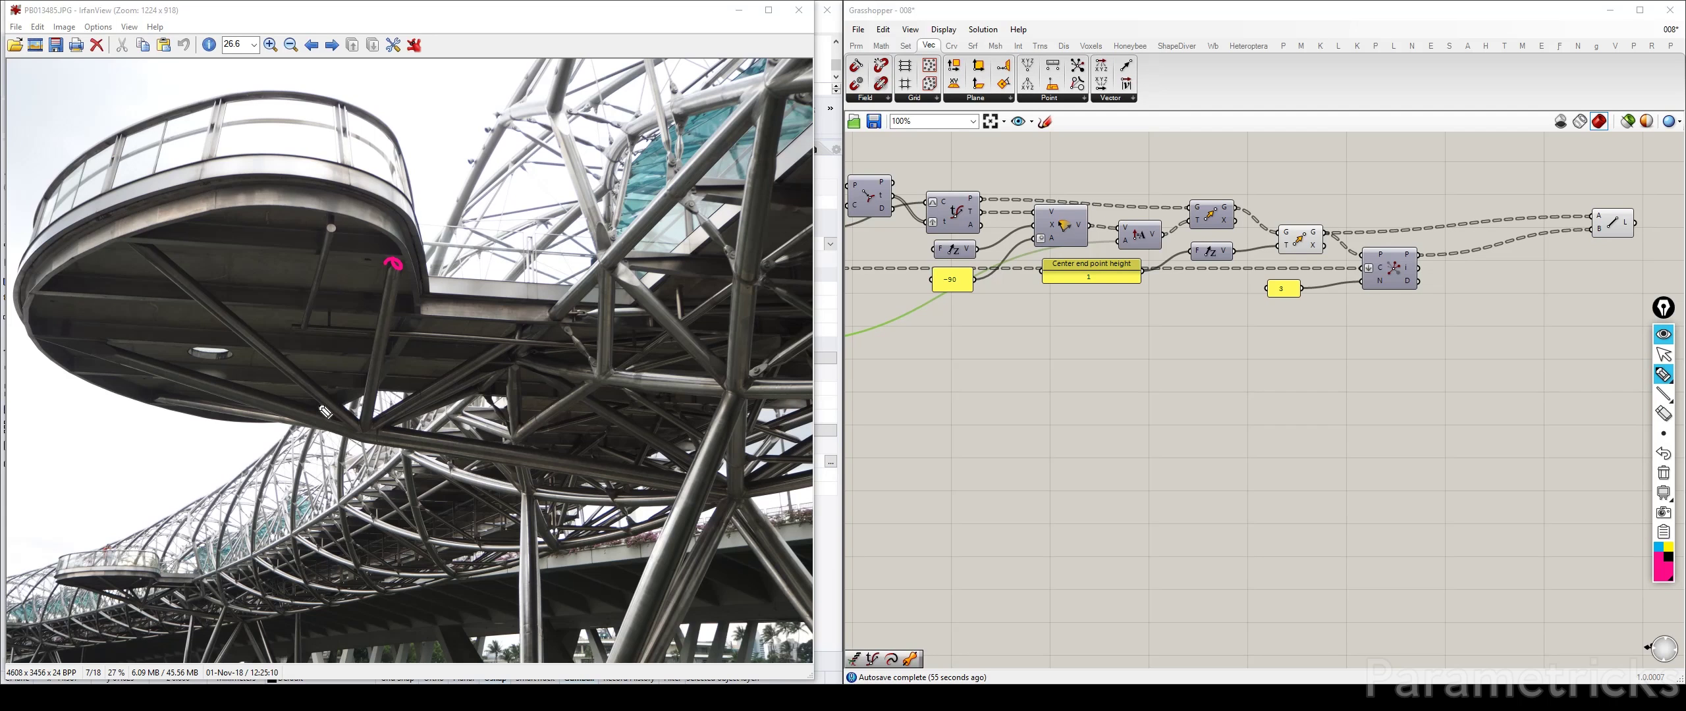
mouse_move(347, 428)
left_mouse_down()
mouse_move(327, 416)
mouse_move(397, 264)
left_mouse_up()
mouse_move(527, 323)
left_mouse_down()
mouse_move(457, 398)
mouse_move(493, 344)
left_mouse_up()
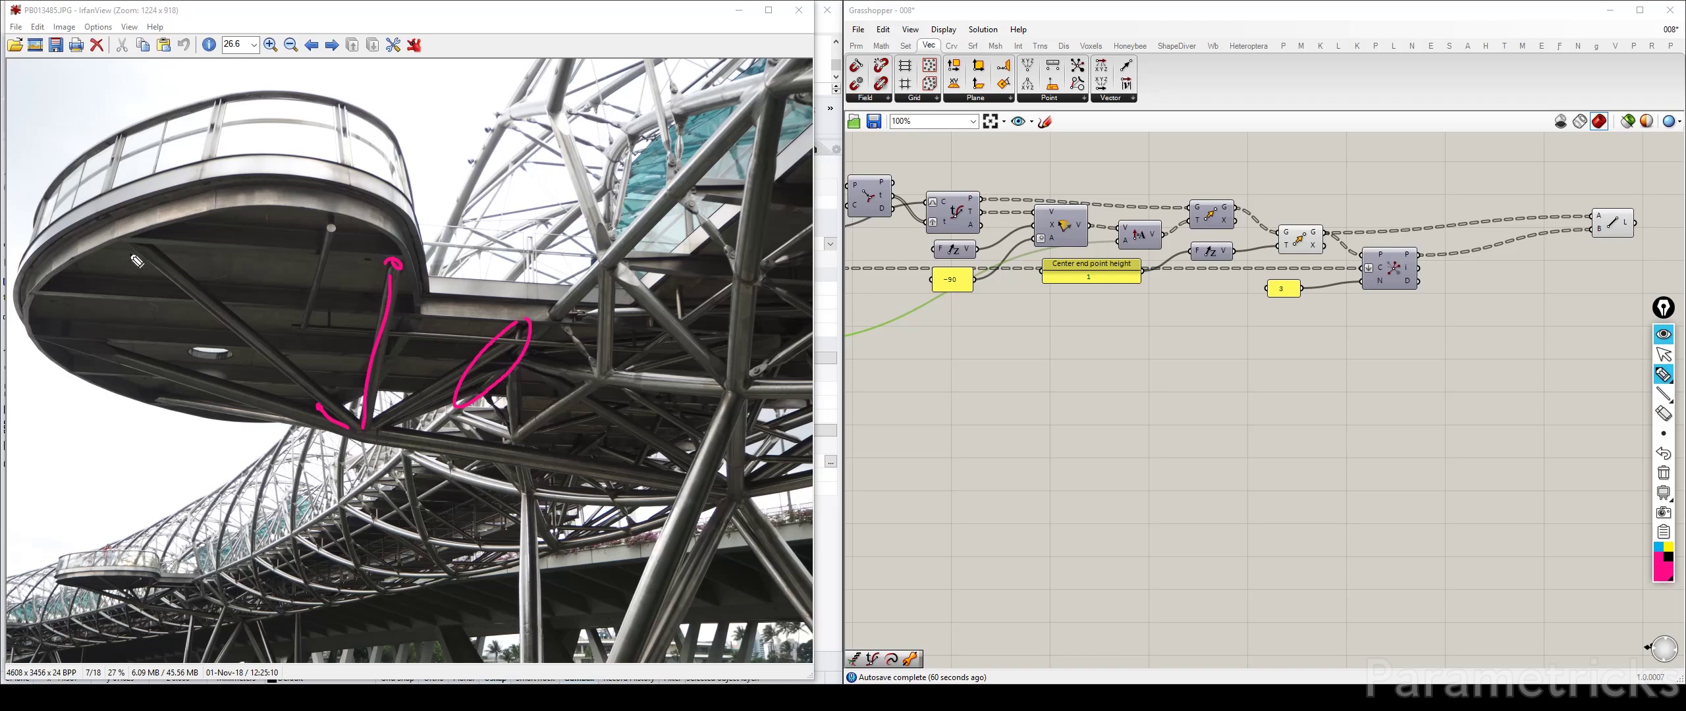
left_click_drag(135, 238, 150, 394)
left_click_drag(362, 435, 176, 448)
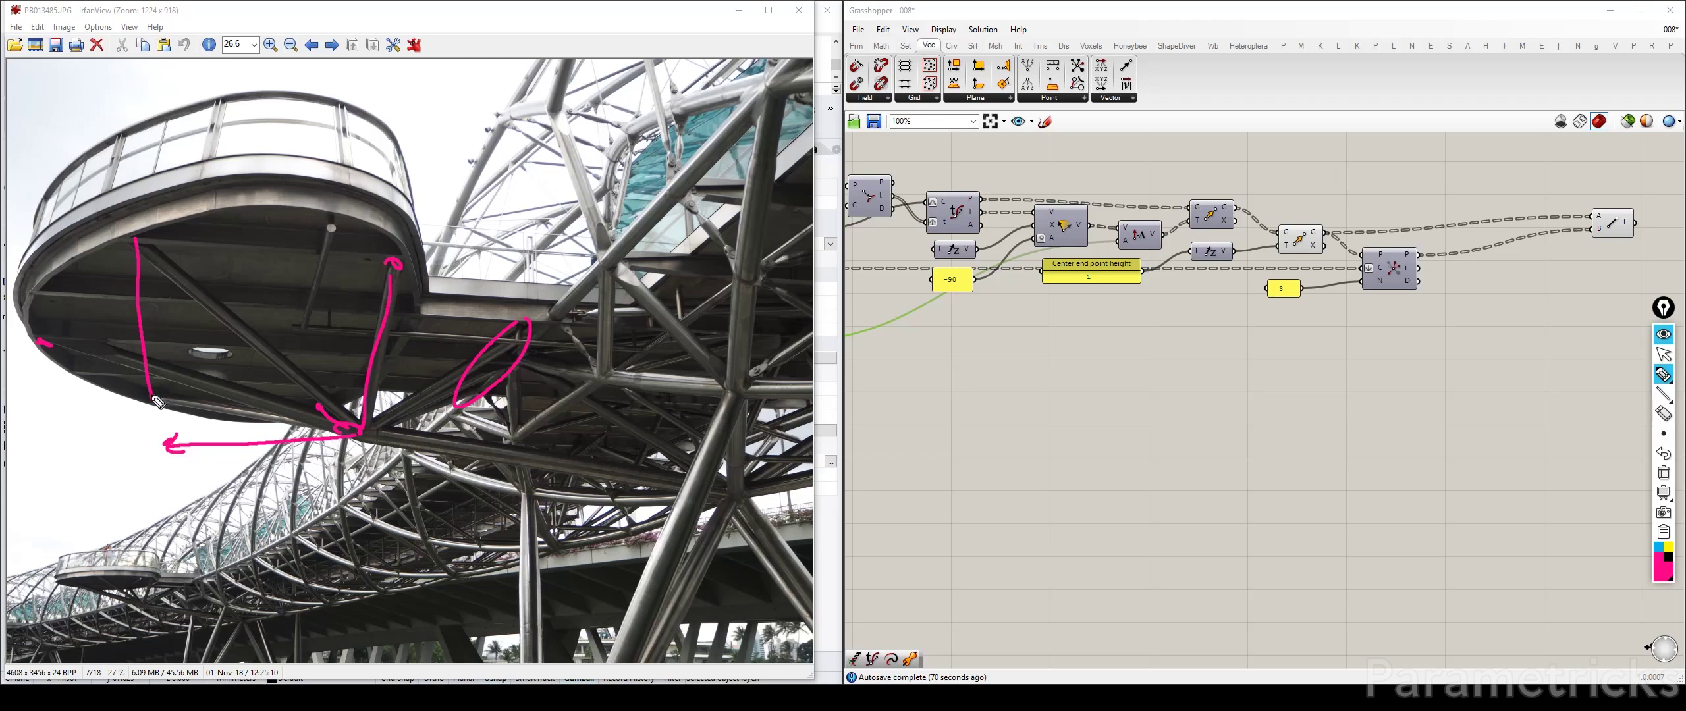
left_click_drag(157, 400, 168, 447)
left_click_drag(141, 248, 138, 242)
left_click_drag(168, 446, 42, 442)
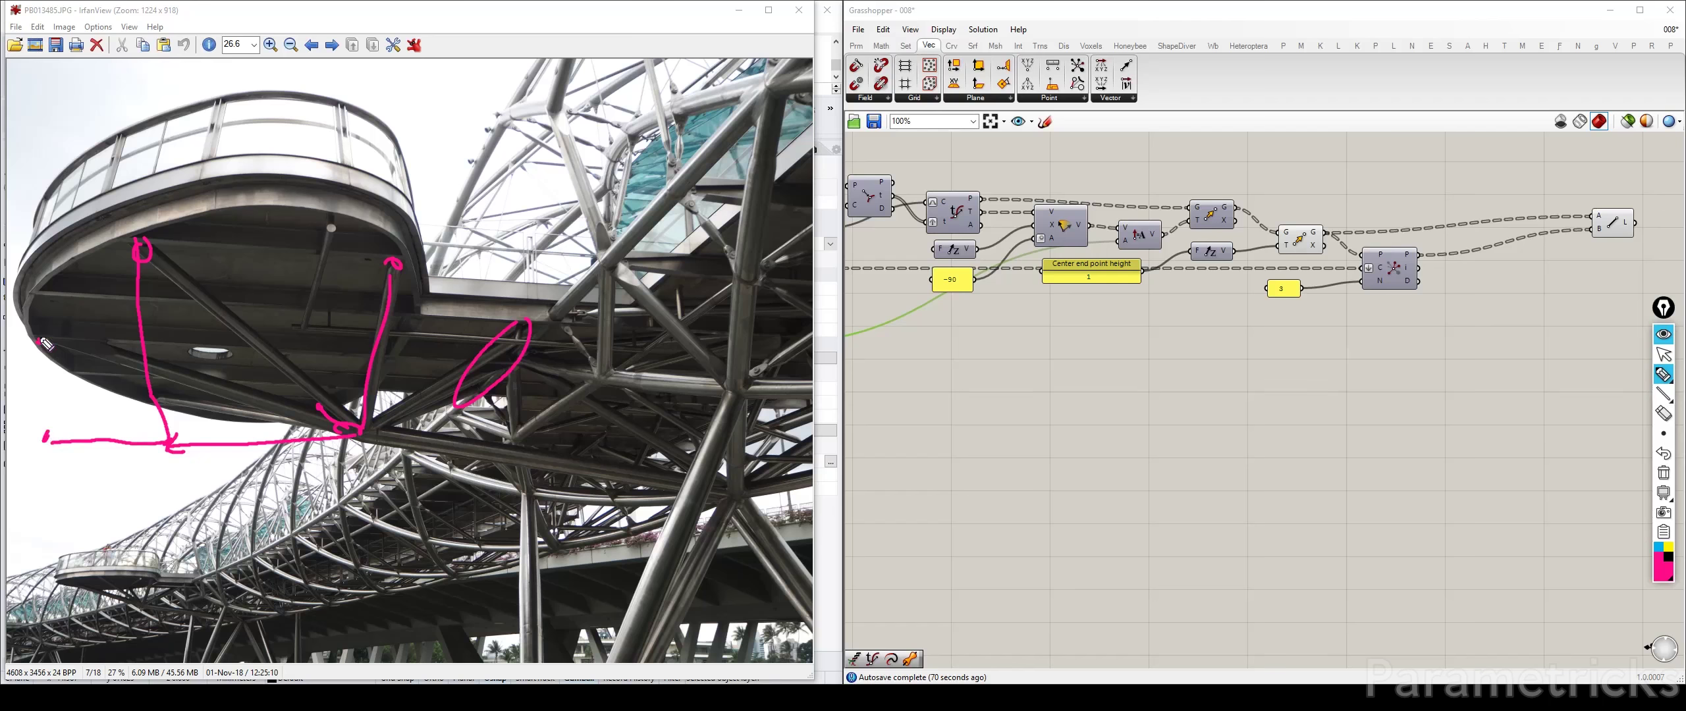
left_click_drag(41, 333, 41, 445)
left_click(1664, 334)
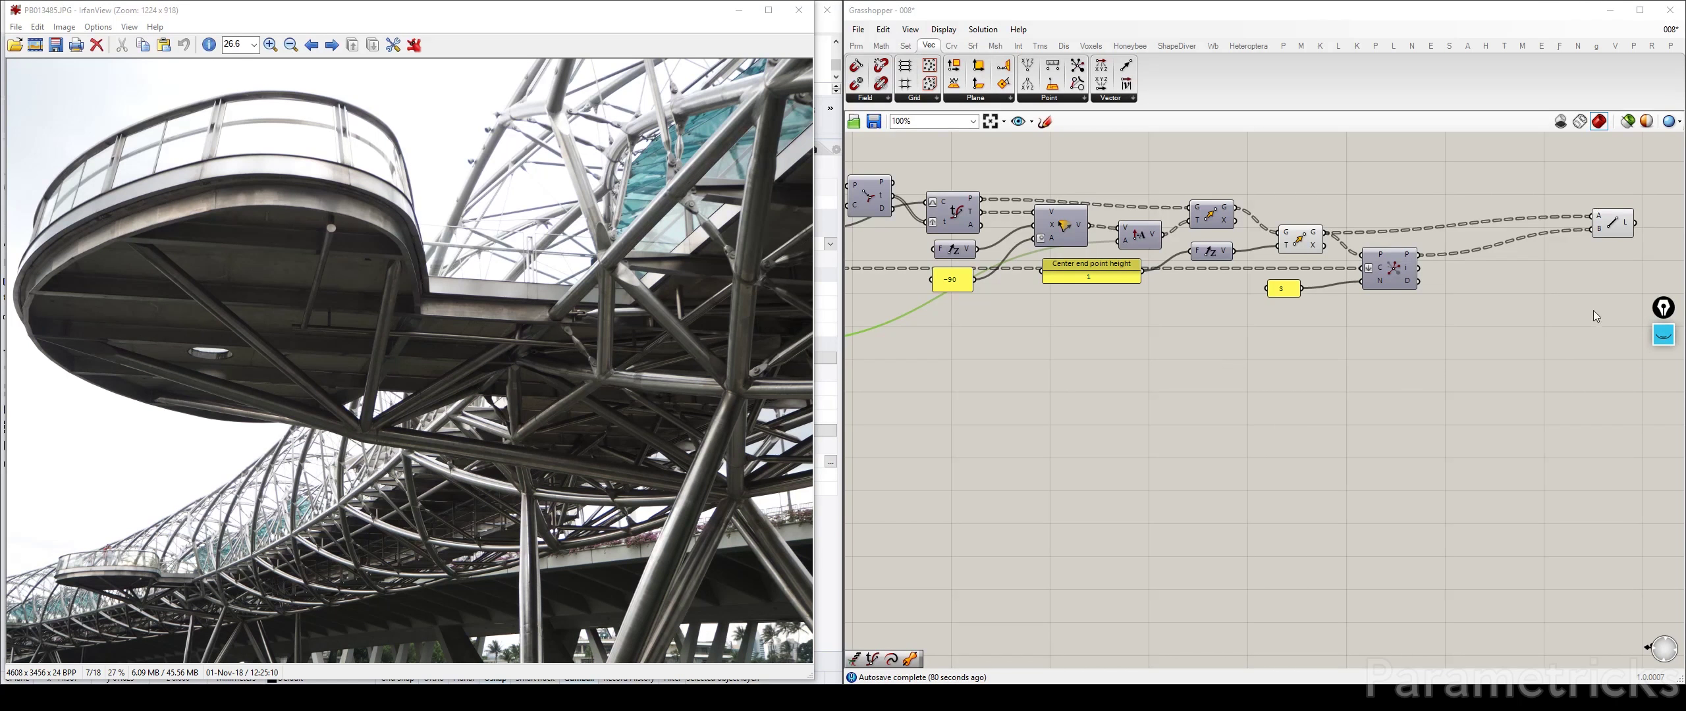
left_click(1663, 334)
left_click(1662, 472)
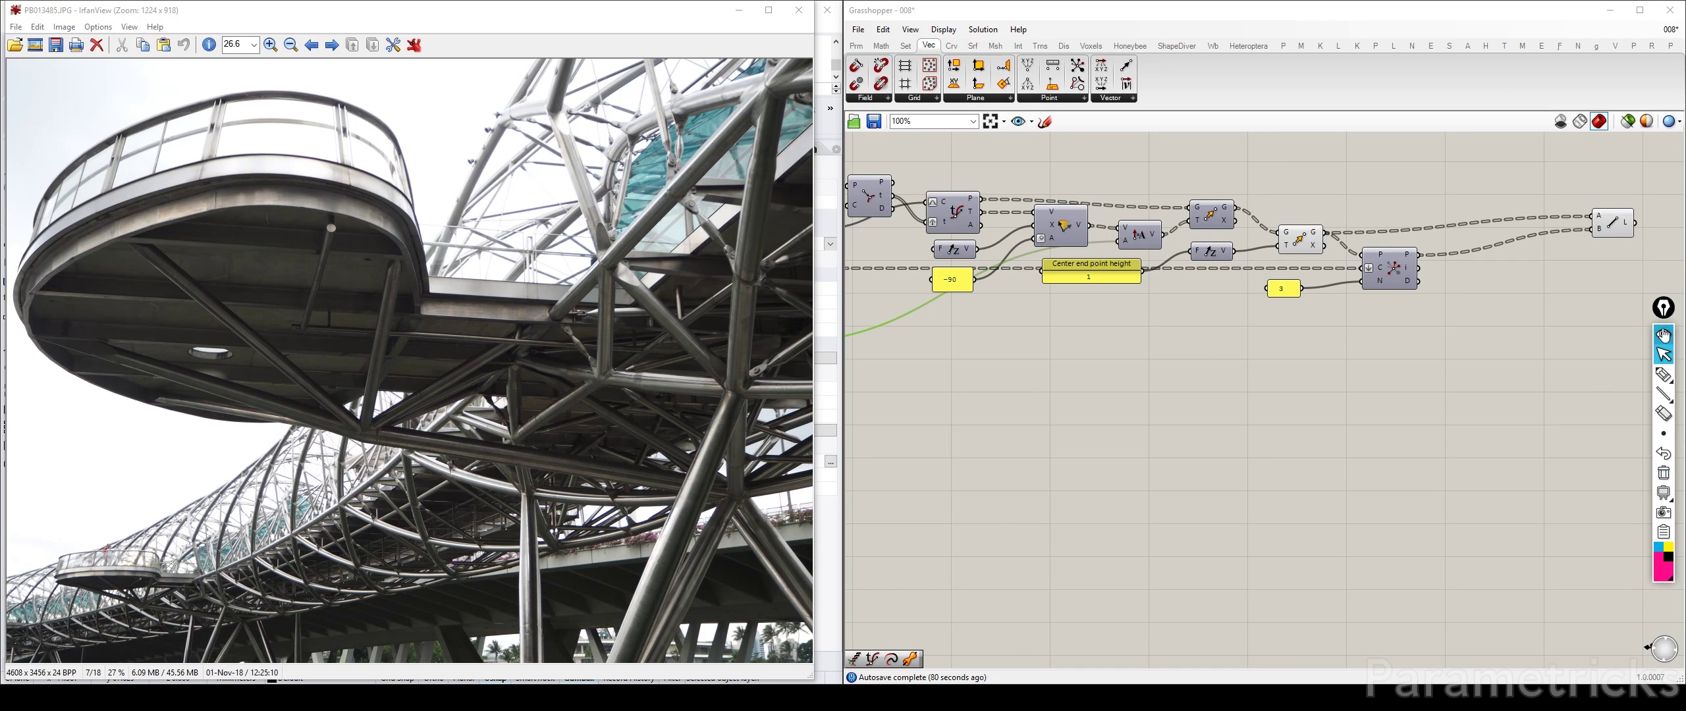
left_click(1664, 334)
Step: Return to the Grasshopper canvas and add a Move component below the second Move
right_click_drag(1255, 311, 1158, 341)
left_click(1205, 270)
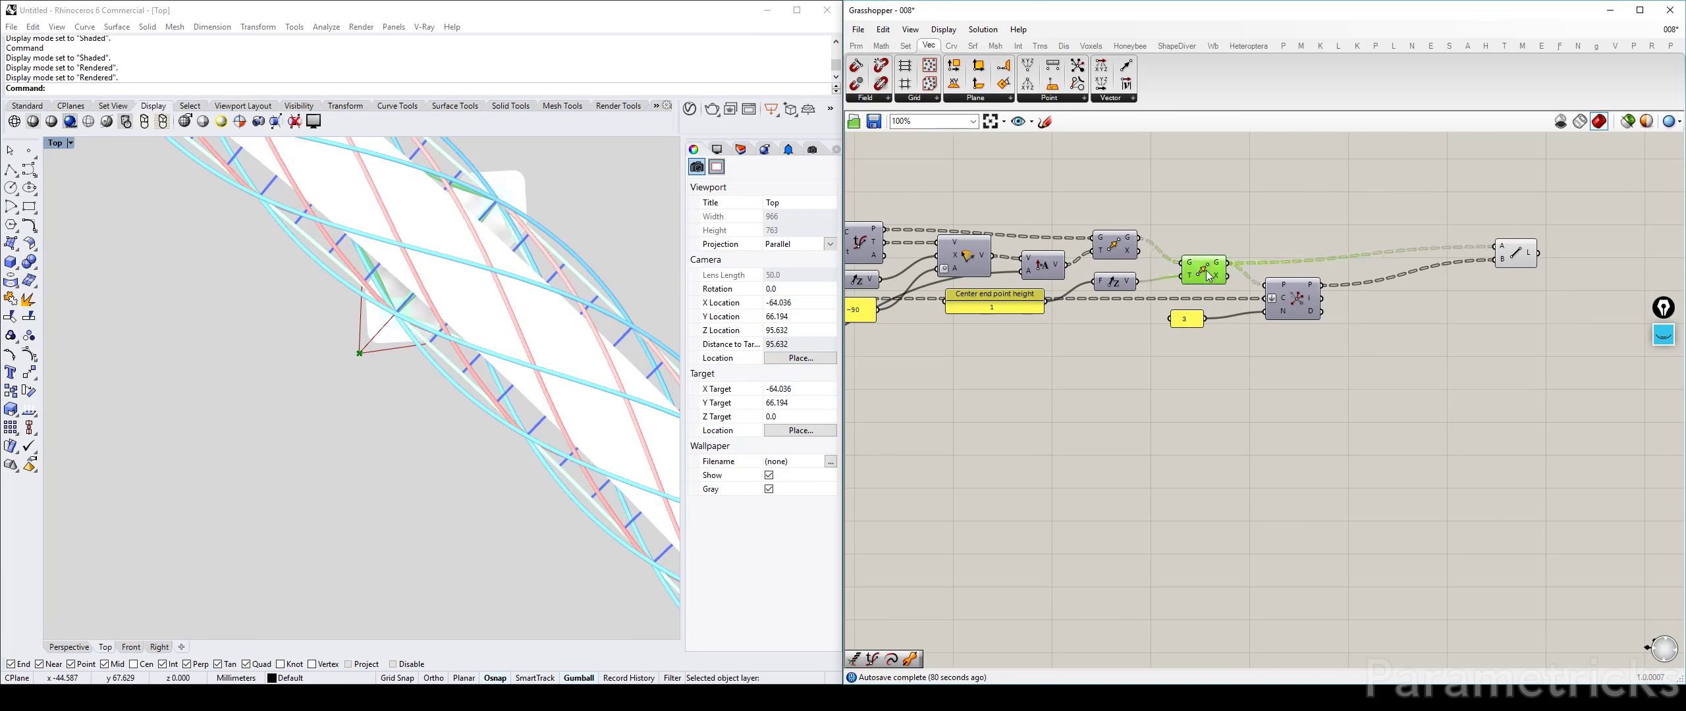
double_click(1226, 366)
type("move")
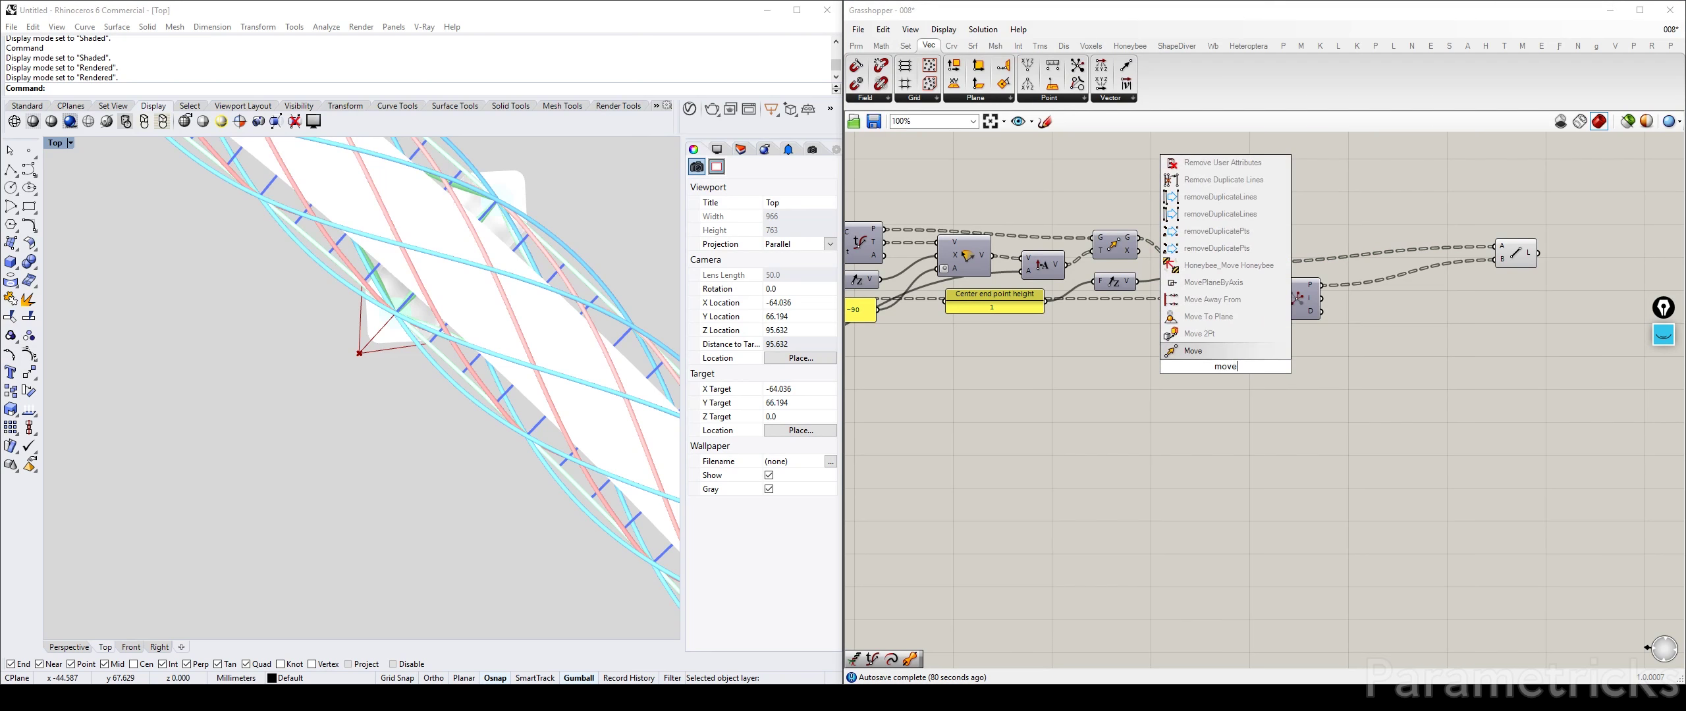
key("Return")
right_click_drag(1130, 241, 1207, 231)
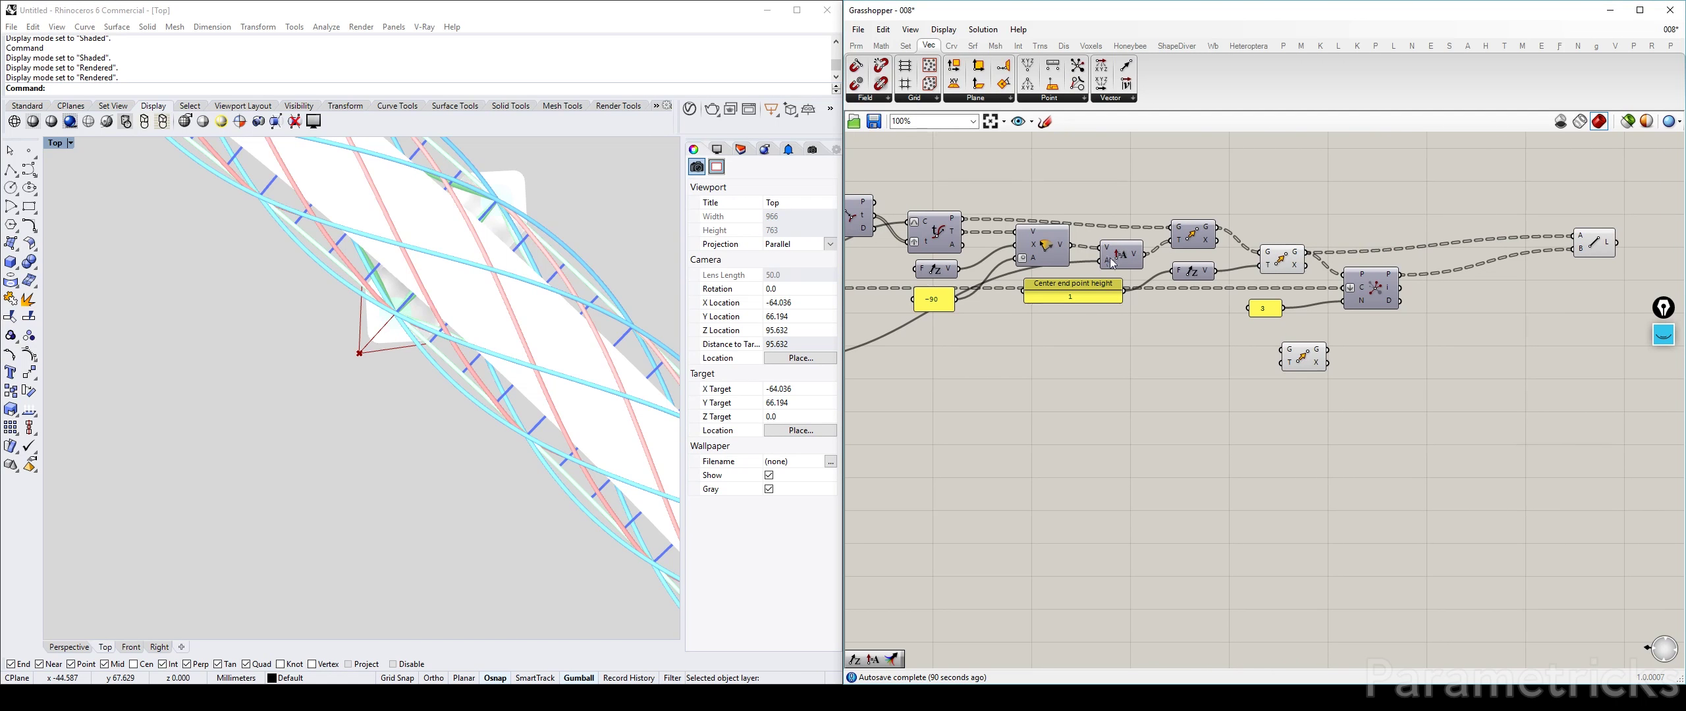
Step: Duplicate the Amplitude component with its input wires, and wire the second Move's G output and the copy's V output into the new Move
left_click_drag(1120, 257, 1157, 330, "alt")
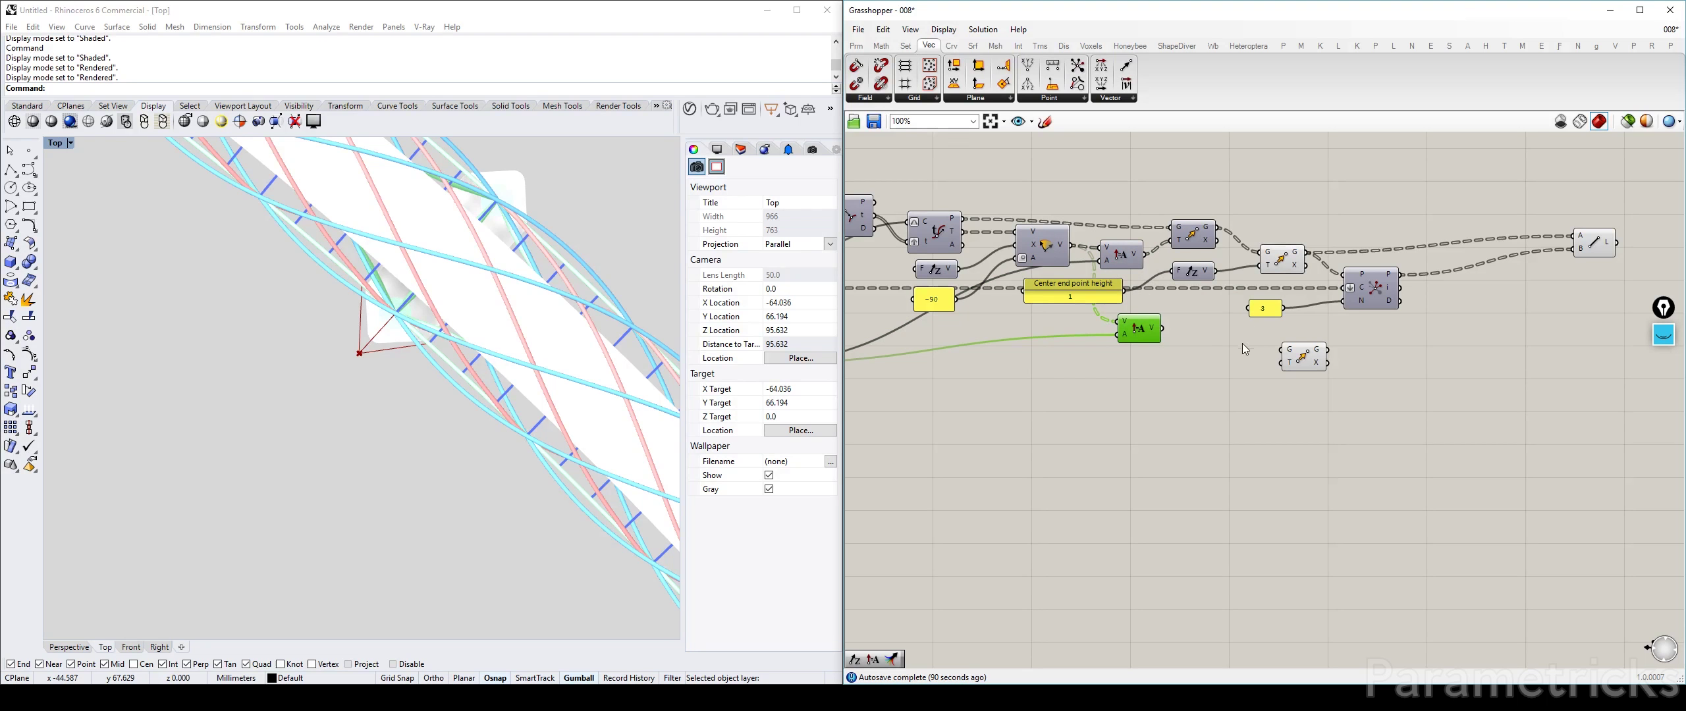
left_click_drag(1307, 252, 1370, 357)
left_click_drag(1161, 328, 1348, 364)
Step: Duplicate the Viewing Pod Outwards Extend slider directly below the original
right_click_drag(1212, 336, 1623, 300)
scroll(1094, 328, "up", 1)
left_click(1047, 329)
left_click_drag(1038, 348, 1035, 349, "alt")
scroll(1035, 348, "up", 3)
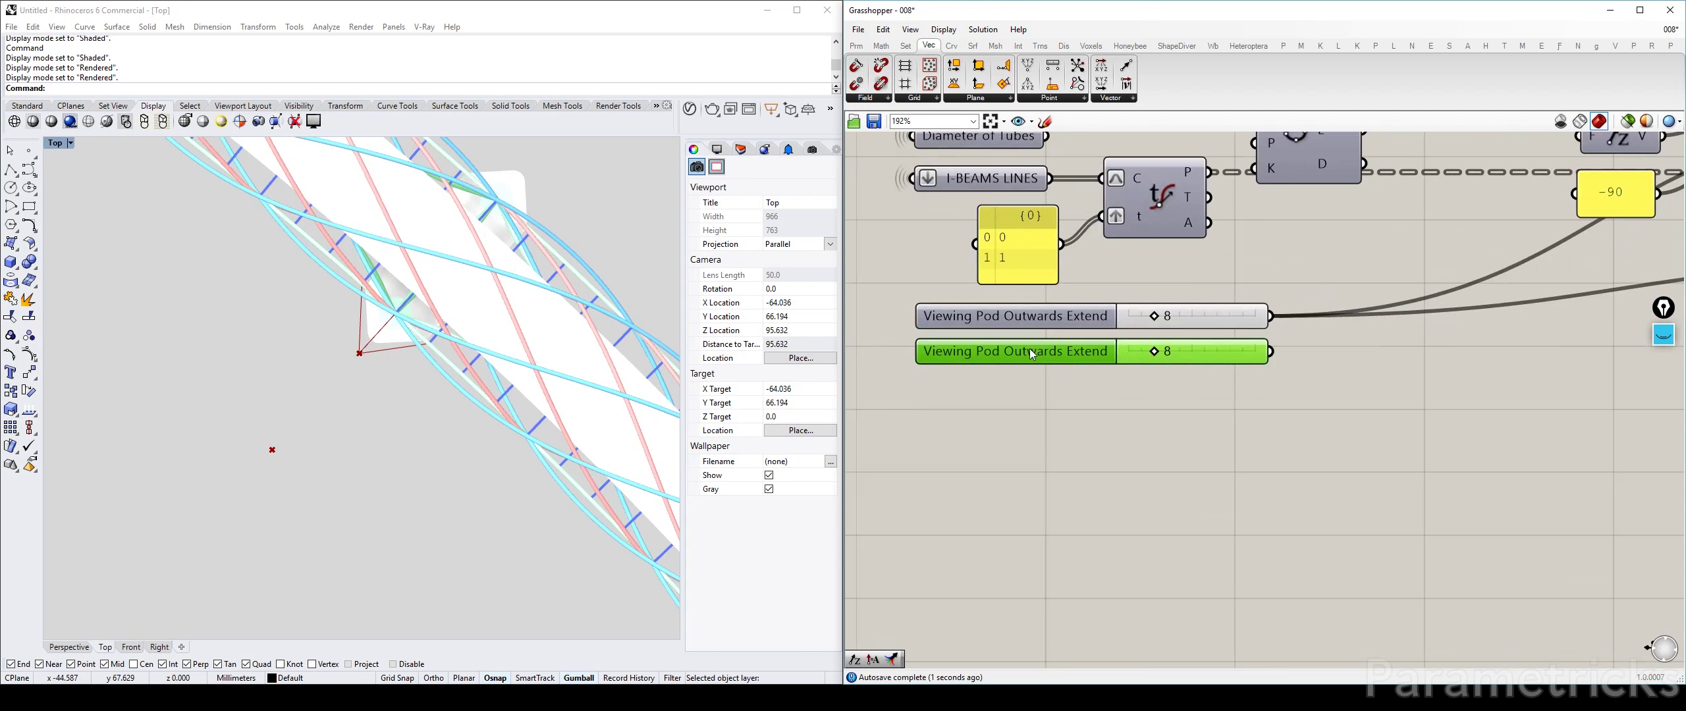
Step: Rename the duplicated slider as Viewing Pod Outwards Extend 02
right_click(1030, 349)
left_click(1100, 300)
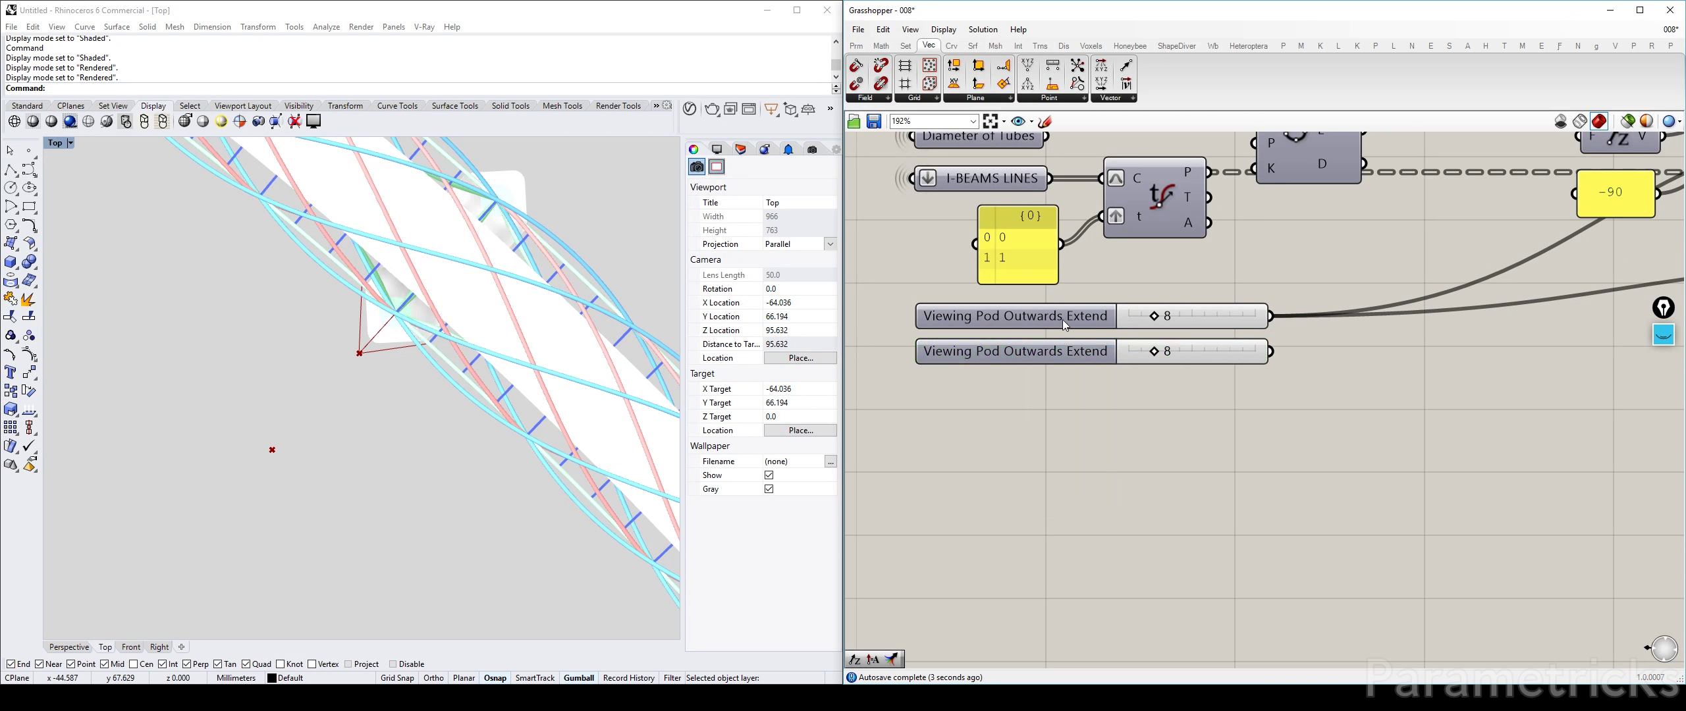
left_click(1072, 351)
right_click(1082, 357)
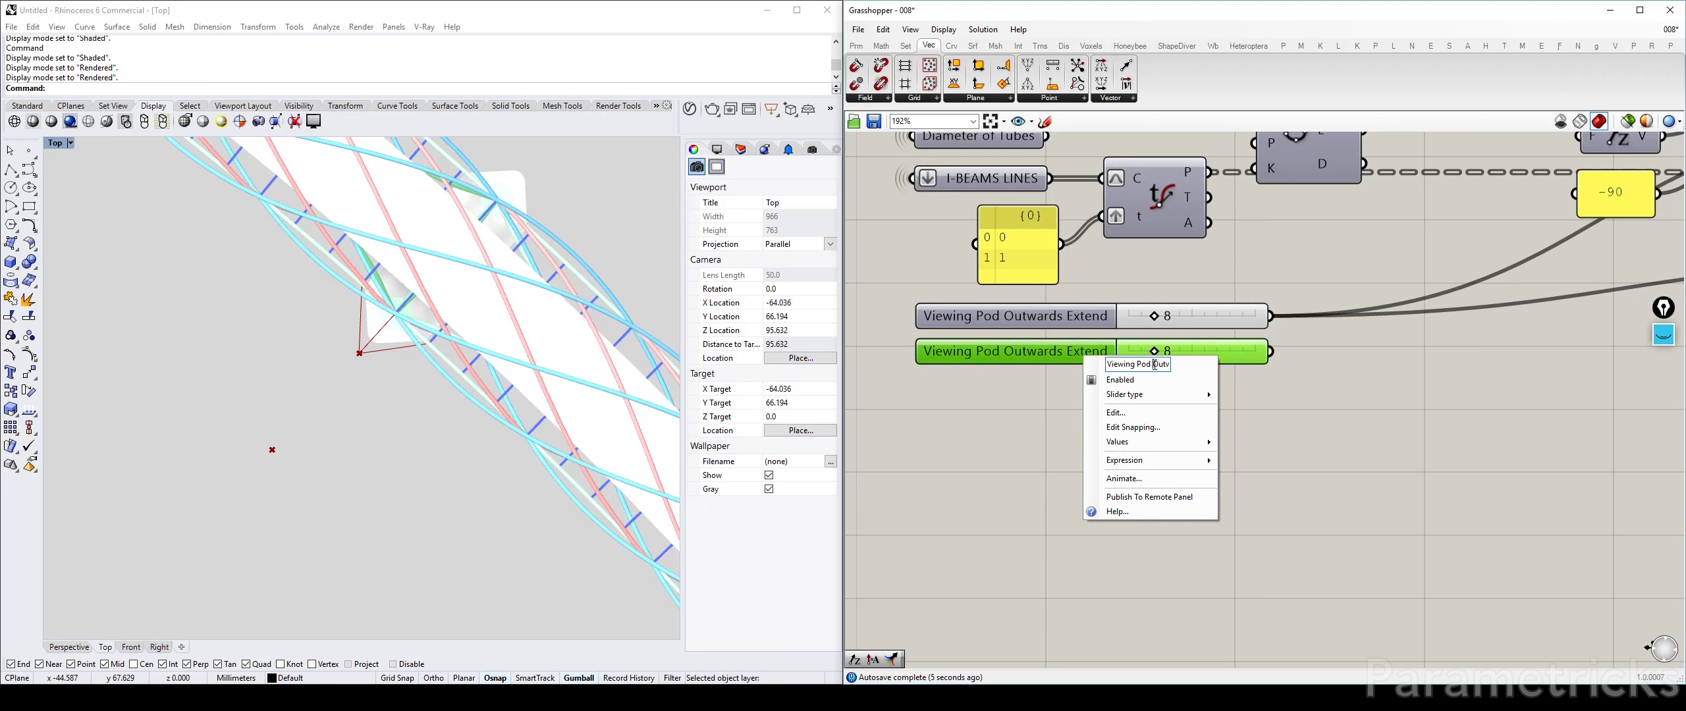
key("End")
type("02")
left_click(1080, 312)
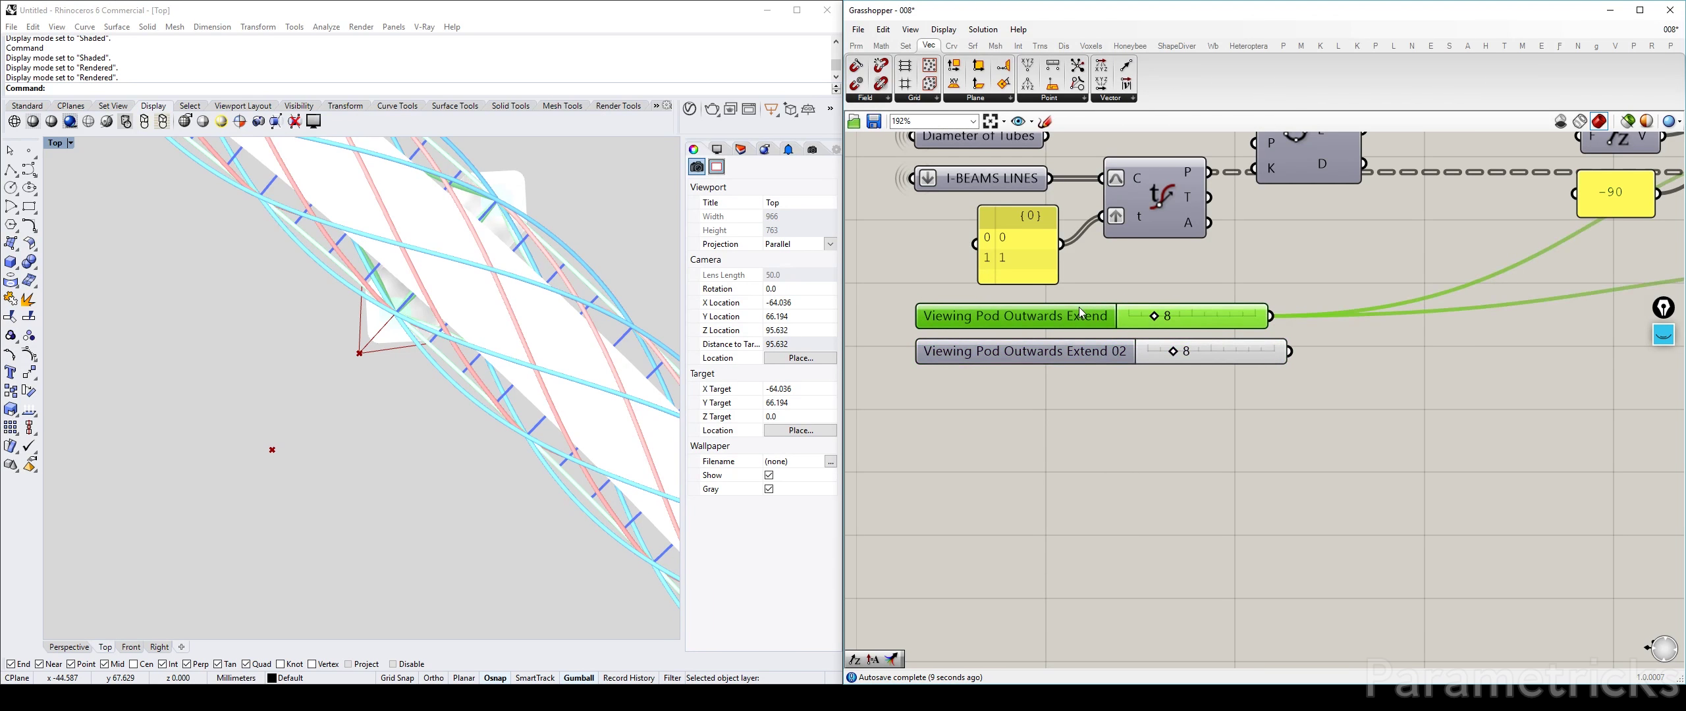
Step: Rename the "Viewing Pod Outwards Extend" slider as "Viewing Pod Outwards Extend 01"
right_click(1080, 312)
key("End")
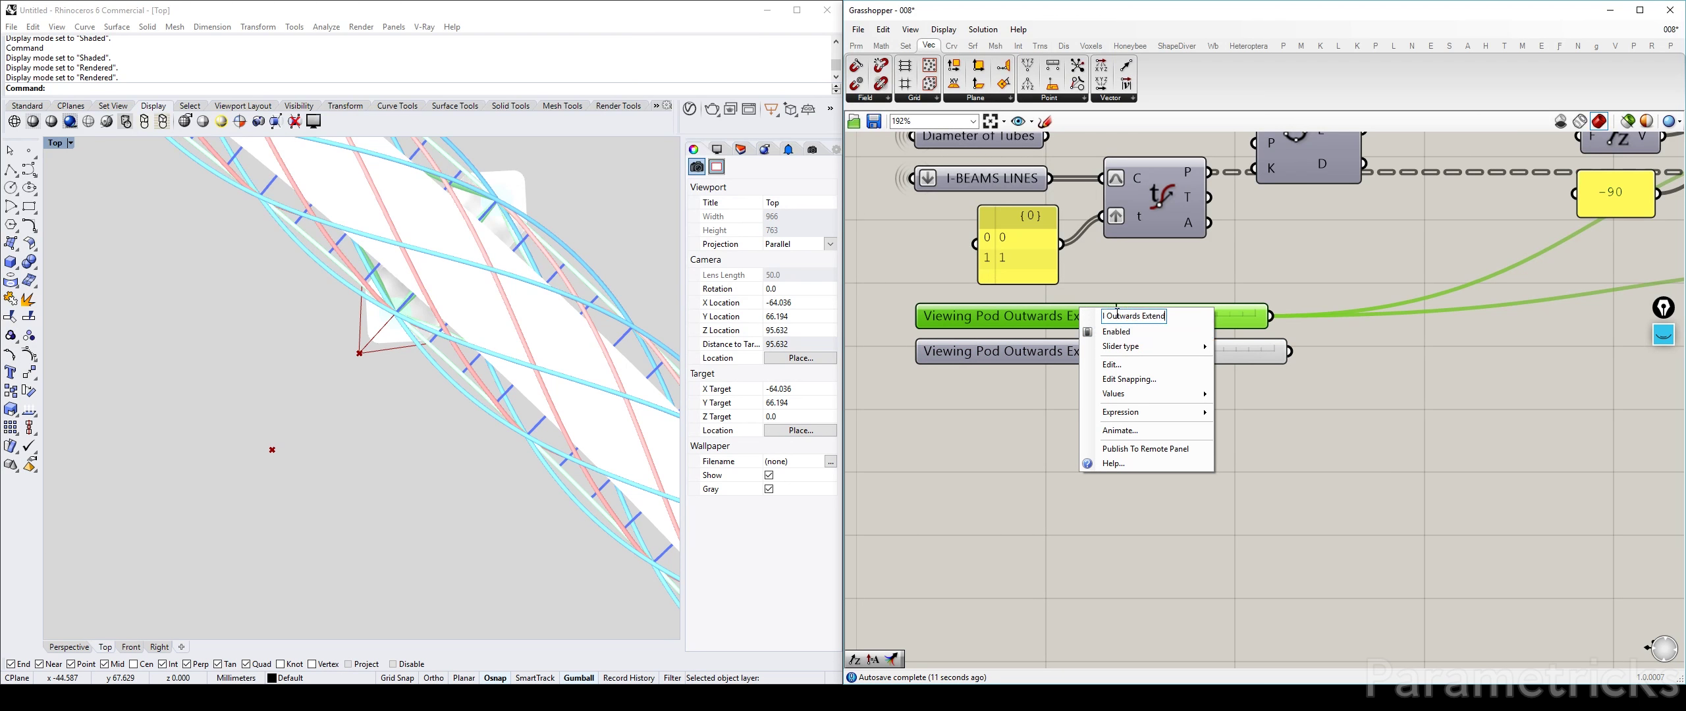
type("01")
left_click(1096, 283)
Step: Duplicate the Viewing Pod Outwards Extend 02 slider below the original and rename the copy as "Viewing Pod Outwards Extend 03"
left_click_drag(1108, 354, 1112, 394, "alt")
right_click(1102, 393)
key("End")
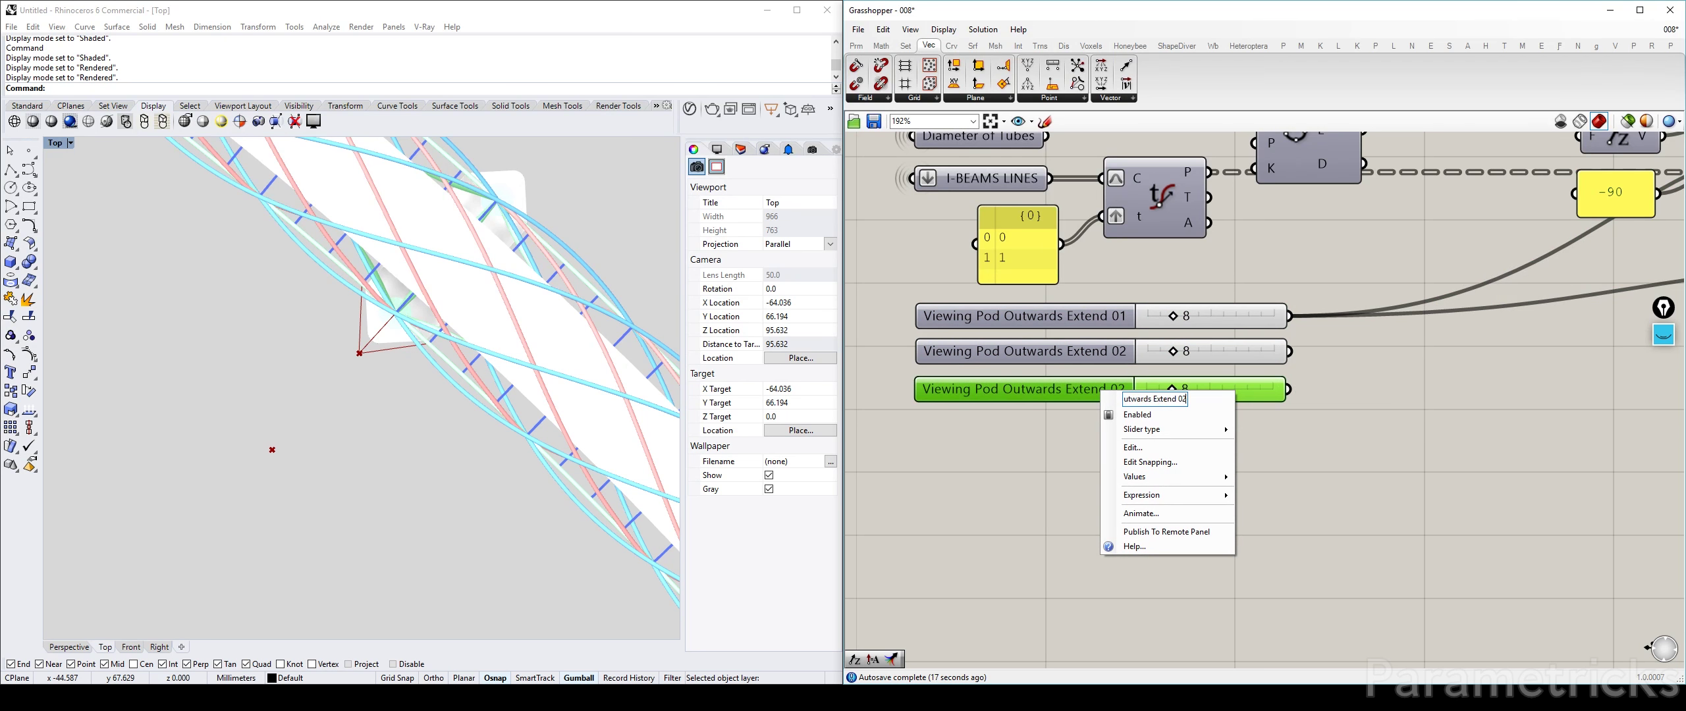
key("BackSpace")
type("3")
left_click(1408, 410)
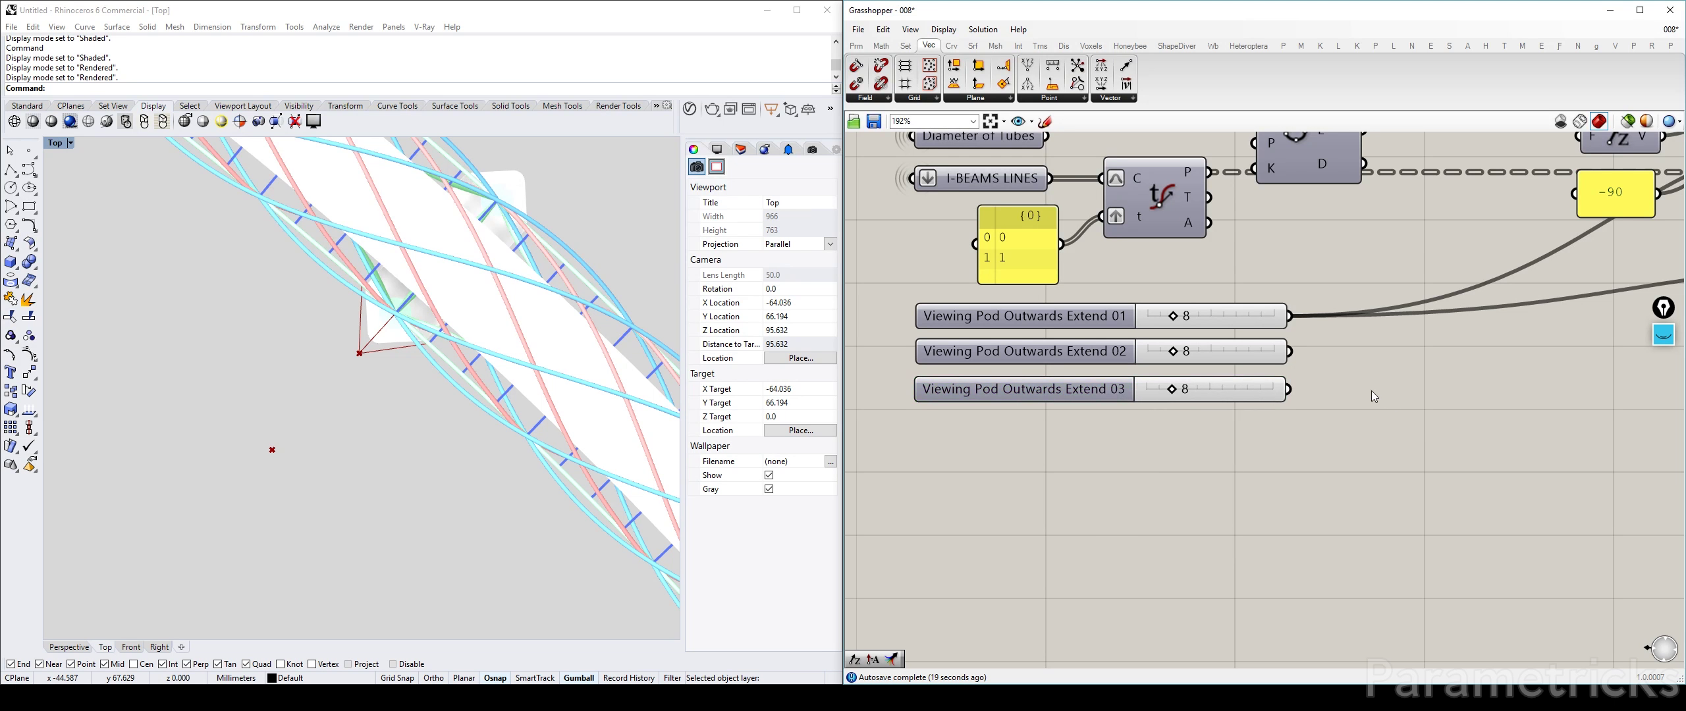
Step: Wire the Viewing Pod Outwards Extend 02 slider into the lower Amplitude component's A input and highlight the resulting point of its Move component
right_click_drag(1372, 393, 1152, 359)
scroll(1274, 376, "down", 3)
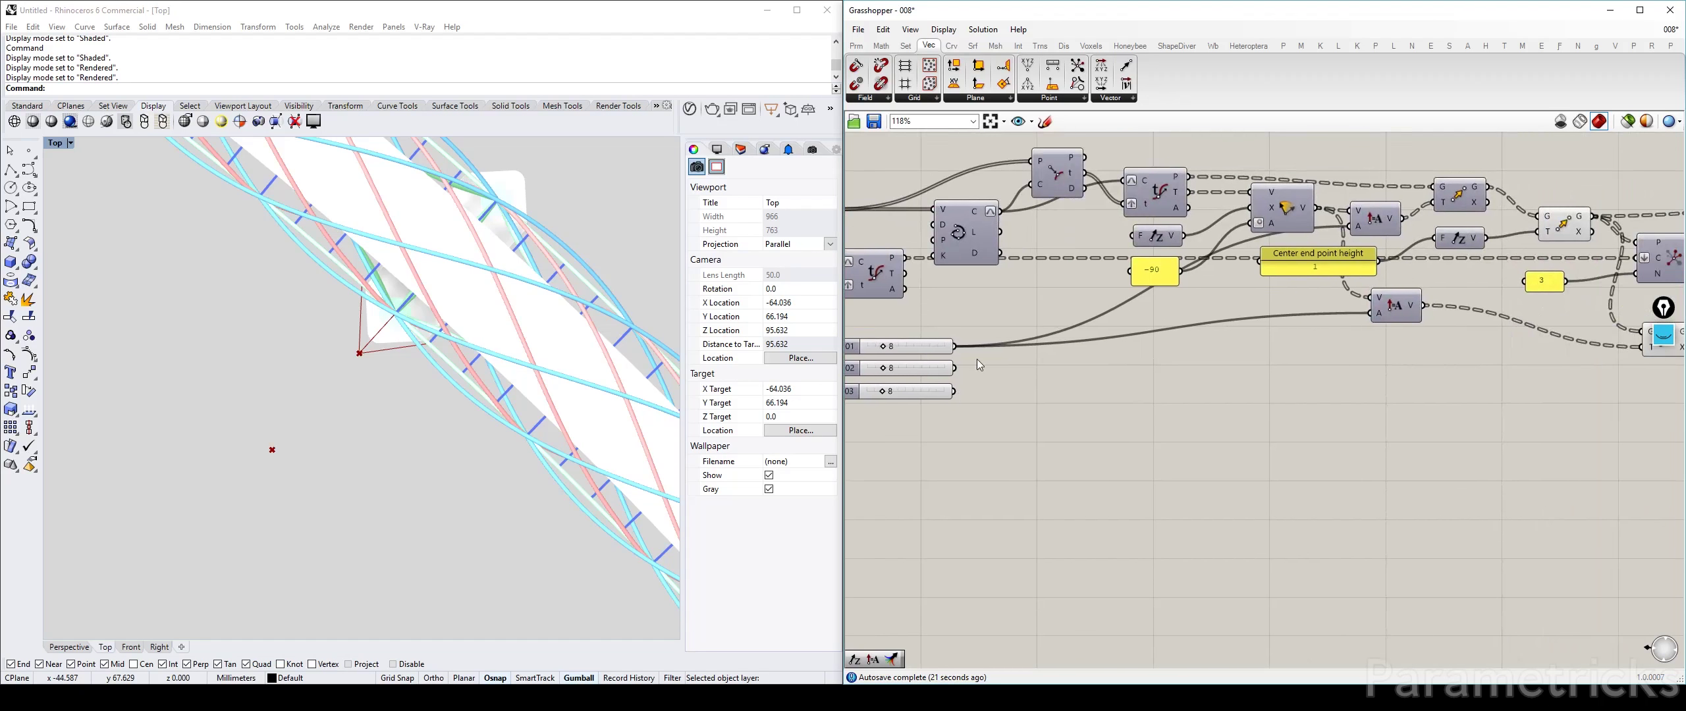
left_click_drag(954, 367, 1293, 314)
right_click_drag(1548, 348, 1327, 358)
left_click(1357, 355)
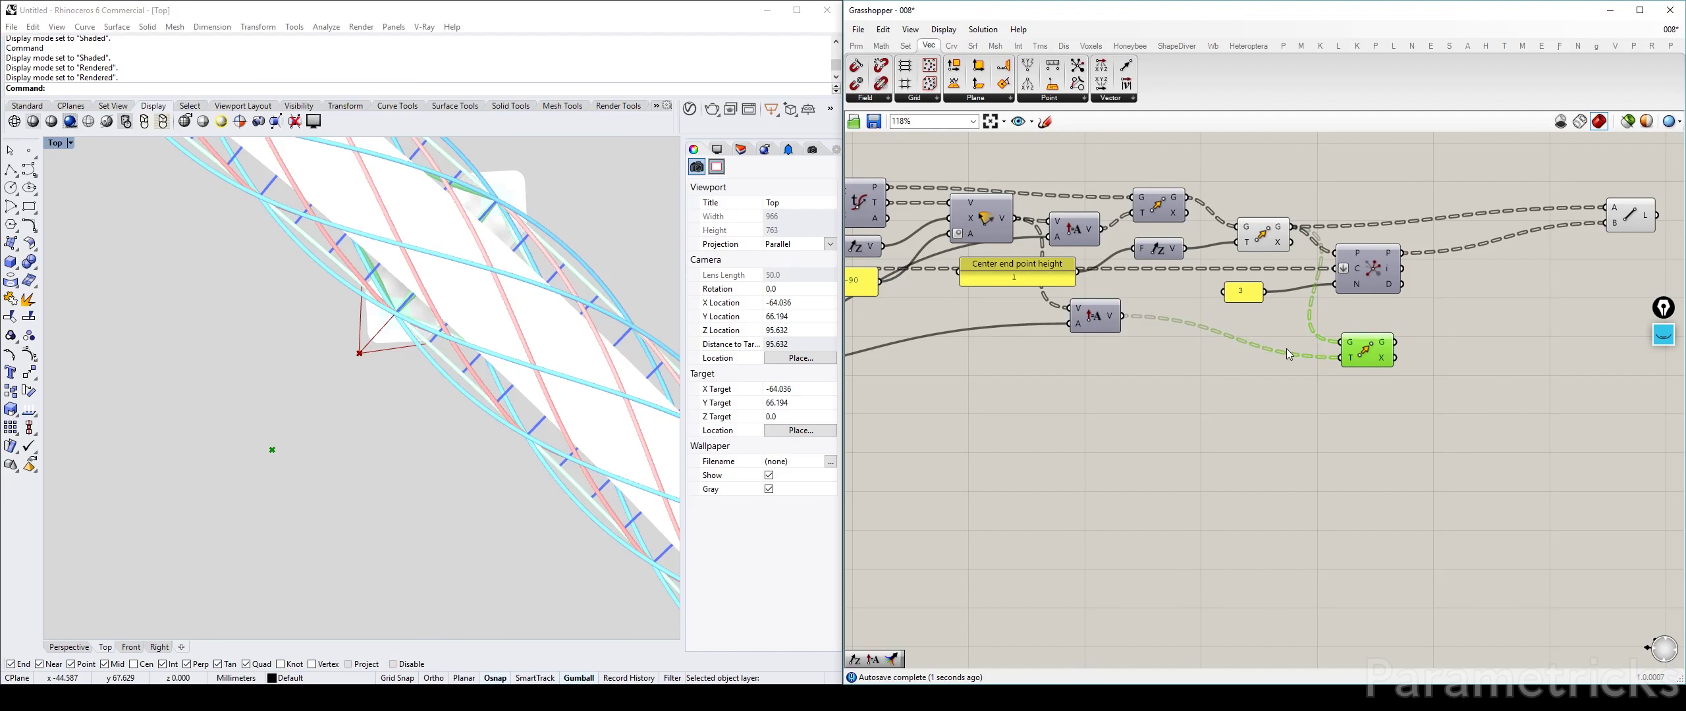
Step: Configure the Viewing Pod Outwards Extend 02 slider as a one-decimal number ranging from 1 to 10, and set its value to 4.3
right_click_drag(1136, 380, 1677, 322)
scroll(1117, 325, "up", 6)
double_click(1053, 320)
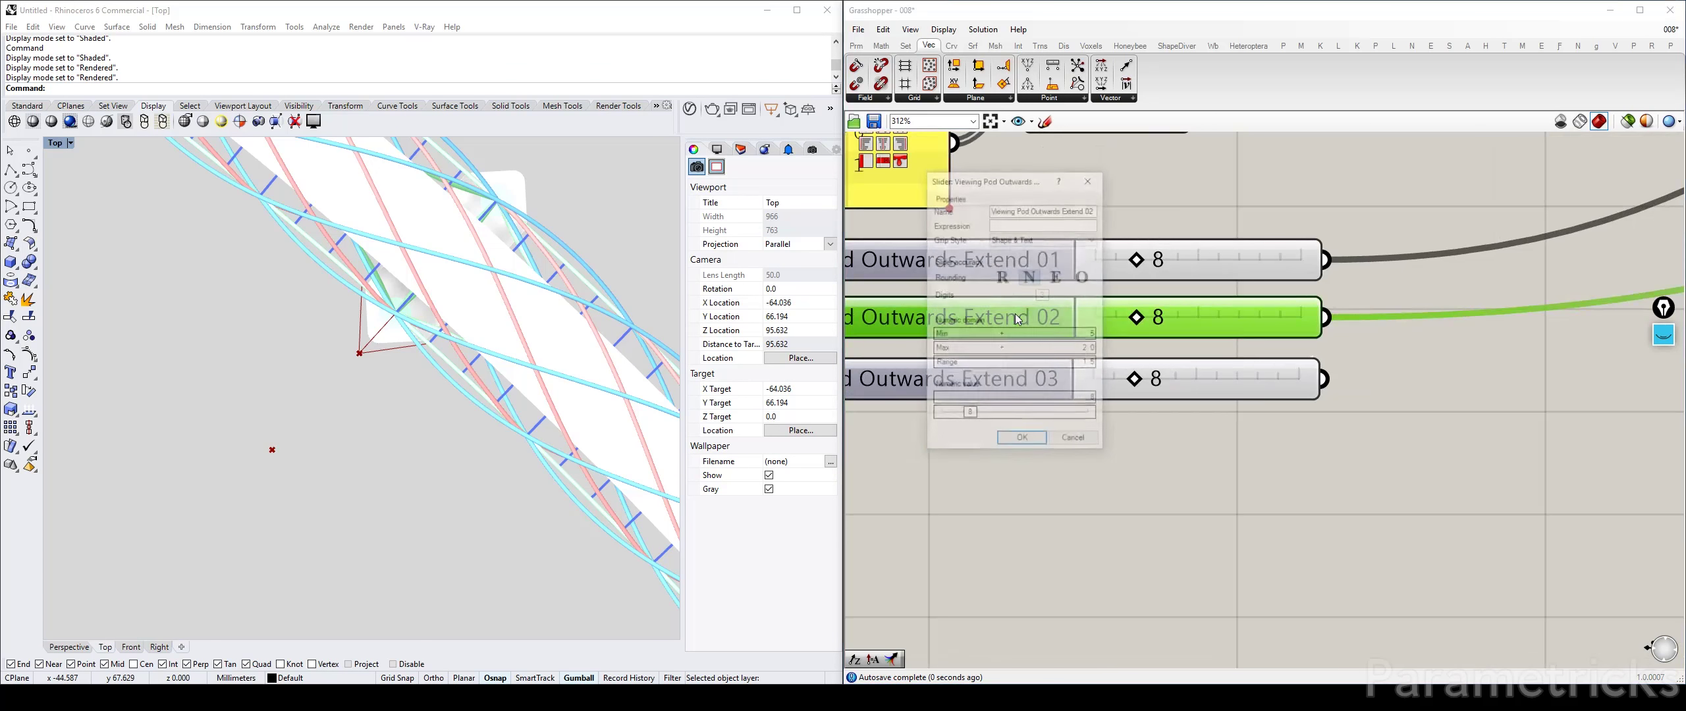
left_click(1071, 351)
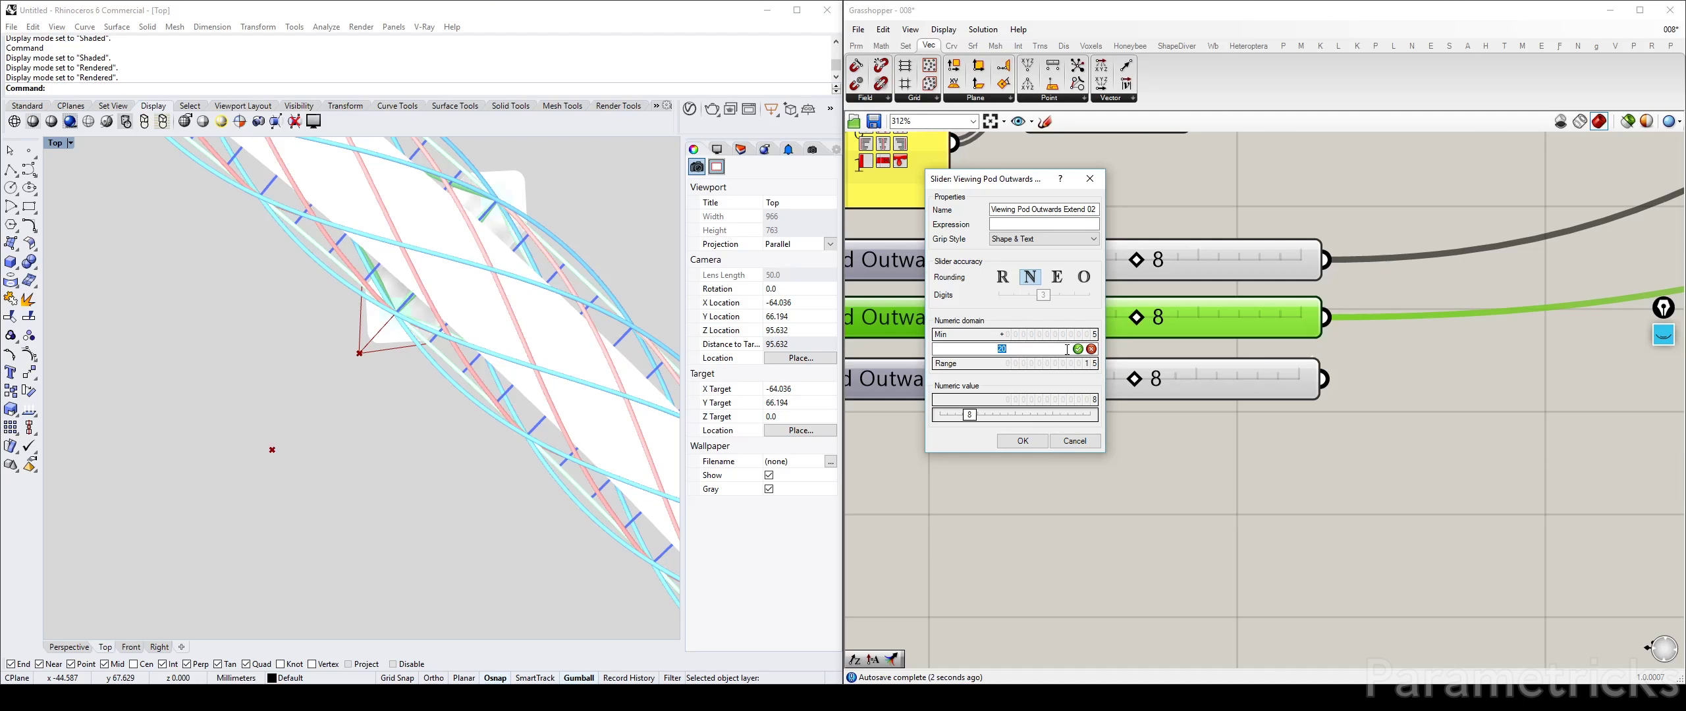
type("10")
key("Return")
left_click(1049, 335)
type("1")
key("Return")
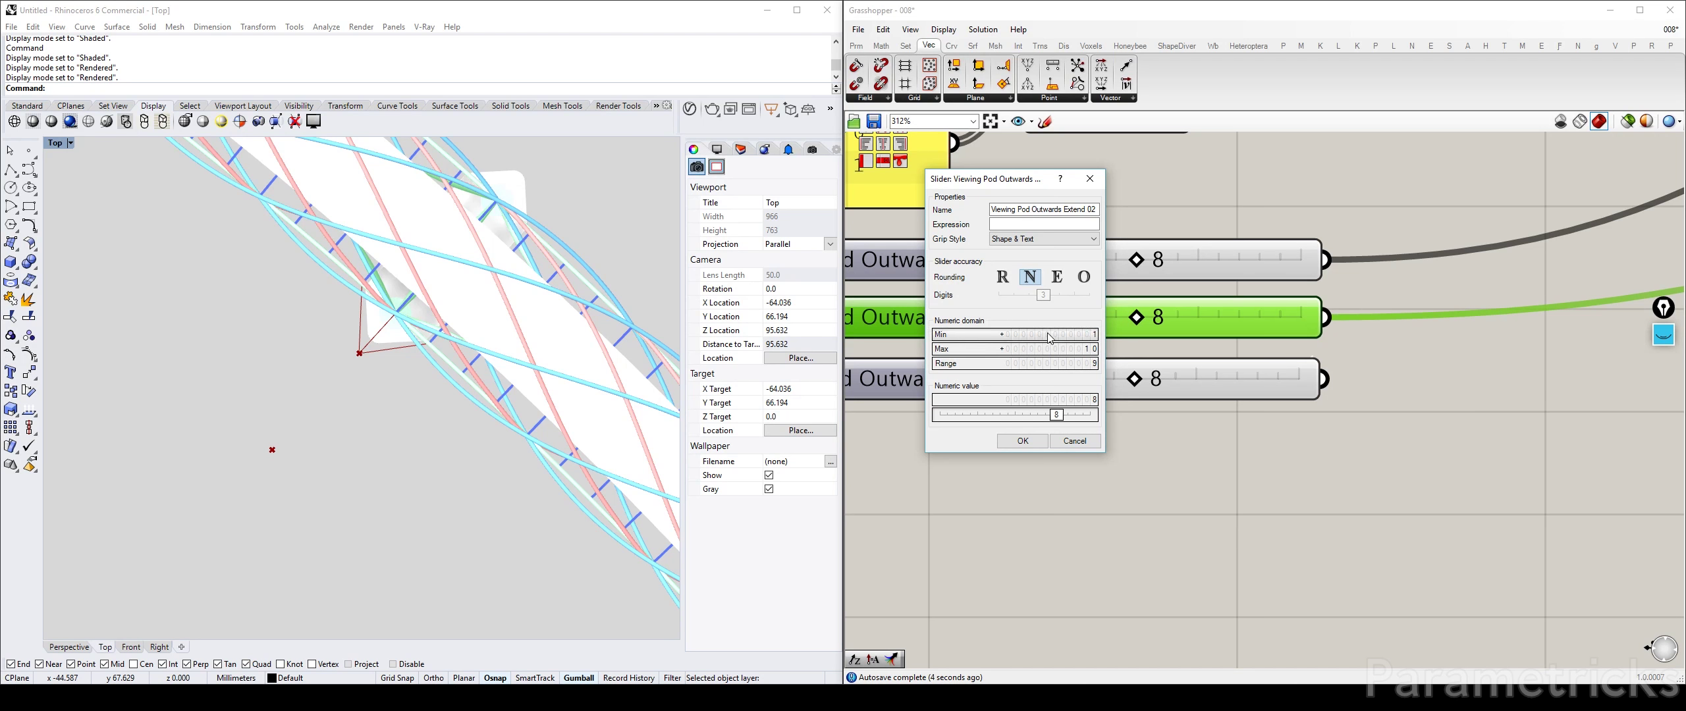
left_click(1002, 276)
left_click_drag(1043, 295, 1018, 297)
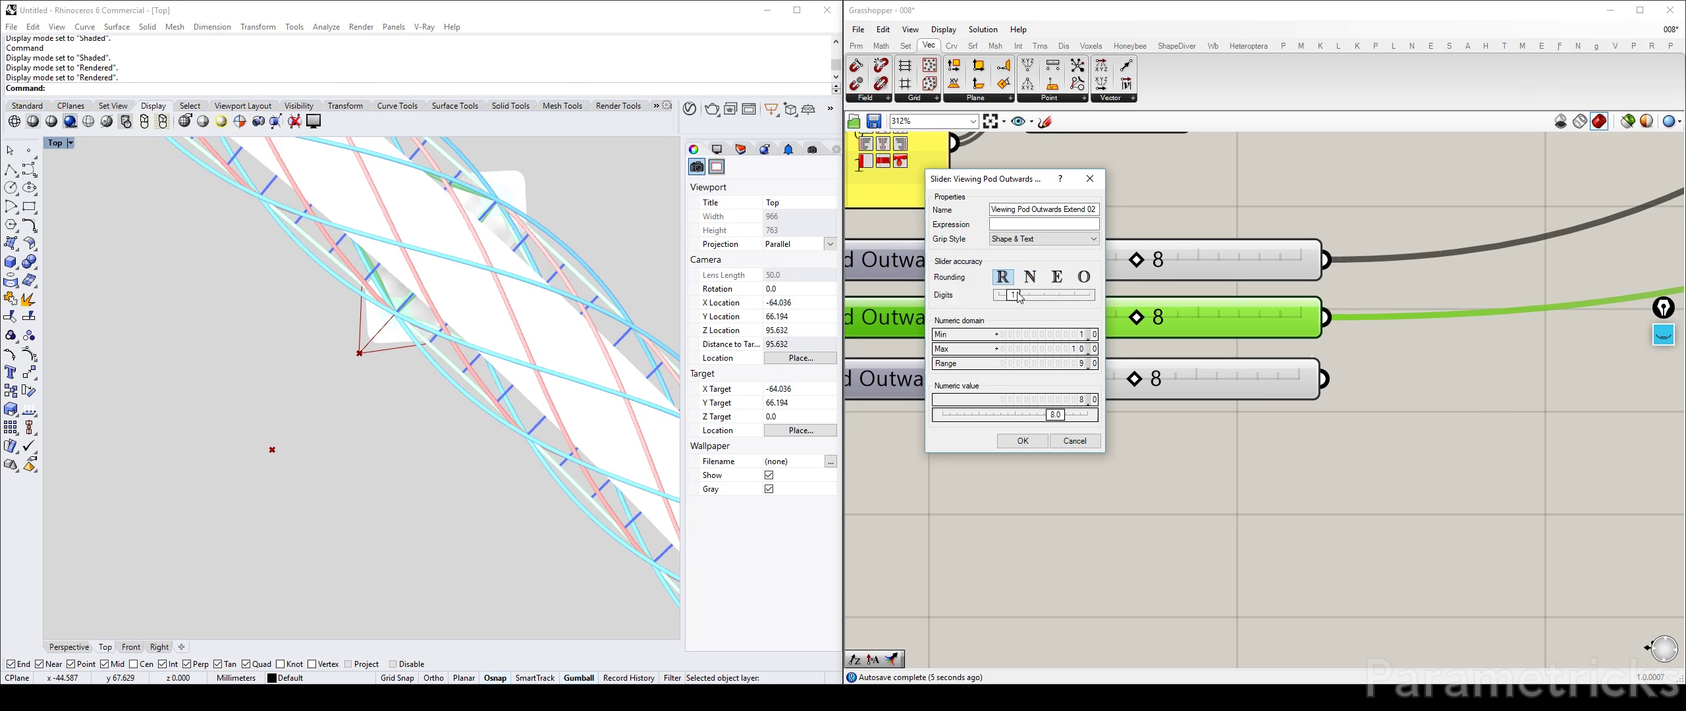
left_click(1020, 441)
left_click_drag(1249, 324, 1160, 324)
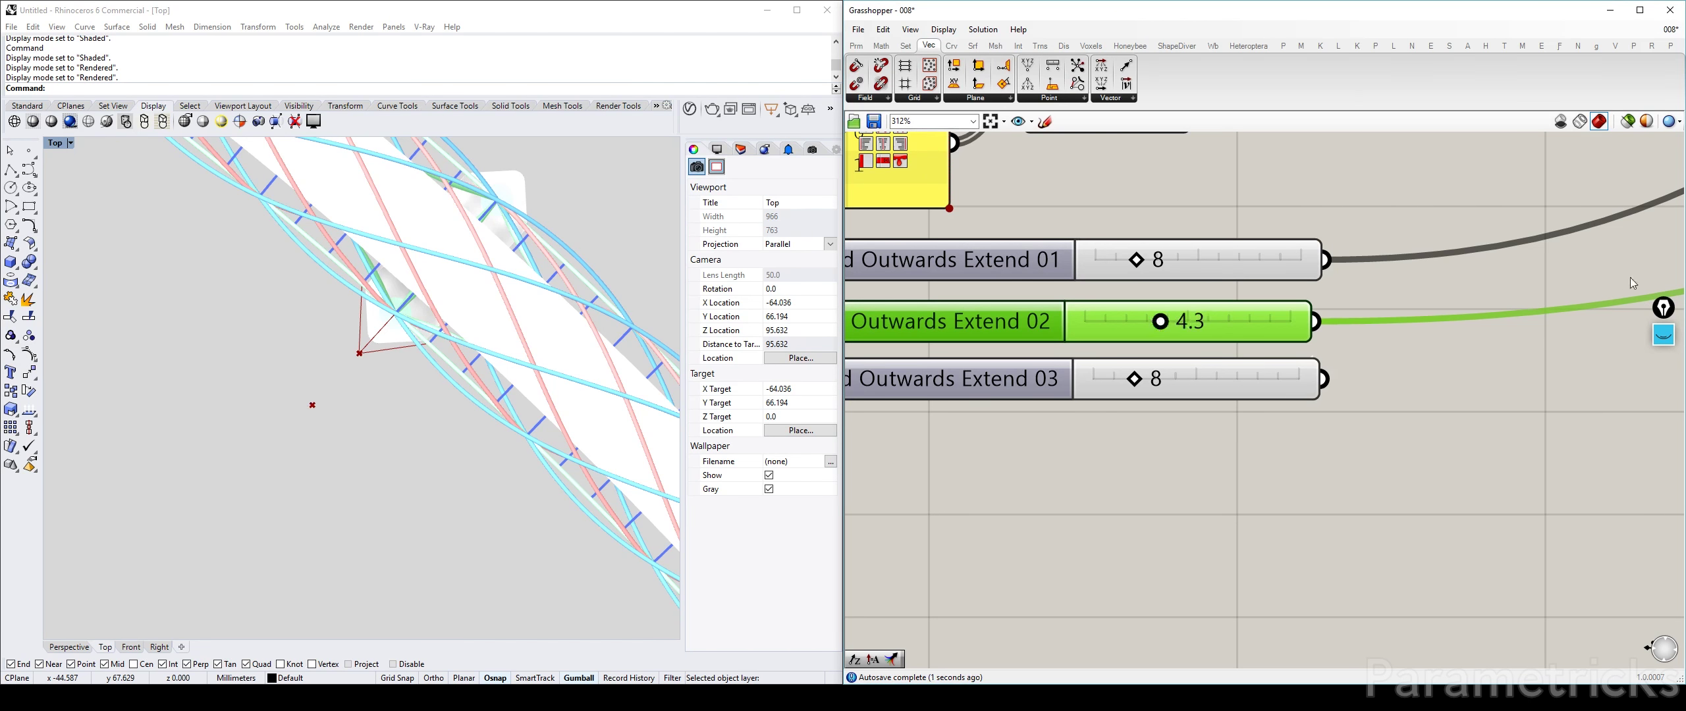
Step: Sketch the viewing pod's rounded outline and its two connecting edges to the tower in pink over the Top viewport
left_click(1663, 333)
left_click(1664, 375)
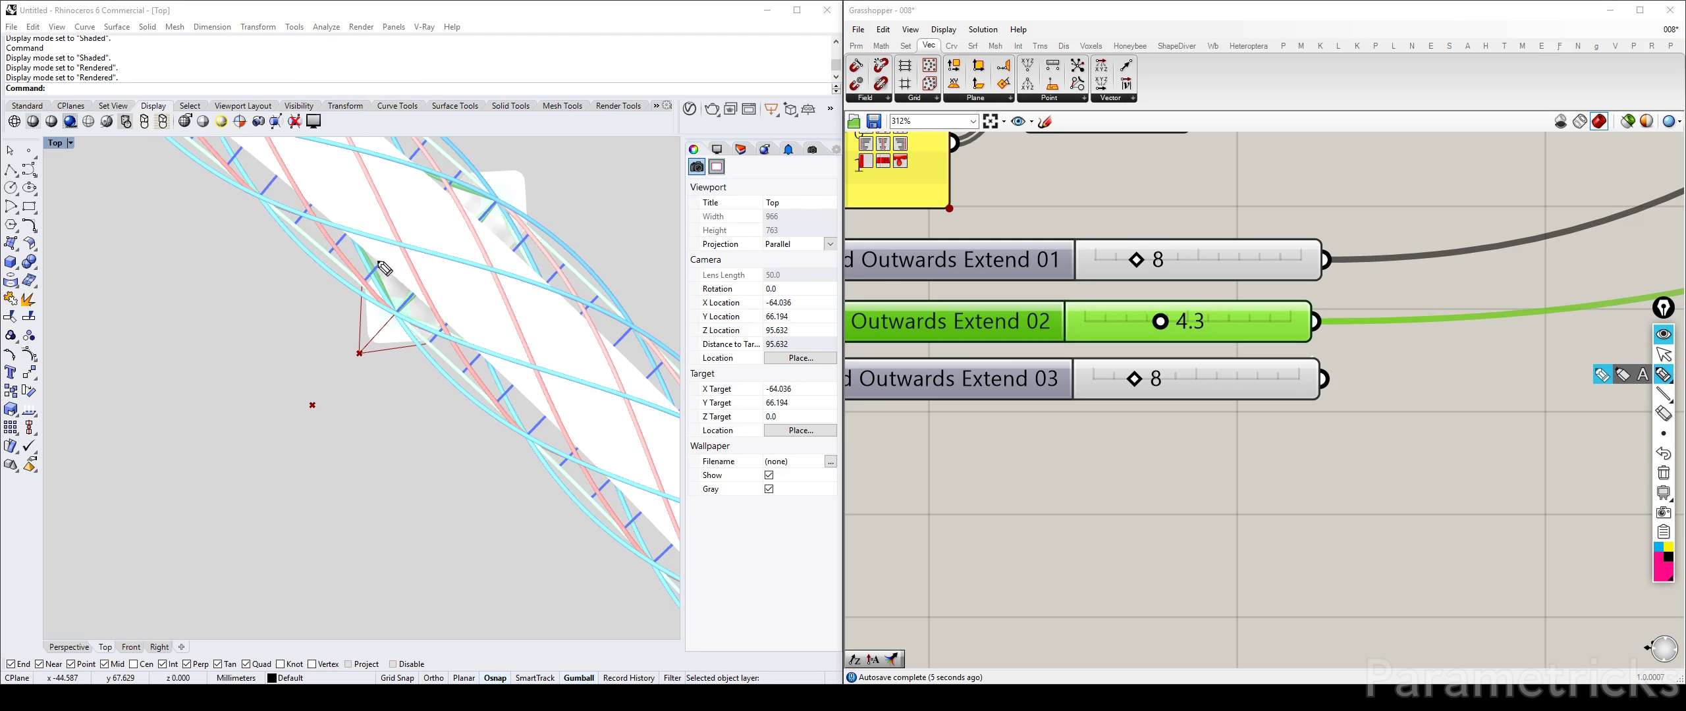
left_click_drag(380, 264, 310, 340)
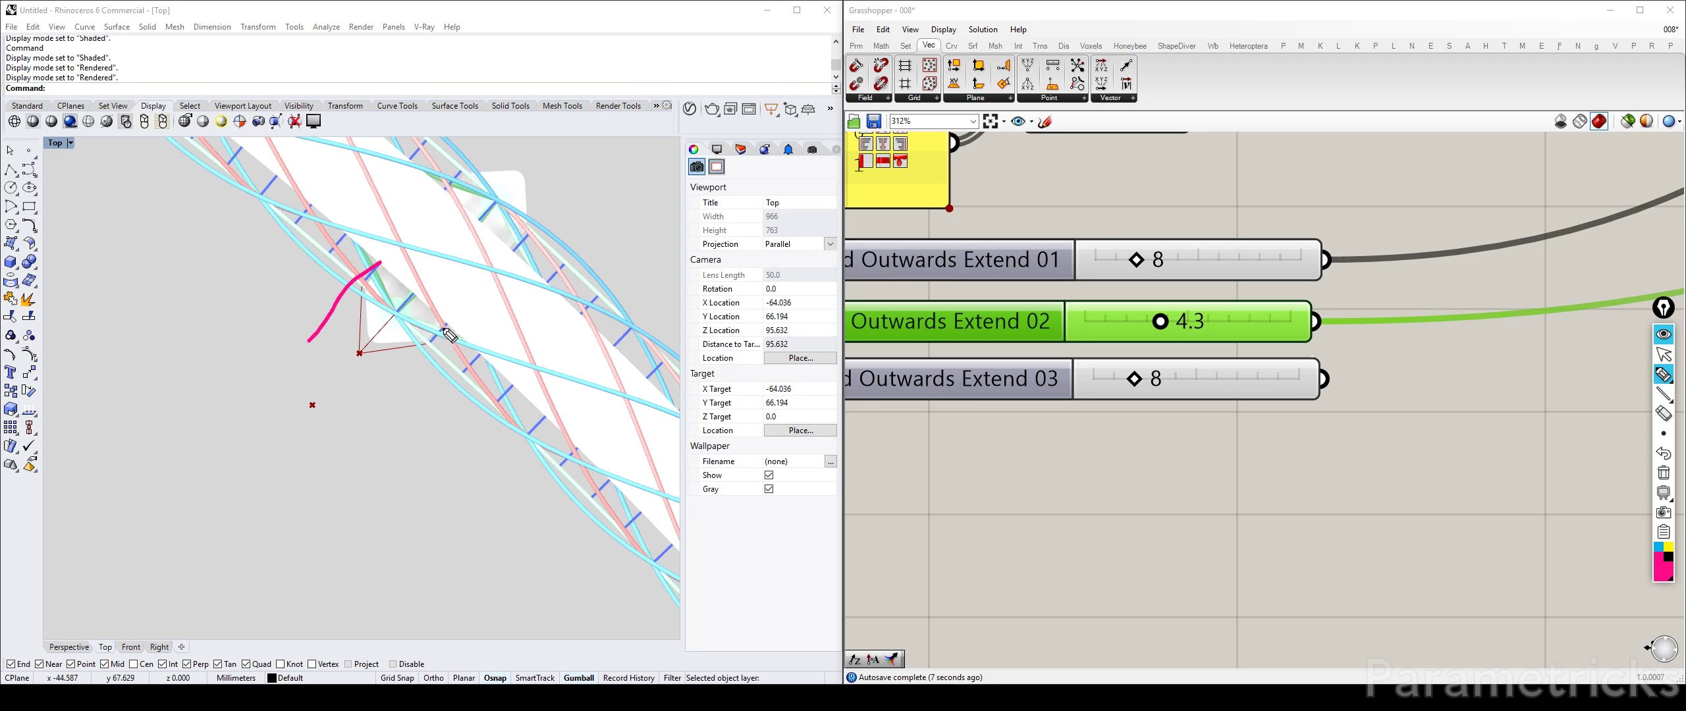
left_click_drag(445, 326, 374, 388)
mouse_move(248, 308)
left_mouse_down()
mouse_move(351, 366)
mouse_move(390, 421)
mouse_move(392, 455)
mouse_move(341, 487)
mouse_move(273, 492)
mouse_move(228, 460)
mouse_move(225, 344)
mouse_move(280, 324)
left_mouse_up()
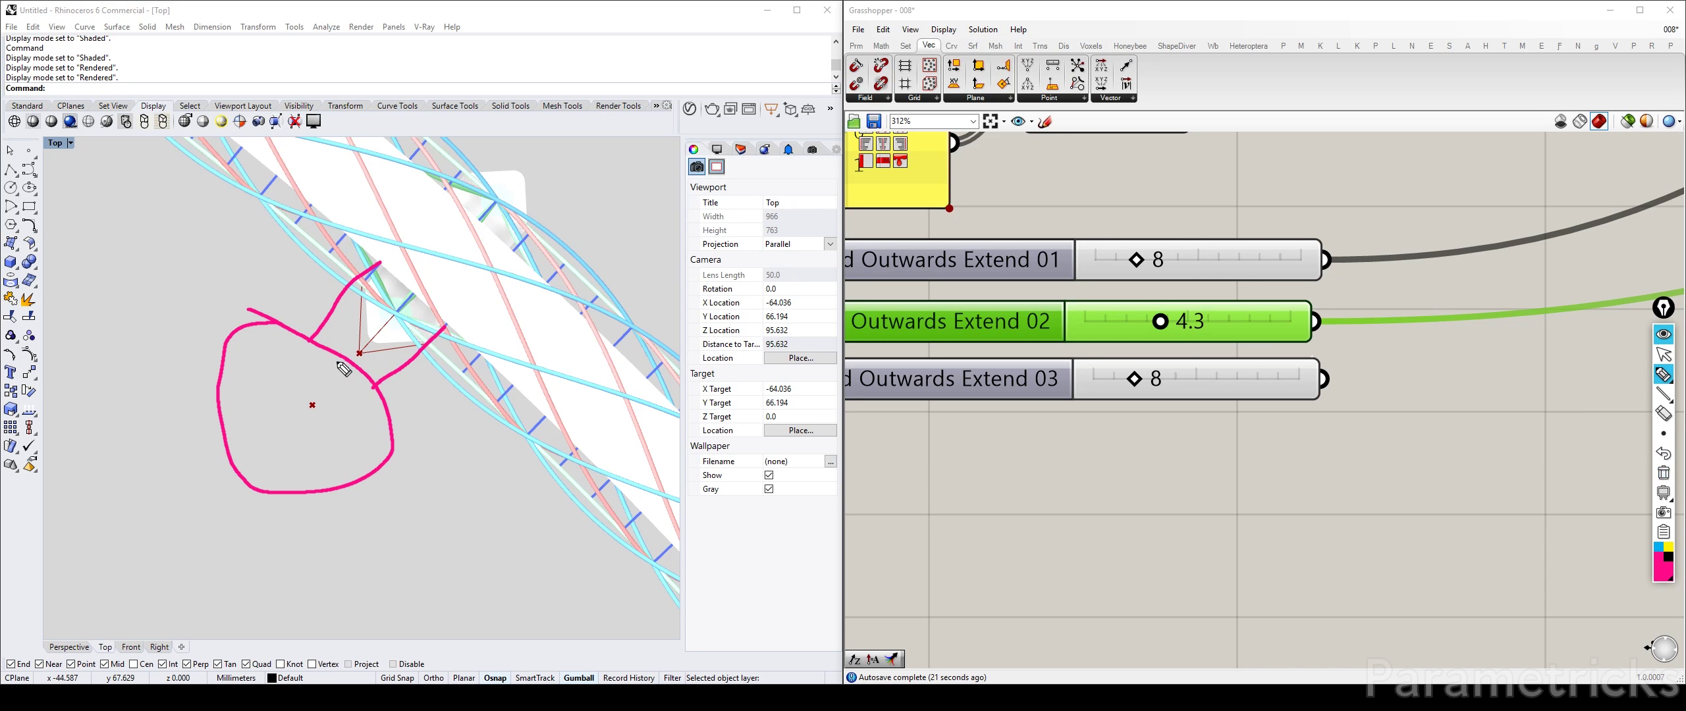
left_click_drag(232, 327, 243, 331)
Step: Mark the pod outline's control points in blue and join the two side points with a dashed line through the middle point
left_click(1658, 548)
left_click_drag(231, 327, 390, 470)
left_click_drag(239, 333, 243, 335)
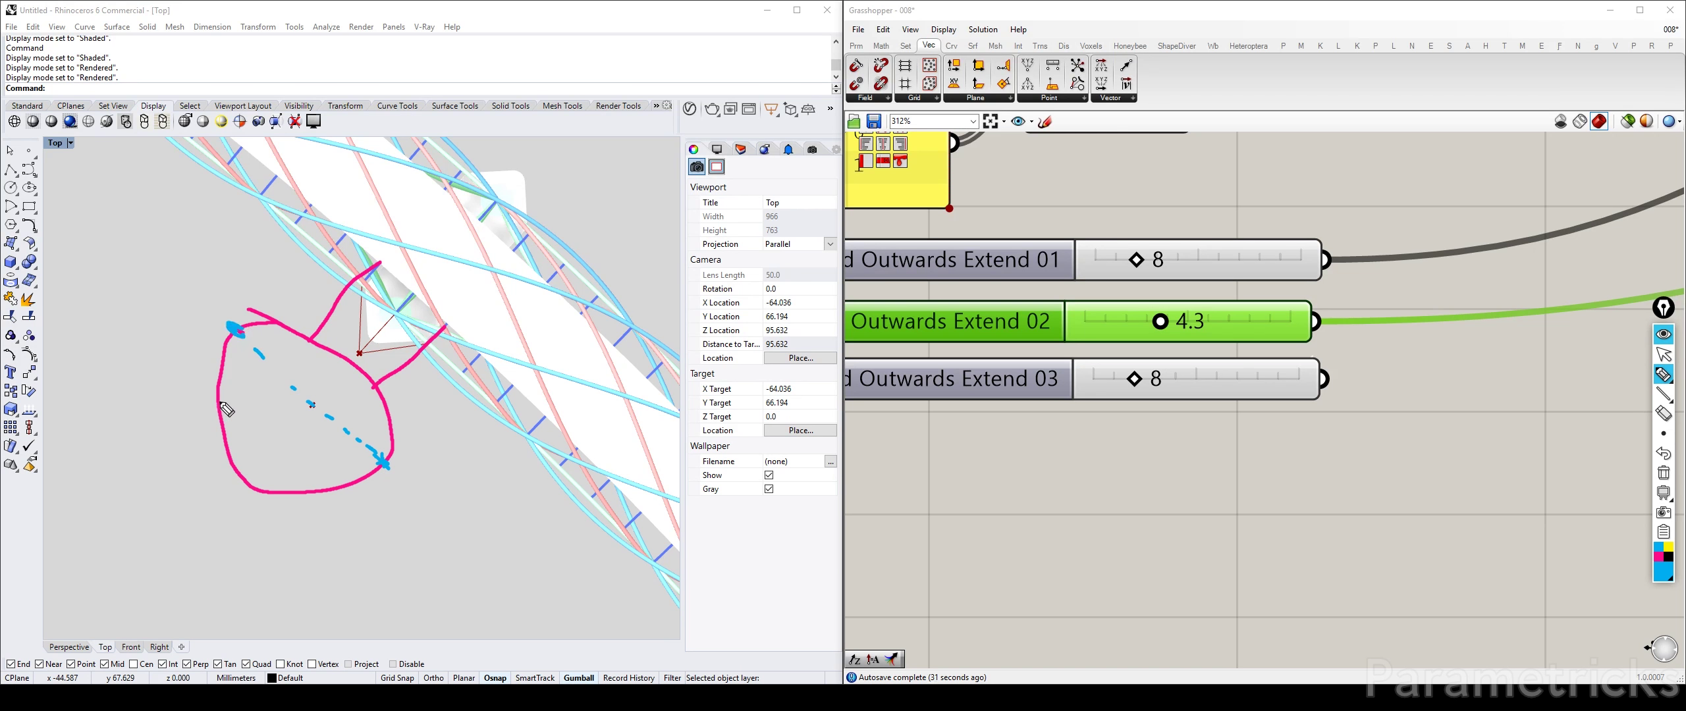
left_click_drag(210, 398, 223, 416)
left_click(1664, 357)
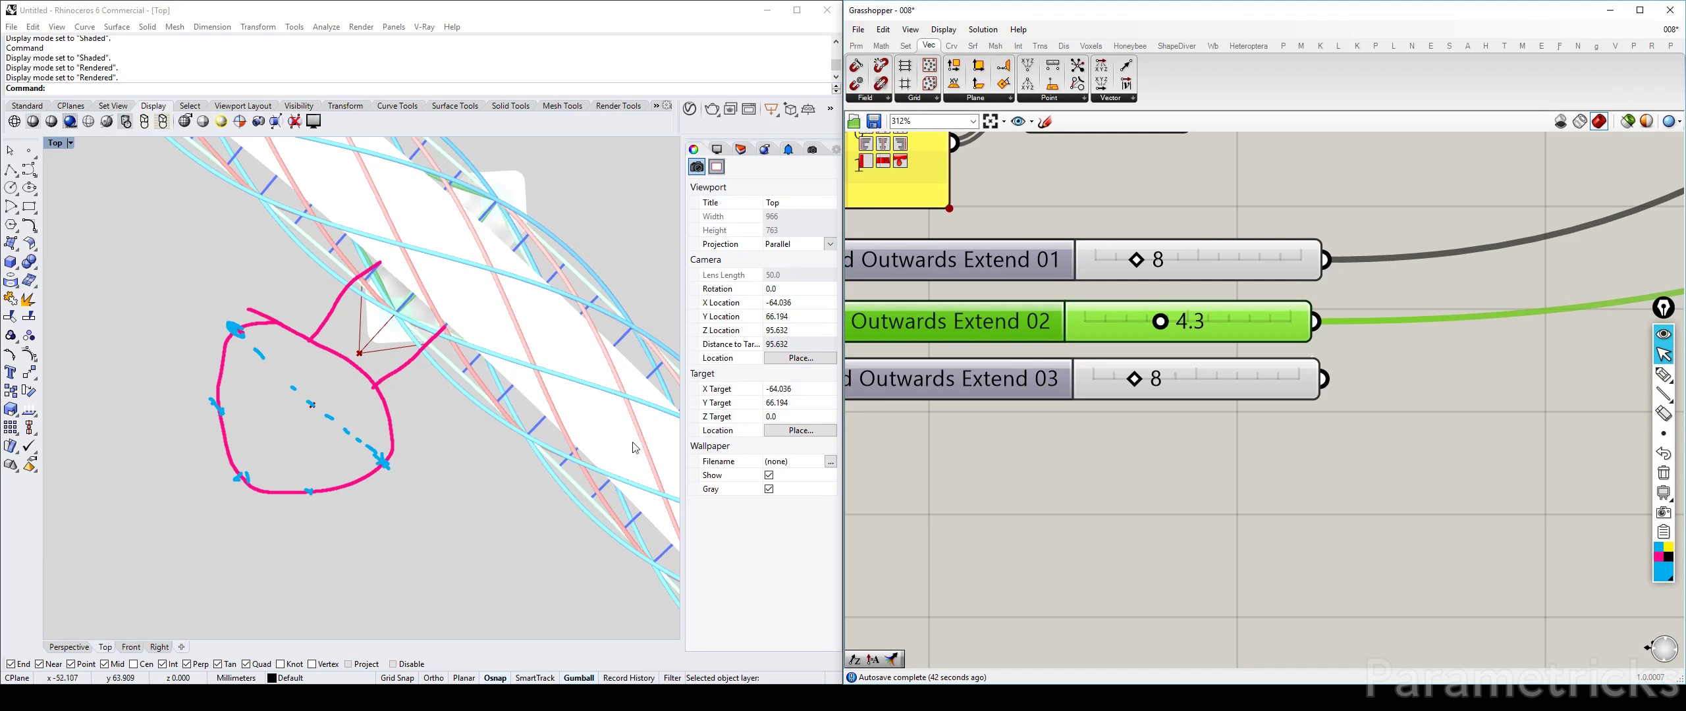
Step: Align the left edges of the three Viewing Pod Outwards Extend sliders
right_click_drag(1295, 430, 1206, 444)
scroll(1104, 390, "down", 2)
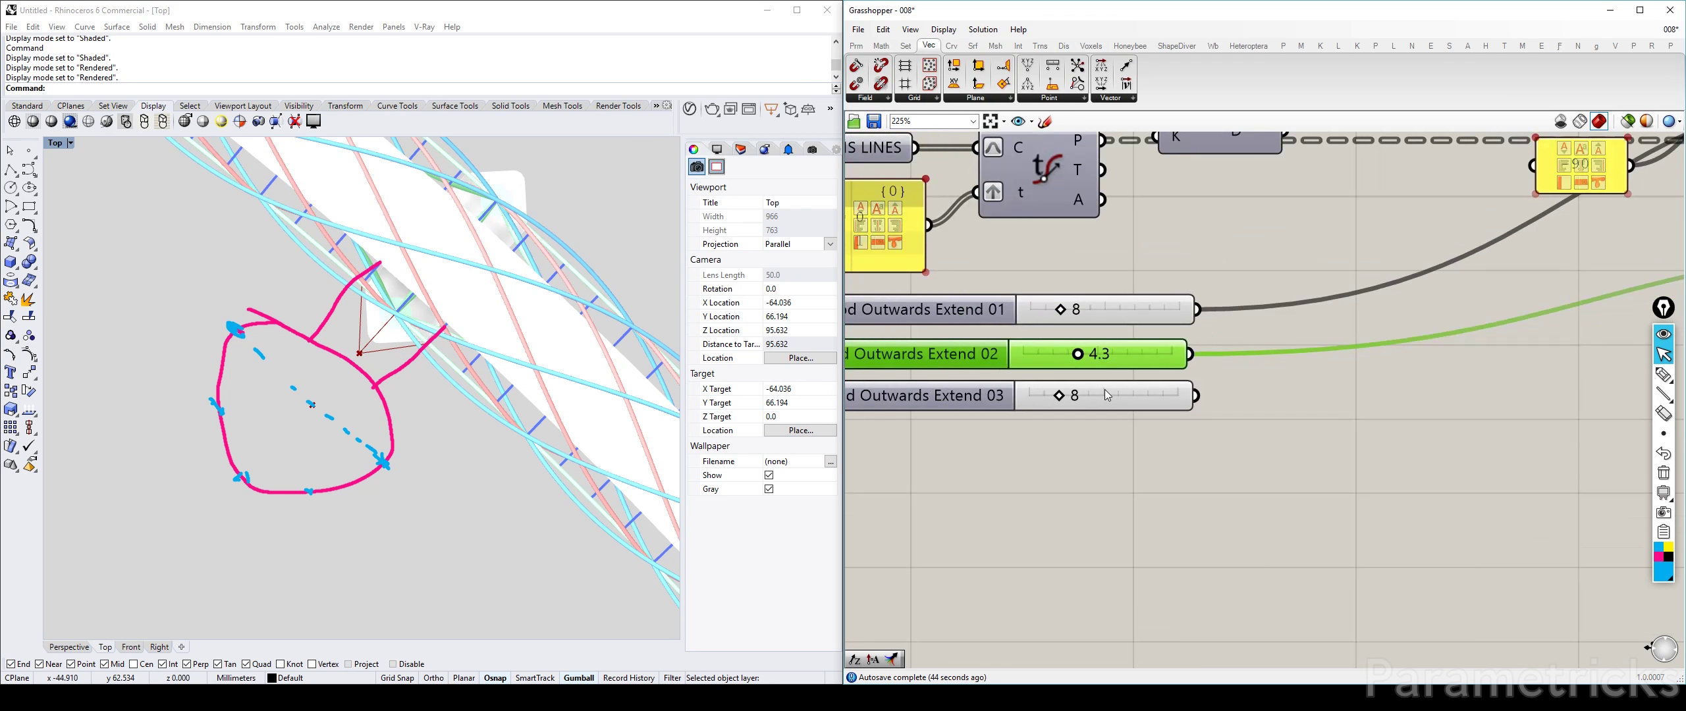
right_click_drag(1323, 350, 1227, 351)
scroll(1226, 352, "down", 2)
right_click_drag(1484, 322, 1209, 335)
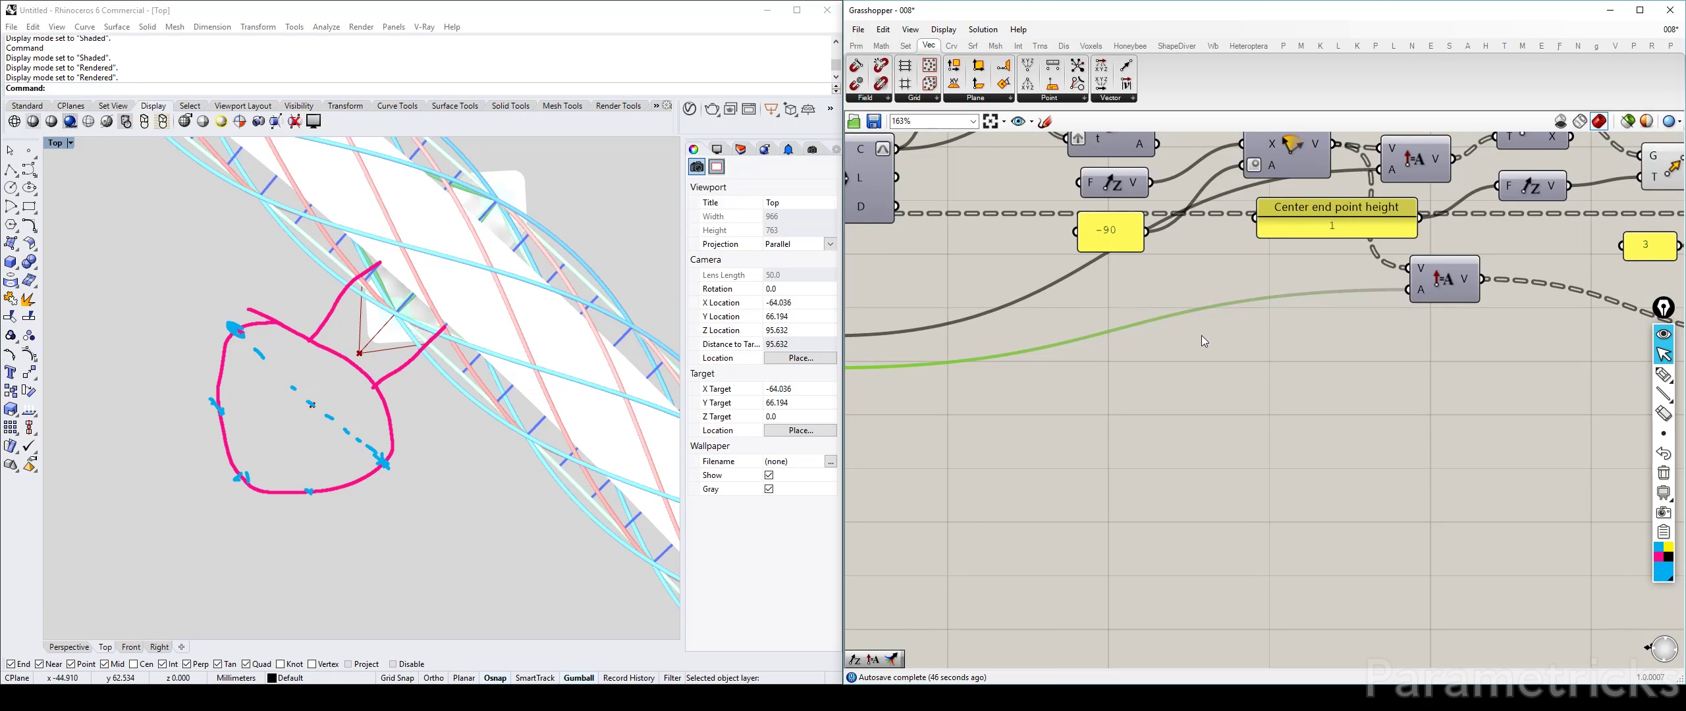
right_click_drag(1065, 334, 1419, 329)
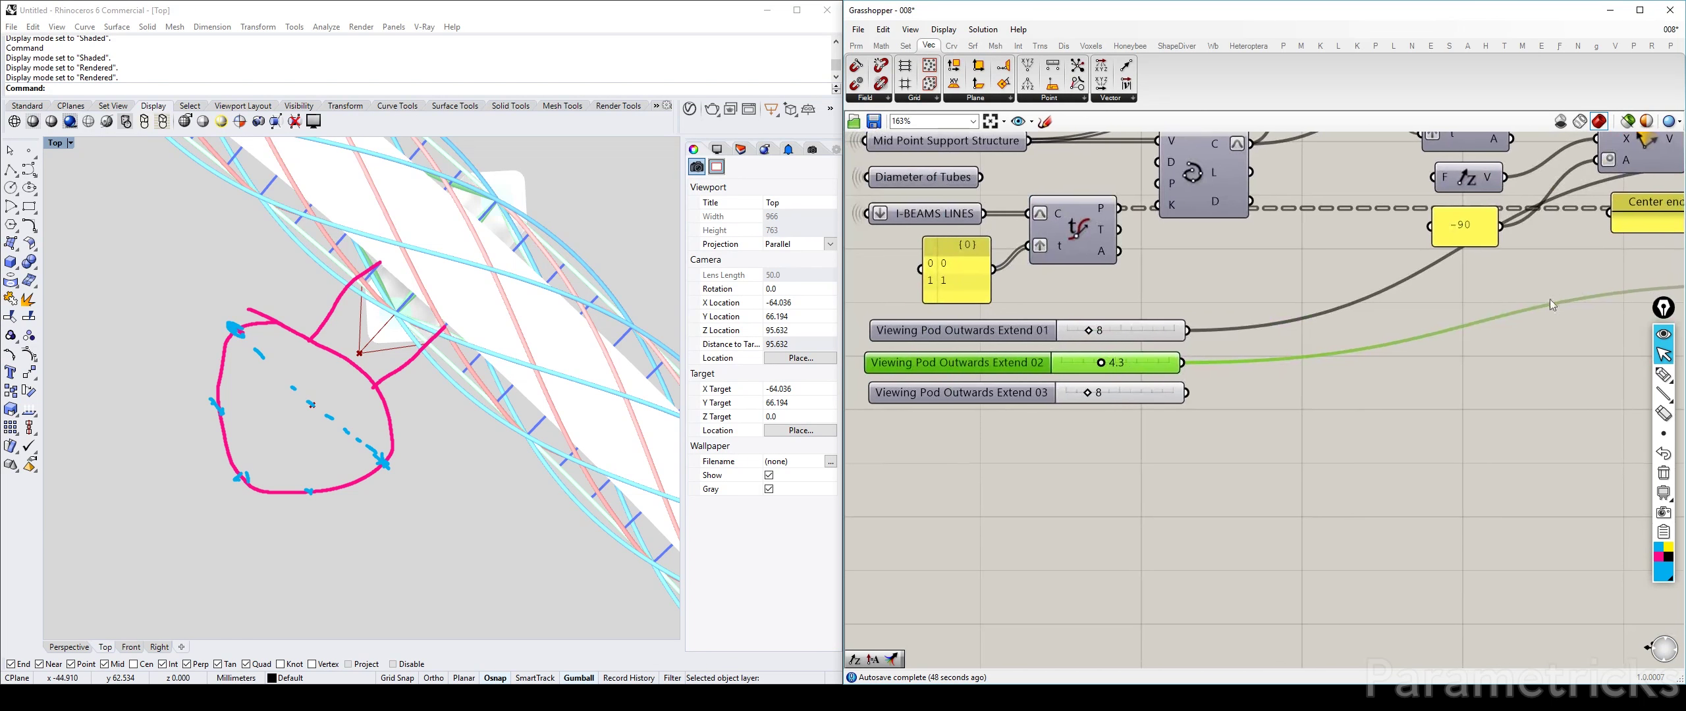
left_click_drag(977, 335, 975, 335)
left_click_drag(893, 445, 999, 315)
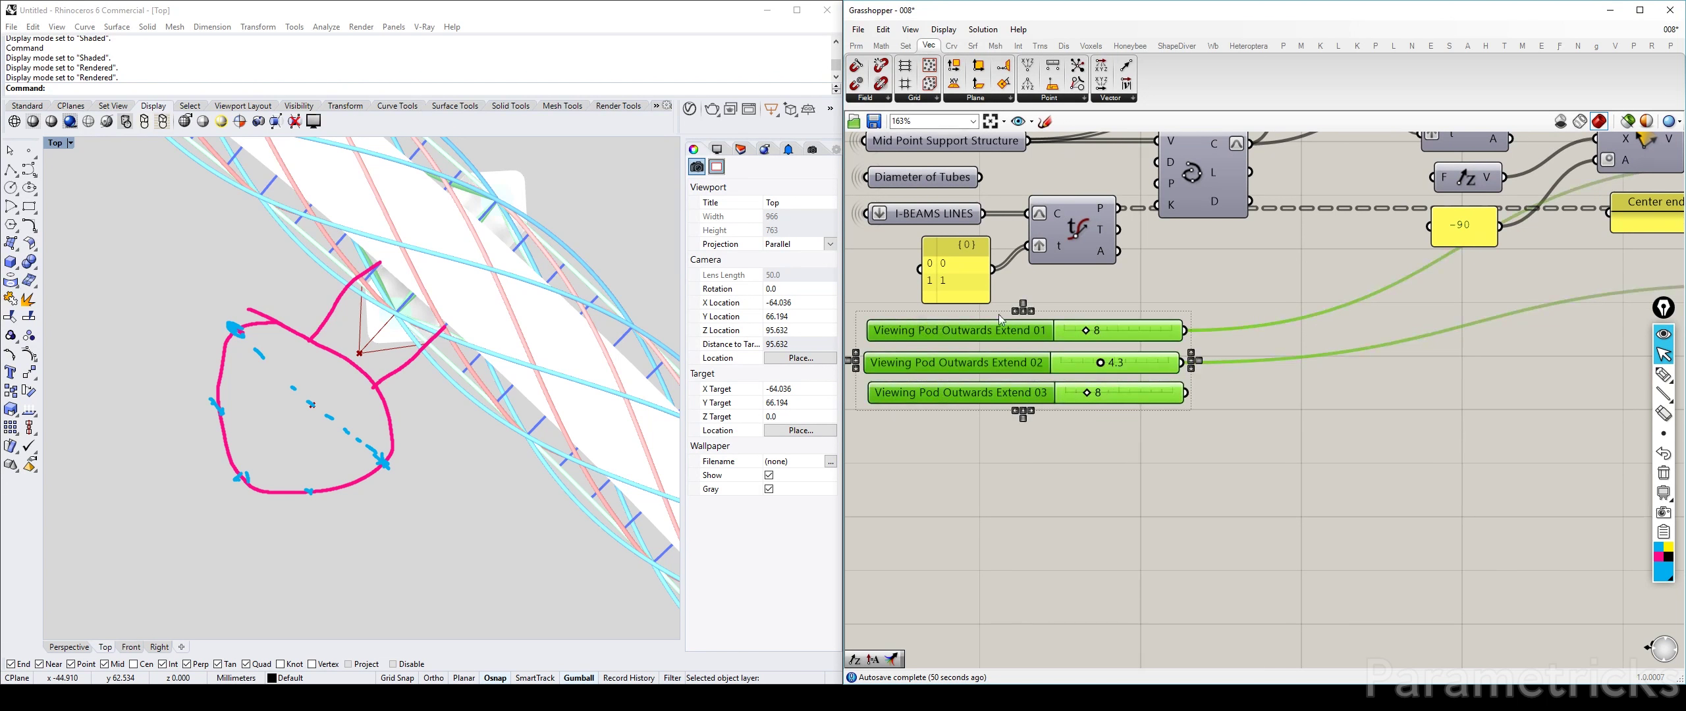
left_click(1015, 311)
left_click(1069, 298)
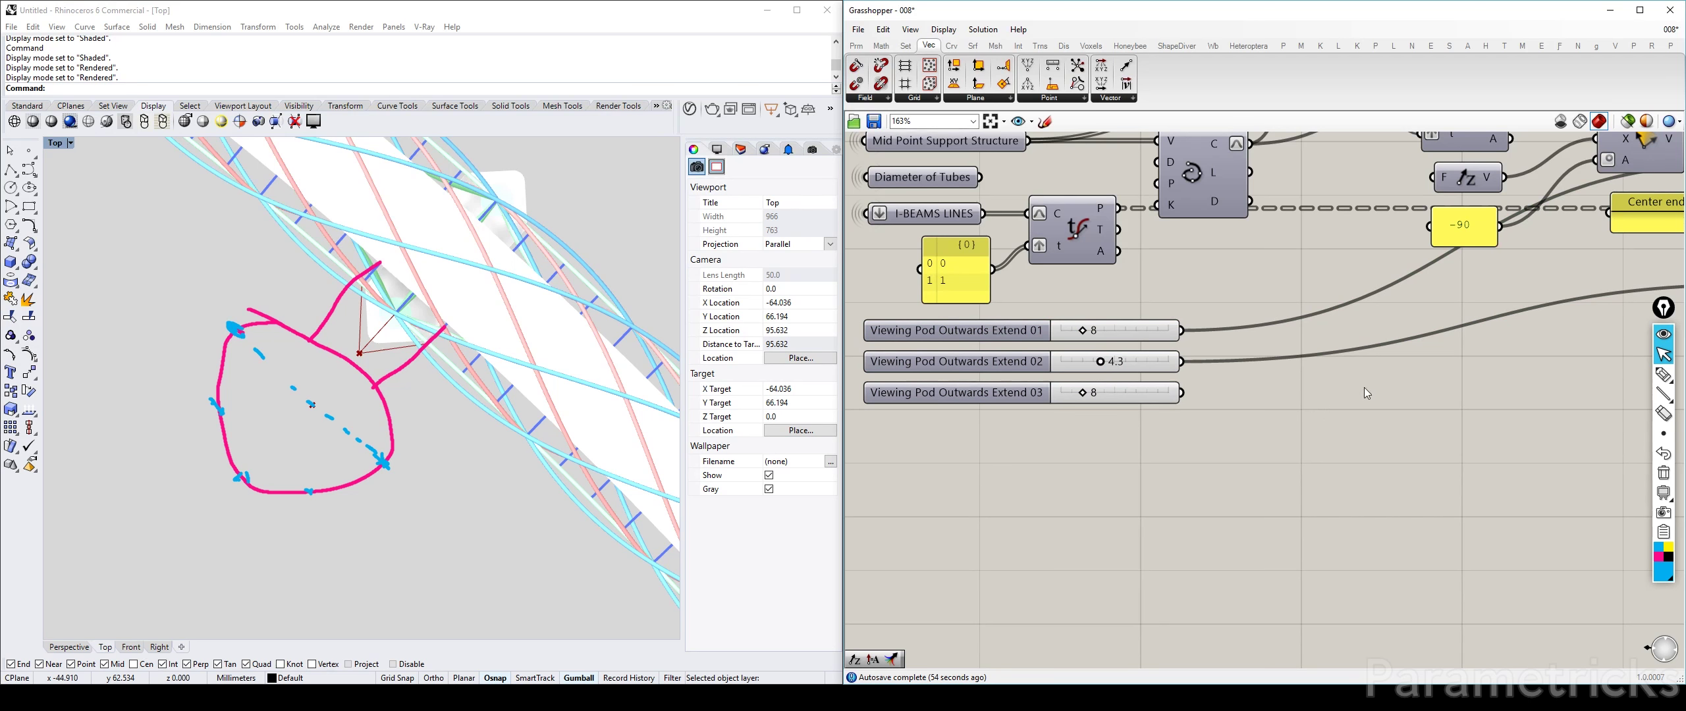
Step: Shift the lower Move component slightly upward, closer to level with the Amplitude component feeding it
right_click_drag(1318, 316, 1175, 323)
right_click_drag(1535, 310, 1337, 340)
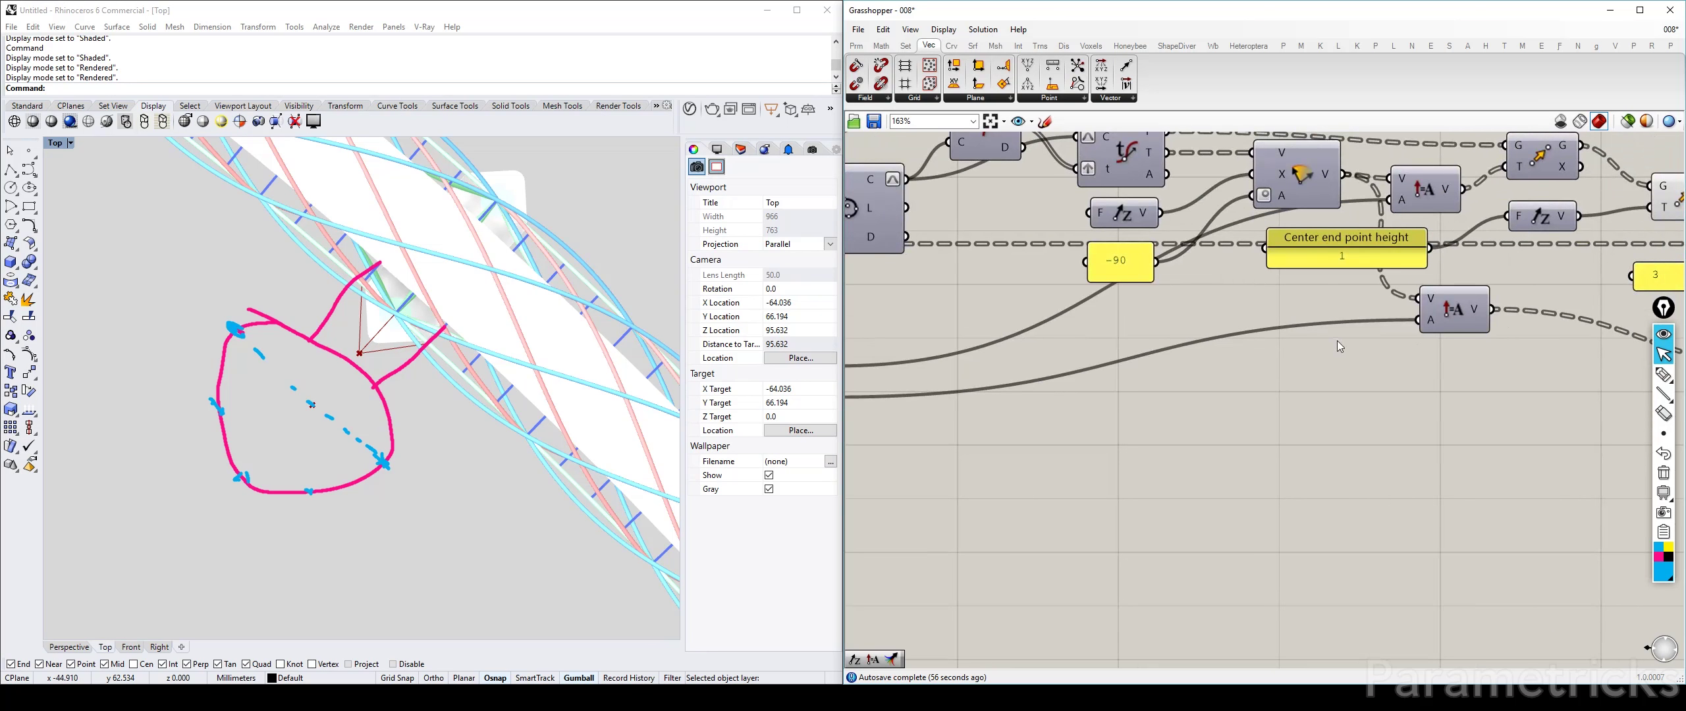
scroll(1205, 334, "down", 2)
right_click_drag(1218, 334, 1128, 324)
left_click_drag(1563, 341, 1549, 319)
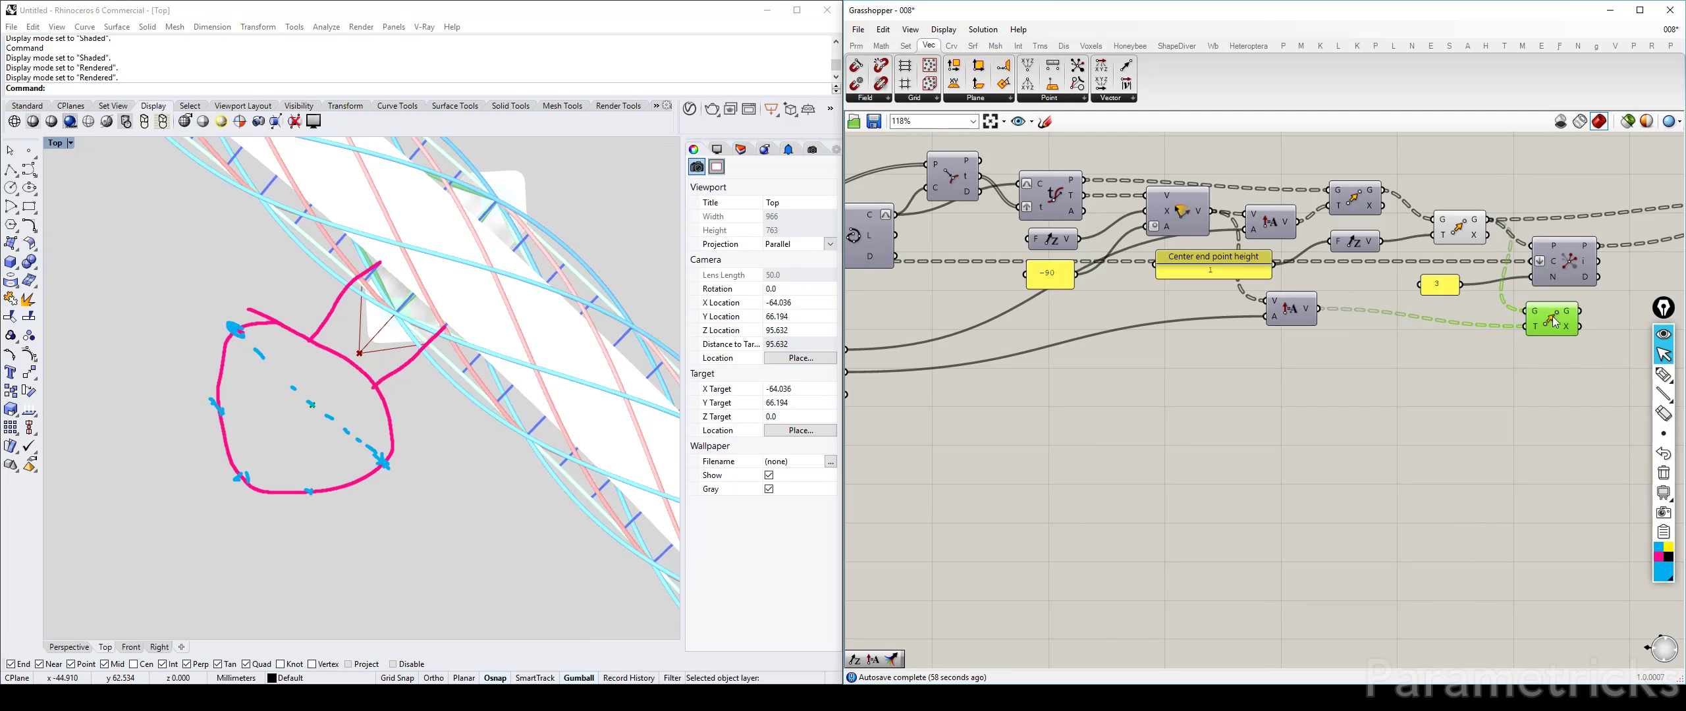
Step: Duplicate the lower Amplitude component and its Move component, placing each copy directly below its original
right_click_drag(1182, 342, 1402, 311)
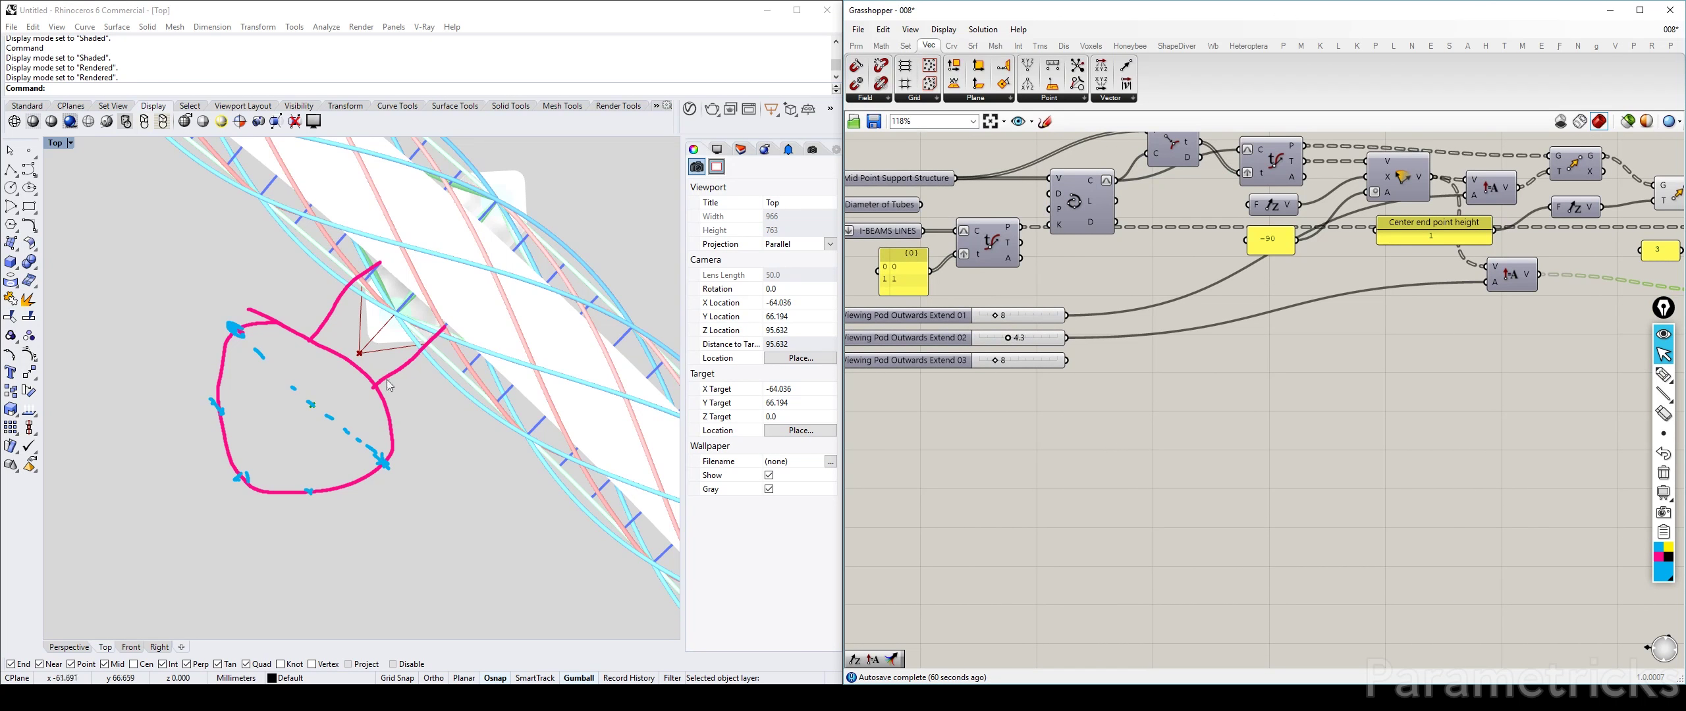
scroll(996, 341, "up", 3)
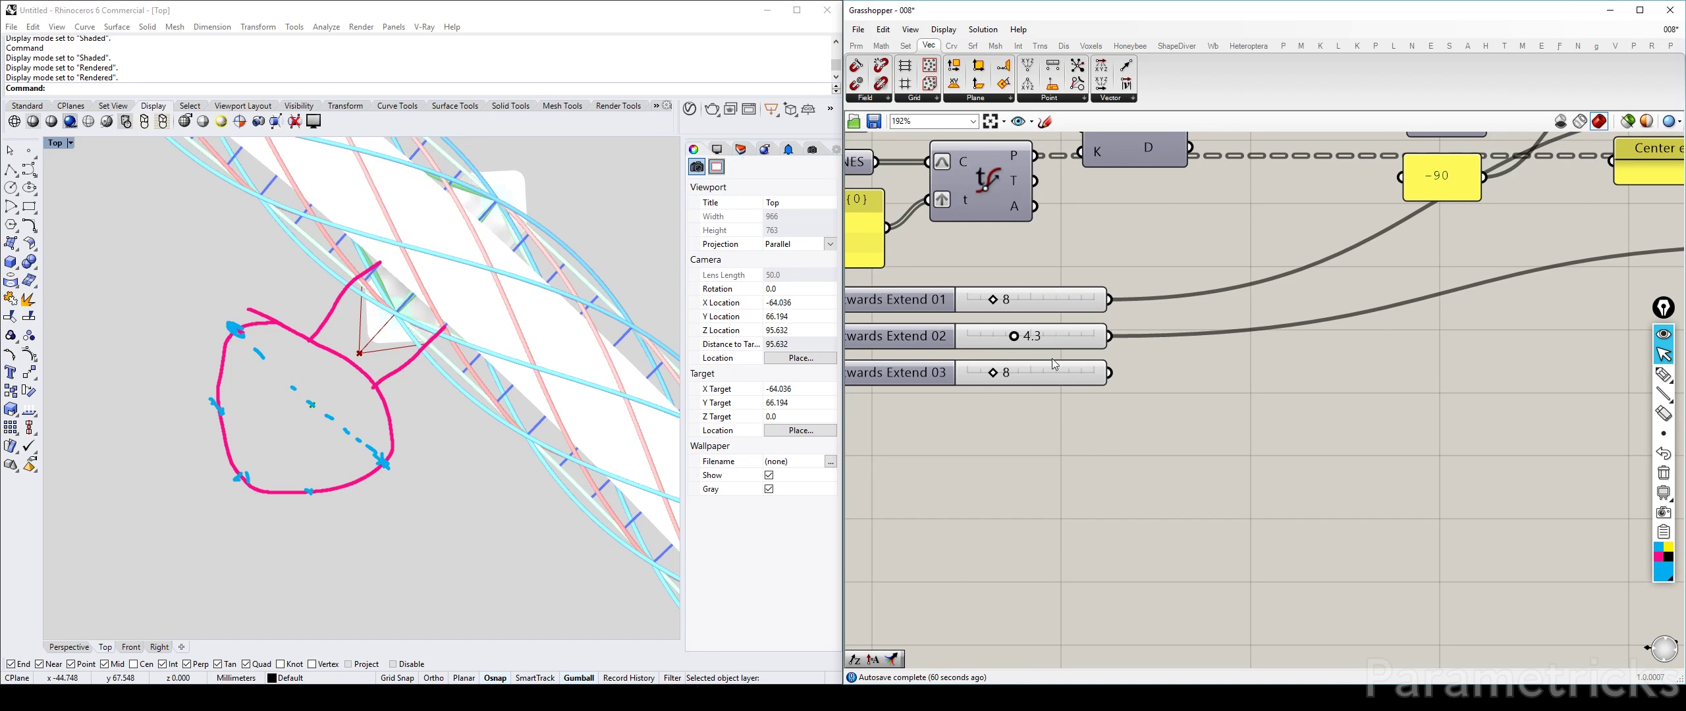
scroll(1070, 369, "down", 3)
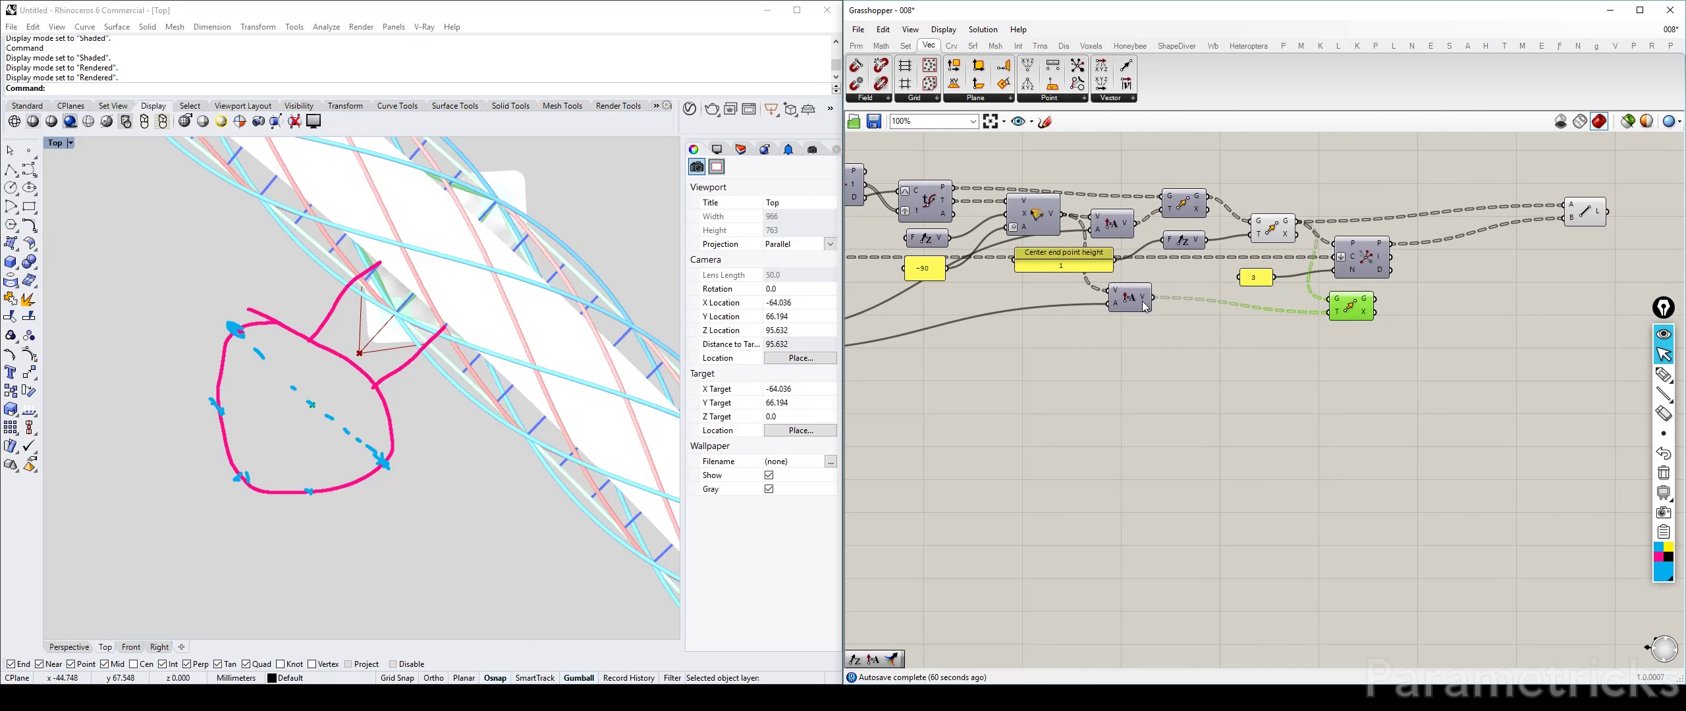
left_click(1143, 304)
left_click_drag(1143, 359, 1143, 360, "alt")
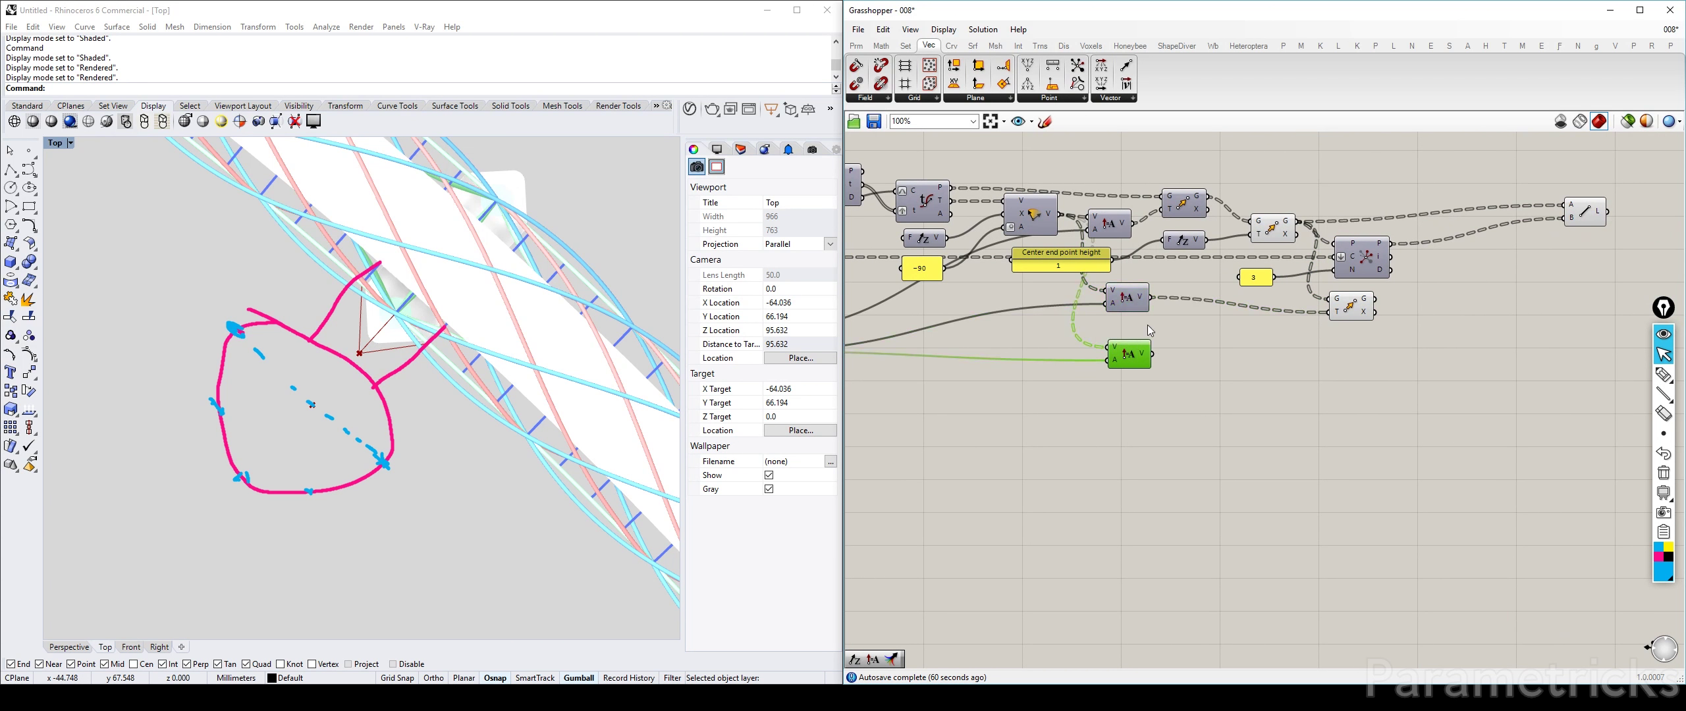
left_click_drag(1345, 301, 1348, 358, "alt")
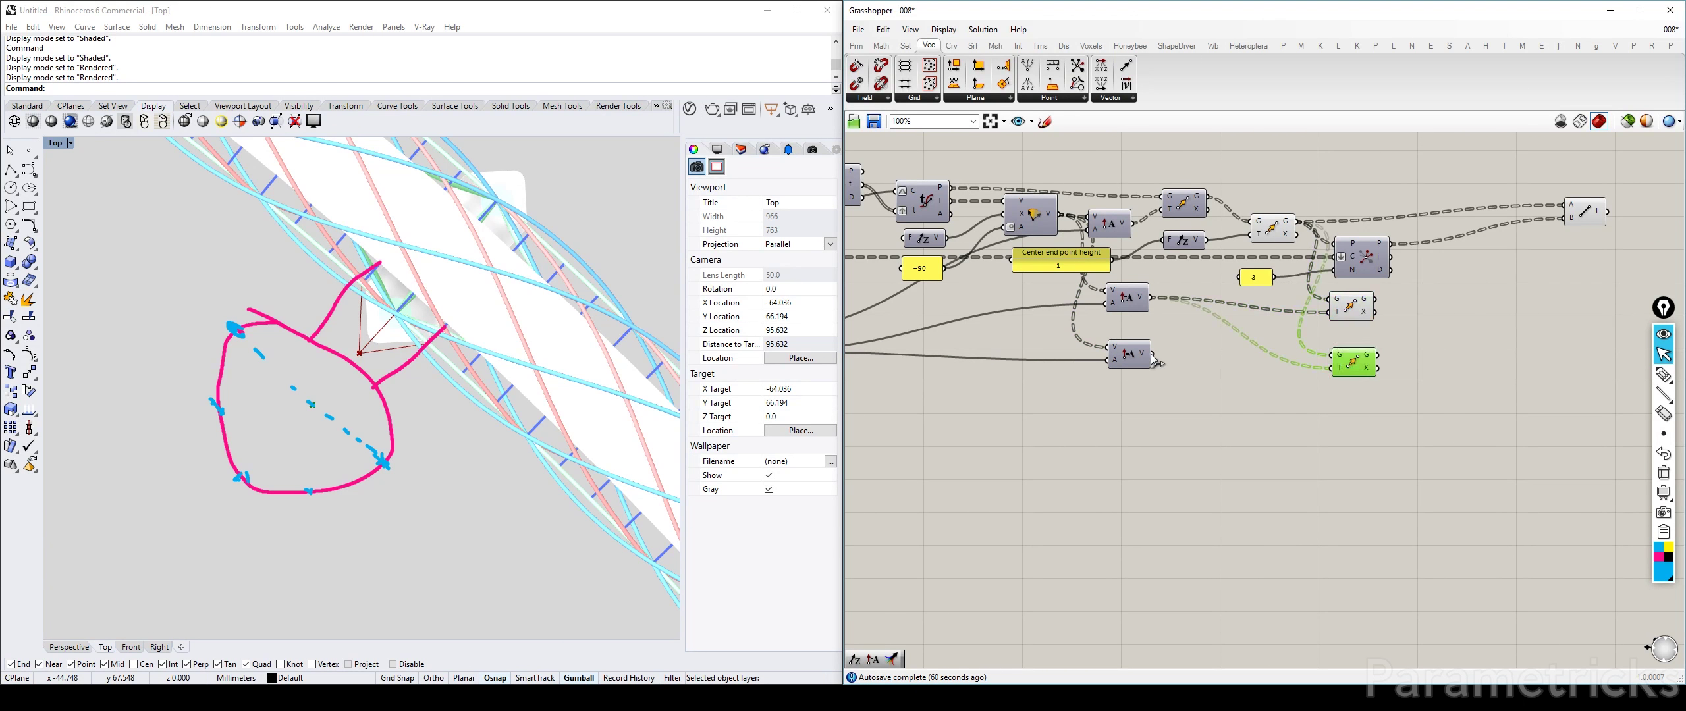
Step: Wire the copied Amplitude's vector into the copied Move's T input, and the Viewing Pod Outwards Extend 03 slider into the copied Amplitude's A input
left_click_drag(1152, 353, 1332, 367)
right_click_drag(1025, 374, 1339, 329)
left_click_drag(1090, 334, 1421, 315)
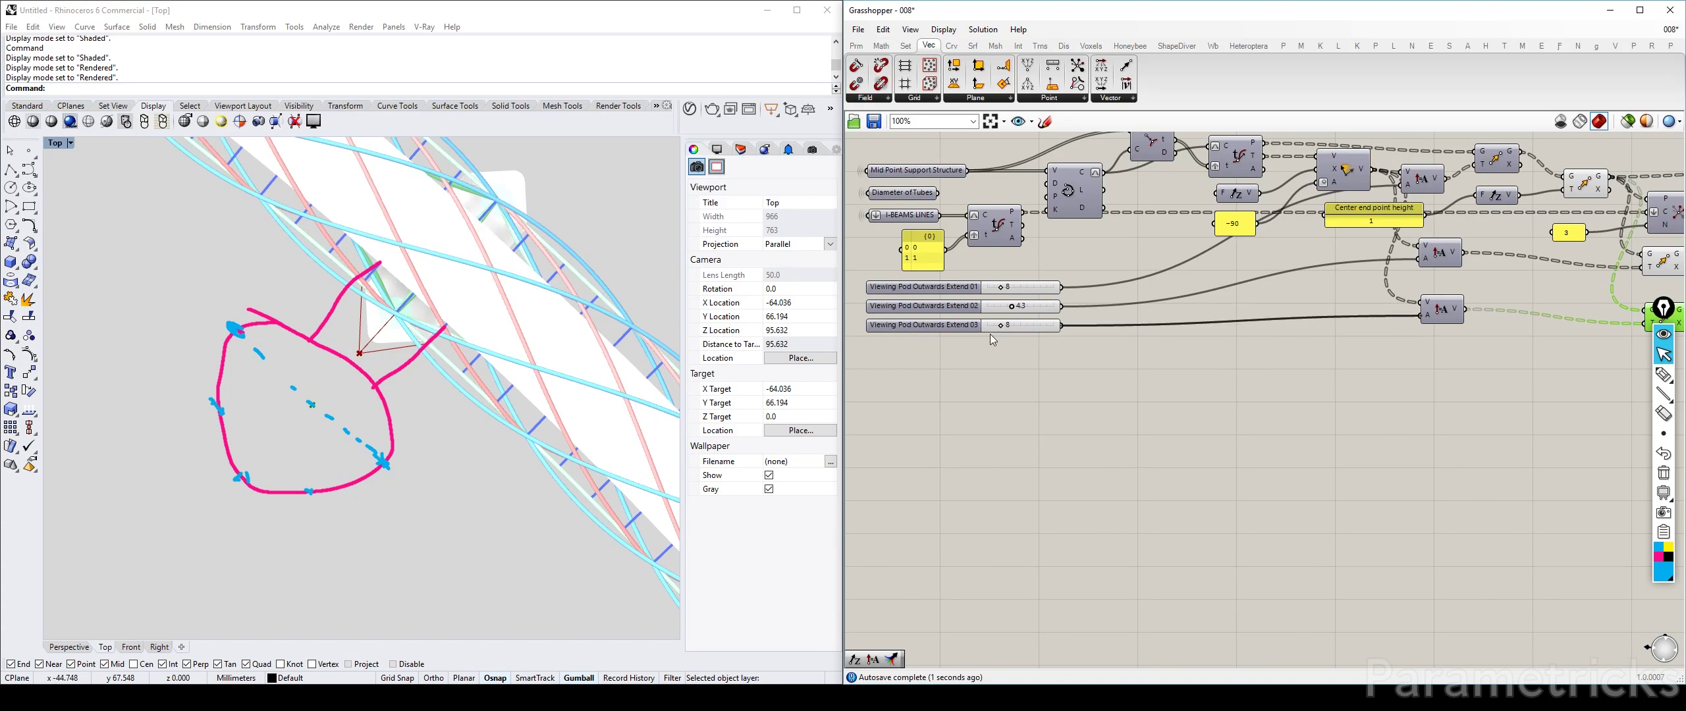
Step: Configure the Viewing Pod Outwards Extend 03 slider as a one-decimal number ranging from 1 to 10, and set its value to 8.5
left_click(940, 329)
double_click(940, 330)
double_click(993, 361)
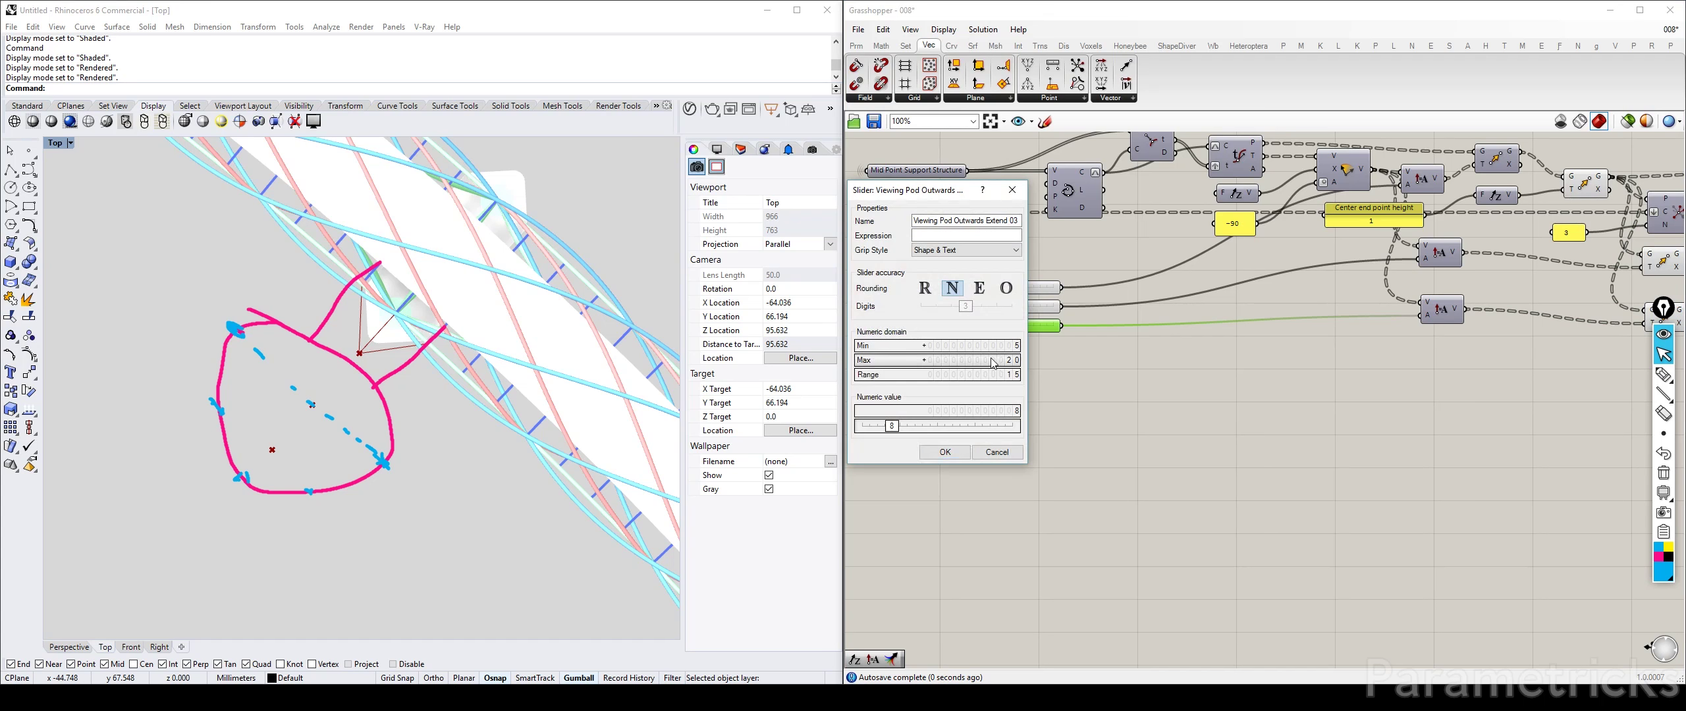
type("10")
key("Return")
double_click(996, 345)
type("1")
key("Return")
left_click(925, 288)
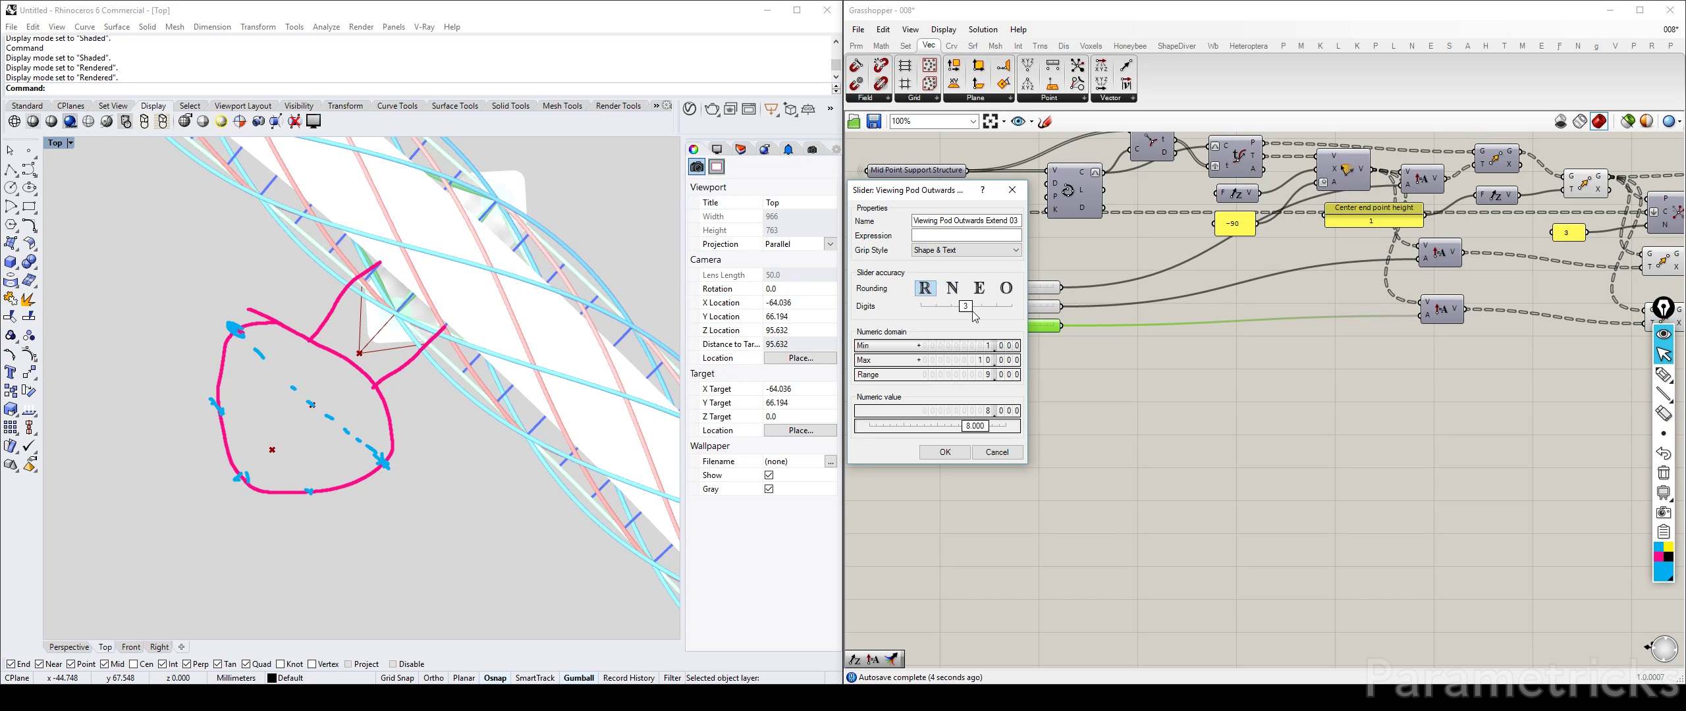
left_click_drag(972, 311, 930, 312)
left_click(946, 454)
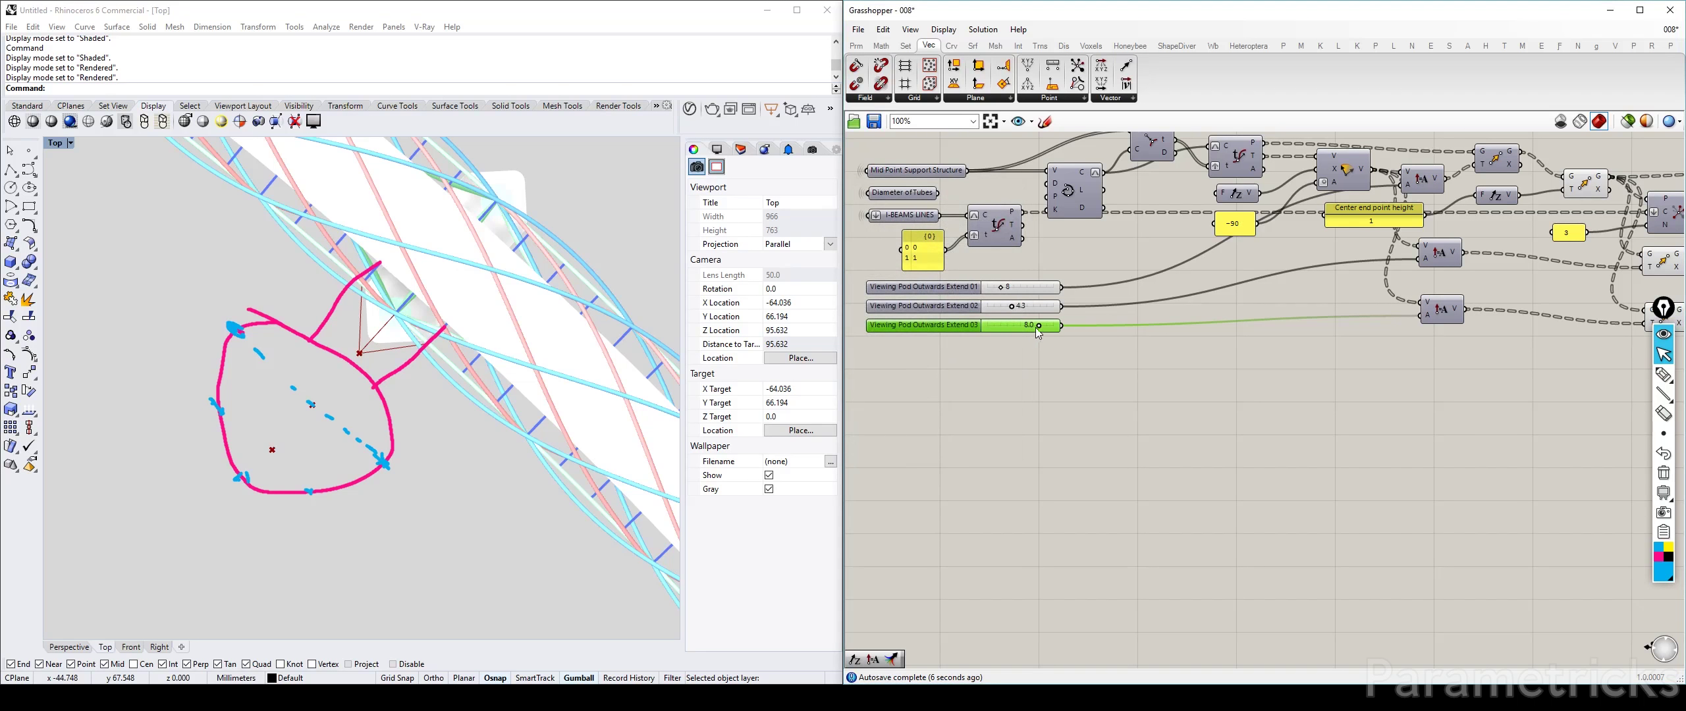
mouse_move(1037, 329)
left_mouse_down()
mouse_move(1005, 328)
mouse_move(1026, 328)
left_mouse_up()
right_click_drag(1262, 313, 928, 326)
left_click(1254, 205)
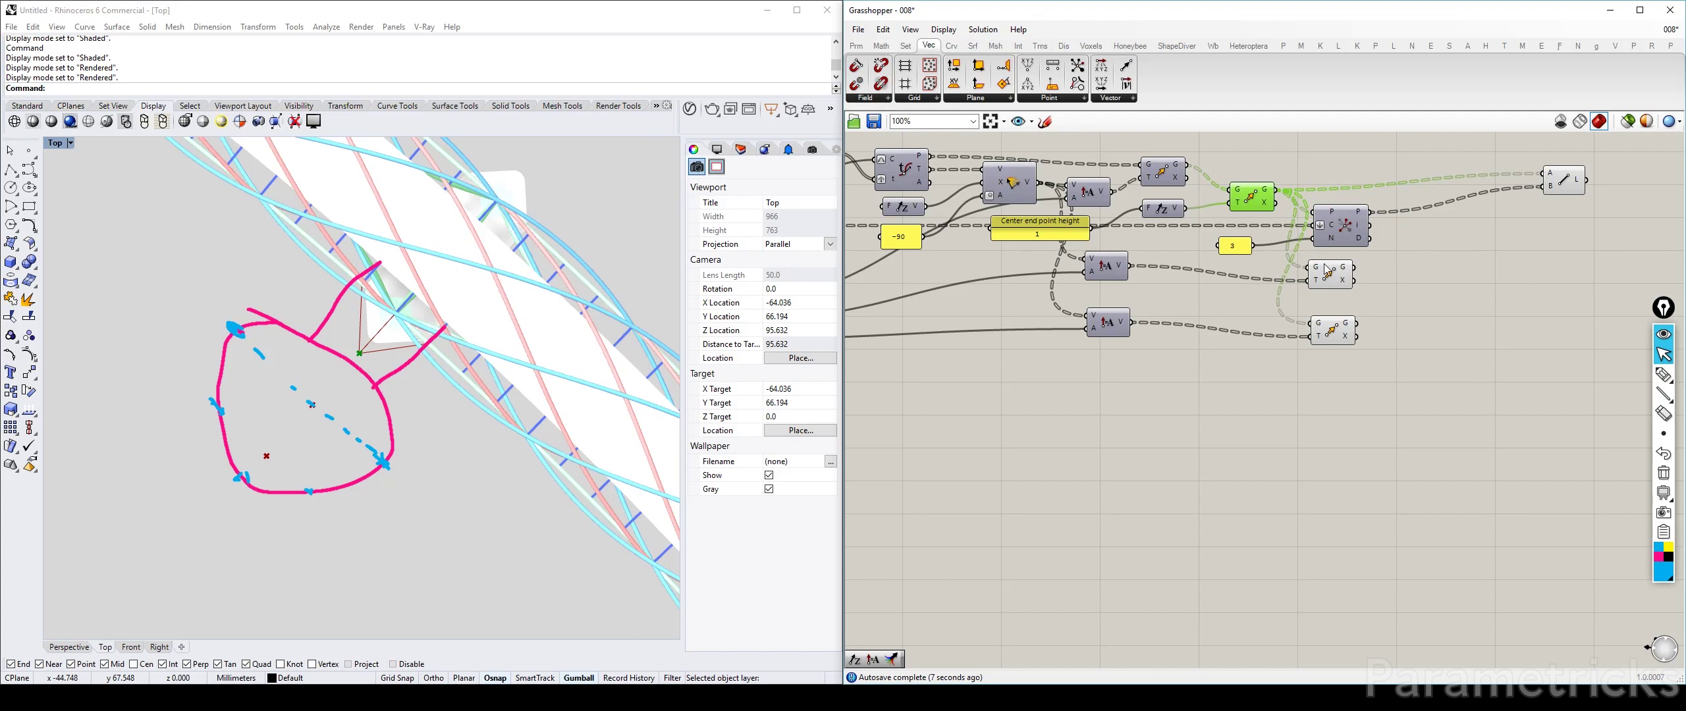
left_click(1332, 286)
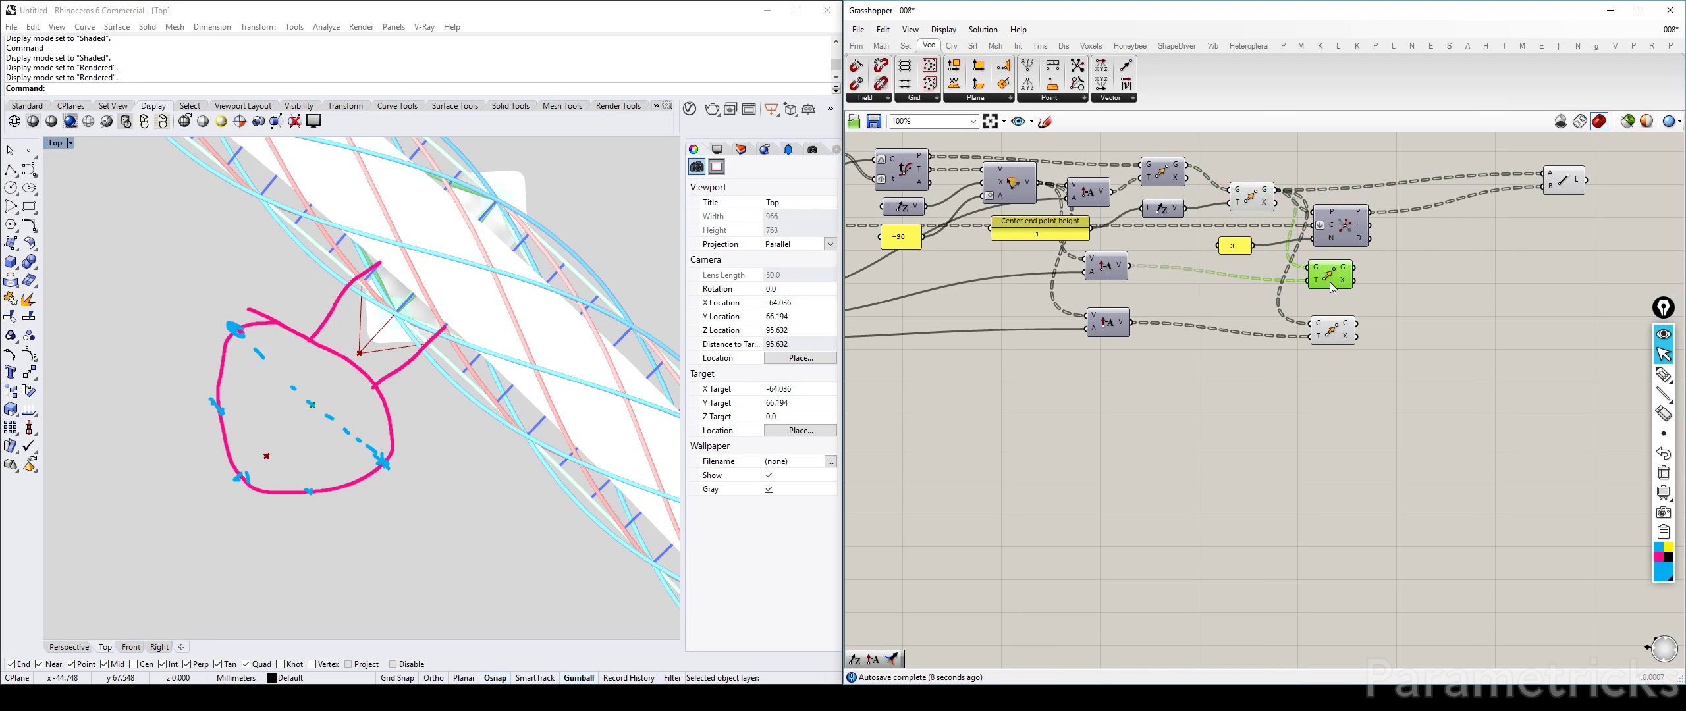
left_click(1331, 334)
Step: Duplicate the Viewing Pod Outwards Extend 03 slider directly below itself, rename the copy Viewing Pod Outwards Extend 04, and align it with the sliders above
right_click_drag(1145, 342, 1569, 294)
scroll(1138, 302, "up", 2)
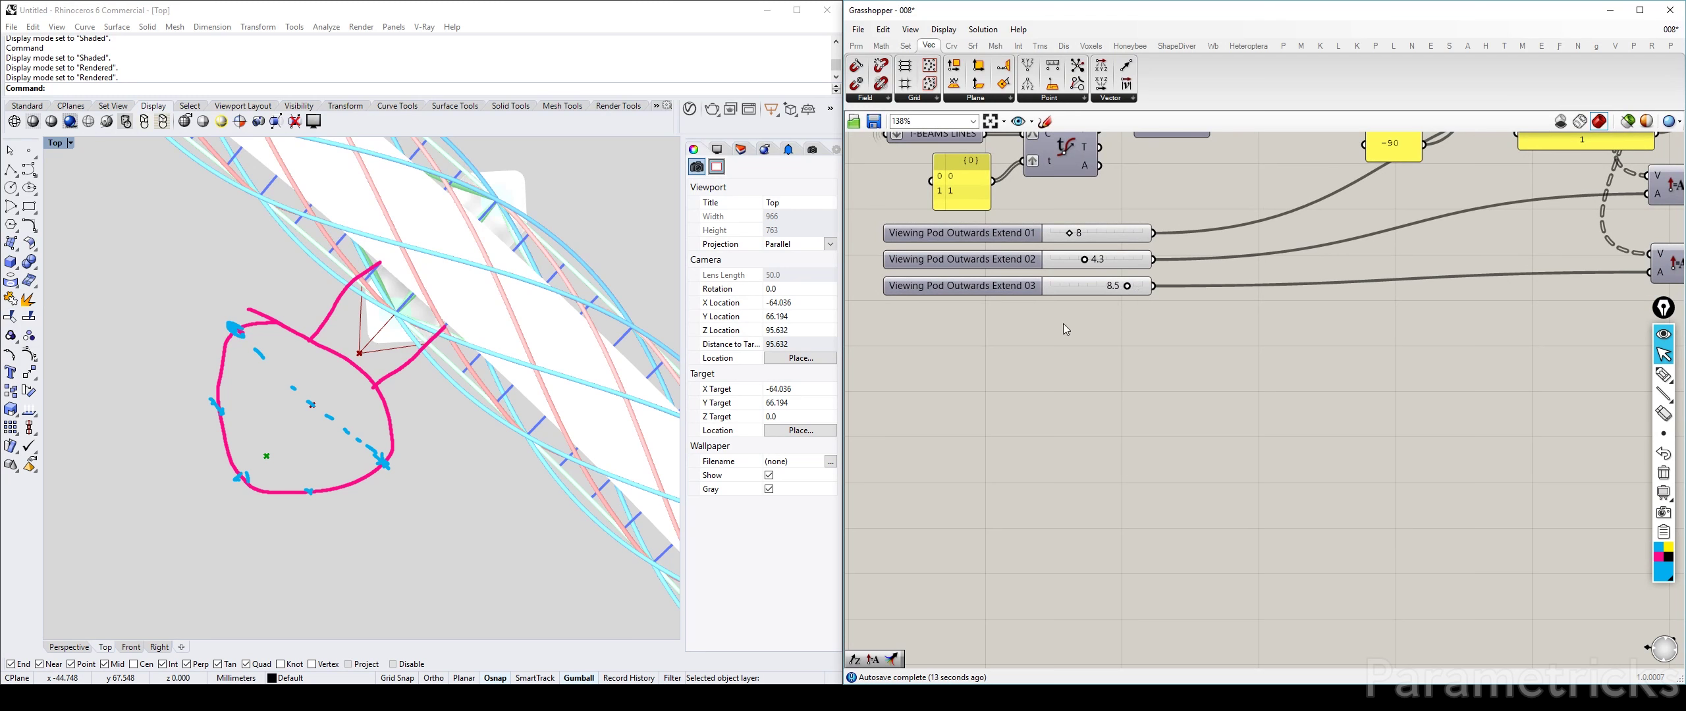
left_click_drag(993, 292, 1001, 311, "alt")
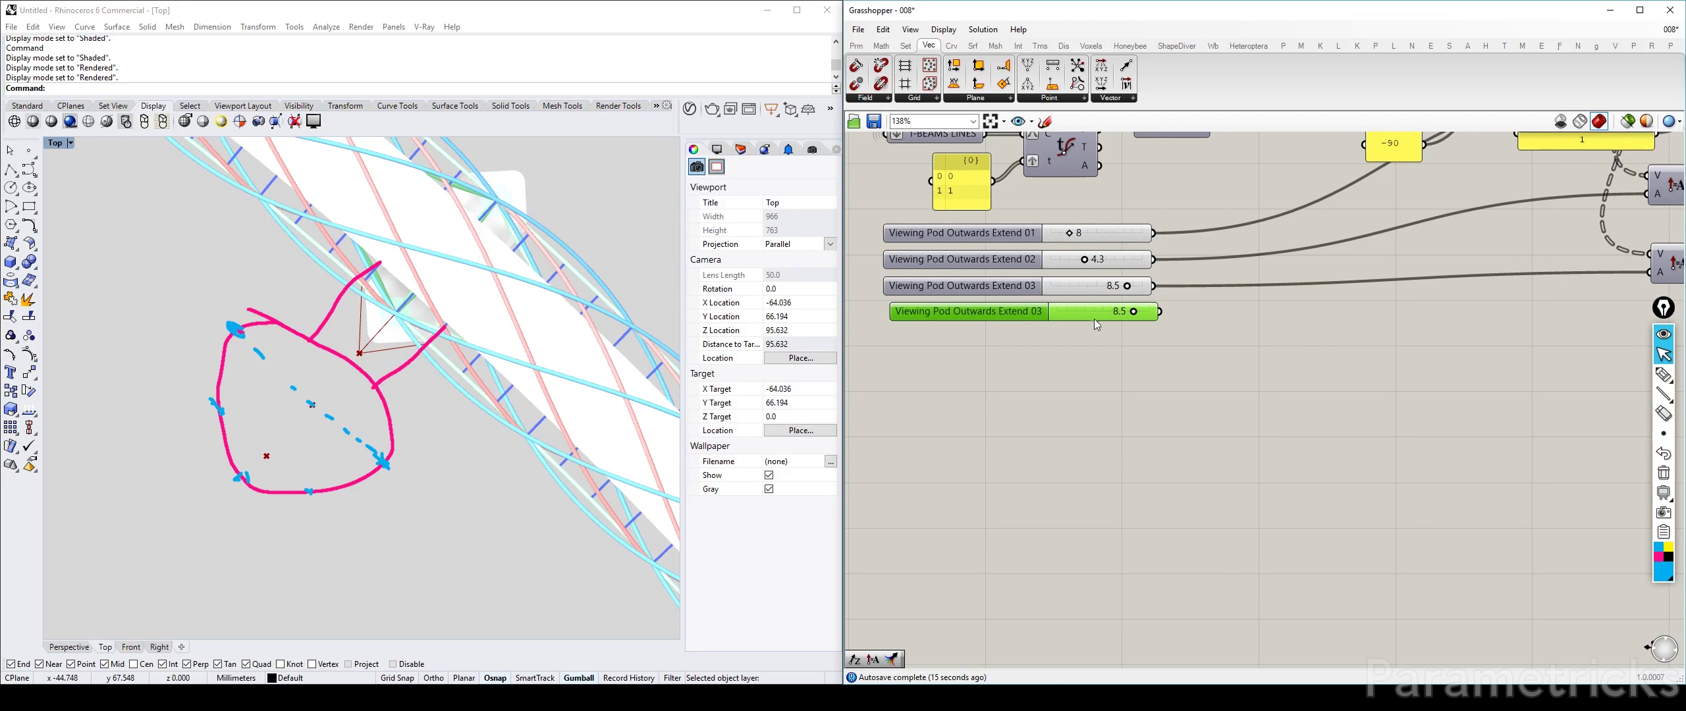
right_click_drag(1026, 313, 933, 330)
right_click(933, 329)
key("BackSpace")
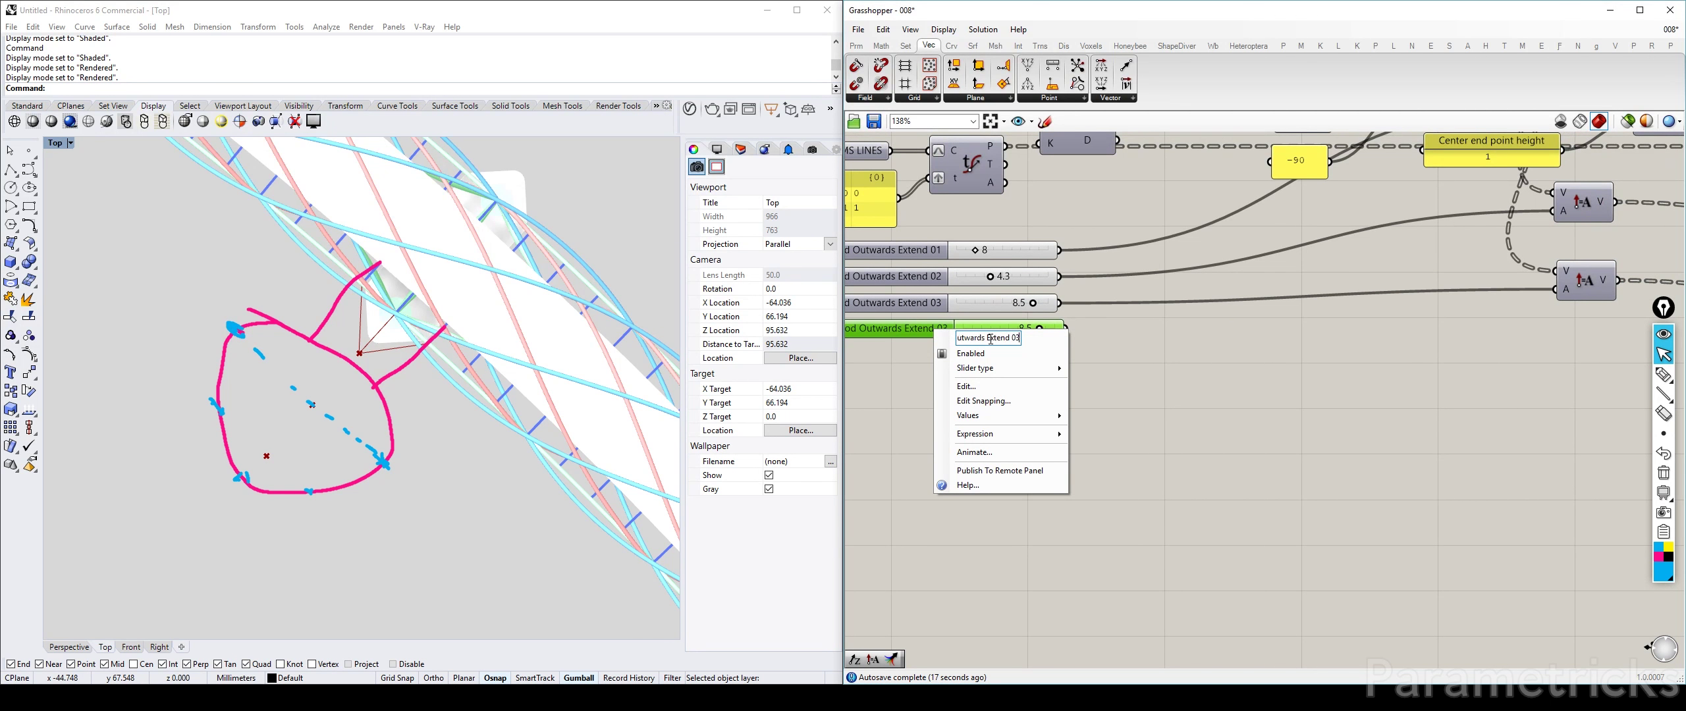
type("4")
key("Return")
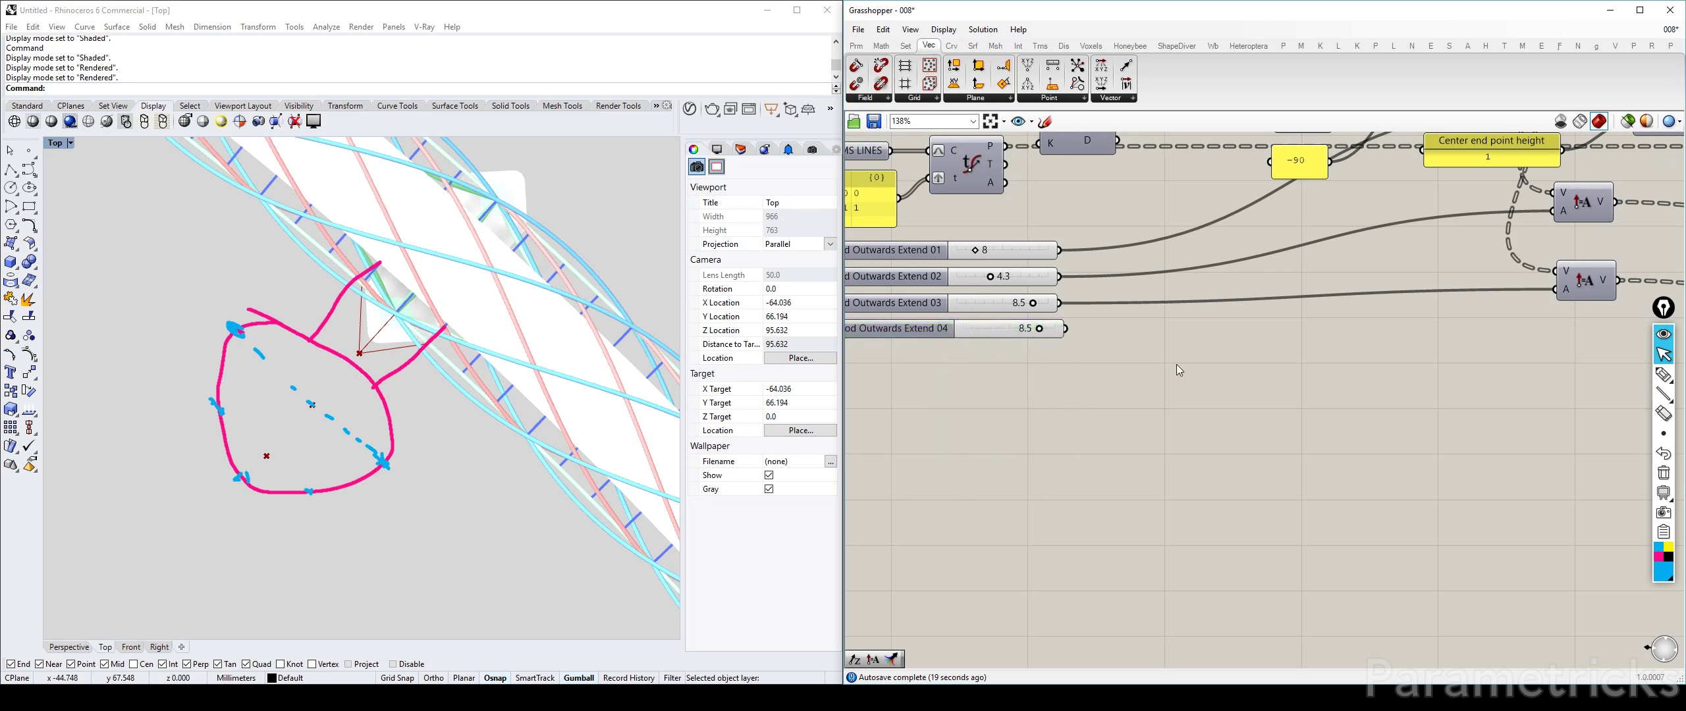
scroll(1176, 364, "down", 1)
left_click_drag(930, 335, 925, 335)
Step: Duplicate the lowest Amplitude and Move pair below itself, wiring the copied Amplitude's vector into the copied Move's T and the Extend 04 slider into its A
right_click_drag(1534, 310, 1251, 318)
left_click_drag(1514, 308, 1519, 353, "alt")
left_click_drag(1512, 310, 1511, 296)
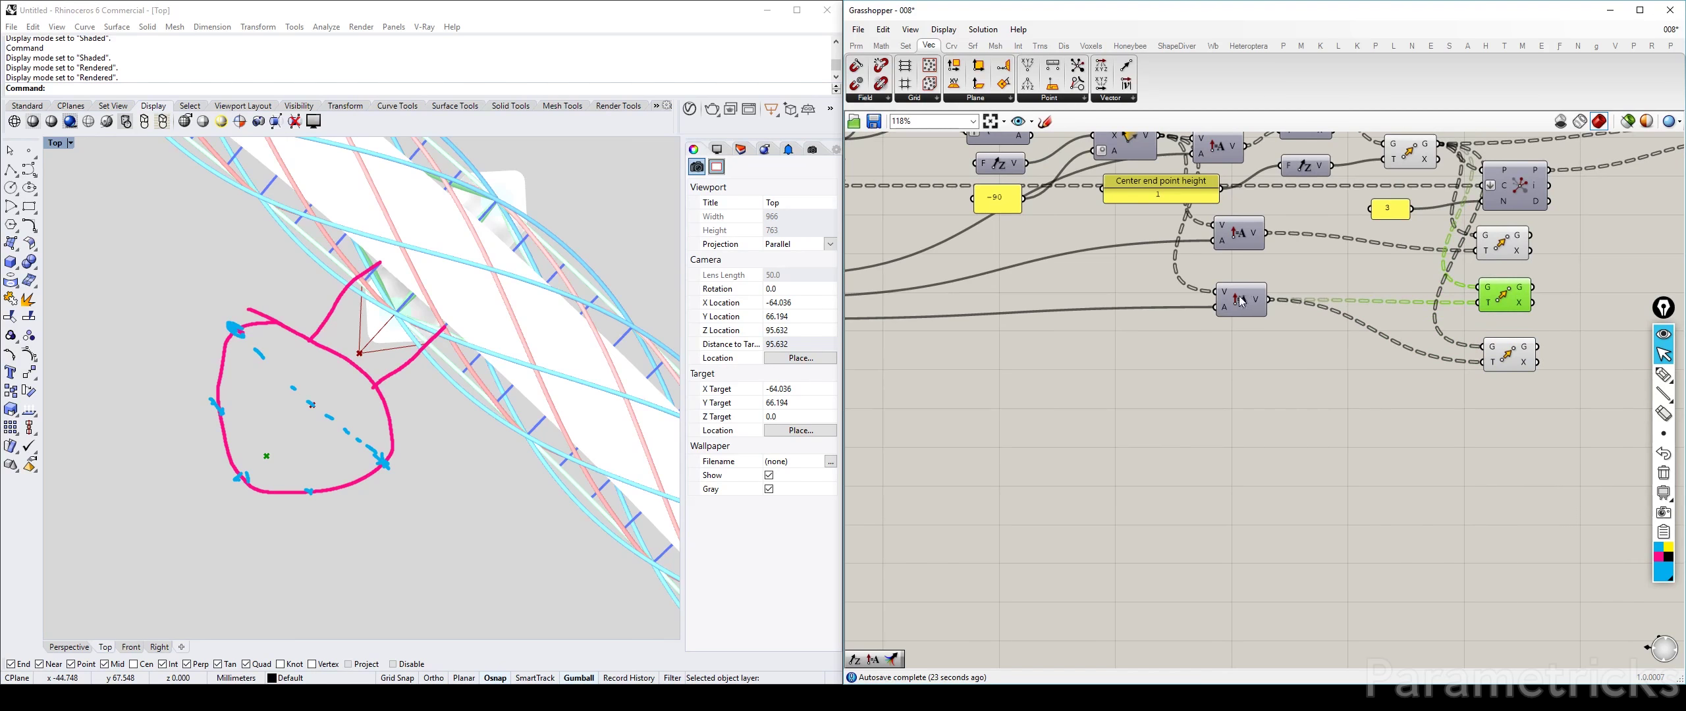
left_click_drag(1240, 307, 1482, 362, "alt")
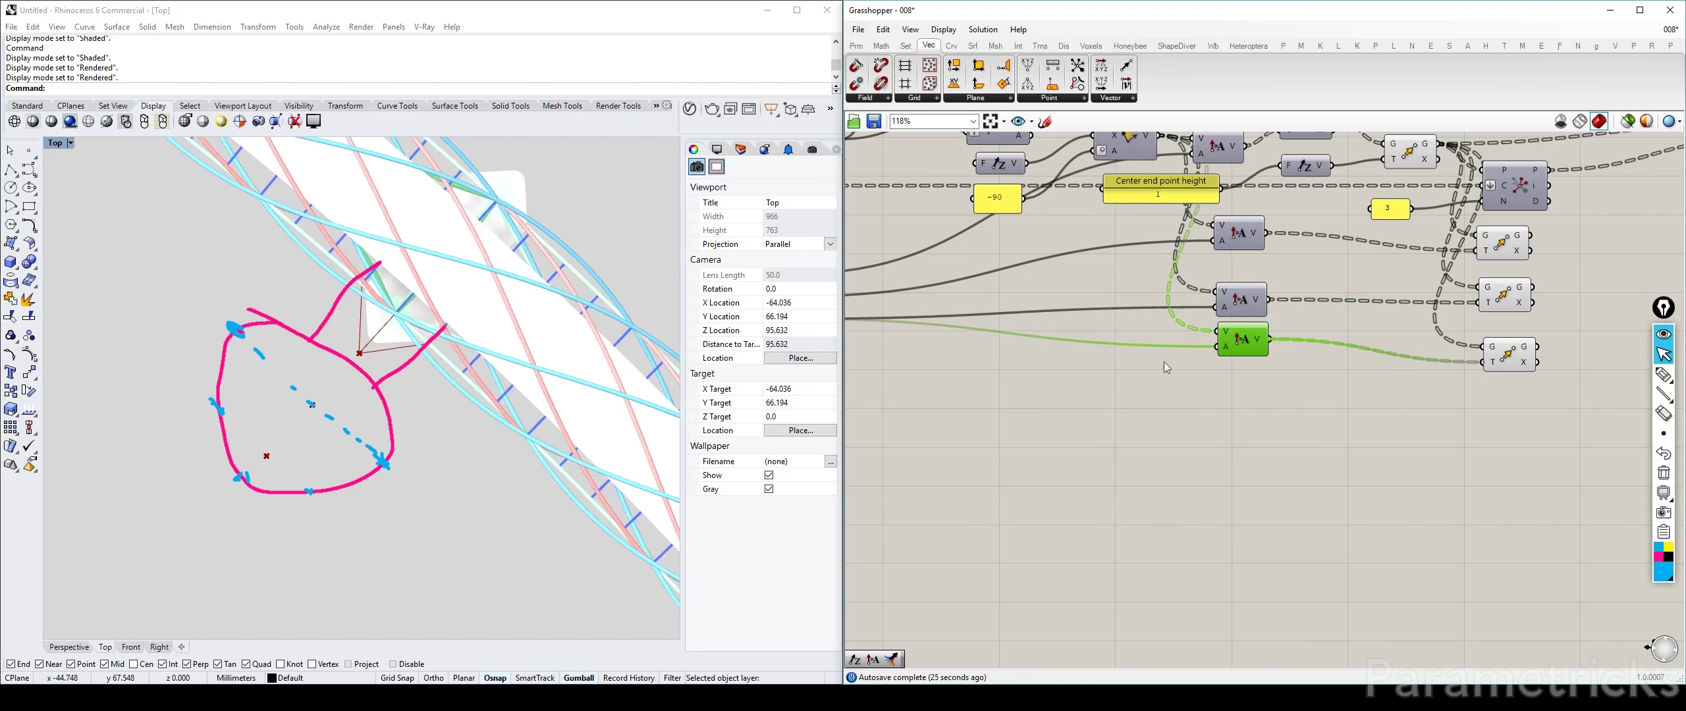
right_click_drag(1164, 361, 1363, 352)
left_click_drag(990, 333, 1415, 337)
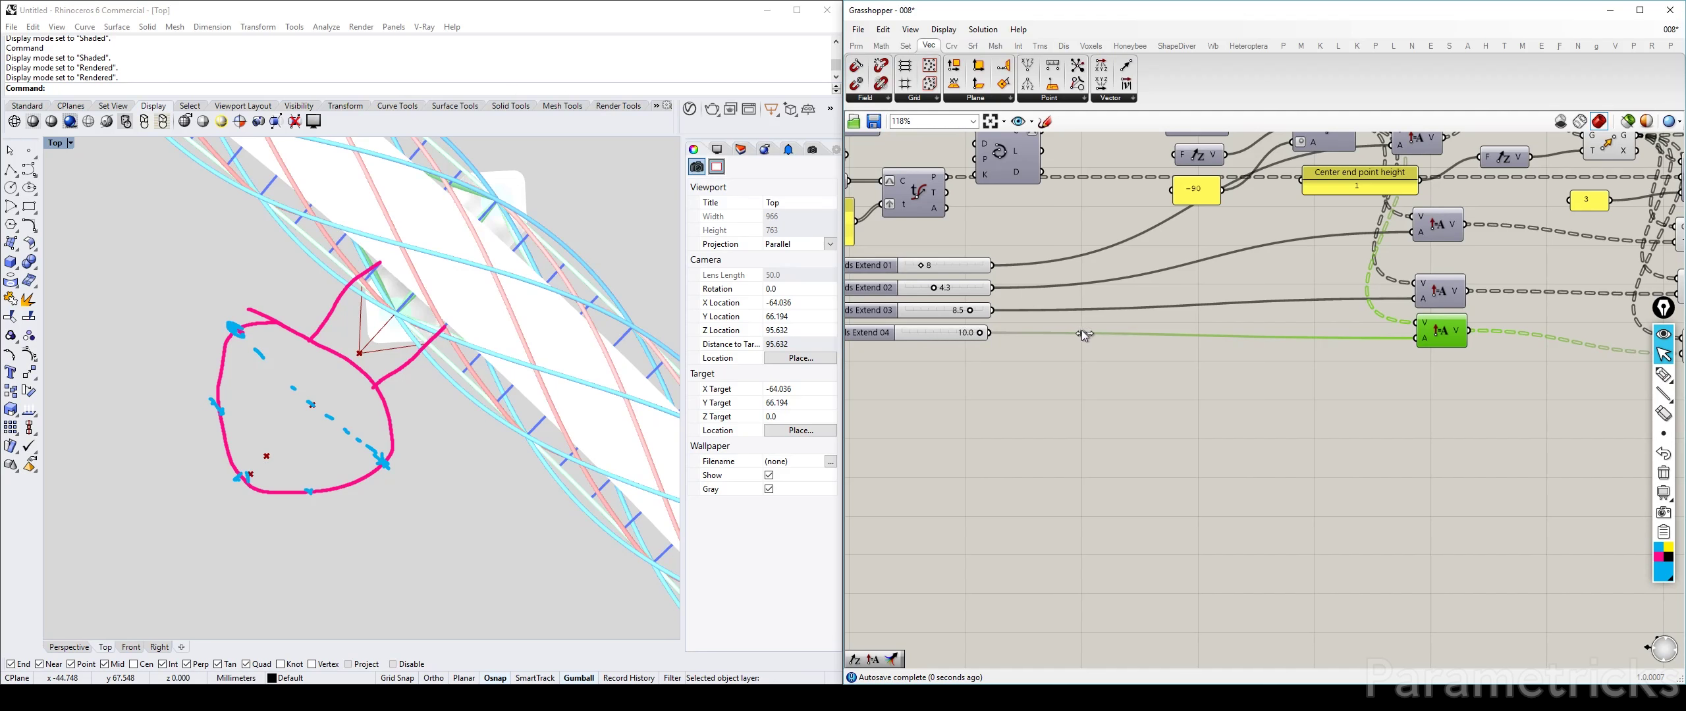
Step: Set the Viewing Pod Outwards Extend 04 slider's maximum to 12 and its value to 10.6
right_click_drag(847, 337, 930, 333)
double_click(930, 329)
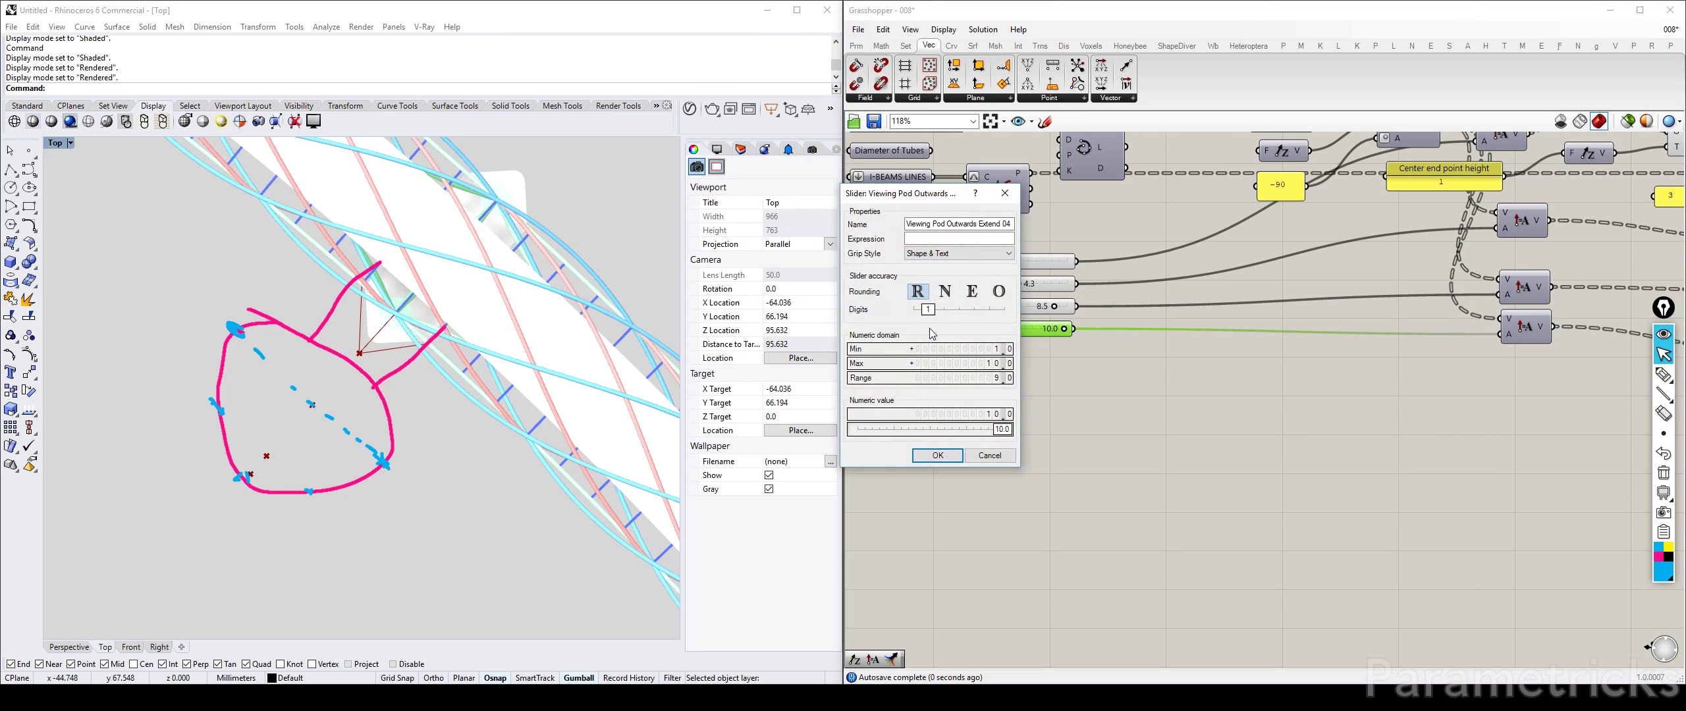
double_click(970, 363)
type("12")
key("Return")
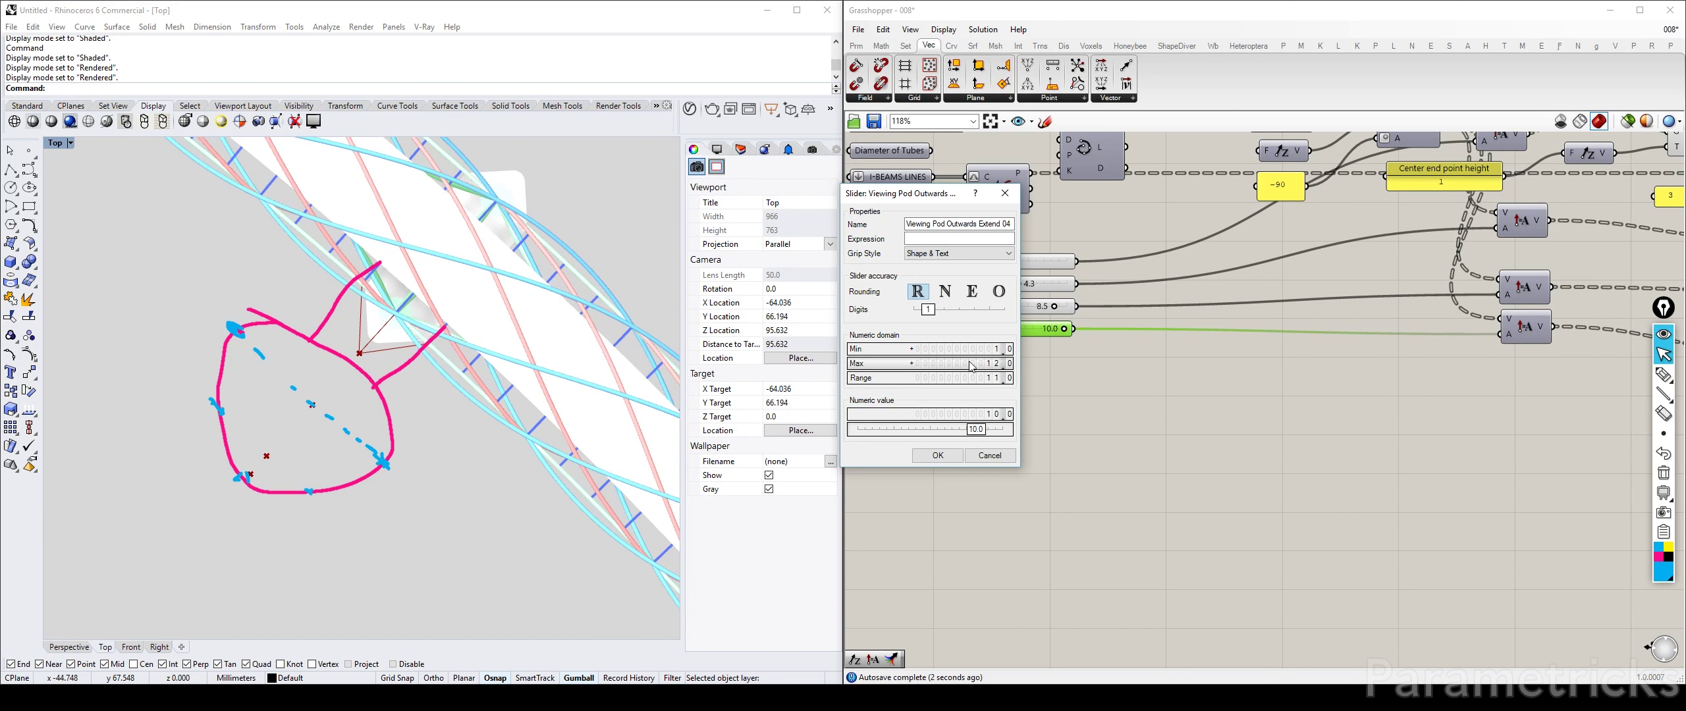
left_click(937, 455)
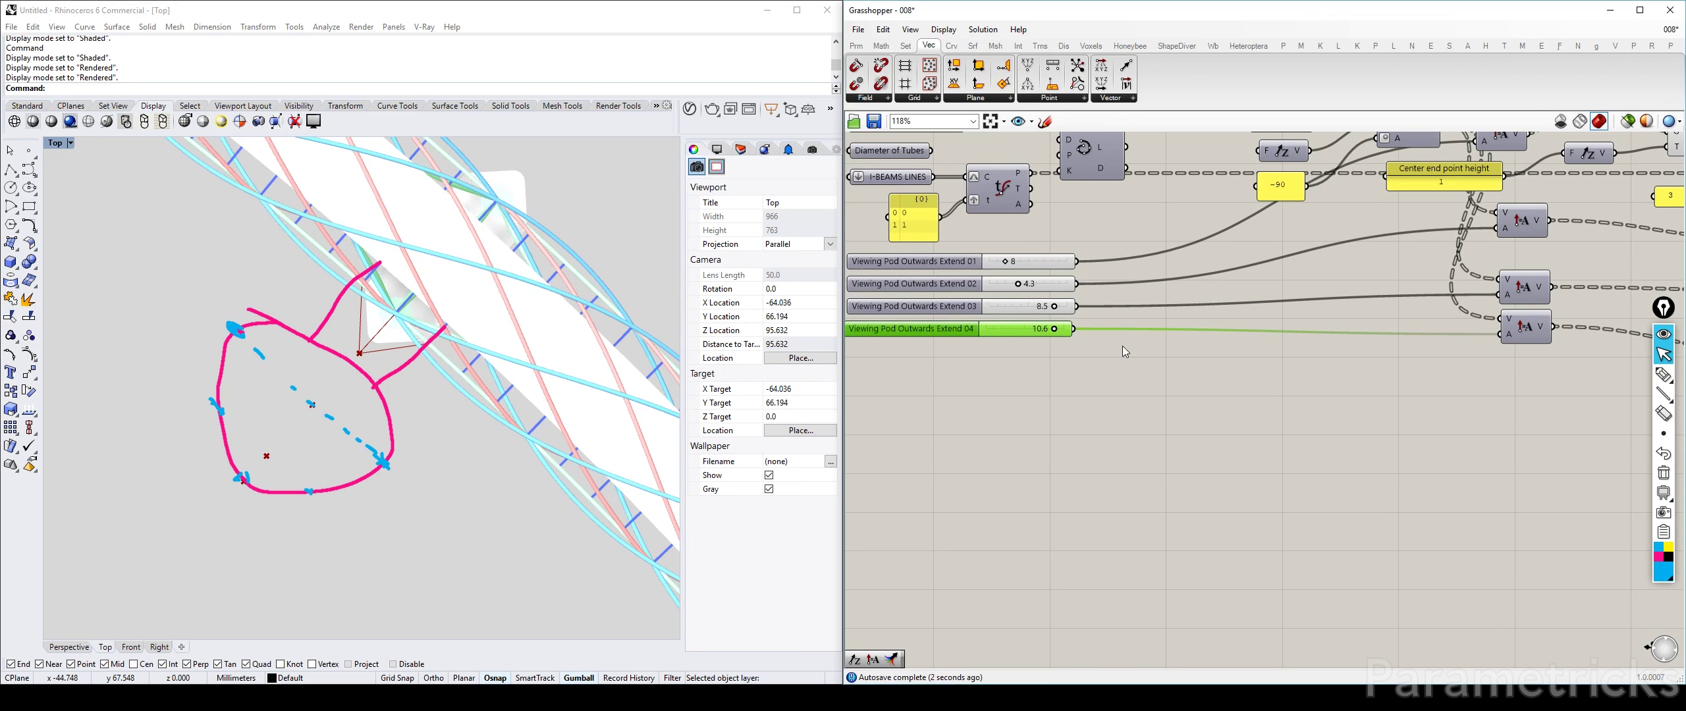
right_click_drag(1461, 307, 1027, 321)
right_click_drag(1301, 247, 1241, 358)
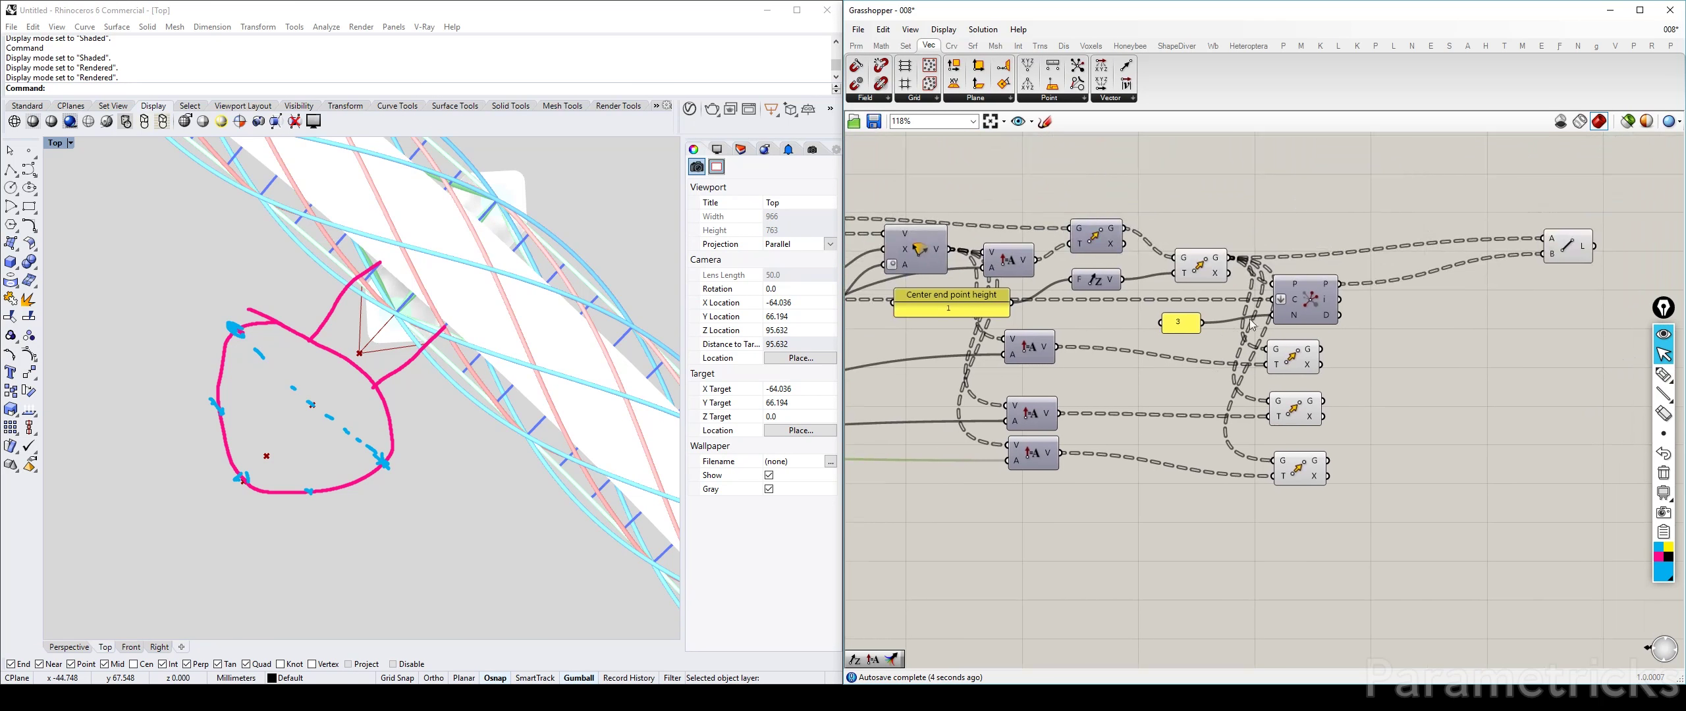
left_click_drag(1358, 484, 1224, 331)
right_click_drag(1401, 381, 1231, 399)
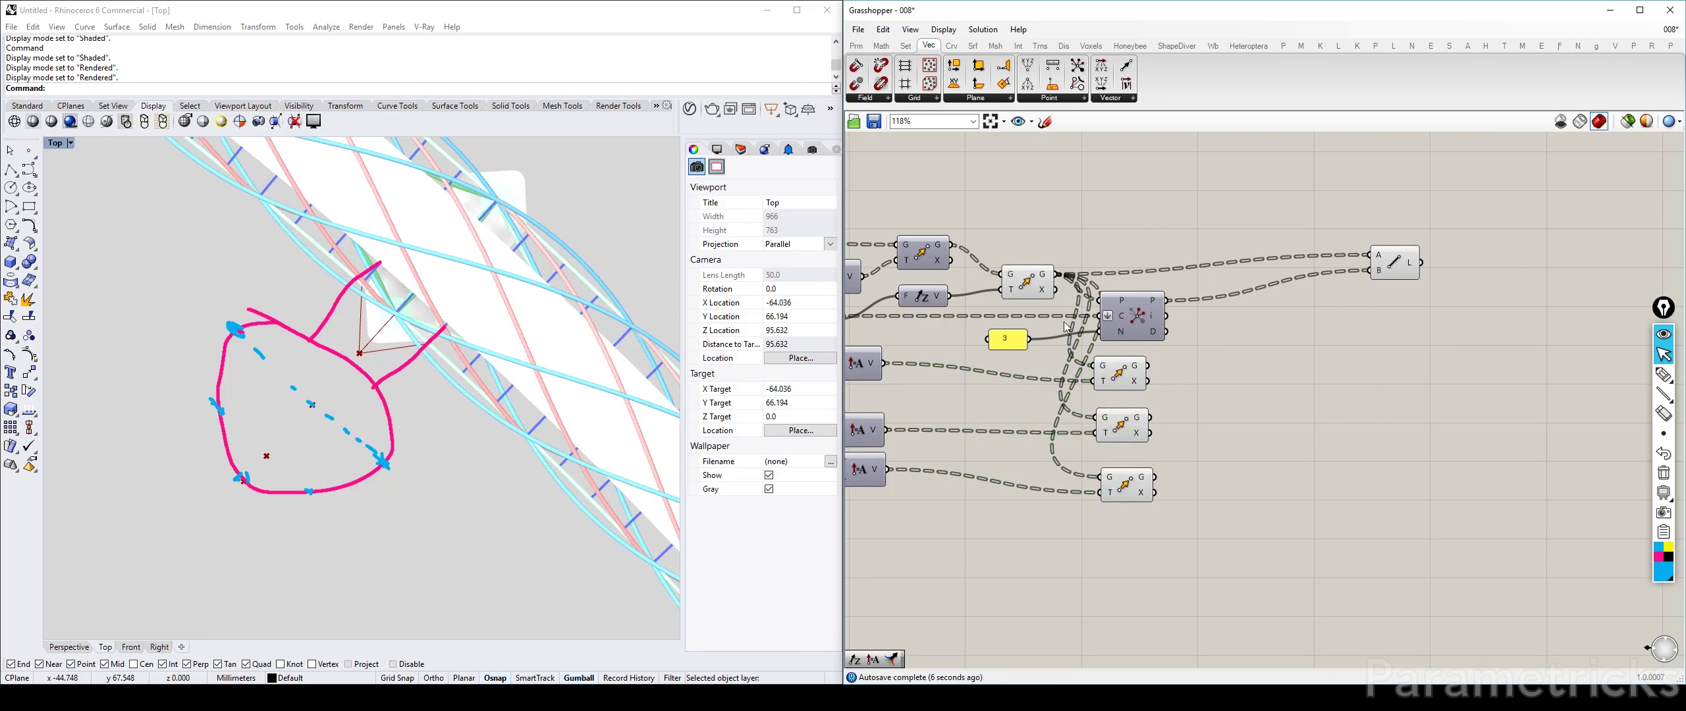
left_click(1033, 287)
left_click(1112, 362)
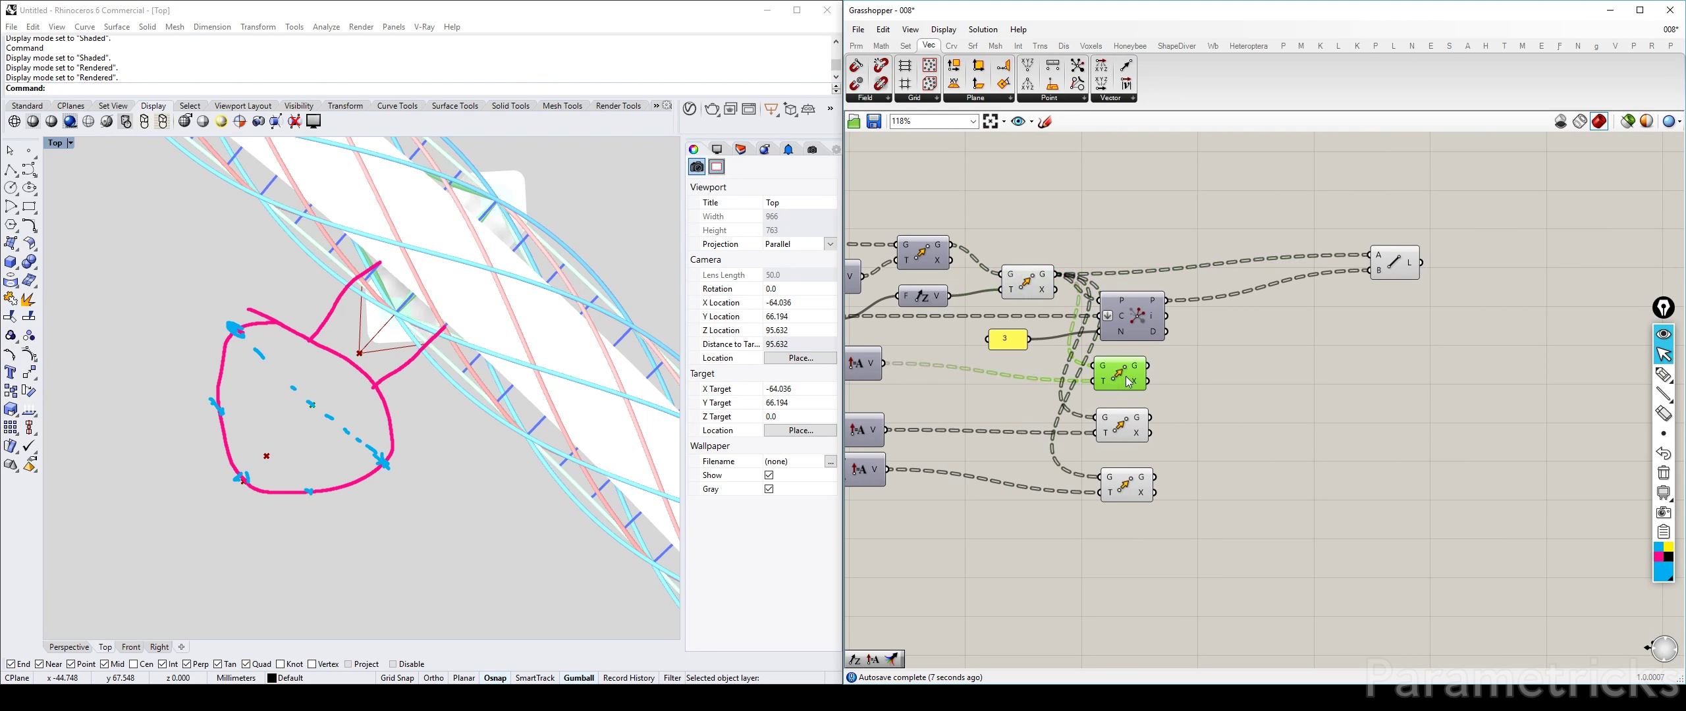
double_click(1243, 372)
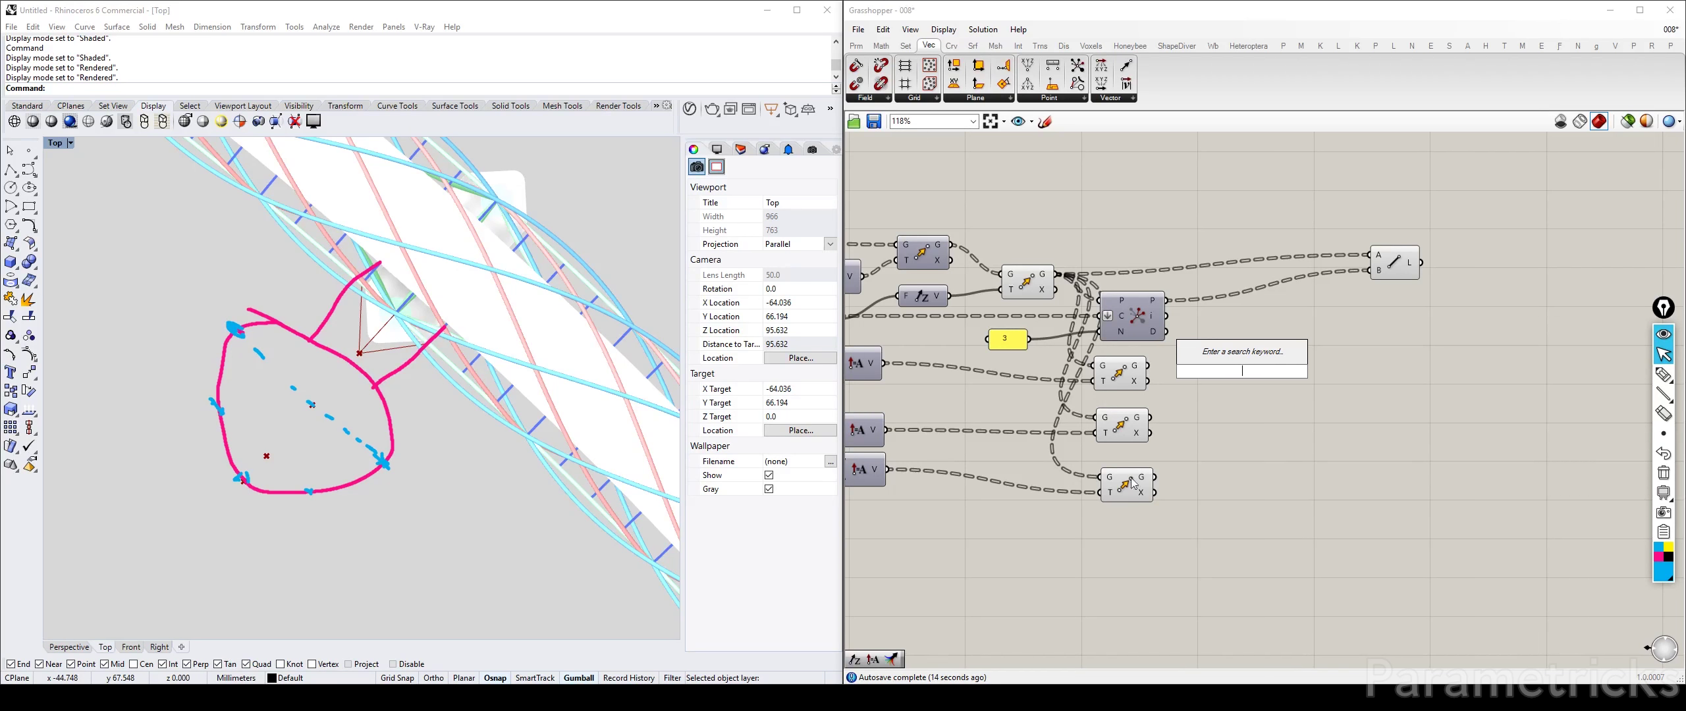
left_click_drag(1163, 528, 1134, 387)
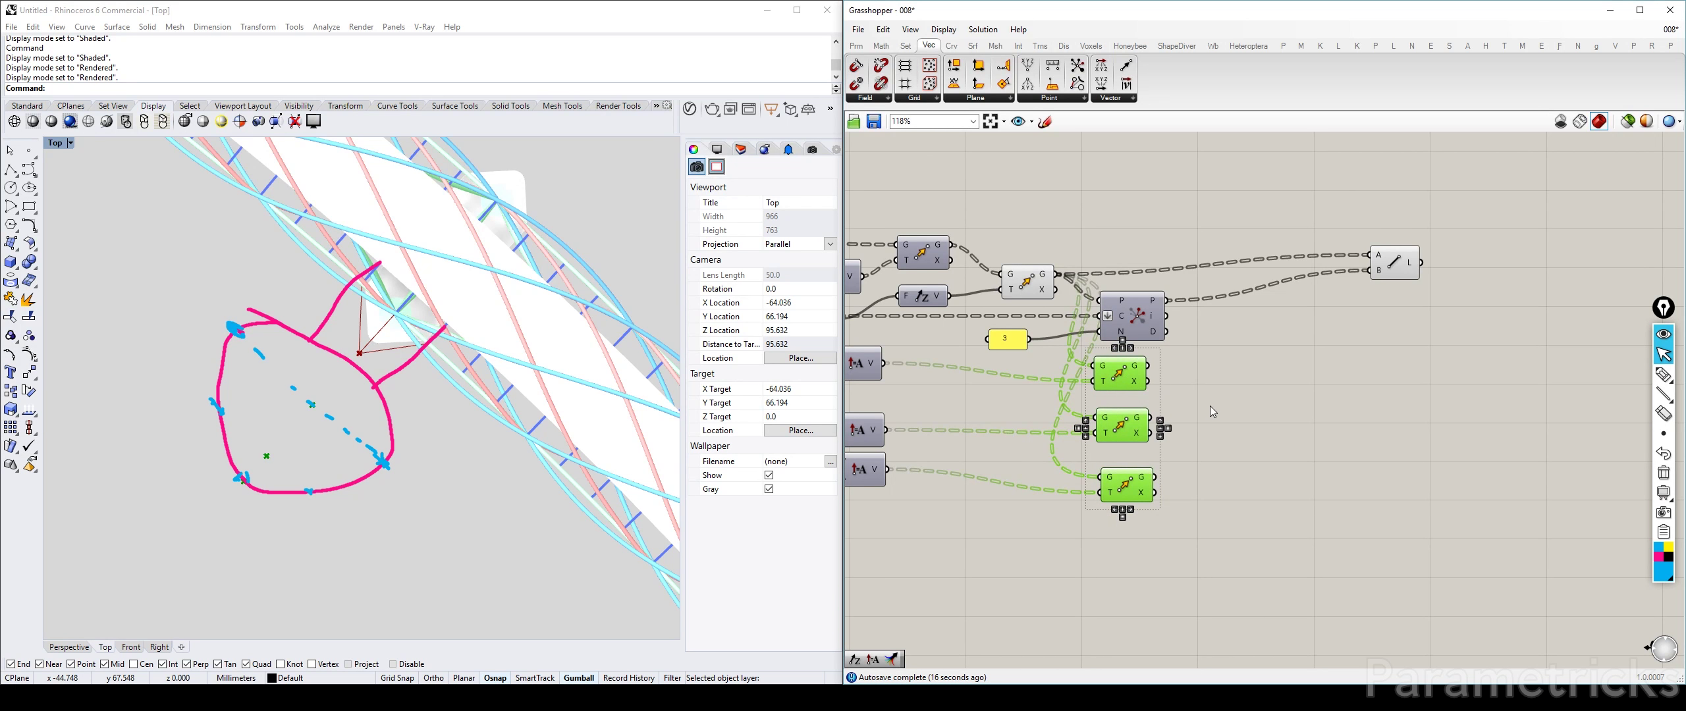
Step: Add an Interpolate curve component and place it to the right of the three lower Move components
double_click(1241, 409)
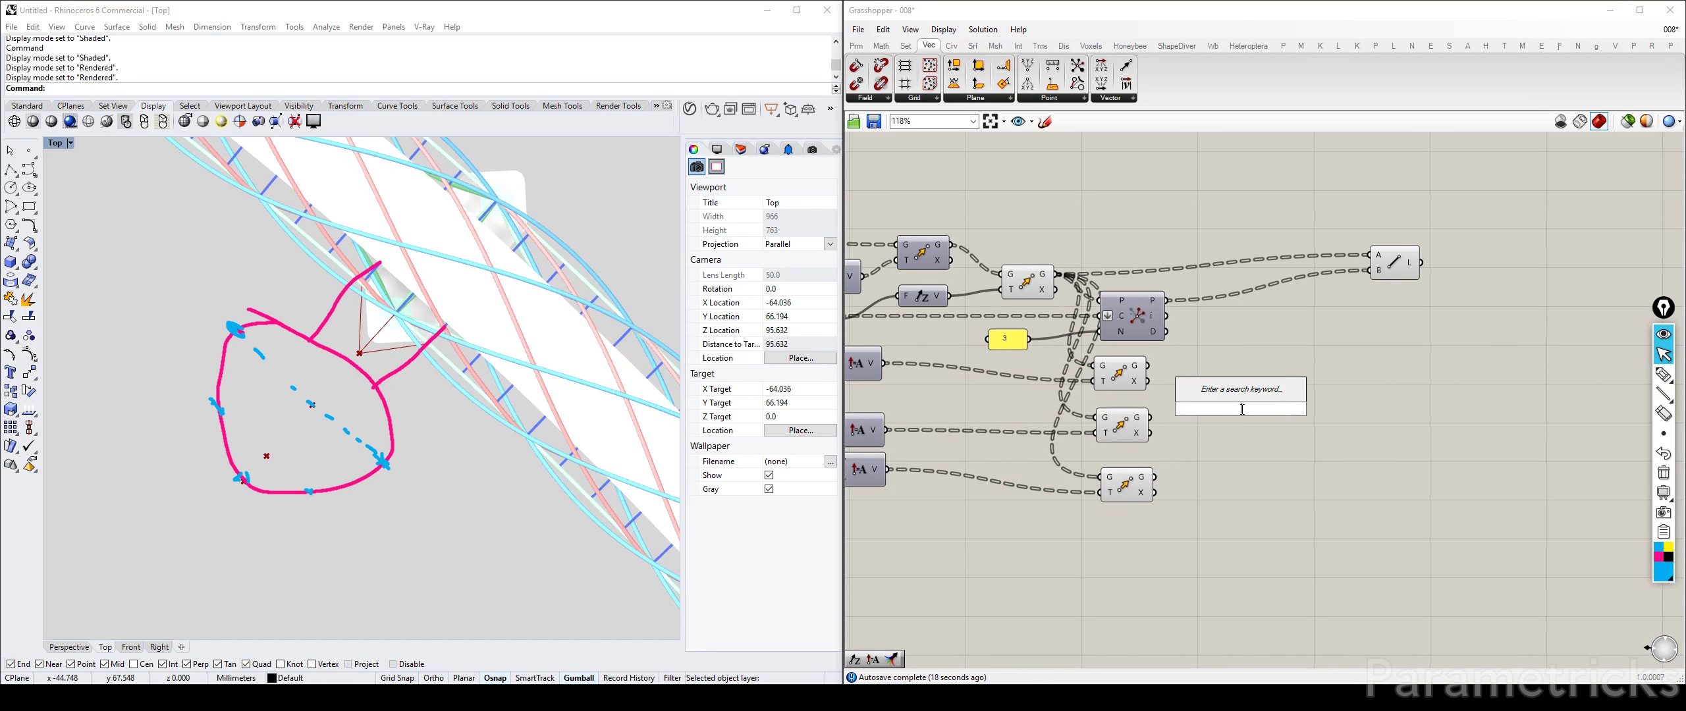
type("inter")
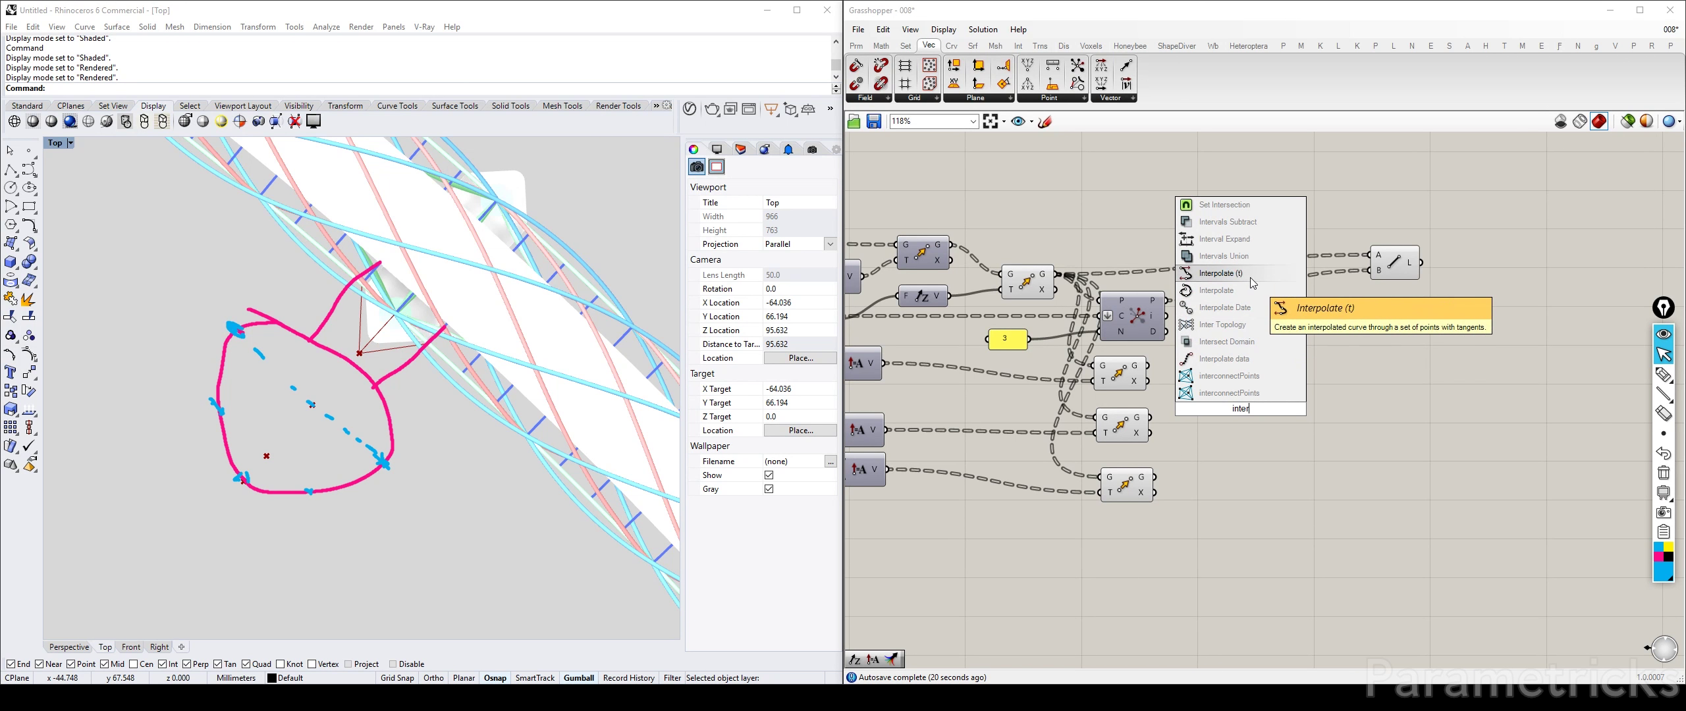
left_click(1253, 291)
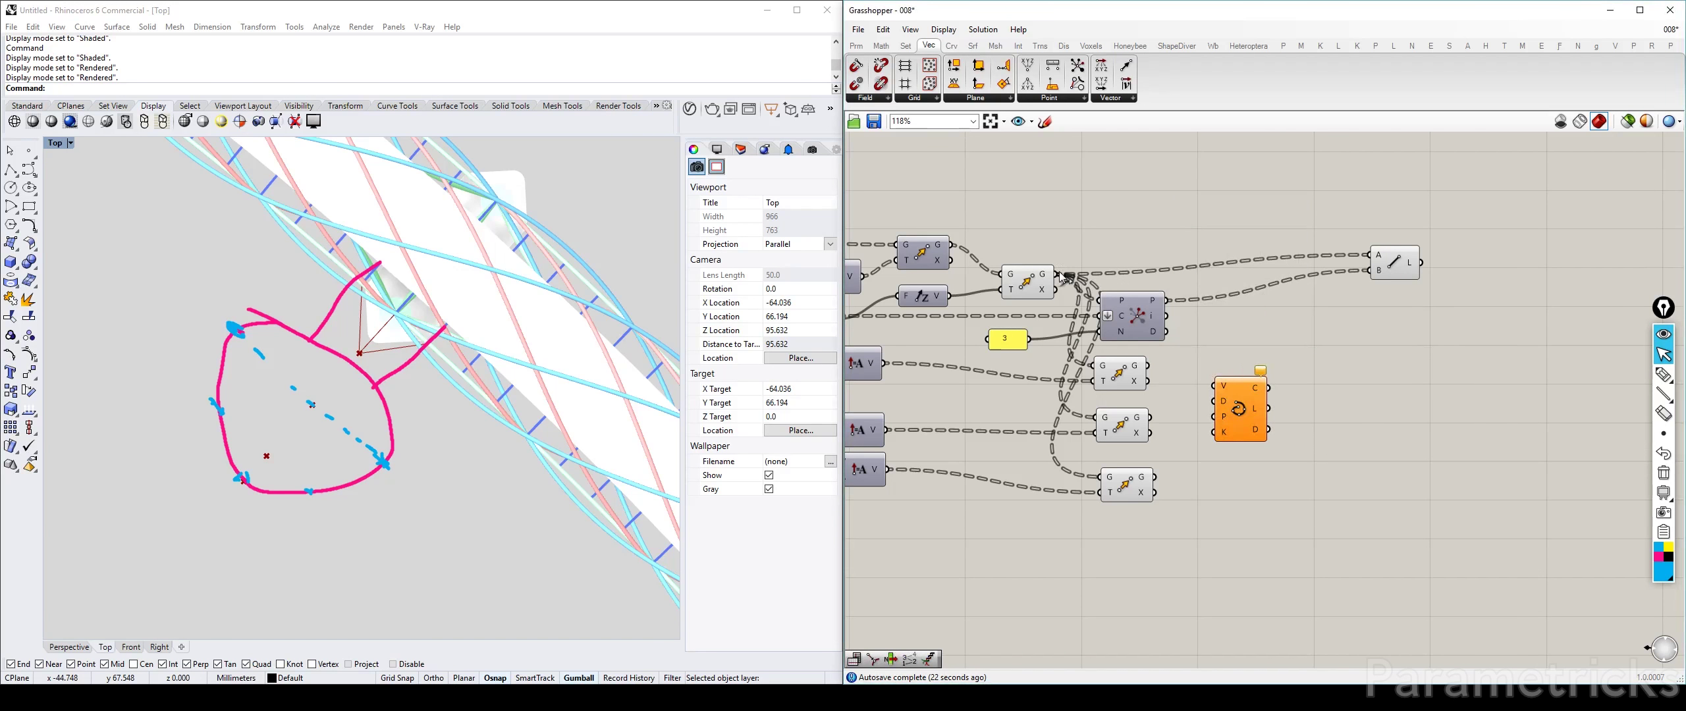
mouse_move(1167, 508)
left_mouse_down()
mouse_move(1125, 389)
mouse_move(1190, 473)
left_mouse_up()
left_click_drag(1232, 435, 1273, 490)
Step: Add a Merge component between the lower Move components and the Interpolate component
double_click(1234, 502)
type("merge")
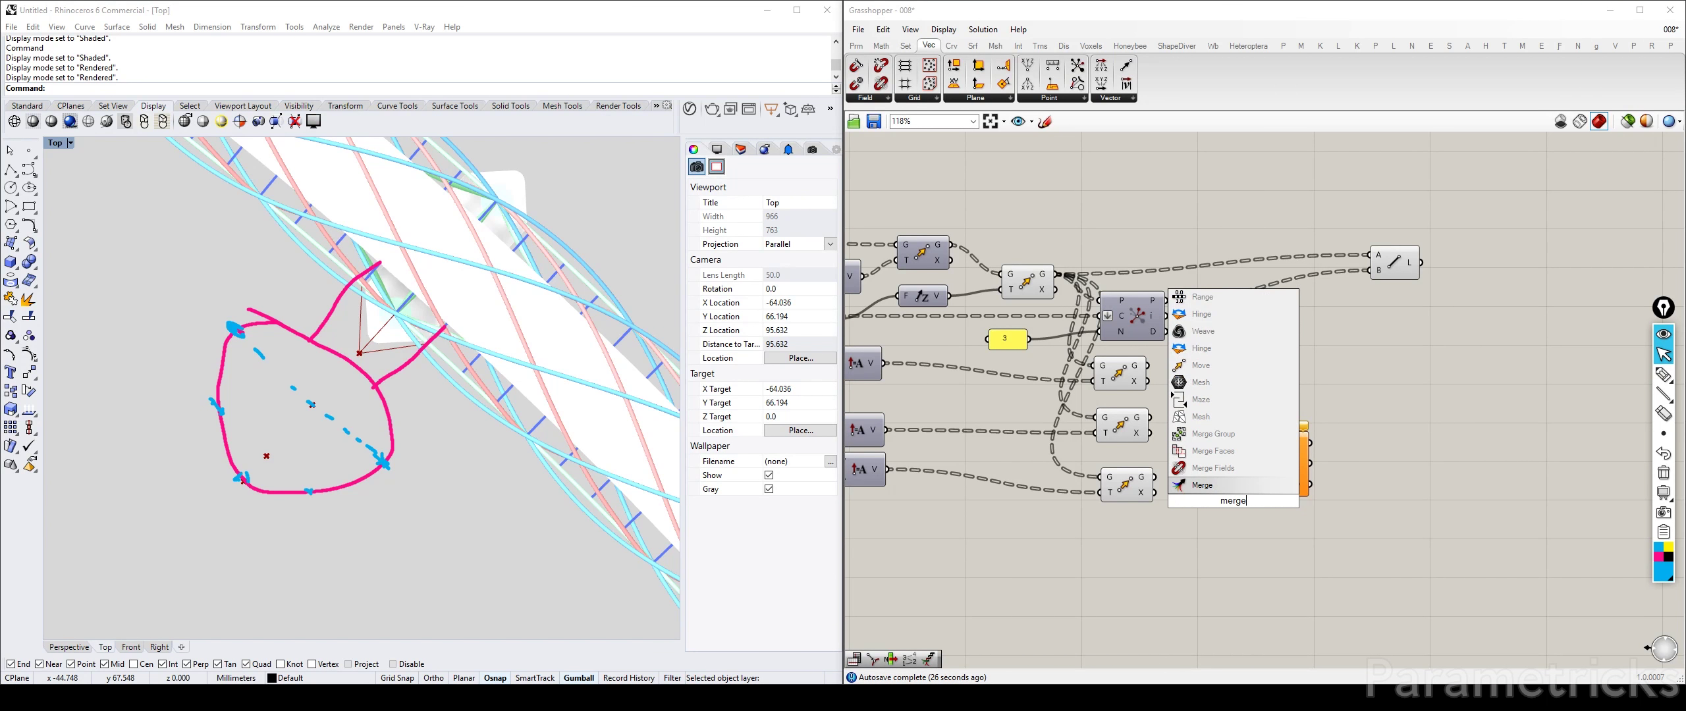
key("Return")
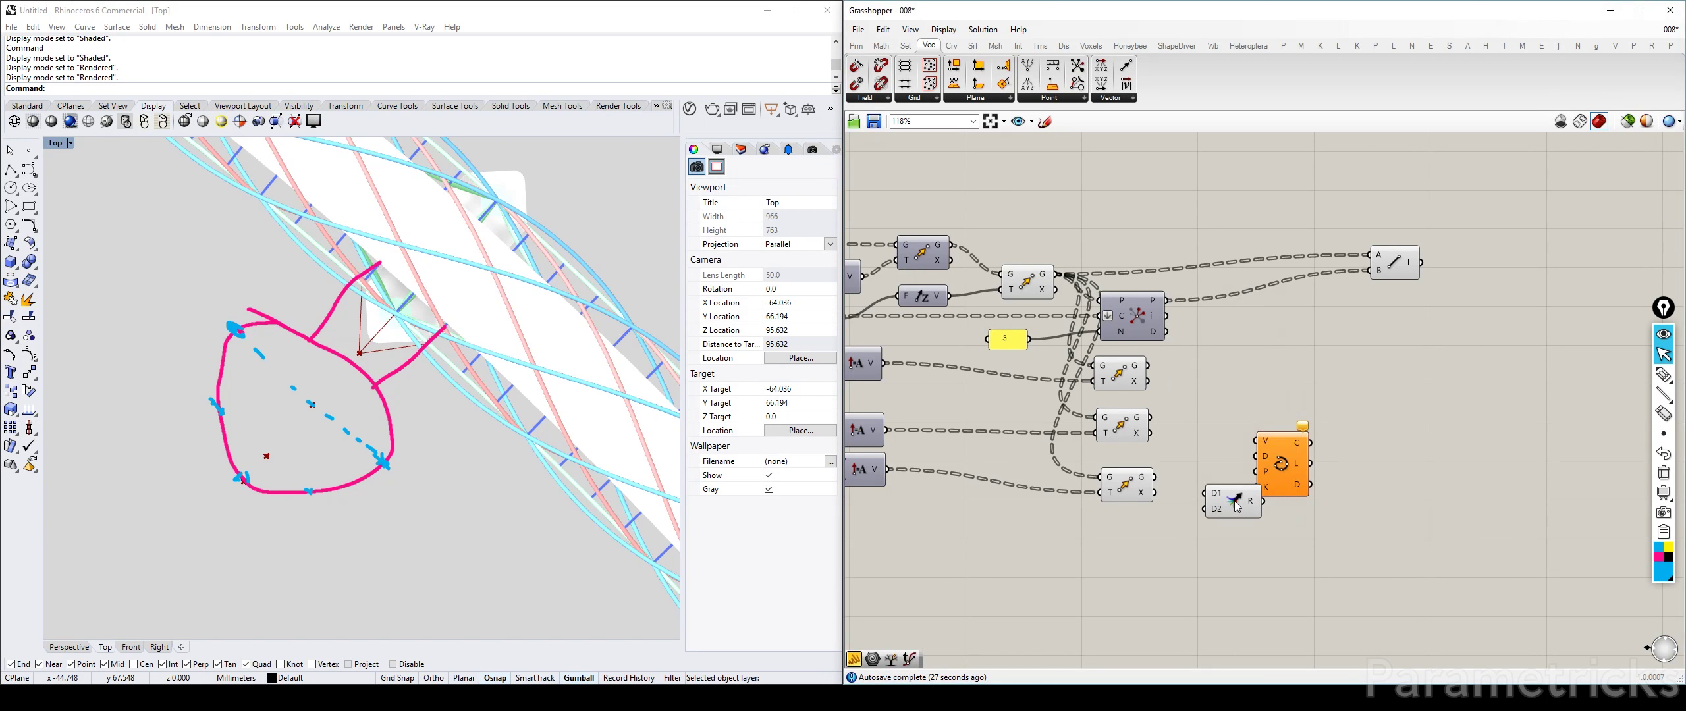
Step: Shift the three lower Moves down and wire the G outputs of the upper Move and these three, in order, into Merge inputs D1 to D4
left_click(1039, 287)
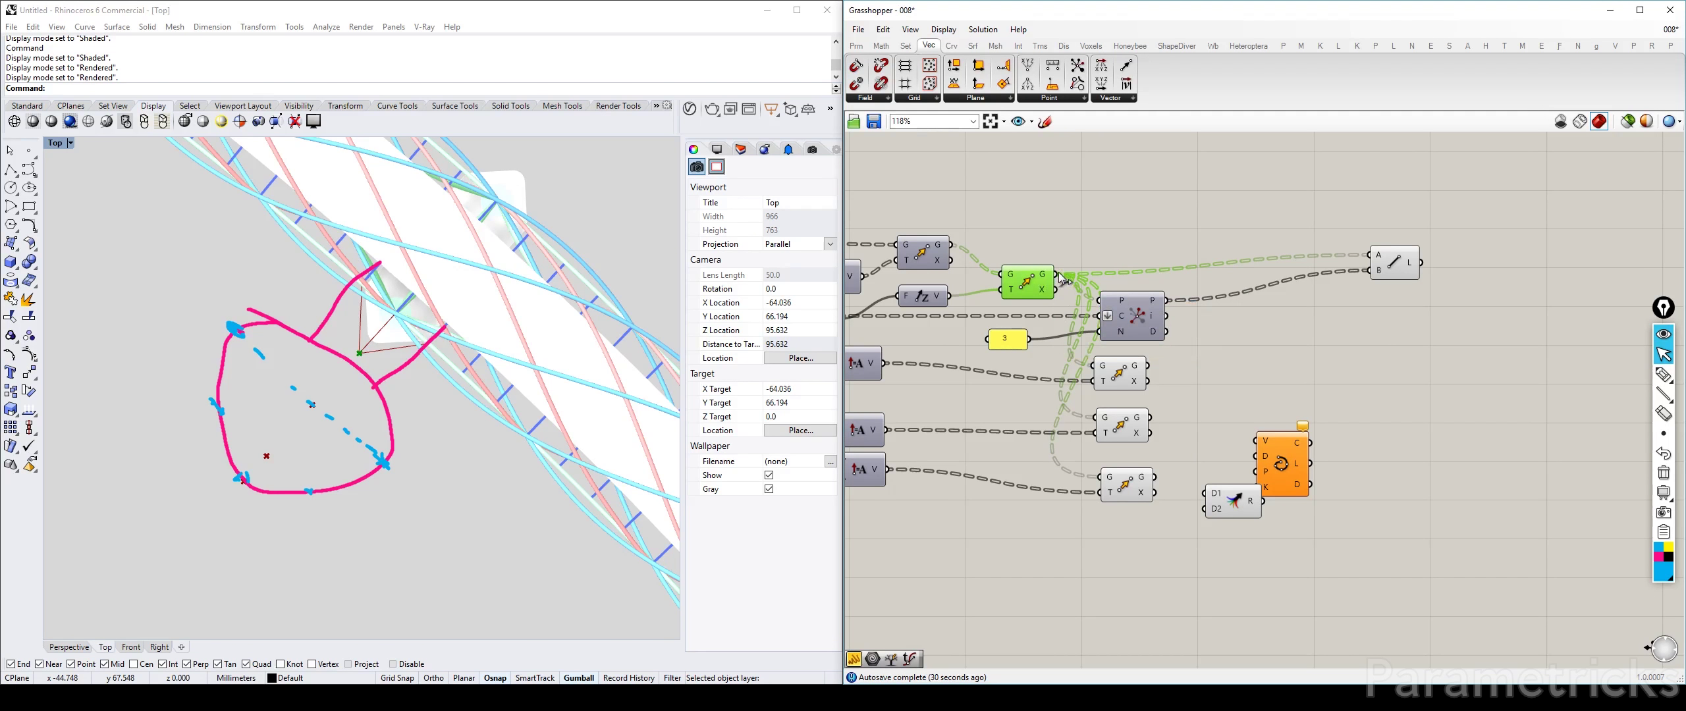
left_click_drag(1054, 272, 1106, 530)
left_click_drag(1118, 376, 1120, 427)
left_click(1105, 386)
left_click_drag(1189, 388, 1150, 418)
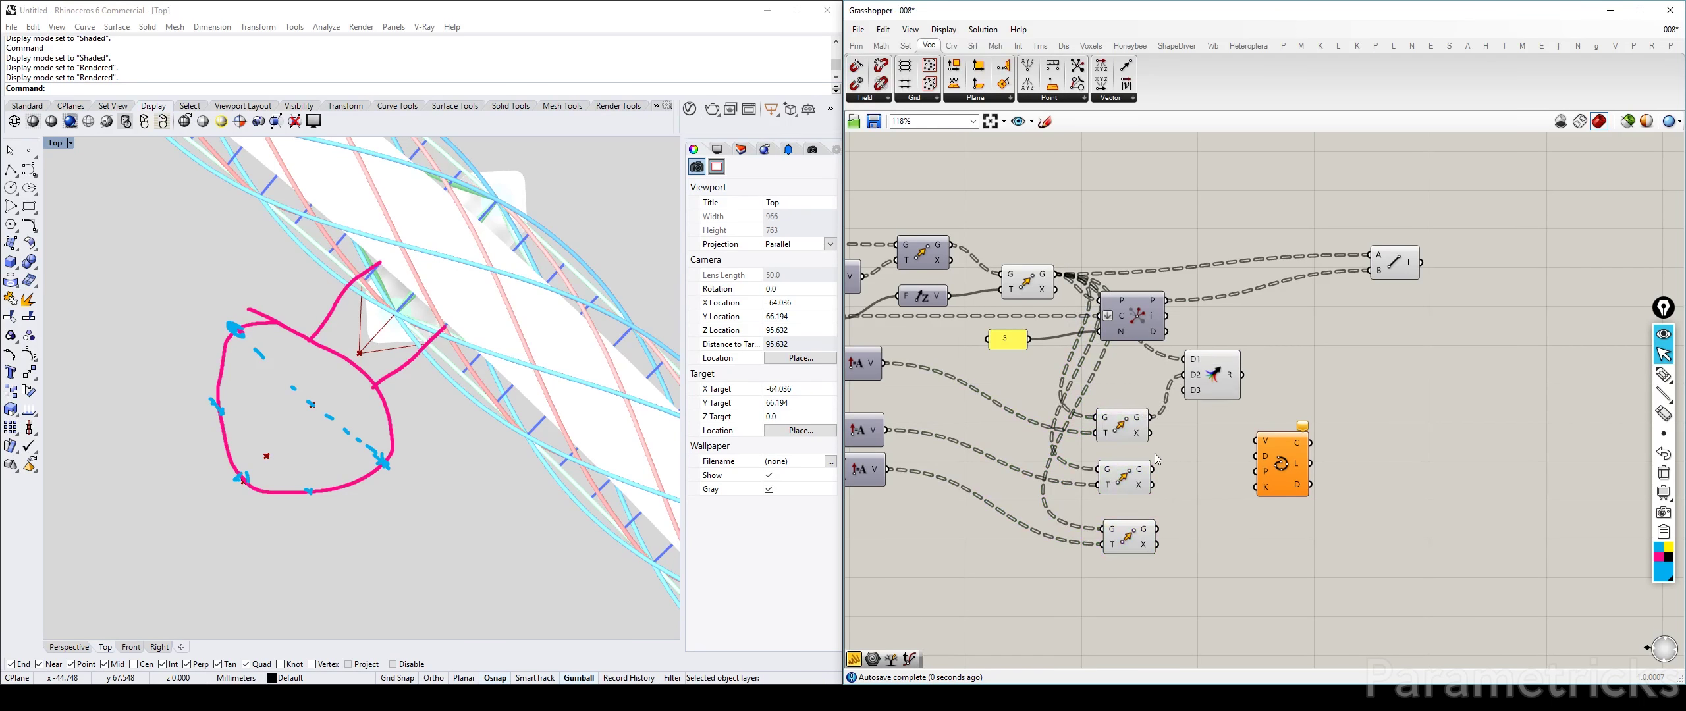
left_click_drag(1154, 469, 1191, 382)
left_click_drag(1157, 529, 1192, 400)
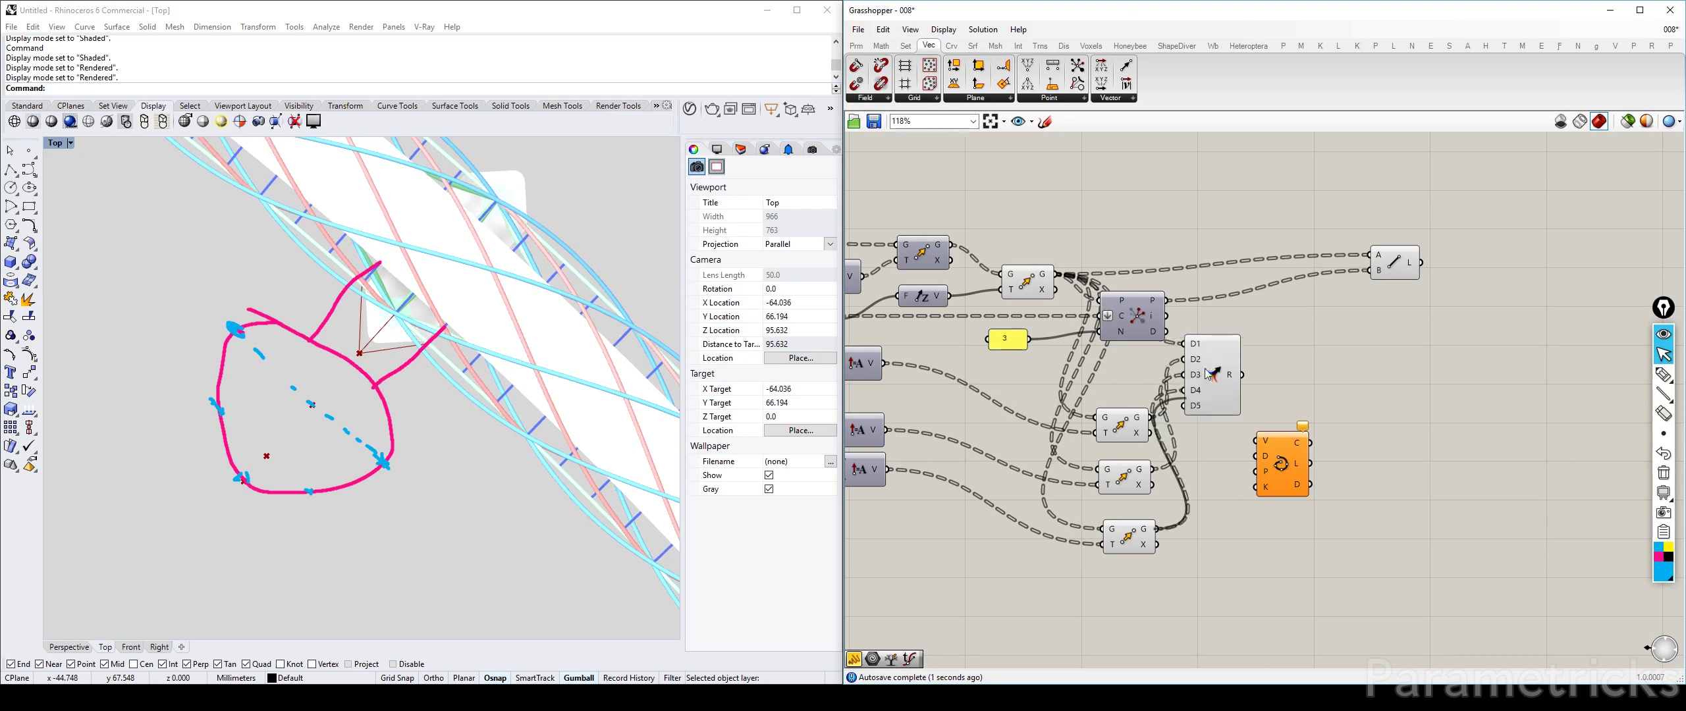
Step: Remove the unused D5 input from the Merge component and shift the Merge slightly closer to the lower Move components
left_click(1215, 394)
scroll(1209, 403, "up", 6)
left_click(1227, 431)
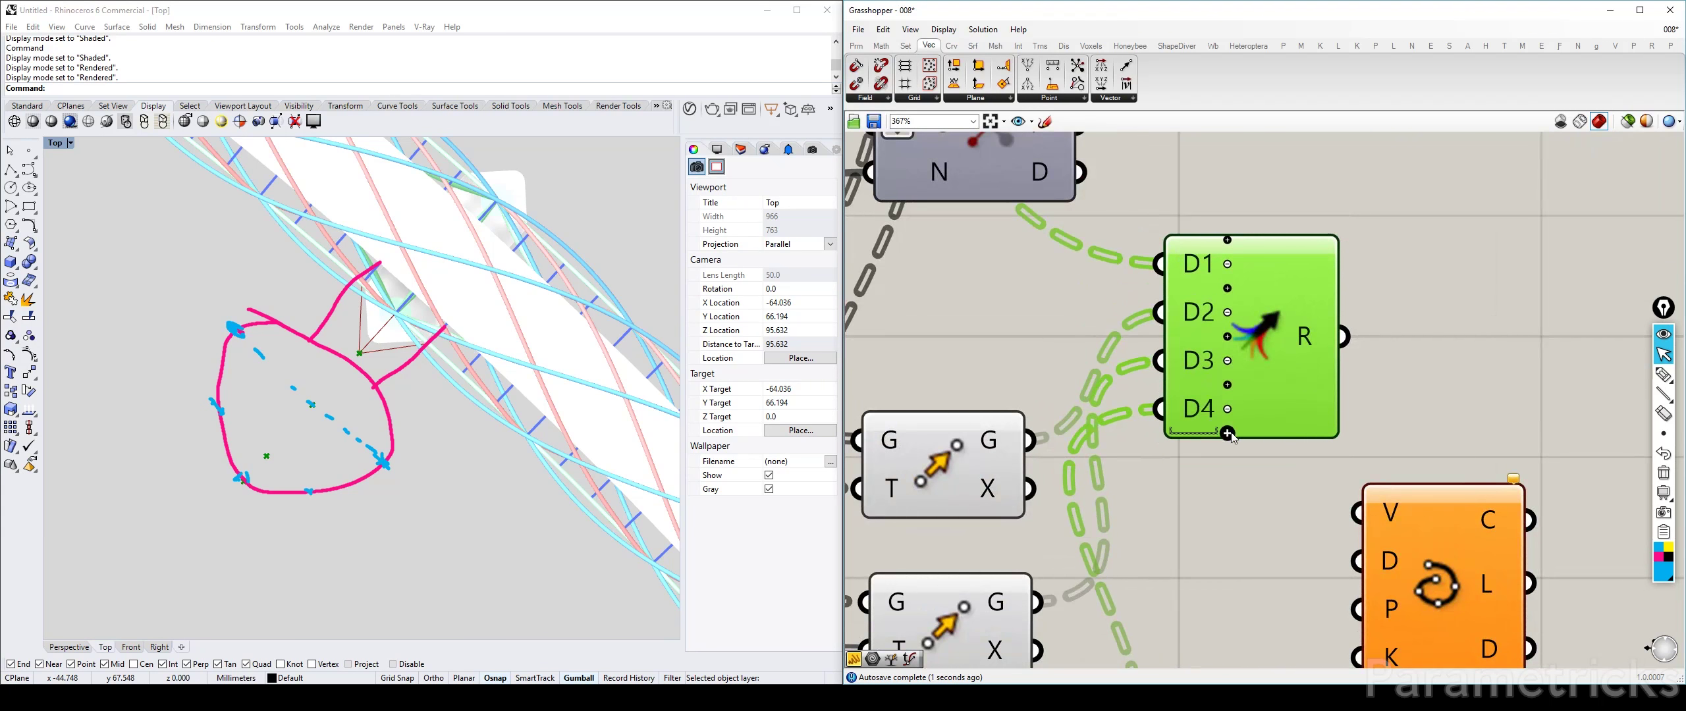
scroll(1229, 432, "down", 3)
right_click_drag(1120, 609, 1108, 417)
left_click_drag(1119, 505, 1042, 256)
left_click_drag(1053, 264, 1035, 239)
right_click_drag(1153, 257, 1091, 384)
left_click_drag(1161, 337, 1105, 313)
right_click_drag(1171, 207, 1187, 363)
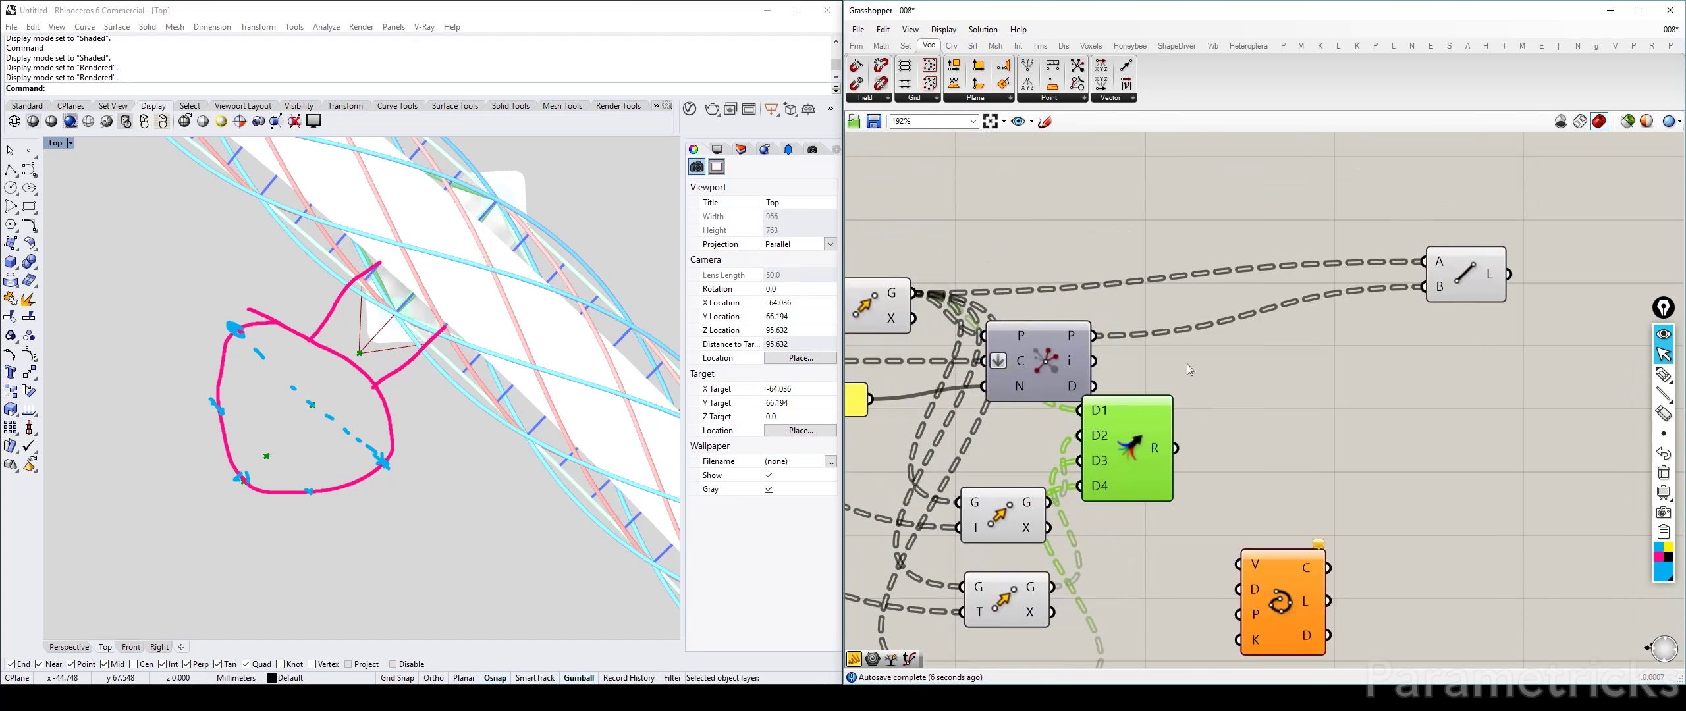
Step: Shift the Closest Points component rightward above the Merge, and move the Rotate and Evaluate Curve components slightly left to tidy the layout
left_click_drag(1072, 340, 1174, 312)
right_click_drag(1457, 262, 1614, 249)
scroll(1613, 249, "down", 2)
right_click_drag(1086, 279, 1331, 262)
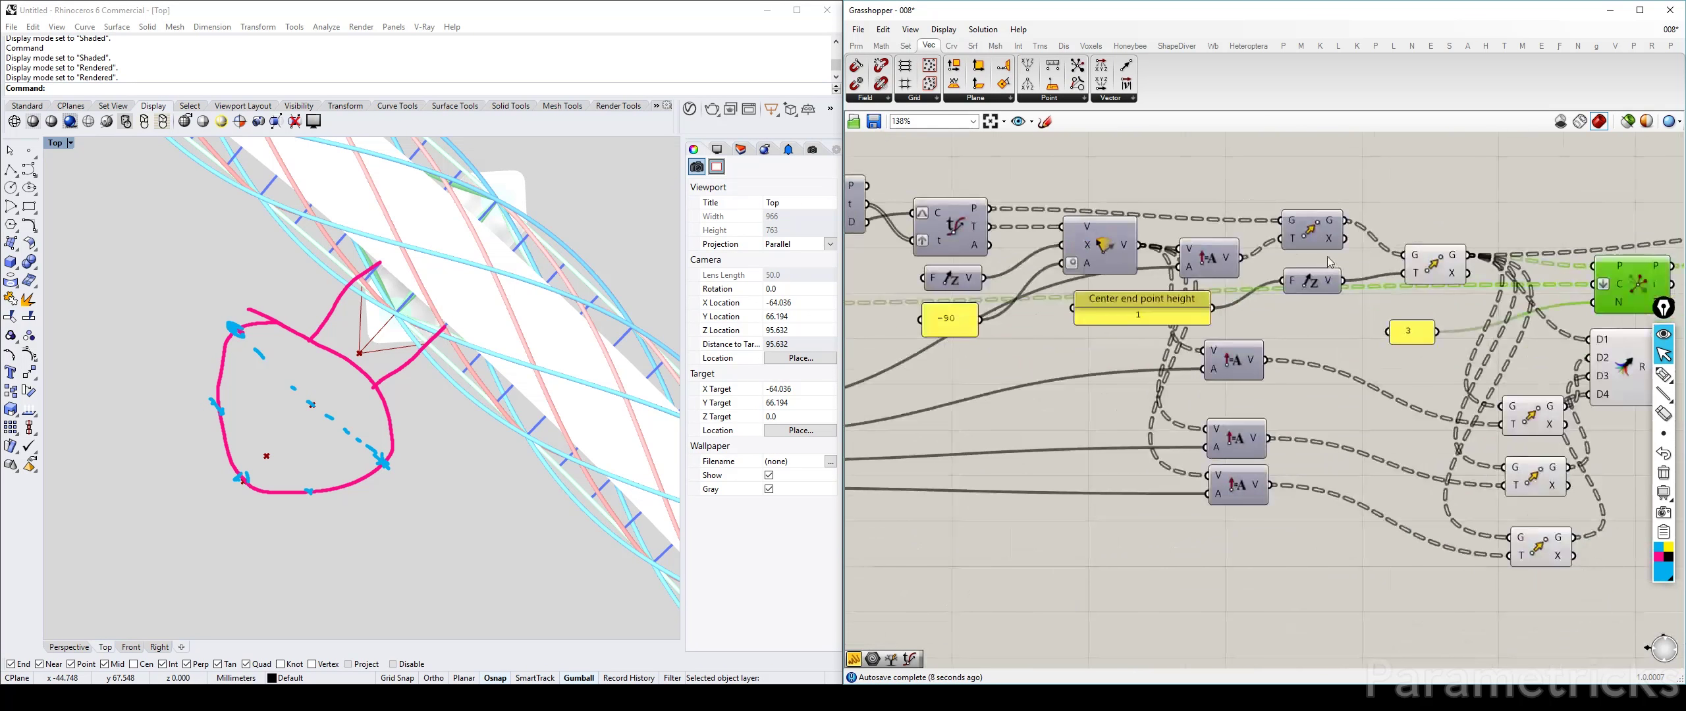
left_click_drag(1101, 253, 1080, 252)
right_click_drag(912, 244, 1200, 264)
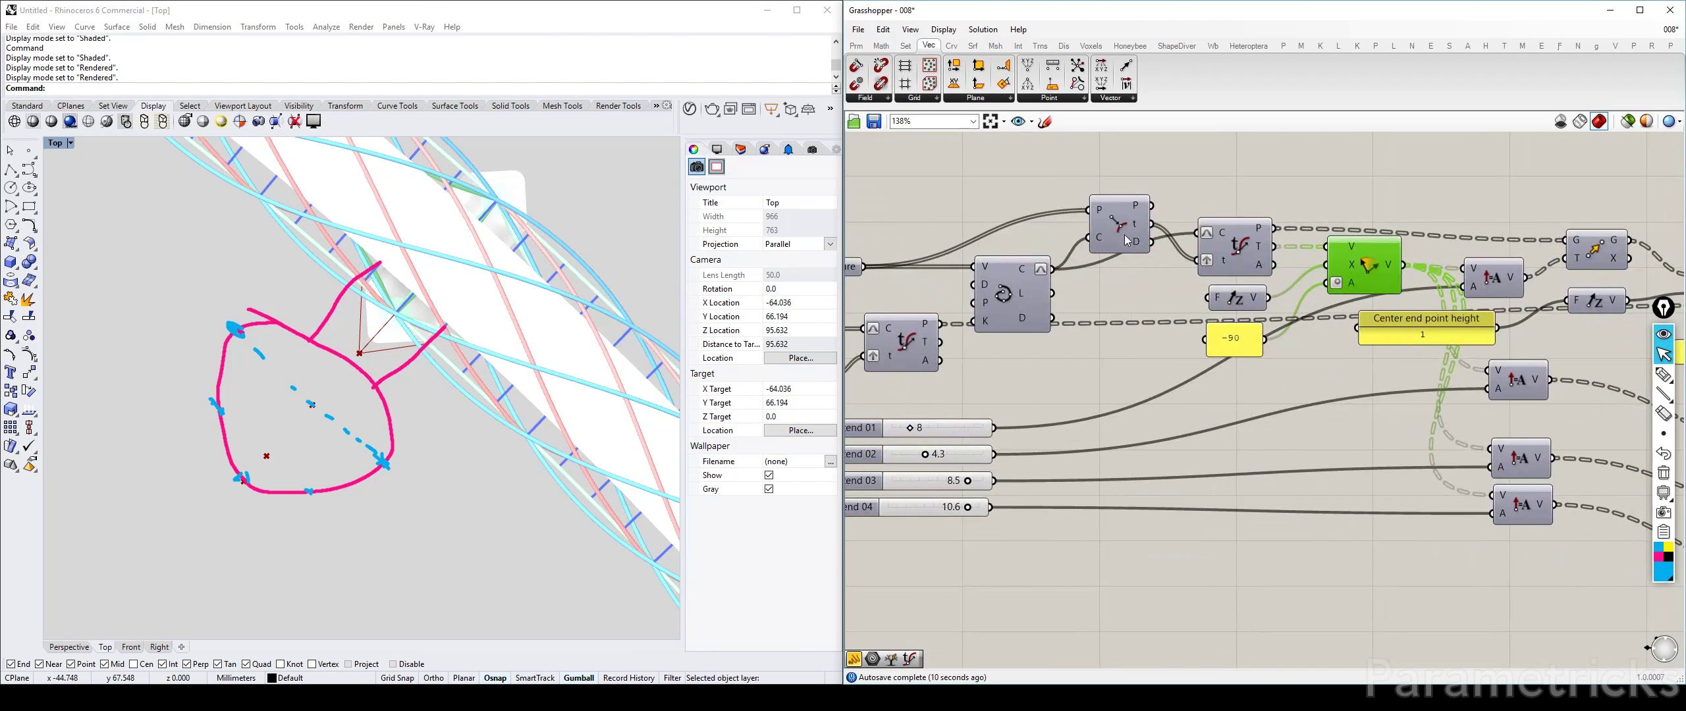
right_click_drag(1002, 306, 1077, 334)
left_click(1077, 334)
right_click_drag(1321, 279, 1090, 283)
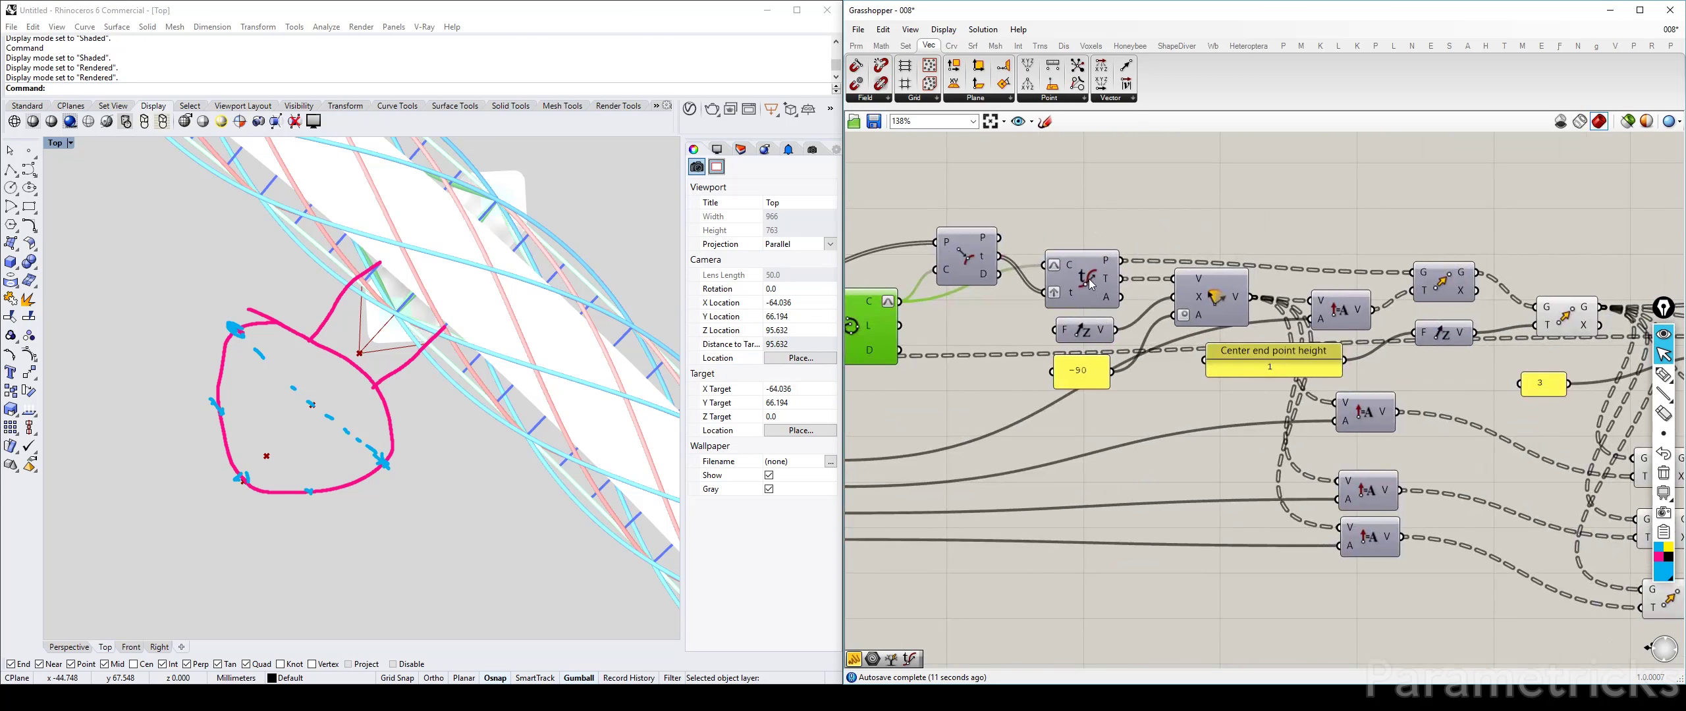
left_click_drag(1194, 287, 1081, 275)
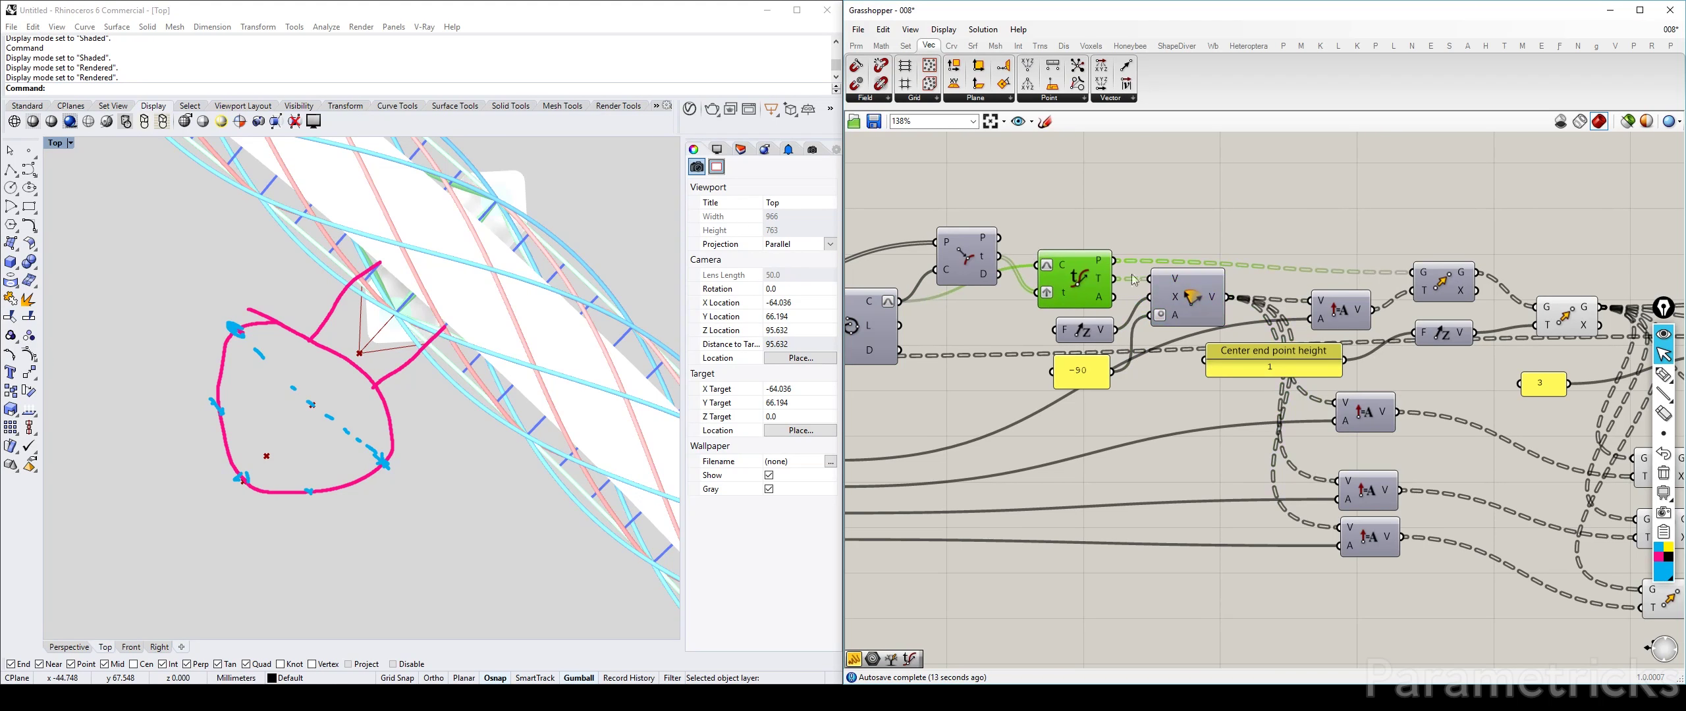
Step: Wire the Merge result into the Interpolate component's V input, check the curve in the Top view, and position Interpolate level with the Merge
right_click_drag(1621, 332, 1123, 321)
right_click_drag(1299, 454, 1134, 374)
left_click_drag(1128, 329, 1198, 380)
scroll(429, 450, "down", 5)
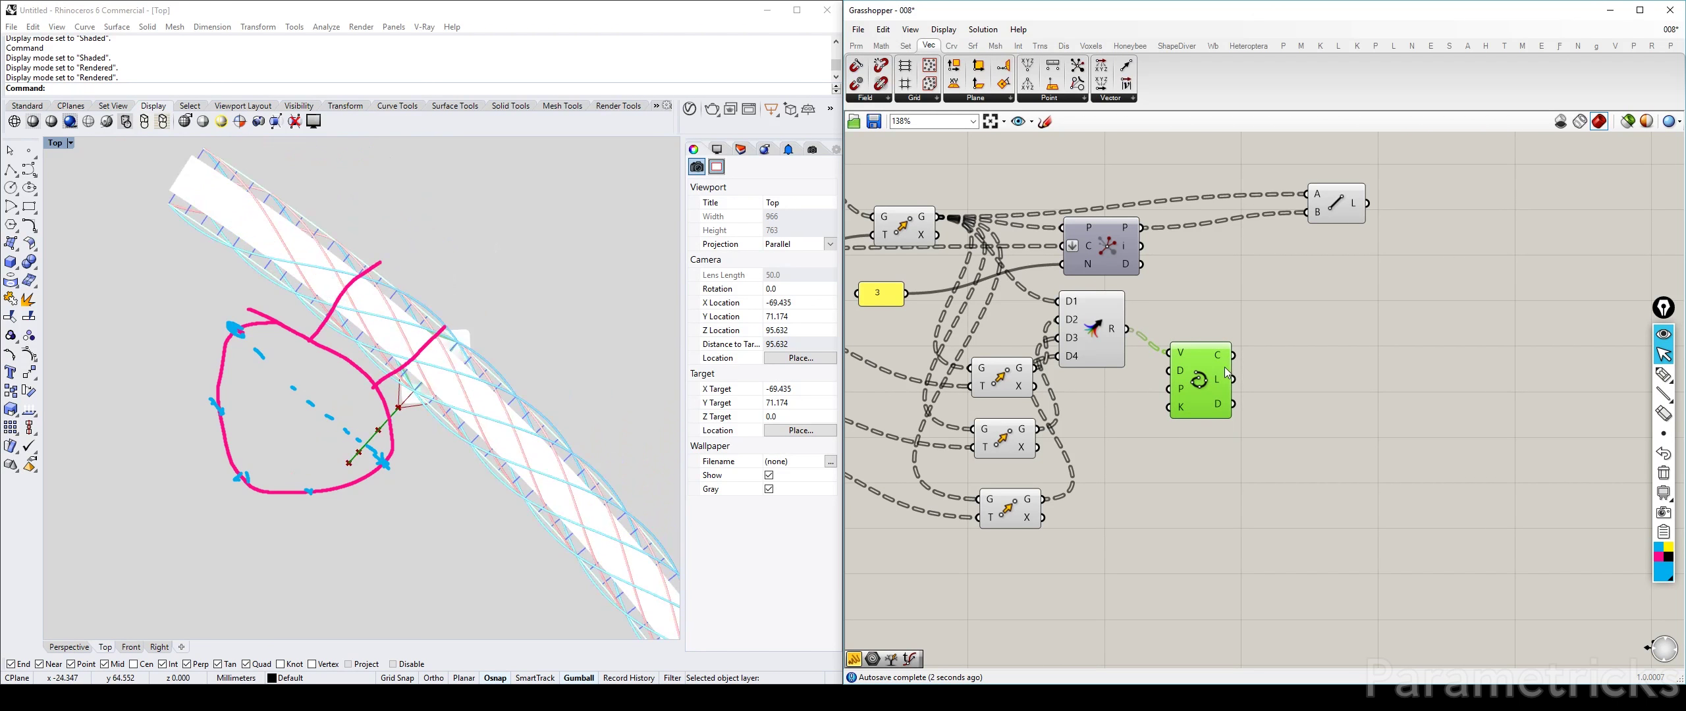
right_click_drag(438, 510, 396, 461)
scroll(361, 419, "up", 8)
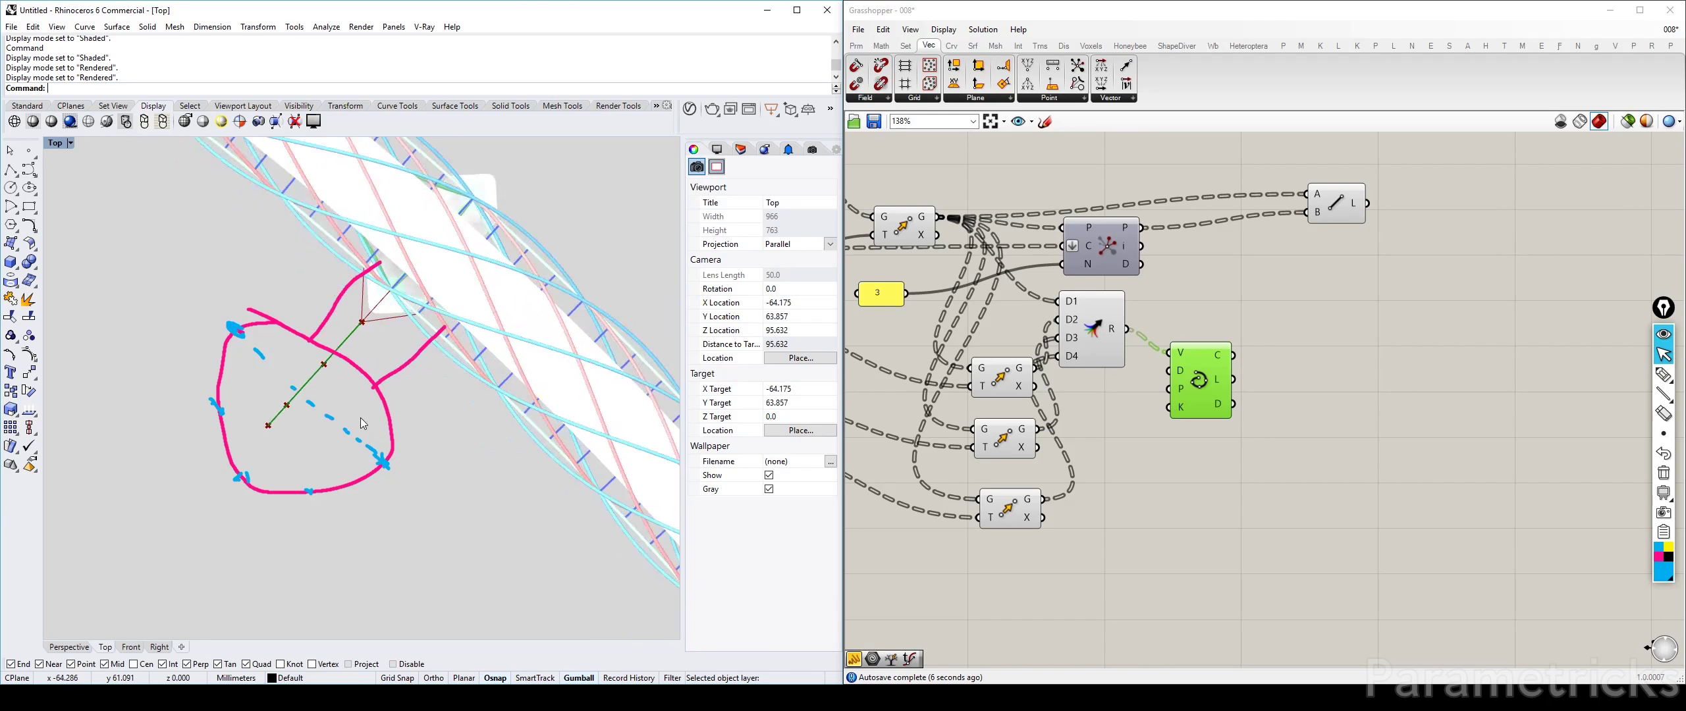
right_click_drag(361, 419, 366, 475)
left_click_drag(1220, 390, 1210, 360)
Step: Add a Curve Closest Point component, wiring Interpolate's C output into its C input and the Merge result into P
double_click(1316, 420)
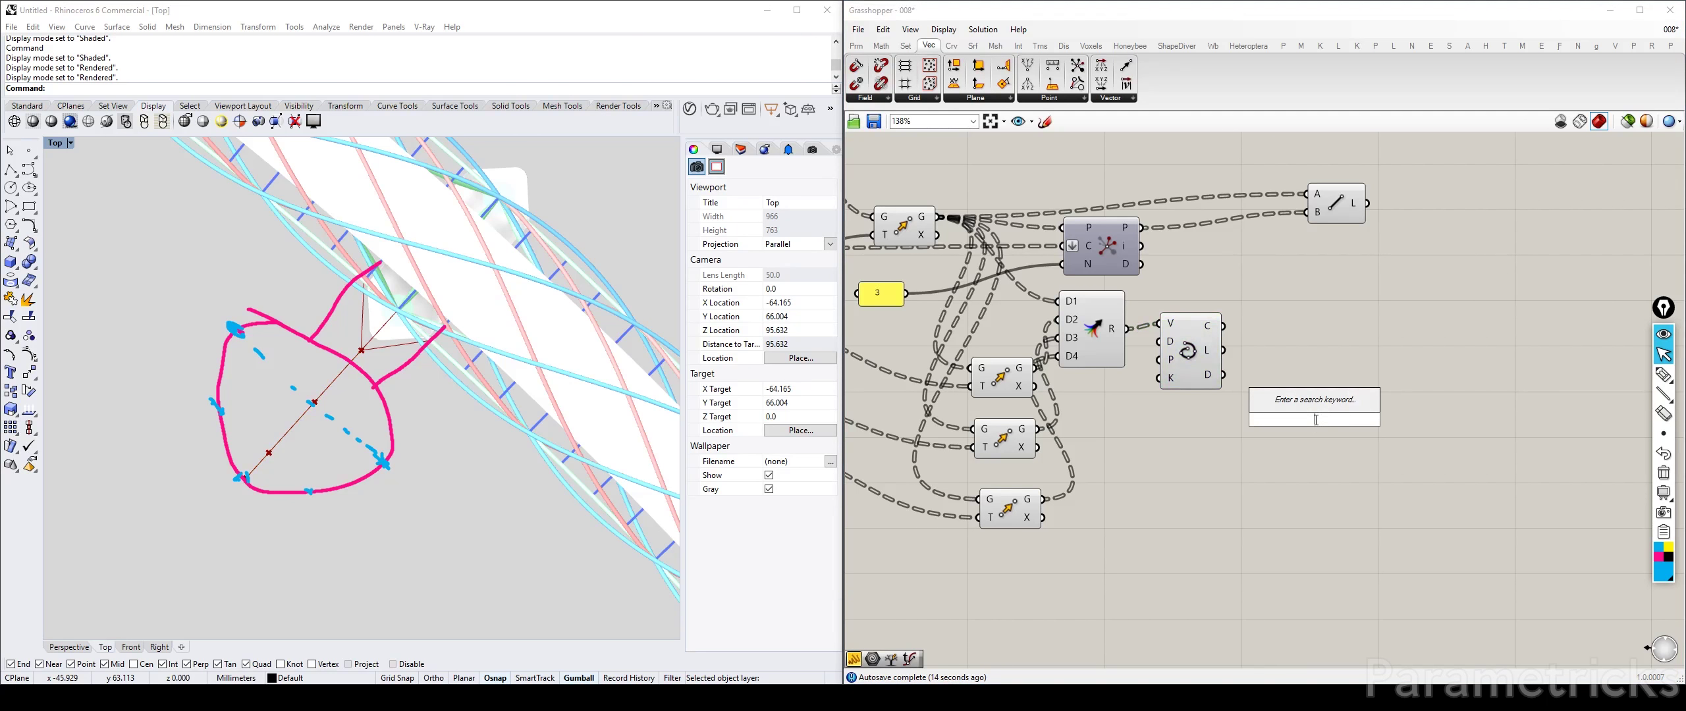
type("point clo")
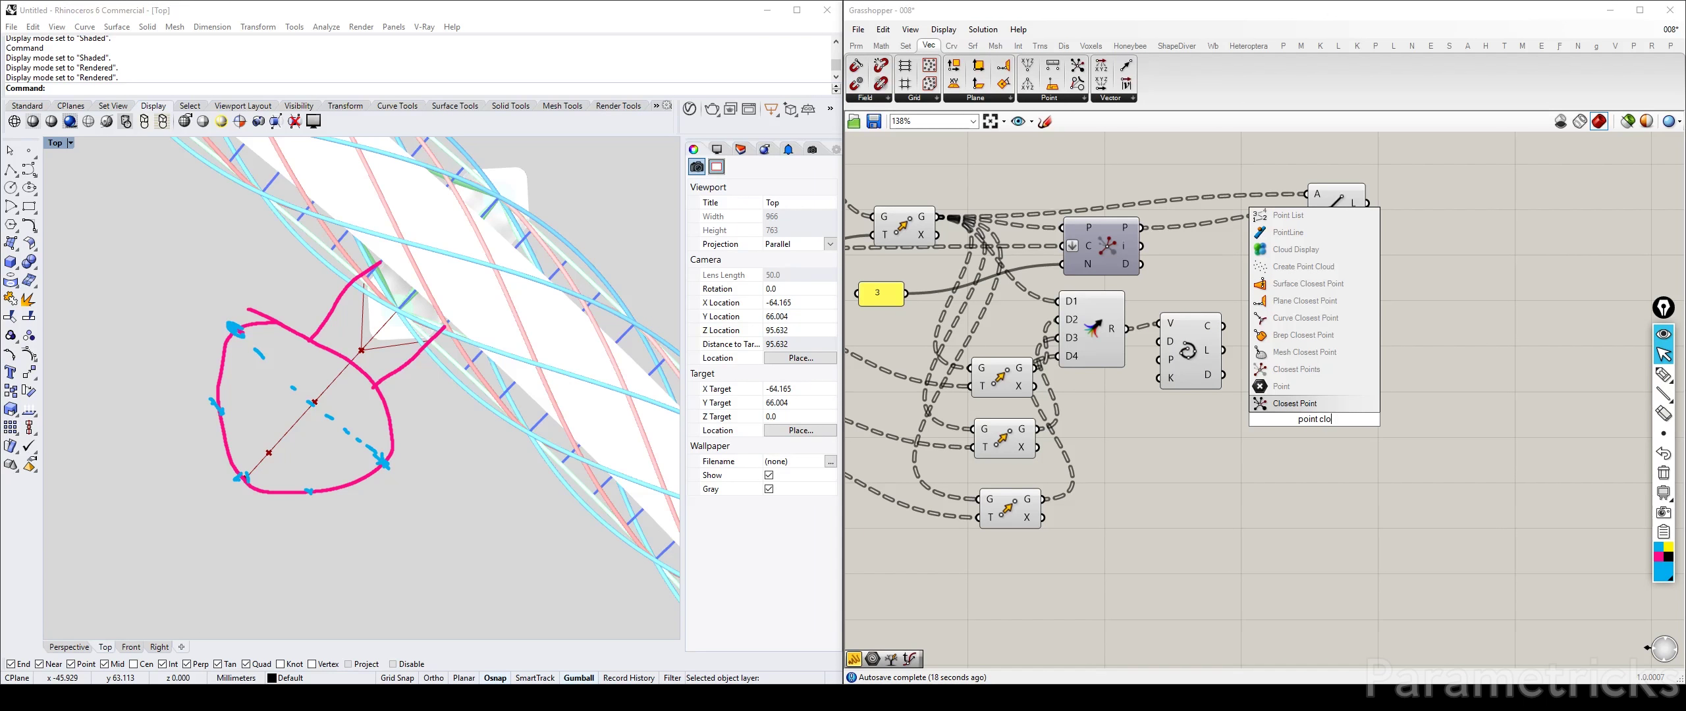
left_click(1304, 318)
left_click_drag(1223, 326, 1284, 433)
left_click_drag(1128, 328, 1282, 403)
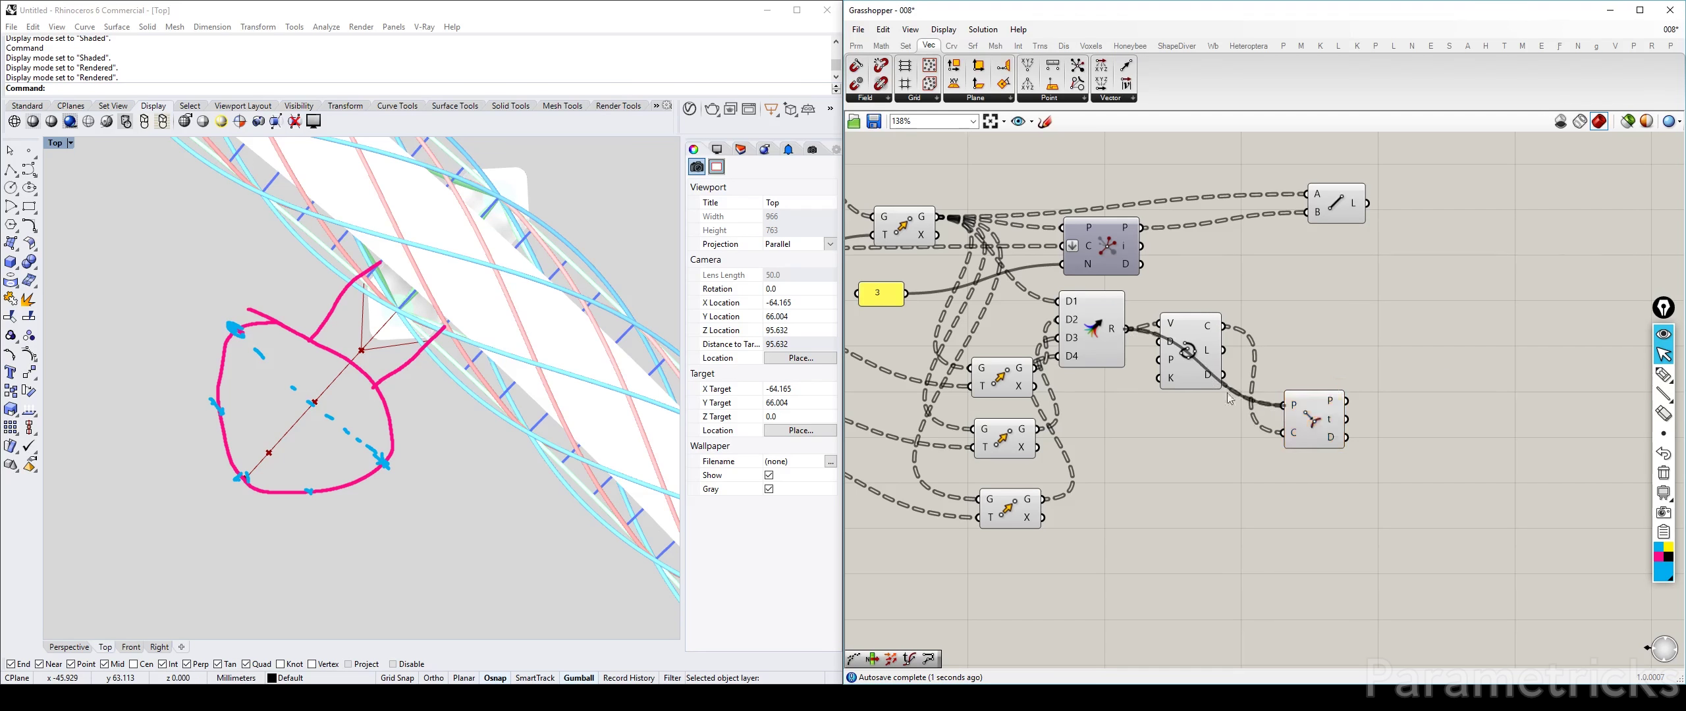
Step: Hide the Interpolate preview and spread out the layout, shifting Interpolate up and right and the three lower Moves left
left_click_drag(1207, 348, 1222, 315)
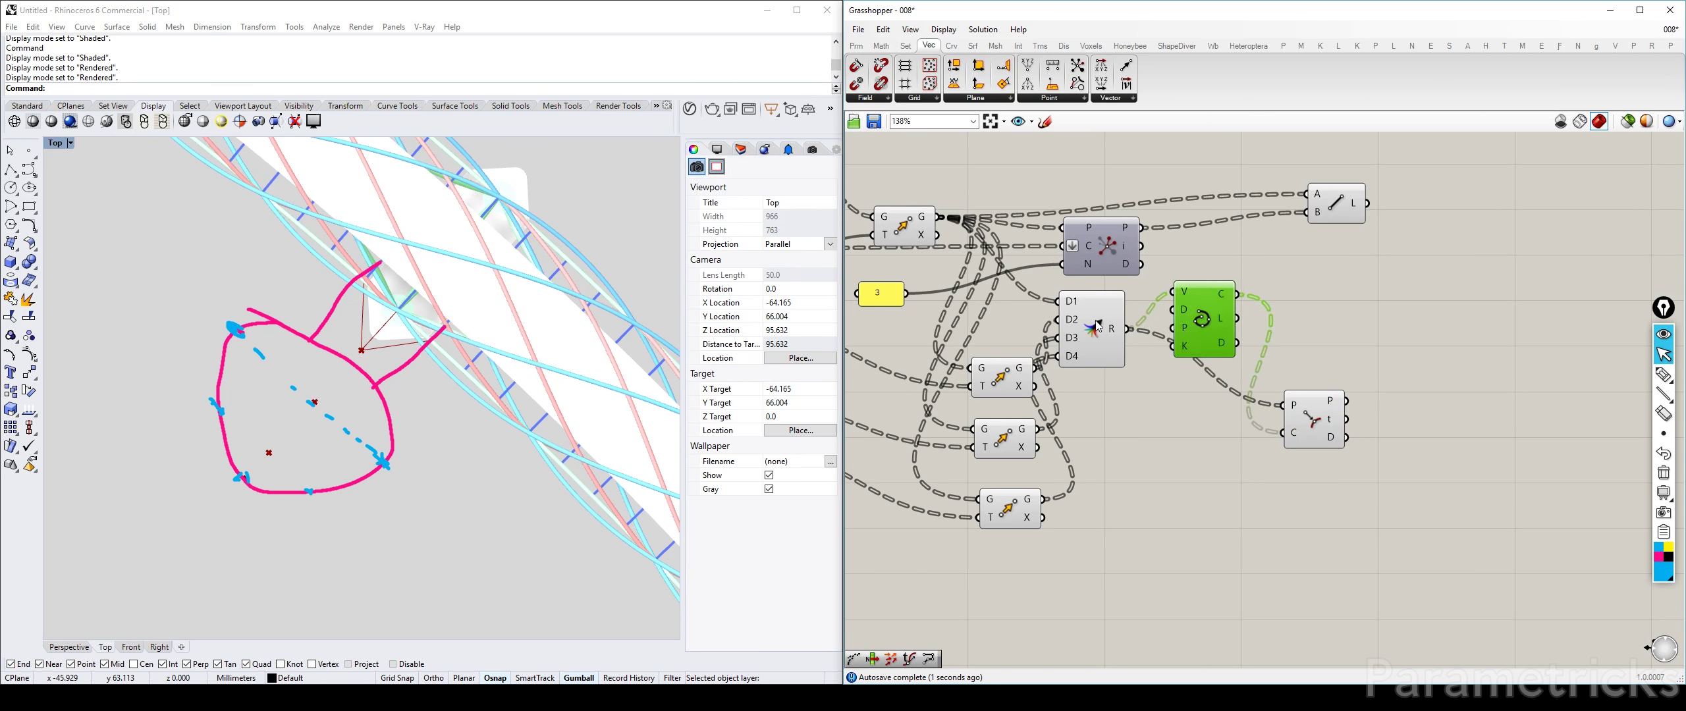
mouse_move(1113, 332)
left_click_drag(1042, 559, 968, 356)
left_click_drag(1004, 438, 964, 438)
left_click(1118, 419)
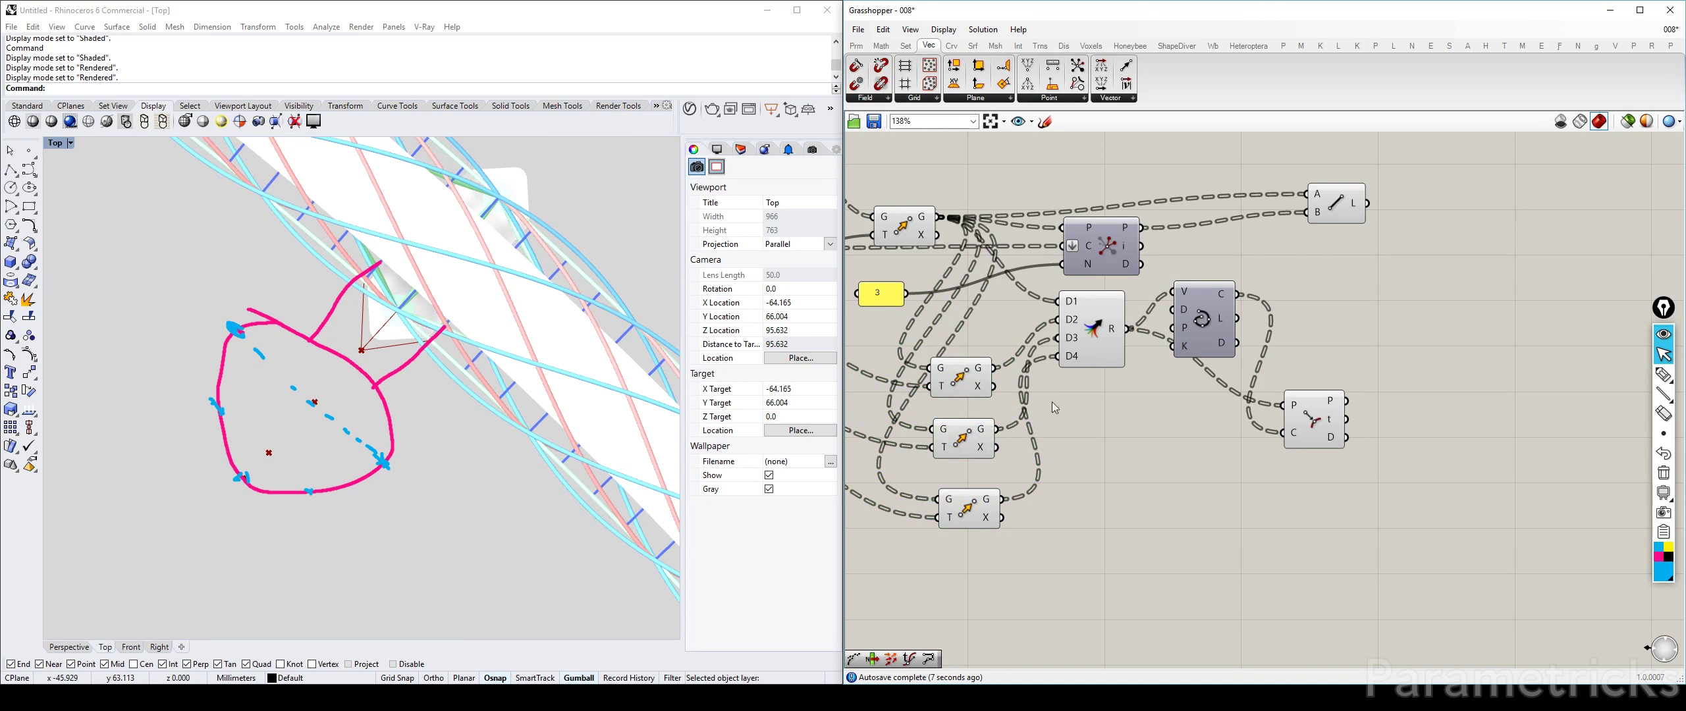
left_click_drag(983, 514, 974, 506)
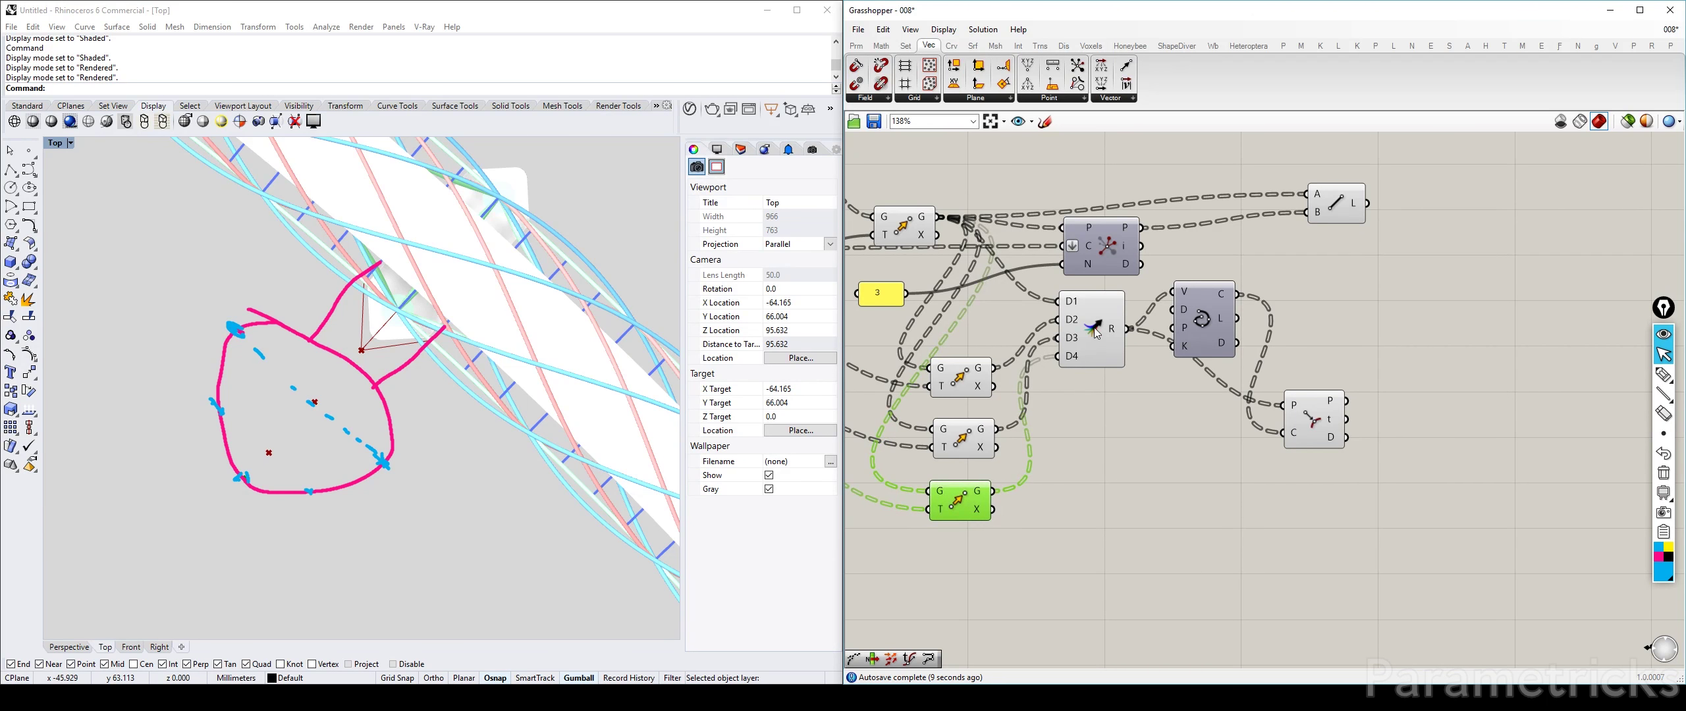
left_click_drag(1095, 332, 1112, 330)
Step: Move the Curve Closest Point component slightly up toward Interpolate
right_click_drag(1283, 382, 1193, 389)
left_click_drag(1223, 427, 1230, 402)
left_click(1120, 317)
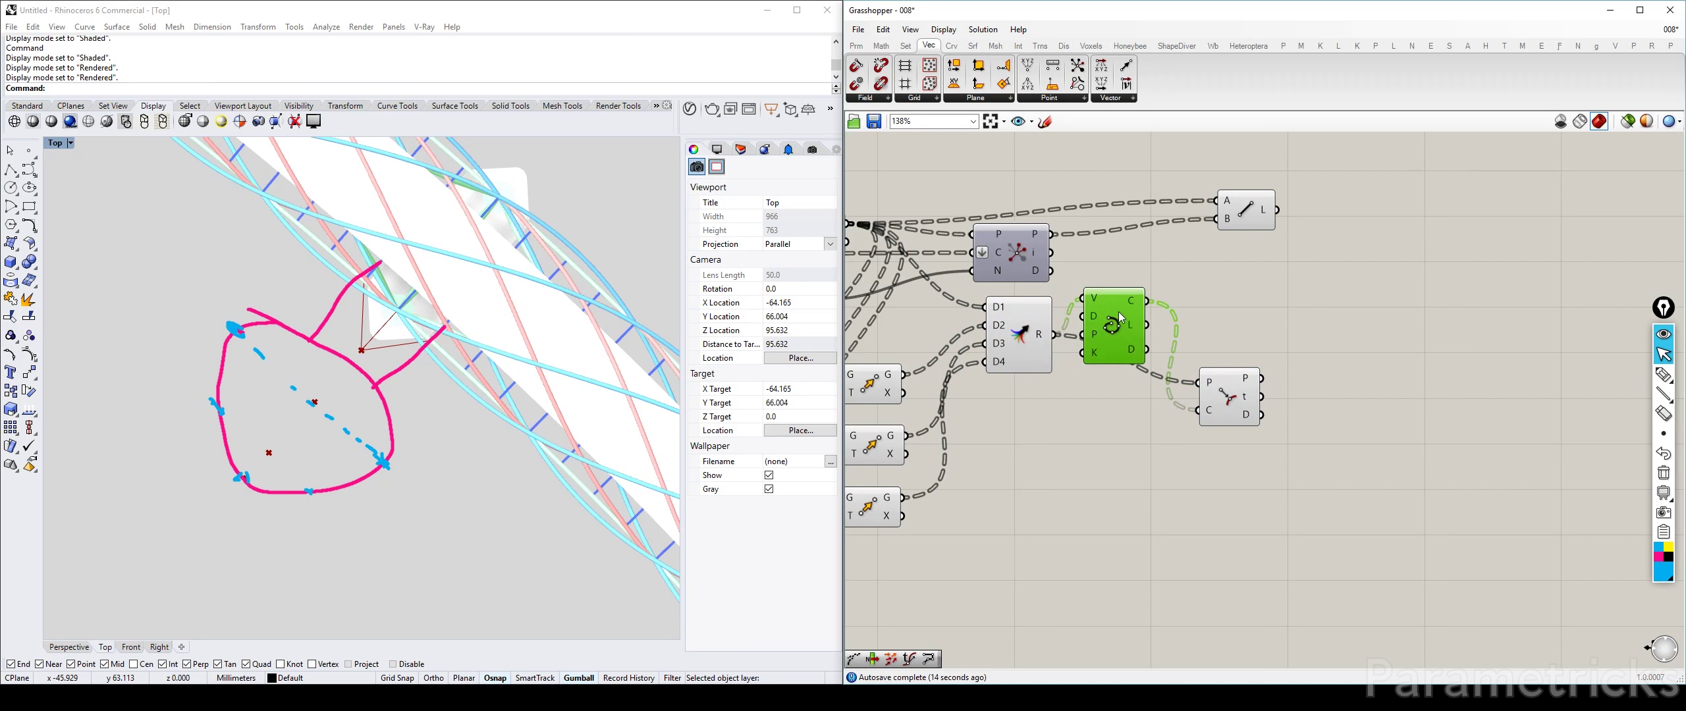
Step: Add a Point On Curve component on Interpolate's C output and set its parameter to 0.000
double_click(1233, 306)
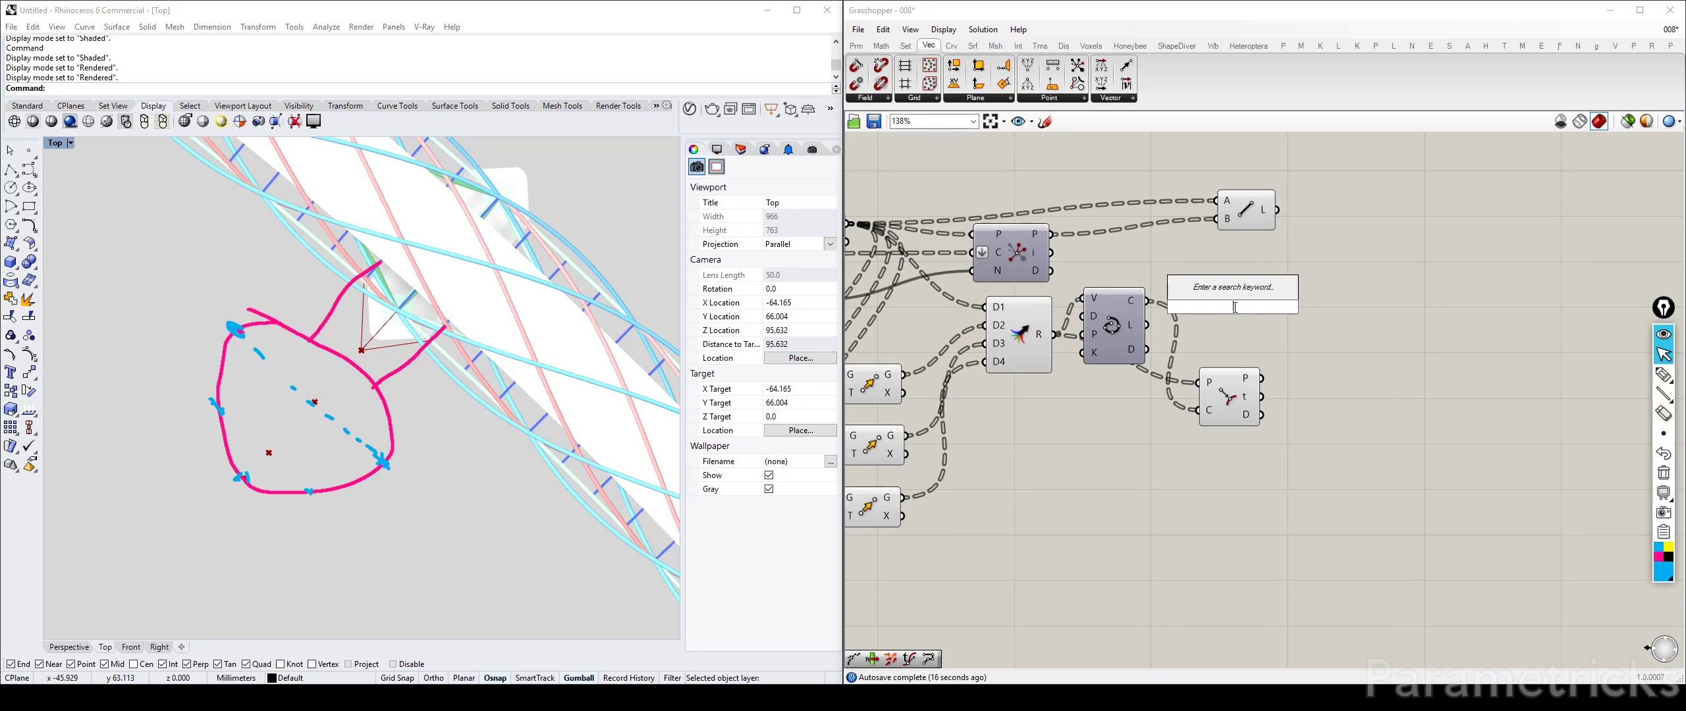
type("point")
type("on curve")
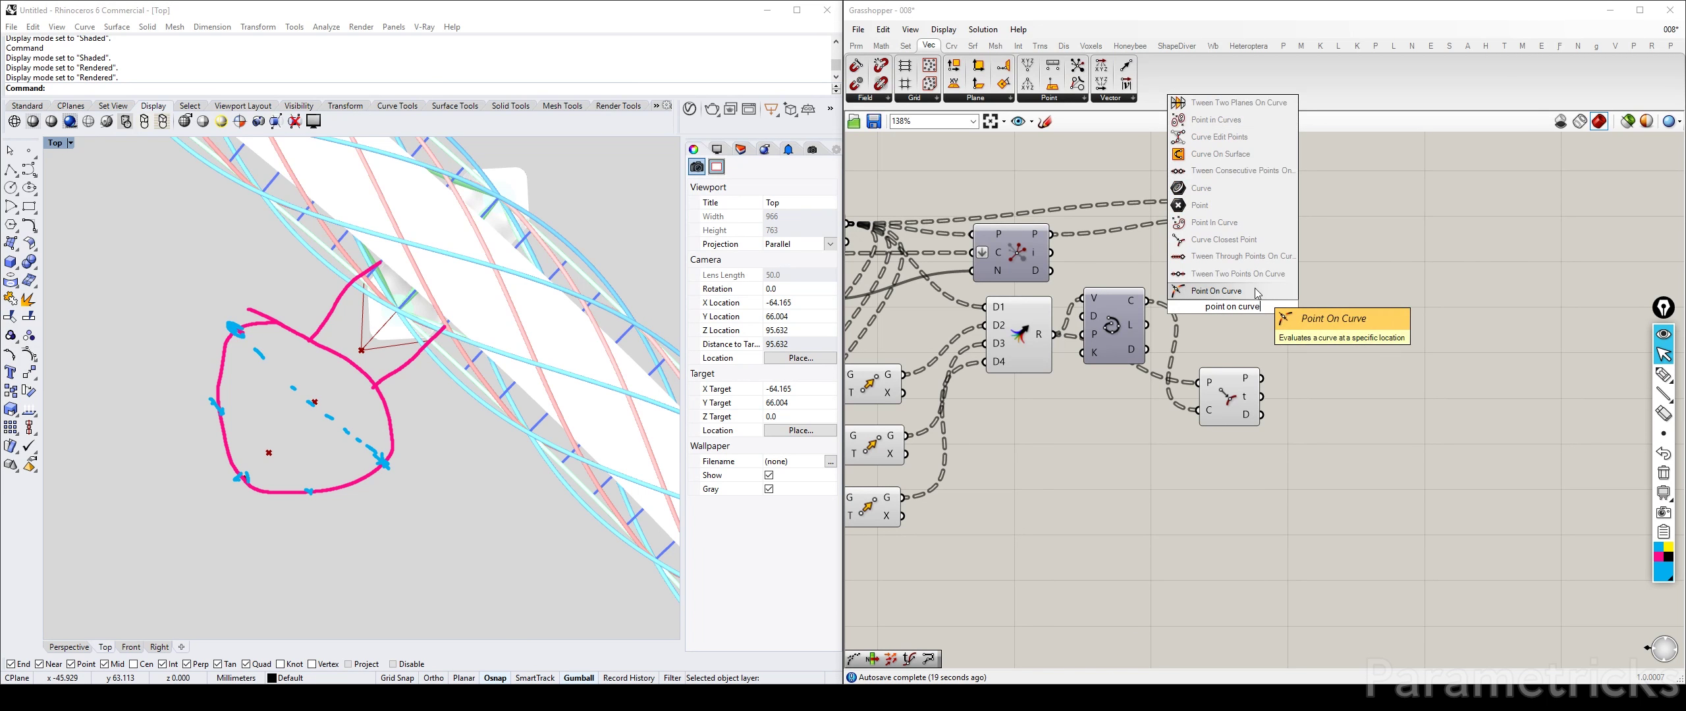
left_click(1271, 291)
left_click_drag(1112, 323, 1119, 326)
left_click_drag(1233, 308, 1194, 313)
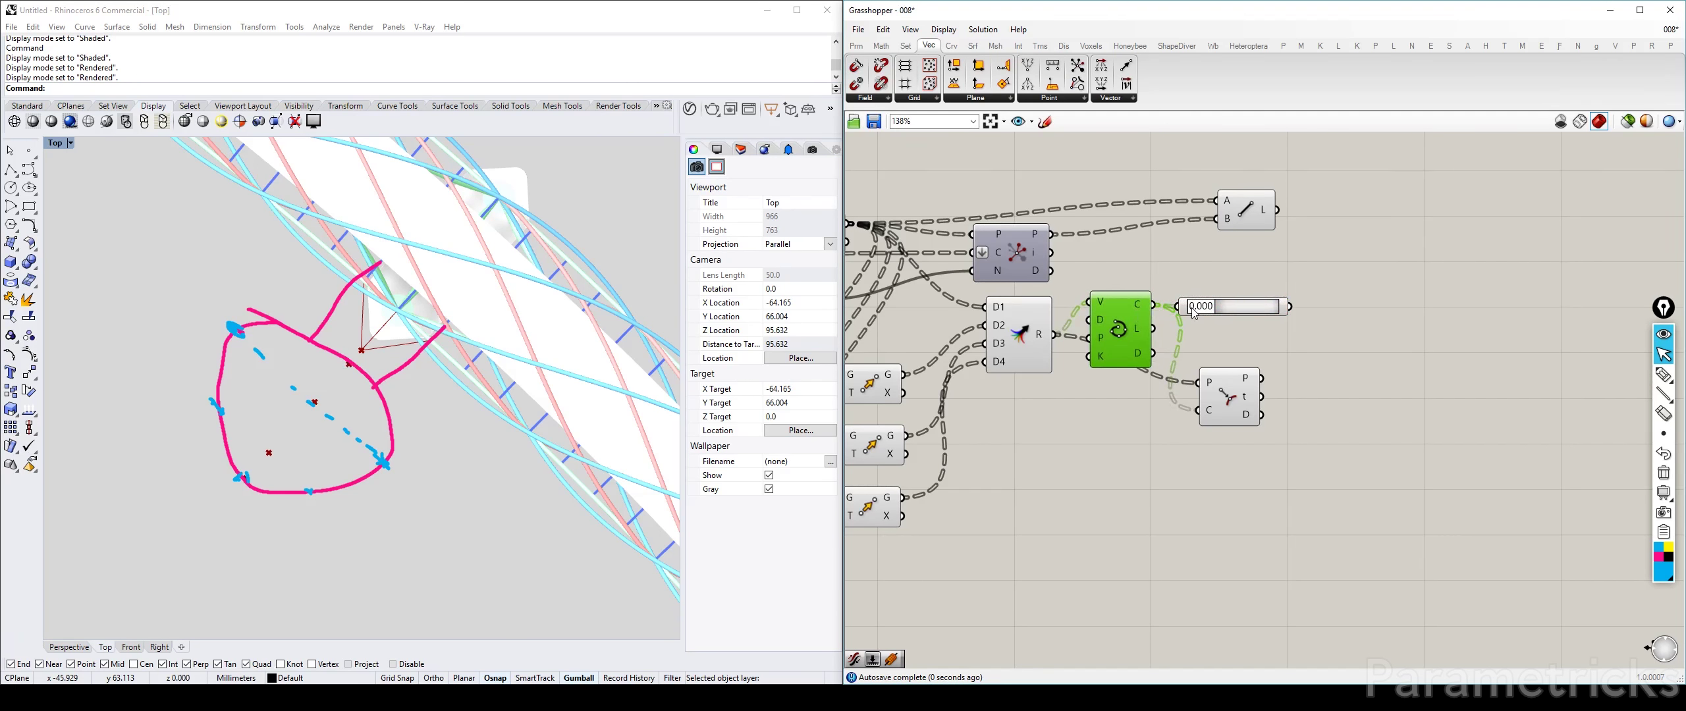
Step: Turn the Interpolate preview back on and delete the Point On Curve component
key("ctrl+q")
left_click(1198, 330)
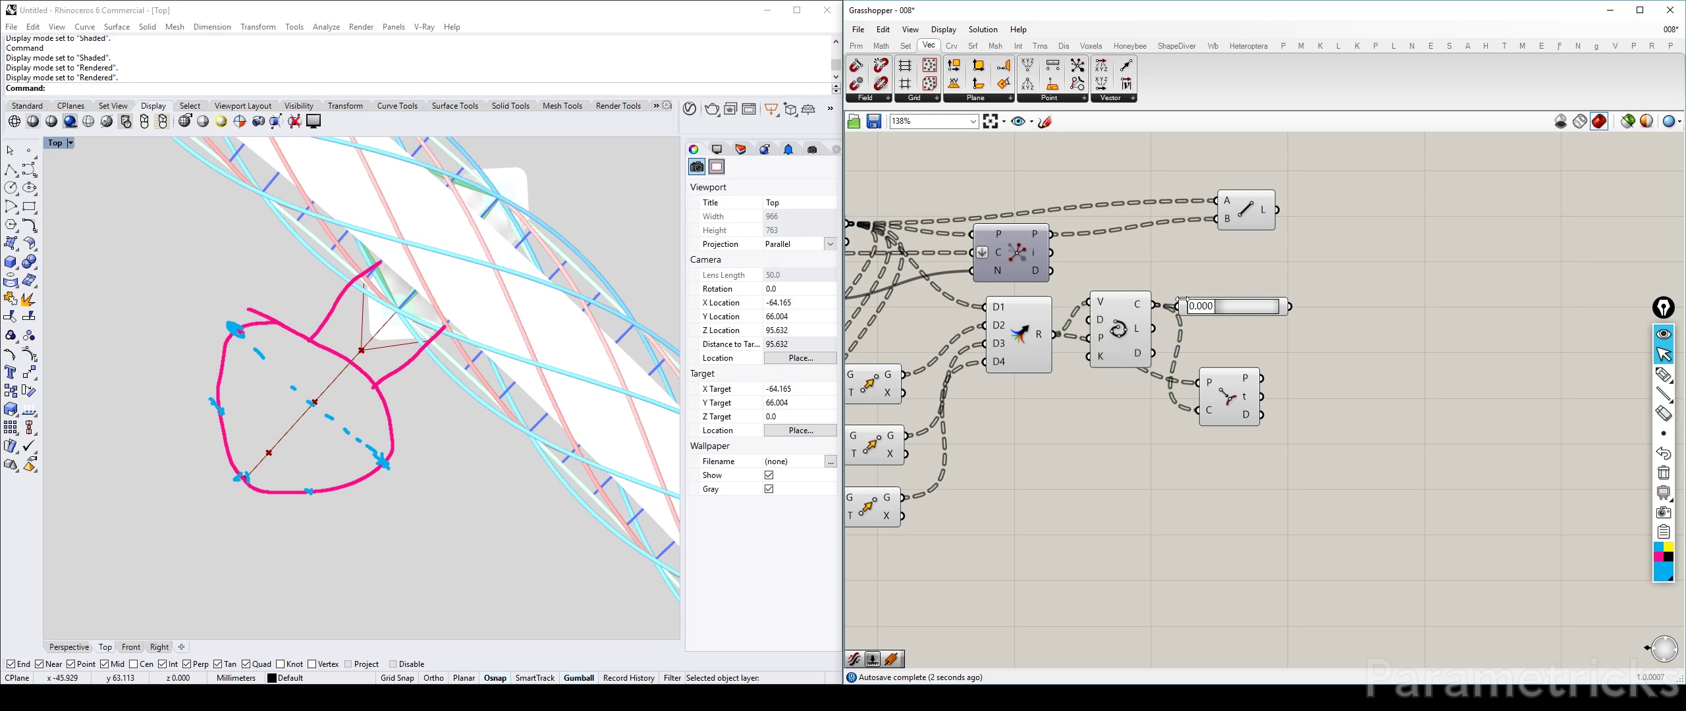
left_click(1235, 310)
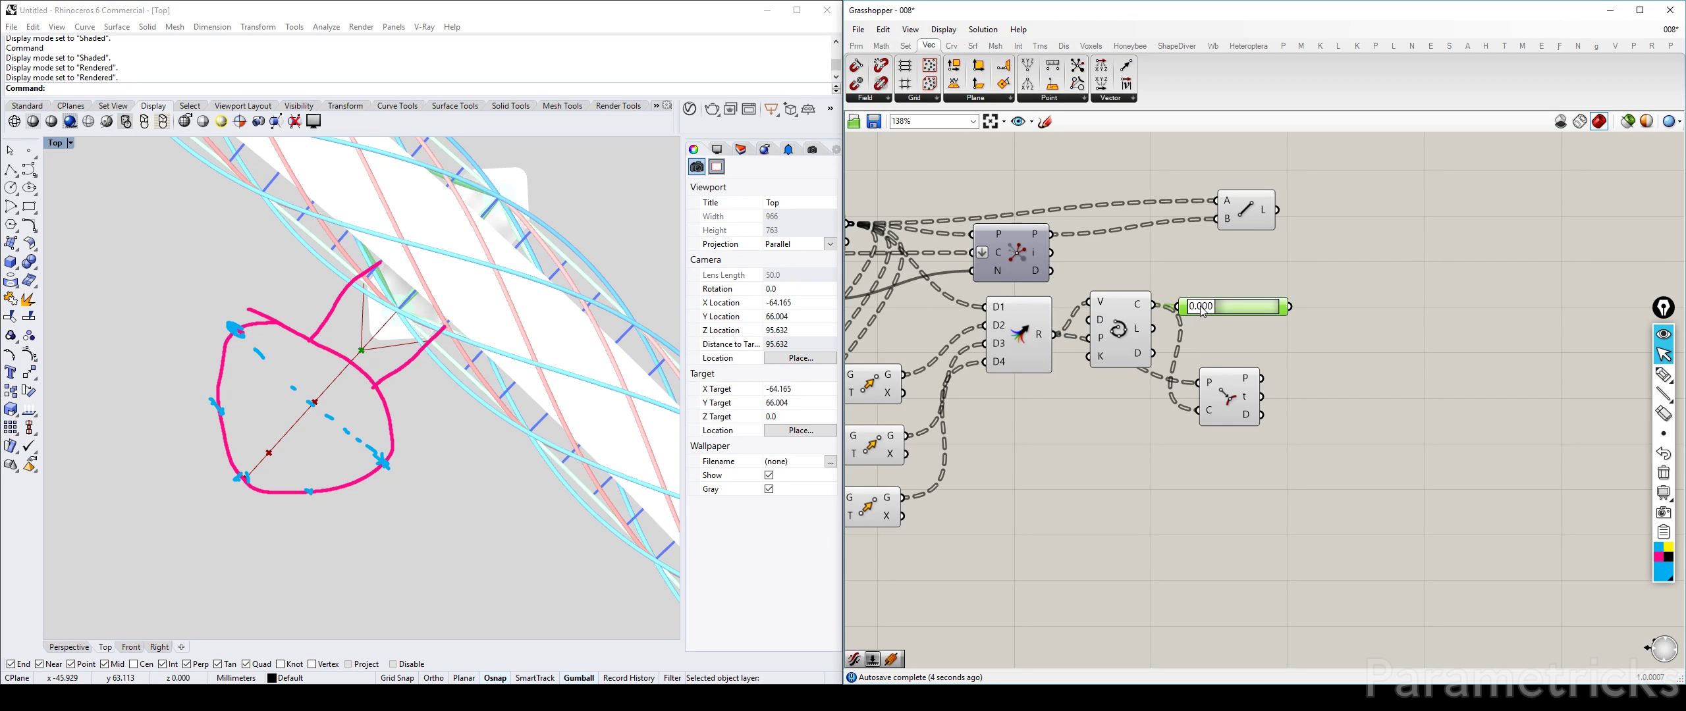
left_click_drag(1215, 311, 1274, 311)
key("Delete")
Step: Add an Evaluate Curve component, wiring Interpolate's C into its C input and Curve Closest Point's t into its t input
left_click_drag(1236, 411, 1235, 423)
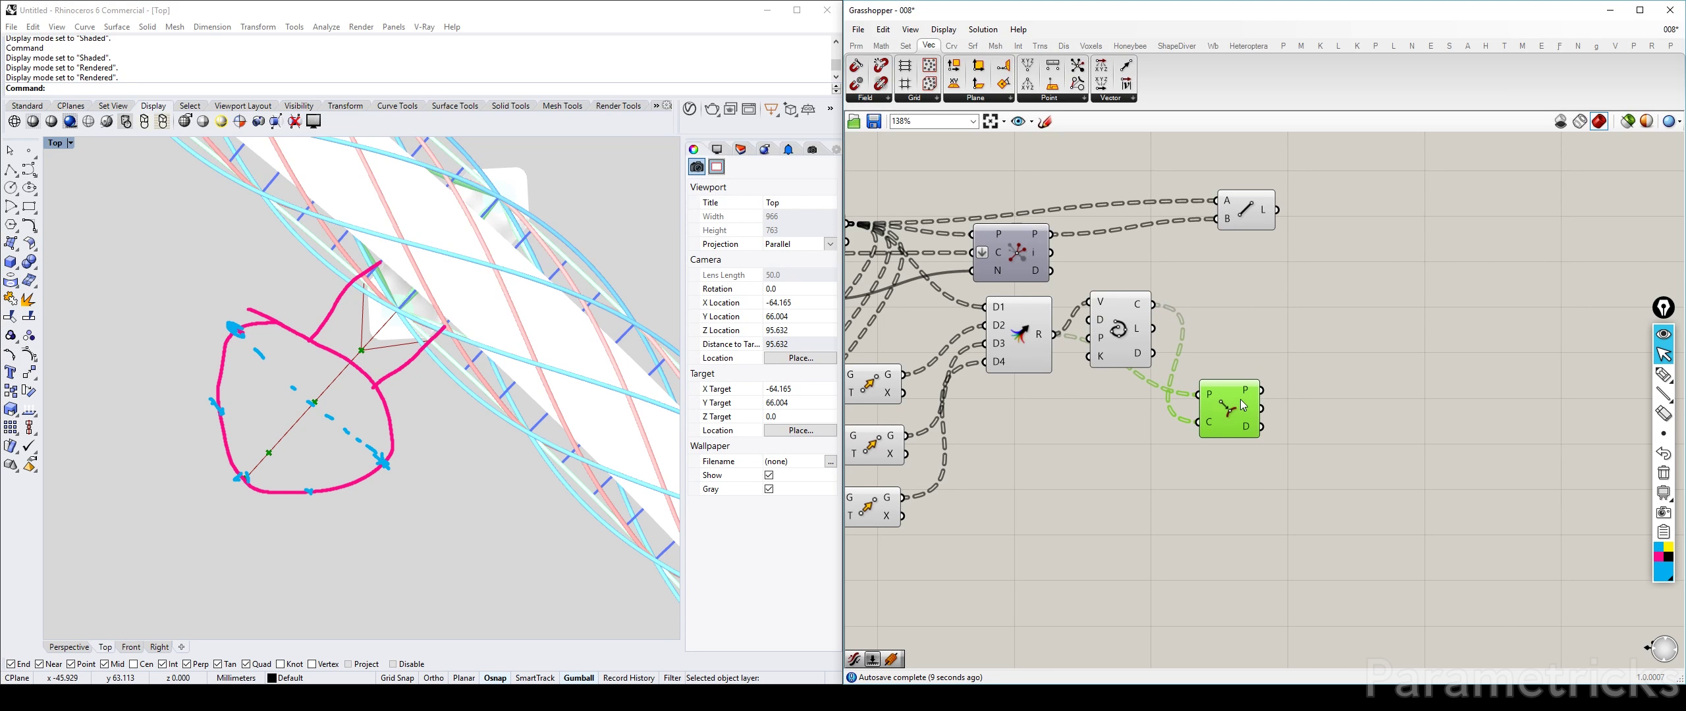
double_click(1255, 349)
type("crv")
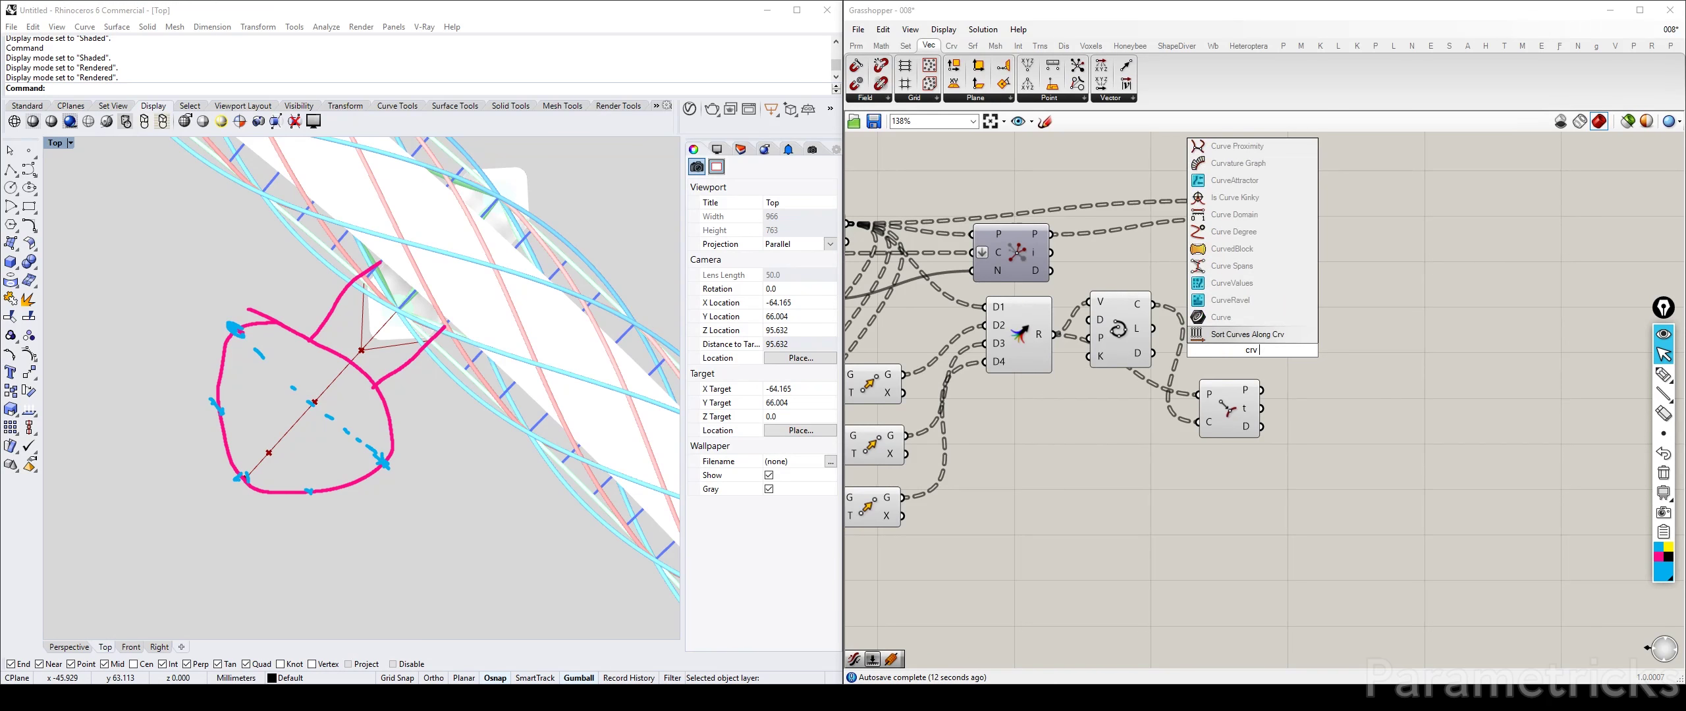
type(" eval")
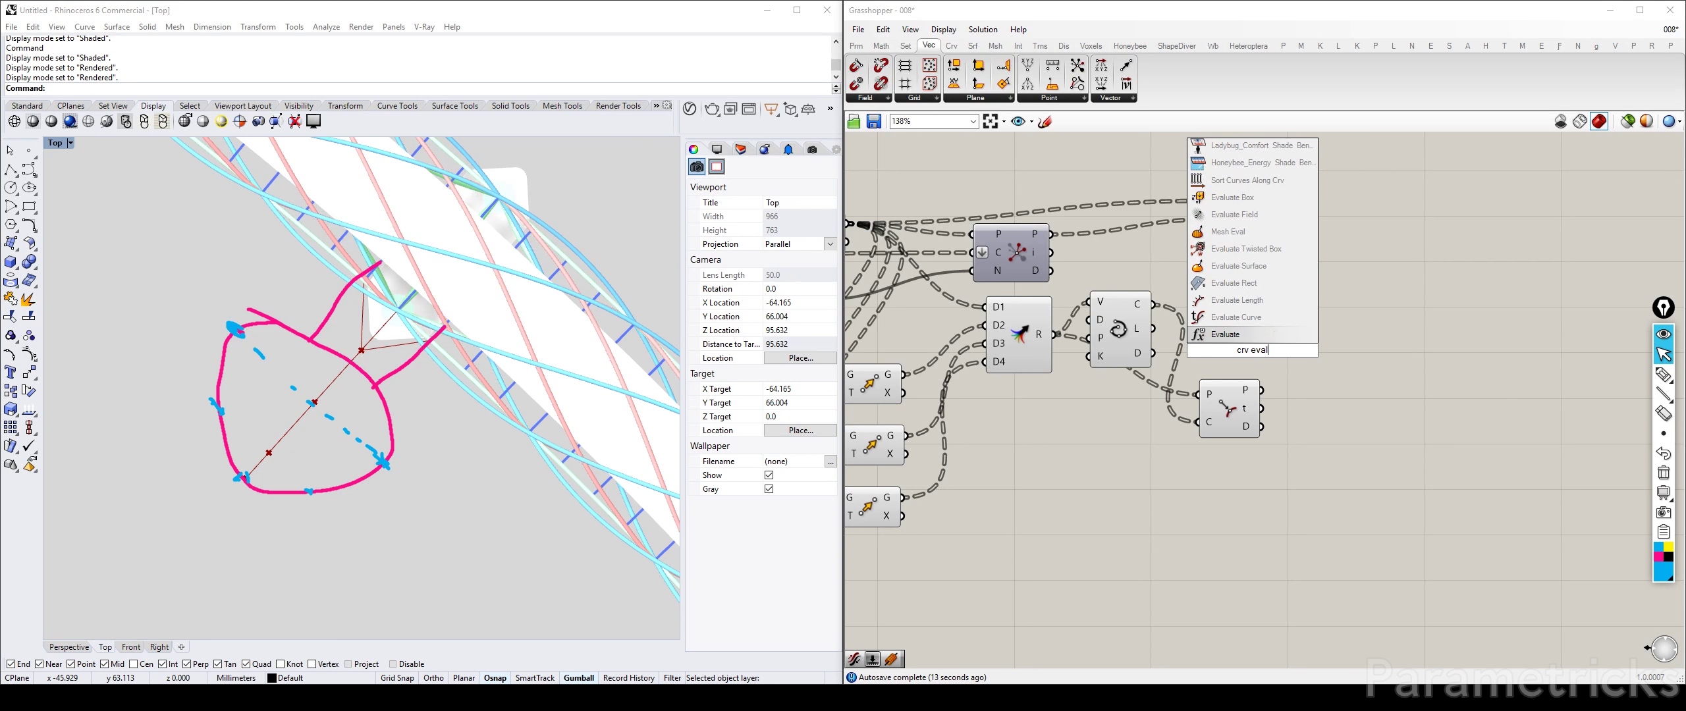
left_click(1272, 317)
left_click_drag(1154, 302, 1320, 361)
left_click_drag(1261, 409, 1222, 359)
left_click_drag(1323, 369, 1324, 338)
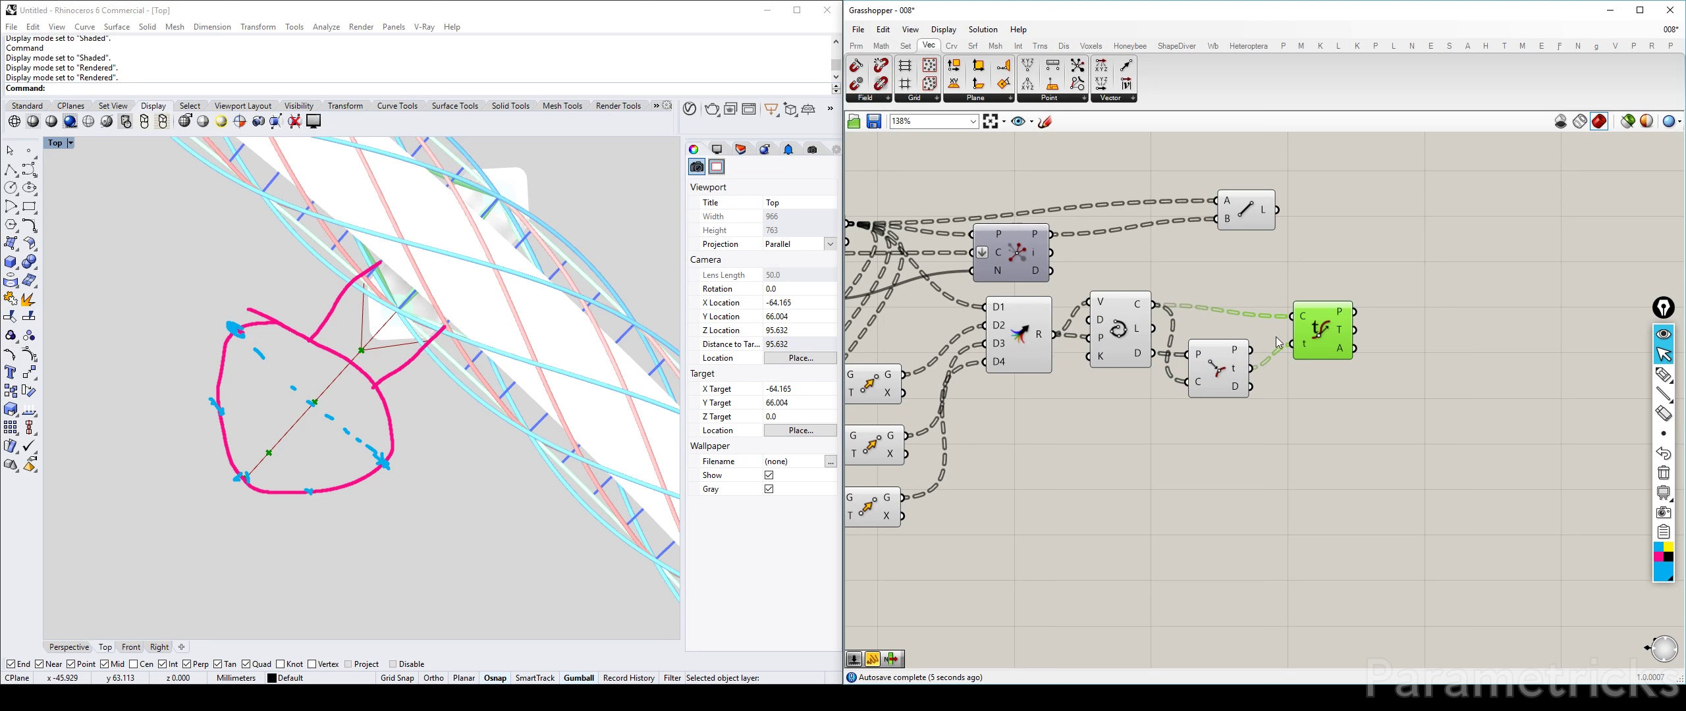
Step: Tidy the Interpolate, Curve Closest Point and Evaluate Curve components into a compact, aligned row
left_click_drag(1225, 366, 1222, 355)
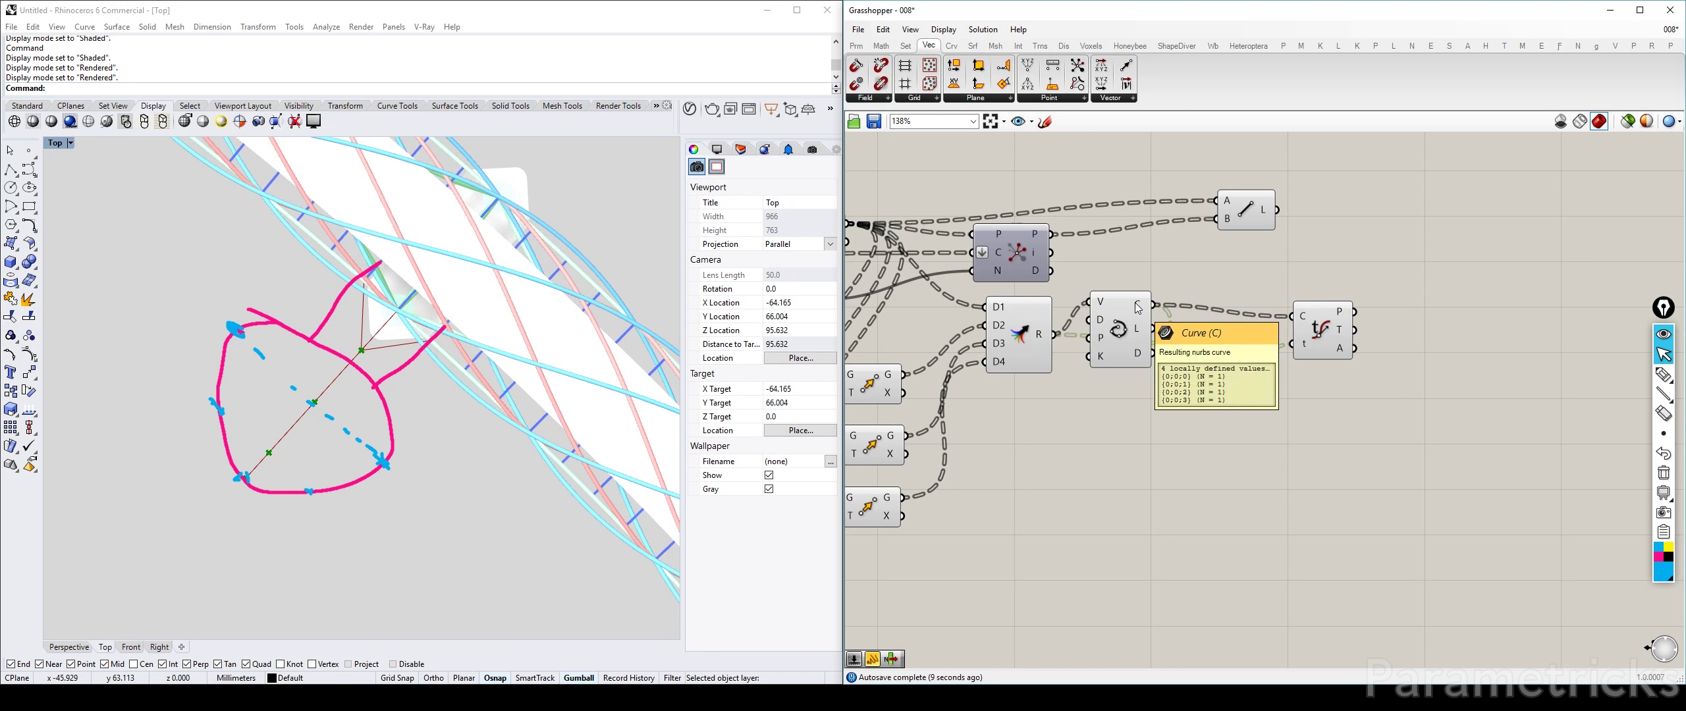
left_click_drag(1136, 303, 1136, 303)
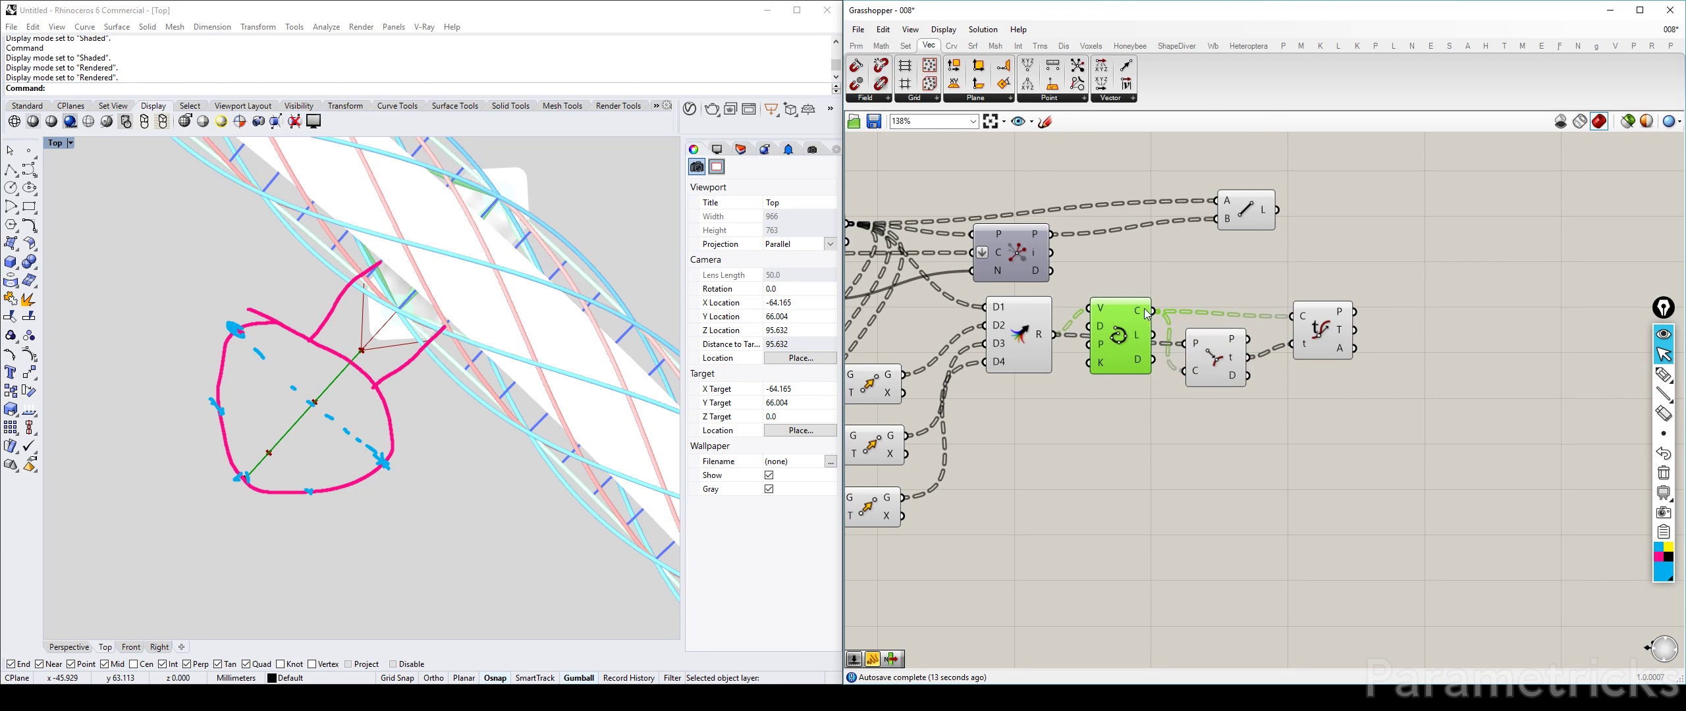
left_click_drag(1314, 323, 1305, 322)
right_click(1139, 314)
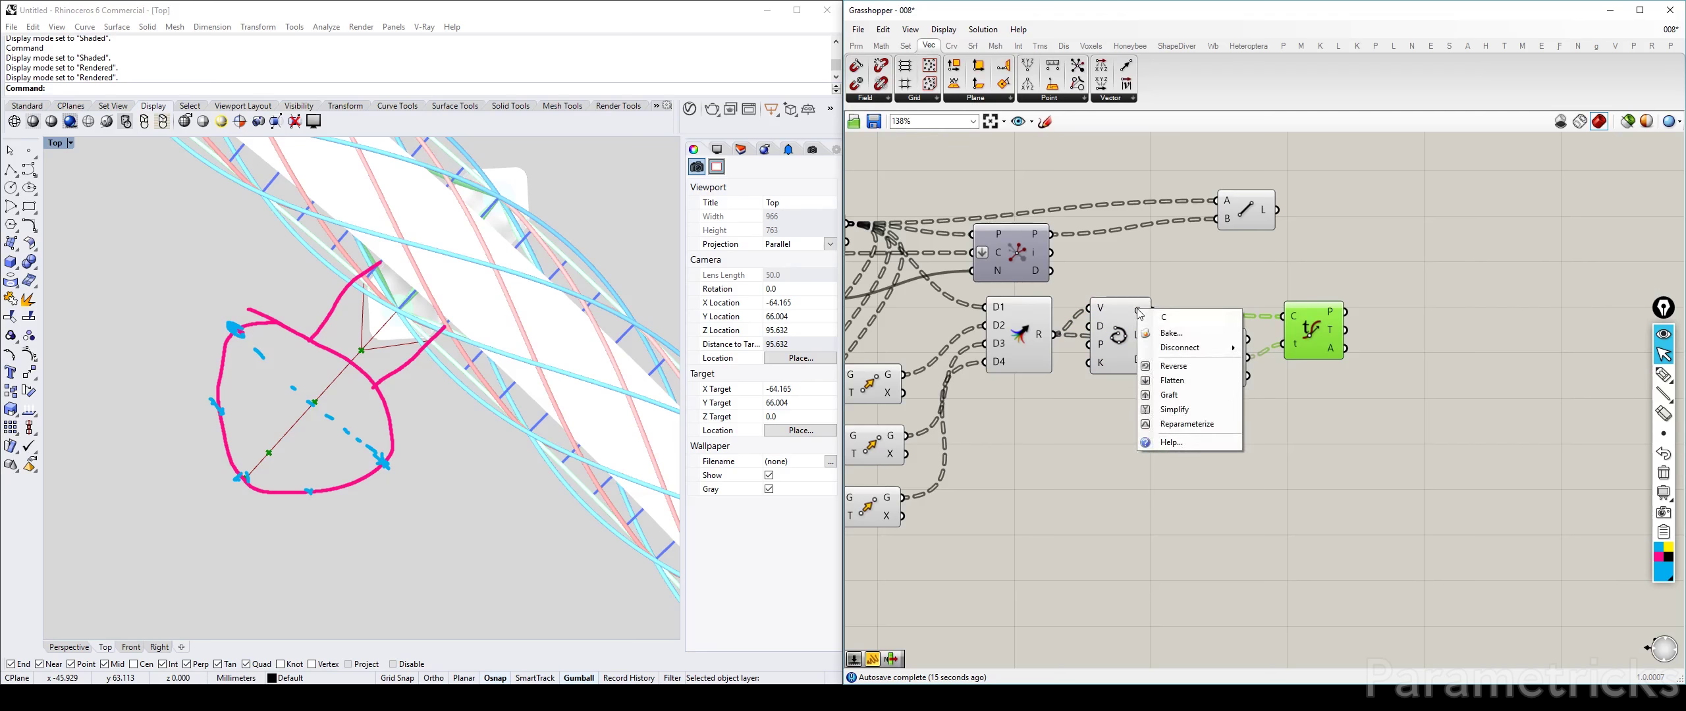
left_click(1246, 286)
left_click(1322, 331)
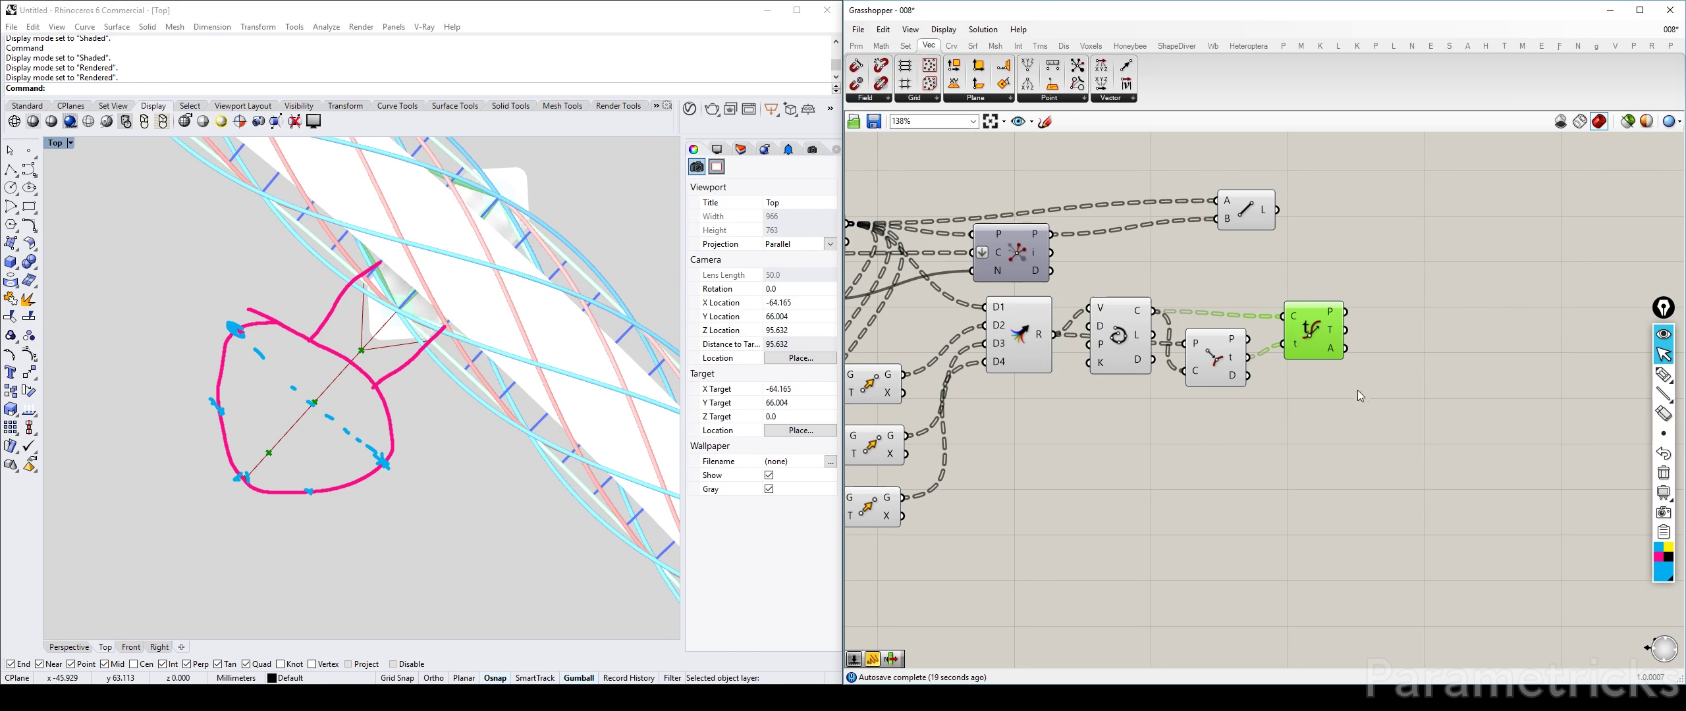
left_click_drag(1218, 359, 1226, 359)
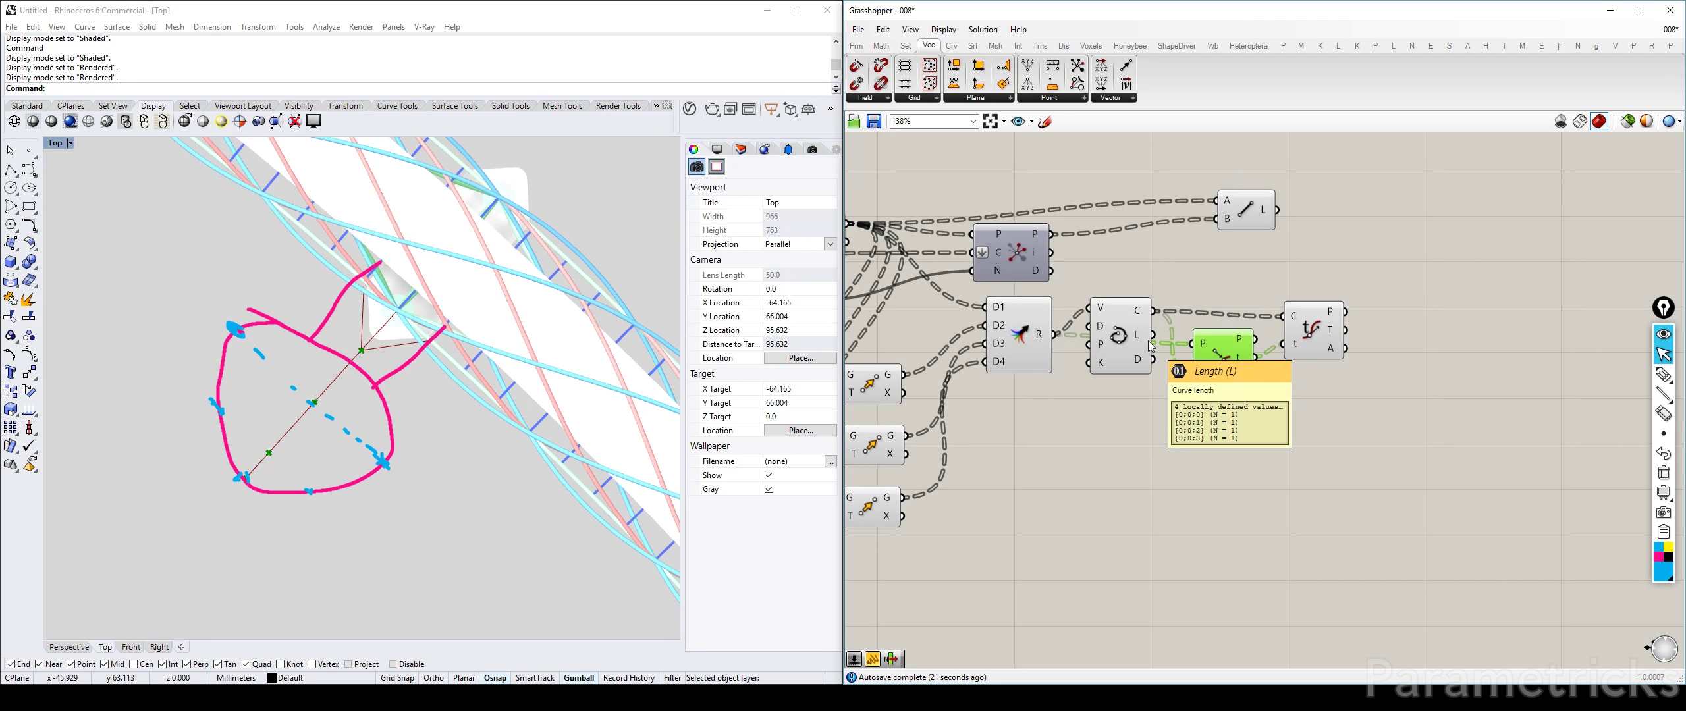
left_click(1314, 329)
left_click(1419, 367)
Step: Add a Vector Display component and wire Evaluate Curve's P output into A and its T output into V
double_click(1419, 367)
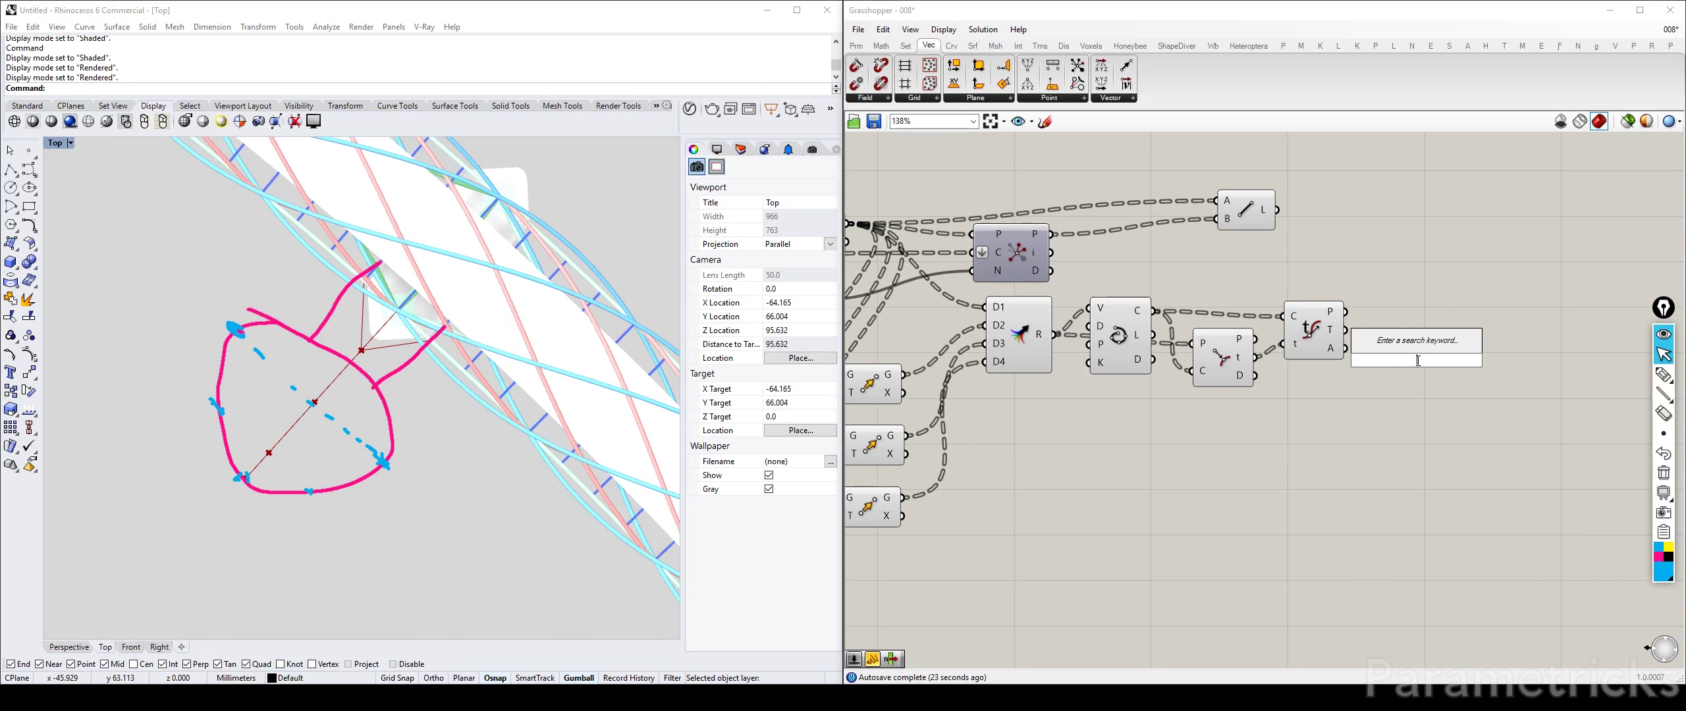
type("vec dis")
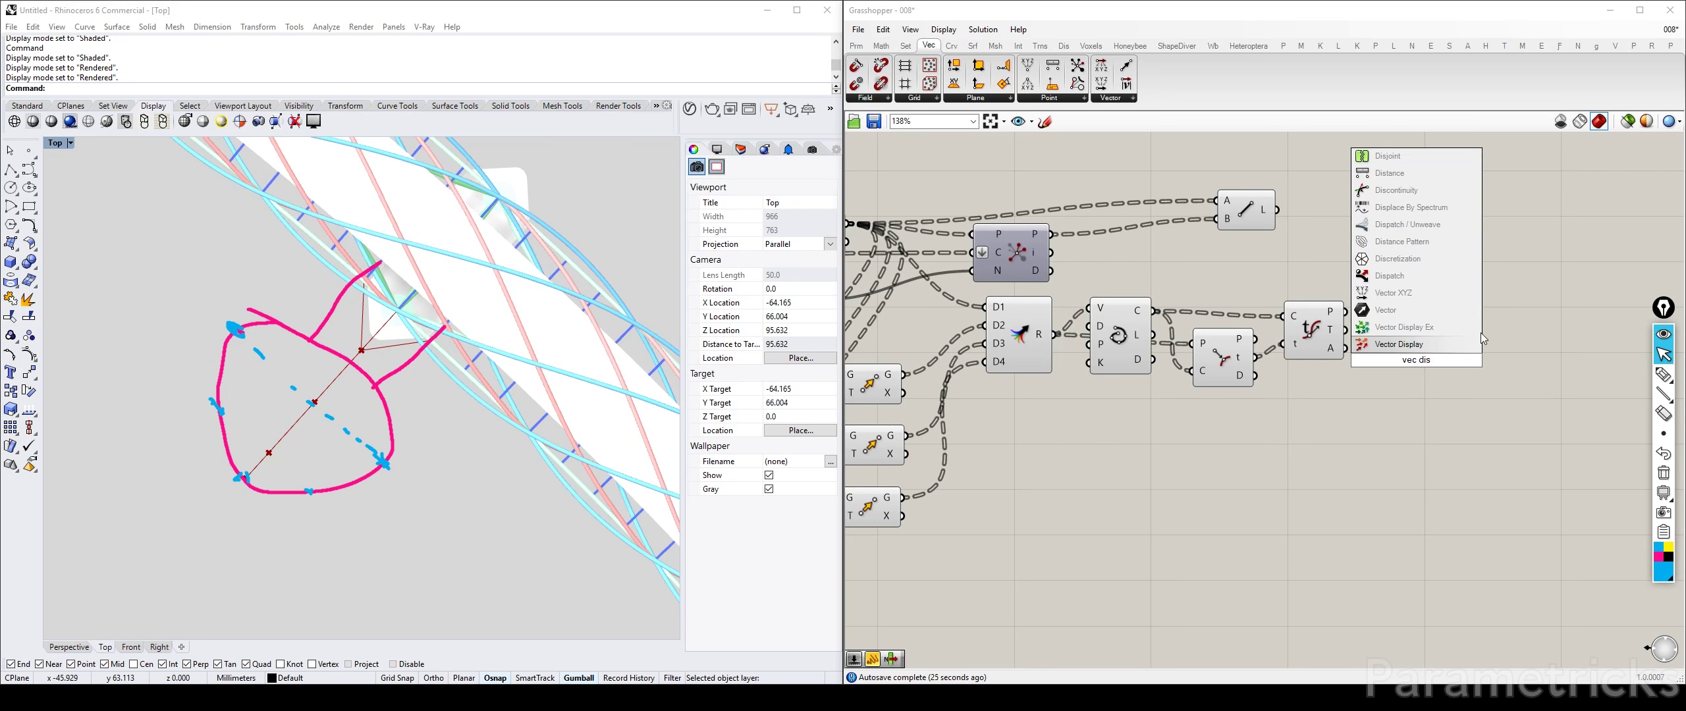
key("Return")
left_click_drag(1346, 310, 1396, 368)
left_click(1410, 366)
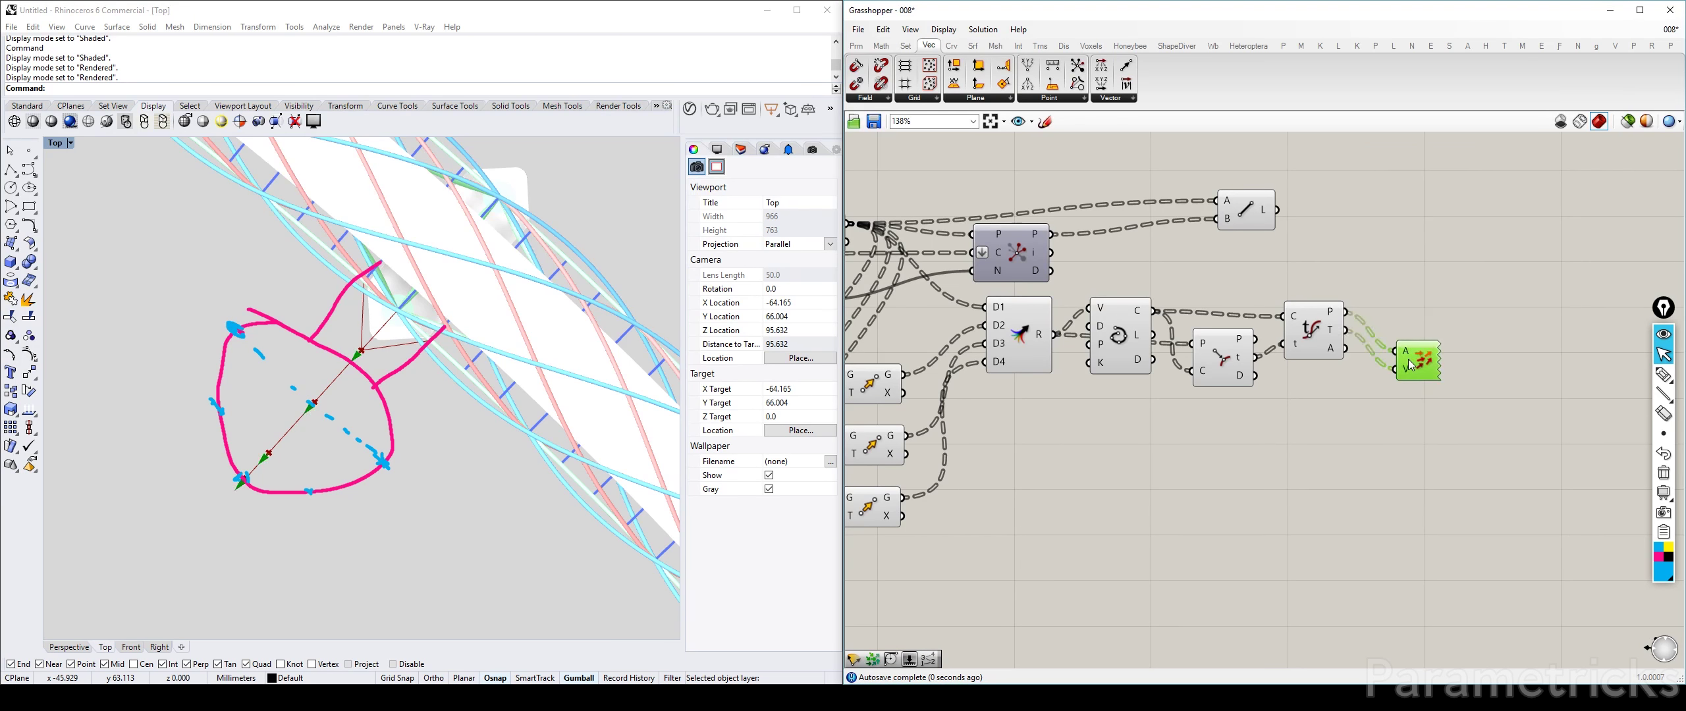
Step: Duplicate the existing vector Rotate component together with its -90 panel and bring the copies over near the new Evaluate Curve
double_click(1243, 465)
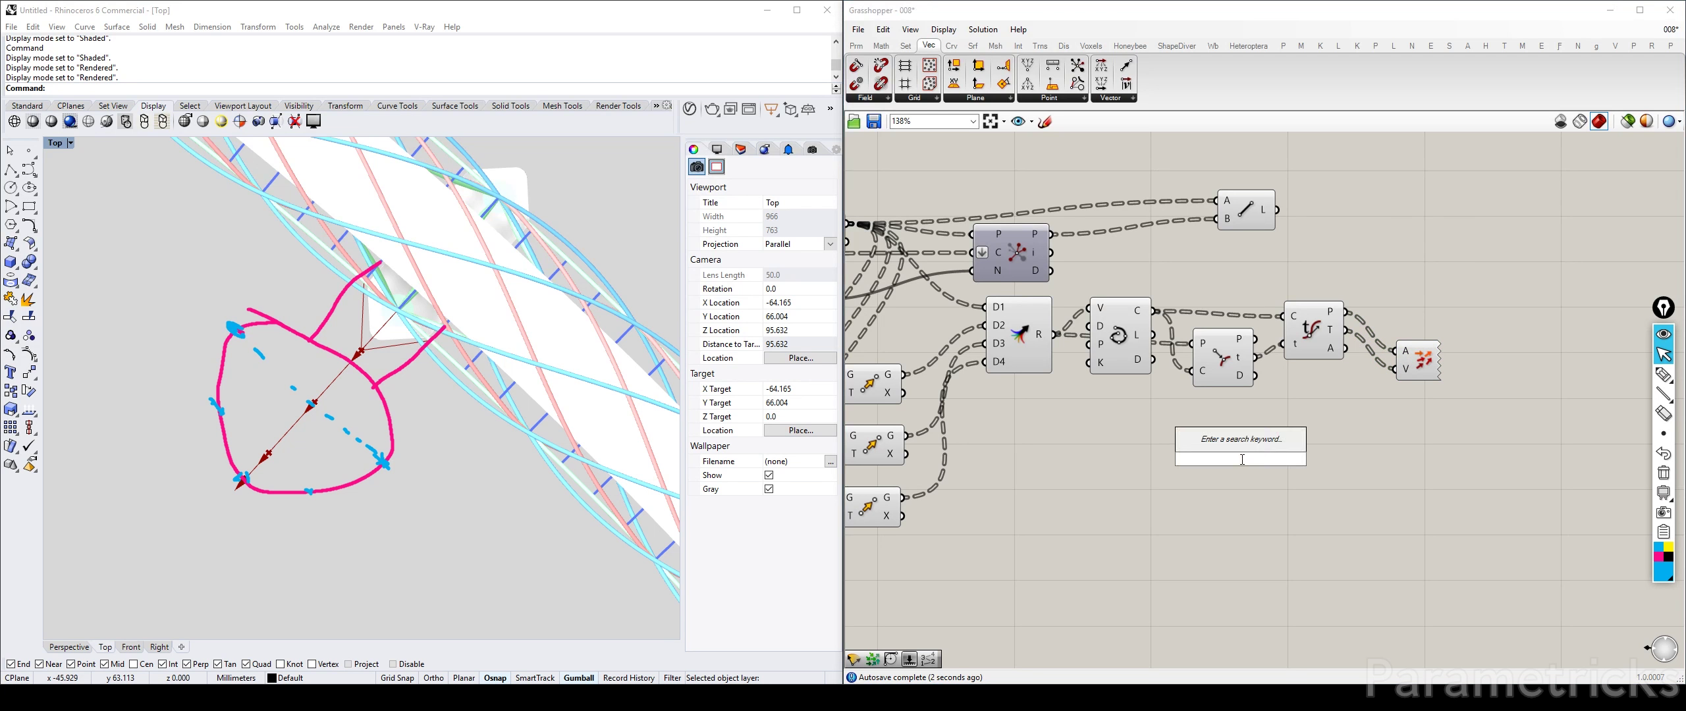
right_click_drag(1332, 179, 1652, 186)
right_click_drag(1197, 222, 1417, 215)
left_click(974, 222)
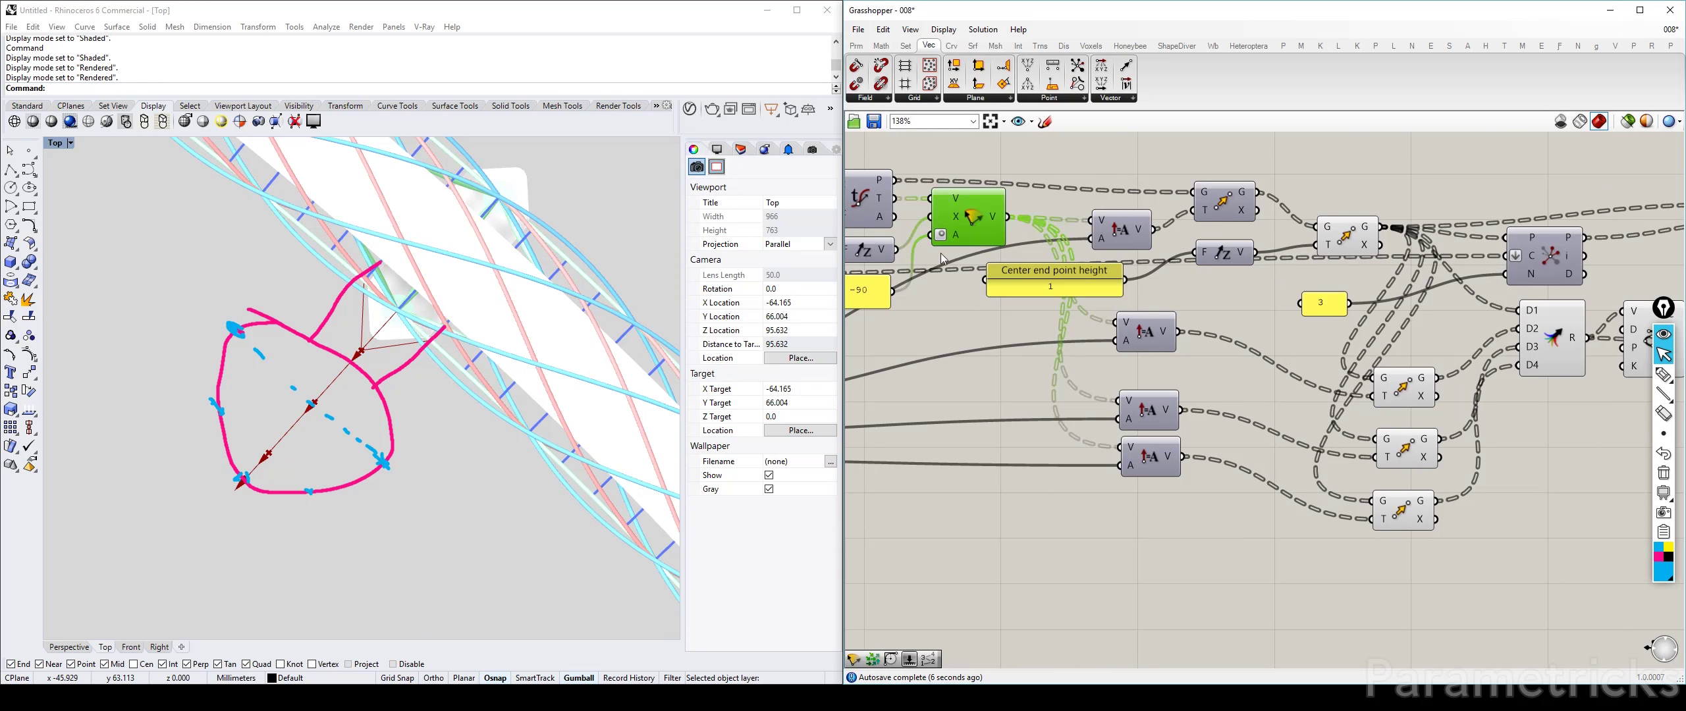
left_click(858, 286, "shift")
left_click_drag(992, 199, 1540, 411, "alt")
right_click_drag(1540, 411, 1052, 367)
left_click_drag(1053, 368, 1384, 365)
right_click_drag(1439, 358, 1248, 370)
Step: Insert the copied Rotate between Evaluate Curve's T output and Vector Display's V input, moving both components to make room
left_click_drag(1269, 346, 1334, 260)
left_click(1153, 384)
left_click_drag(1164, 388, 1249, 361)
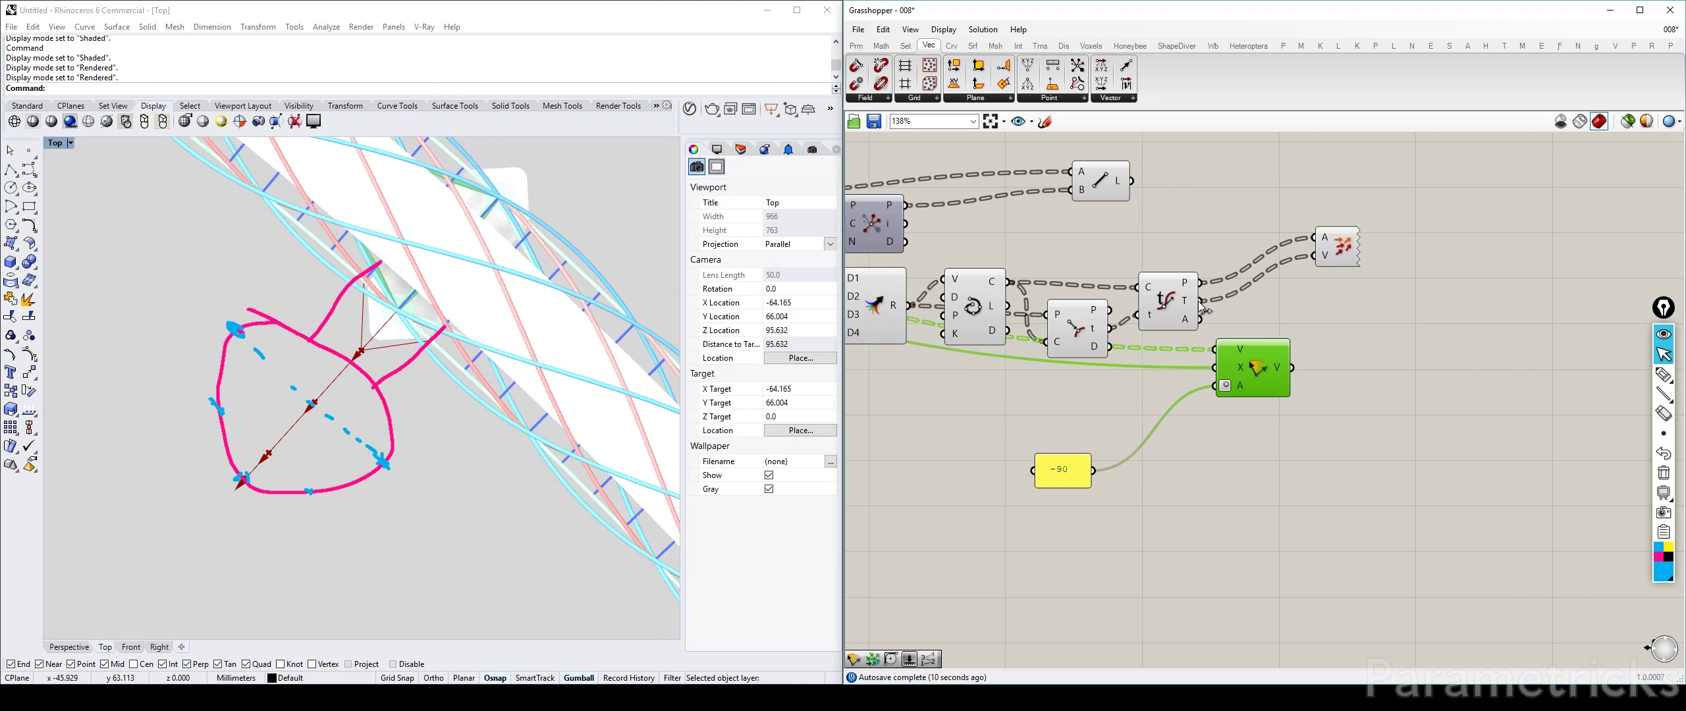
left_click_drag(1200, 301, 1314, 257)
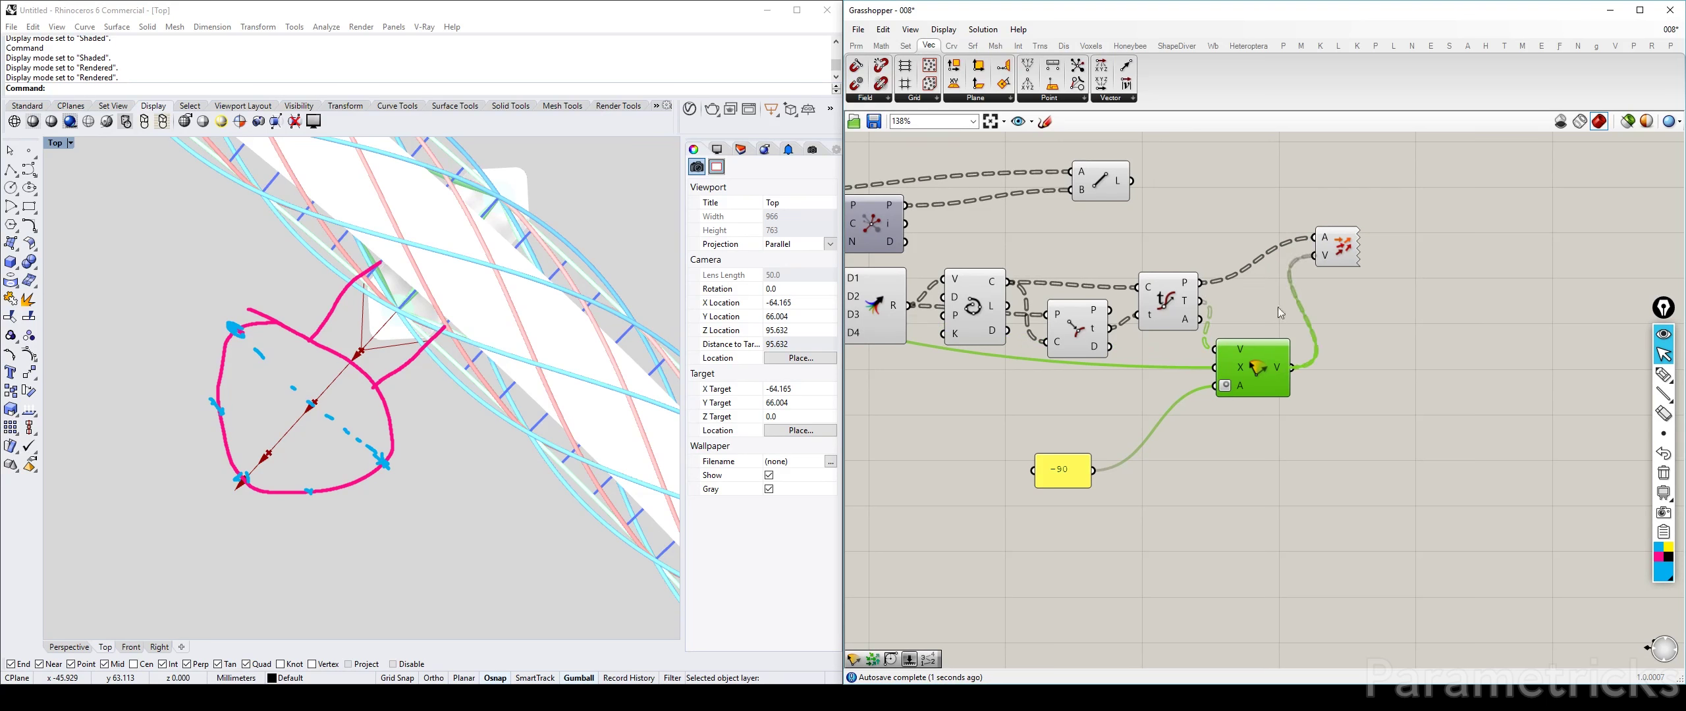
Step: Place the copied Rotate and its -90 panel close to Evaluate Curve, and check the rotated vectors through Vector Display
right_click_drag(1014, 329, 1541, 310)
right_click_drag(983, 280, 1257, 339)
right_click_drag(1608, 346, 850, 319)
right_click_drag(1215, 384, 1054, 386)
scroll(1054, 386, "up", 2)
left_click_drag(1052, 386, 1059, 356)
scroll(1061, 361, "down", 3)
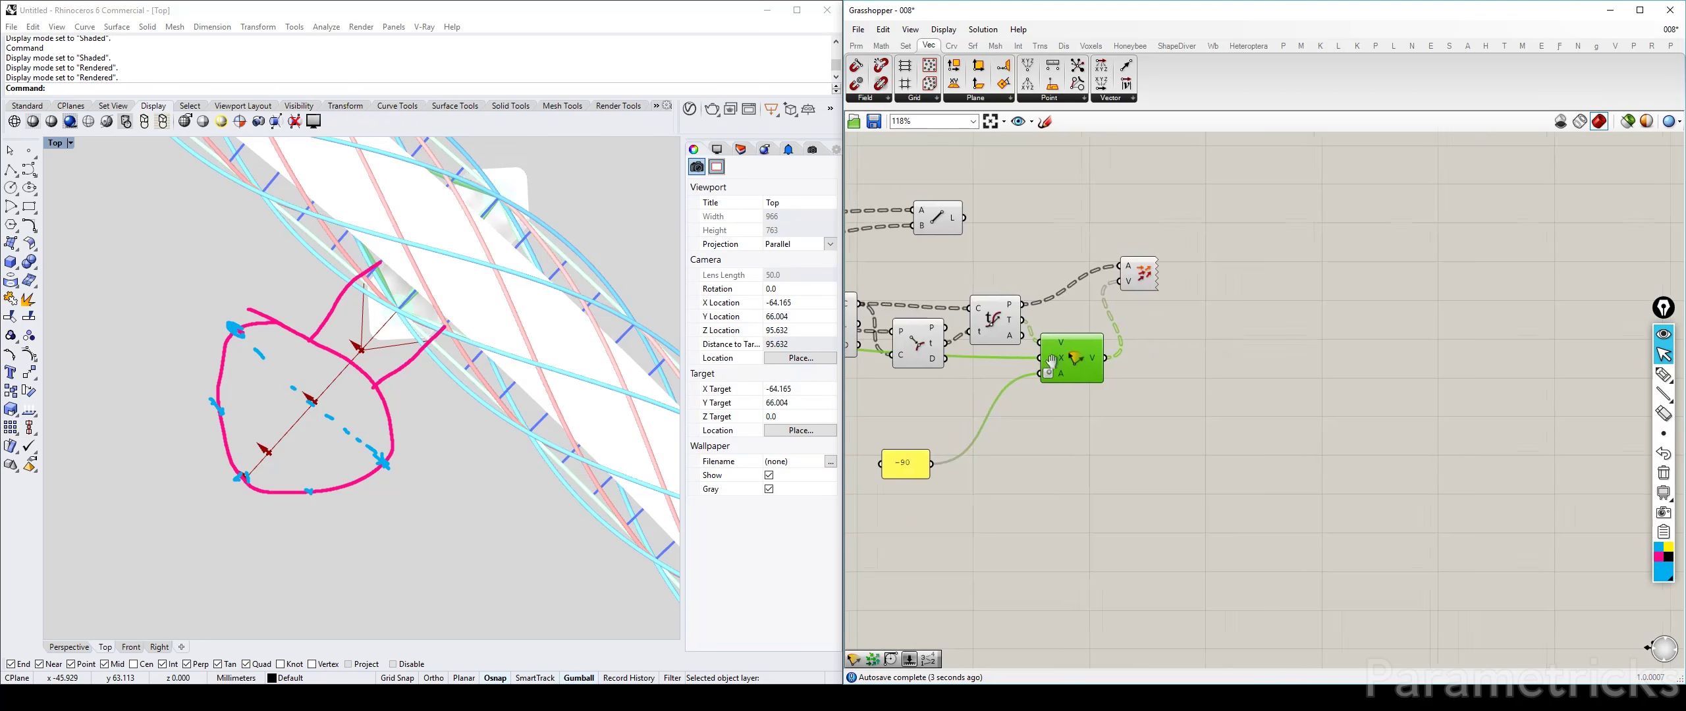
left_click_drag(990, 454, 1066, 394)
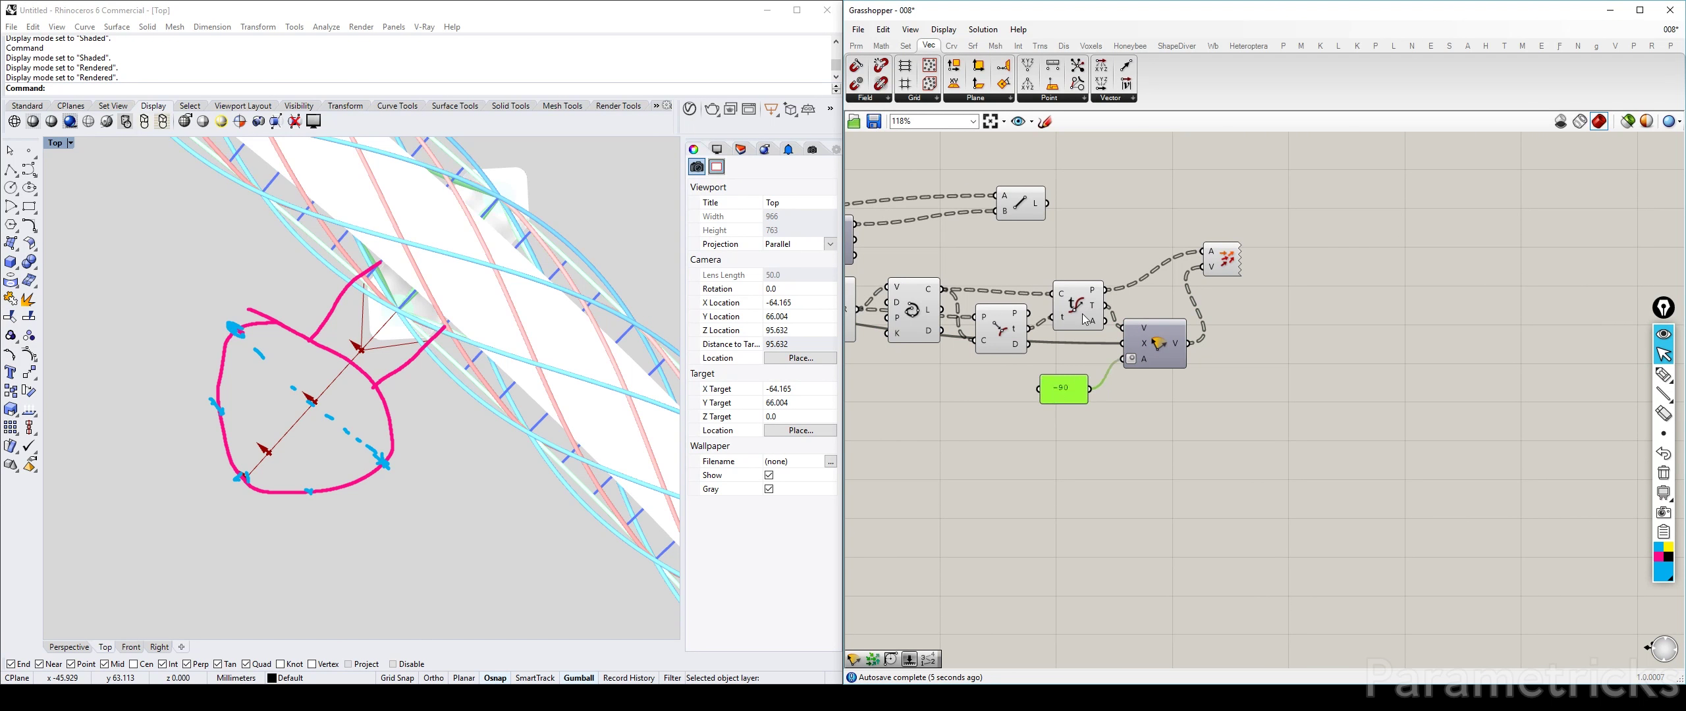
scroll(1147, 326, "up", 3)
left_click(1281, 225)
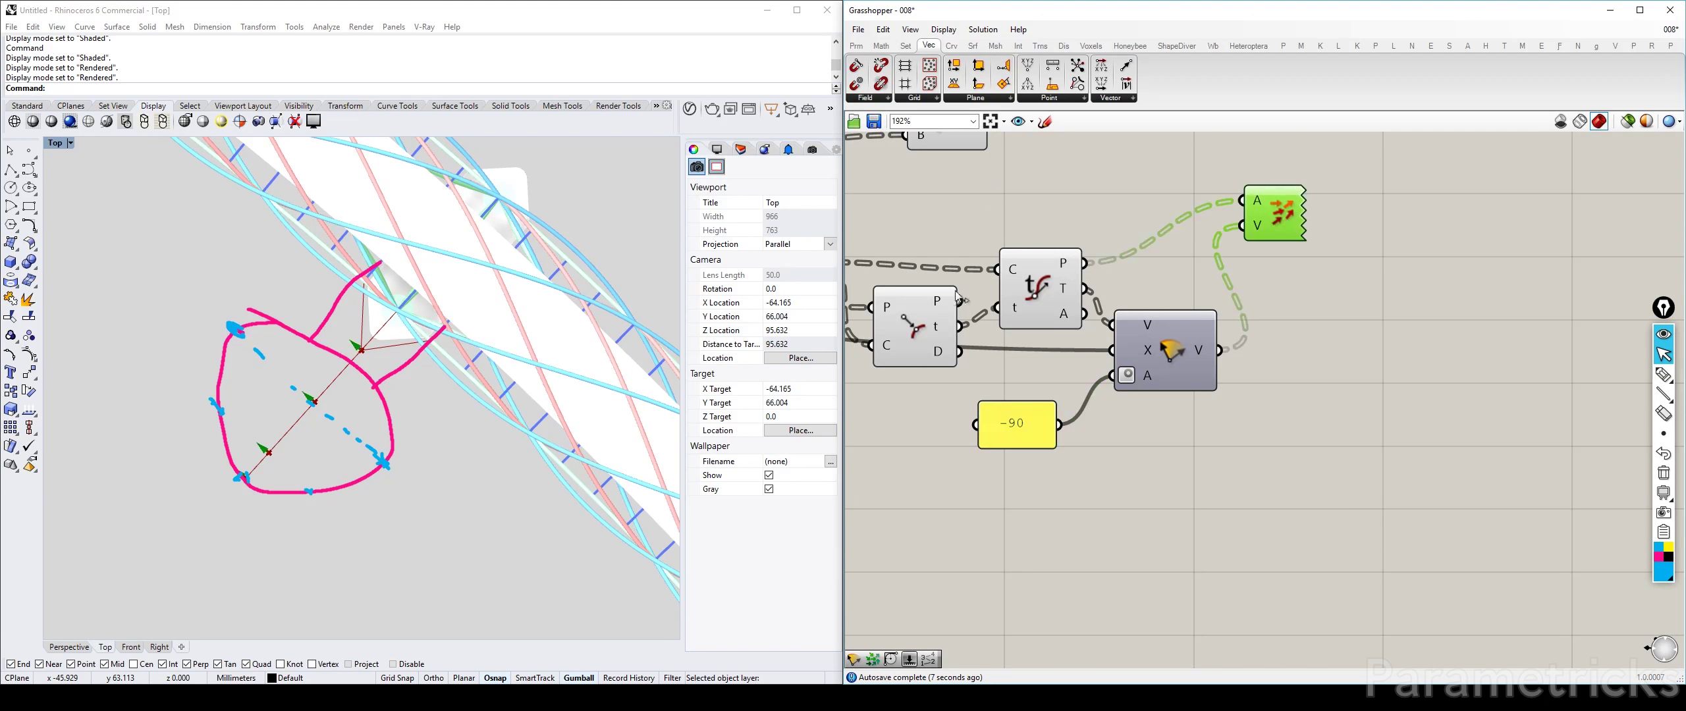
Step: Change the copied angle panel to 90 and -90 on separate lines, turn off Multiline Data, and place it beside Rotate
double_click(1031, 425)
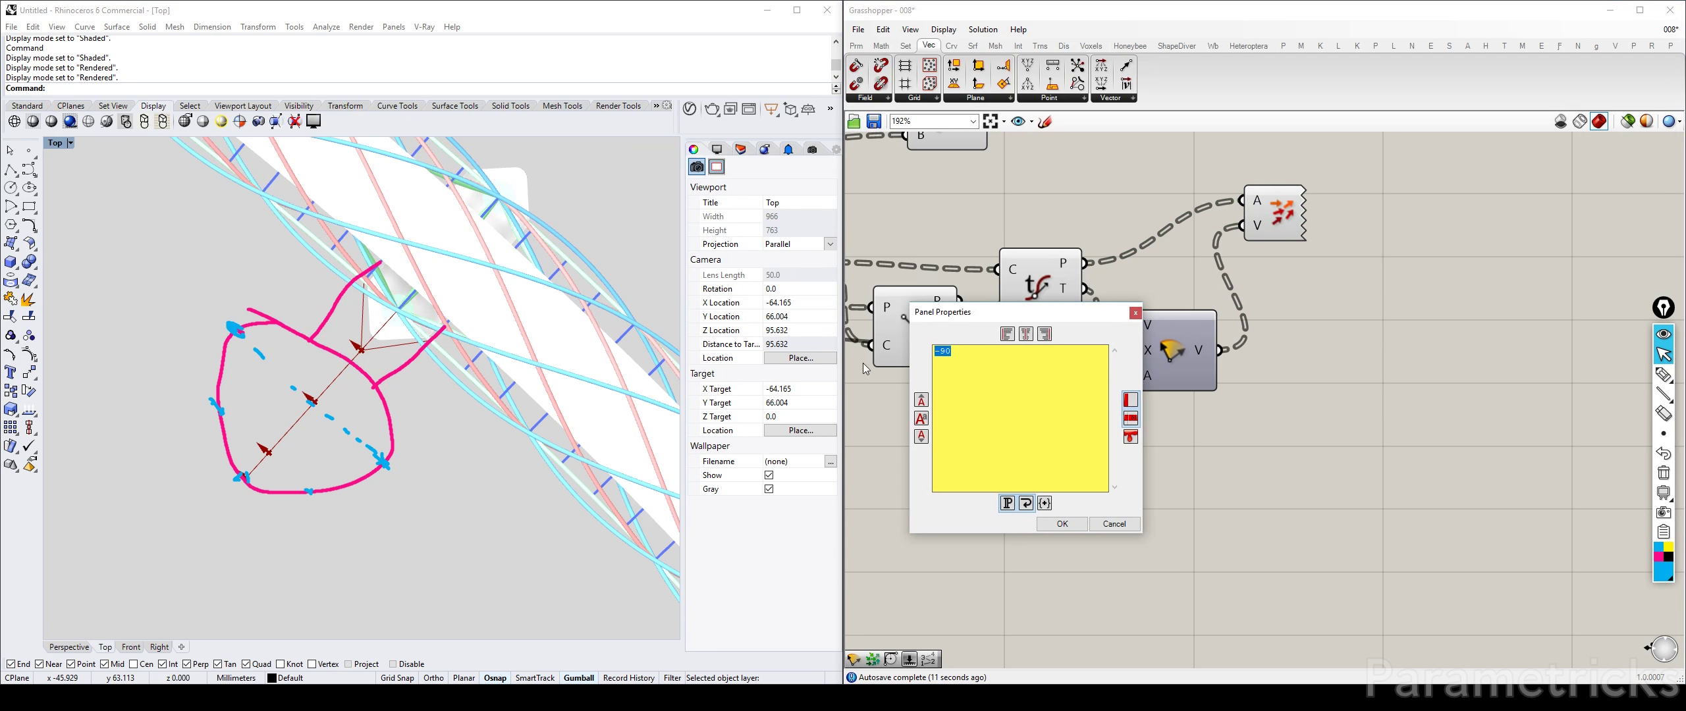
type("90-")
left_click(1063, 523)
right_click(1027, 430)
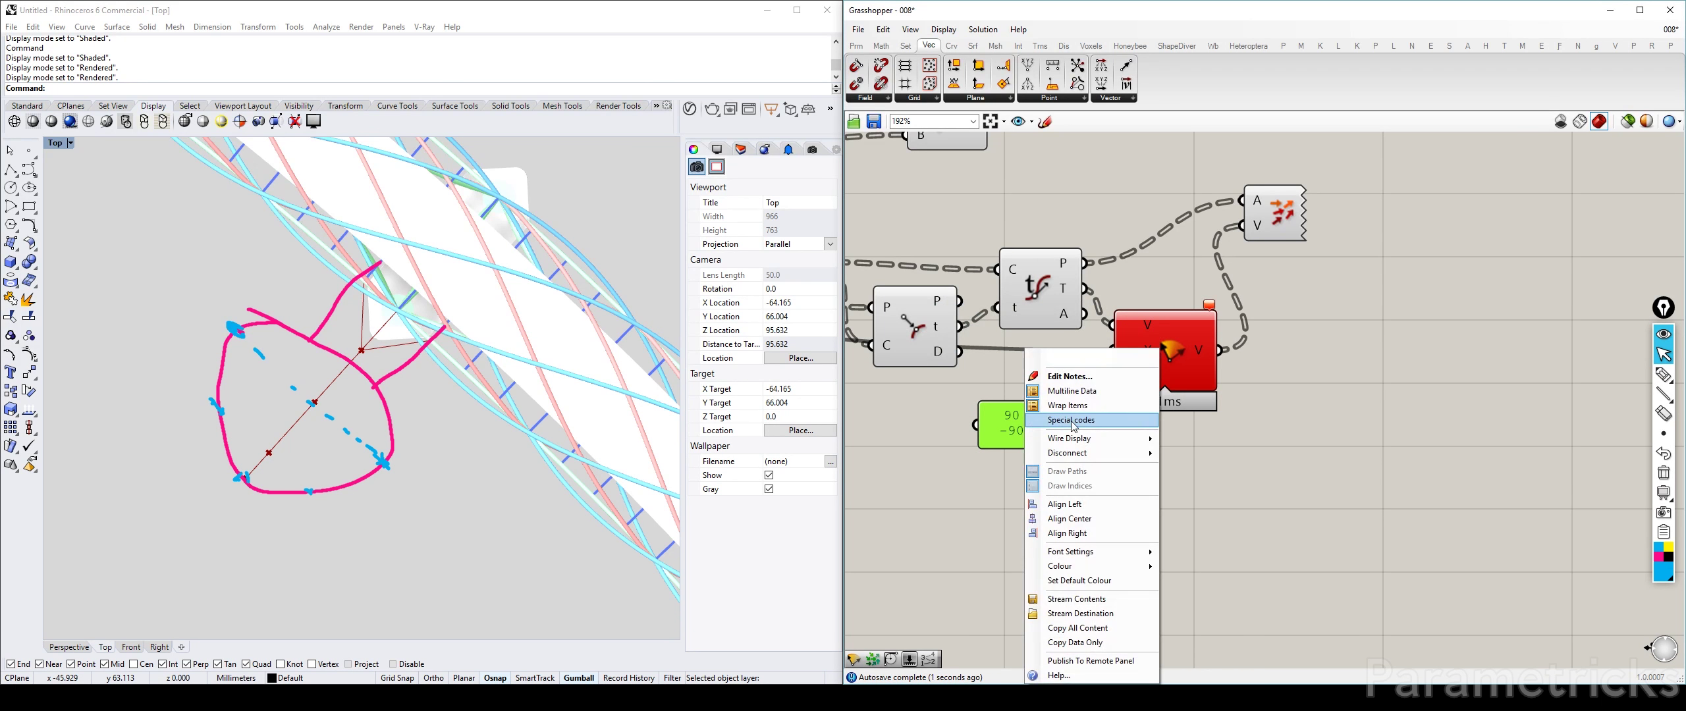
left_click(1027, 474)
left_click_drag(1024, 474, 1026, 415)
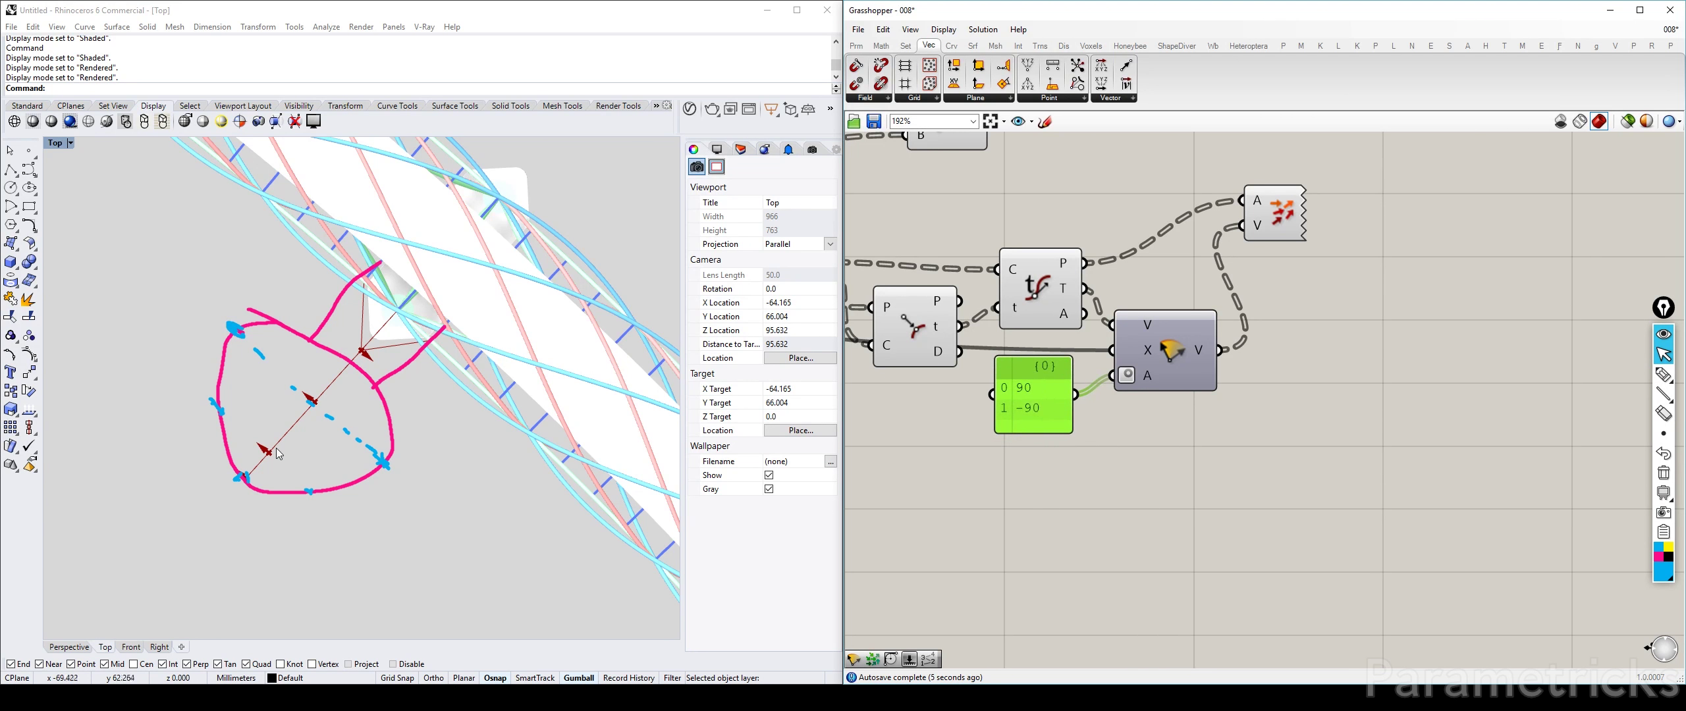
left_click_drag(1024, 388, 1018, 399)
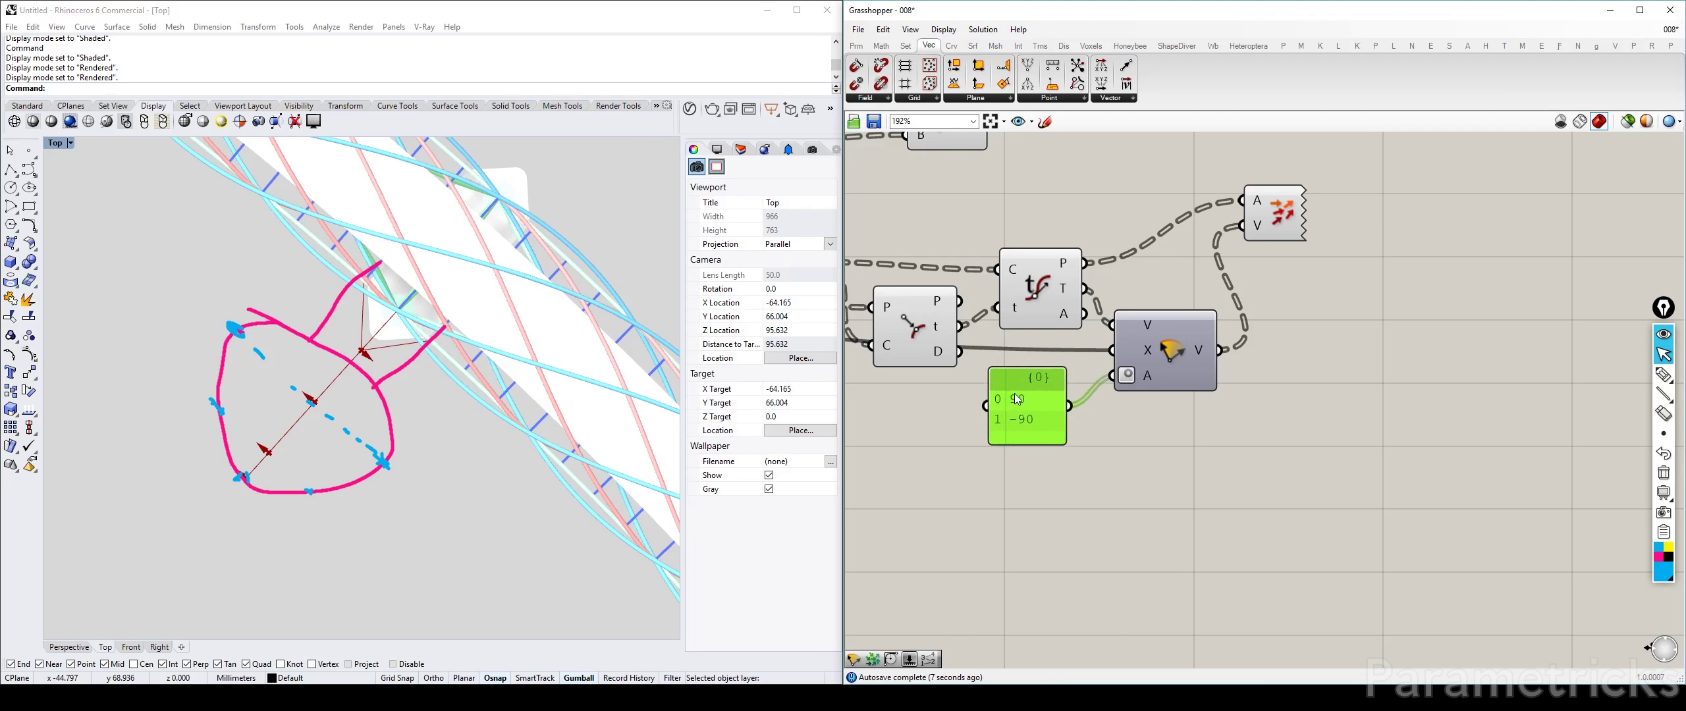
Step: Graft the V input of the Rotate component that is fed by Evaluate Curve's tangent output
right_click(1151, 379)
left_click(1163, 297)
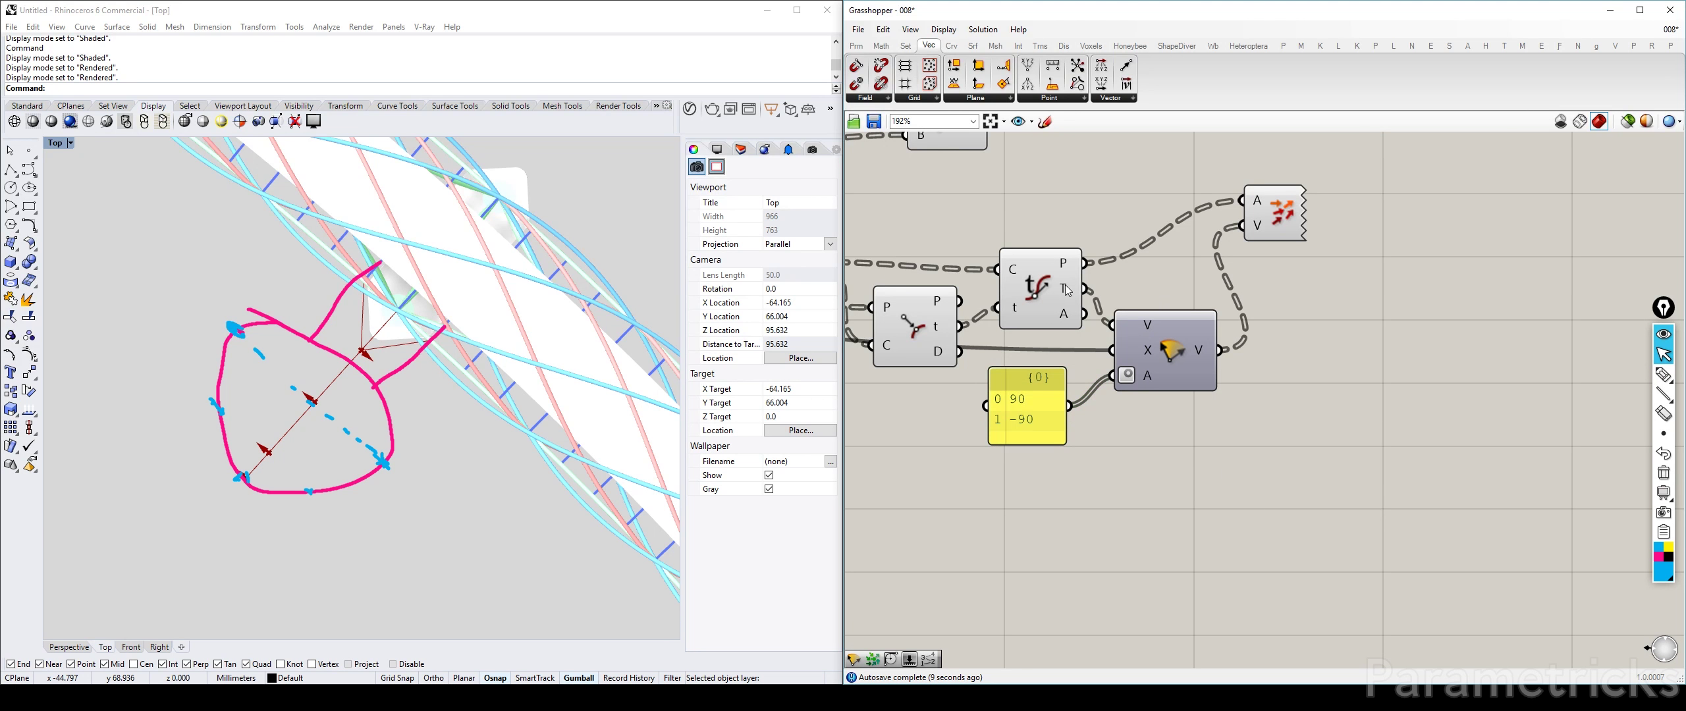
mouse_move(1067, 291)
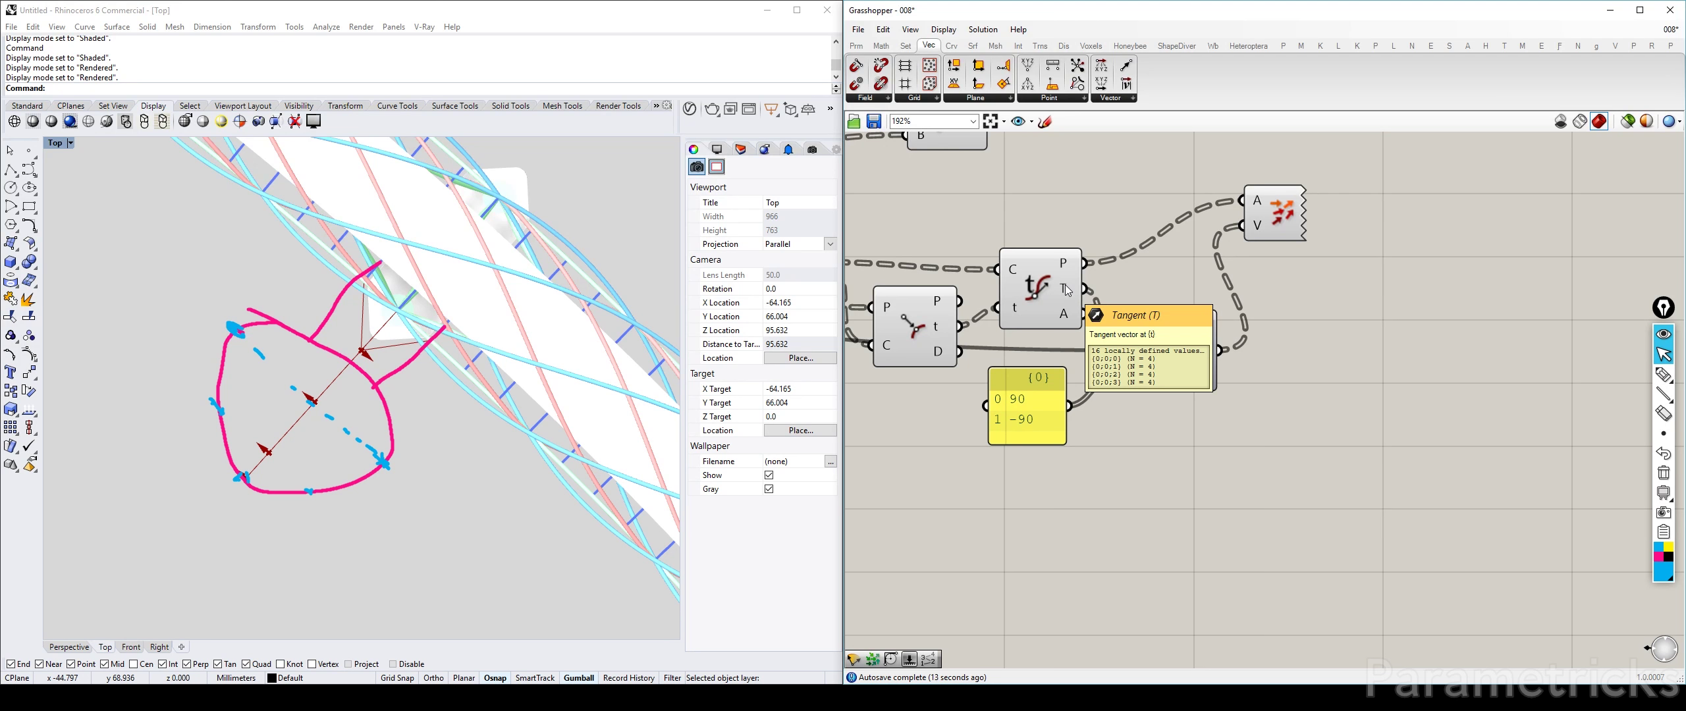
left_click(1066, 290)
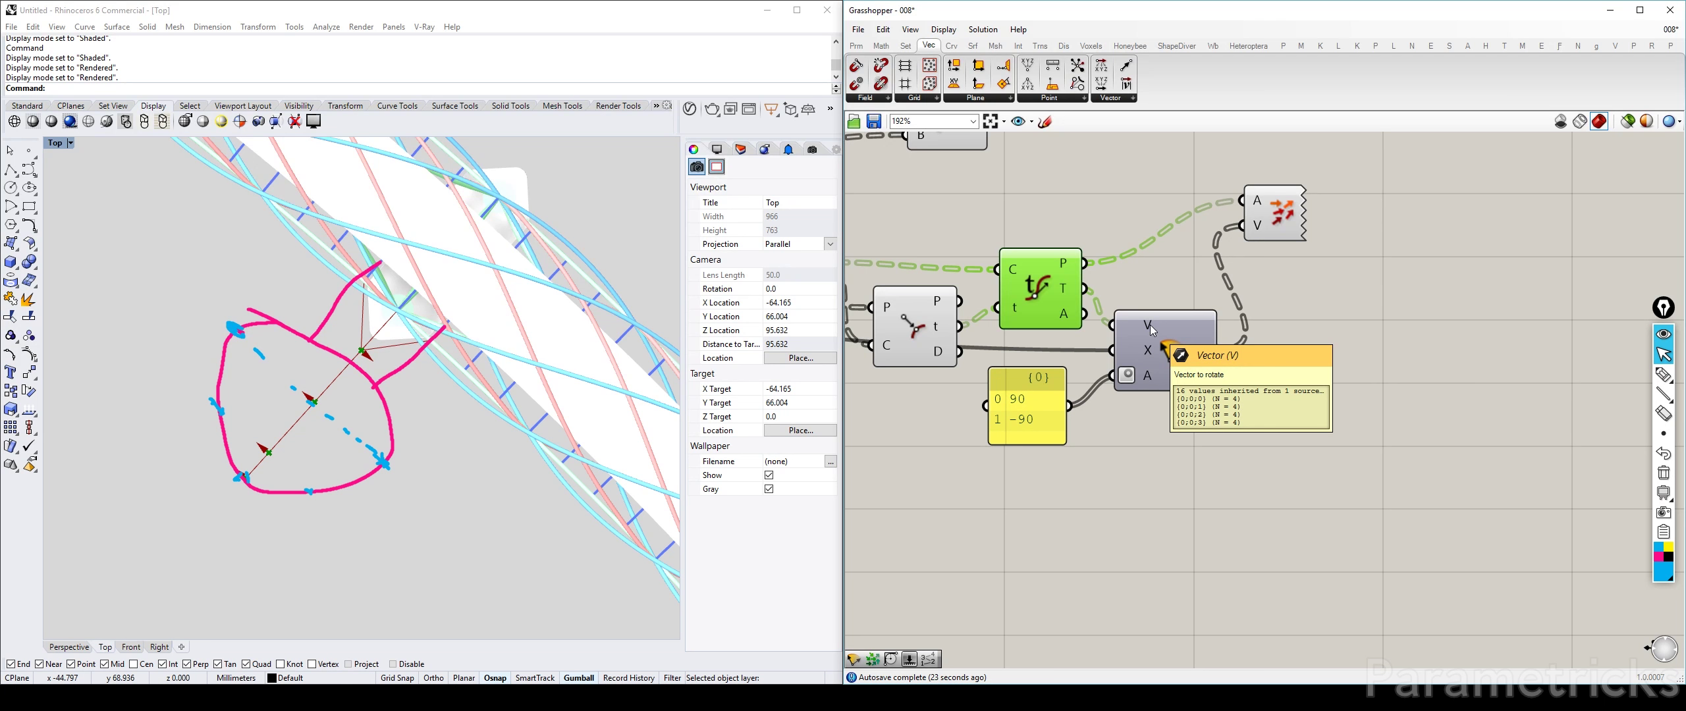
right_click(1152, 330)
left_click(1179, 531)
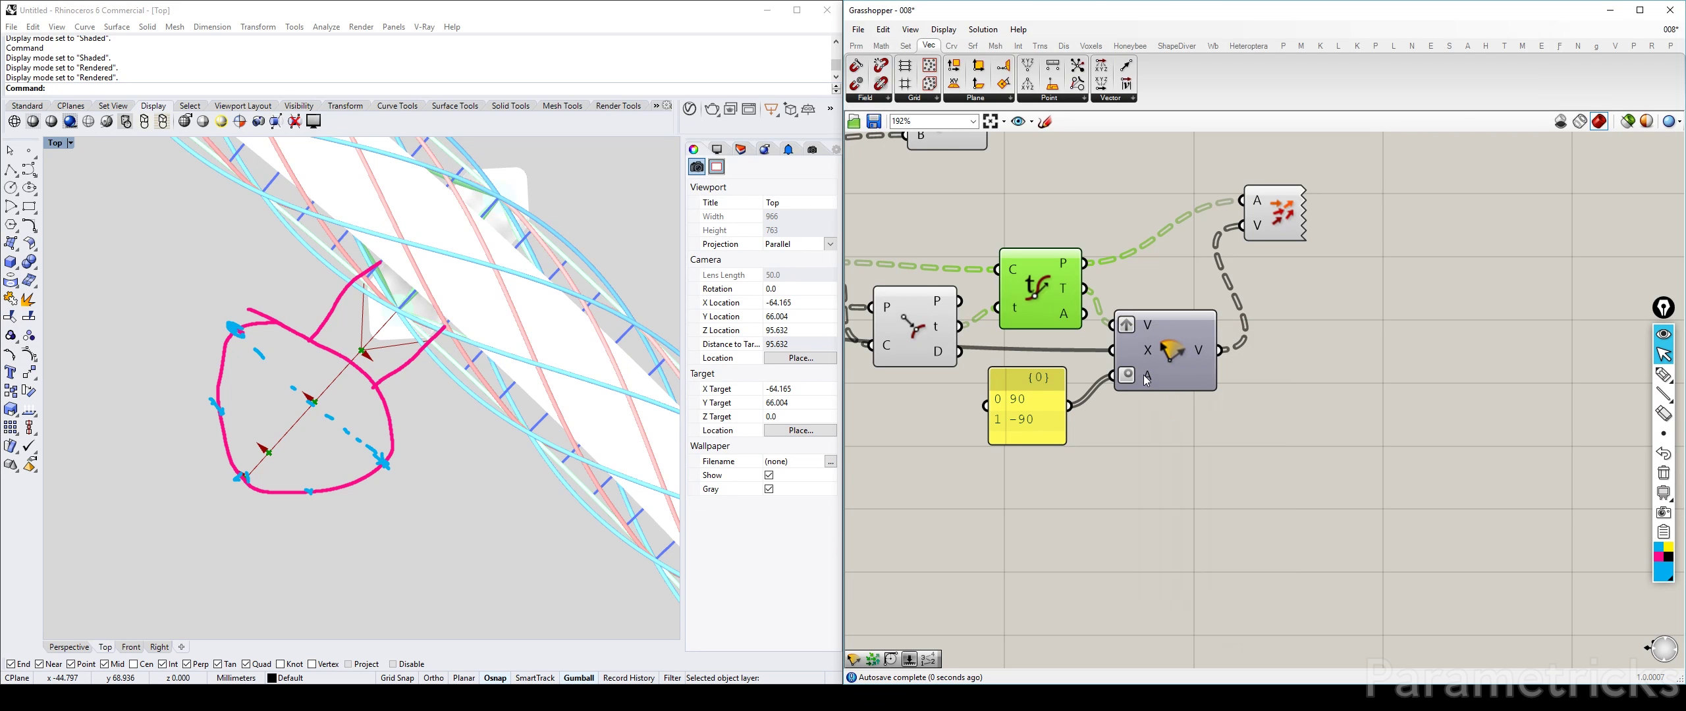
Step: Try flattening Rotate's A input and removing the graft from its V input, and restore both input settings
right_click(1146, 381)
left_click(1179, 461)
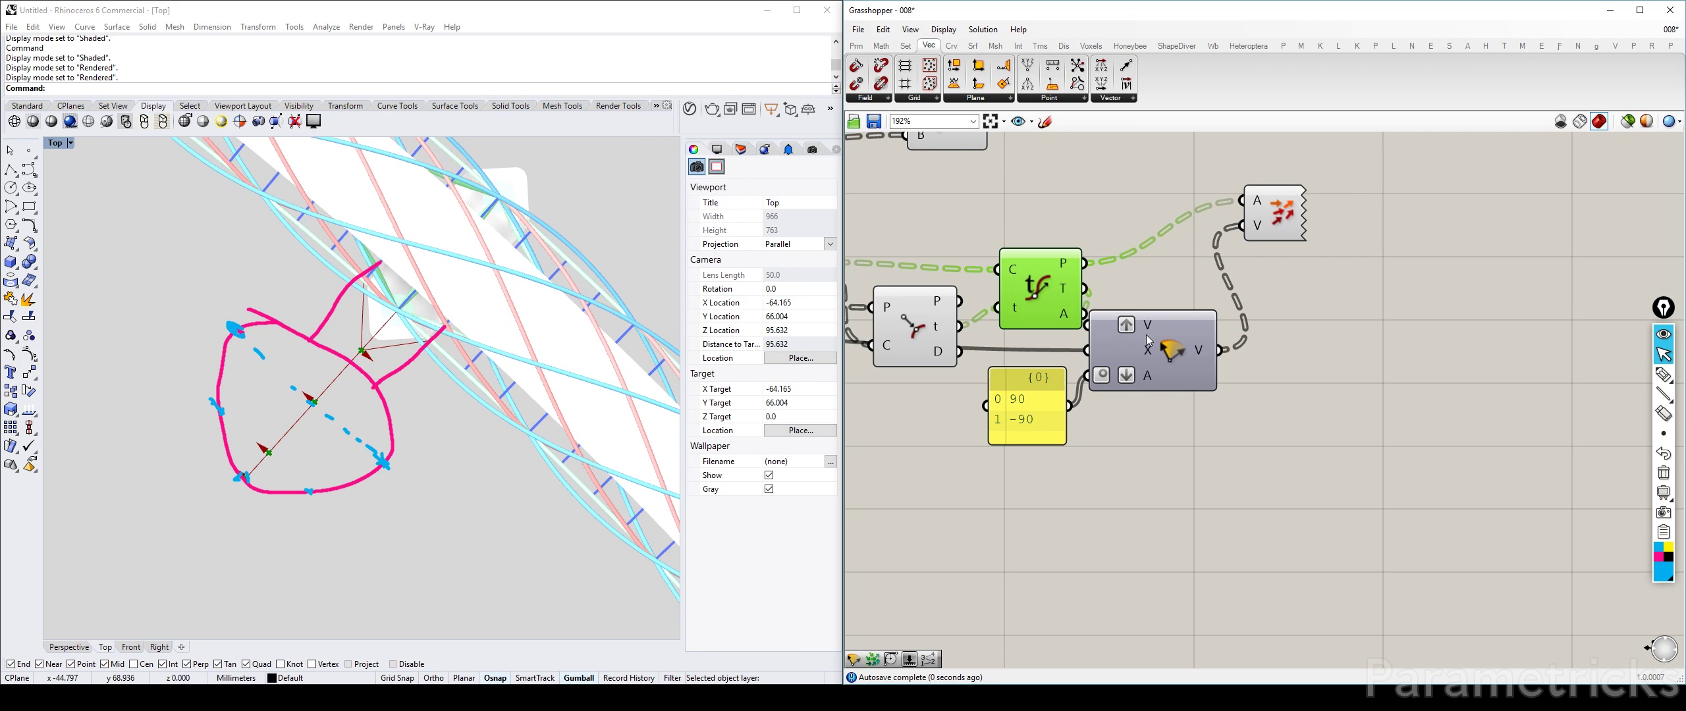
left_click_drag(1147, 340, 1175, 338)
mouse_move(1177, 381)
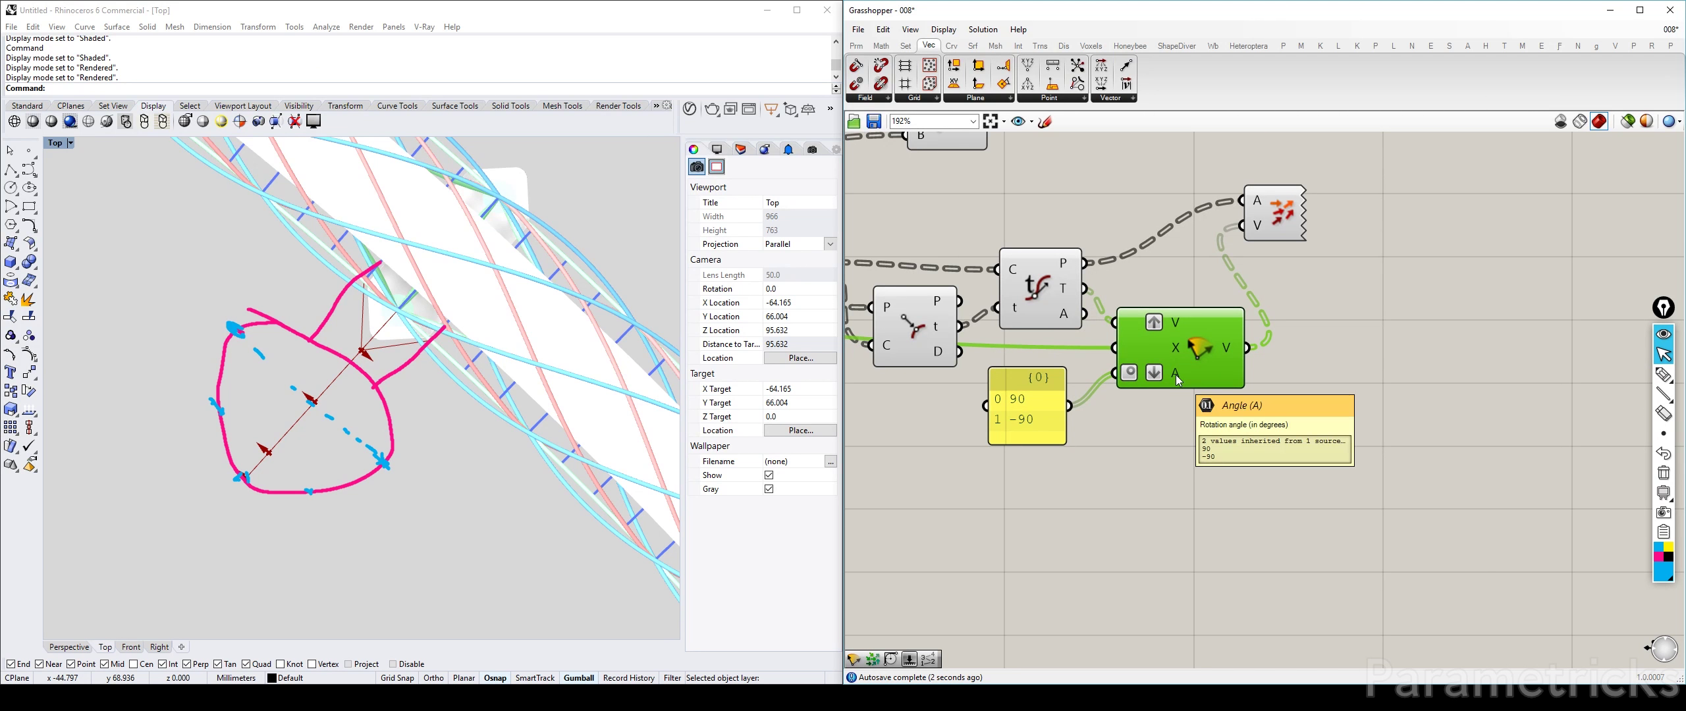
right_click(1175, 328)
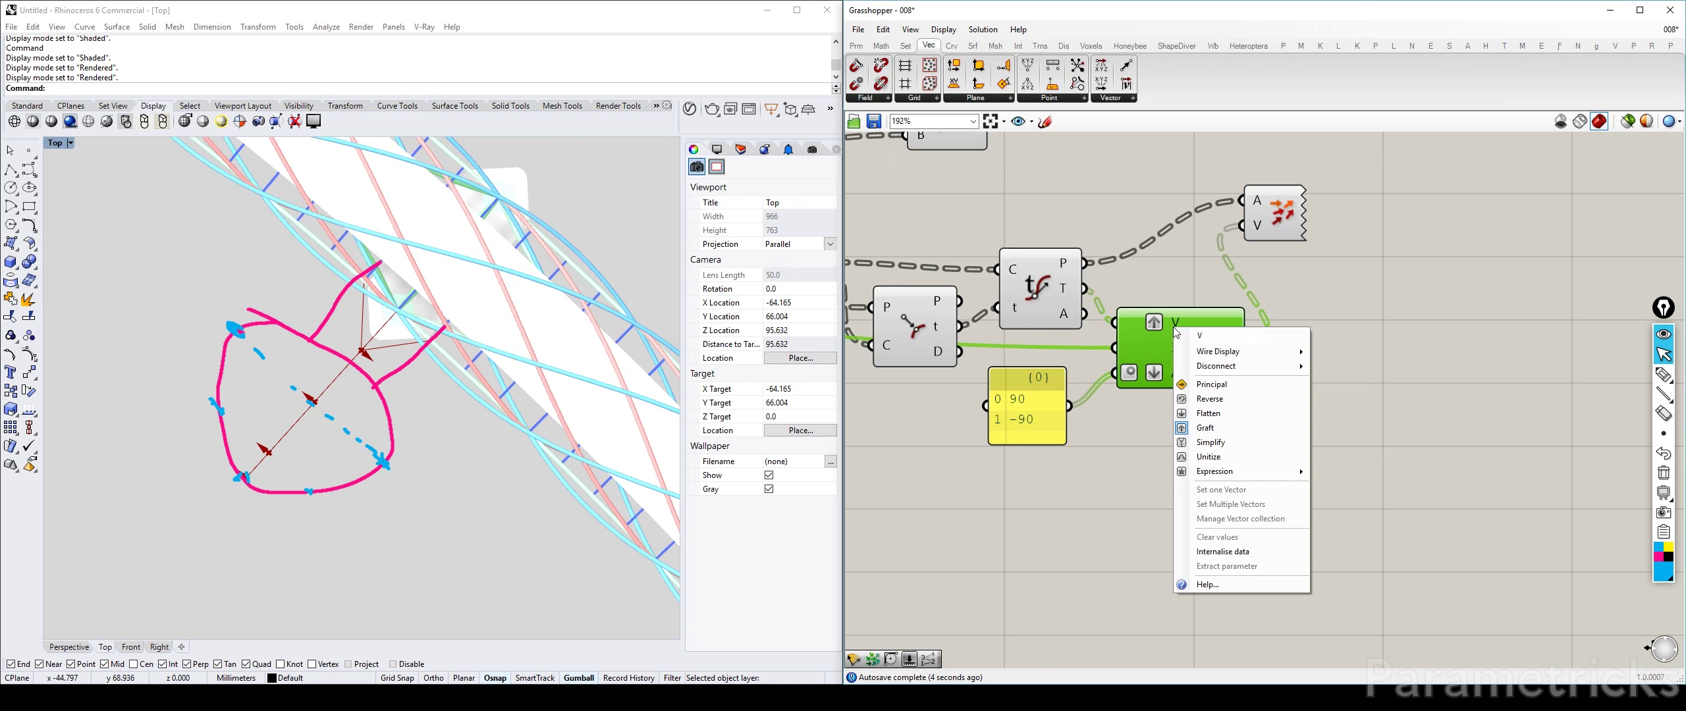
left_click(1216, 427)
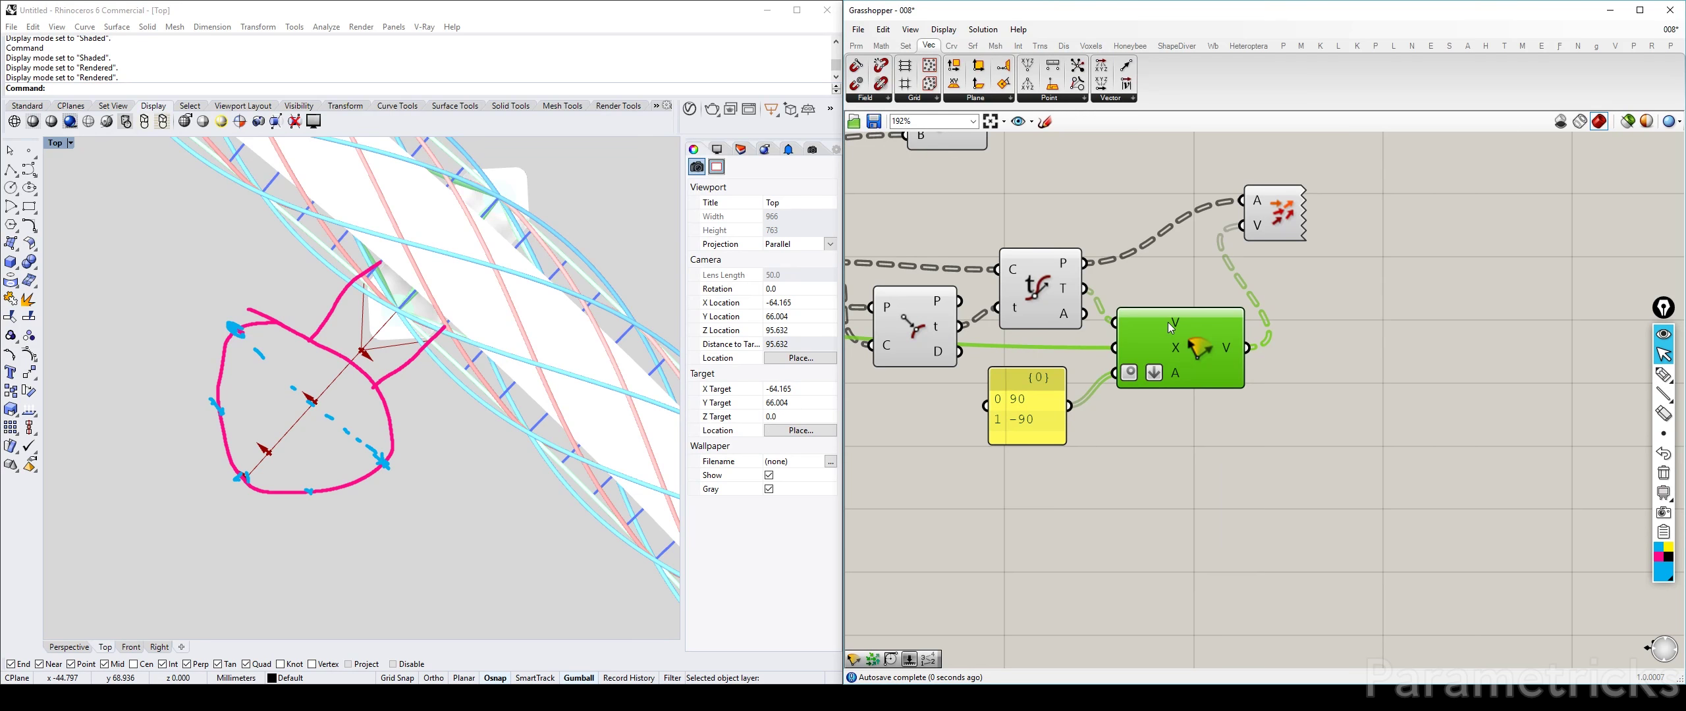
right_click(1171, 327)
left_click(1209, 413)
right_click(1175, 373)
left_click(1226, 463)
left_click(1221, 419)
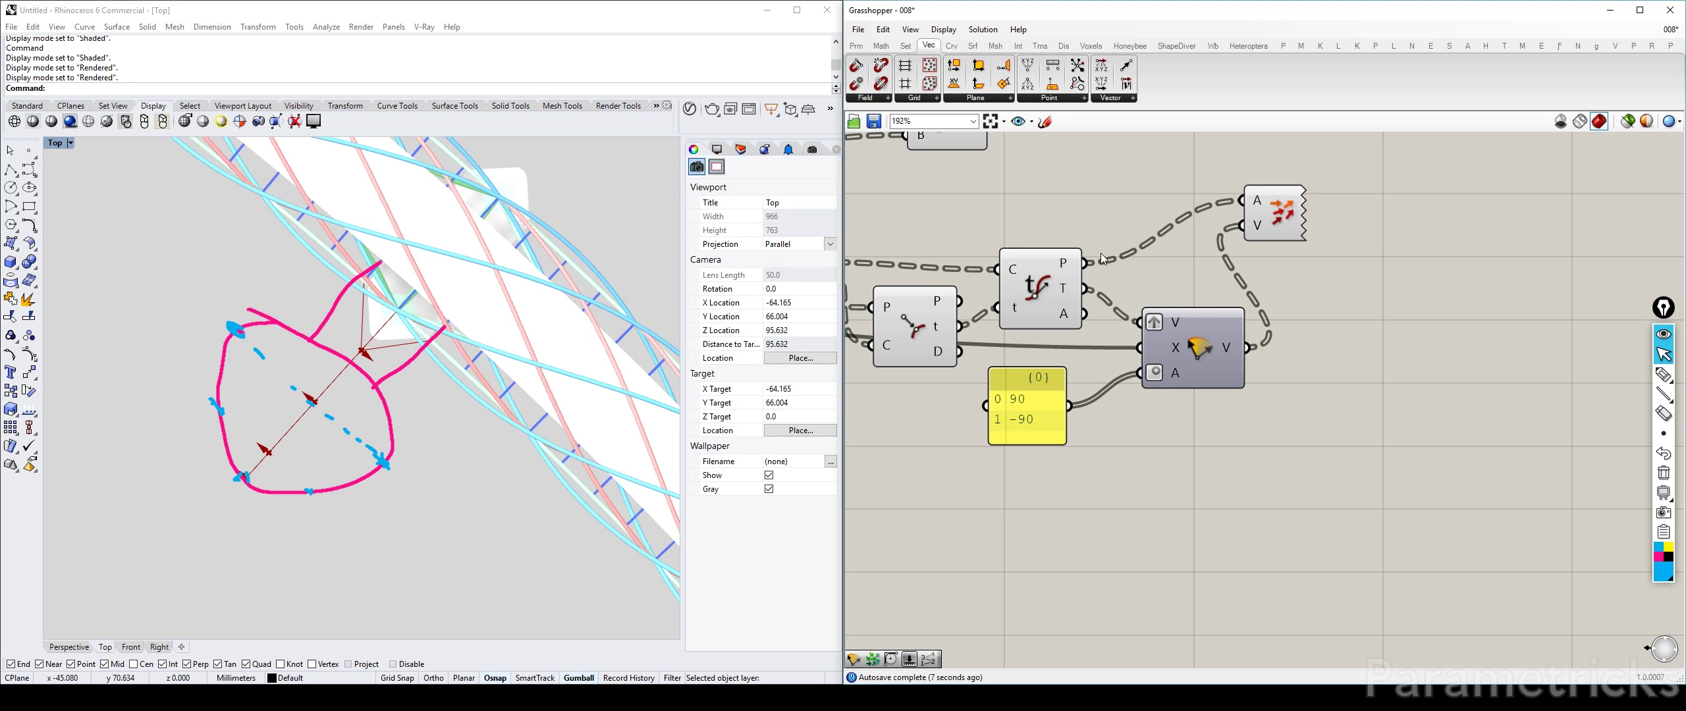
Step: Move Vector Display away from Rotate, try grafting Evaluate Curve's T output, and remove that graft again
left_click_drag(1281, 213, 1332, 226)
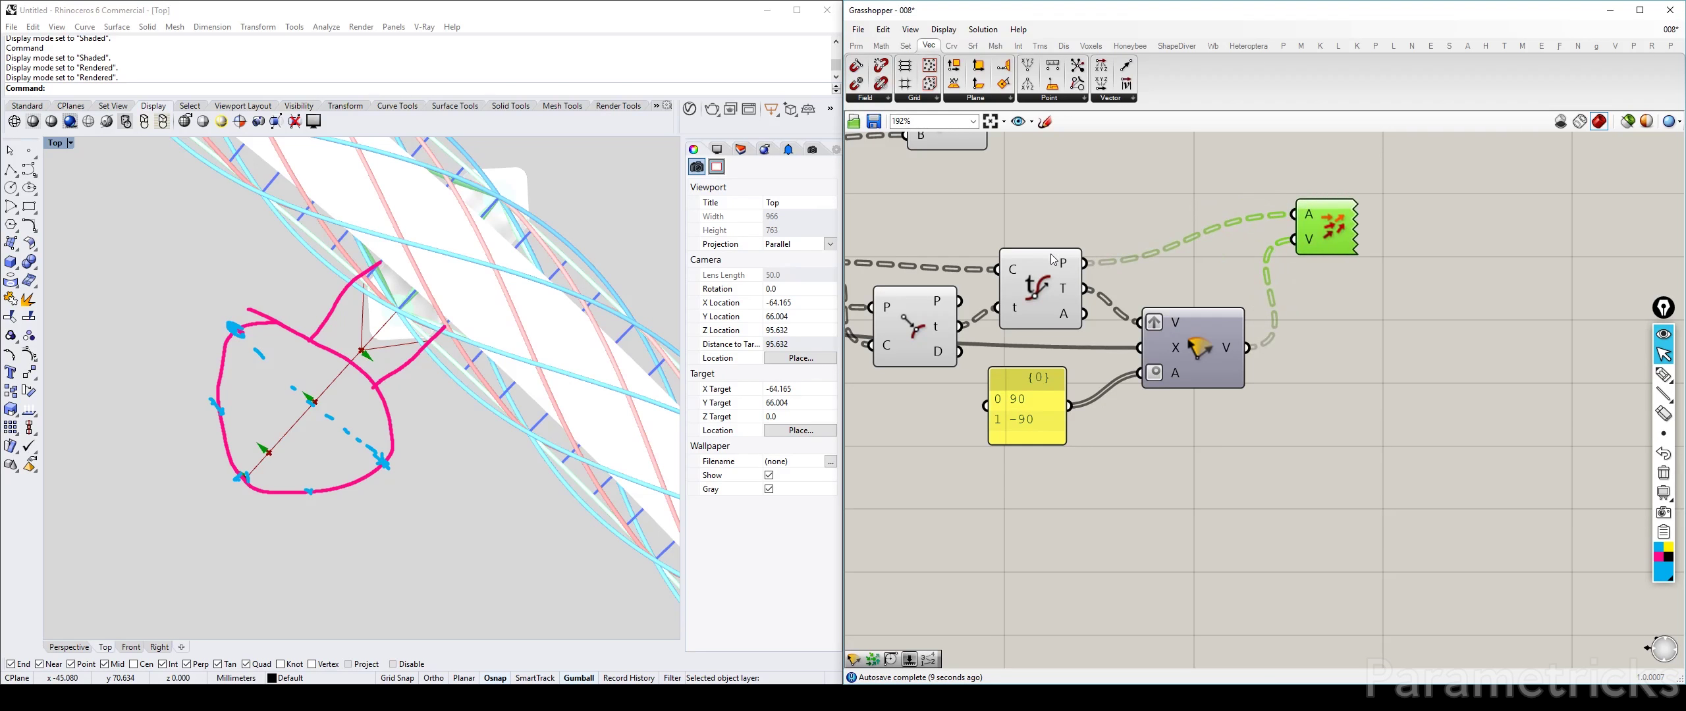
right_click(1070, 293)
left_click(1114, 382)
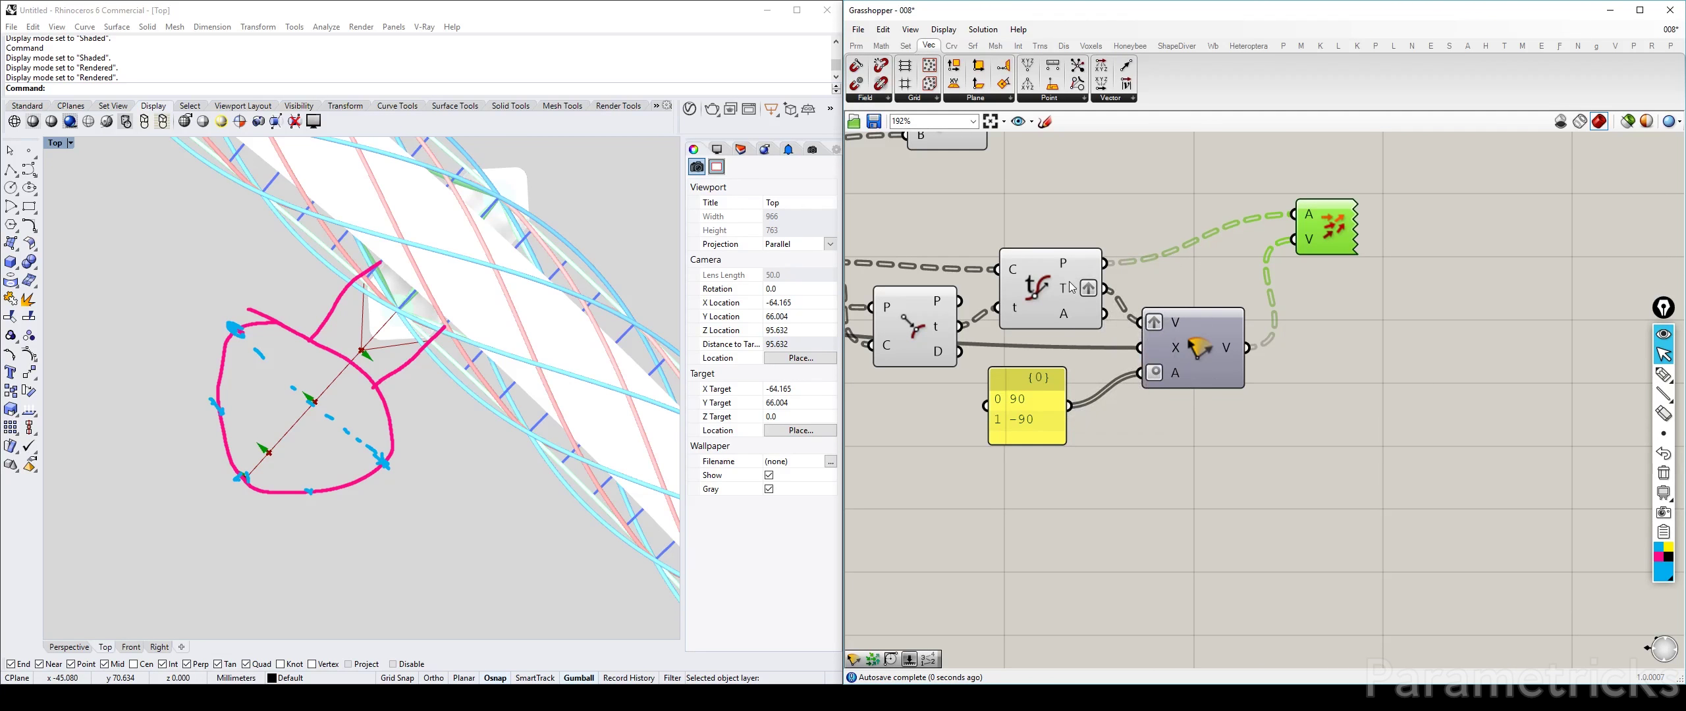
right_click(1070, 288)
left_click(1114, 353)
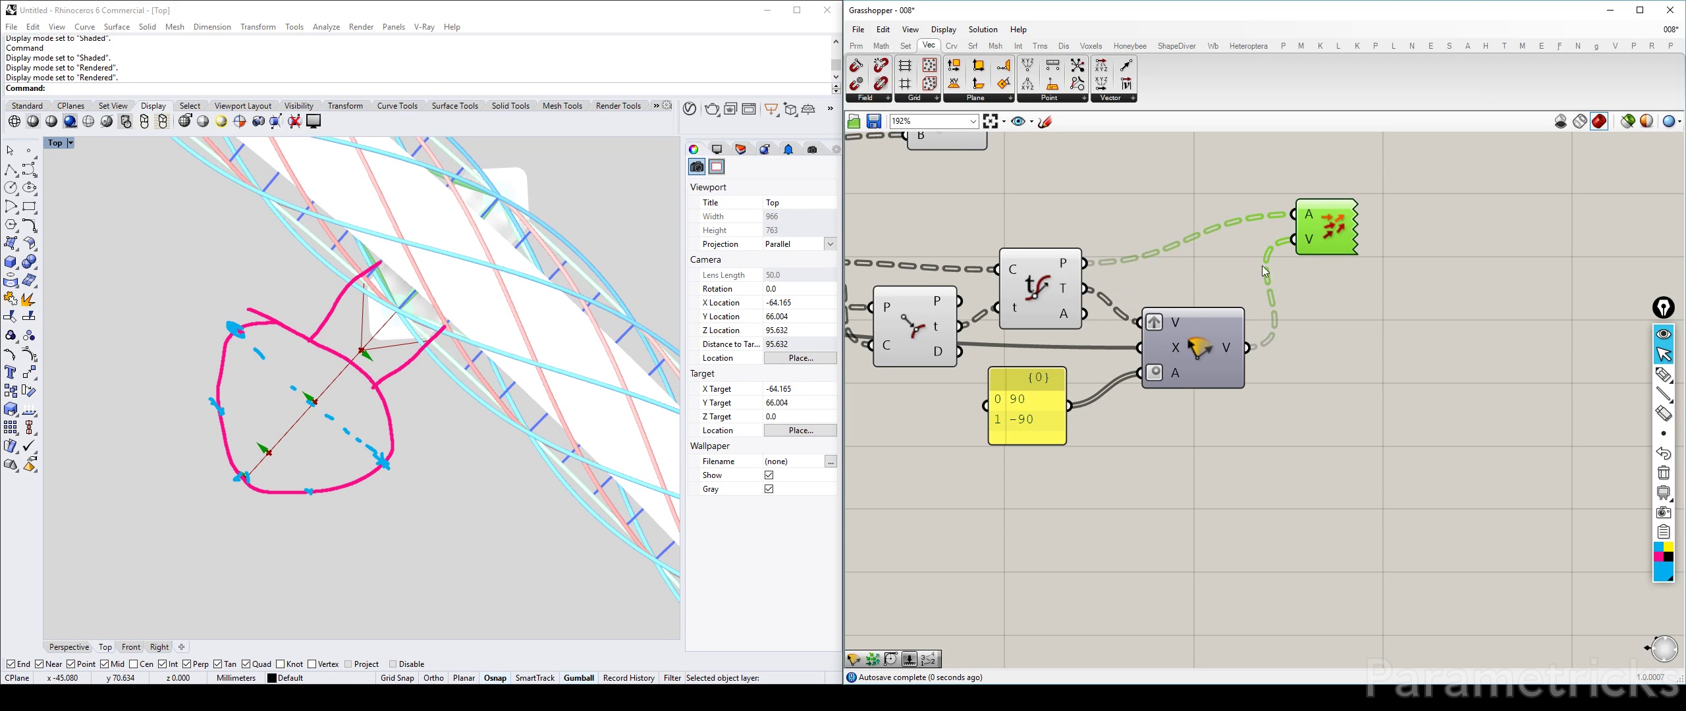
Step: Graft Vector Display's A input and shift the component slightly to keep its wires clear
right_click(1313, 212)
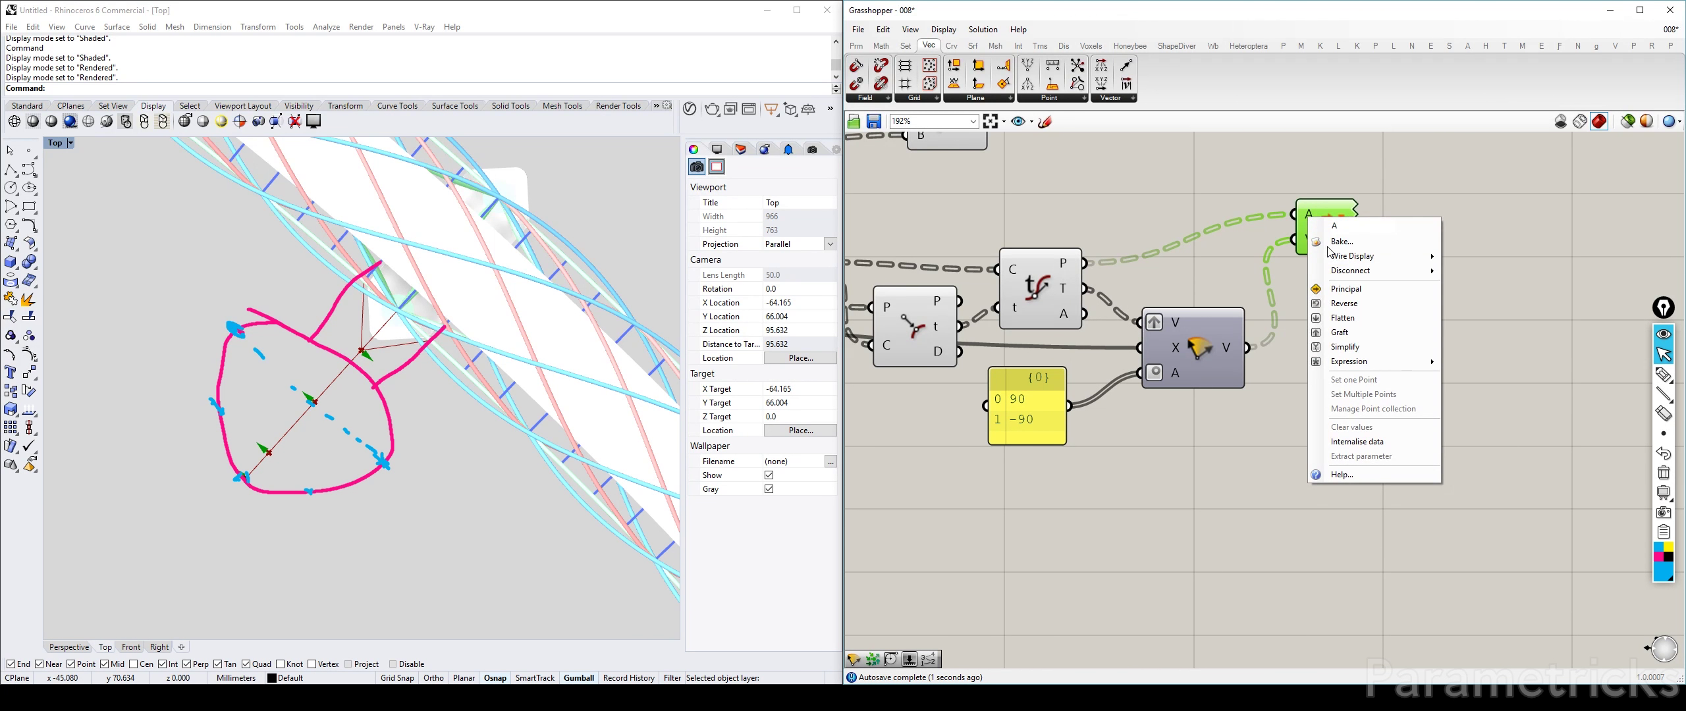
left_click(1341, 328)
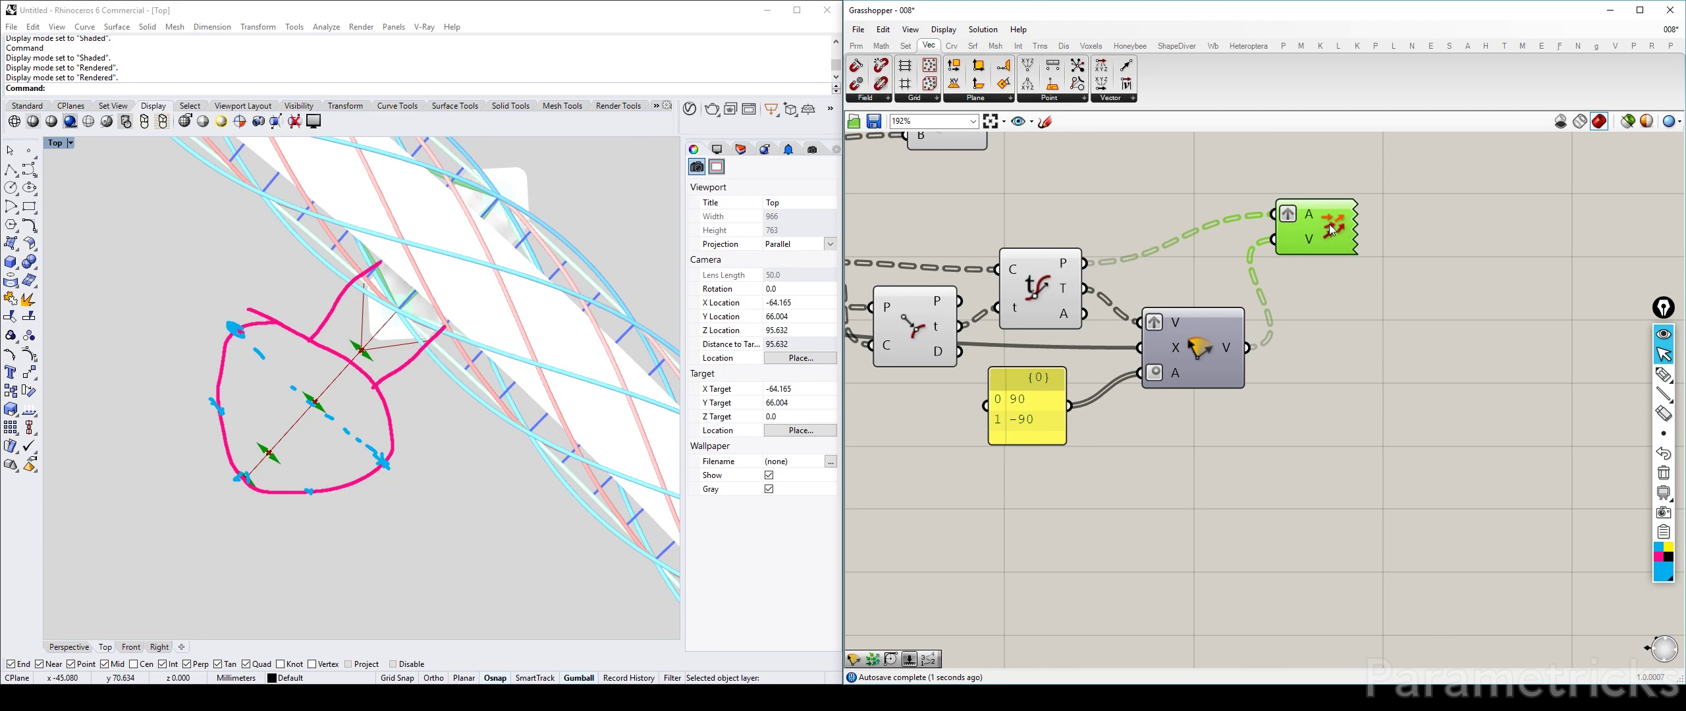
left_click_drag(1332, 229, 1356, 233)
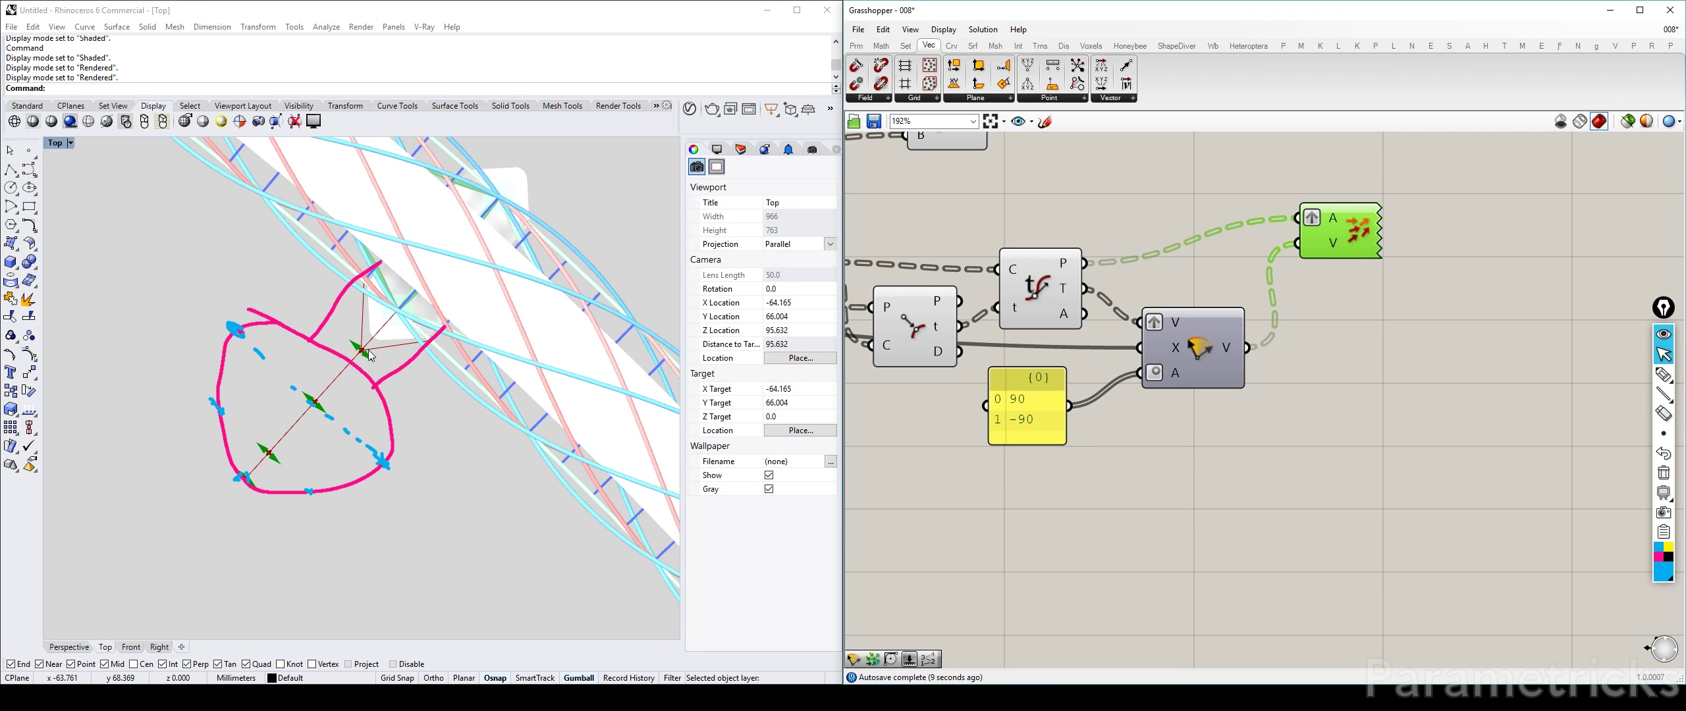
Step: Sketch the viewing pod's rounded outline and its two connecting edges over the bridge photo with the annotation pen
mouse_move(1650, 393)
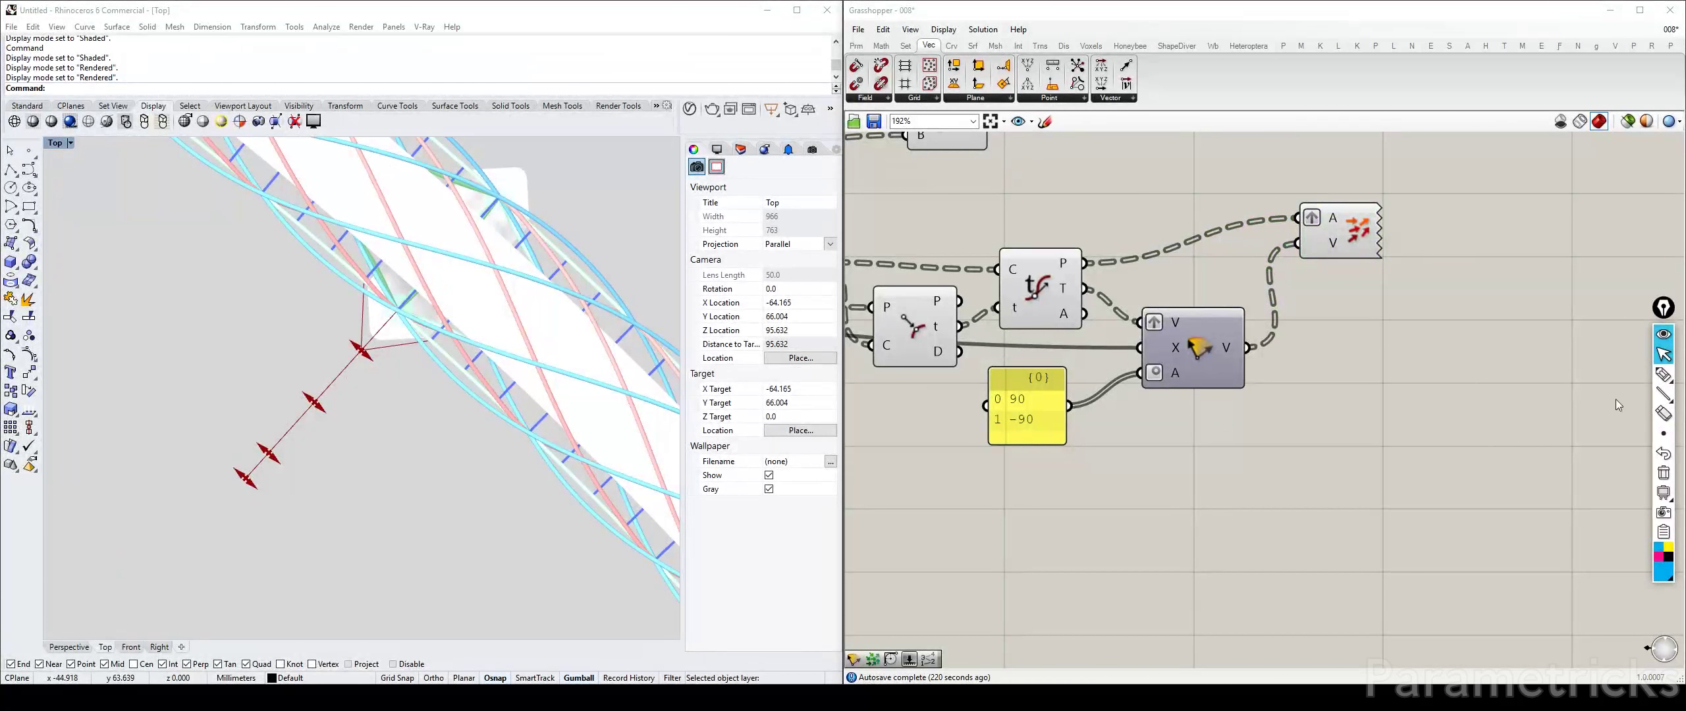
mouse_move(1660, 378)
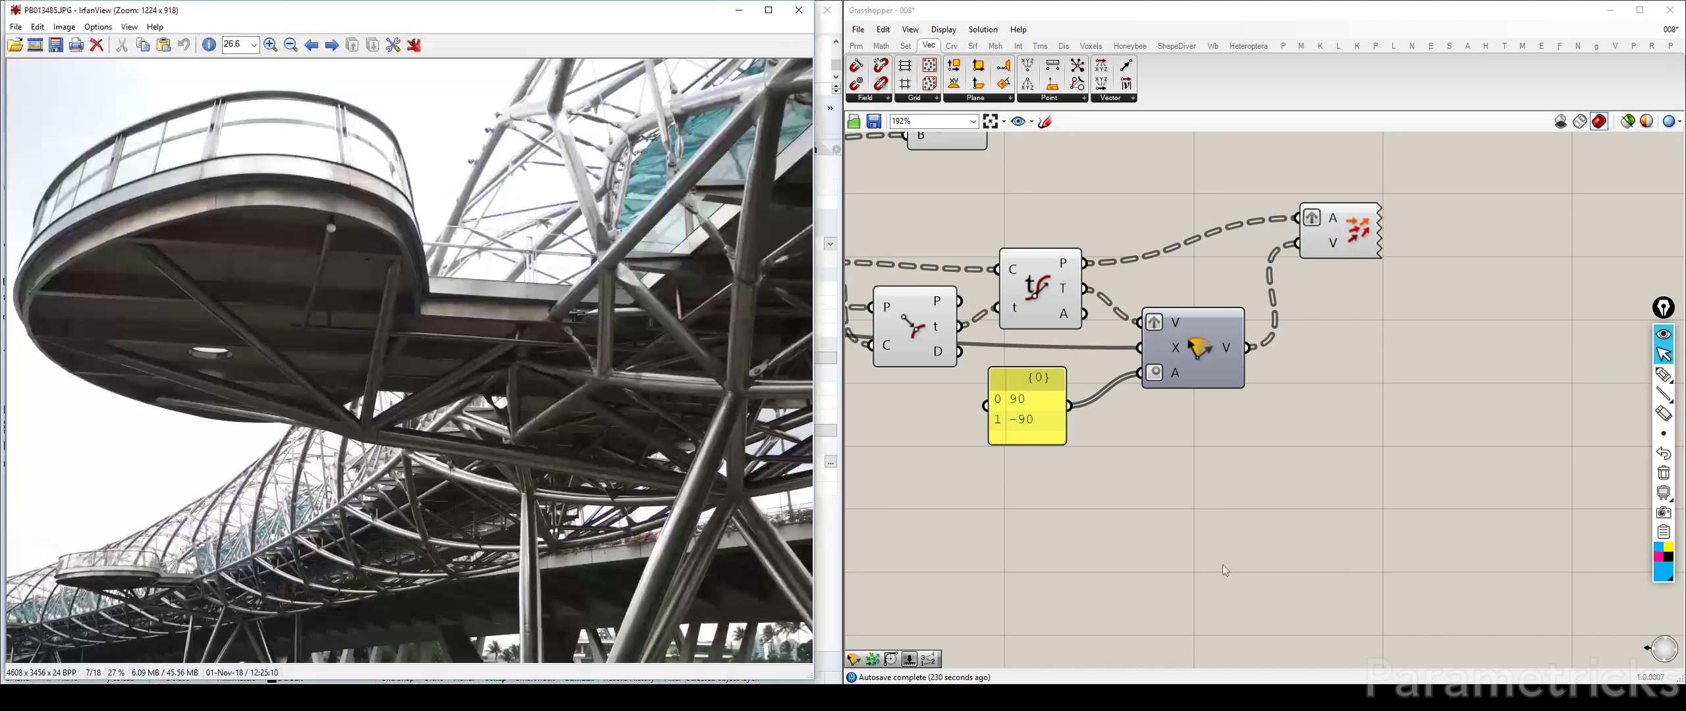
left_click(1663, 374)
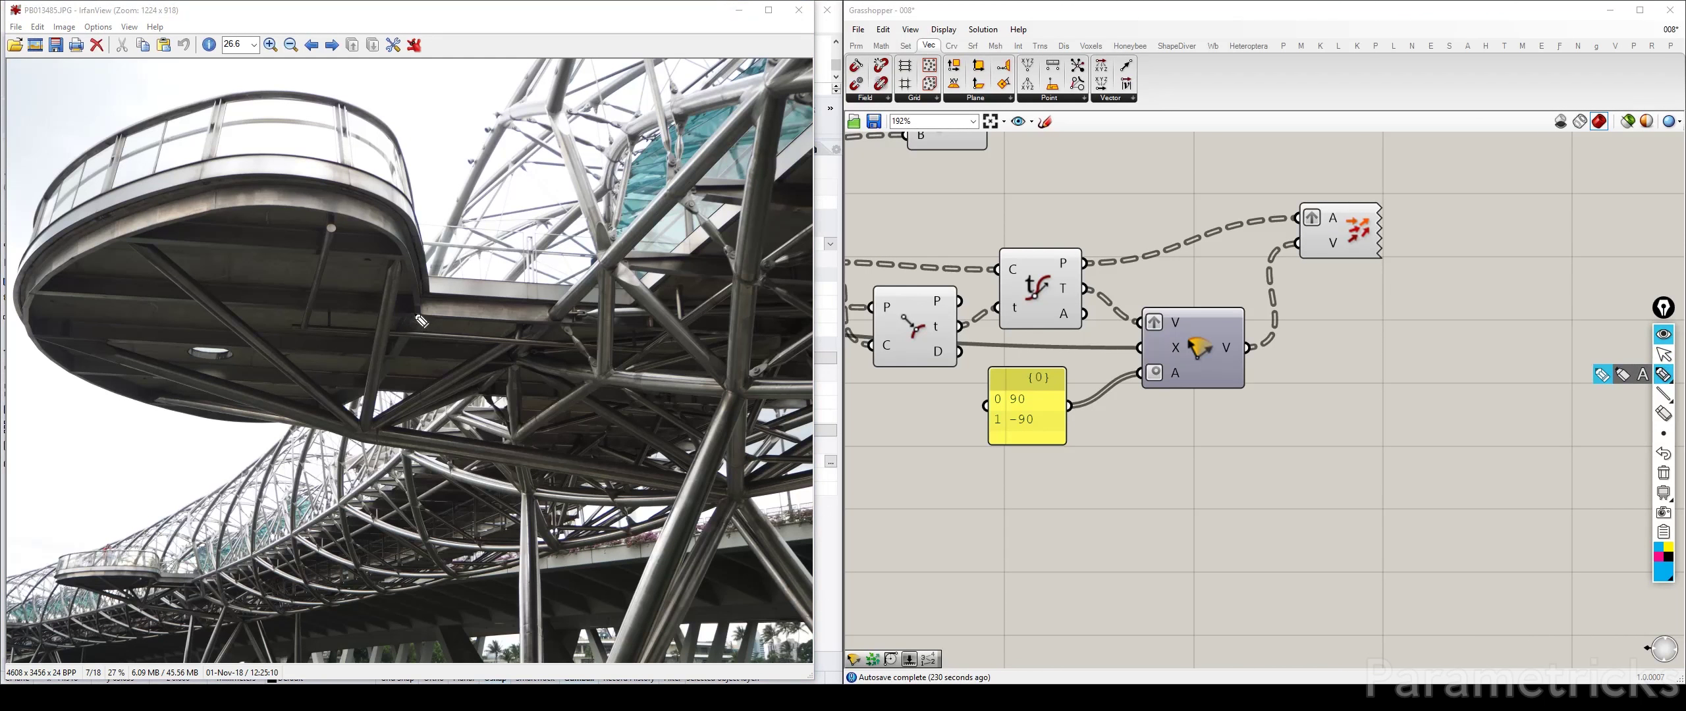
mouse_move(269, 188)
left_mouse_down()
mouse_move(153, 217)
mouse_move(172, 443)
mouse_move(358, 414)
left_mouse_up()
left_click_drag(289, 185, 421, 313)
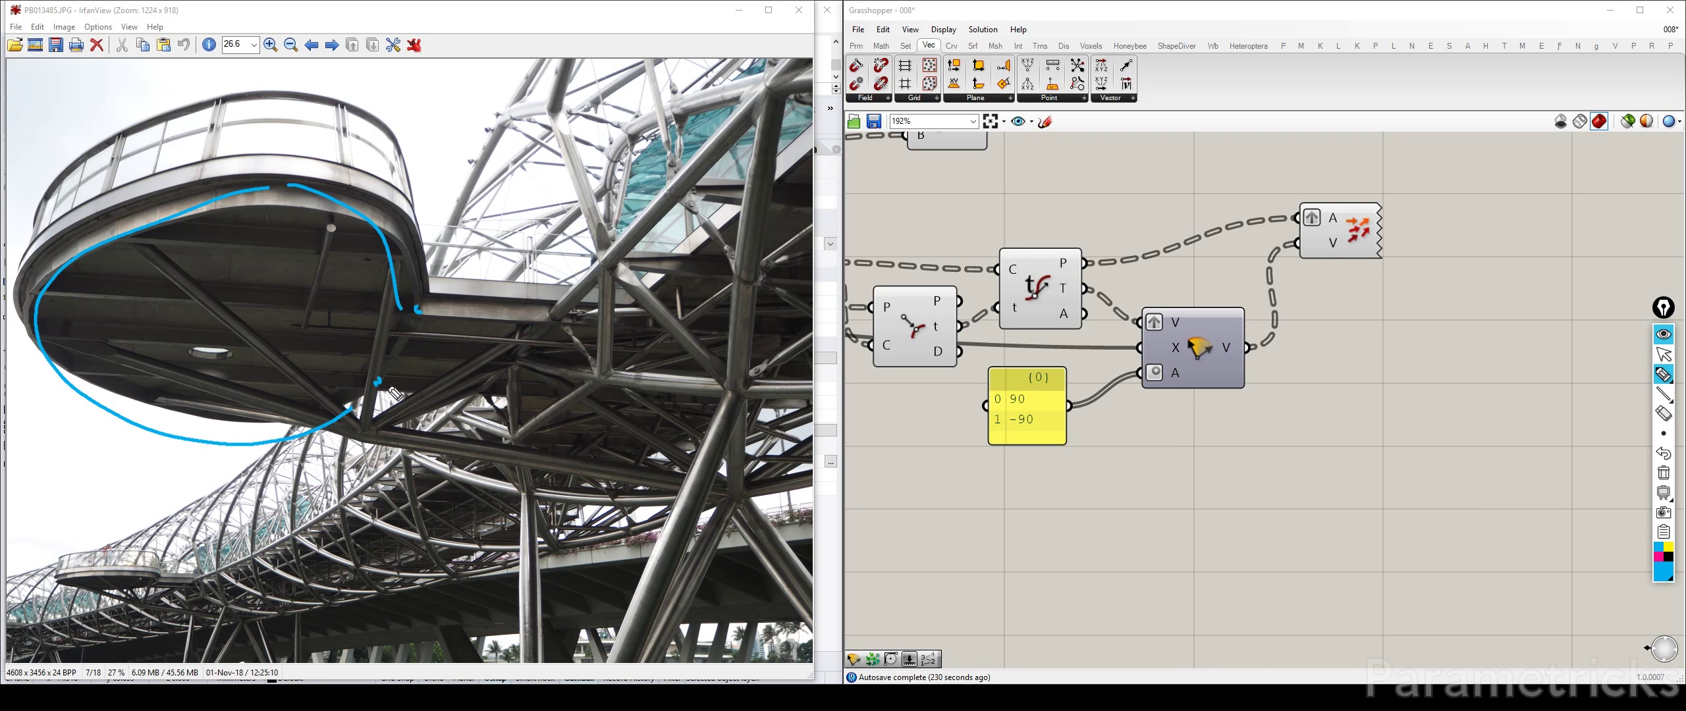
left_click_drag(379, 380, 351, 411)
left_click_drag(417, 310, 600, 310)
left_click_drag(379, 382, 577, 406)
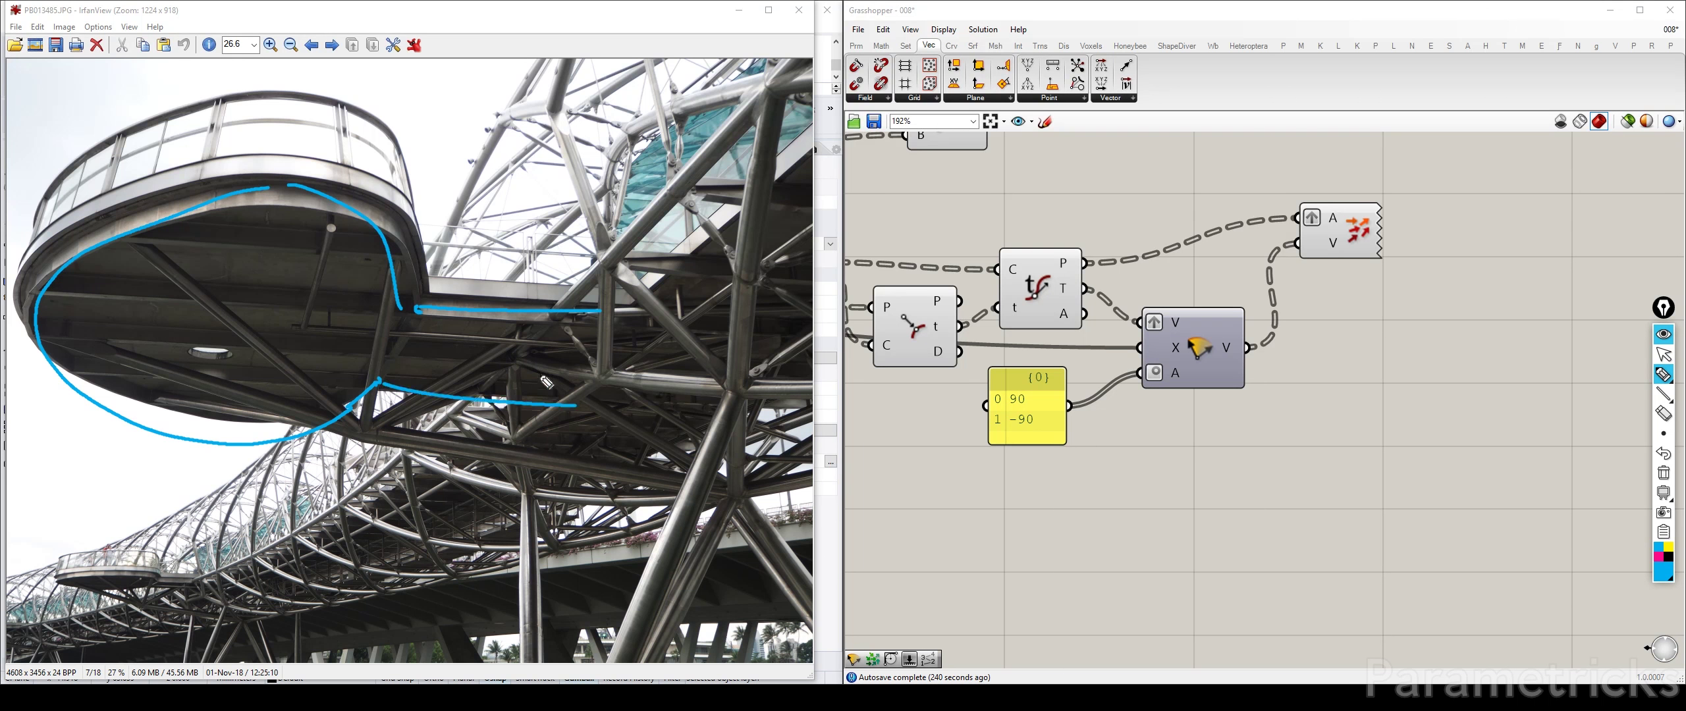
Step: Hatch the pod's connecting neck on the photo and mark its two corner points, and clear all the ink annotations
left_click_drag(451, 318, 409, 359)
left_click_drag(518, 319, 455, 375)
left_click_drag(578, 342, 492, 393)
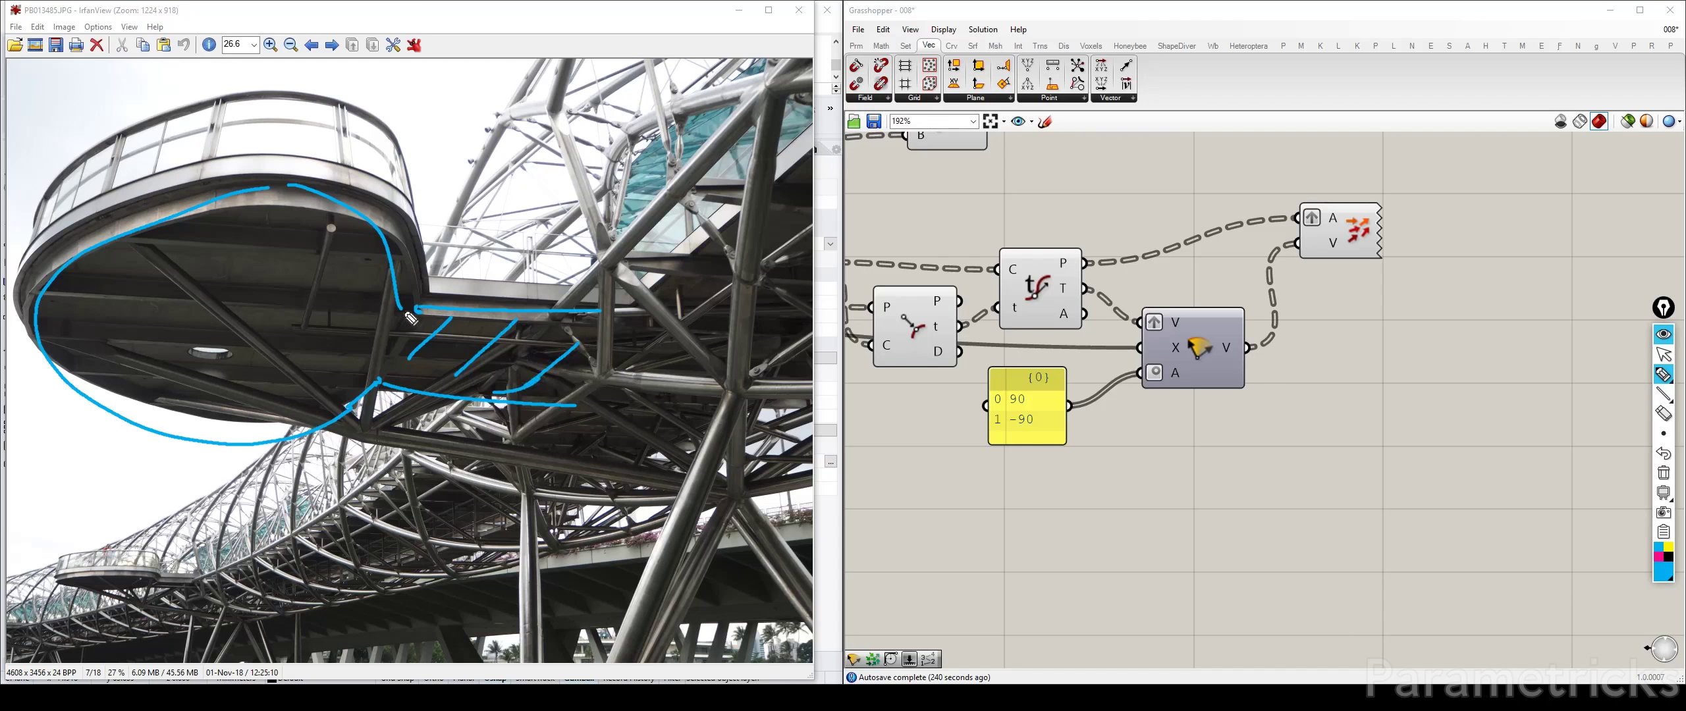
left_click_drag(412, 309, 410, 310)
left_click_drag(388, 377, 386, 374)
left_click(1664, 356)
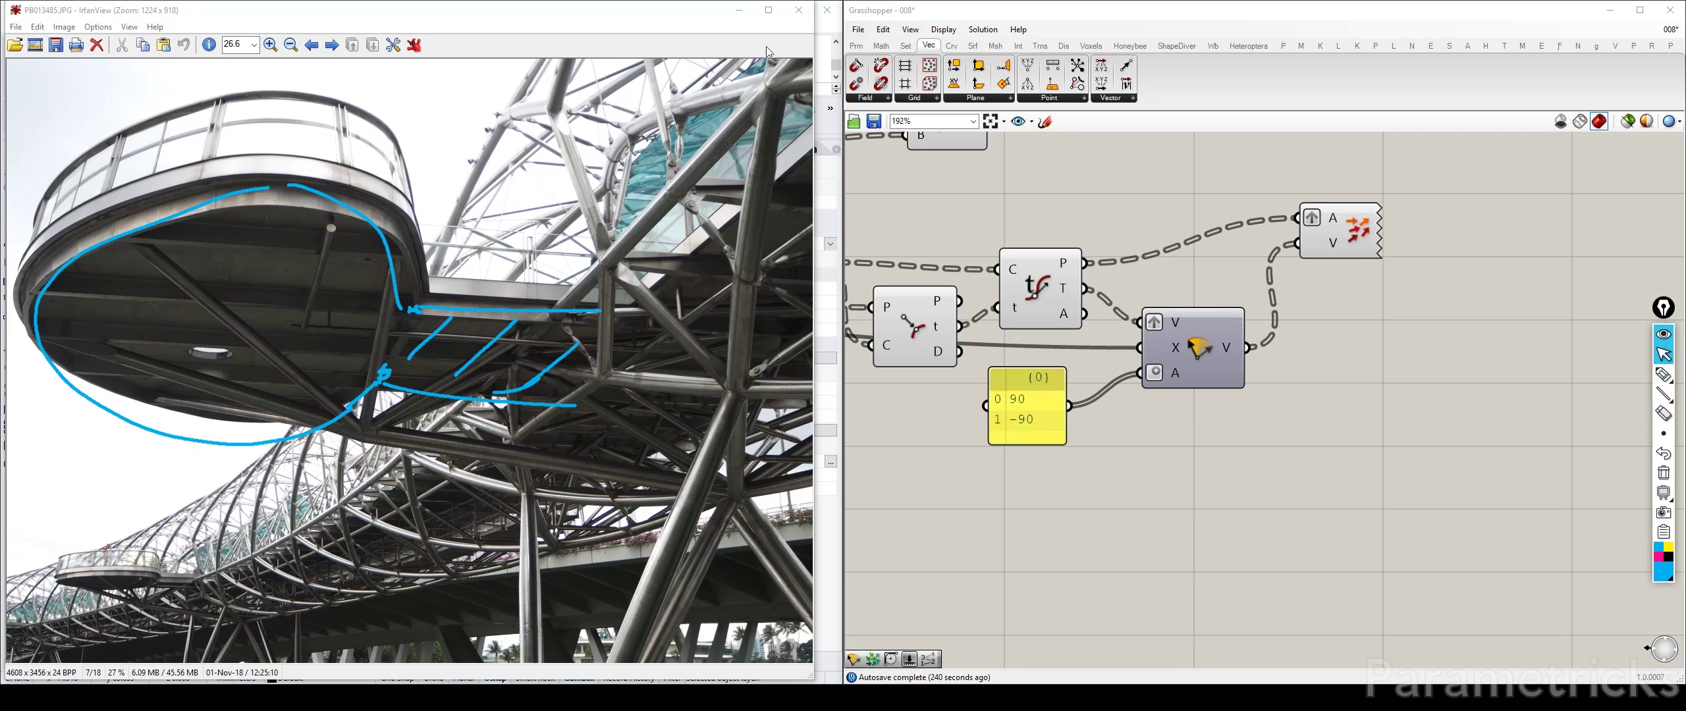
left_click(1664, 473)
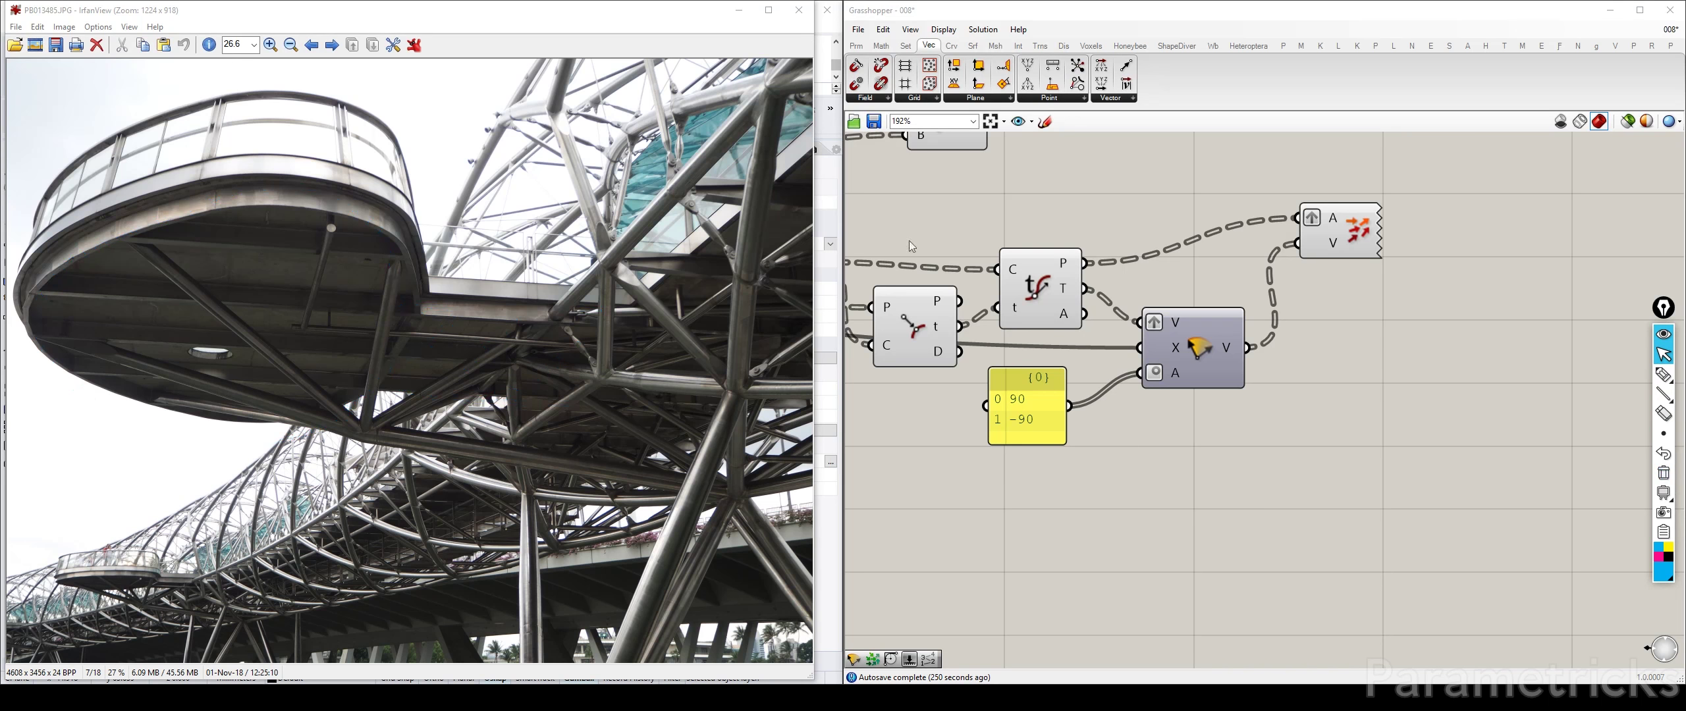
Step: Return to the Grasshopper definition and move the Viewing Pod Outwards Extend 02, 03 and 04 sliders down to open a gap below slider 01
left_click(1080, 190)
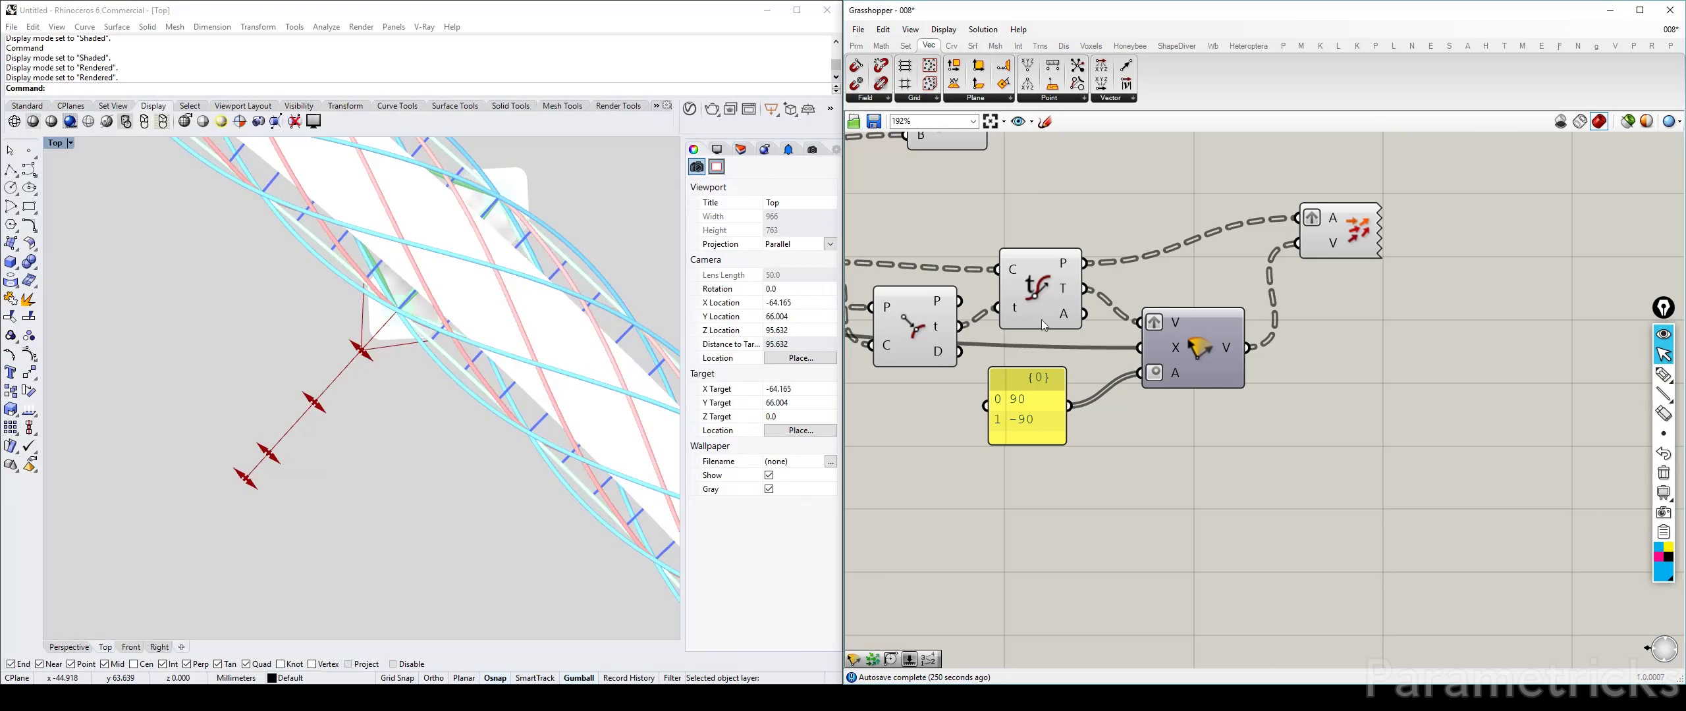
right_click_drag(973, 328, 1345, 294)
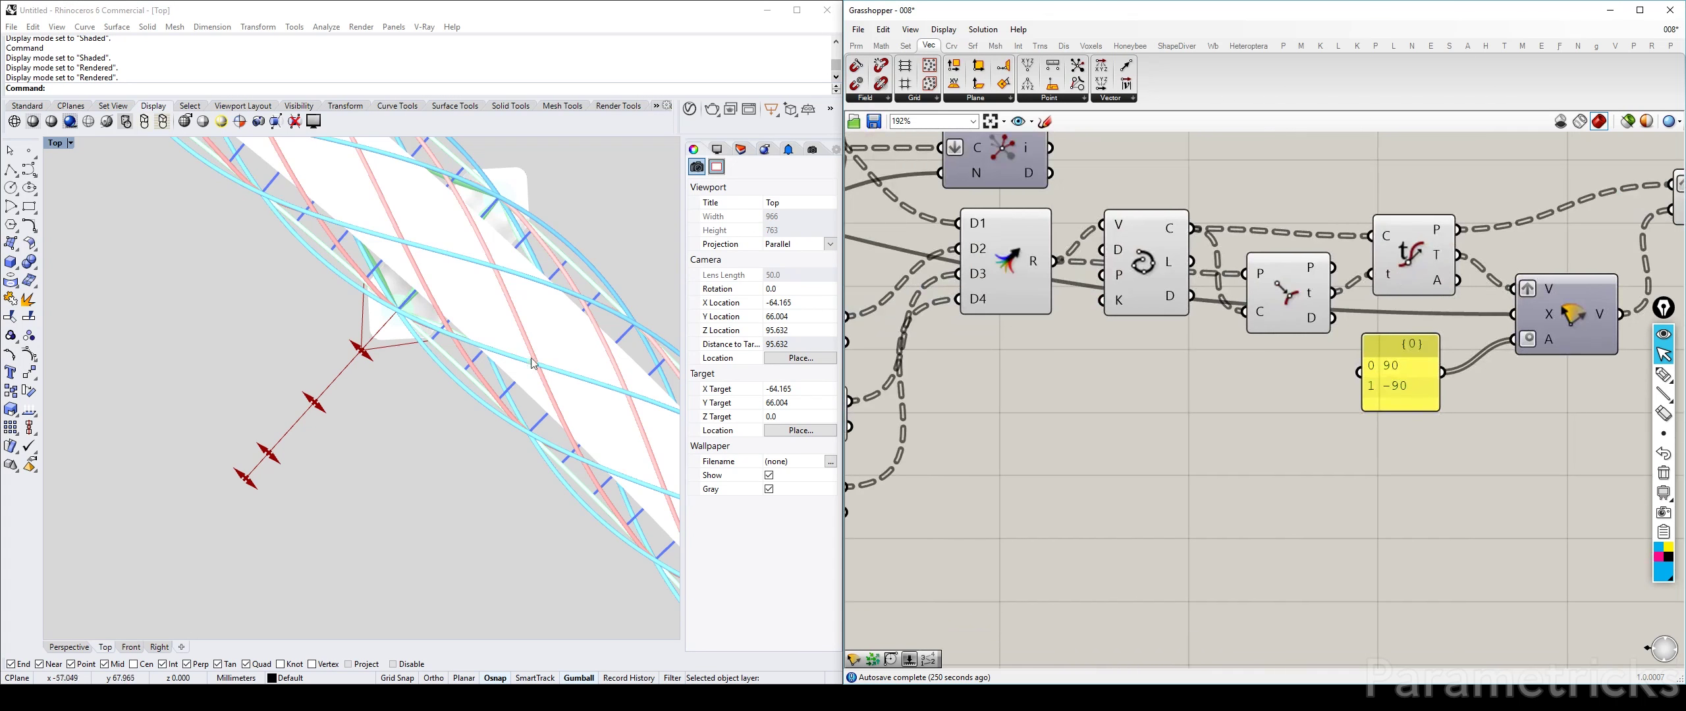
scroll(1346, 302, "down", 4)
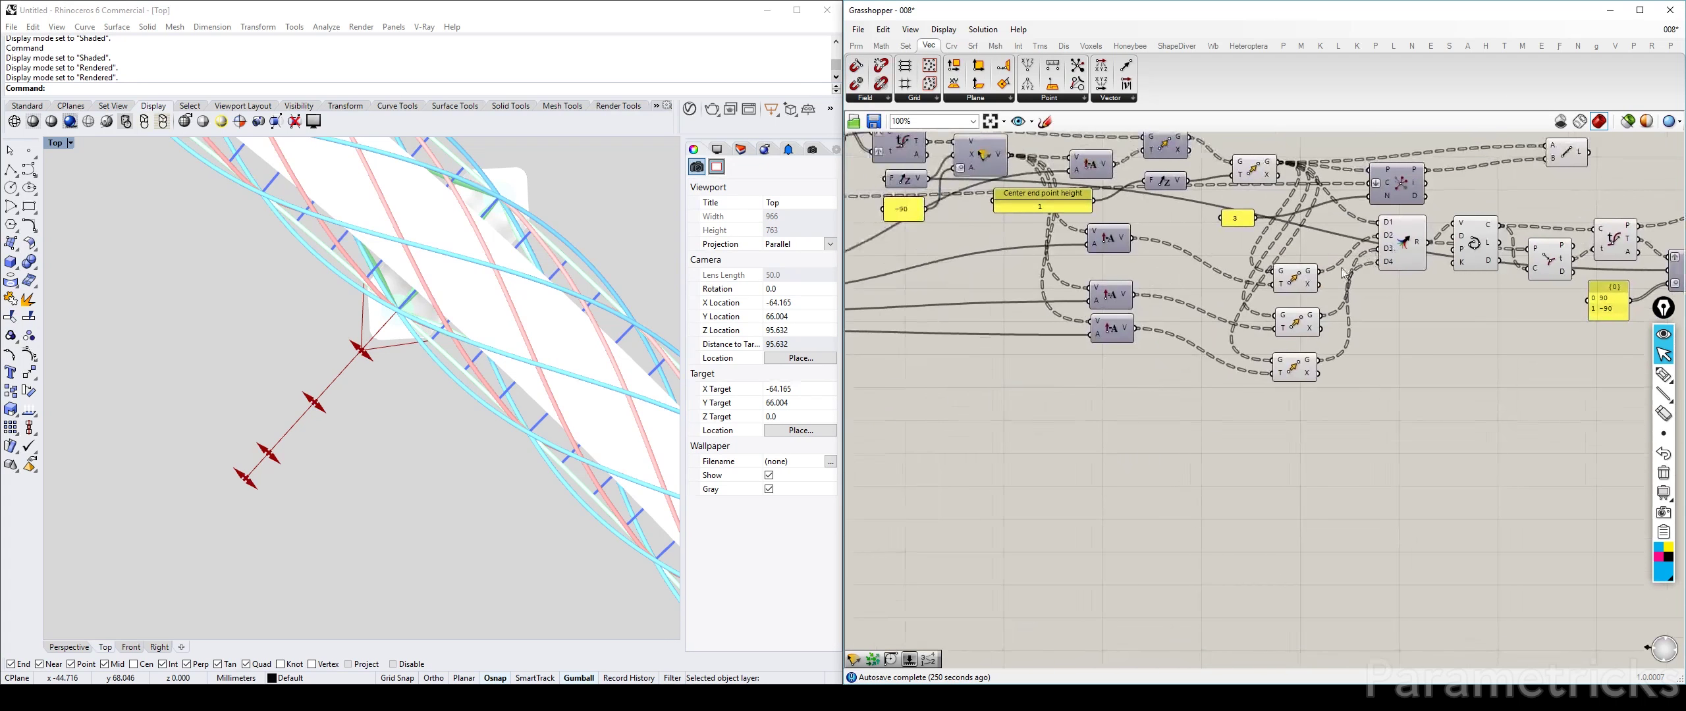
right_click_drag(996, 262, 1215, 217)
scroll(1039, 208, "up", 2)
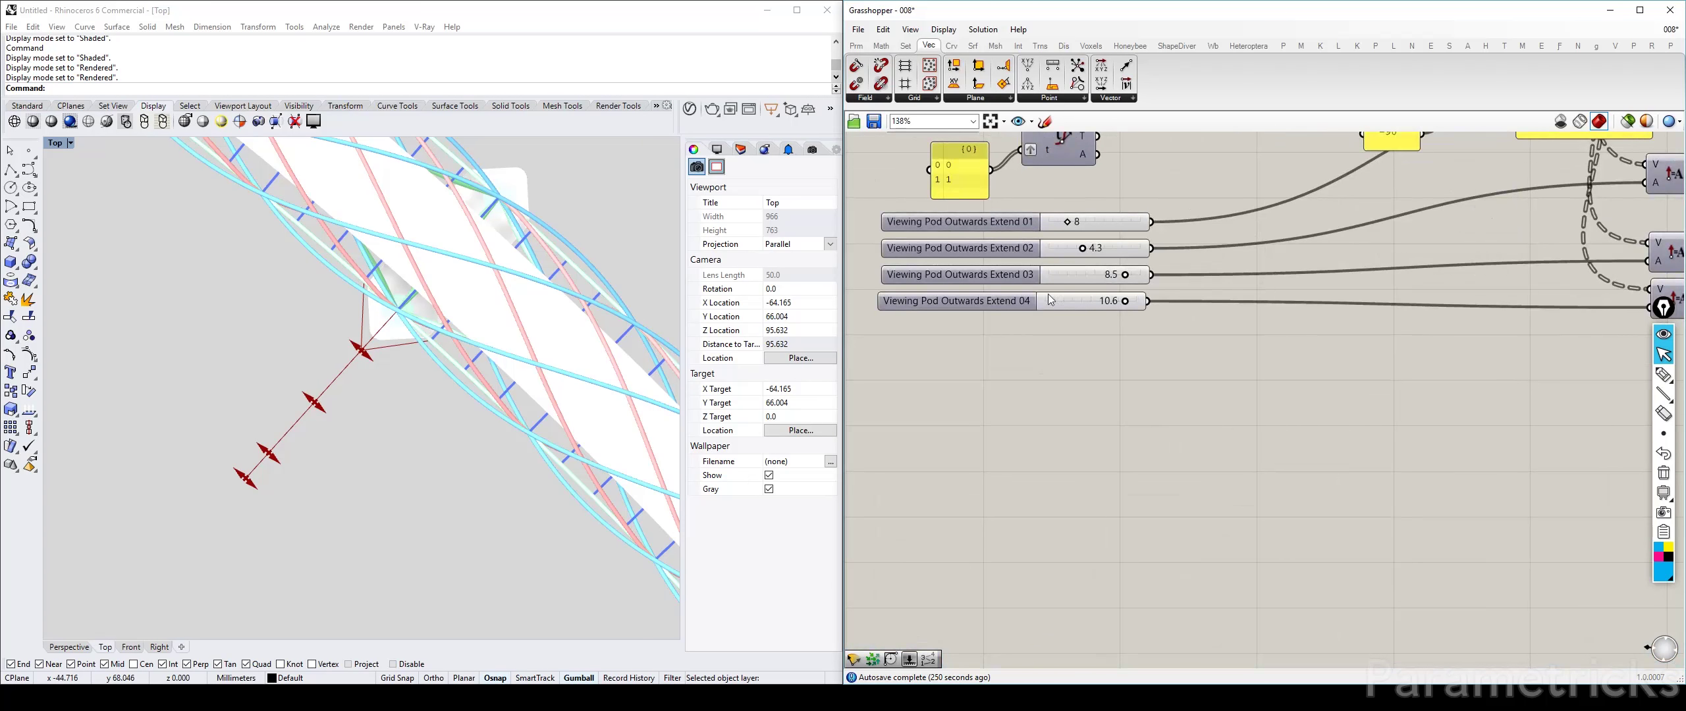
left_click_drag(1092, 354, 975, 259)
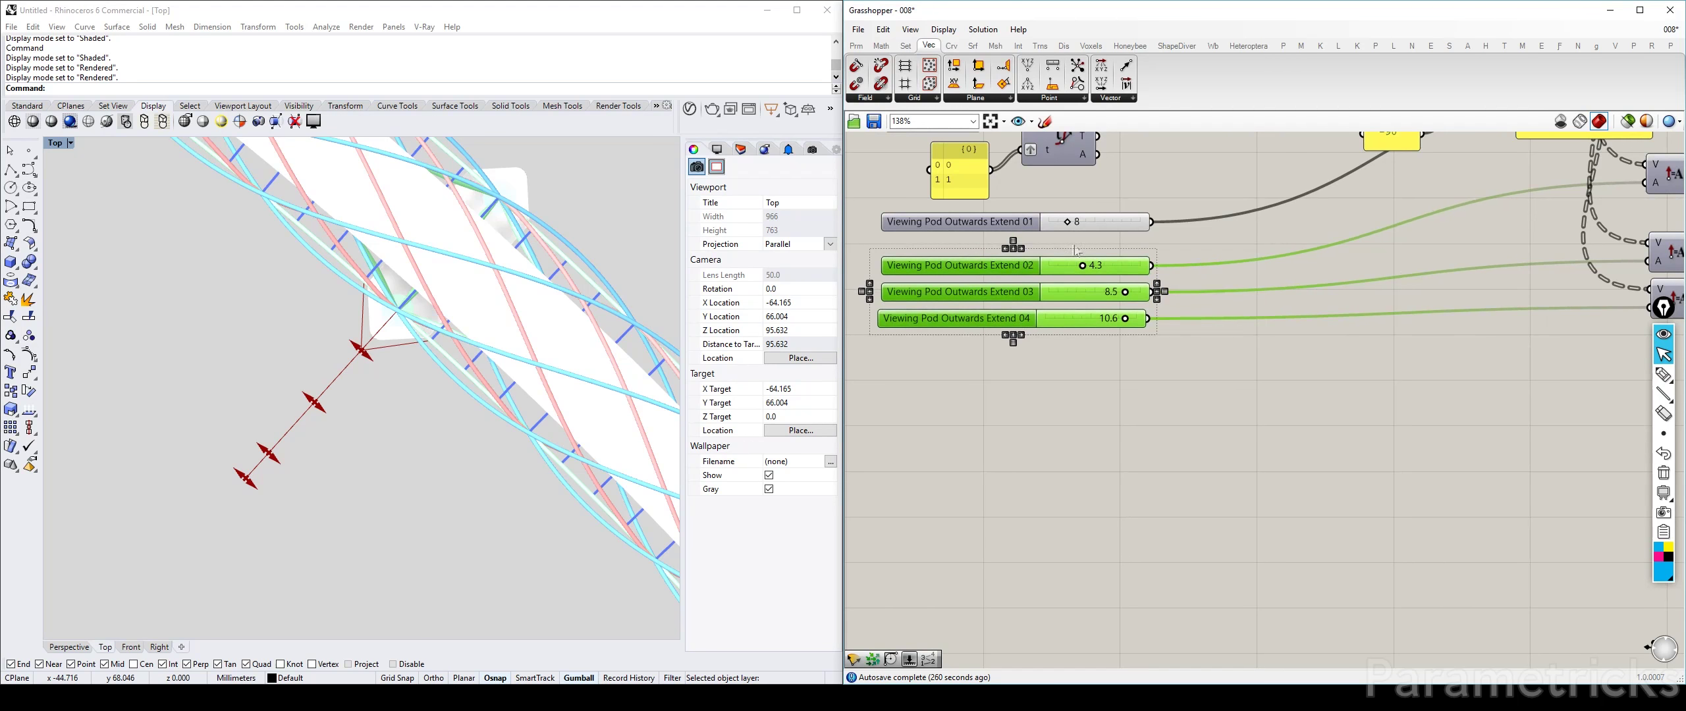
Step: Duplicate the Viewing Pod Outwards Extend 01 slider into the gap below it and rename the copy Viewing Pod Outwards Extend 02
right_click_drag(1207, 235, 1276, 310)
left_click(1023, 295)
right_click(1058, 292)
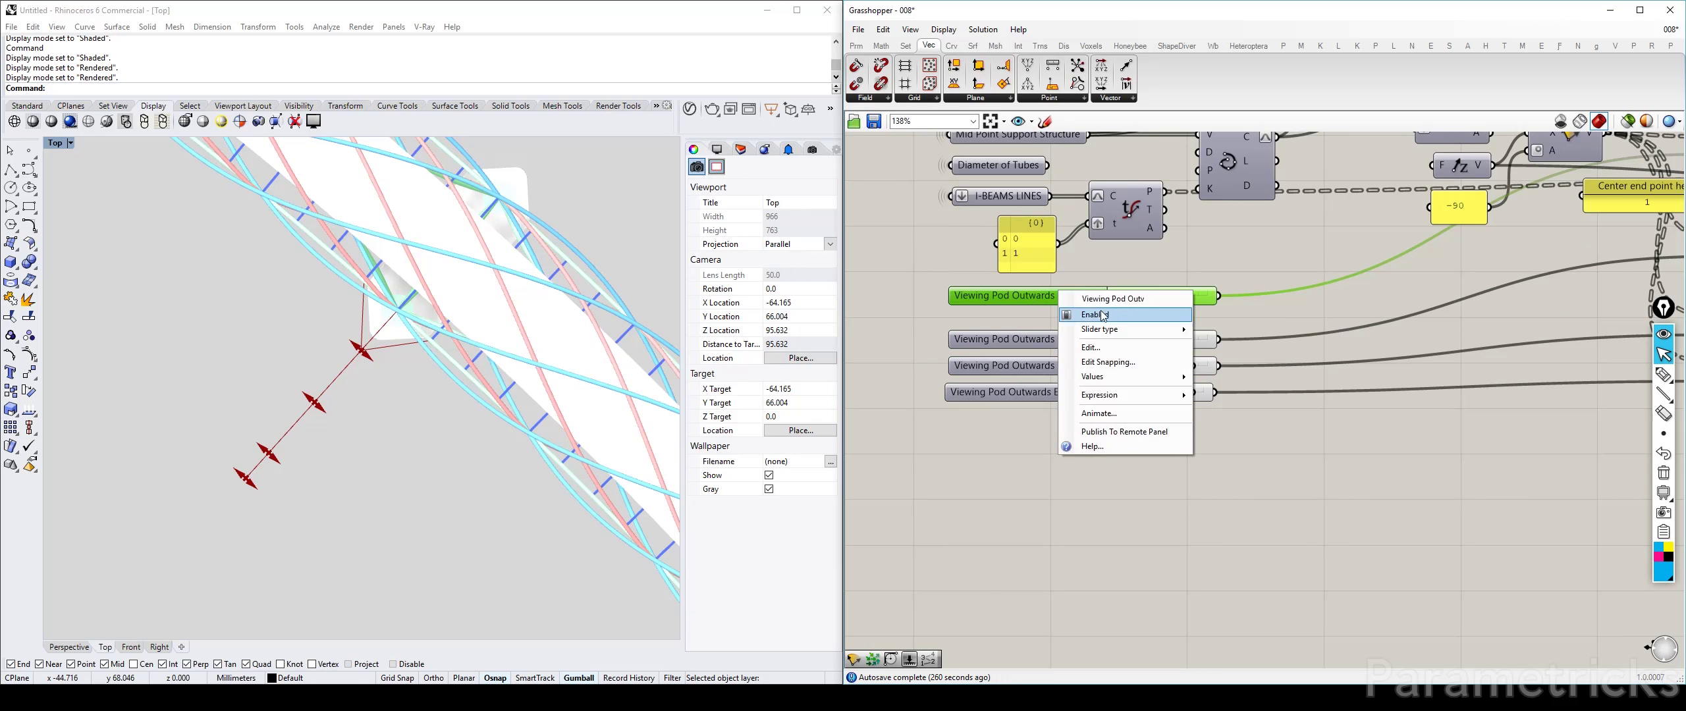
left_click(1122, 284)
left_click_drag(1058, 293, 1055, 318)
right_click(1084, 323)
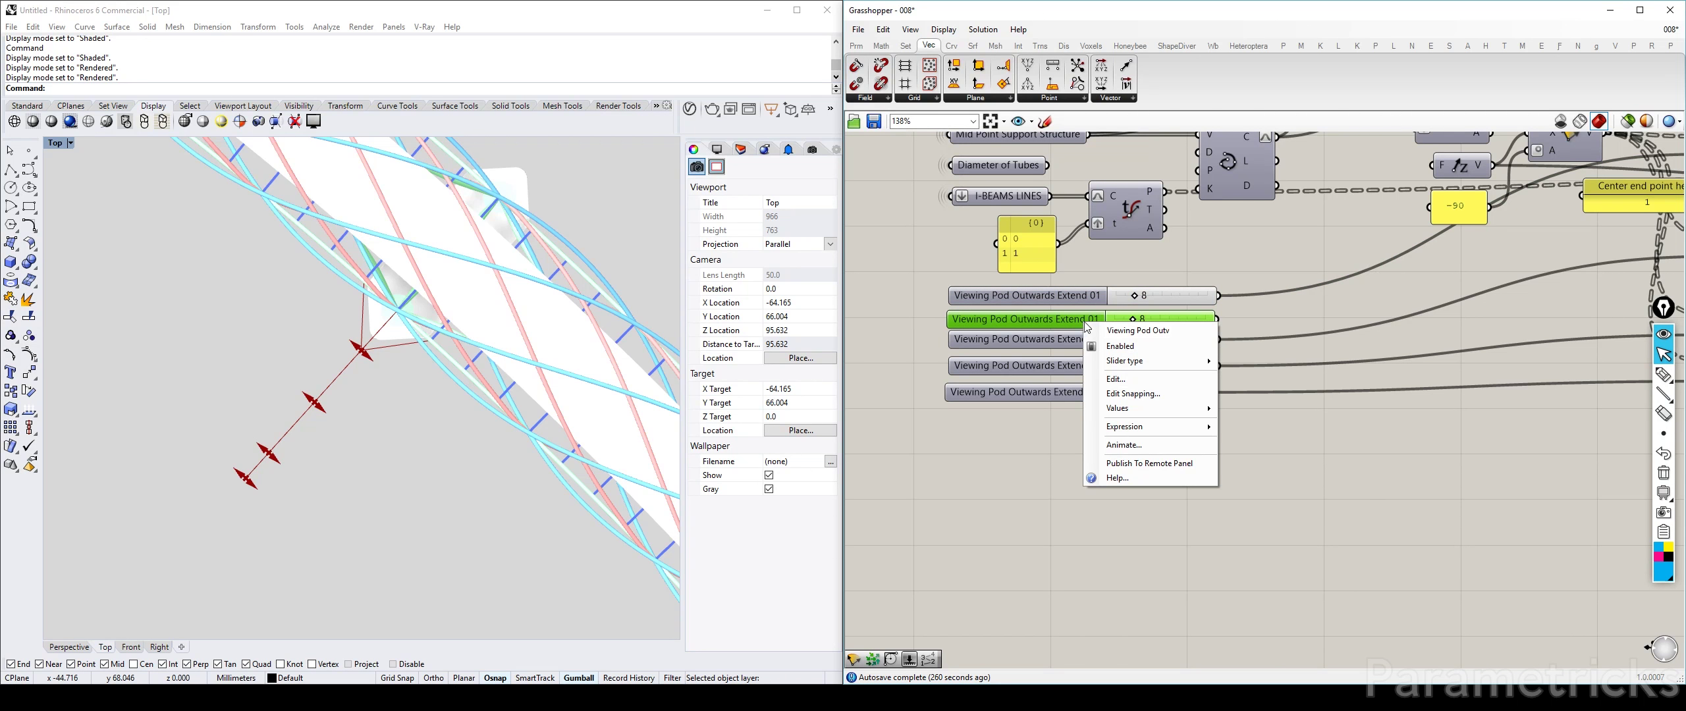
left_click(1163, 331)
key("BackSpace")
type("2")
key("Return")
Step: Rename the three sliders below the copy Viewing Pod Outwards Extend 03, 04 and 05 in order
left_click(1095, 343)
right_click(1095, 344)
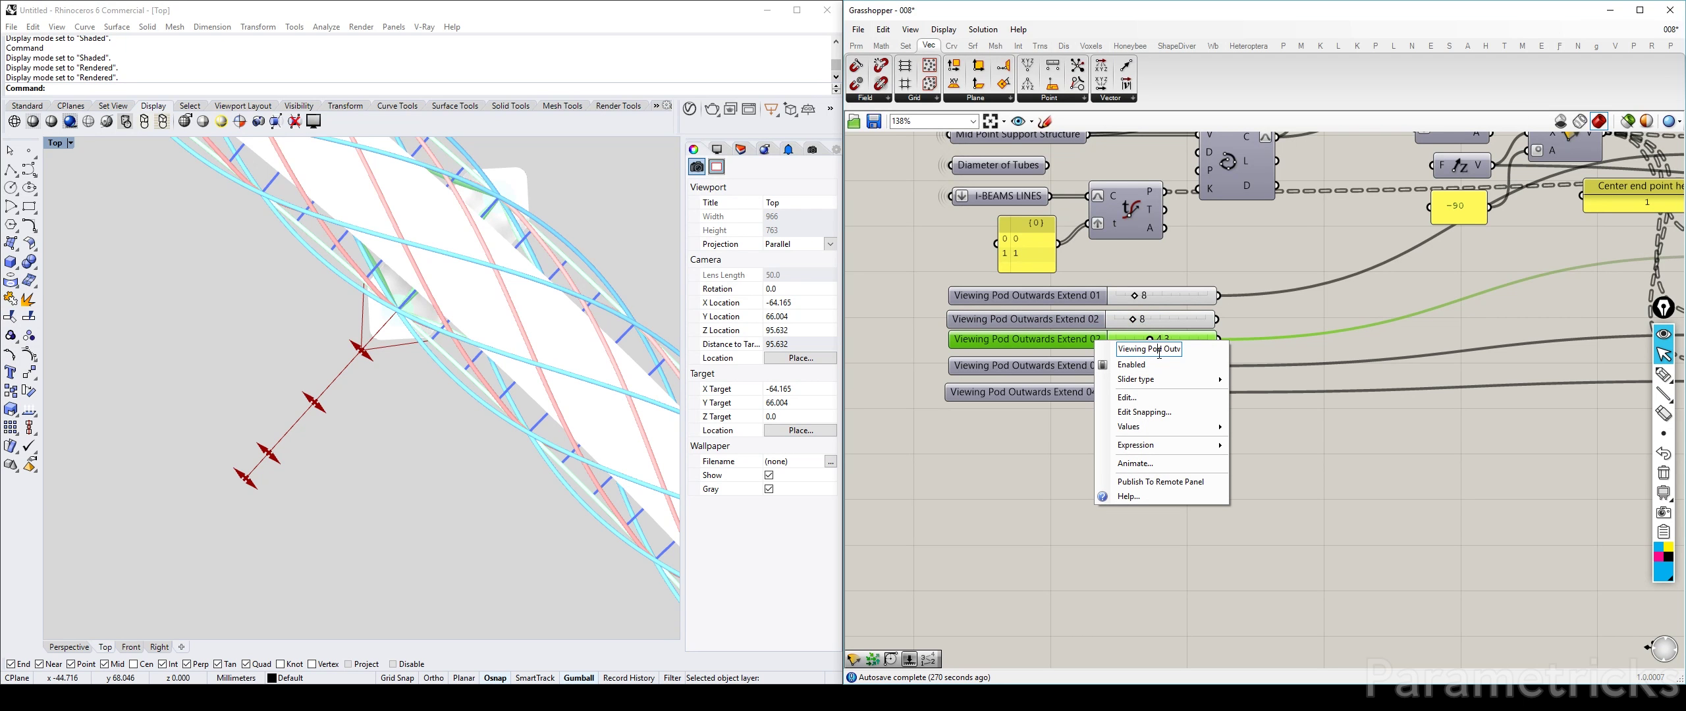
left_click(1159, 352)
key("Return")
left_click(1083, 366)
right_click(1083, 366)
left_click(1143, 375)
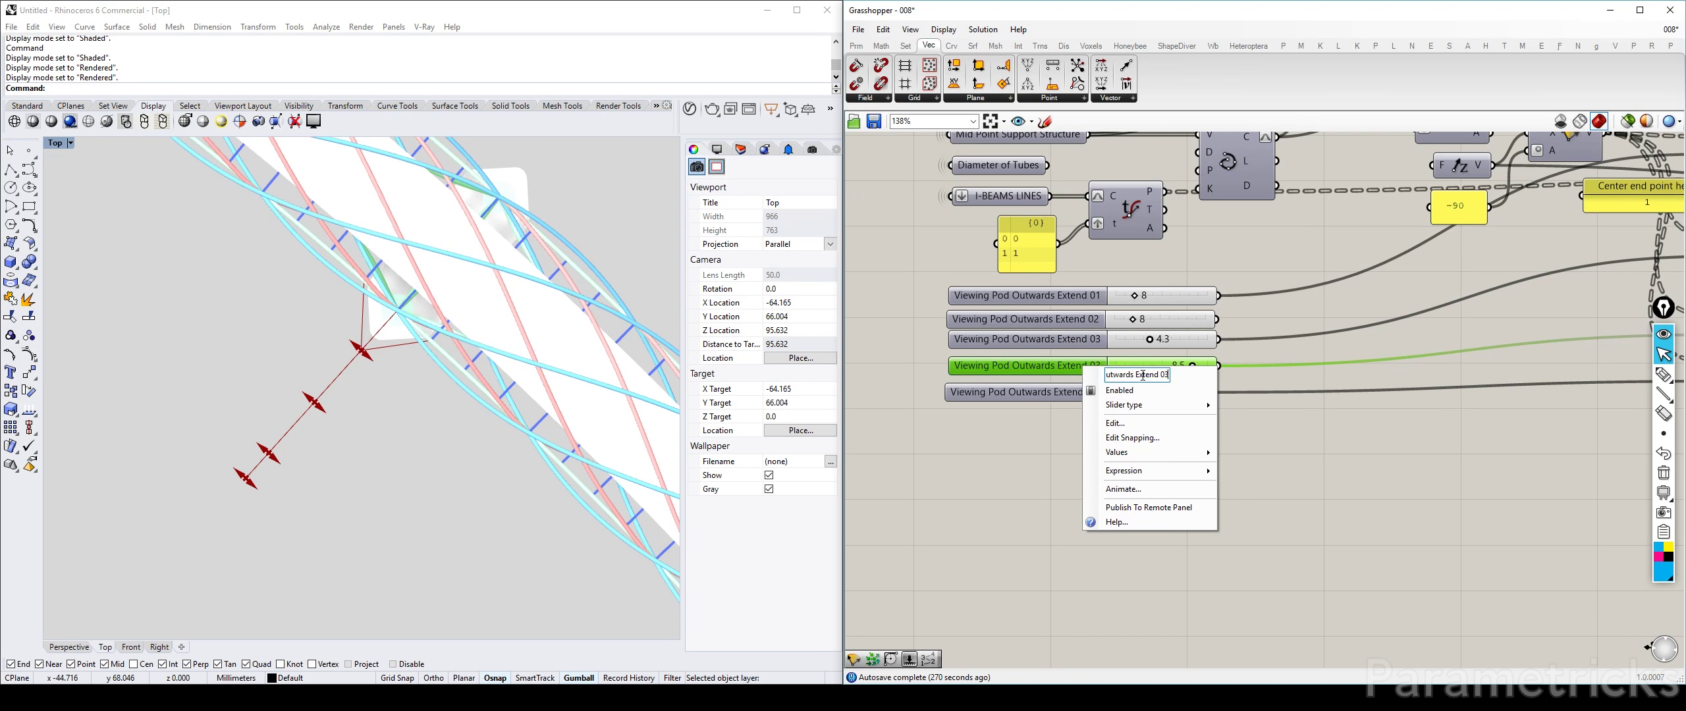
key("Return")
left_click(1053, 393)
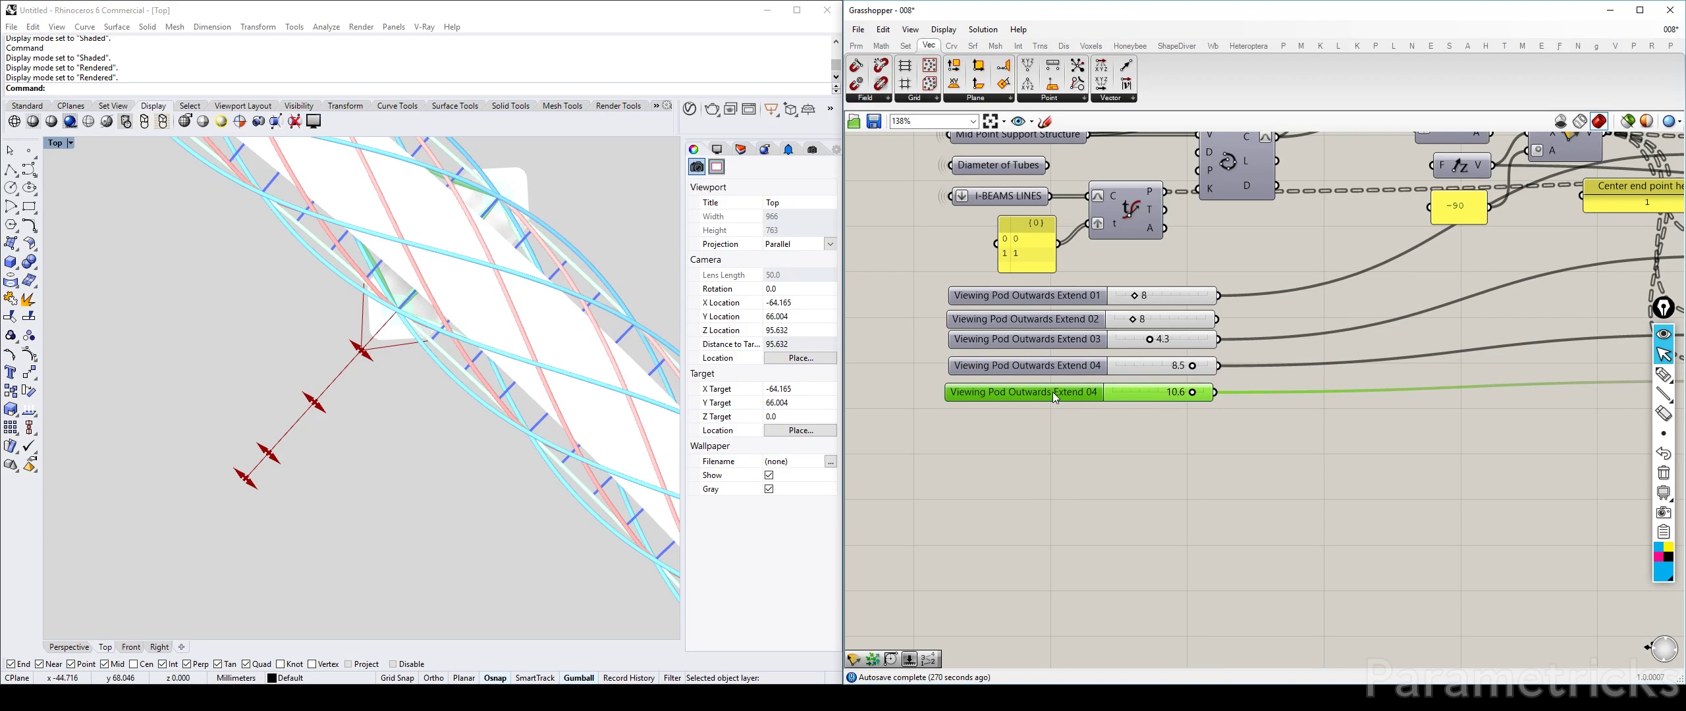
right_click(1052, 393)
left_click(1110, 400)
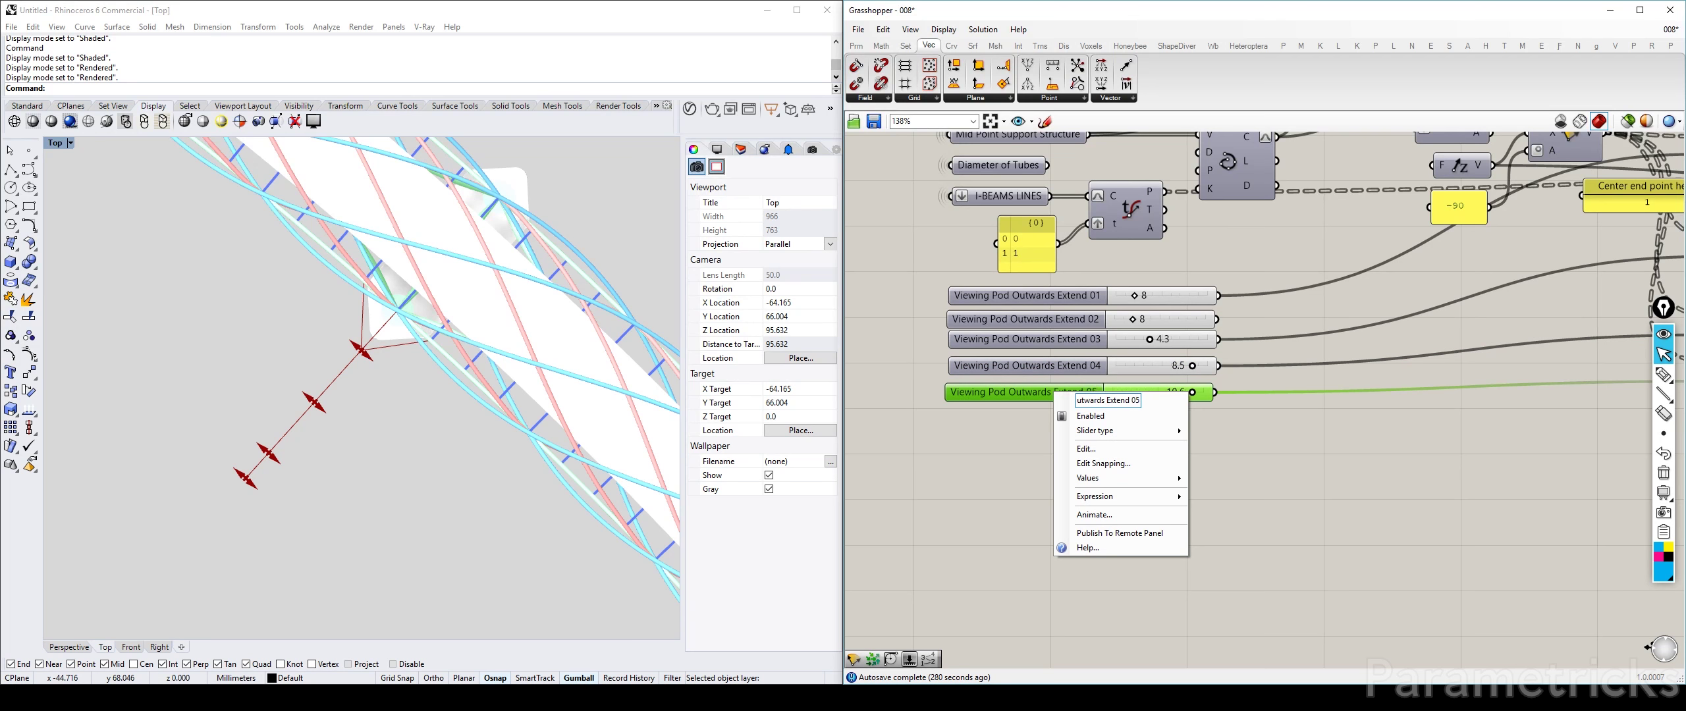
key("Return")
Step: Select all five Viewing Pod Outwards Extend sliders, align their edges and space them evenly
left_click(1078, 411)
left_click_drag(1008, 277, 988, 279)
left_click(1072, 278)
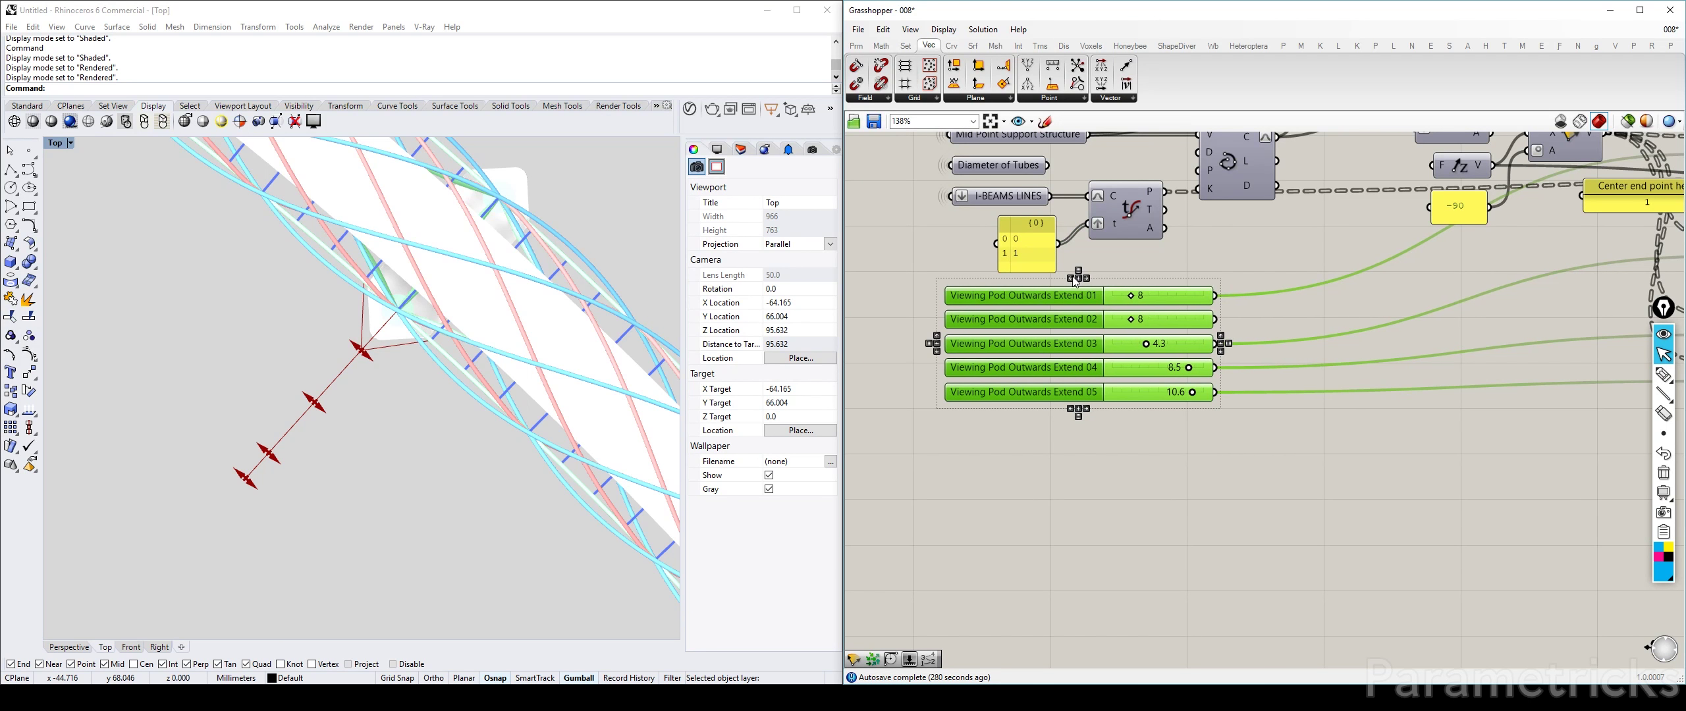
Step: Duplicate the top of the three lower Amplitude components above it and wire the Viewing Pod Outwards Extend 02 slider into the copy's amplitude input
left_click(1244, 258)
right_click_drag(1199, 296, 1091, 320)
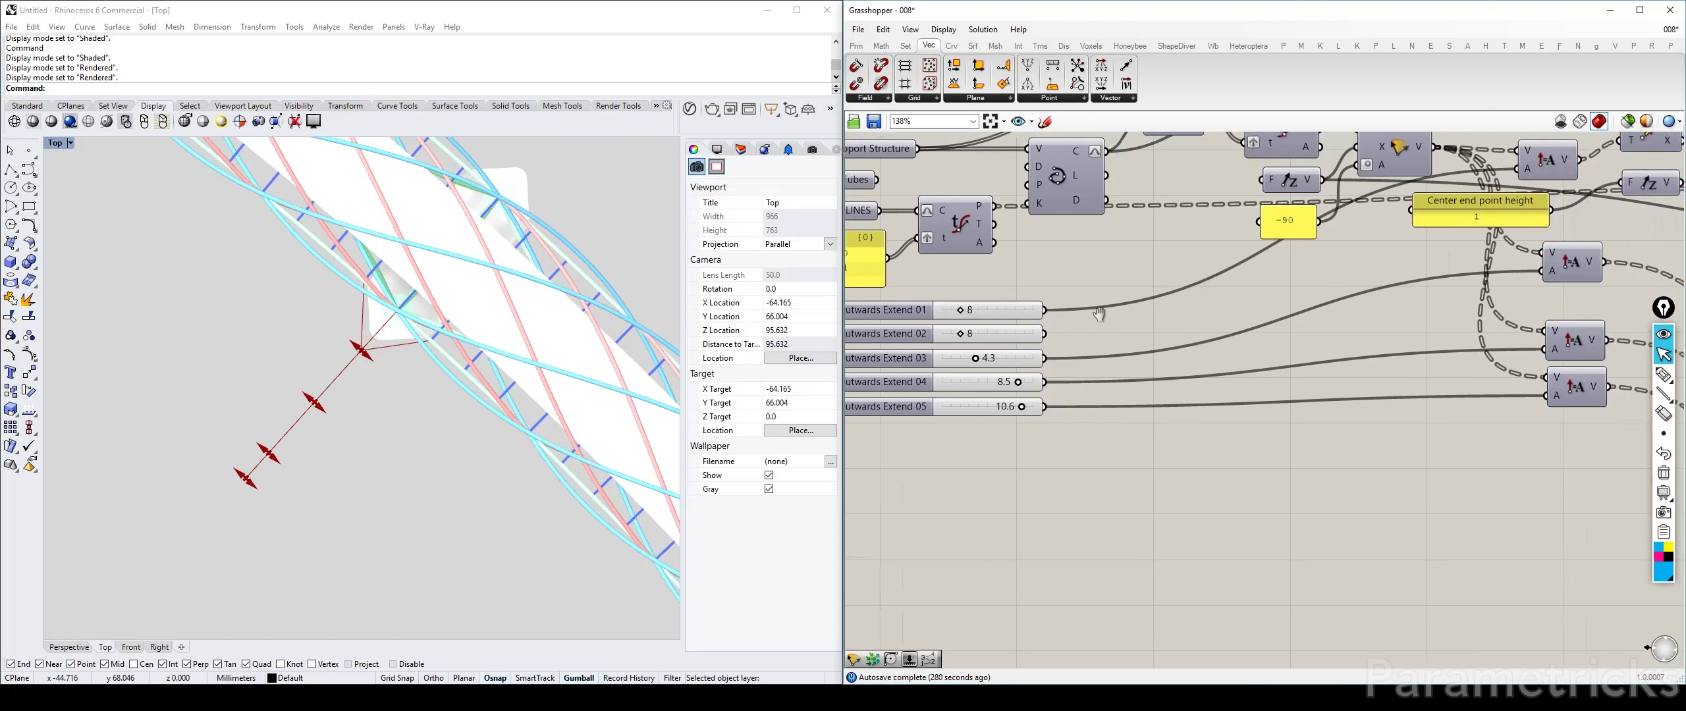
right_click_drag(1463, 284, 1282, 284)
left_click_drag(1405, 259, 1404, 294)
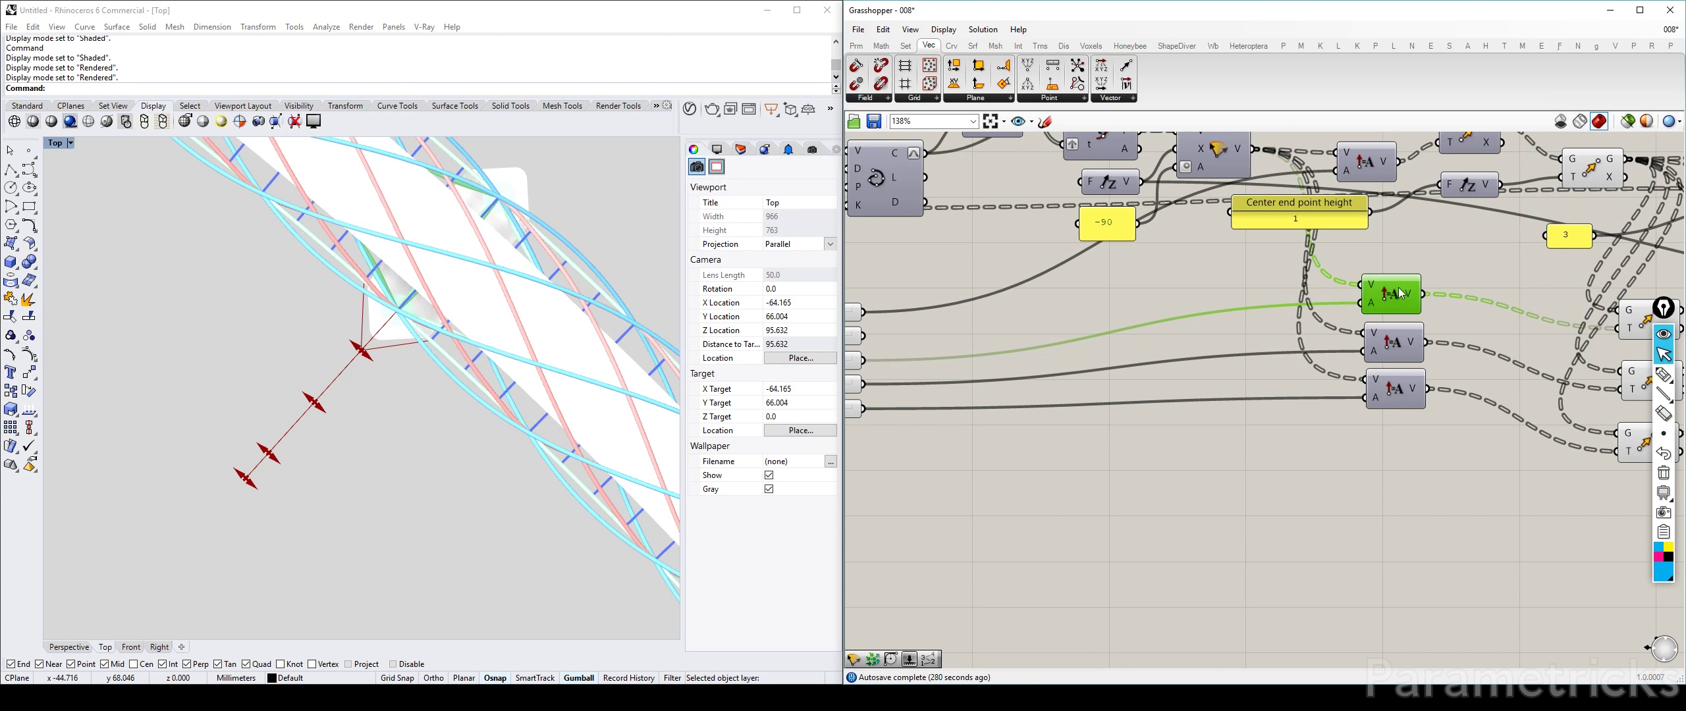
right_click_drag(1399, 288, 1377, 319)
left_click_drag(1365, 278, 1370, 279, "alt")
left_click_drag(1367, 320, 1240, 242)
key("alt")
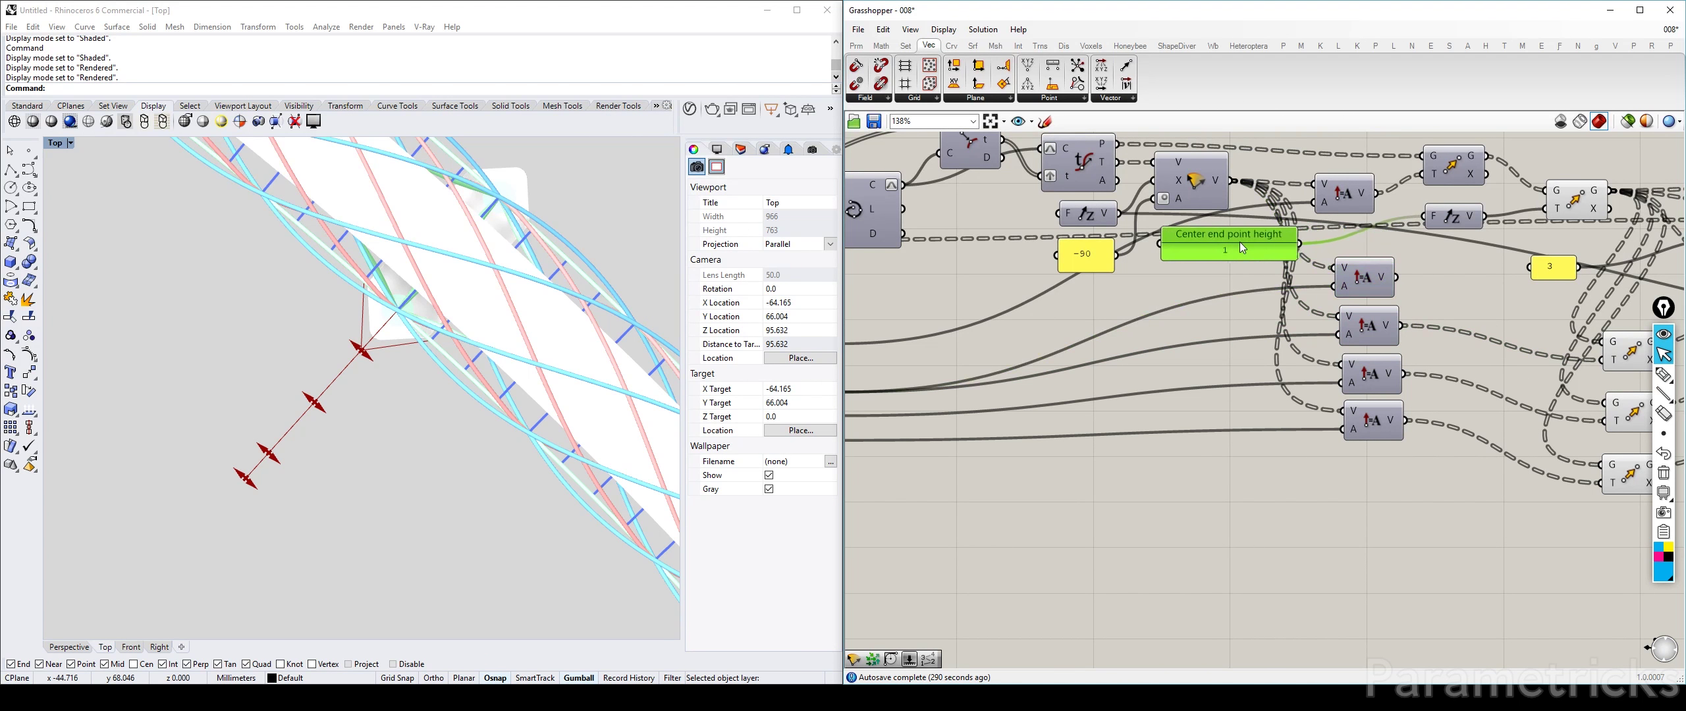
right_click_drag(1240, 242, 1385, 224)
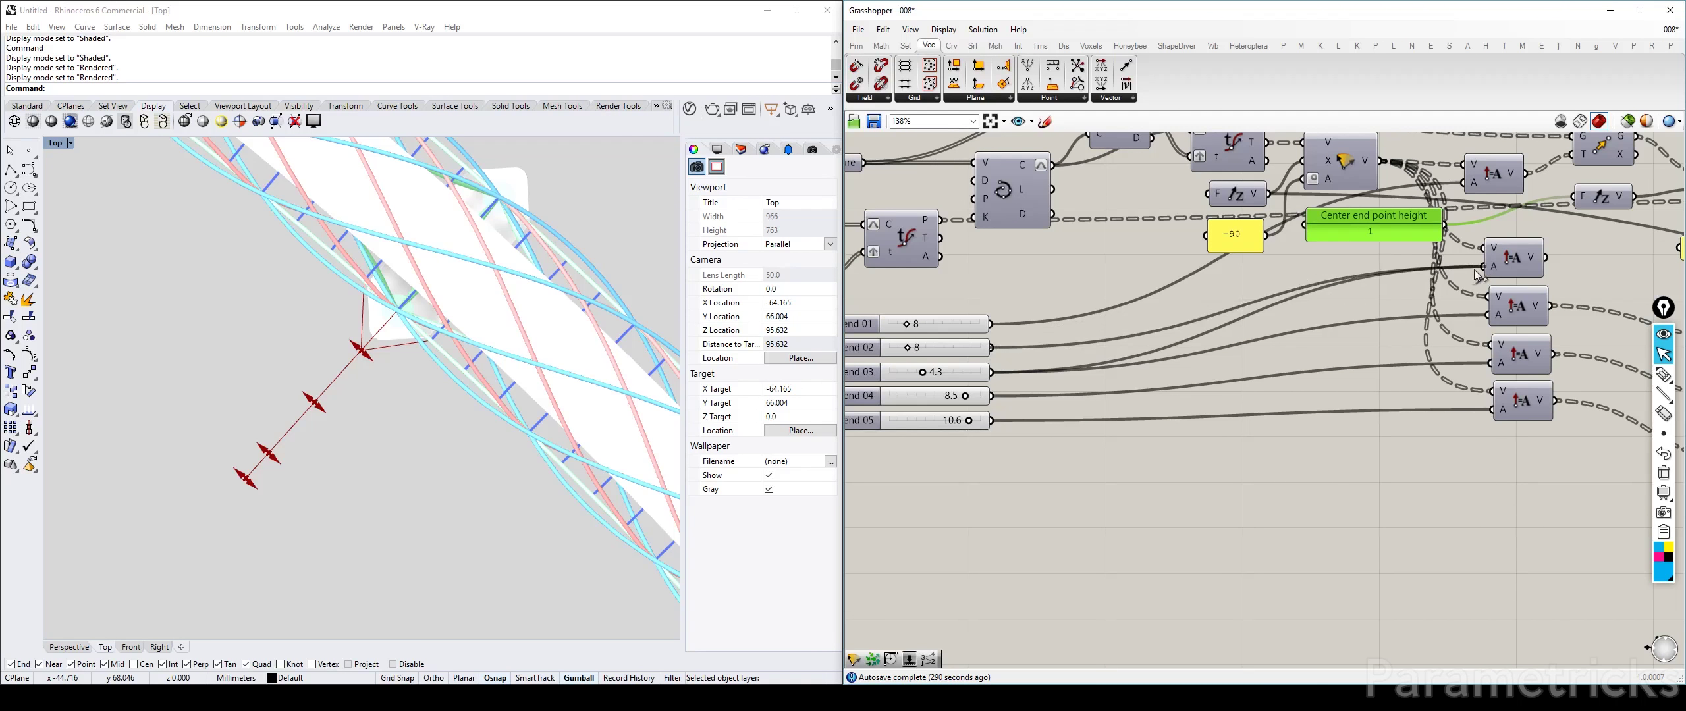
left_click_drag(1475, 270, 1482, 266)
Step: Shift the lower Move components down to make room and duplicate the top one to get a fourth Move component
right_click_drag(1588, 277, 1173, 276)
left_click_drag(1290, 254, 1327, 224)
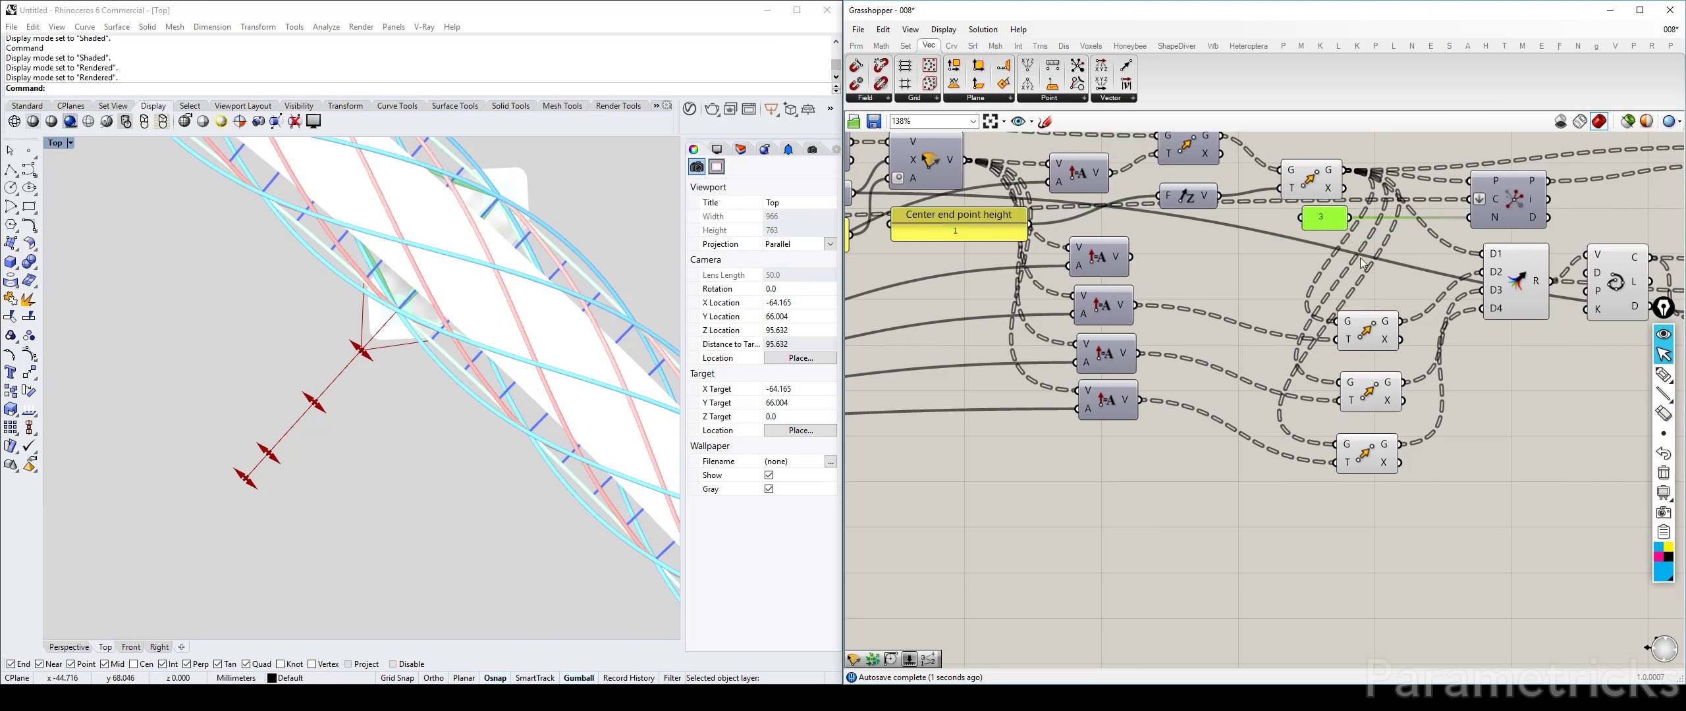
left_click_drag(1411, 457, 1374, 400)
left_click(1373, 423)
left_click(1371, 456)
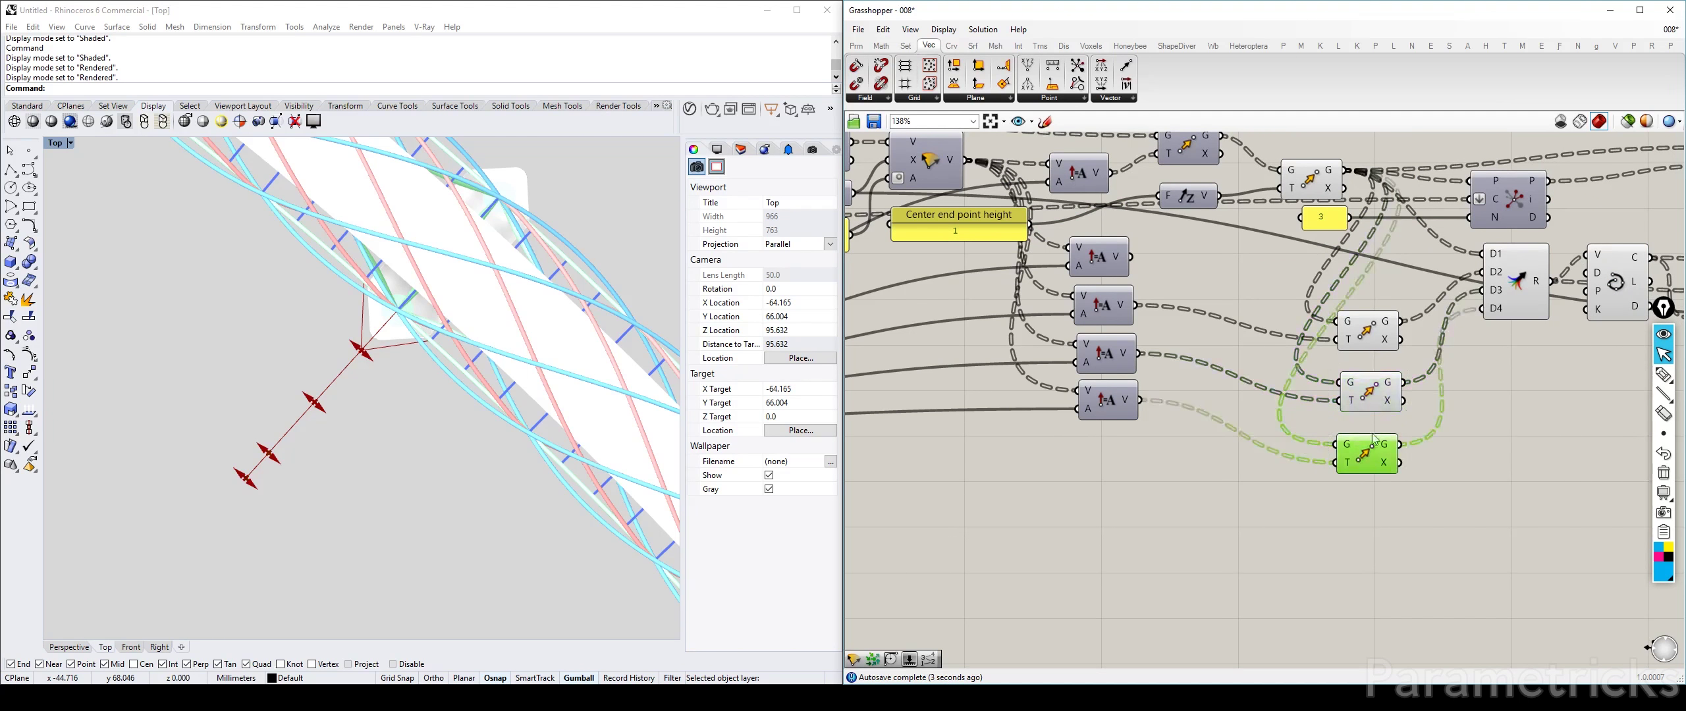
left_click(1370, 401)
left_click_drag(1368, 455, 1395, 466)
left_click(1381, 408)
left_click_drag(1381, 407, 1400, 438)
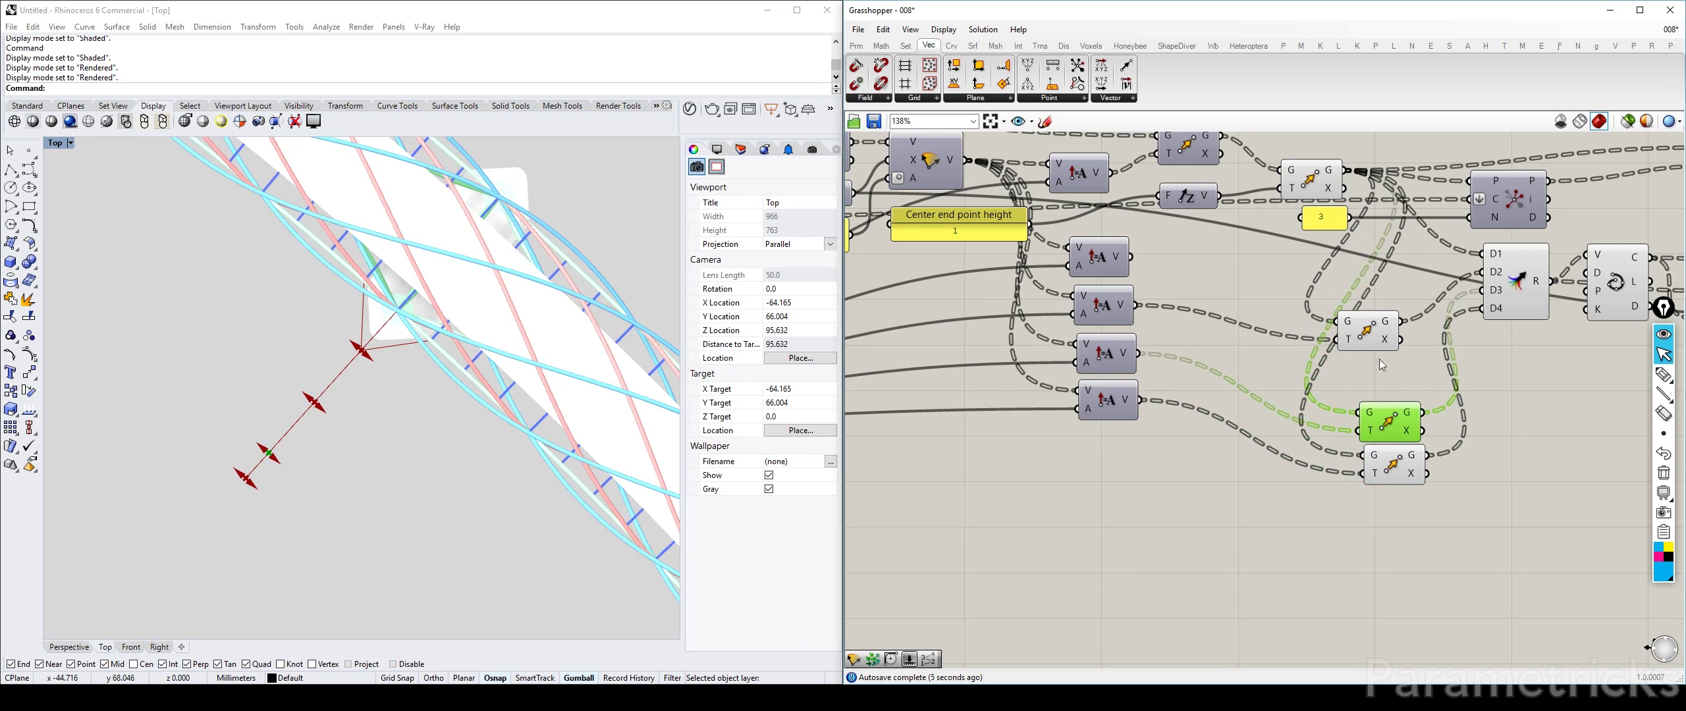
mouse_move(1364, 328)
left_mouse_down()
mouse_move(1376, 377)
mouse_move(1385, 325)
left_mouse_up()
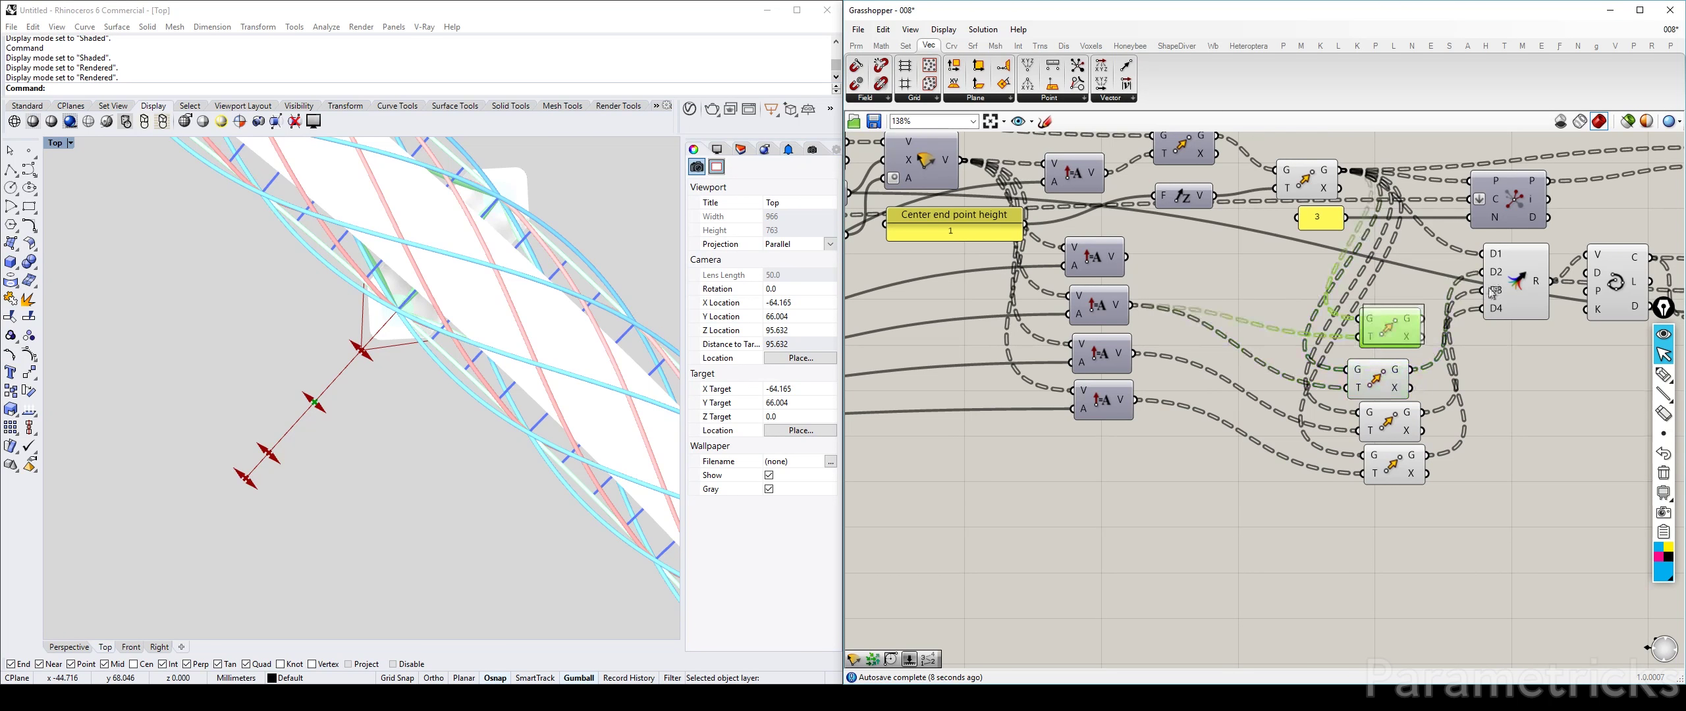
Step: Insert a D2 input in the Merge component and connect the new Move component's geometry output to it
scroll(1518, 261, "up", 7)
left_click(1479, 268)
scroll(1479, 269, "down", 3)
scroll(1480, 281, "down", 3)
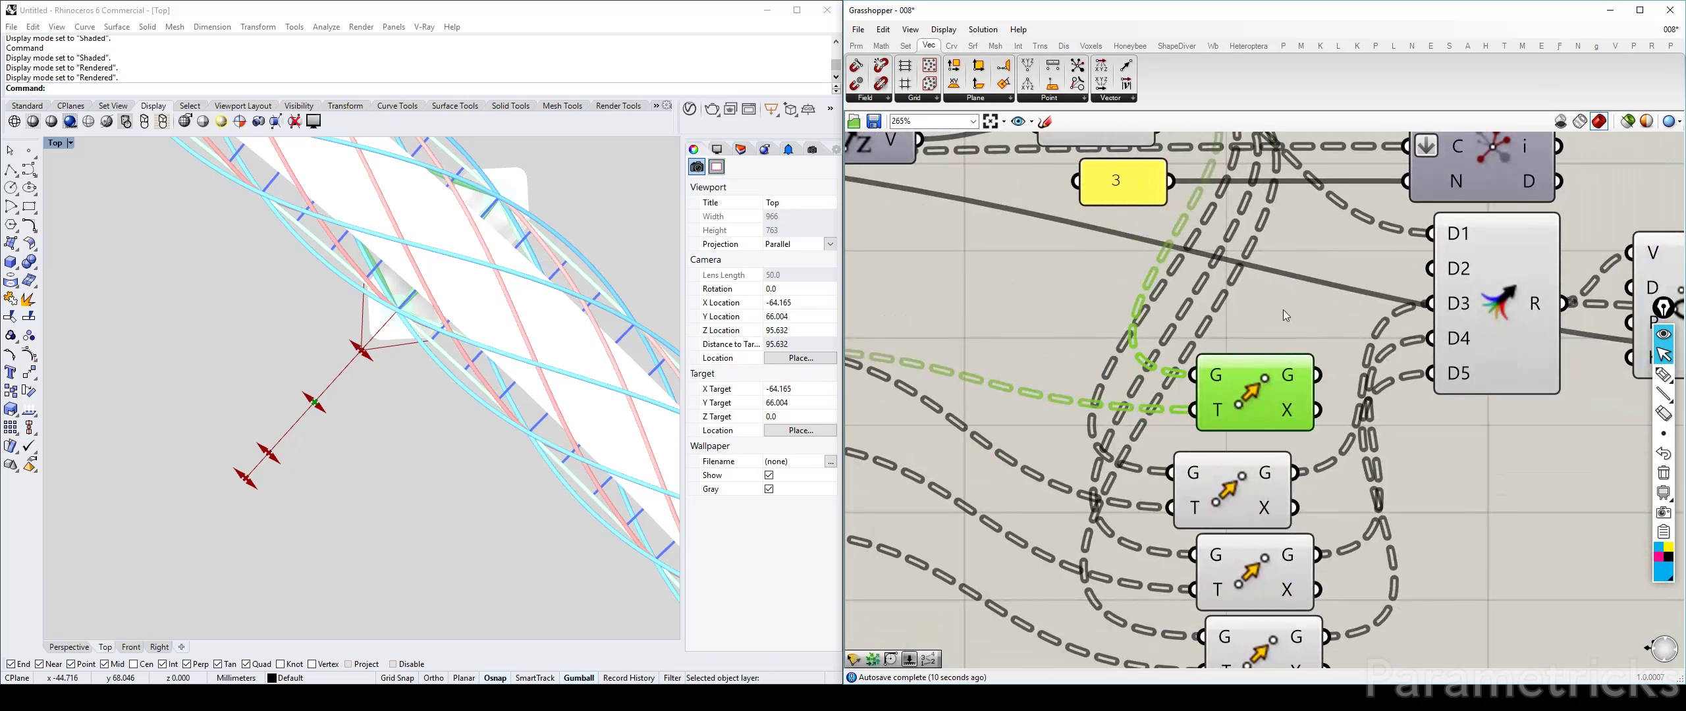
left_click_drag(1052, 281, 1298, 316)
left_click_drag(1331, 305, 1399, 286)
Step: Line up the four Move components with even spacing and wire the new Amplitude's vector output into the top Move
left_click_drag(1314, 394, 1326, 364)
left_click_drag(1330, 531, 1296, 296)
left_click(1303, 279)
left_click(1296, 287)
left_click(1212, 283)
right_click_drag(1098, 296, 1287, 274)
left_click(1222, 270)
left_click(1471, 285)
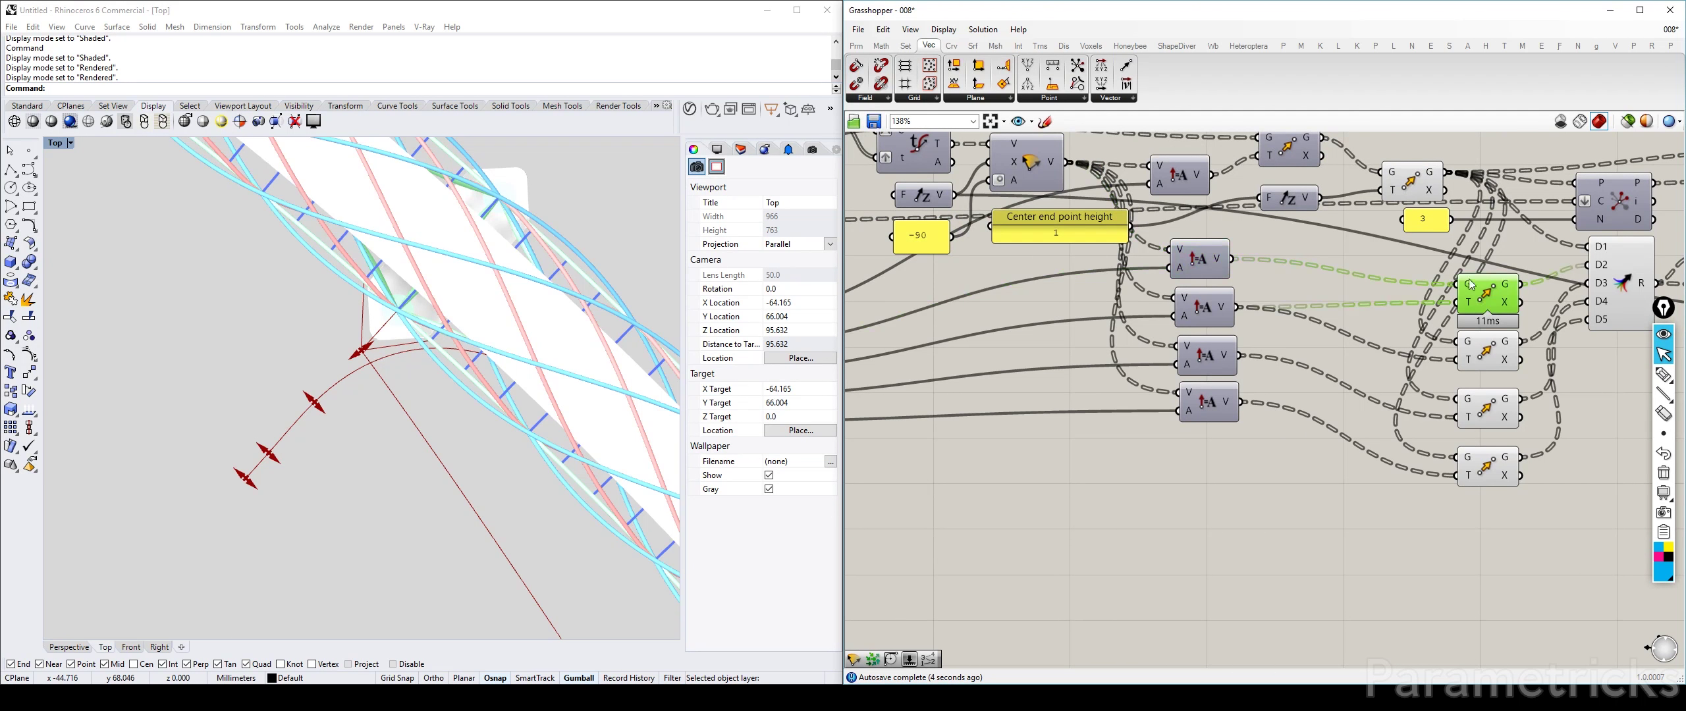
Step: Check the data structure at Merge input D2 and add an Entwine component below the Merge
right_click_drag(1511, 332, 1154, 321)
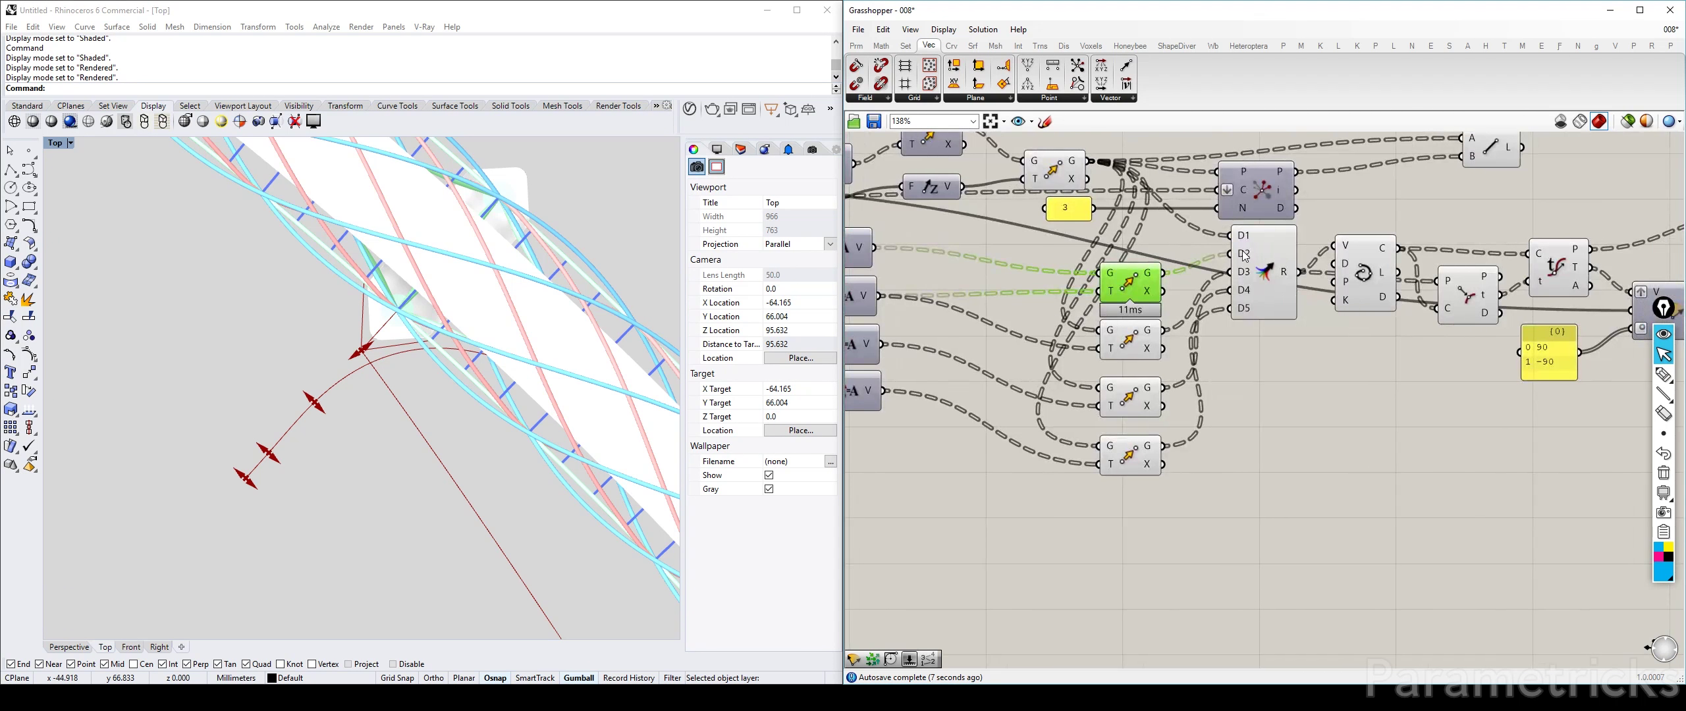
scroll(1245, 257, "up", 2)
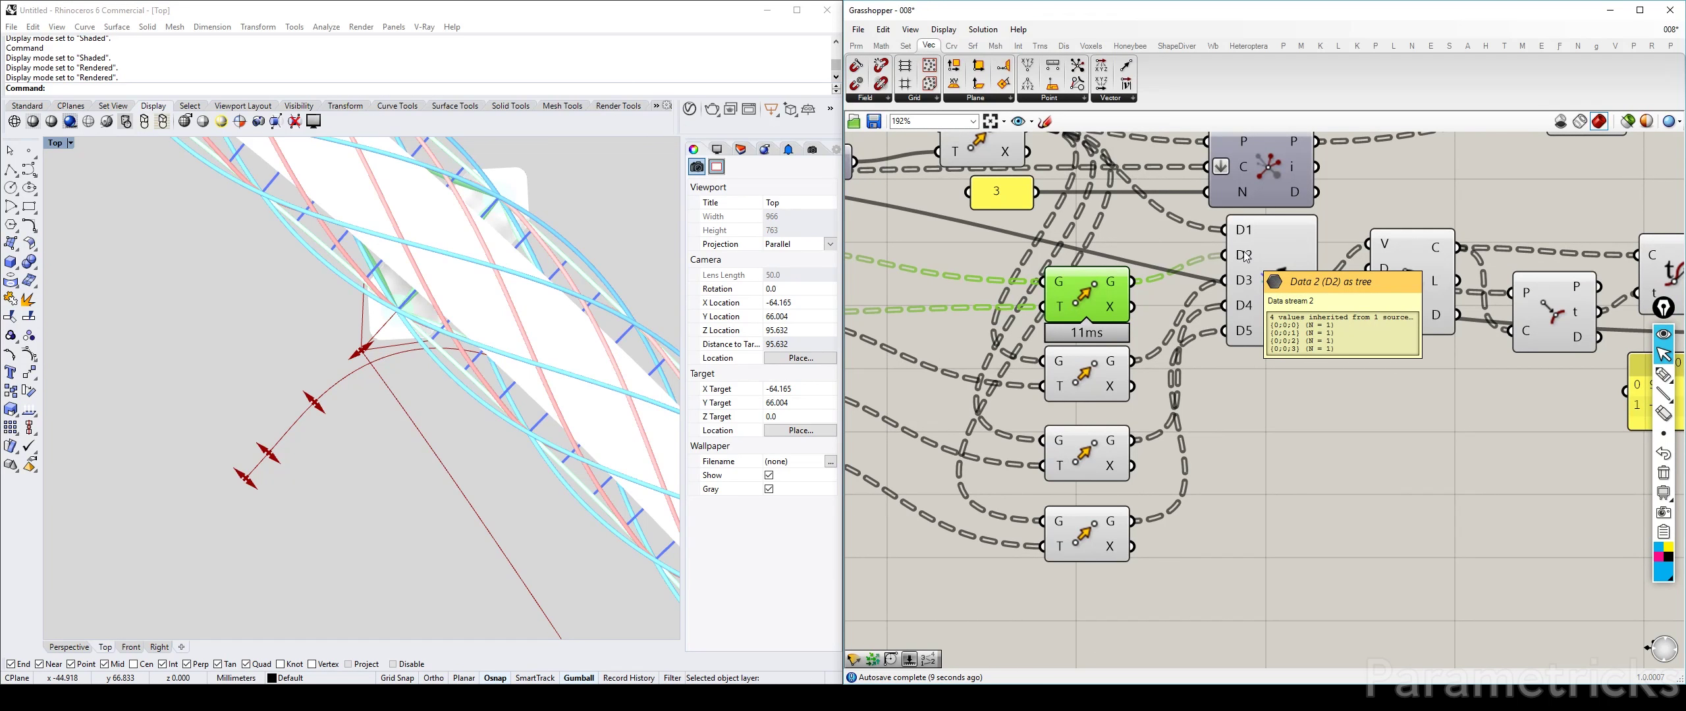
double_click(1343, 442)
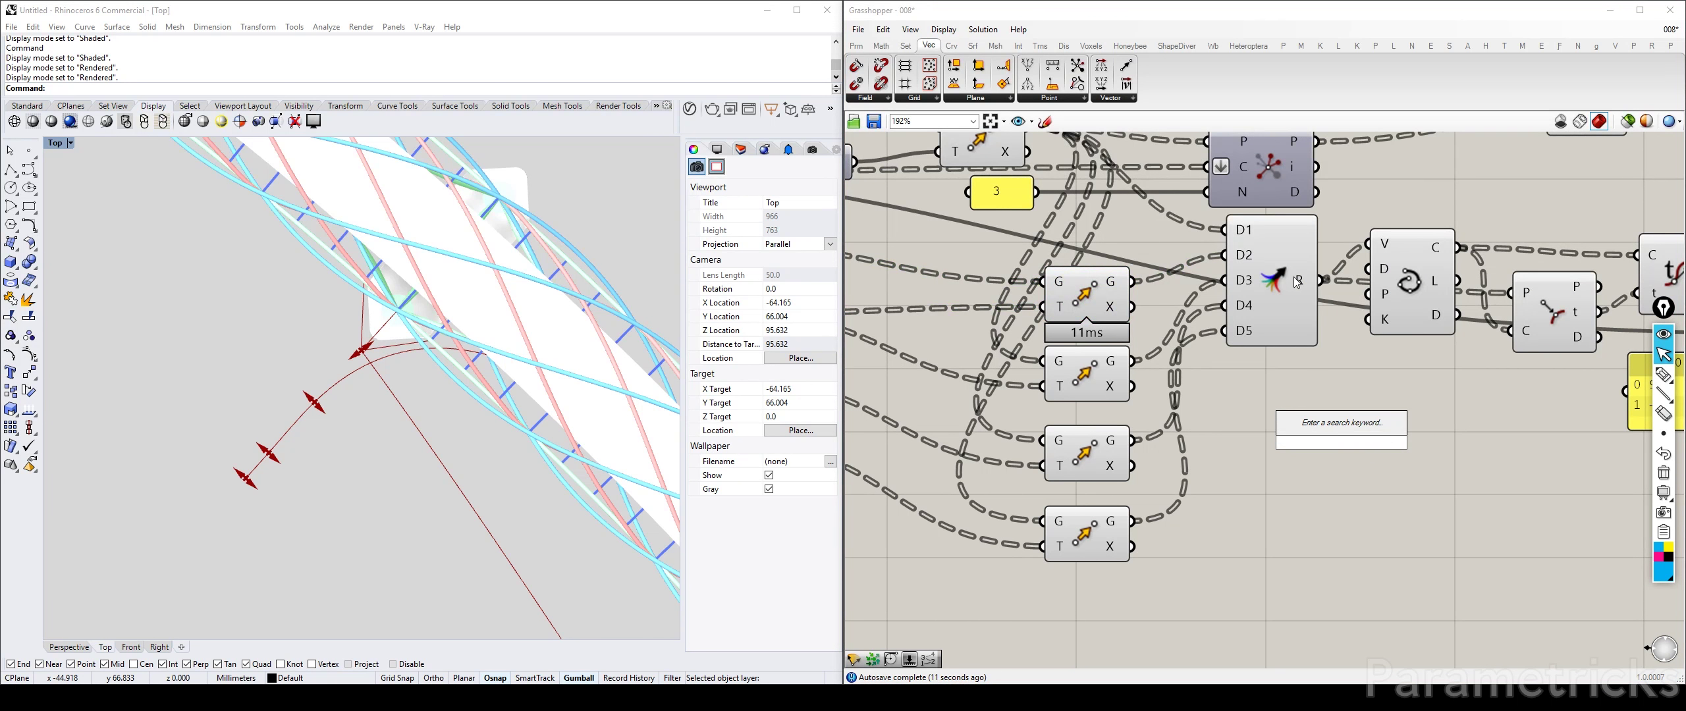
left_click(1236, 450)
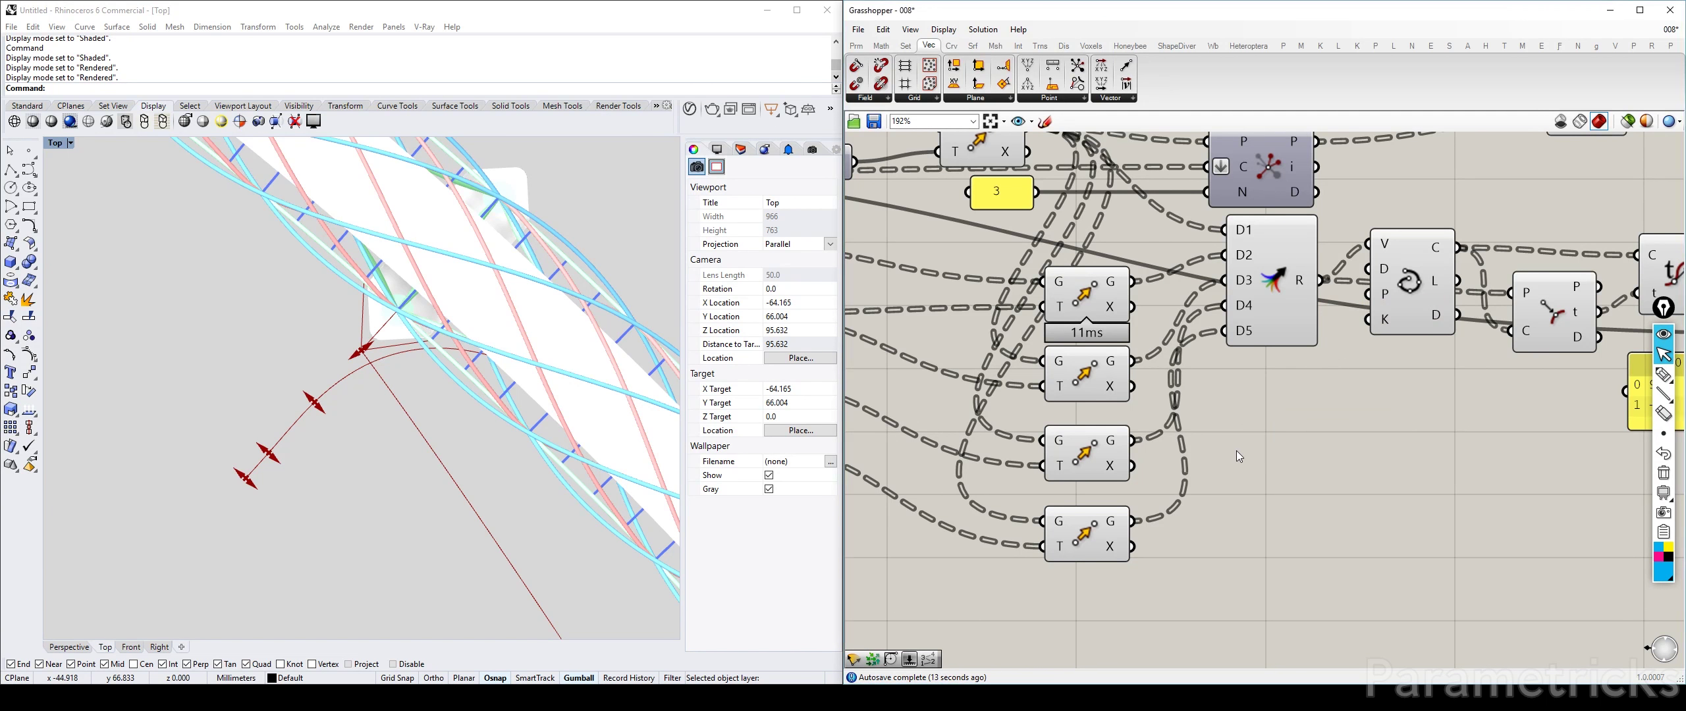
double_click(1236, 452)
type("ent")
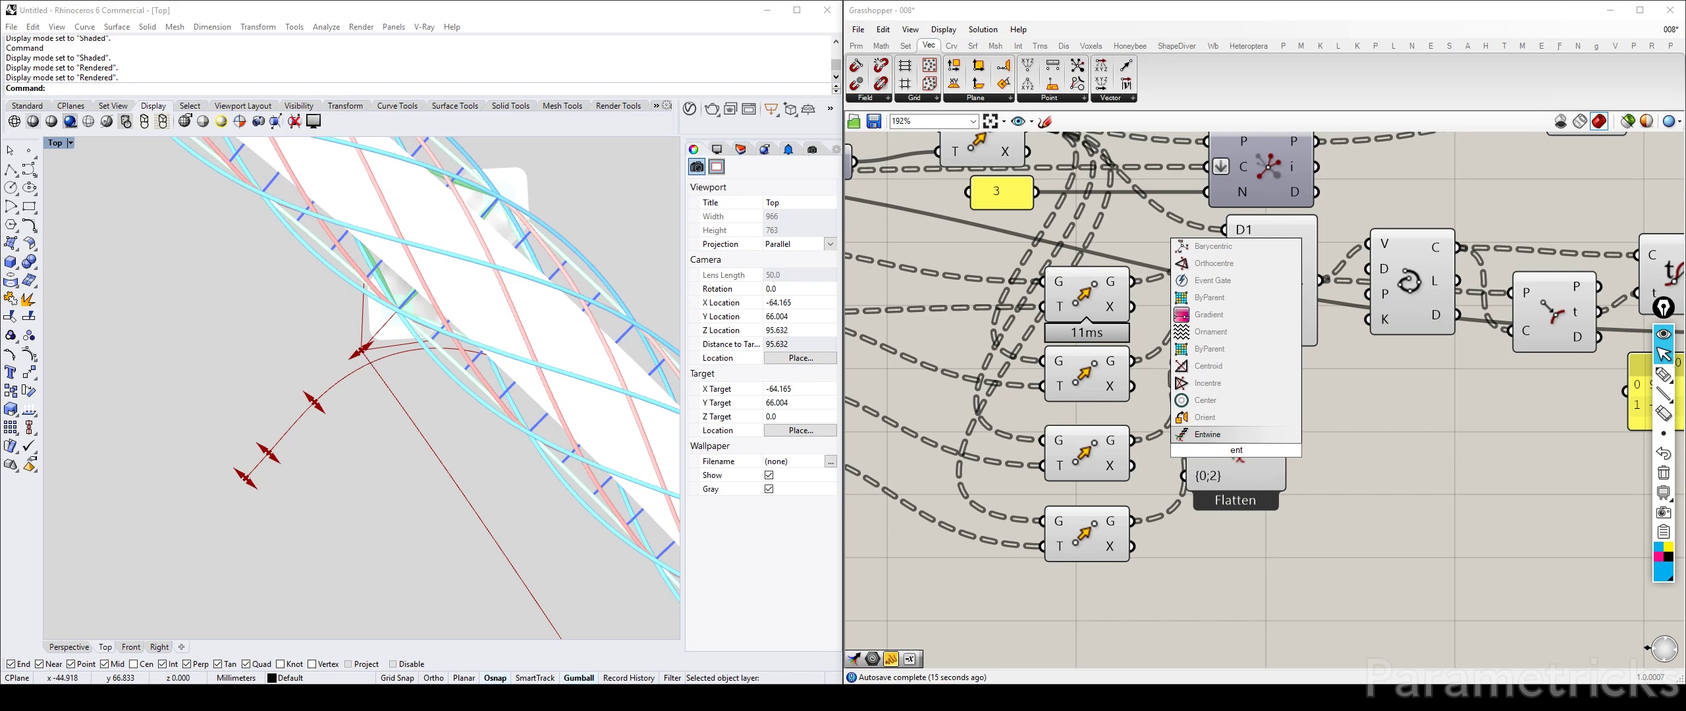
key("Return")
left_click_drag(1236, 451, 1284, 424)
right_click_drag(1217, 256, 1240, 278)
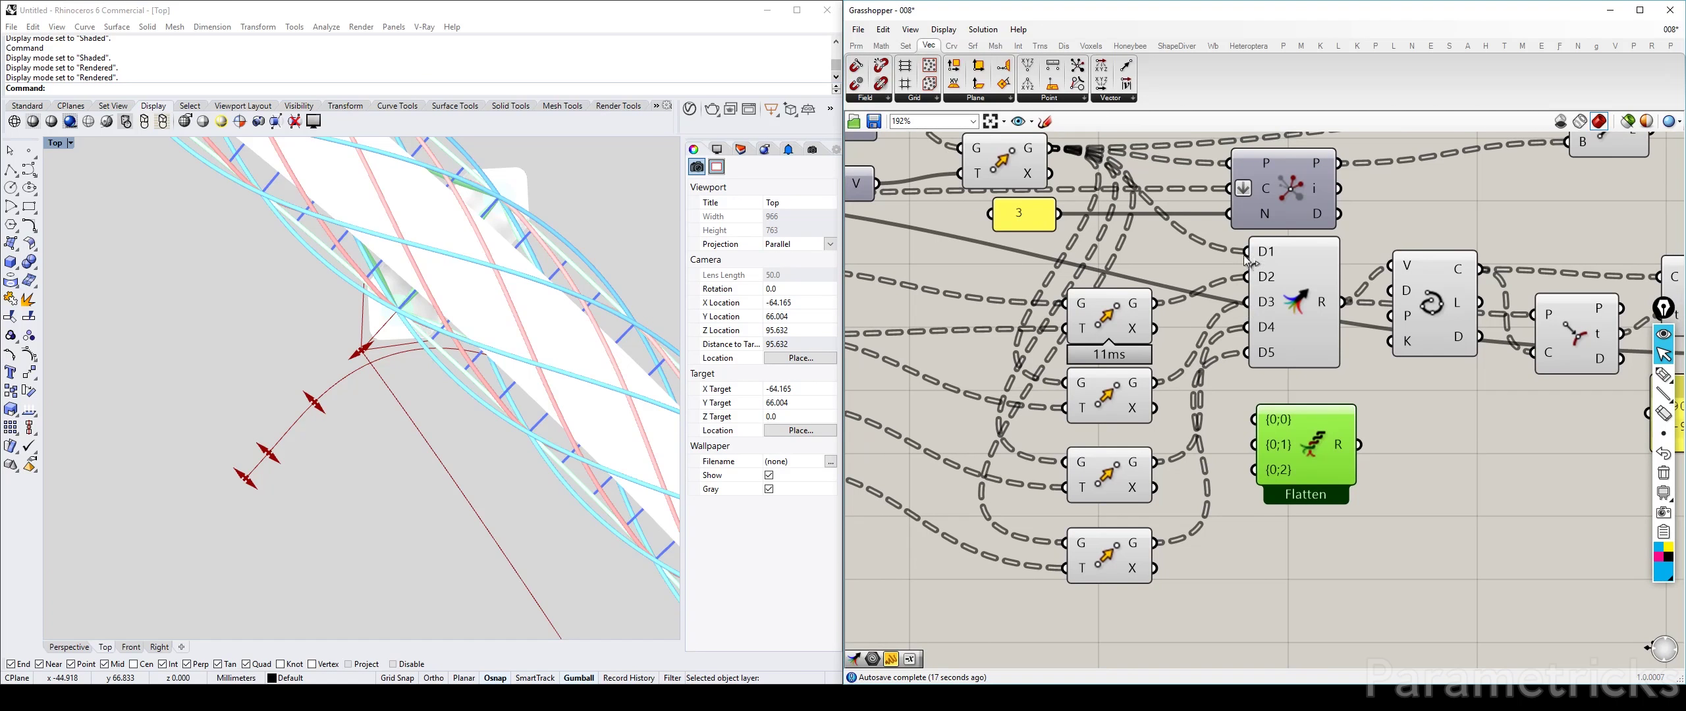
Step: Transfer the five Merge input wires in order to Entwine inputs {0;0} through {0;4}, adding two extra inputs for the last ones
left_click_drag(1246, 253, 1253, 419, "ctrl+shift")
left_click_drag(1247, 276, 1254, 445, "ctrl+shift")
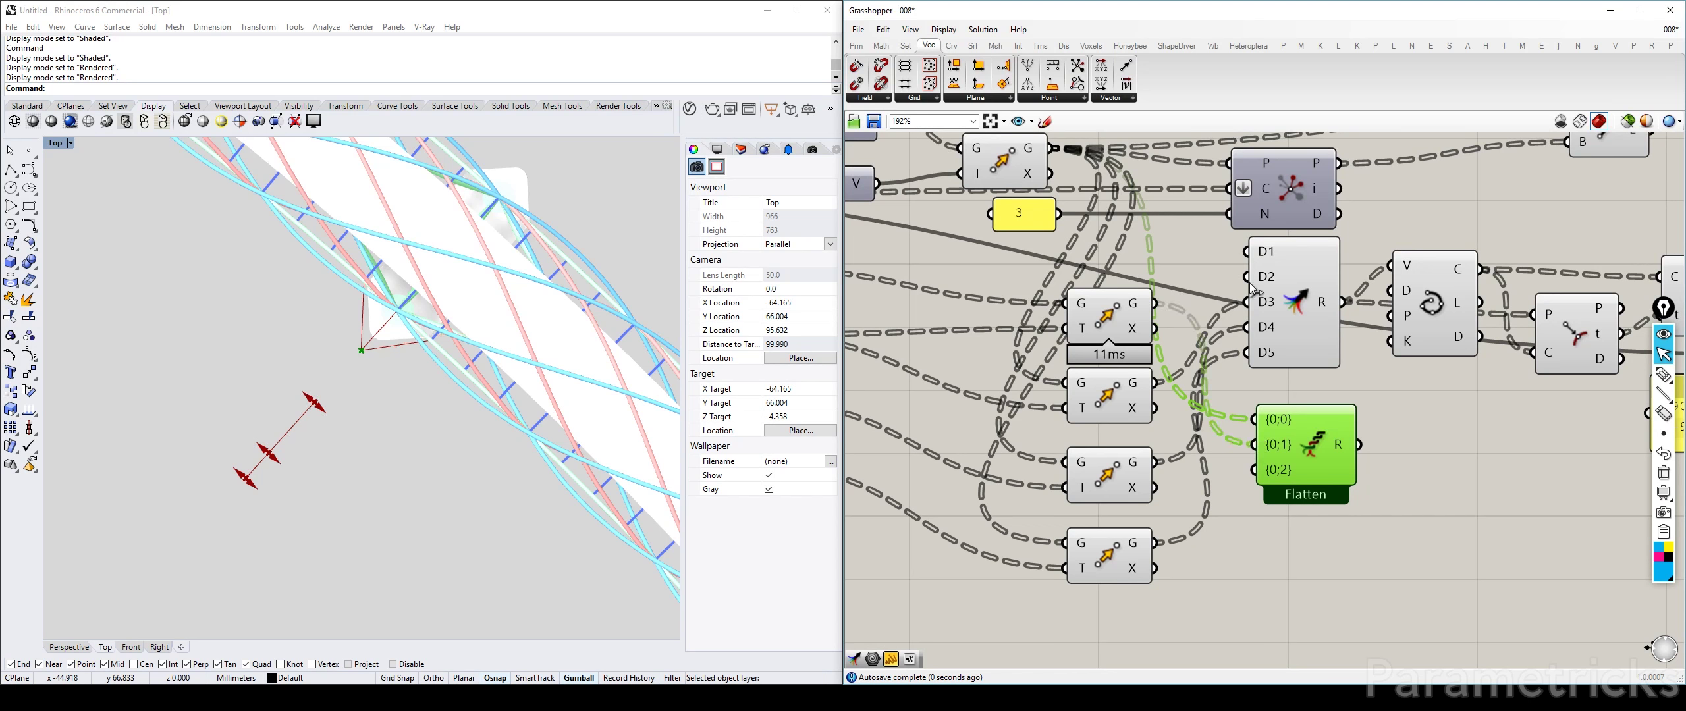
left_click_drag(1247, 302, 1254, 469, "ctrl+shift")
scroll(1308, 484, "up", 8)
left_click(1261, 473)
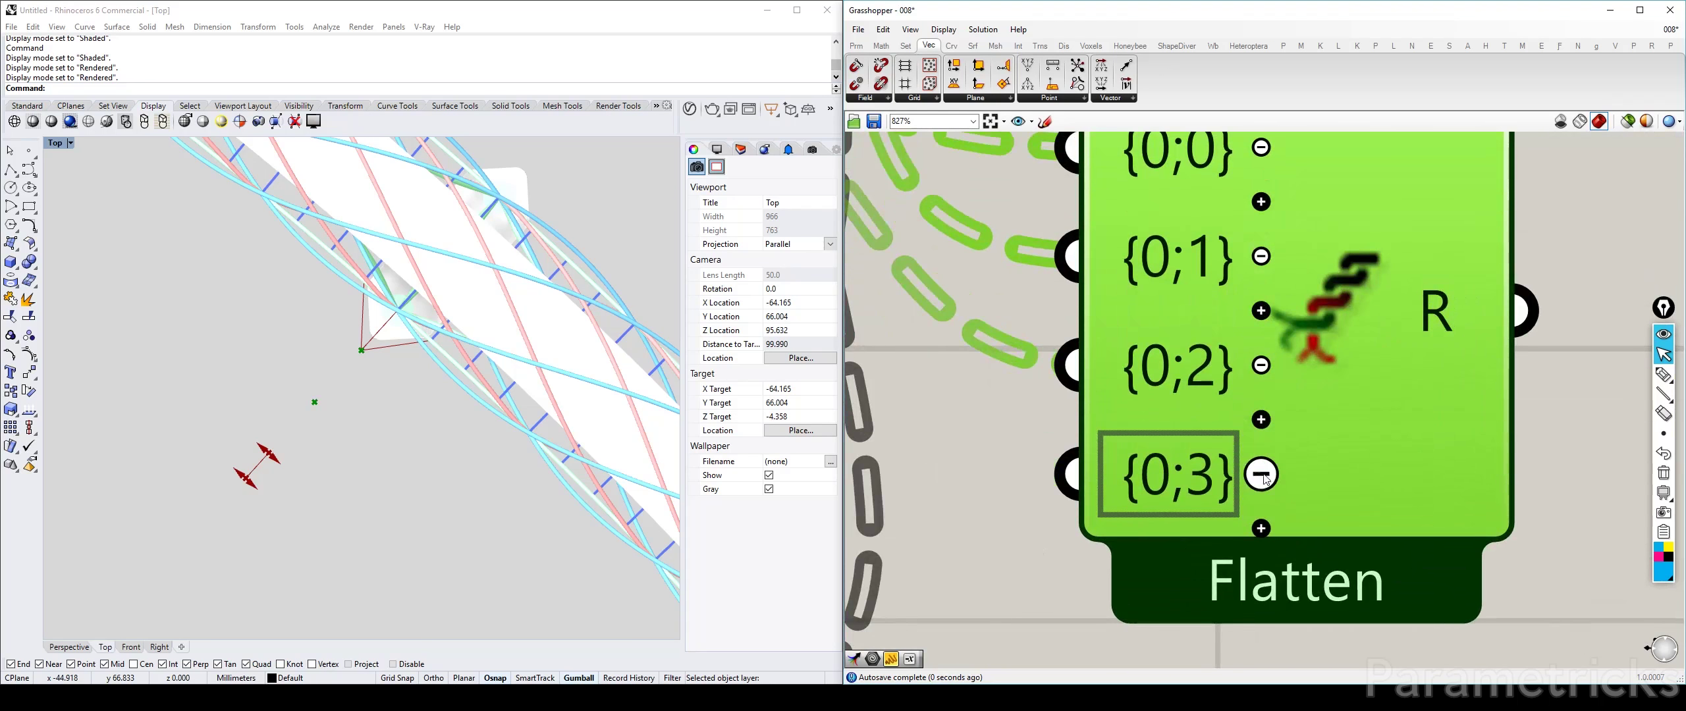
left_click(1261, 529)
scroll(1262, 528, "down", 4)
scroll(1201, 371, "down", 3)
left_click_drag(1182, 264, 1185, 431, "ctrl+shift")
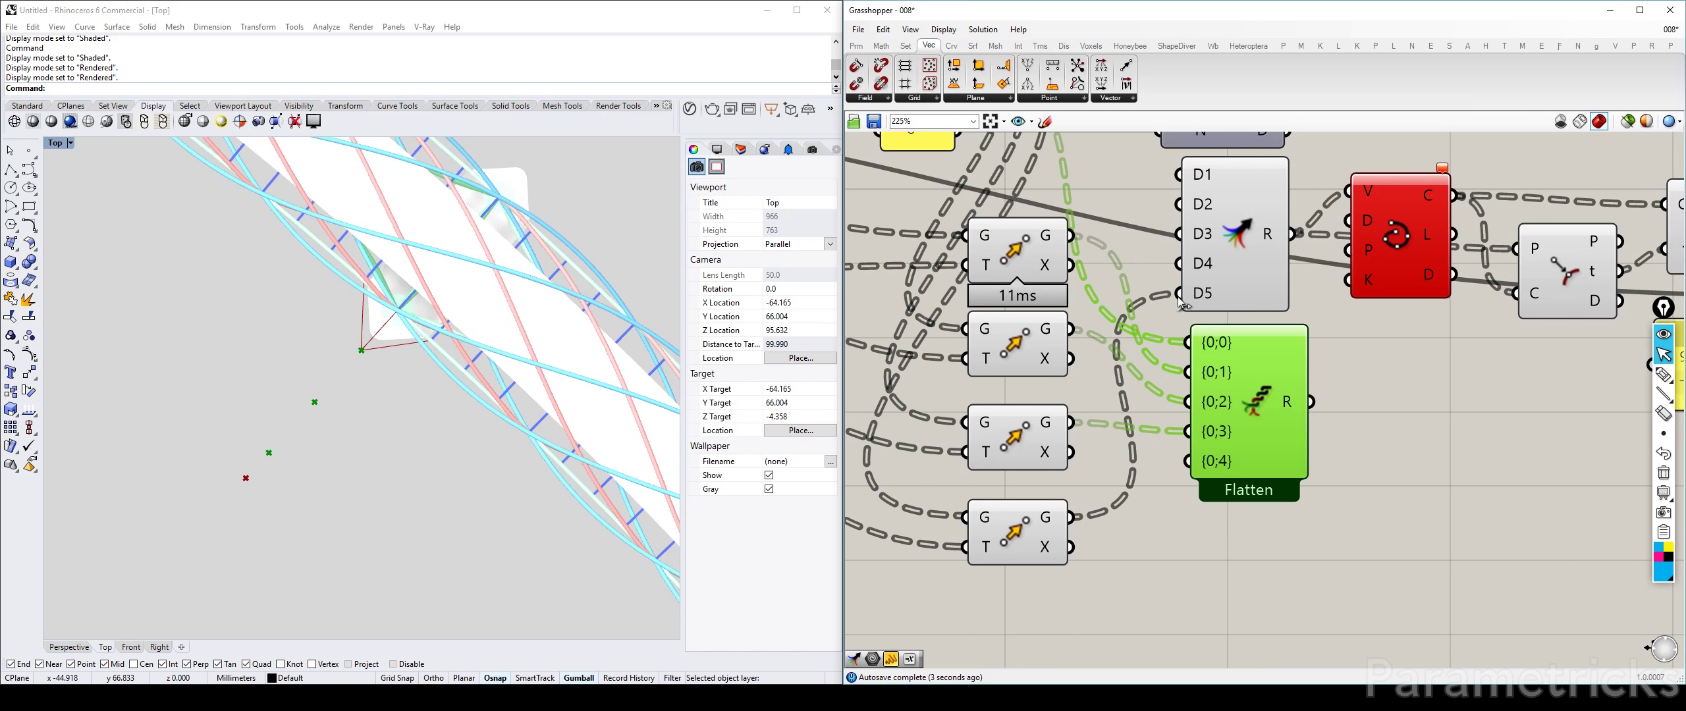
left_click_drag(1181, 294, 1187, 461, "ctrl+shift")
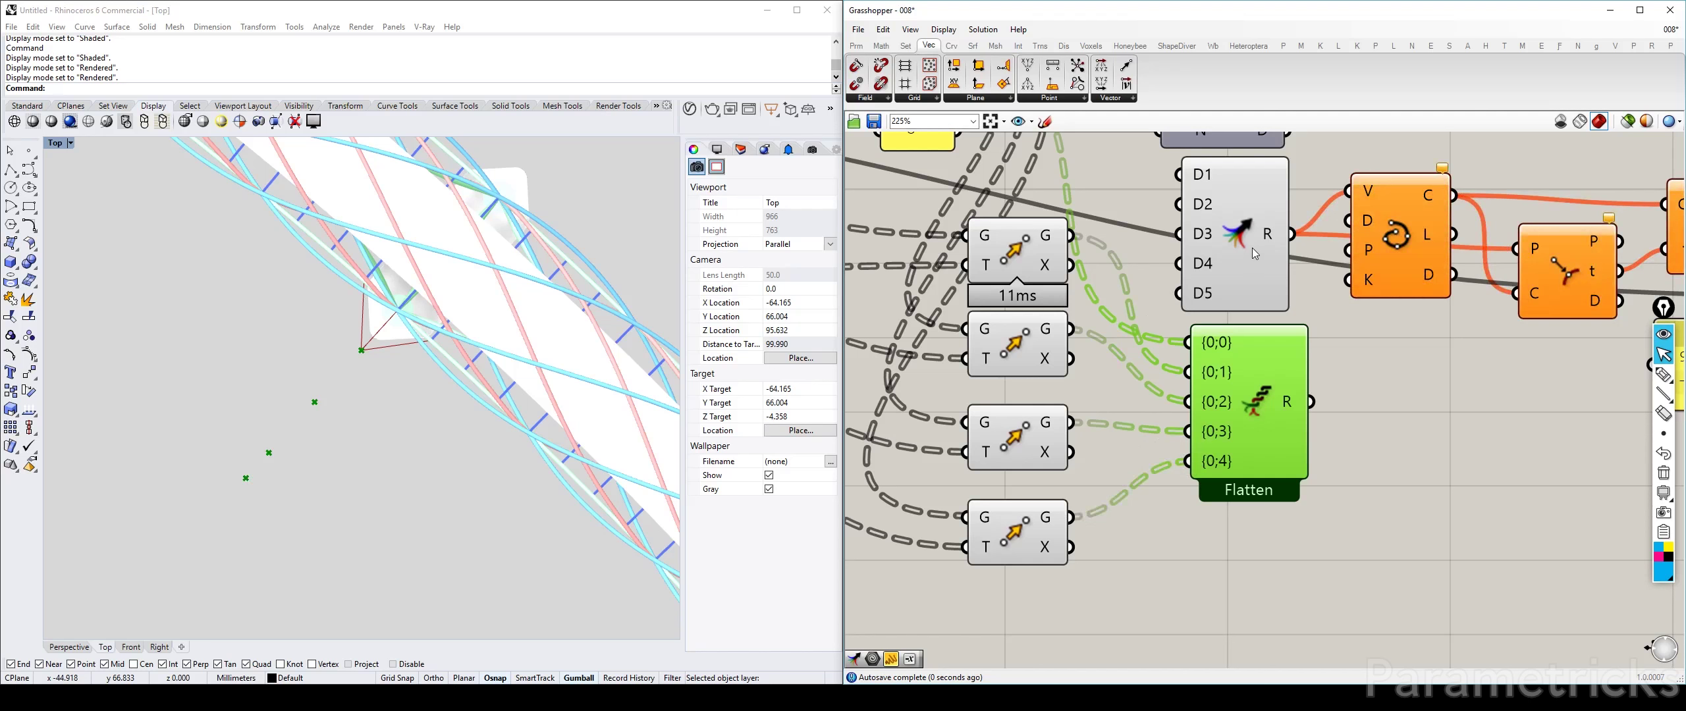
Step: Replace the Merge with the Entwine by transferring its output wires, and shift the downstream Interpolate and vector components further away to make room
left_click_drag(1294, 241, 1221, 268, "ctrl+shift")
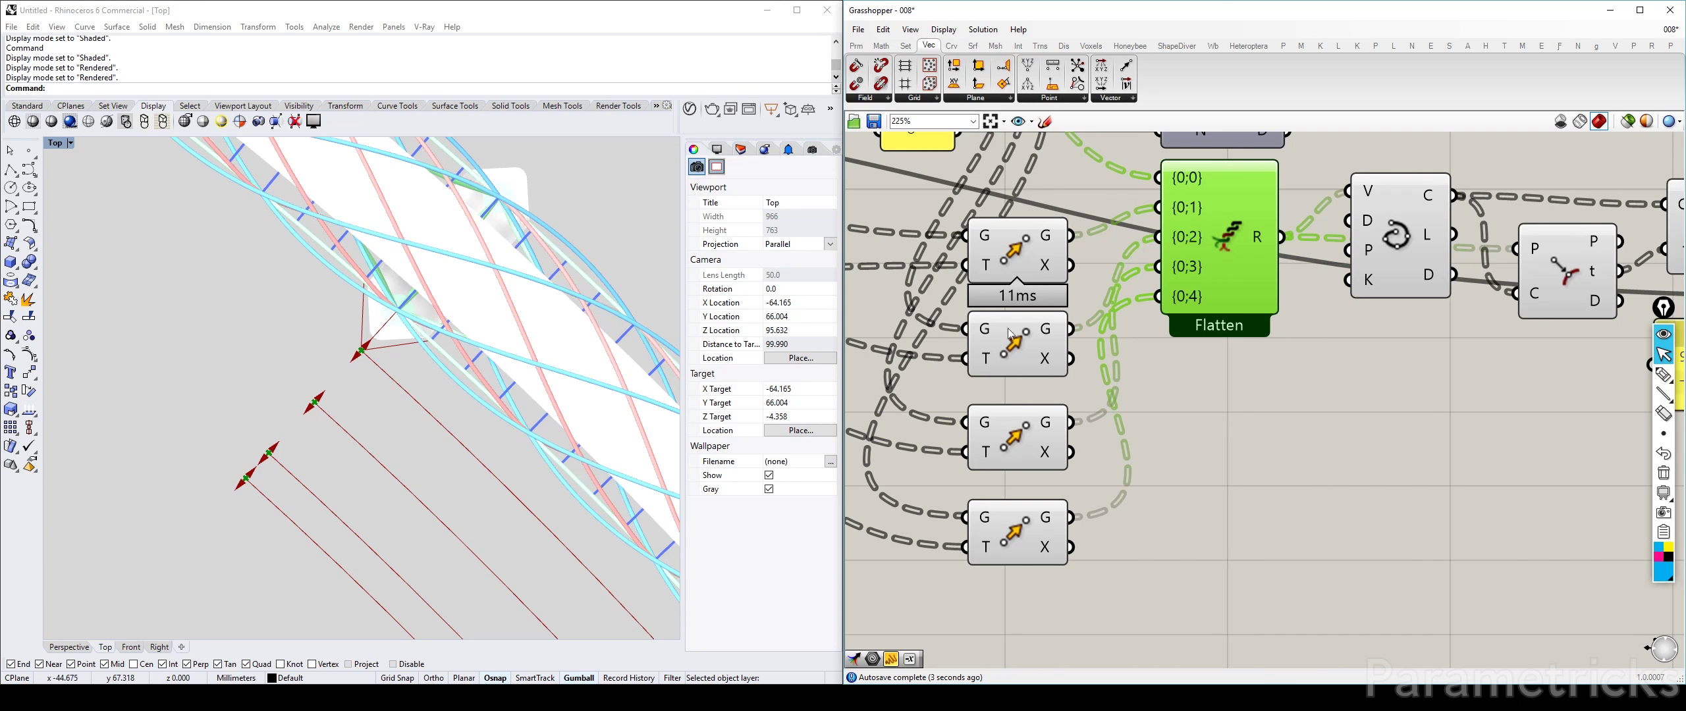
scroll(1011, 333, "down", 4)
left_click_drag(1507, 400, 1057, 216)
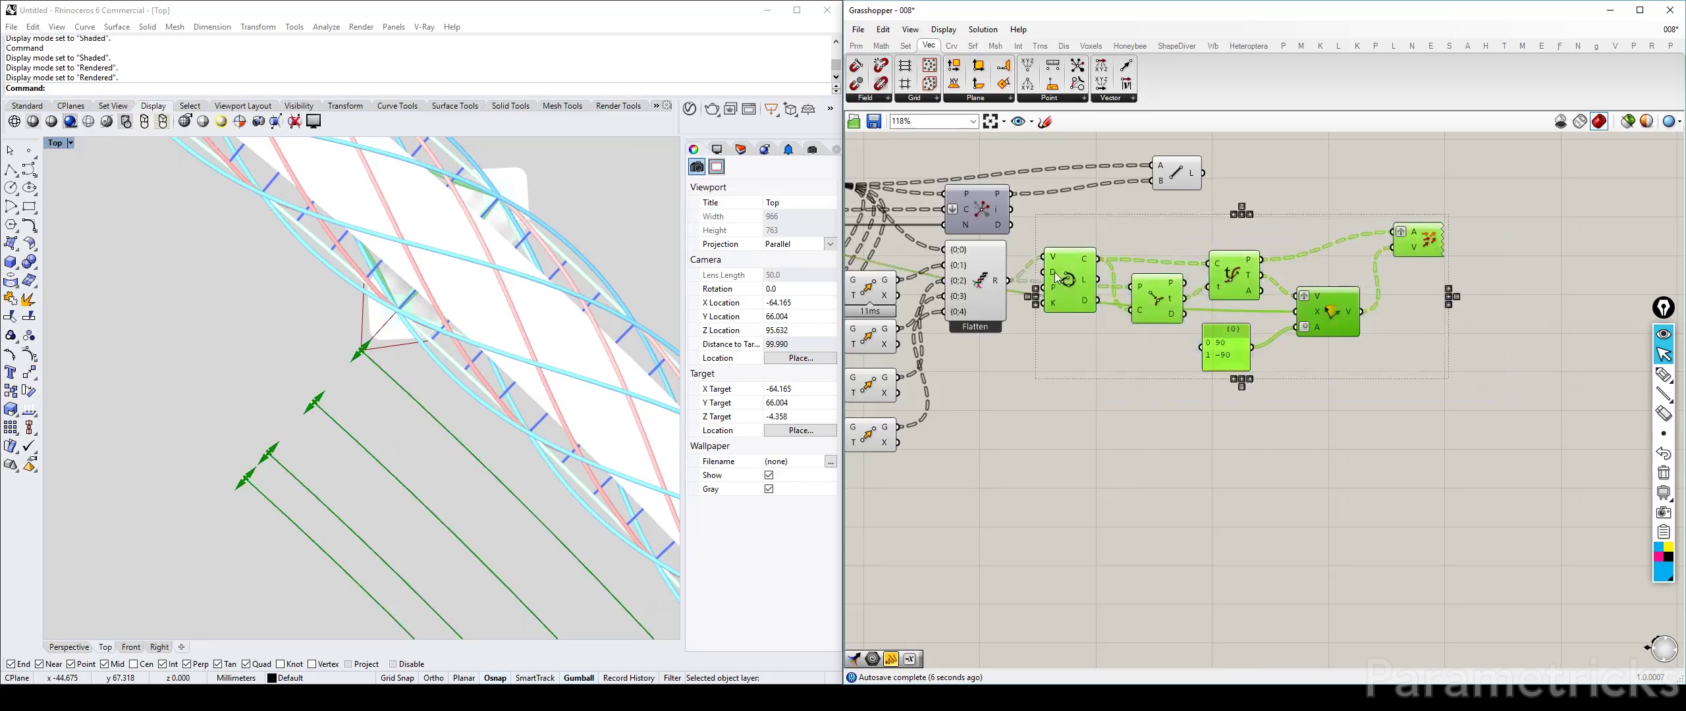
left_click_drag(1057, 277, 1236, 282)
scroll(989, 280, "up", 2)
scroll(1066, 354, "up", 2)
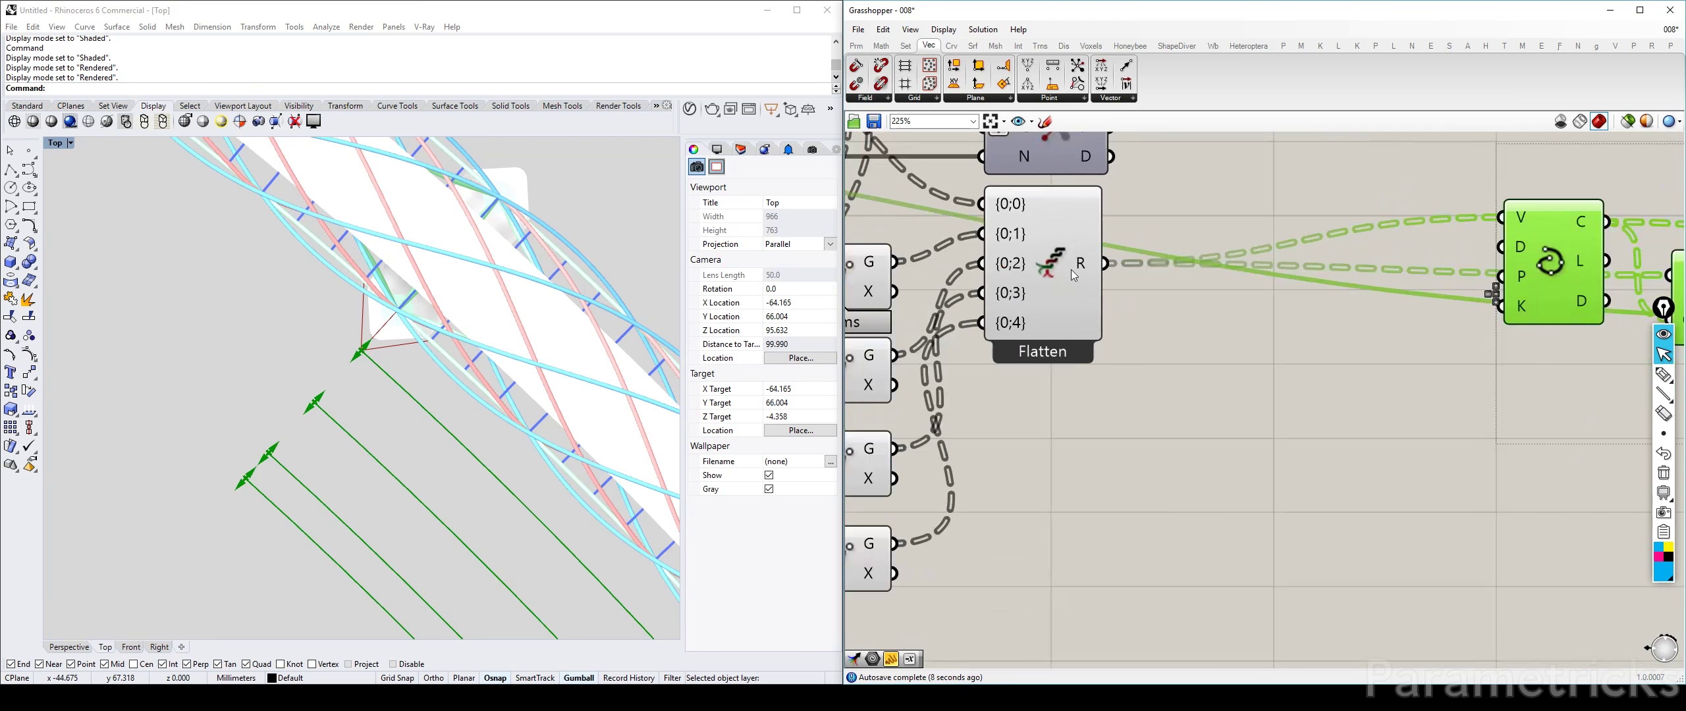
Step: Insert a Flip Matrix component between the Entwine output and the Interpolate curve's vertices input
double_click(1233, 364)
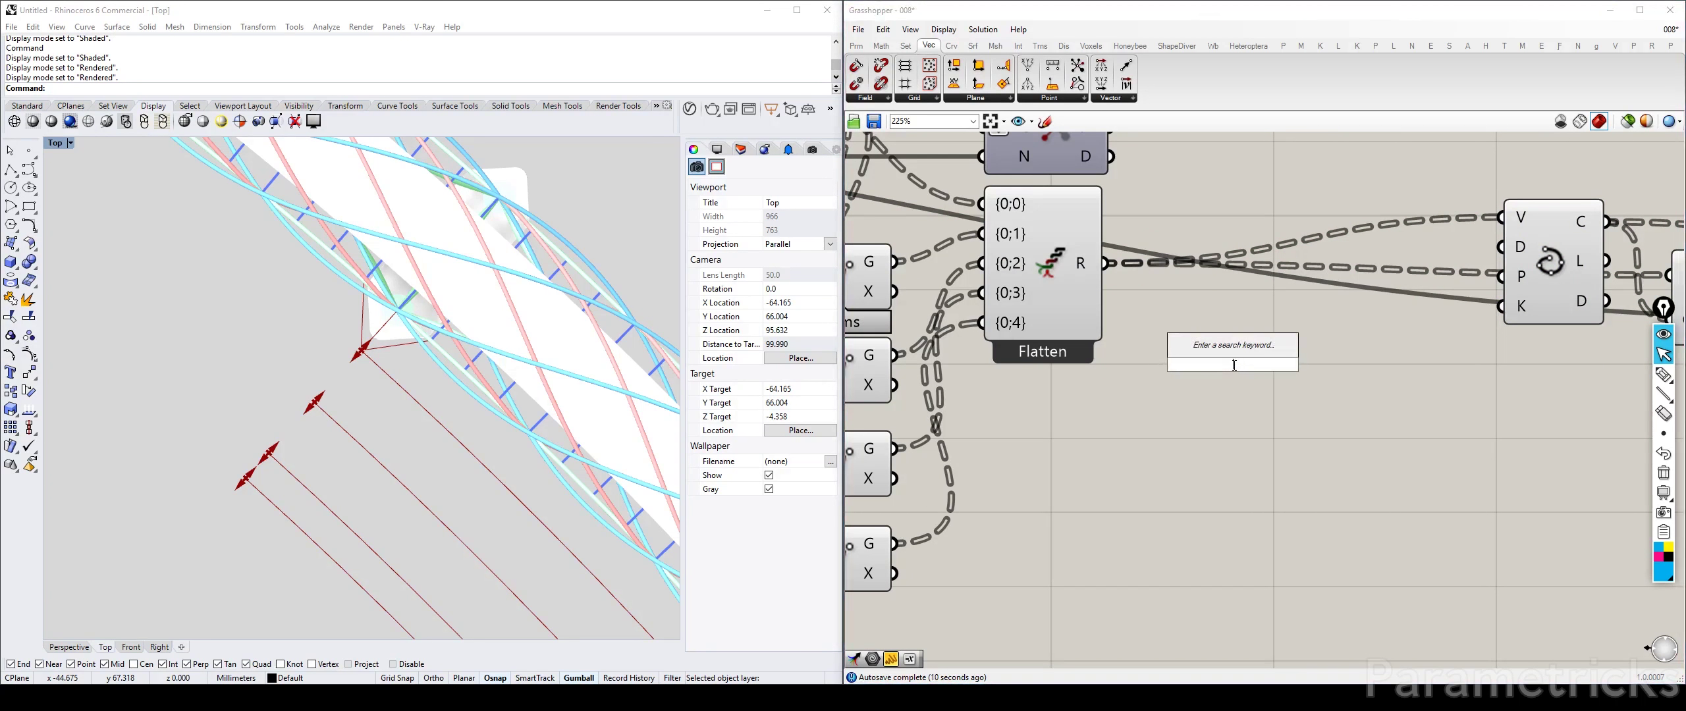
type("flip")
left_click(1206, 315)
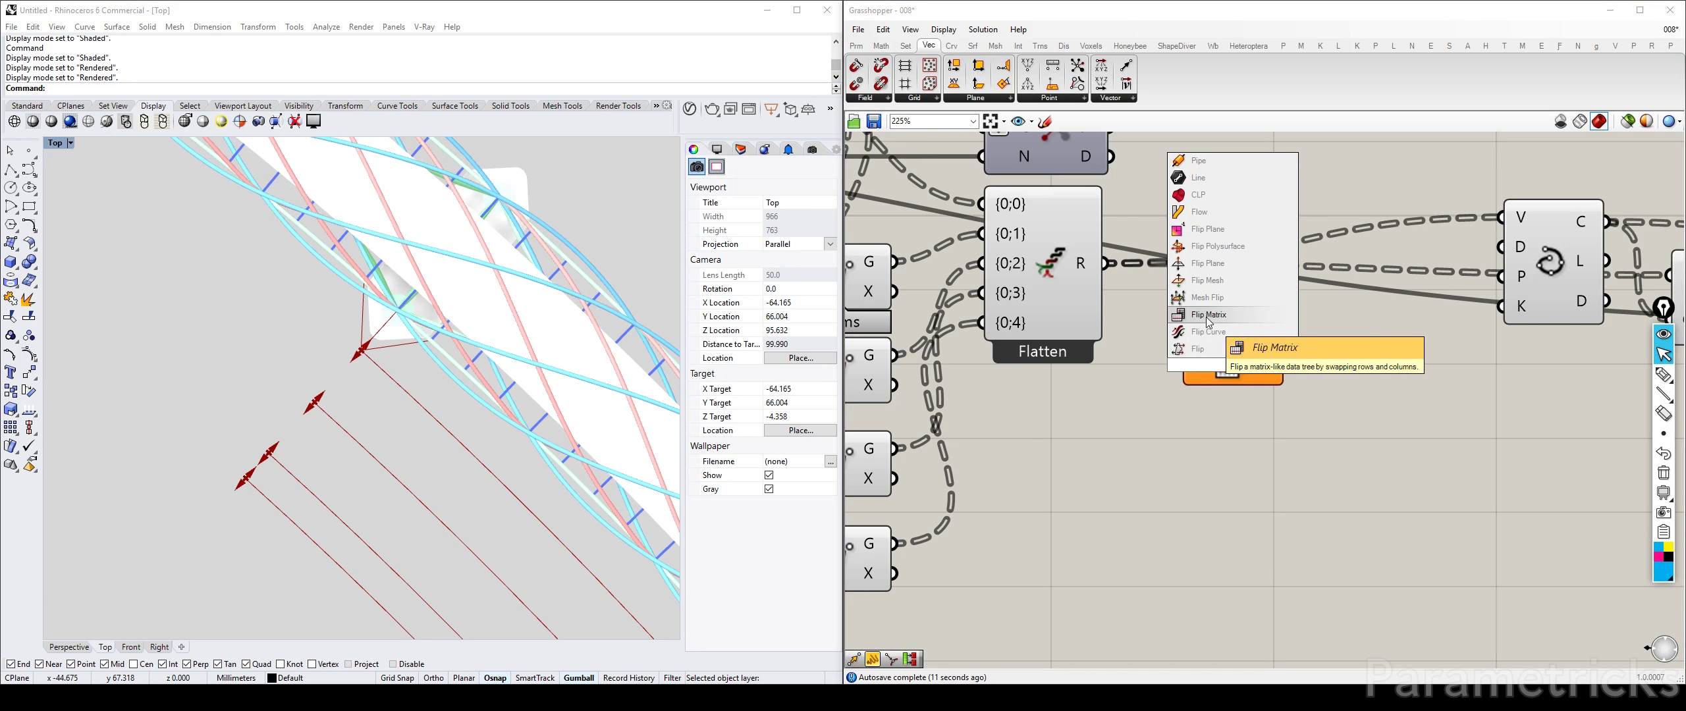
left_click_drag(1105, 264, 1195, 263)
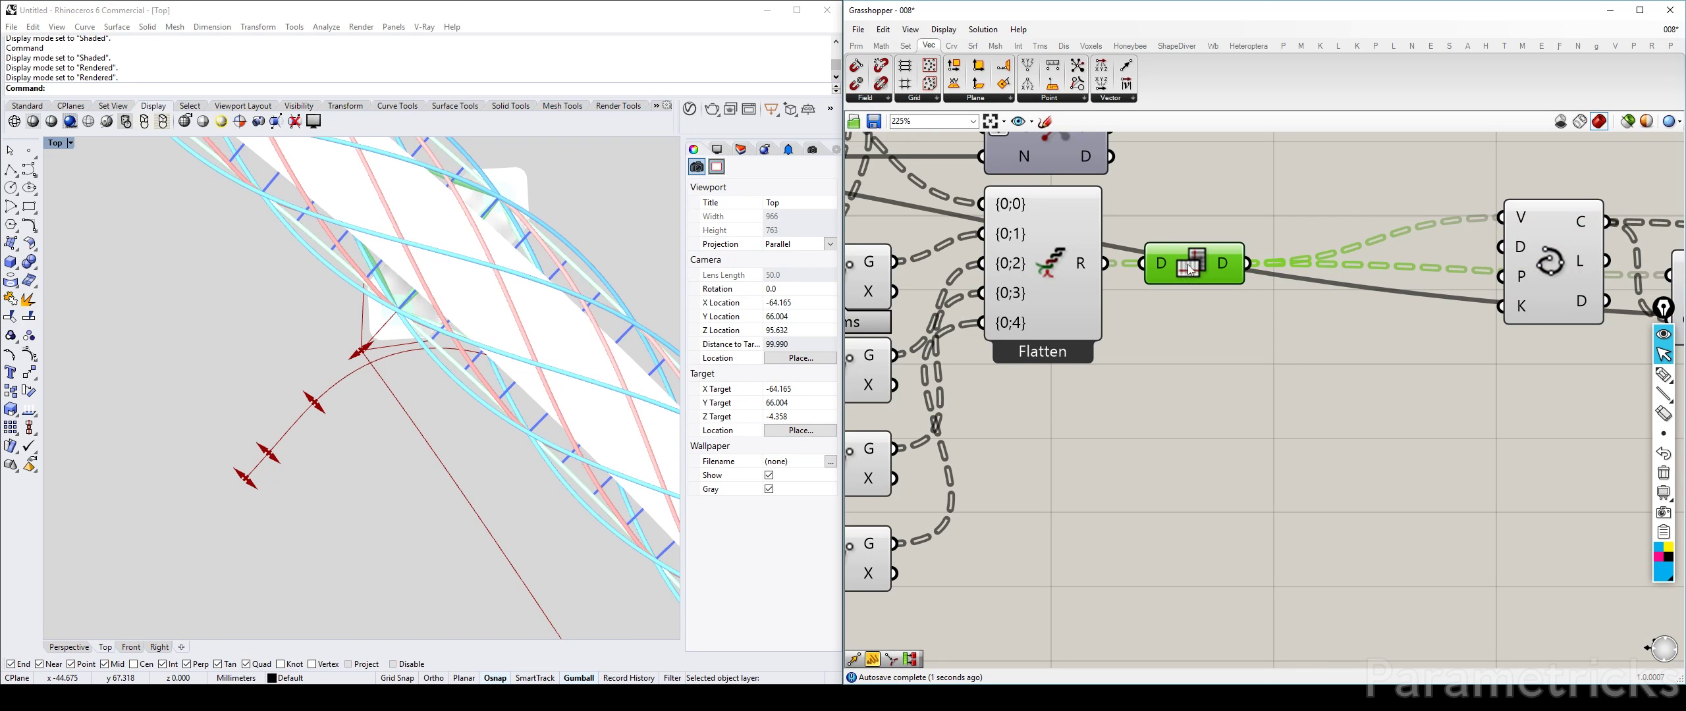
left_click(1248, 319)
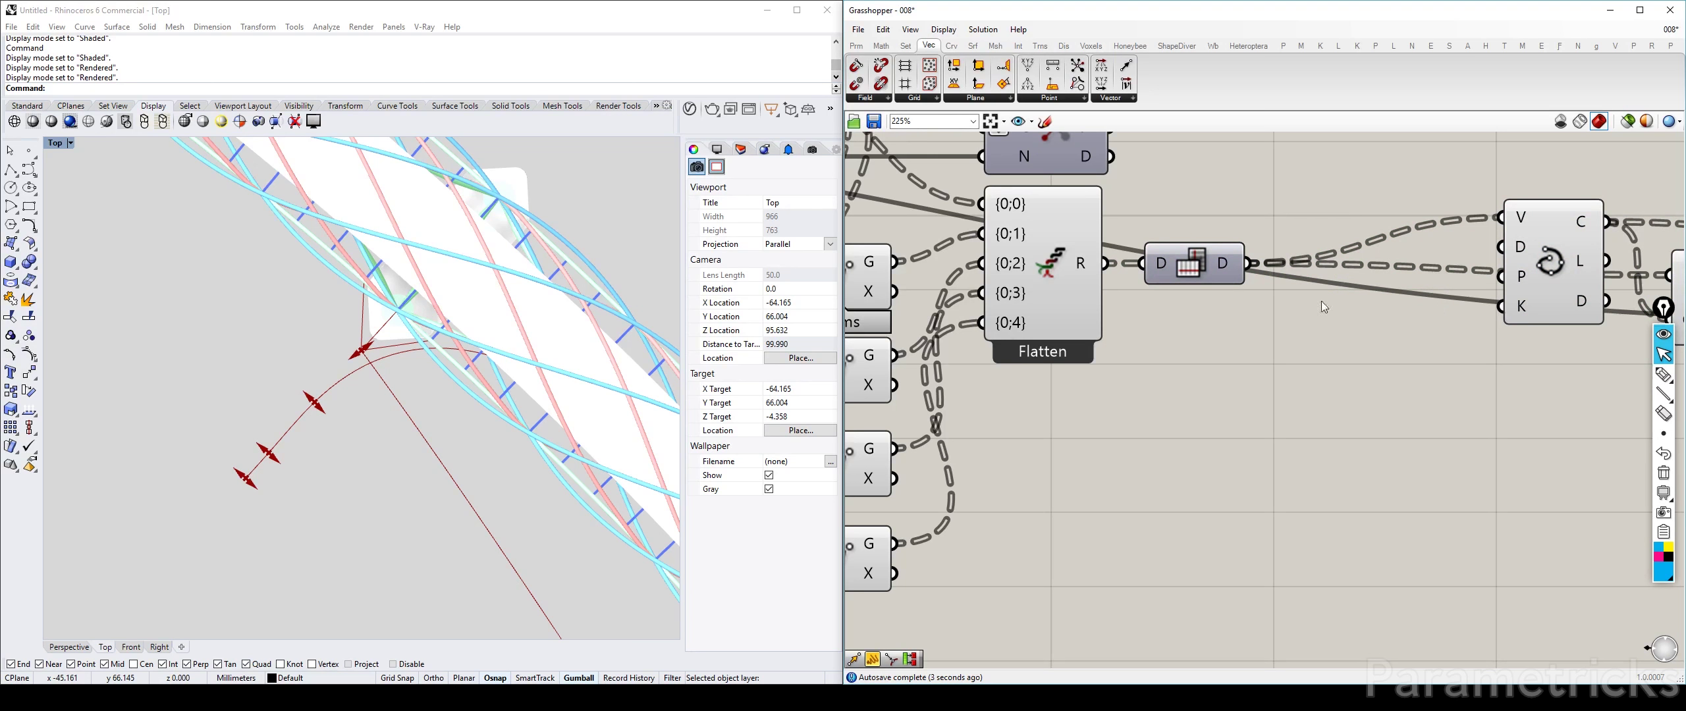
Step: Examine the interpolated pod axis curves along the whole structure and around the end pod in Rhino's Top view
scroll(369, 389, "down", 5)
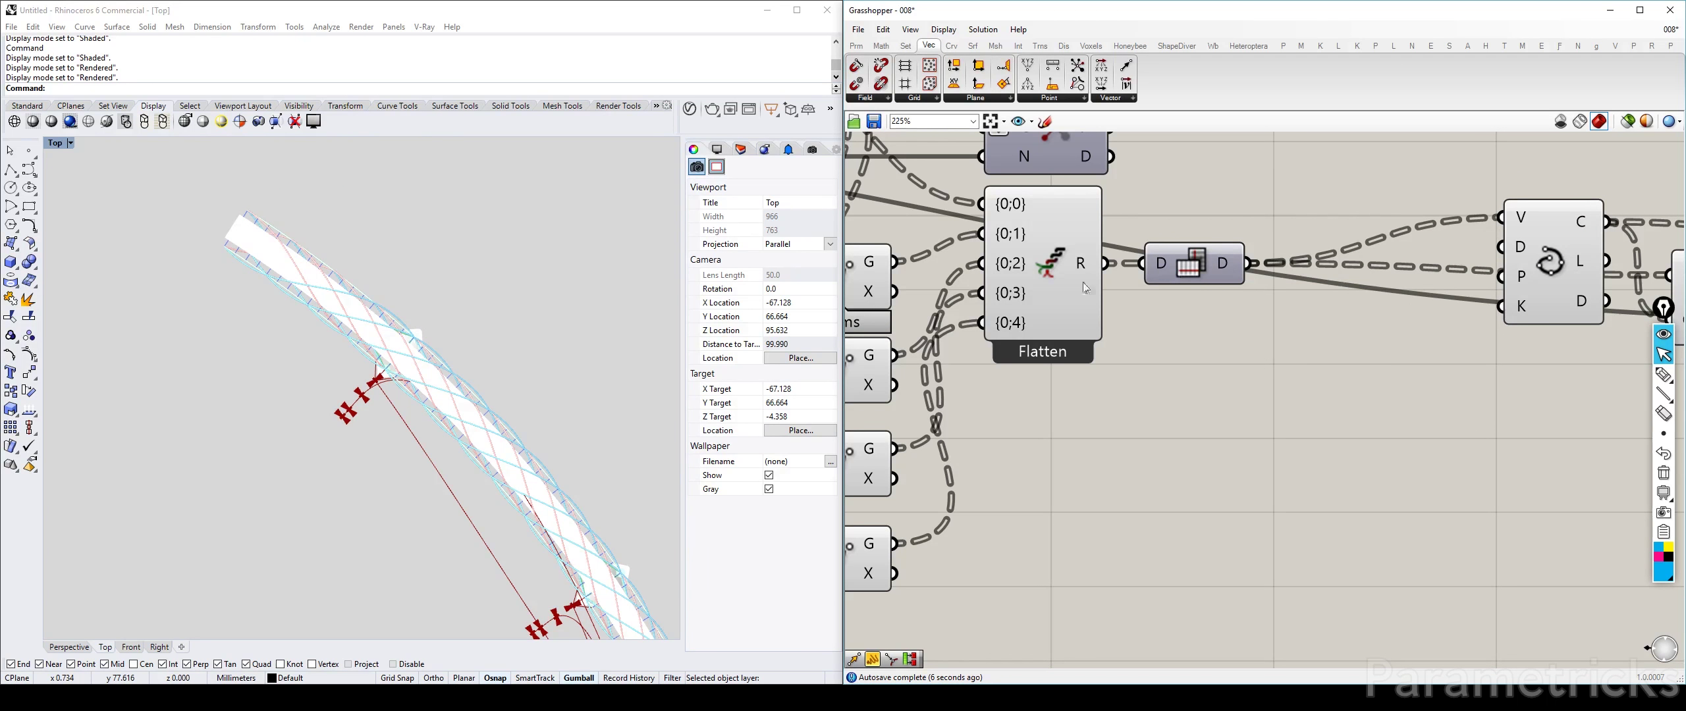
scroll(431, 445, "down", 4)
right_click_drag(500, 502, 454, 367)
scroll(490, 448, "up", 7)
scroll(489, 448, "down", 7)
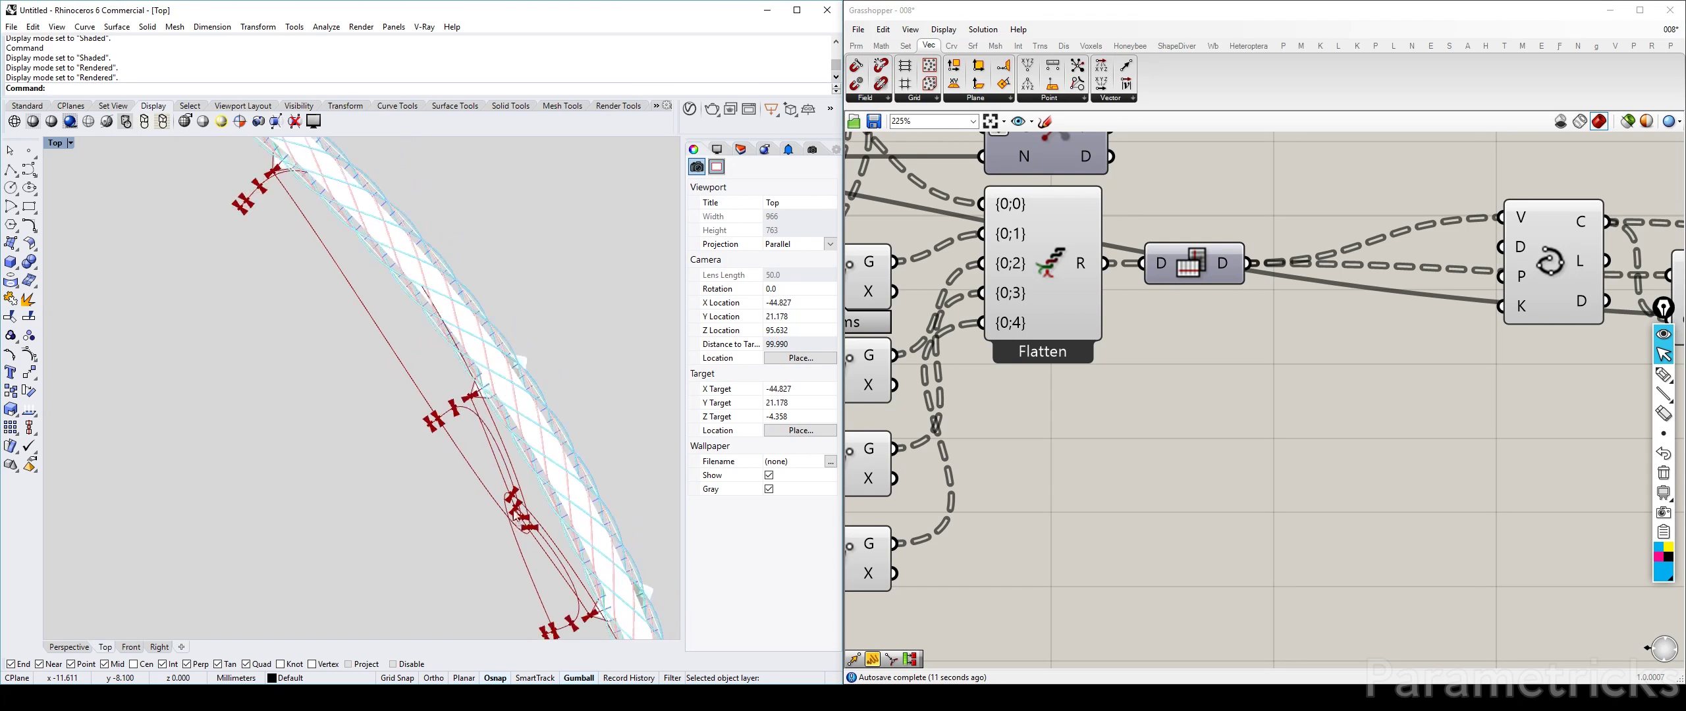
right_click_drag(339, 260, 440, 318)
scroll(443, 318, "up", 6)
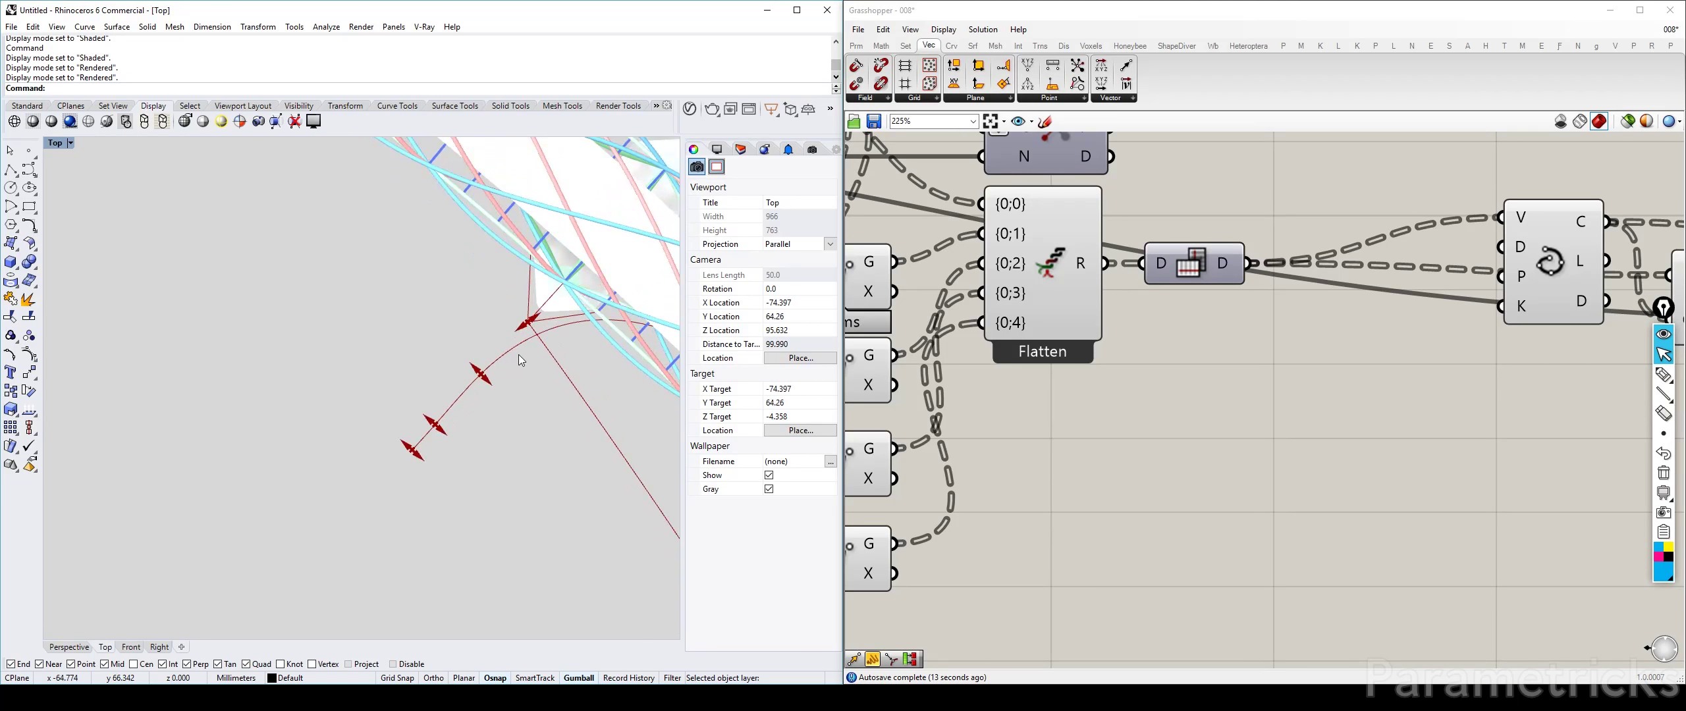
scroll(1367, 261, "down", 3)
Step: Set the Viewing Pod Outwards Extend 02 slider to 10
right_click_drag(1030, 276, 1683, 257)
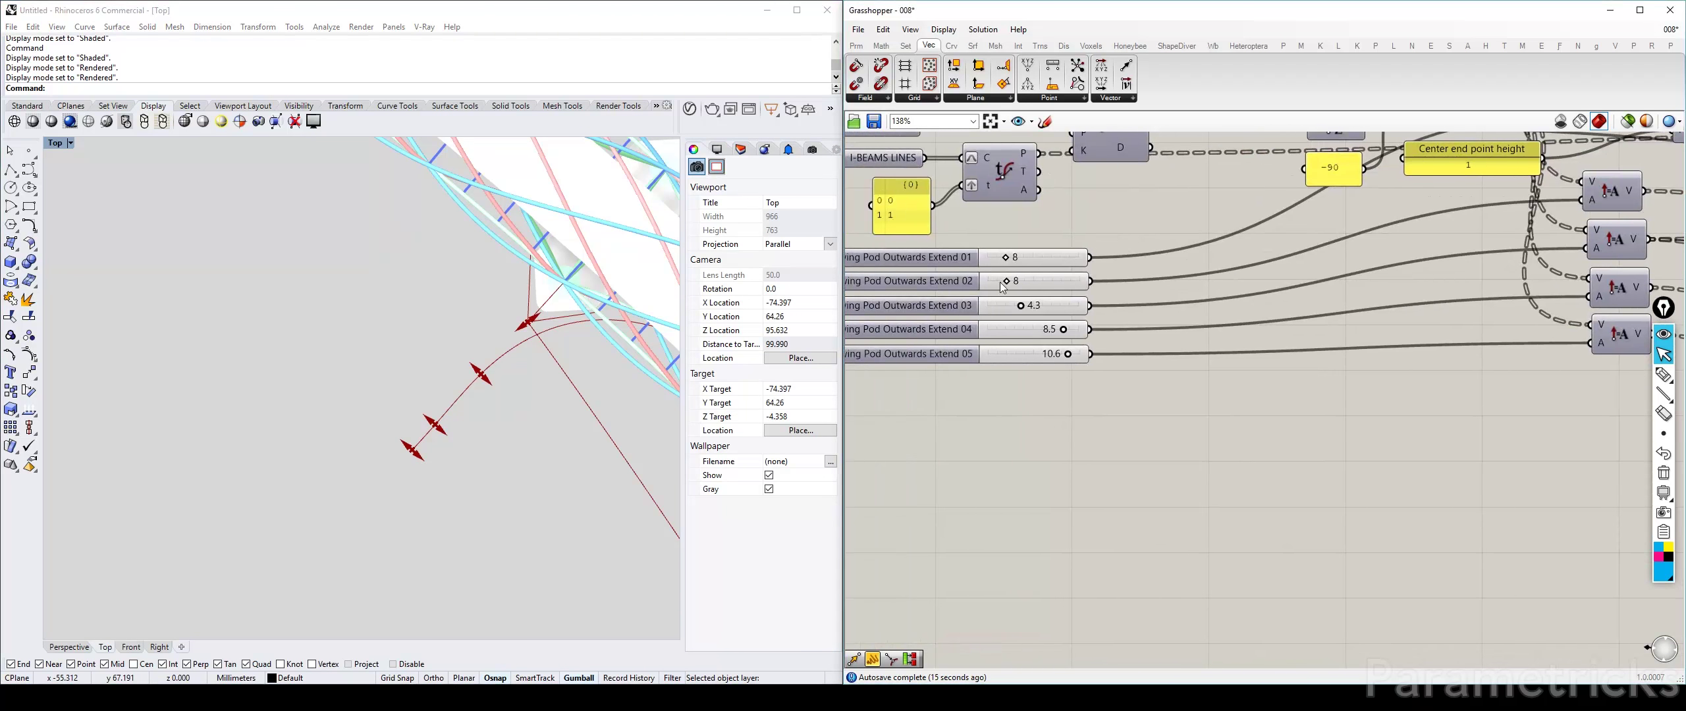
scroll(1004, 275, "up", 3)
left_click_drag(1017, 283, 1038, 283)
Step: Trace the wiring from the Viewing Pod Outwards Extend sliders through the Amplitude components to the top Move component
scroll(1157, 277, "down", 3)
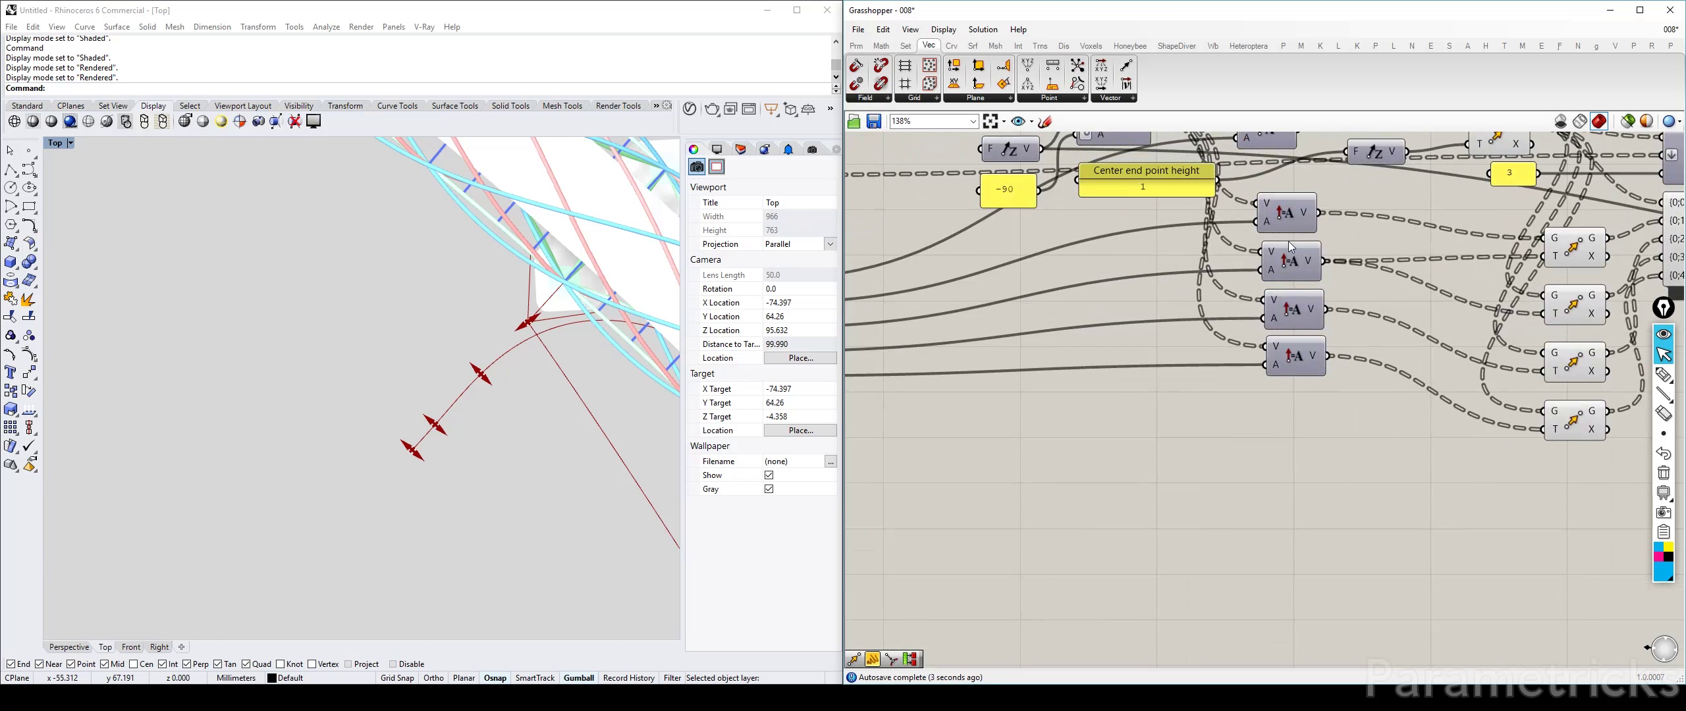
left_click(1587, 253)
scroll(1611, 260, "down", 3)
scroll(1200, 267, "up", 3)
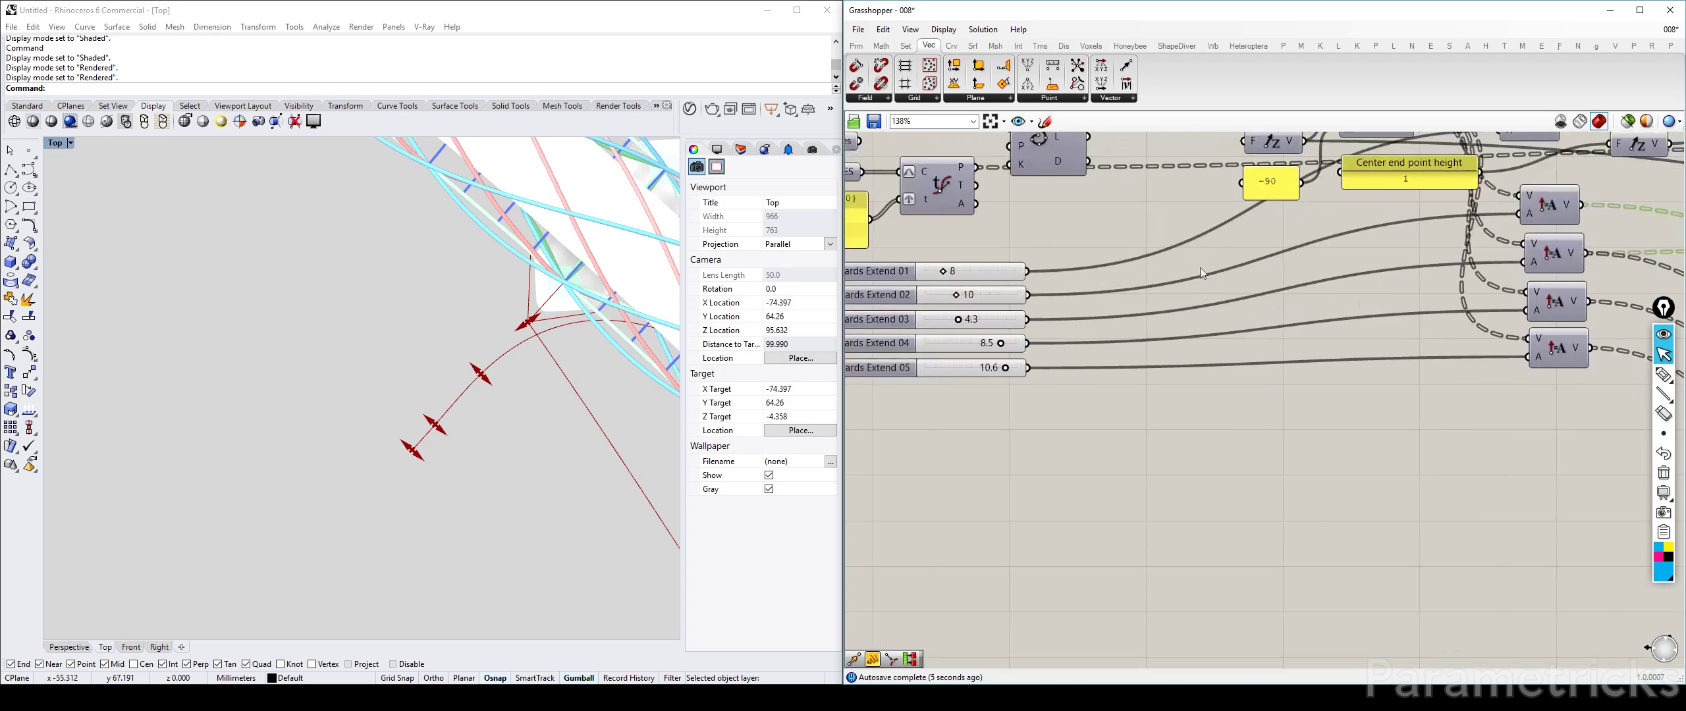
scroll(1200, 268, "down", 1)
scroll(1014, 290, "up", 2)
scroll(1037, 289, "down", 3)
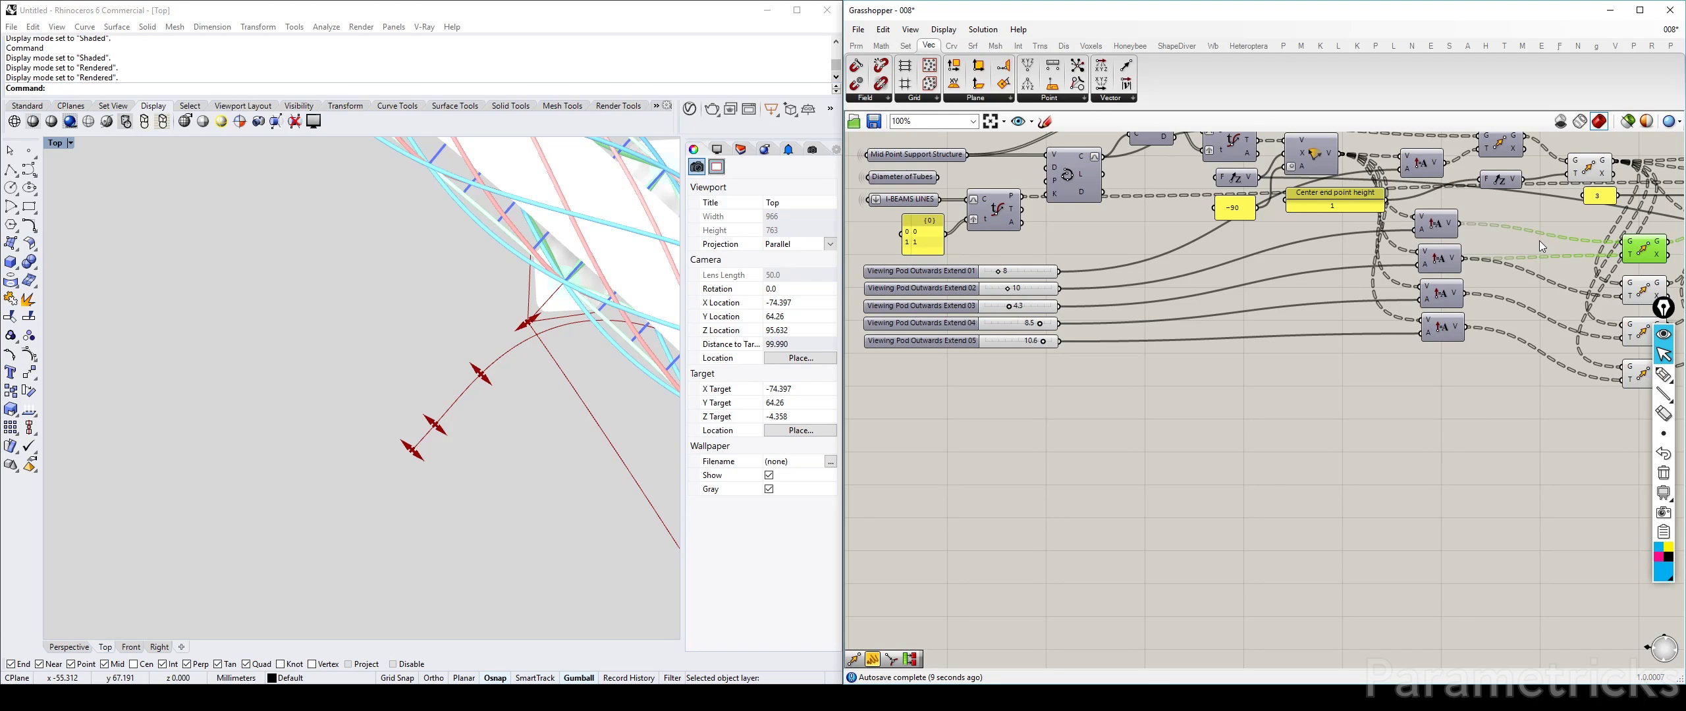
scroll(1534, 241, "up", 3)
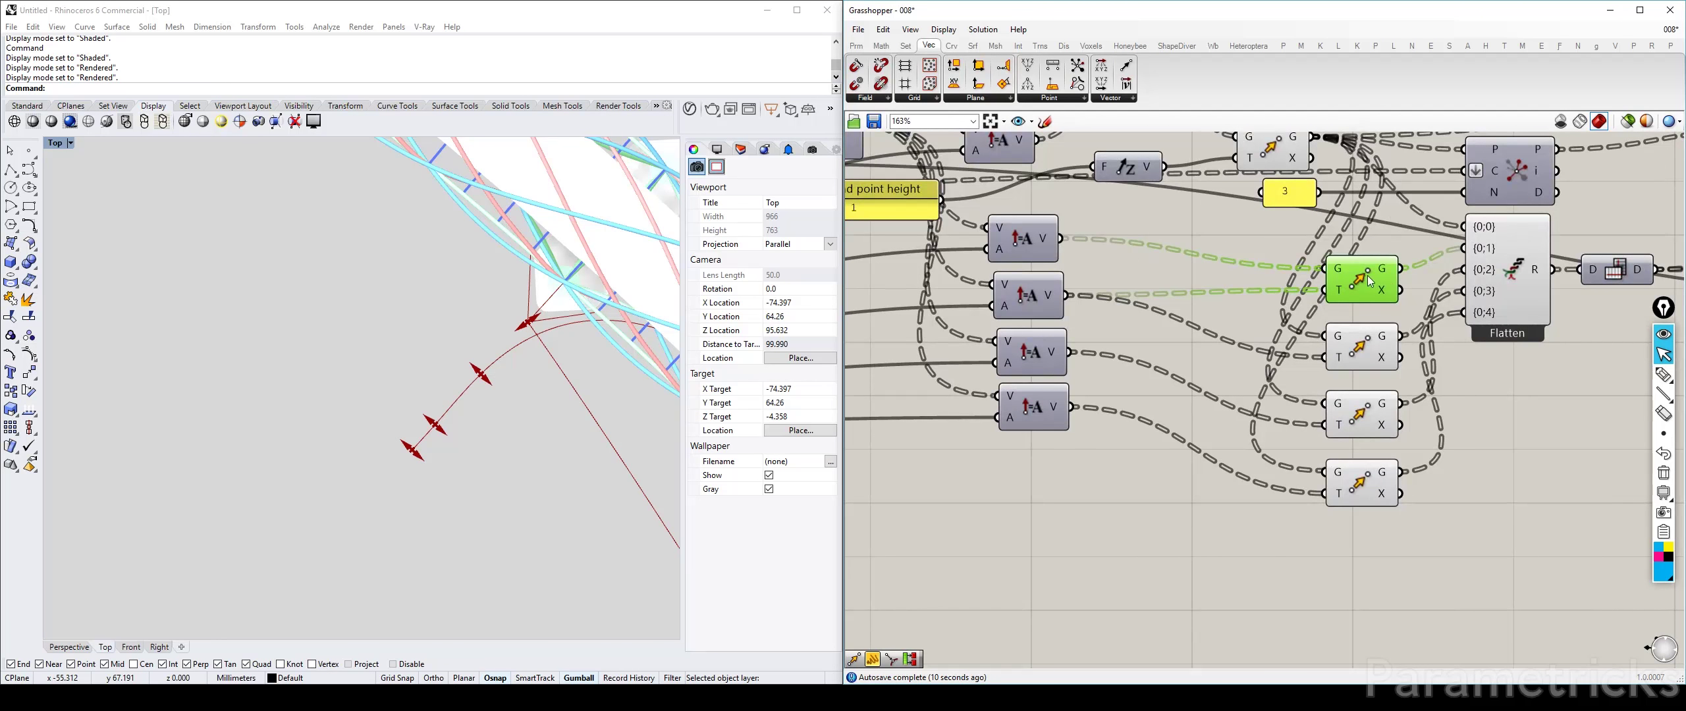
Step: Rewire the top Move component to take geometry from the upstream Move output and translation from the first Amplitude vector
left_click_drag(1370, 281, 1360, 272)
right_click_drag(1035, 234, 1093, 300)
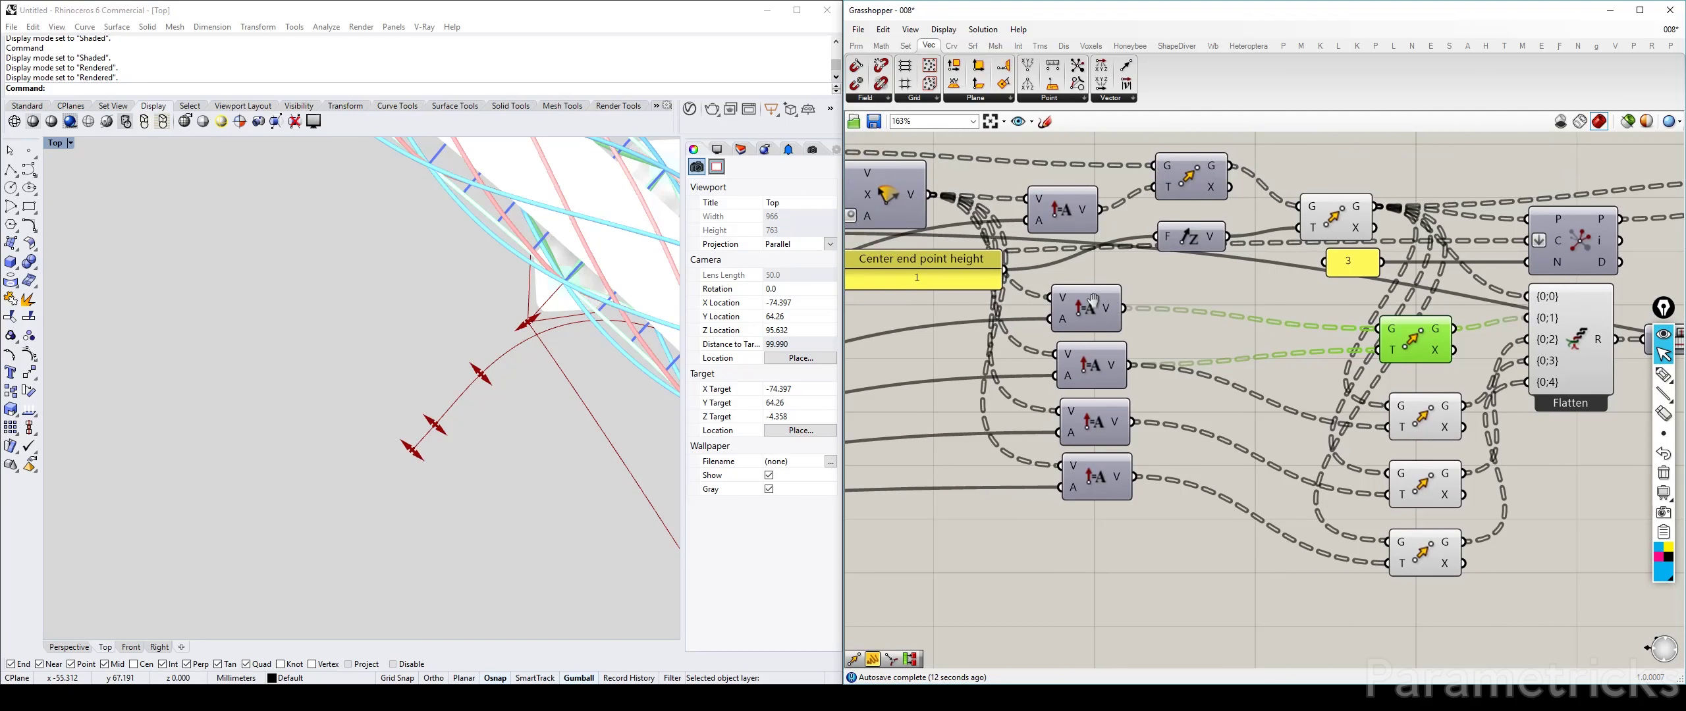
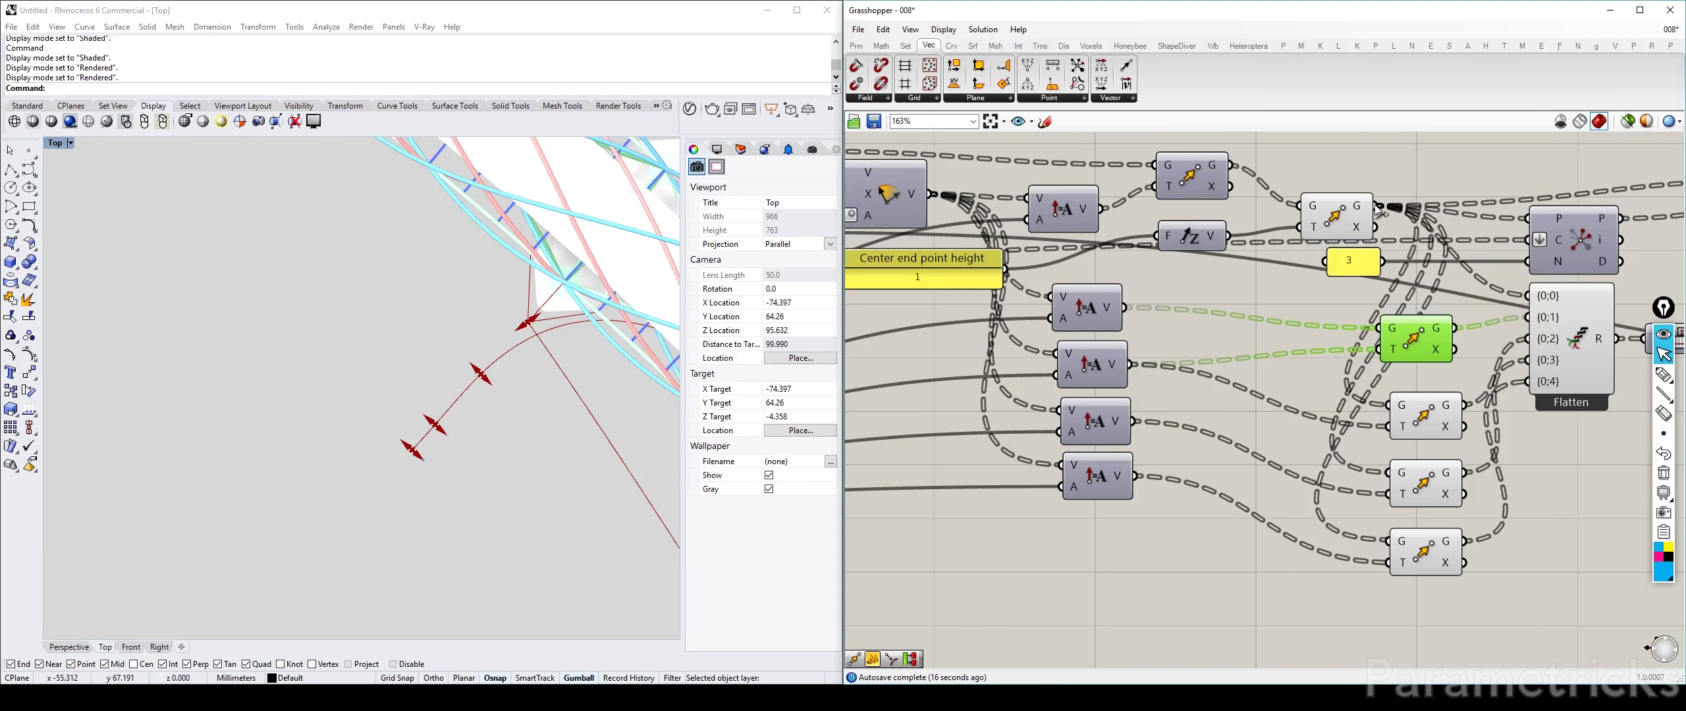
left_click_drag(1376, 208, 1405, 347)
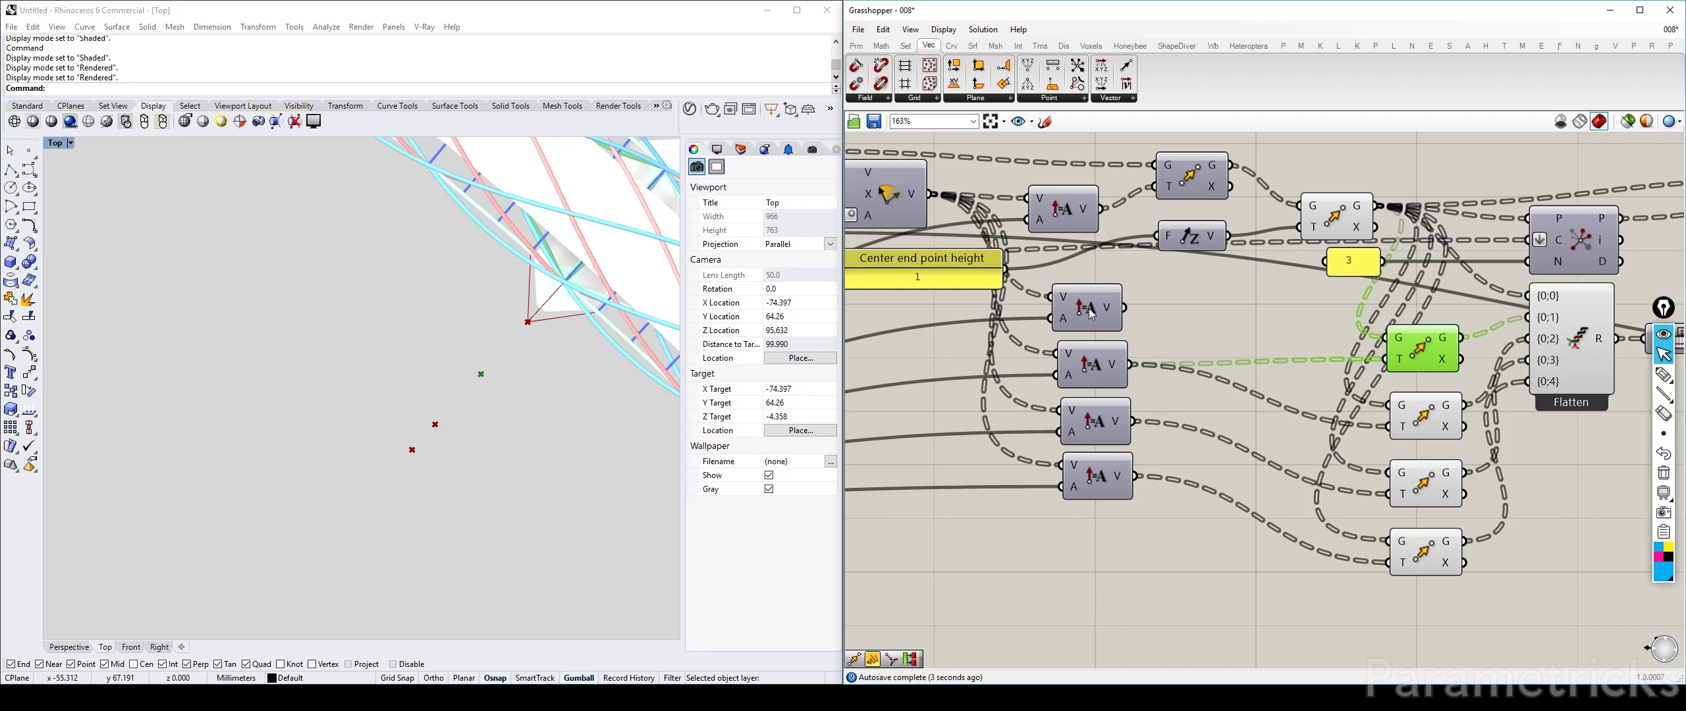
left_click_drag(1126, 309, 1386, 359)
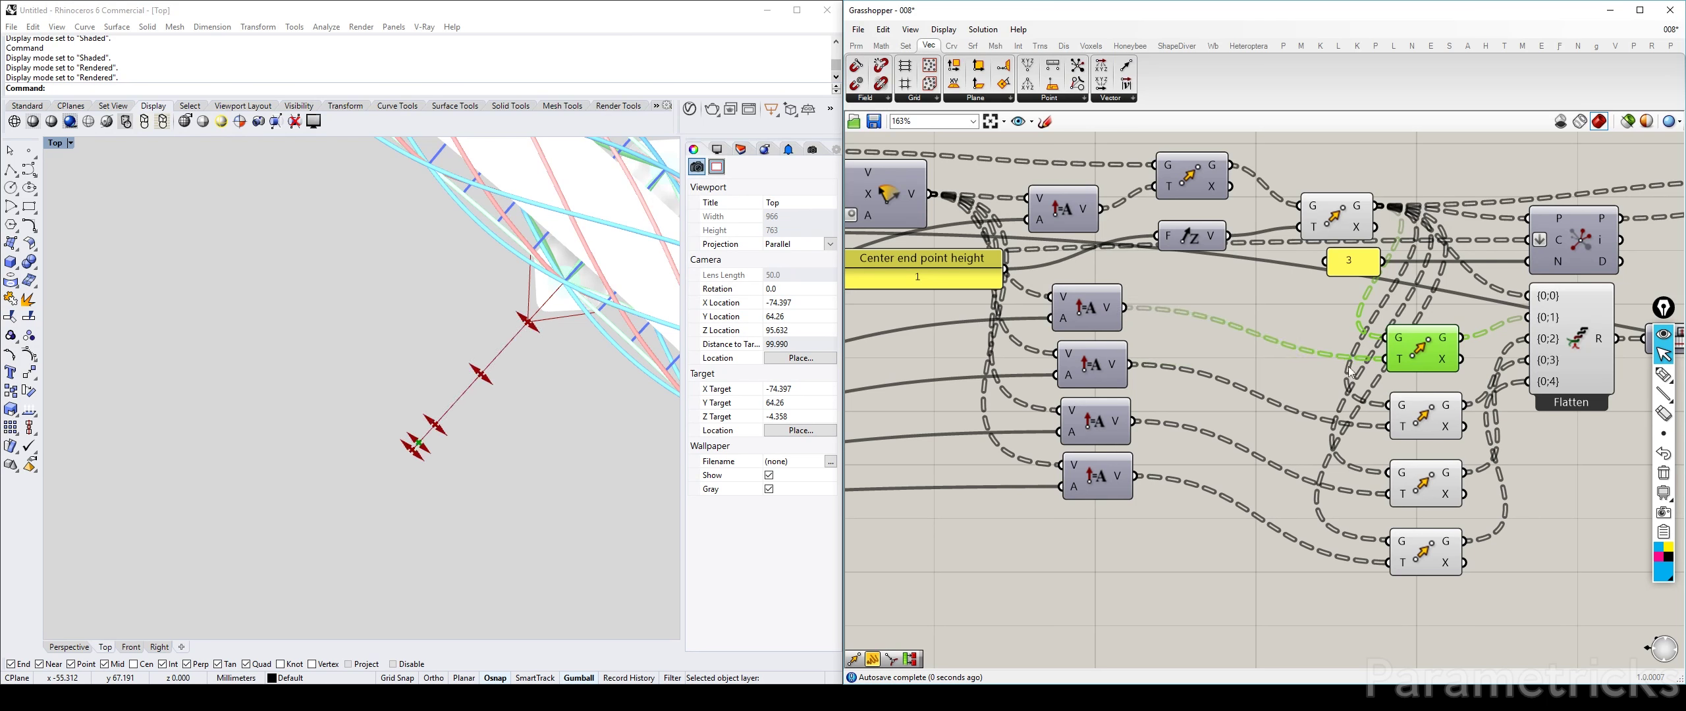
Step: Tidy the layout by moving the four Move components, the Closest Points component and the Entwine component further apart
right_click_drag(1449, 368, 1153, 333)
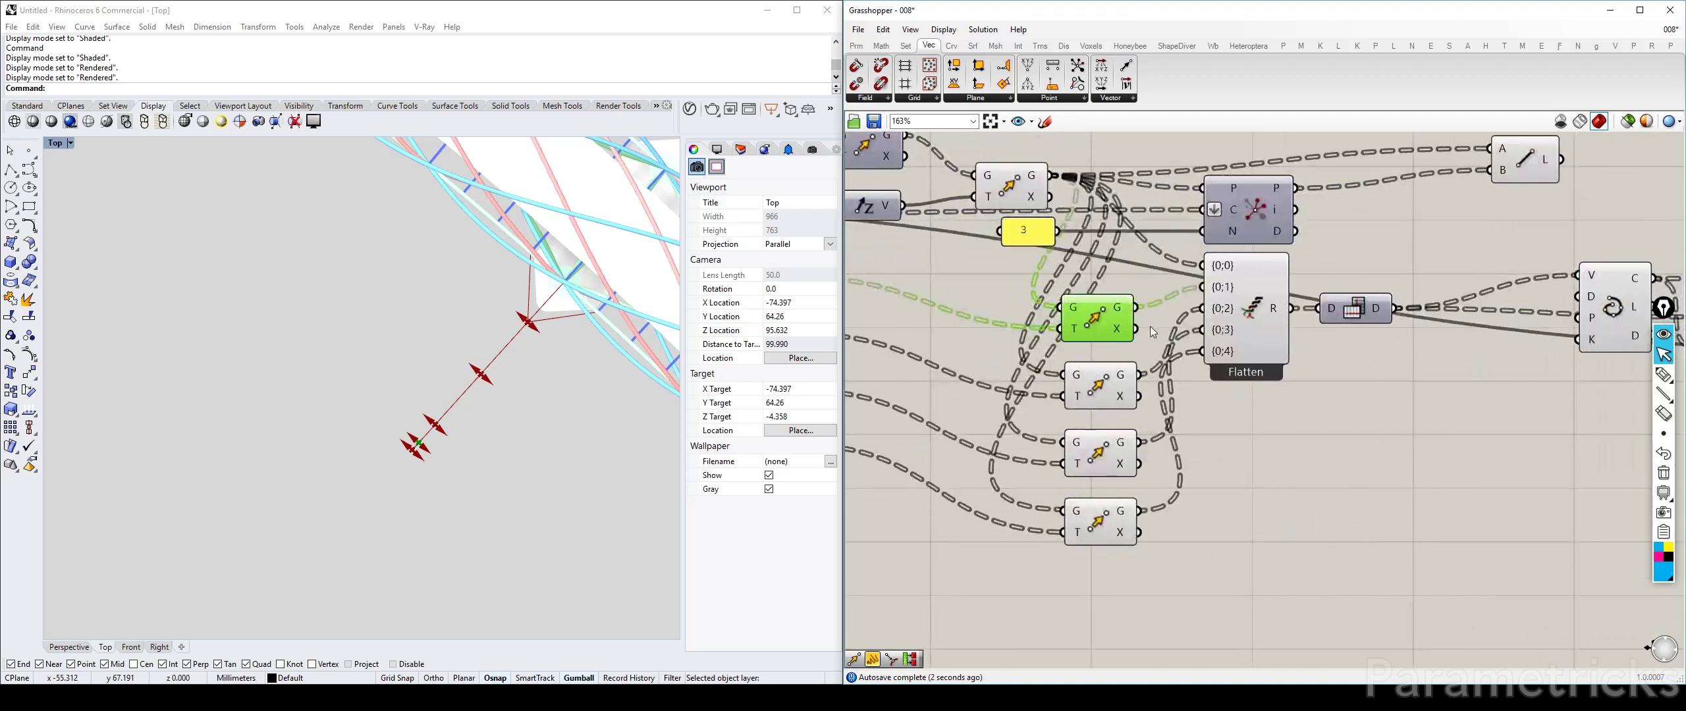
left_click_drag(1139, 560, 1153, 293)
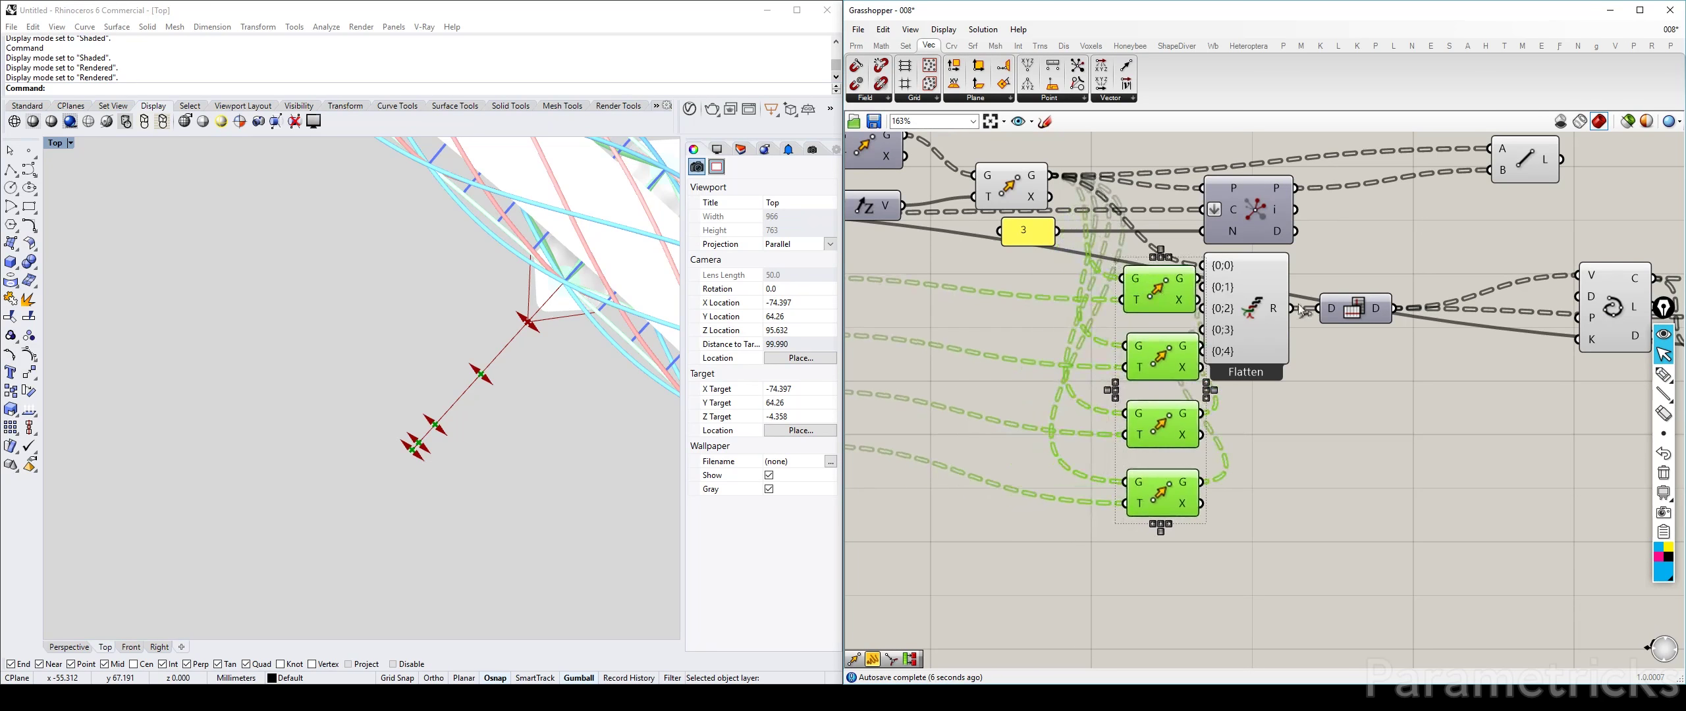
right_click_drag(1387, 325, 1191, 332)
left_click_drag(1190, 326, 1332, 321)
left_click_drag(1054, 316, 1192, 310)
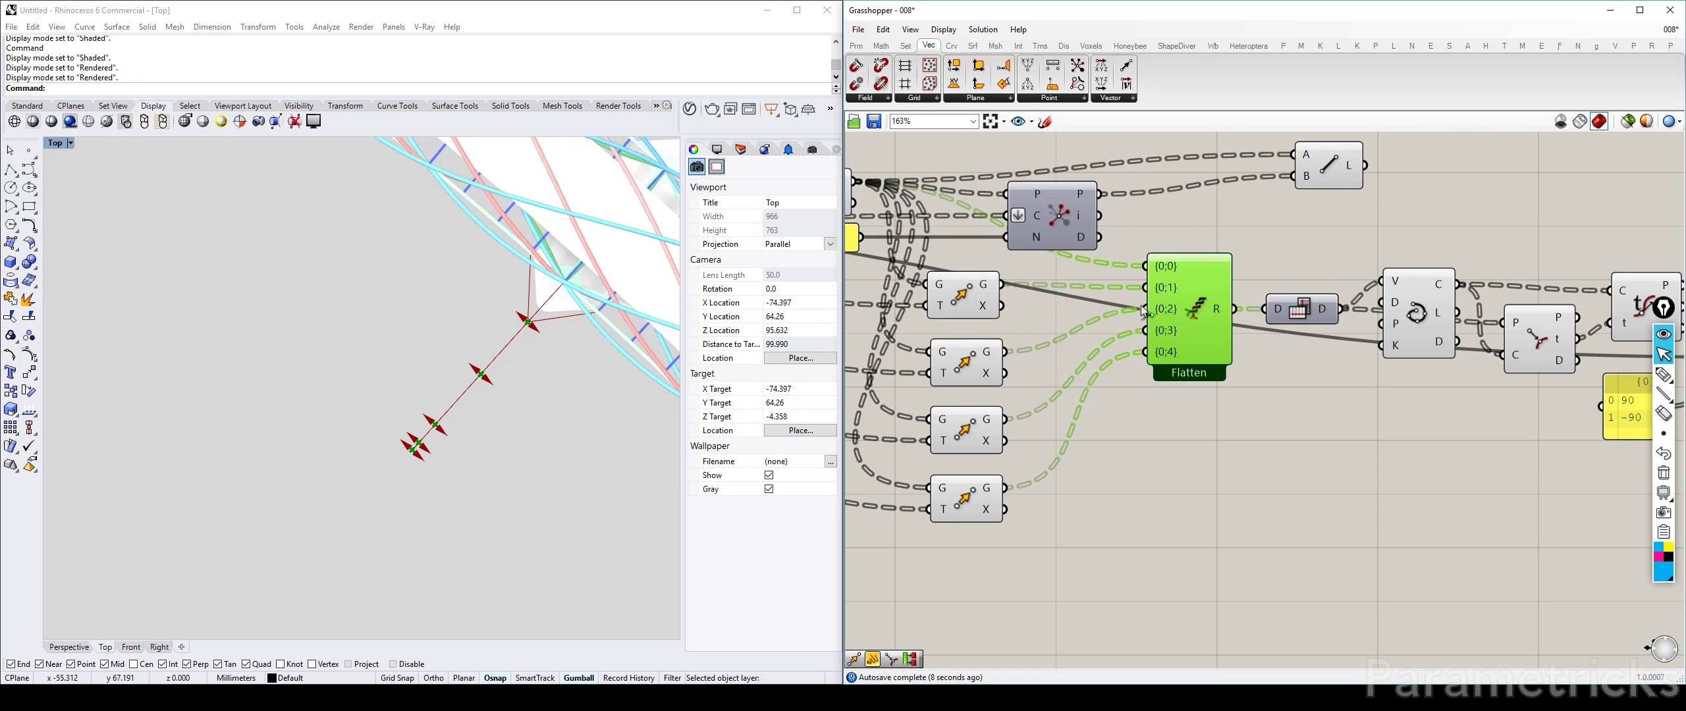
left_click_drag(928, 337, 936, 285)
key("ctrl+z")
left_click(1191, 467)
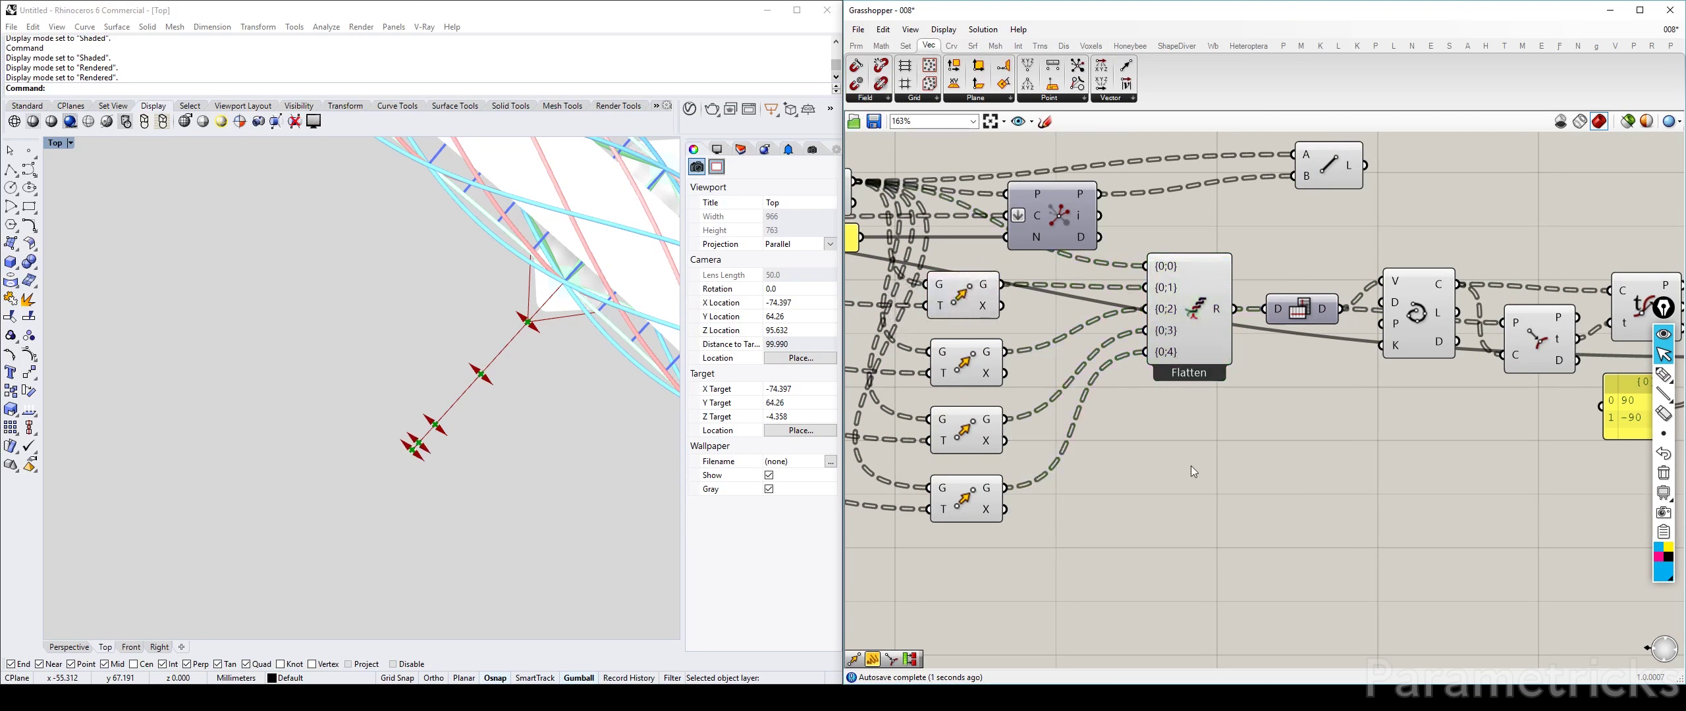
left_click_drag(1030, 540, 1030, 296)
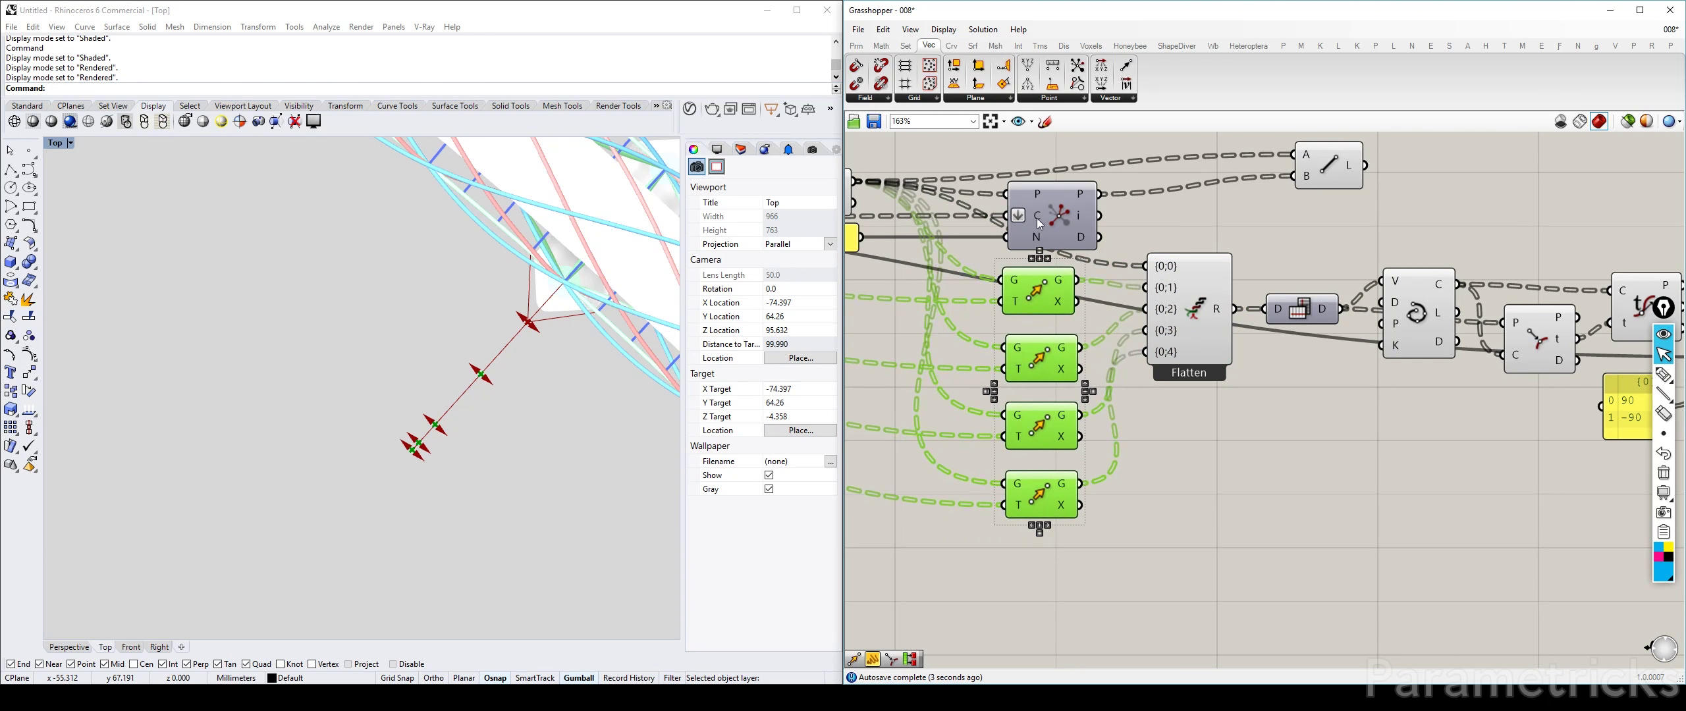
left_click_drag(1046, 231, 1021, 184)
left_click(1177, 317)
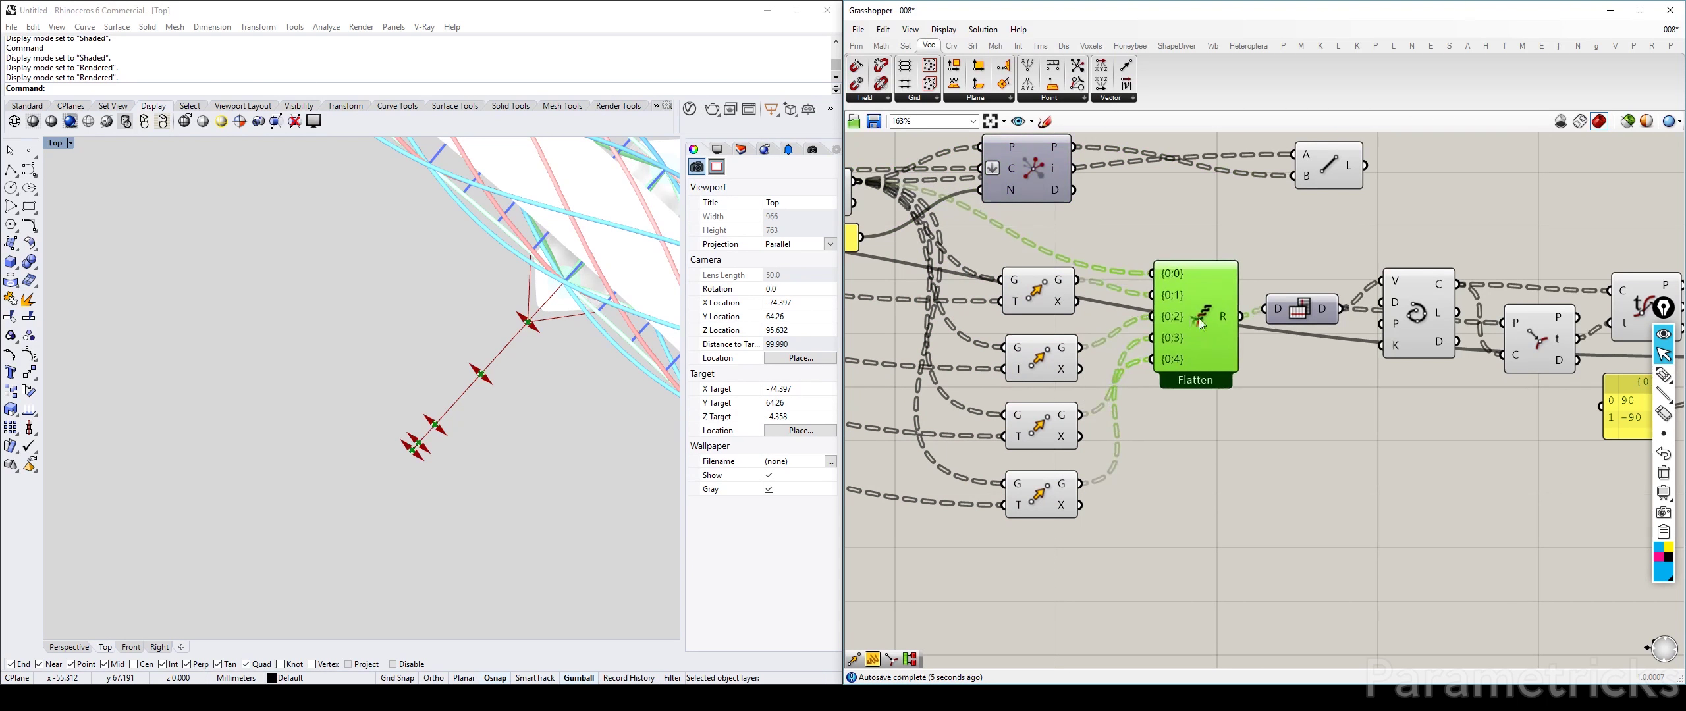
Step: Examine the definition downstream of Entwine, and trace the Viewing Pod Outwards Extend 02 slider to its Amplitude component
scroll(1219, 315, "down", 3)
right_click_drag(1390, 347, 1176, 335)
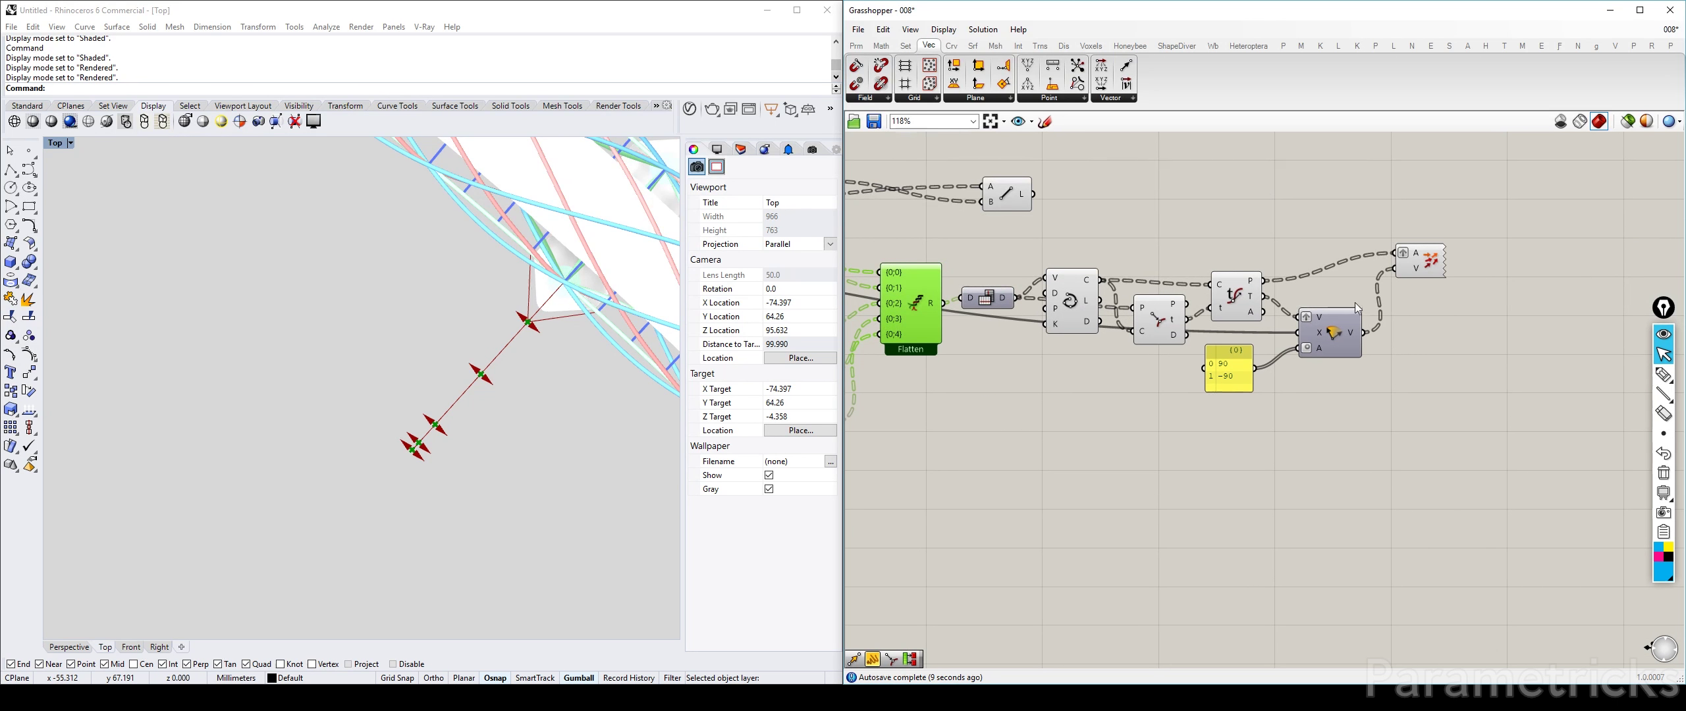
right_click_drag(1189, 298, 1416, 230)
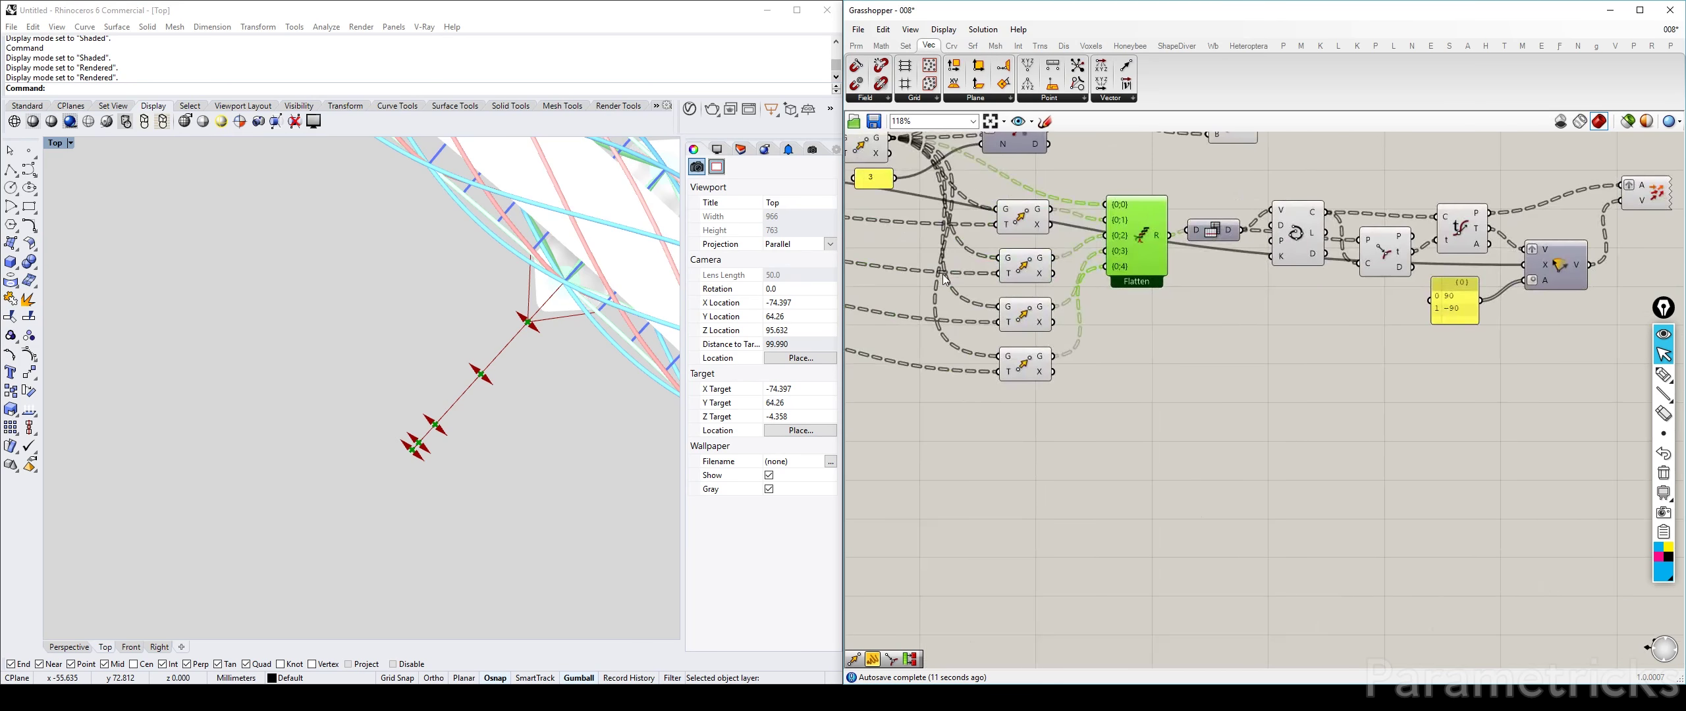
right_click_drag(943, 274, 1169, 297)
scroll(1088, 289, "down", 3)
scroll(1025, 300, "up", 3)
scroll(1026, 304, "up", 4)
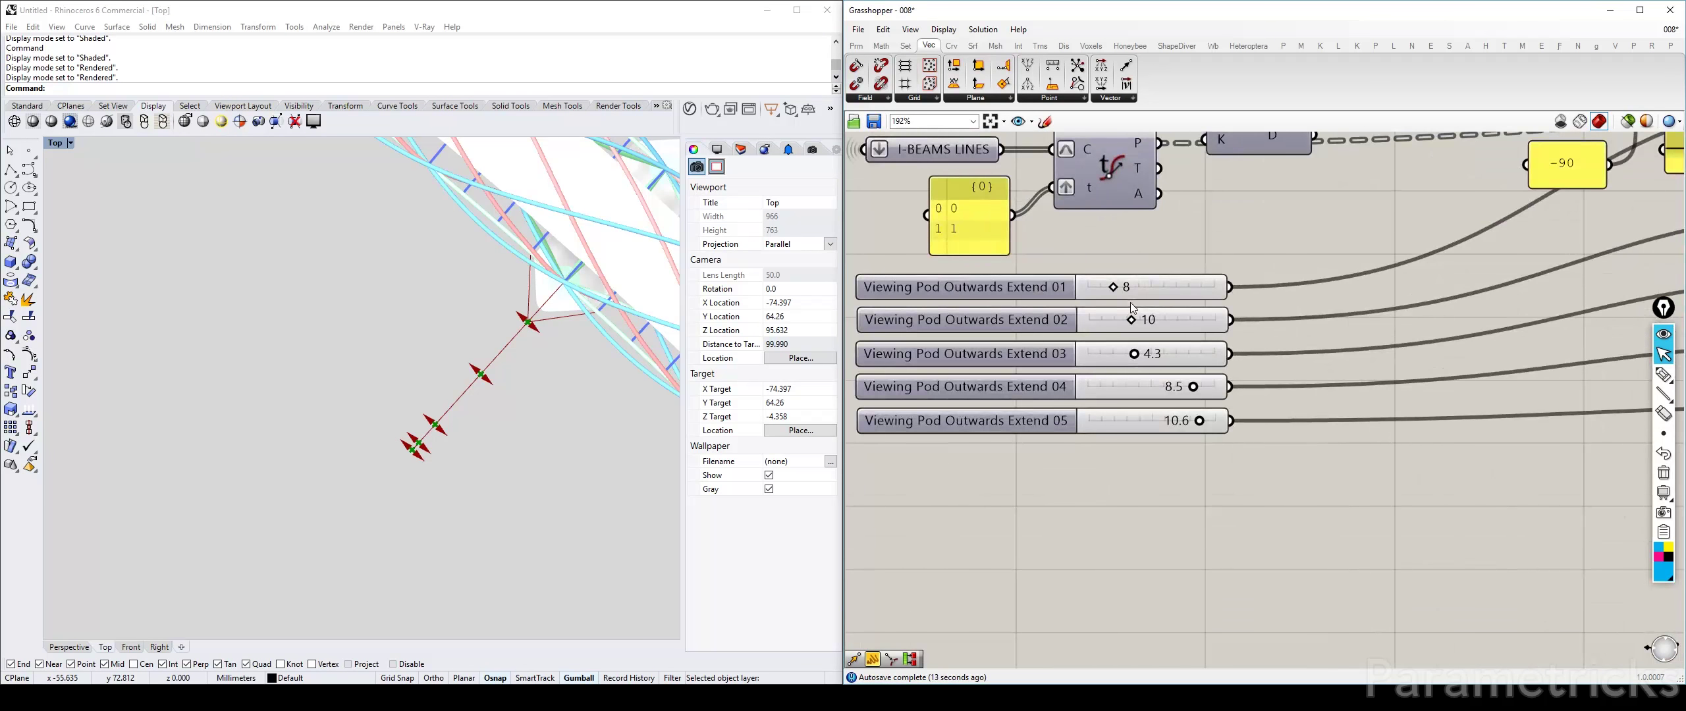
left_click(1130, 322)
right_click_drag(1608, 264, 1102, 296)
scroll(1336, 279, "down", 2)
right_click_drag(1647, 278, 1408, 284)
left_click(1493, 261)
right_click_drag(1088, 284, 1376, 270)
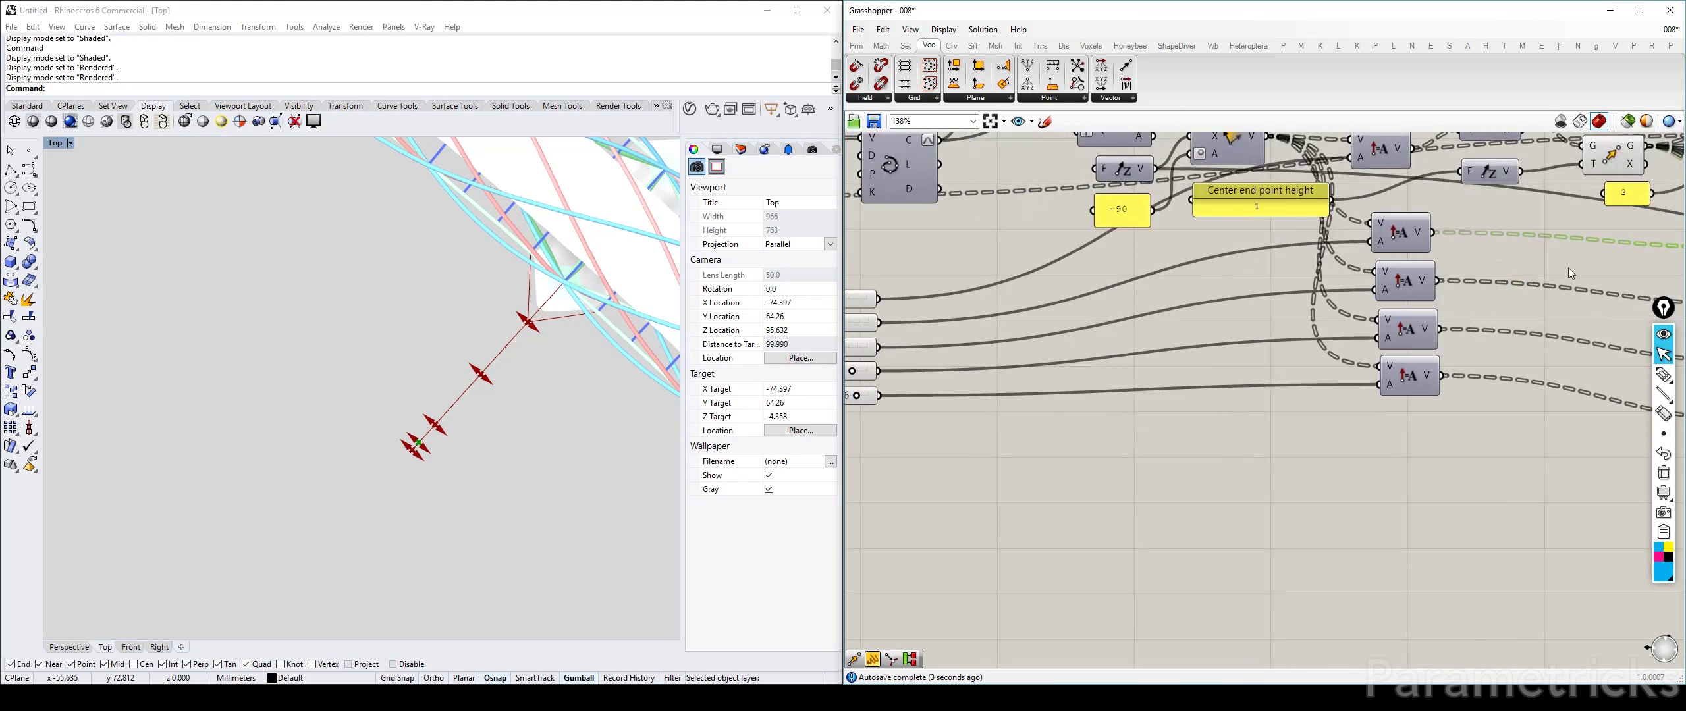
right_click_drag(1568, 267, 1075, 278)
right_click_drag(972, 298, 1538, 275)
right_click_drag(1067, 285, 1370, 282)
scroll(1174, 301, "up", 2)
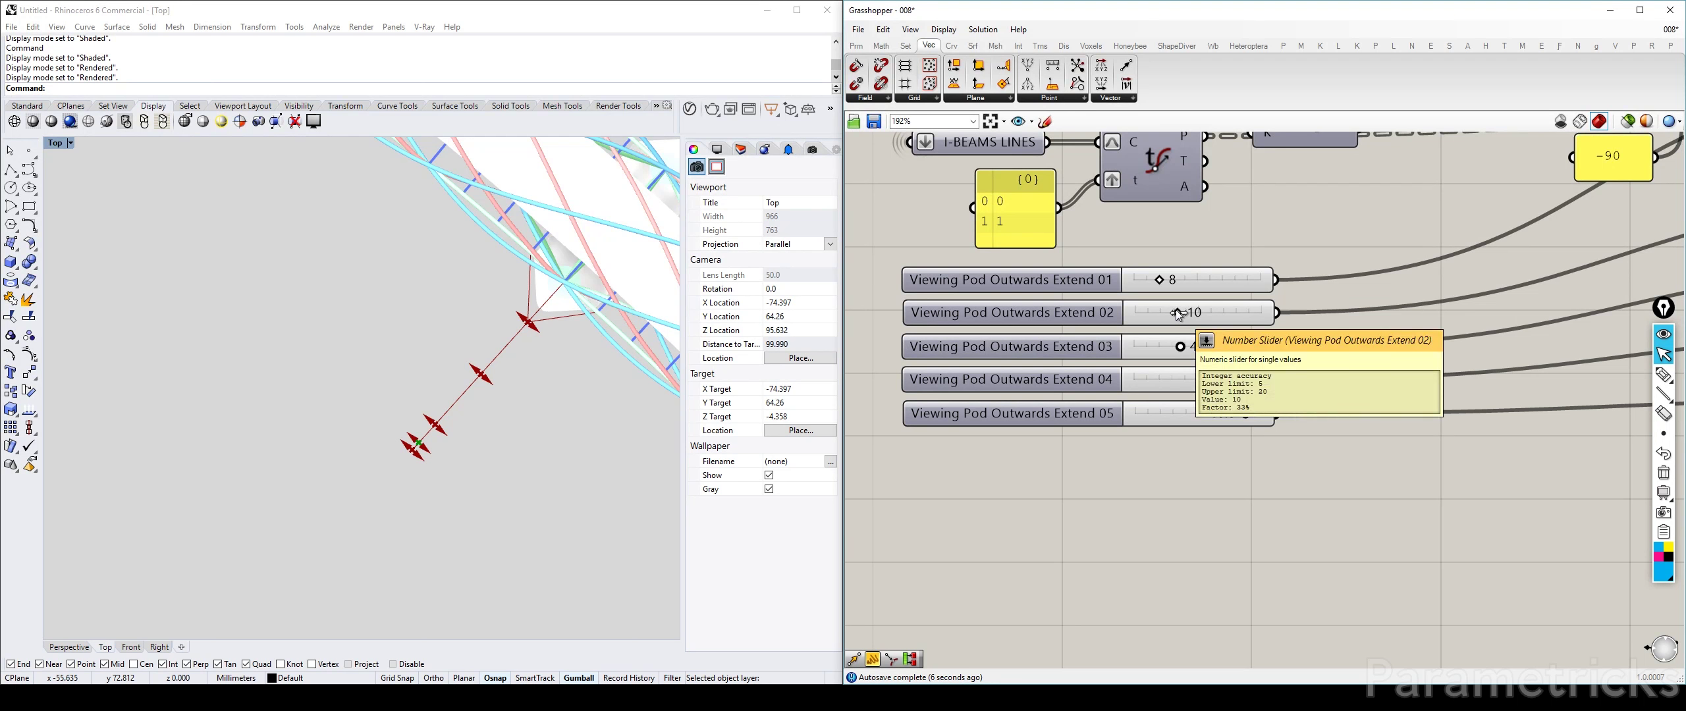
Step: Change the Viewing Pod Outwards Extend 02 slider to floating-point numbers with a domain from 1 to 10
left_click_drag(1179, 314, 1153, 314)
double_click(1053, 307)
left_click(1040, 276)
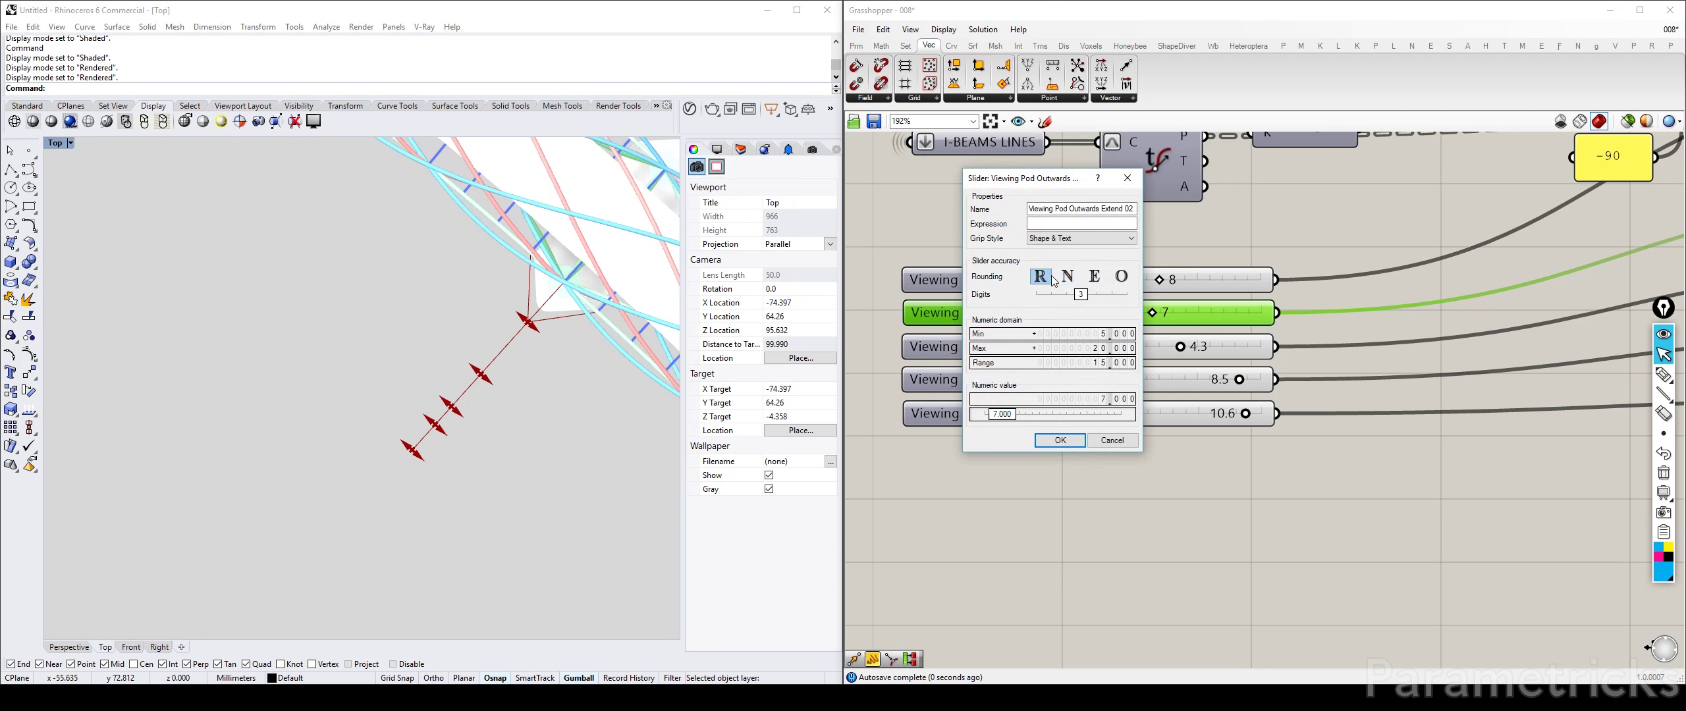
double_click(1080, 347)
type("10")
key("Return")
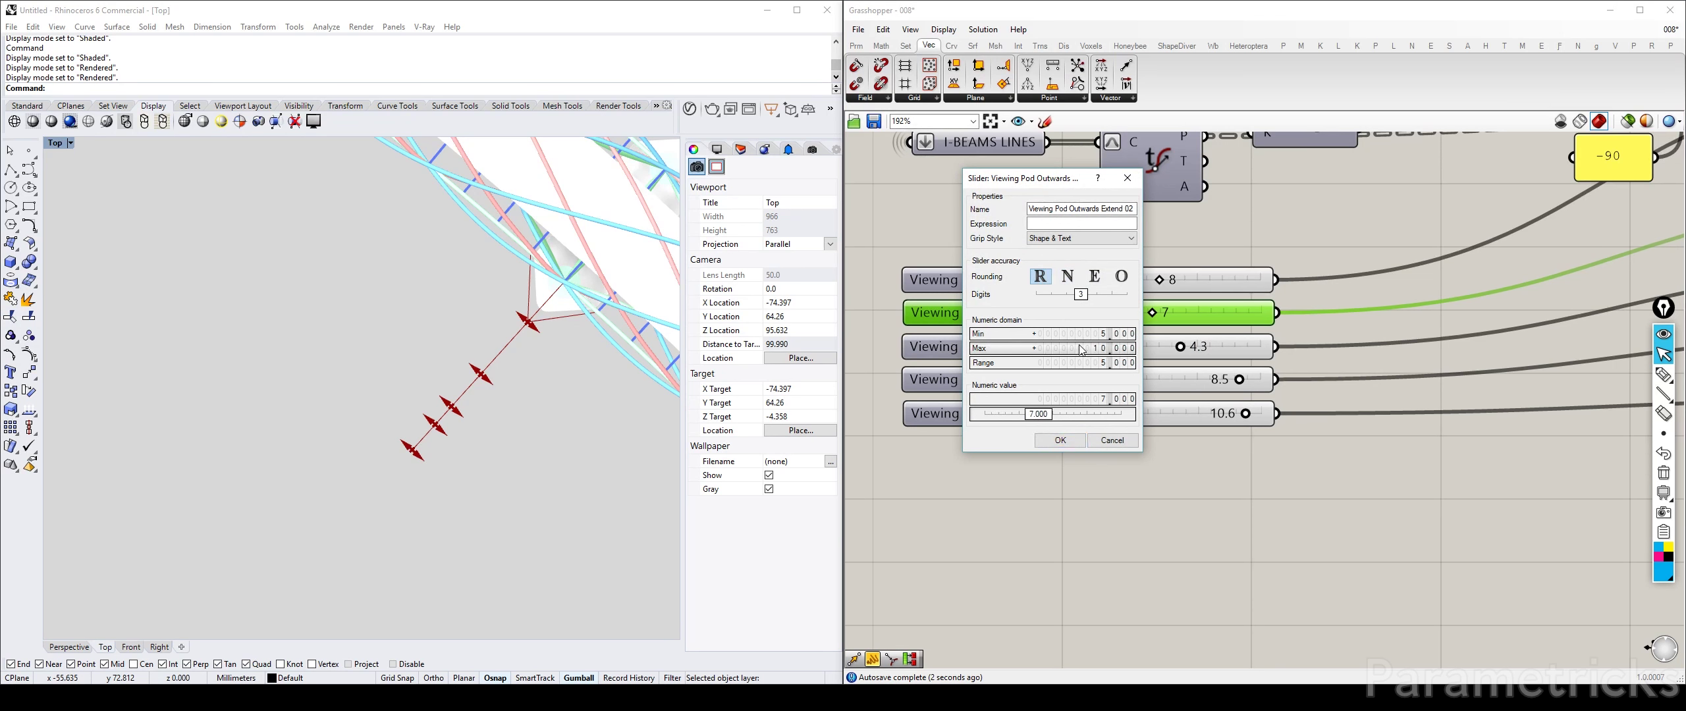
double_click(1075, 335)
type("1")
key("Return")
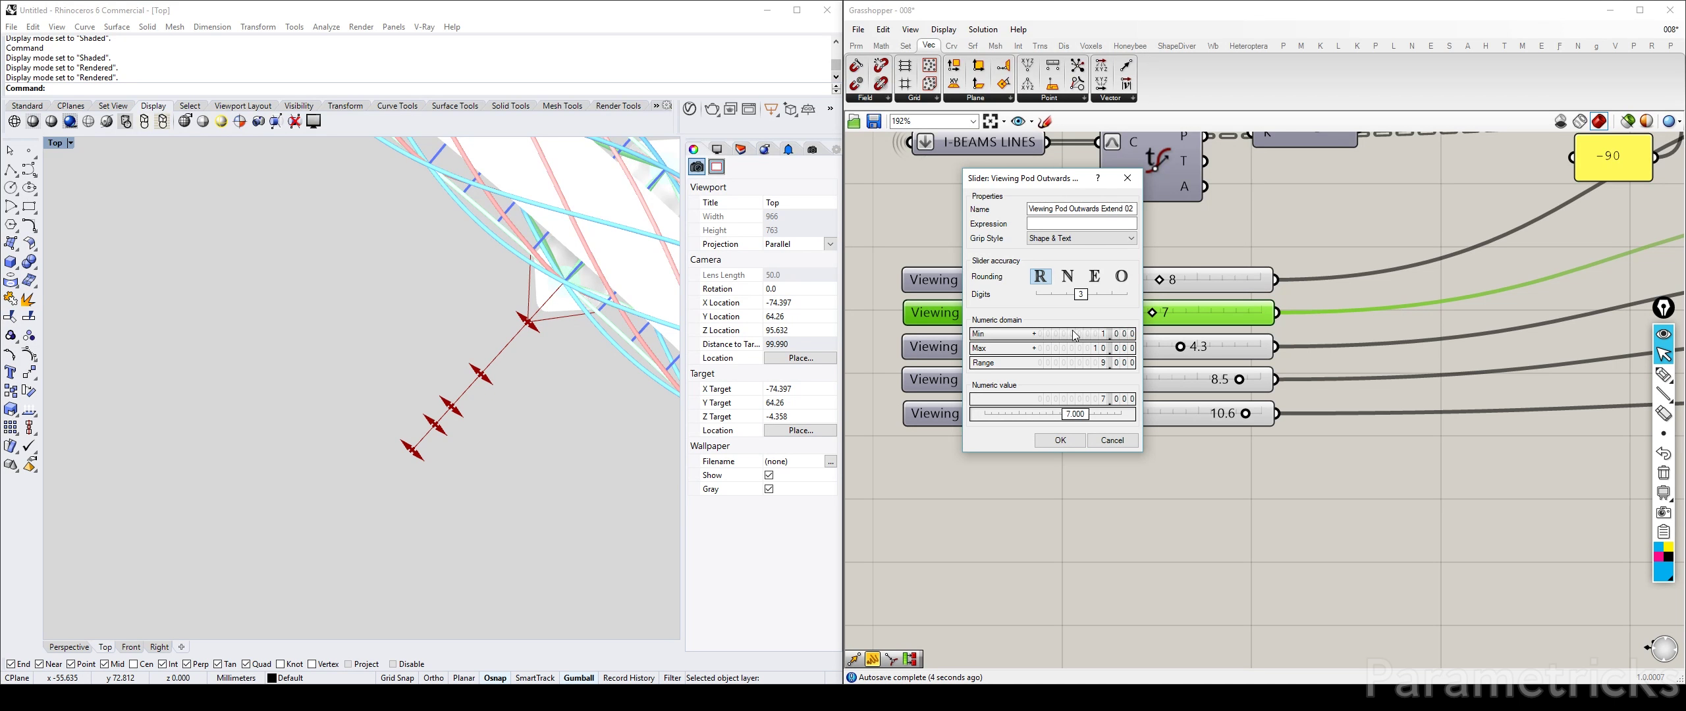
left_click(1075, 439)
Step: Limit the Viewing Pod Outwards Extend 02 slider to one decimal digit and set its value to 1.5
left_click_drag(1220, 315, 1173, 314)
double_click(1045, 311)
left_click_drag(1073, 293, 1045, 294)
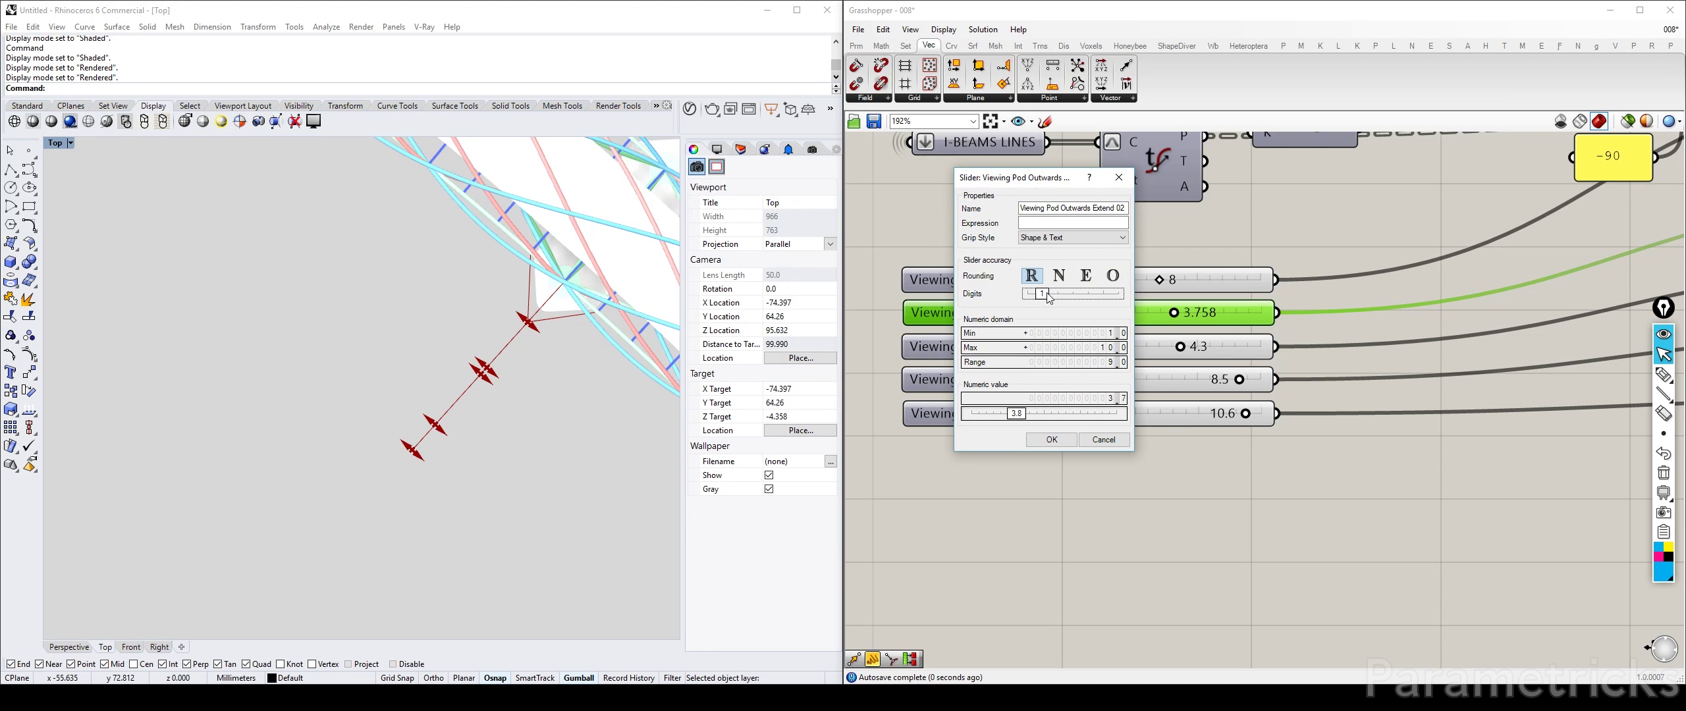
left_click(1051, 440)
left_click_drag(1175, 313, 1144, 314)
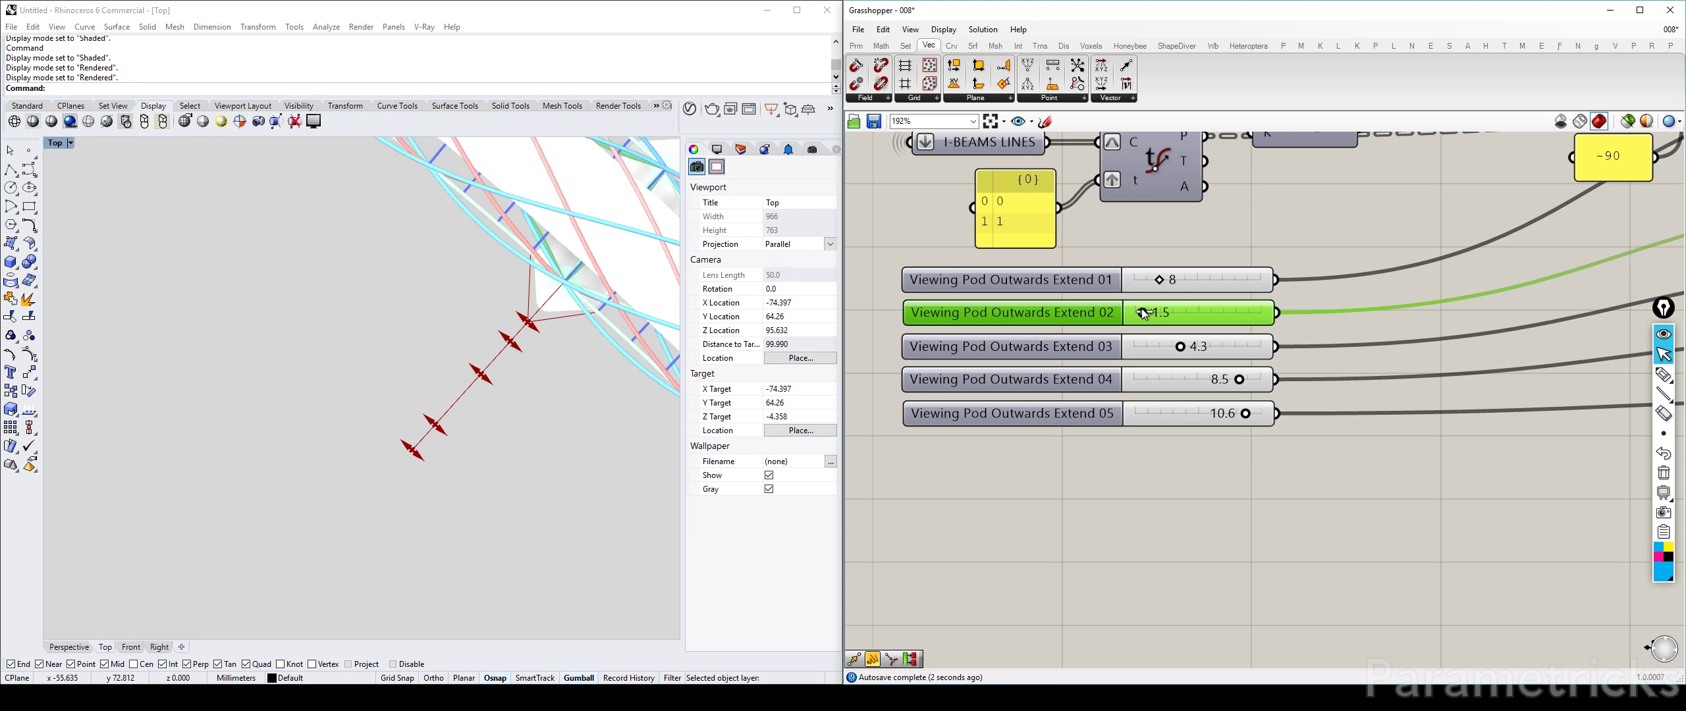
Step: Move the Vector Display component further away and simplify the vector output of the last Rotate component
scroll(1380, 320, "down", 5)
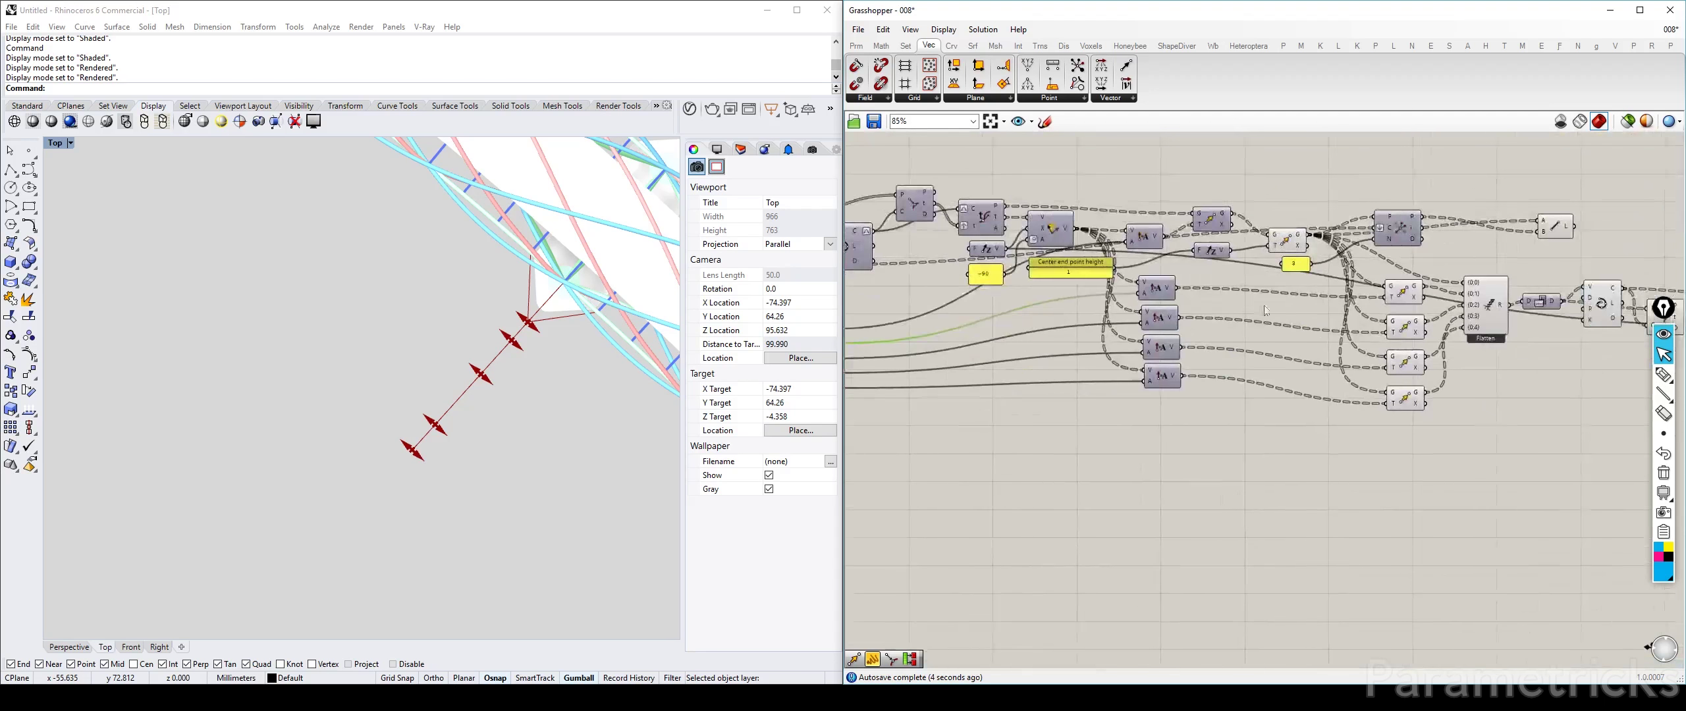
scroll(1323, 309, "up", 3)
right_click_drag(1322, 308, 1084, 298)
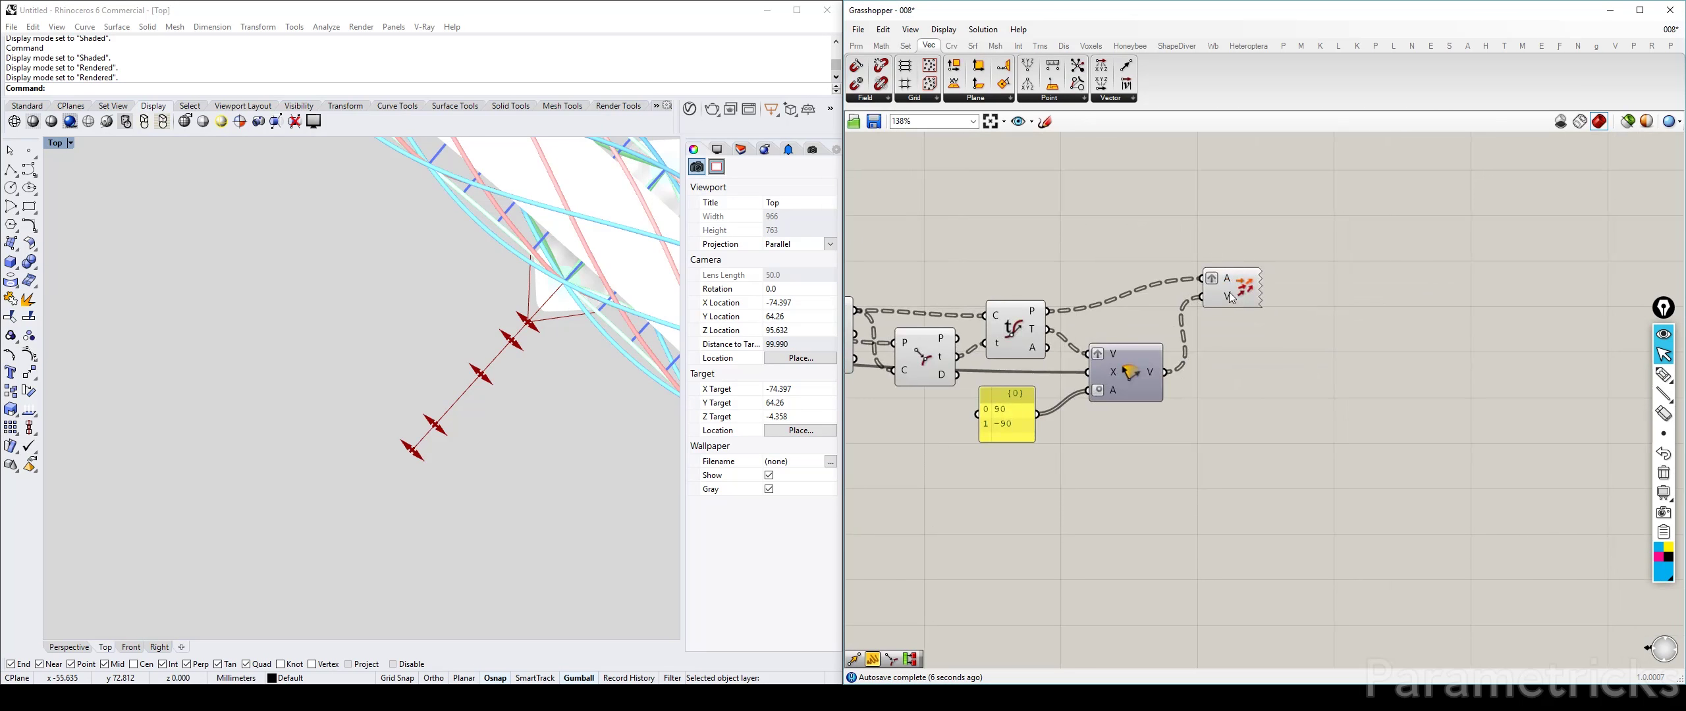
left_click_drag(1231, 294, 1293, 237)
right_click_drag(1116, 356, 1186, 343)
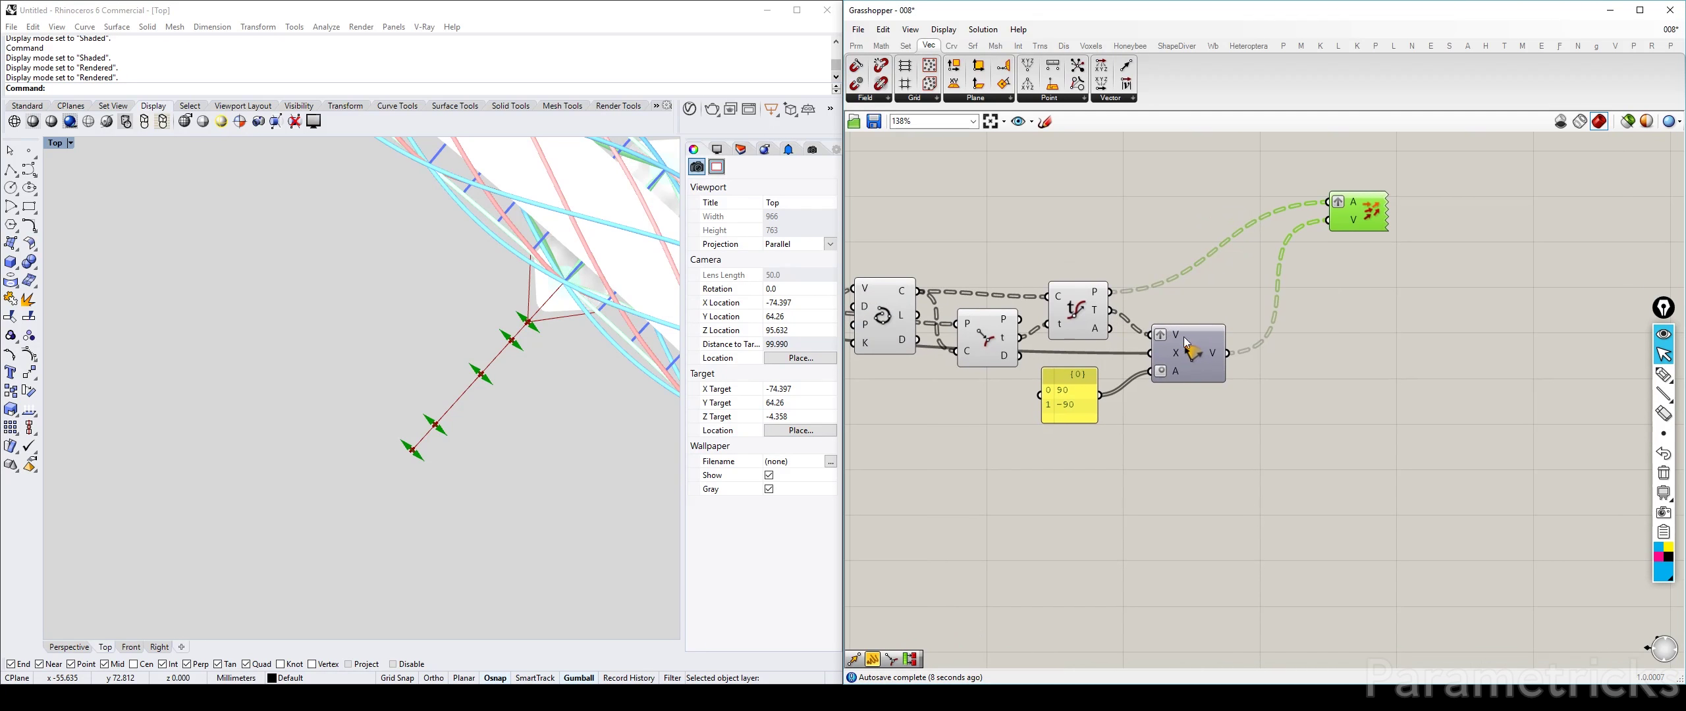
right_click(1215, 354)
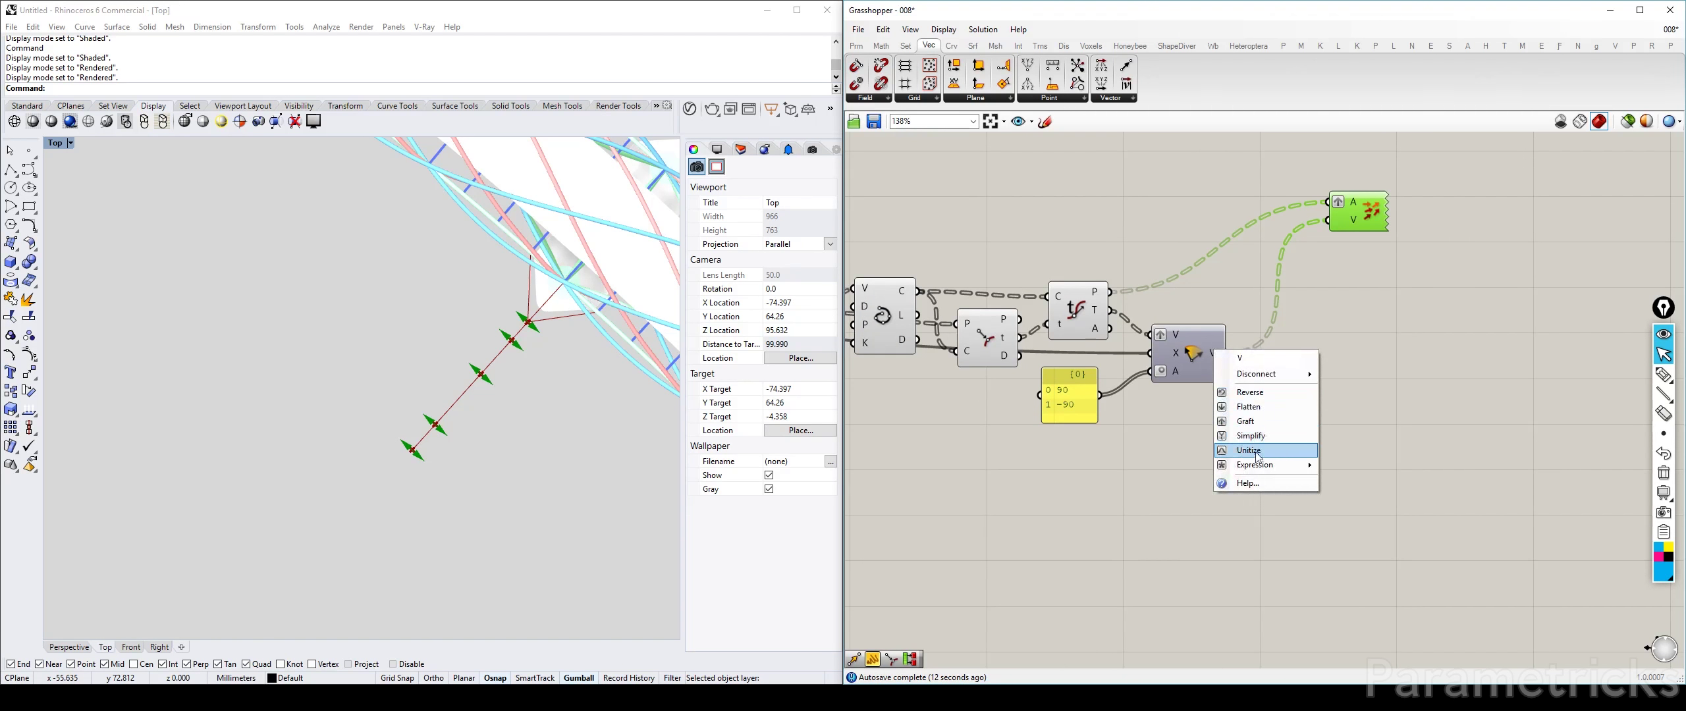
left_click(1251, 435)
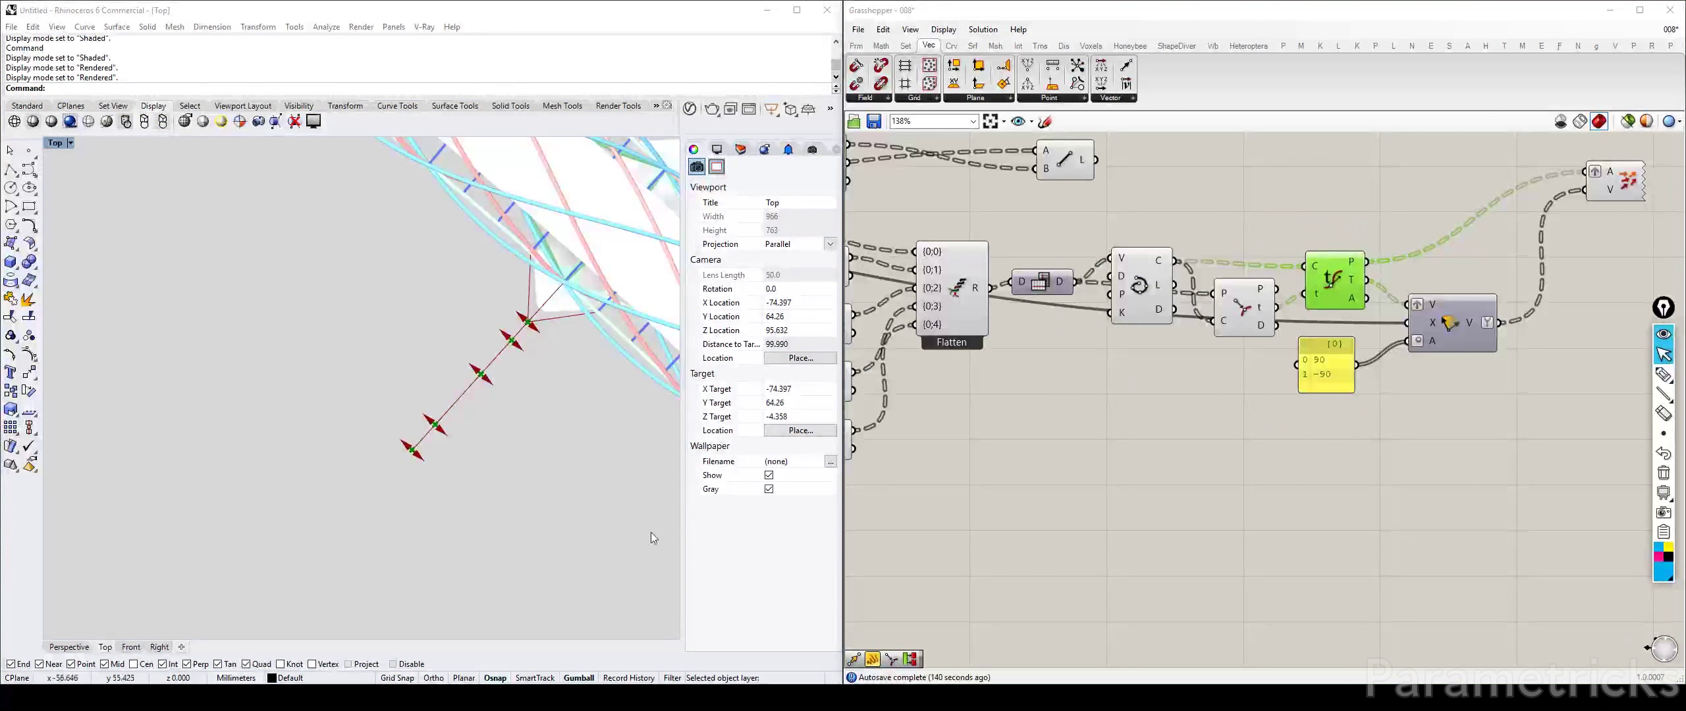
Step: Disconnect the upstream Move's geometry output from Entwine's first input and remove that input
left_click(1196, 403)
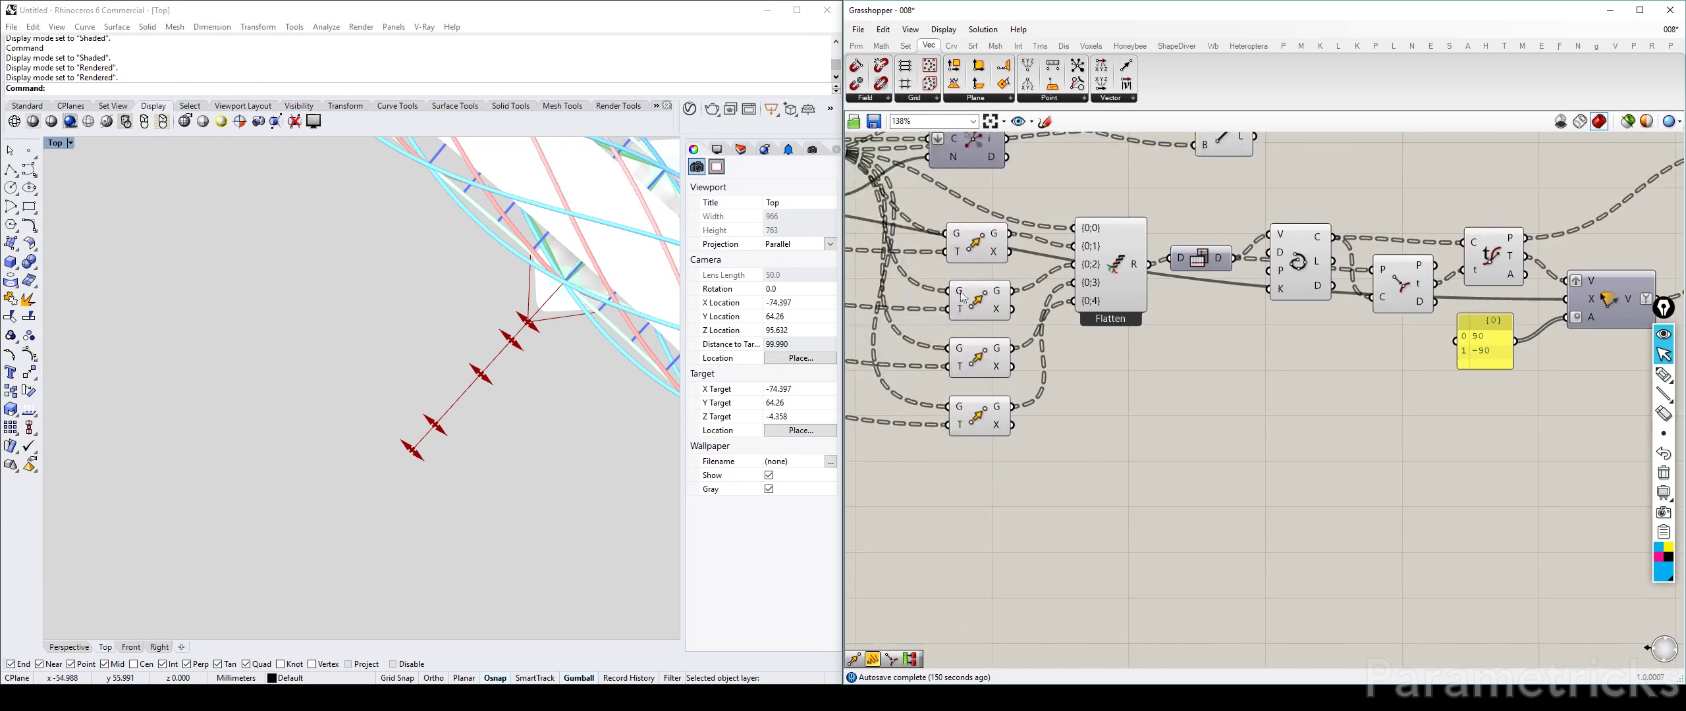
scroll(1000, 297, "down", 3)
right_click_drag(1001, 297, 1342, 265)
scroll(1293, 201, "up", 3)
right_click_drag(1292, 201, 1068, 231)
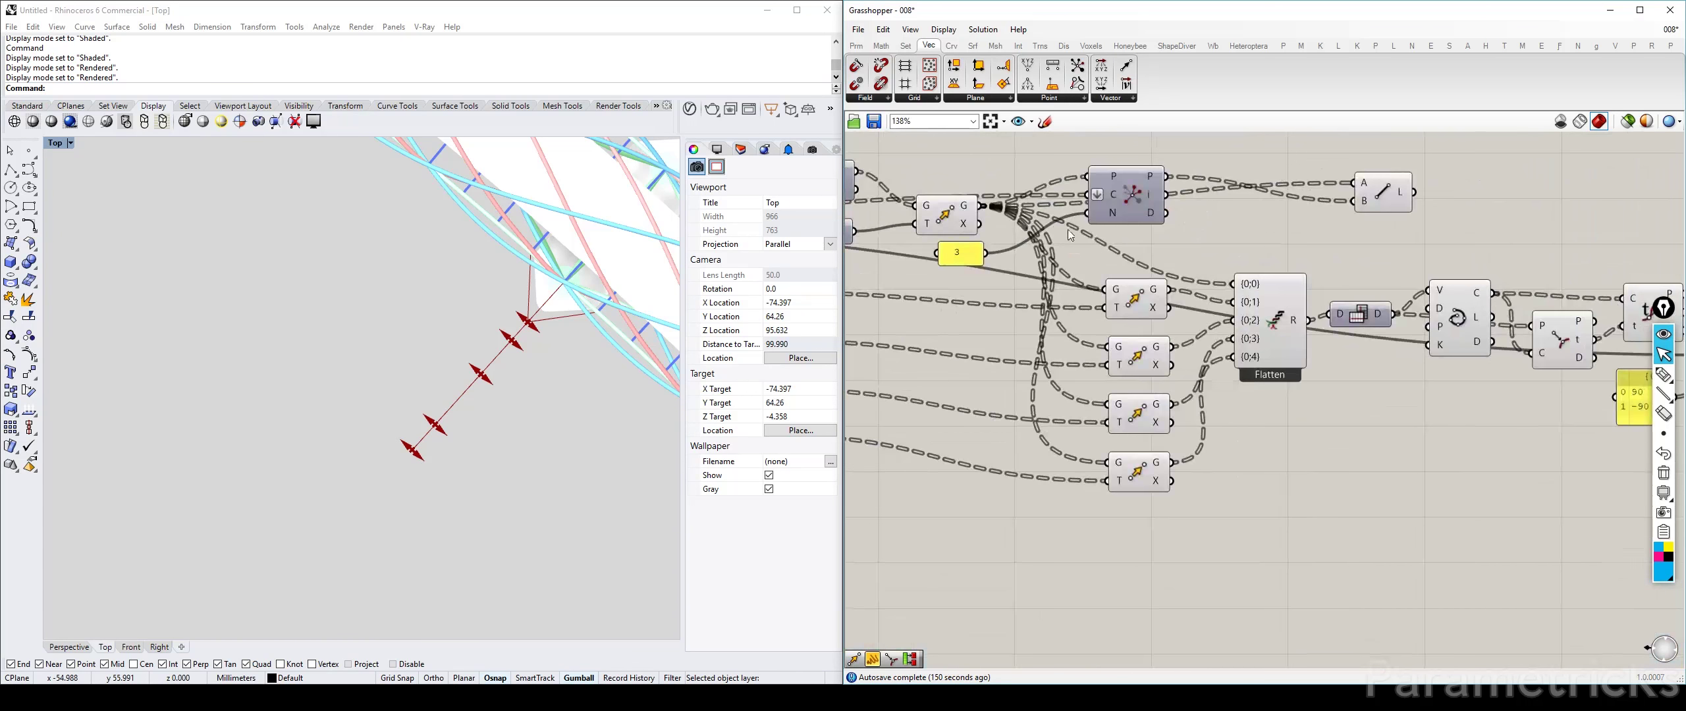
left_click_drag(988, 208, 1229, 279)
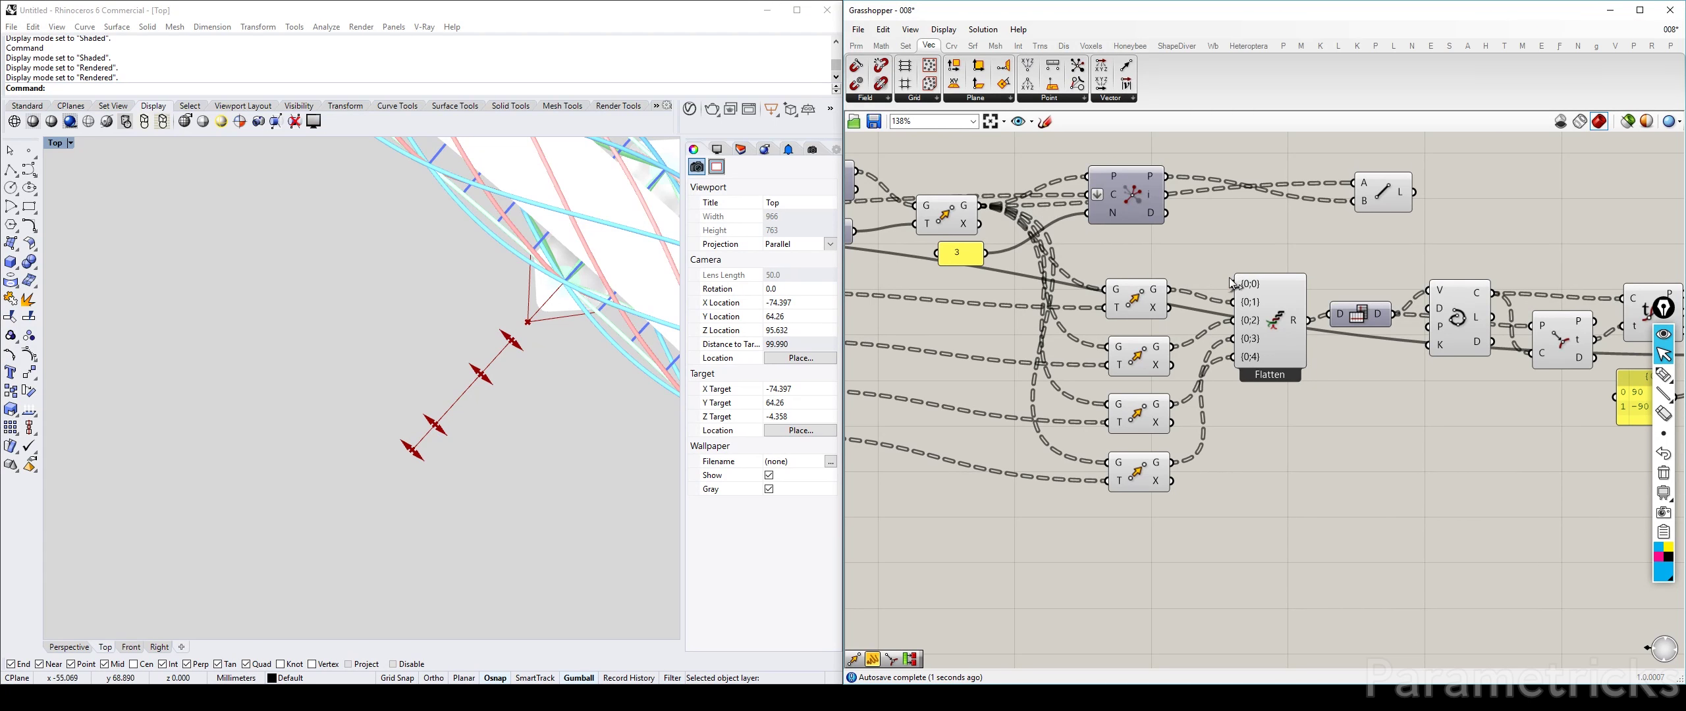
scroll(1238, 284, "up", 4)
left_click(1291, 287)
scroll(1285, 289, "down", 3)
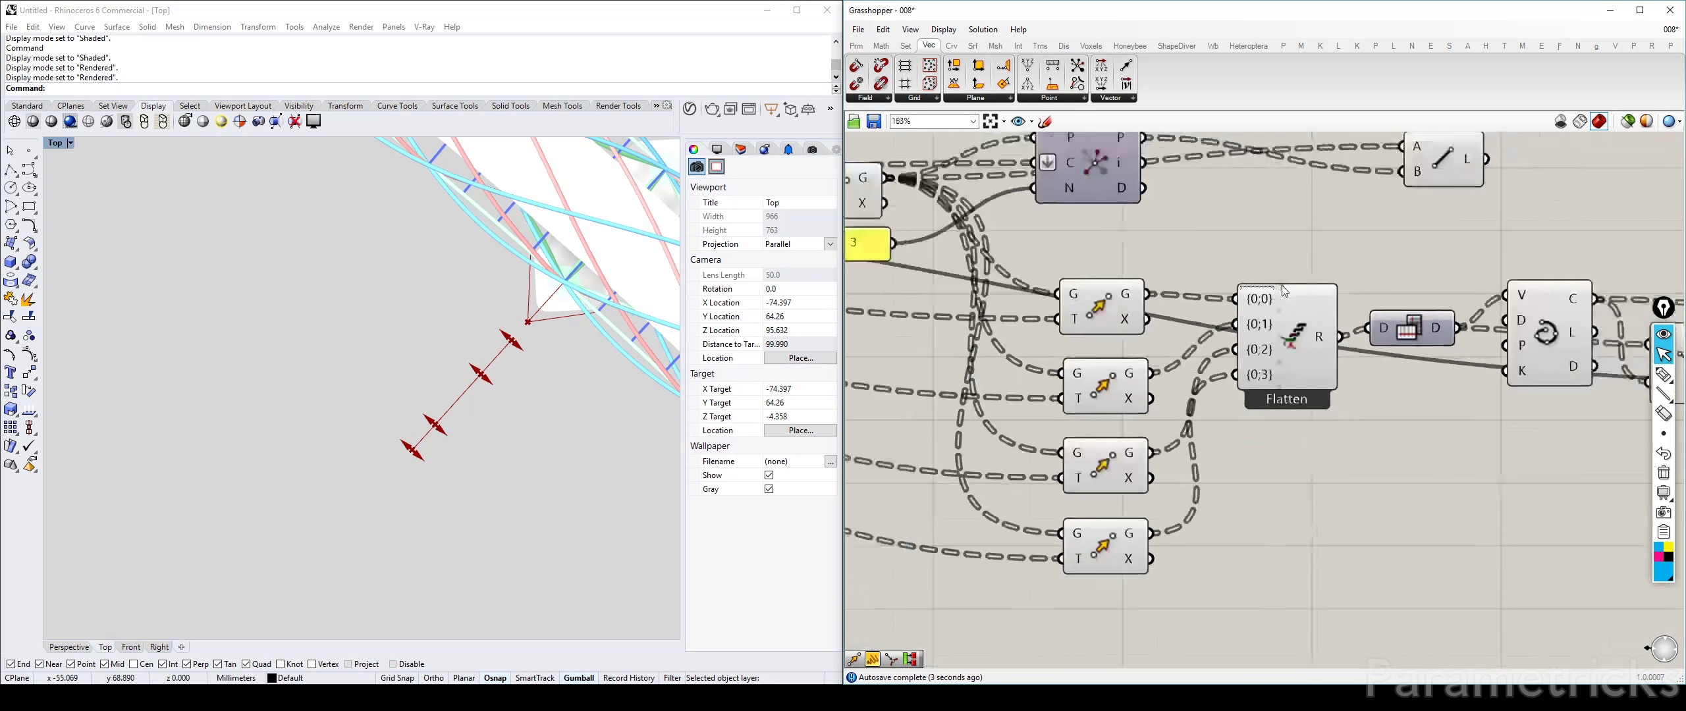
Step: Remove the last input {0;3} from the Entwine component, together with the bottom Move component's connection
scroll(1283, 290, "down", 2)
right_click_drag(1059, 382, 1190, 280)
scroll(1278, 235, "up", 7)
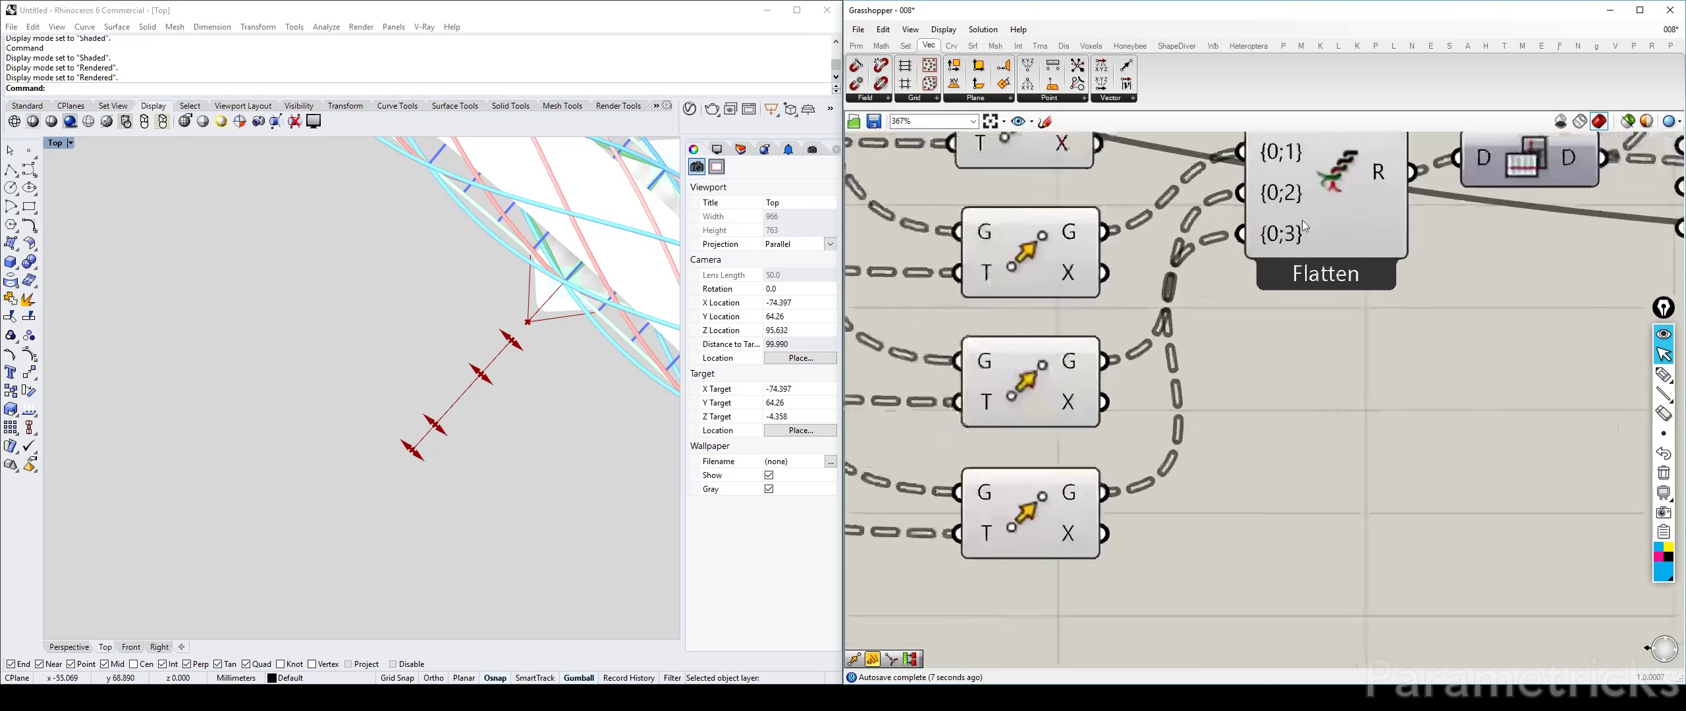
left_click(1320, 236)
scroll(1302, 256, "down", 5)
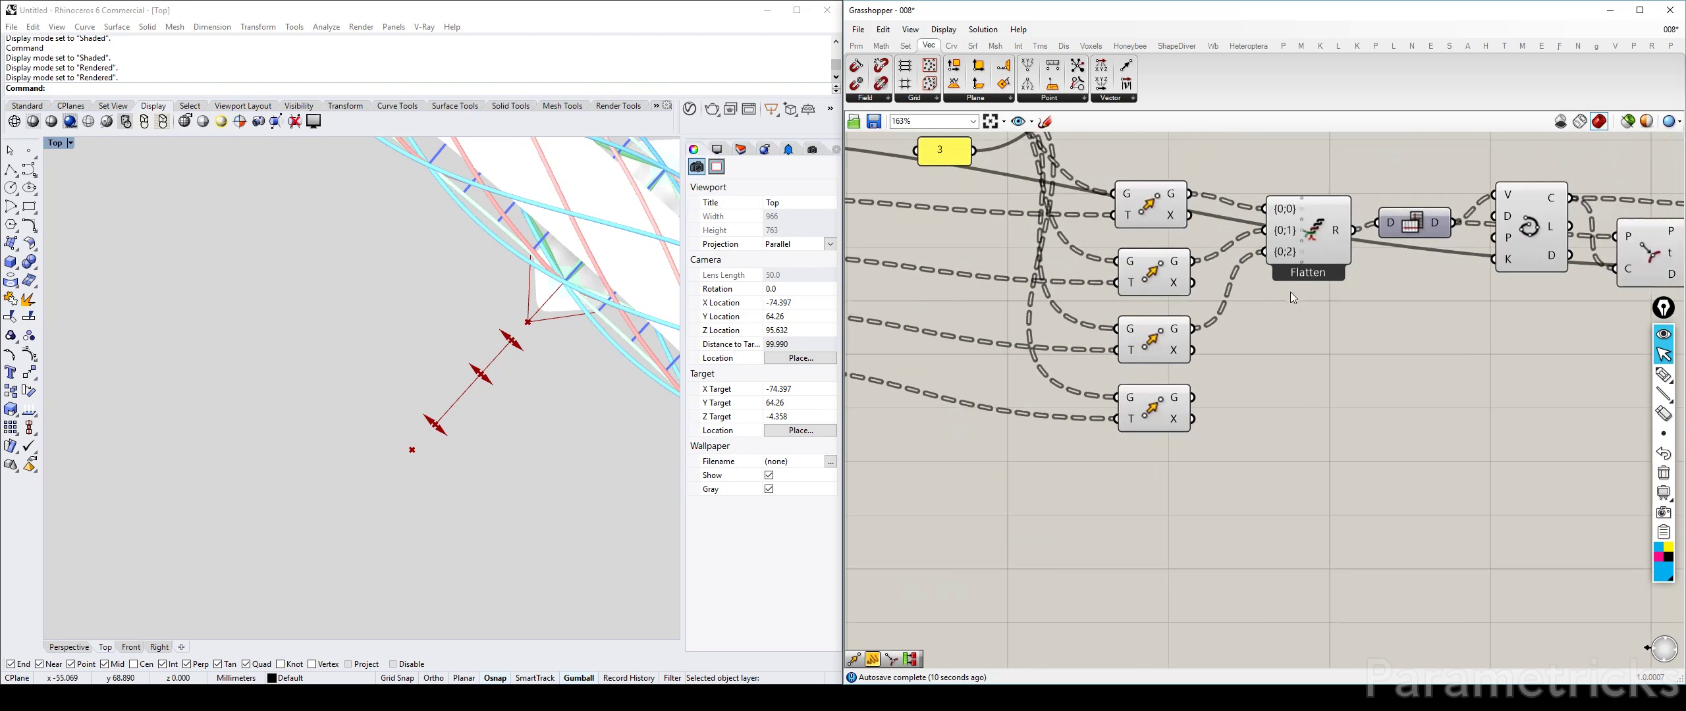
Step: Check in the Top view which pod point each of the Move components generates
left_click(1163, 403)
left_click(1291, 373)
left_click(1148, 282)
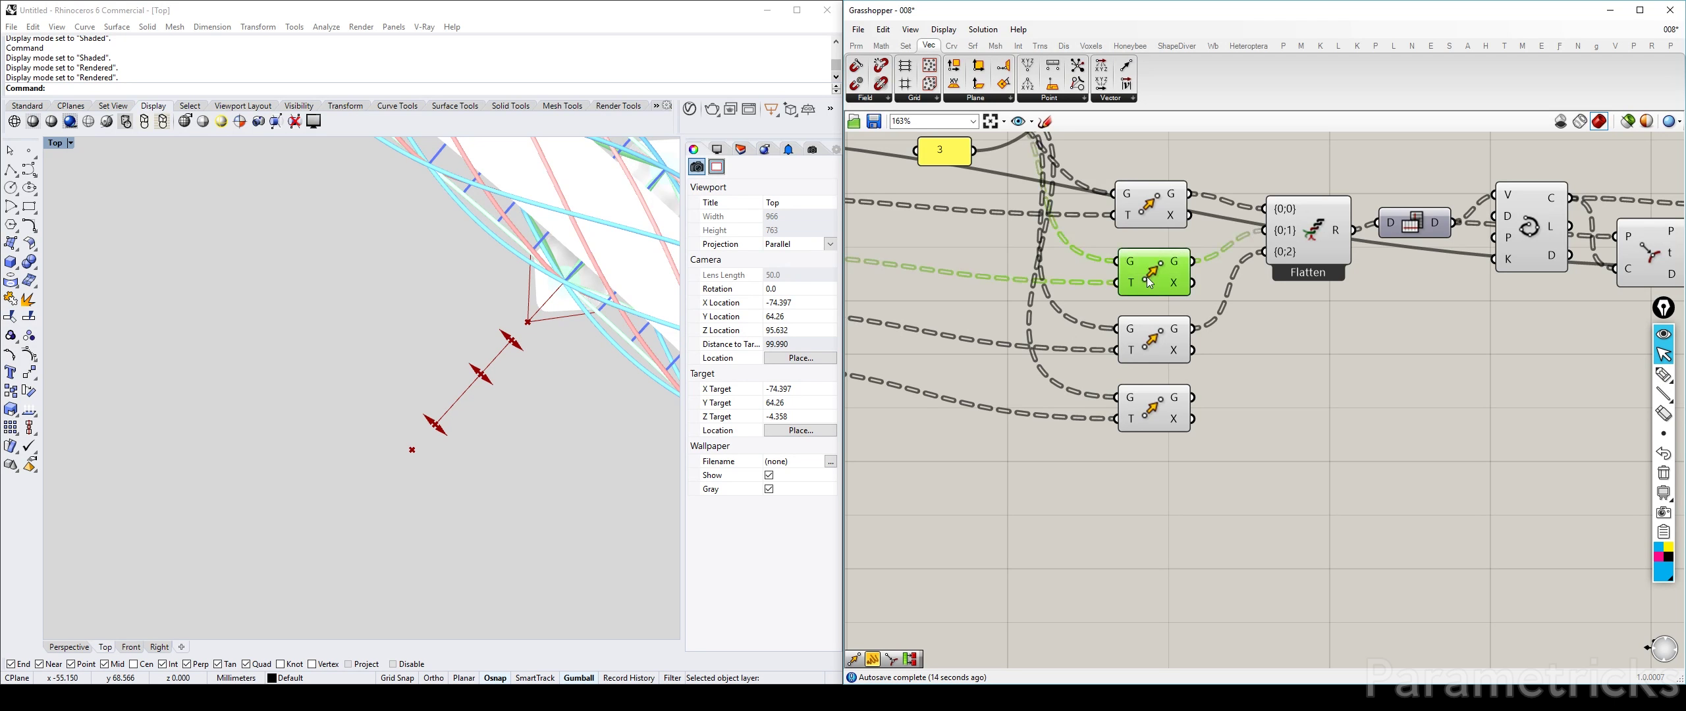
left_click(1149, 206)
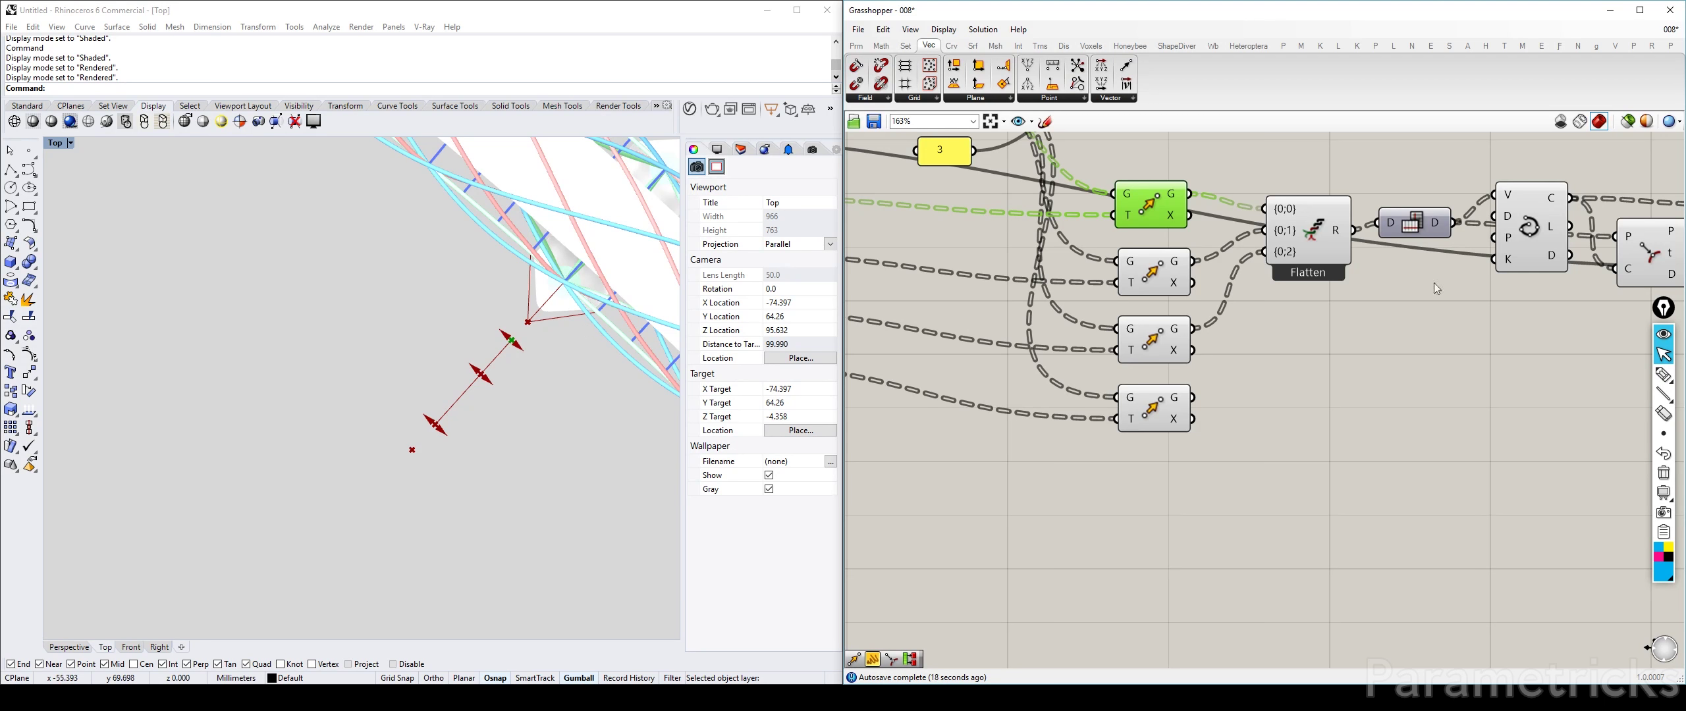
Step: Sketch the pod's intended outline near the first offset point in the Top view with the annotation pen and write 3 beside it
left_click(1663, 374)
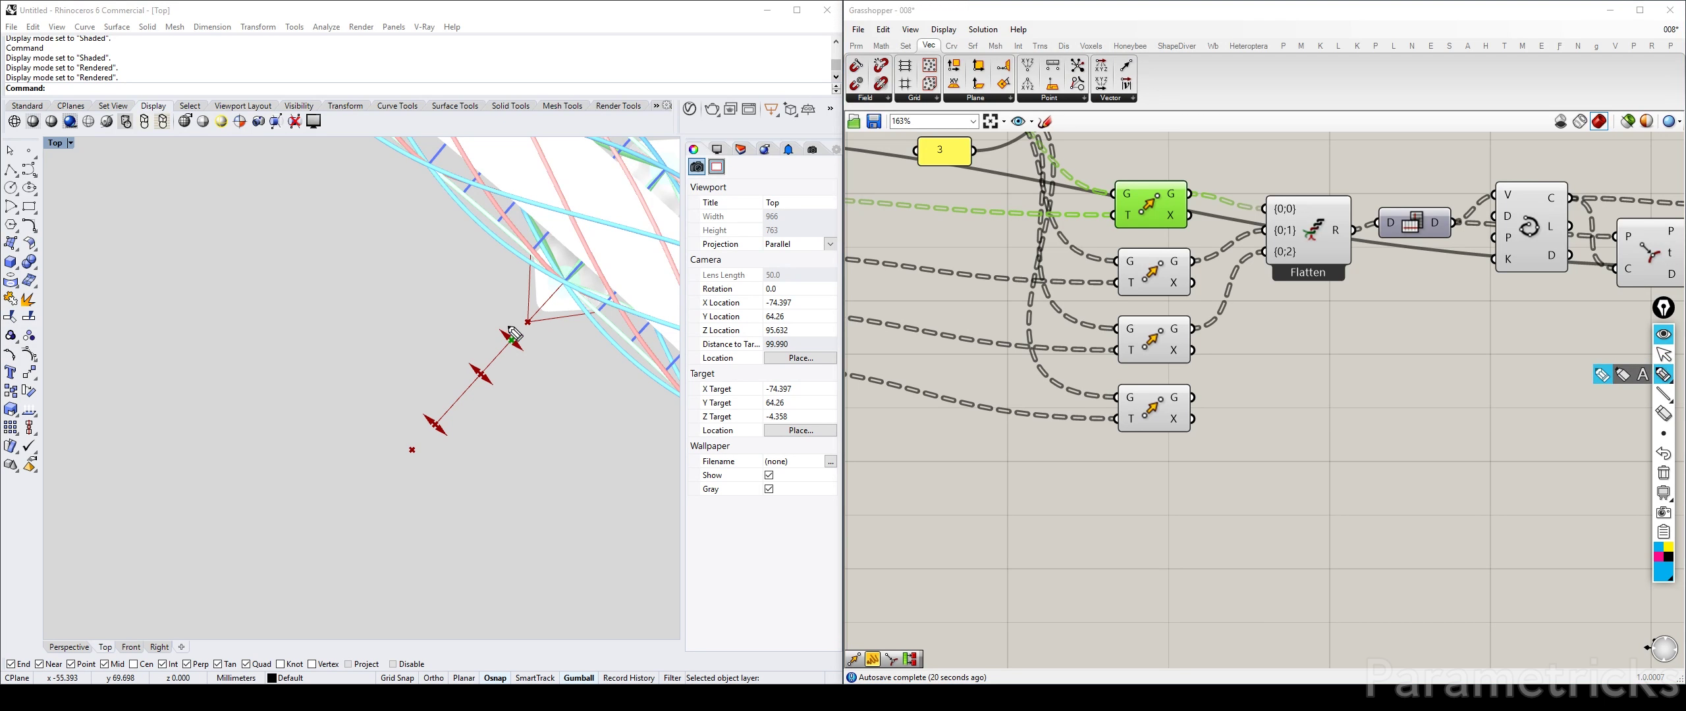
left_click_drag(548, 344, 529, 363)
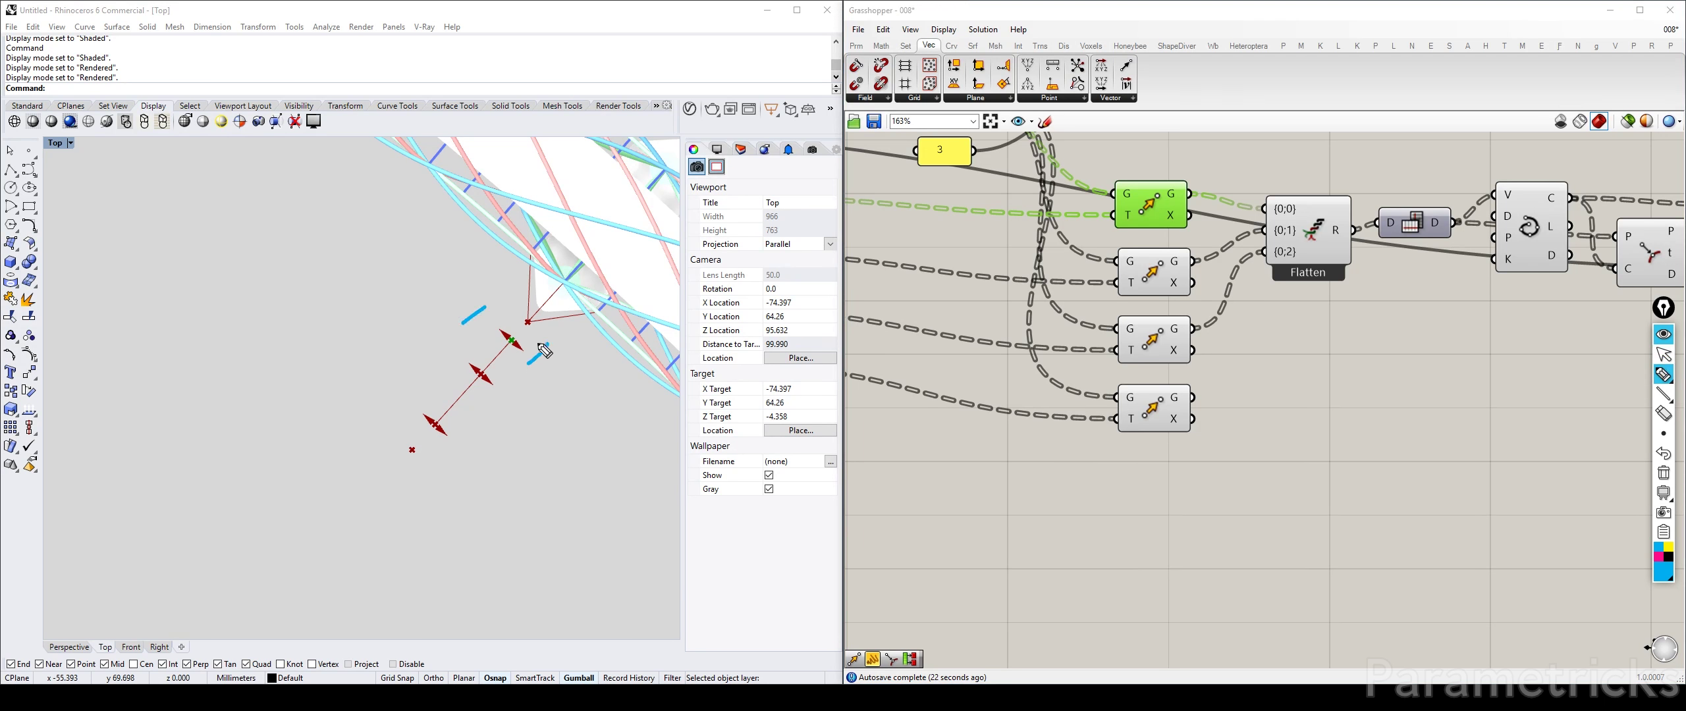
left_click(552, 232)
left_click(594, 313)
mouse_move(573, 221)
left_mouse_down()
mouse_move(590, 255)
mouse_move(523, 274)
mouse_move(477, 317)
mouse_move(536, 359)
mouse_move(619, 290)
left_mouse_up()
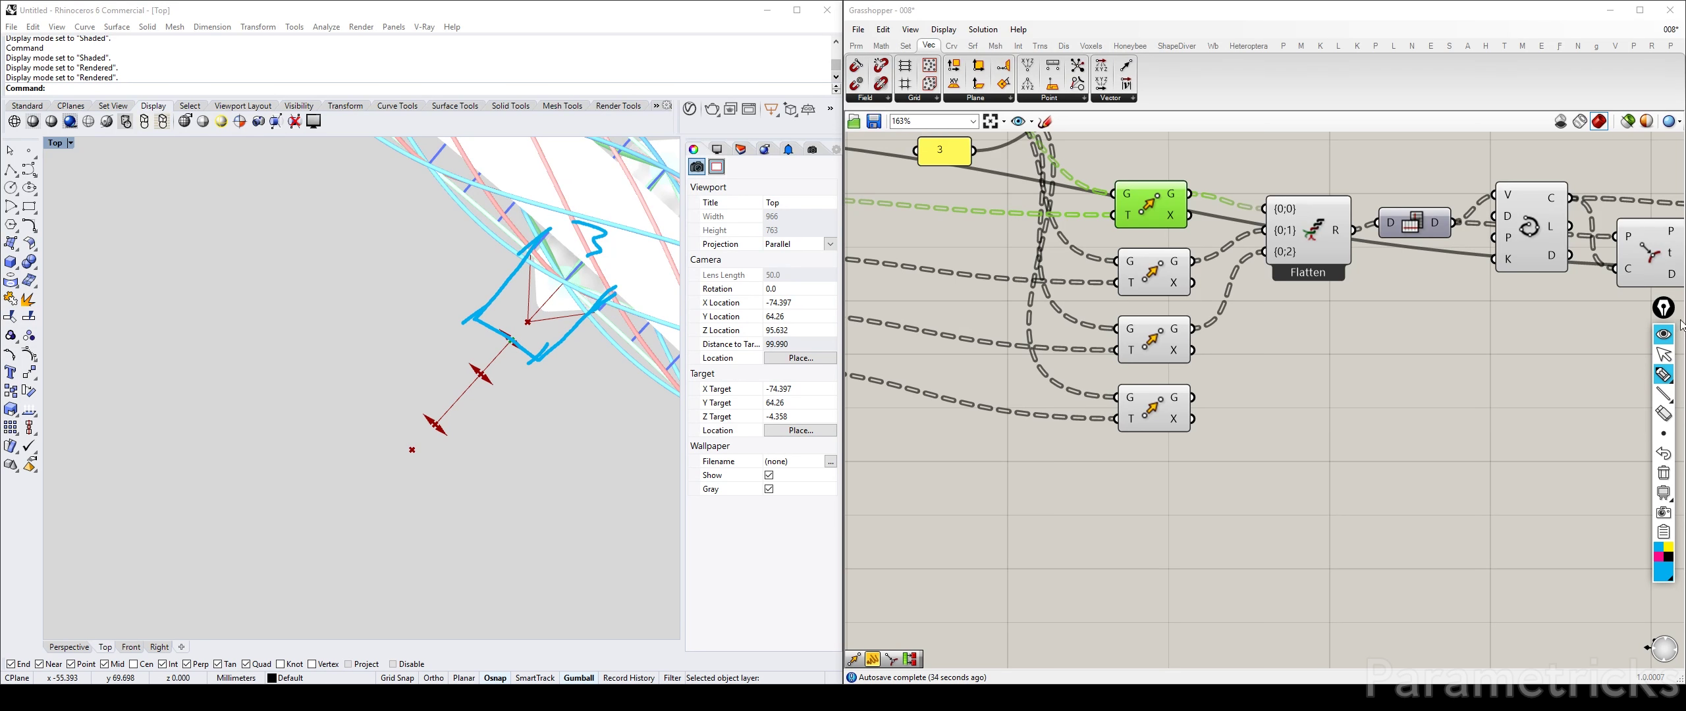
left_click(1663, 355)
Step: Move the Line component further away from the Closest Points component on the Grasshopper canvas
scroll(1268, 386, "down", 6)
right_click_drag(851, 311, 1002, 253)
scroll(1002, 253, "up", 3)
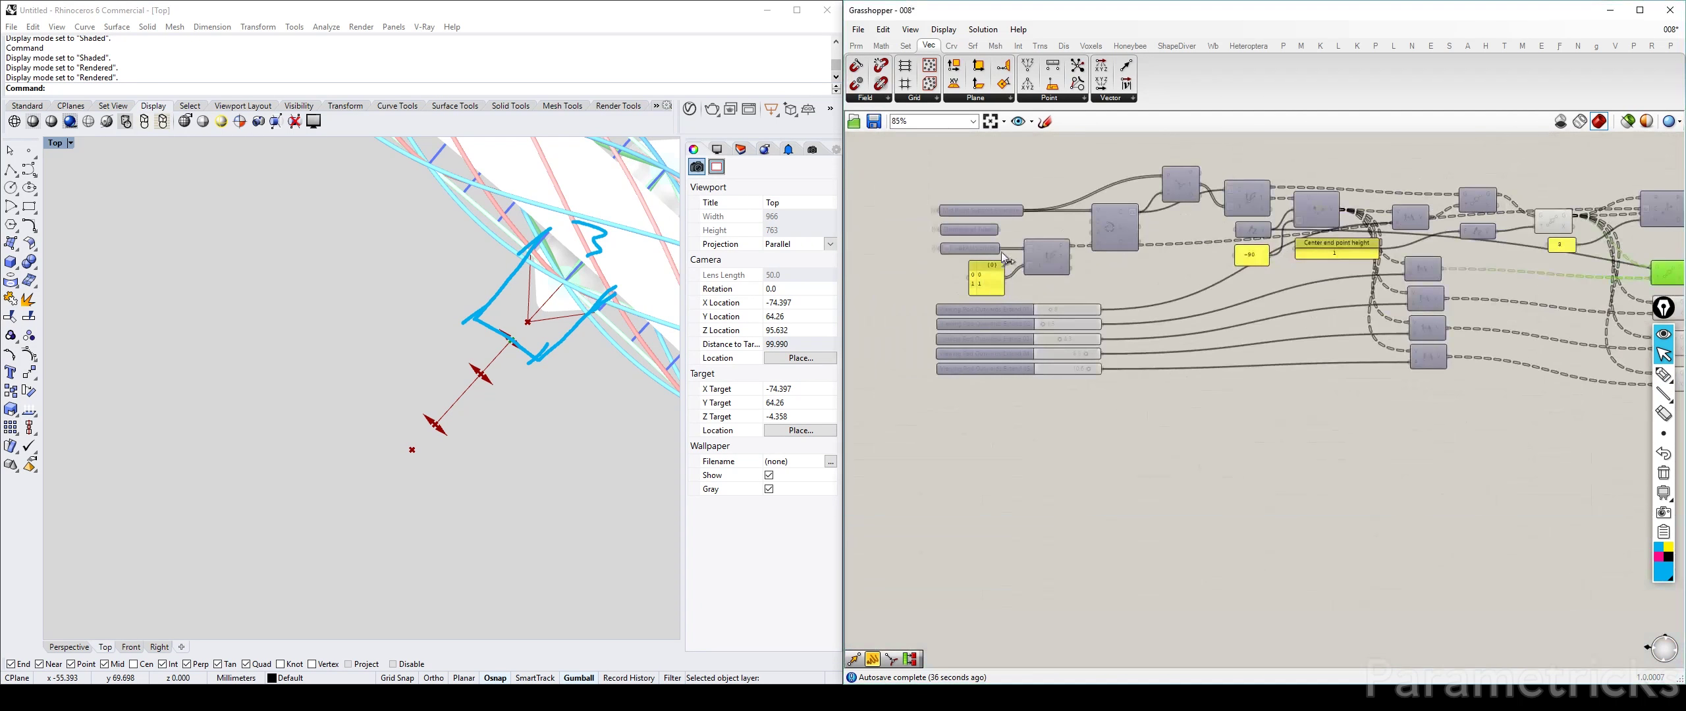
scroll(1001, 251, "up", 3)
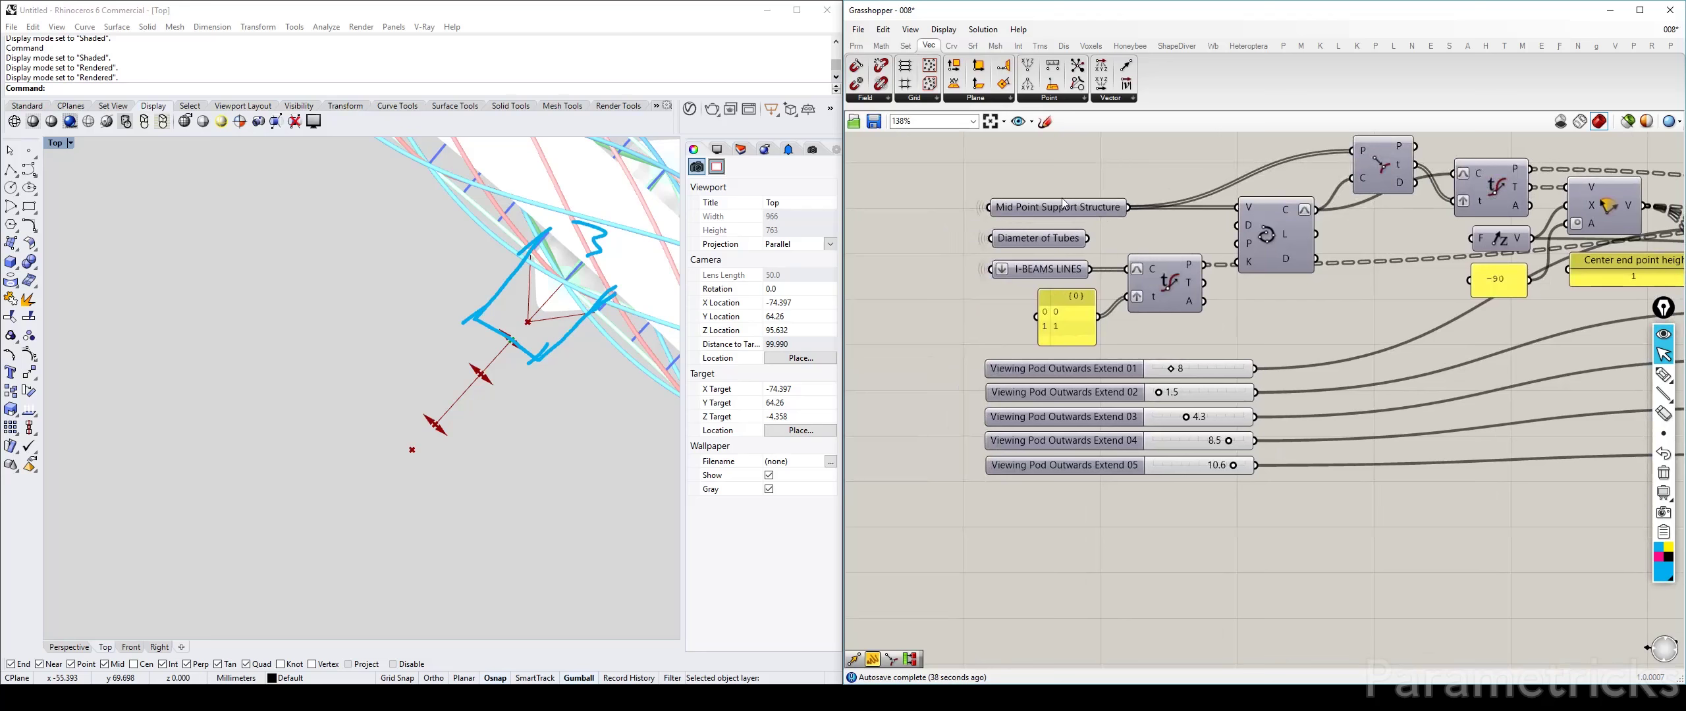
right_click_drag(1684, 196, 1020, 252)
right_click_drag(1501, 253, 1150, 262)
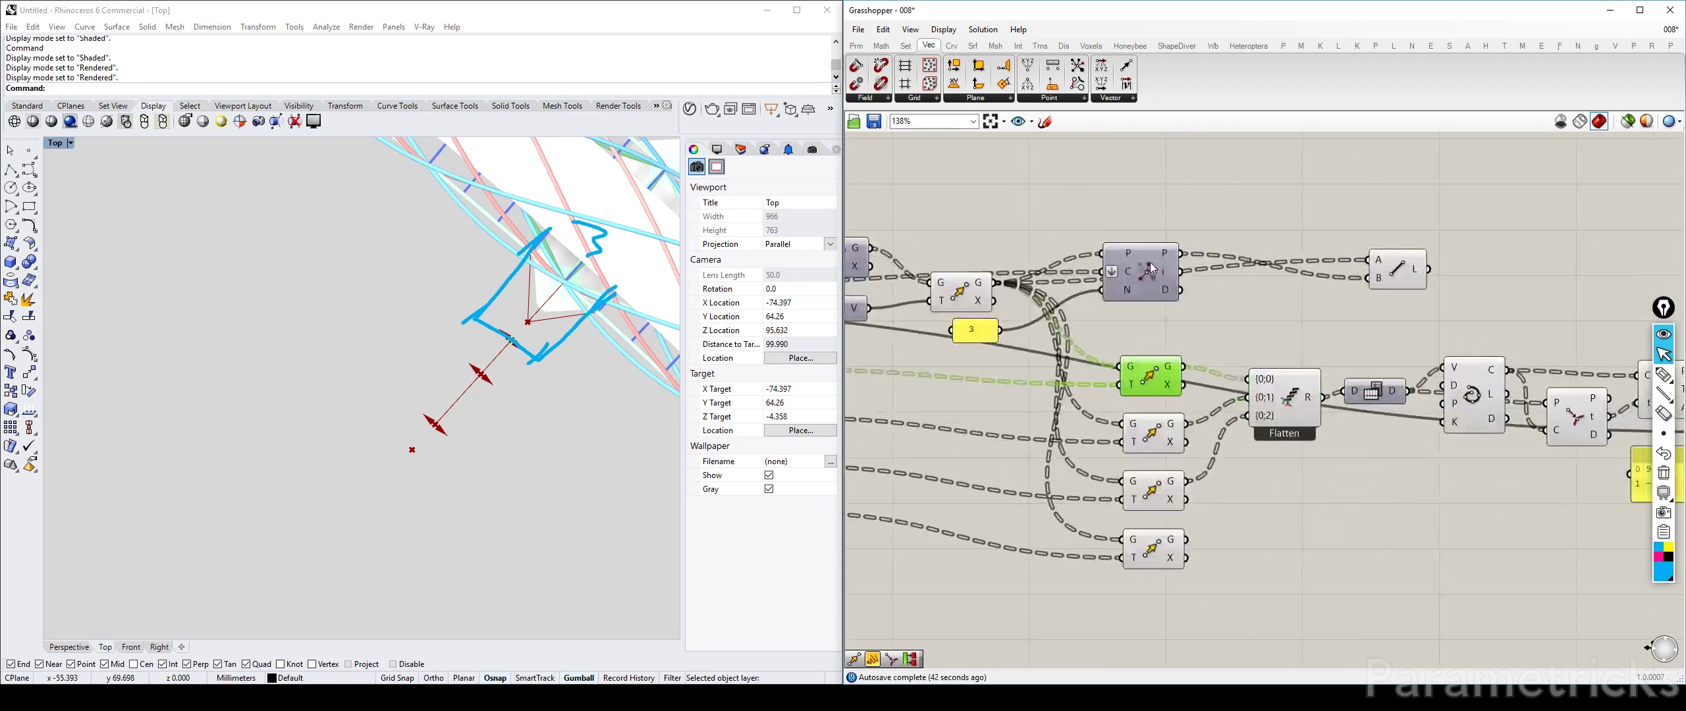
left_click_drag(1416, 272, 1551, 262)
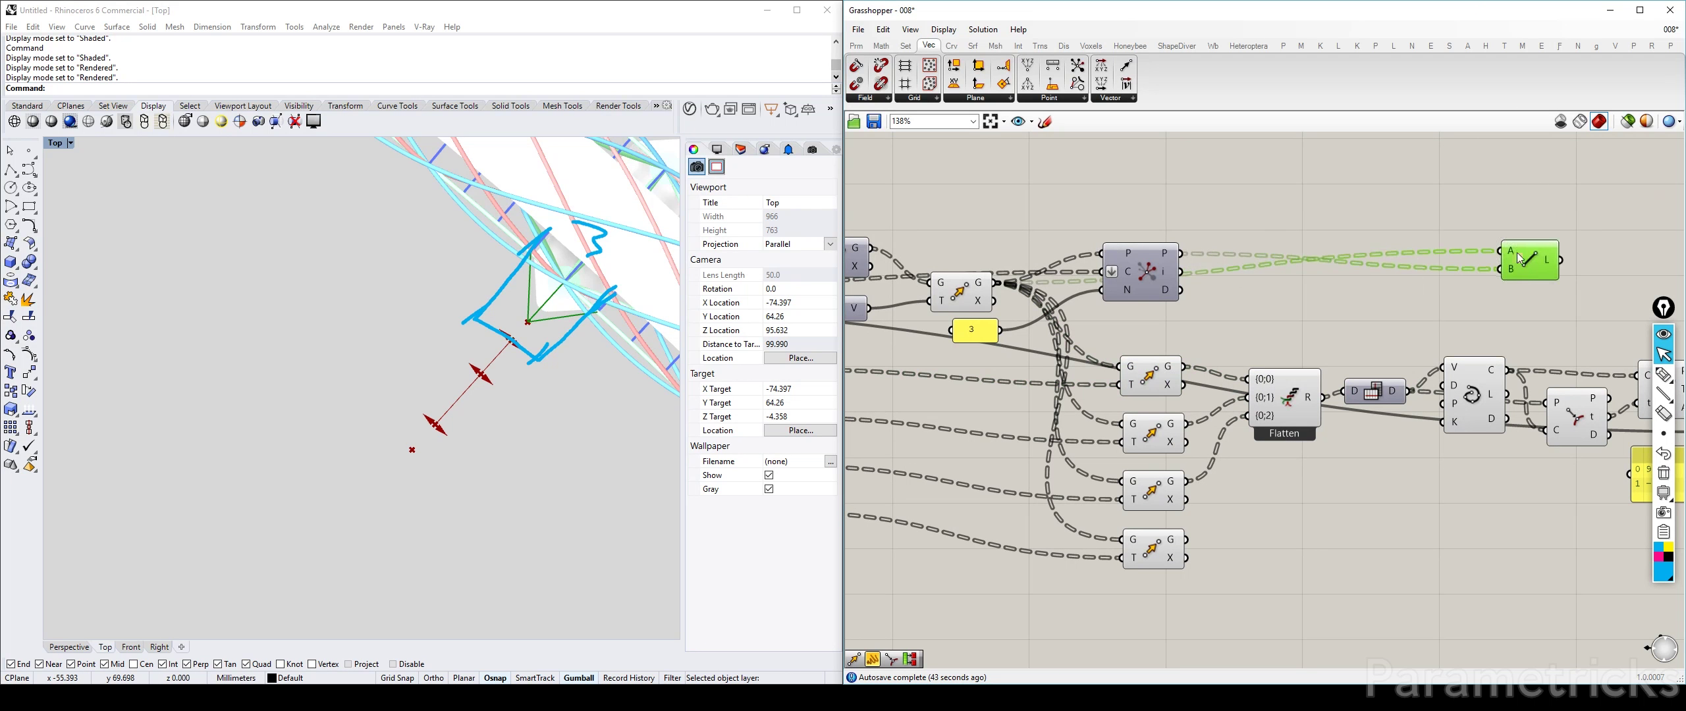
left_click(1155, 270)
mouse_move(1167, 257)
right_click_drag(1168, 257, 1012, 261)
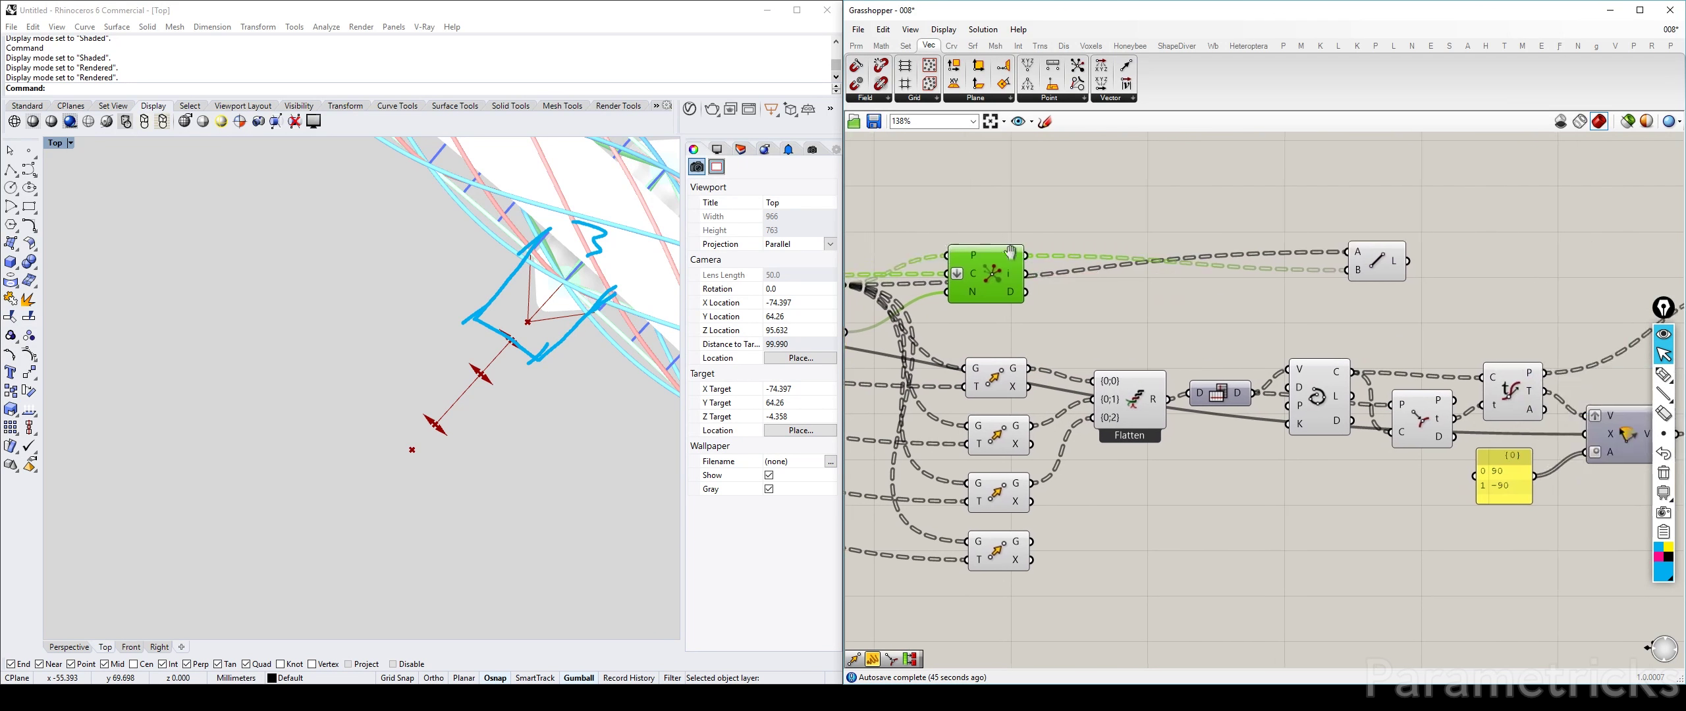
double_click(1140, 188)
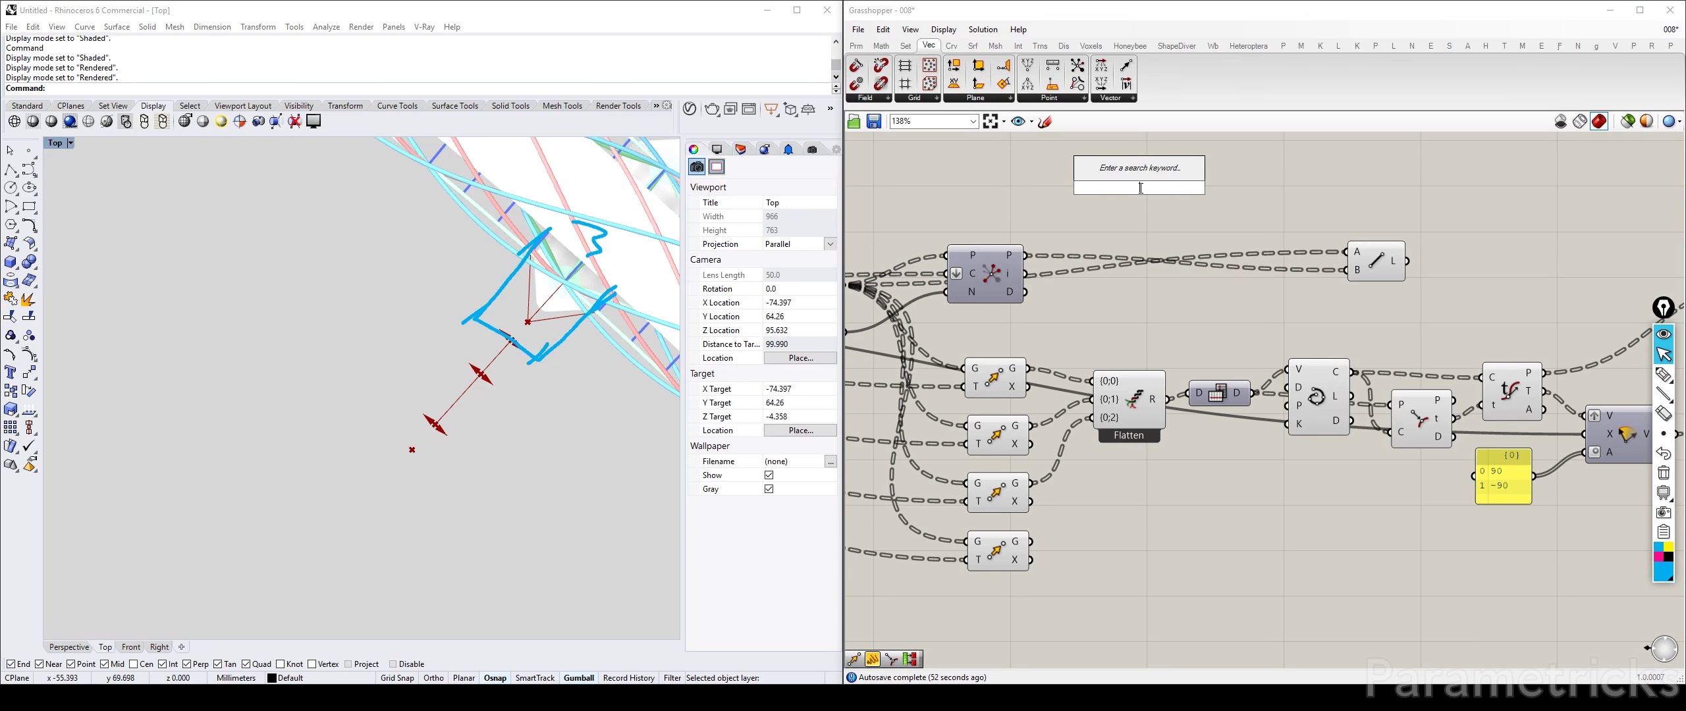
left_click(1028, 185)
Step: Duplicate the Section Width parameter in the bridge's general parameters group
scroll(1028, 184, "down", 3)
right_click_drag(977, 181, 1266, 192)
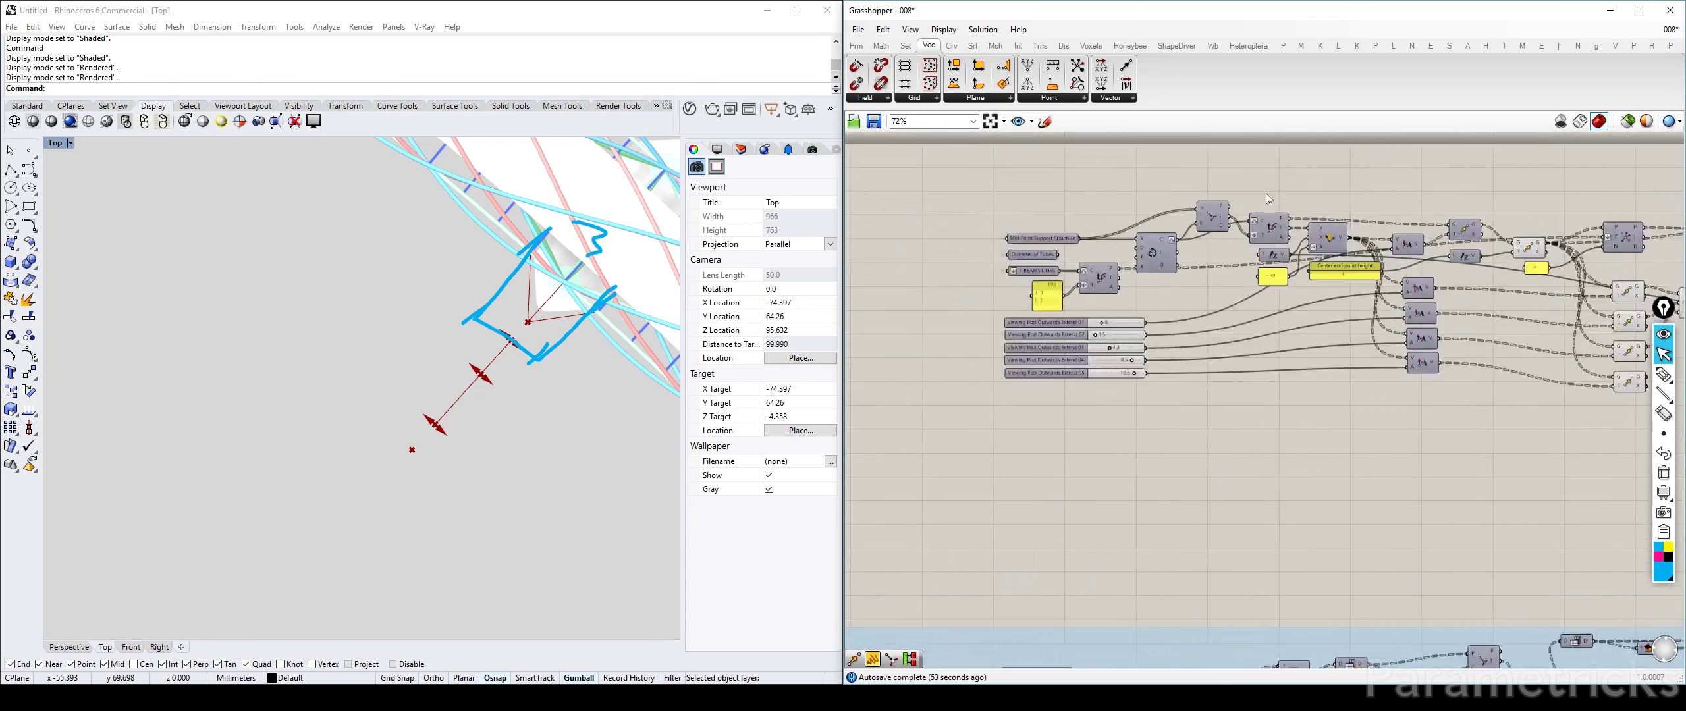
scroll(1030, 277, "up", 3)
scroll(1033, 277, "down", 6)
right_click_drag(981, 270, 1634, 191)
right_click_drag(863, 247, 1541, 158)
right_click_drag(883, 138, 1133, 247)
scroll(1133, 234, "up", 5)
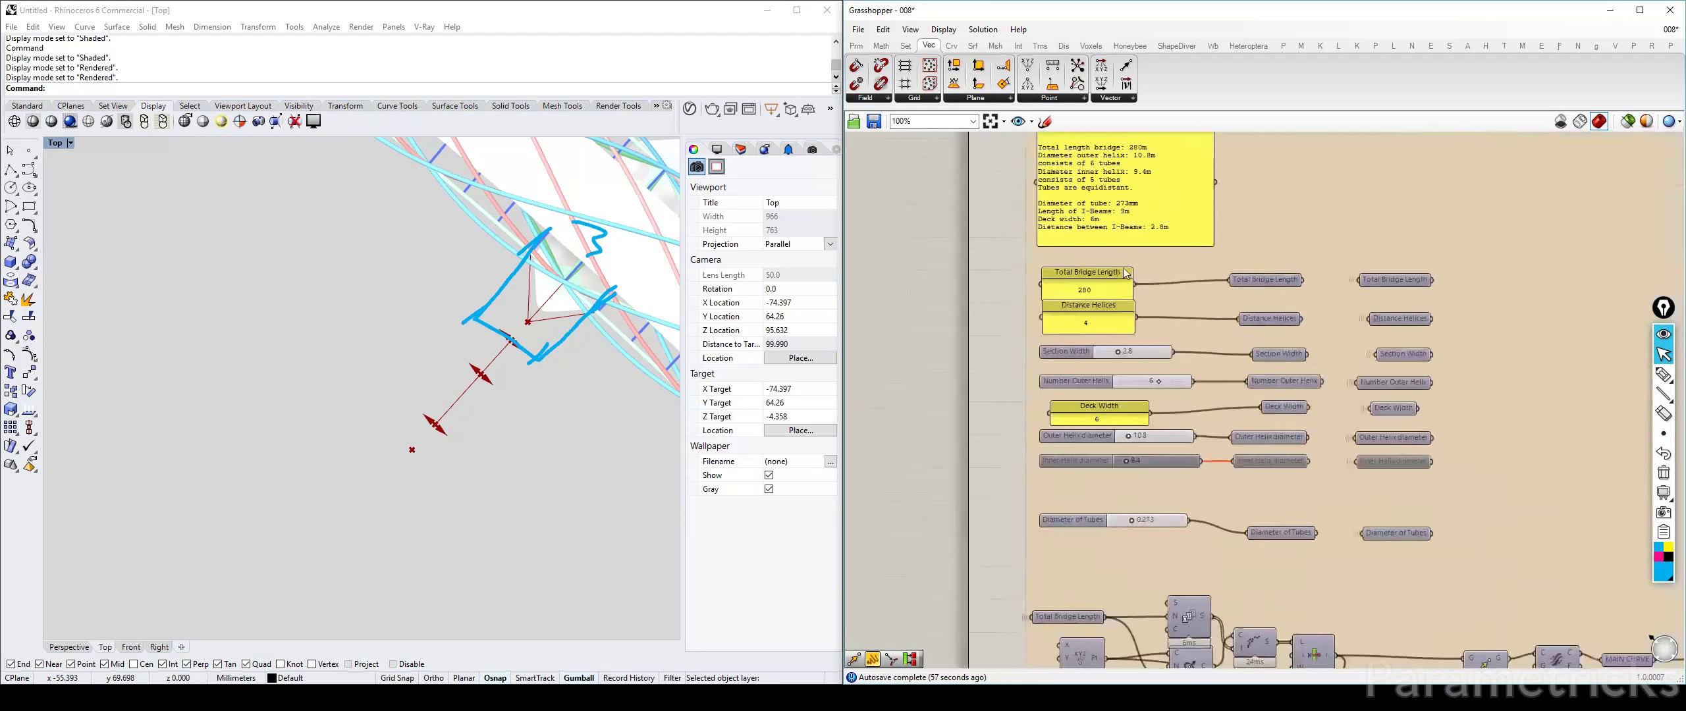
right_click_drag(1138, 305, 1034, 228)
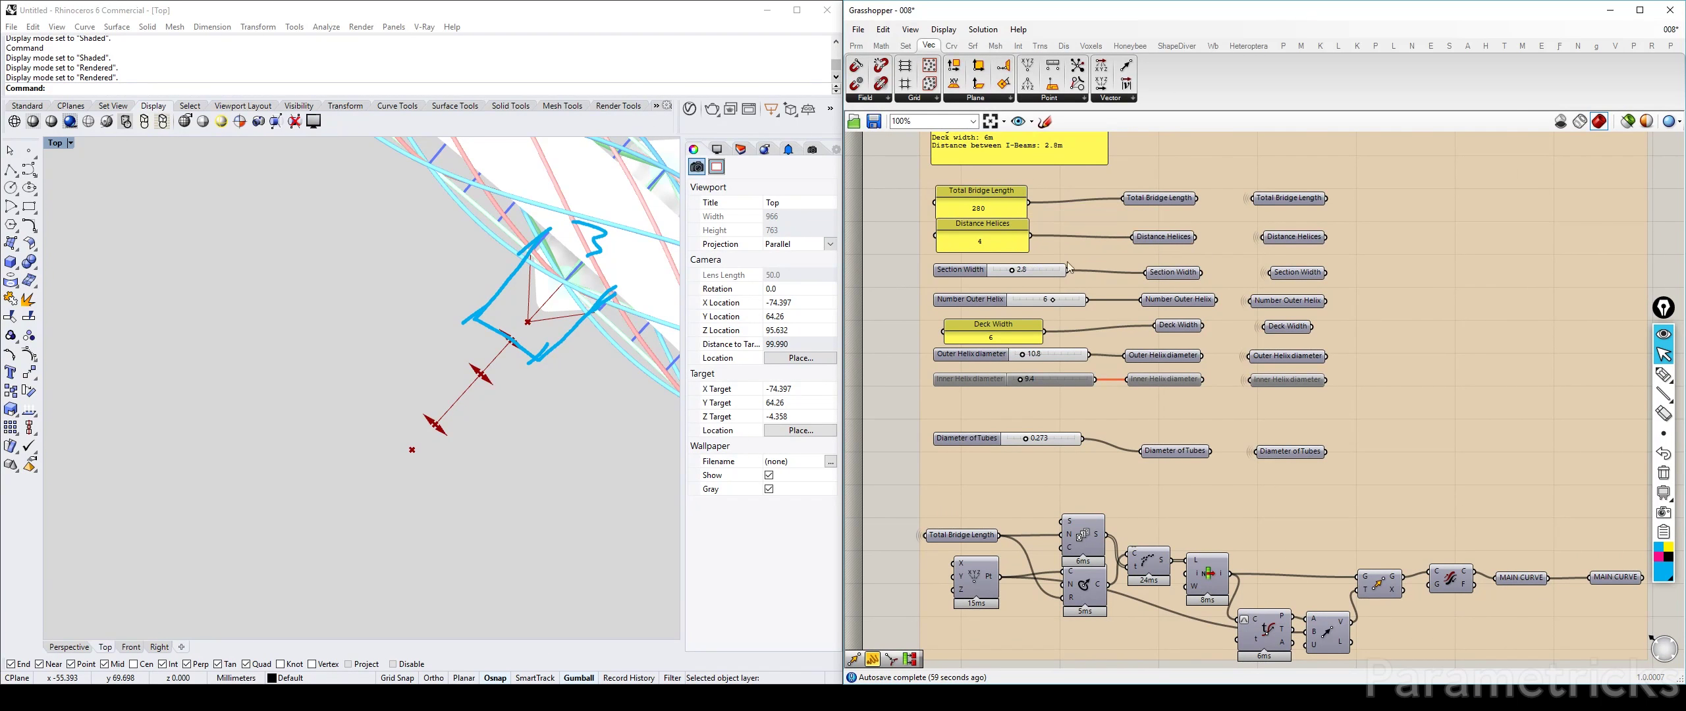
mouse_move(1092, 253)
right_mouse_down()
mouse_move(1121, 428)
mouse_move(1107, 274)
right_mouse_up()
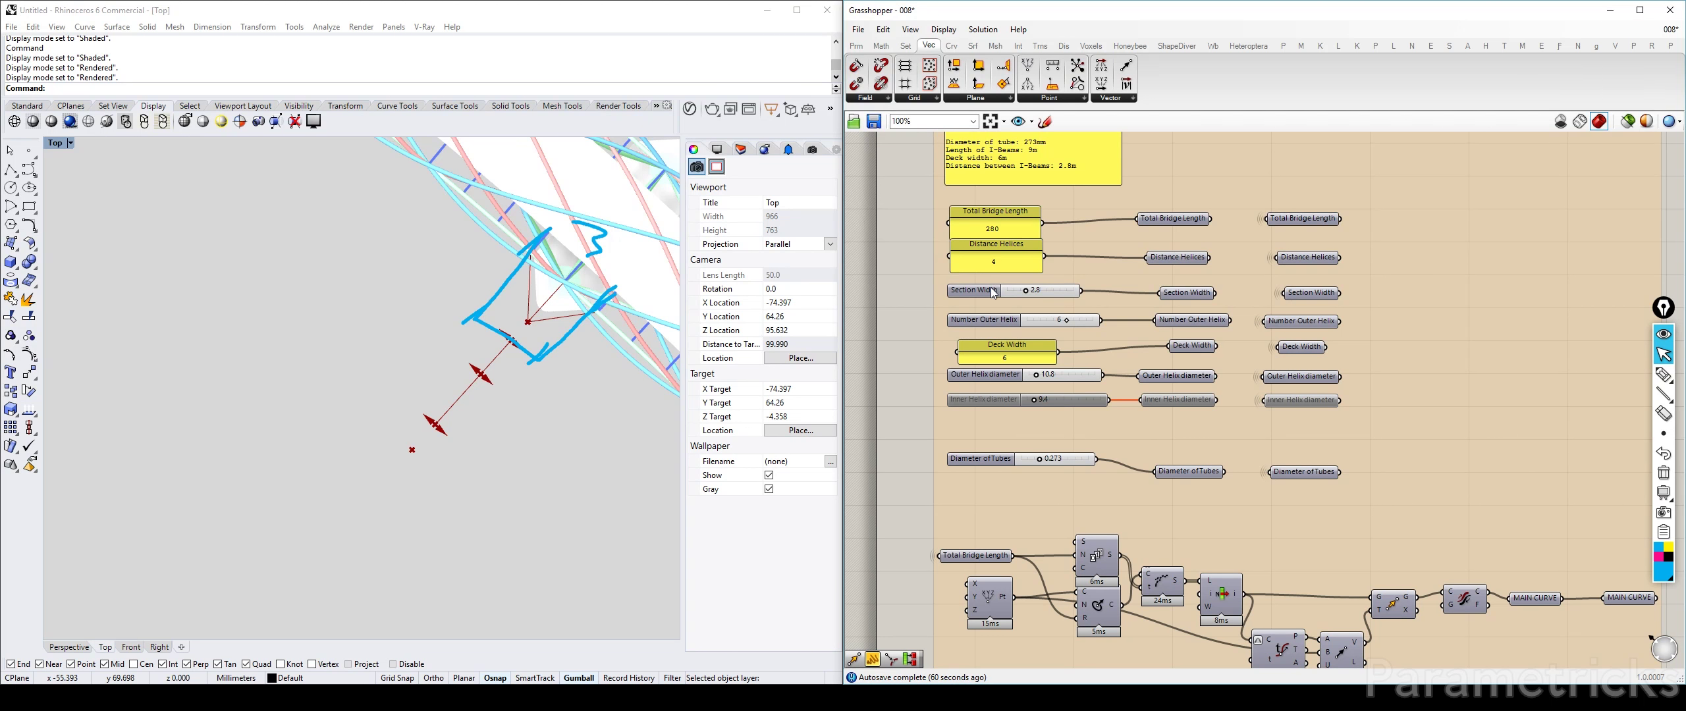
right_click_drag(1275, 292, 1130, 292)
scroll(1130, 292, "up", 2)
left_click_drag(1172, 292, 1375, 311, "alt")
scroll(1375, 312, "down", 4)
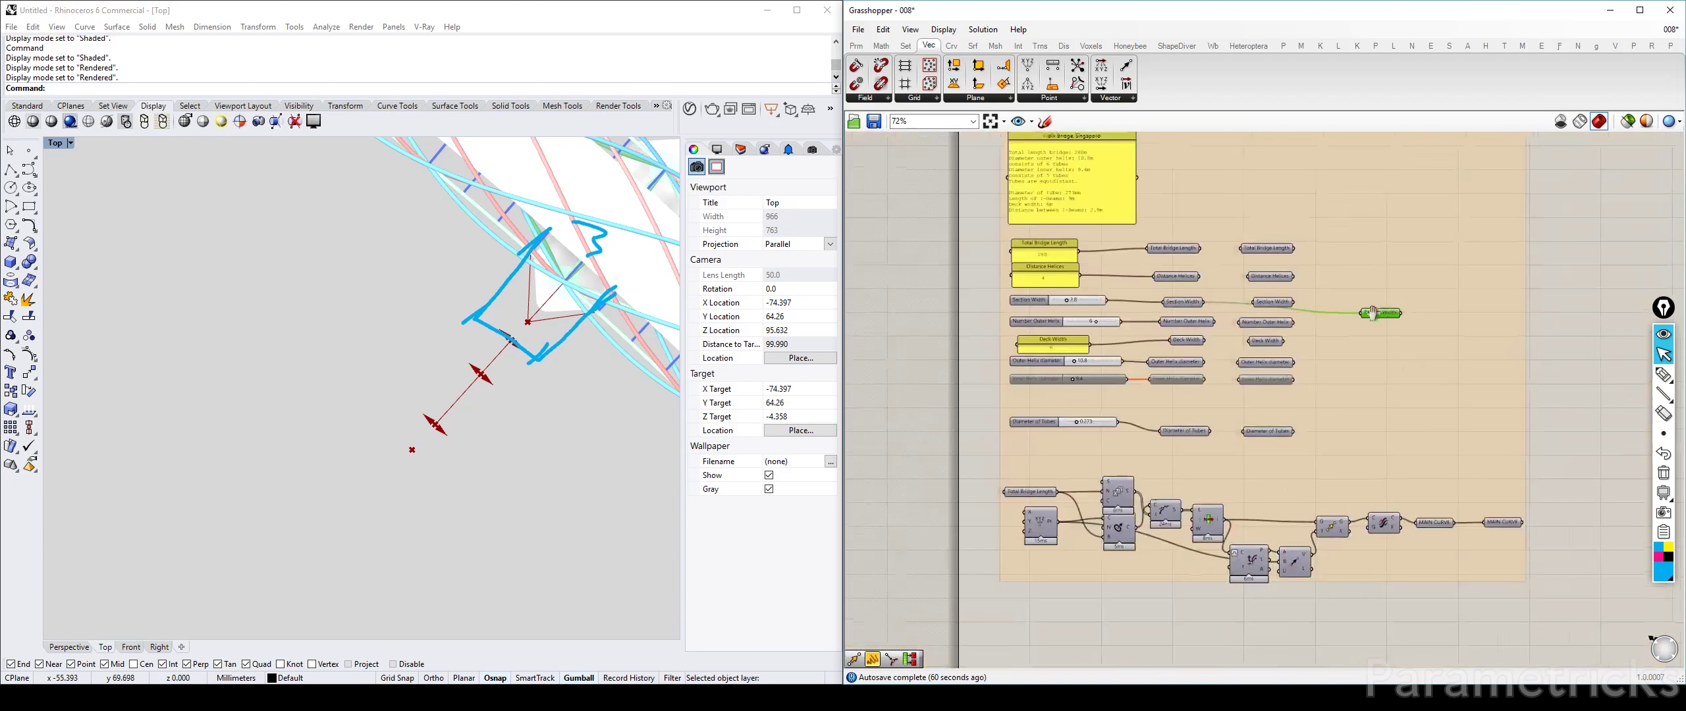
Step: Transfer the copied Section Width parameter to the viewing pod definition, placing it above Mid Point Support Structure
right_click_drag(1373, 313, 1010, 349)
left_click_drag(1011, 349, 1237, 343)
key("ctrl+x")
scroll(1250, 327, "down", 7)
right_click_drag(1255, 326, 439, 321)
scroll(1098, 308, "up", 8)
right_click_drag(1276, 454, 1013, 450)
key("ctrl+v")
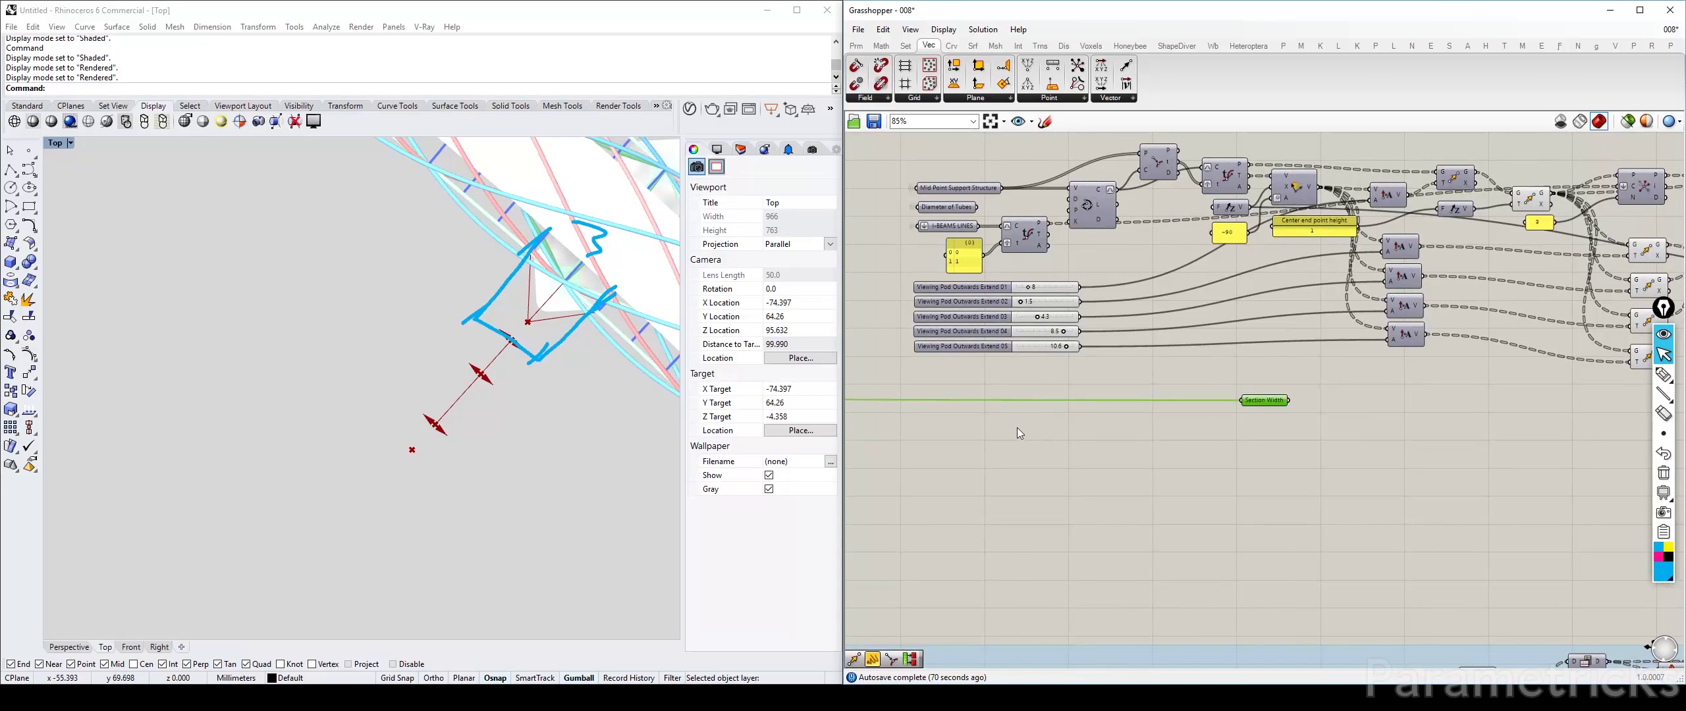
left_click_drag(1264, 401, 943, 172)
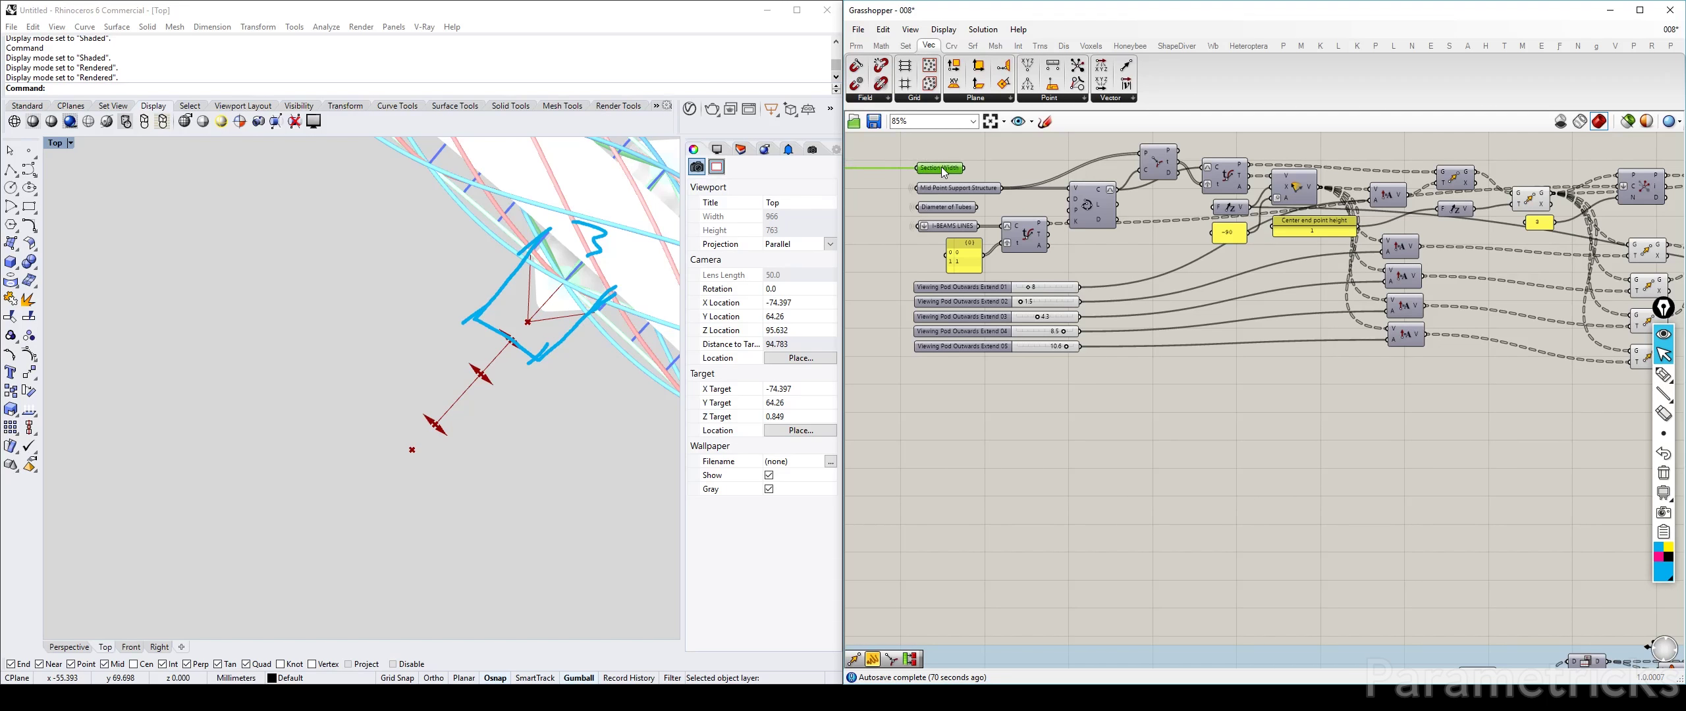
Step: Move the Line component higher to clear space above the Interpolate component
right_click_drag(1024, 157, 973, 225)
right_click_drag(1403, 303, 1366, 304)
double_click(1289, 193)
right_click_drag(1385, 204, 1121, 206)
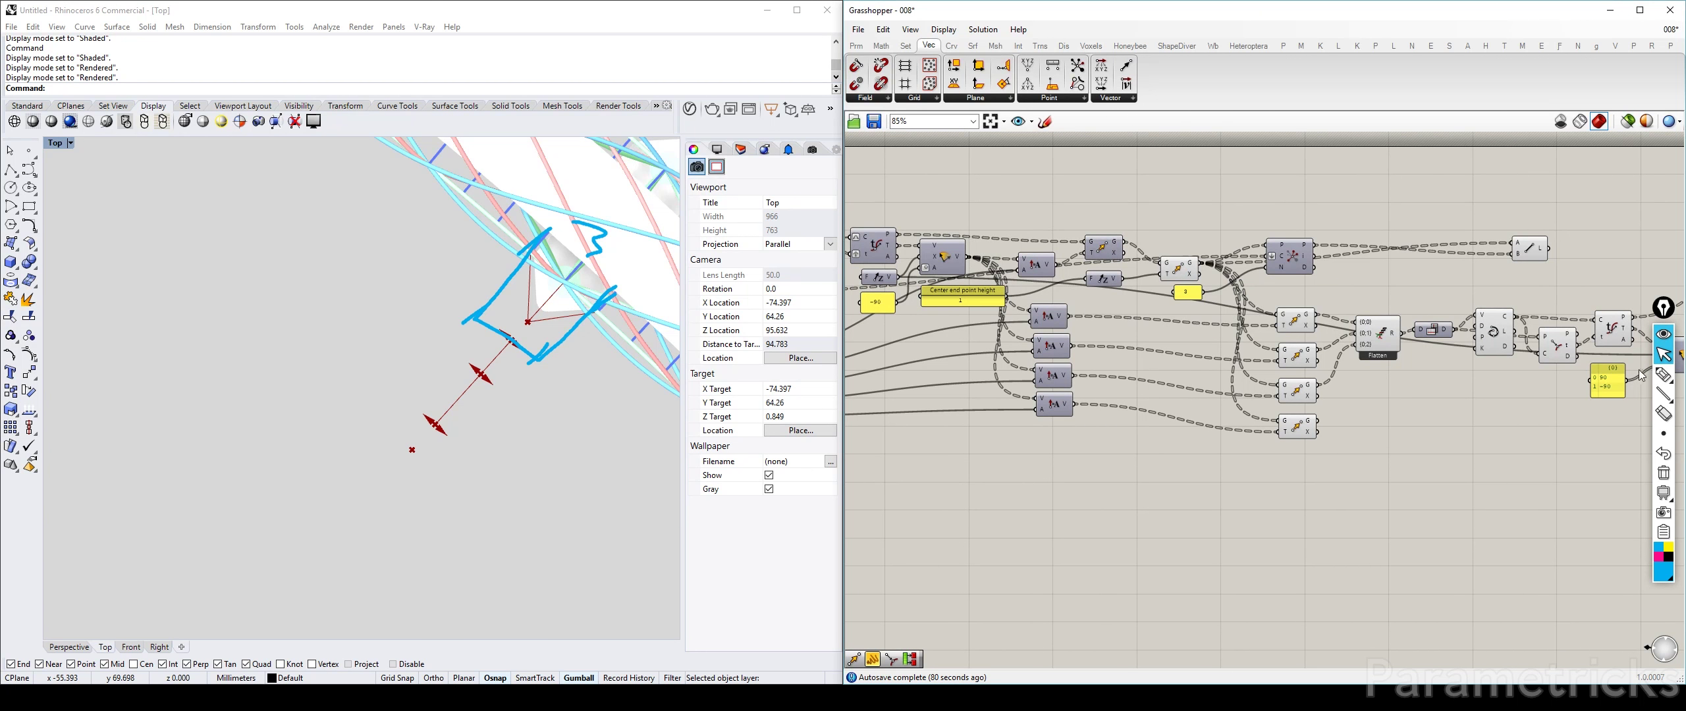
right_click_drag(1307, 352, 724, 311)
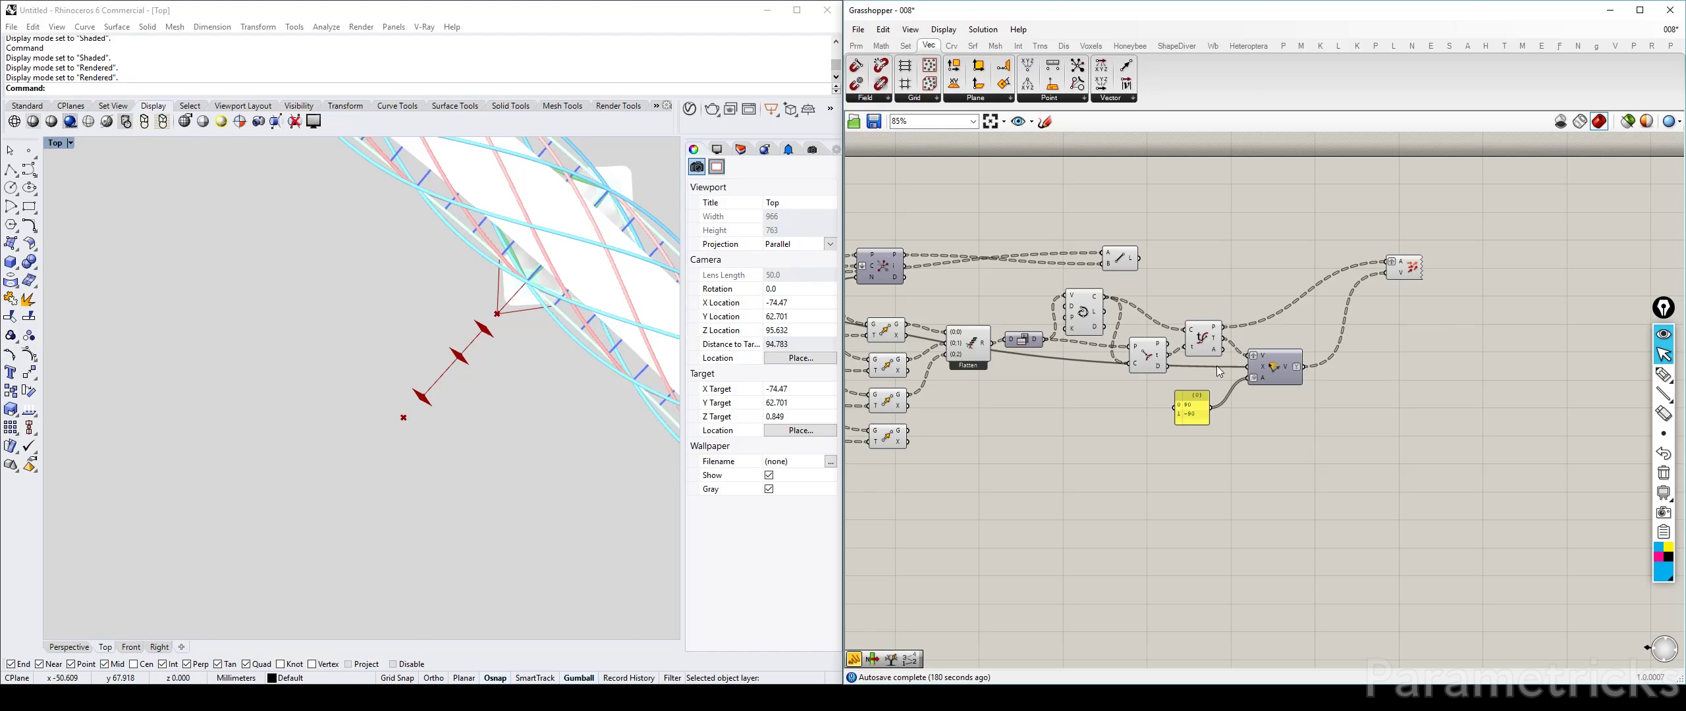
left_click_drag(1125, 260, 1094, 227)
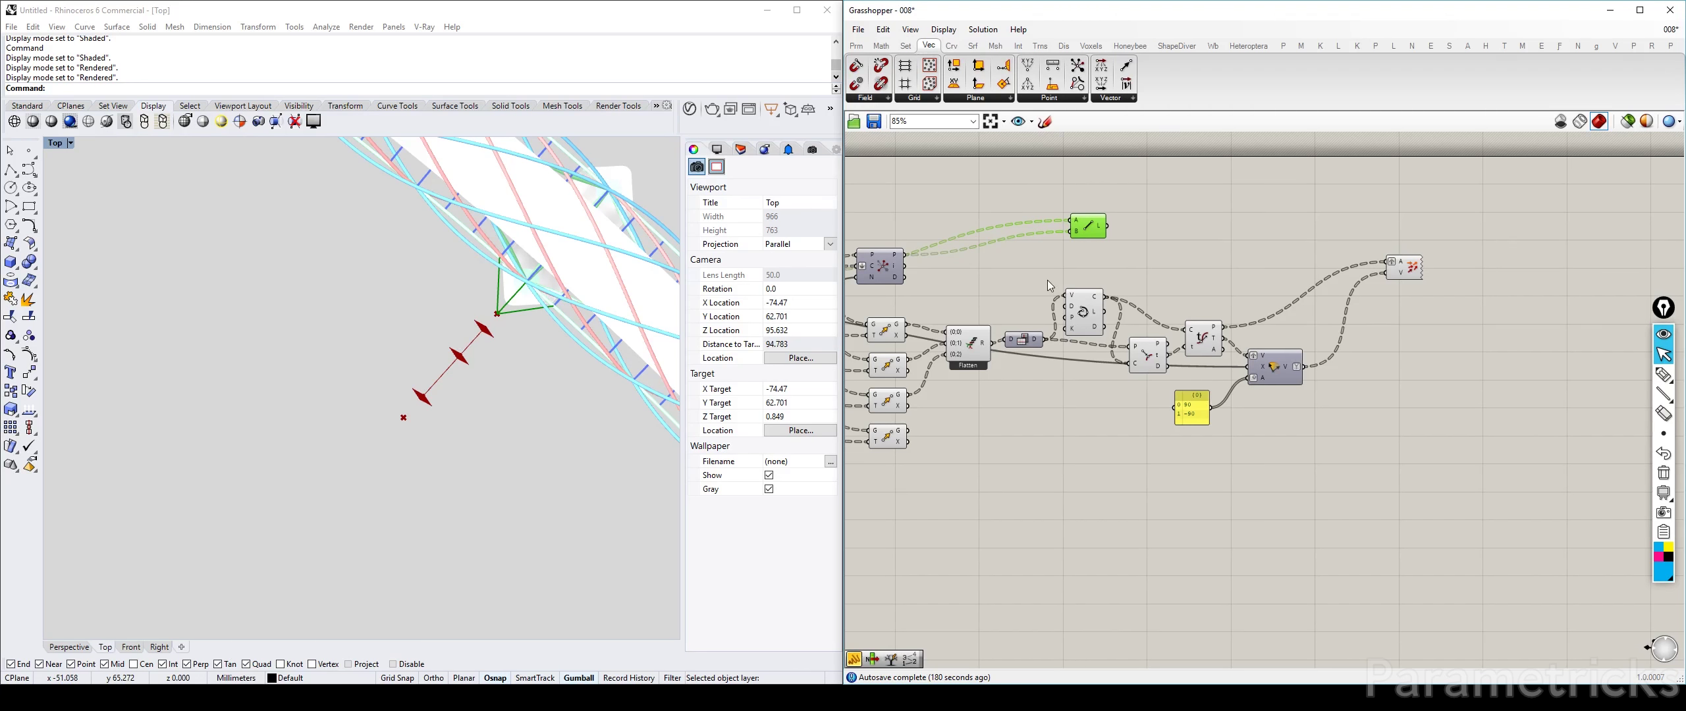
right_click_drag(1047, 280, 1209, 262)
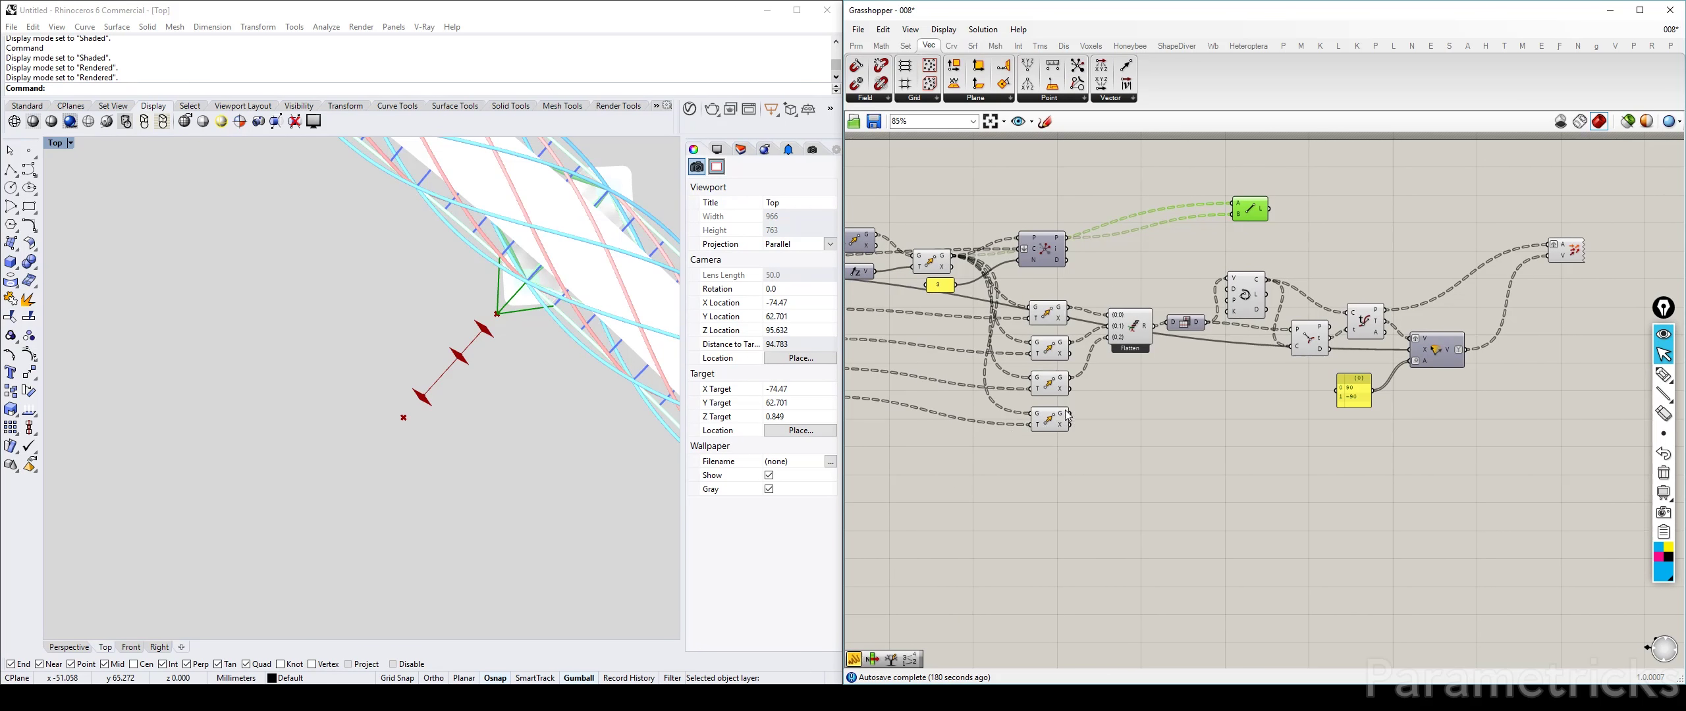
right_click_drag(1206, 342, 950, 374)
right_click_drag(1084, 336, 1320, 277)
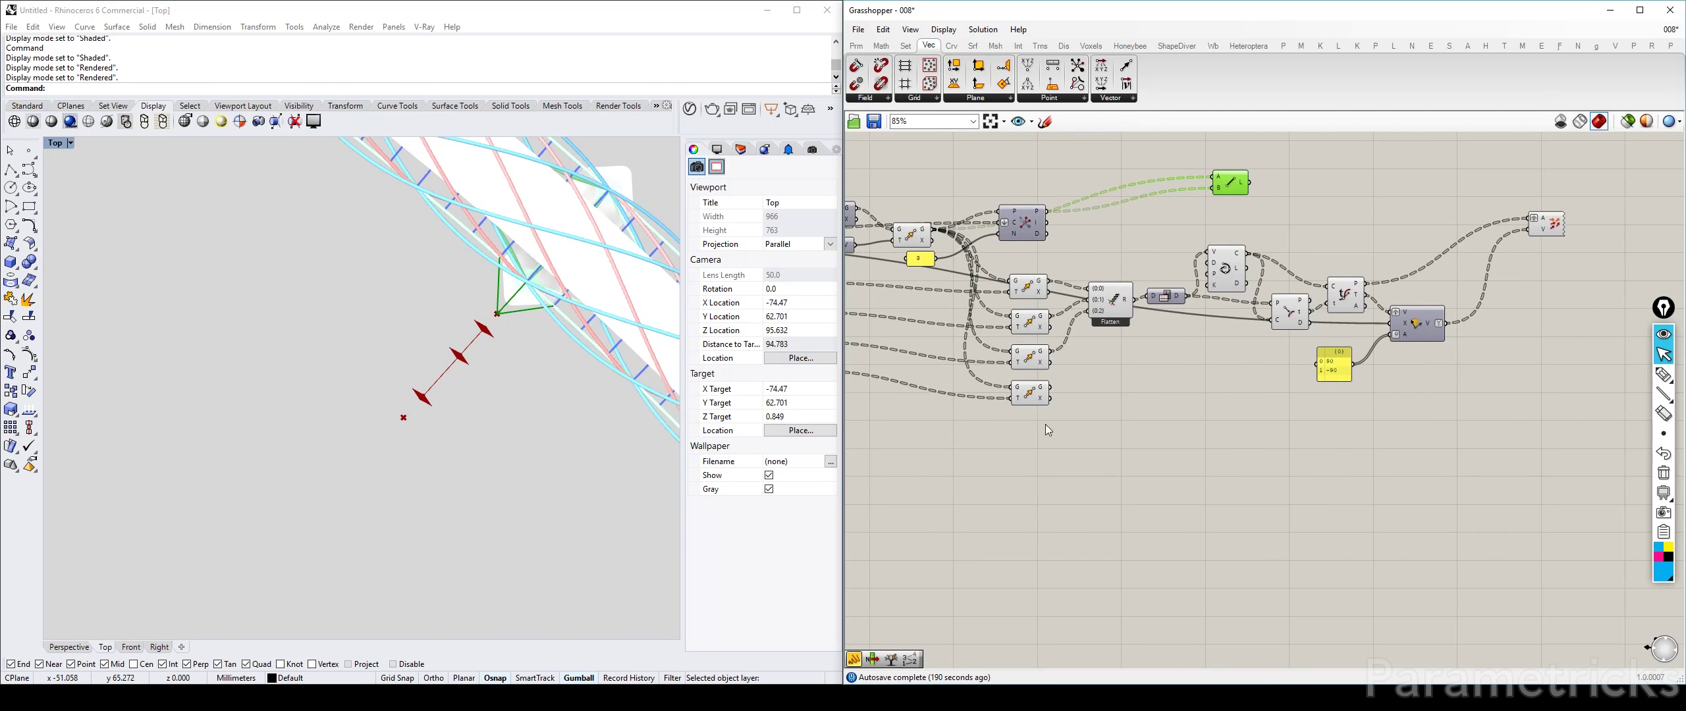
left_click(977, 260)
right_click_drag(1041, 269, 894, 282)
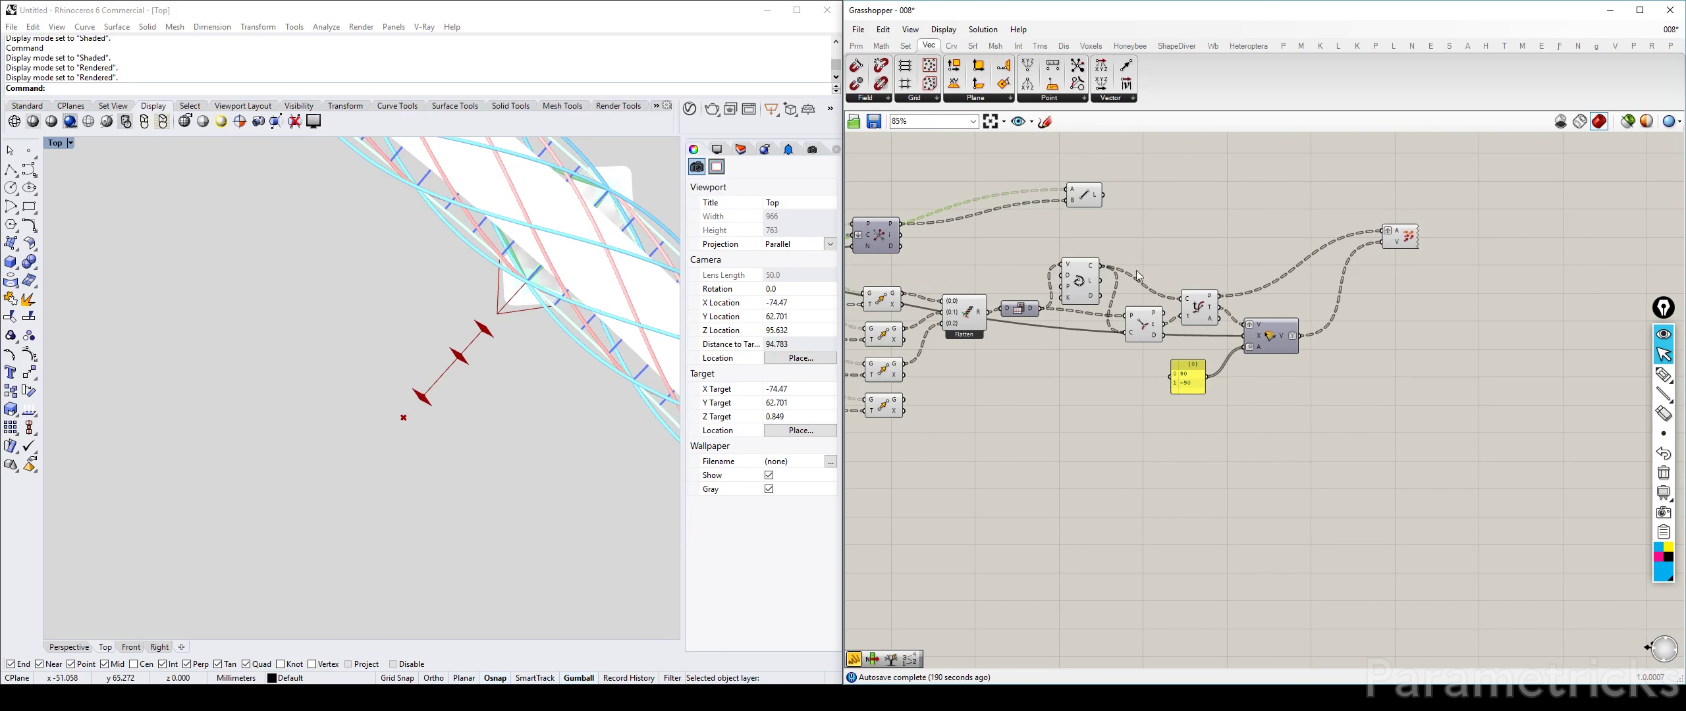
Step: Turn off the Interpolate component's preview and move the Vector Display component further away from the Rotate component
scroll(1137, 270, "up", 2)
right_click_drag(1137, 271, 1112, 259)
left_click_drag(1000, 275, 1012, 258)
key("ctrl+q")
right_click_drag(1512, 217, 1355, 239)
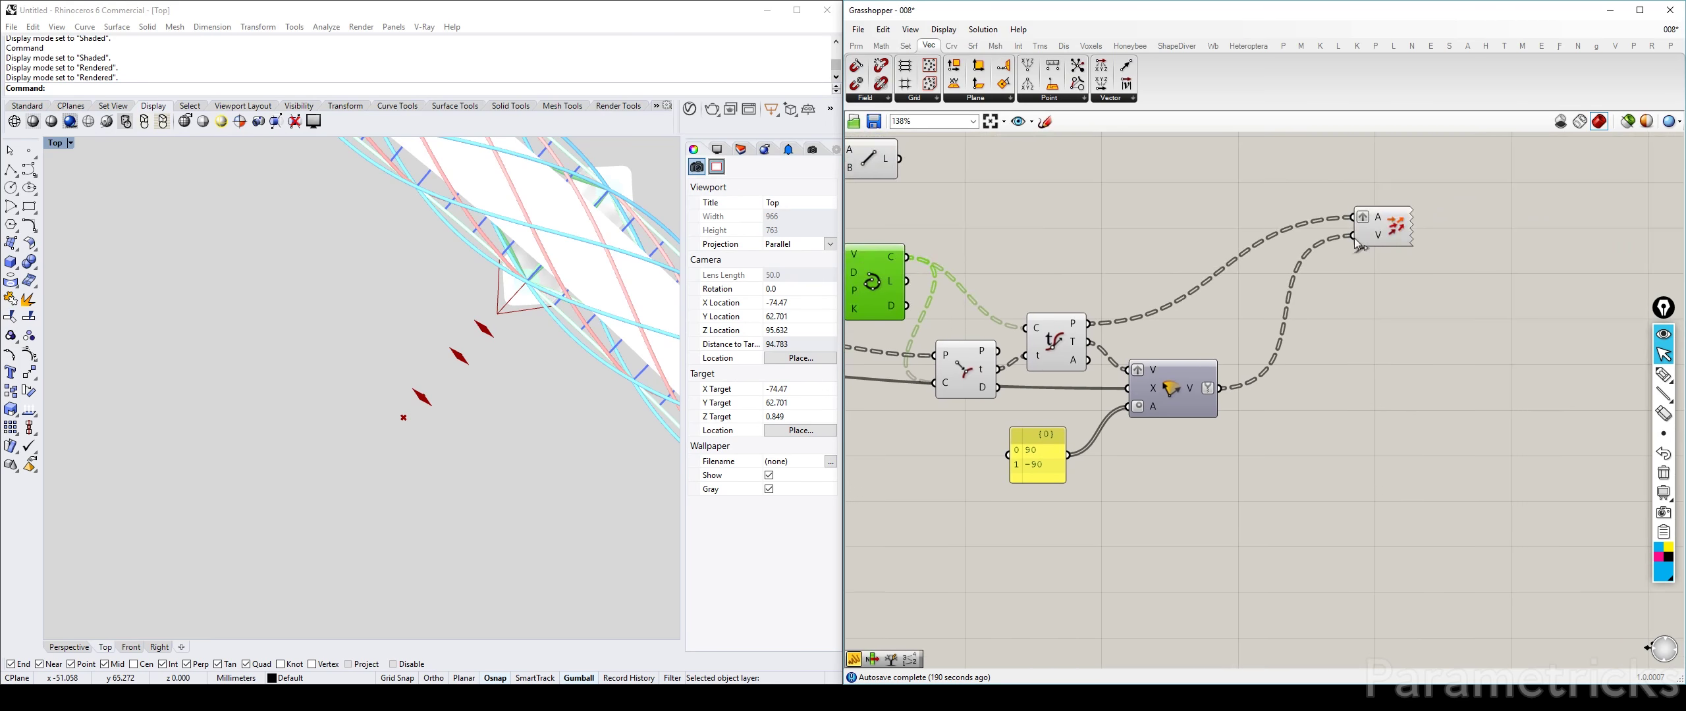
left_click_drag(1377, 228, 1424, 195)
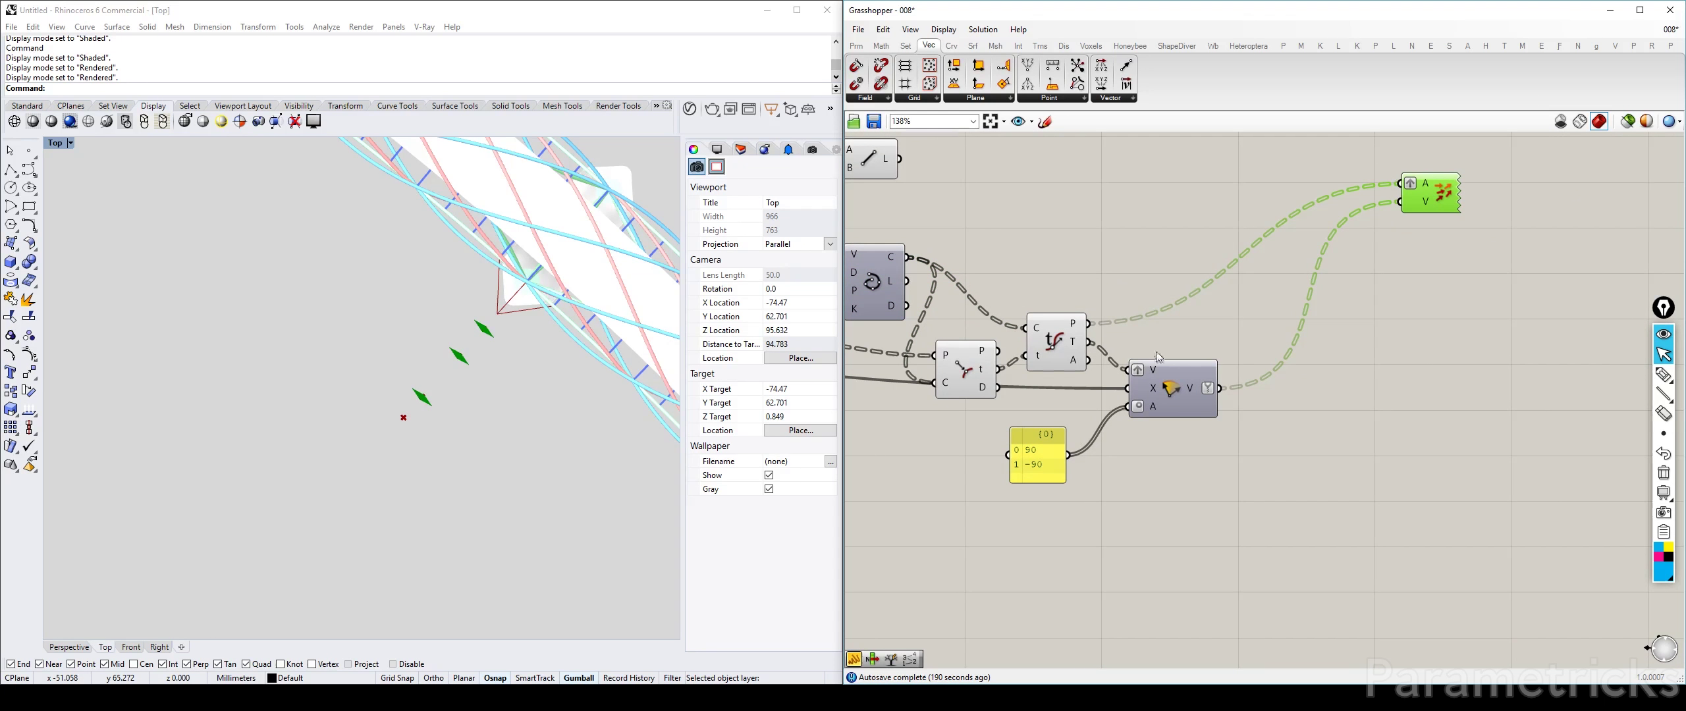
Step: Add a Flip Matrix component and feed it the point output of Evaluate Curve
mouse_move(1075, 329)
double_click(1110, 226)
type("flip")
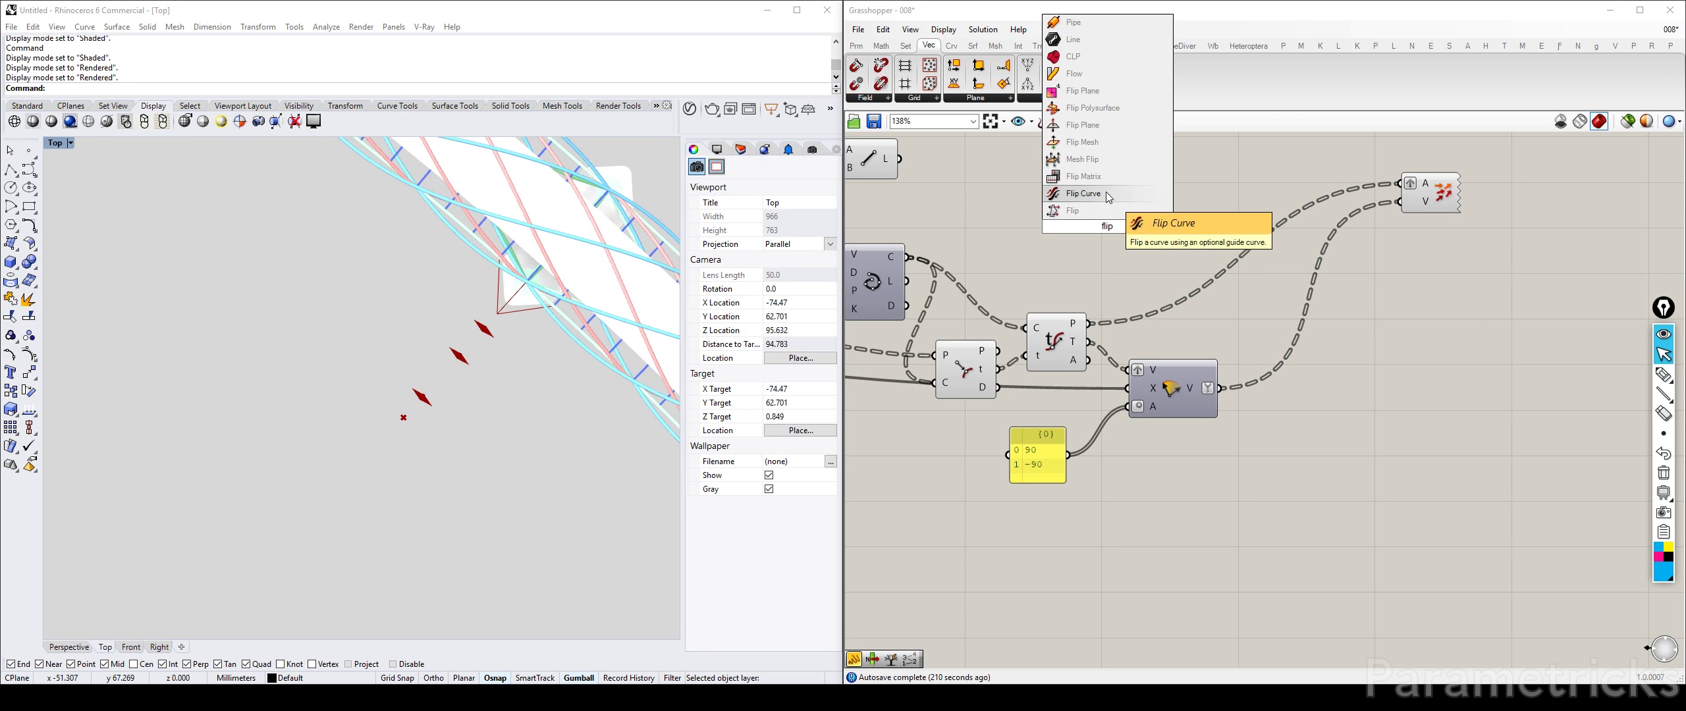
left_click(1104, 175)
left_click_drag(1090, 323, 1133, 275)
Step: Add an Explode Tree component and connect the Flip Matrix output to its data input
double_click(1134, 218)
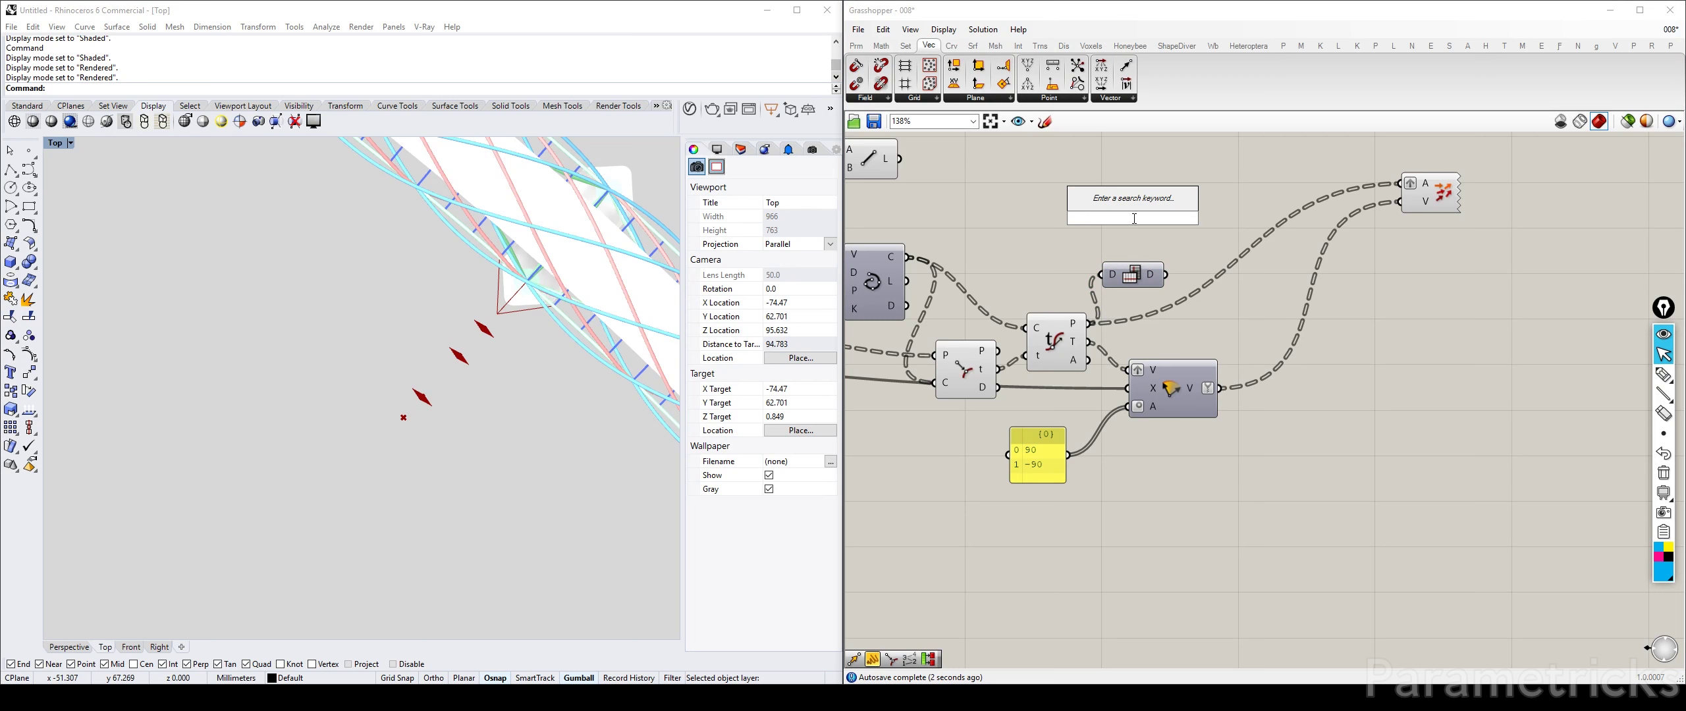
type("explode")
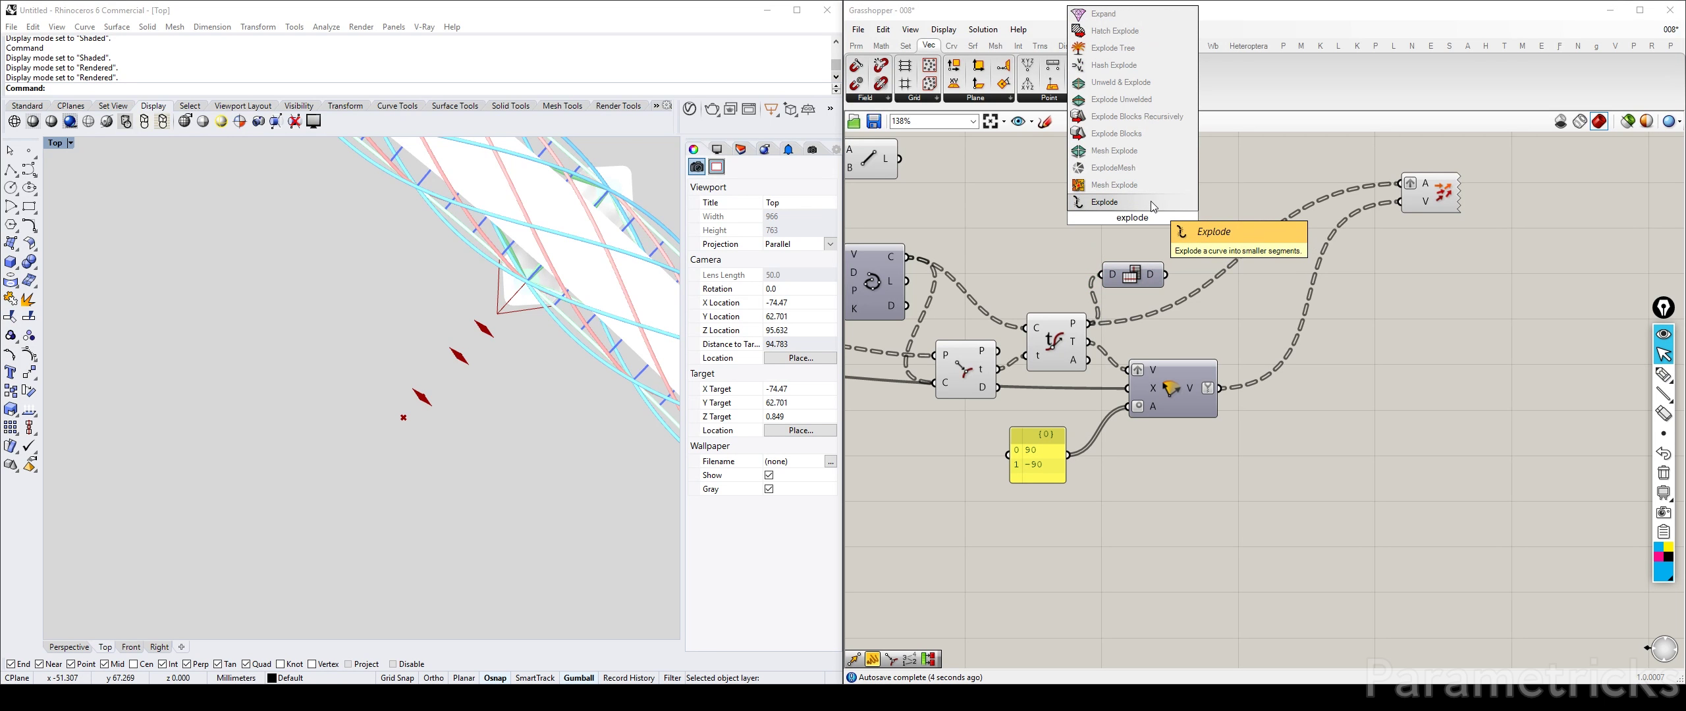
type(" tree")
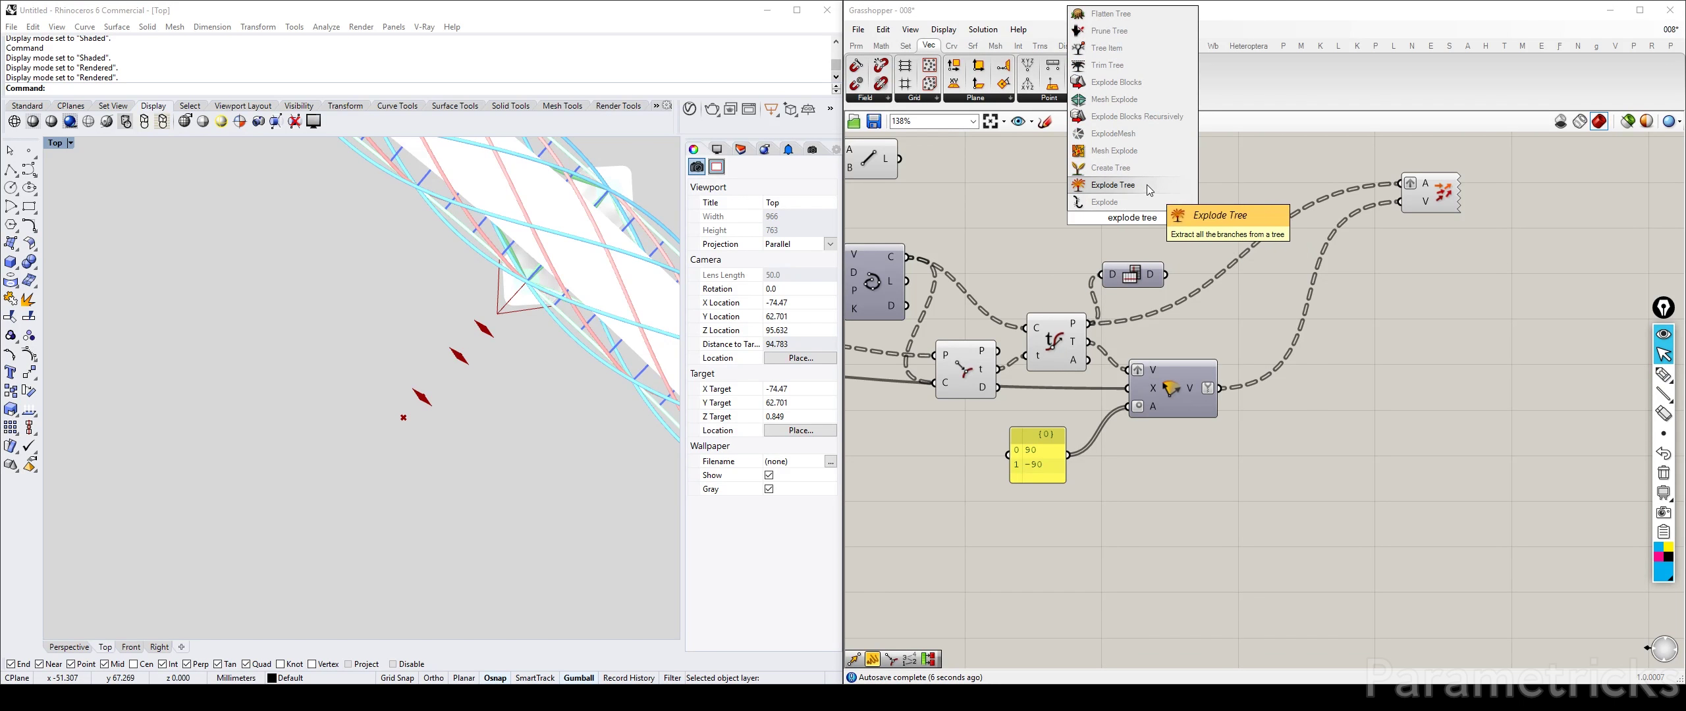
left_click(1146, 185)
left_click_drag(1134, 224, 1206, 275)
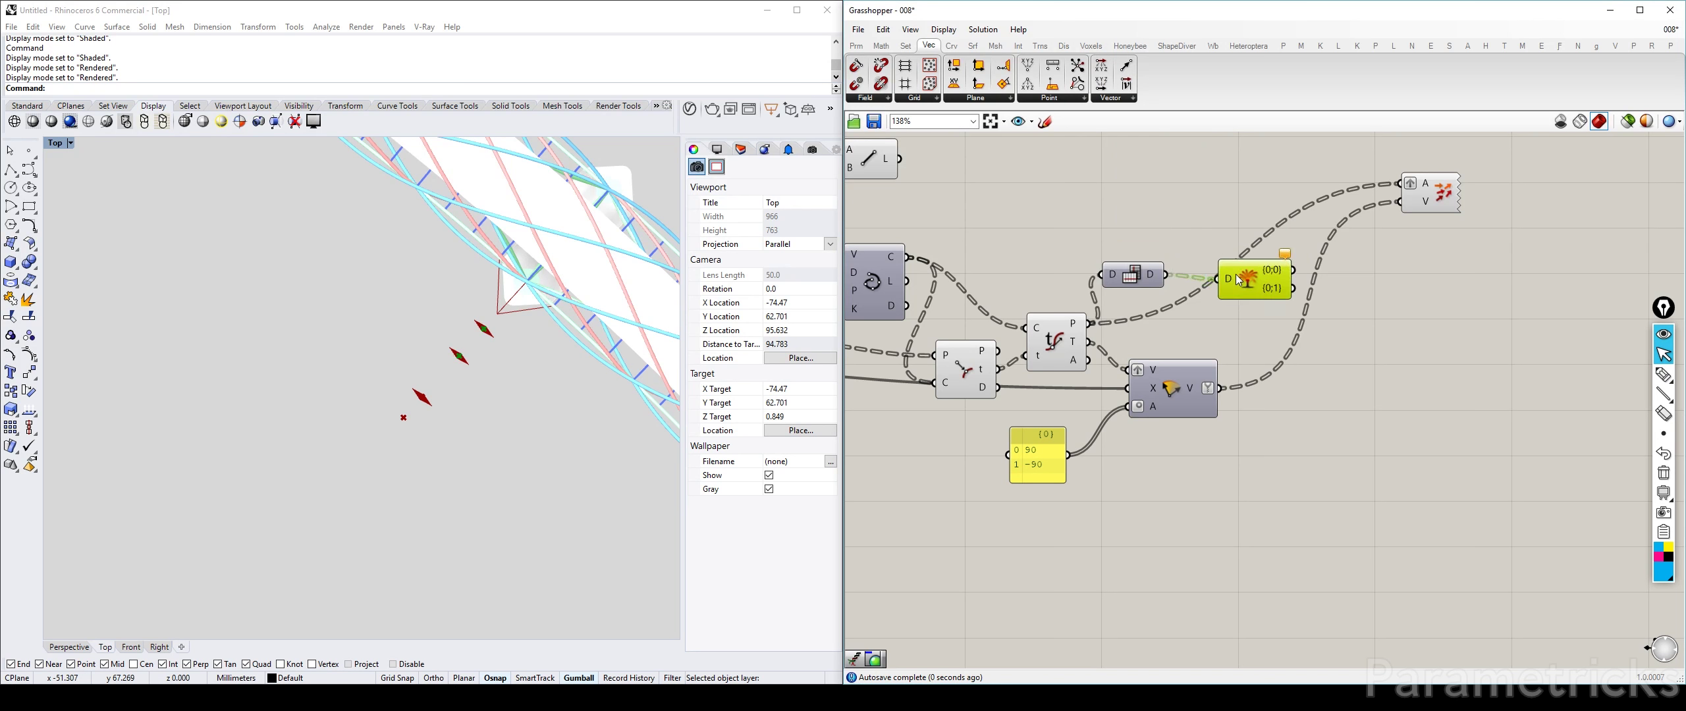
Step: Turn off the previews of the Evaluate Curve and Curve Closest Point components
left_click(1017, 349)
left_click(1057, 344)
key("ctrl+q")
left_click(980, 370)
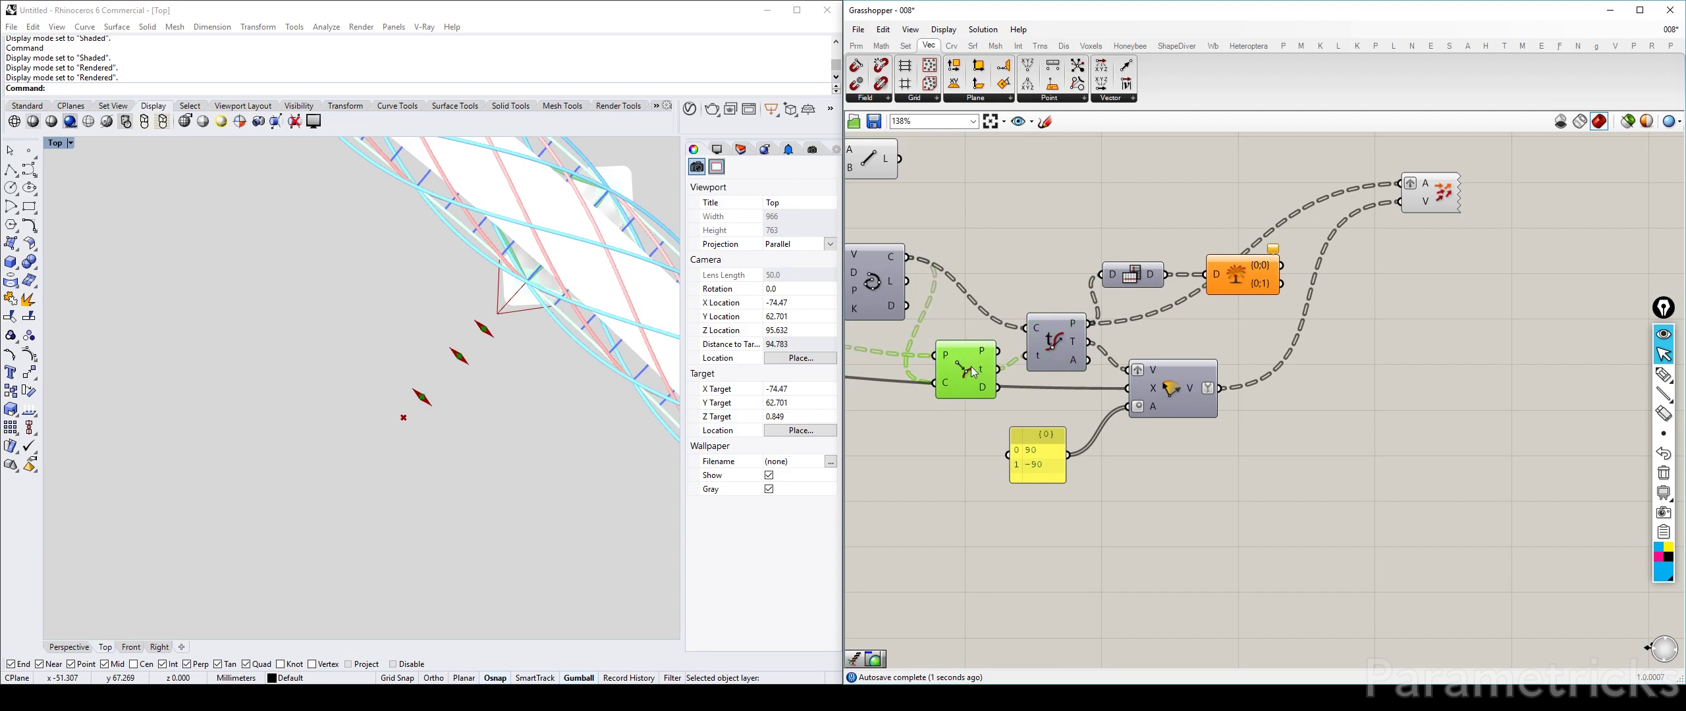
key("ctrl+q")
Step: Match the Explode Tree component's outputs to the branches of the flipped point data
right_click_drag(1244, 271, 1151, 278)
left_click(1093, 395)
scroll(1195, 272, "up", 2)
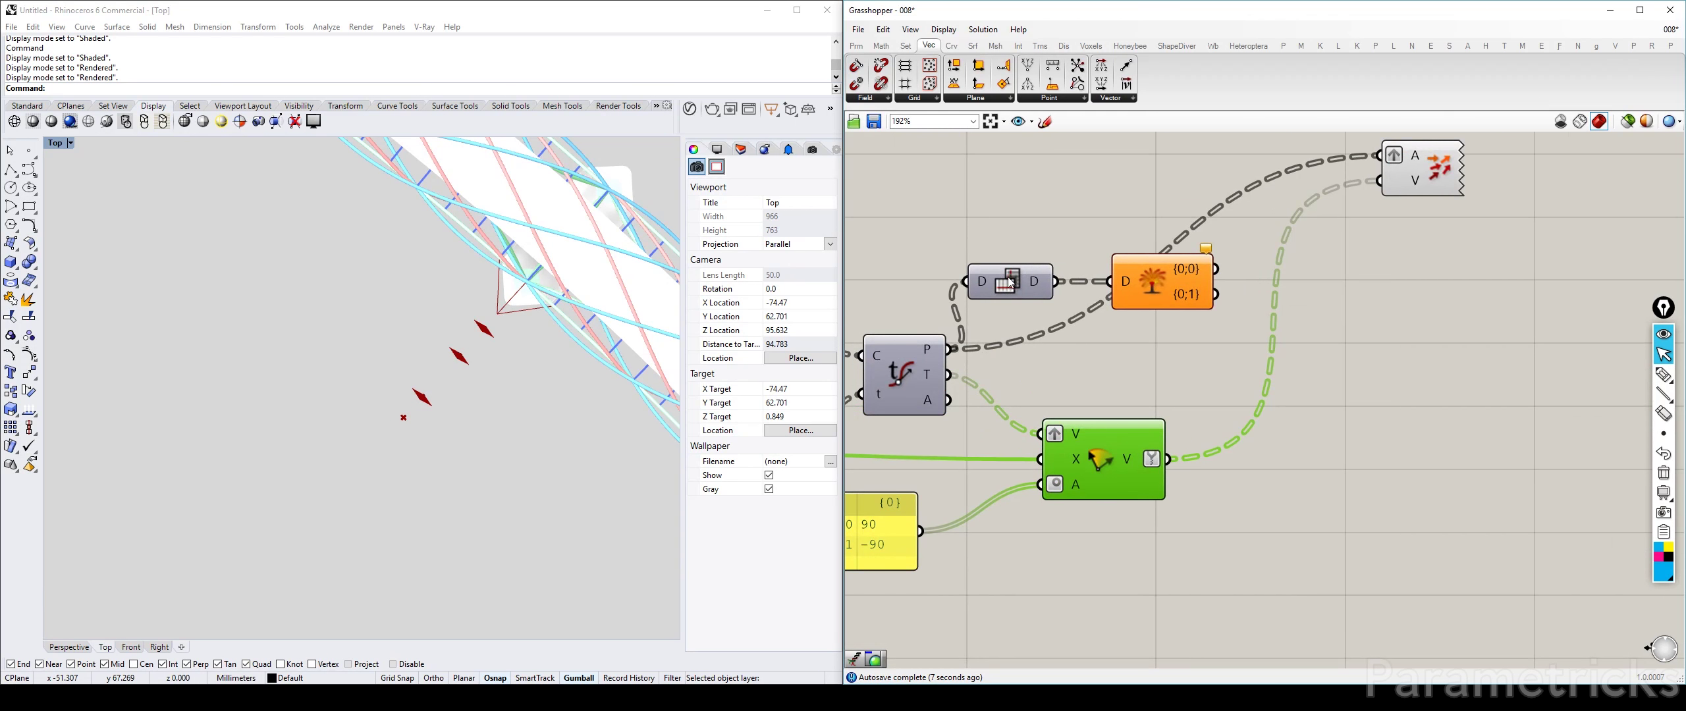
right_click(1157, 281)
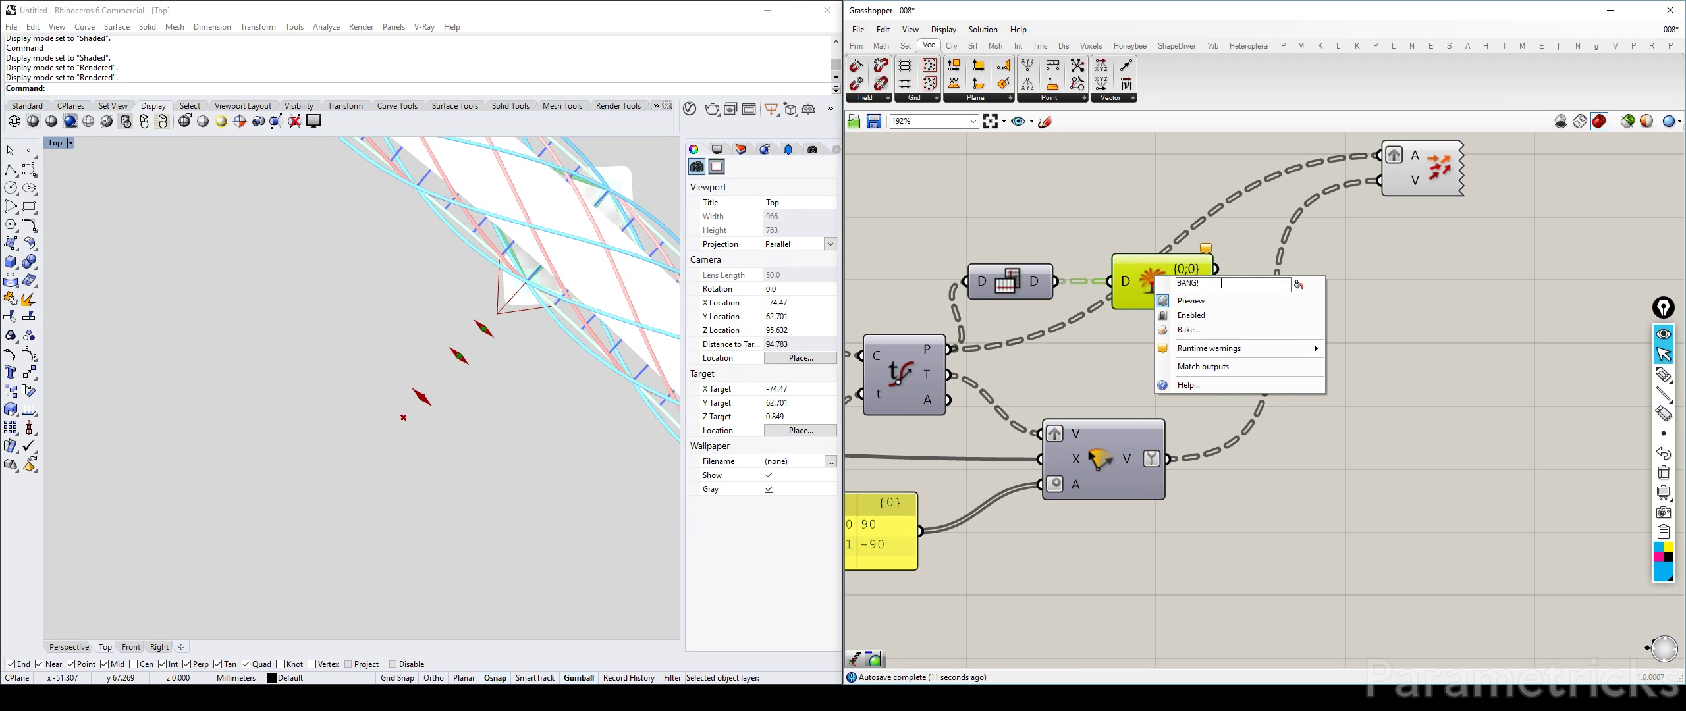
left_click(1248, 366)
left_click(1296, 329)
right_click(1159, 279)
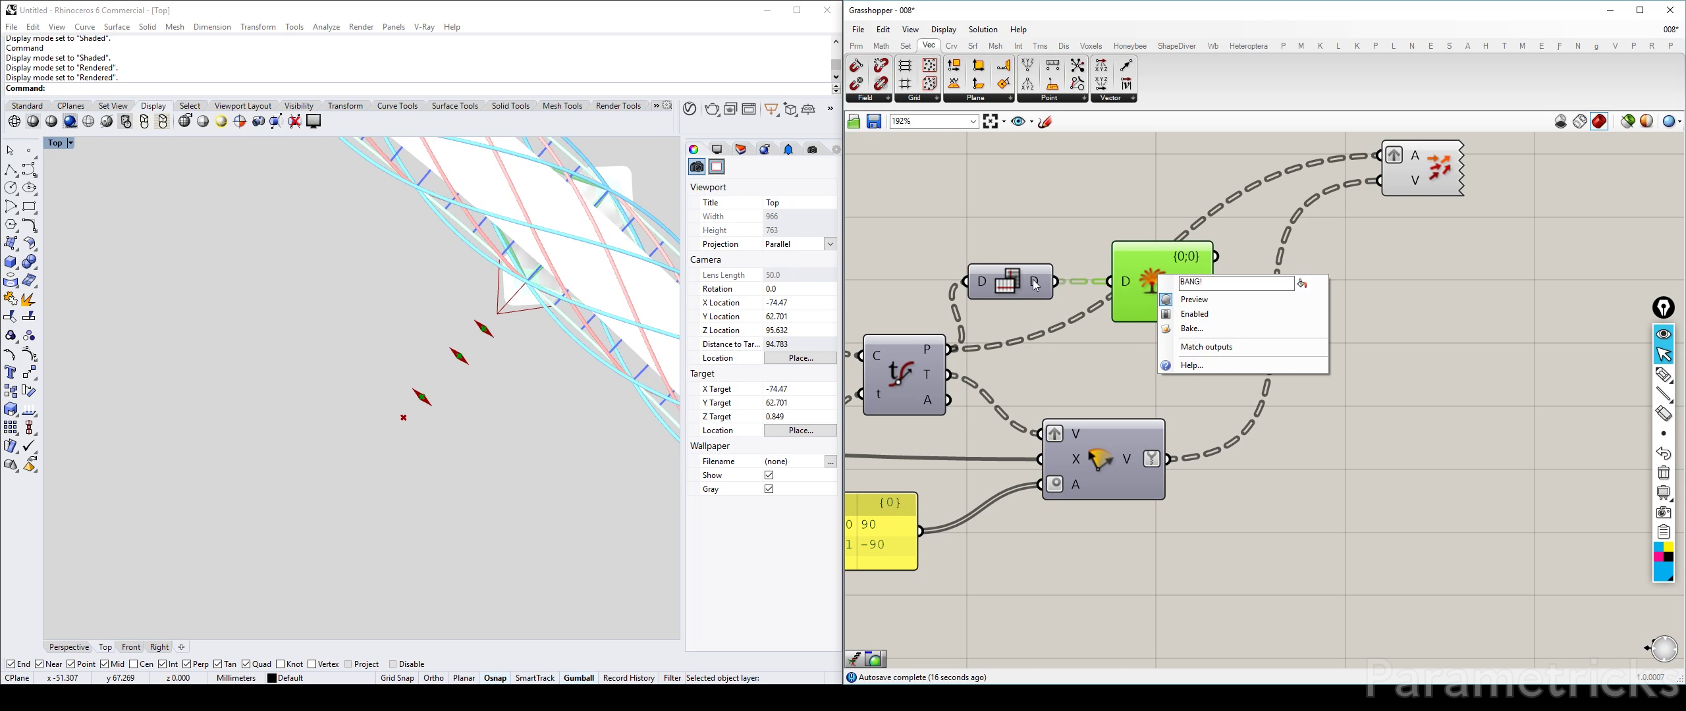
left_click(1082, 285)
mouse_move(1165, 279)
left_mouse_down()
mouse_move(1145, 256)
mouse_move(1136, 279)
mouse_move(1163, 291)
left_mouse_up()
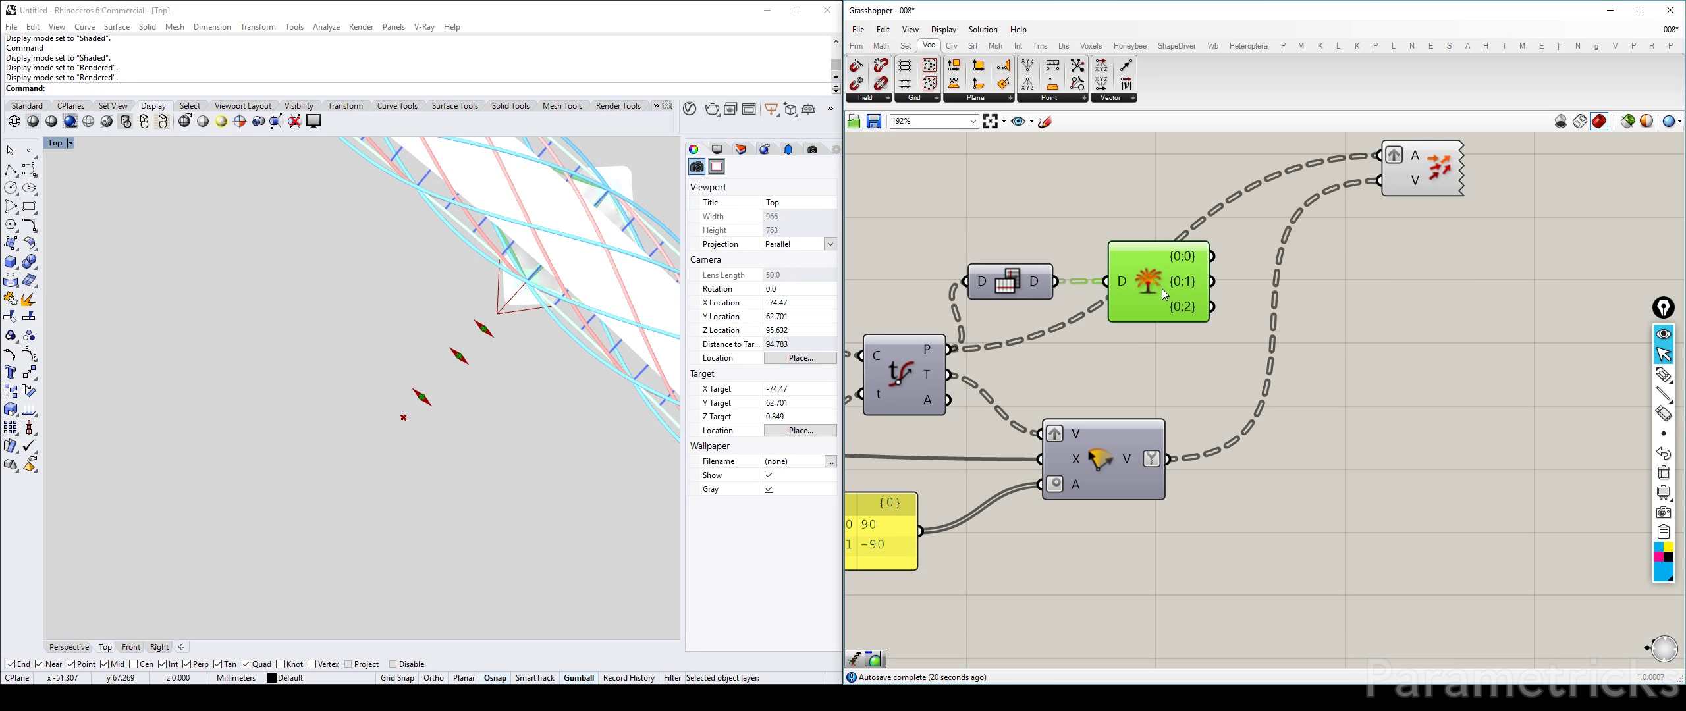
right_click(1150, 285)
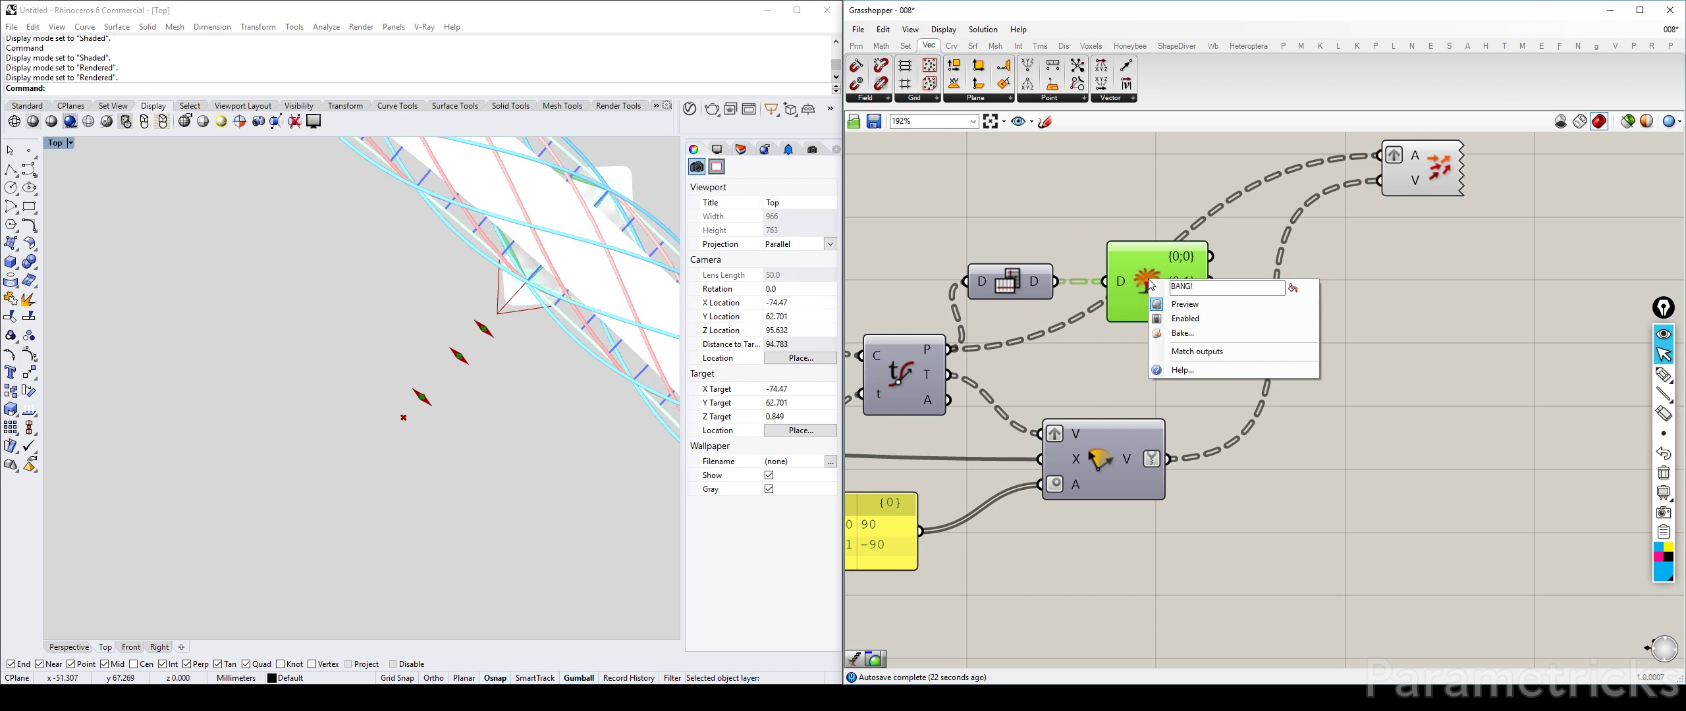
Step: Inspect the data held in the second output branch of the Explode Tree component
left_click(1418, 353)
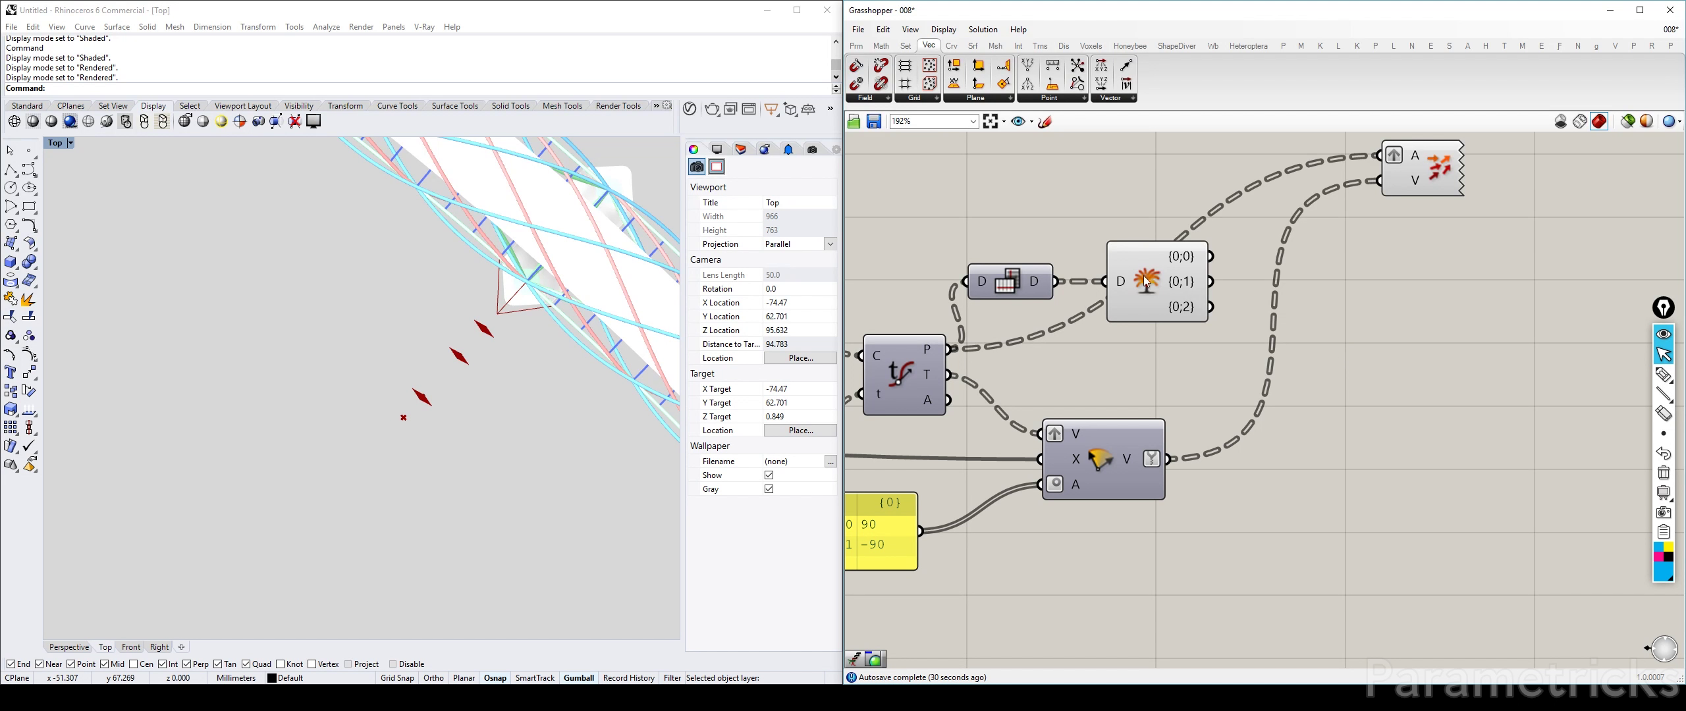
left_click_drag(1146, 290, 1151, 290)
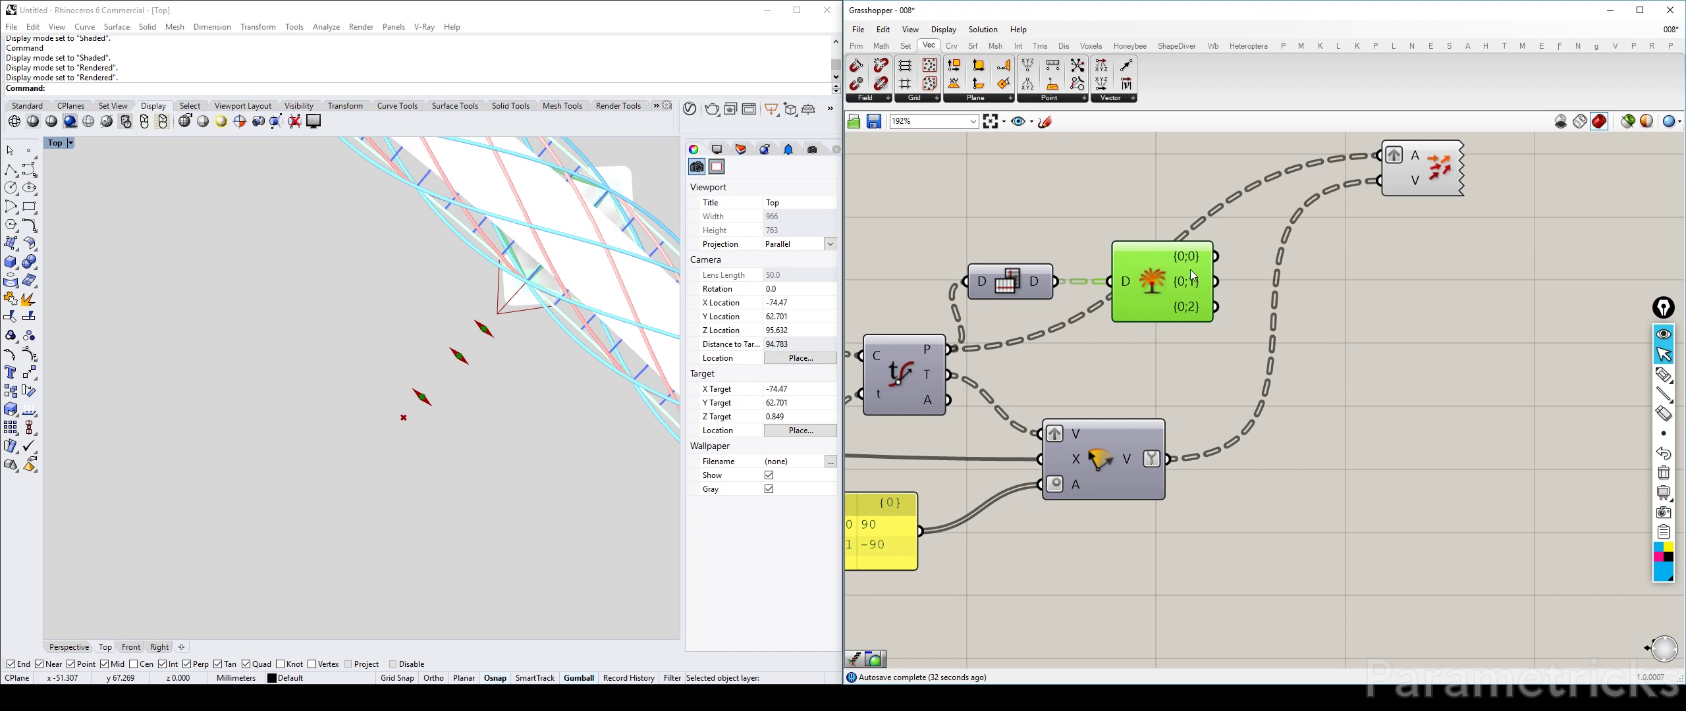
mouse_move(1192, 275)
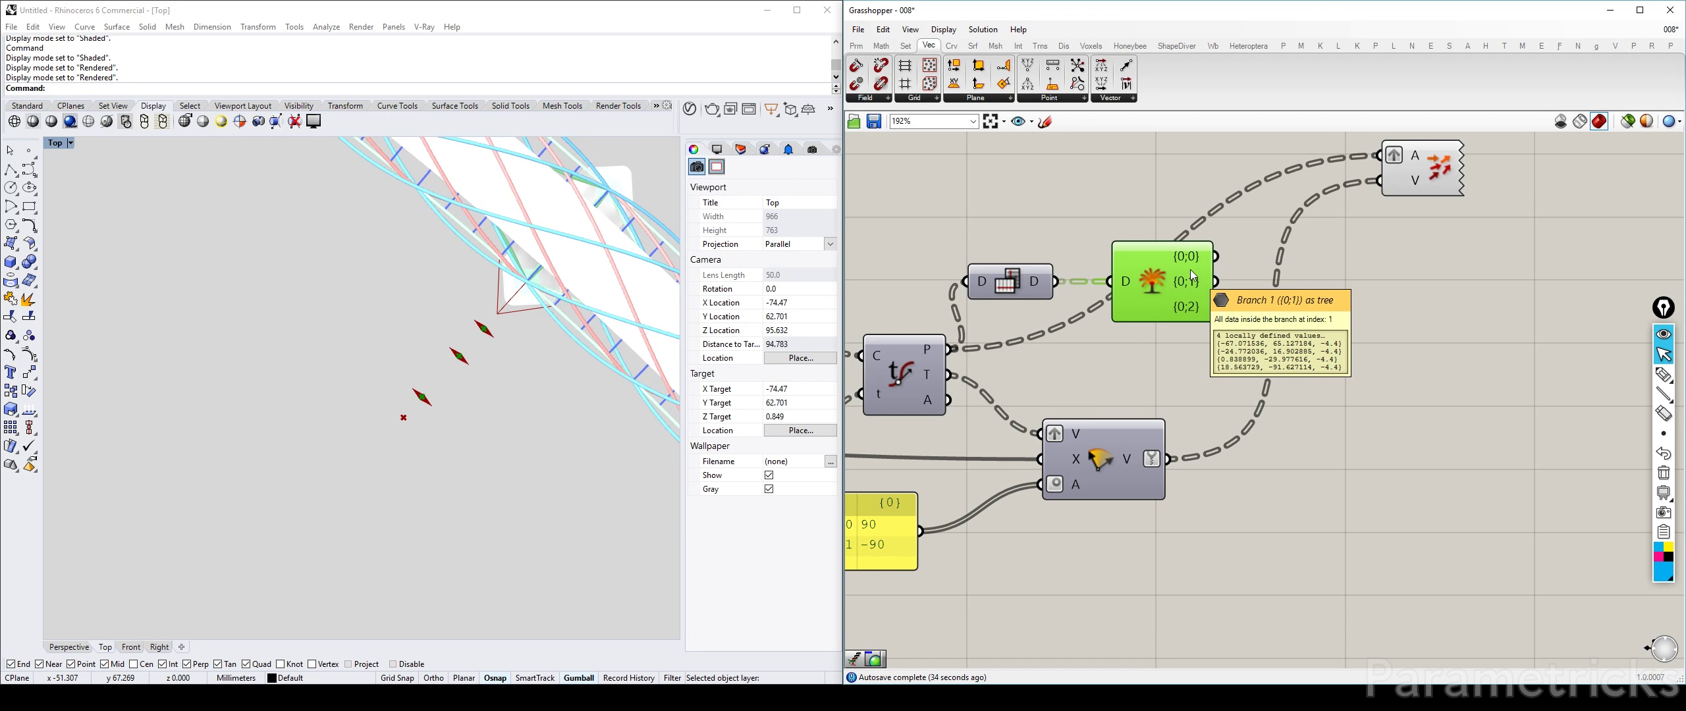
right_click_drag(1192, 275, 1127, 264)
double_click(1099, 390)
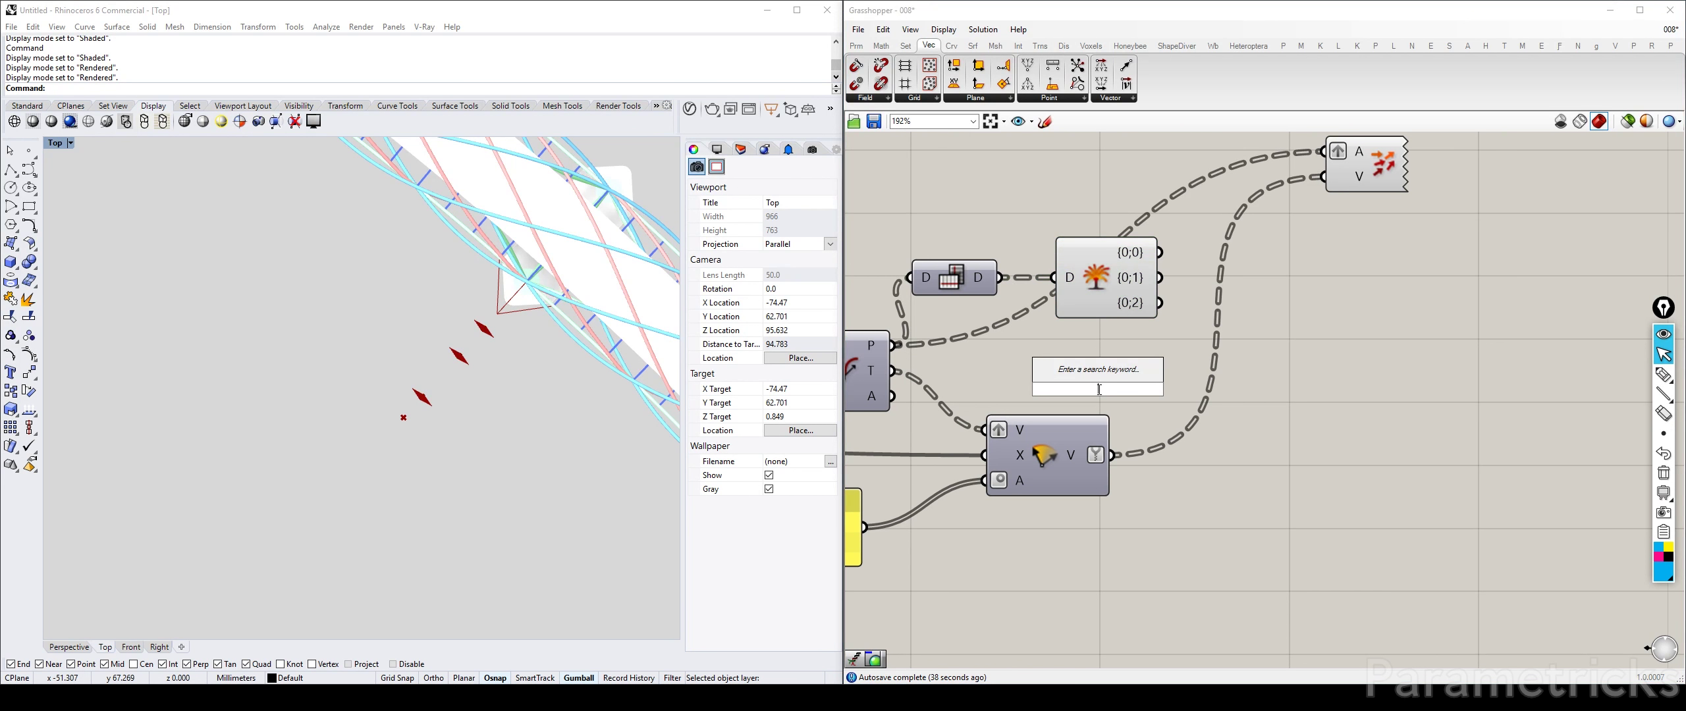
type("surfa")
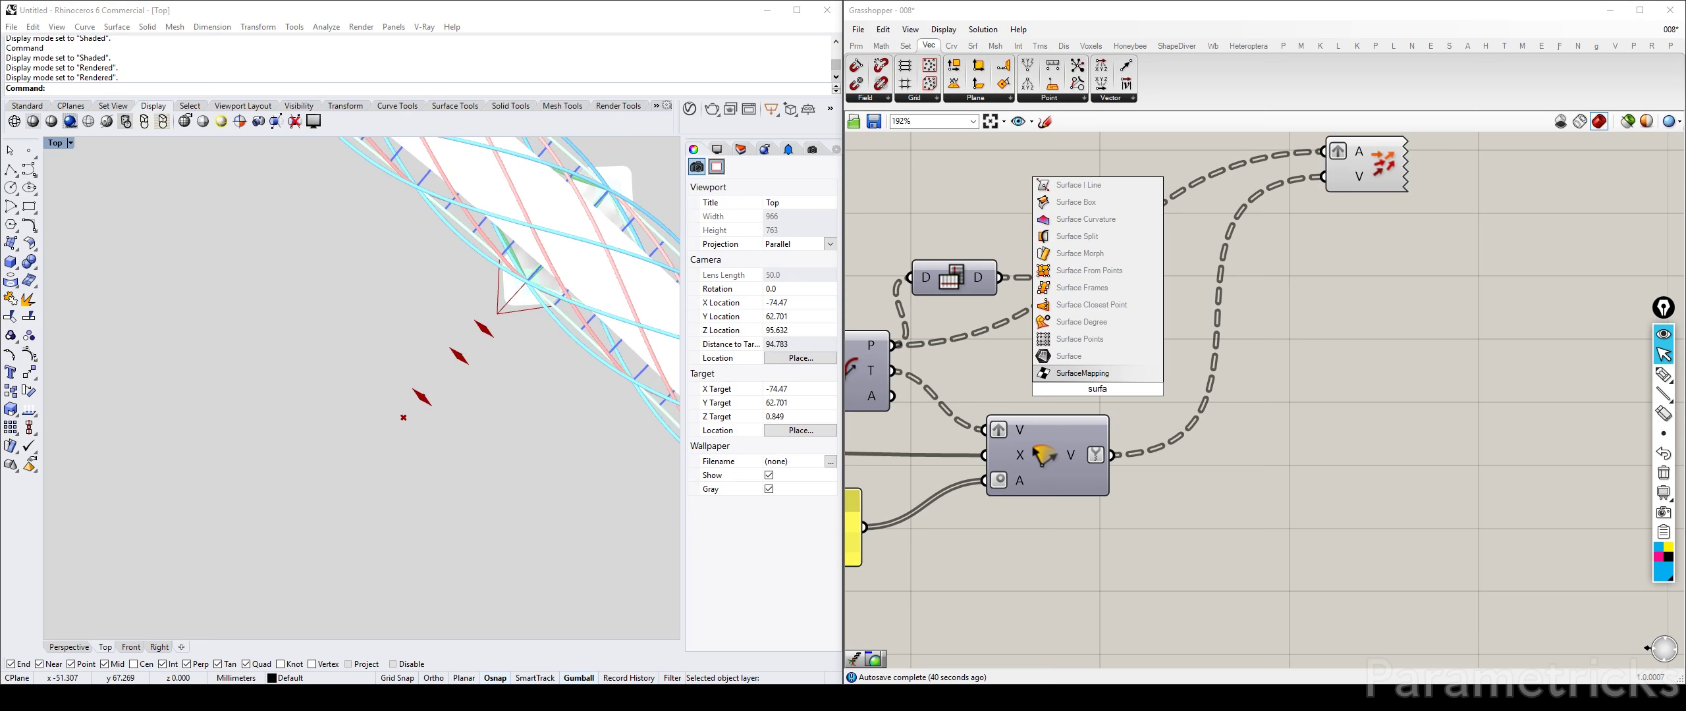
left_click(1107, 237)
left_click_drag(1086, 404, 1300, 356)
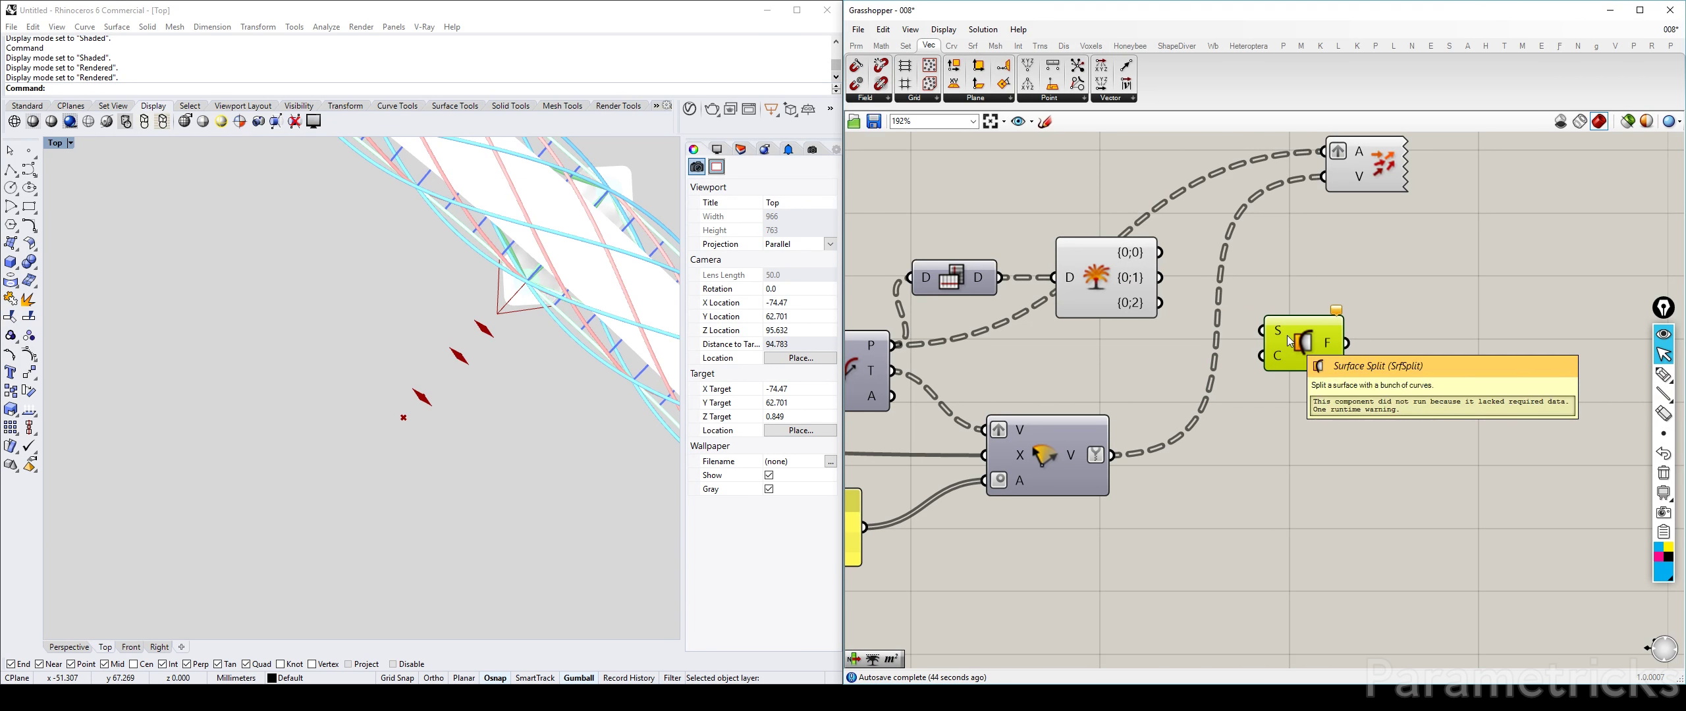
left_click_drag(1287, 335, 1310, 300)
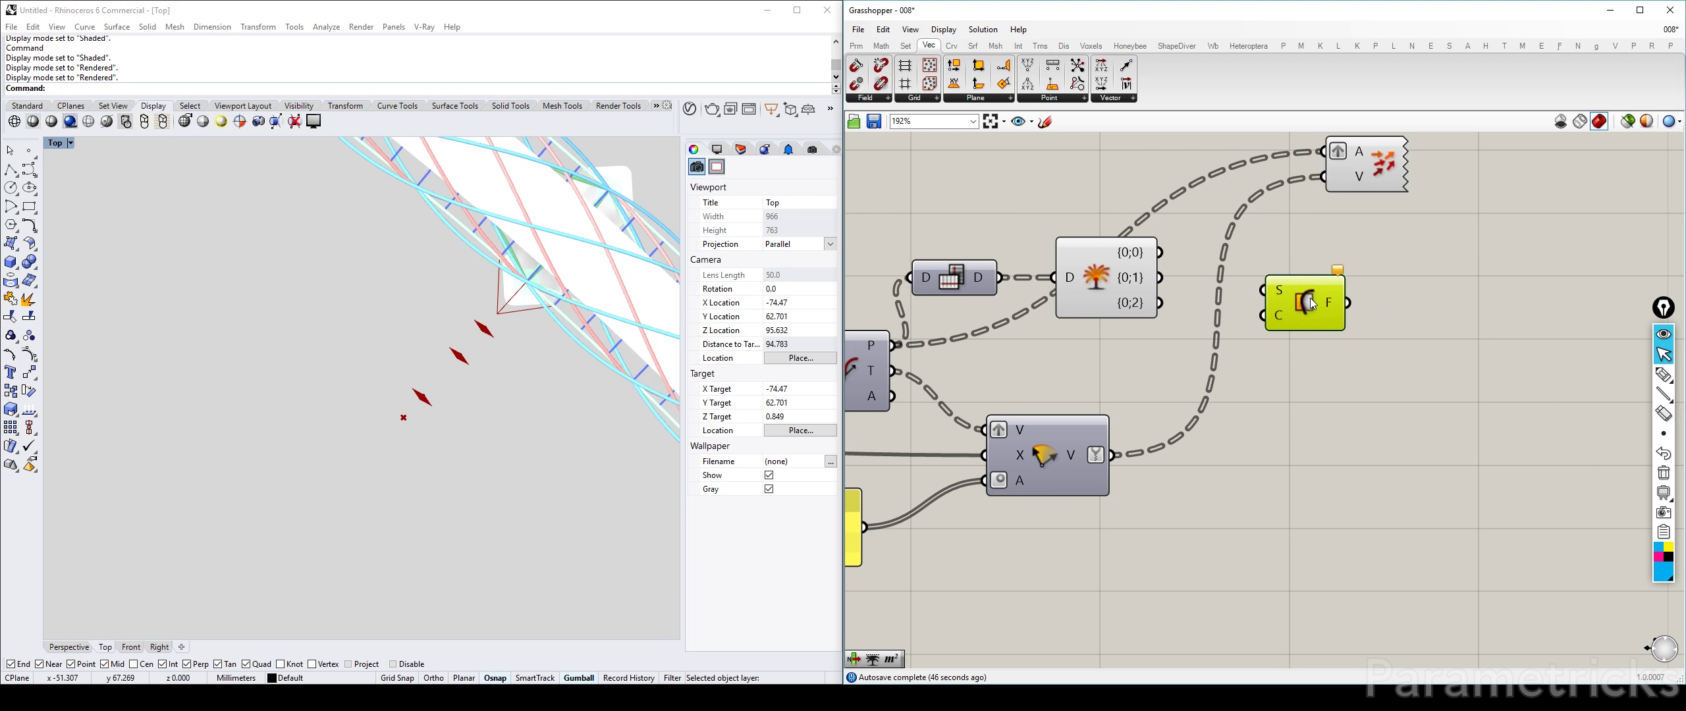
key("Delete")
Step: Simplify the data paths of the Flip Matrix output that feeds the Explode Tree component
left_click(1104, 267)
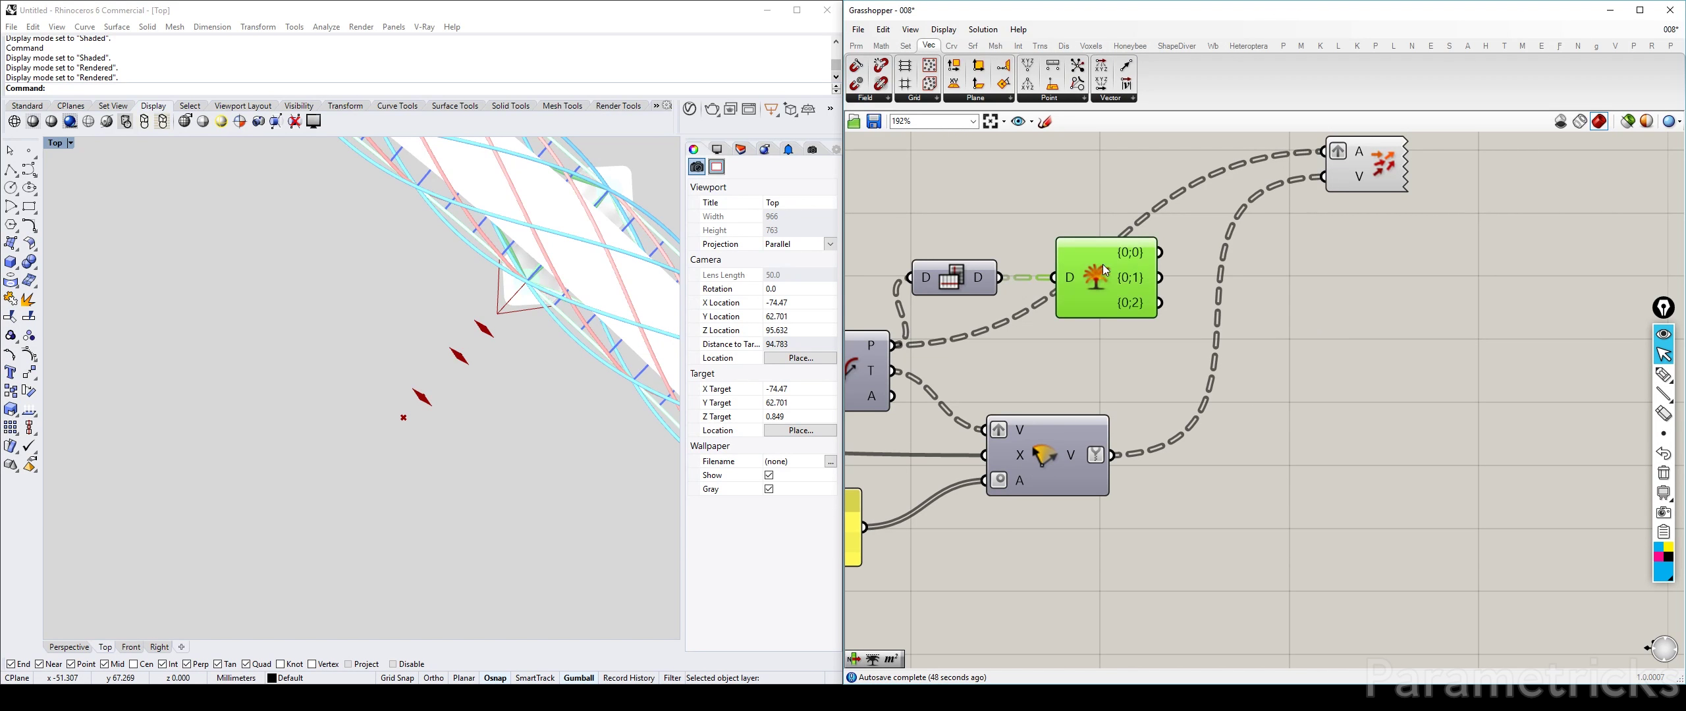
left_click_drag(1103, 266, 1096, 267)
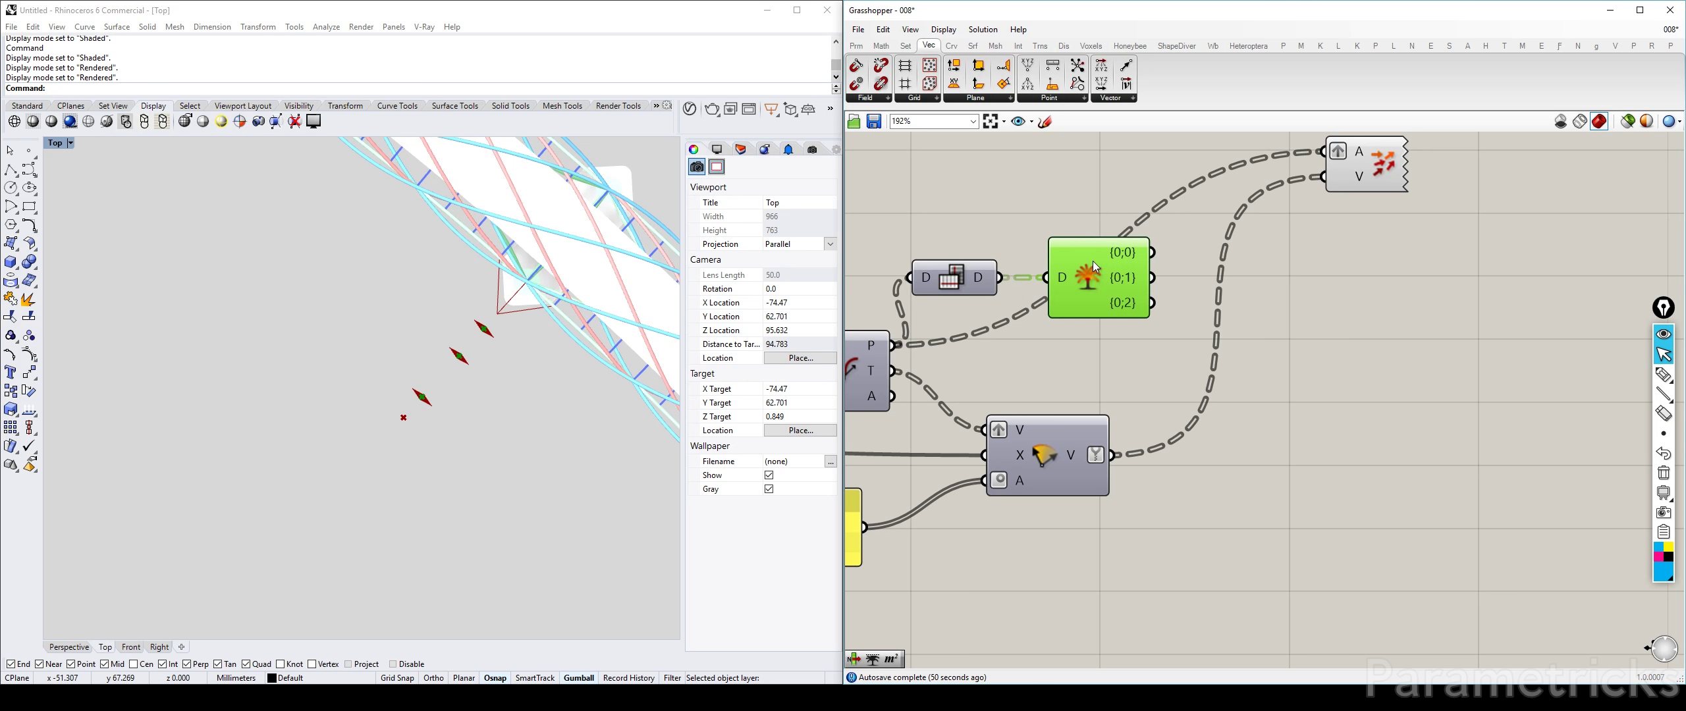
left_click(1255, 294)
right_click(1086, 281)
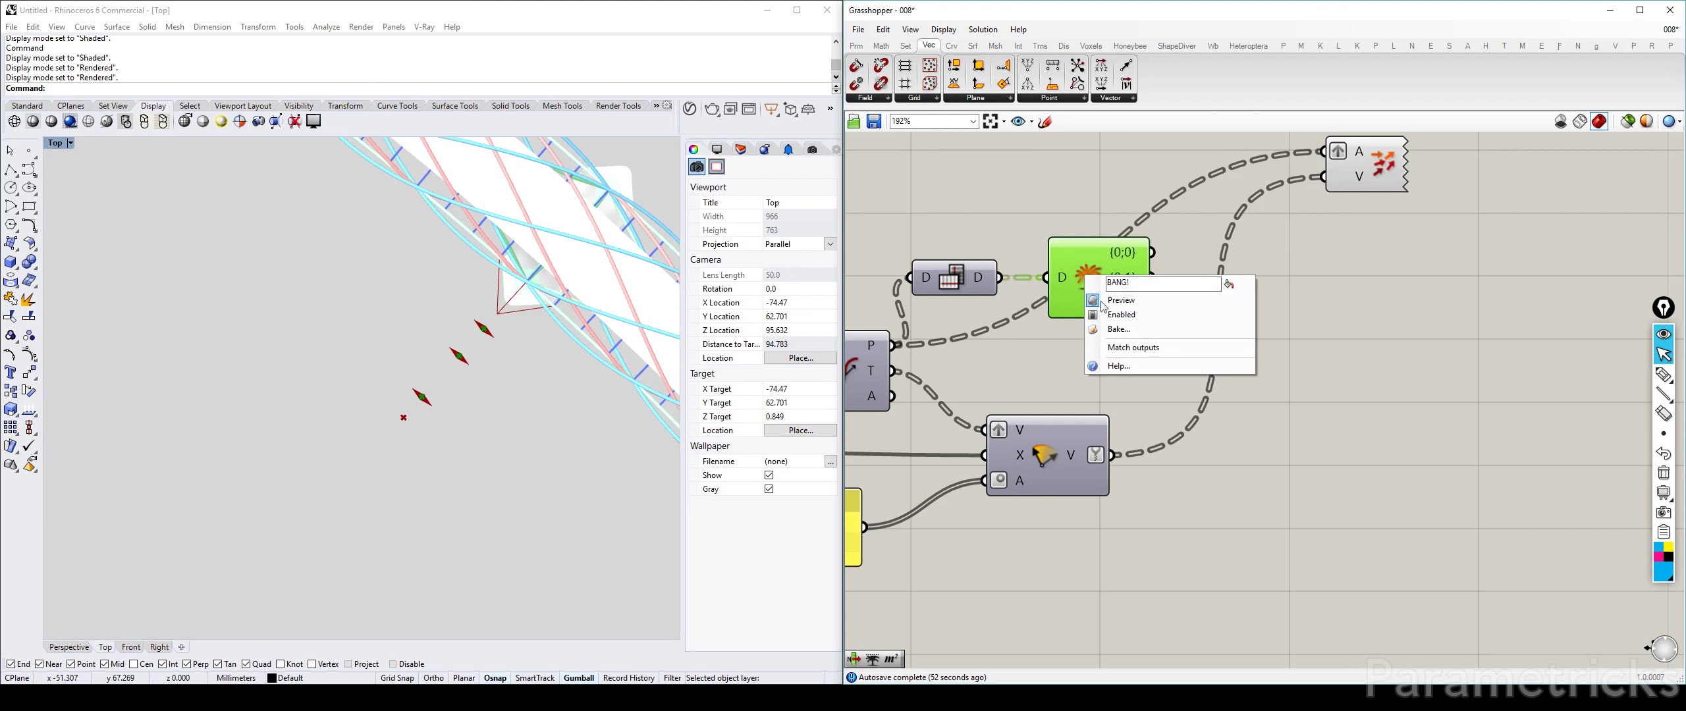
key("Escape")
right_click(1097, 281)
key("Escape")
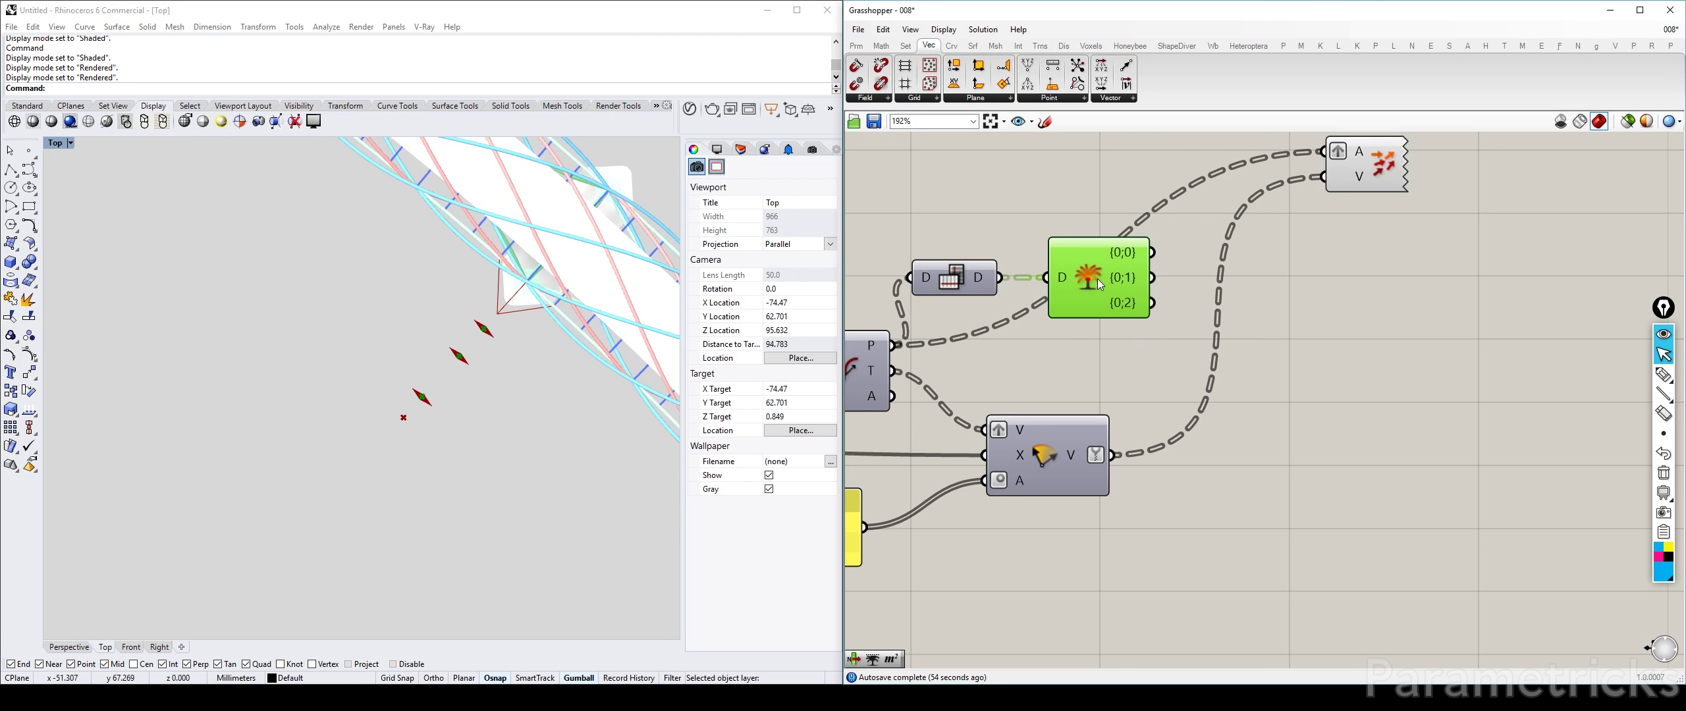
right_click(980, 278)
left_click(1018, 368)
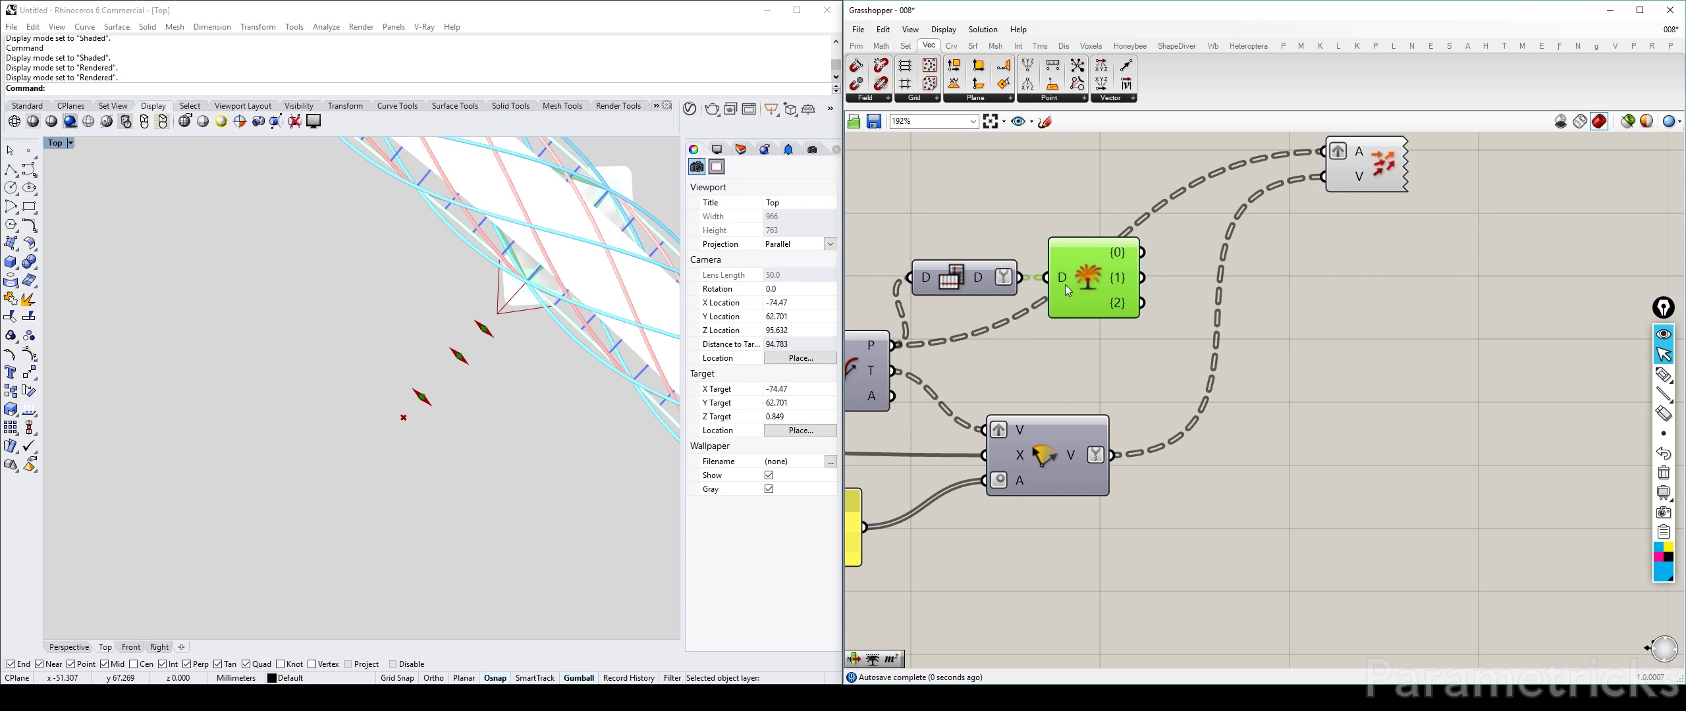
right_click(1095, 288)
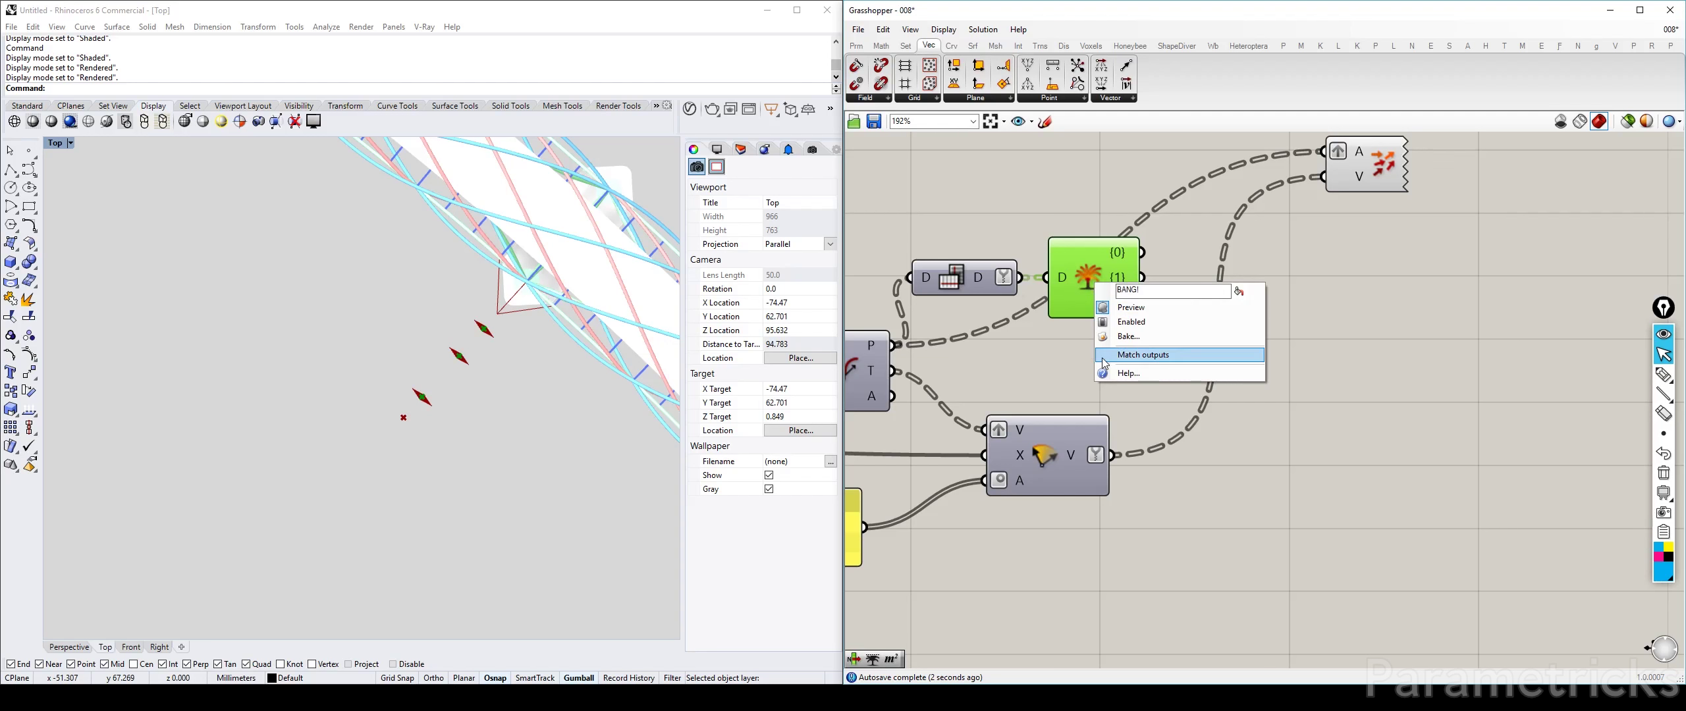
left_click(1288, 333)
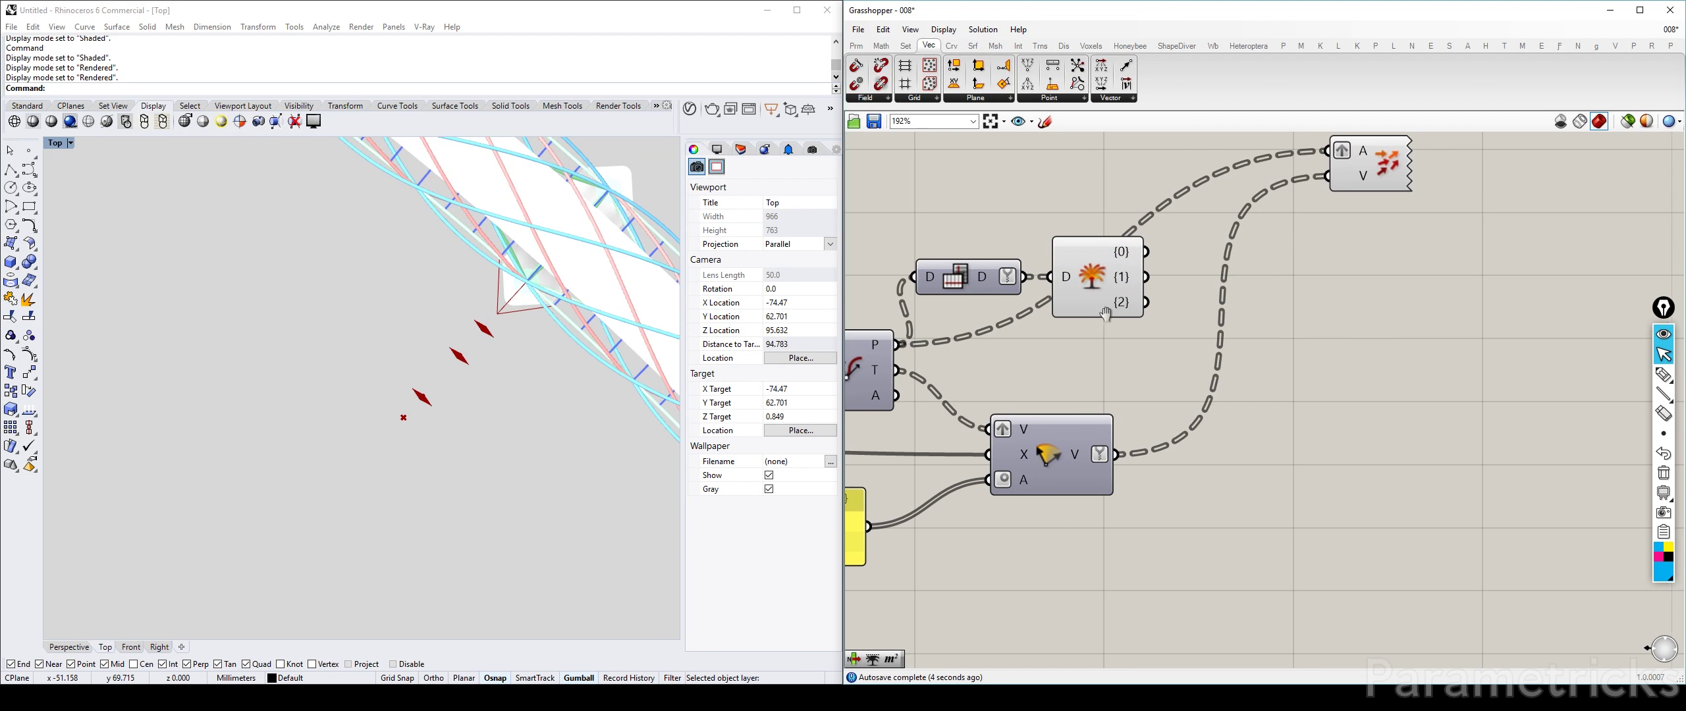
Step: Examine the four upstream Move components and the chain linking their points to the Explode Tree component
scroll(1144, 334, "down", 3)
right_click_drag(1144, 333, 1370, 283)
right_click_drag(1161, 309, 1383, 291)
right_click_drag(1538, 220, 1291, 265)
right_click_drag(1086, 310, 1237, 262)
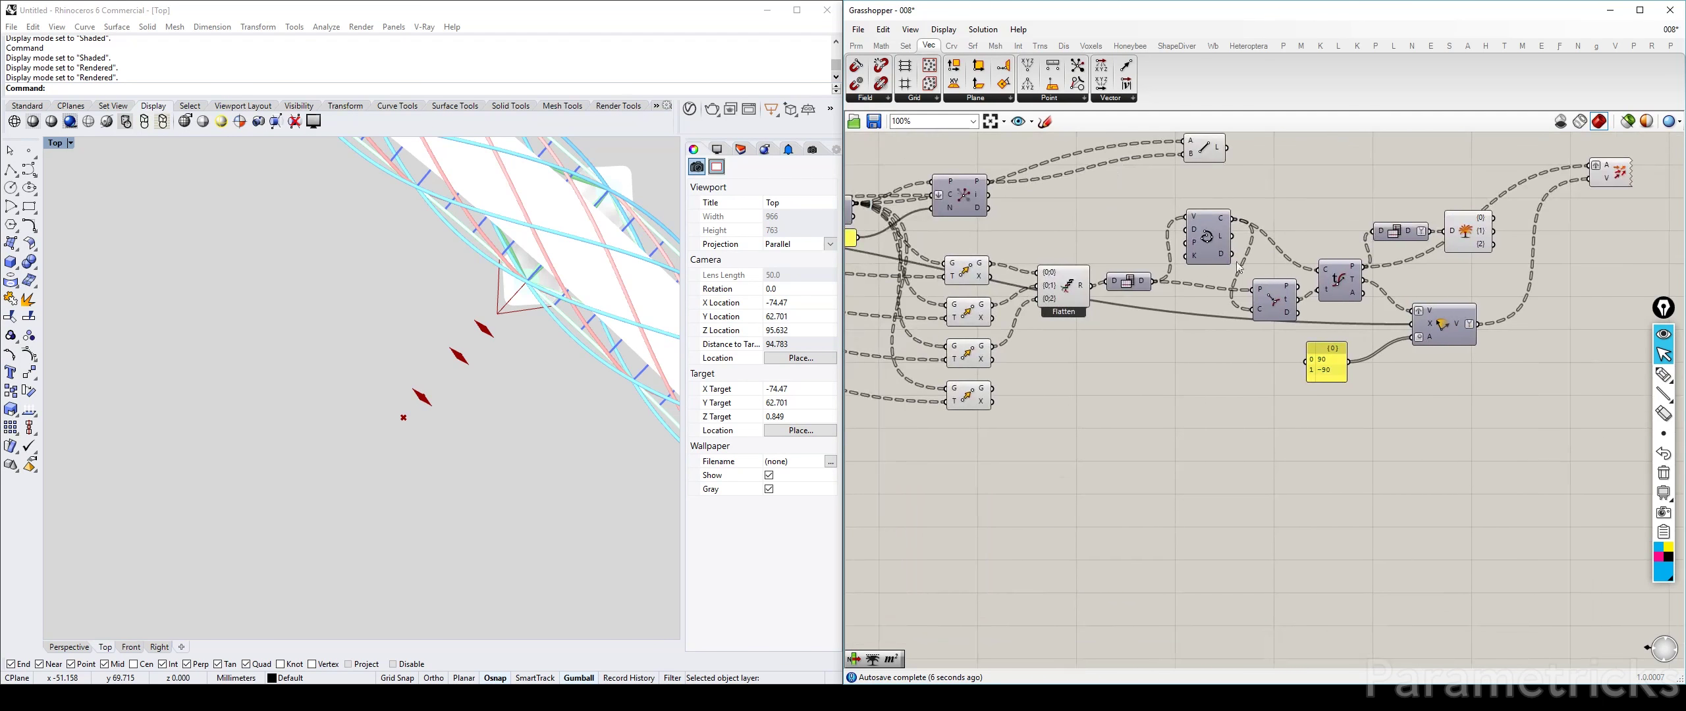
left_click_drag(1033, 431, 934, 243)
right_click_drag(860, 310, 1192, 295)
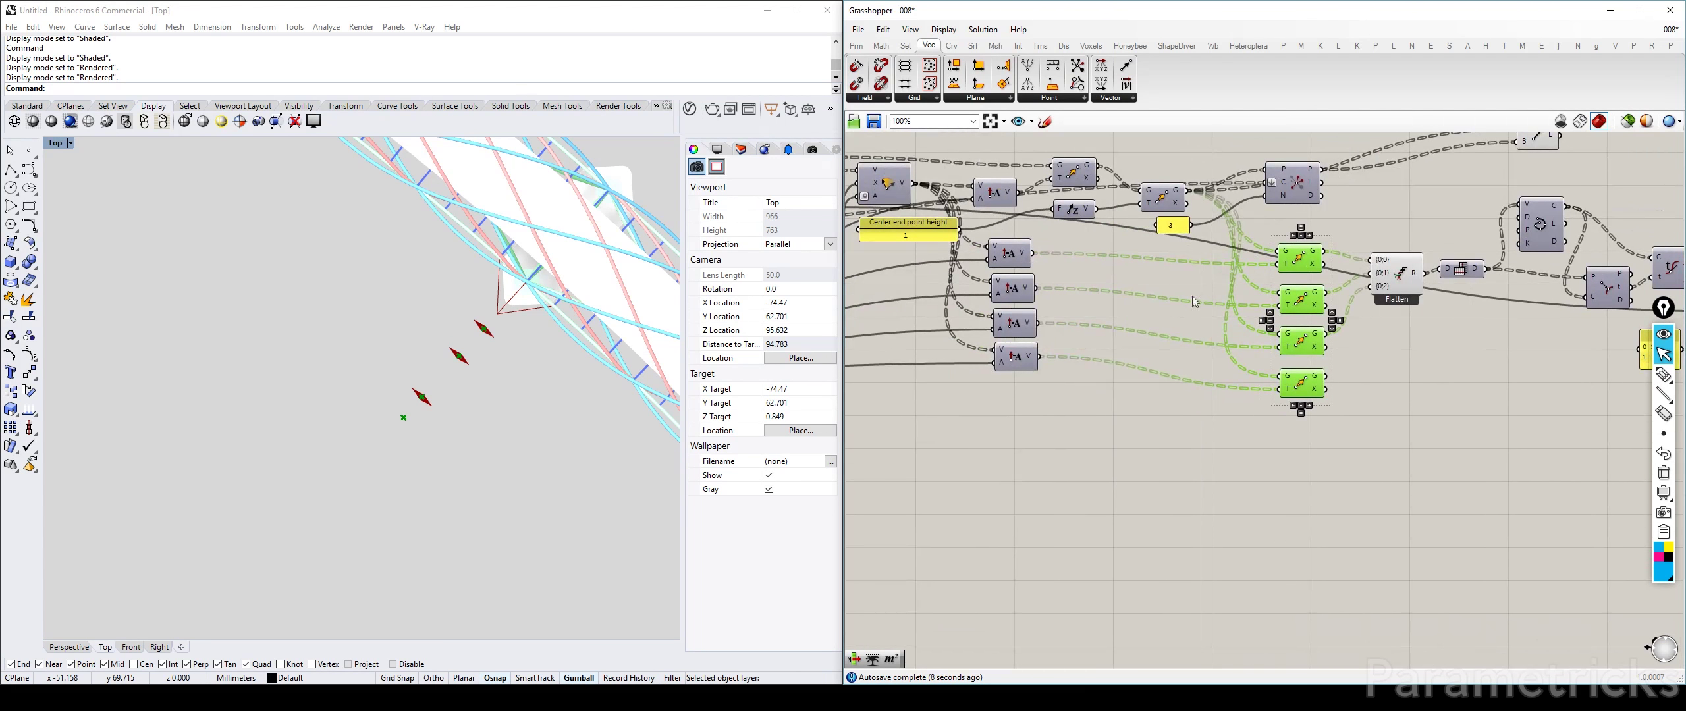
right_click_drag(1587, 201, 1225, 270)
left_click(1278, 226)
right_click_drag(1416, 280, 1132, 290)
scroll(1131, 290, "up", 2)
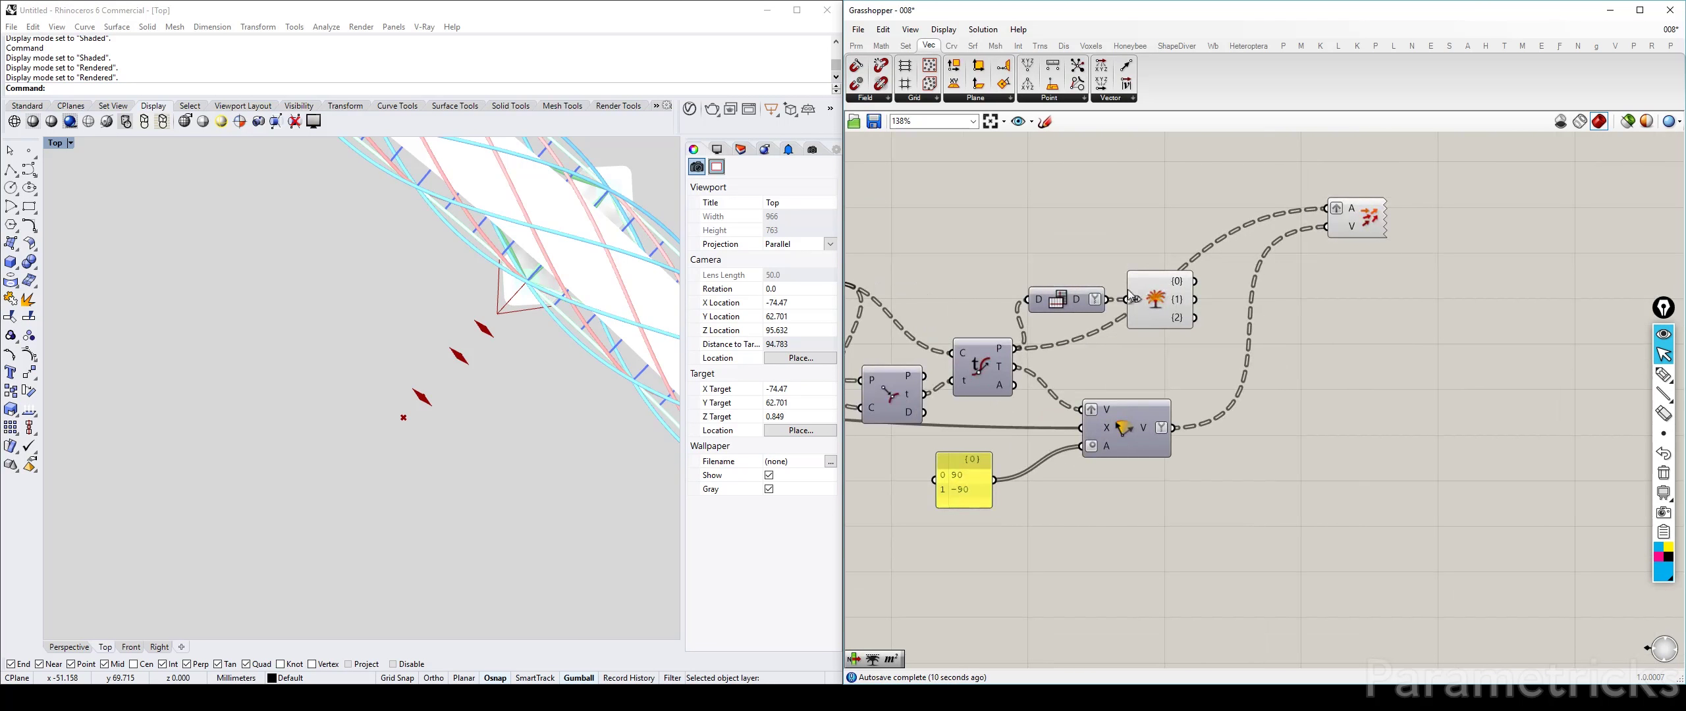
scroll(1199, 321, "up", 3)
double_click(1343, 315)
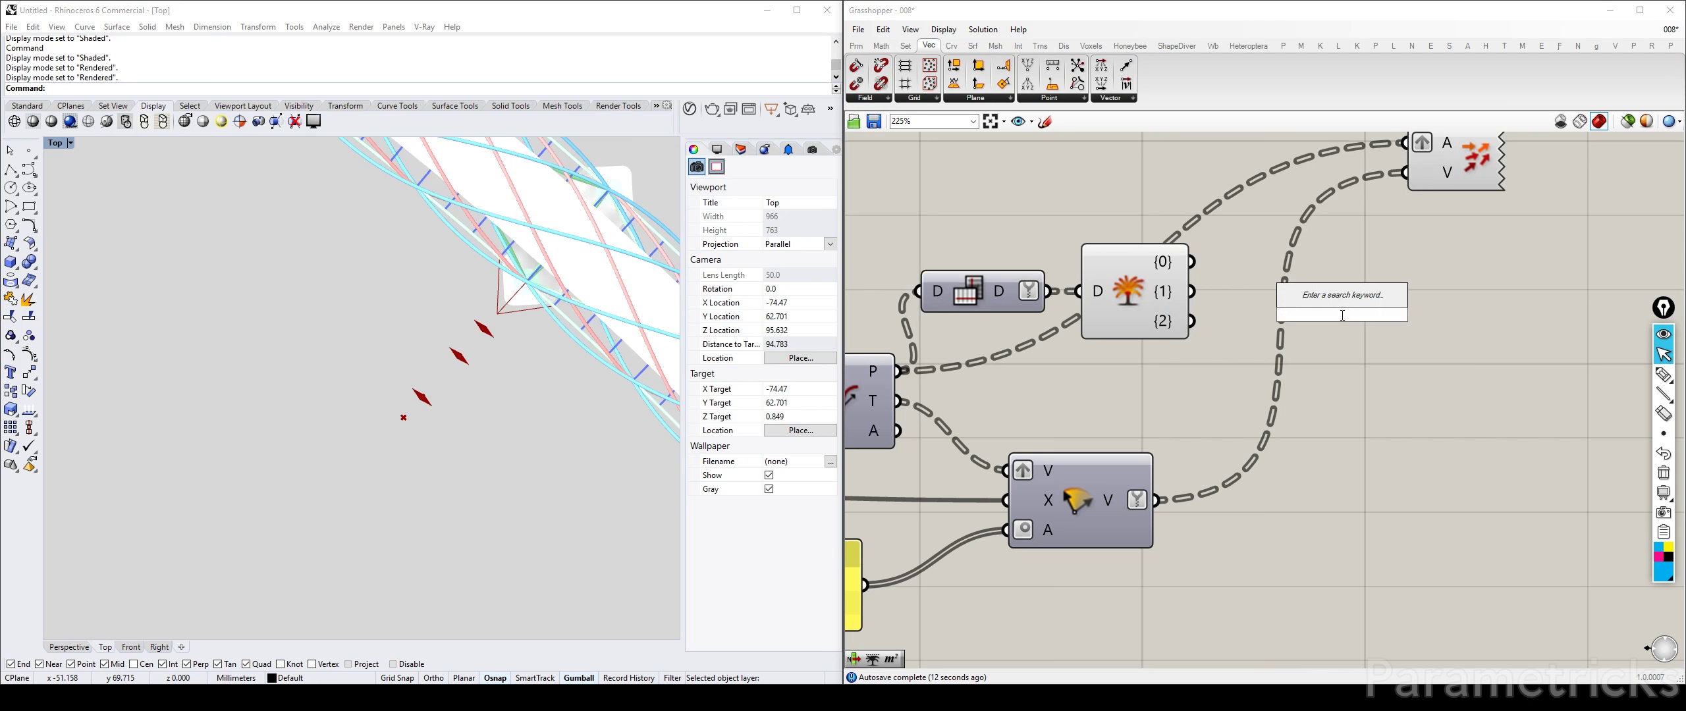
right_click_drag(1303, 359, 1213, 361)
scroll(1245, 290, "down", 4)
scroll(1139, 422, "up", 3)
right_click_drag(1142, 253, 1119, 287)
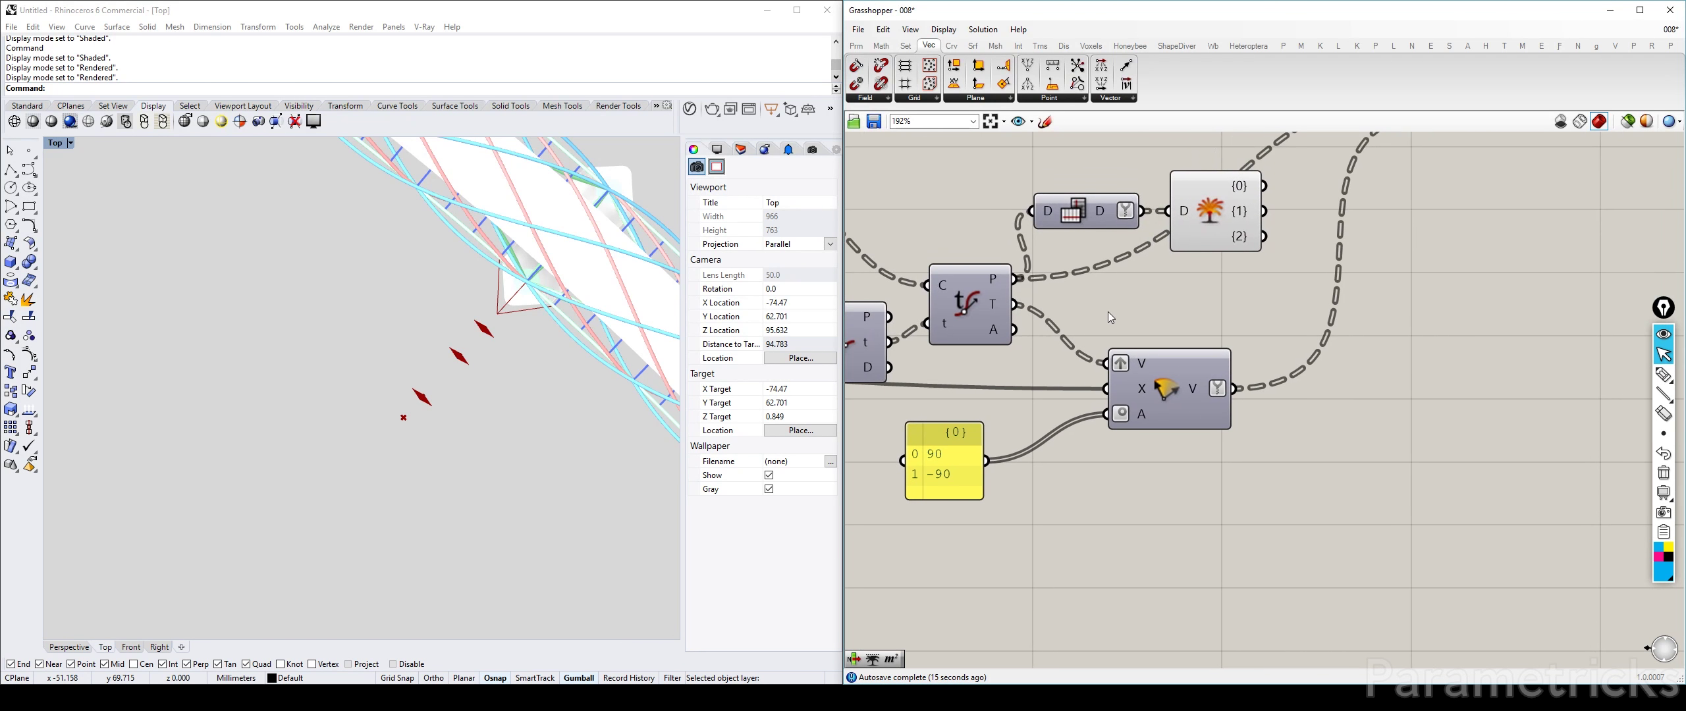
Step: Shift the vector rotation component away from Evaluate Curve to free space beside its tangent output
left_click_drag(1166, 371, 1236, 366)
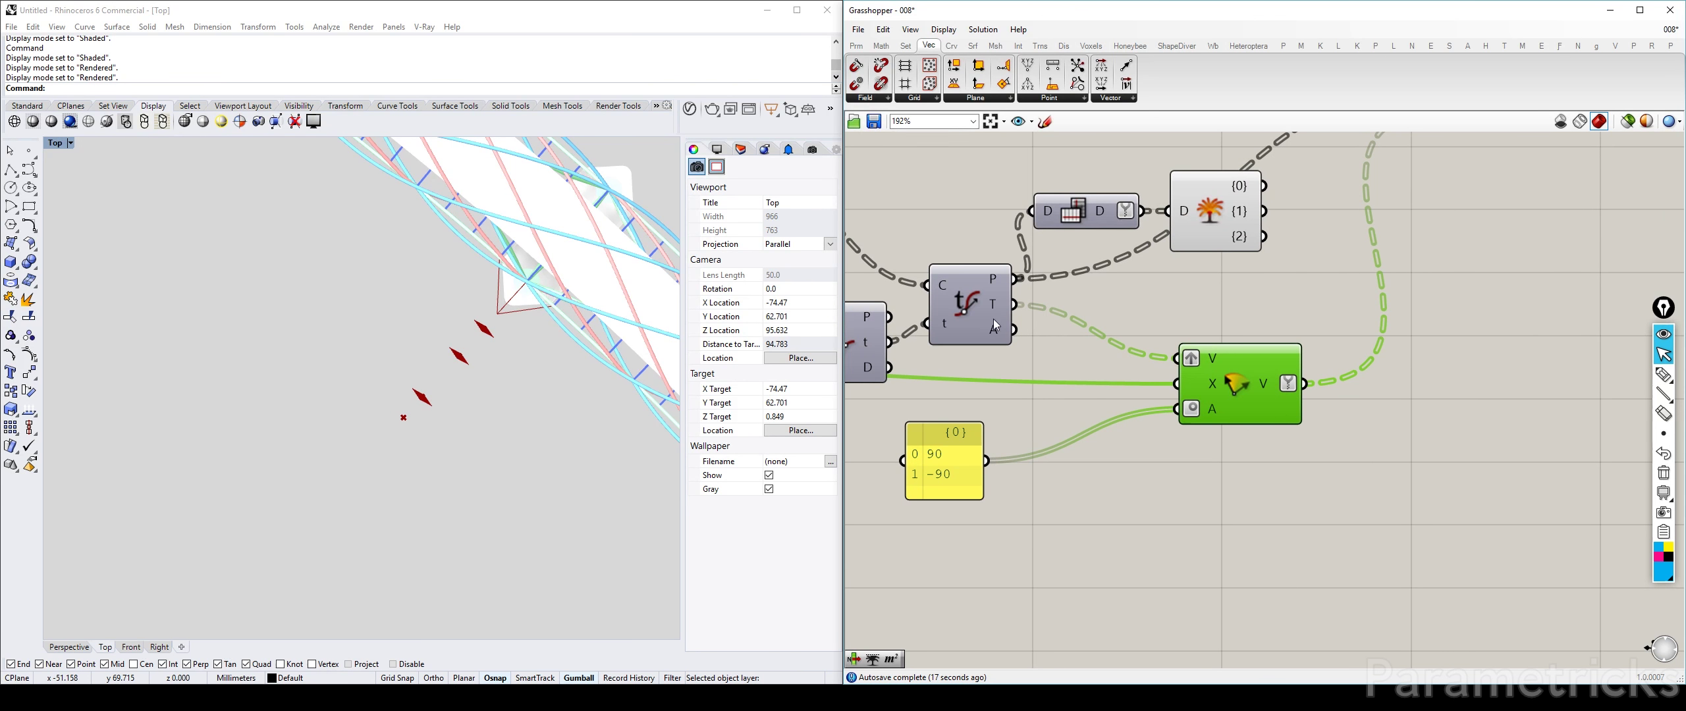
right_click_drag(1246, 352, 1231, 269)
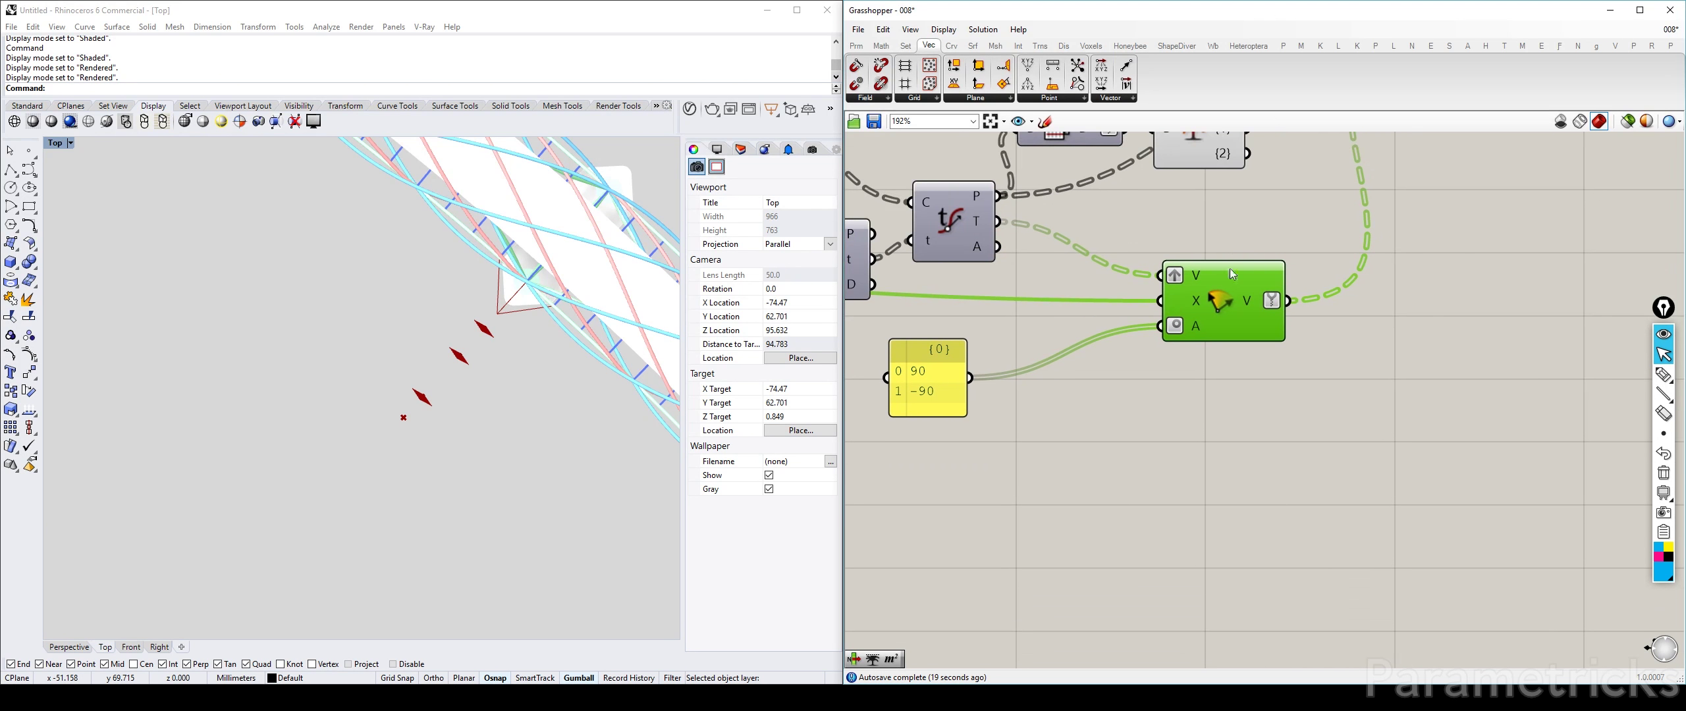
left_click_drag(1185, 285, 1283, 337)
left_click(938, 387)
right_click_drag(1277, 315, 1286, 374)
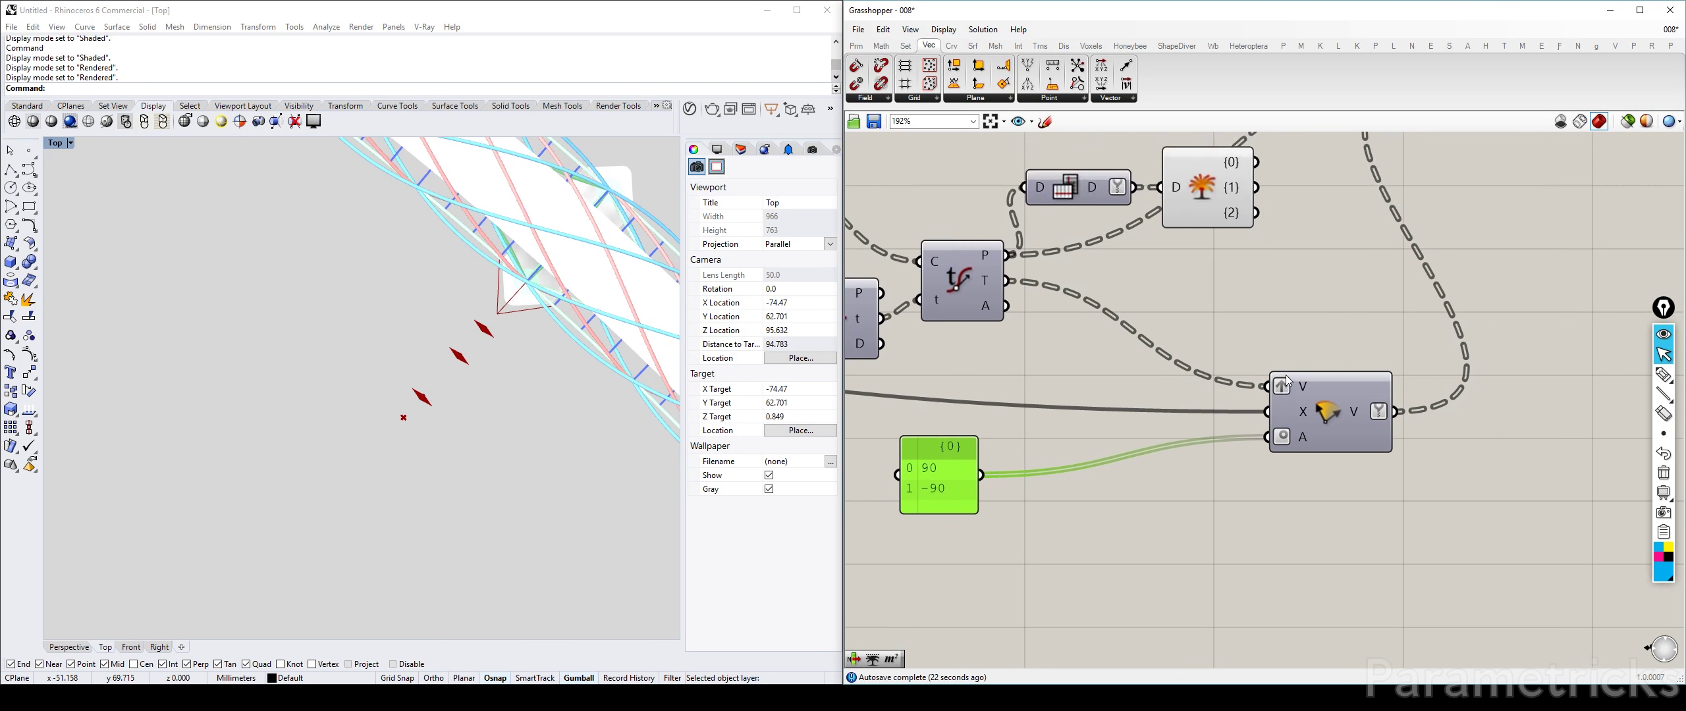
Step: Duplicate the Flip Matrix and Explode Tree components for Evaluate Curve's tangent output and arrange both pairs in parallel rows
left_click_drag(1046, 202, 1035, 282, "alt")
left_click_drag(1256, 163, 1247, 242, "ctrl")
left_click_drag(1200, 196, 1184, 280, "alt")
right_click_drag(1104, 288, 1044, 296)
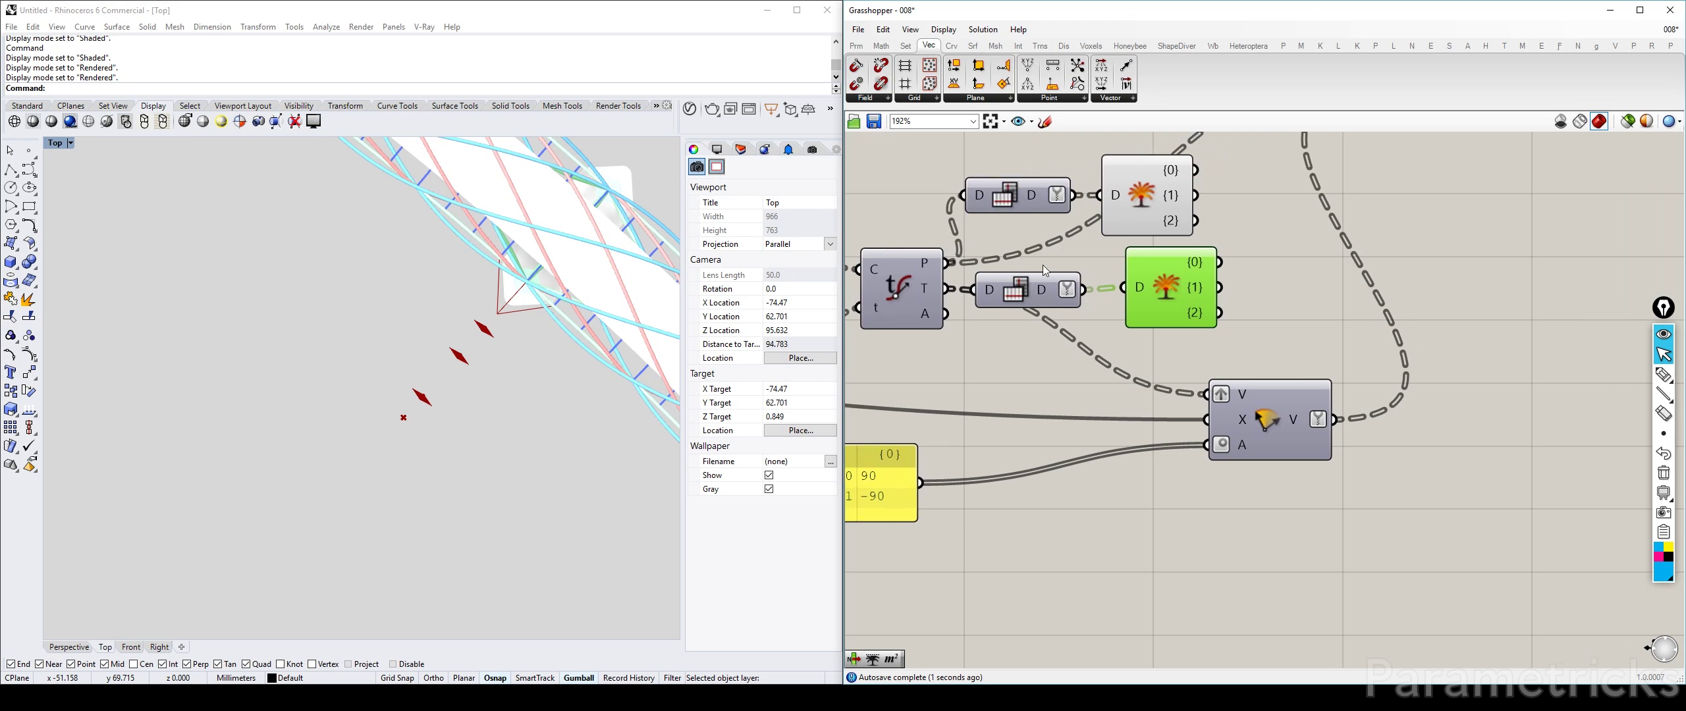
left_click_drag(1020, 192, 1032, 246)
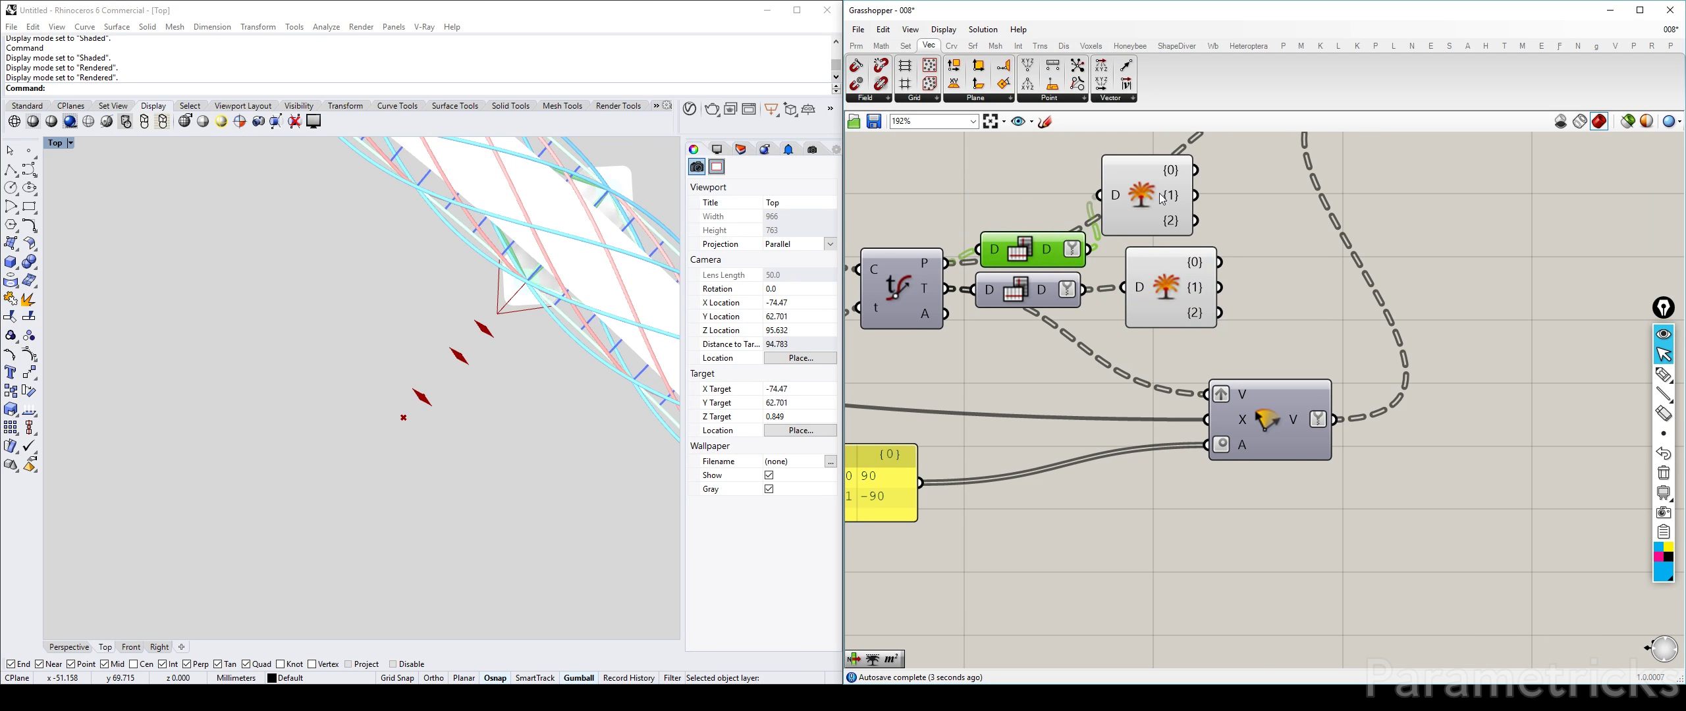
left_click_drag(1161, 192, 1188, 199)
left_click_drag(1172, 270, 1175, 295)
right_click_drag(1259, 304, 1287, 312)
scroll(1287, 315, "down", 3)
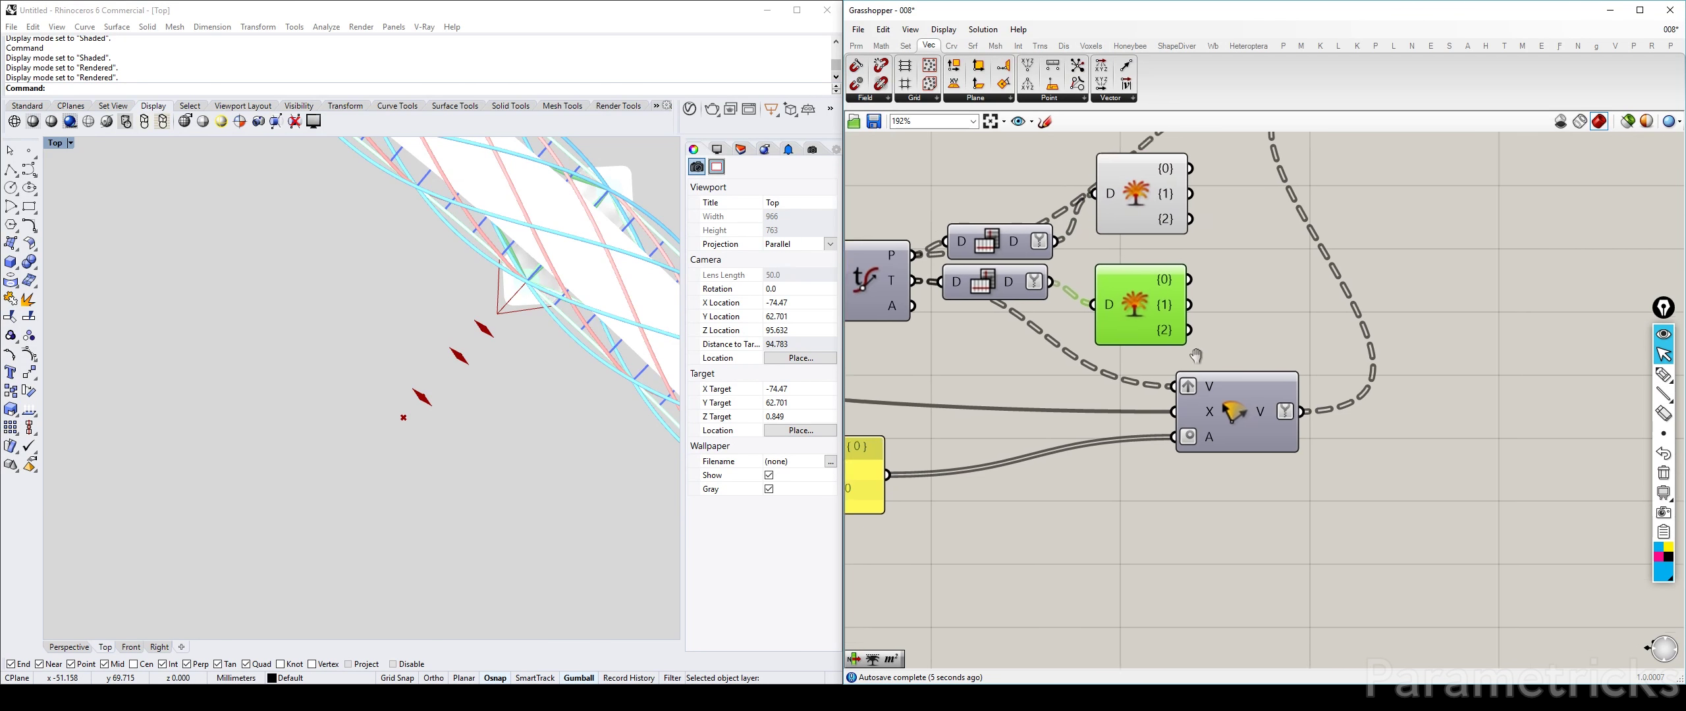
Step: Connect branch {0} of the tangent Explode Tree to the vector input of the rotation component
left_click_drag(1173, 397, 1226, 366)
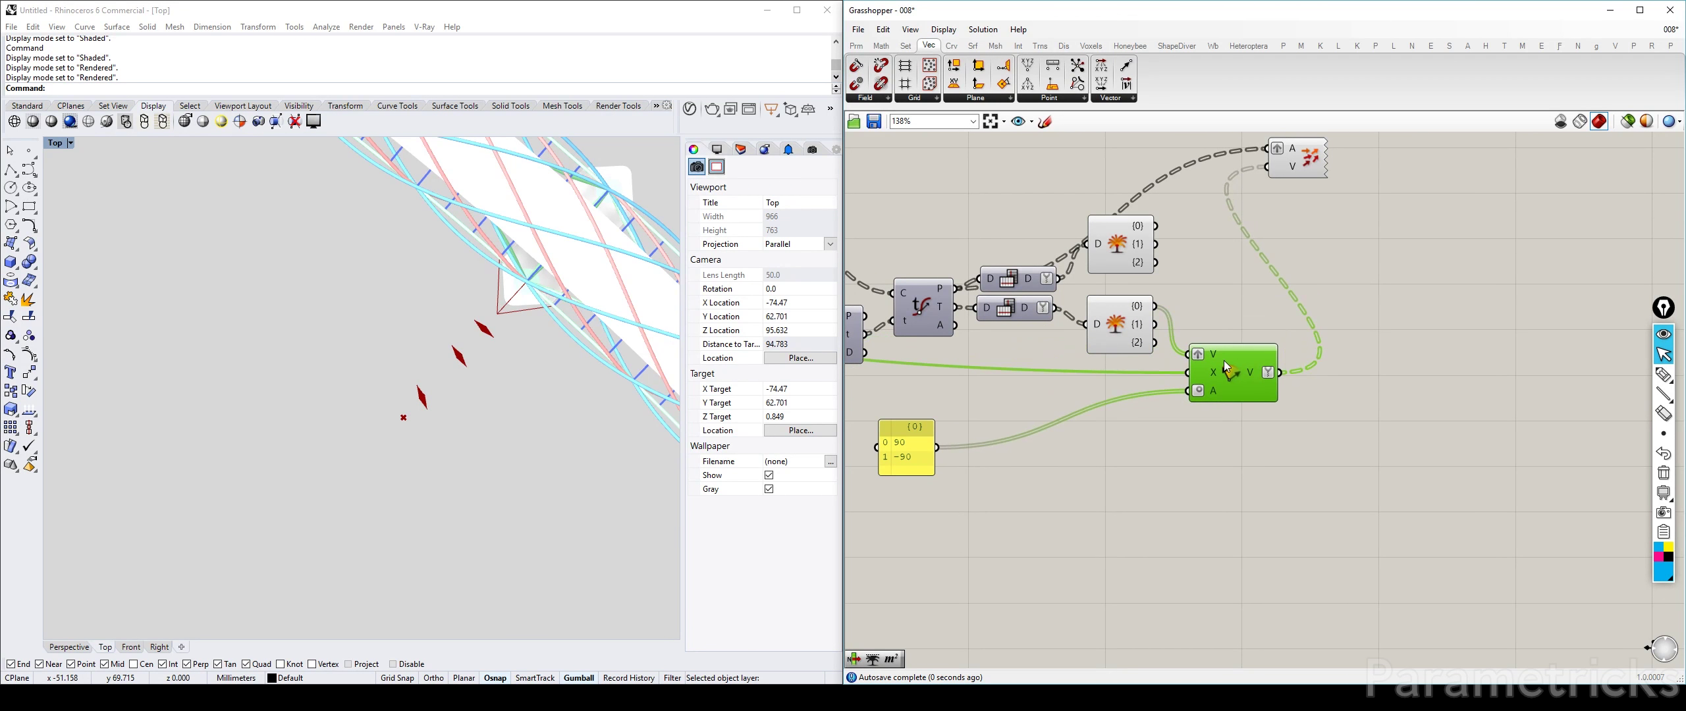
right_click_drag(909, 453, 1205, 395)
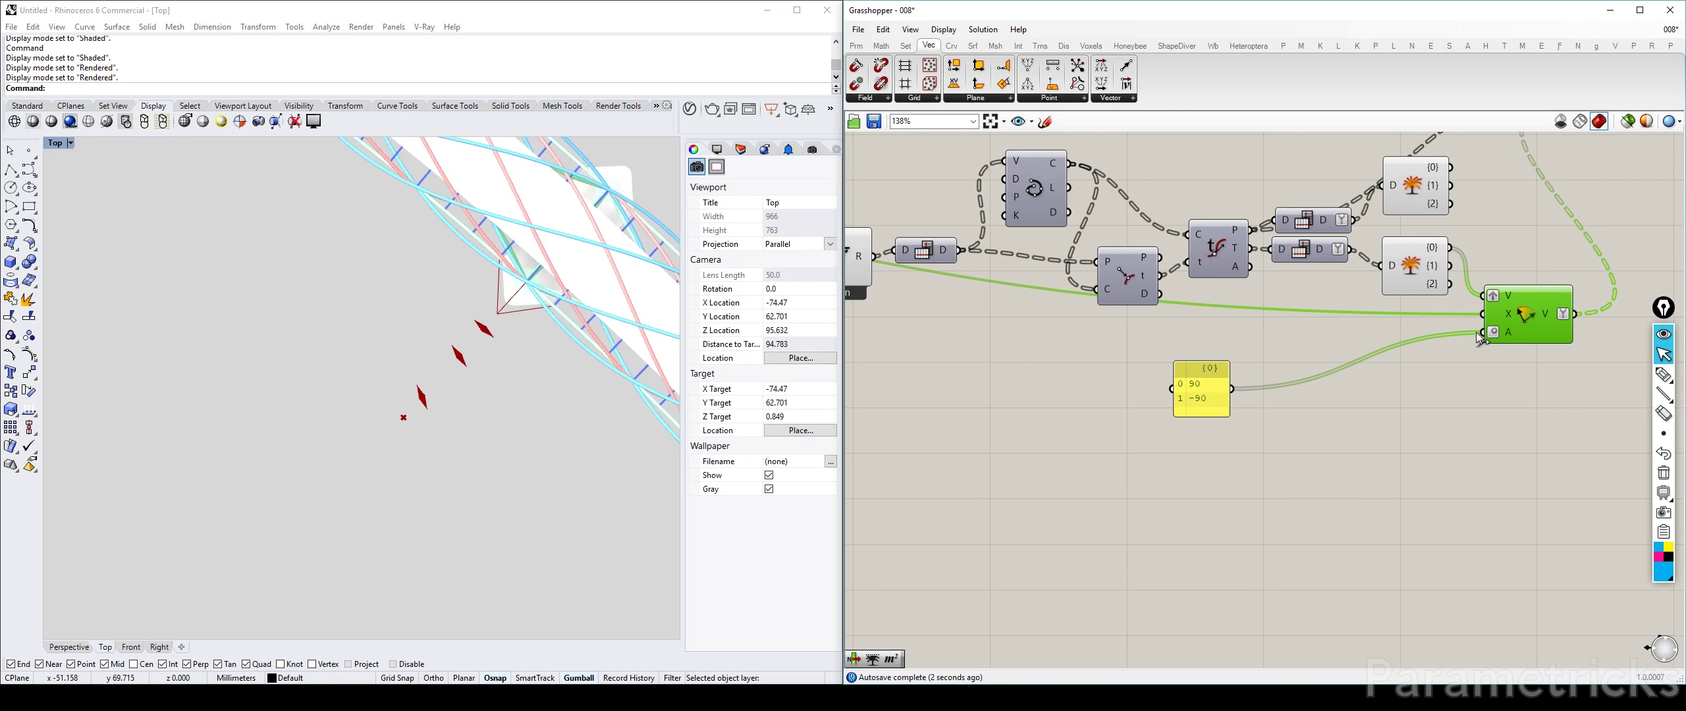
right_click_drag(1484, 340, 1292, 427)
Step: Replace the anchor input of the Vector Display component with branch {0} of the point Explode Tree
left_click_drag(1390, 205, 1420, 207)
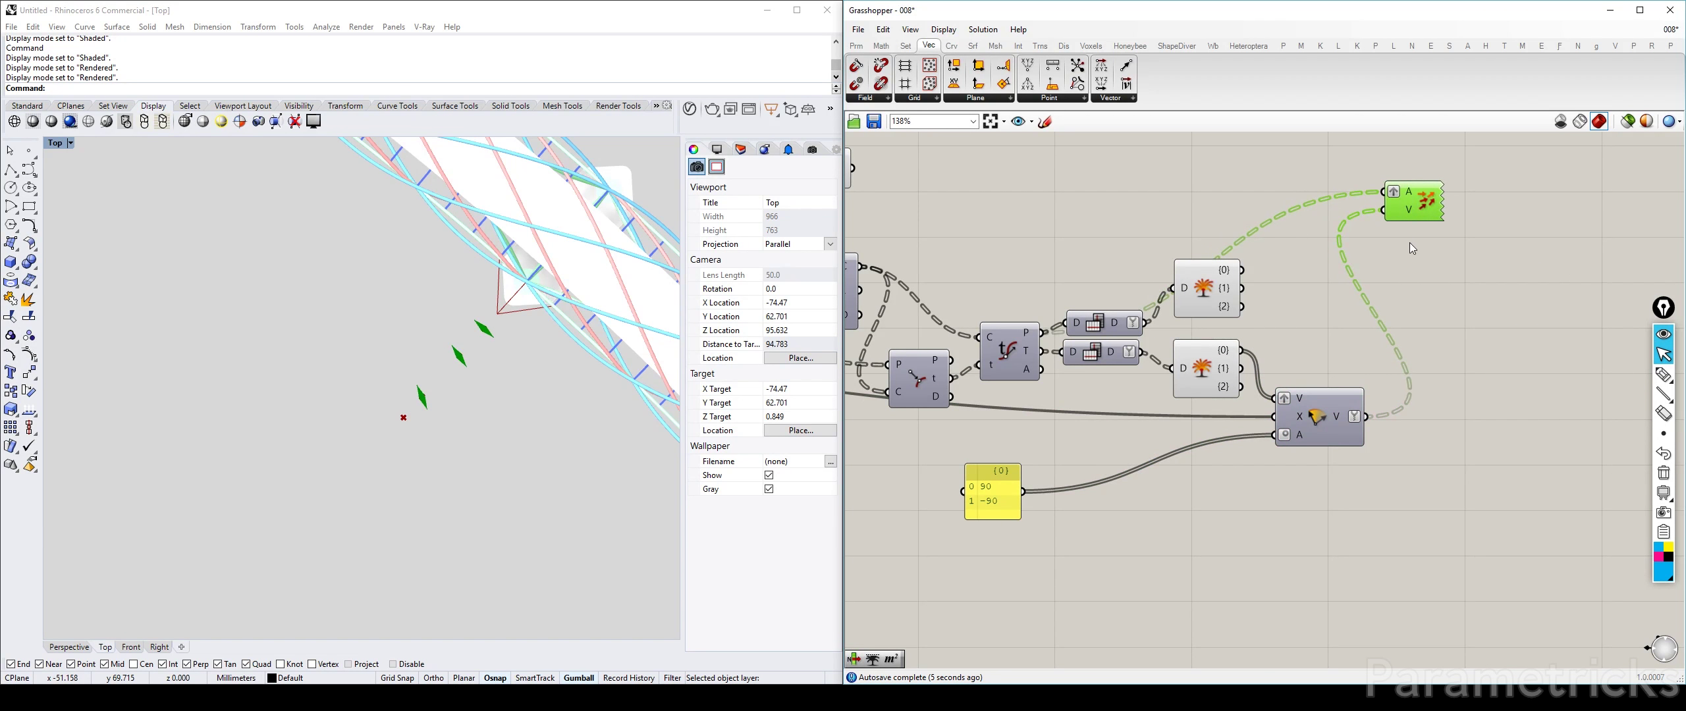
left_click_drag(1244, 273, 1242, 271)
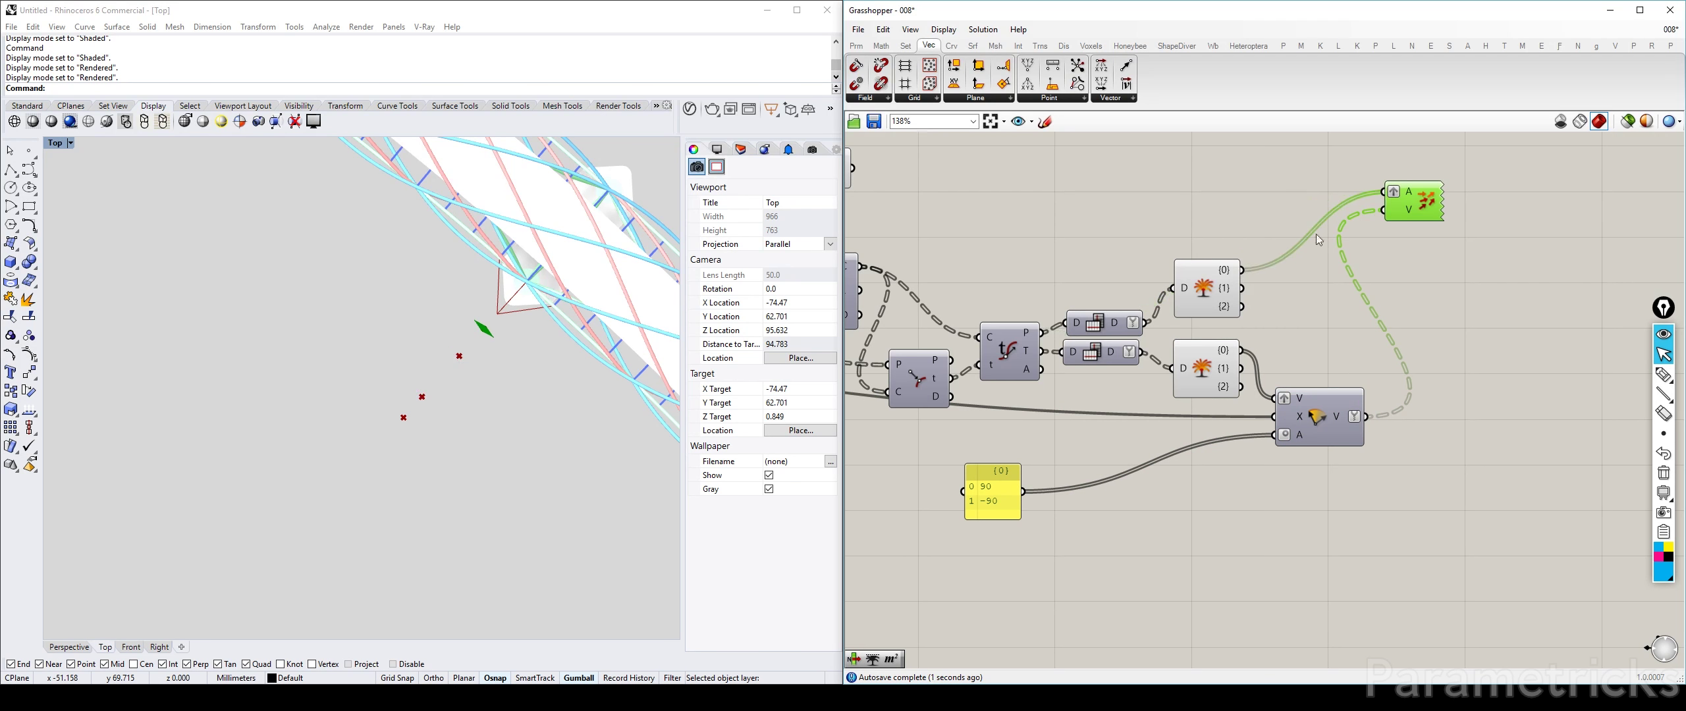
mouse_move(1227, 355)
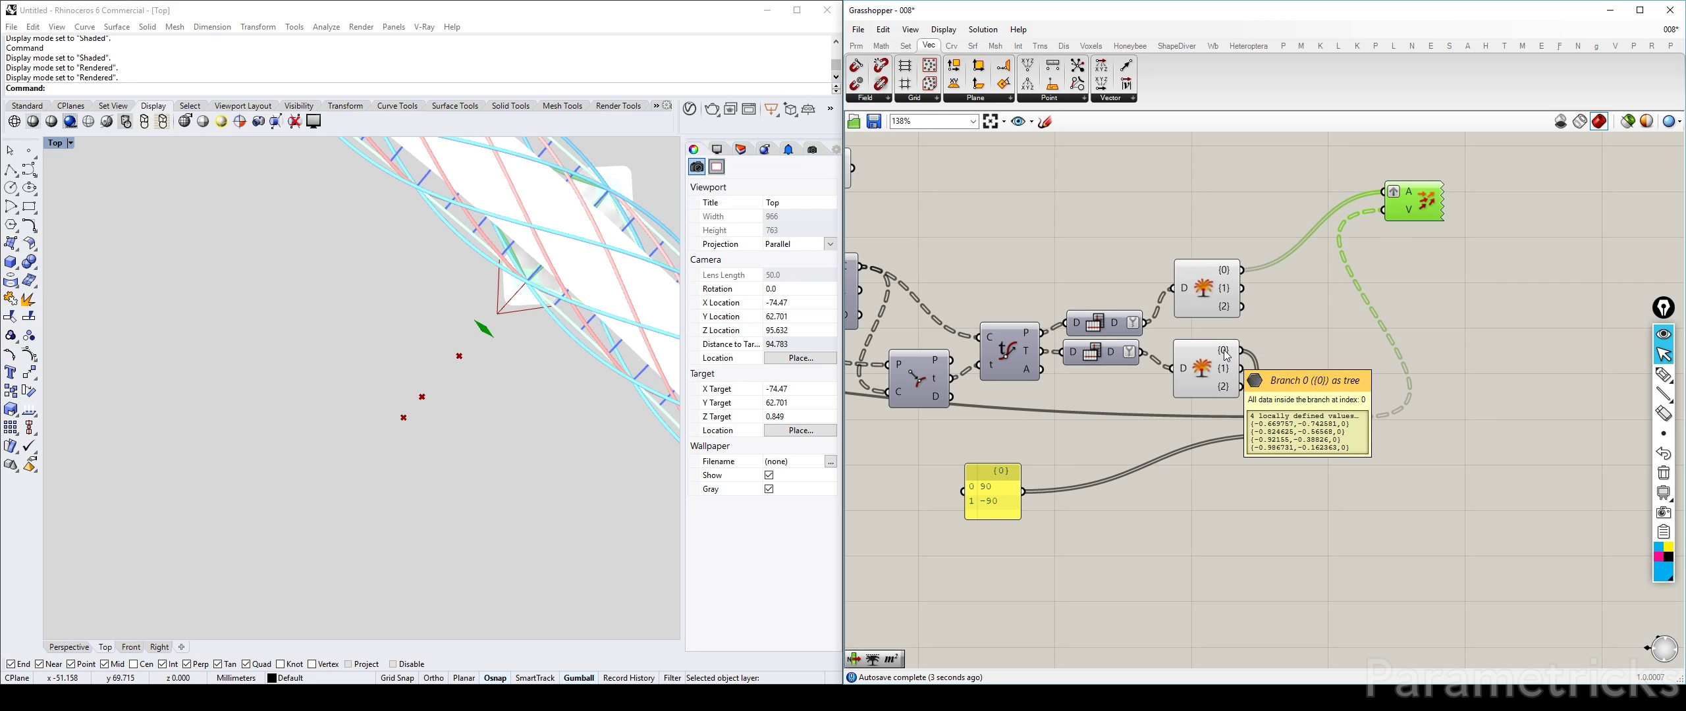
mouse_move(1343, 418)
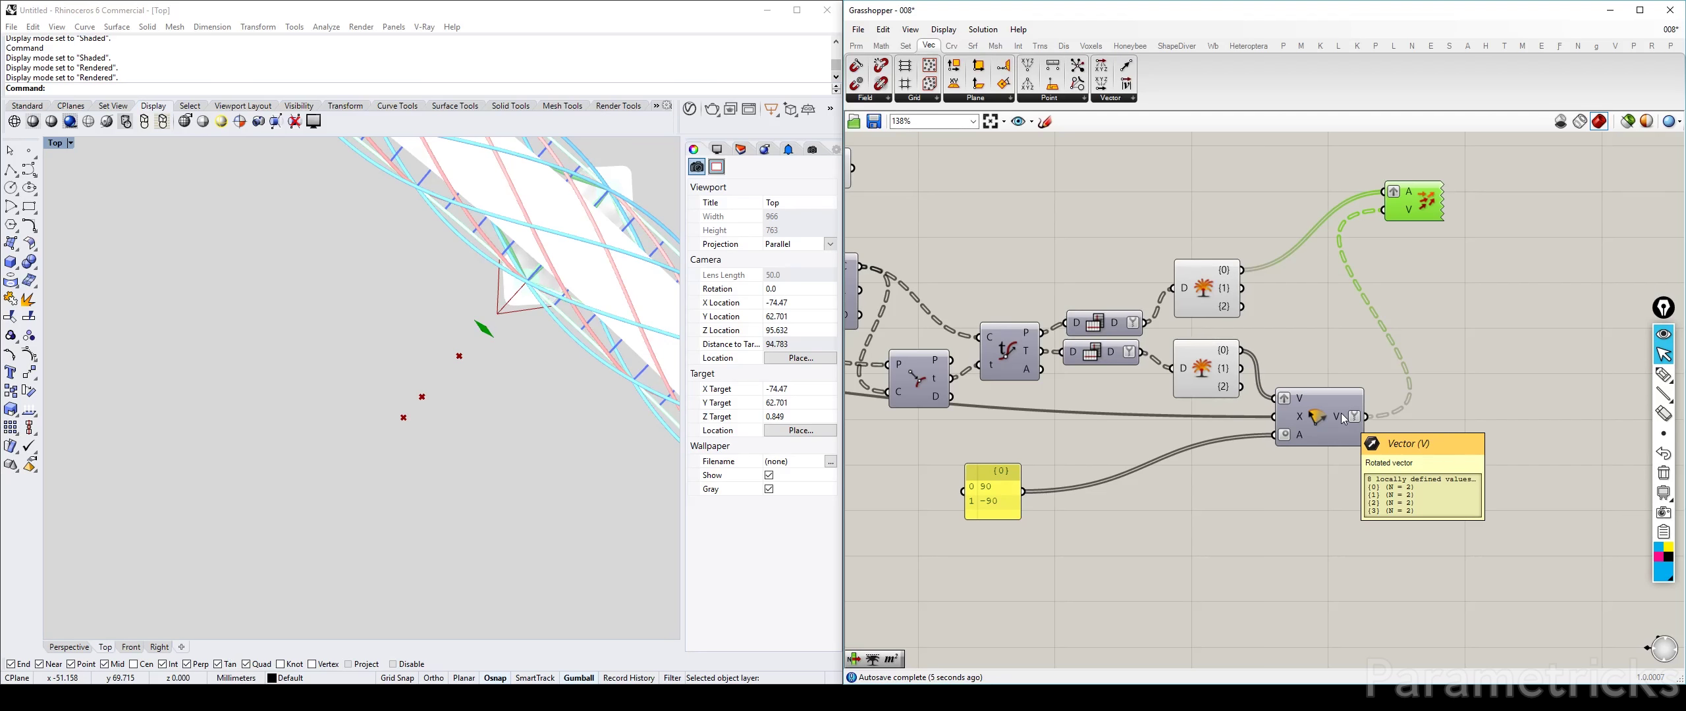
Step: Add an Amplitude component below the vector rotation component
left_click_drag(997, 482, 1025, 461)
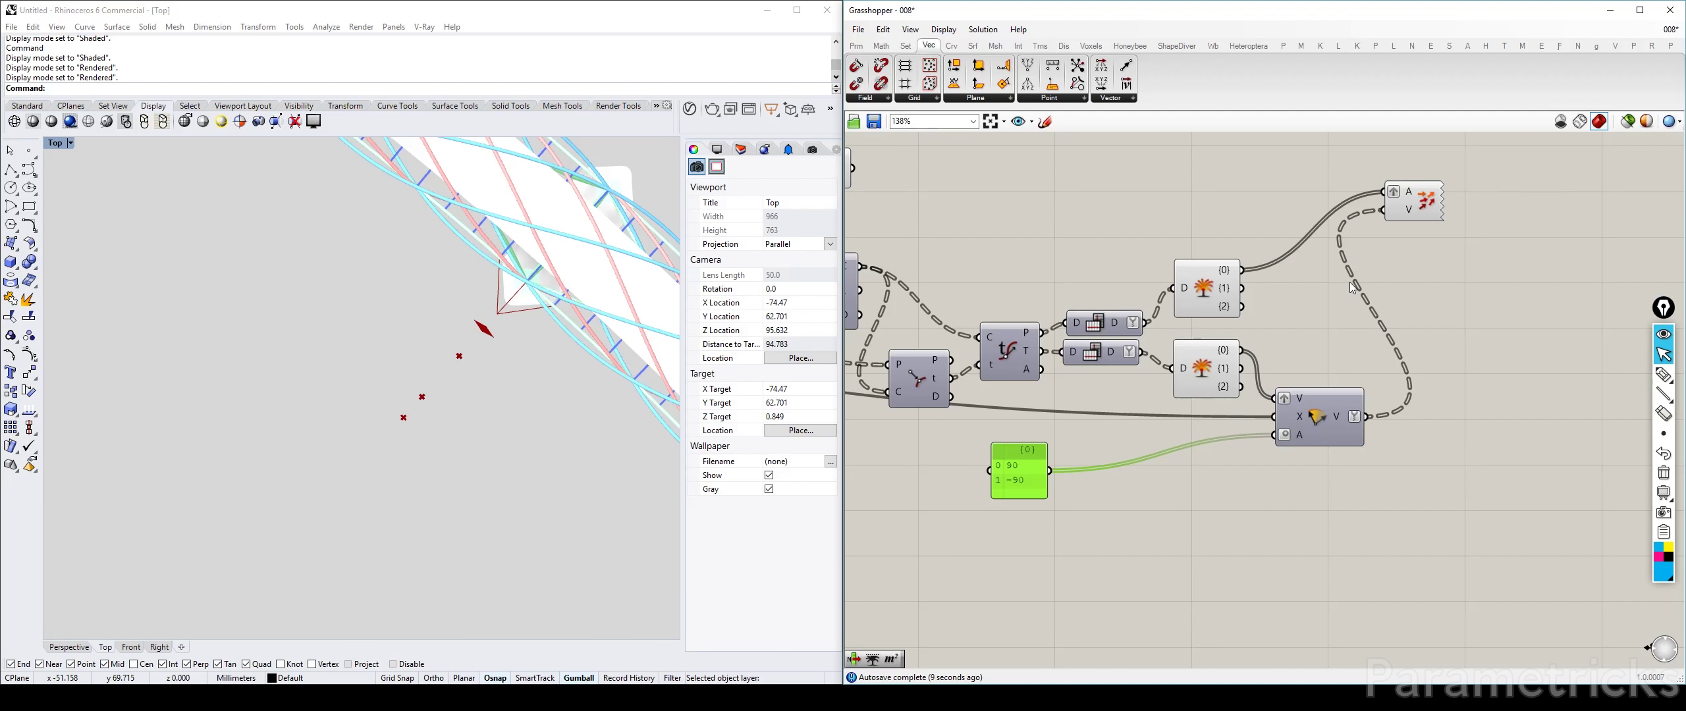
double_click(1305, 479)
type("ampl")
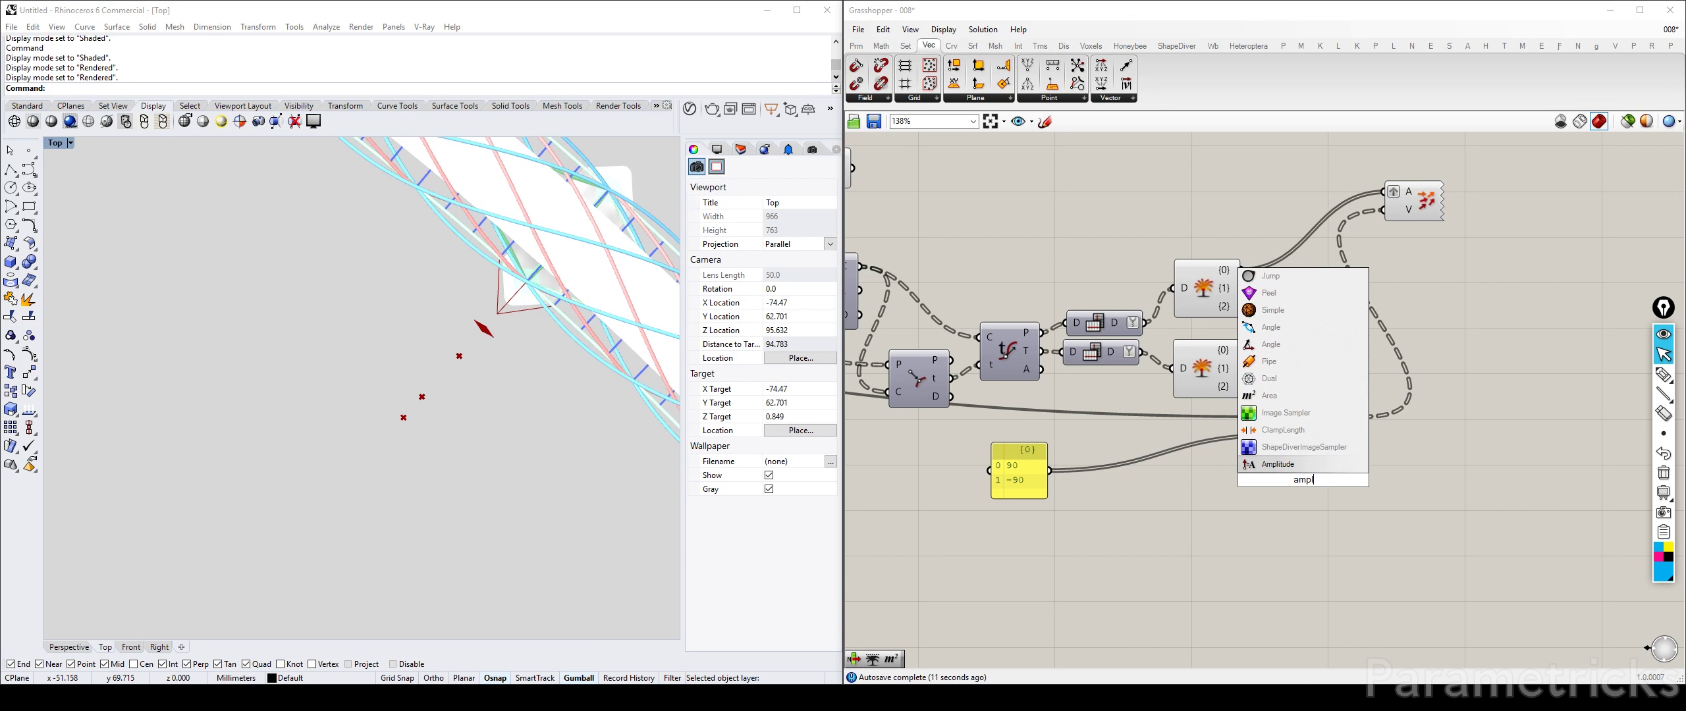
key("Return")
Step: Add a Move component with point branch {0} as its geometry, and place it and the Amplitude component past the Explode Trees
double_click(1336, 293)
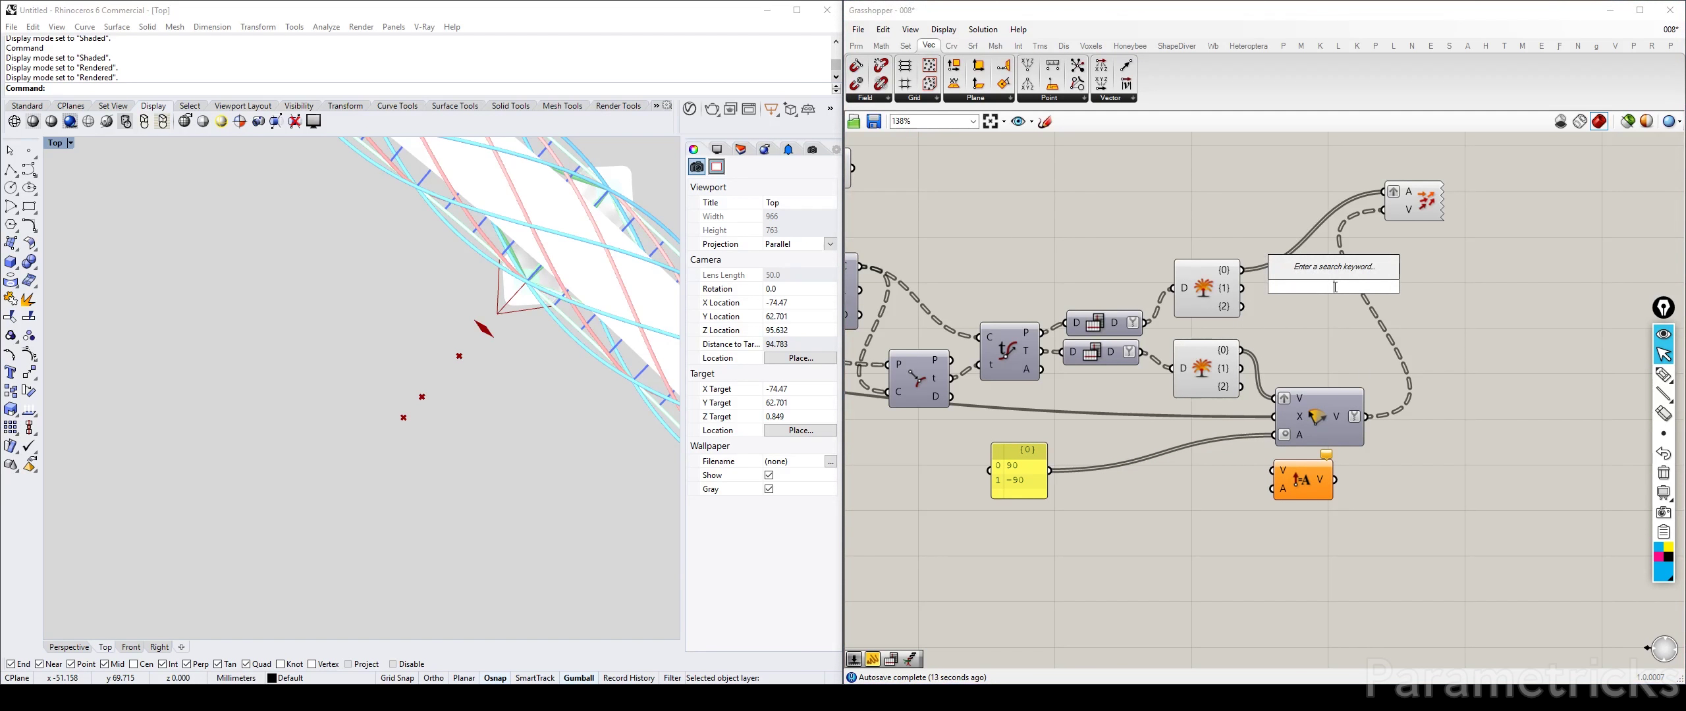
type("move")
key("Return")
left_click_drag(1242, 270, 1303, 277)
left_click_drag(1316, 481, 1481, 295)
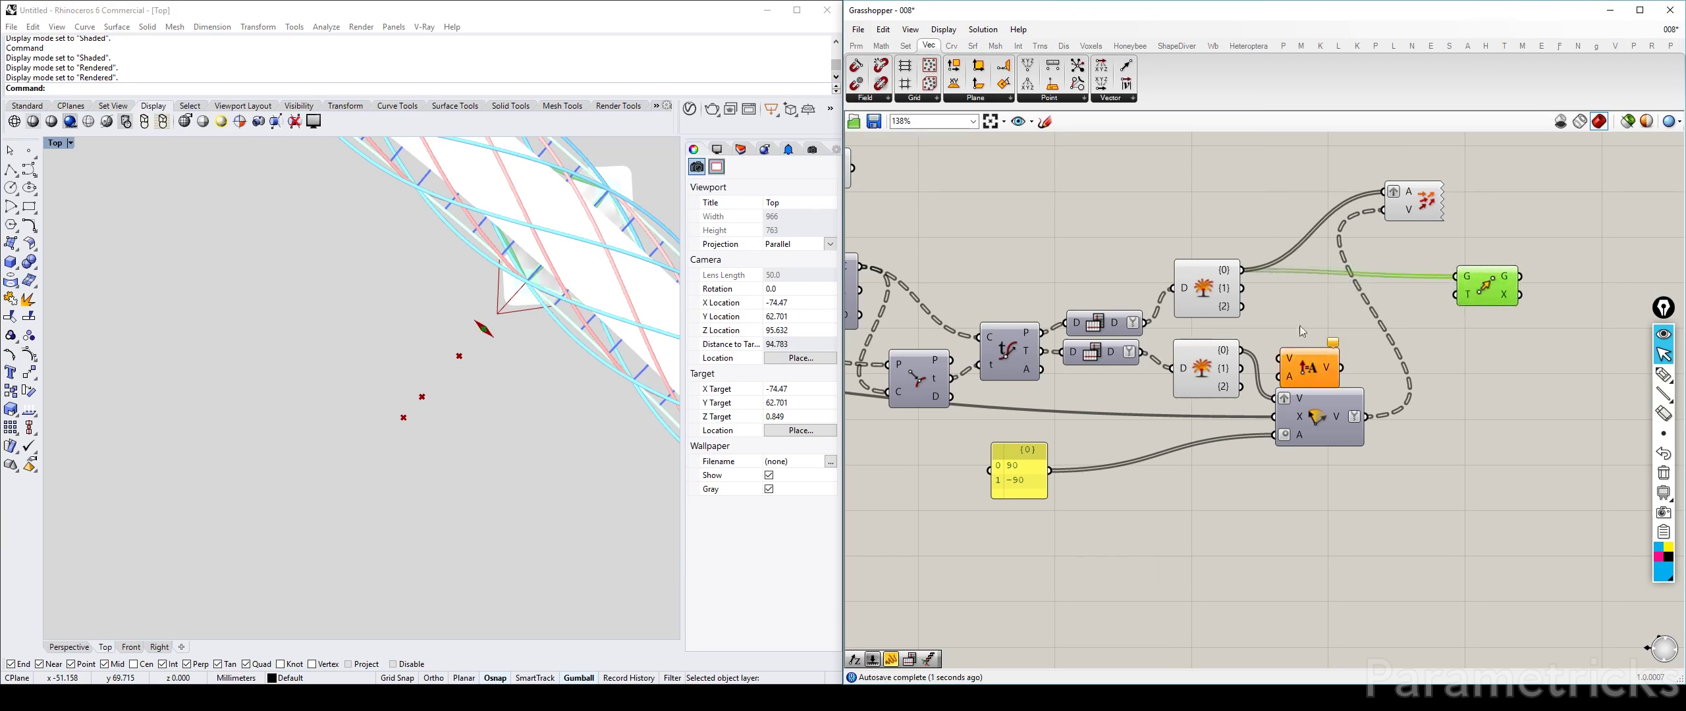
Step: Place the Amplitude component below the Move component, feed it the rotated vectors, and connect its output to the Move component's motion input
left_click_drag(1311, 369, 1404, 359)
left_click_drag(1366, 416, 1372, 366)
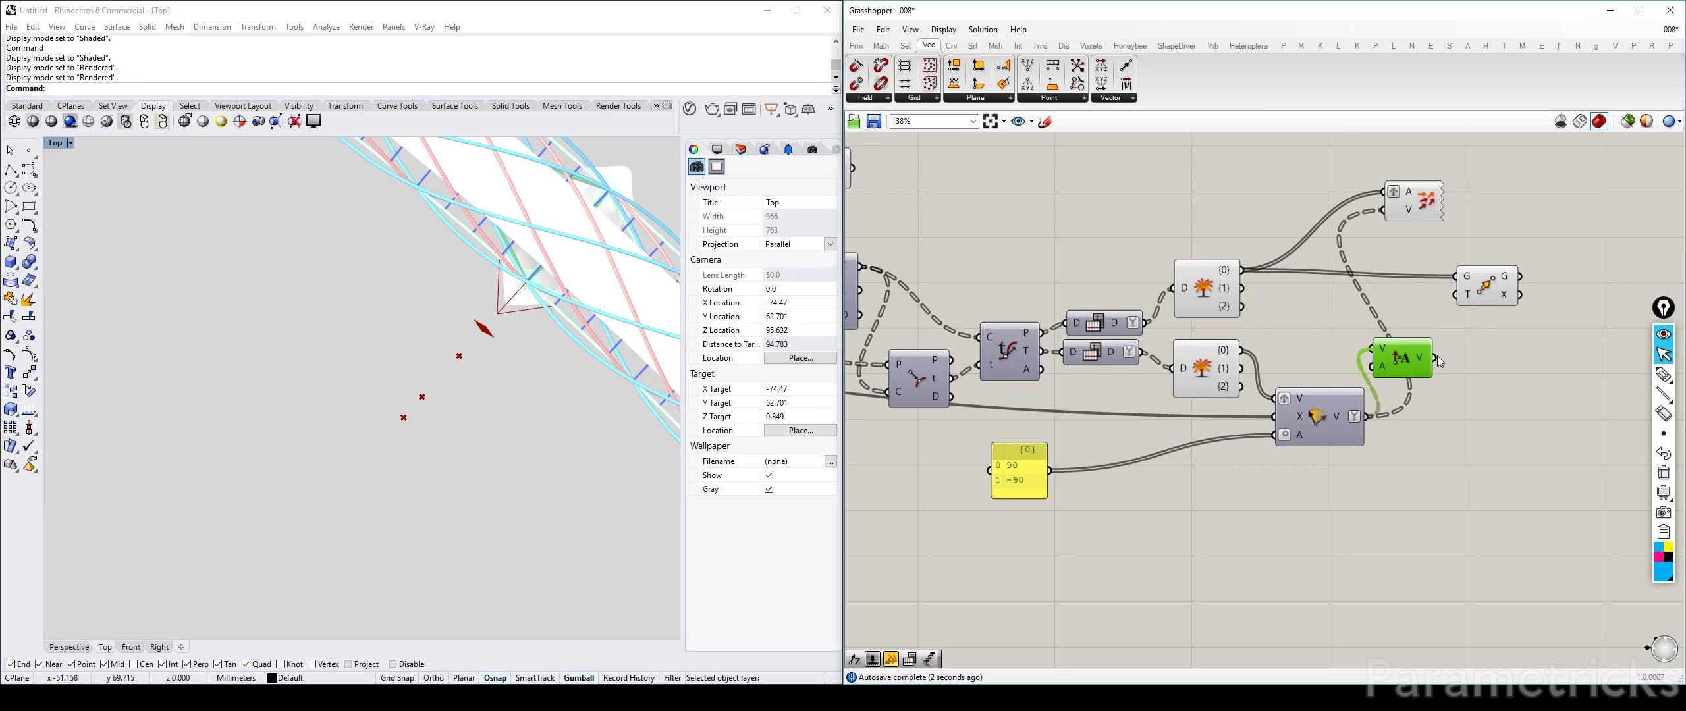
Step: Add a Number parameter near the start of the definition and connect Section Width to it
scroll(1459, 294, "down", 3)
right_click_drag(909, 243, 1186, 247)
scroll(1186, 247, "up", 4)
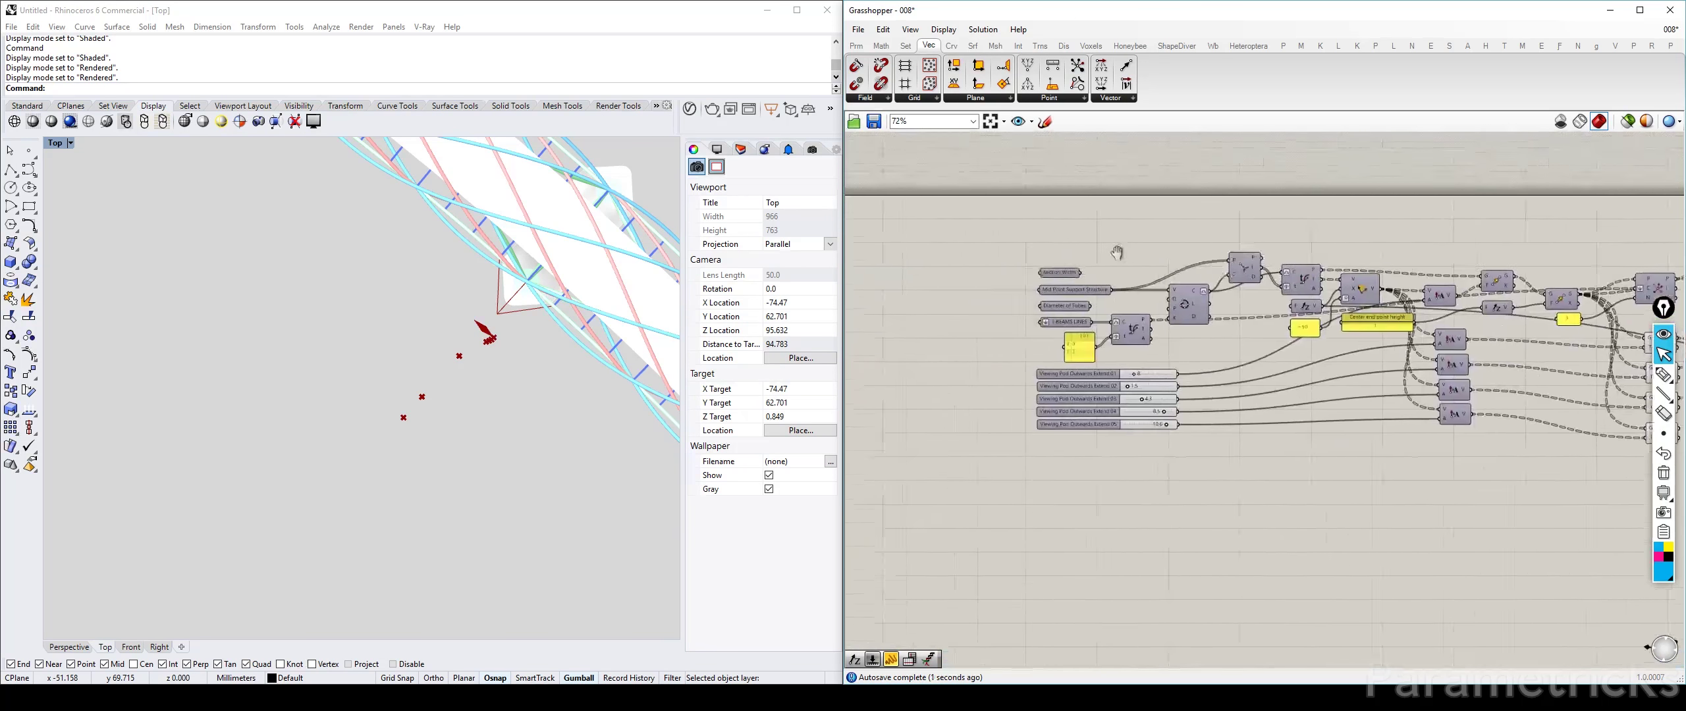
double_click(1238, 276)
type("number")
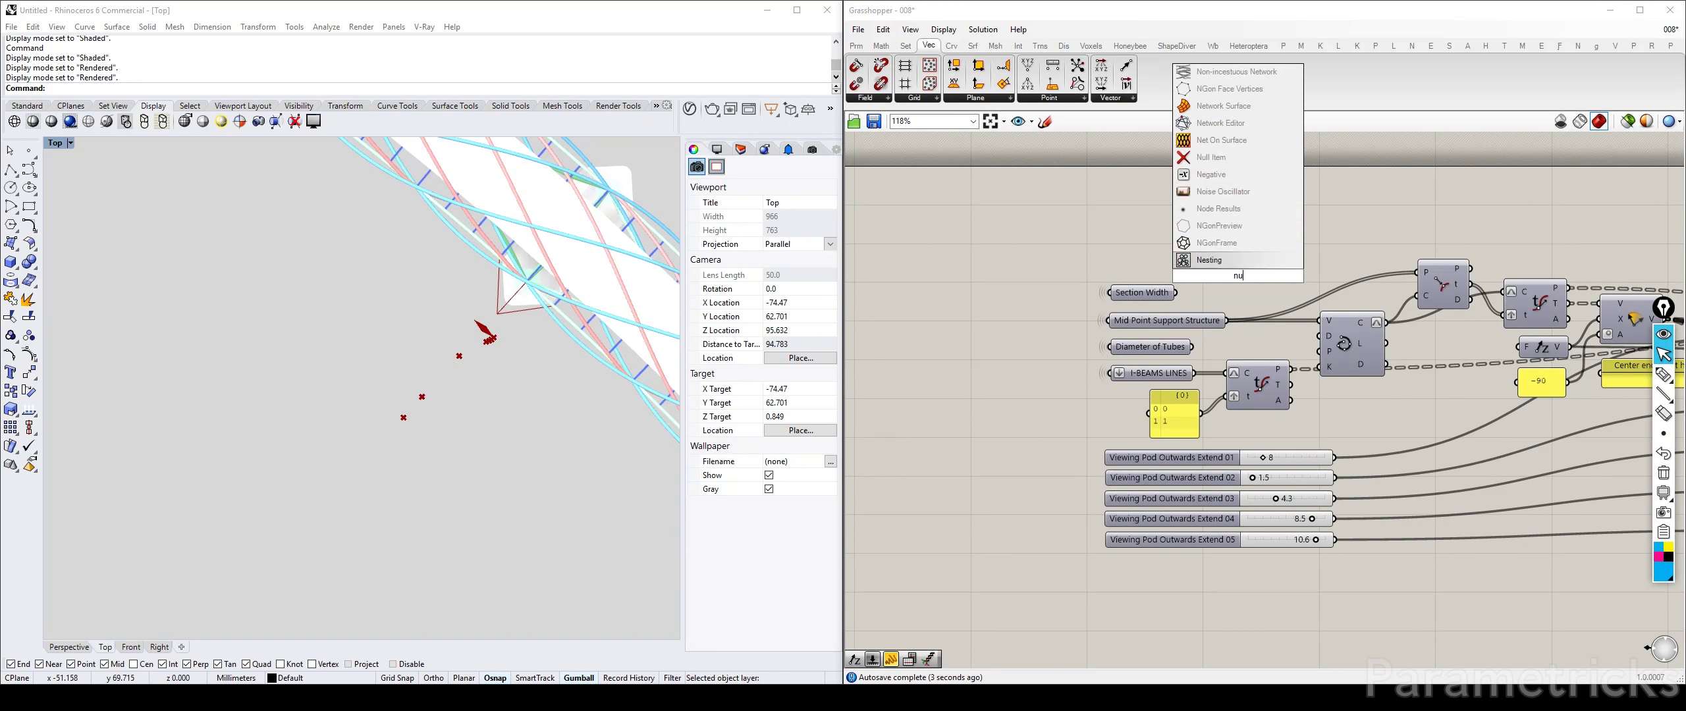
left_click(1206, 243)
left_click_drag(1177, 293, 1257, 228)
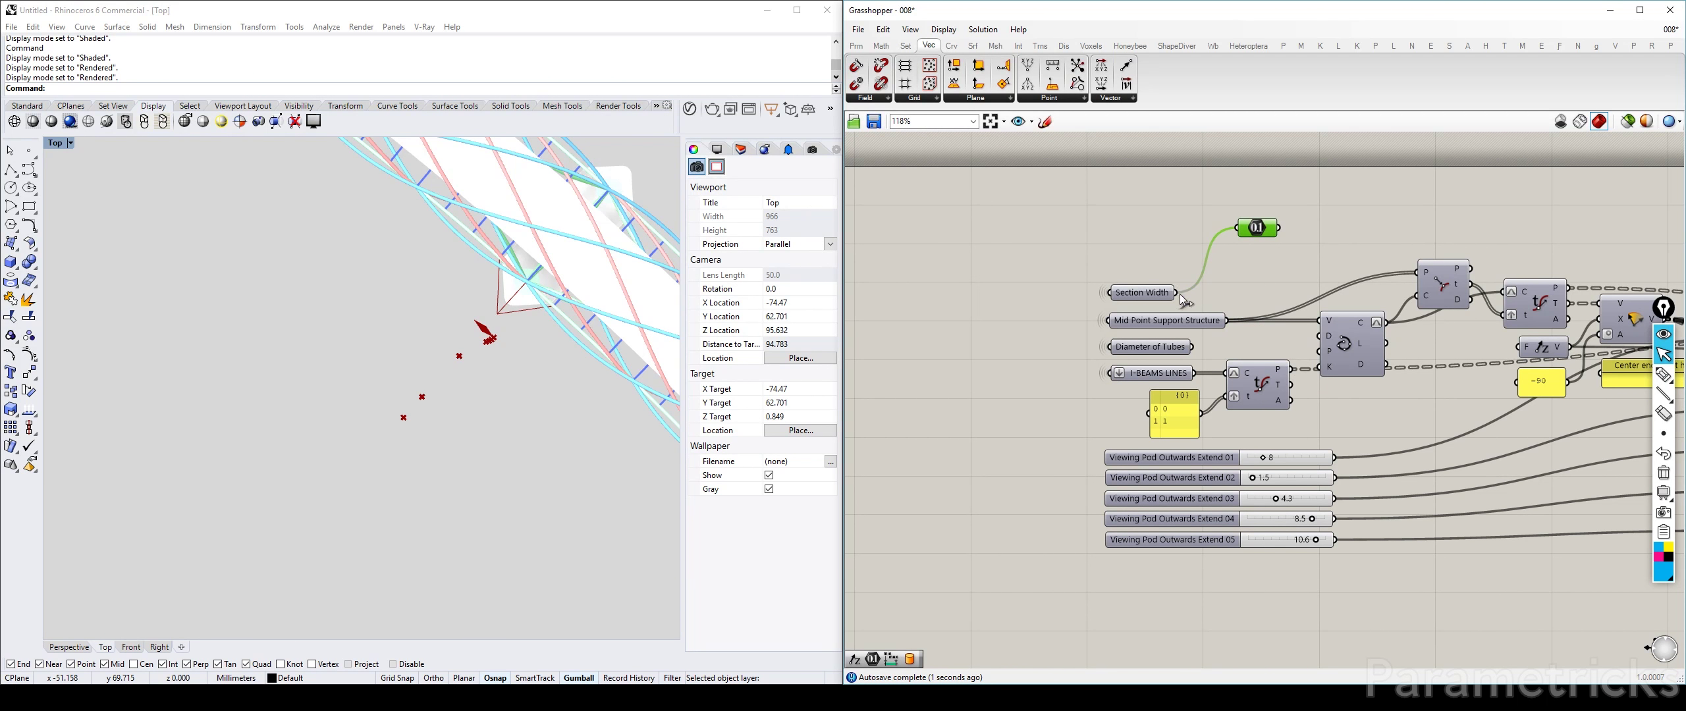
Step: Relocate the Number parameter beside the Explode Trees, just above the flip matrix components
scroll(1323, 342, "down", 6)
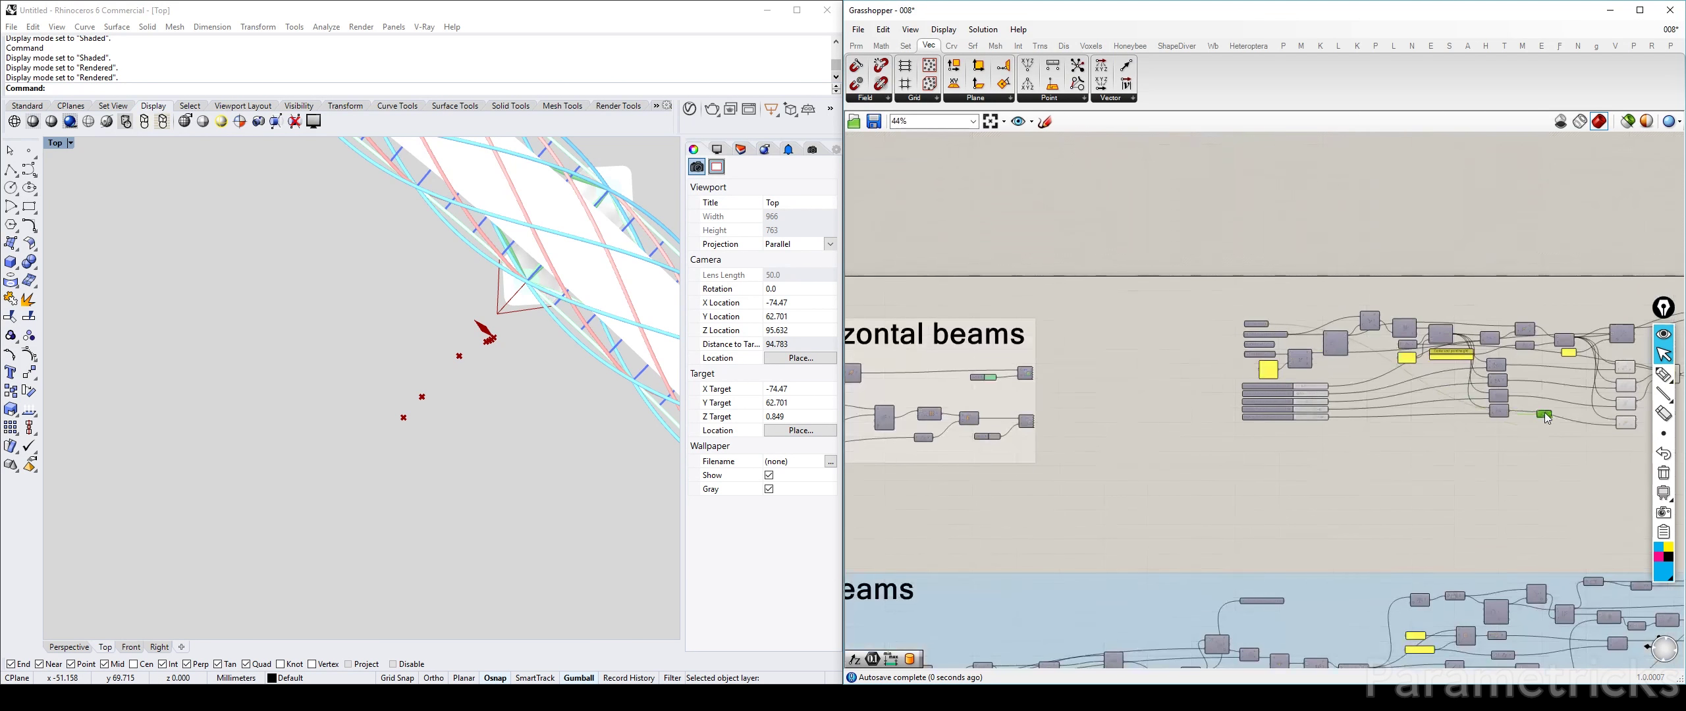
scroll(1546, 419, "up", 2)
scroll(1331, 377, "up", 1)
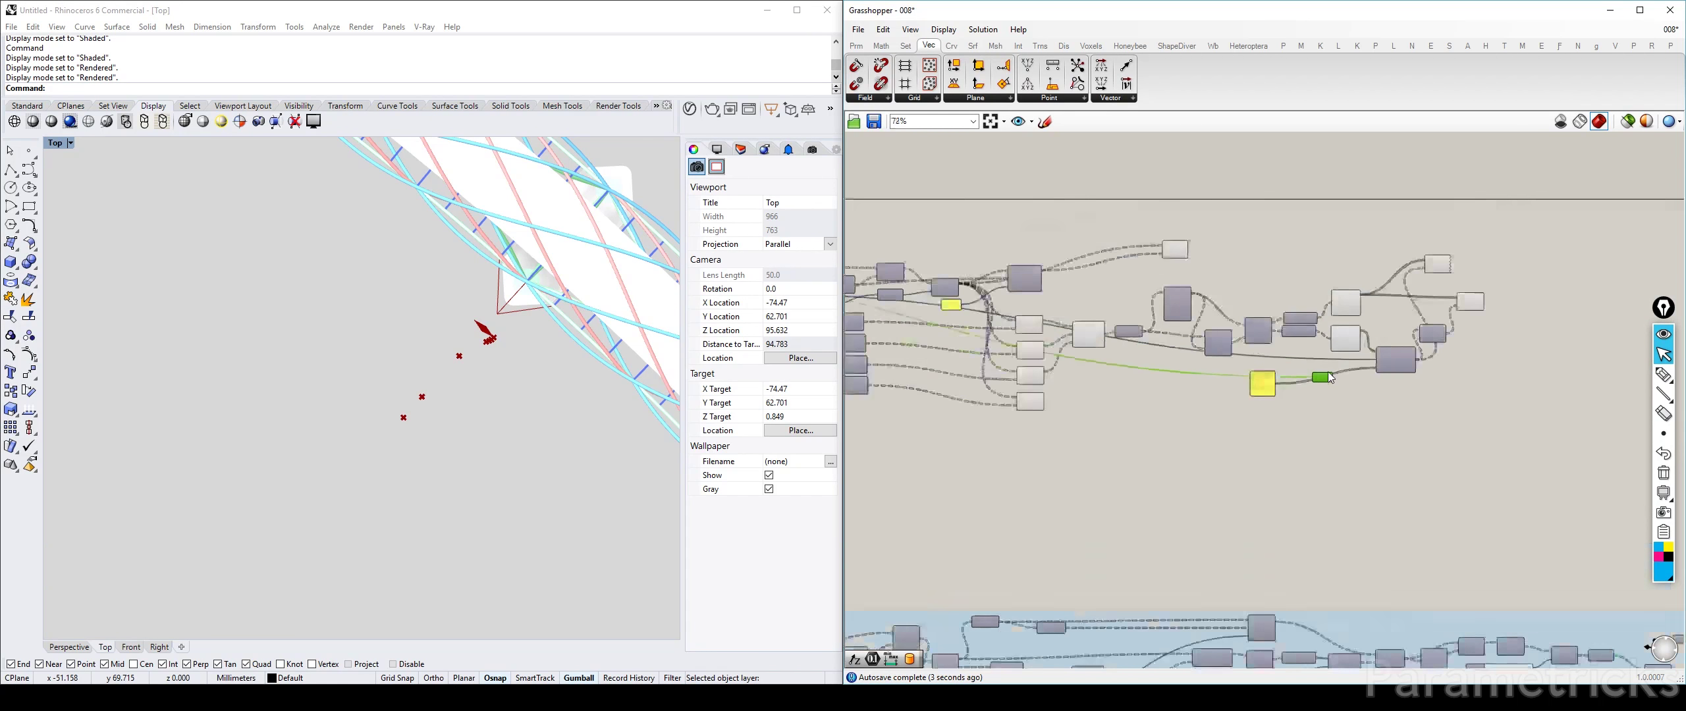
scroll(1331, 376, "up", 2)
left_click_drag(1331, 377, 1255, 219)
right_click_drag(1293, 191, 1189, 216)
Step: Add a Panel above the Explode Trees, connect the Number parameter to it, and resize it
left_click(1189, 216)
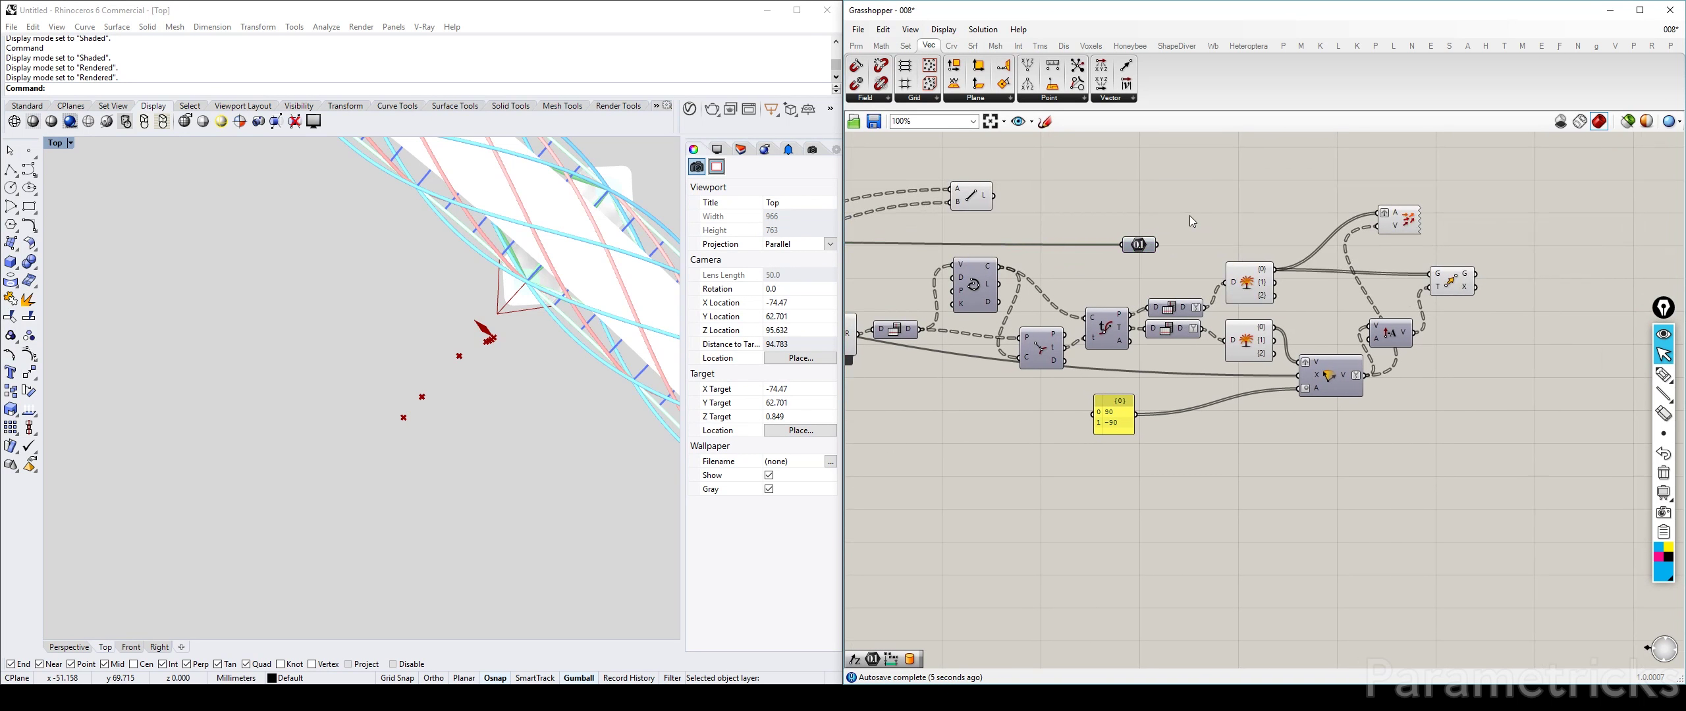
double_click(1189, 216)
type("panel")
key("Return")
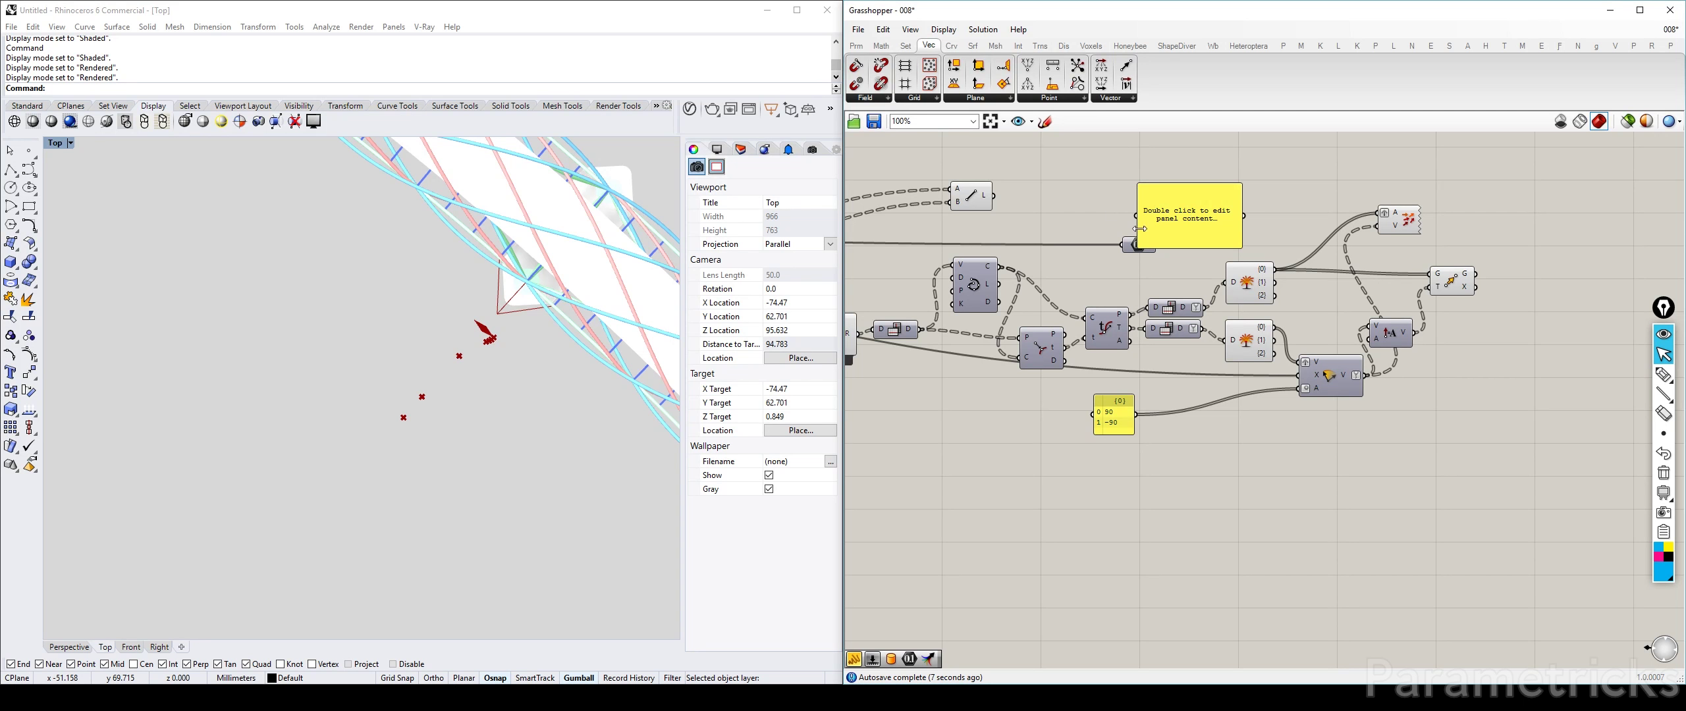
left_click_drag(1159, 223, 1203, 220)
left_click_drag(1143, 245, 1180, 215)
left_click_drag(1289, 249, 1226, 234)
Step: Arrange the Number parameter and its Panel, and connect the Number parameter to the Amplitude component's amplitude input
scroll(1115, 233, "up", 3)
left_click_drag(1123, 240, 1105, 230)
left_click_drag(1268, 226, 1168, 274)
right_click_drag(1167, 274, 1061, 277)
left_click_drag(1094, 278, 1173, 197)
left_click_drag(1024, 242, 1423, 443)
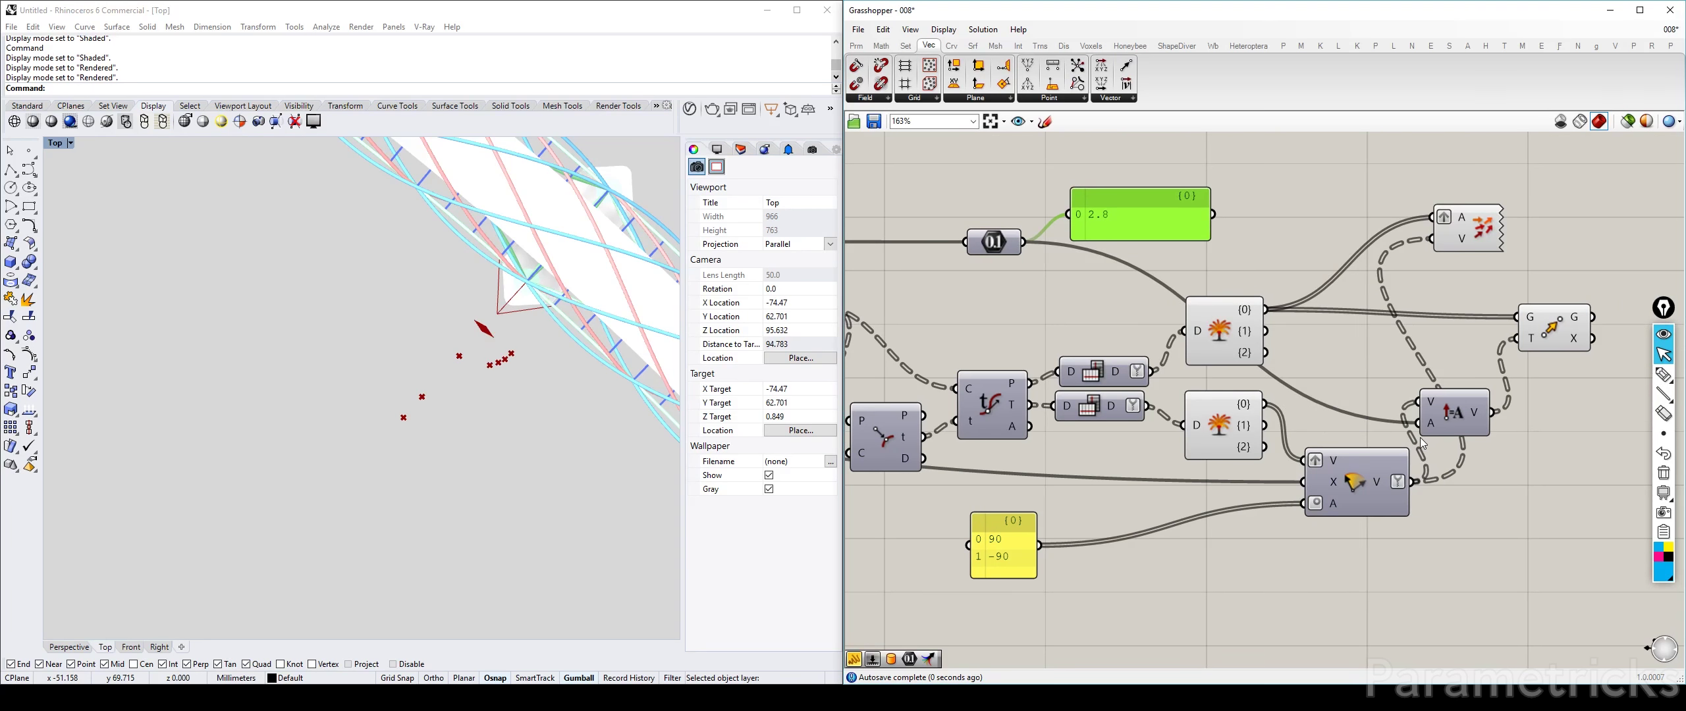
Step: Graft the geometry input of the Move component and select the component to highlight the moved points
right_click_drag(1492, 398, 1358, 421)
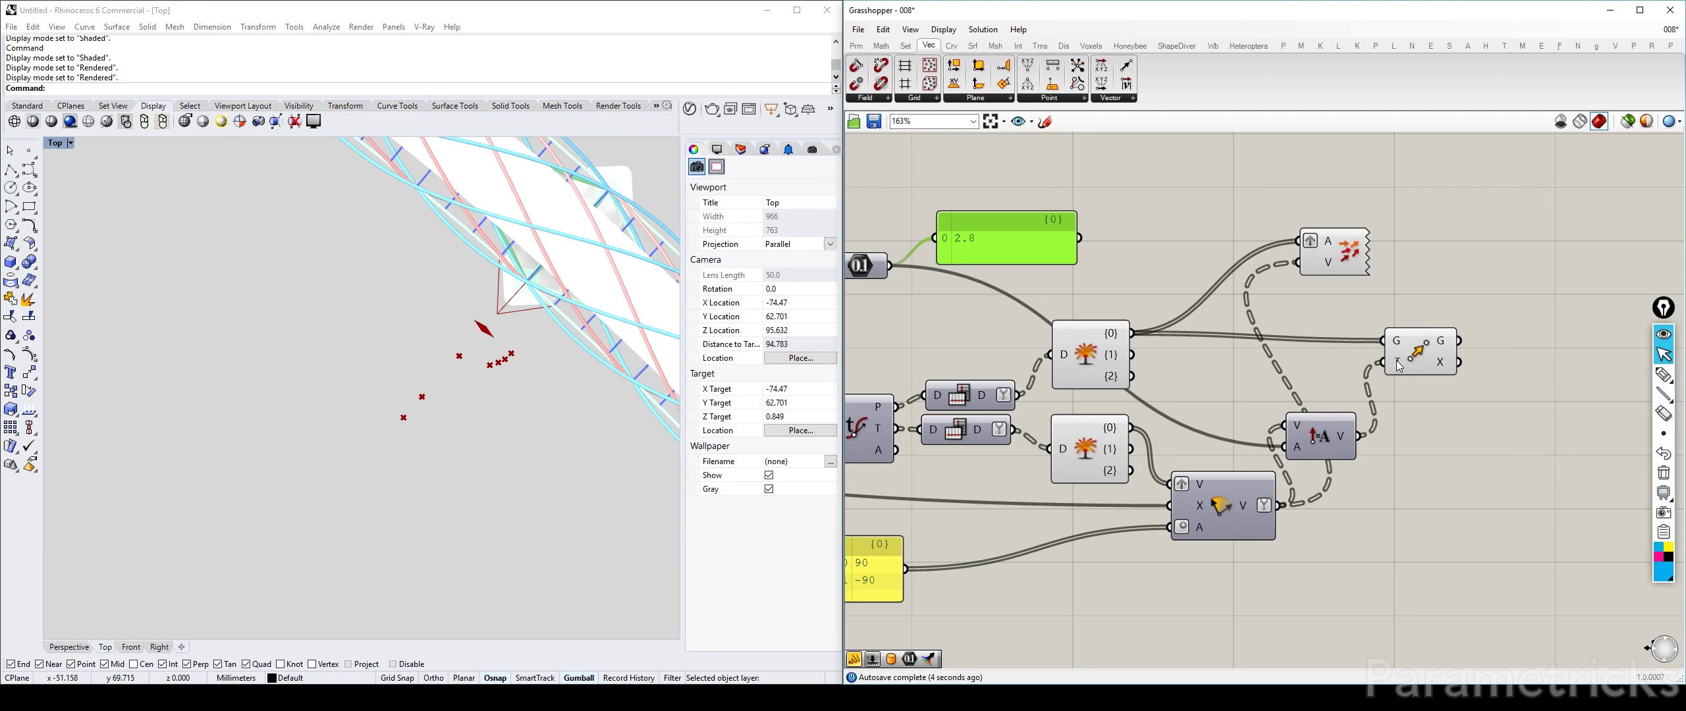
right_click(1396, 343)
left_click(1440, 458)
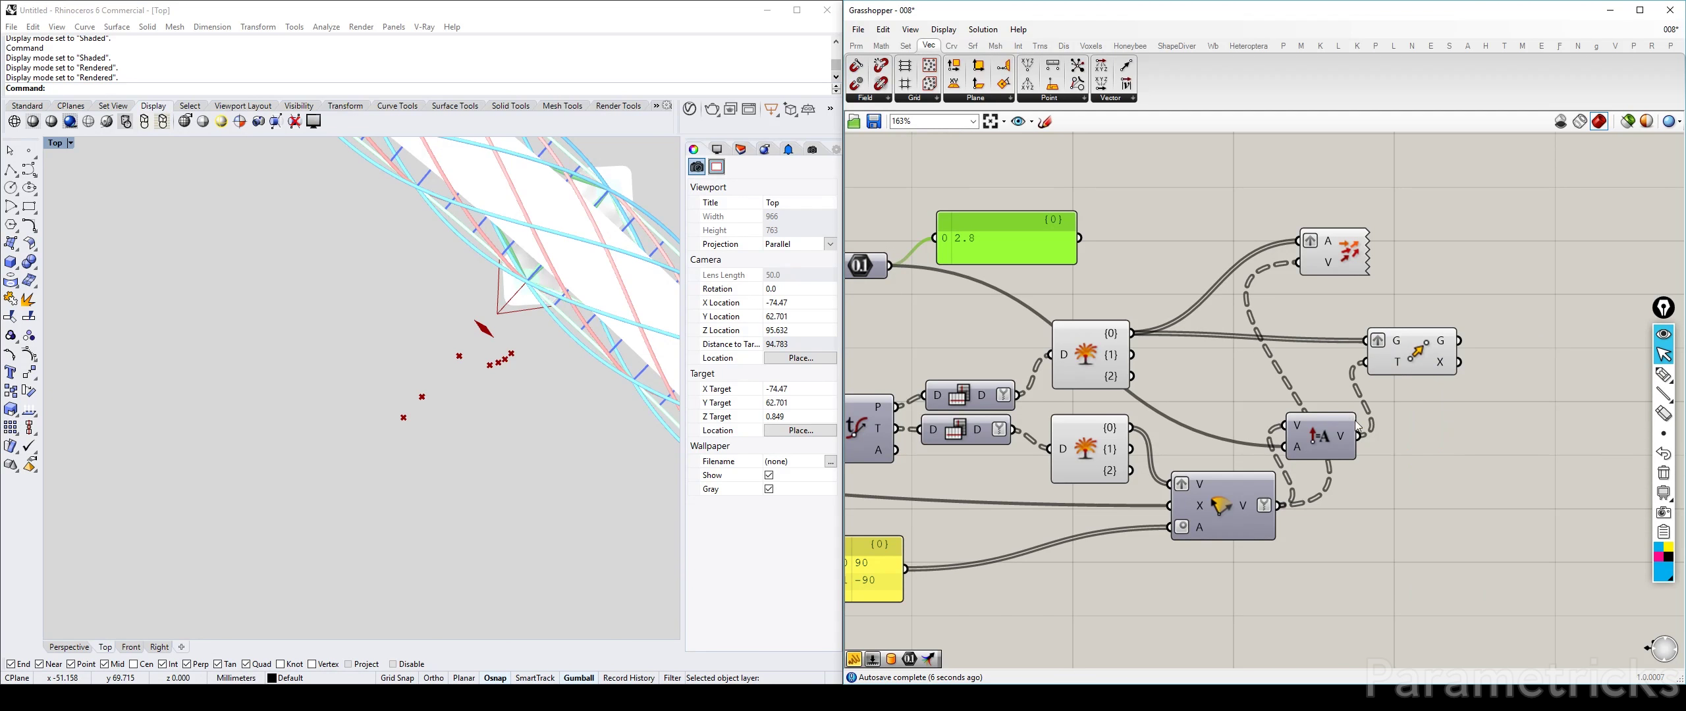
left_click(1378, 339)
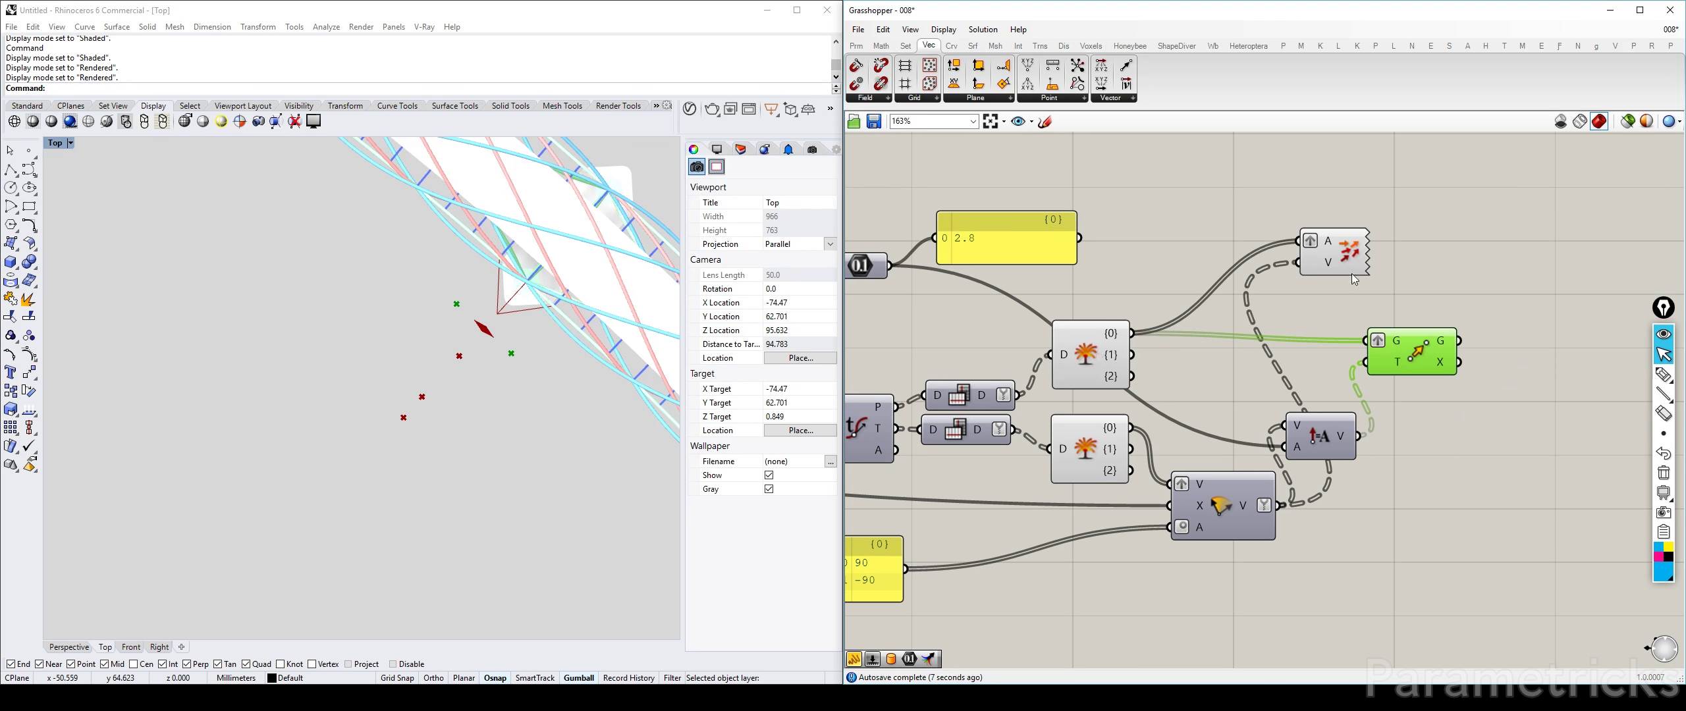
Step: Shift the Vector Display and Move components slightly, and toggle the Move component's preview off and back on
left_click_drag(1326, 266, 1357, 248)
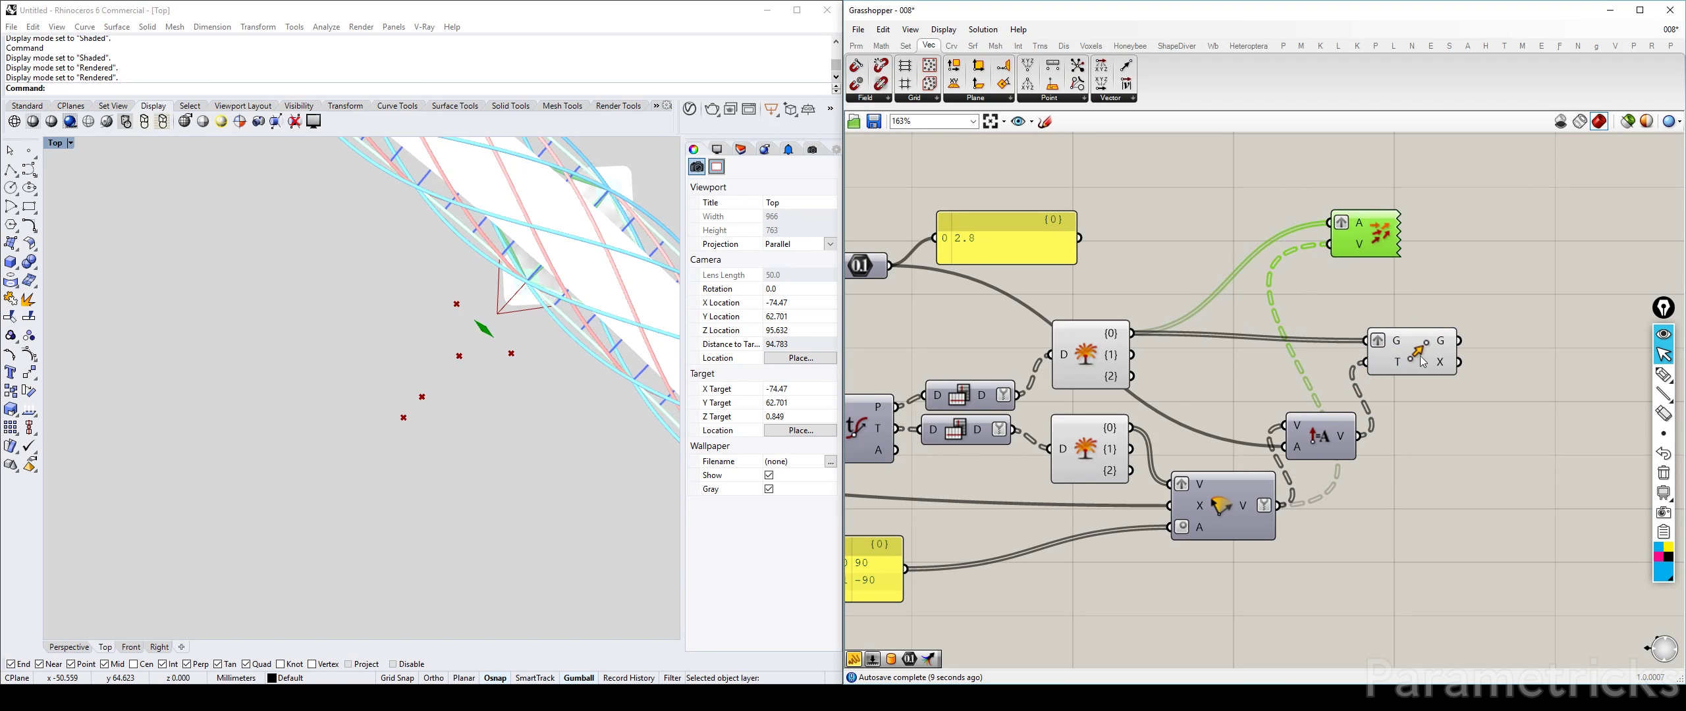
left_click_drag(1423, 361, 1424, 353)
key("ctrl+q")
key("ctrl+q")
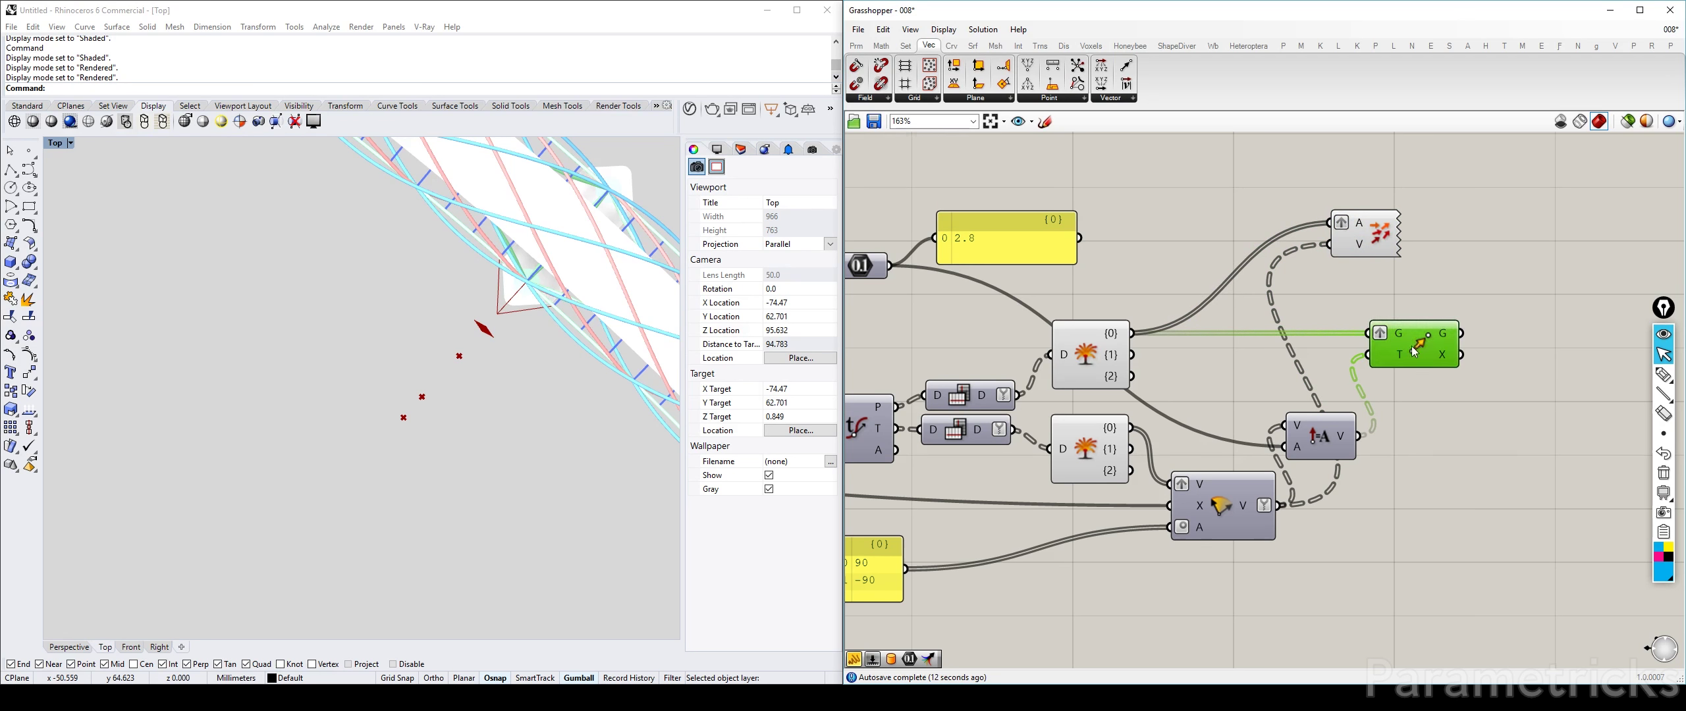
Step: Tidy the layout by repositioning the 90/-90 angle Panel, the Amplitude component and the vector rotation component
right_click_drag(1307, 446, 1419, 314)
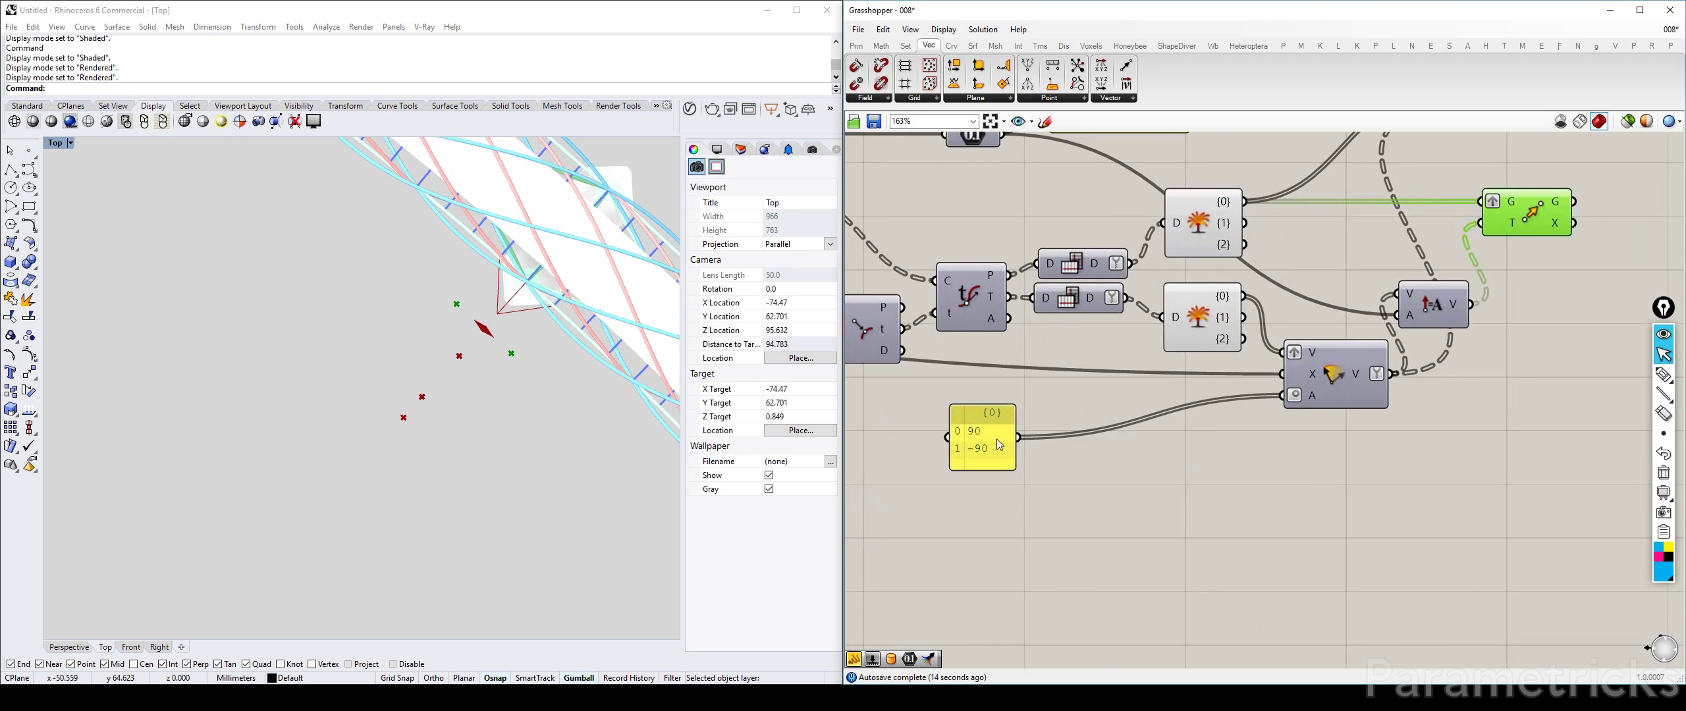
left_click_drag(988, 438, 1066, 408)
right_click_drag(1352, 355, 1205, 365)
left_click_drag(1277, 313, 1311, 292)
right_click_drag(1069, 227, 1029, 301)
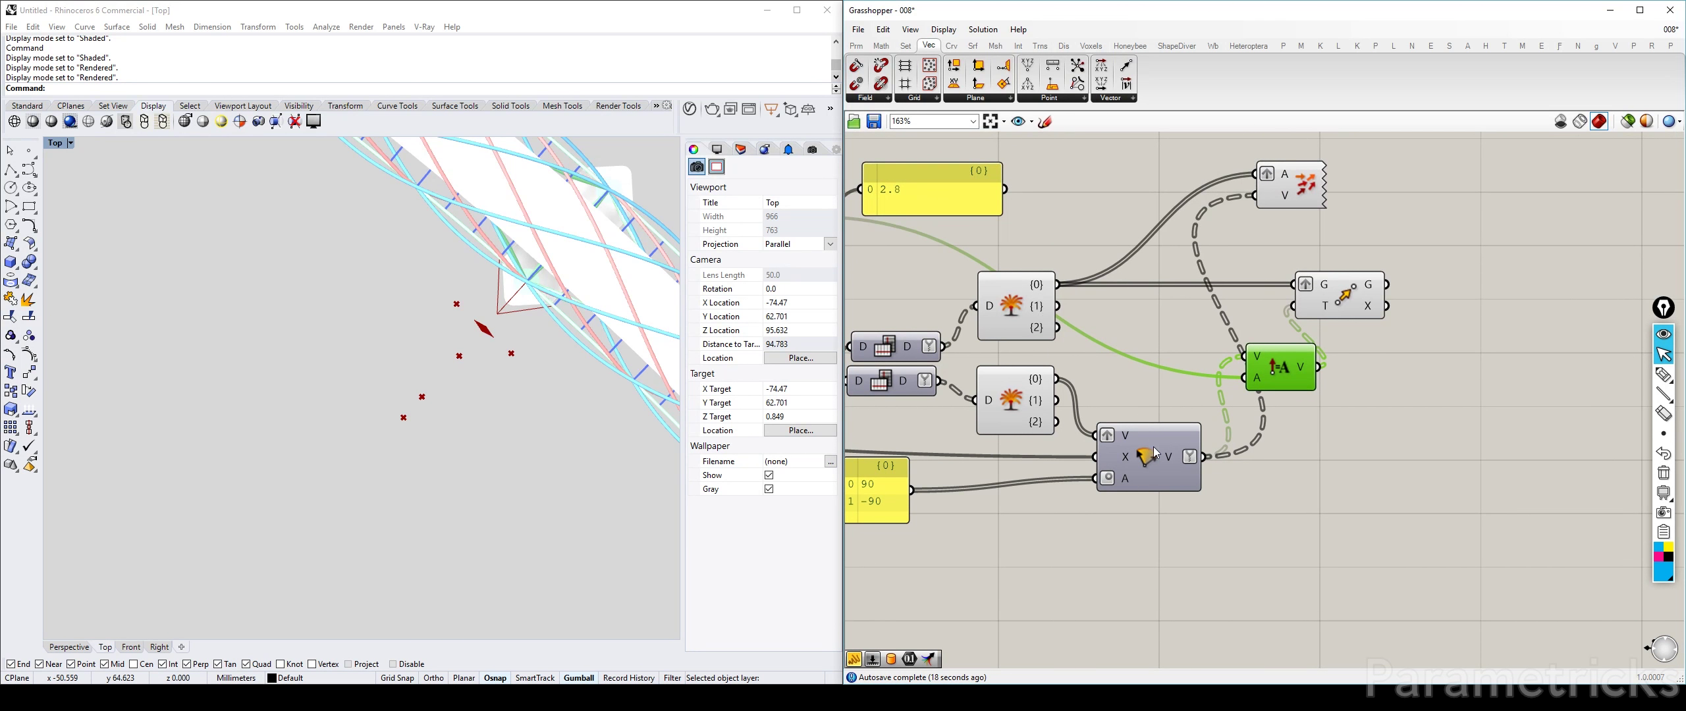
scroll(1156, 452, "down", 2)
left_click(1309, 330)
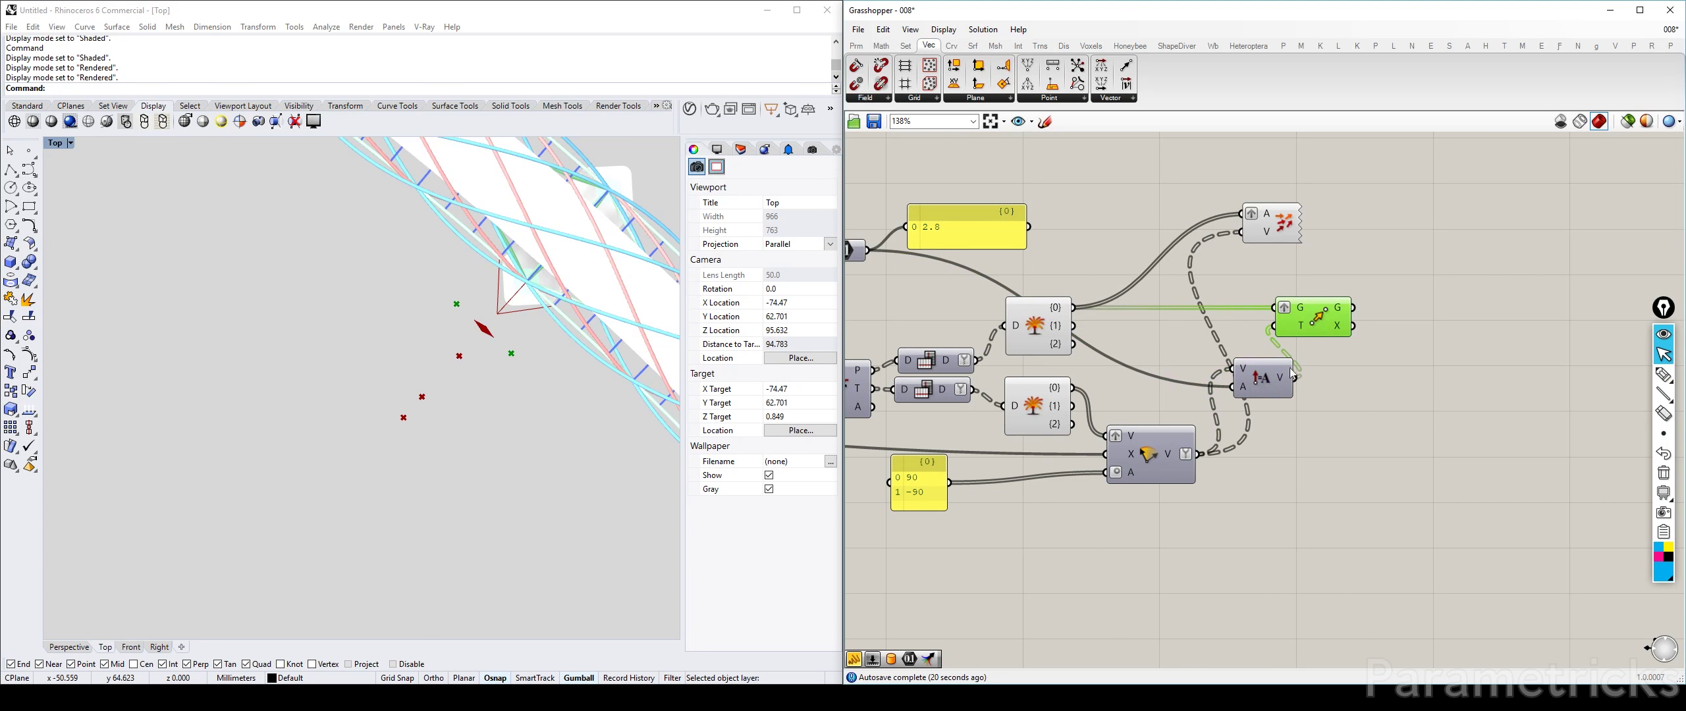
left_click_drag(1149, 461, 1161, 406)
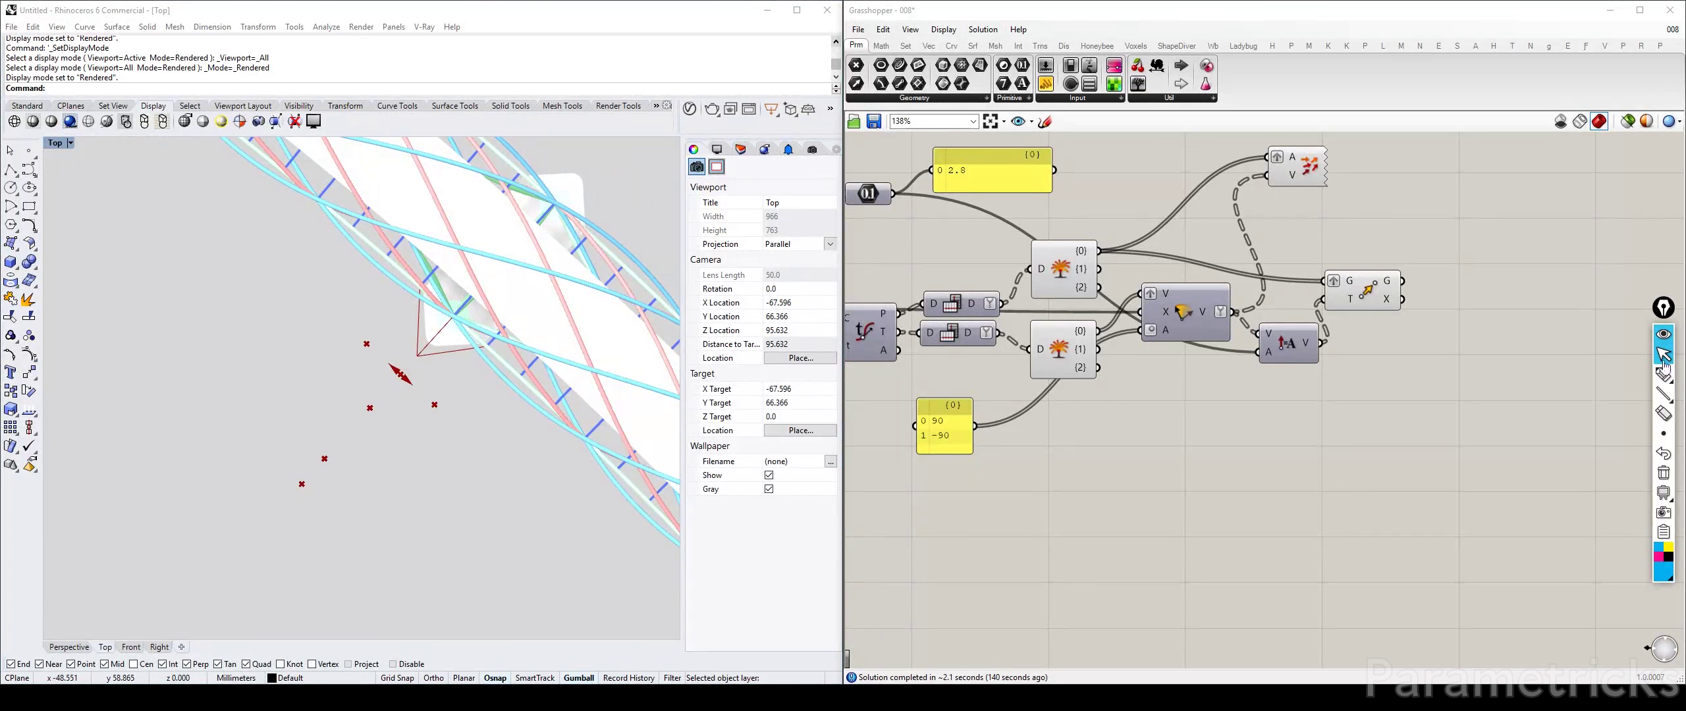
right_click(1295, 380)
left_click(1661, 353)
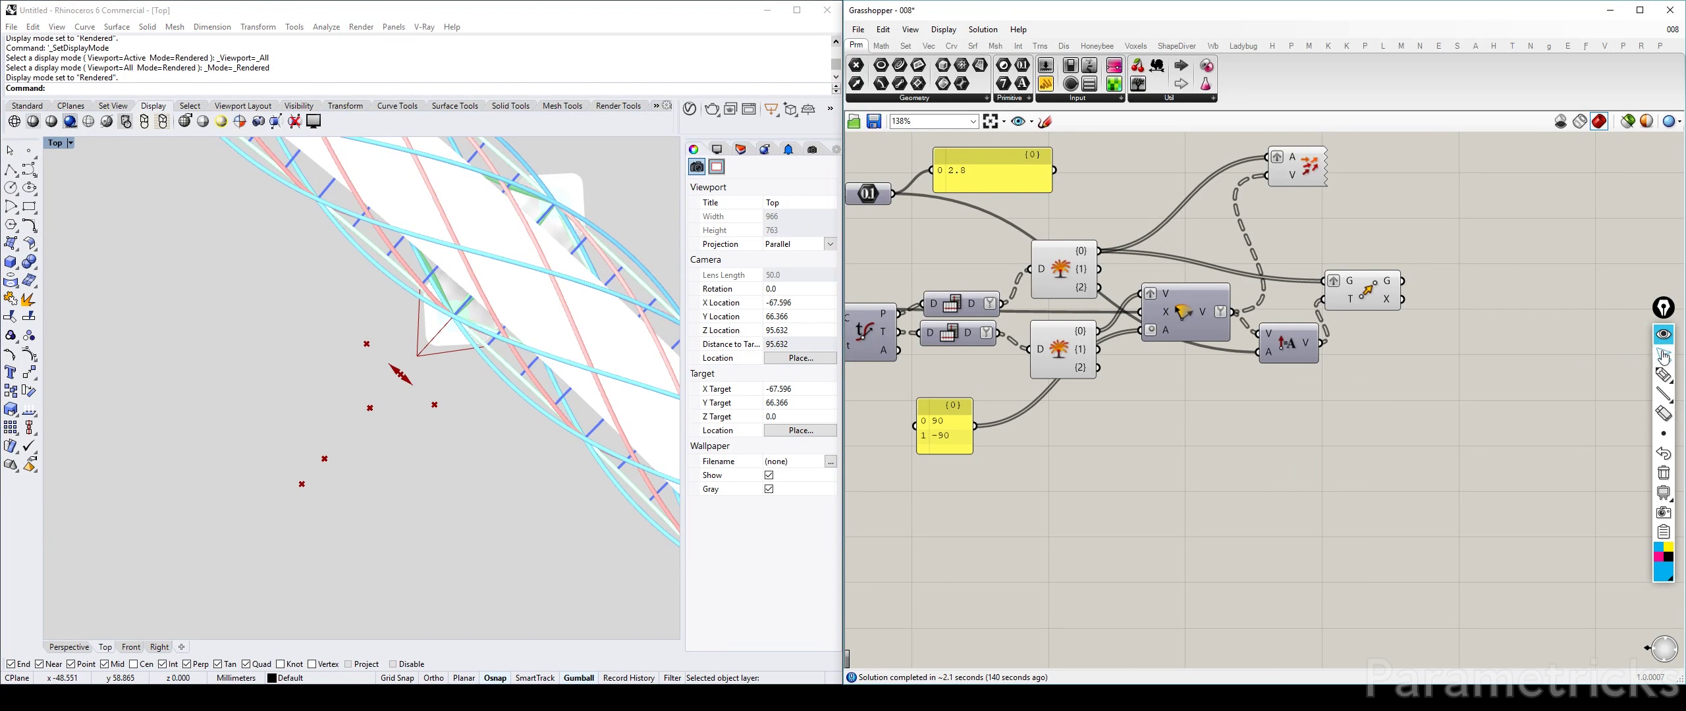
right_click(1351, 371)
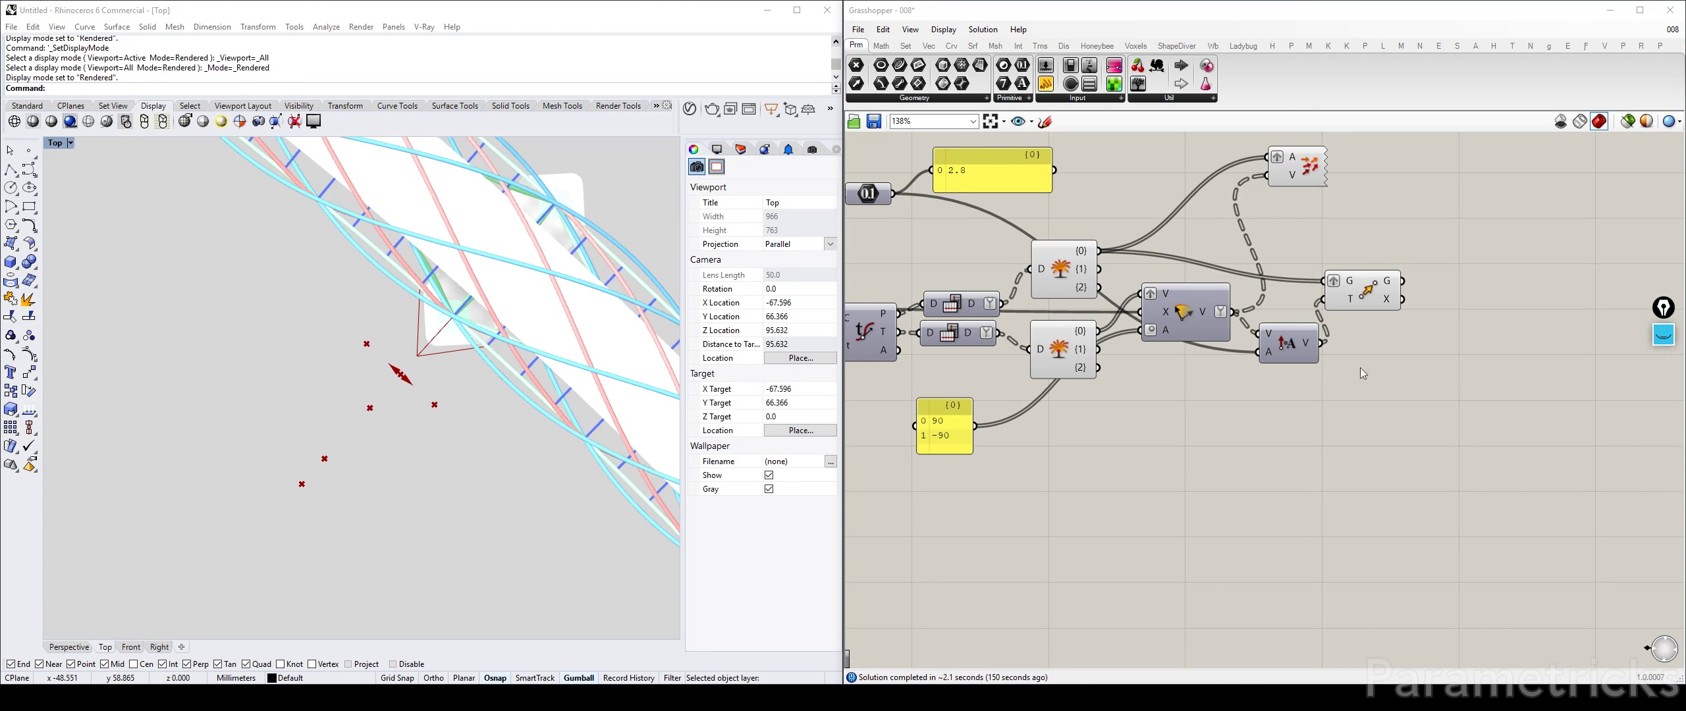
Step: Duplicate the vector rotation, Amplitude and Move components twice, placing the two copied sets below the original
left_click(1288, 337)
left_click(1209, 319)
right_click(1433, 349)
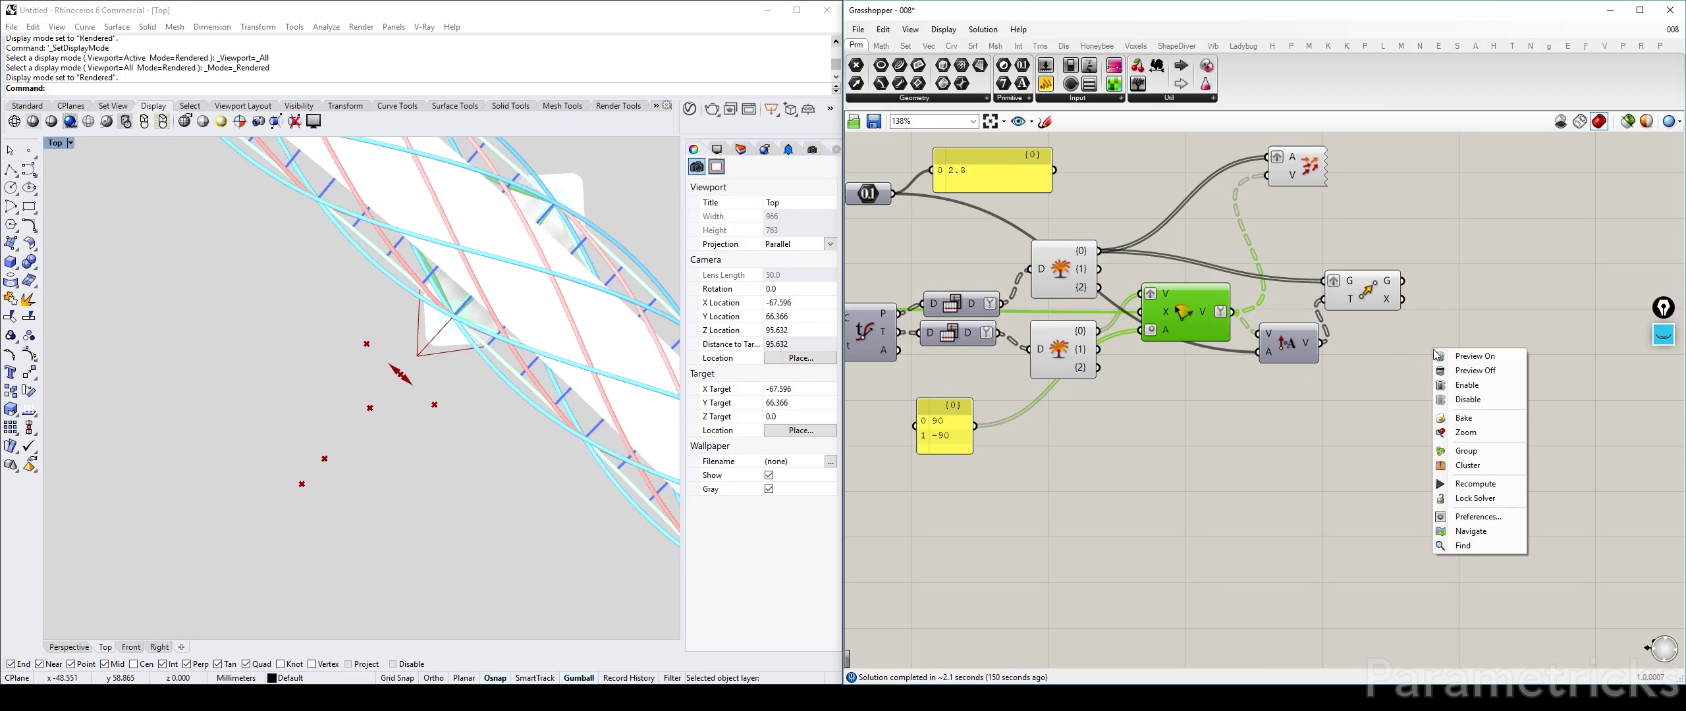
left_click(1385, 349)
left_click(1206, 318)
left_click(1288, 337, "shift")
left_click_drag(1372, 291, 1404, 517, "shift")
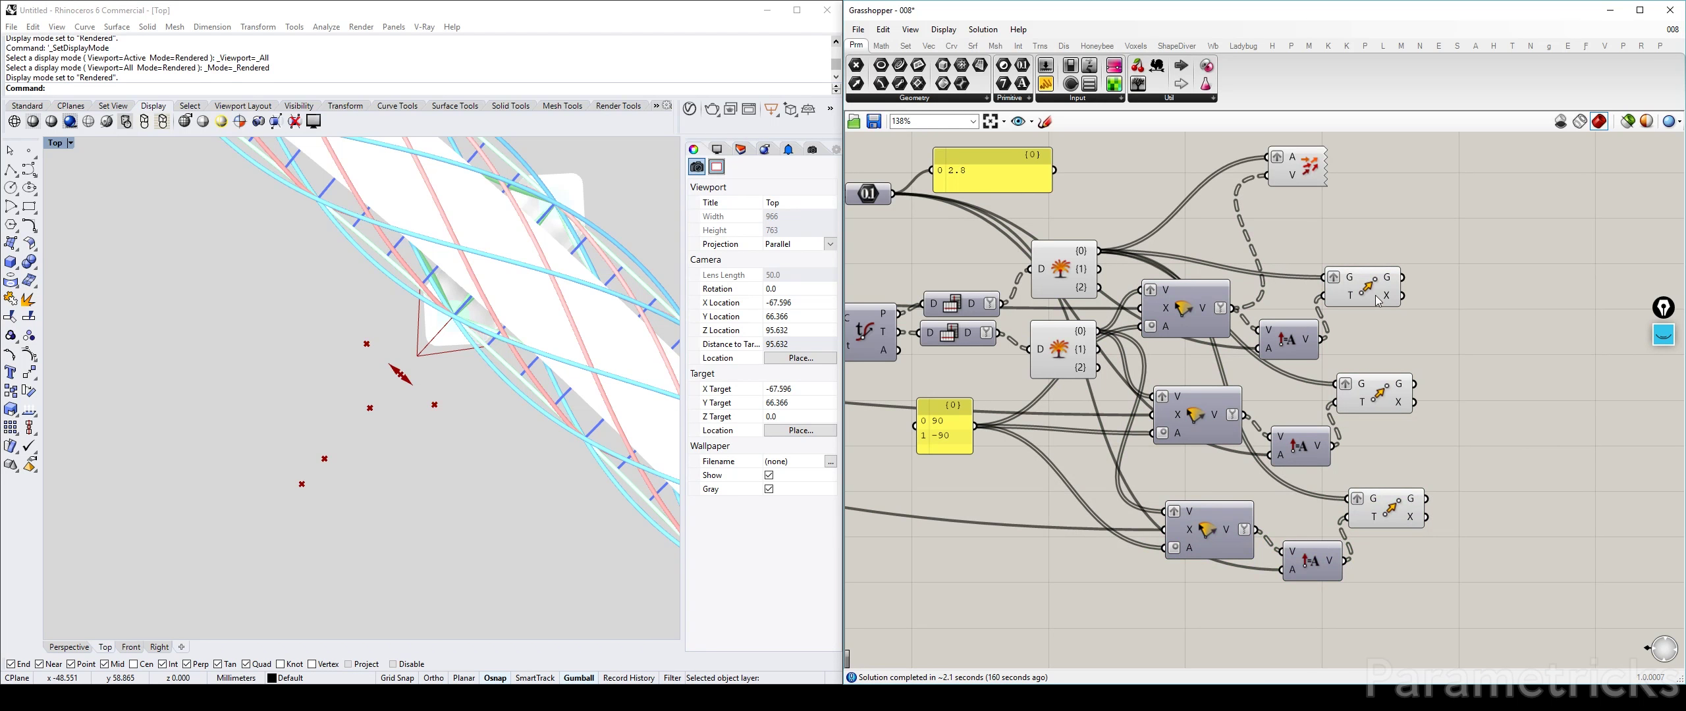
Step: Spread out the original rotation, Amplitude and Move components in one row and reposition the two Explode Trees
left_click_drag(1381, 294, 1449, 301)
left_click_drag(1185, 324, 1189, 307)
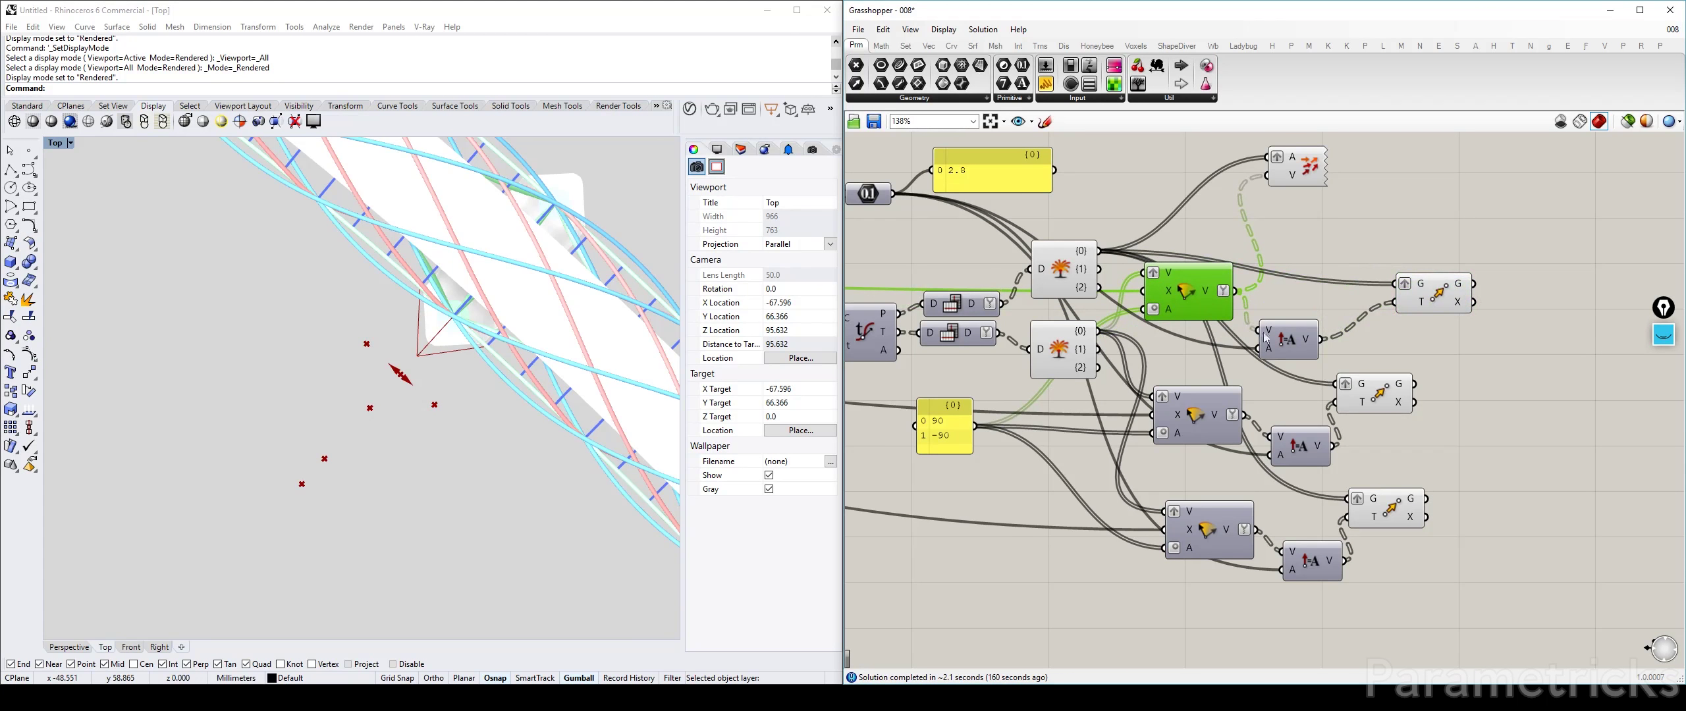
left_click_drag(1290, 344, 1306, 304)
mouse_move(1200, 298)
left_mouse_down()
mouse_move(1180, 285)
mouse_move(1207, 304)
left_mouse_up()
left_click_drag(1063, 357, 1056, 384)
left_click_drag(1074, 276, 1061, 276)
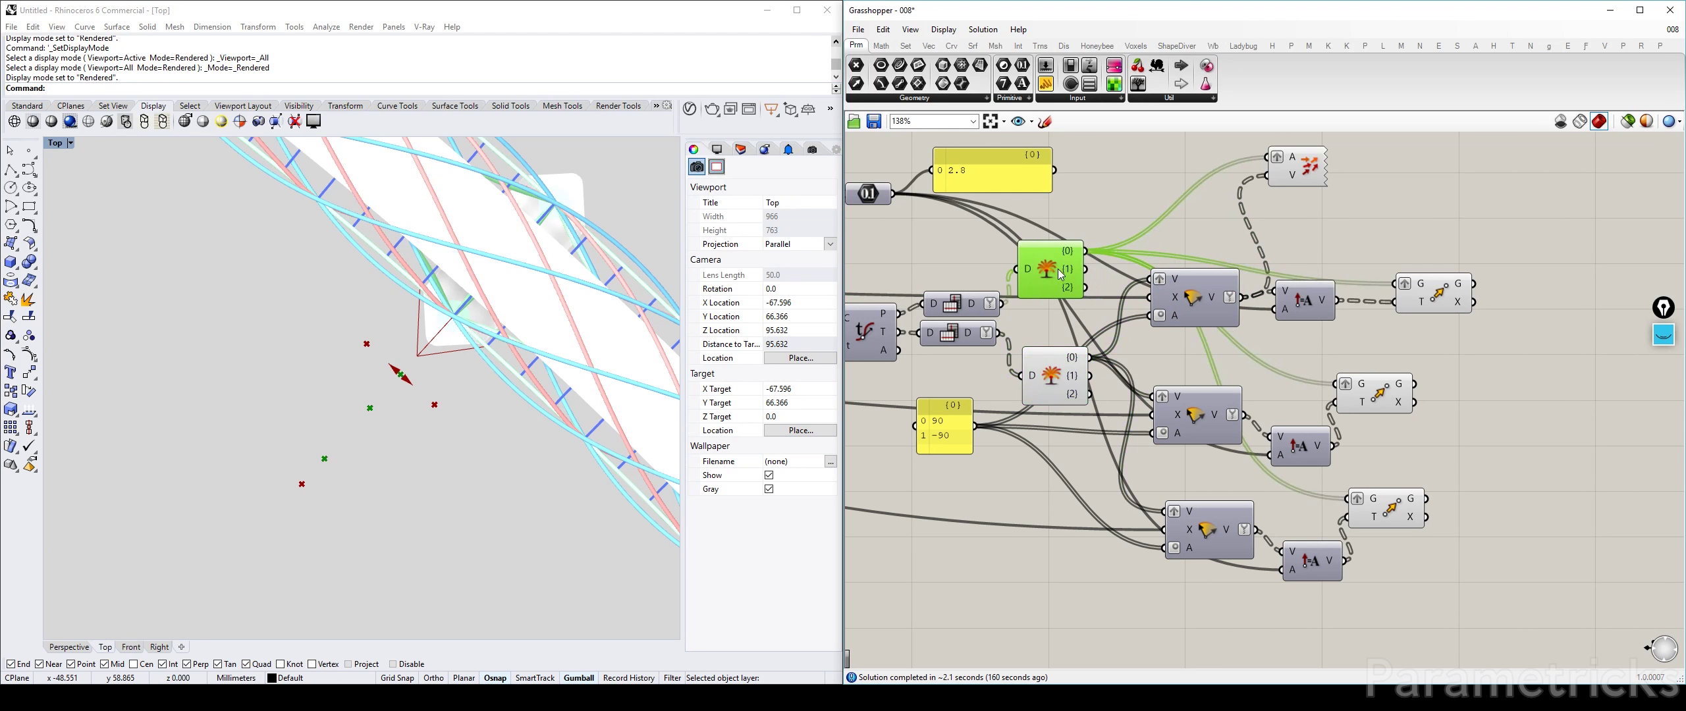
Step: Rewire the second and third Explode Tree branches to the matching second and third Rotate and Move components, then reposition the 90/-90 angle panel
left_click_drag(1292, 168, 1353, 160)
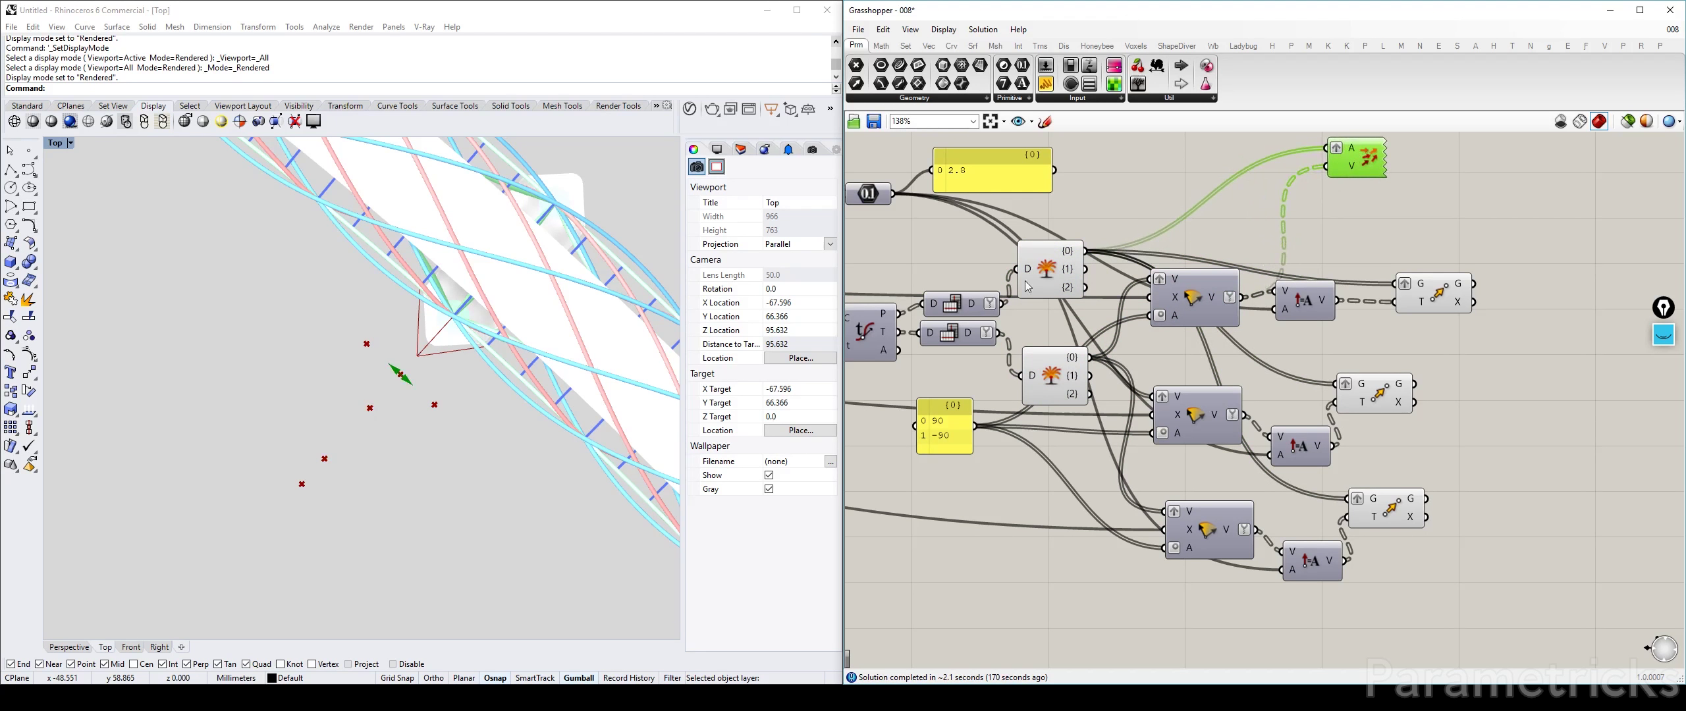
left_click(1061, 271)
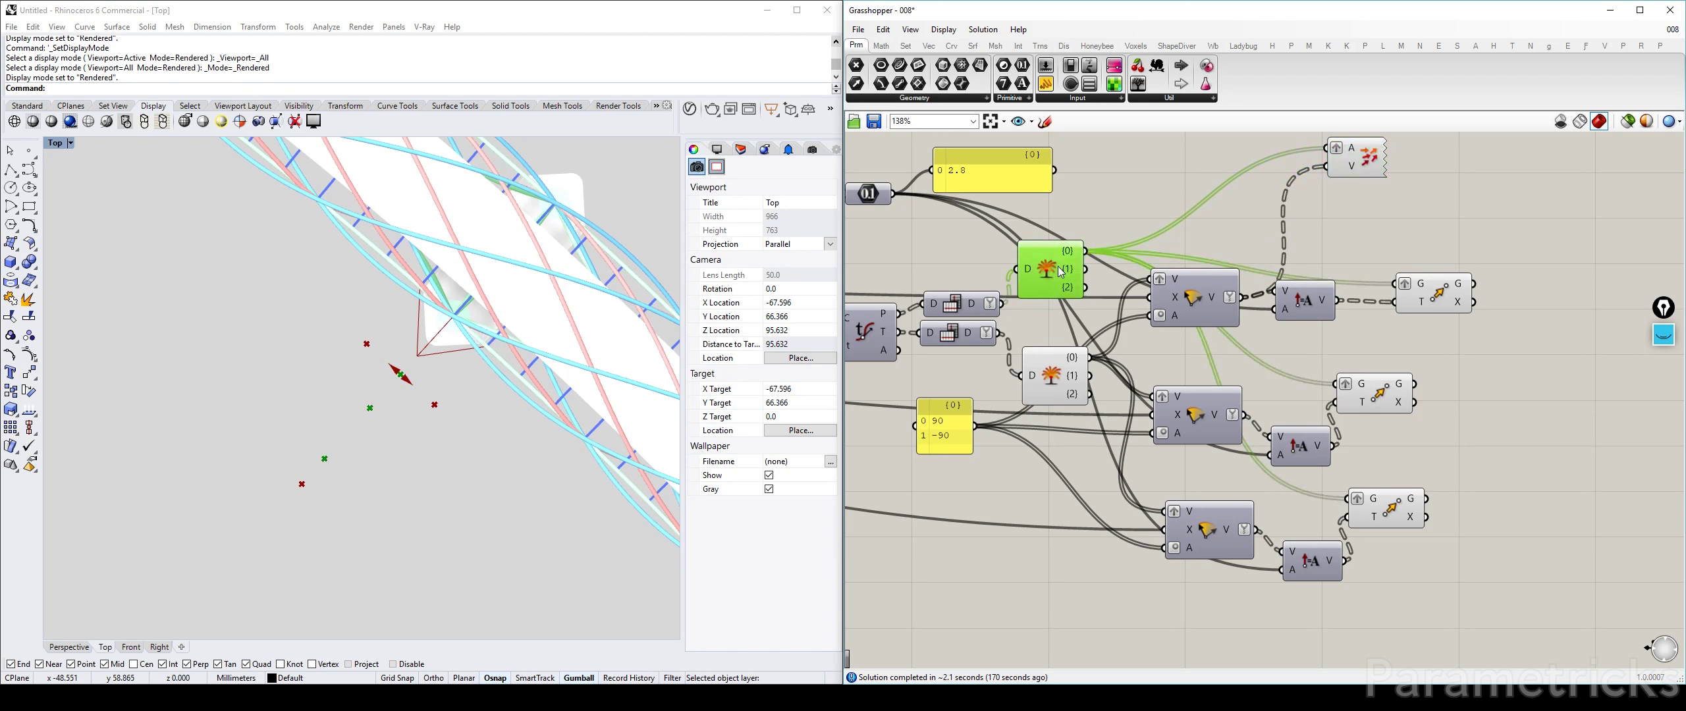
left_click(1126, 229)
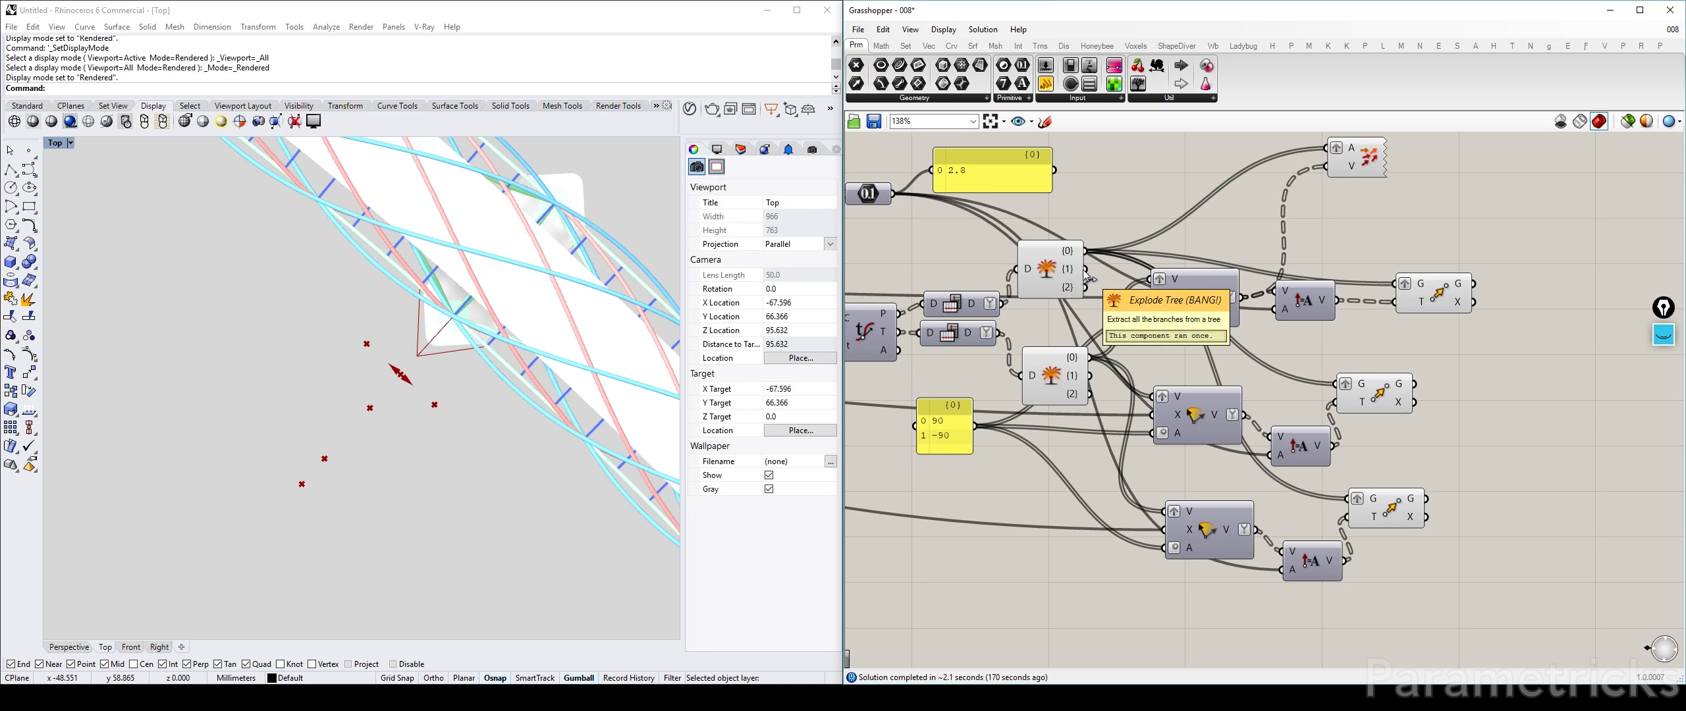
left_click_drag(1087, 278, 1336, 383)
mouse_move(1176, 404)
left_mouse_down()
mouse_move(1177, 376)
mouse_move(1157, 368)
mouse_move(1200, 417)
left_mouse_up()
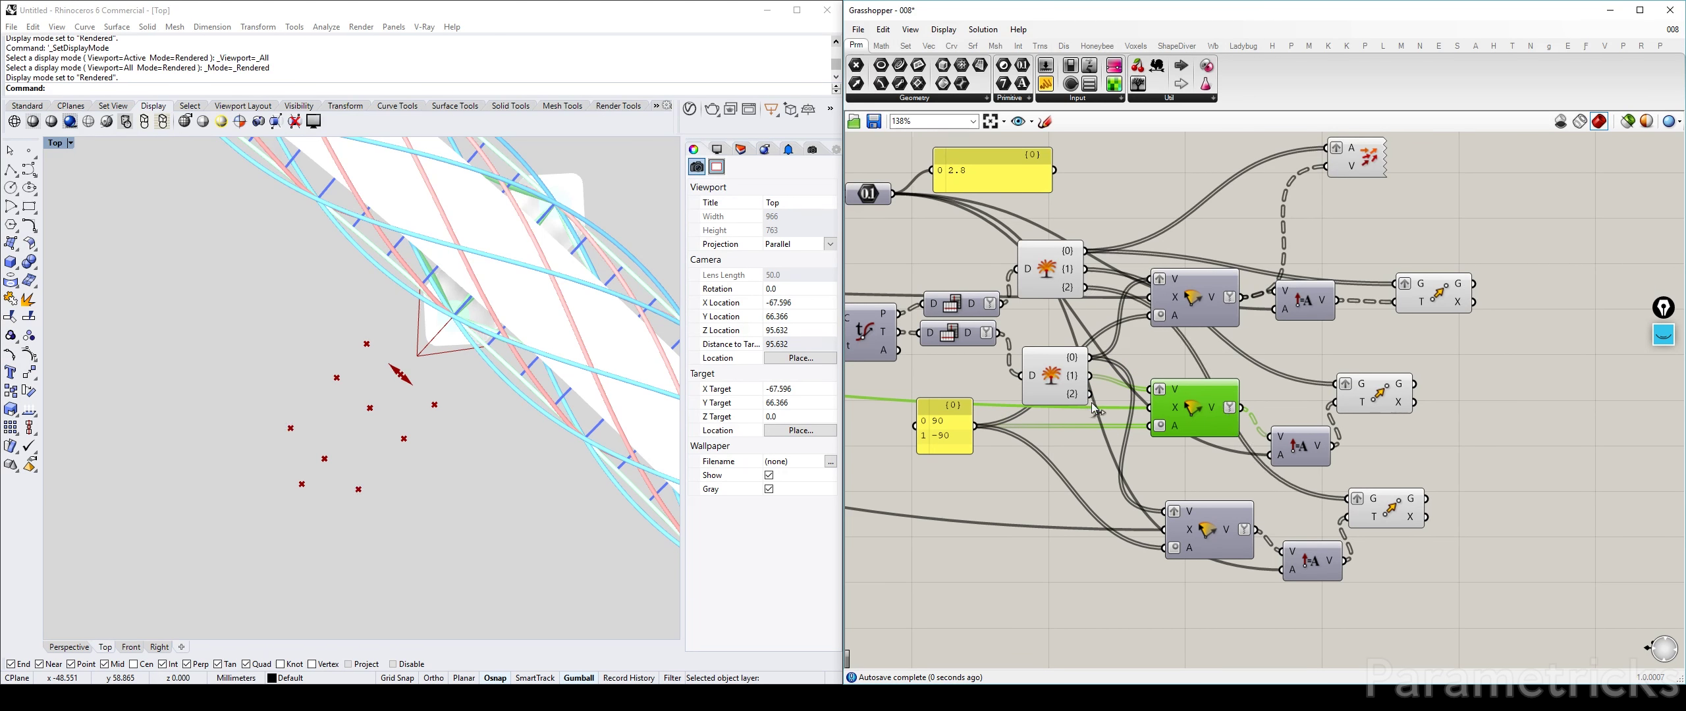
left_click_drag(1092, 400, 1126, 487)
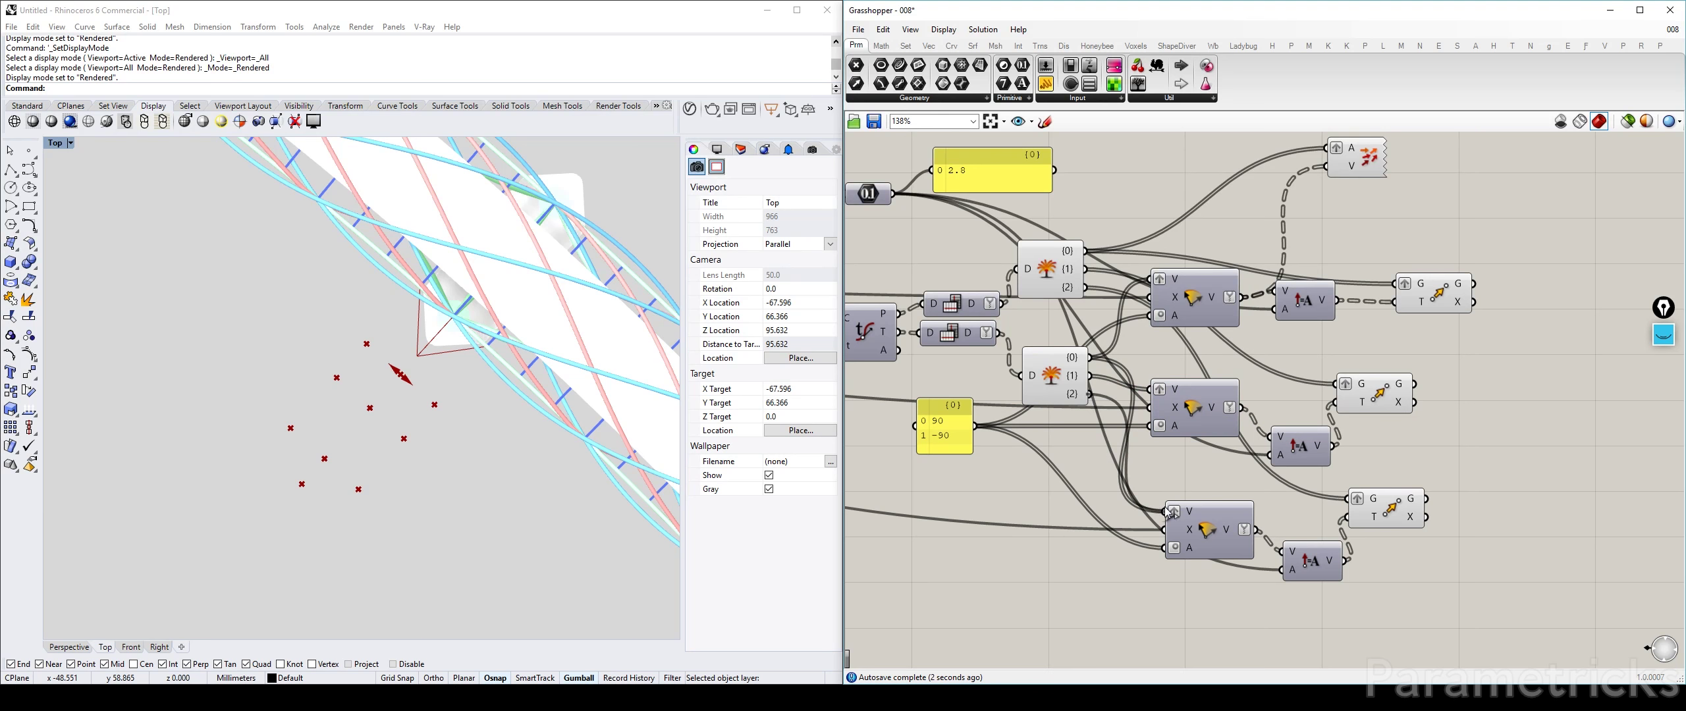
right_click_drag(872, 549, 1004, 494)
left_click_drag(1098, 369, 1110, 330)
double_click(1024, 495)
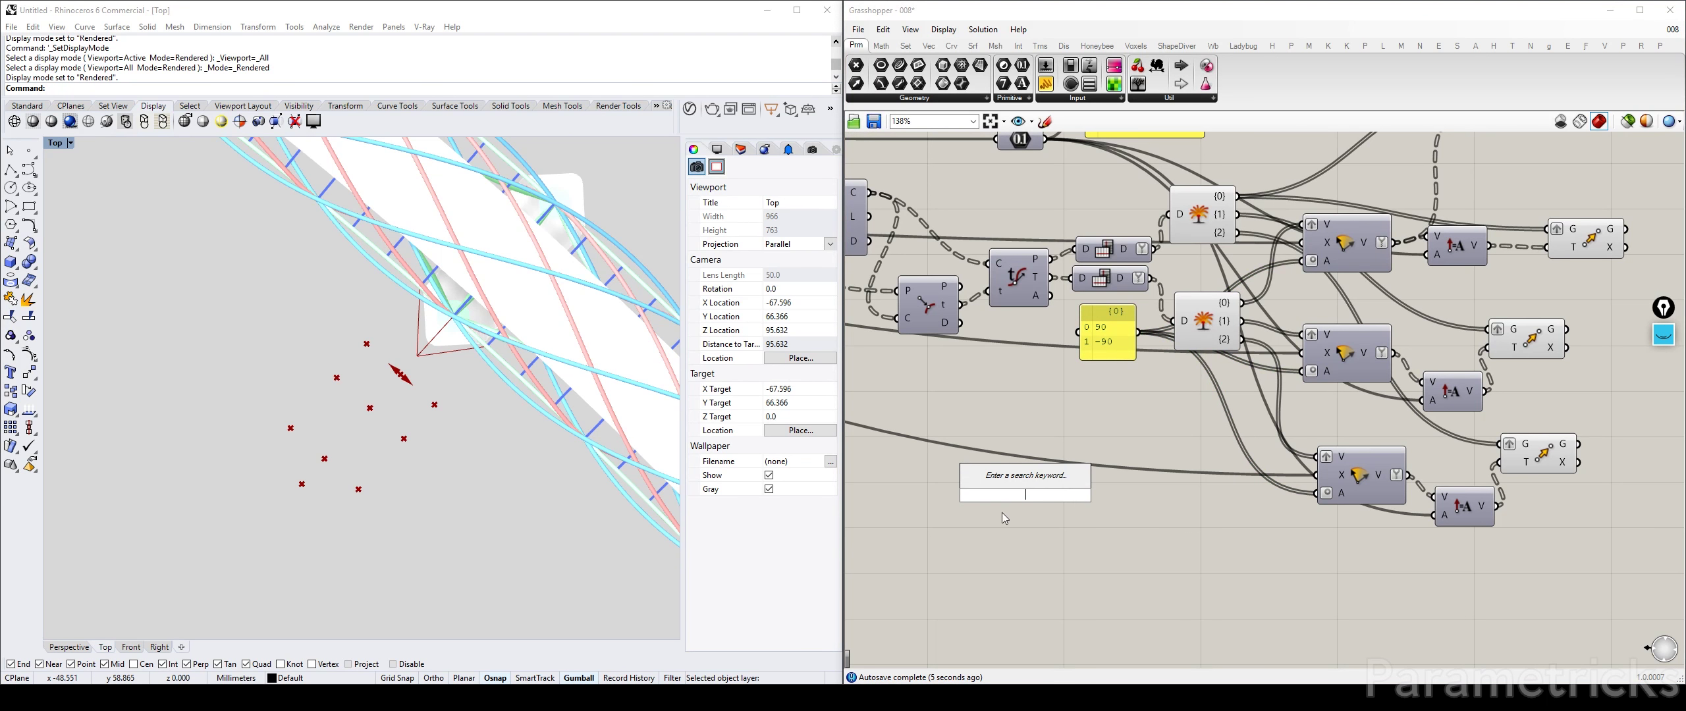
type("//")
key("Return")
left_click(1021, 481)
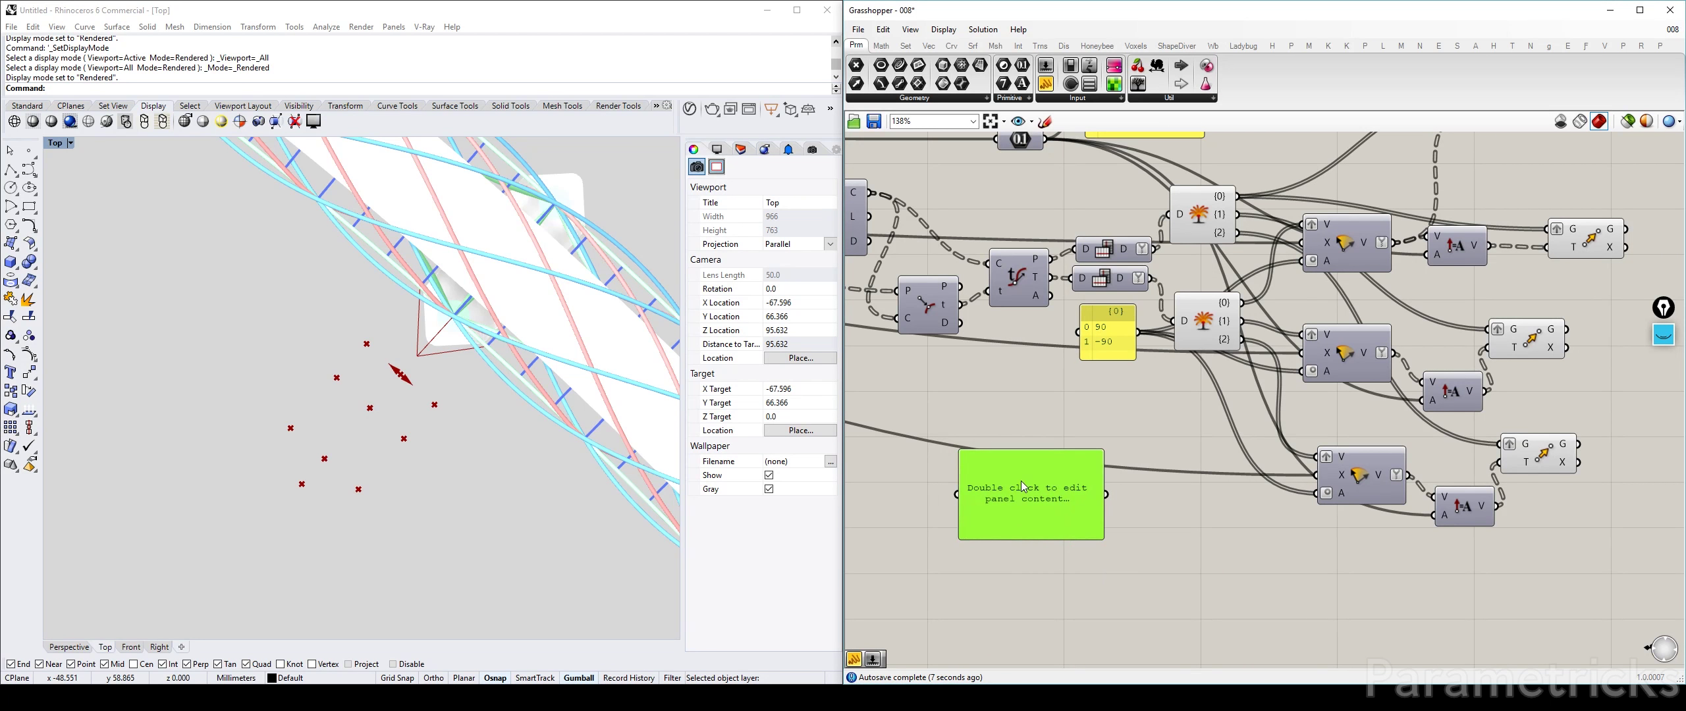
key("Delete")
Step: Add a number slider with a value of 5.0 on the empty canvas below the 90/-90 angle panel
double_click(1019, 481)
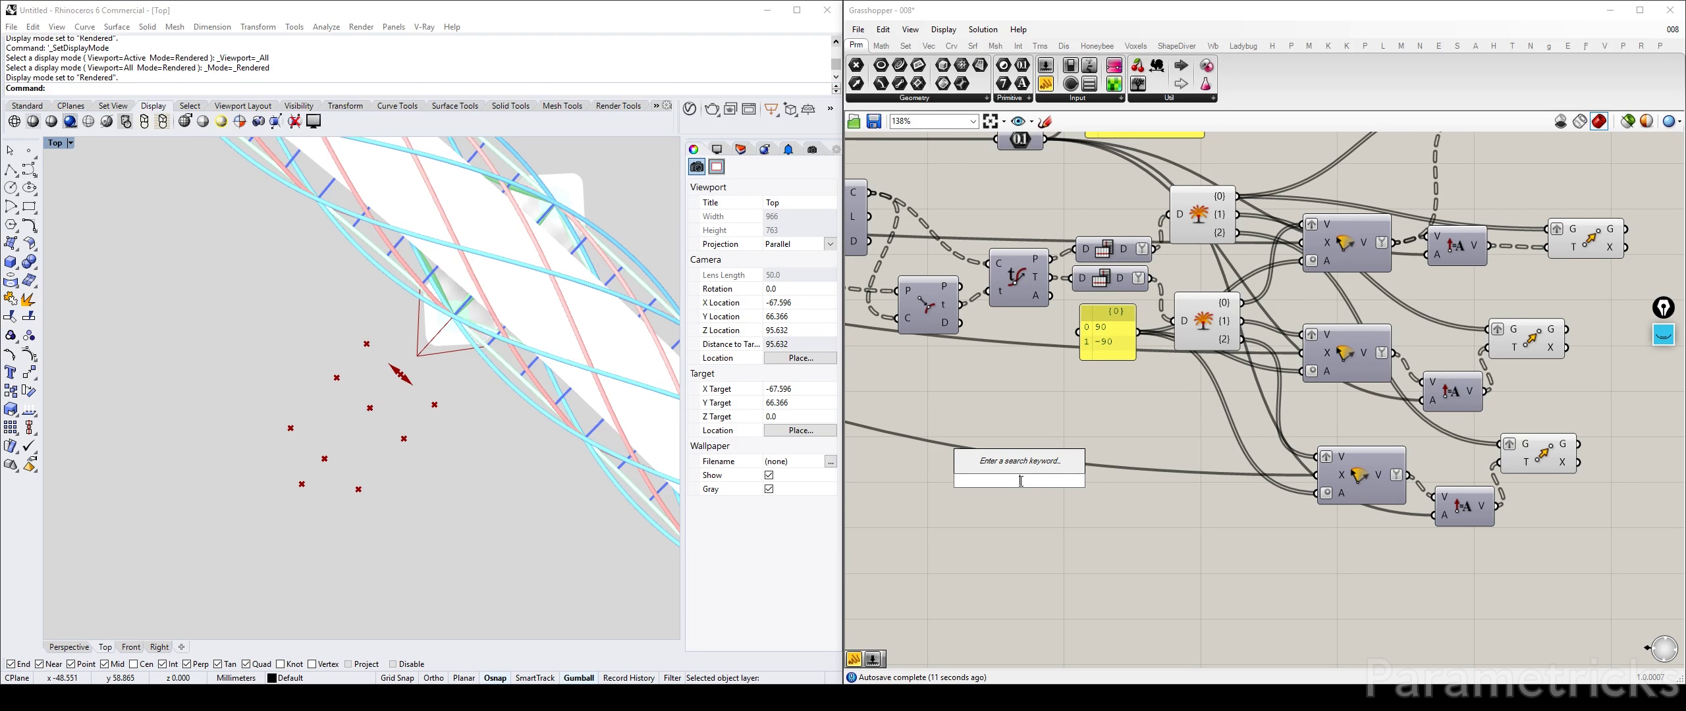
type("53")
key("BackSpace")
key("BackSpace")
key("BackSpace")
type("5.0<")
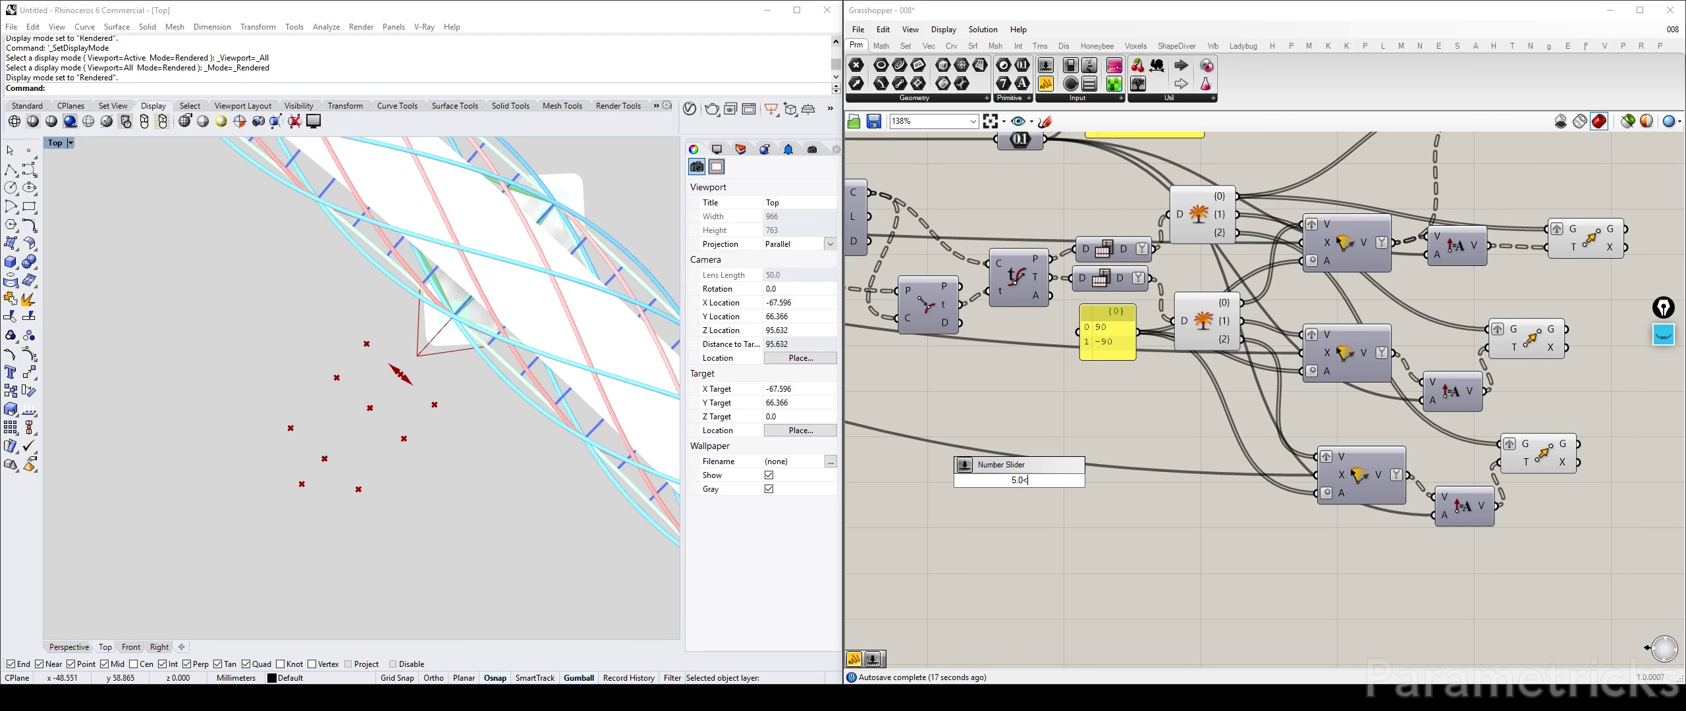
key("Return")
Step: Name the new slider Viewing Pod Width 01
right_click(973, 484)
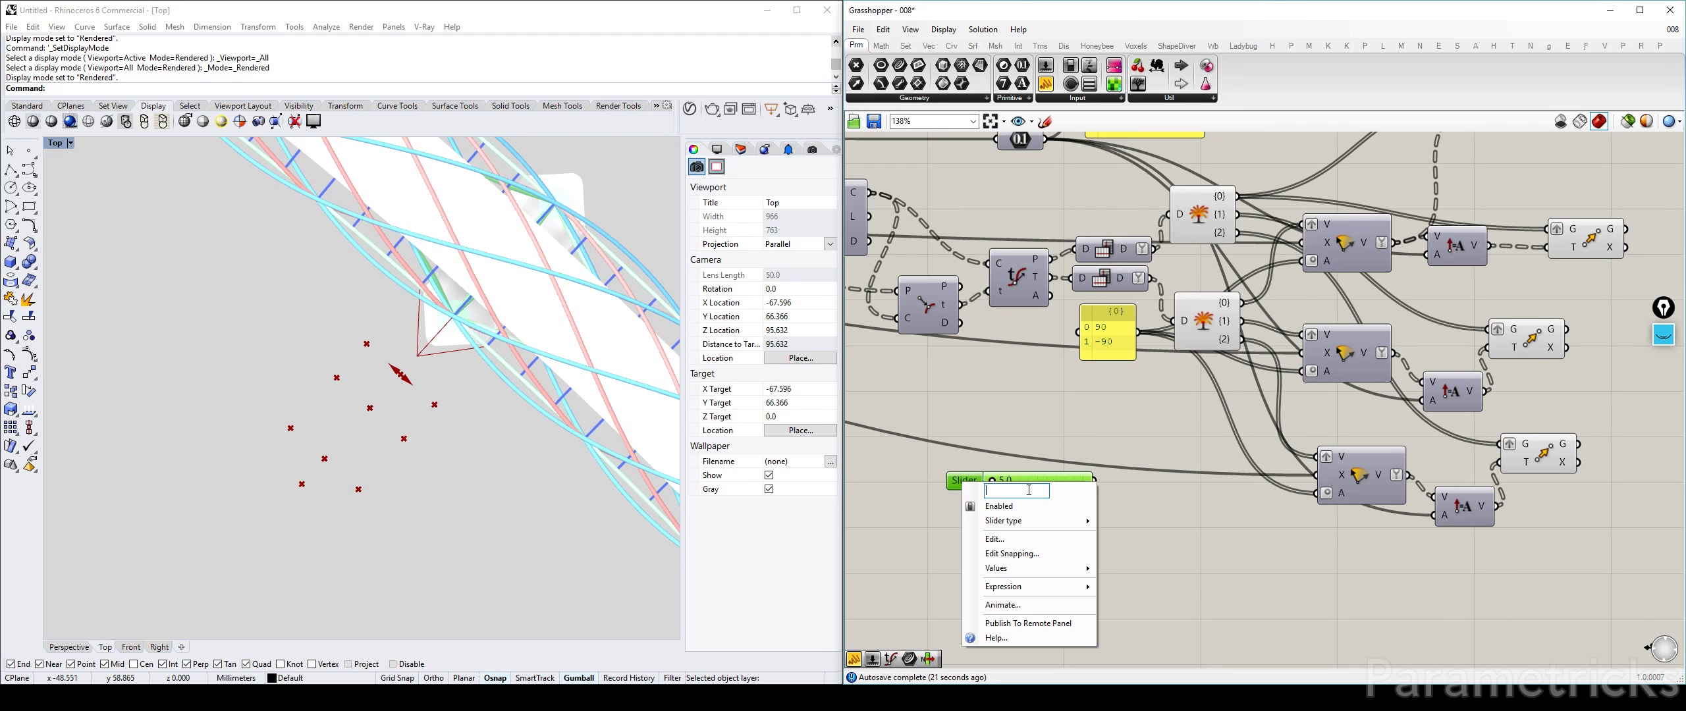
type("View")
type("ing")
type("Pi")
key("BackSpace")
key("BackSpace")
type("Pod")
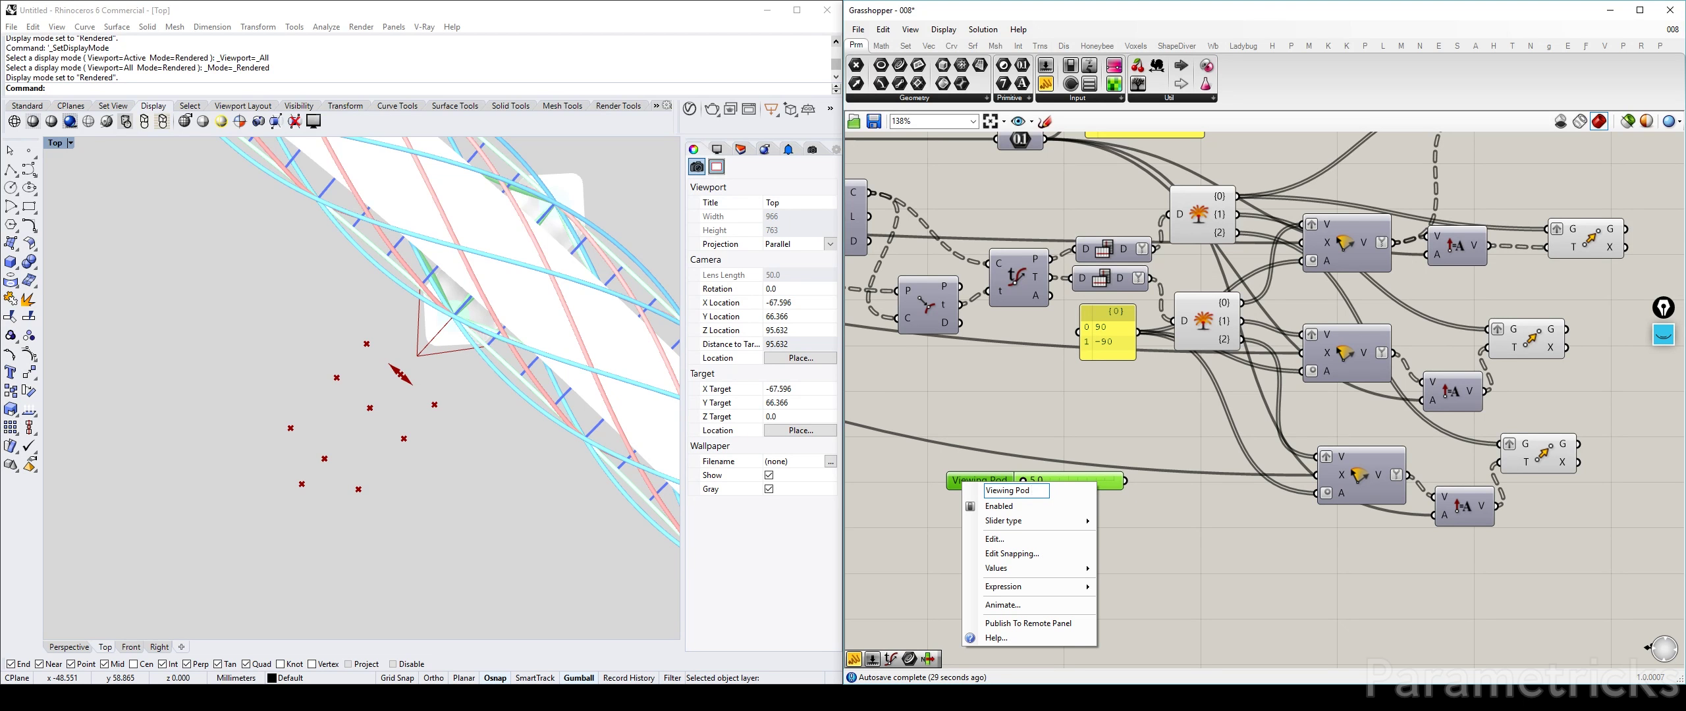
type(" Width")
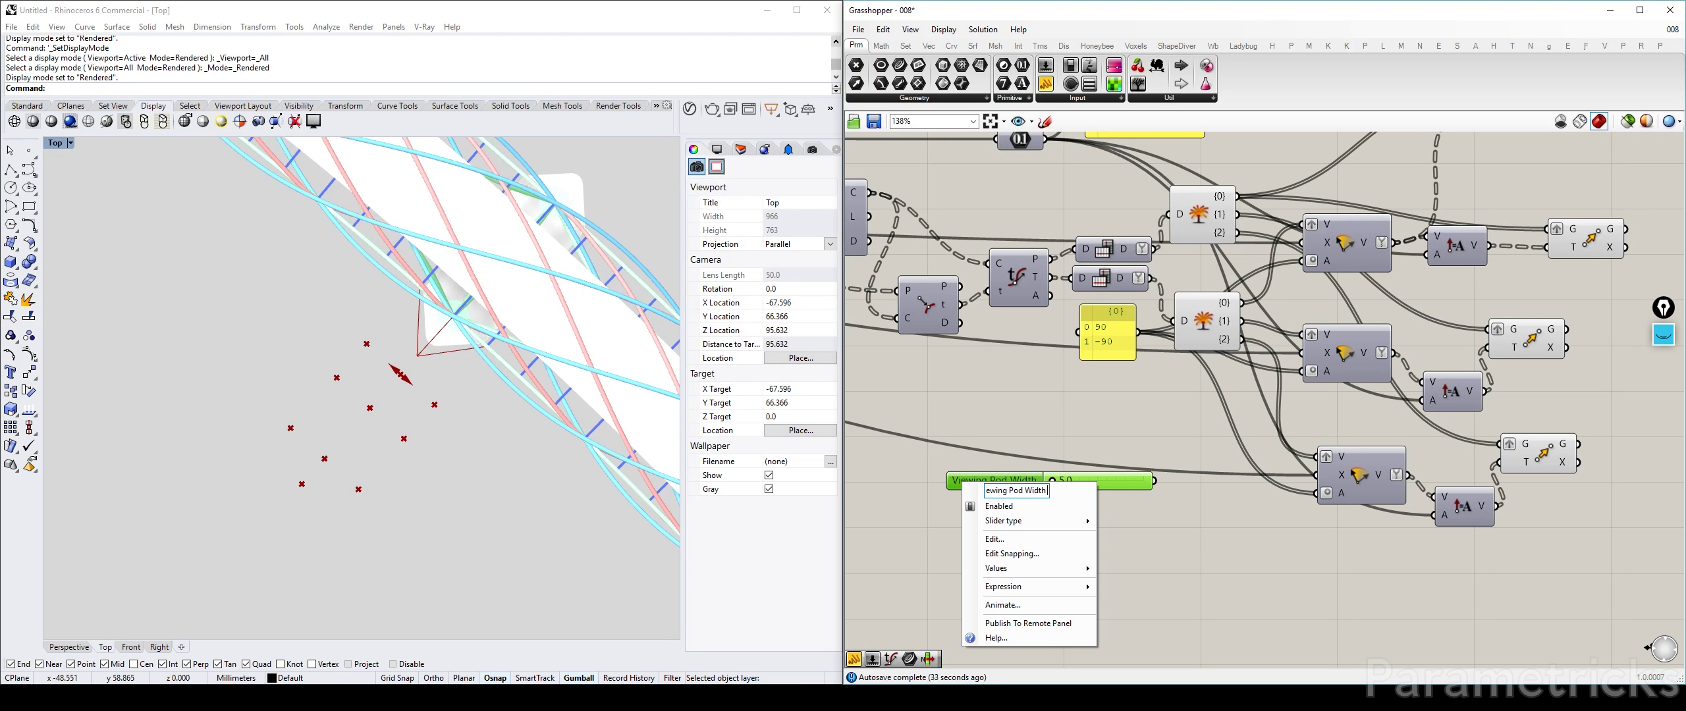
type(" 01")
key("ctrl+a")
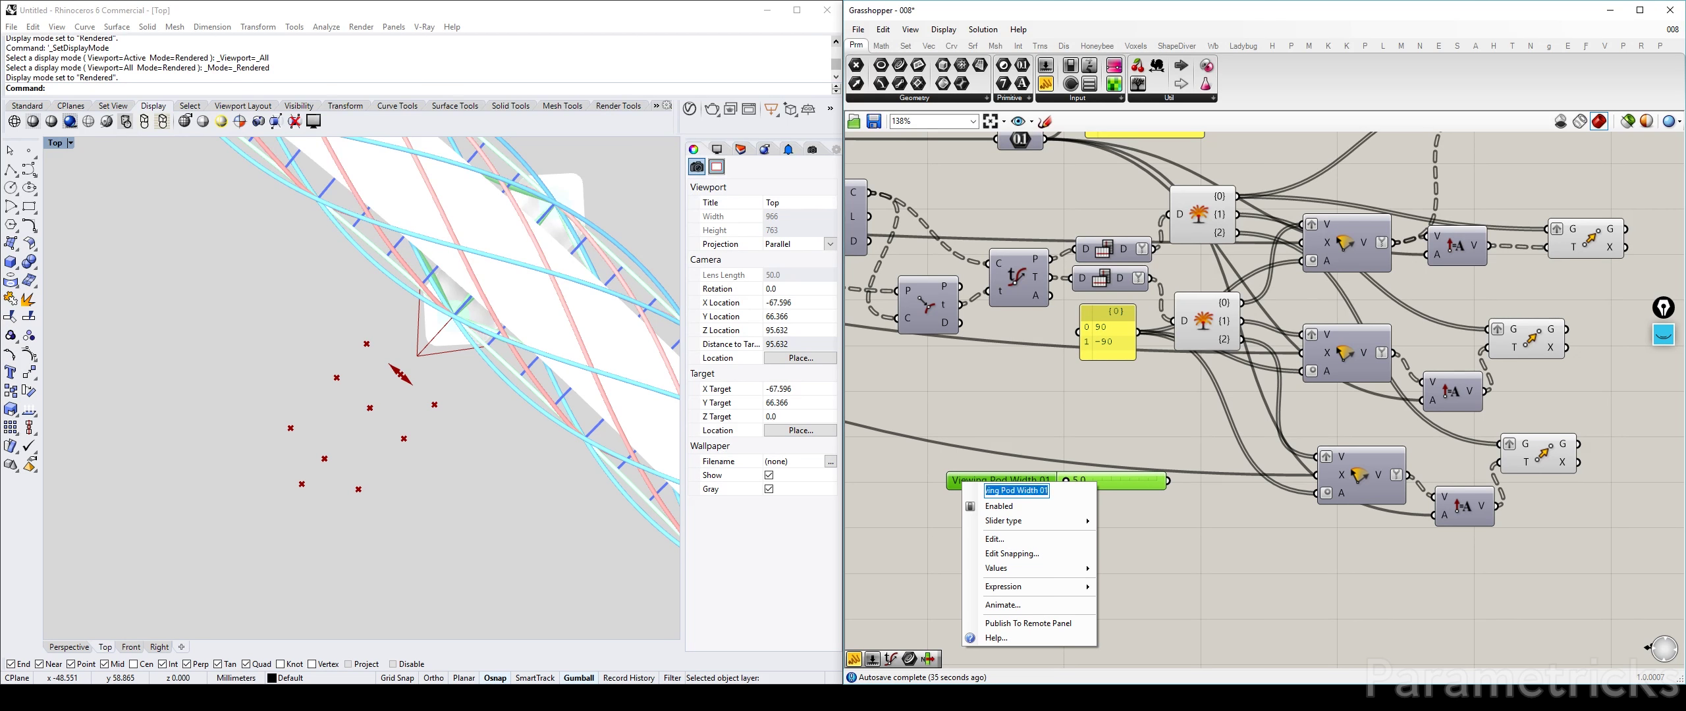
left_click(1084, 404)
Step: Duplicate the slider directly below the original and name the copy Viewing Pod Width 02
left_click_drag(1033, 485, 1028, 512, "alt")
right_click(1026, 515)
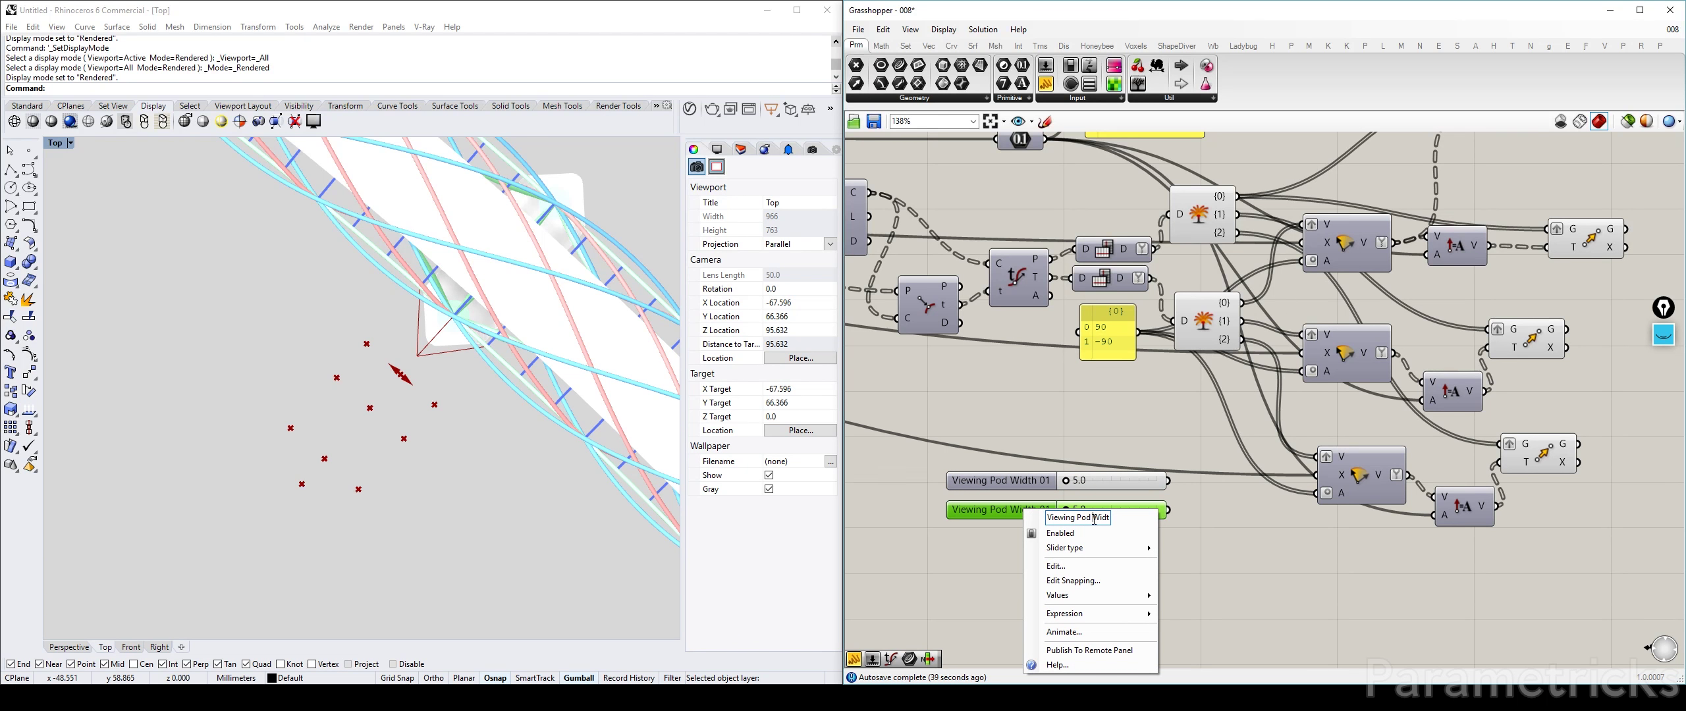
left_click(1093, 519)
key("End")
key("BackSpace")
type("2")
key("Return")
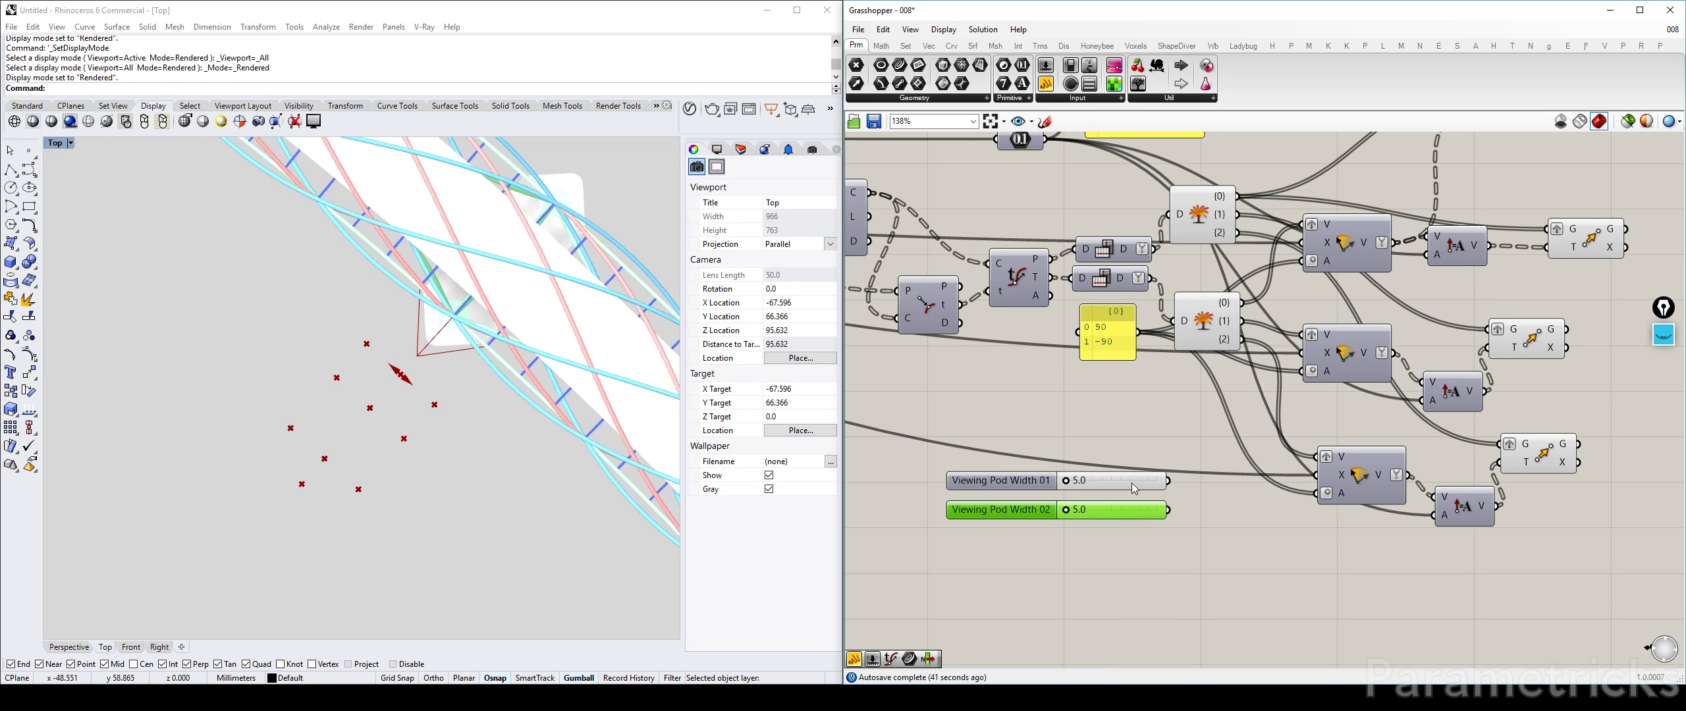
Step: Delete the vector display component attached to the first Explode Tree and the first Rotate output
right_click_drag(1132, 433, 1072, 444)
left_click(1150, 337)
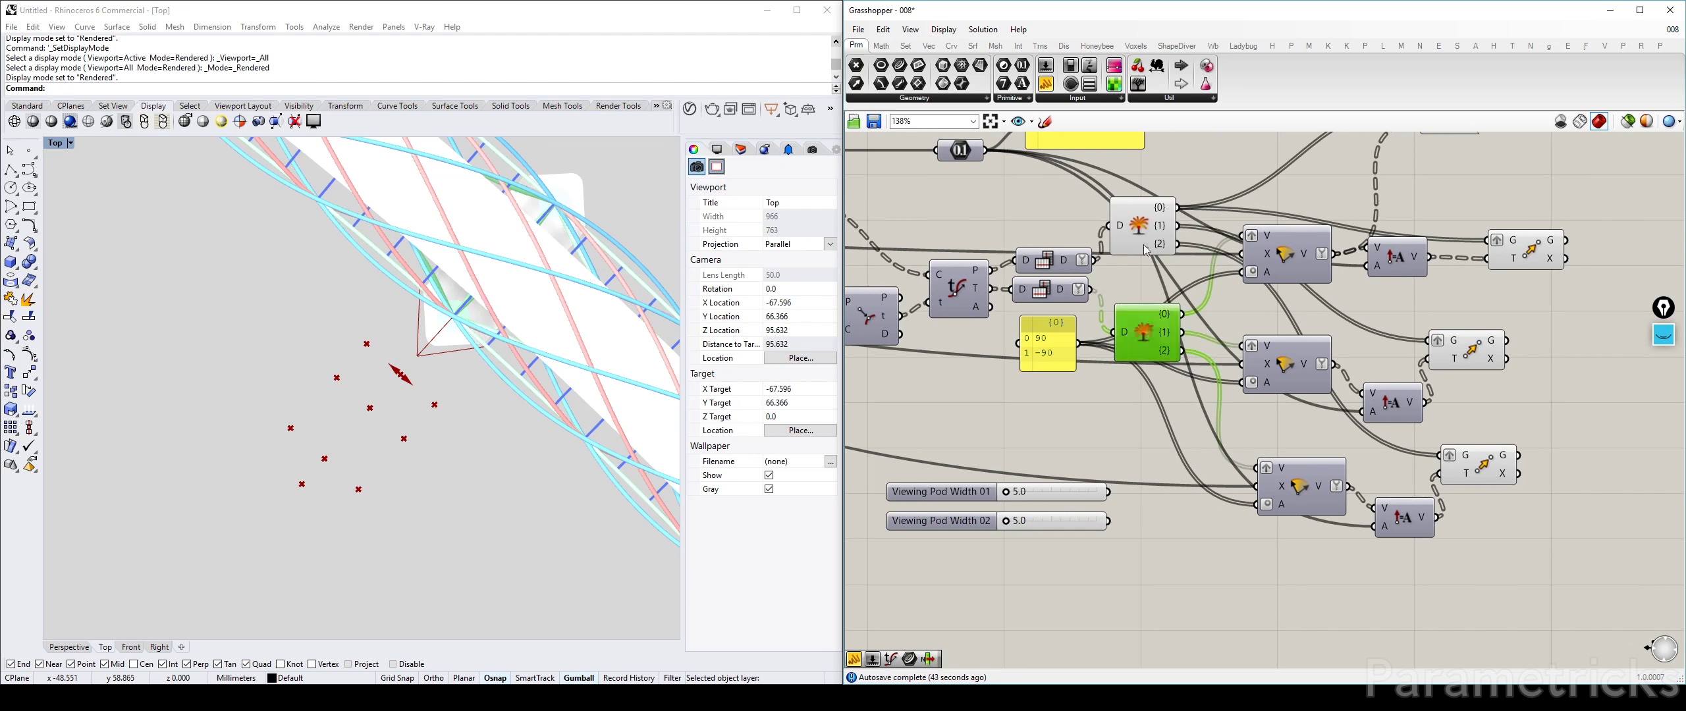
left_click(1145, 227)
right_click_drag(1504, 148, 1401, 307)
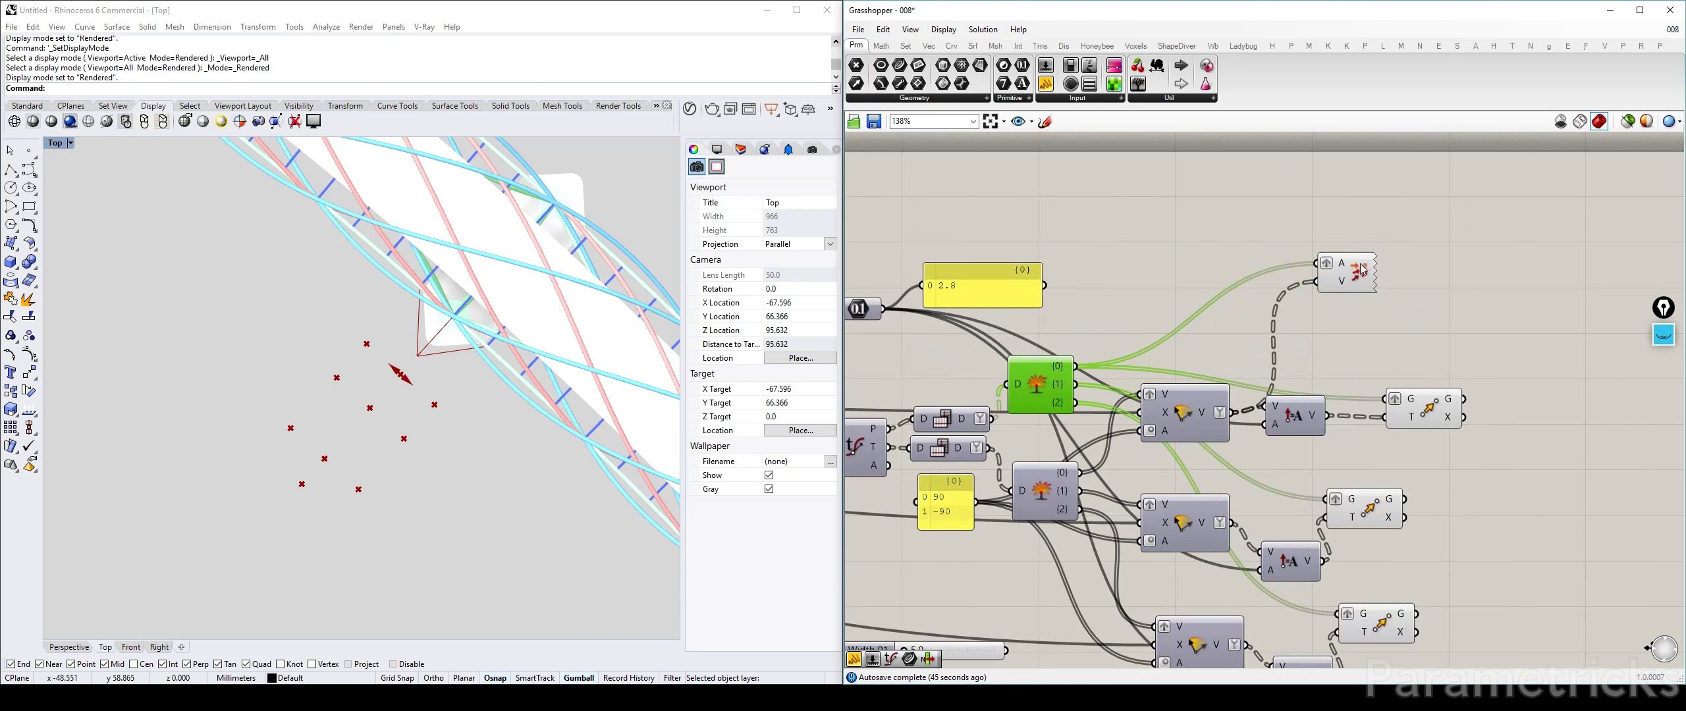
left_click(1347, 270)
key("Delete")
Step: Turn off the preview of the upstream Move components and the component that combines their outputs
right_click_drag(1362, 367, 1402, 280)
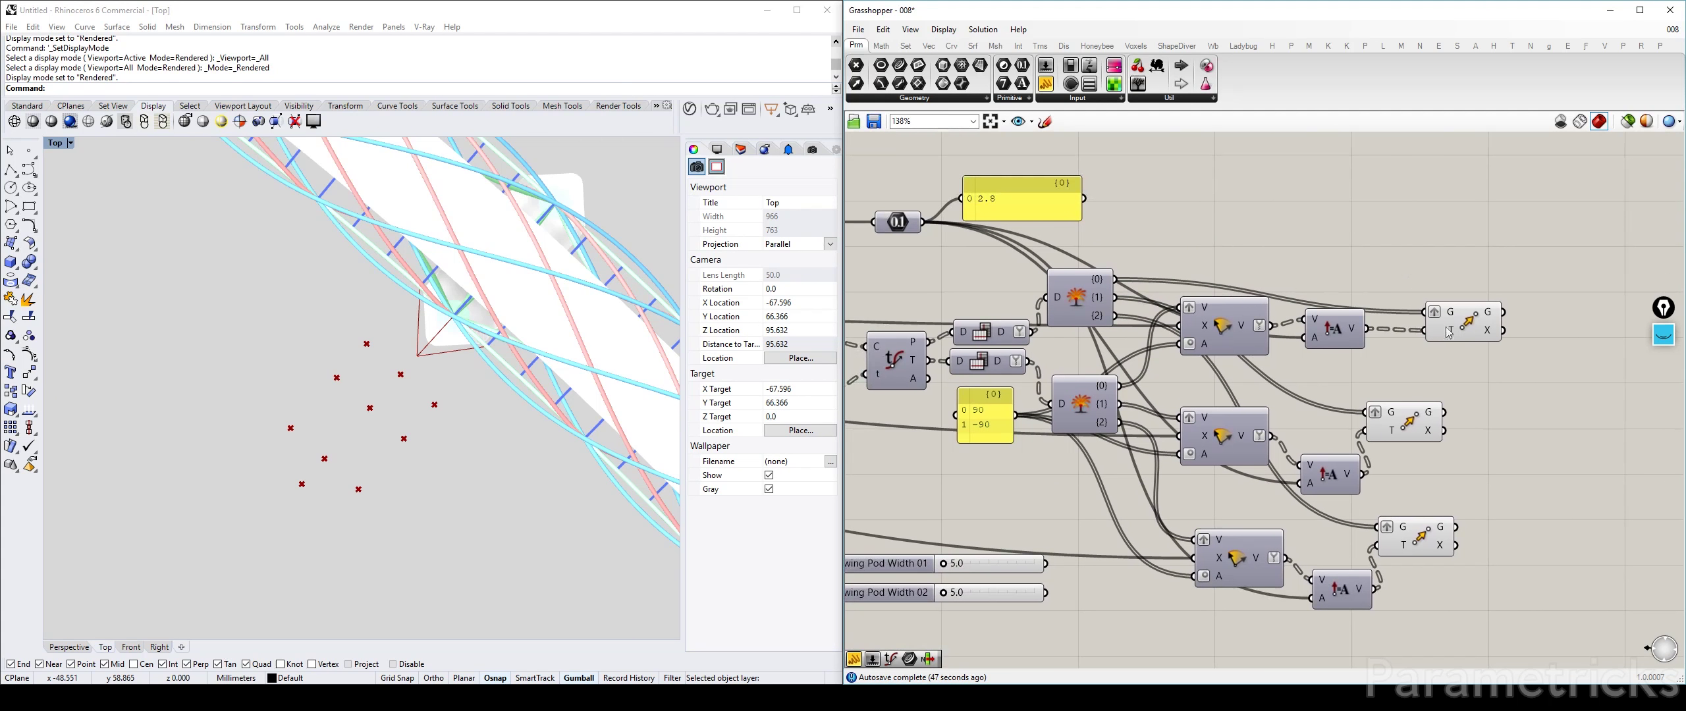
left_click(1464, 322)
scroll(1410, 307, "down", 3)
right_click_drag(1350, 392, 1603, 341)
left_click_drag(1173, 476, 1042, 208)
middle_click(1047, 211)
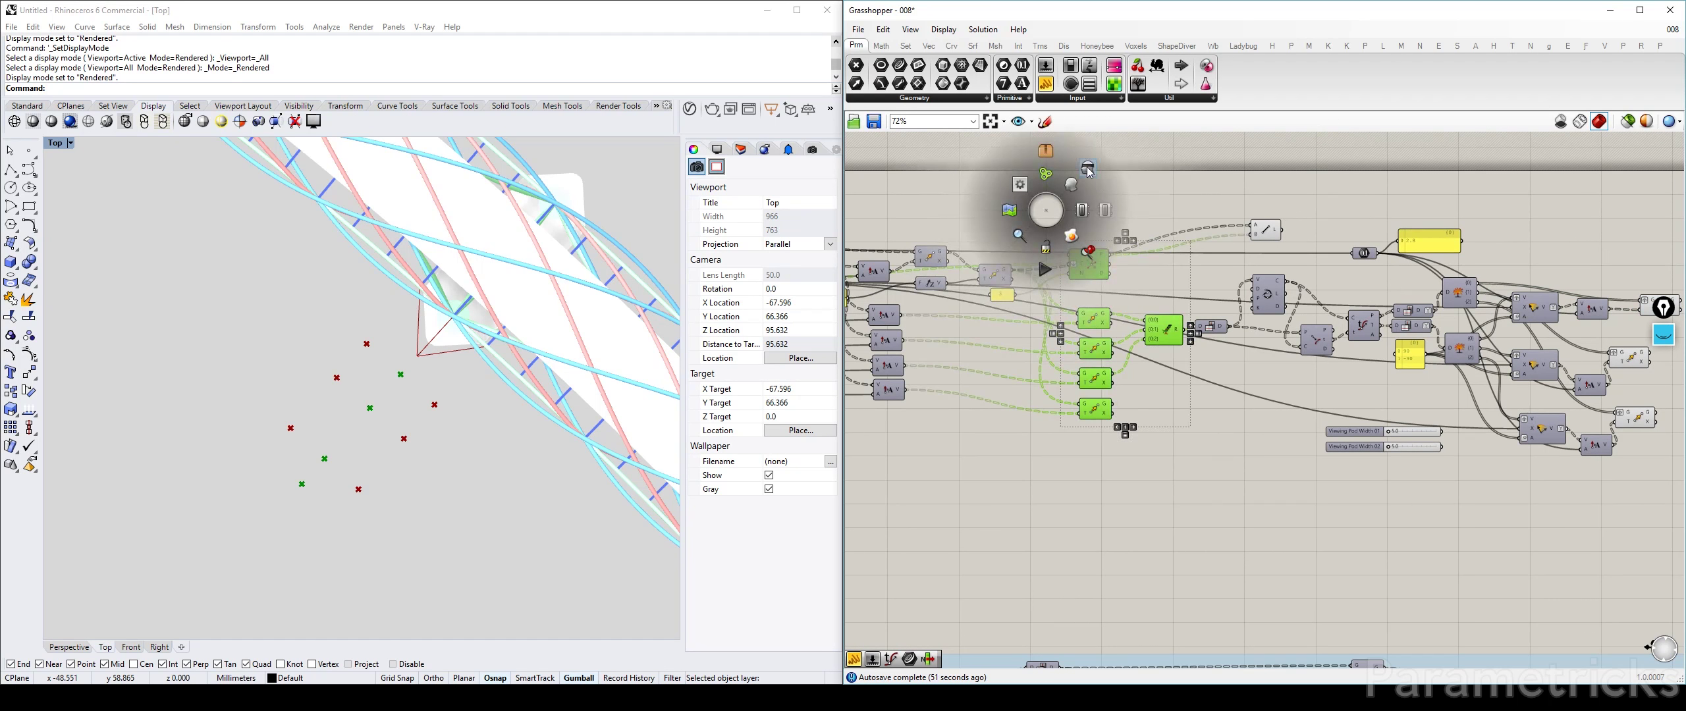
left_click(1087, 173)
Step: Turn the preview back on for the lowest upstream Move component
right_click_drag(1355, 408, 1005, 382)
left_click(1164, 390)
left_click(906, 393)
key("ctrl+q")
Step: Connect Viewing Pod Width 01 and 02 to the amplitude inputs of the second and third Amplitude components, respectively
scroll(1044, 389, "up", 3)
right_click_drag(1181, 411, 1057, 427)
left_click_drag(1076, 471, 1291, 404)
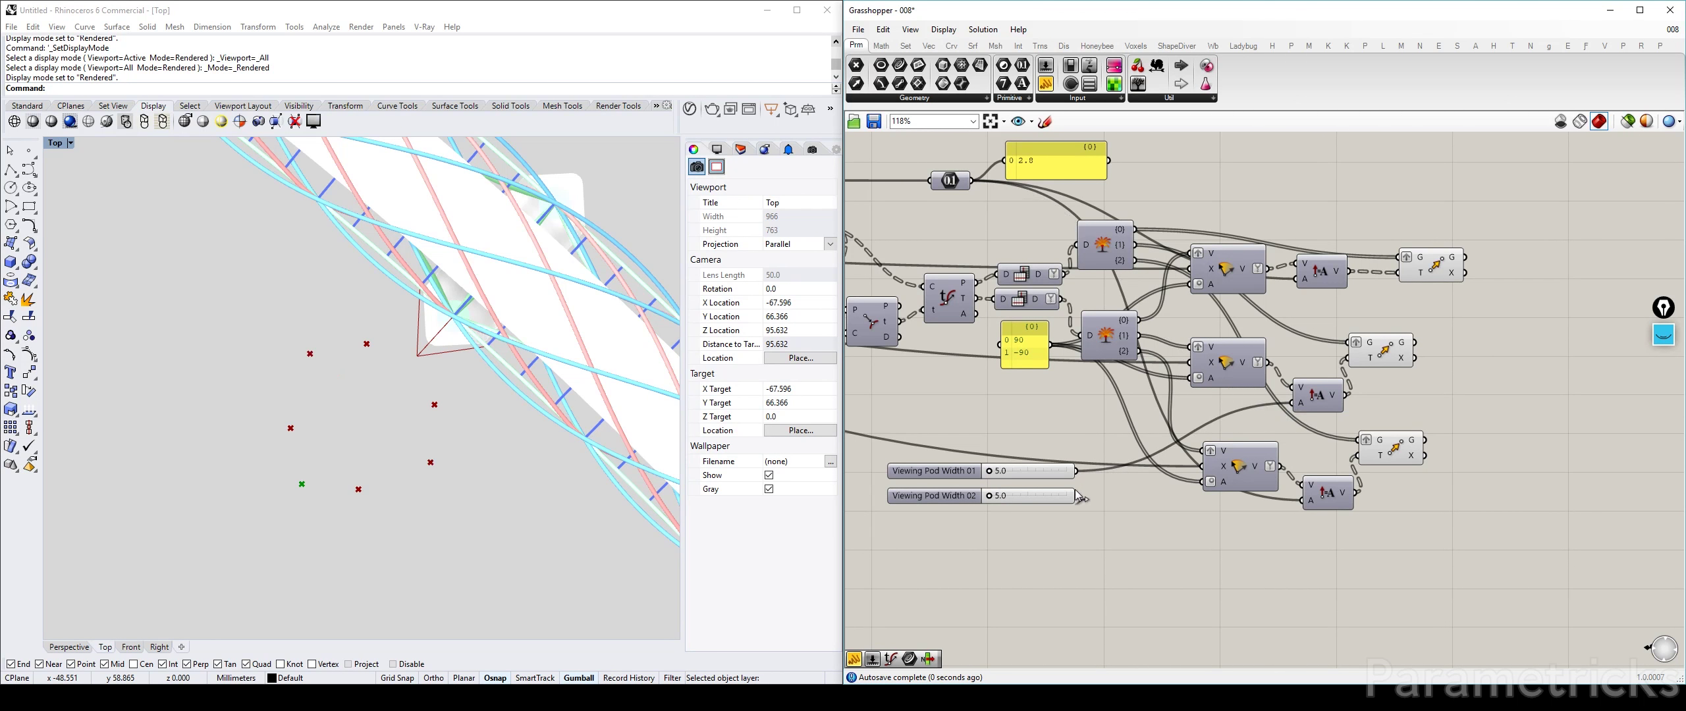
left_click_drag(1077, 496, 1303, 500)
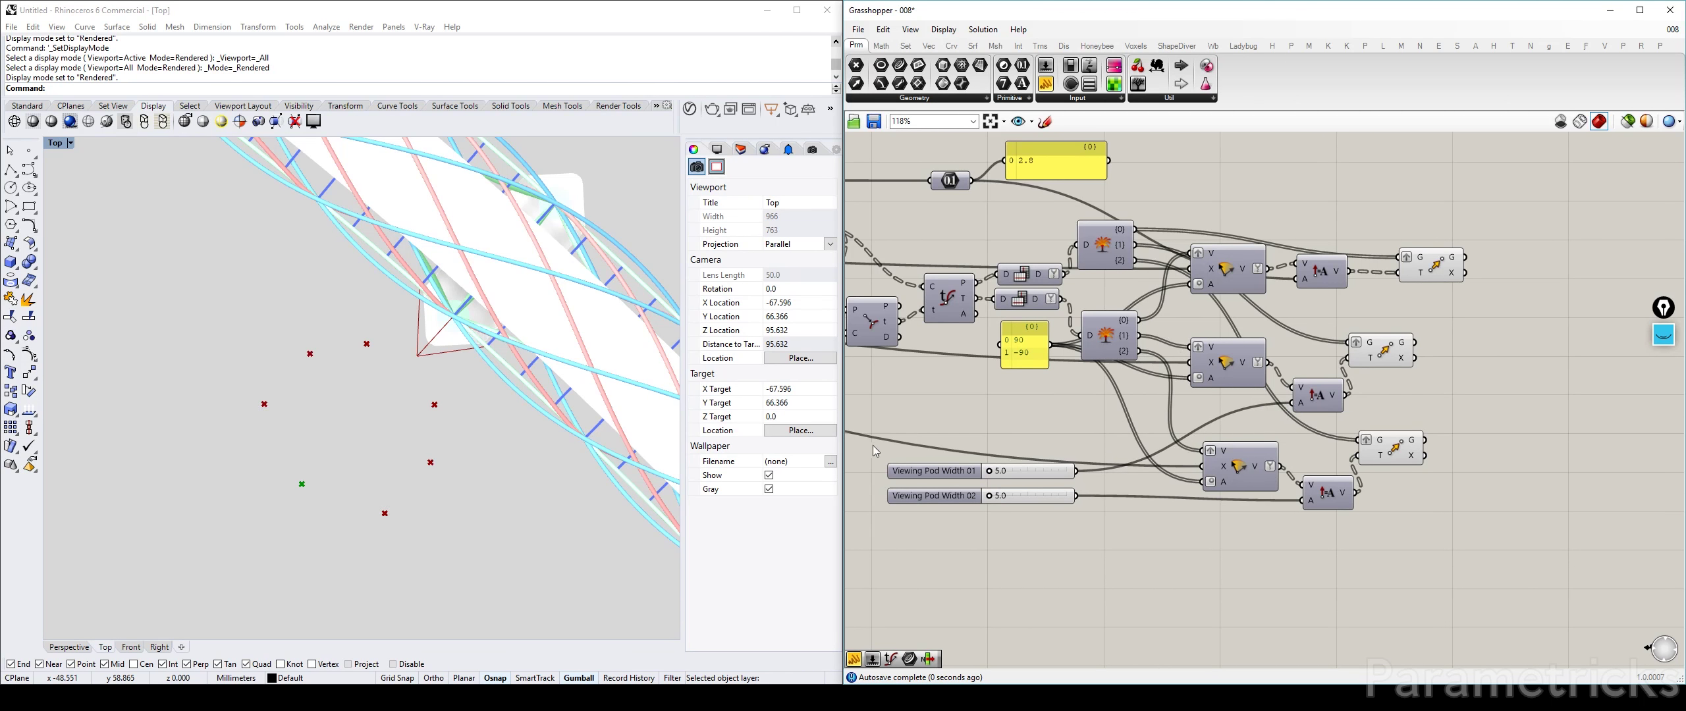
Step: Set the Viewing Pod Width 02 slider's range to a minimum of 1 and a maximum of 10
double_click(984, 500)
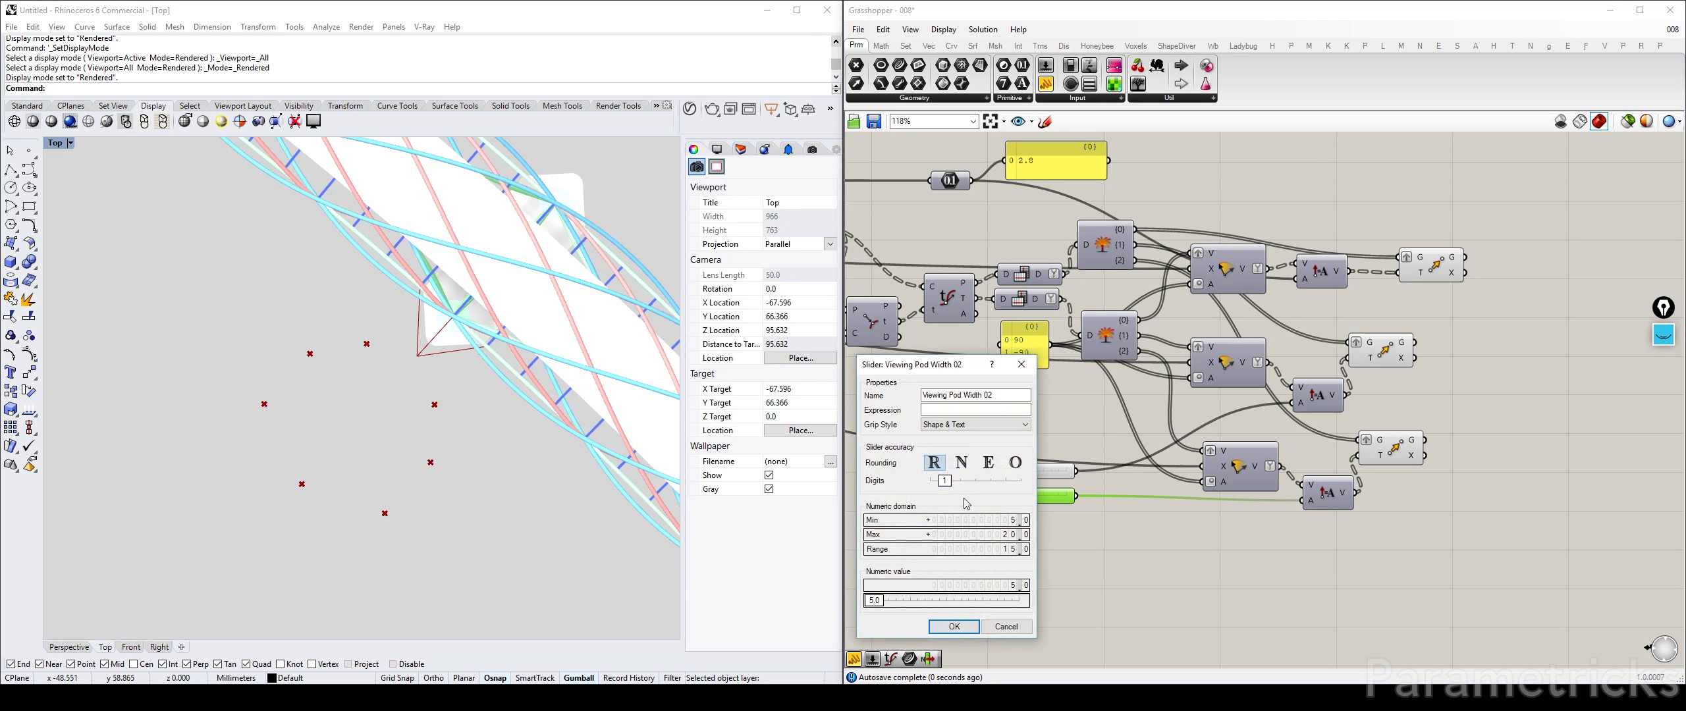
left_click(980, 520)
type("1")
key("Return")
left_click(975, 535)
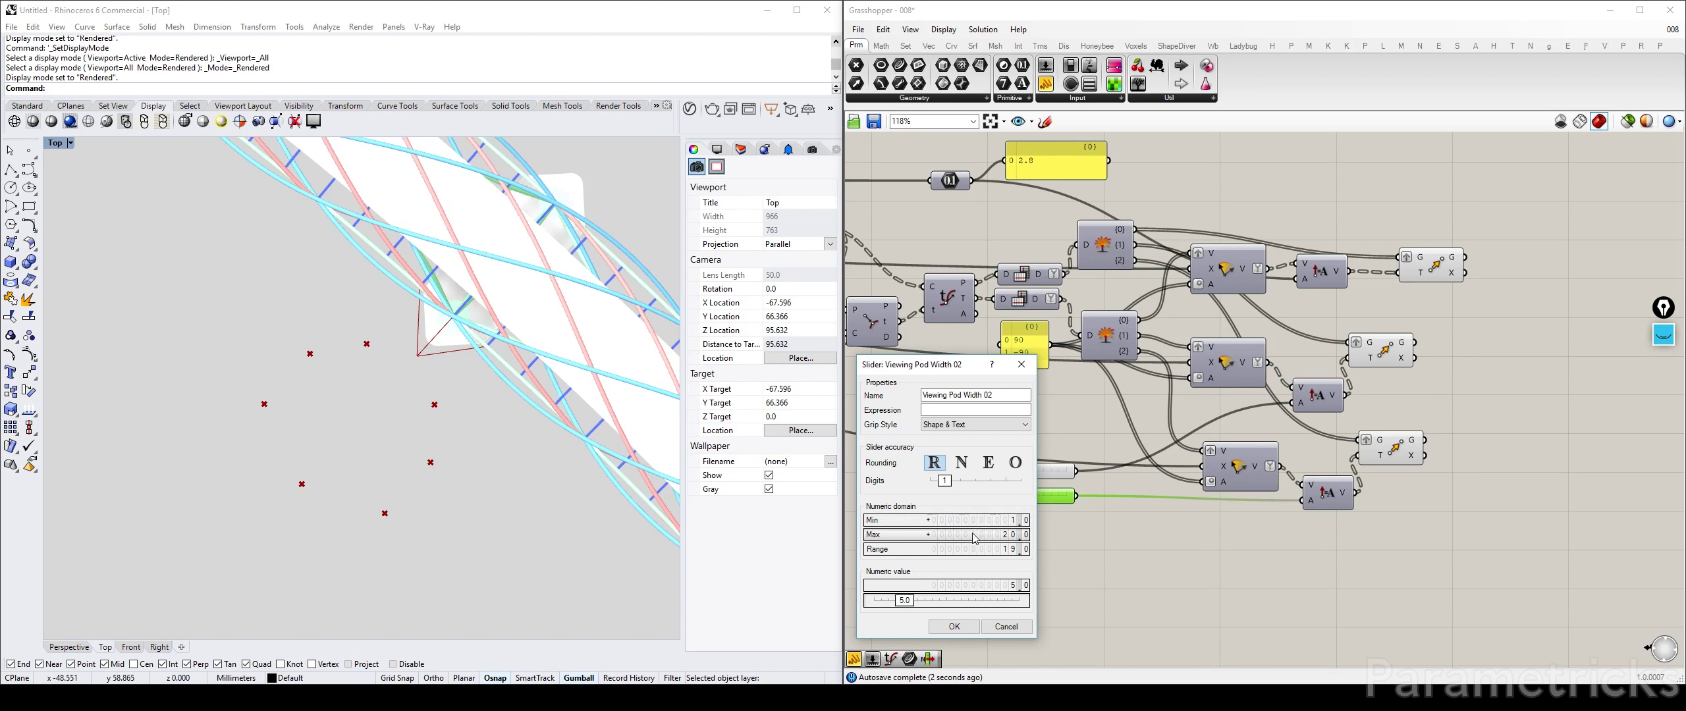
type("10")
key("Return")
left_click(954, 626)
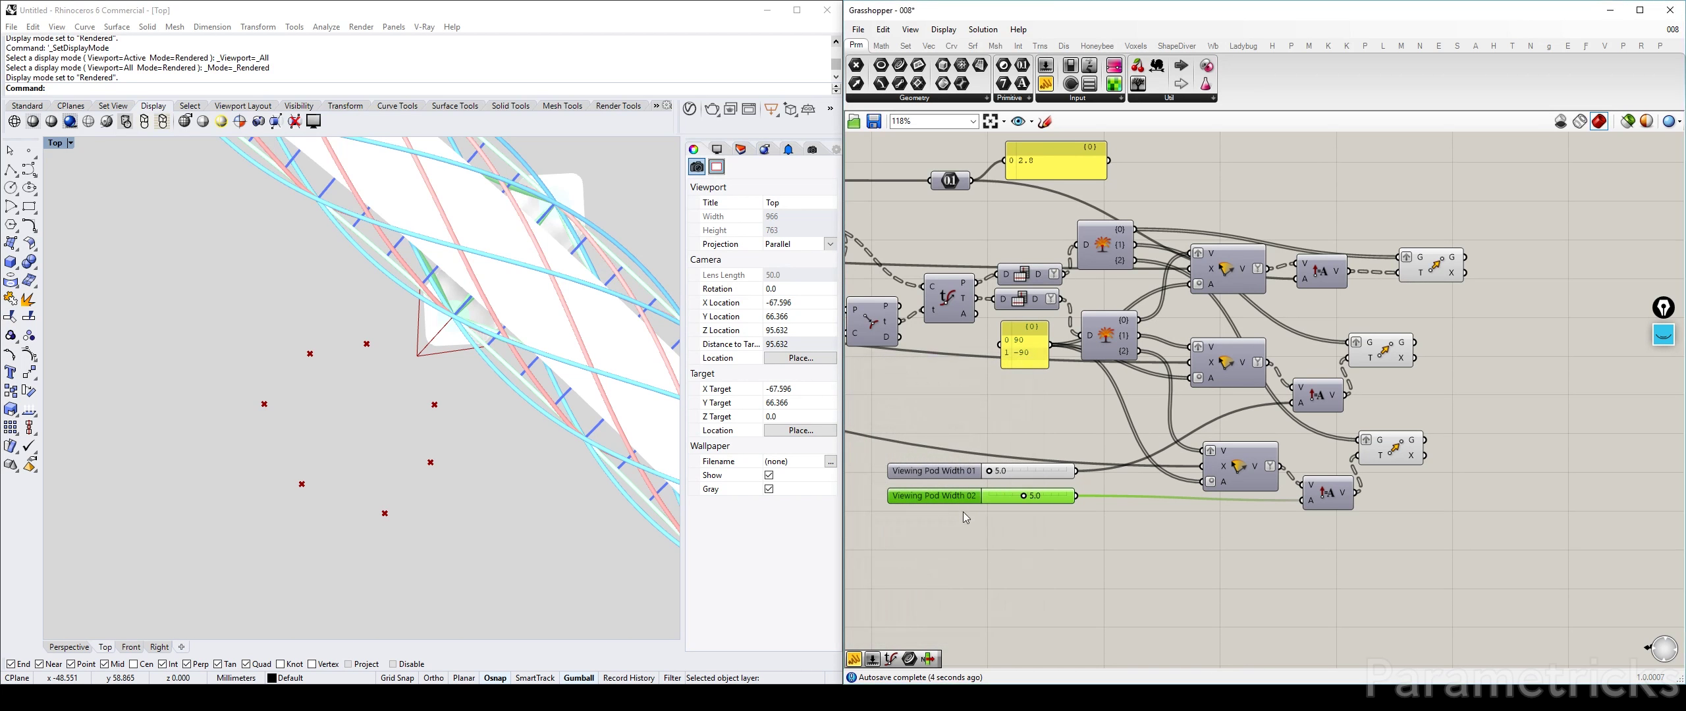
Step: Lower the Viewing Pod Width 02 value and raise the Viewing Pod Width 01 value
left_click_drag(1024, 496, 1019, 497)
left_click_drag(1011, 498, 995, 477)
Step: Relocate both Viewing Pod Width sliders together to the upstream side of the definition
scroll(993, 476, "down", 3)
right_click_drag(992, 476, 1334, 454)
left_click_drag(1271, 414, 1390, 495)
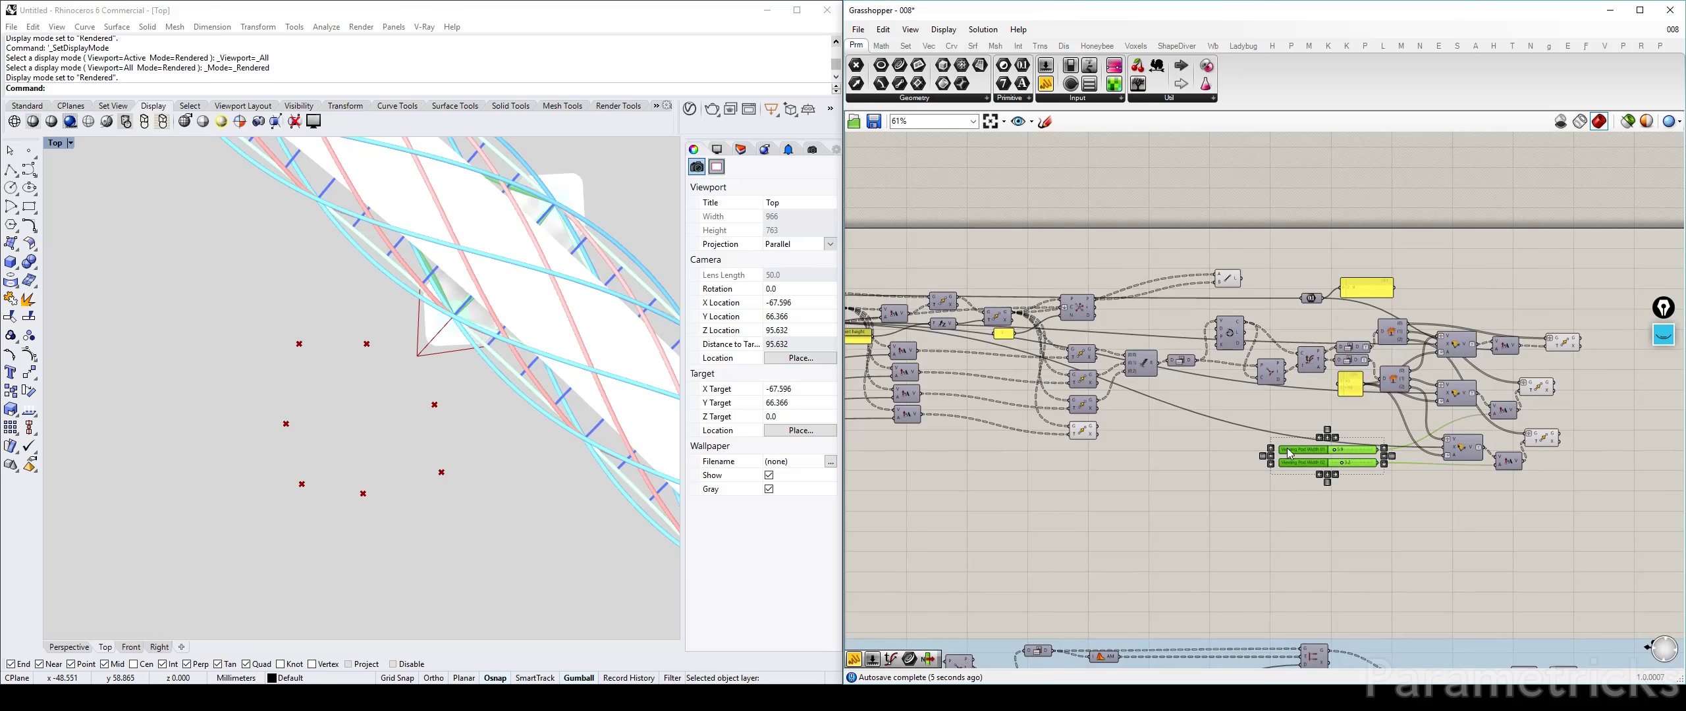
left_click_drag(1287, 452, 923, 478)
right_click_drag(1094, 462, 1592, 423)
left_click_drag(1449, 440, 1085, 400)
Step: Align the three downstream Move components in a vertical column and check the points they produce
right_click_drag(1594, 412, 1053, 432)
scroll(1157, 425, "up", 2)
right_click_drag(1186, 355, 1089, 374)
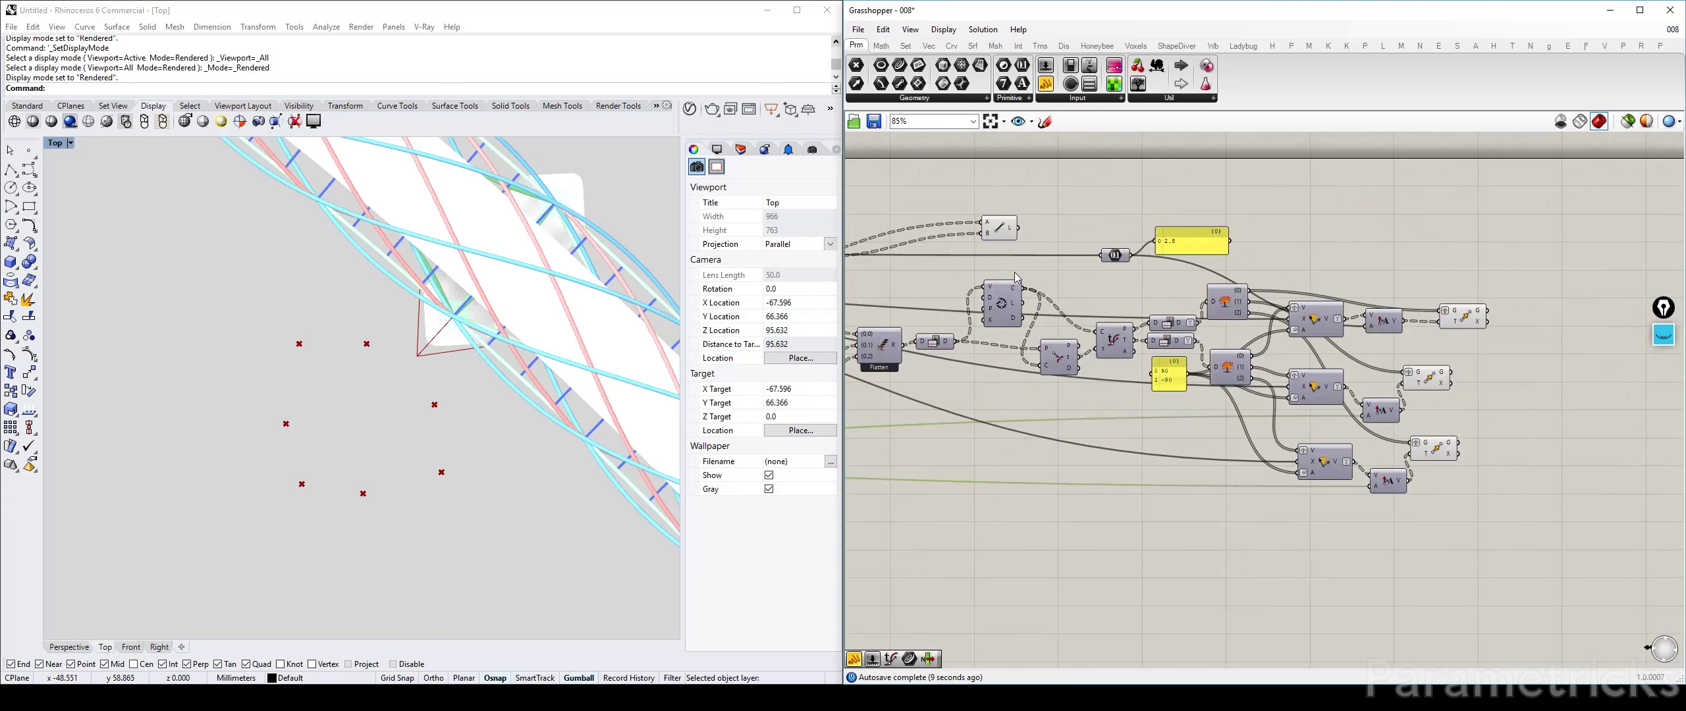
right_click_drag(1266, 326, 1069, 300)
left_click_drag(1231, 353, 1284, 353)
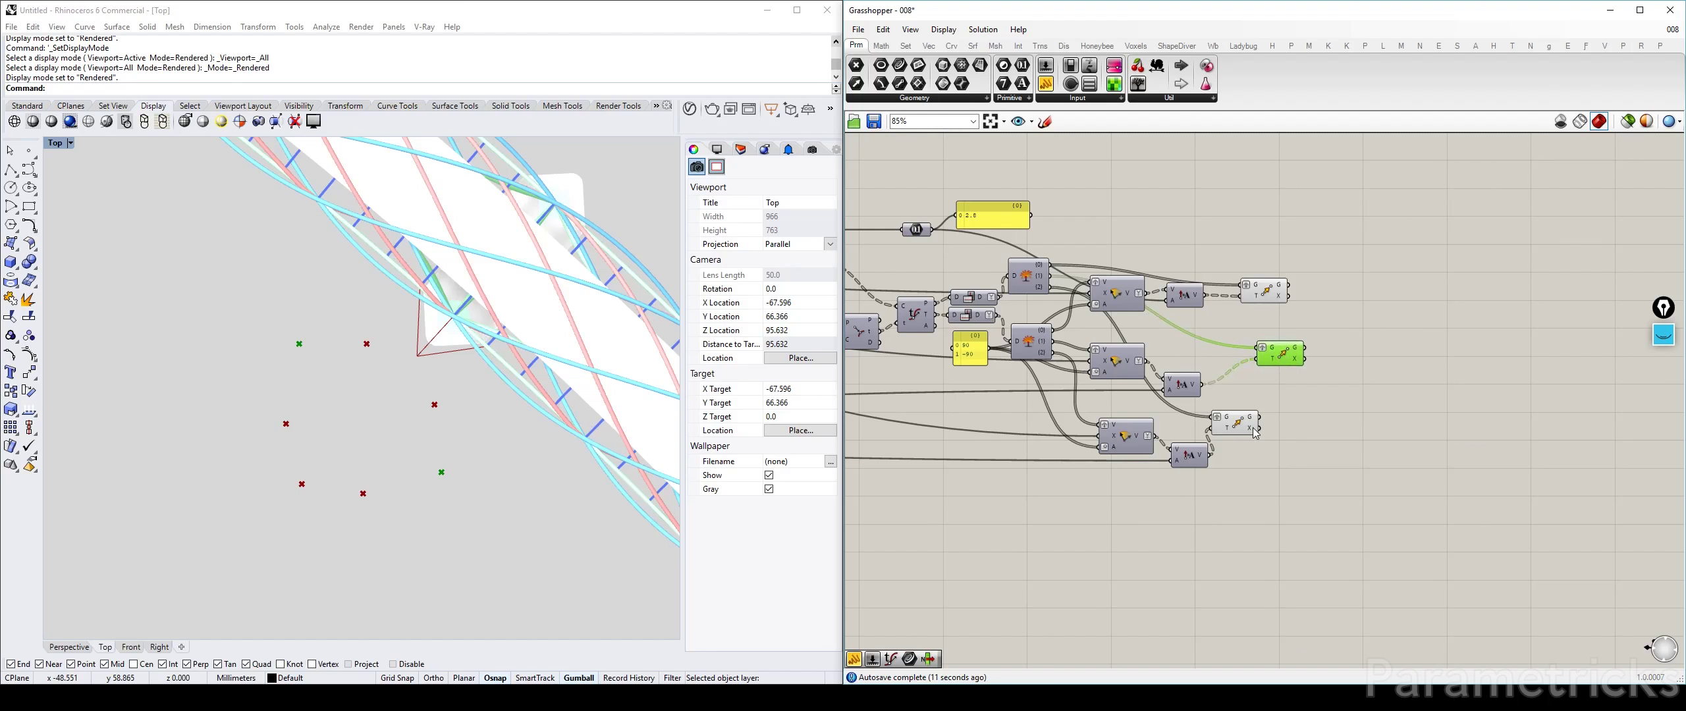
left_click_drag(1245, 420, 1271, 427)
left_click_drag(1268, 295, 1281, 297)
left_click_drag(1334, 463, 1252, 262)
left_click(1278, 272)
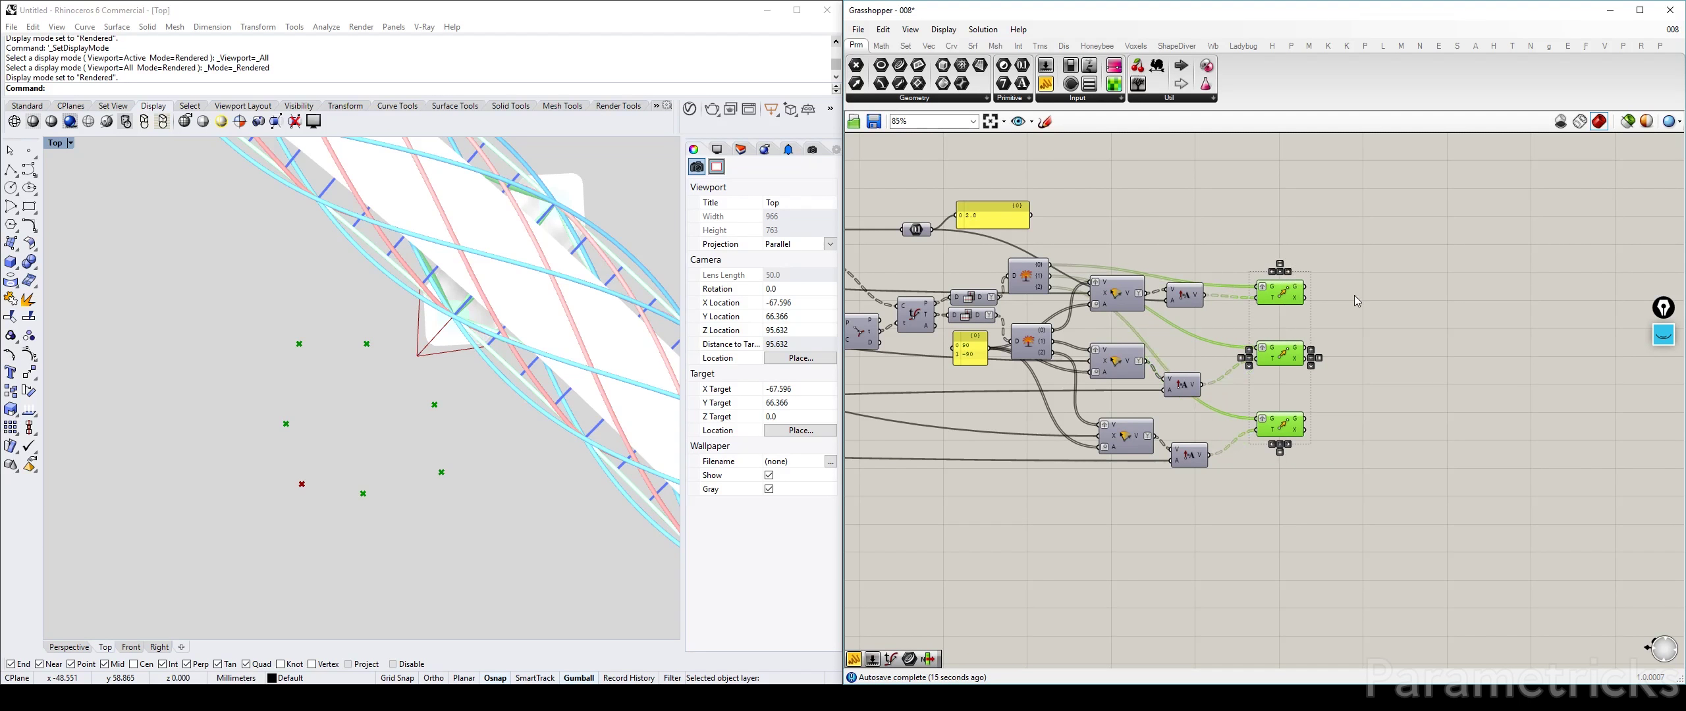
left_click(1409, 319)
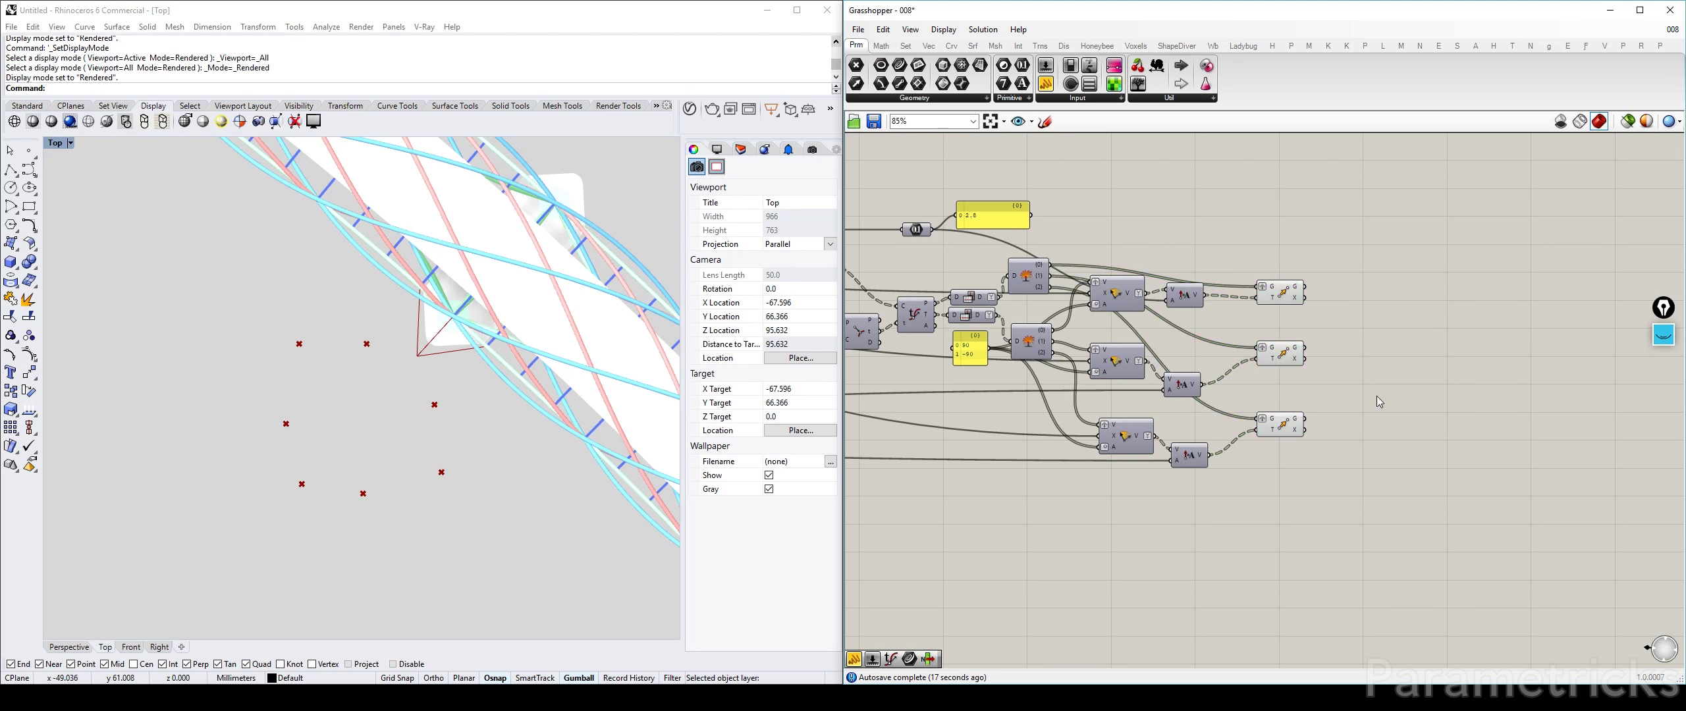
Step: Shift the lowest upstream Move component slightly and simplify its geometry output
scroll(1072, 334, "up", 5)
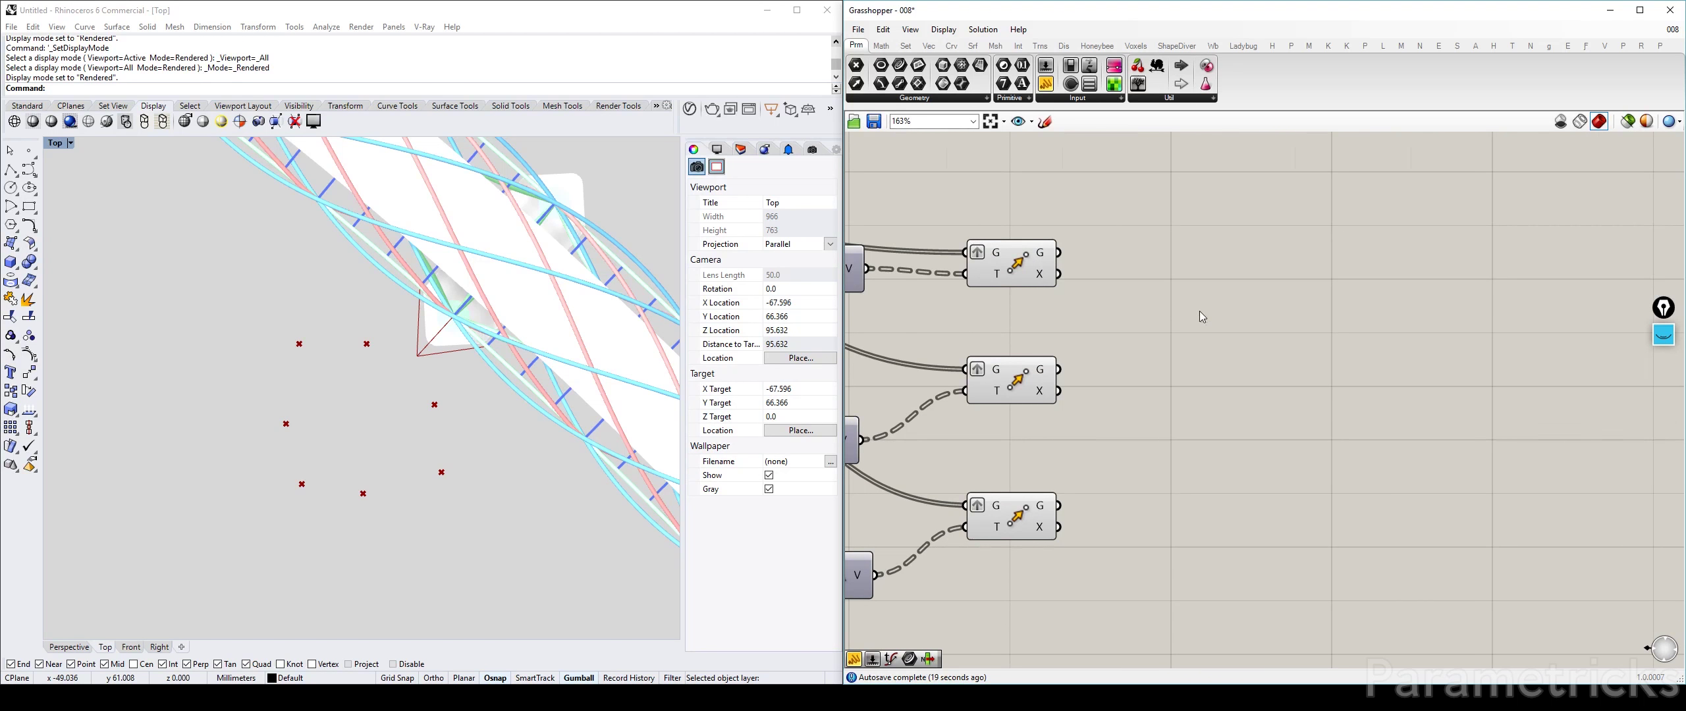
scroll(1169, 317, "down", 5)
right_click_drag(1120, 323, 1627, 274)
scroll(1037, 340, "up", 3)
mouse_move(1046, 354)
left_mouse_down()
mouse_move(1330, 375)
mouse_move(1009, 366)
mouse_move(1041, 368)
left_mouse_up()
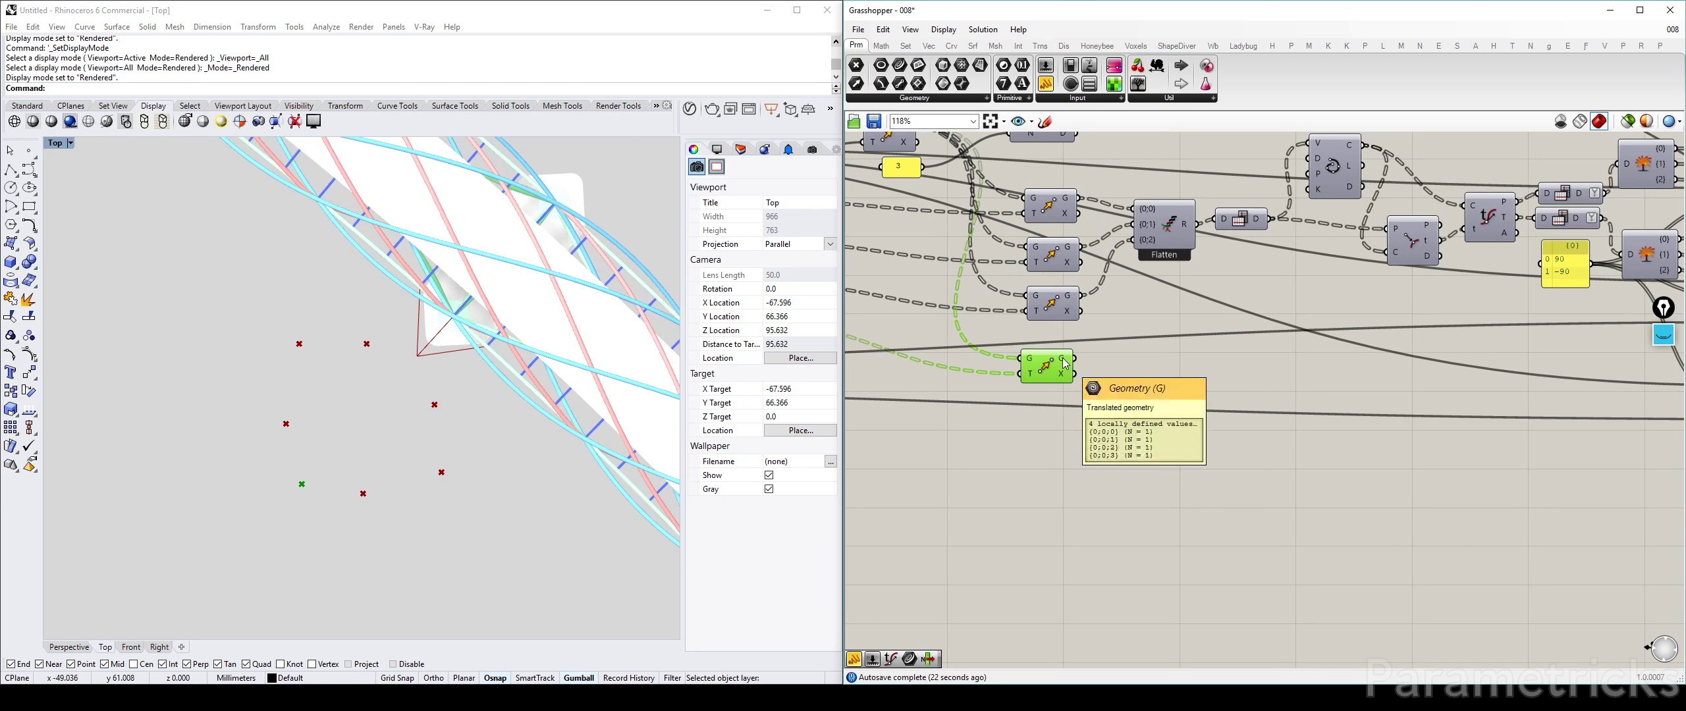
right_click(1065, 363)
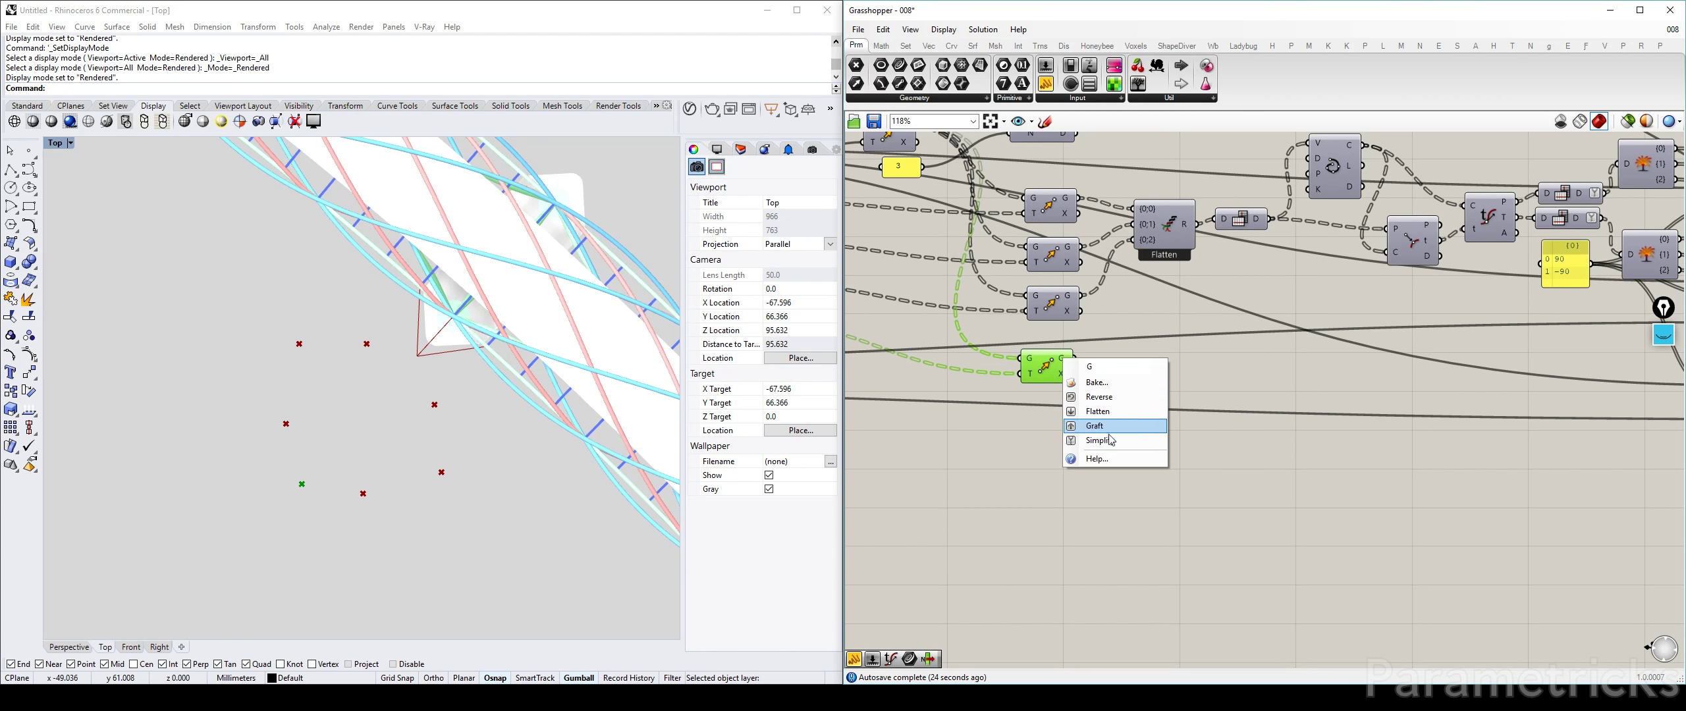
left_click(1113, 440)
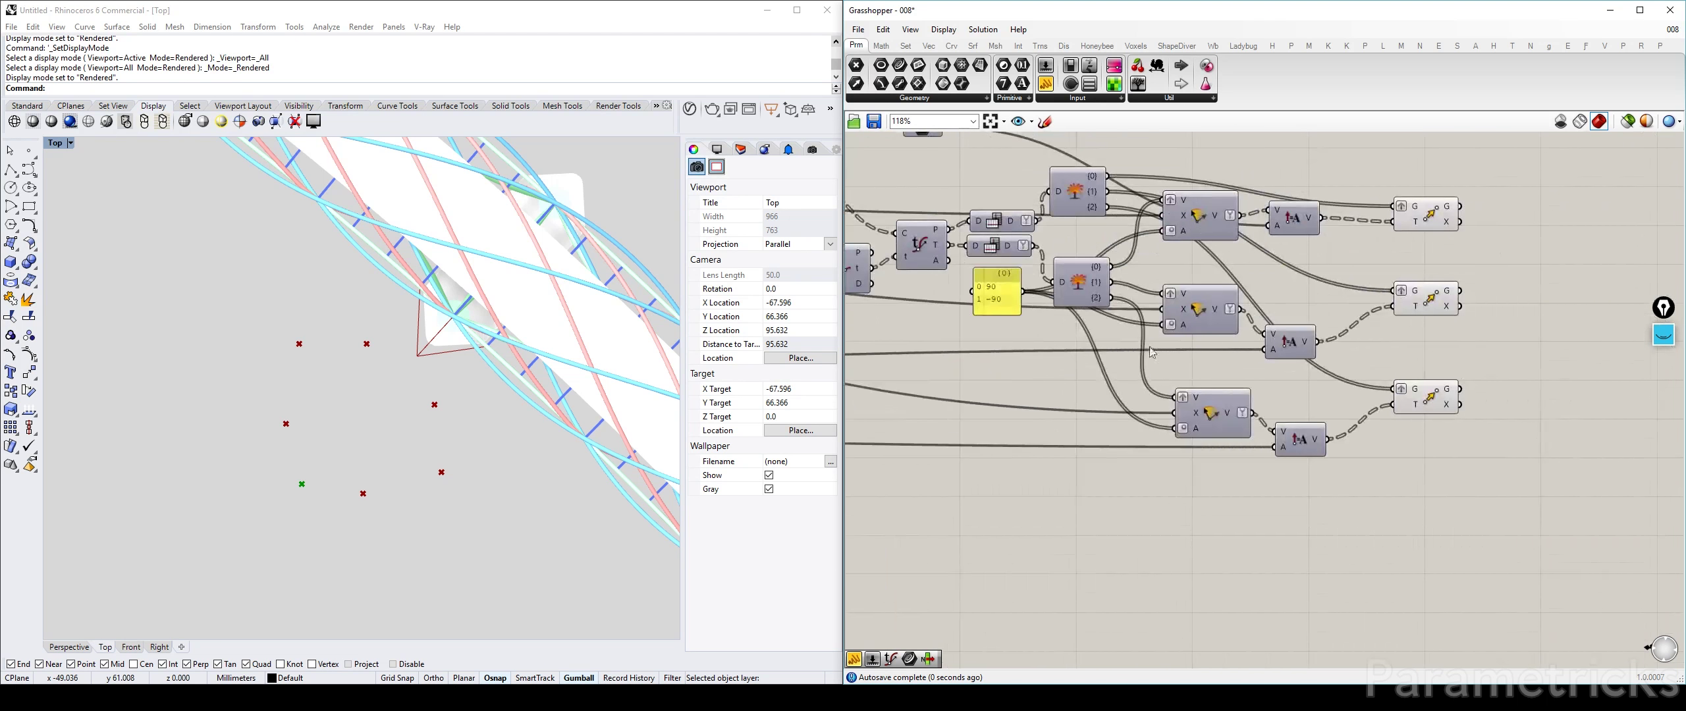
Step: Add an Entwine component downstream of the three aligned Move components
right_click_drag(1492, 230, 1174, 280)
scroll(1175, 279, "up", 1)
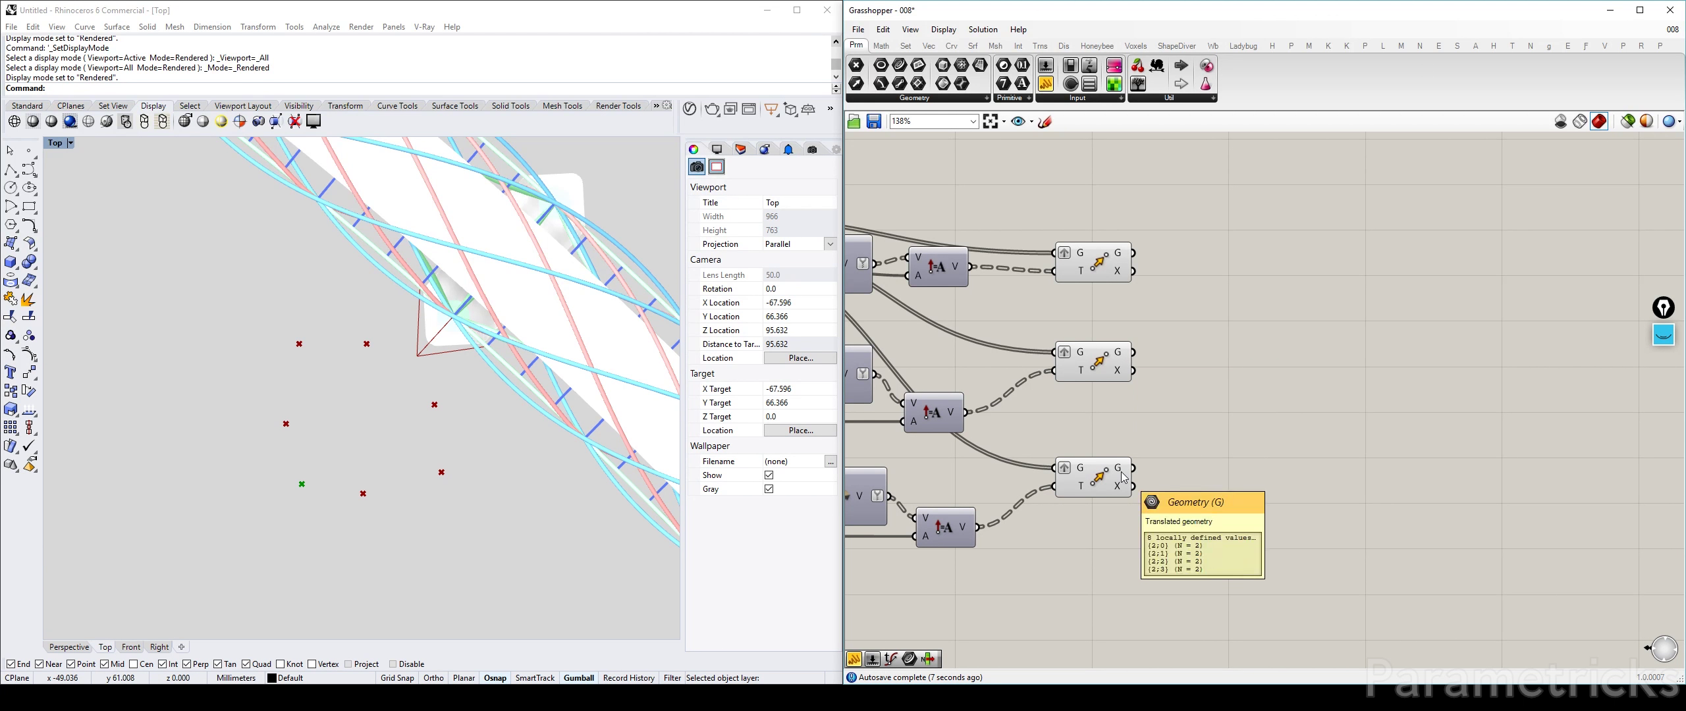
double_click(1314, 405)
type("enb")
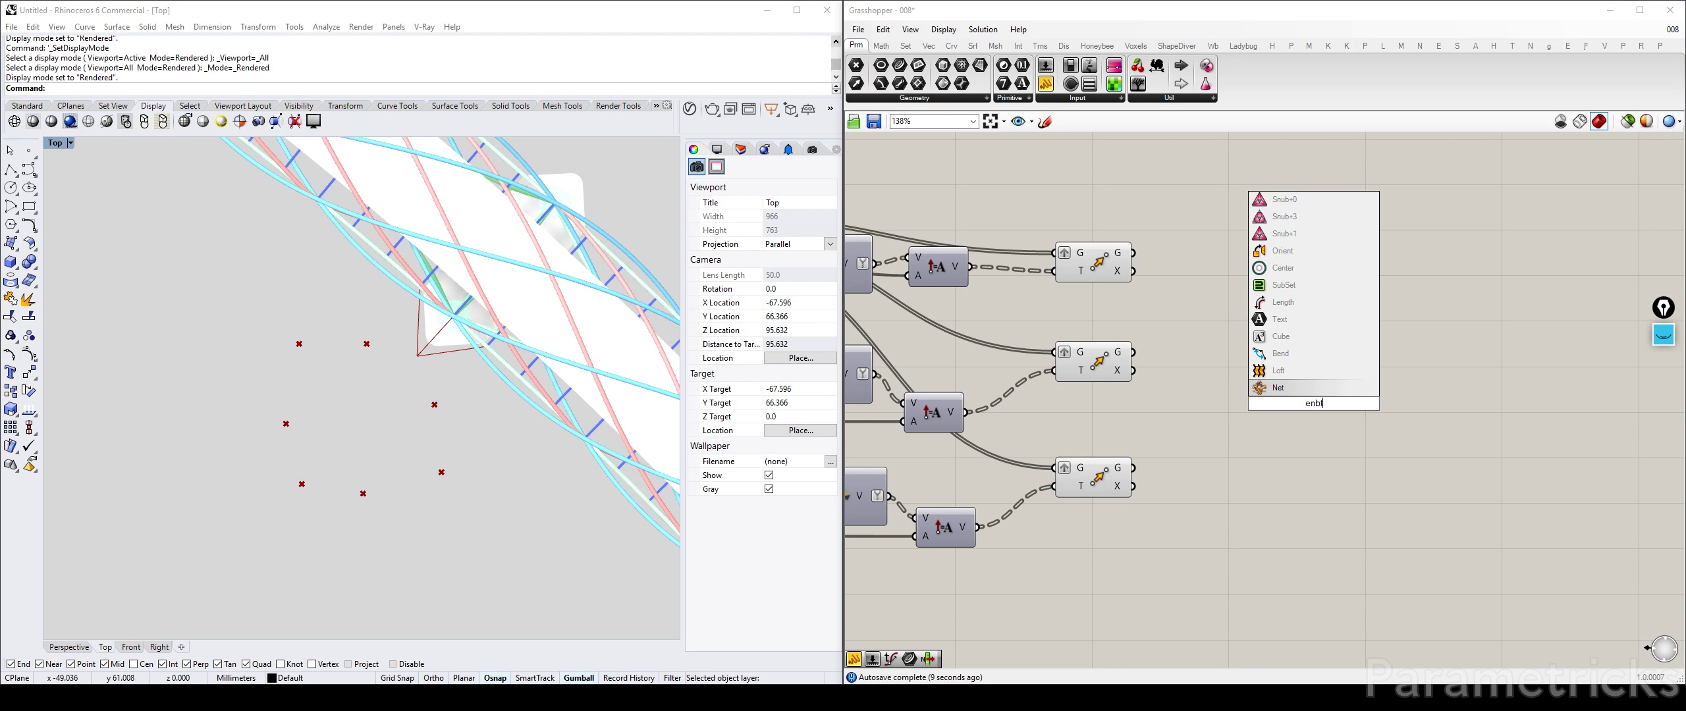
key("BackSpace")
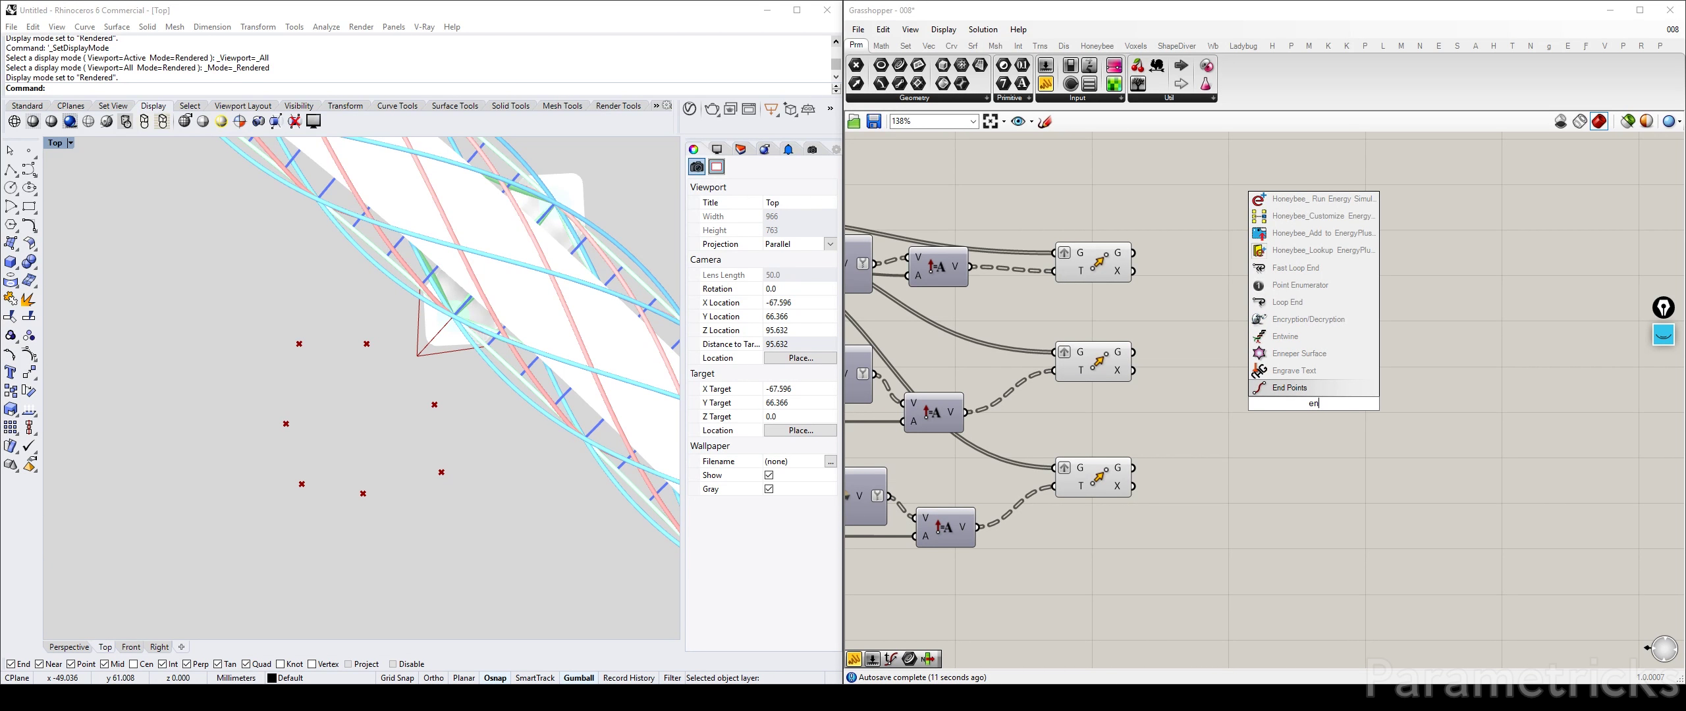
type("tw")
key("Return")
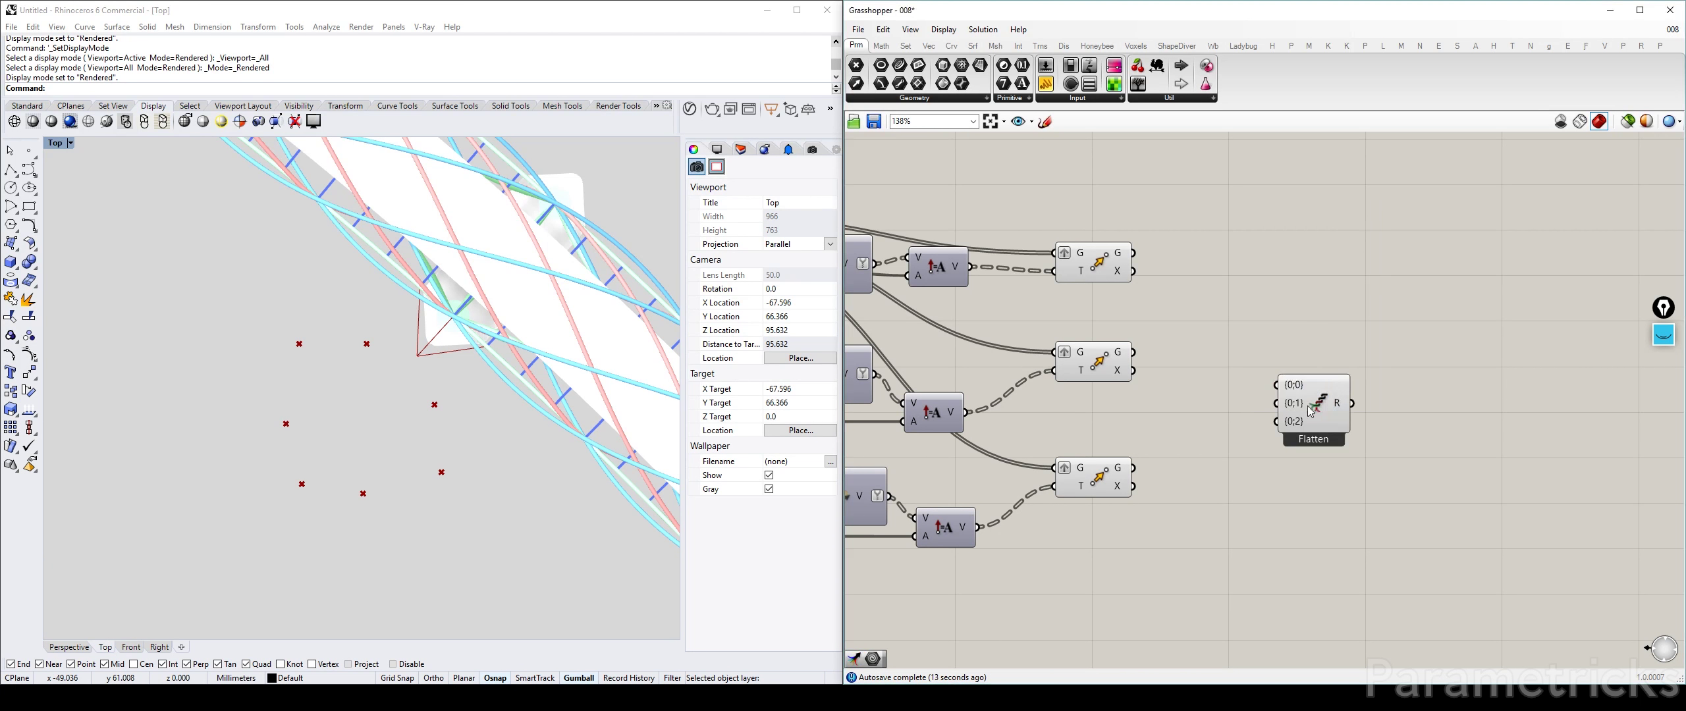
Step: Connect the three Move geometry outputs to Entwine inputs {0;0}, {0;1} and {0;2}, and add a fourth input
left_click(1087, 262)
left_click_drag(1133, 253, 1276, 384)
left_click(1100, 362)
left_click_drag(1134, 352, 1277, 403)
left_click(1113, 483)
left_click_drag(1133, 467, 1277, 421)
scroll(1309, 432, "up", 5)
left_click(1305, 439)
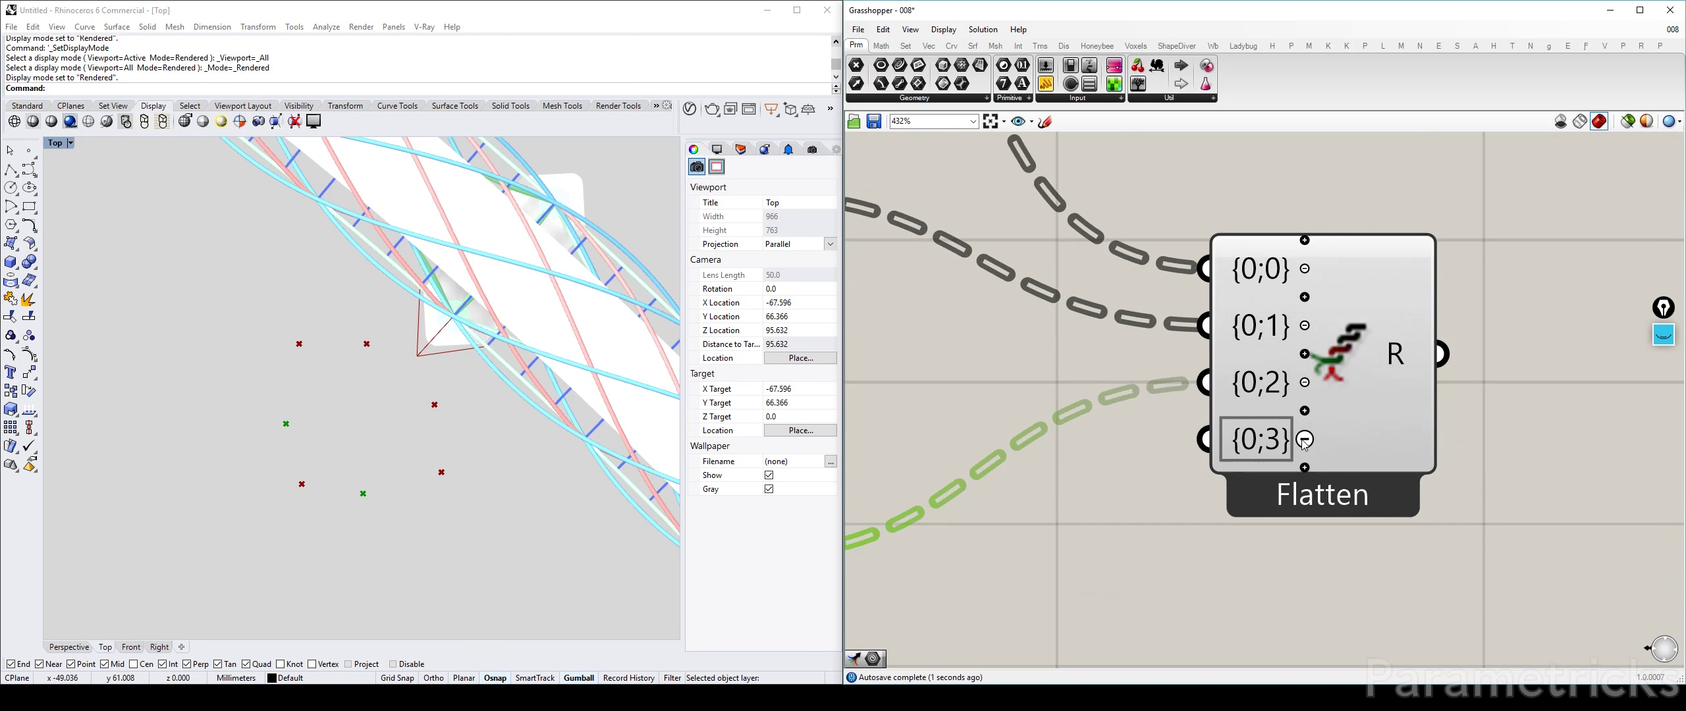
Step: Connect the geometry of the lowest upstream Move component to Entwine input {0;3}
scroll(1072, 436, "down", 10)
scroll(1070, 434, "up", 2)
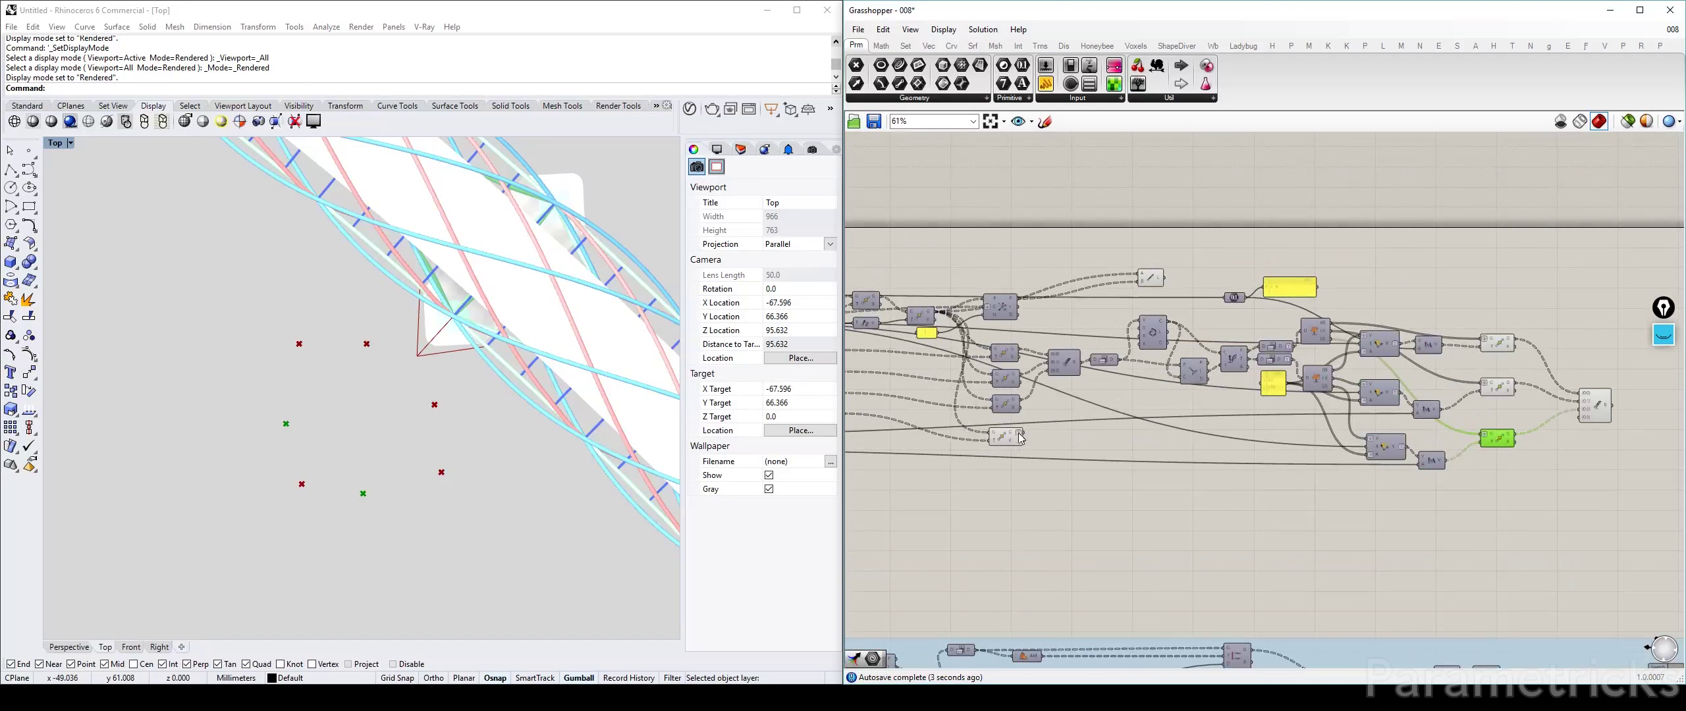
left_click_drag(1019, 436, 1579, 419)
scroll(1579, 420, "up", 2)
right_click_drag(1578, 421, 1138, 423)
scroll(1110, 445, "up", 2)
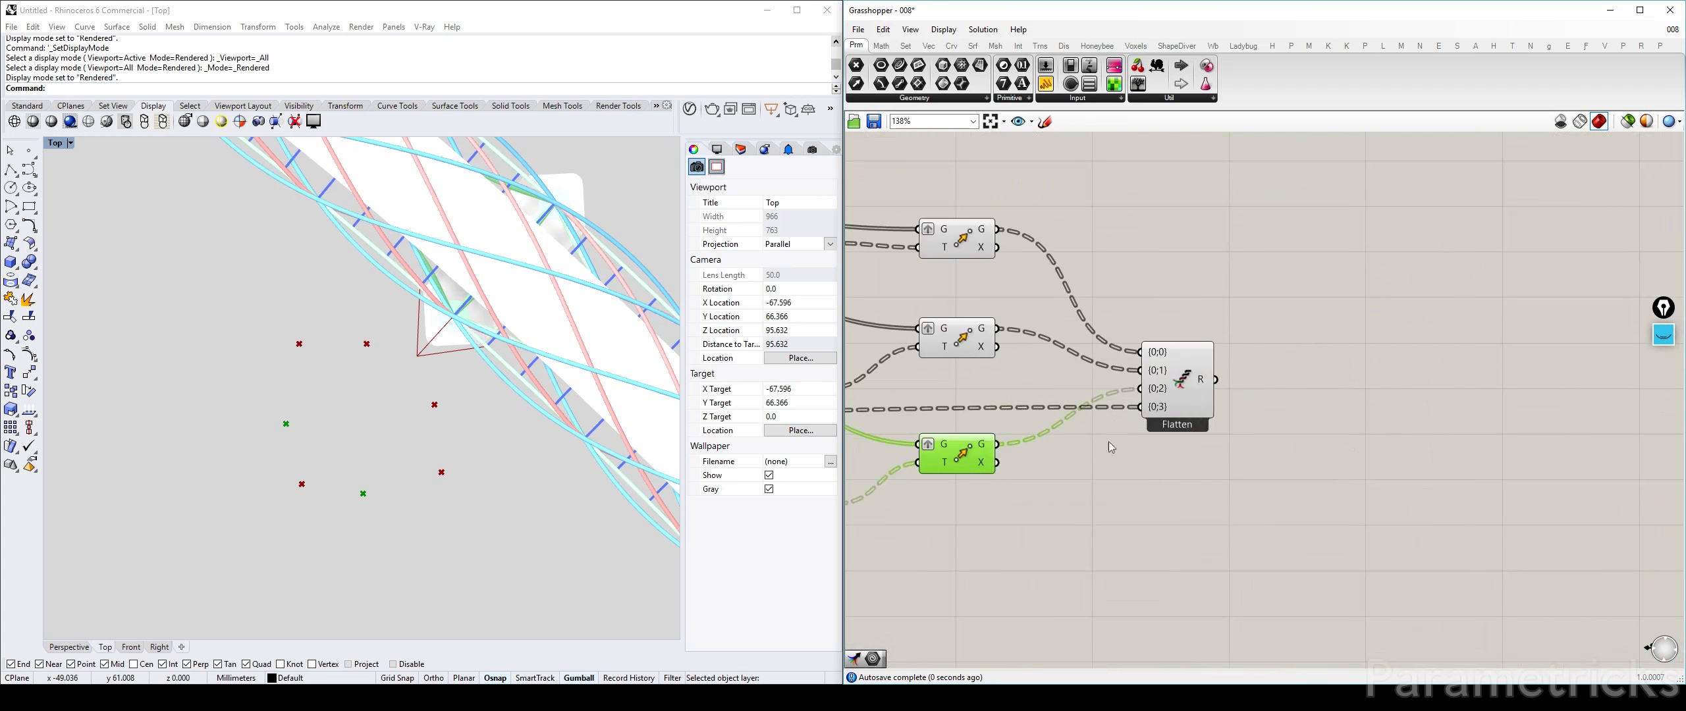
Step: Turn off the viewport preview of the lowest upstream Move and the three downstream Move components
scroll(1071, 472, "down", 3)
left_click_drag(1067, 481, 1000, 266)
right_click_drag(942, 368, 1627, 360)
right_click_drag(320, 340, 347, 341)
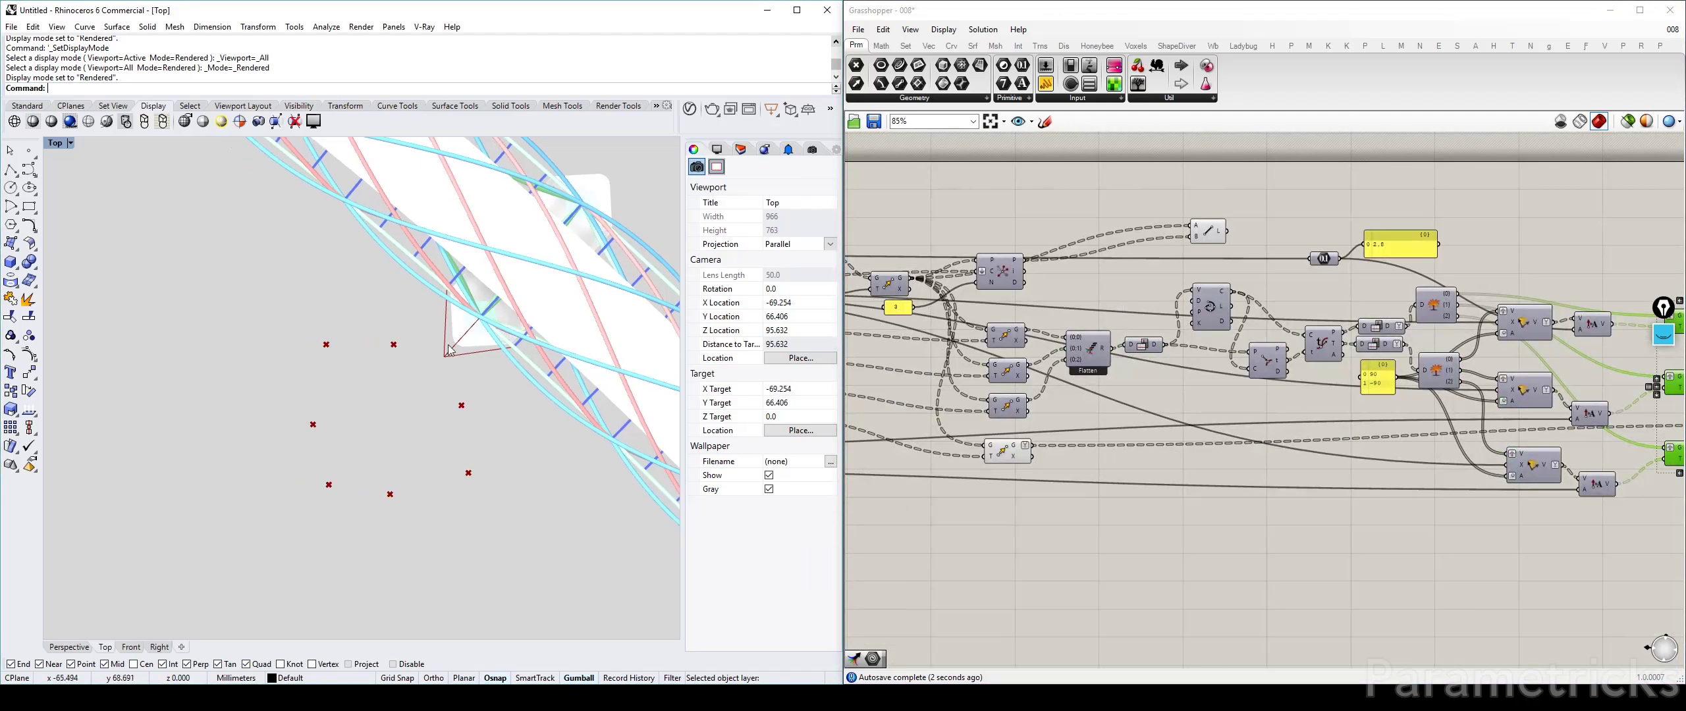
left_click(1000, 456)
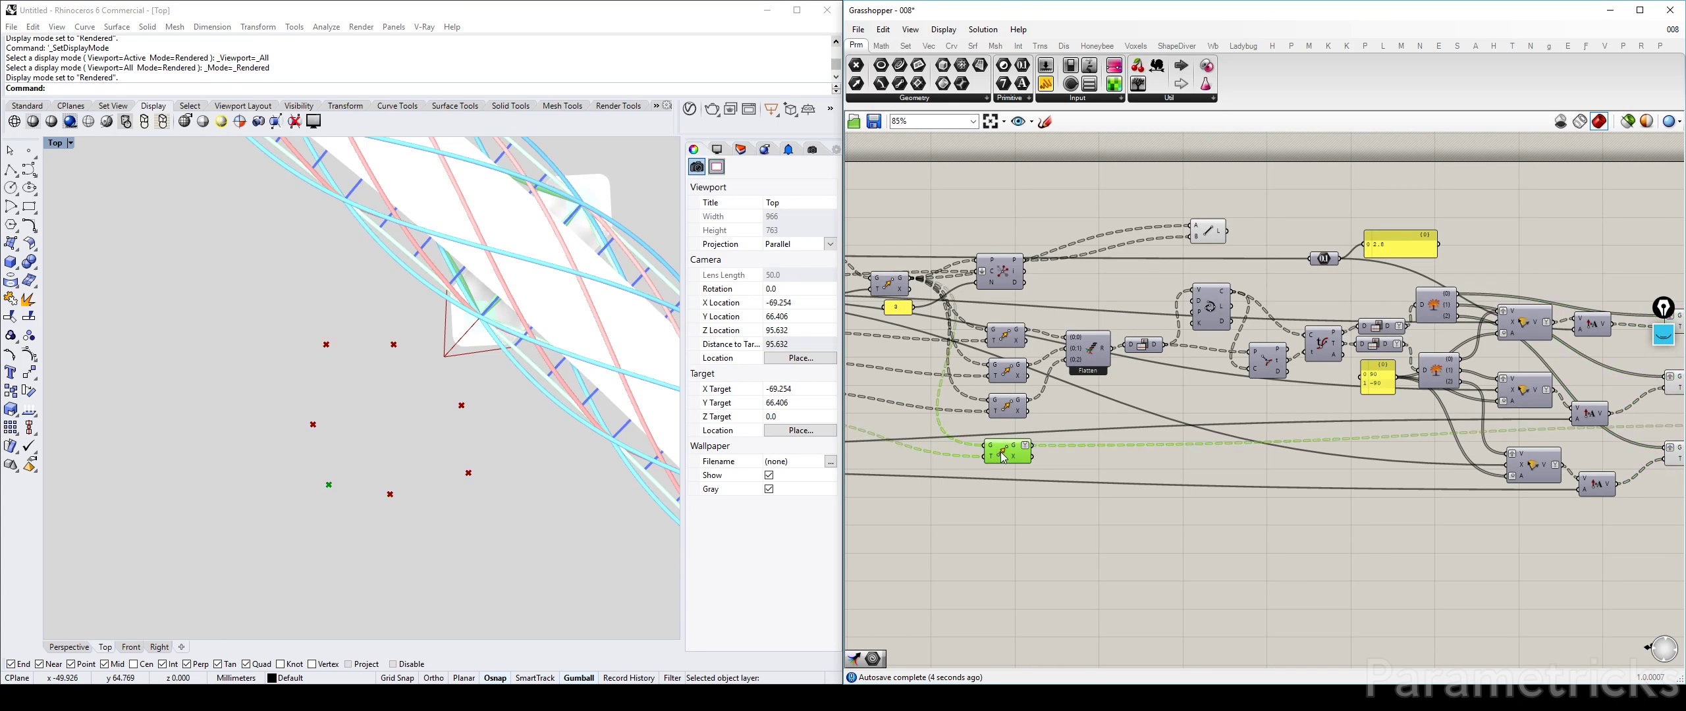
key("ctrl+q")
right_click_drag(1104, 440, 538, 421)
left_click_drag(1189, 265, 1104, 440)
left_click(1191, 312)
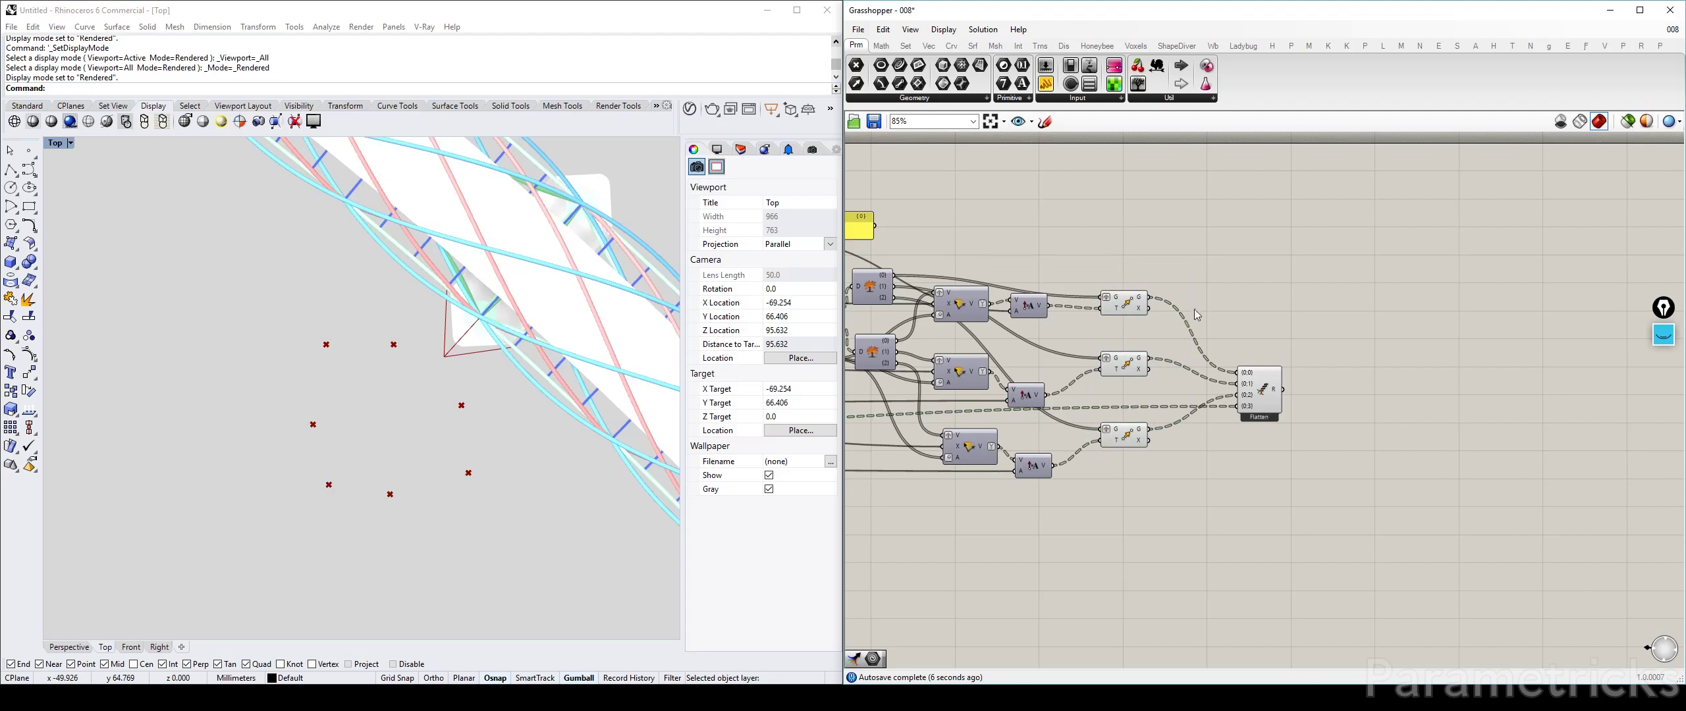
left_click_drag(1151, 248, 1083, 440)
key("ctrl+q")
Step: Tidy the layout of the Entwine and Move components and check the data structure of the entwined result
left_click_drag(1262, 390, 1251, 359)
scroll(1253, 359, "up", 3)
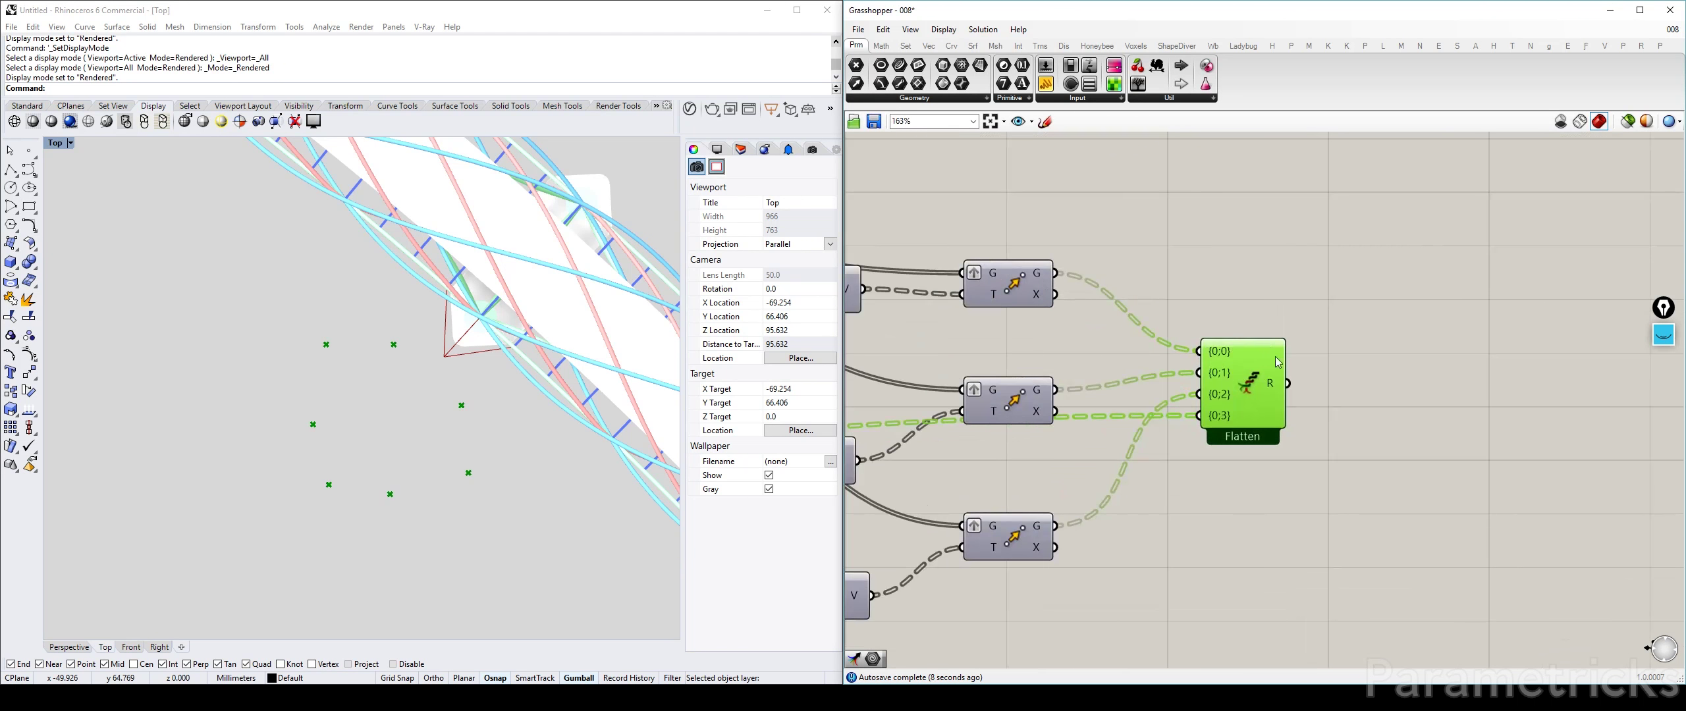
scroll(1365, 390, "up", 2)
mouse_move(1162, 377)
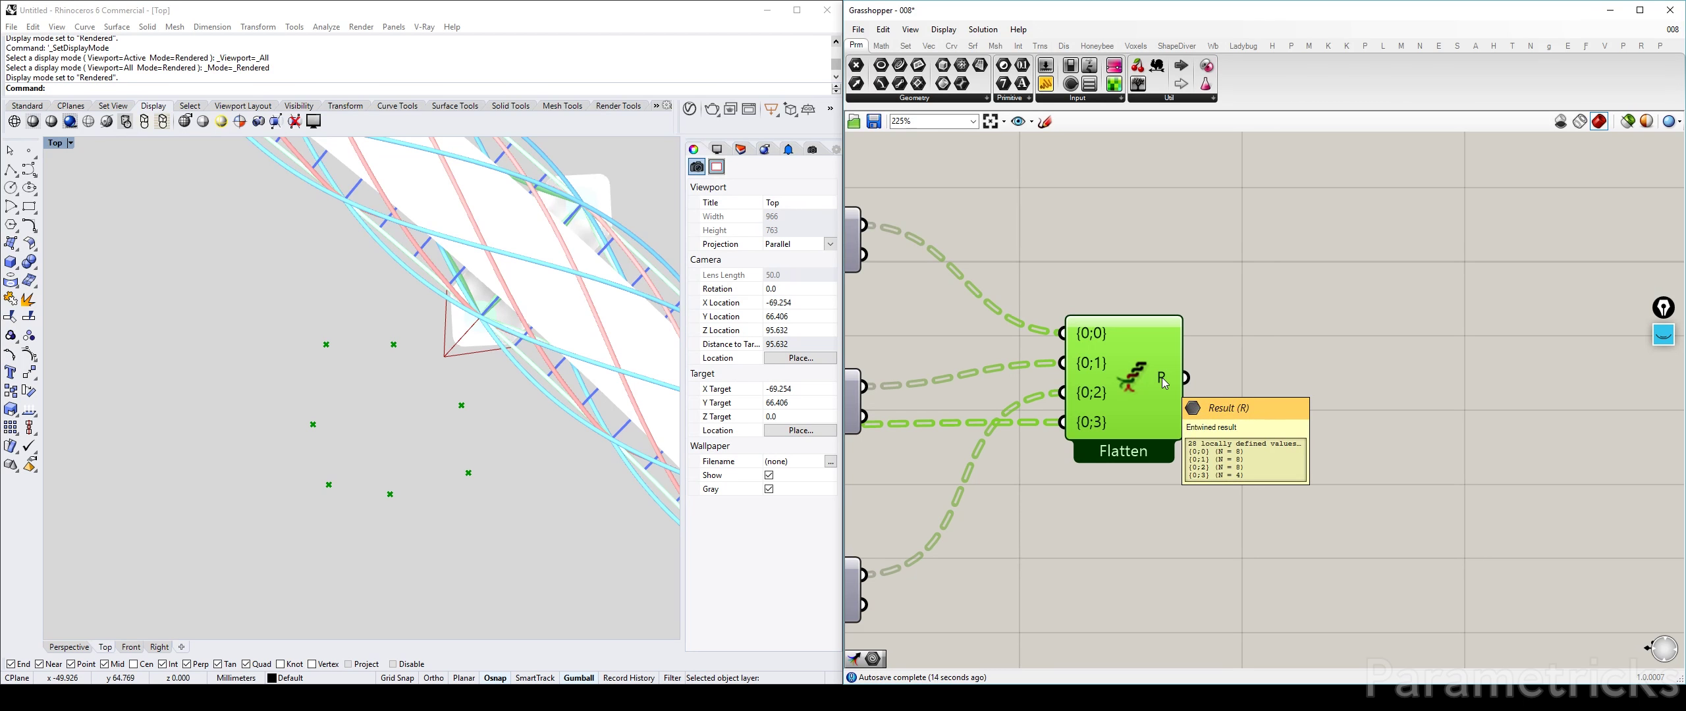
scroll(1162, 376, "down", 3)
left_click(994, 453)
left_click_drag(981, 382, 977, 366)
left_click_drag(1137, 377, 1138, 399)
scroll(1137, 405, "up", 2)
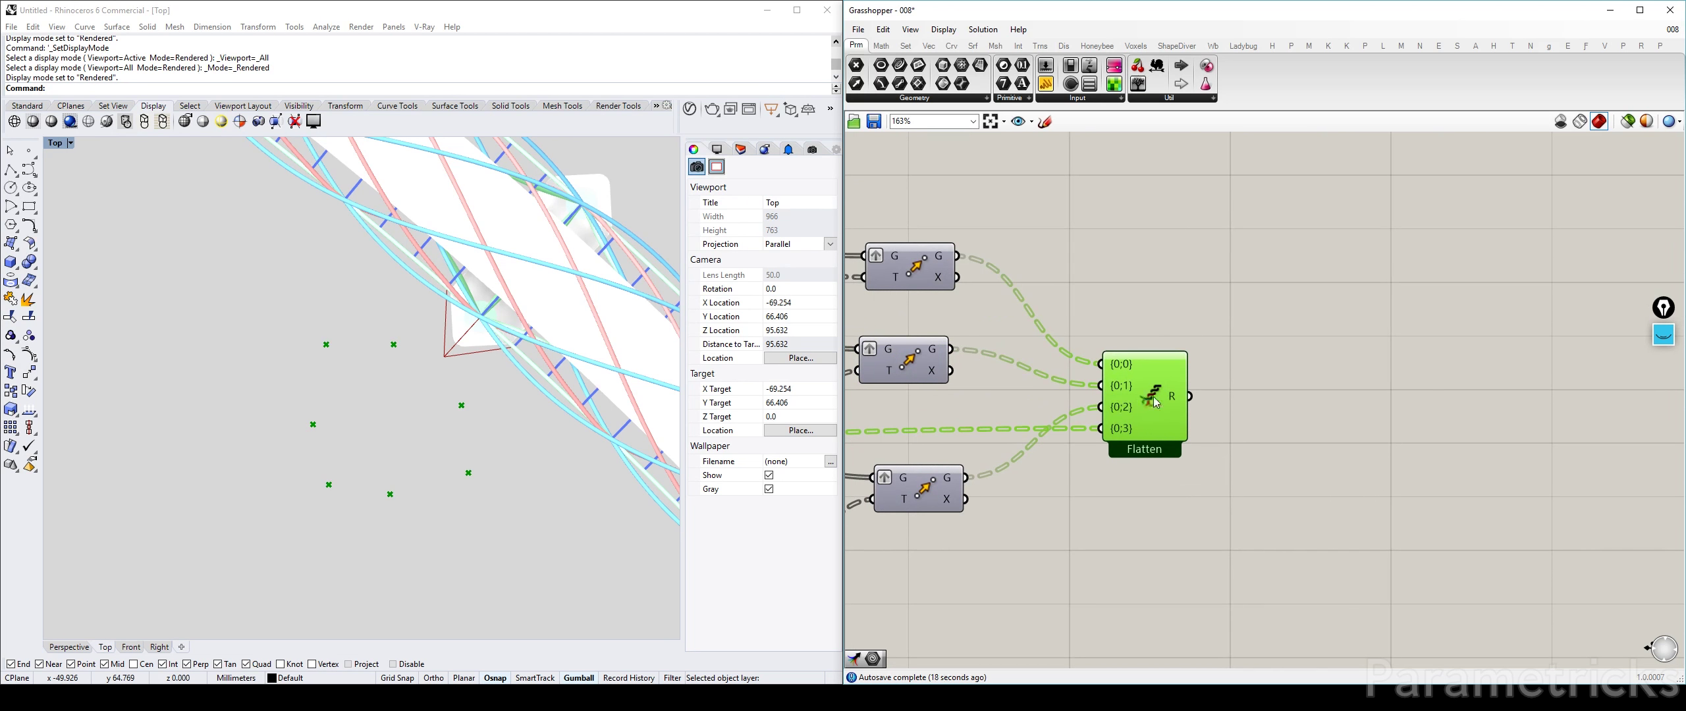
mouse_move(1179, 403)
mouse_move(944, 256)
Step: Add a Merge component and place it below the Entwine component, shifting Entwine up to make room
double_click(1100, 494)
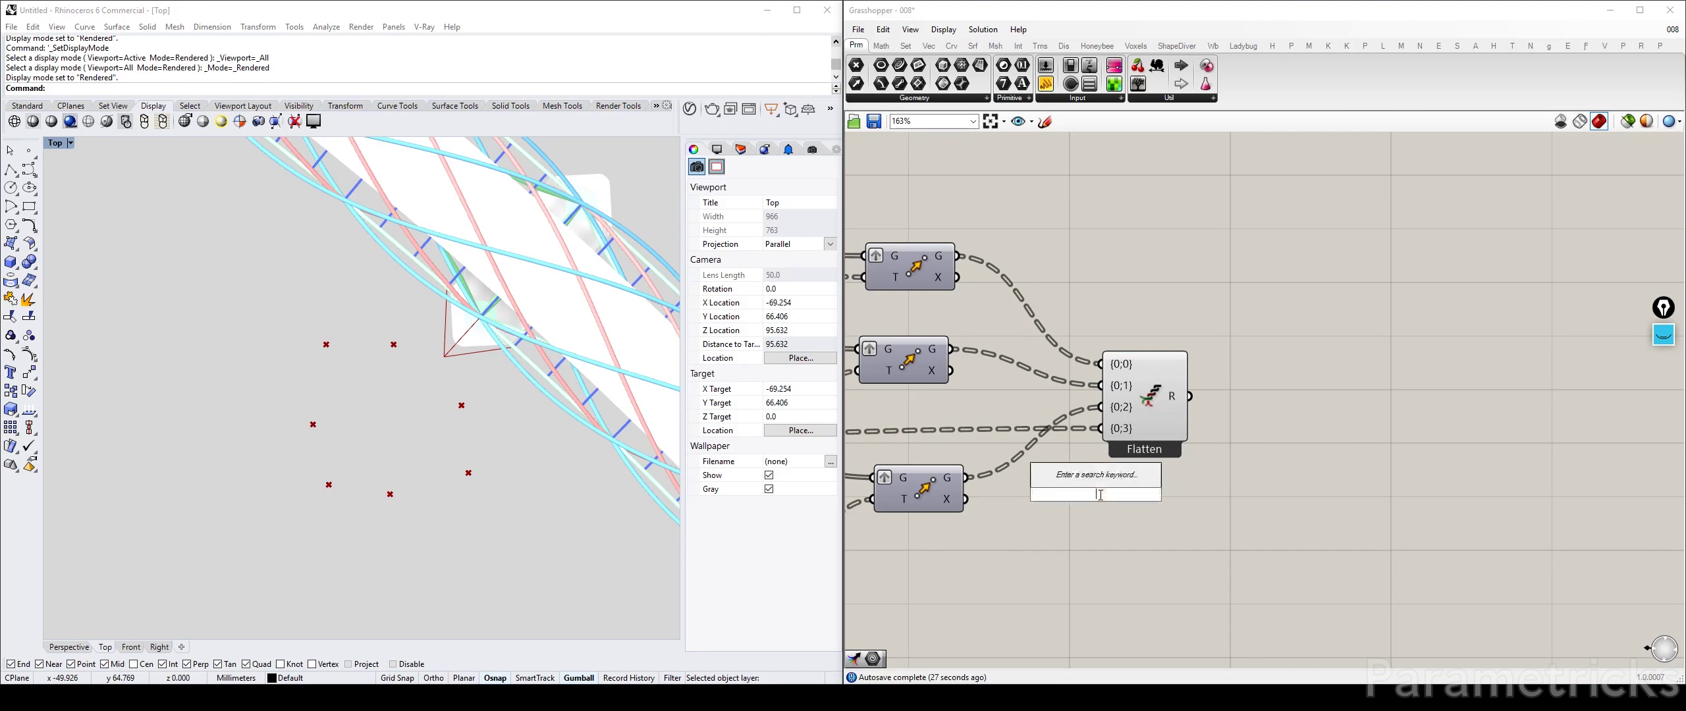
type("merge")
key("Return")
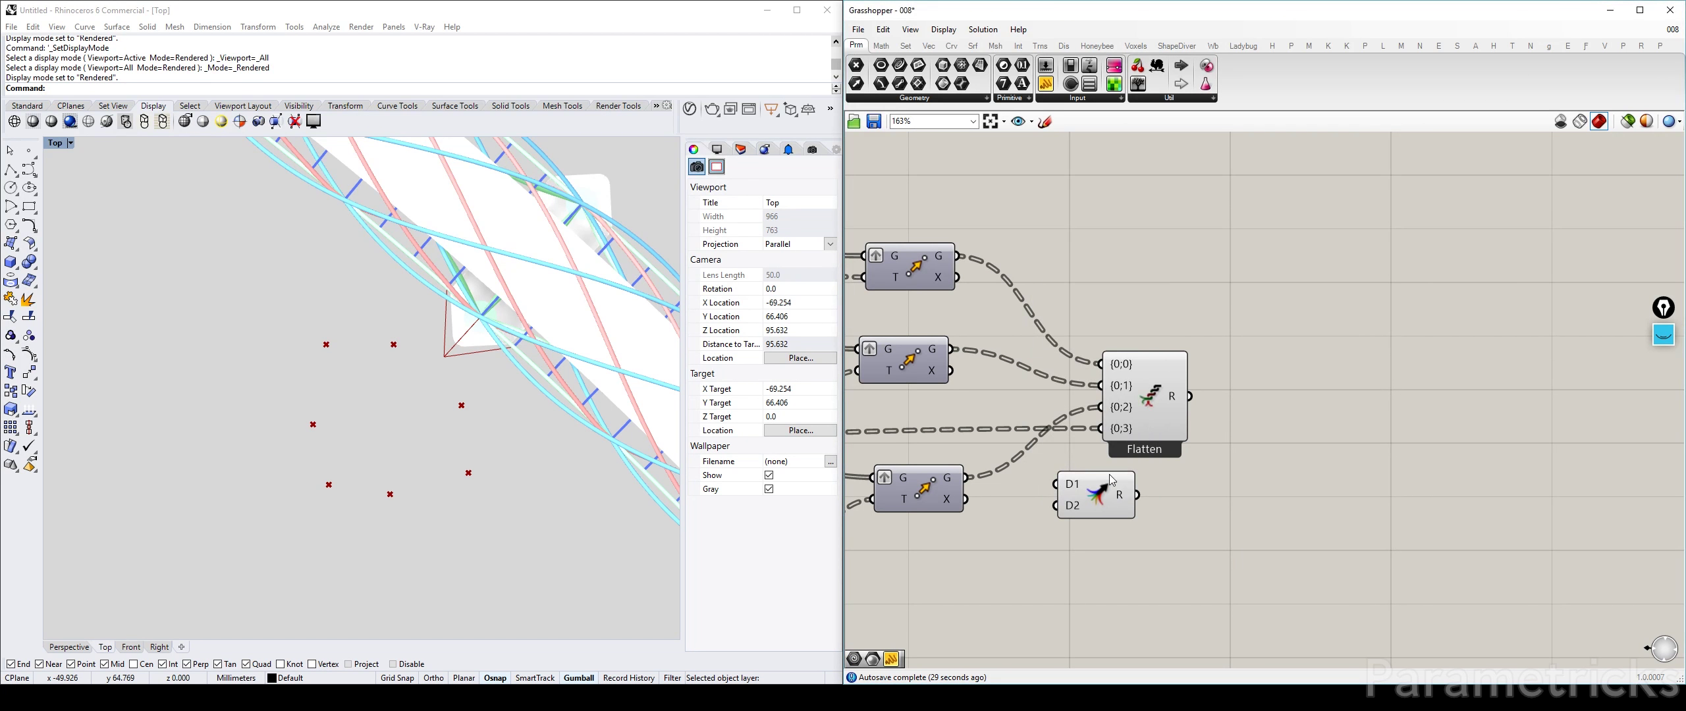
left_click_drag(1115, 400, 1107, 352)
left_click_drag(1096, 497, 1131, 482)
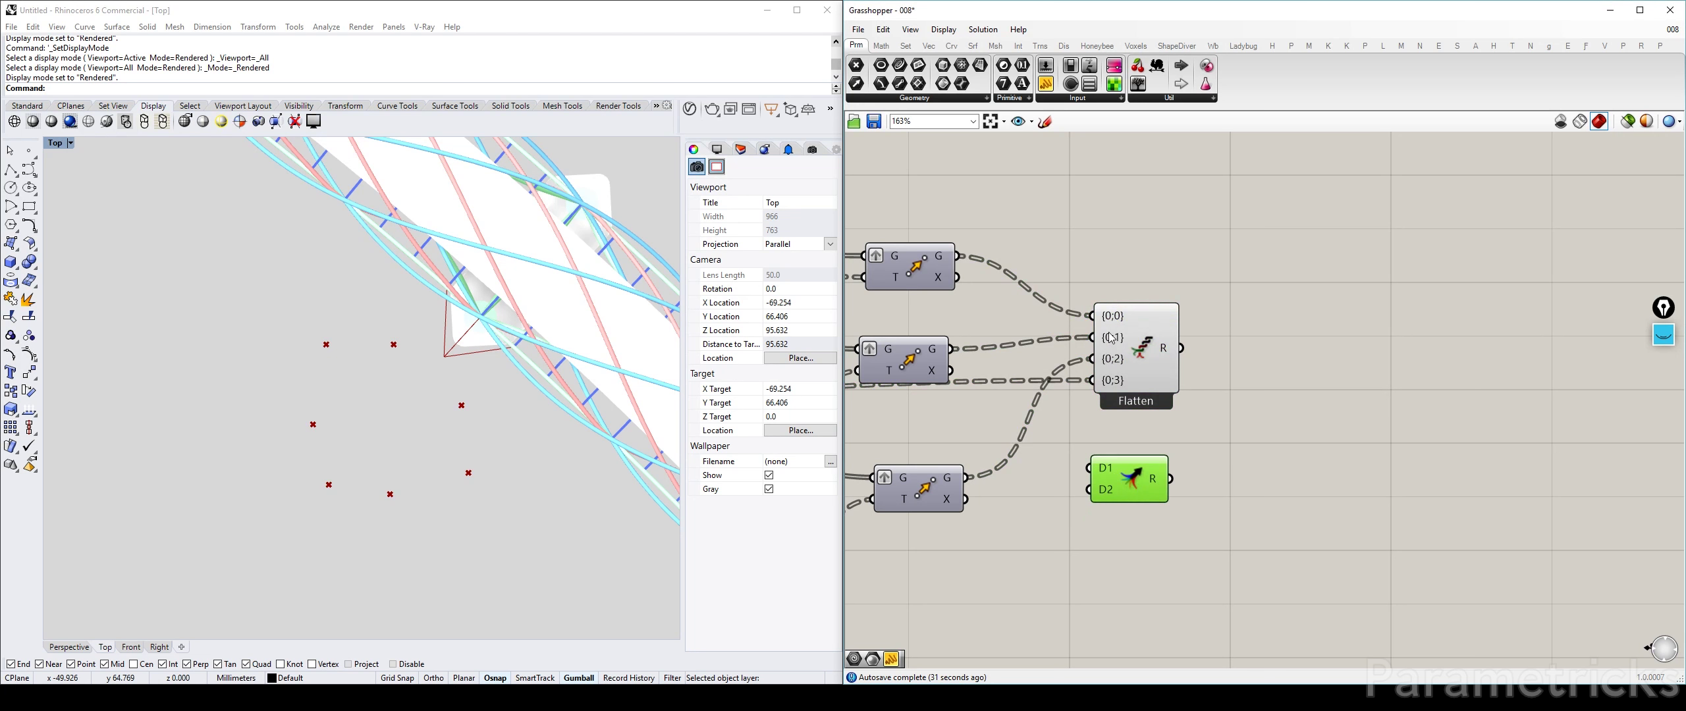
Step: Rewire the four Move geometries from Entwine to Merge inputs D1 through D4 and check the merged result
left_click_drag(956, 256, 1090, 468)
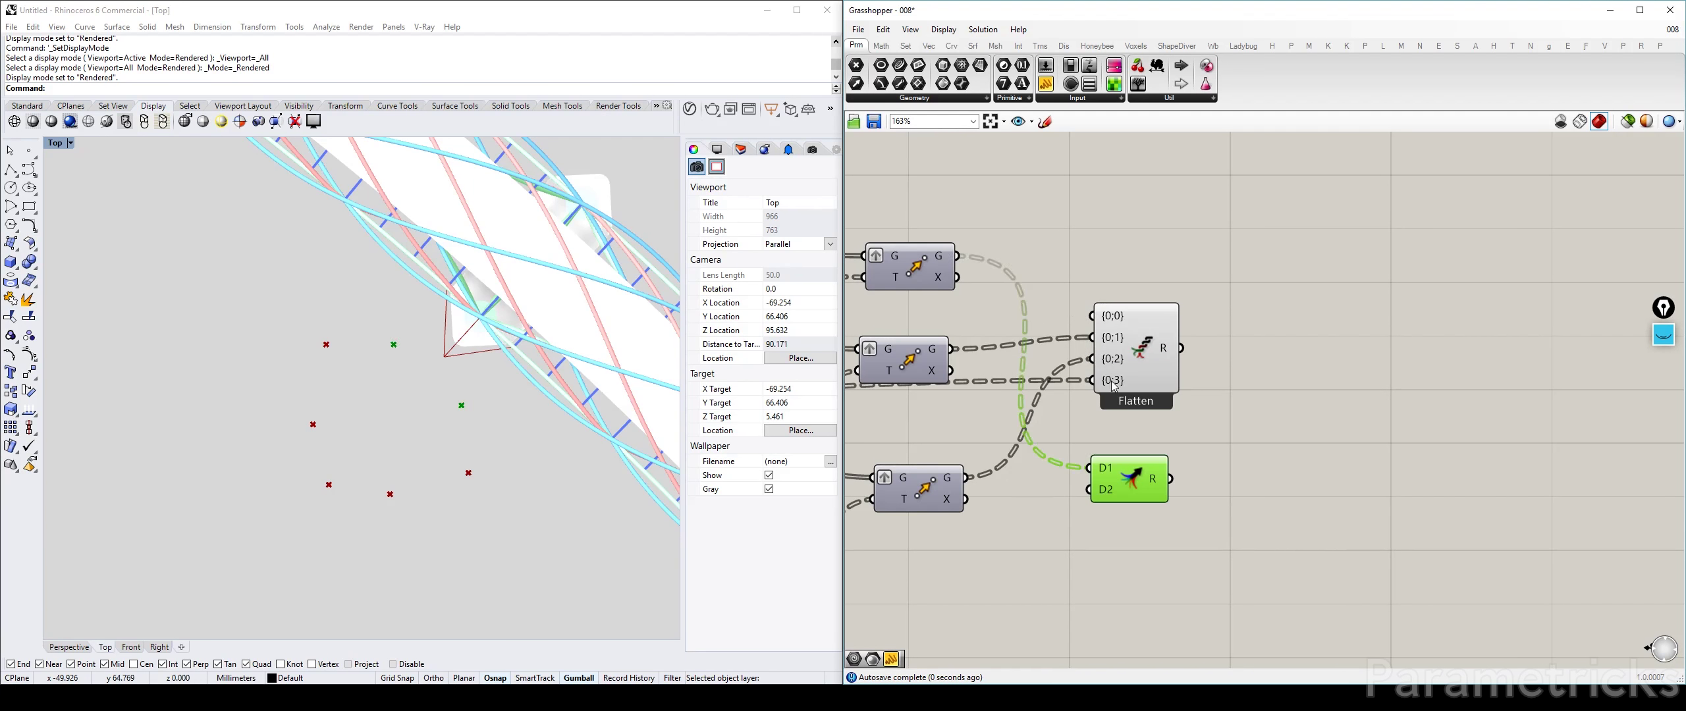
mouse_move(1114, 386)
mouse_move(1170, 354)
left_click_drag(1091, 338, 1090, 489, "ctrl+shift")
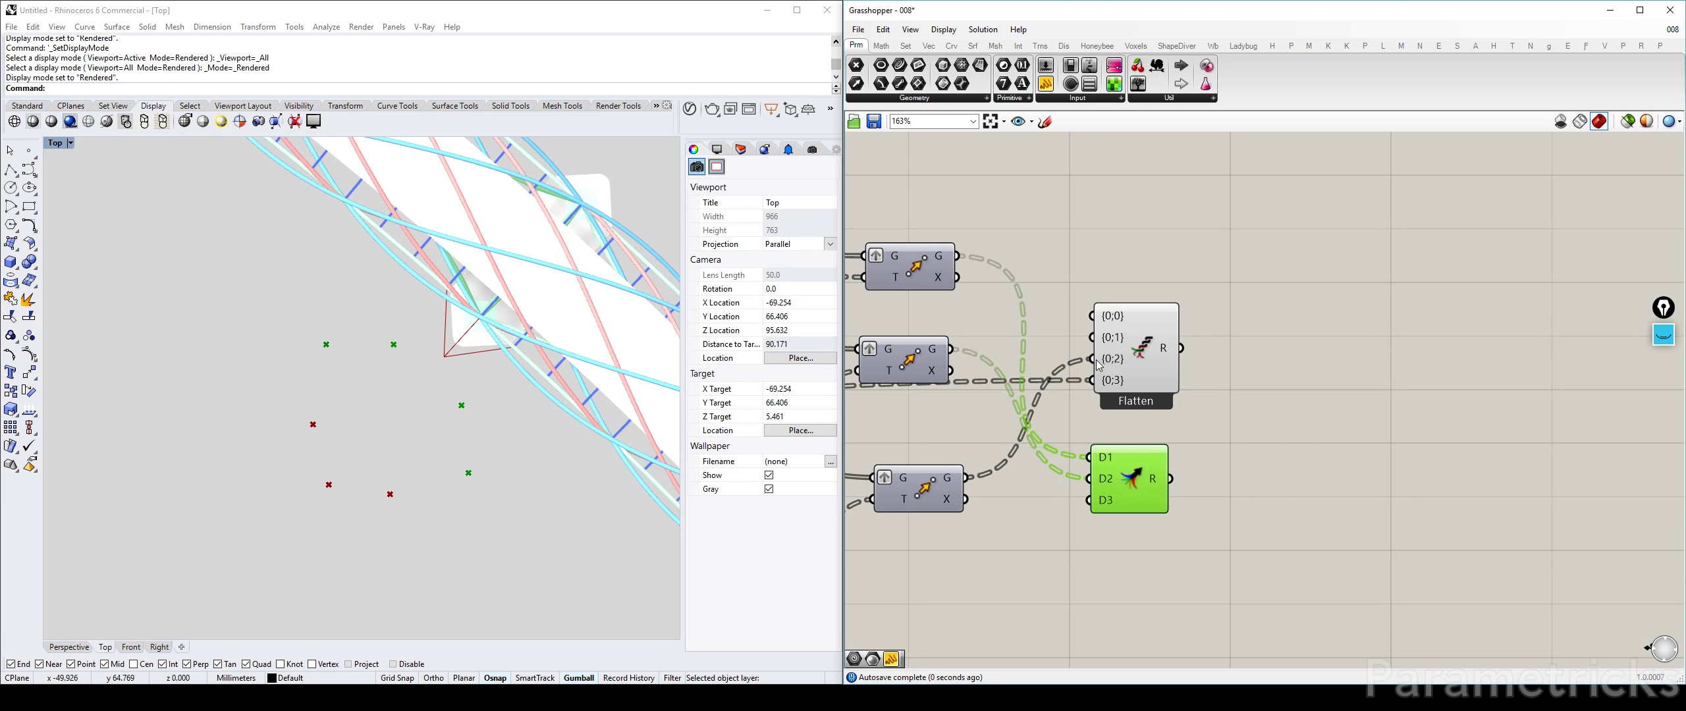
left_click_drag(1092, 359, 1087, 499, "ctrl+shift")
left_click_drag(1092, 381, 1127, 493, "ctrl+shift")
mouse_move(1158, 480)
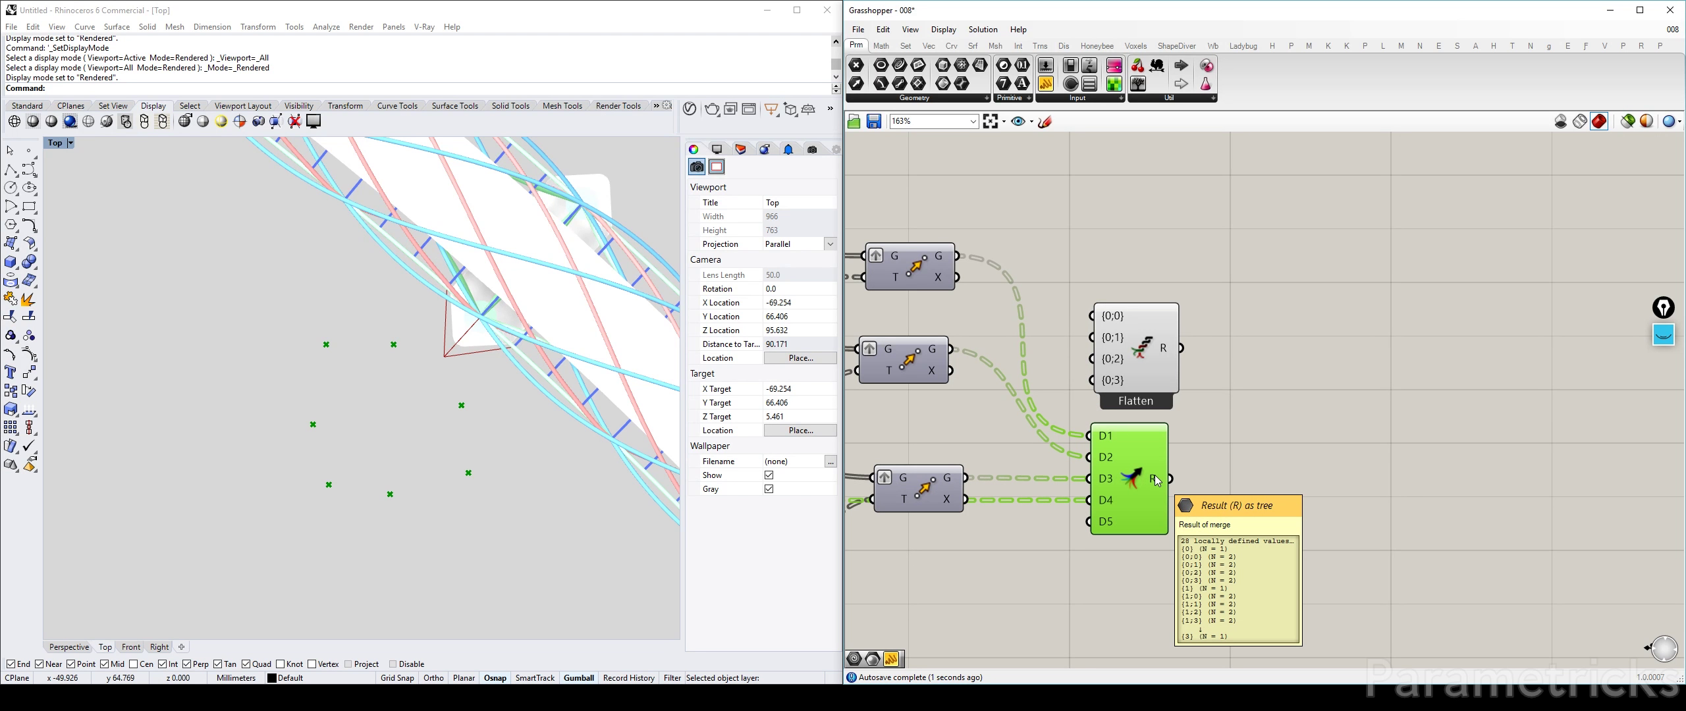
Step: Simplify Merge inputs D1 to D4, remove the unused D5 input and check the result tree
right_click(1108, 440)
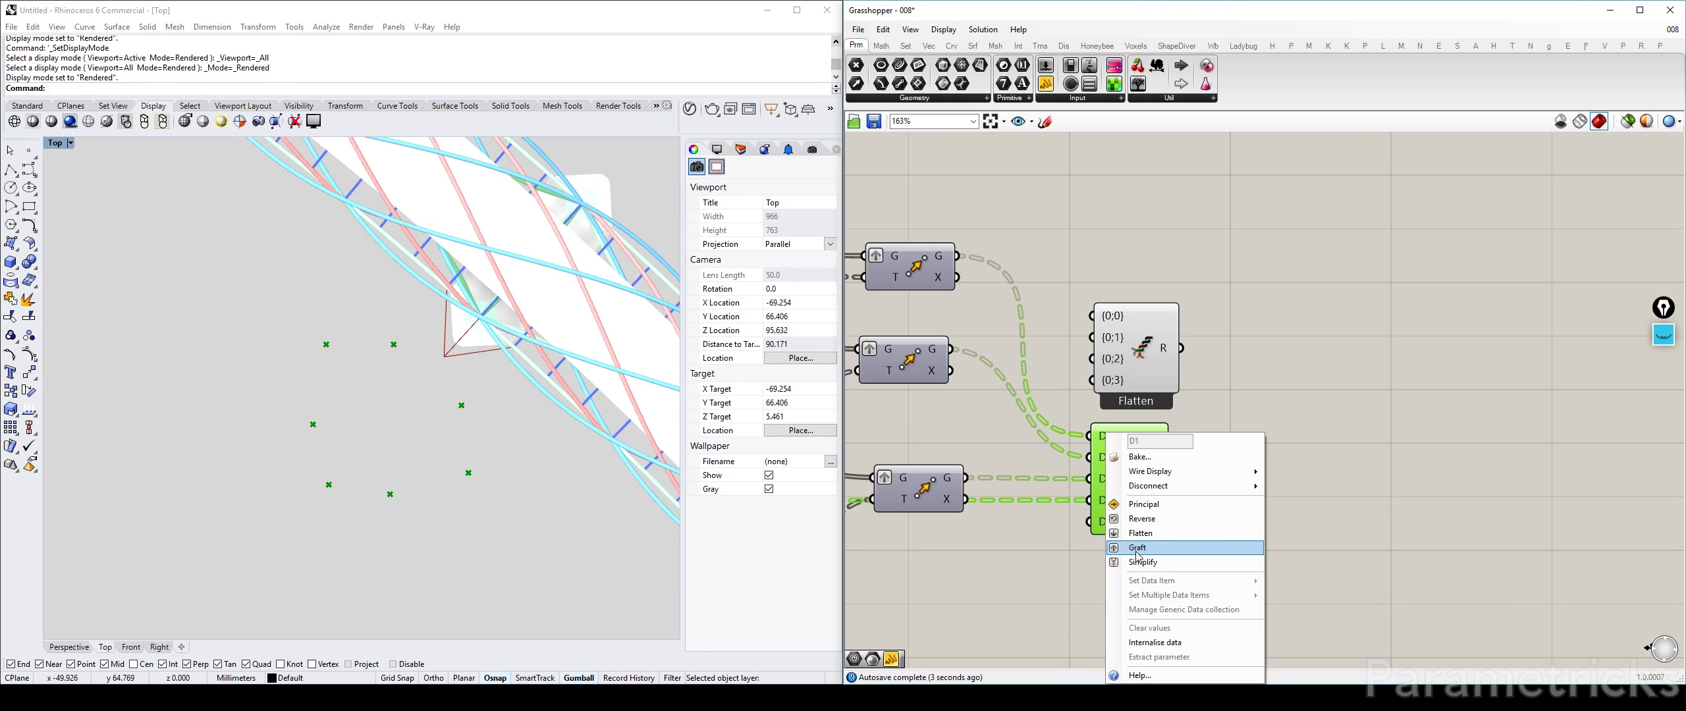
left_click(1137, 560)
right_click(1107, 459)
left_click(1138, 561)
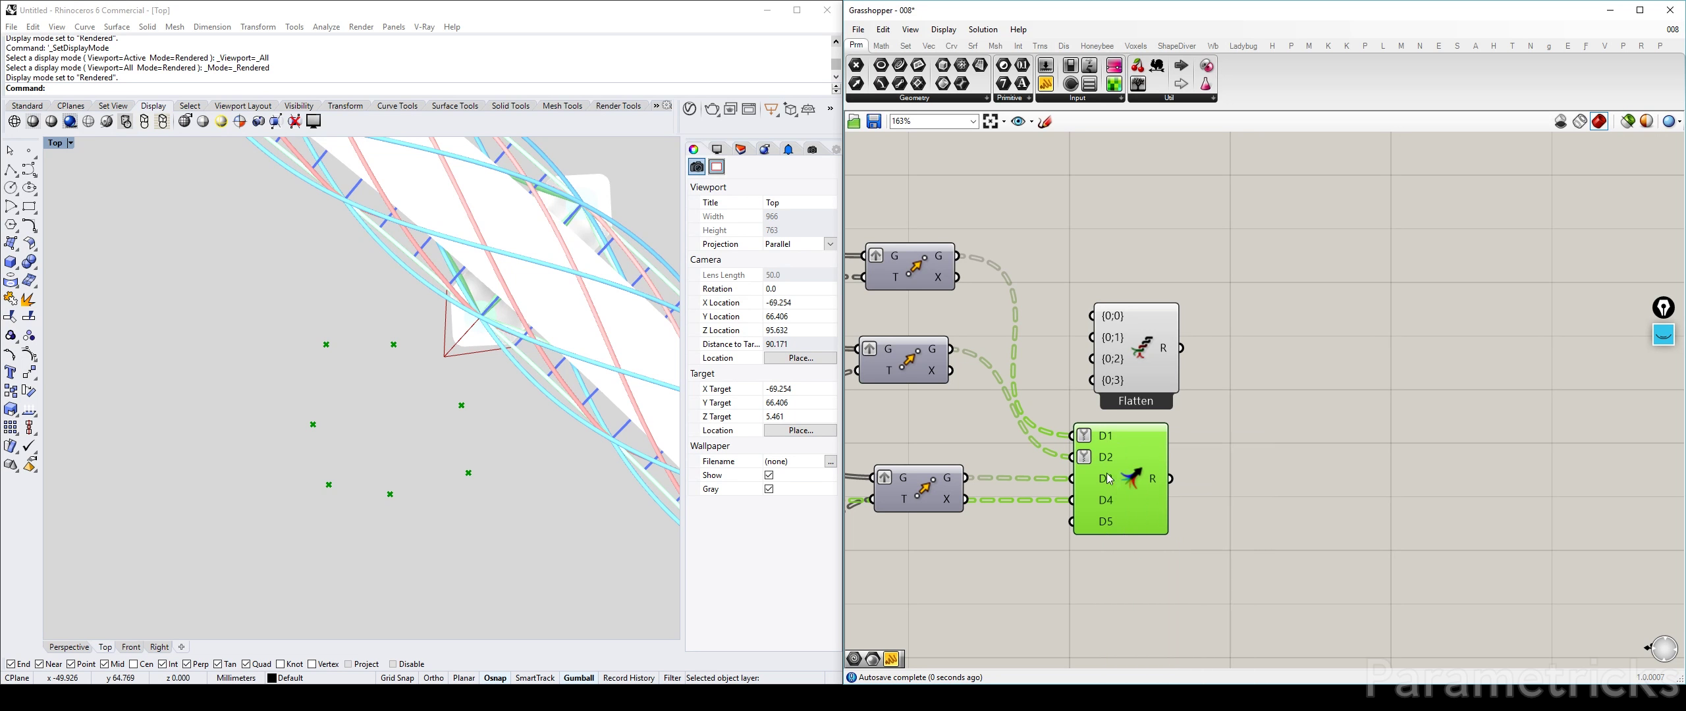
right_click(1106, 479)
left_click(1141, 564)
right_click(1106, 501)
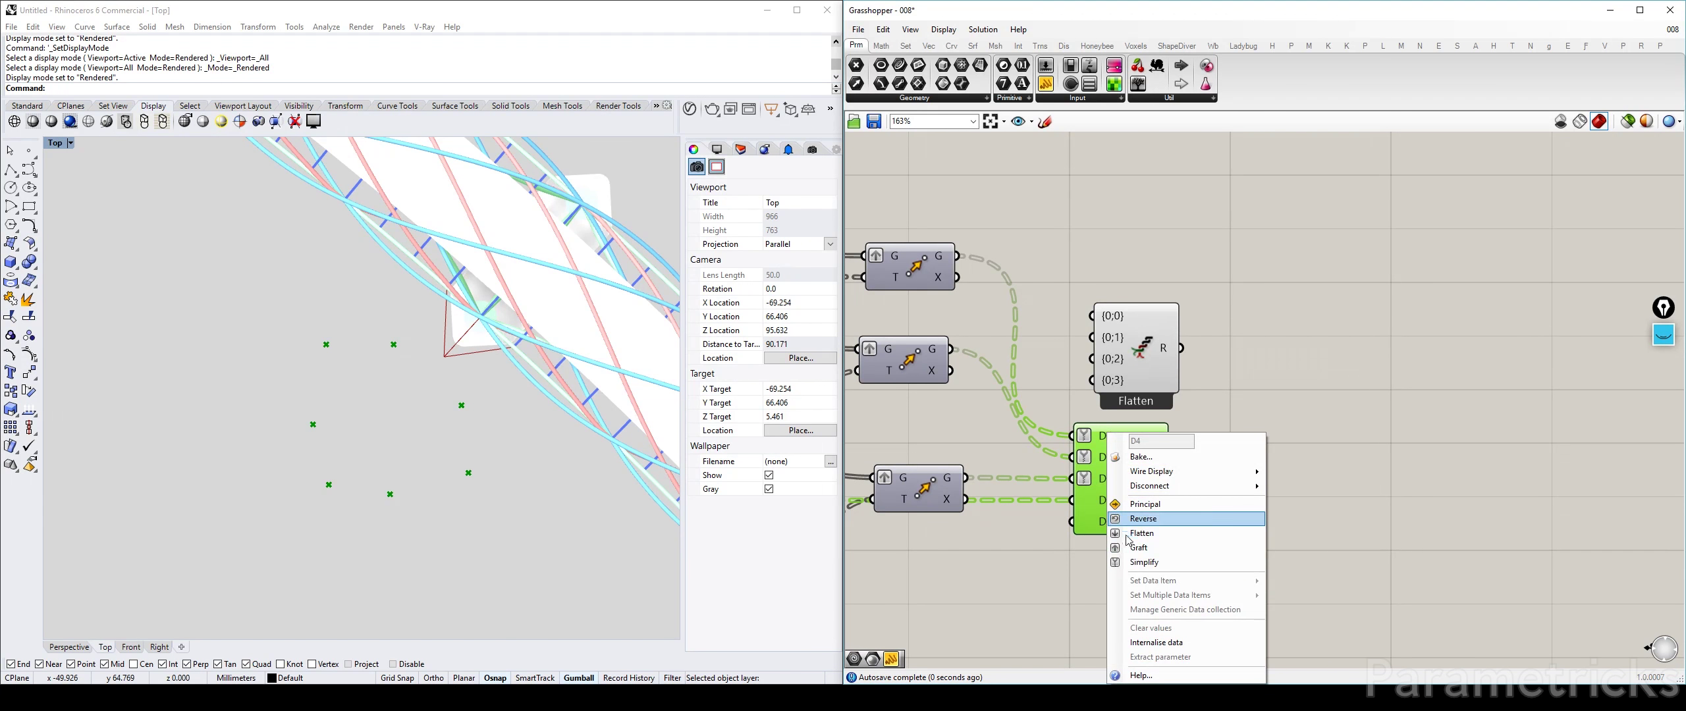
left_click(1140, 562)
scroll(1103, 525, "up", 3)
left_click(1137, 547)
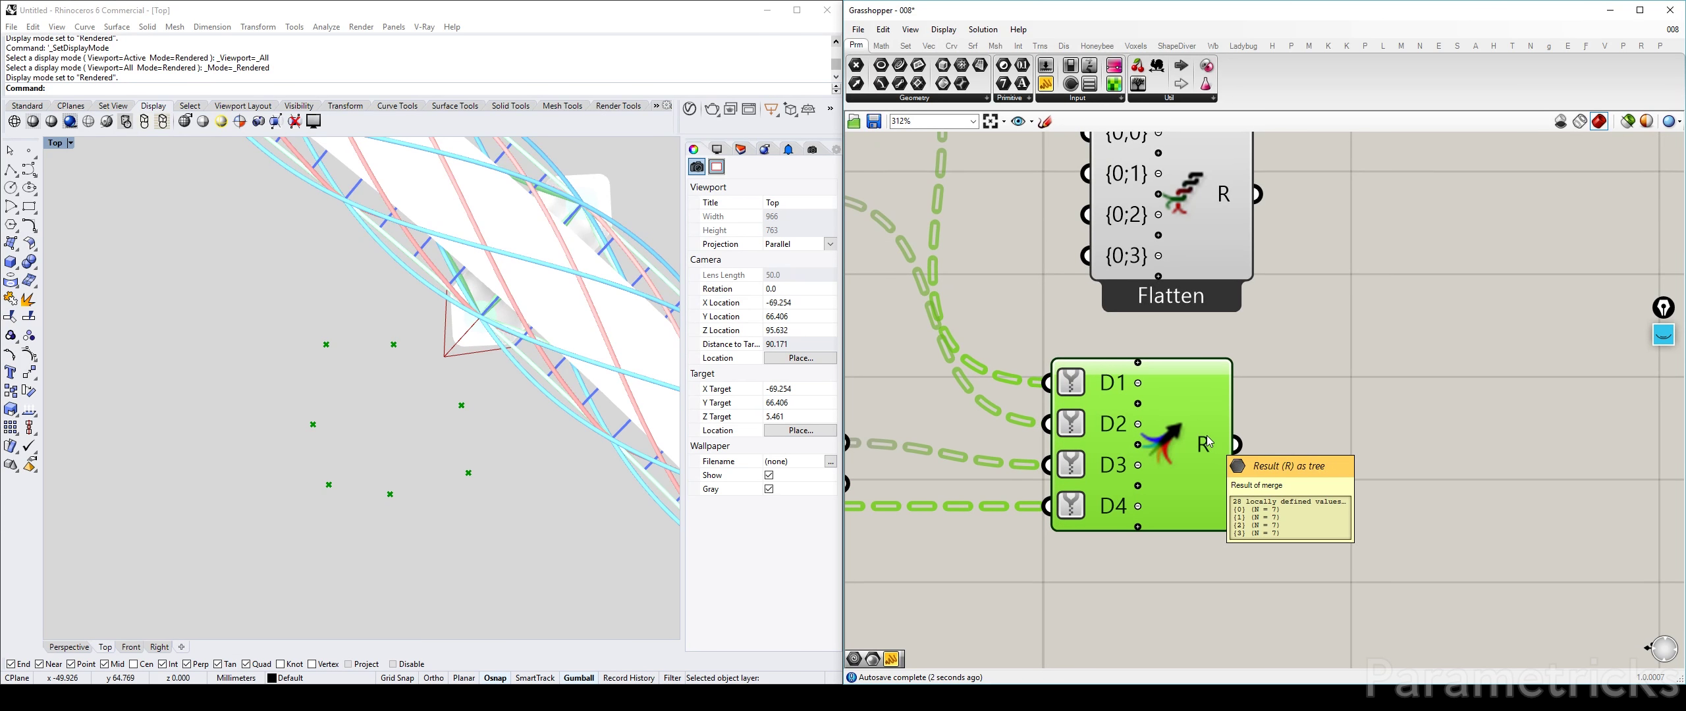
Step: Delete the Entwine component and move the Merge component into its place
scroll(1206, 437, "down", 5)
left_click(1203, 344)
key("Delete")
left_click_drag(1188, 444, 1174, 351)
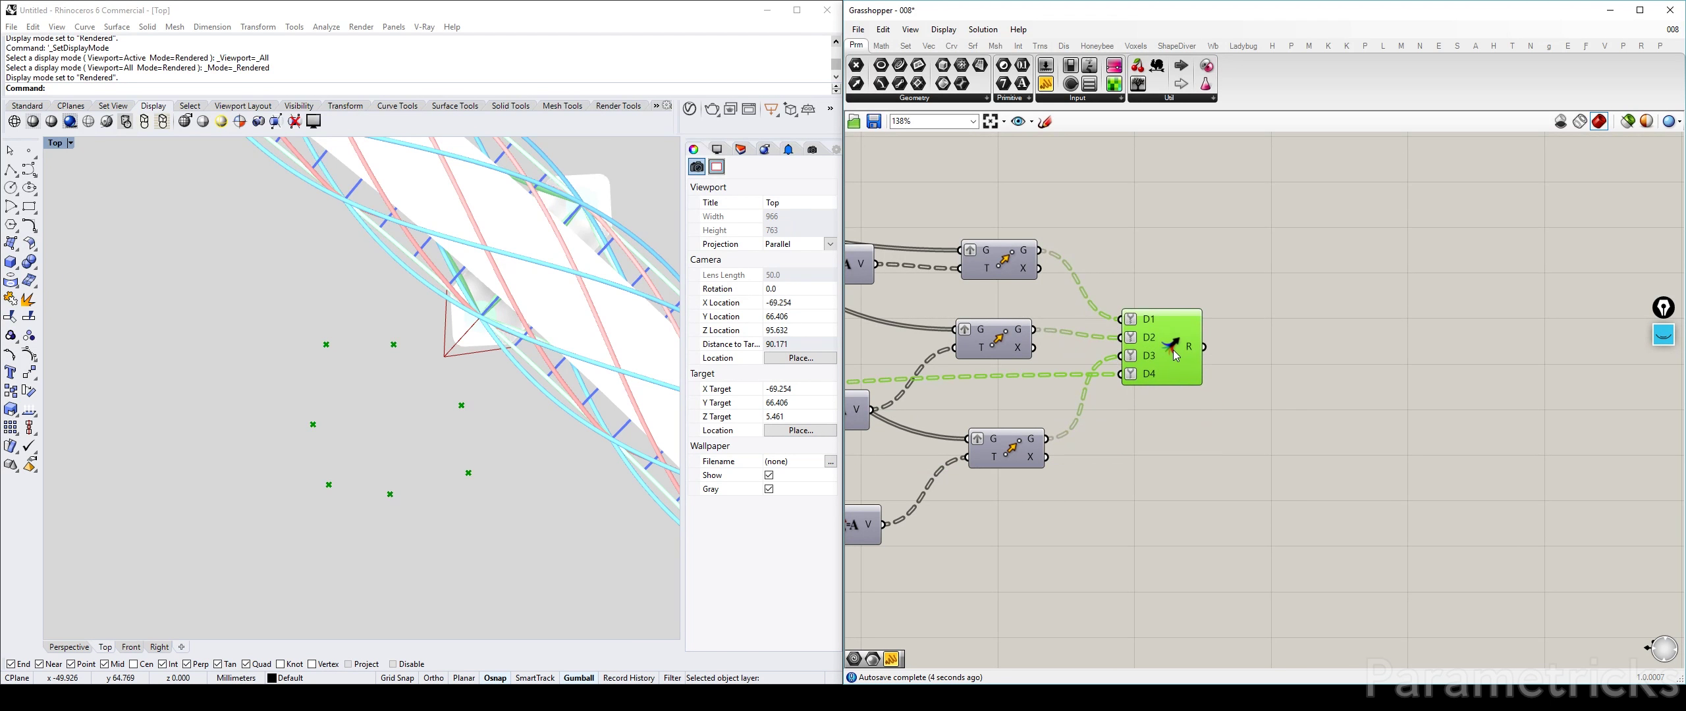
double_click(1290, 377)
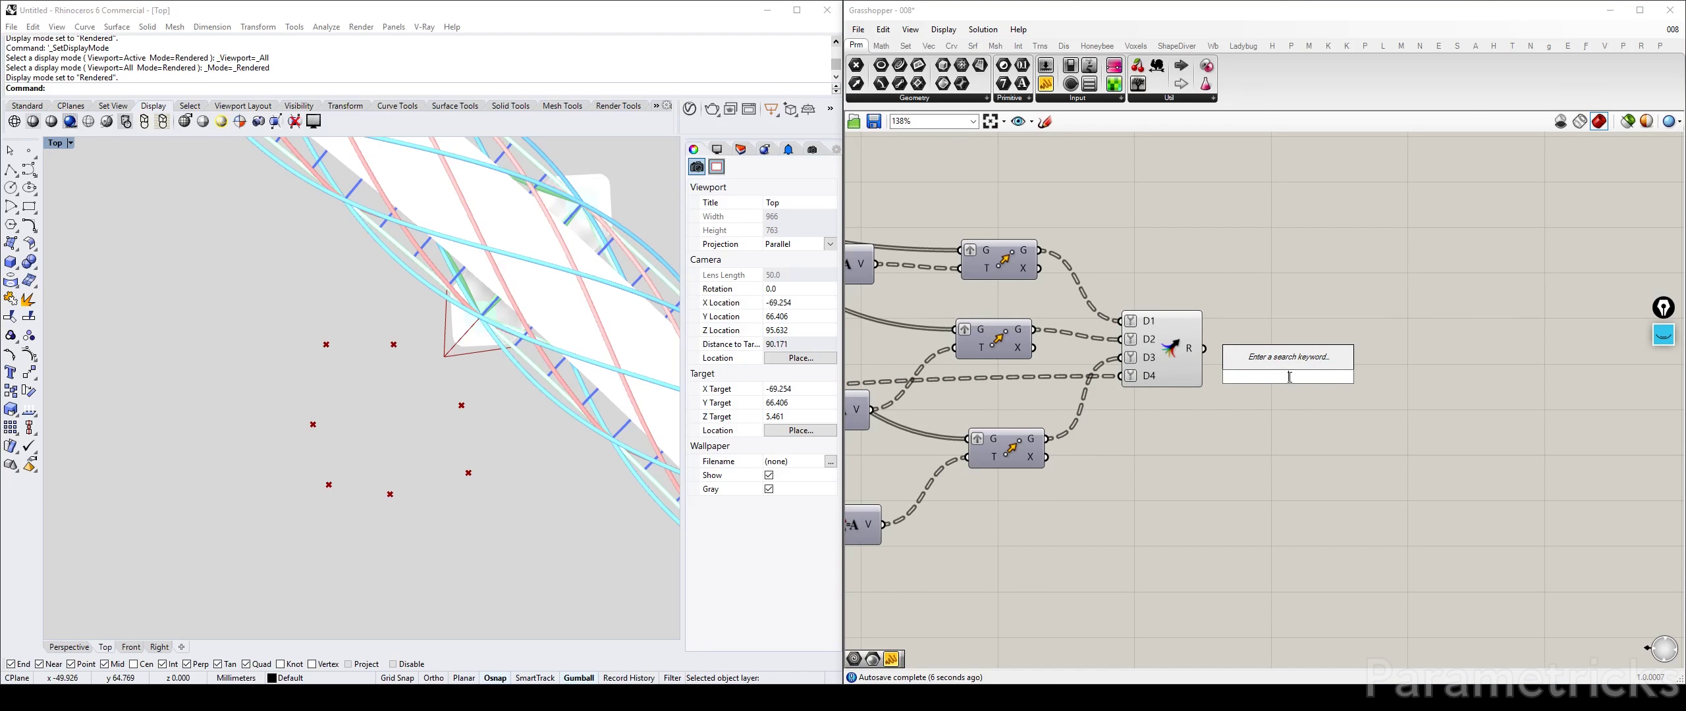
type("tree branch")
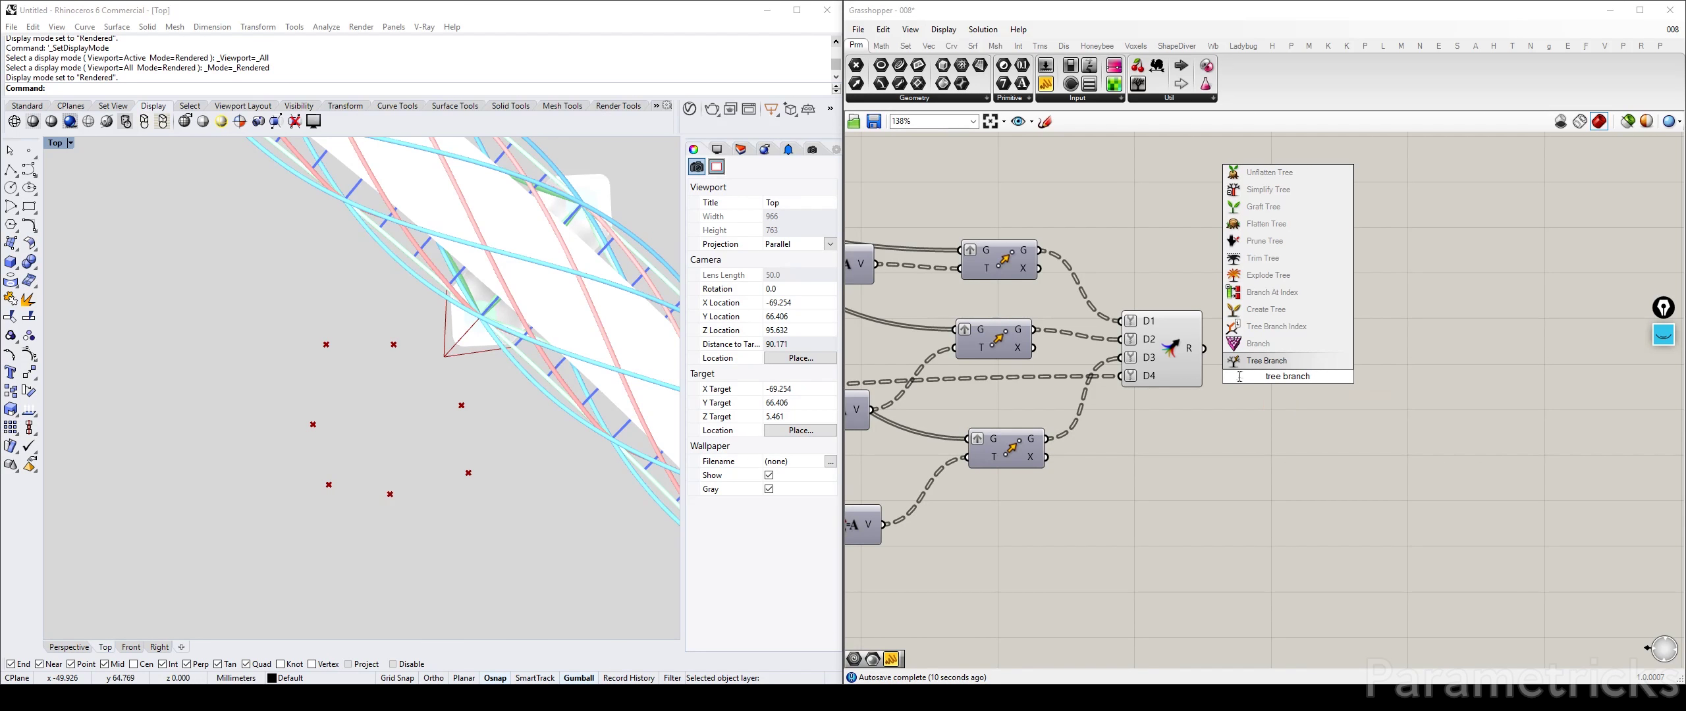
key("Escape")
Step: Add a Point List fed by the Merge result, with a Size slider set to 1.1
double_click(1261, 448)
type("point li")
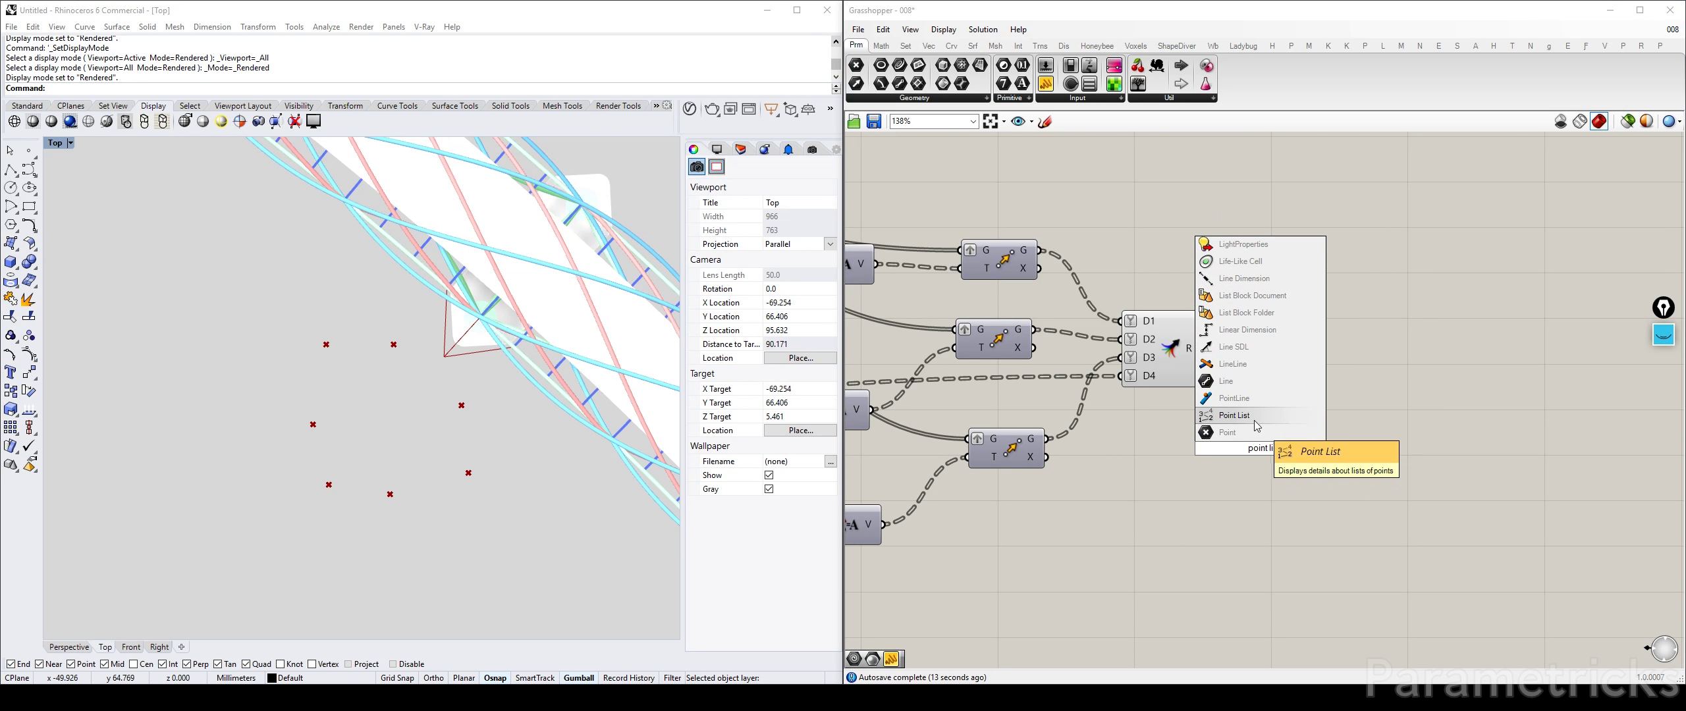
left_click(1233, 398)
left_click_drag(1205, 349, 1307, 375)
double_click(1207, 460)
type("1.1")
key("Return")
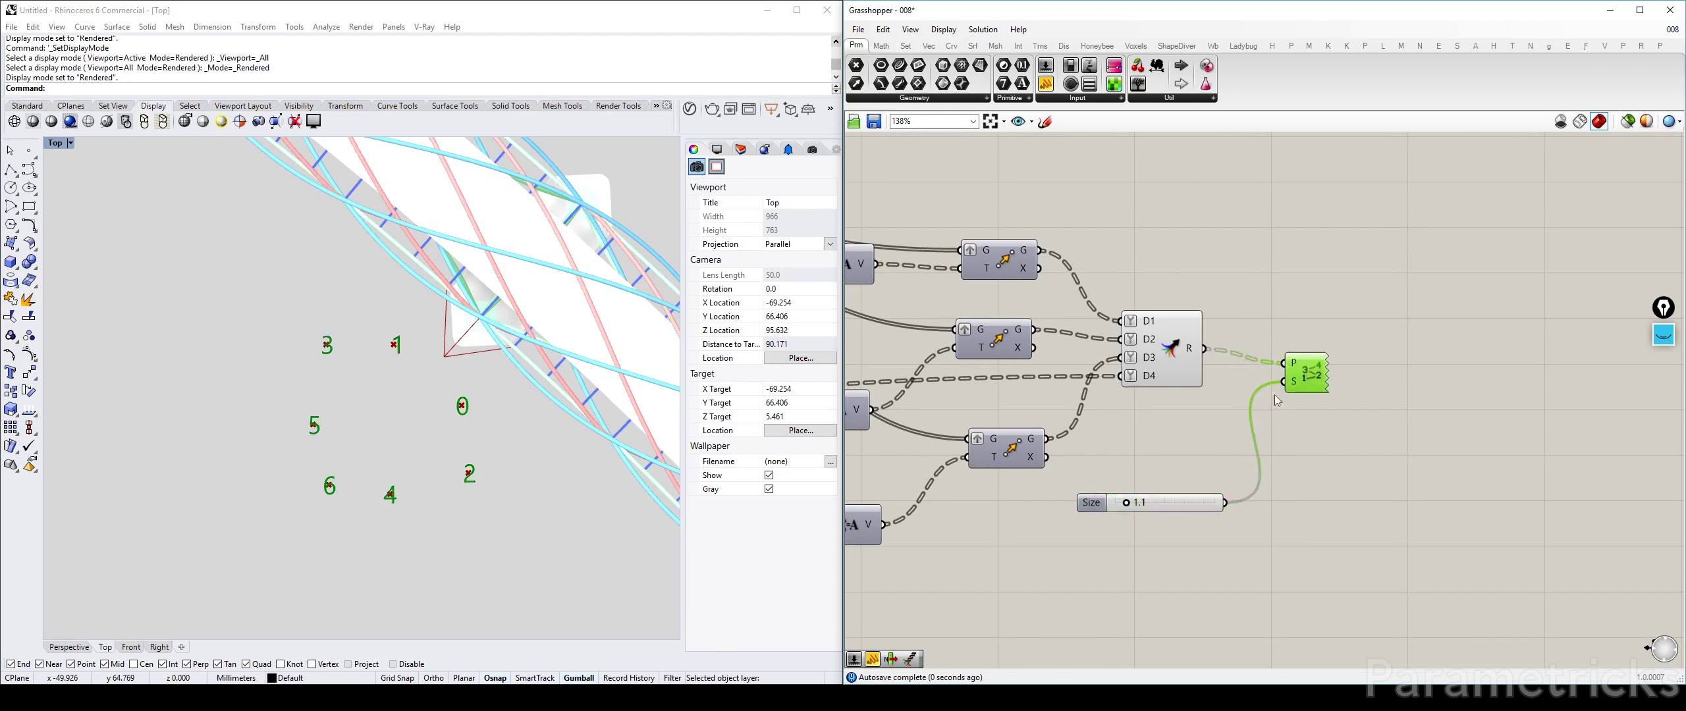
left_click(1361, 340)
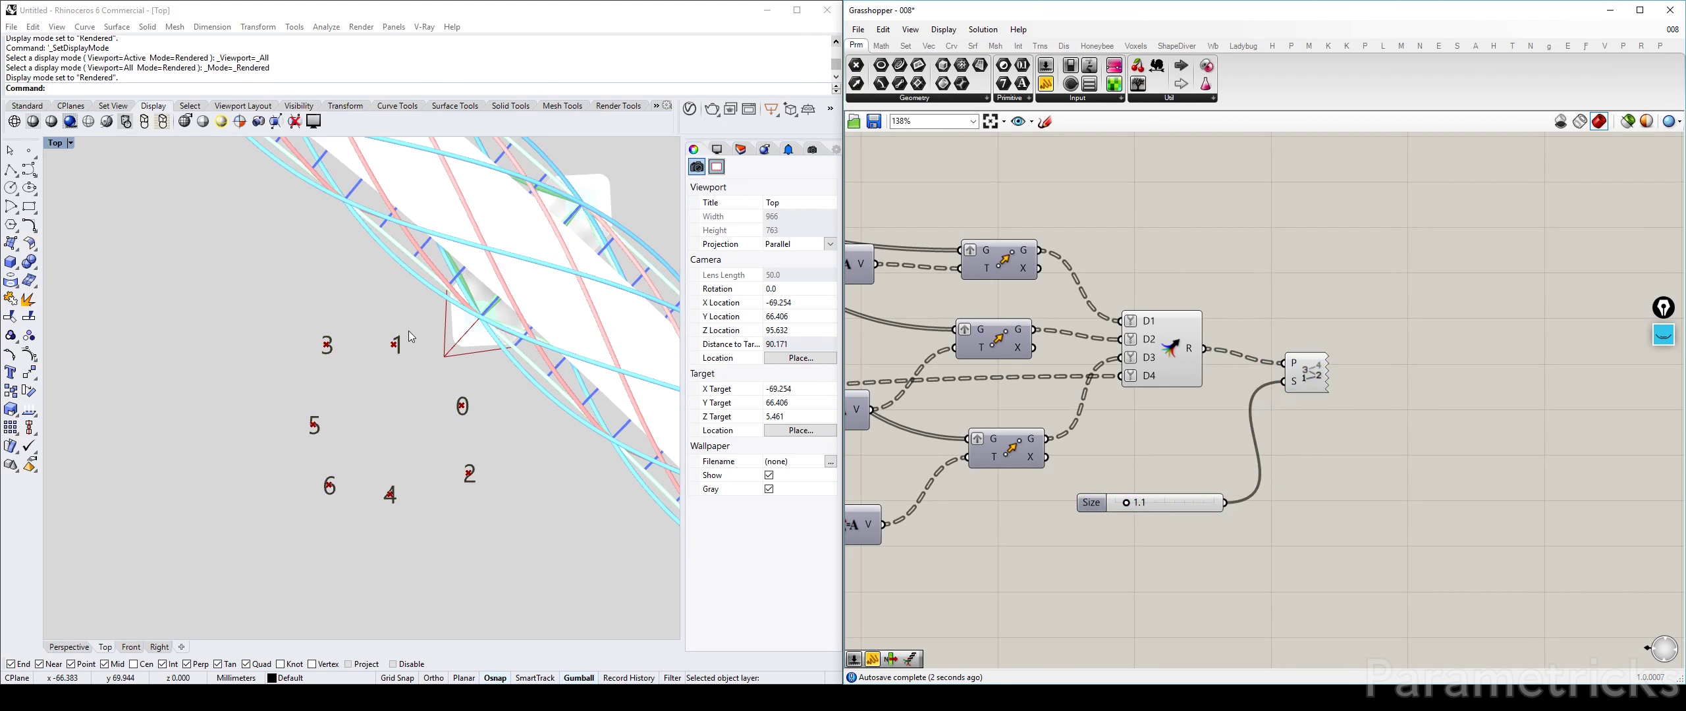
Step: Examine the order of the numbered points at each viewing pod in the Top viewport
scroll(380, 437, "down", 4)
right_click_drag(662, 542, 485, 390)
scroll(477, 448, "up", 4)
left_click(1162, 350)
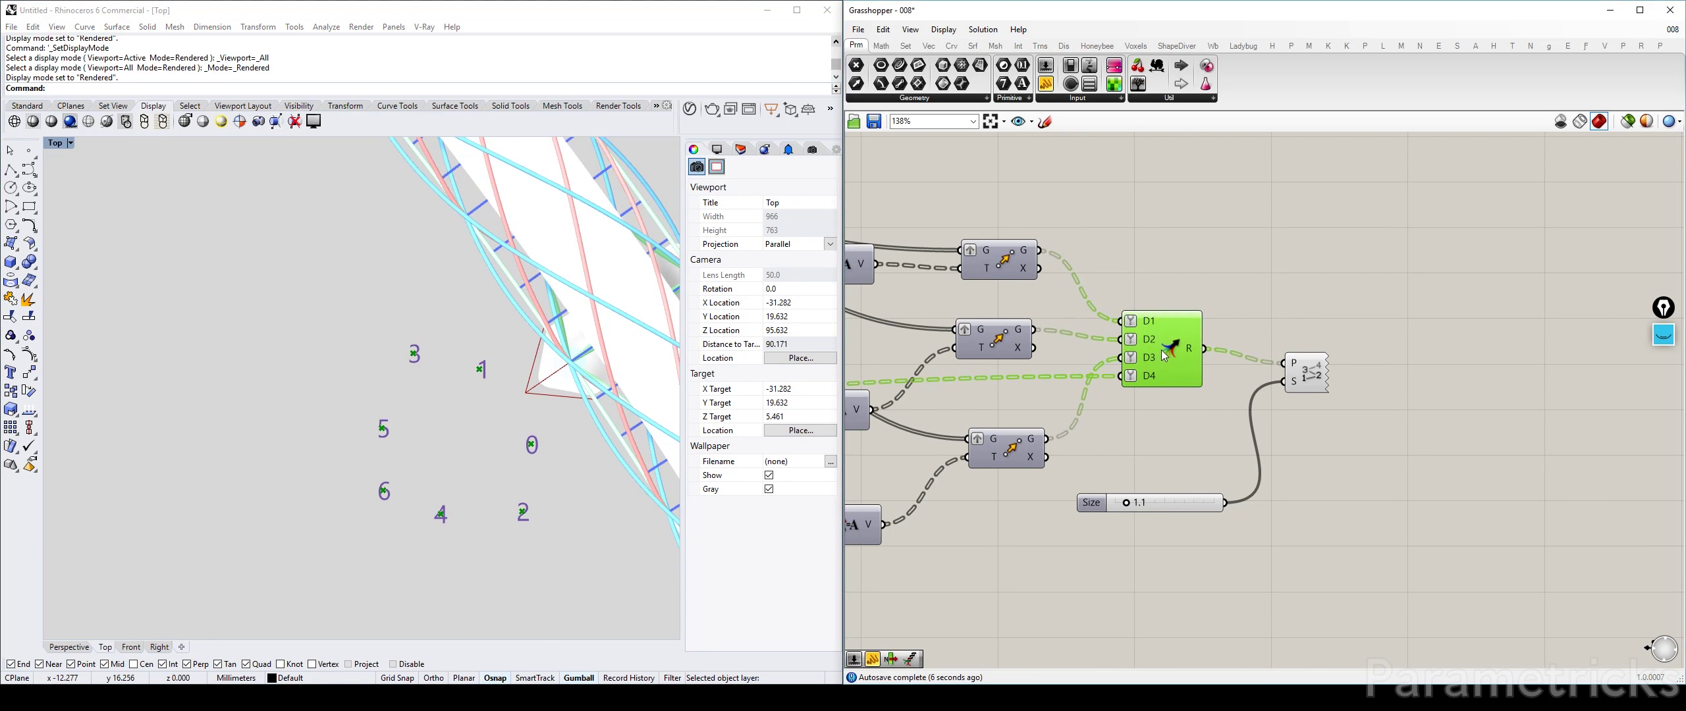
right_click_drag(598, 491, 469, 290)
scroll(448, 356, "down", 6)
right_click_drag(490, 437, 452, 305)
left_click(1369, 302)
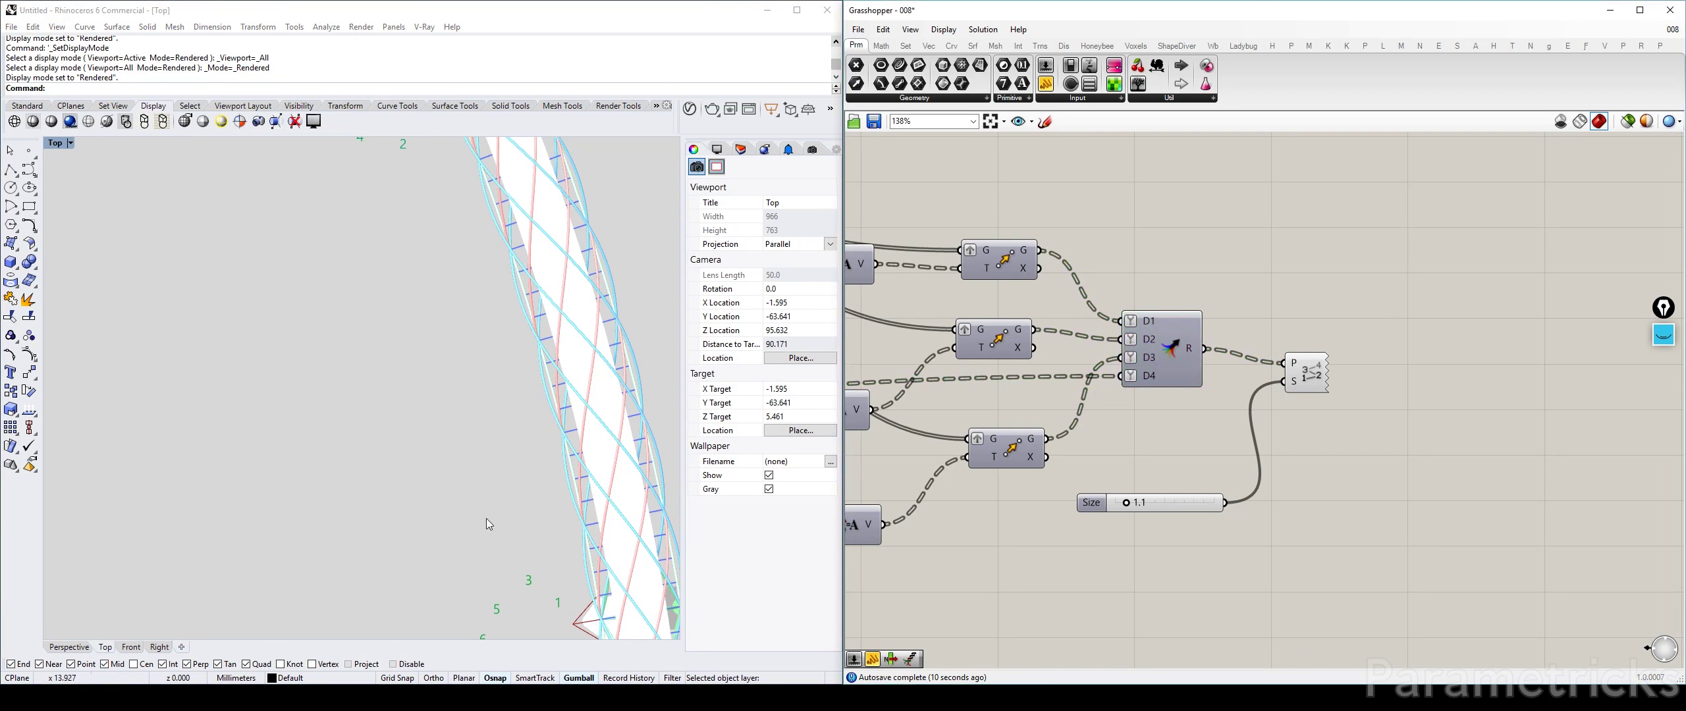
right_click_drag(488, 524, 523, 420)
Step: Set the Point List's Size slider to 3.0 and compare the point numbering along the whole structure
left_click_drag(1126, 505, 1145, 505)
right_click_drag(518, 230, 467, 465)
scroll(467, 280, "down", 10)
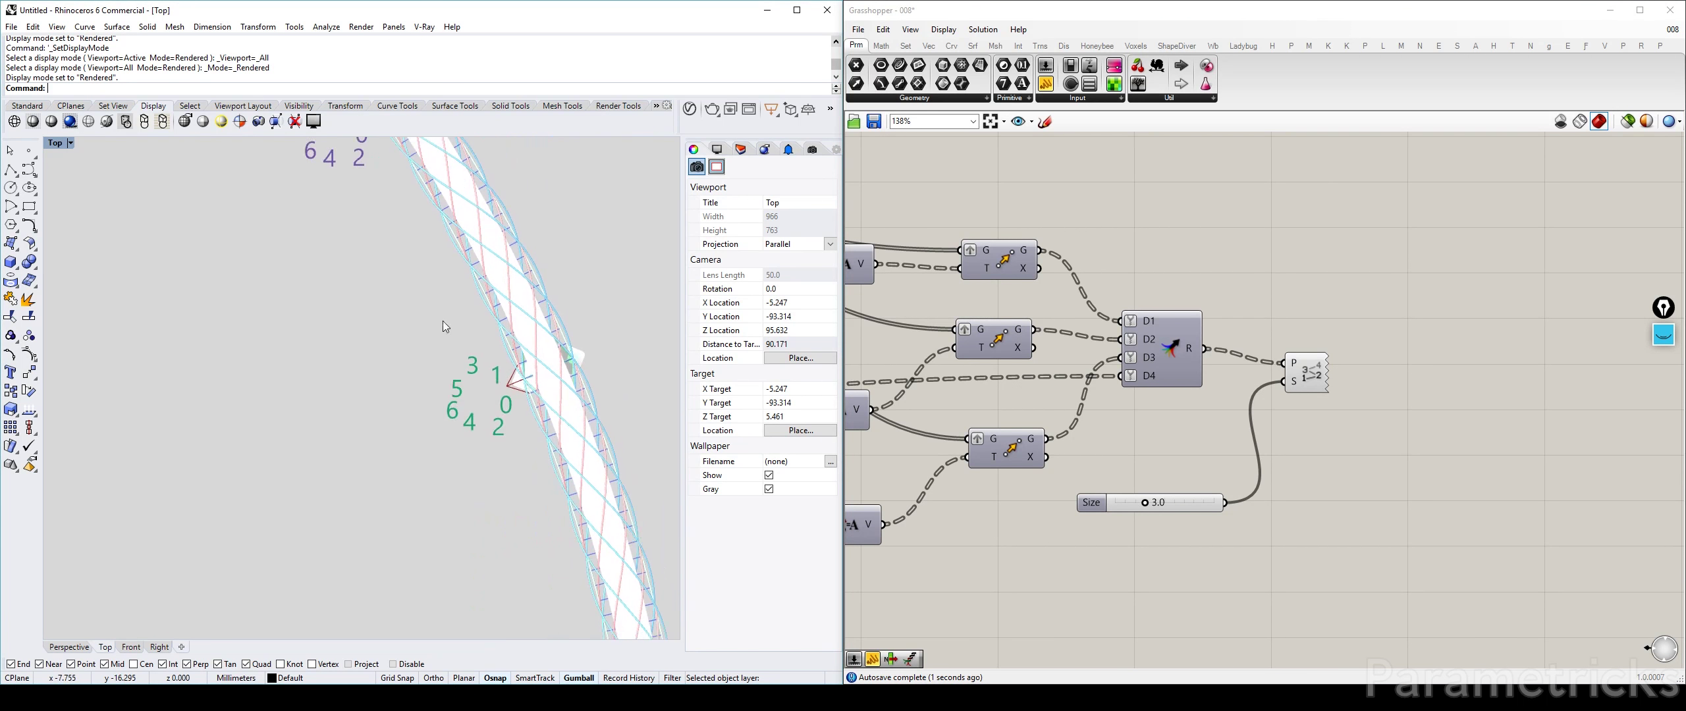
right_click_drag(433, 276, 493, 401)
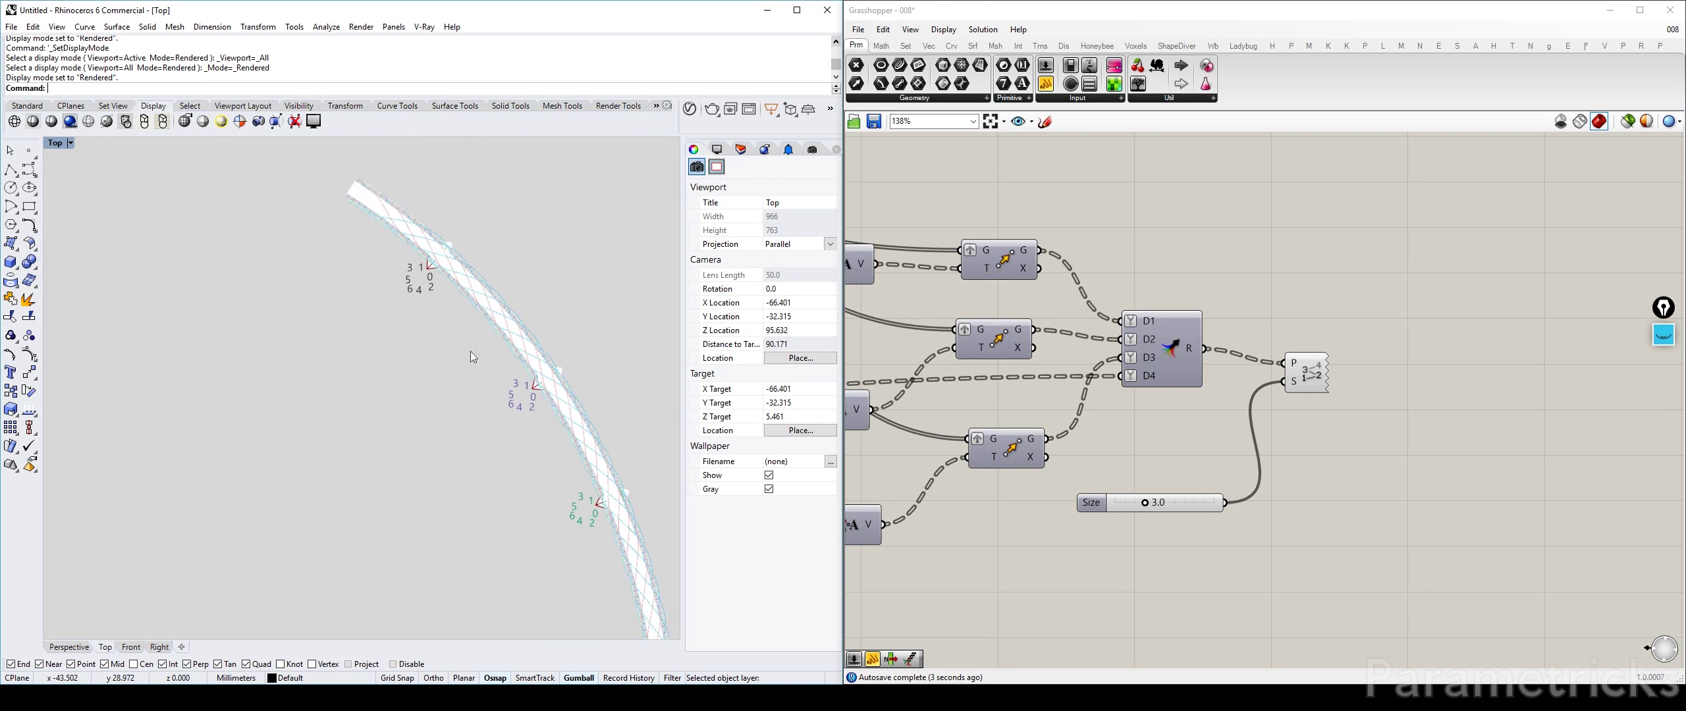
Step: Add a Circle Fit component to the canvas above the Point List
right_click_drag(1370, 320, 1291, 277)
double_click(1292, 283)
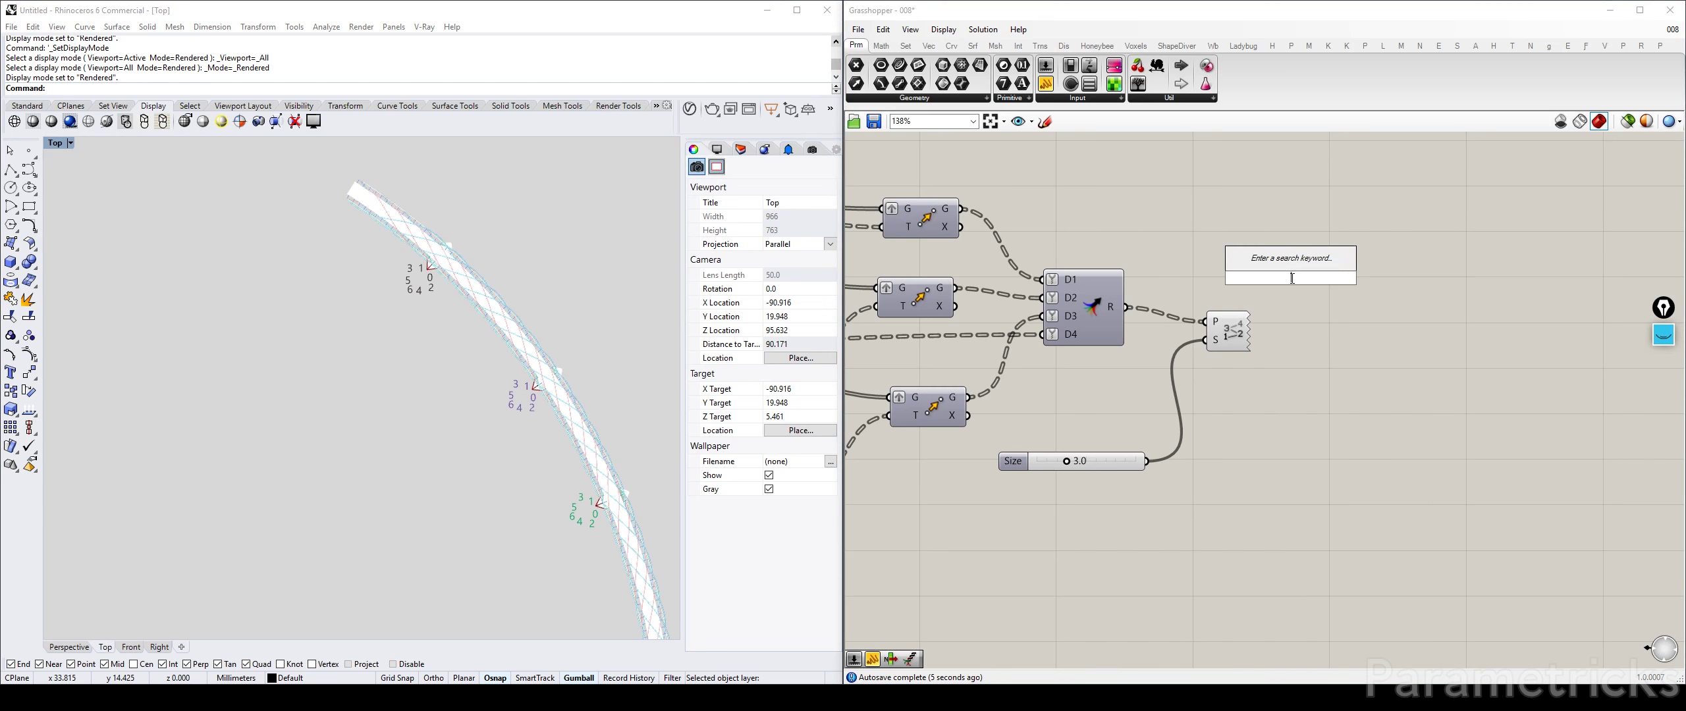
type("circle")
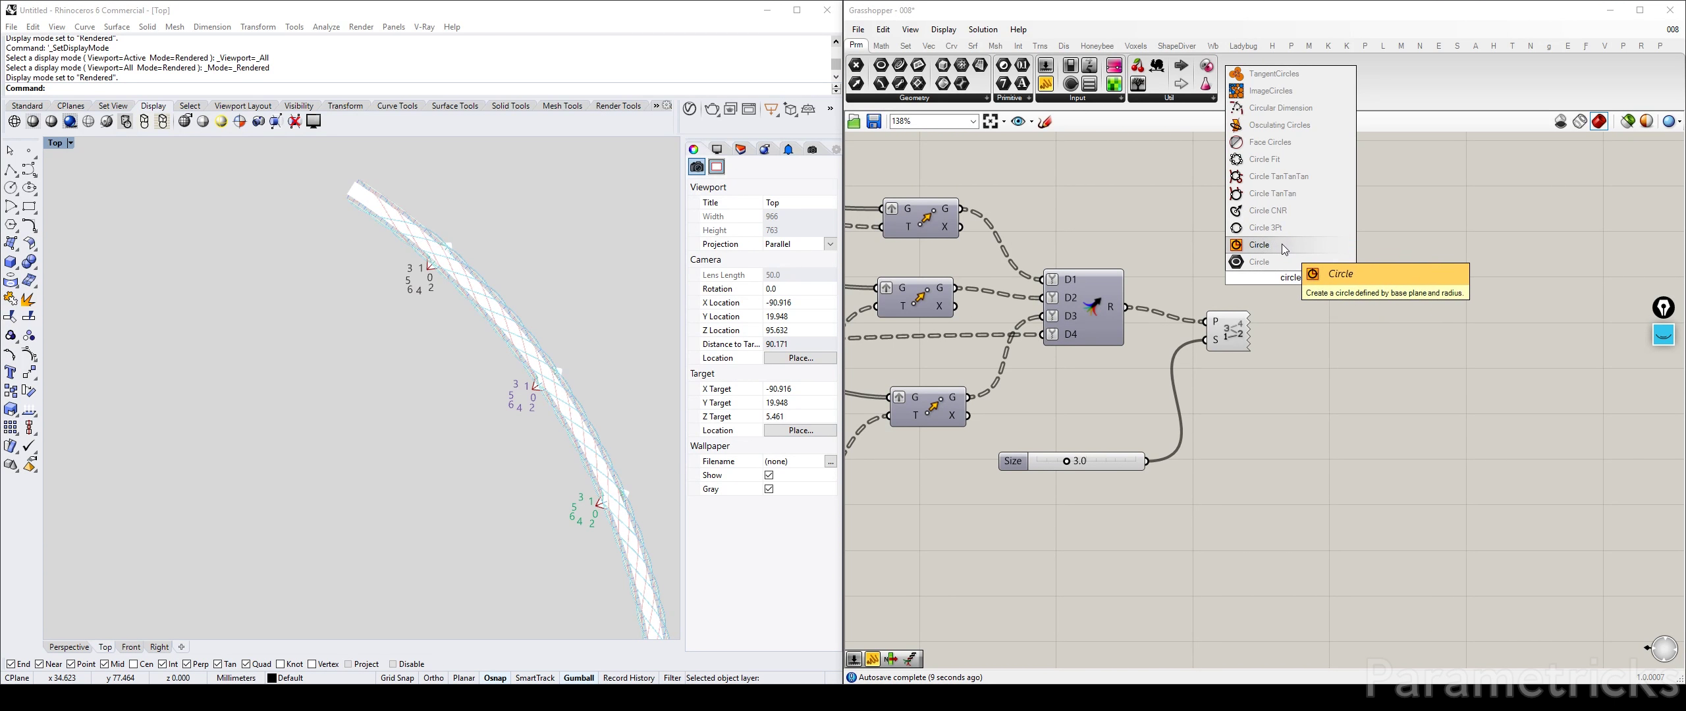
left_click(1265, 159)
scroll(1274, 285, "up", 2)
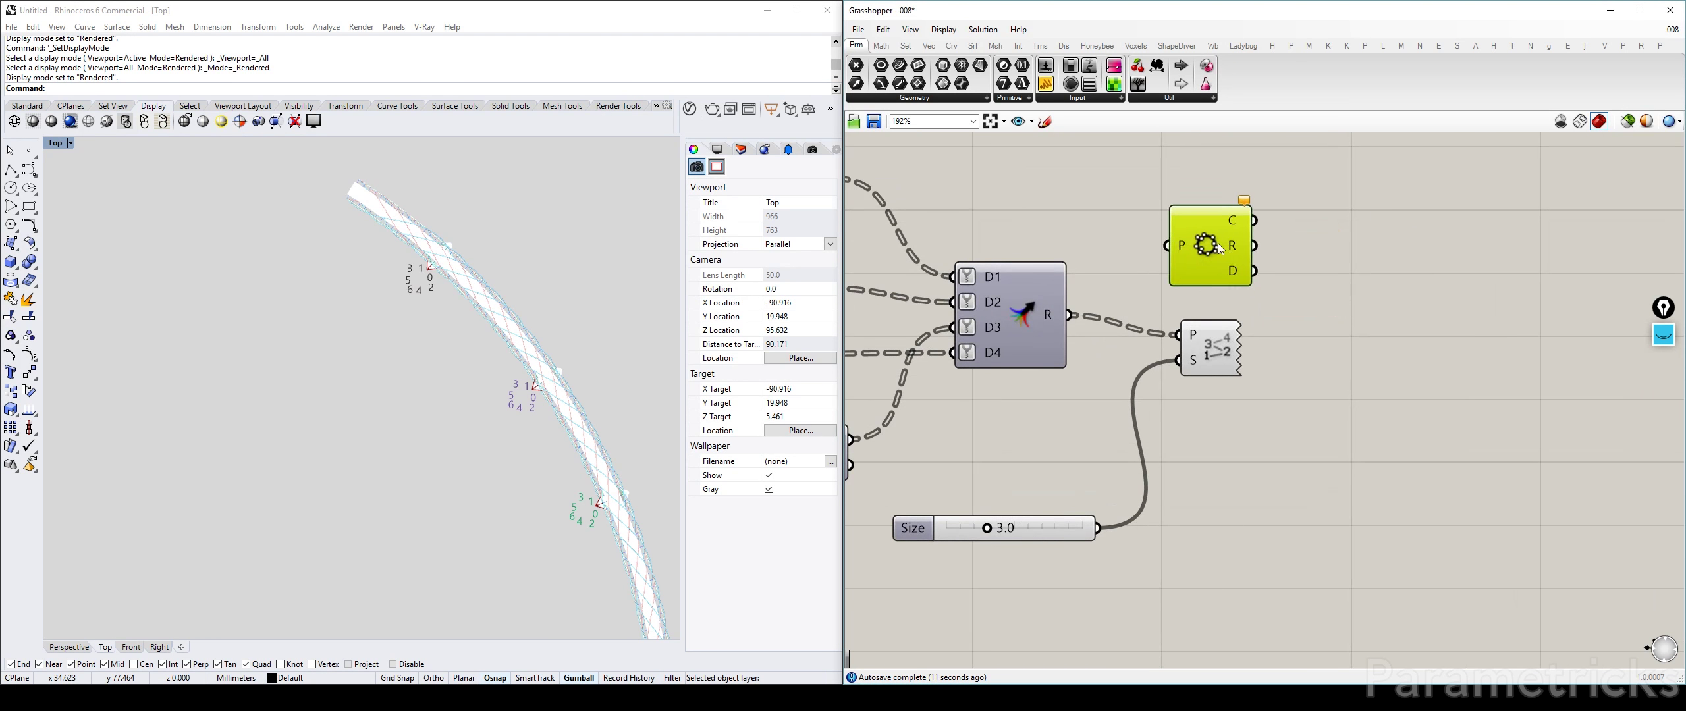
scroll(391, 279, "up", 5)
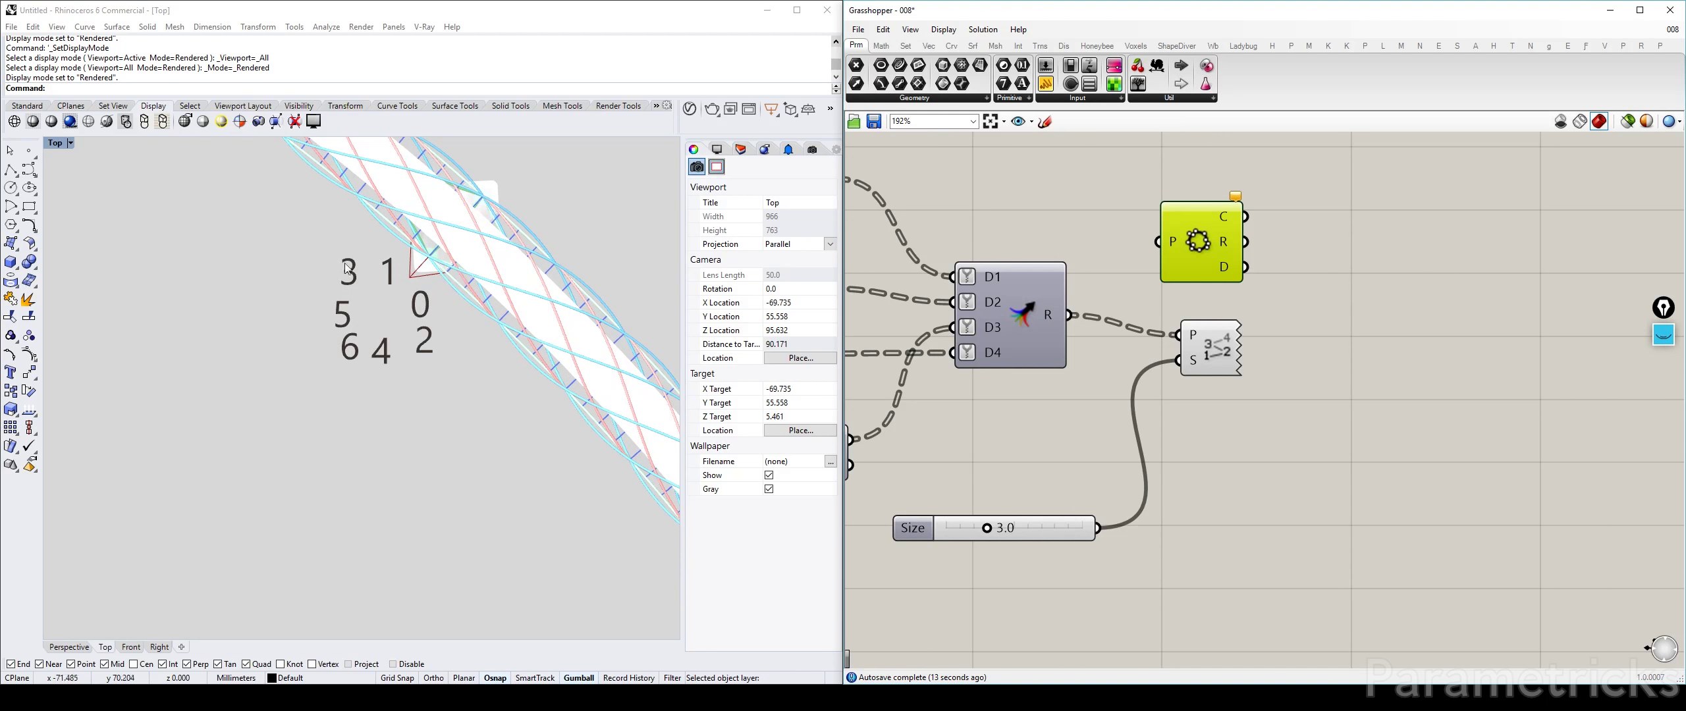
Step: Turn on the viewport preview of the Merge component's points
left_click(1015, 308)
key("ctrl+q")
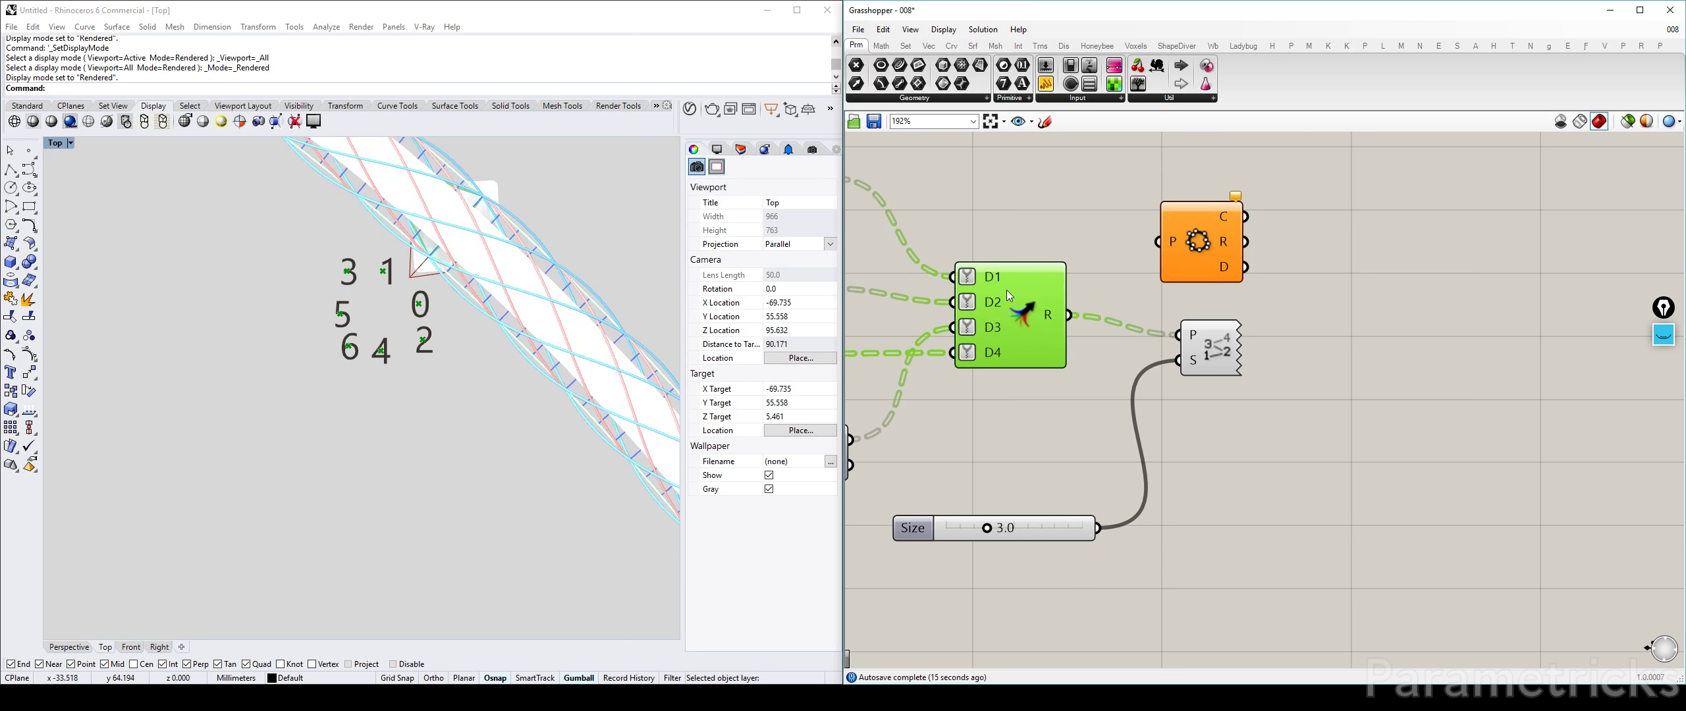
left_click(976, 184)
Step: Set the Point List's Size slider to 1.9 and move the Point List farther from the Merge component
left_click(1209, 341)
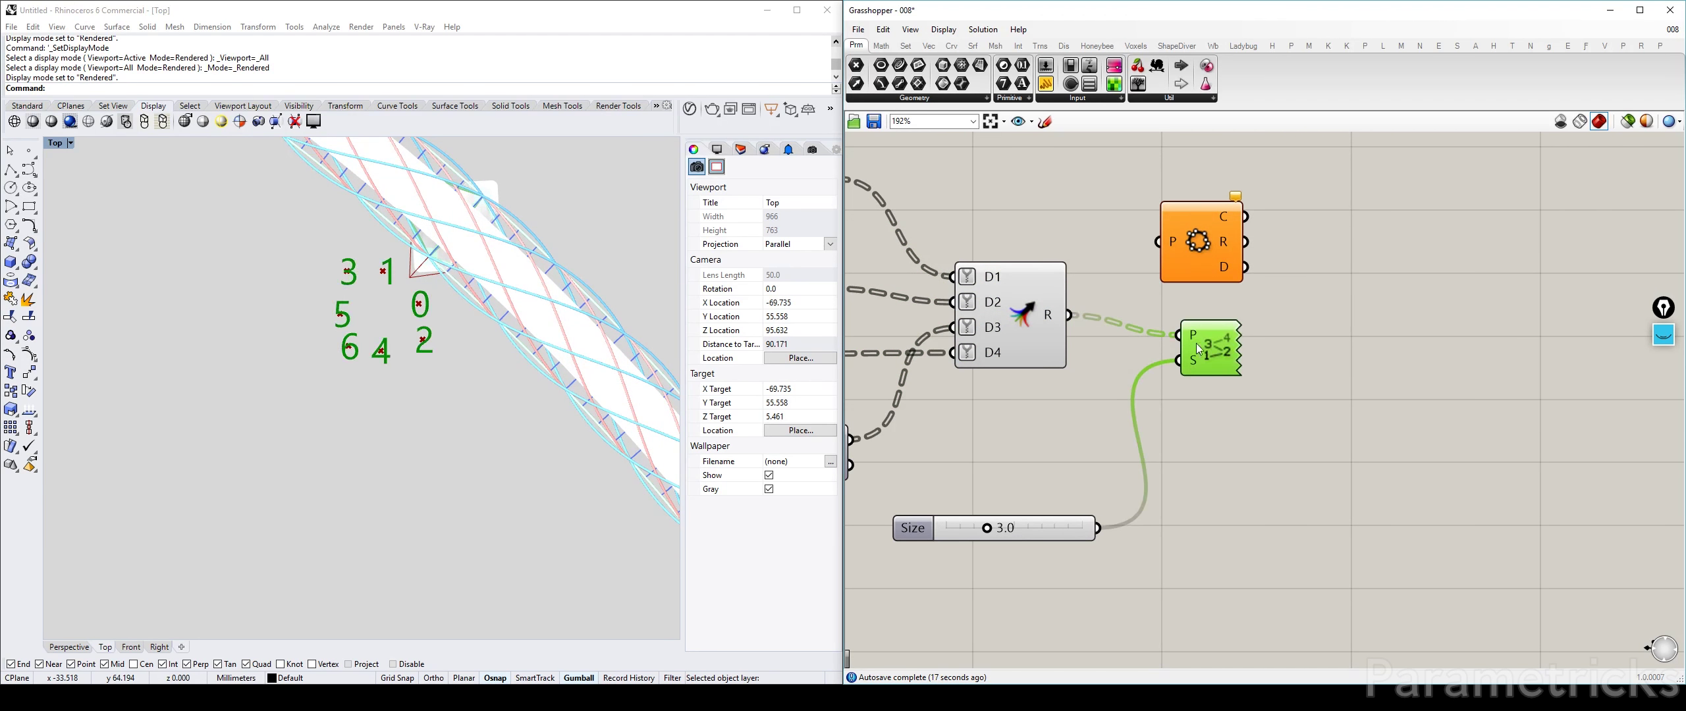
key("Delete")
key("ctrl+z")
left_click_drag(988, 529, 973, 529)
right_click_drag(447, 369, 536, 462)
left_click_drag(1212, 349, 1291, 428)
Step: Feed the Merge result into the Circle Fit component and place it just beside the Merge component
left_click_drag(1185, 249, 1205, 315)
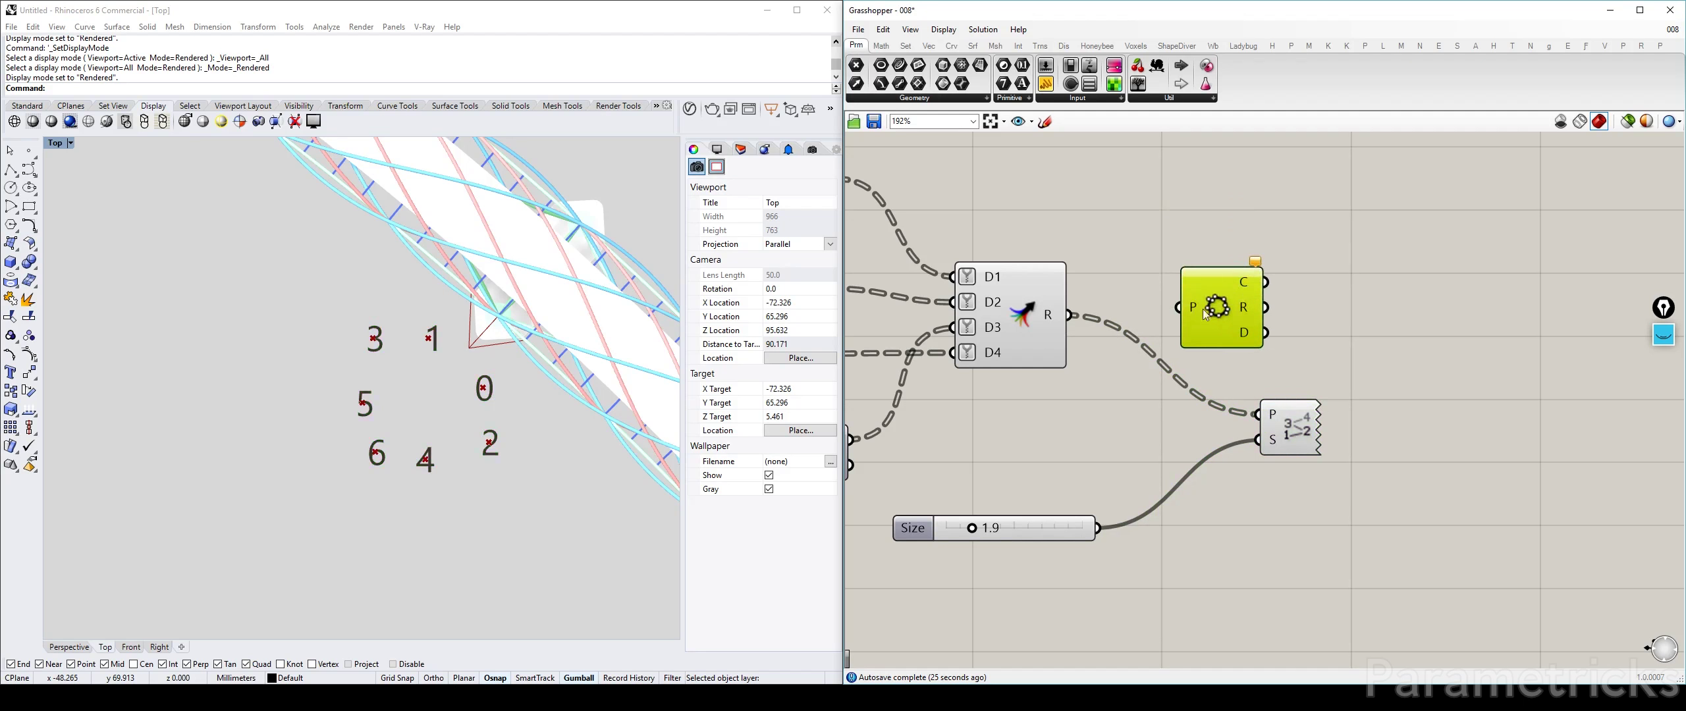
left_click_drag(1080, 319, 1179, 307)
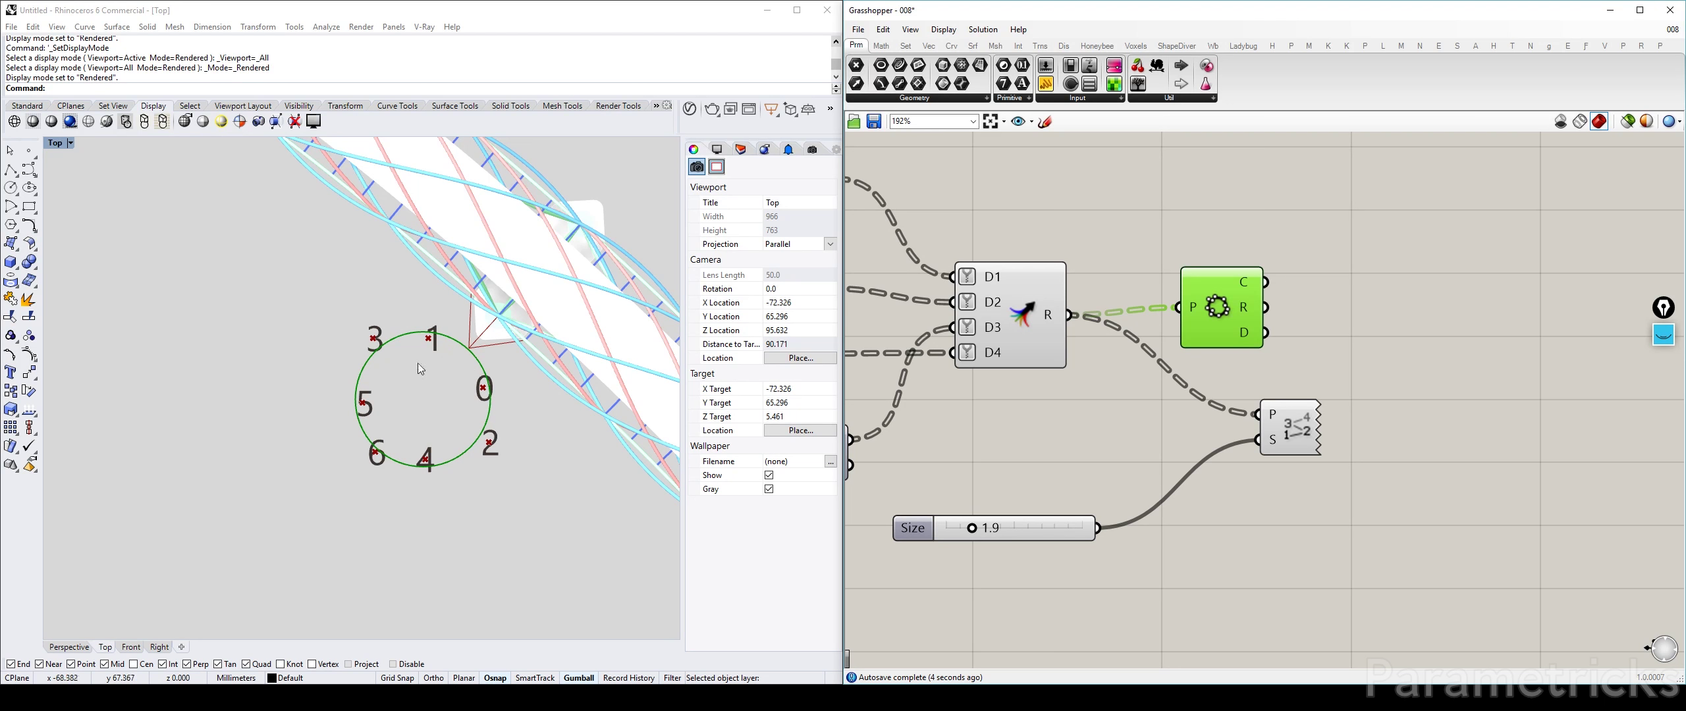
left_click_drag(1245, 304, 1173, 246)
left_click(1341, 349)
left_click(1347, 273)
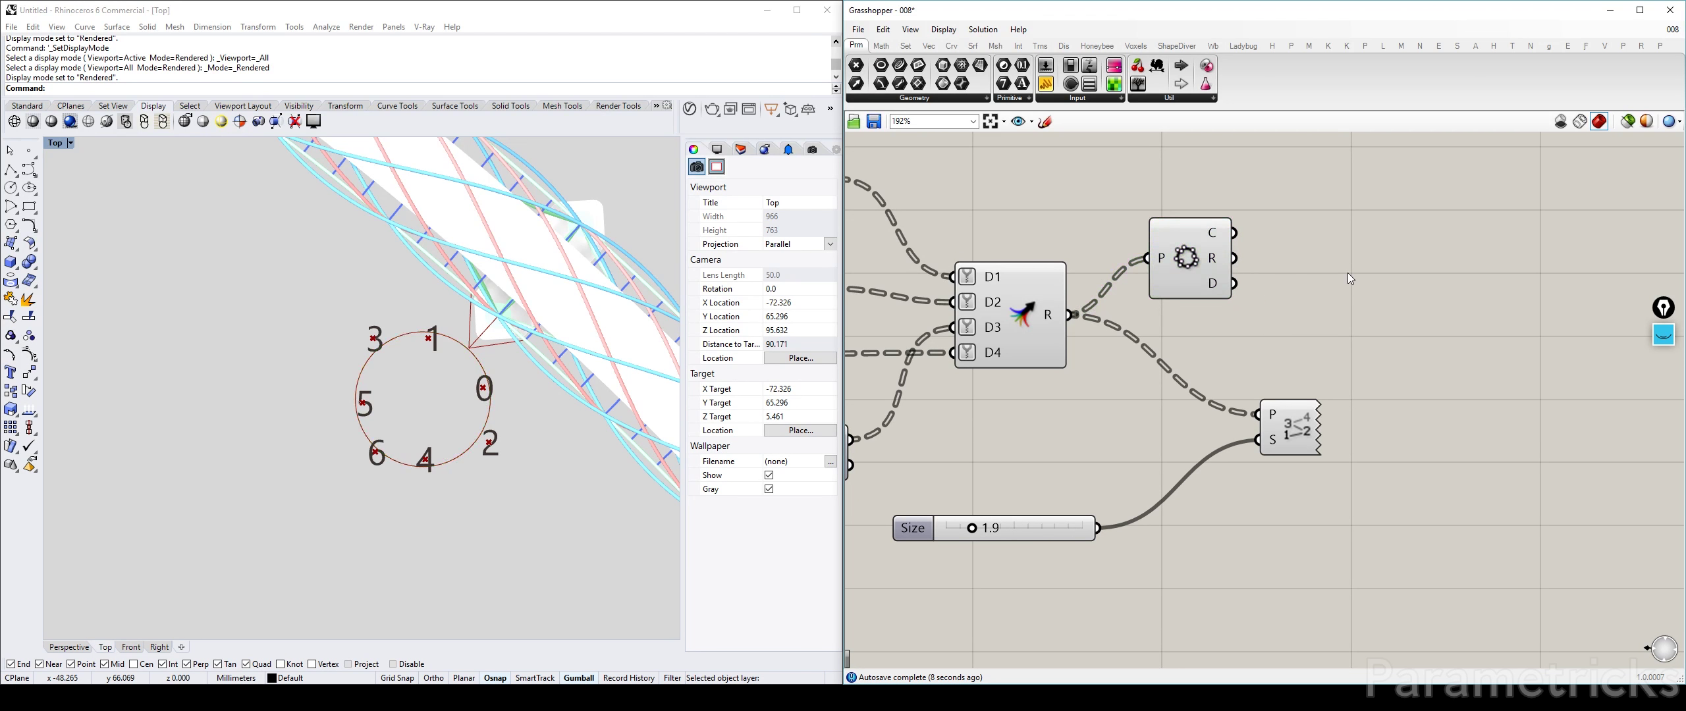
Step: Add a Sort Along Curve component that takes the Merge result as points and the fitted circle as curve
double_click(1349, 272)
type("sort along")
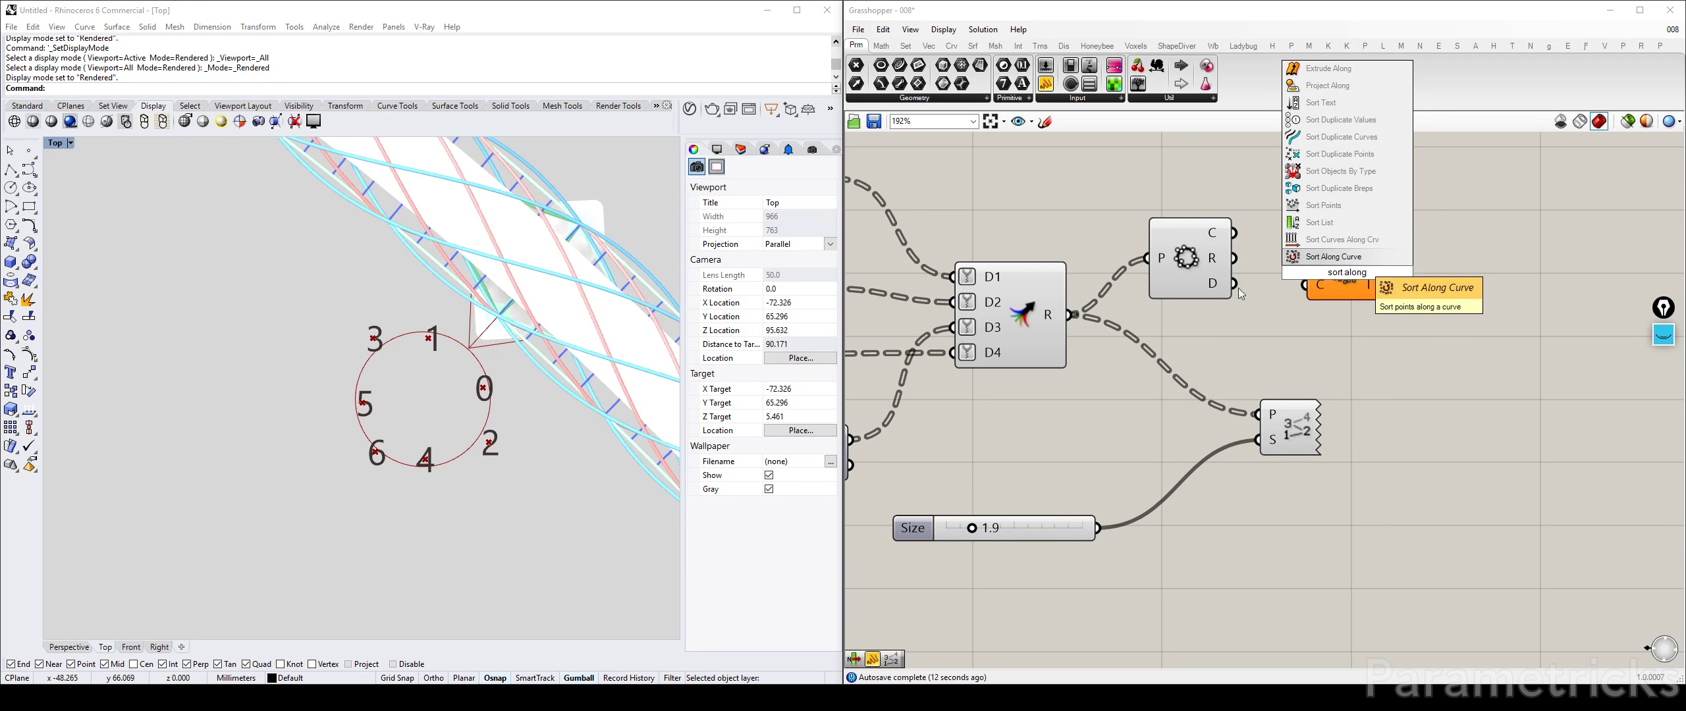
key("Return")
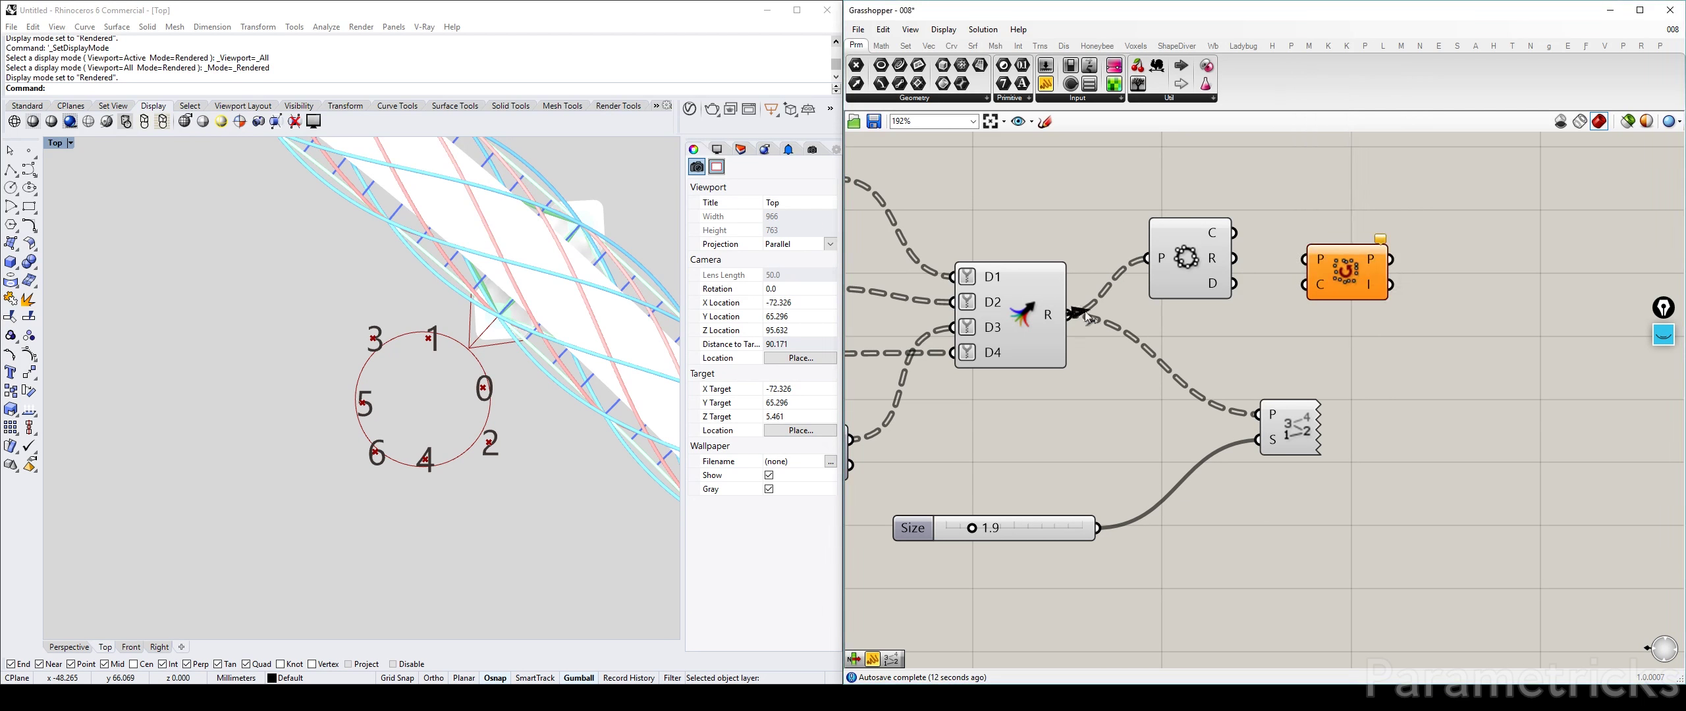
left_click_drag(1074, 315, 1302, 261)
left_click_drag(1217, 237, 1168, 227)
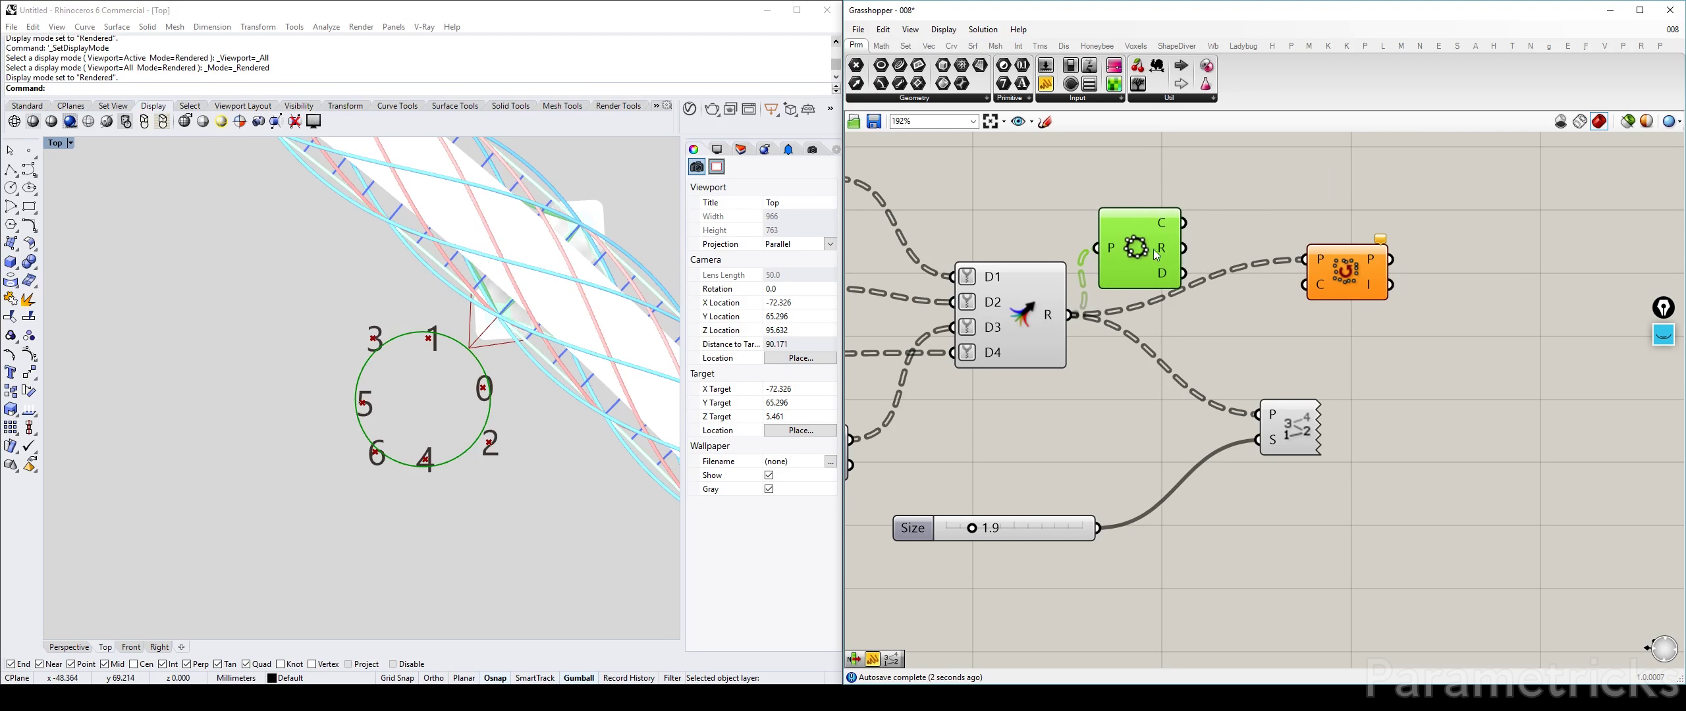
left_click_drag(1183, 223, 1304, 285)
Step: Add an Interpolate component after Sort Along Curve and feed the sorted points into its vertices
right_click_drag(1282, 323, 1161, 322)
double_click(1160, 321)
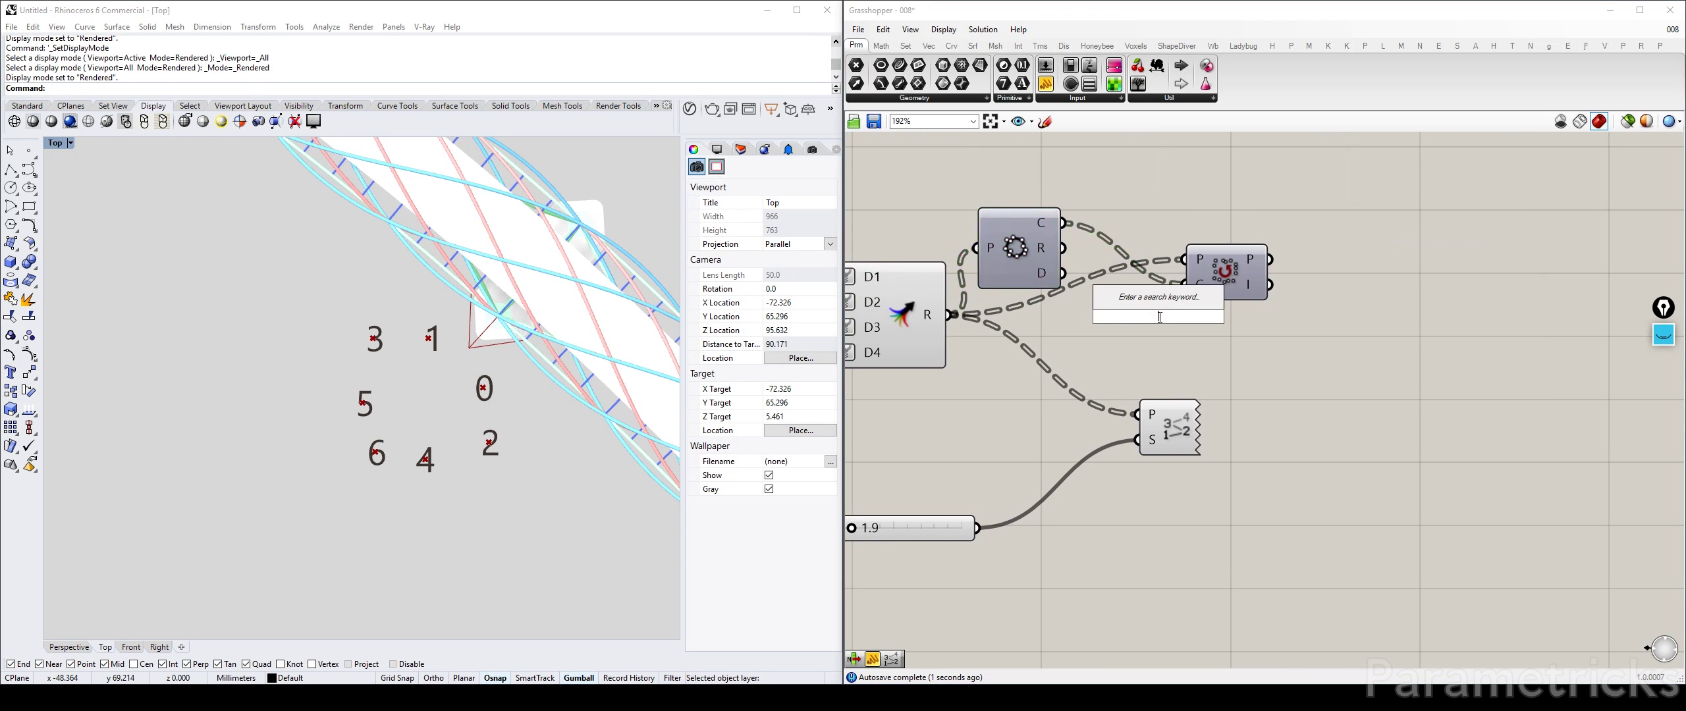
type("inter")
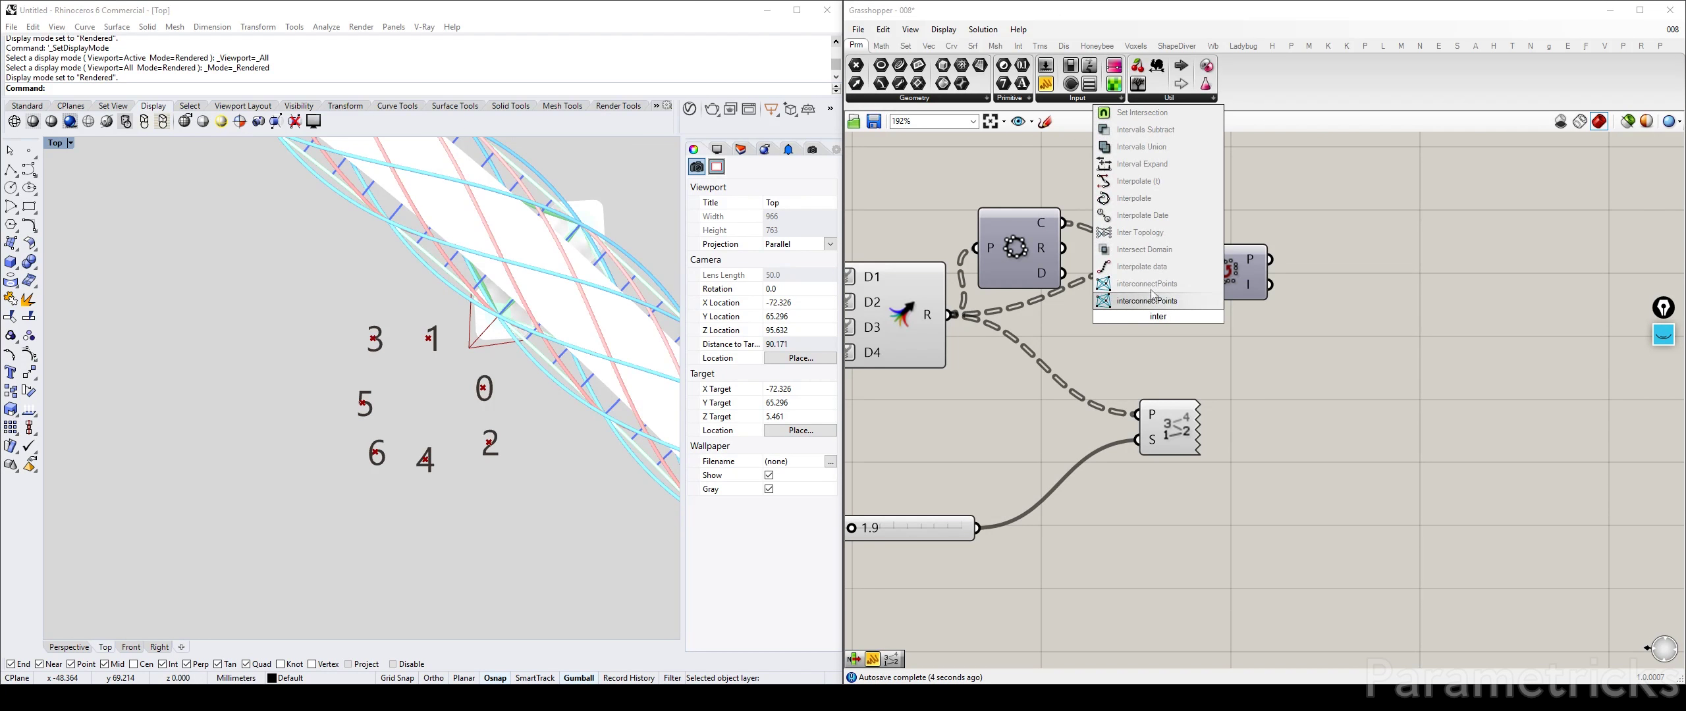
left_click(1134, 198)
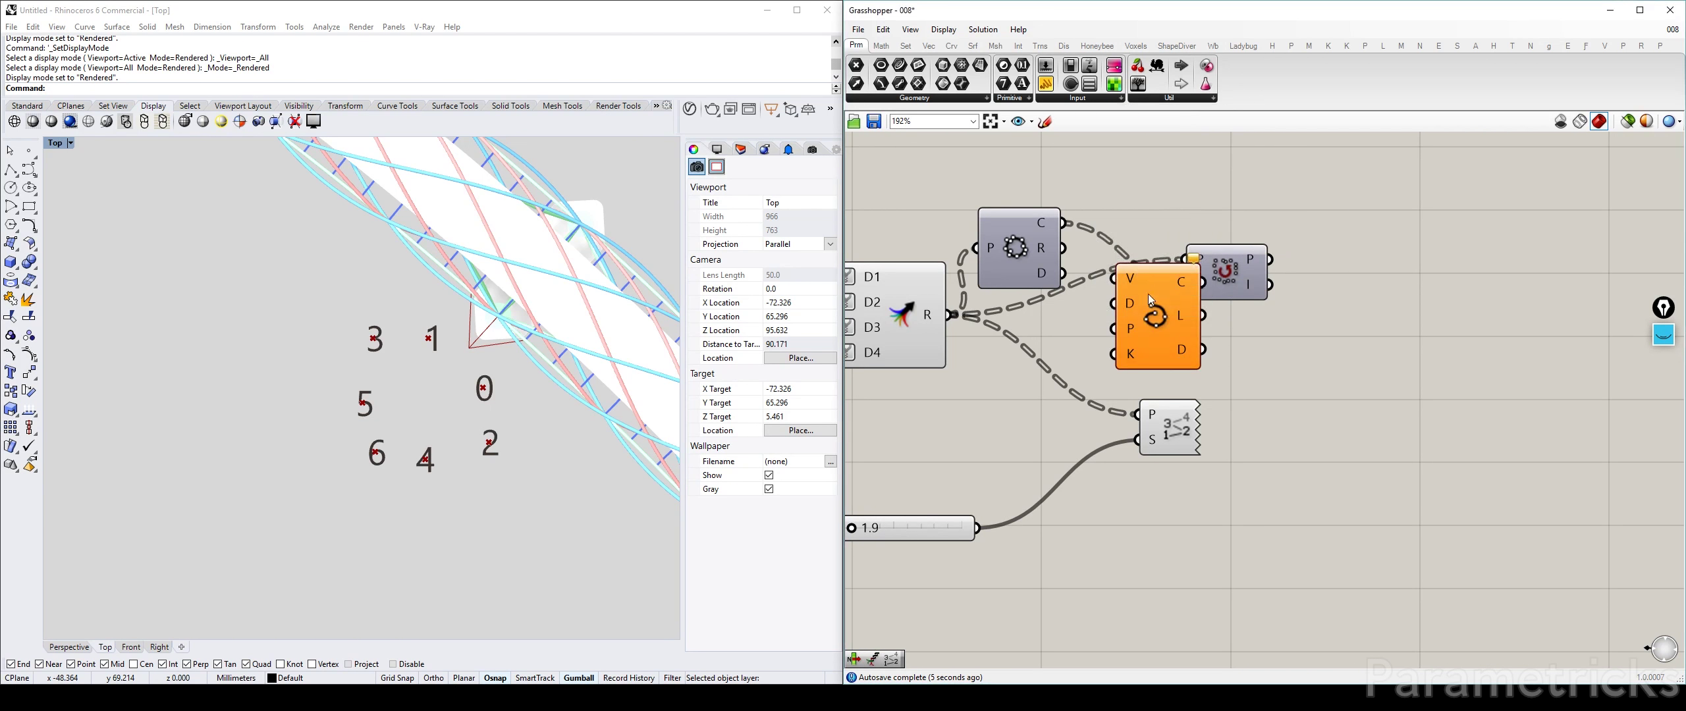
left_click_drag(1127, 296, 1378, 297)
left_click_drag(1263, 265, 1364, 260)
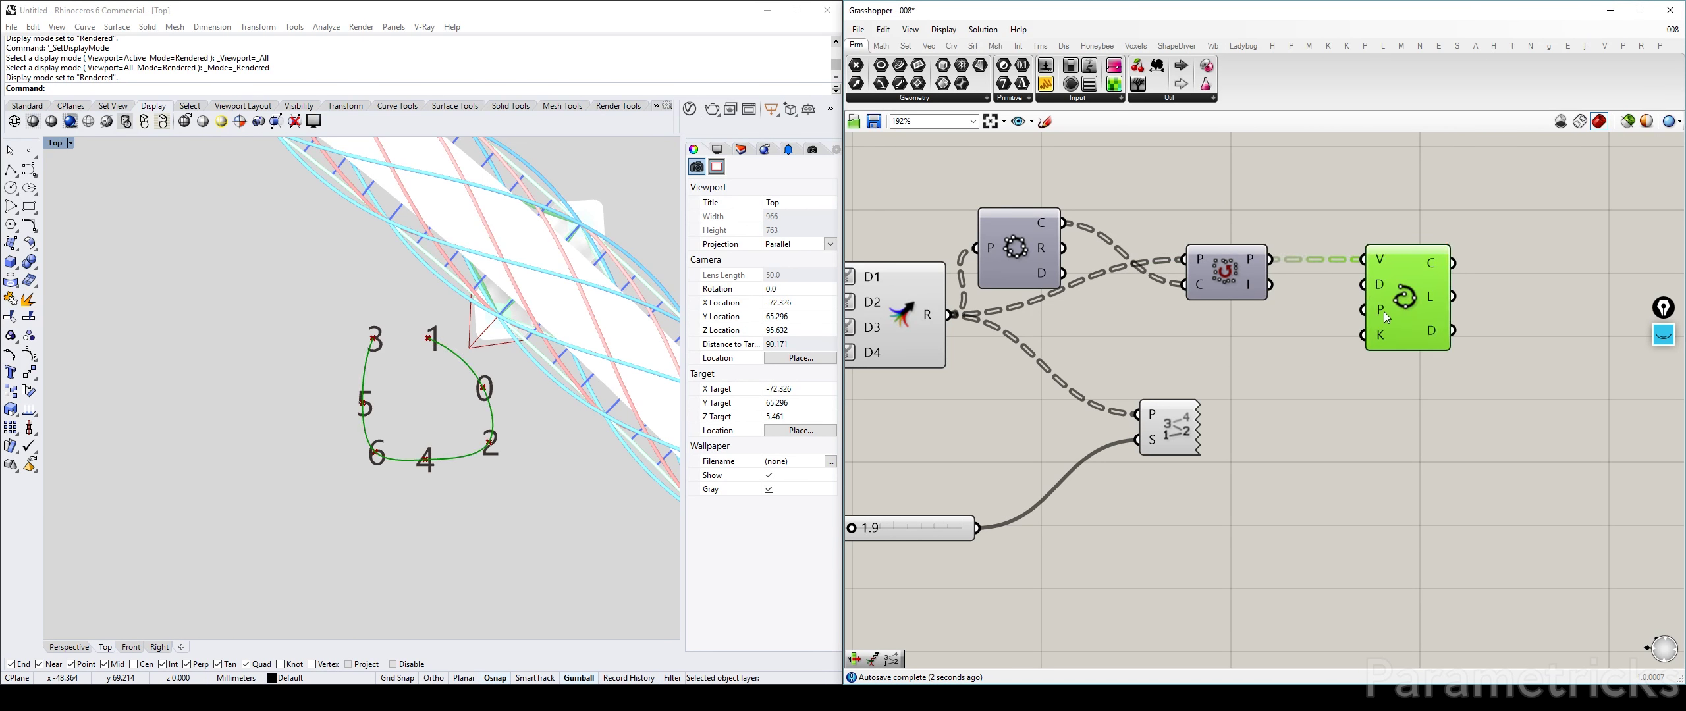
Step: Turn on the Interpolate component's Periodic option to close the pod curve
right_click(1377, 282)
left_click(1324, 338)
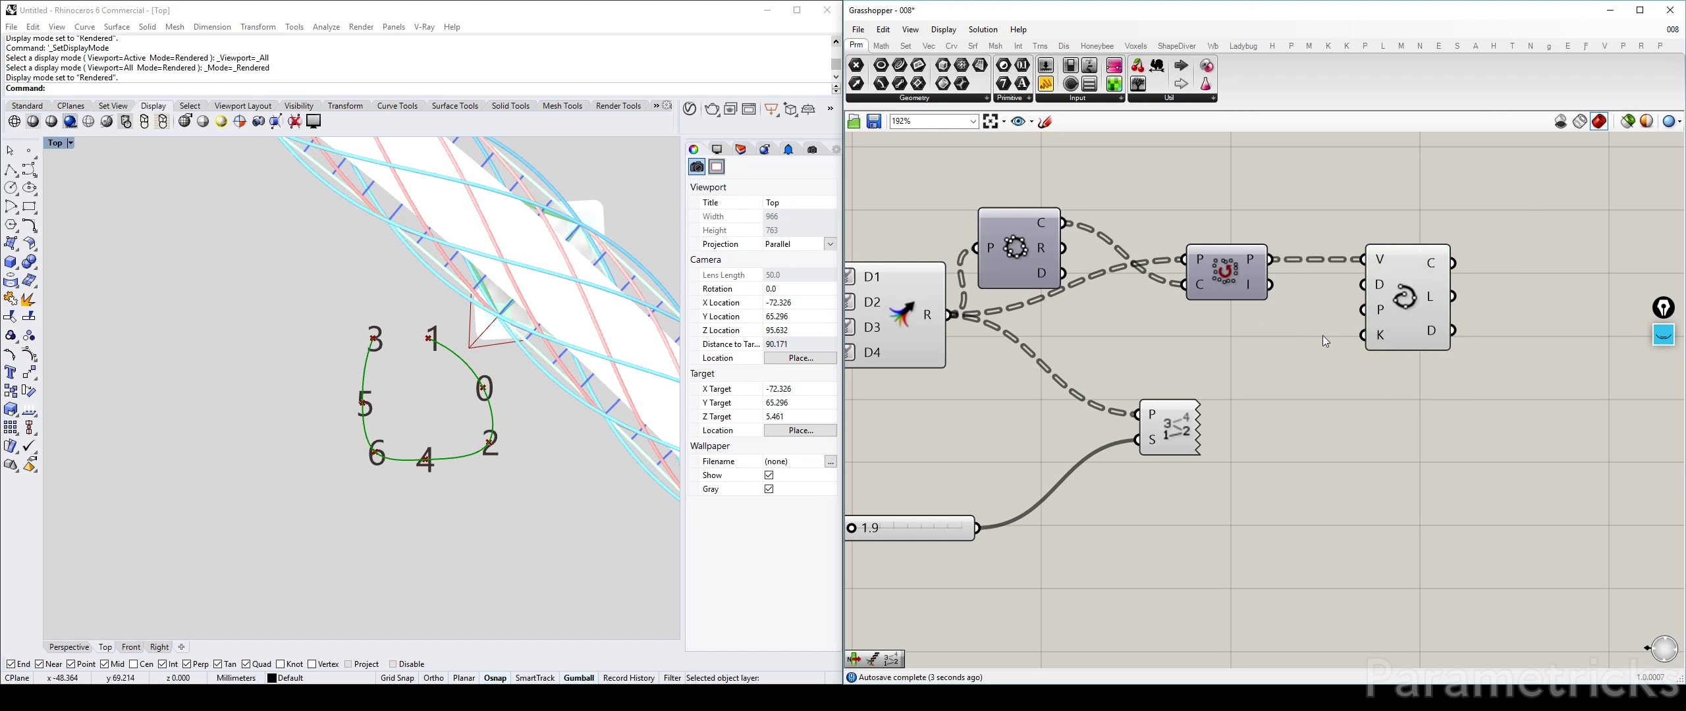
right_click(1377, 308)
mouse_move(1419, 442)
left_click(1541, 445)
Step: Delete the Point List and its Size slider, and move Interpolate closer to Sort Along Curve
left_click(1173, 431)
key("Delete")
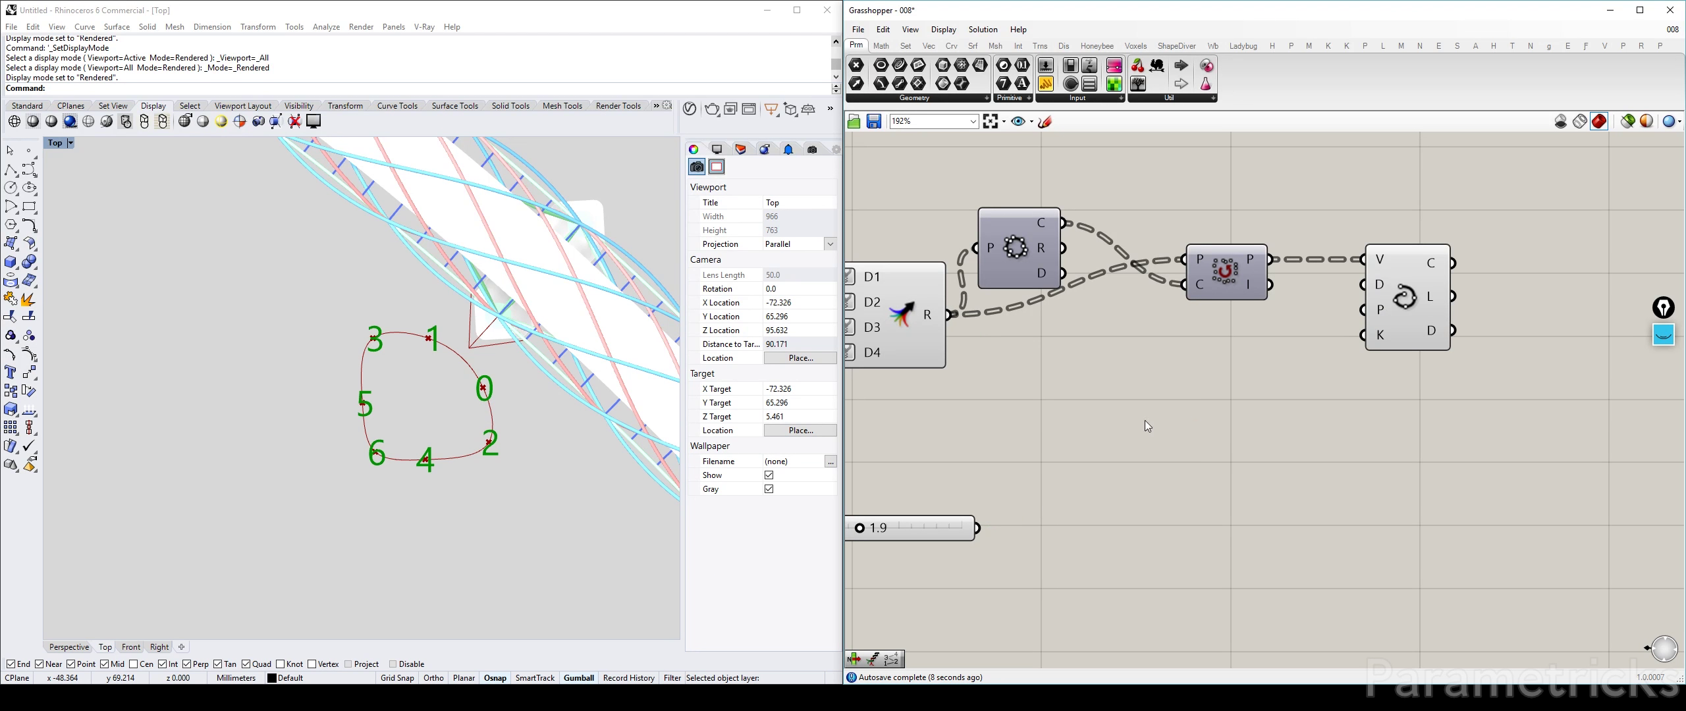
left_click_drag(957, 478, 931, 548)
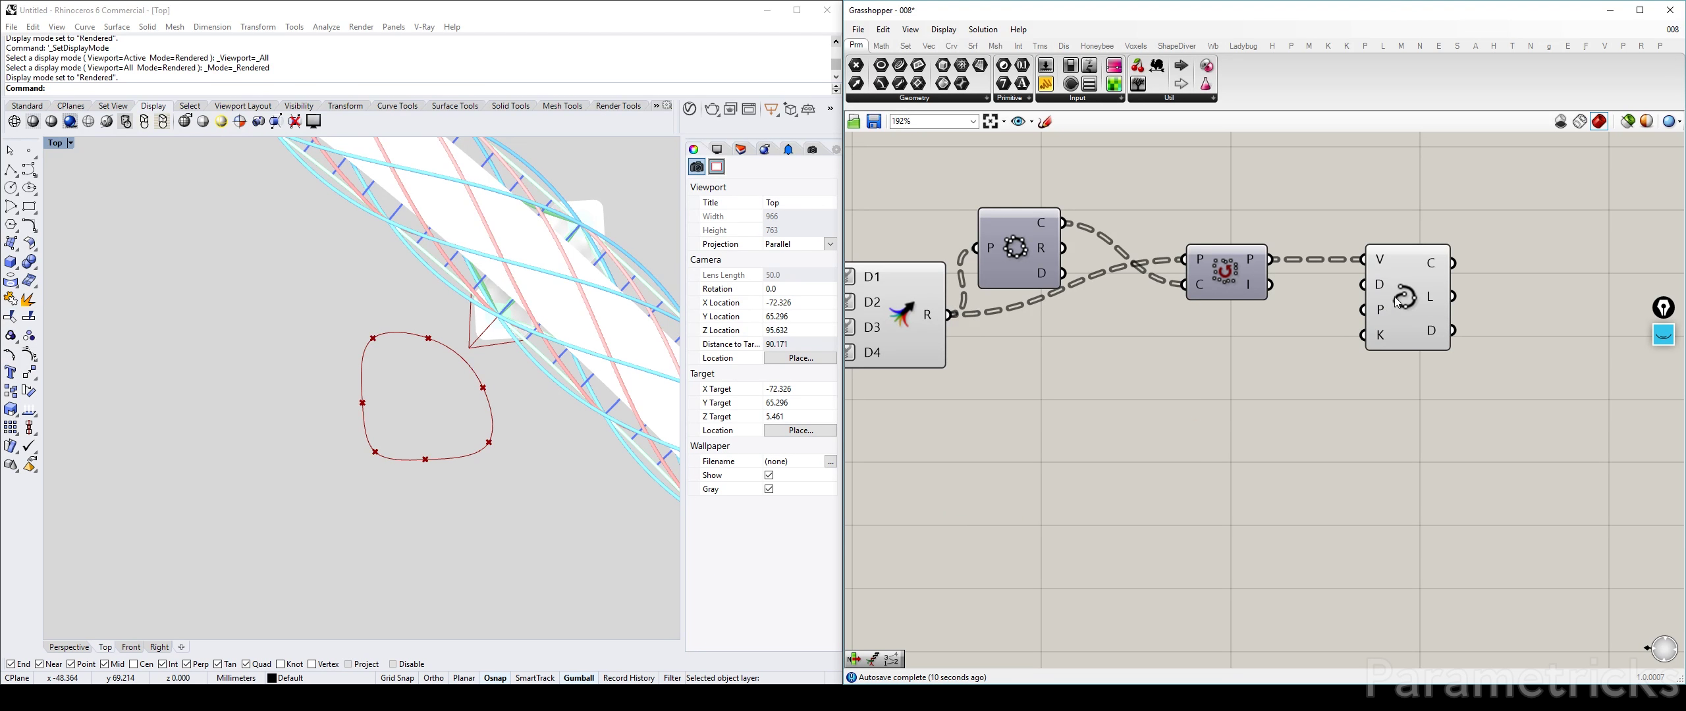
left_click_drag(1396, 302, 1354, 301)
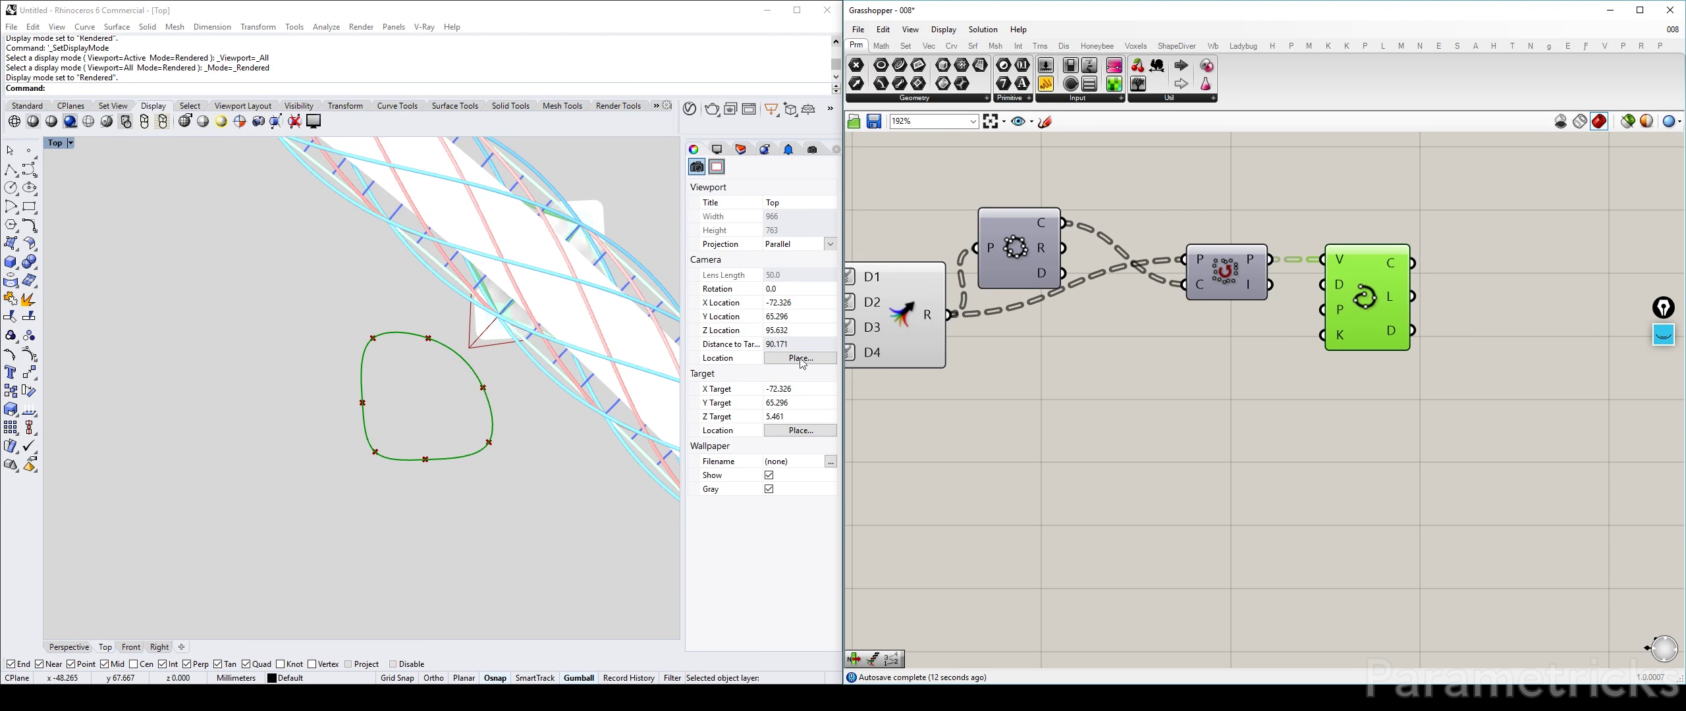
Step: Set the Pod Width 01 slider to 6.2 and the Pod Width 02 slider to 4.0
scroll(1194, 294, "down", 5)
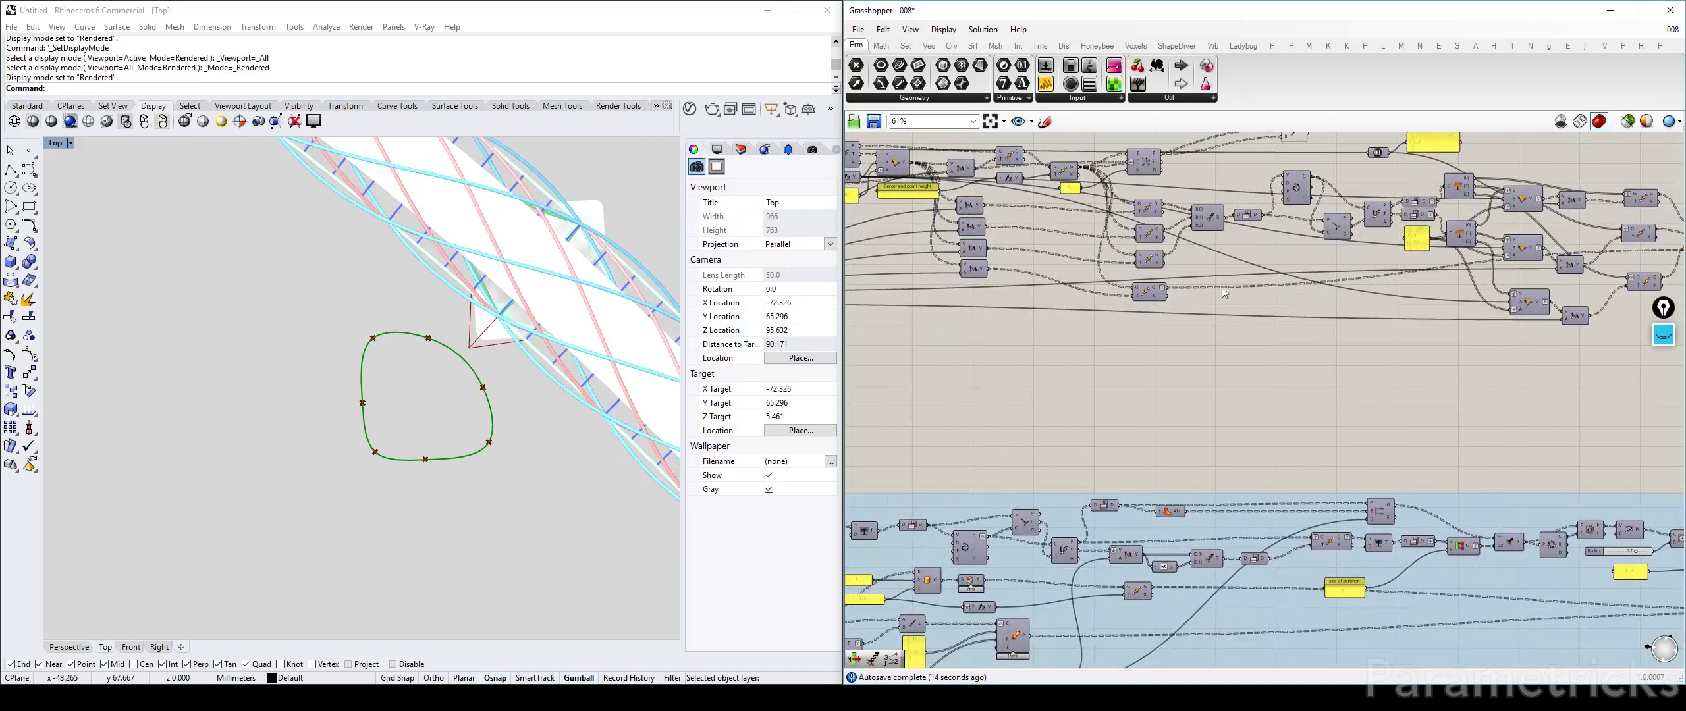
scroll(1128, 294, "up", 5)
right_click_drag(1141, 298, 1073, 351)
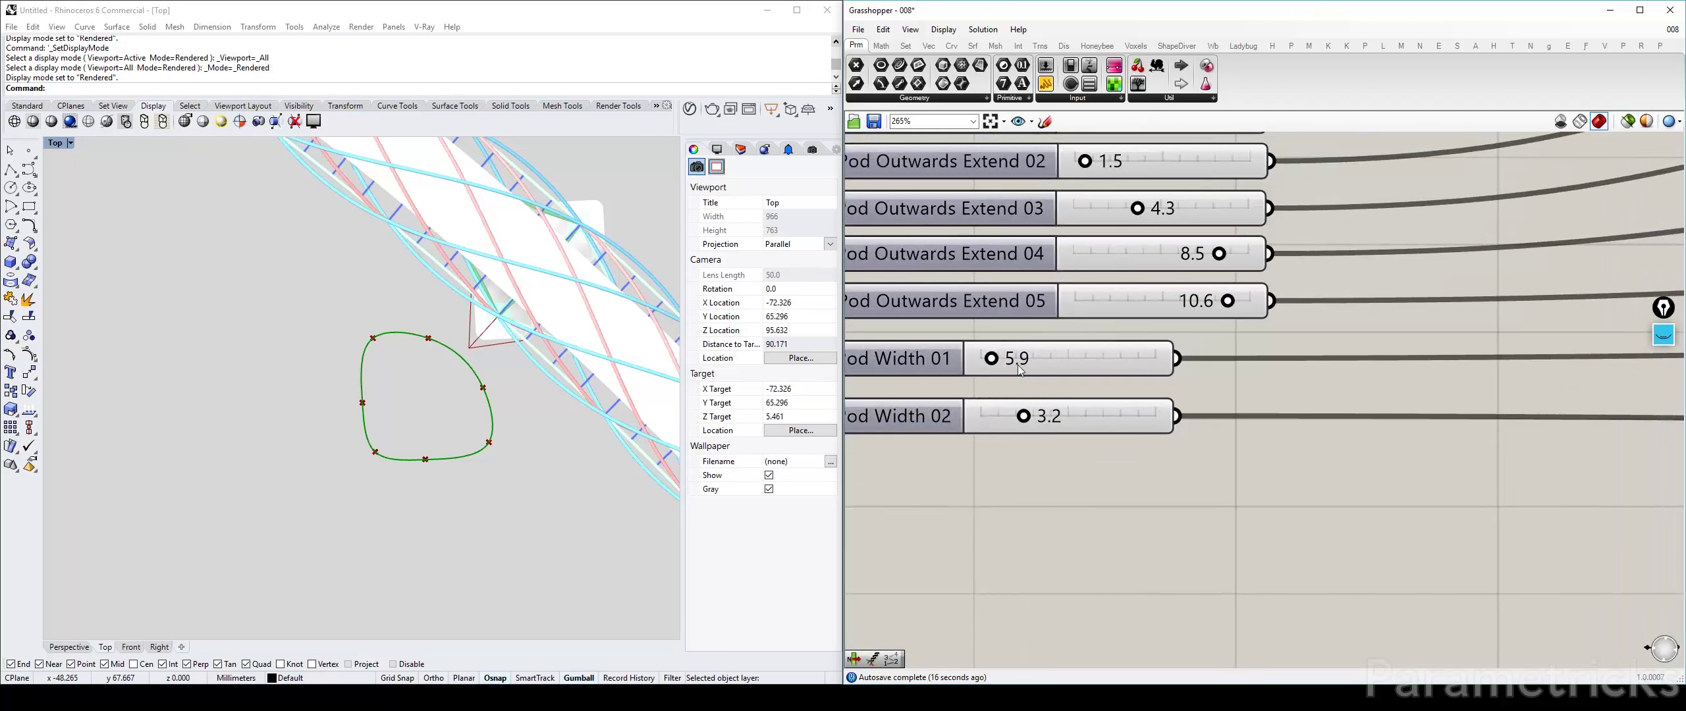
left_click_drag(994, 359, 999, 359)
left_click_drag(1023, 416, 1039, 419)
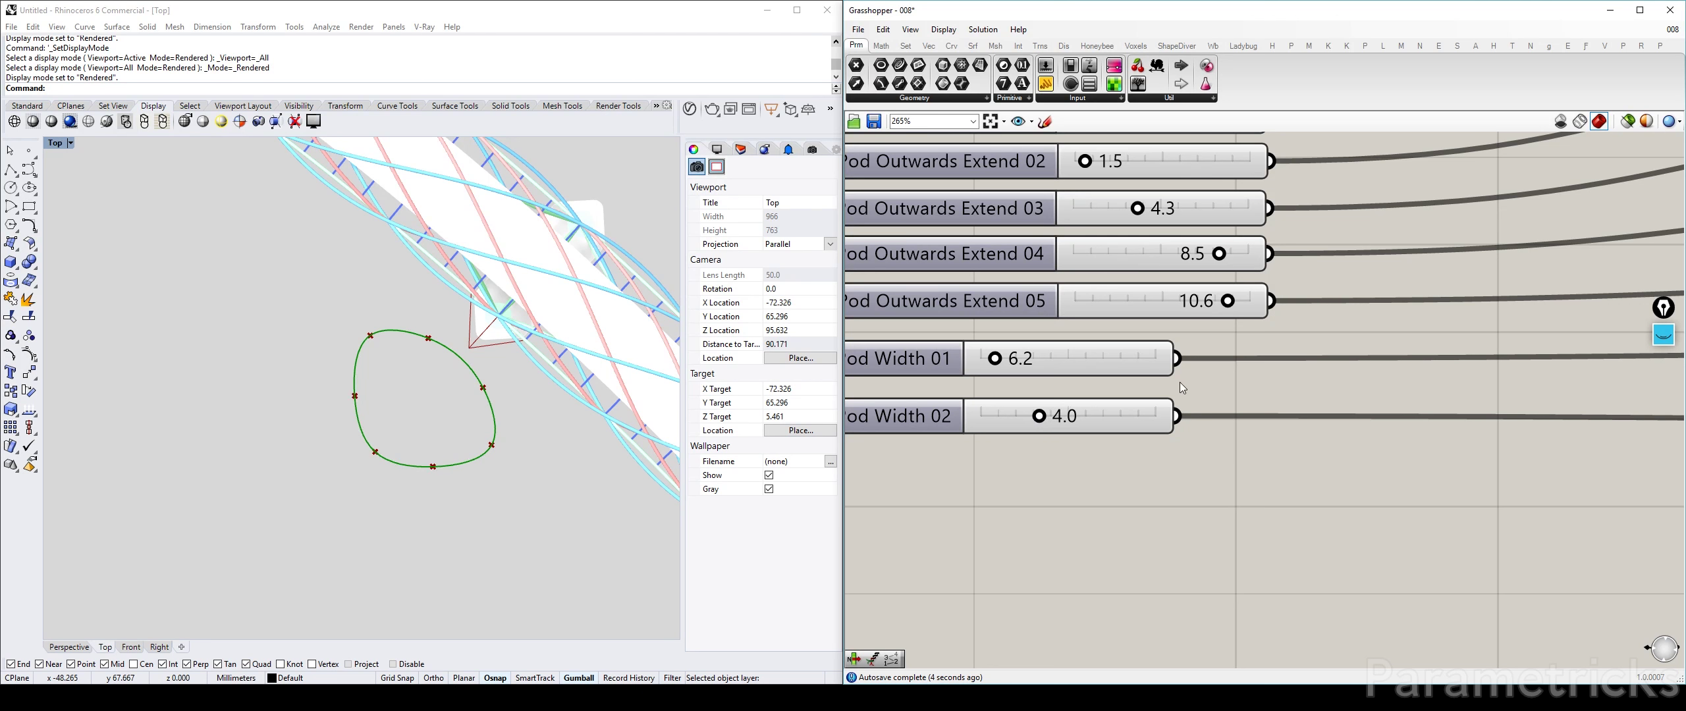
Step: Mark two ink strokes between the structure and the pod curve in the Top viewport, and clear them
scroll(1136, 380, "down", 6)
right_click_drag(1515, 204, 1159, 217)
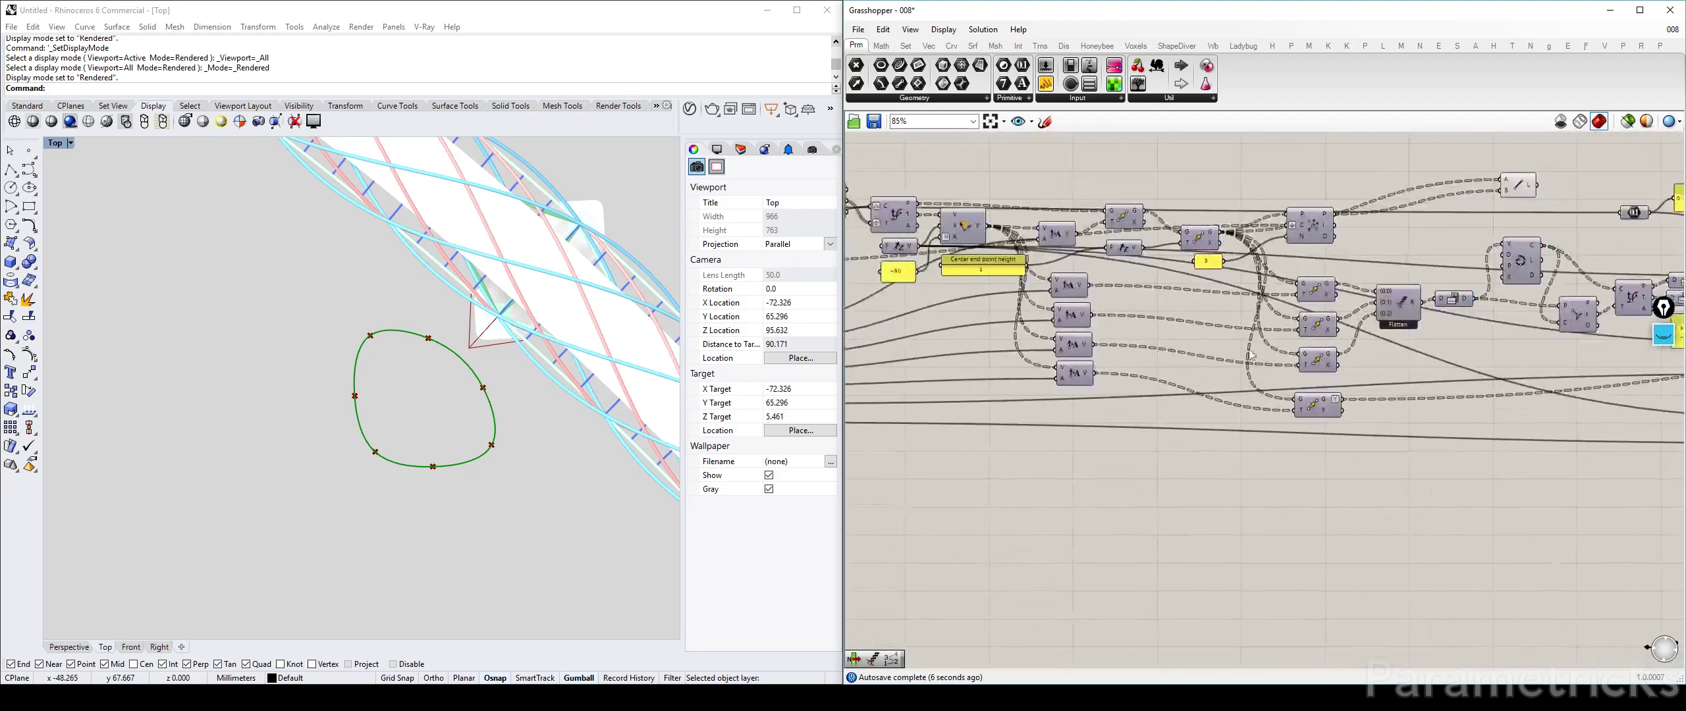
right_click_drag(1666, 214, 1206, 223)
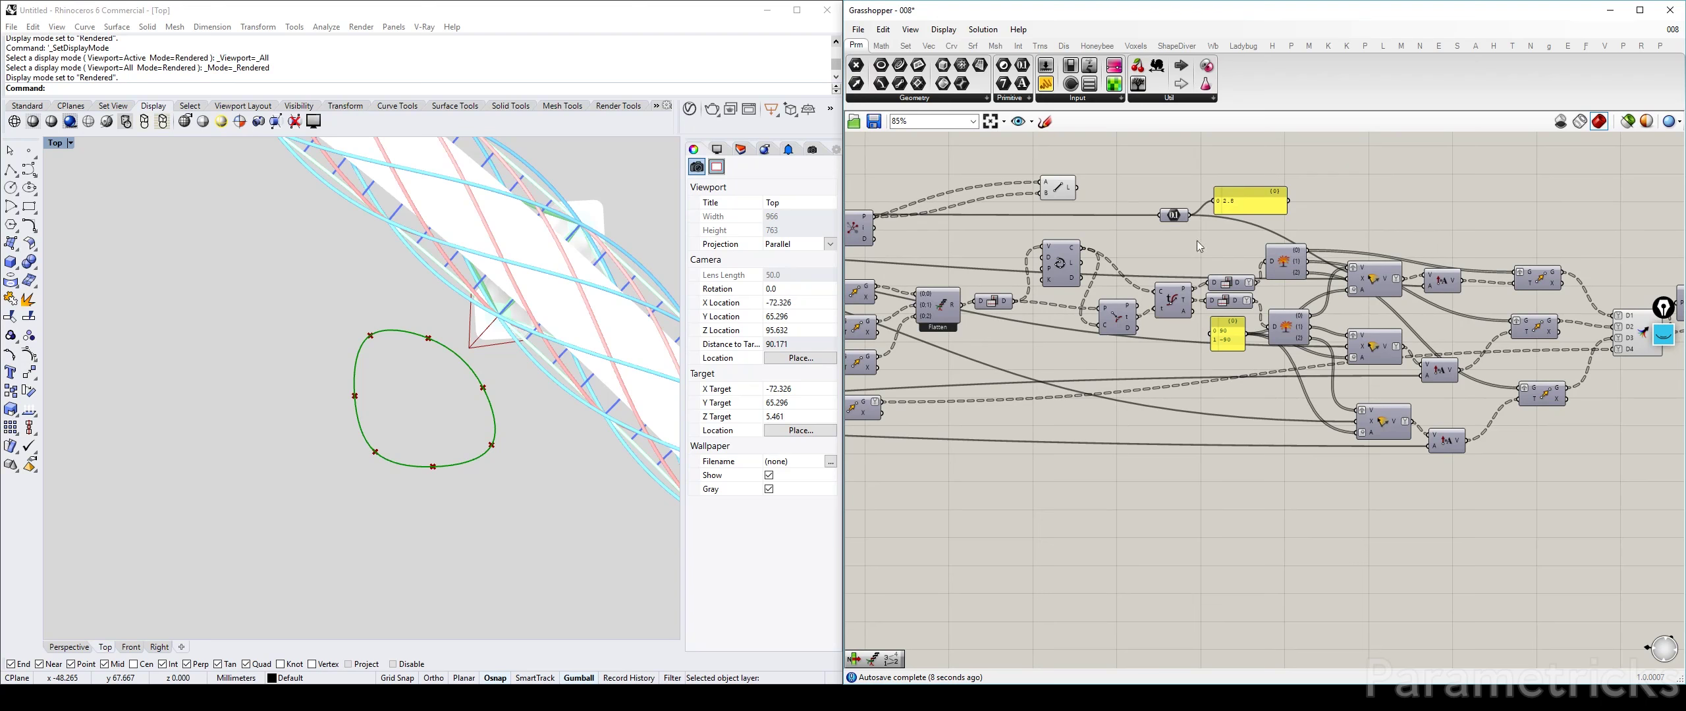
right_click_drag(1679, 316, 1115, 283)
left_click(1052, 305)
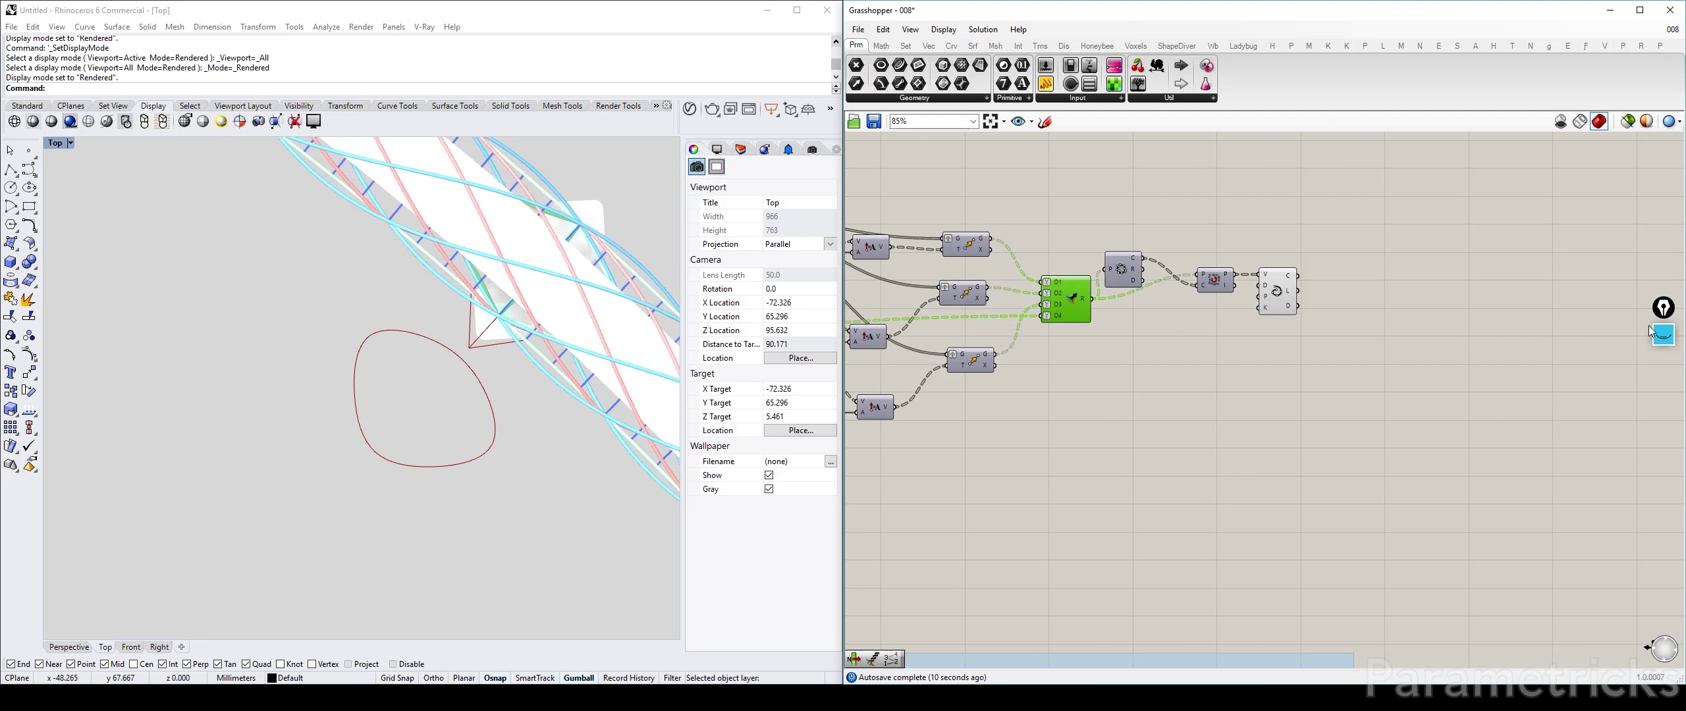
mouse_move(1662, 334)
left_click(1664, 375)
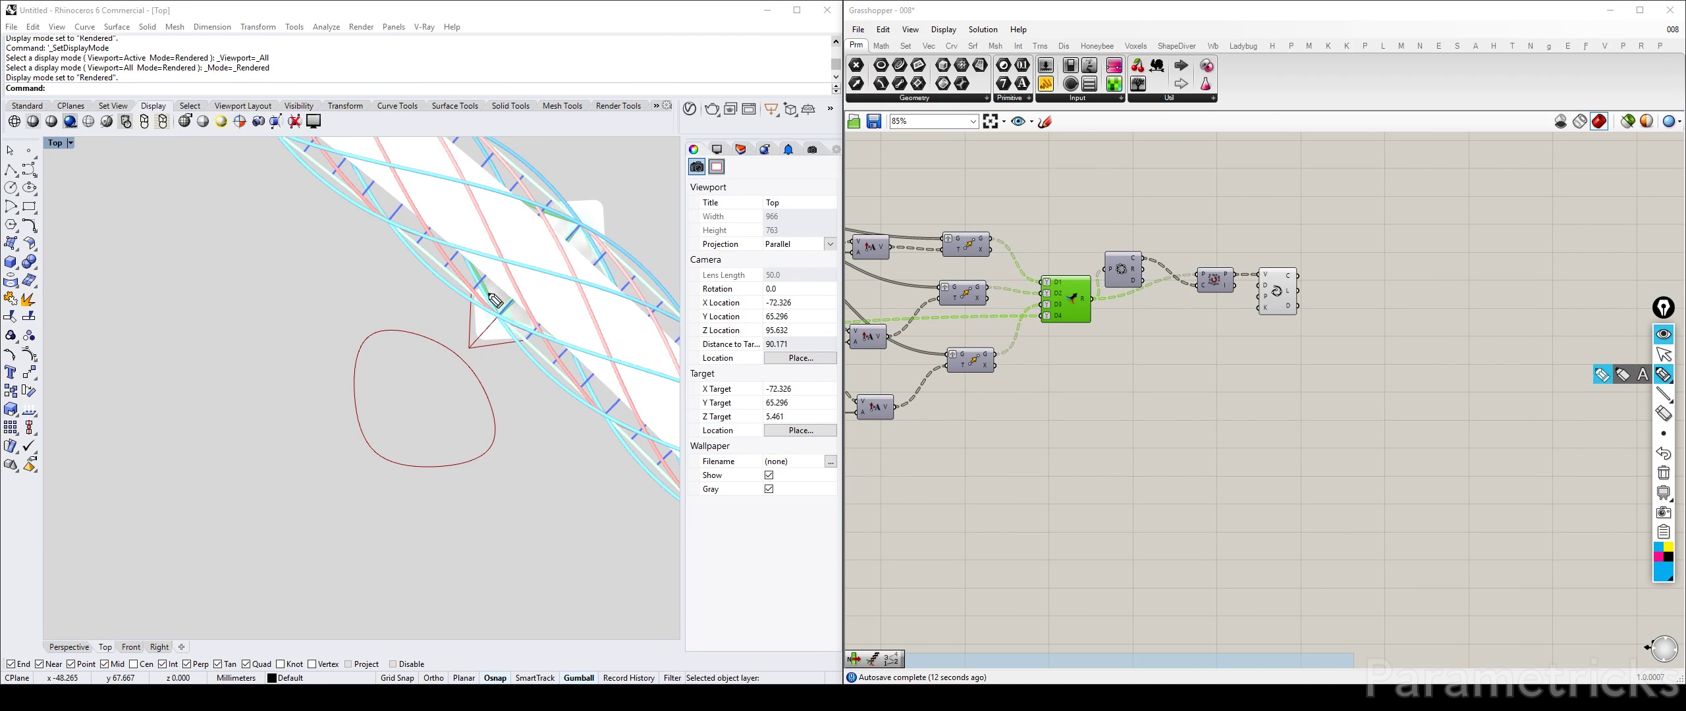
left_click_drag(485, 274, 417, 341)
left_click_drag(537, 326, 473, 377)
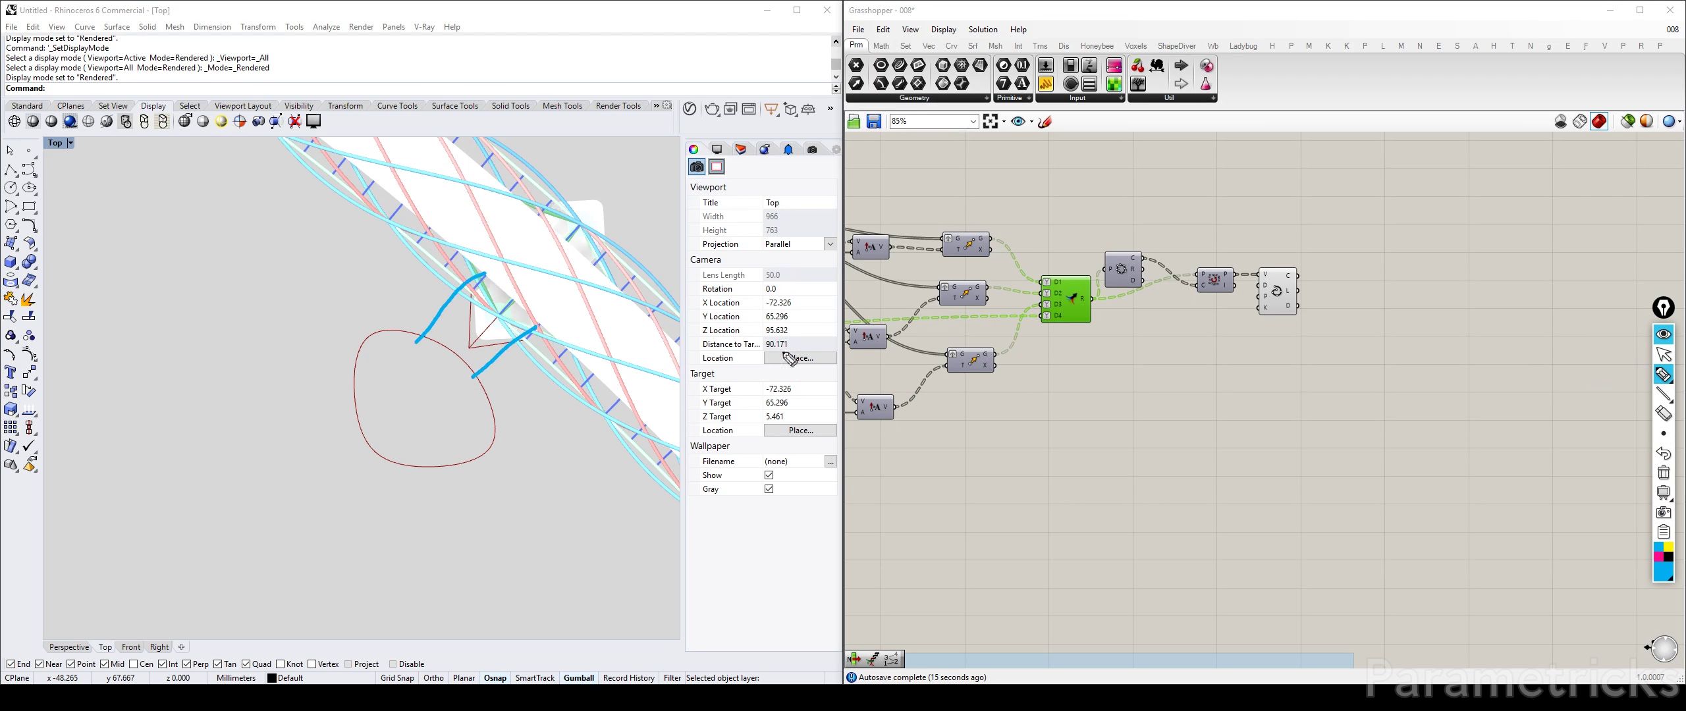
left_click(1664, 473)
left_click(1664, 354)
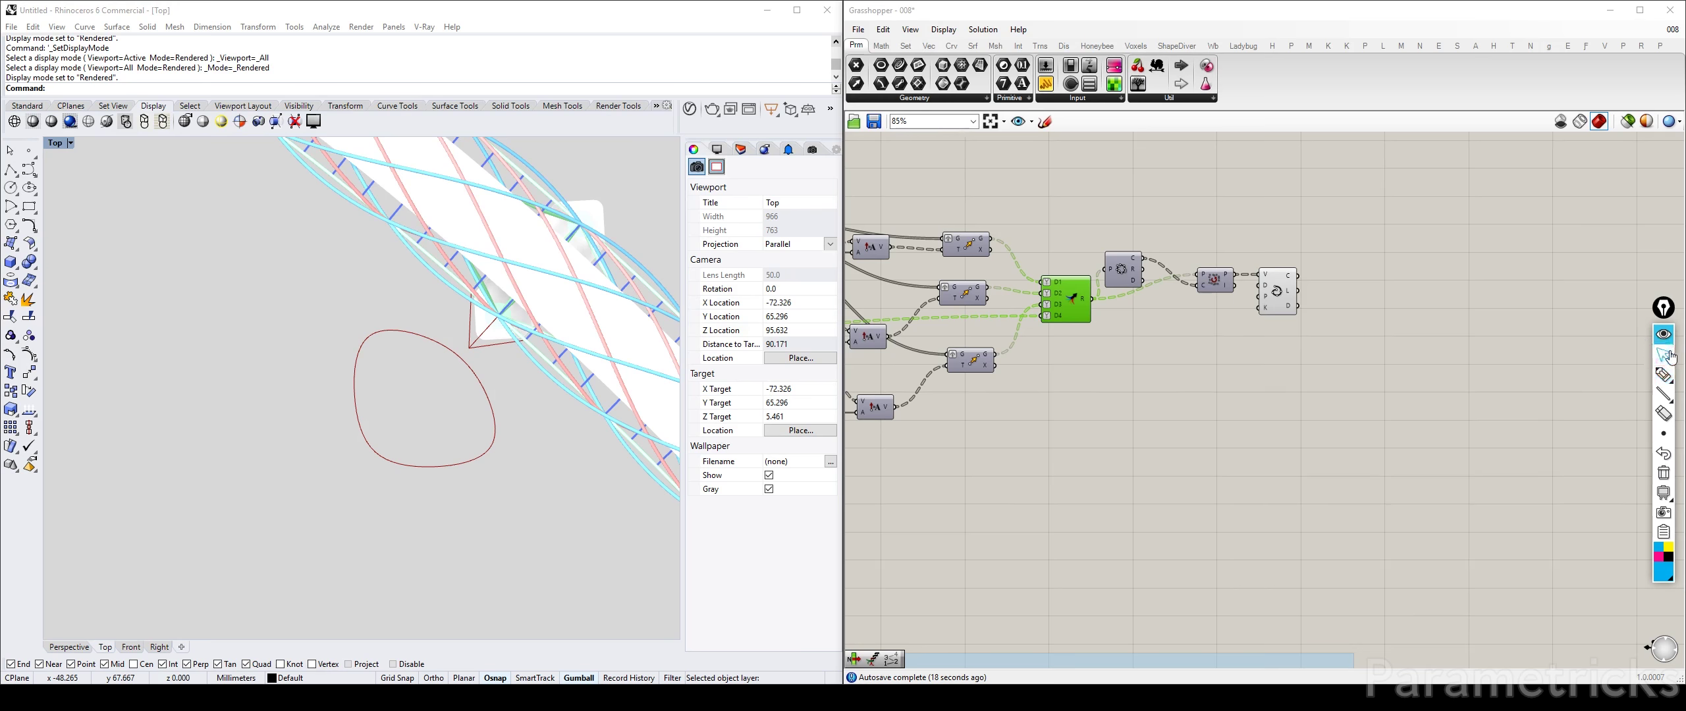
Step: Trace the definition back from the pod curve to the Line component and the Closest Points component feeding it
right_click_drag(1206, 357, 1036, 388)
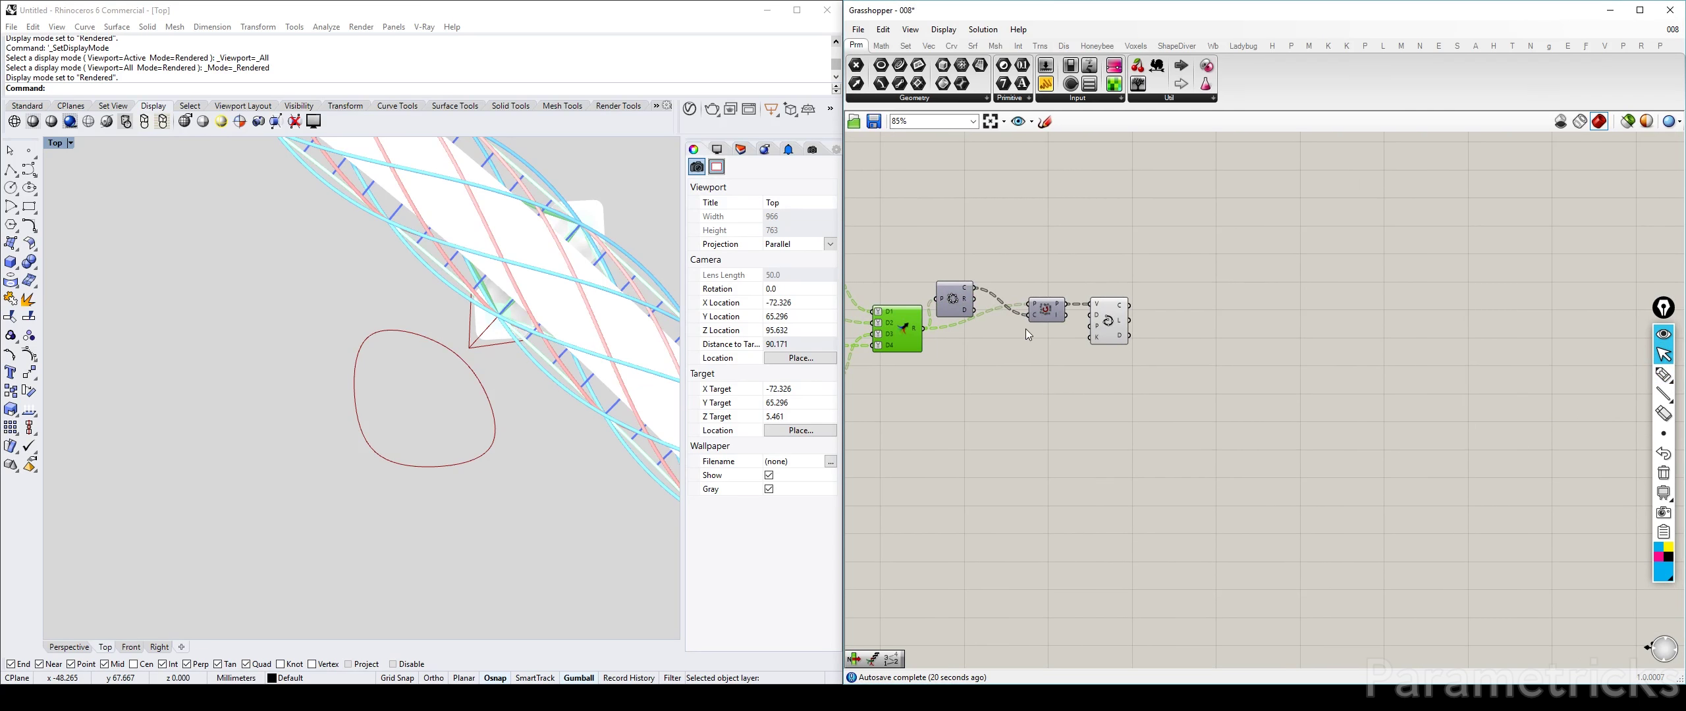
right_click_drag(1025, 329, 1283, 309)
right_click_drag(1091, 314, 1681, 327)
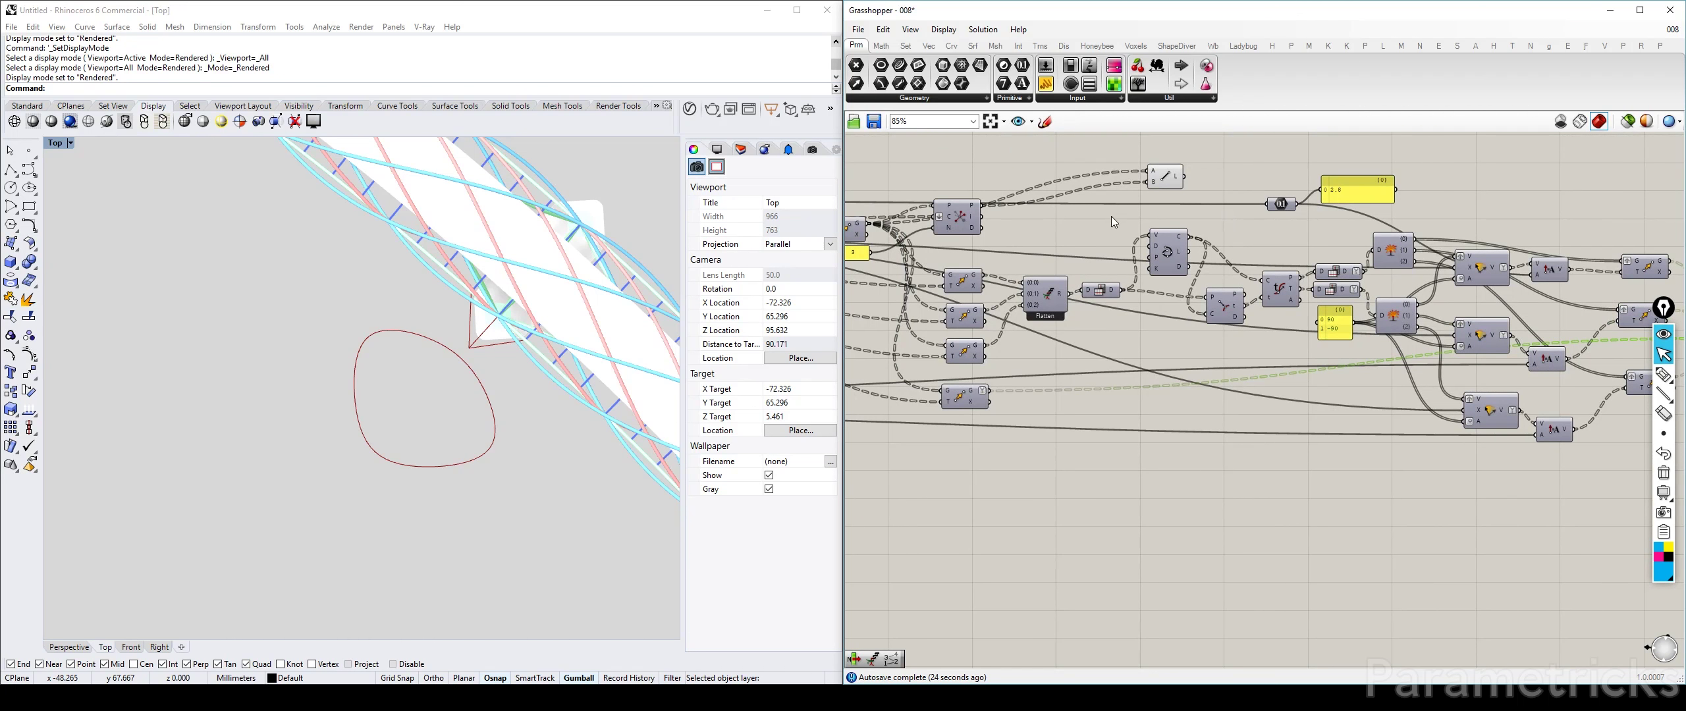
left_click(1165, 177)
right_click_drag(1187, 200, 1463, 229)
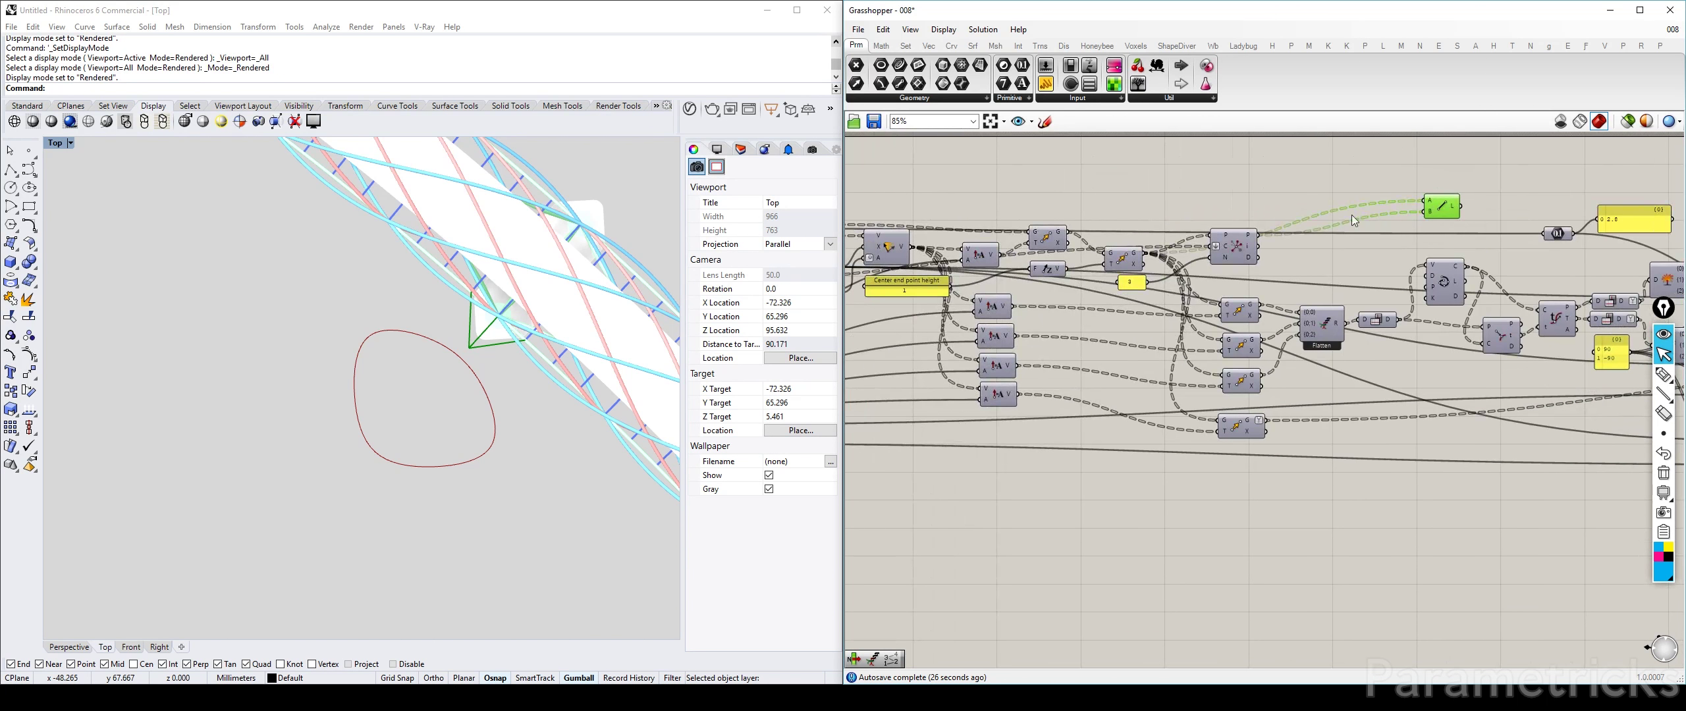
left_click(1231, 249)
scroll(1233, 250, "up", 3)
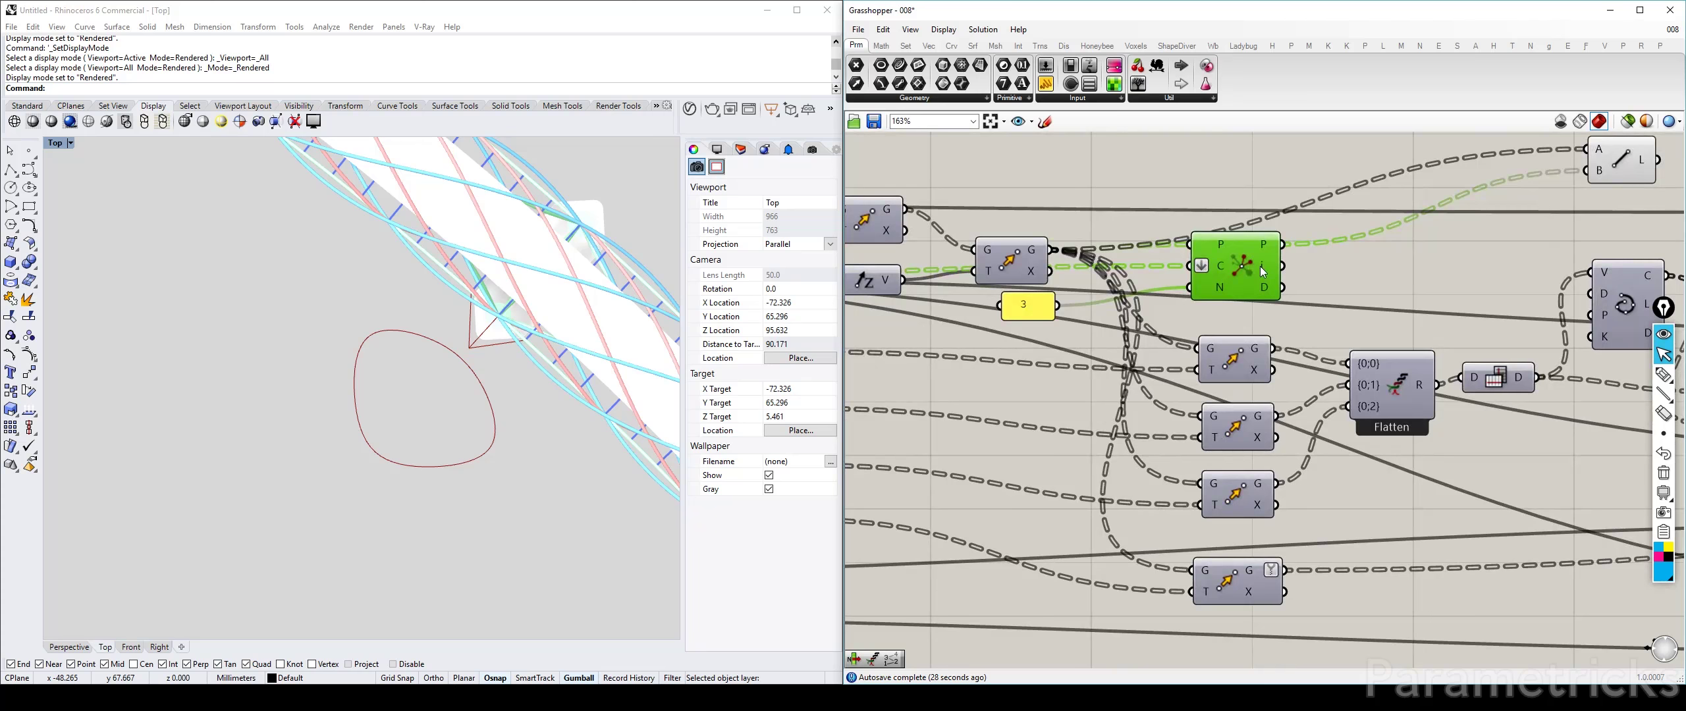
mouse_move(1262, 272)
right_click_drag(1262, 272, 1154, 330)
Step: Check the closest-point indices in a temporary Panel, and delete the Panel
double_click(1144, 184)
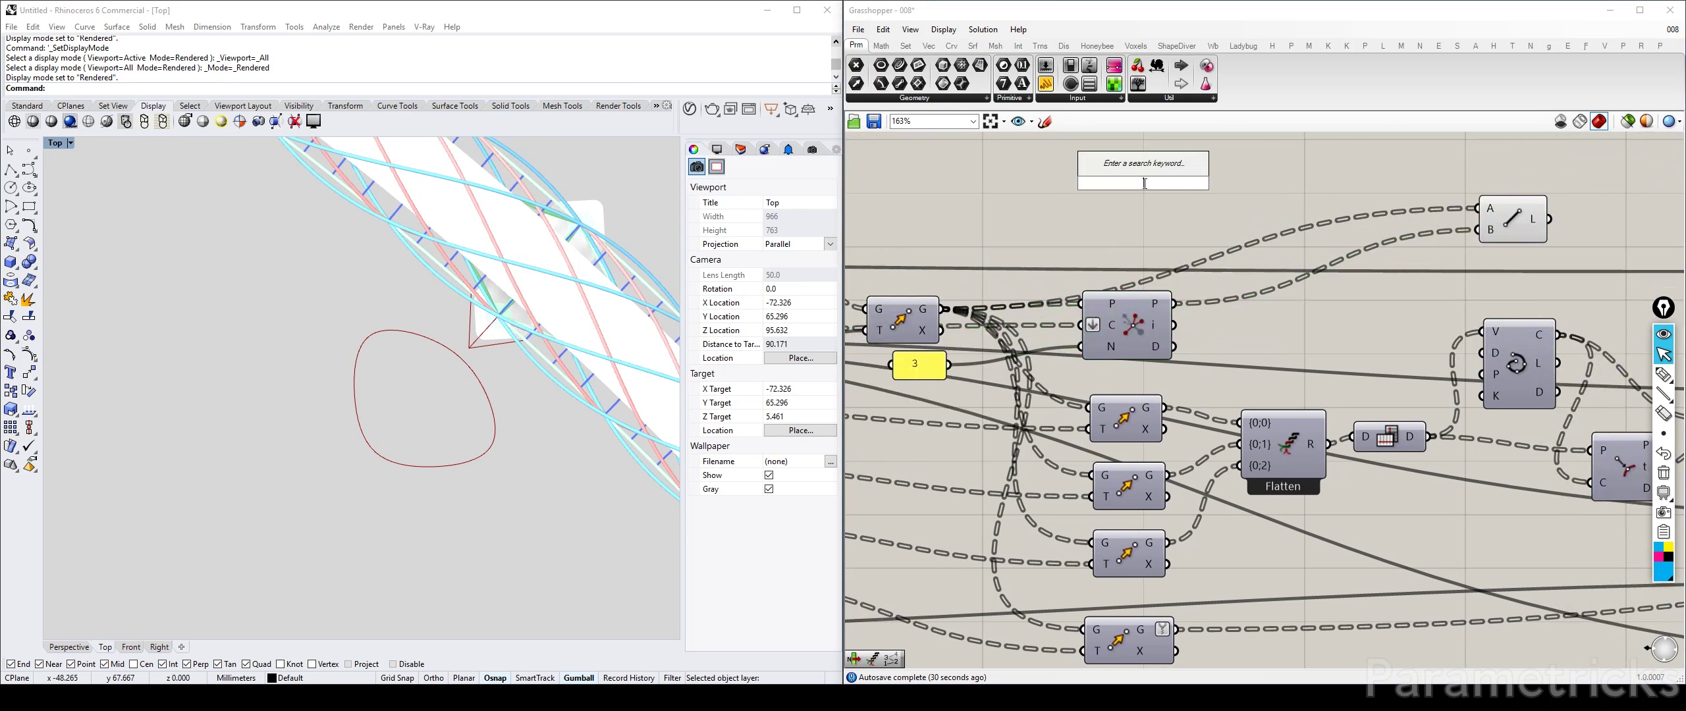
type("//")
key("Return")
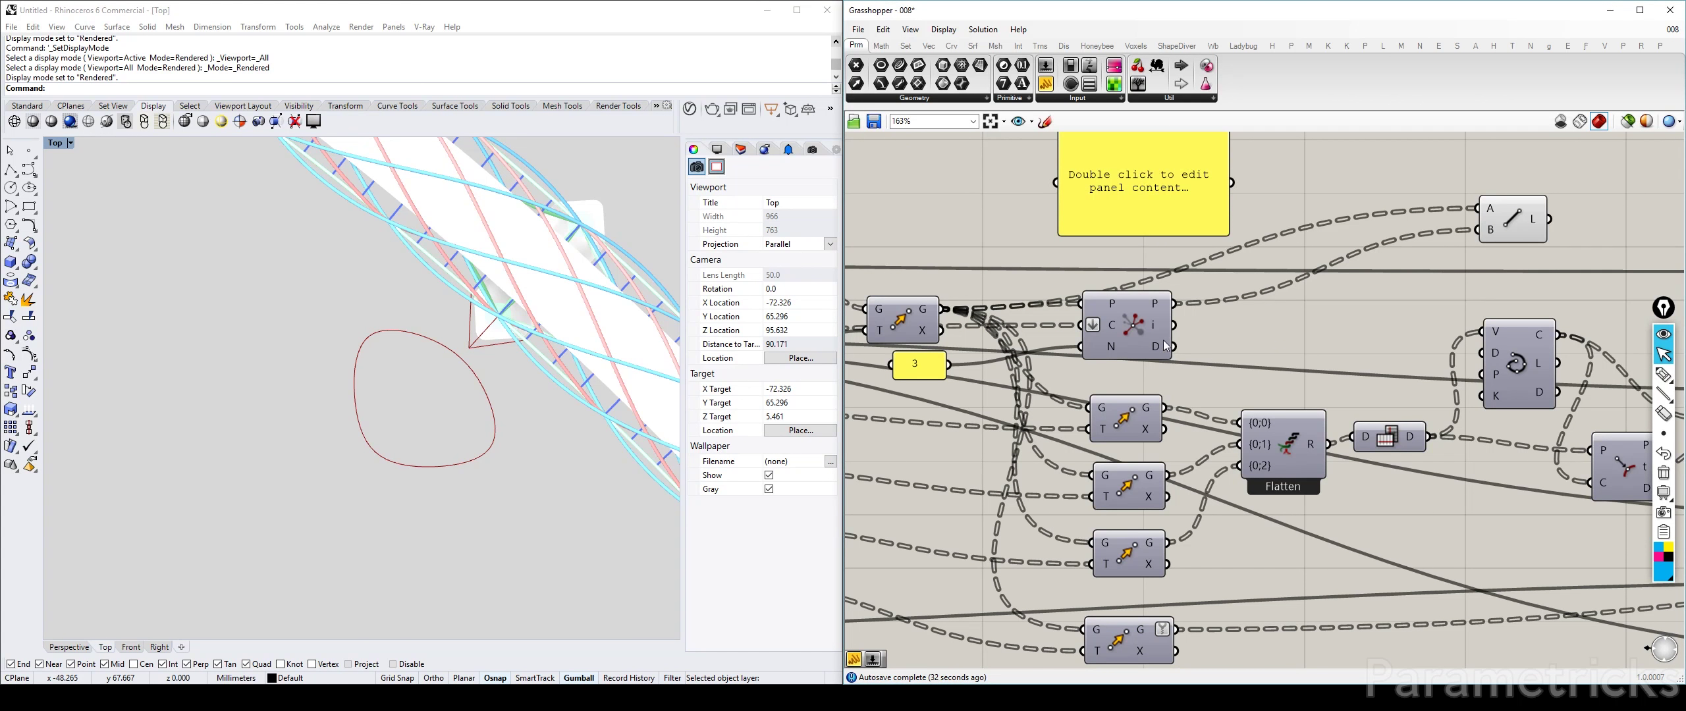
left_click_drag(1173, 325, 1057, 183)
right_click_drag(1098, 185, 1017, 326)
left_click_drag(1083, 297, 1215, 204)
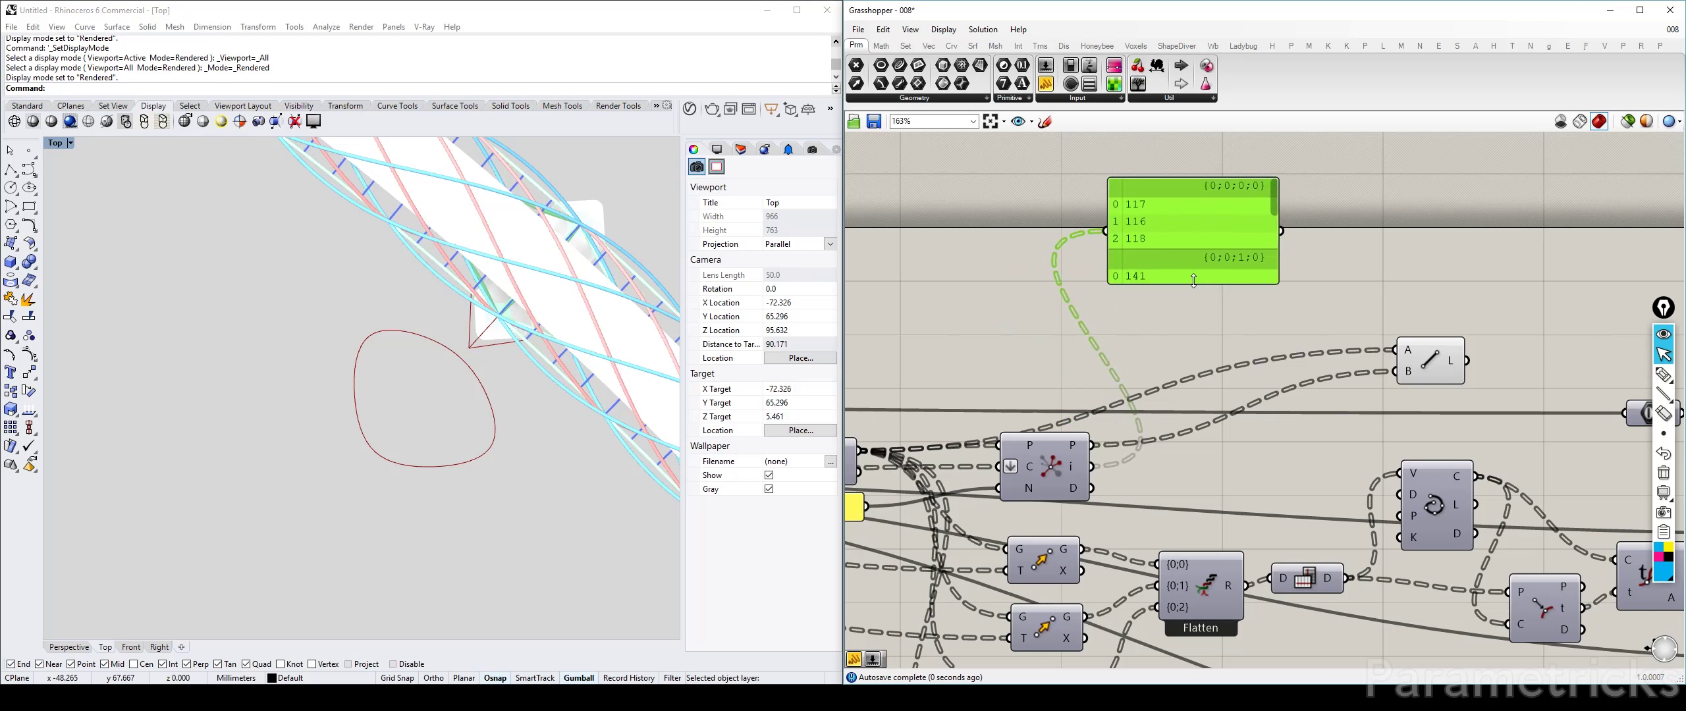
left_click_drag(1194, 280, 1188, 240)
key("Delete")
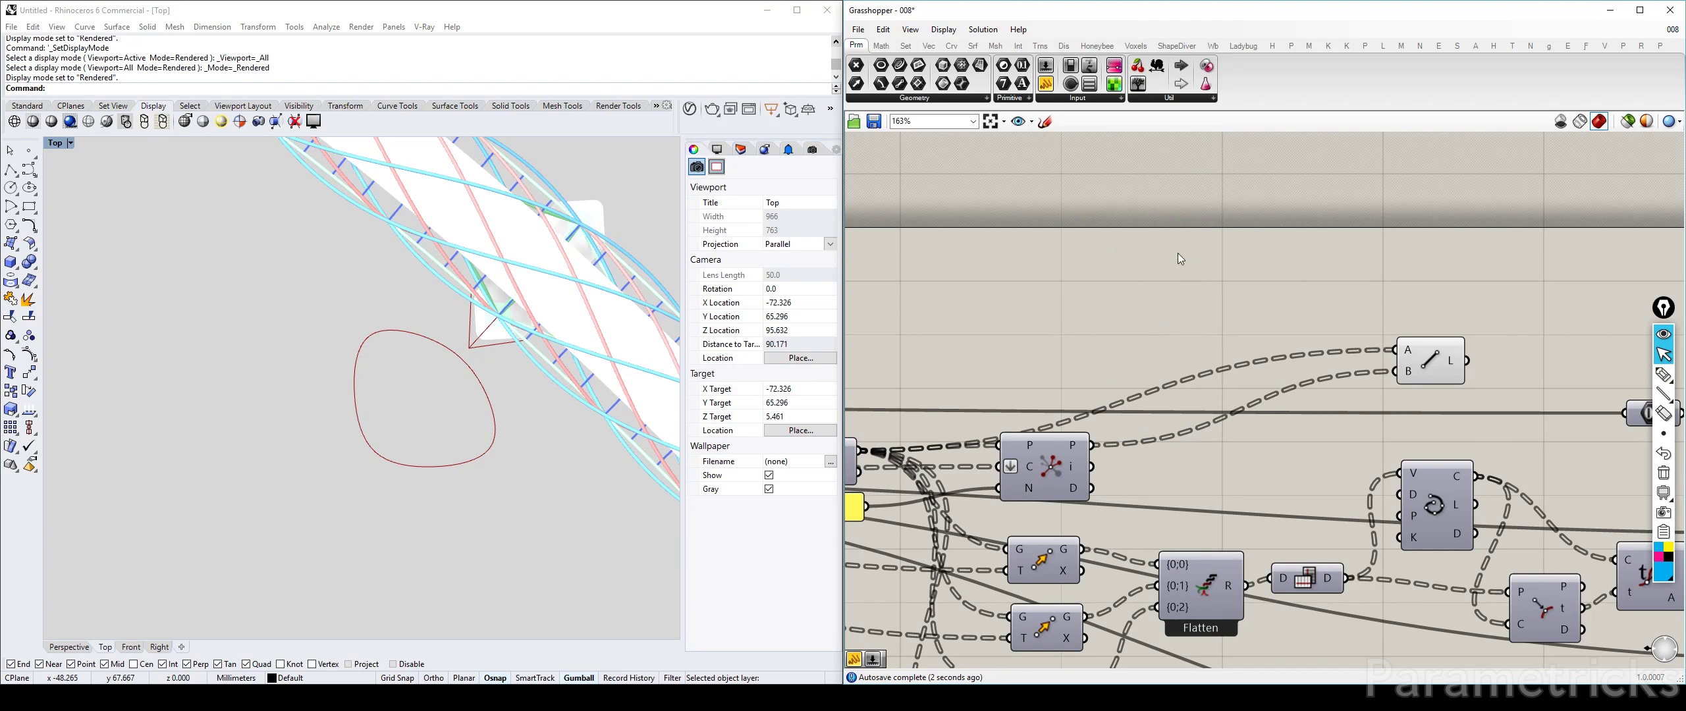
Step: Add a List Item component above Closest Points and feed its index input with the closest-point indices
right_click_drag(1043, 277, 1234, 245)
double_click(1234, 245)
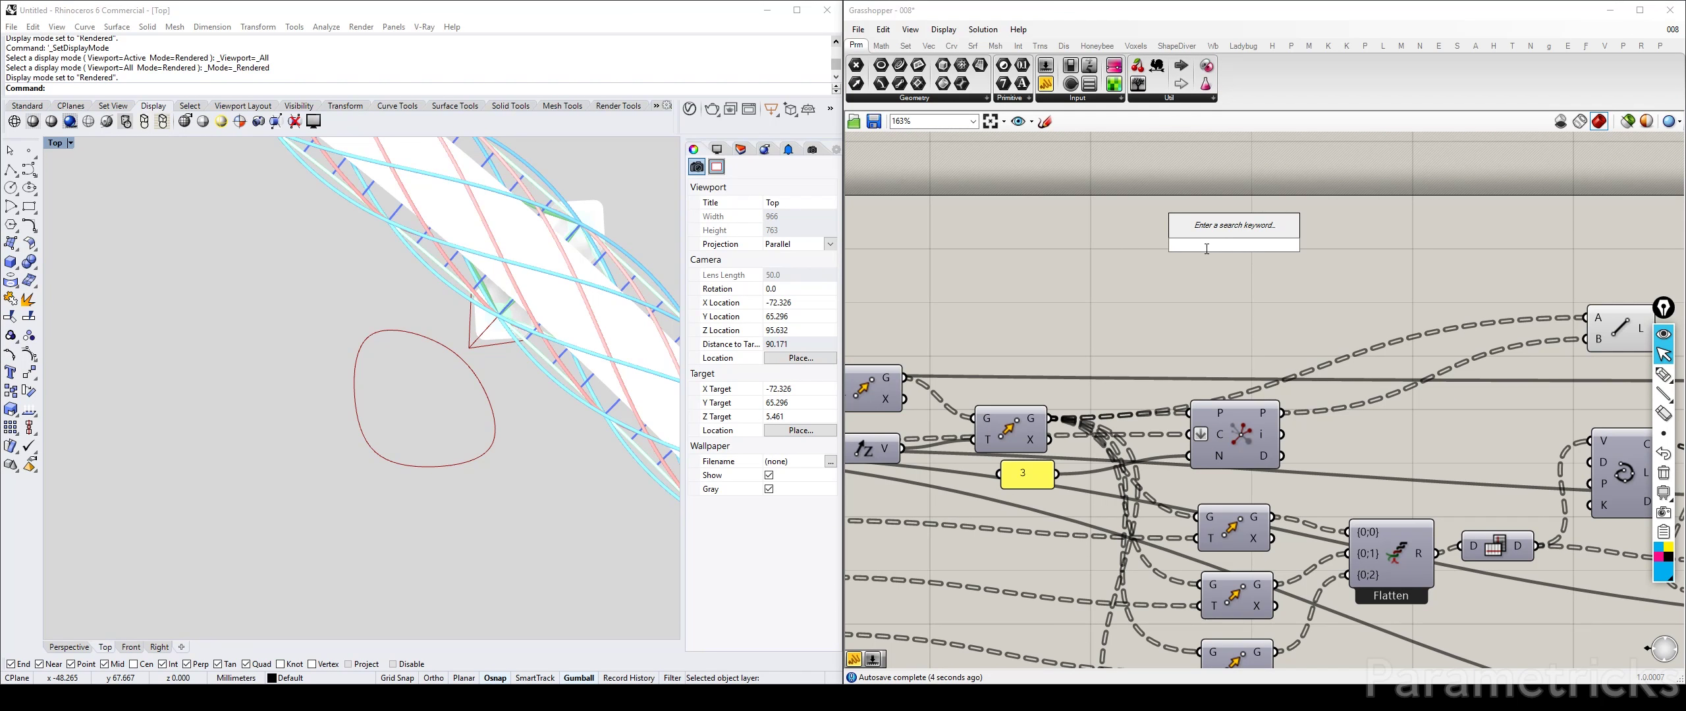
type("item")
left_click(1207, 211)
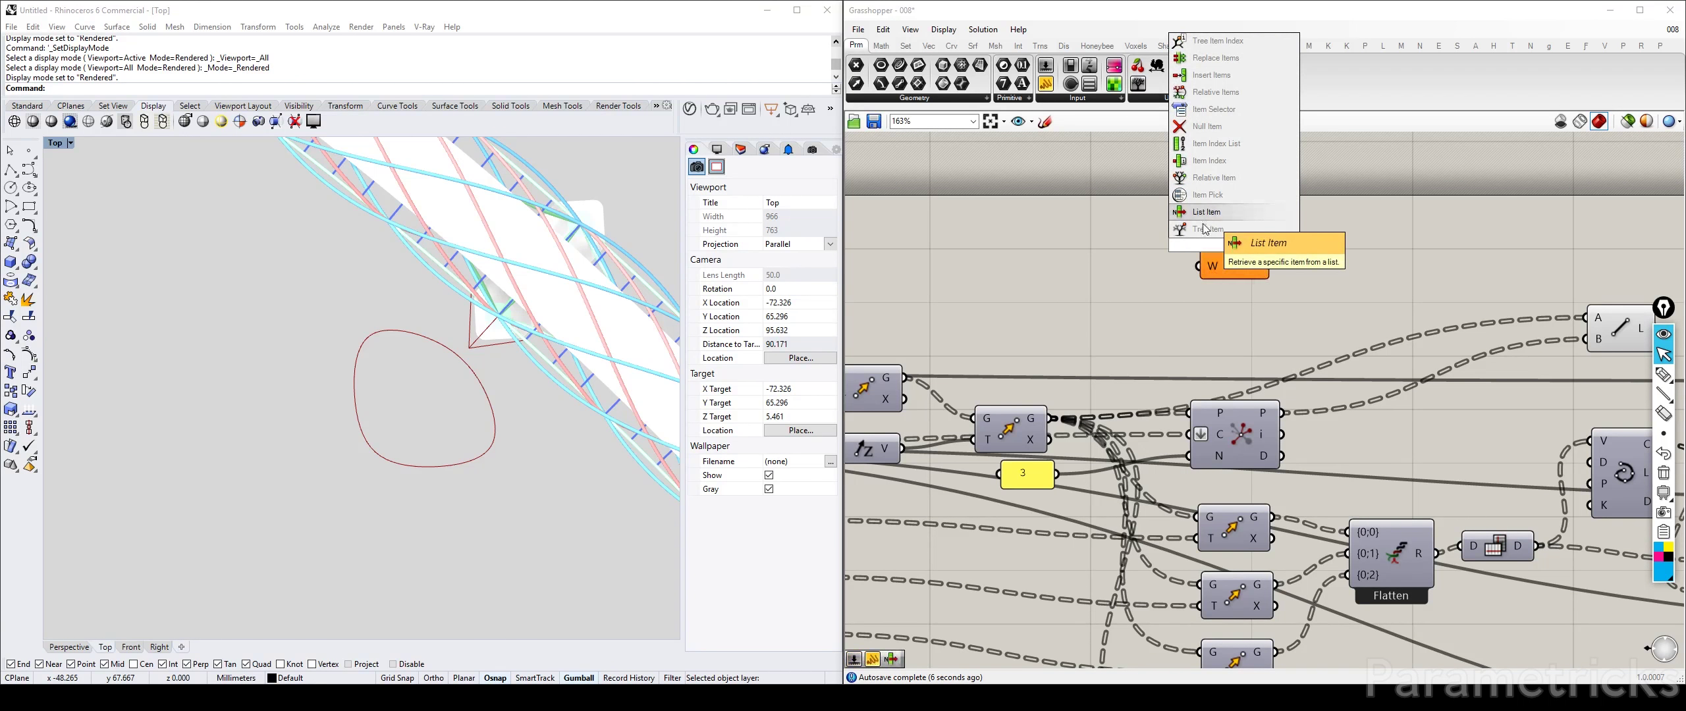
left_click_drag(1282, 434, 1209, 258)
right_click_drag(1209, 258, 1429, 246)
scroll(1429, 246, "down", 3)
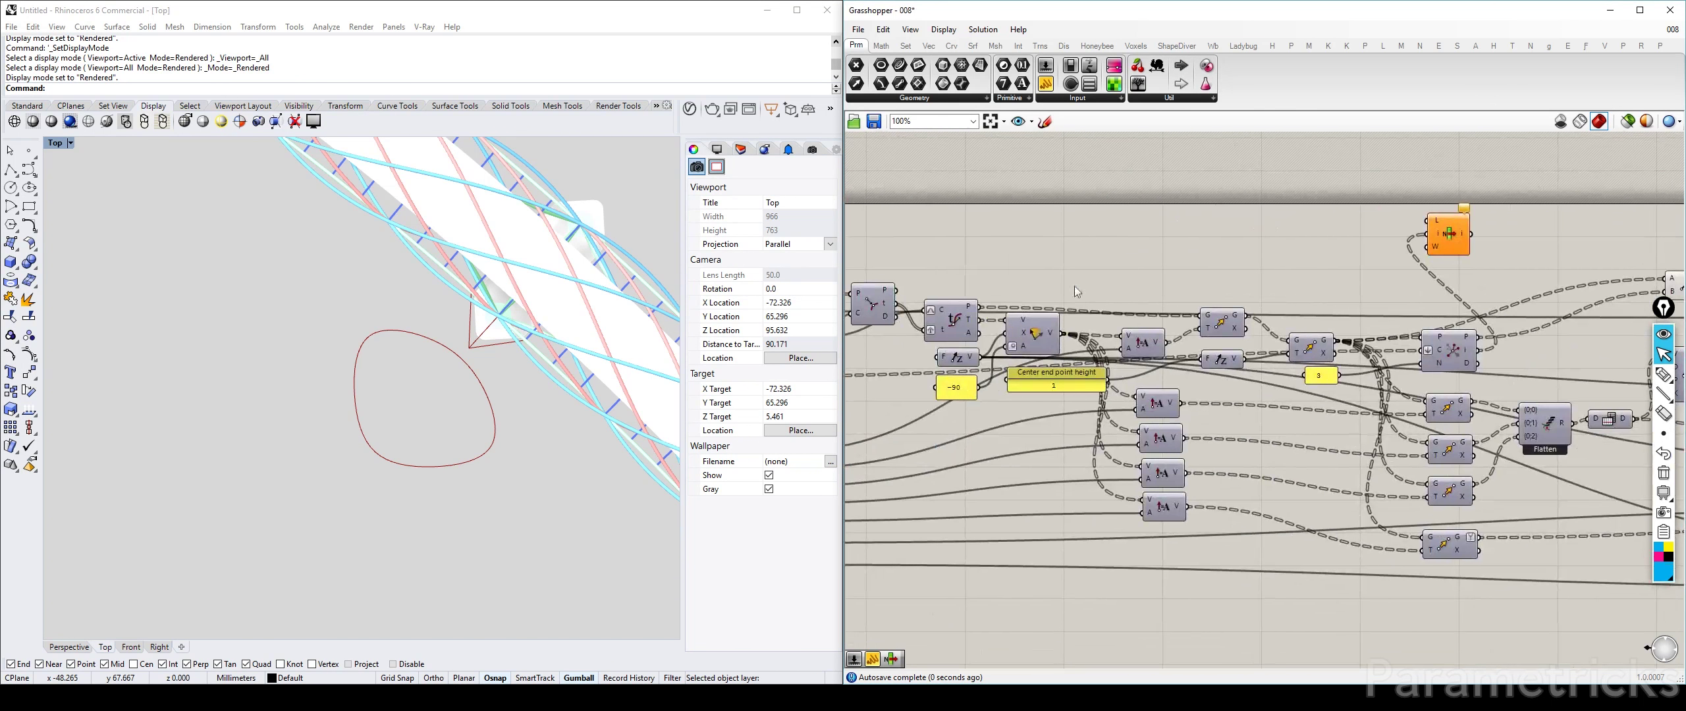
Step: Connect the I-BEAMS LINES parameter to the List Item's list input
right_click_drag(1075, 286, 1363, 254)
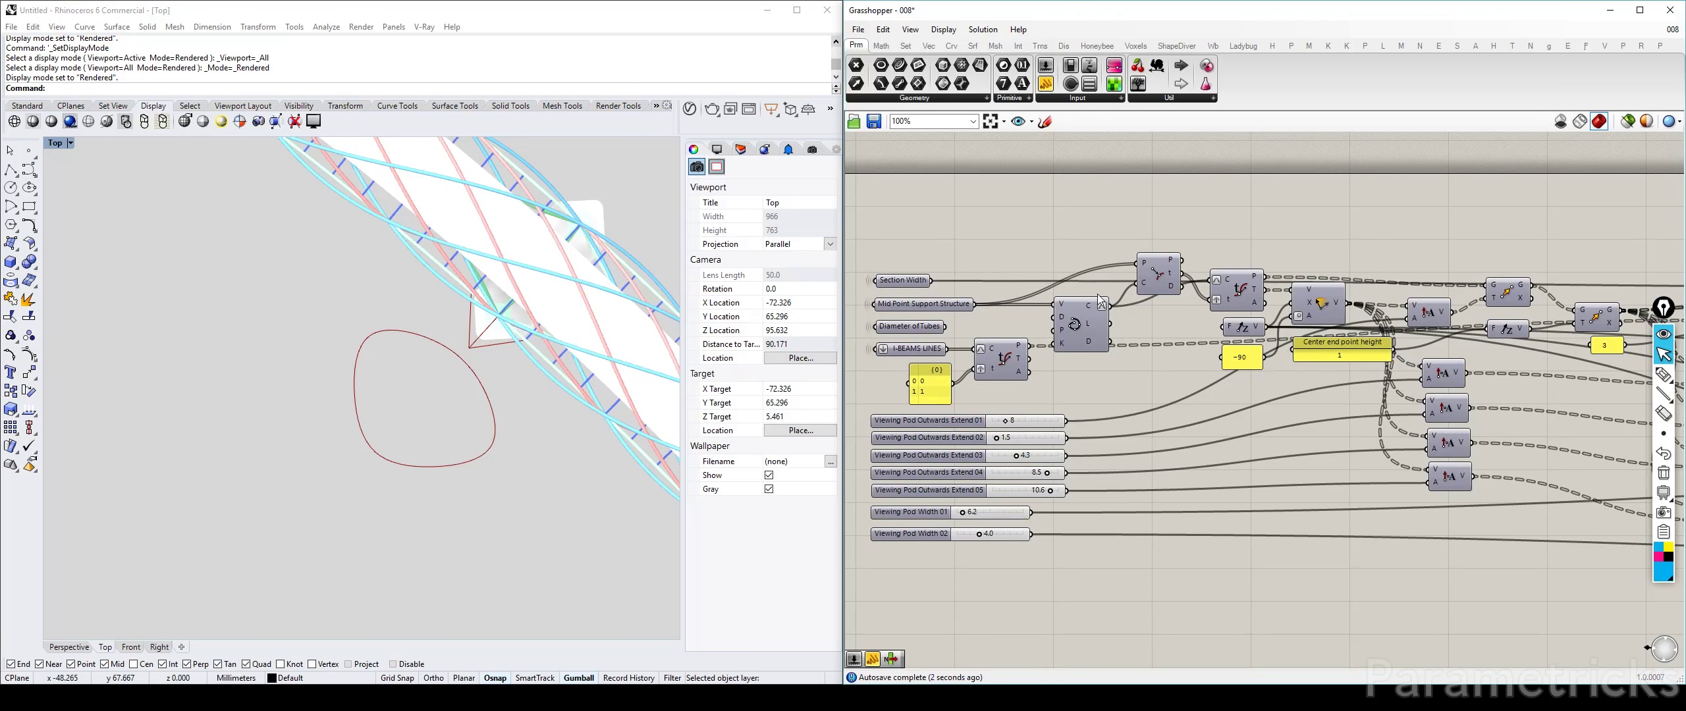
left_click_drag(947, 351, 1568, 190)
left_click(1577, 230)
right_click_drag(1576, 230, 1102, 278)
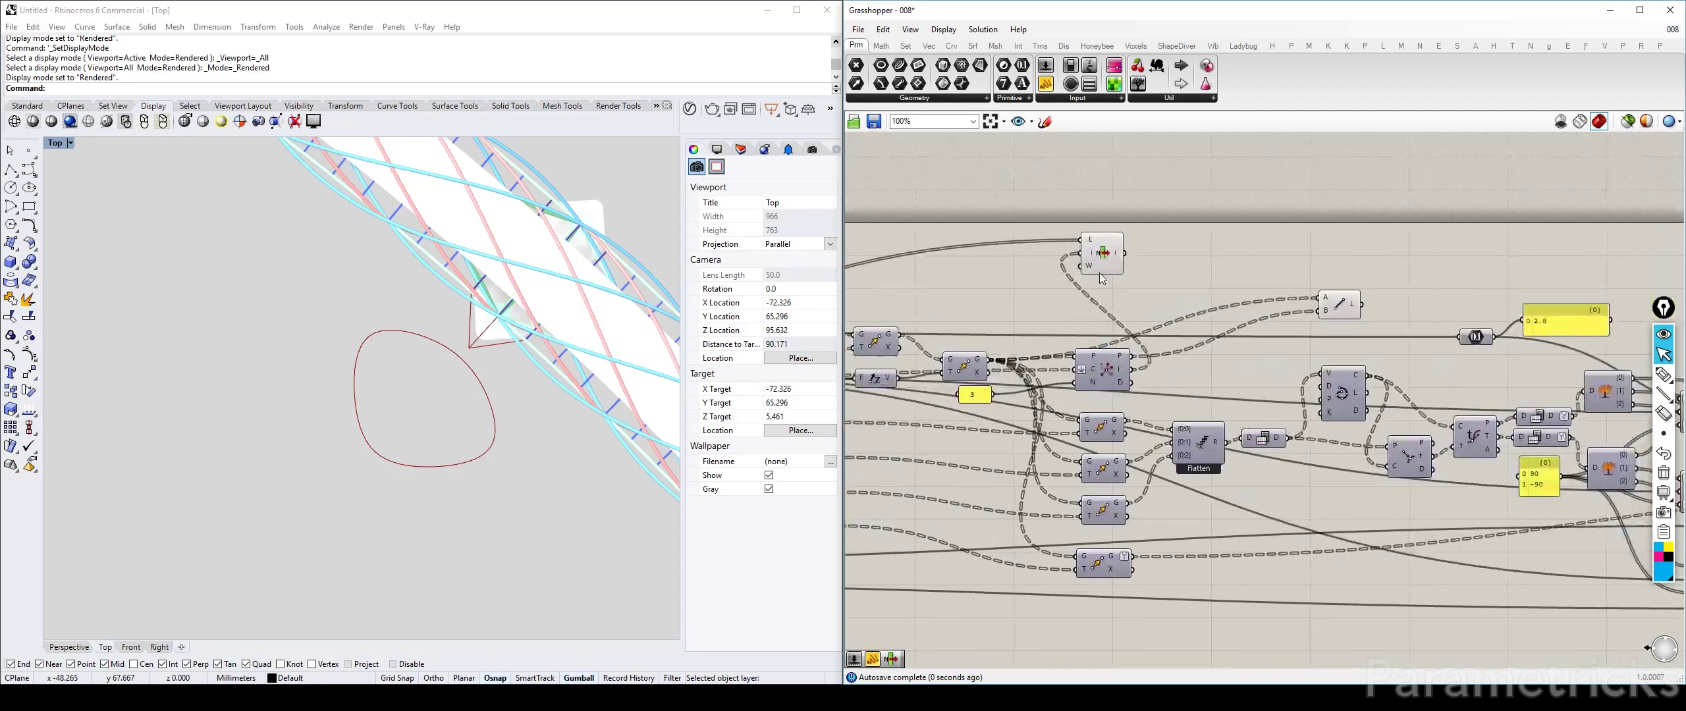
Step: Move the List Item to the end of the definition, just below the lowest Move component
left_click(1107, 255)
left_click_drag(1110, 253, 1435, 352)
right_click_drag(1436, 353, 1102, 230)
left_click_drag(1096, 227, 1572, 498)
right_click_drag(1573, 498, 1079, 462)
mouse_move(1074, 463)
left_mouse_down()
mouse_move(1140, 430)
mouse_move(1070, 448)
left_mouse_up()
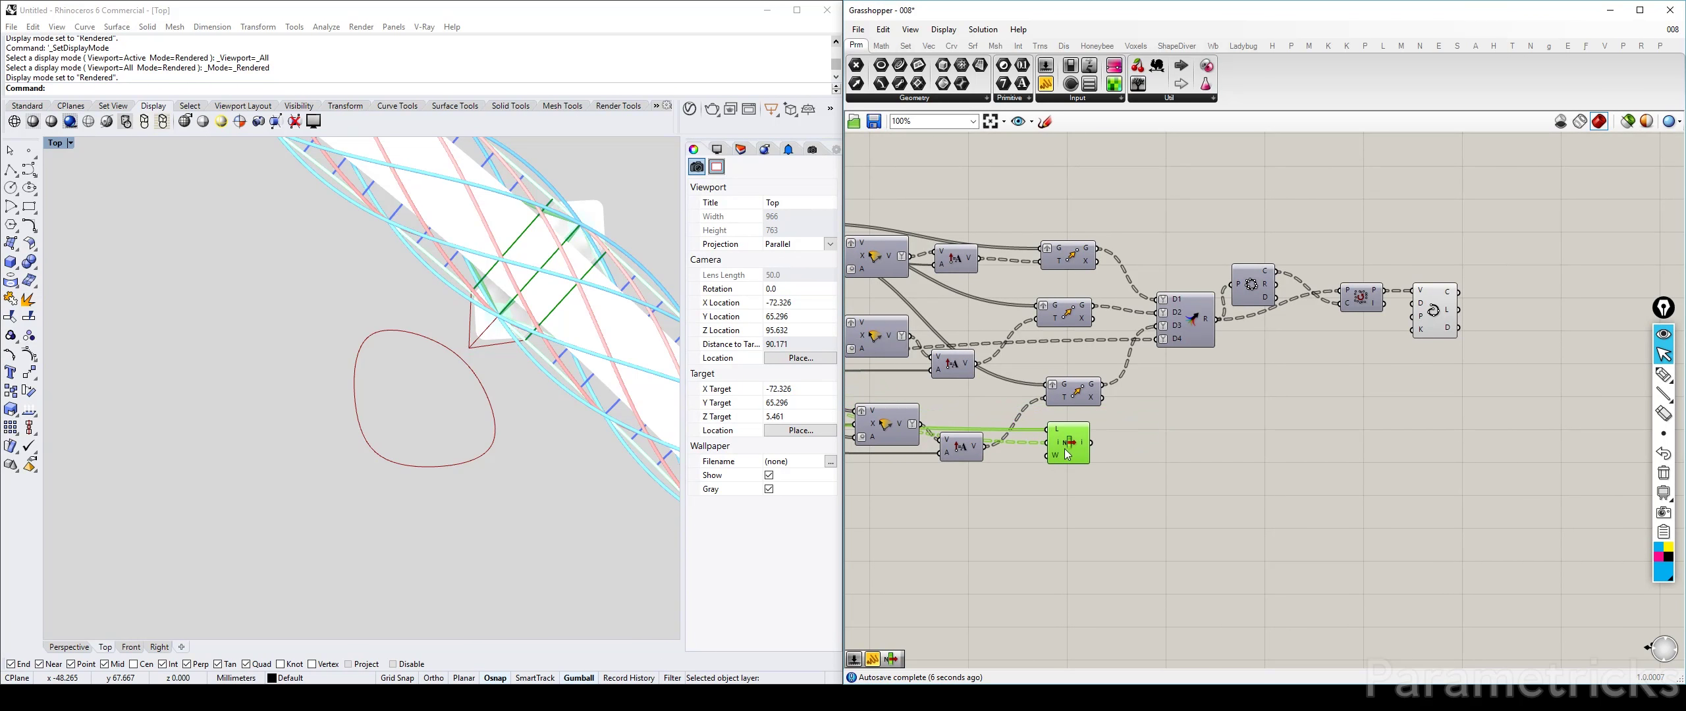
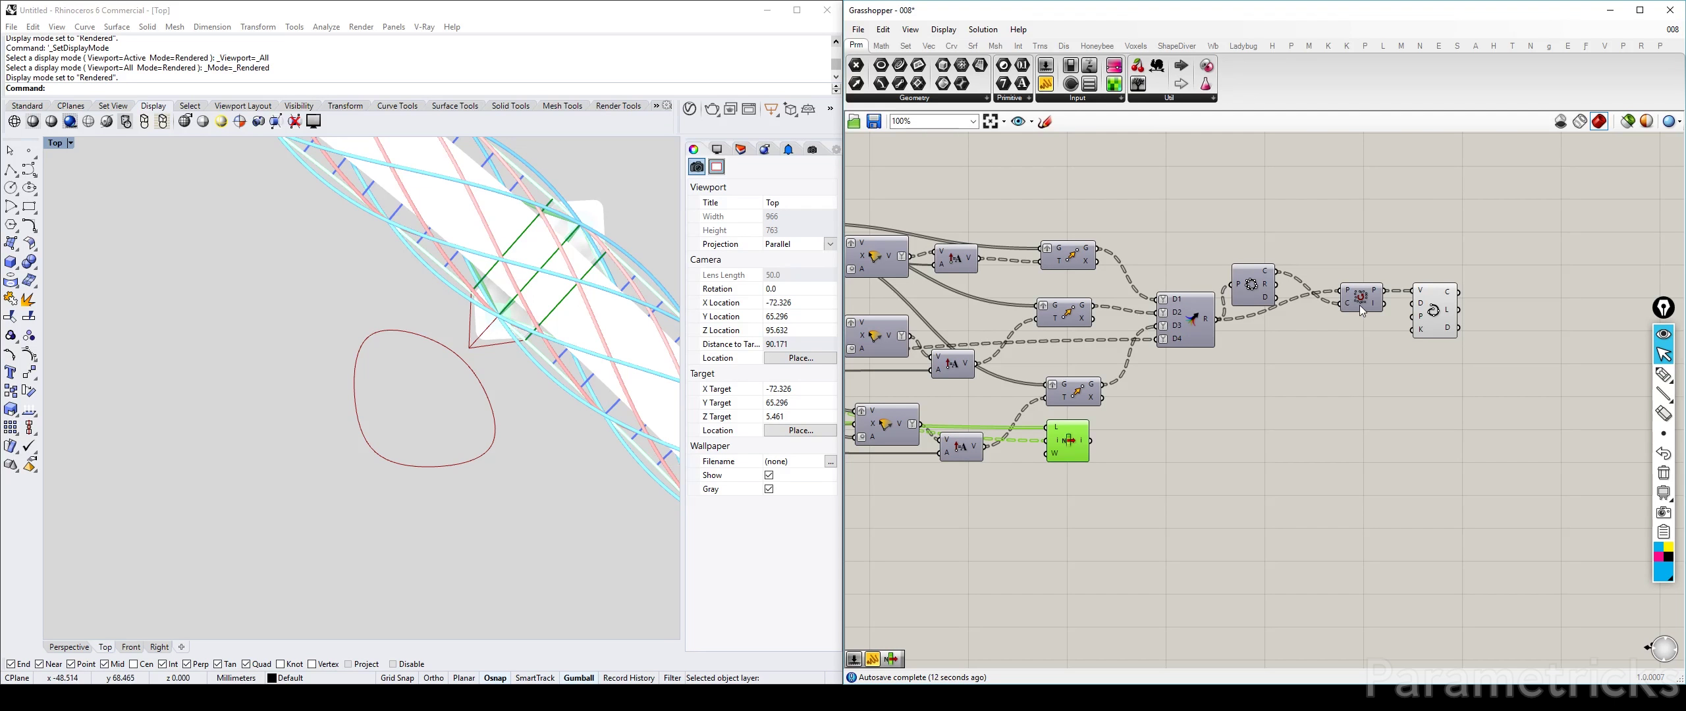
Step: Highlight the Line component's lines and the upper Move component's points to examine them in the Top viewport
mouse_move(952, 273)
right_mouse_down()
mouse_move(1433, 259)
mouse_move(1145, 229)
right_mouse_up()
scroll(1433, 259, "down", 3)
scroll(1161, 186, "up", 2)
left_click(1159, 186)
right_click_drag(1414, 293, 1145, 273)
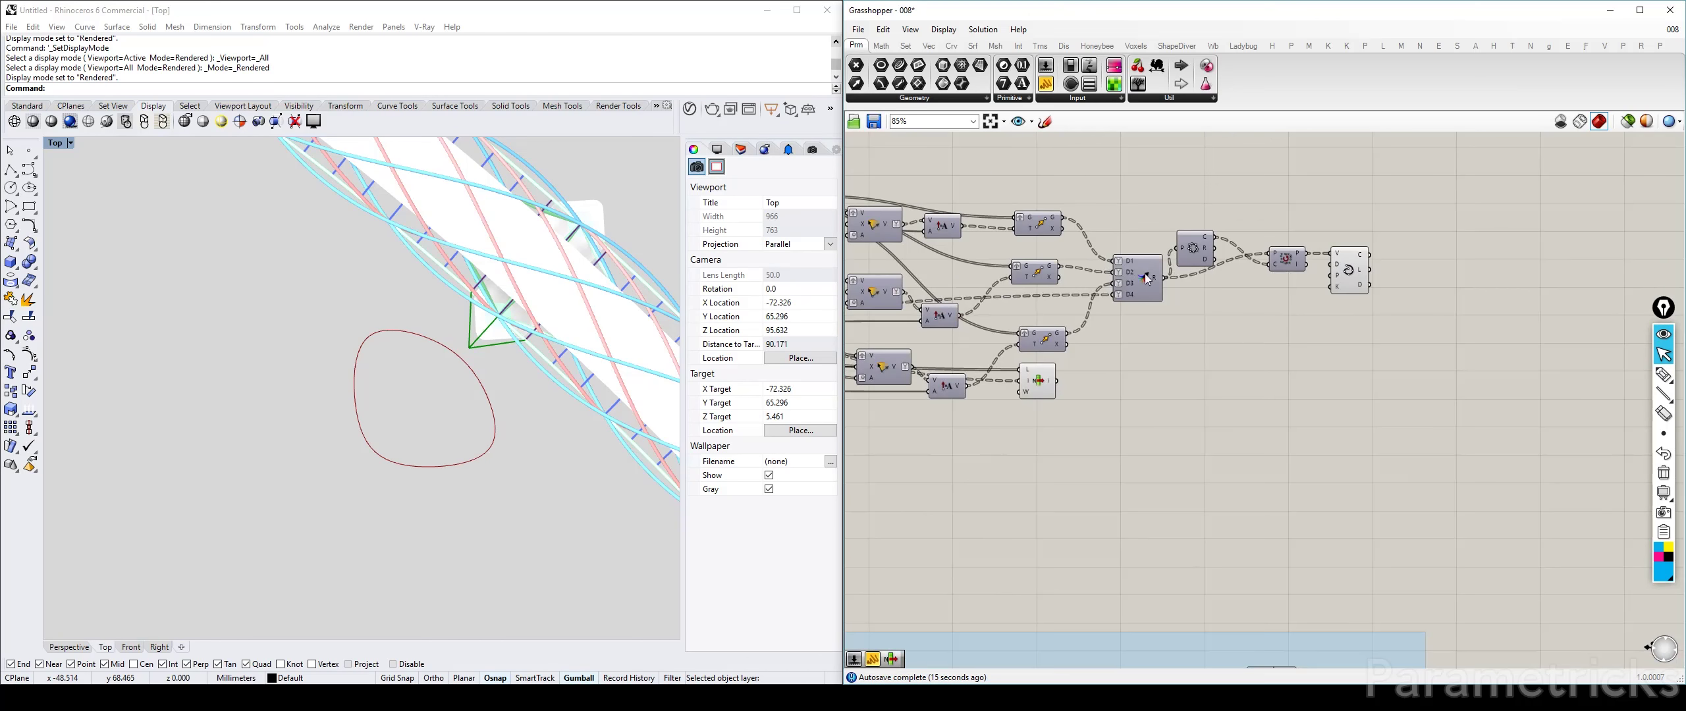
left_click(1040, 227)
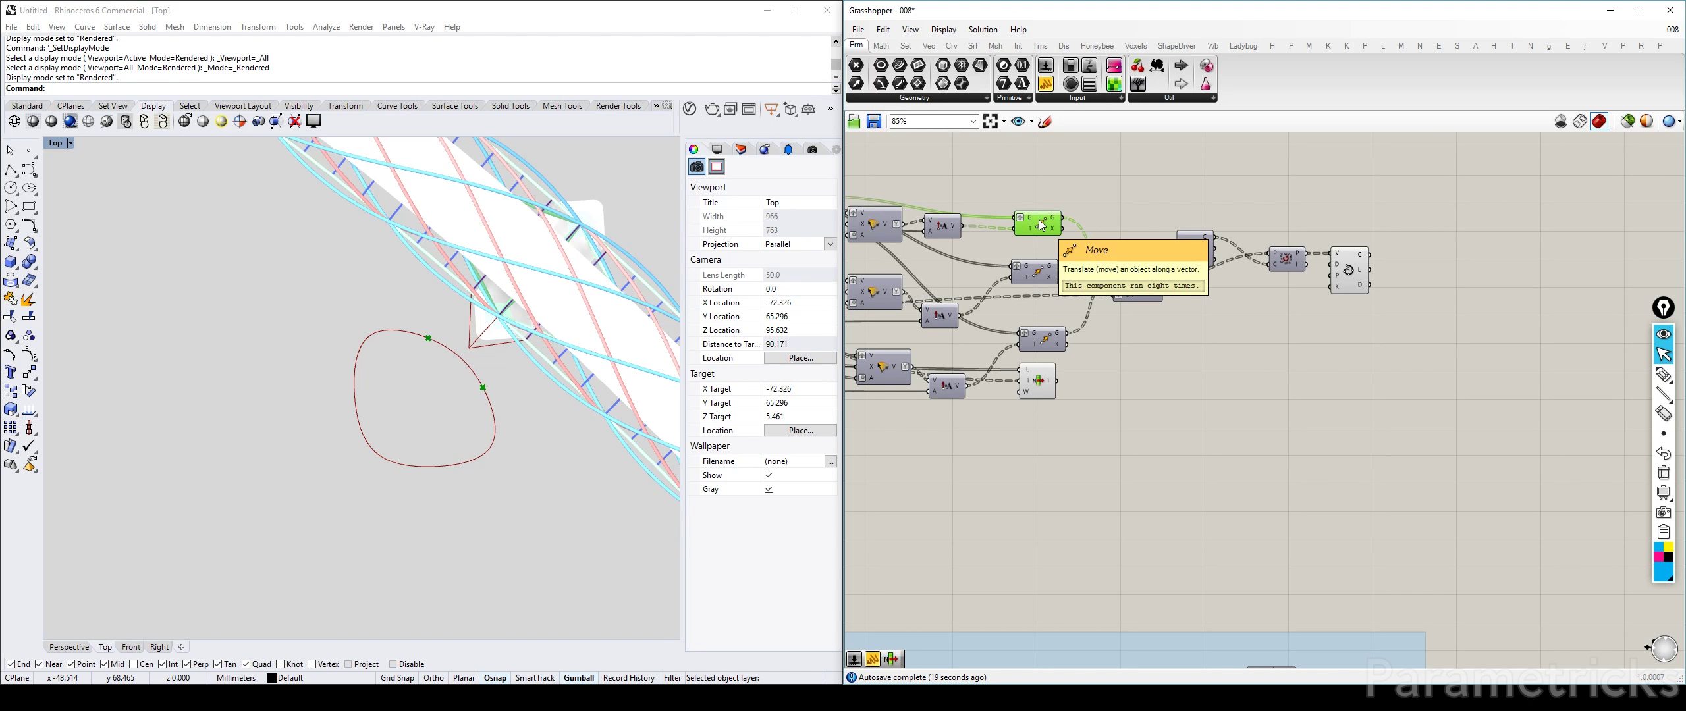
double_click(1129, 342)
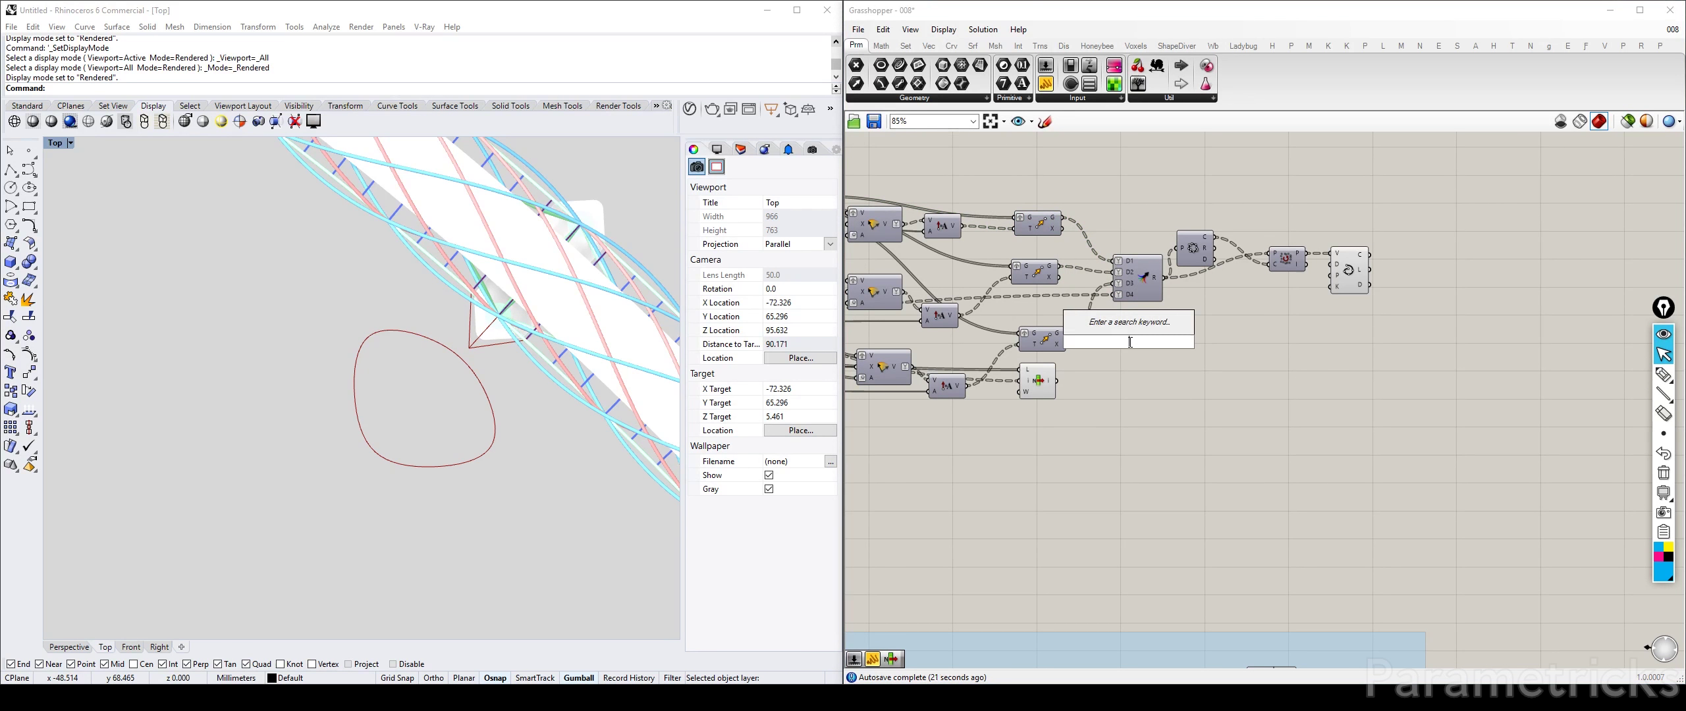
type("crv ecal")
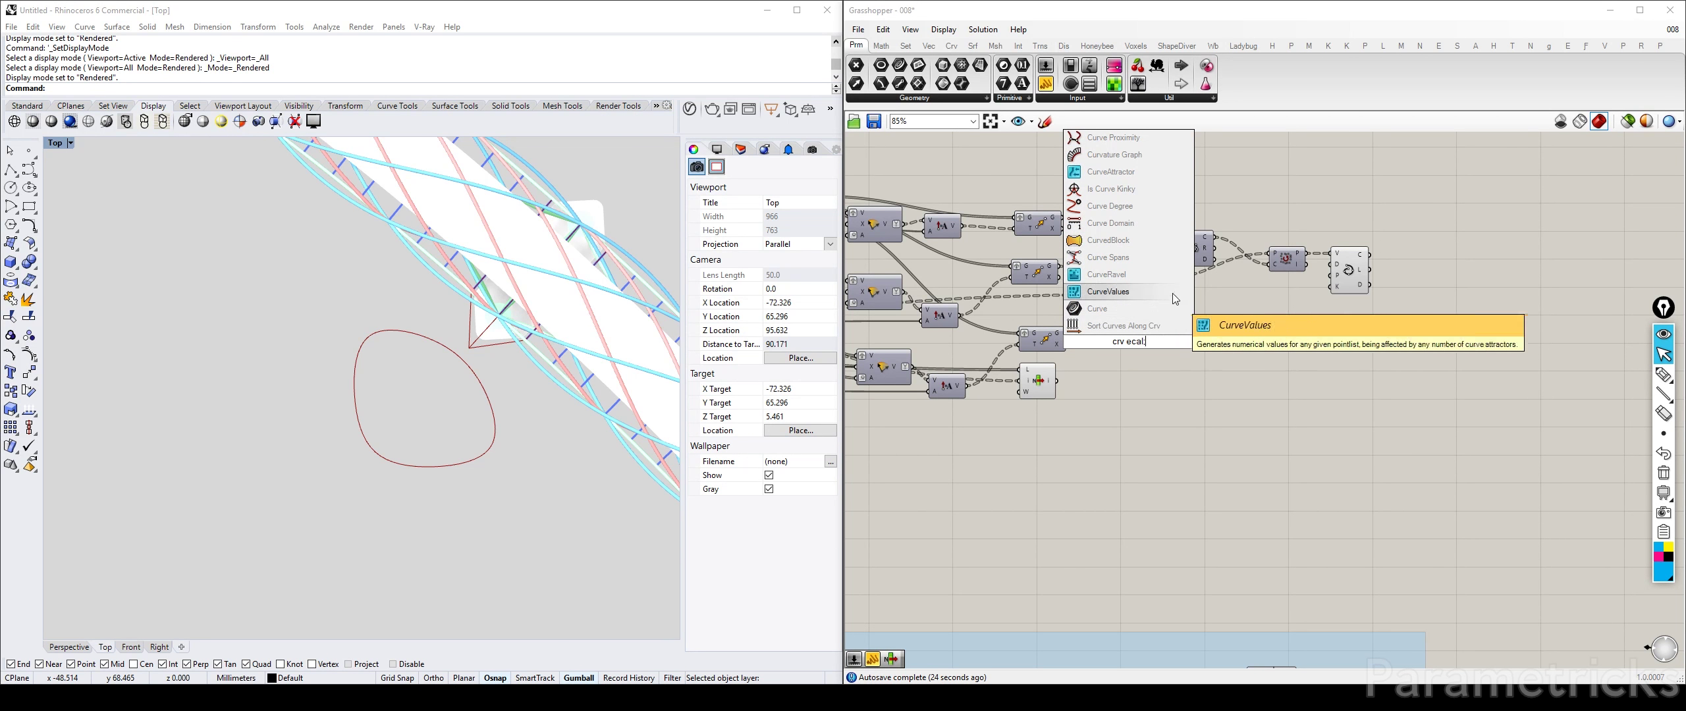
left_click(1153, 407)
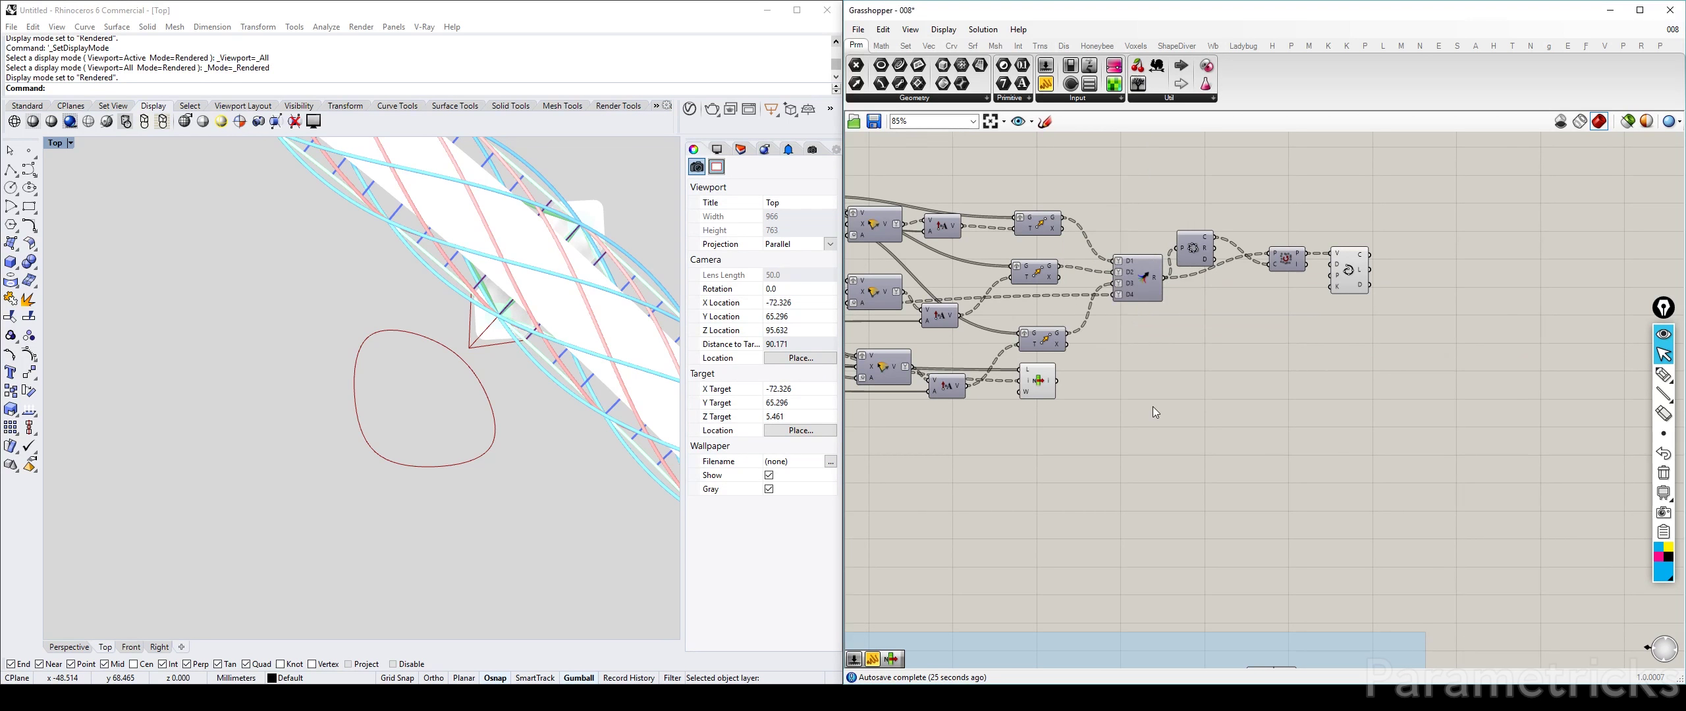
Step: Add an Evaluate Curve component, feed it the List Item's output, and reparameterize its curve input
mouse_move(1029, 263)
right_mouse_down()
mouse_move(1325, 294)
mouse_move(1048, 252)
right_mouse_up()
double_click(1168, 319)
type("crv")
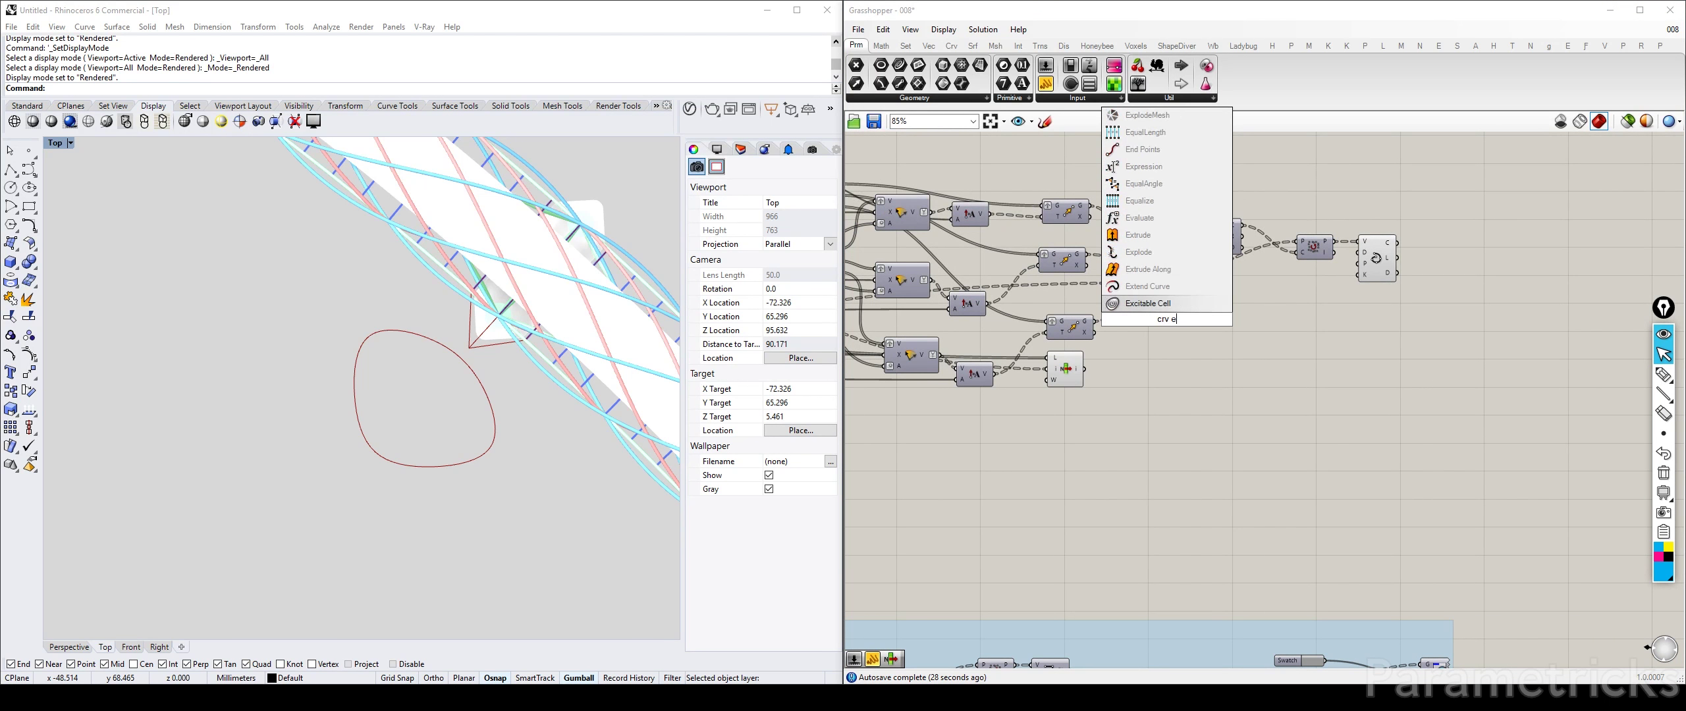
left_click(1149, 286)
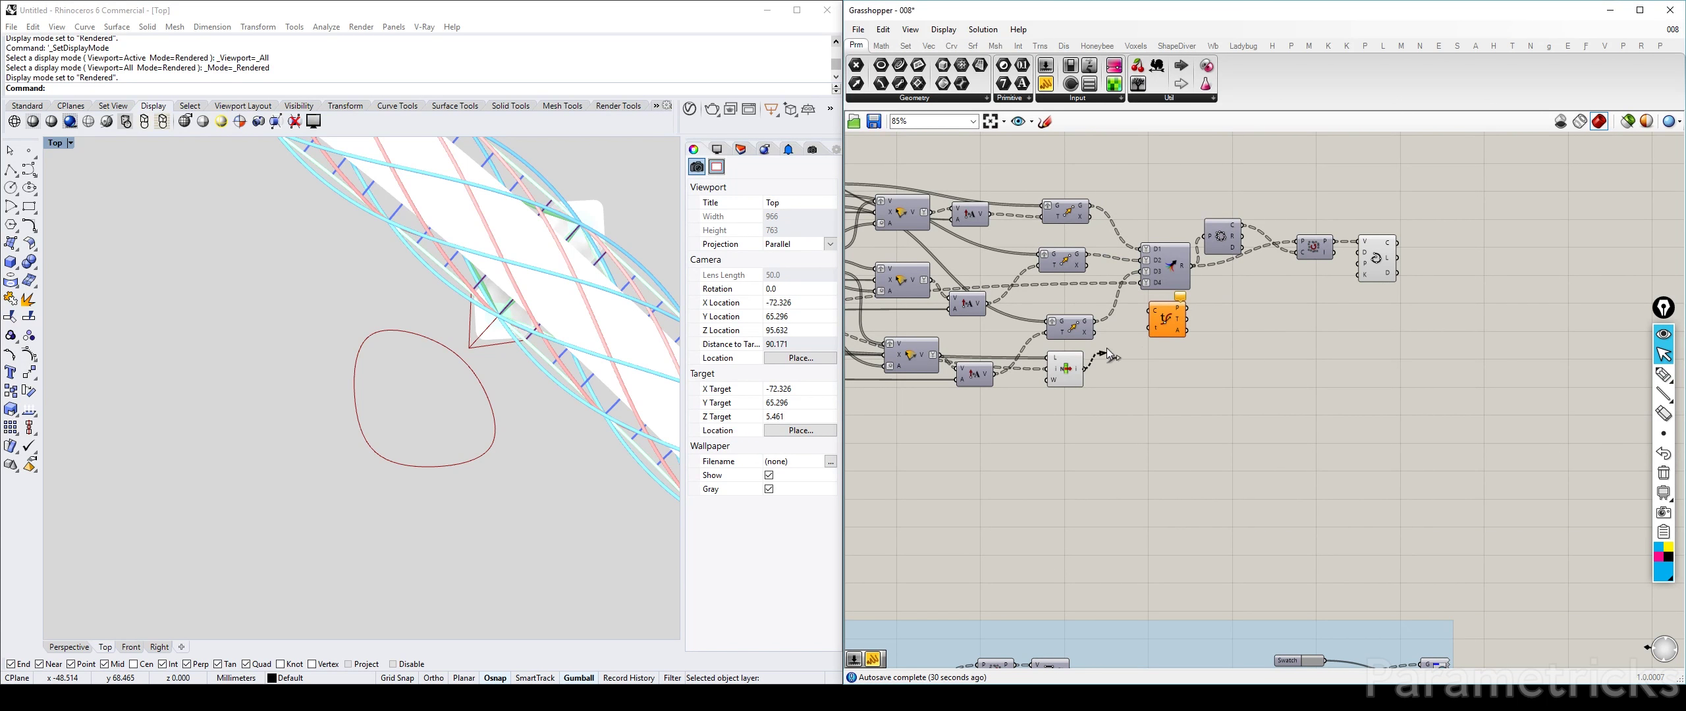
left_click_drag(1108, 354, 1149, 311)
right_click(1154, 310)
left_click(1183, 370)
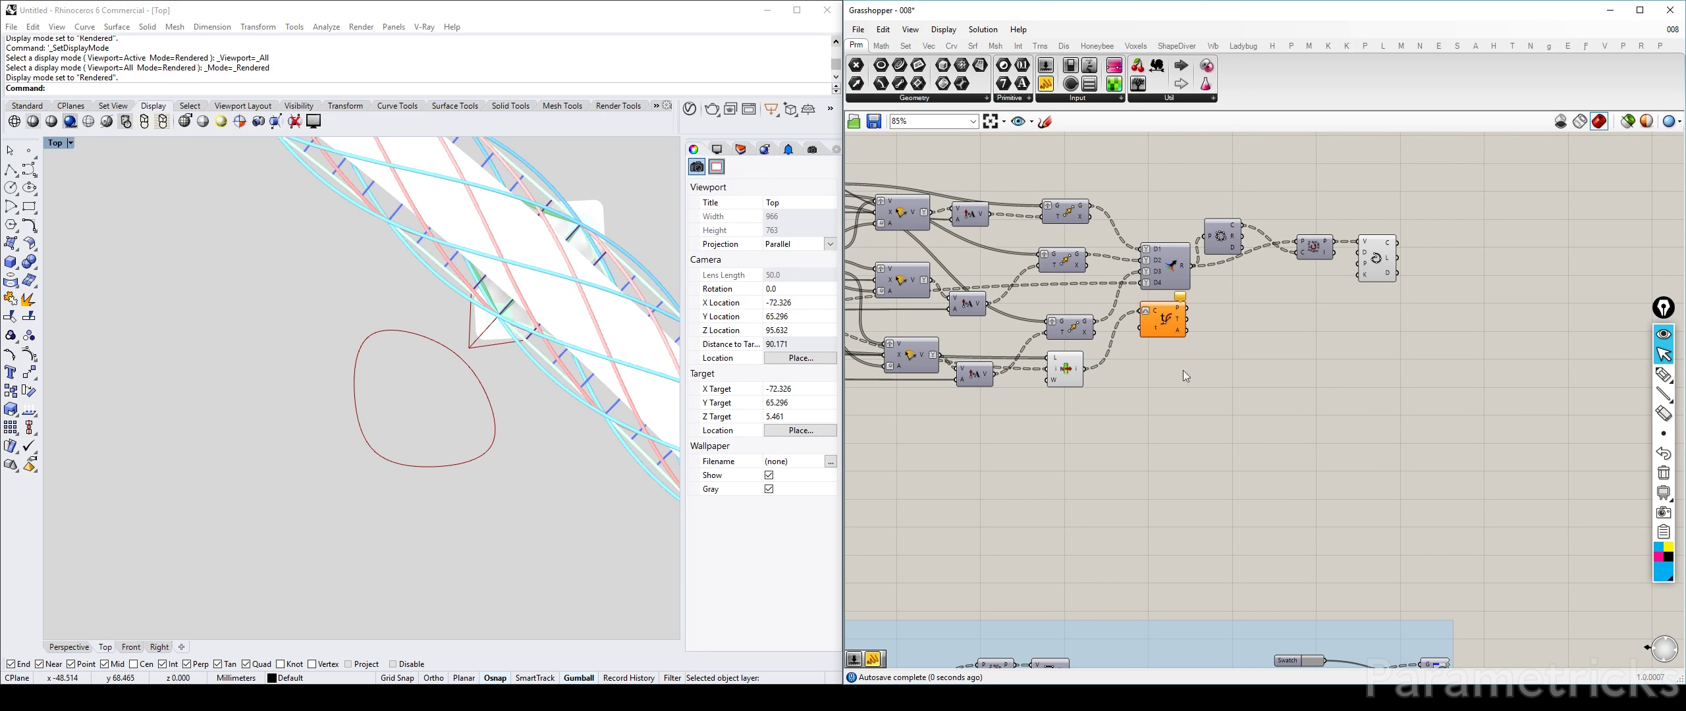
Step: Set Evaluate Curve's t parameter to 0.5 and place the component level with the List Item
right_click(1153, 334)
mouse_move(1218, 481)
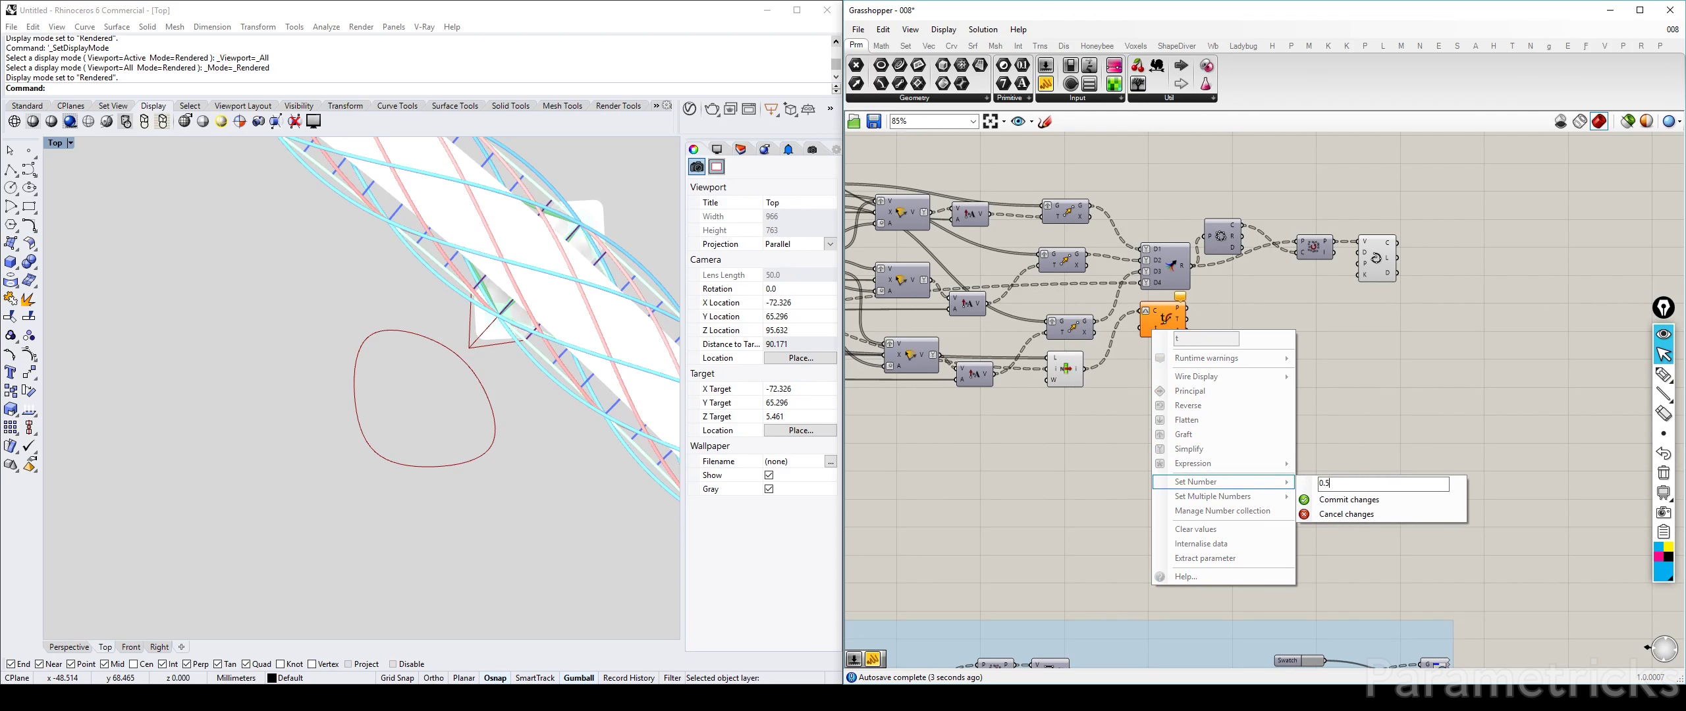
left_click(1399, 499)
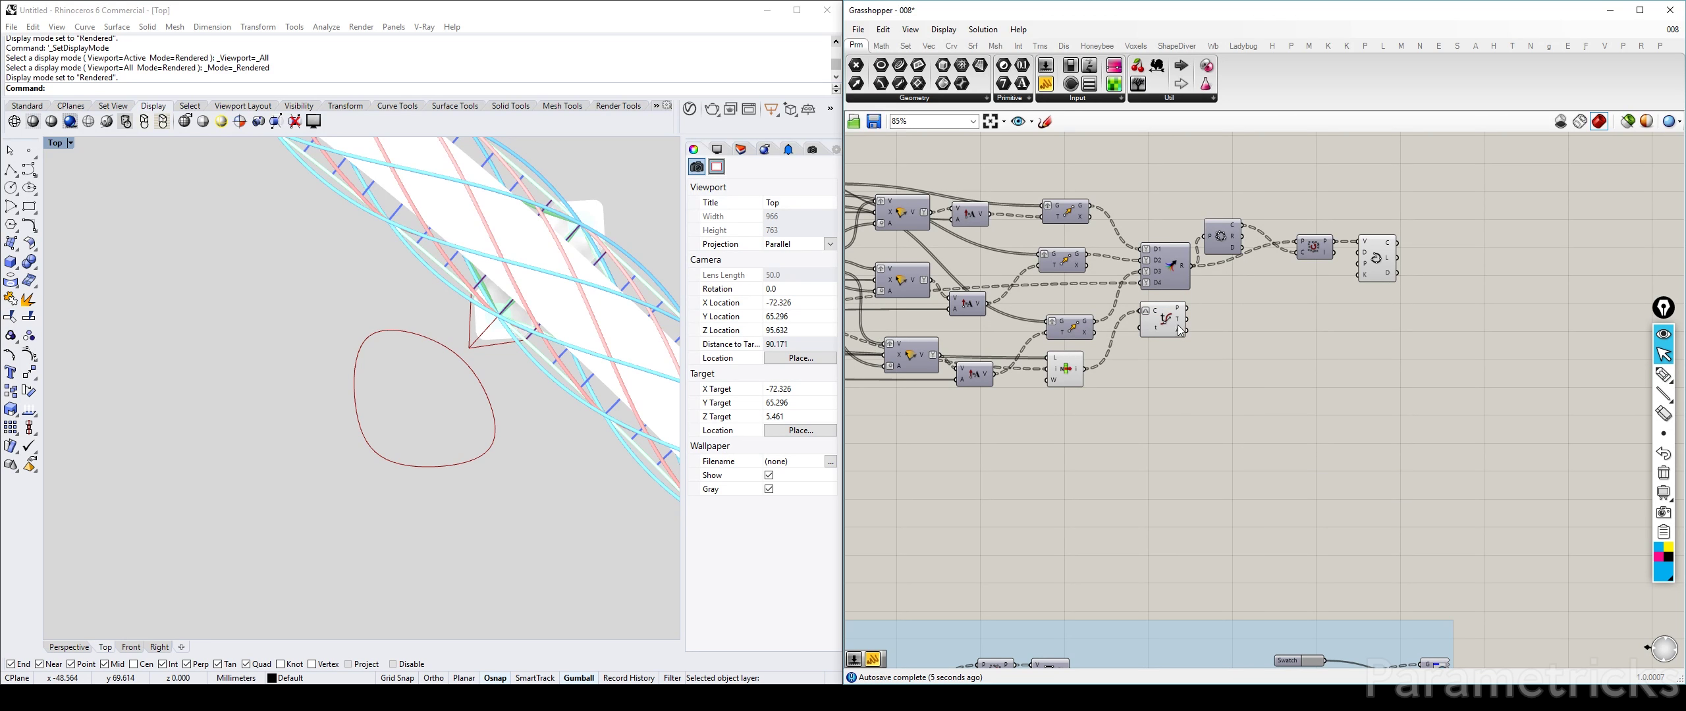
left_click_drag(1179, 329, 1196, 366)
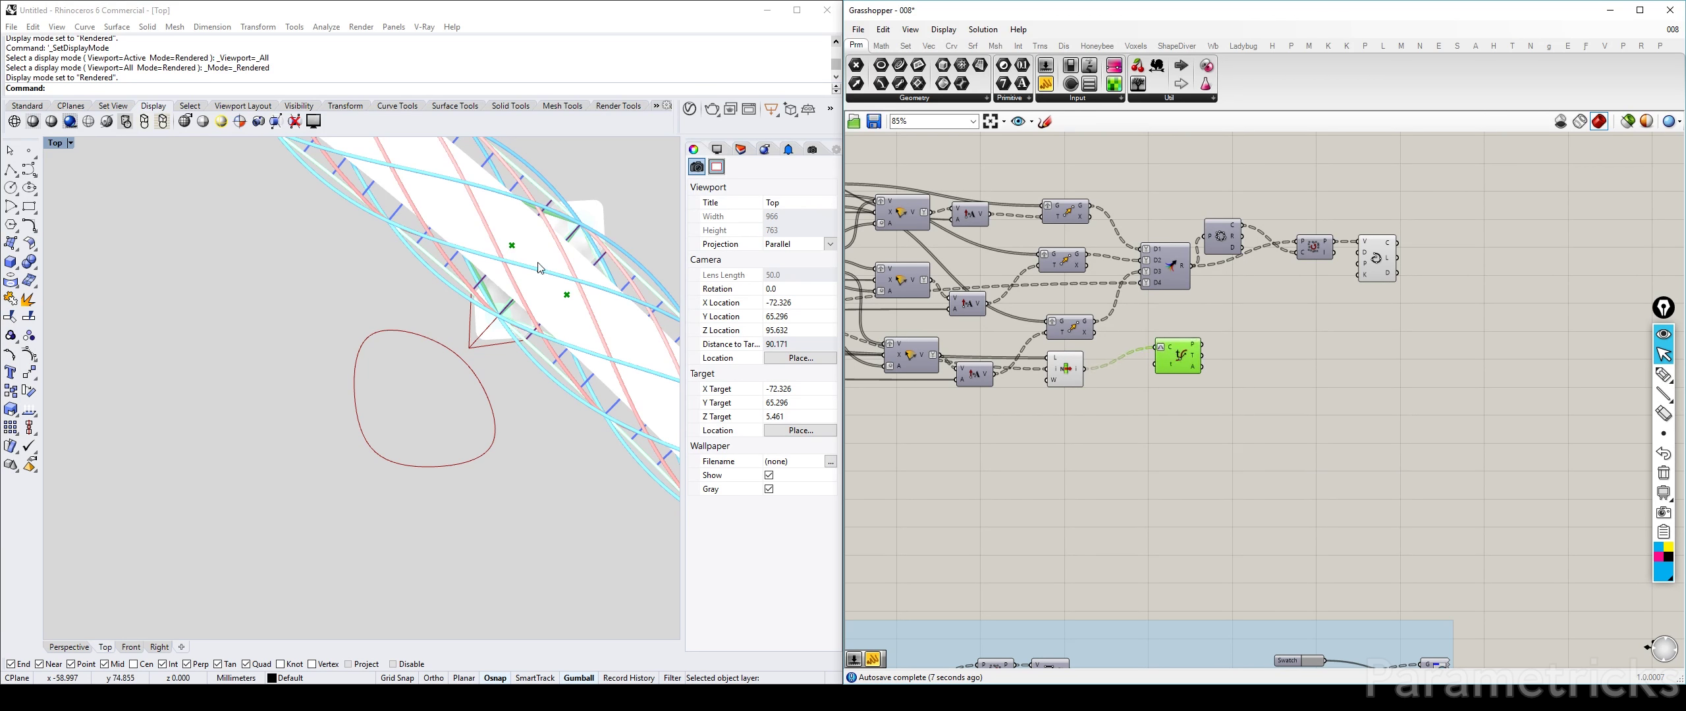
Step: Examine the evaluated points on the beam lines in the Top viewport and the options of Evaluate Curve's t input
scroll(517, 259, "up", 3)
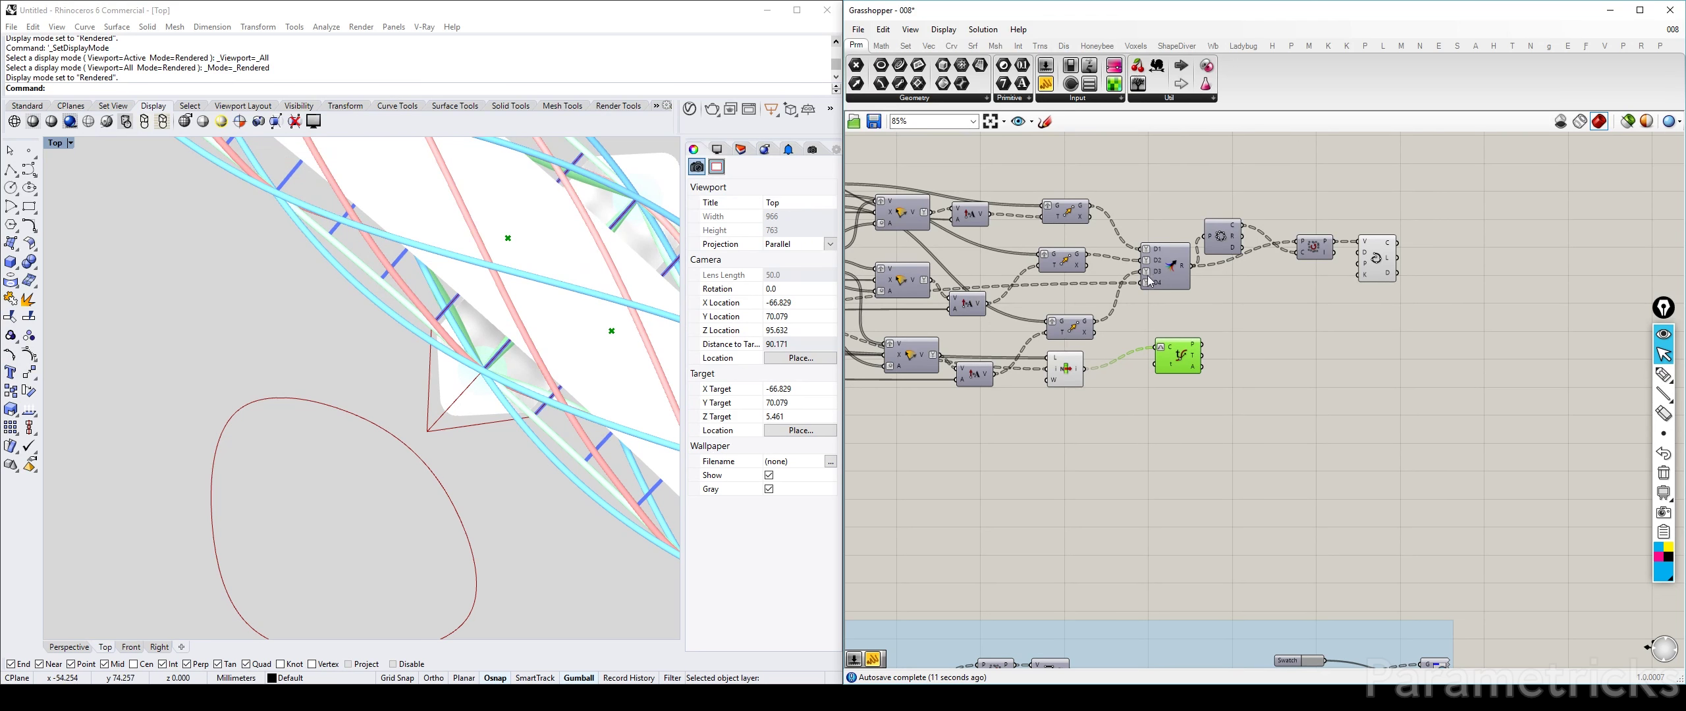
scroll(449, 314, "up", 2)
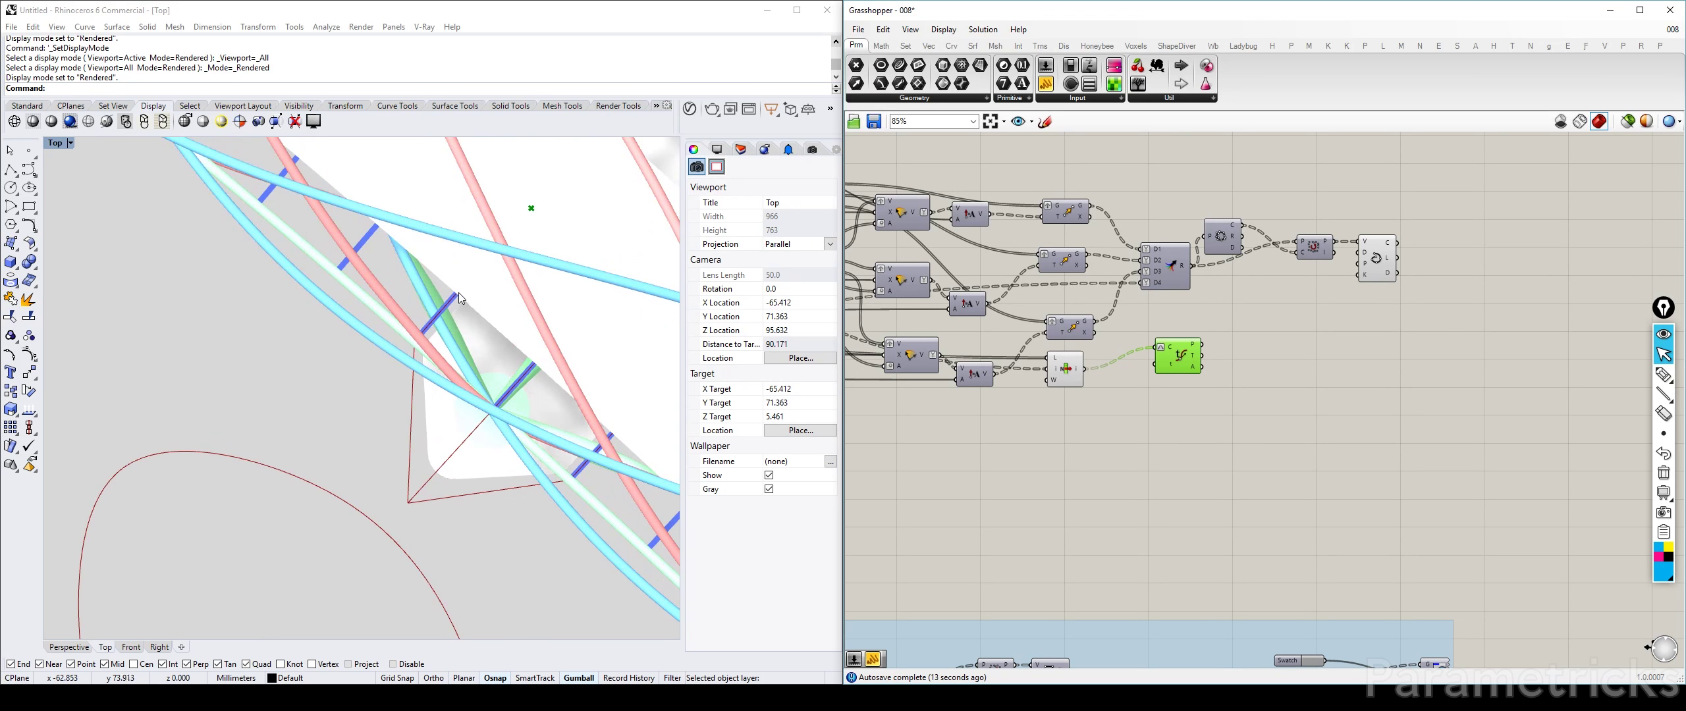
scroll(582, 301, "down", 3)
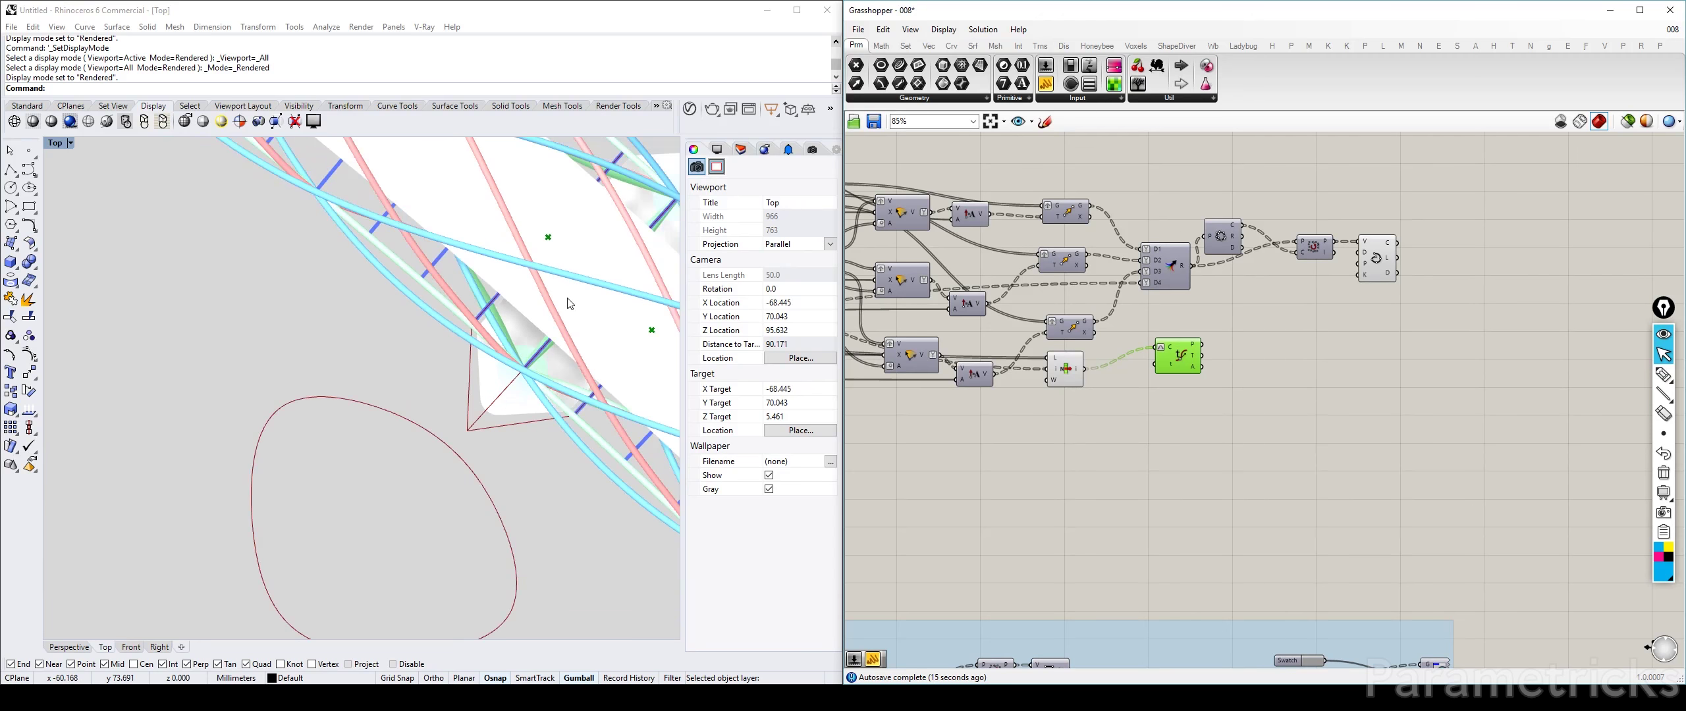
scroll(1179, 353, "up", 3)
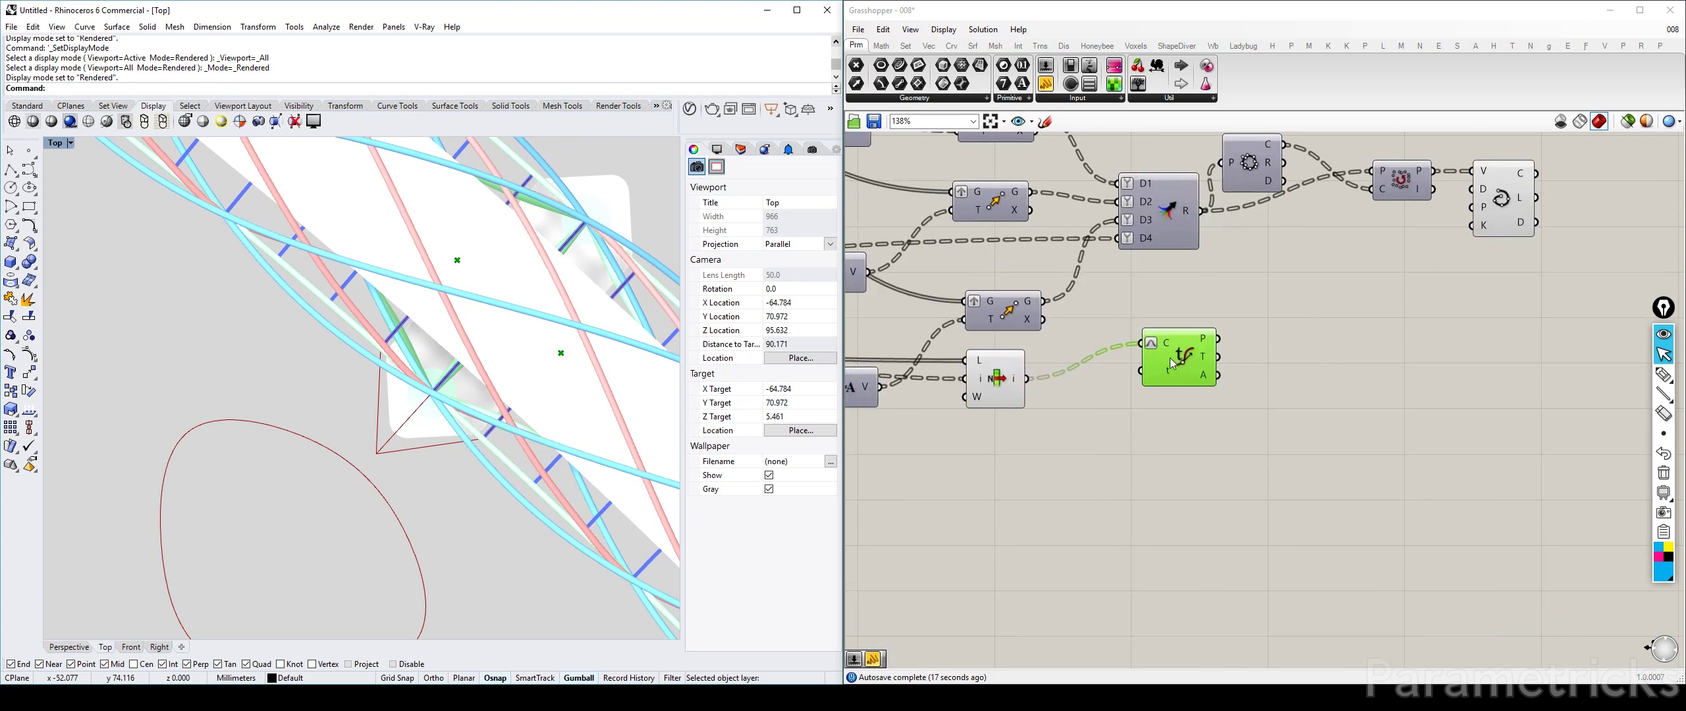
right_click(1168, 374)
left_click(1057, 444)
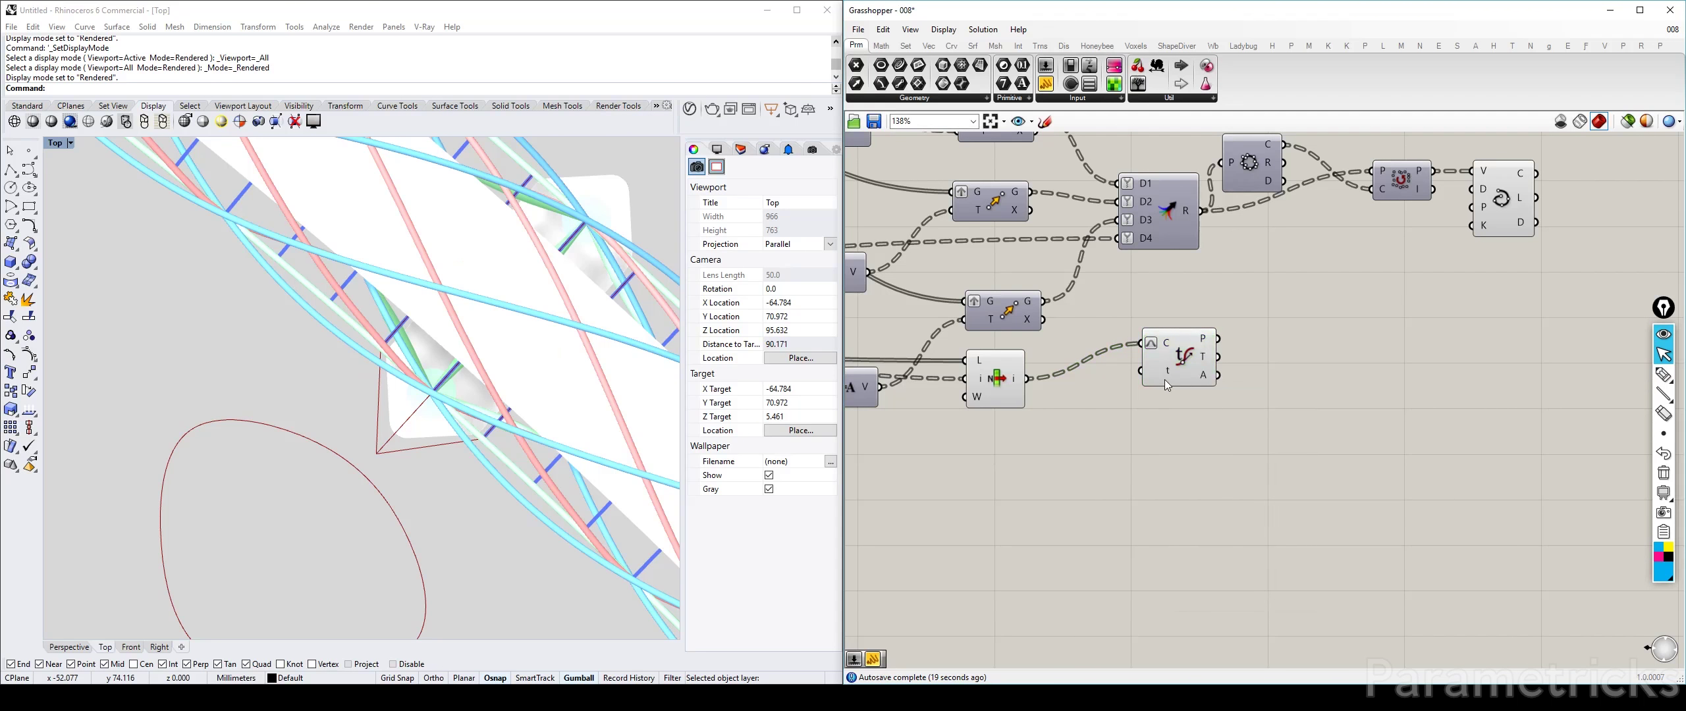
Step: Arrange Evaluate Curve and the List Item side by side, closer together, and turn off the List Item's preview
left_click_drag(1169, 369, 1139, 387)
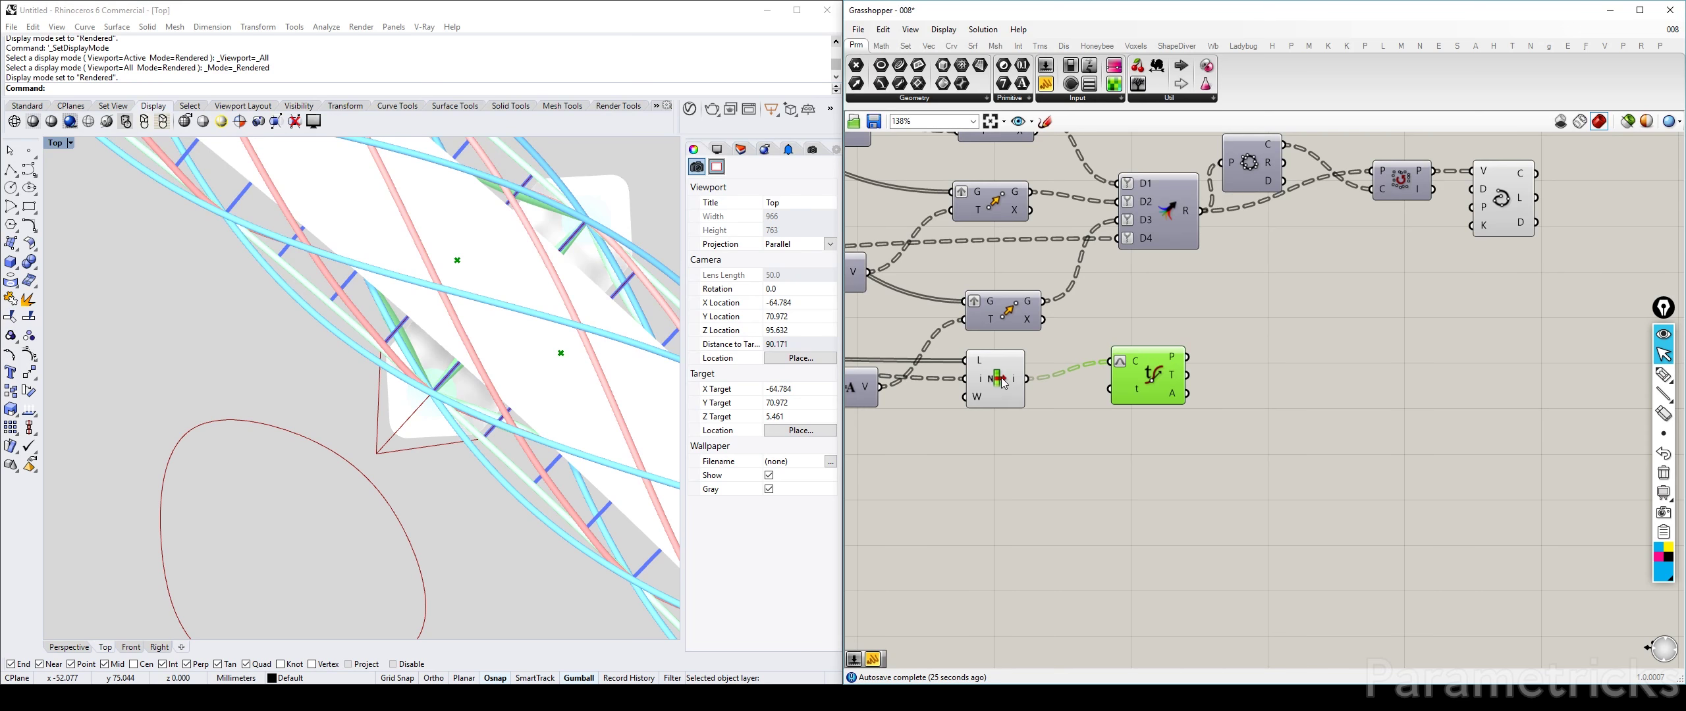
left_click_drag(1001, 379, 1027, 369)
left_click(1156, 374)
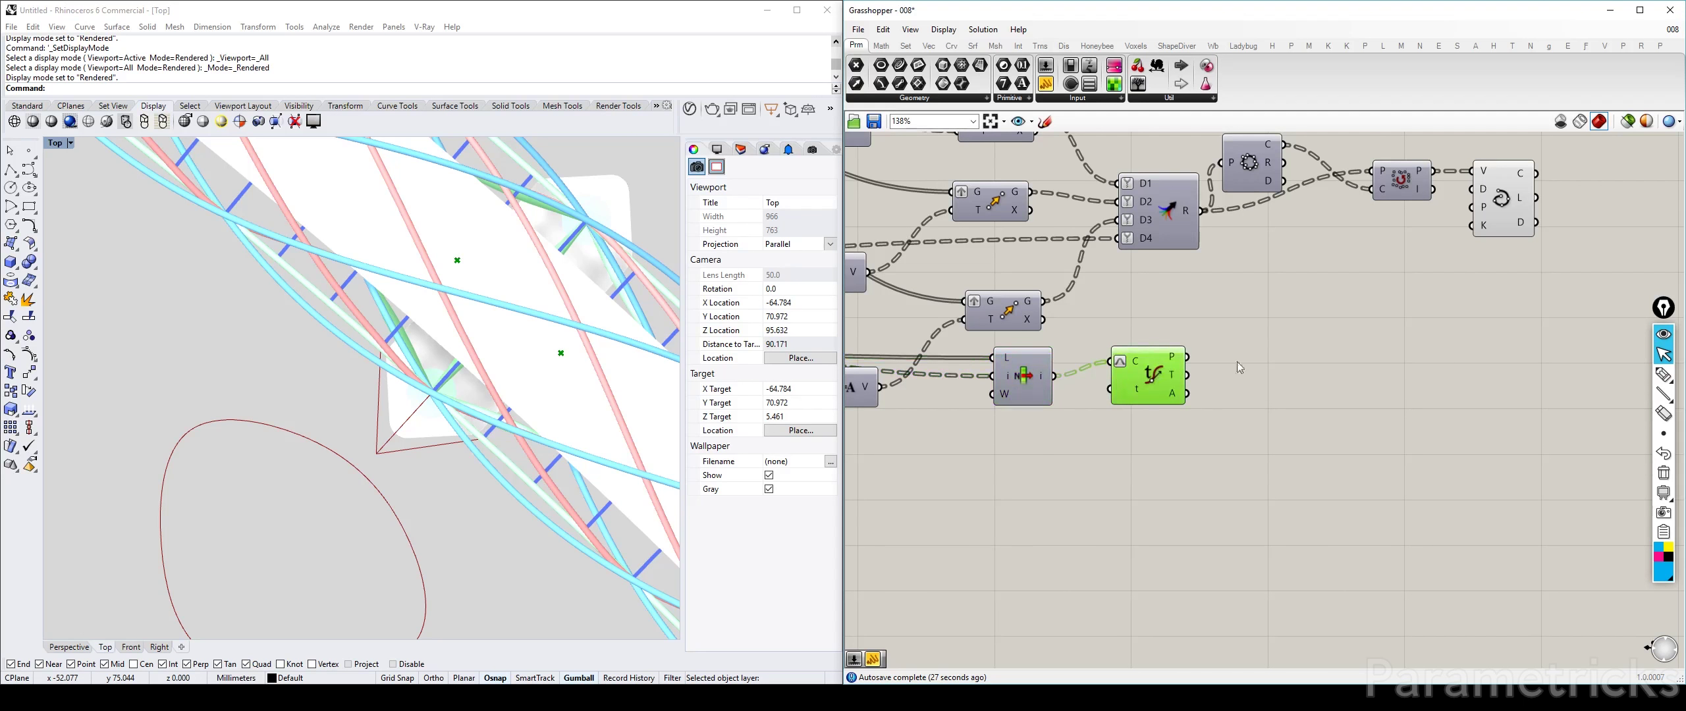
Step: Select the upper Move component to highlight its moved points against the pod curve
scroll(1274, 348, "down", 3)
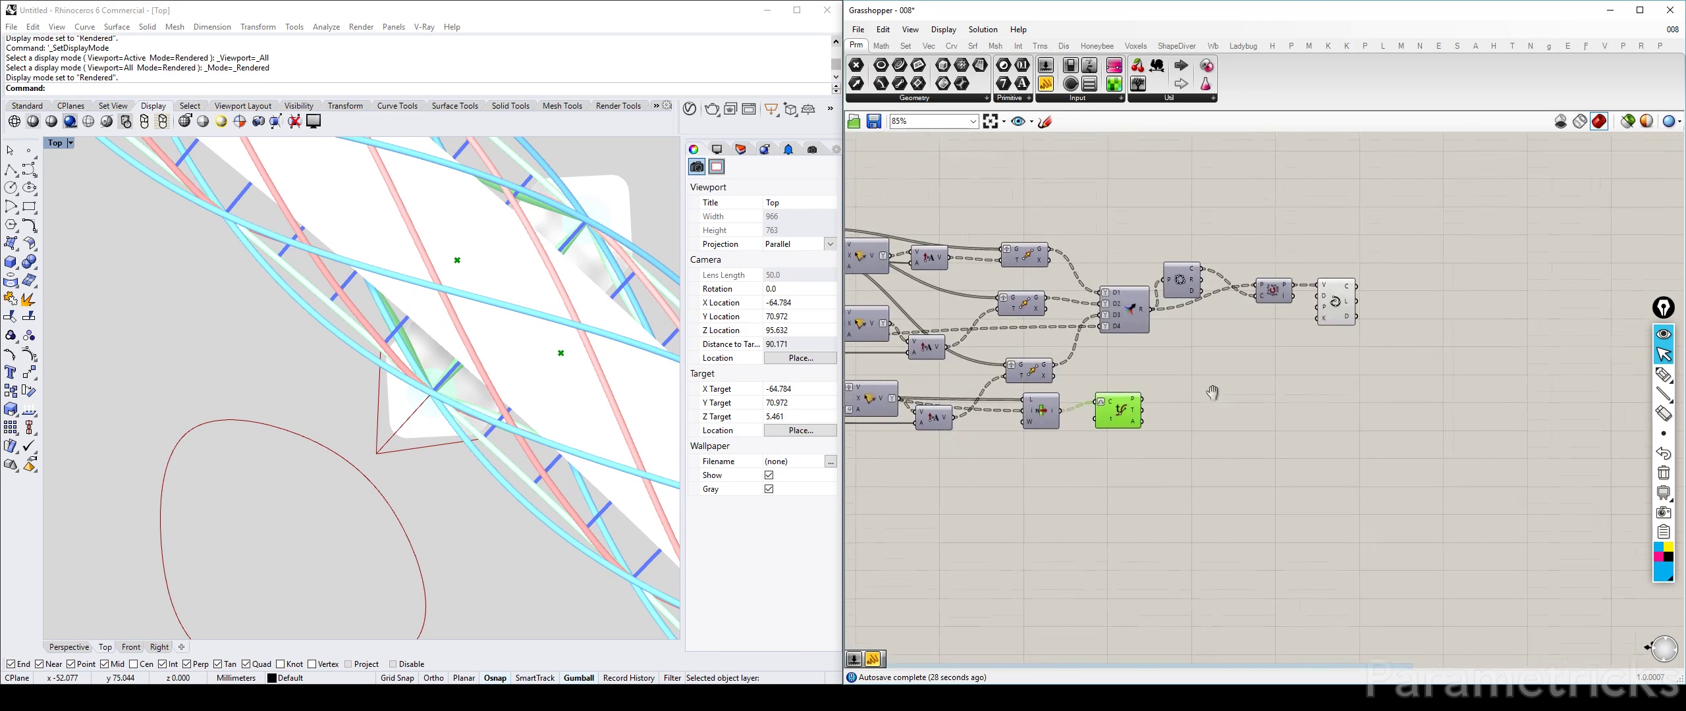
left_click(1001, 259)
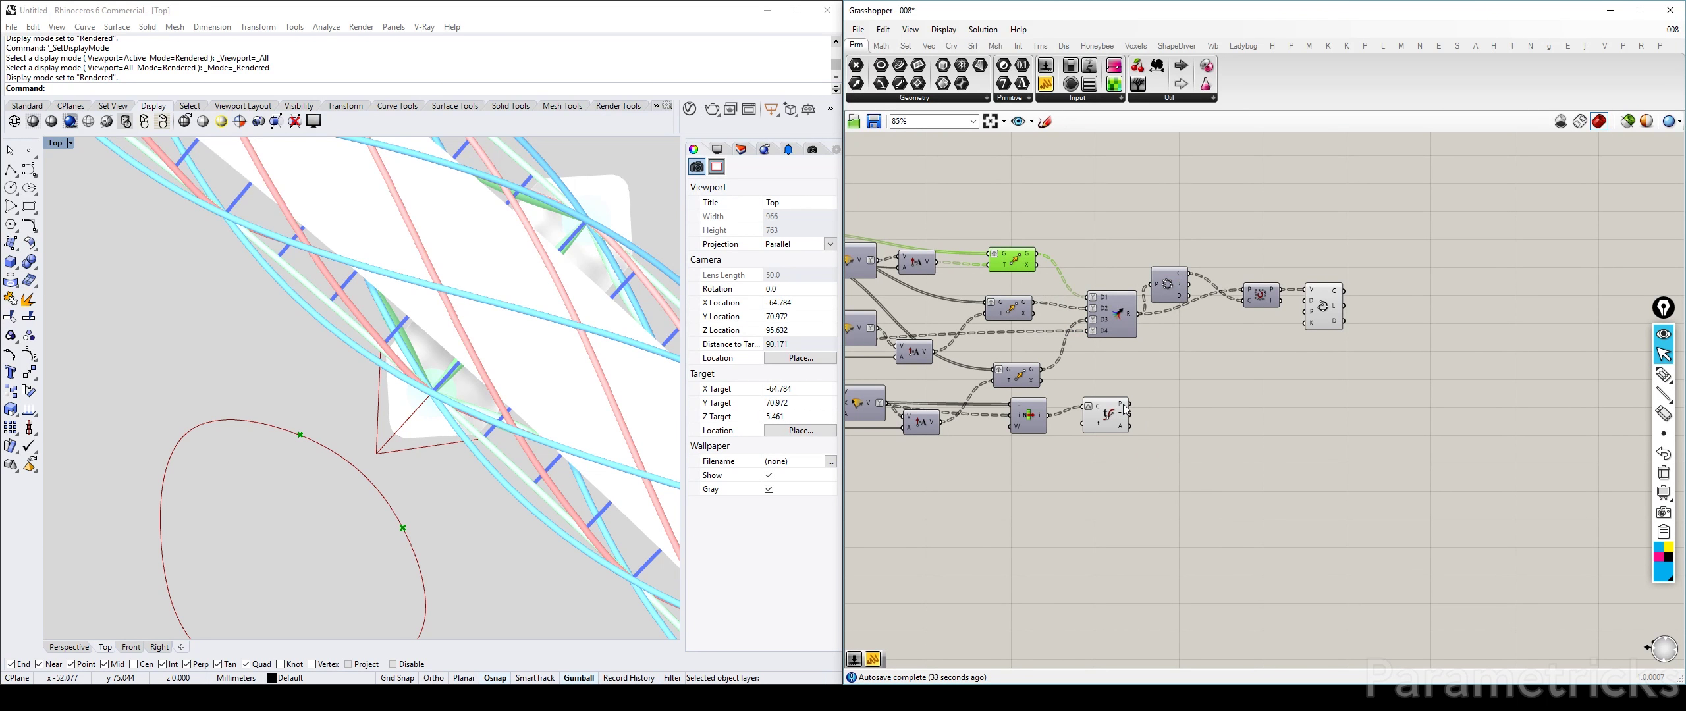
Step: Simplify Evaluate Curve's point output and combine it with the upper Move's points in a copy of the Merge component
right_click(1122, 403)
left_click(1175, 492)
mouse_move(1120, 403)
mouse_move(1030, 258)
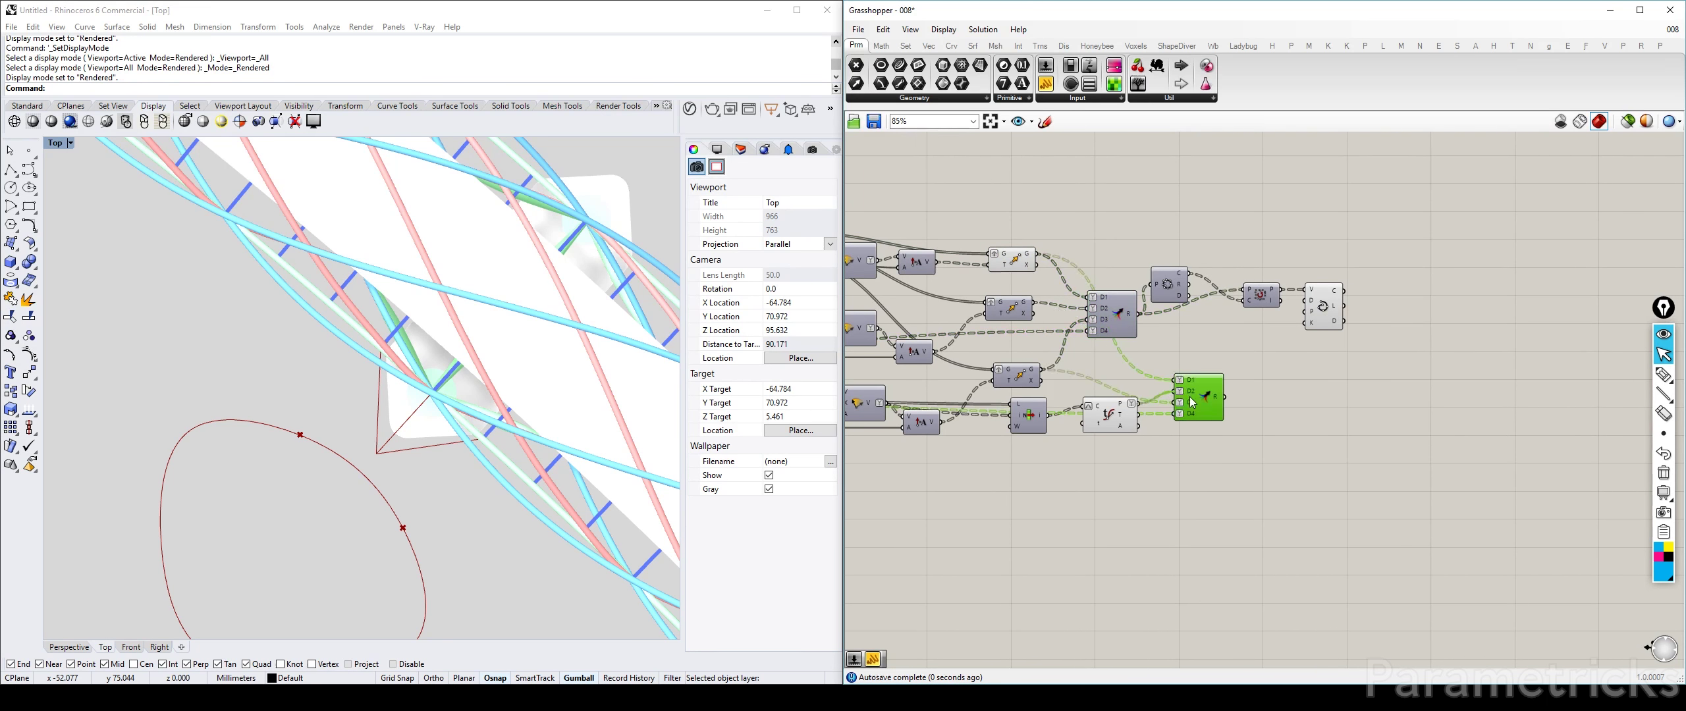
Step: Reduce the new Merge component to inputs D1 and D2, and turn off the upper Move's preview
scroll(1179, 399, "up", 7)
left_click(1213, 428)
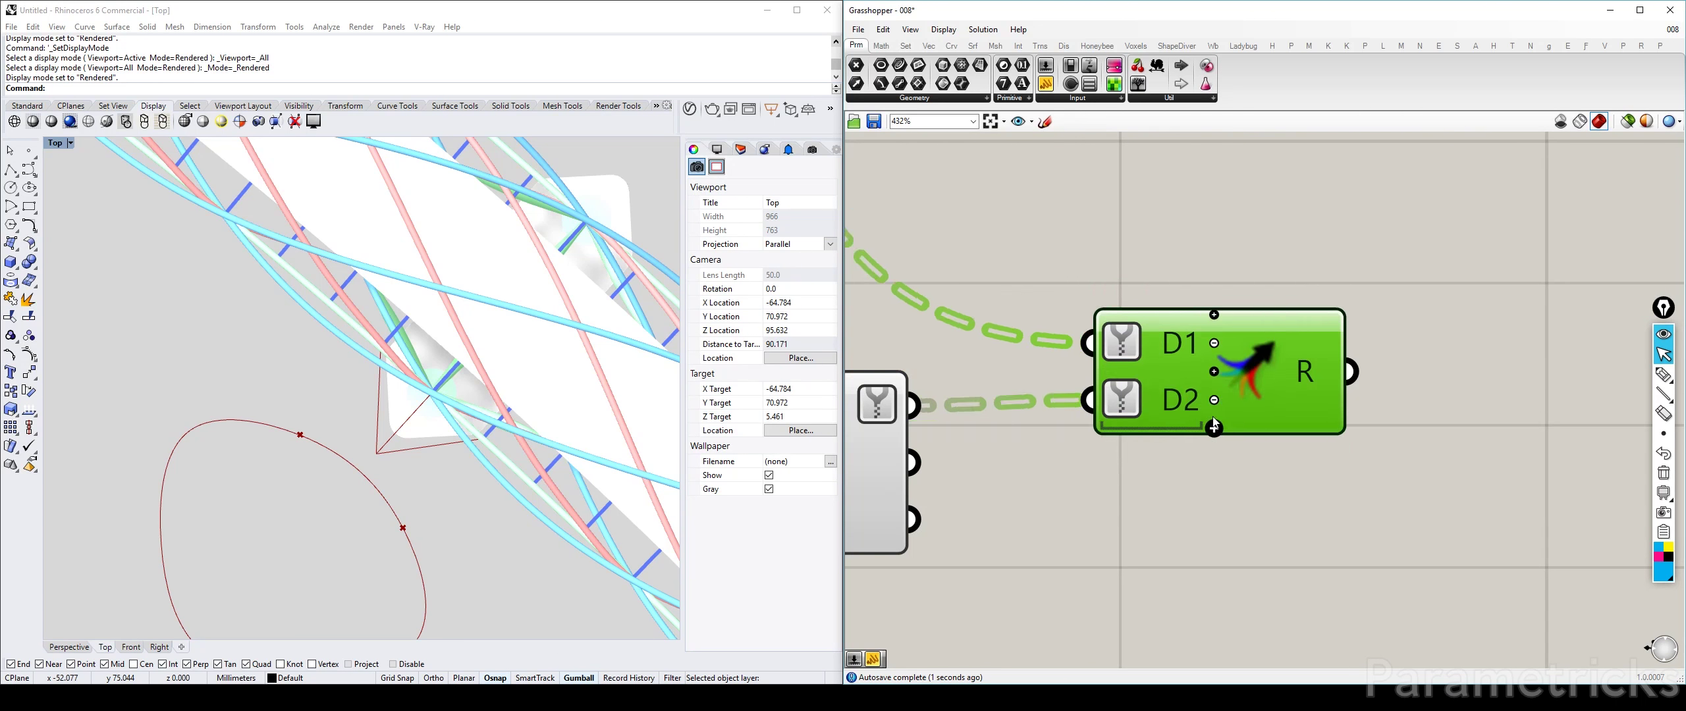
scroll(1212, 425, "down", 3)
left_click(1014, 427)
scroll(1210, 354, "down", 3)
left_click(958, 170)
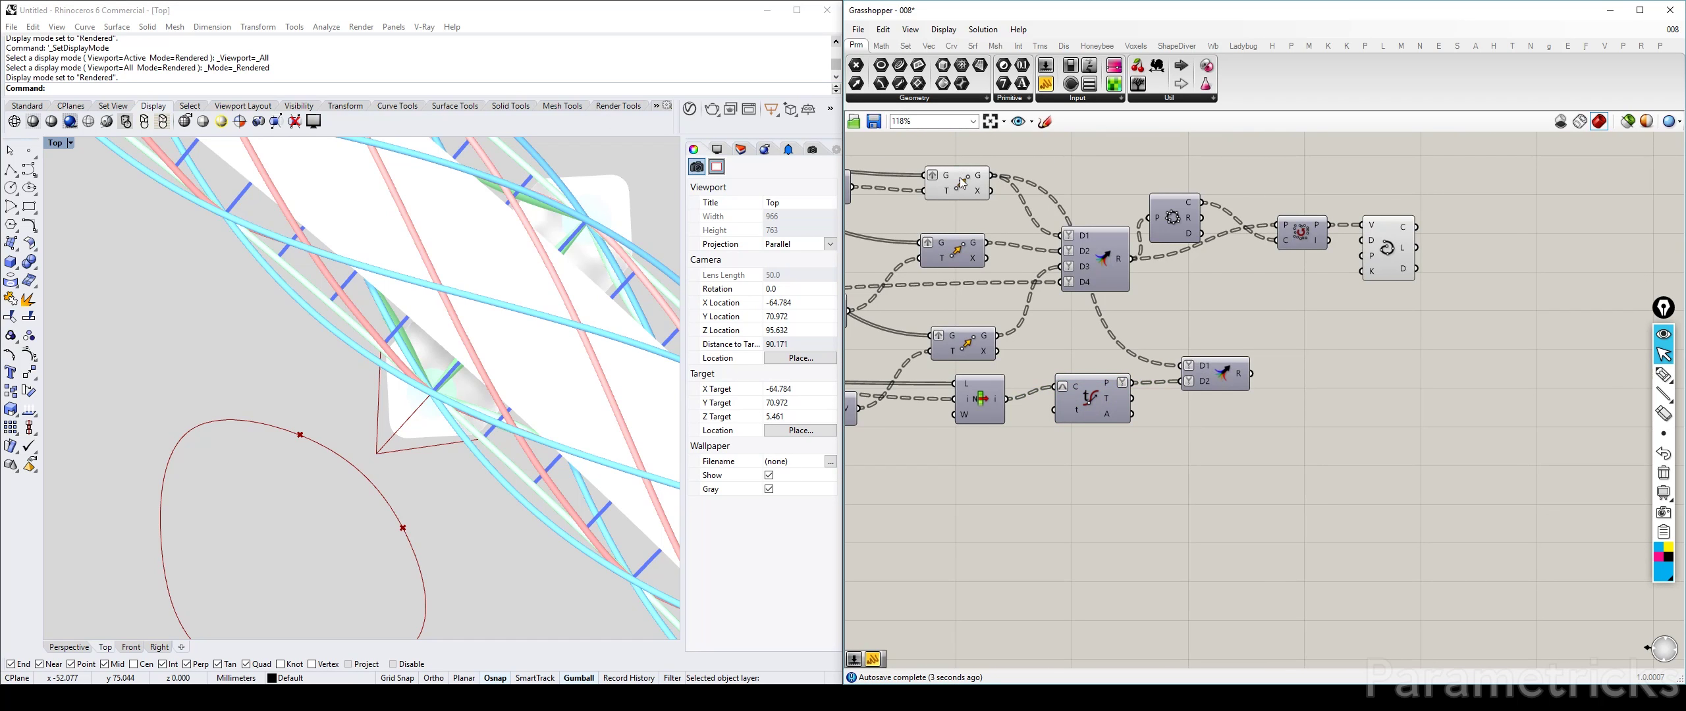
key("ctrl+q")
right_click_drag(1377, 403, 1258, 403)
Step: Examine the new Merge's result tree and its highlighted points against the beam lines and pod curve in the Top viewport
left_click(1113, 379)
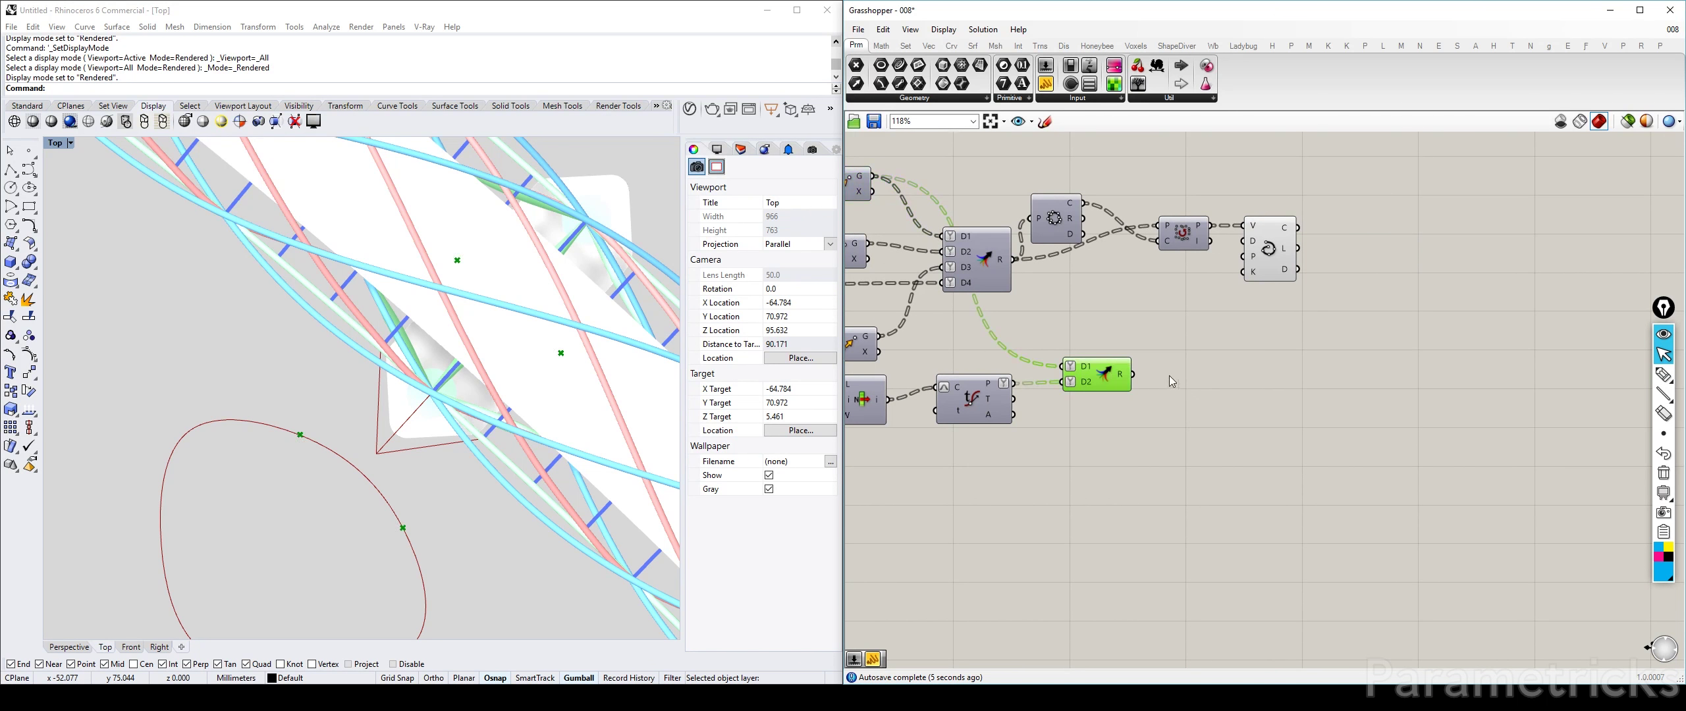
mouse_move(1123, 379)
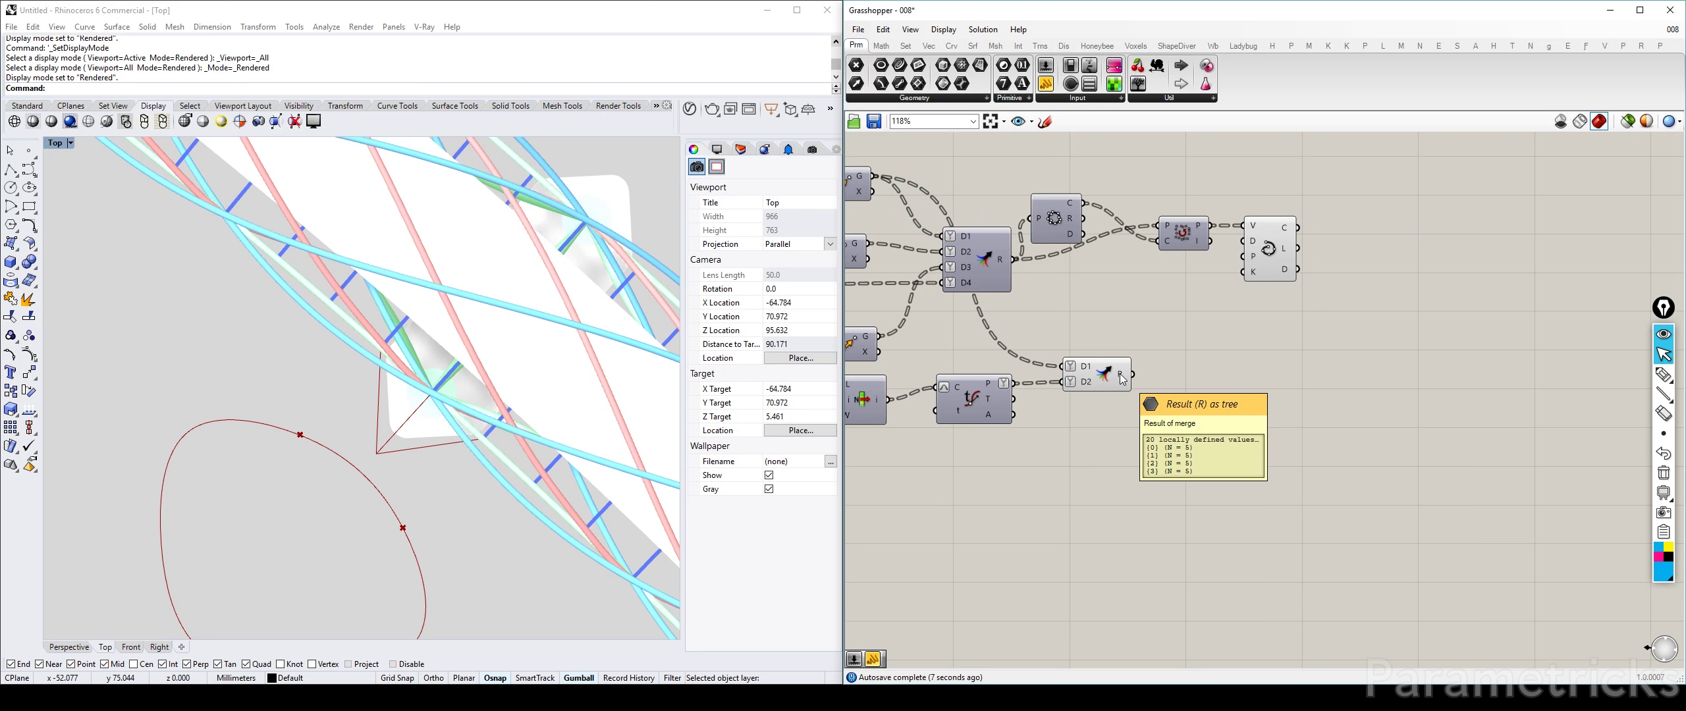
left_click(1113, 377)
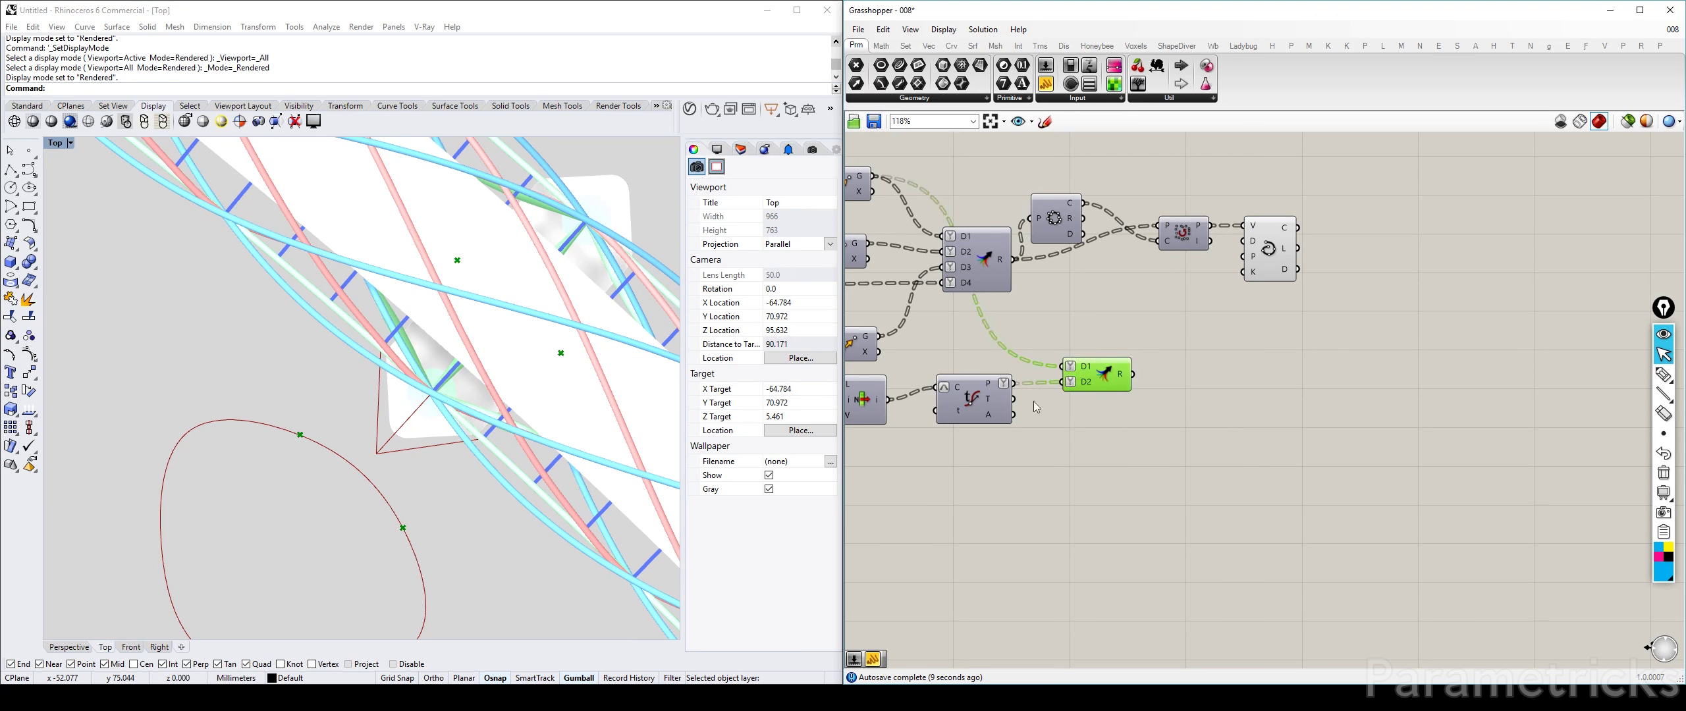
right_click_drag(973, 401, 1181, 371)
left_click_drag(1179, 366, 1165, 380)
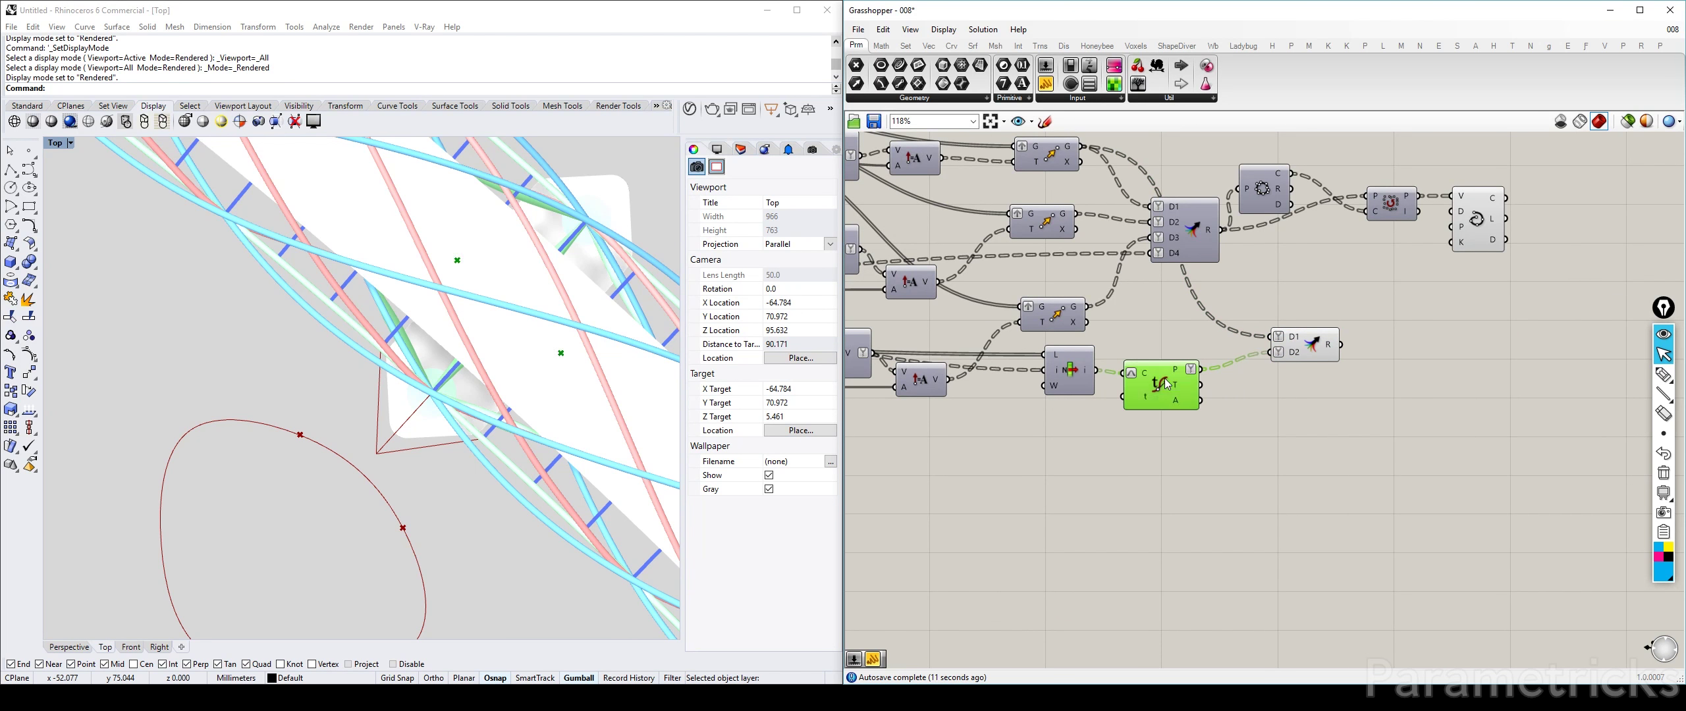
left_click(1297, 353)
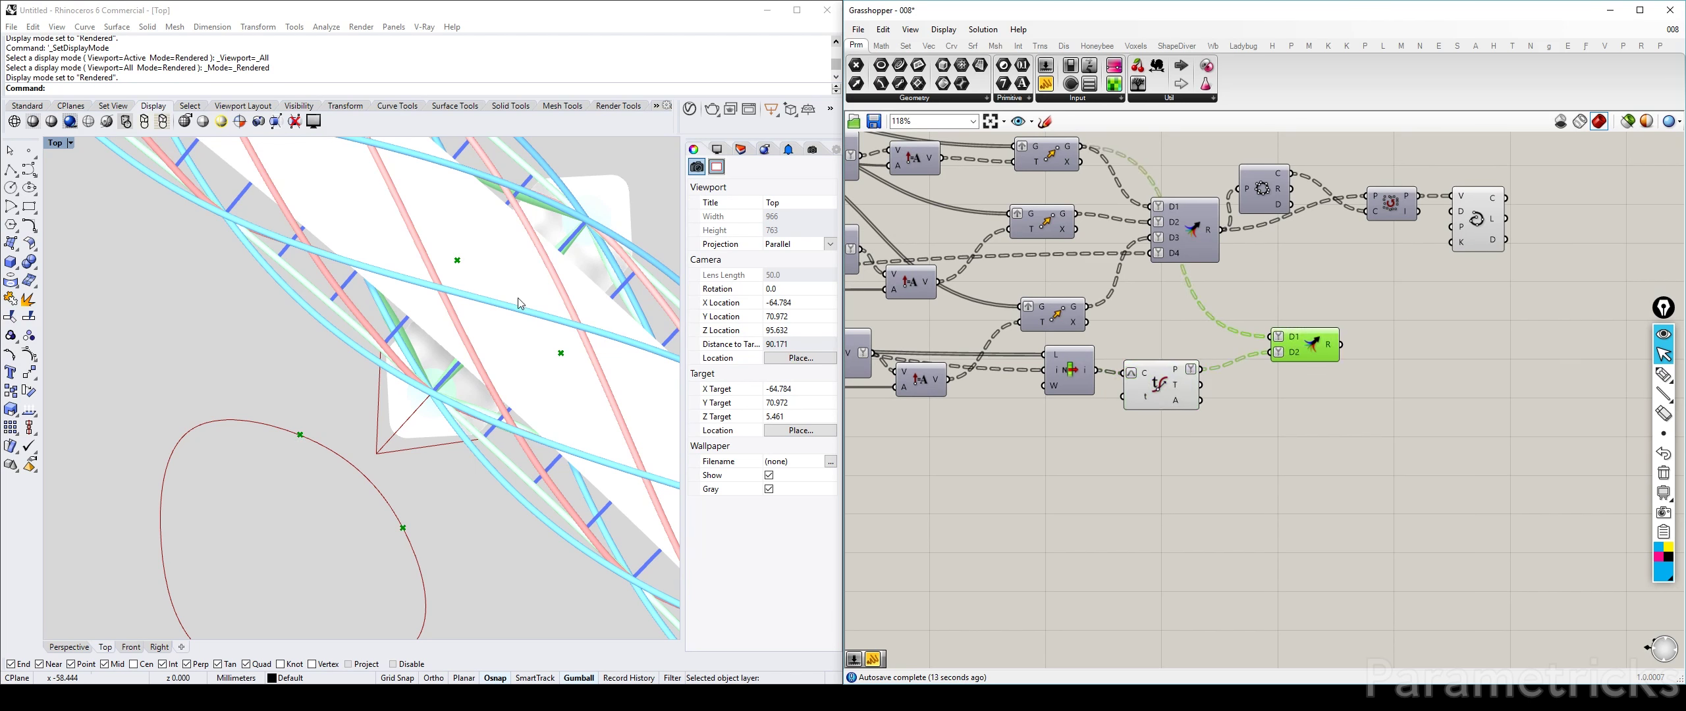
scroll(650, 333, "down", 2)
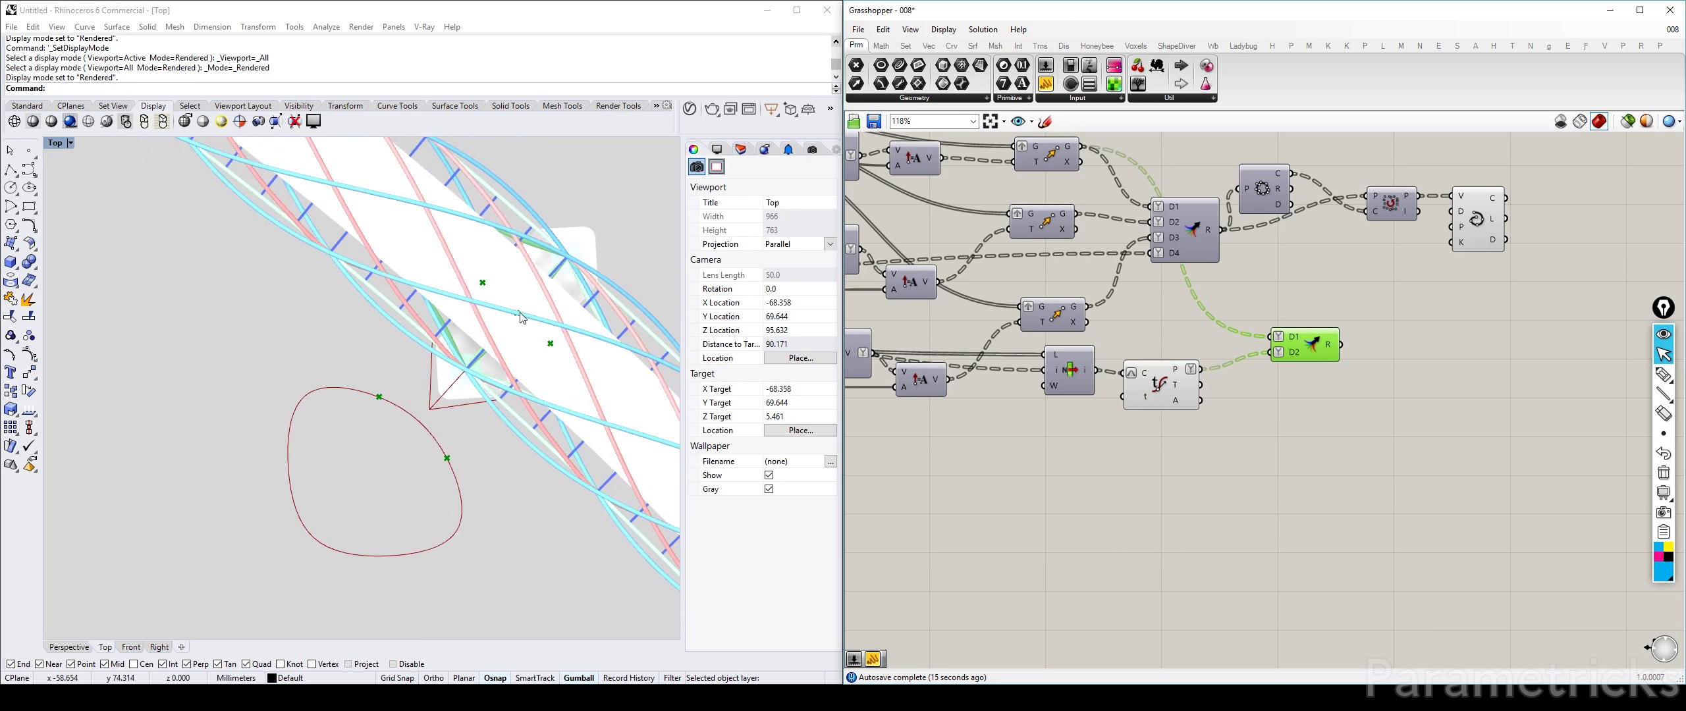
Step: Reposition the new Merge and Evaluate Curve components to tidy the wires between them
left_click_drag(1290, 352, 1308, 340)
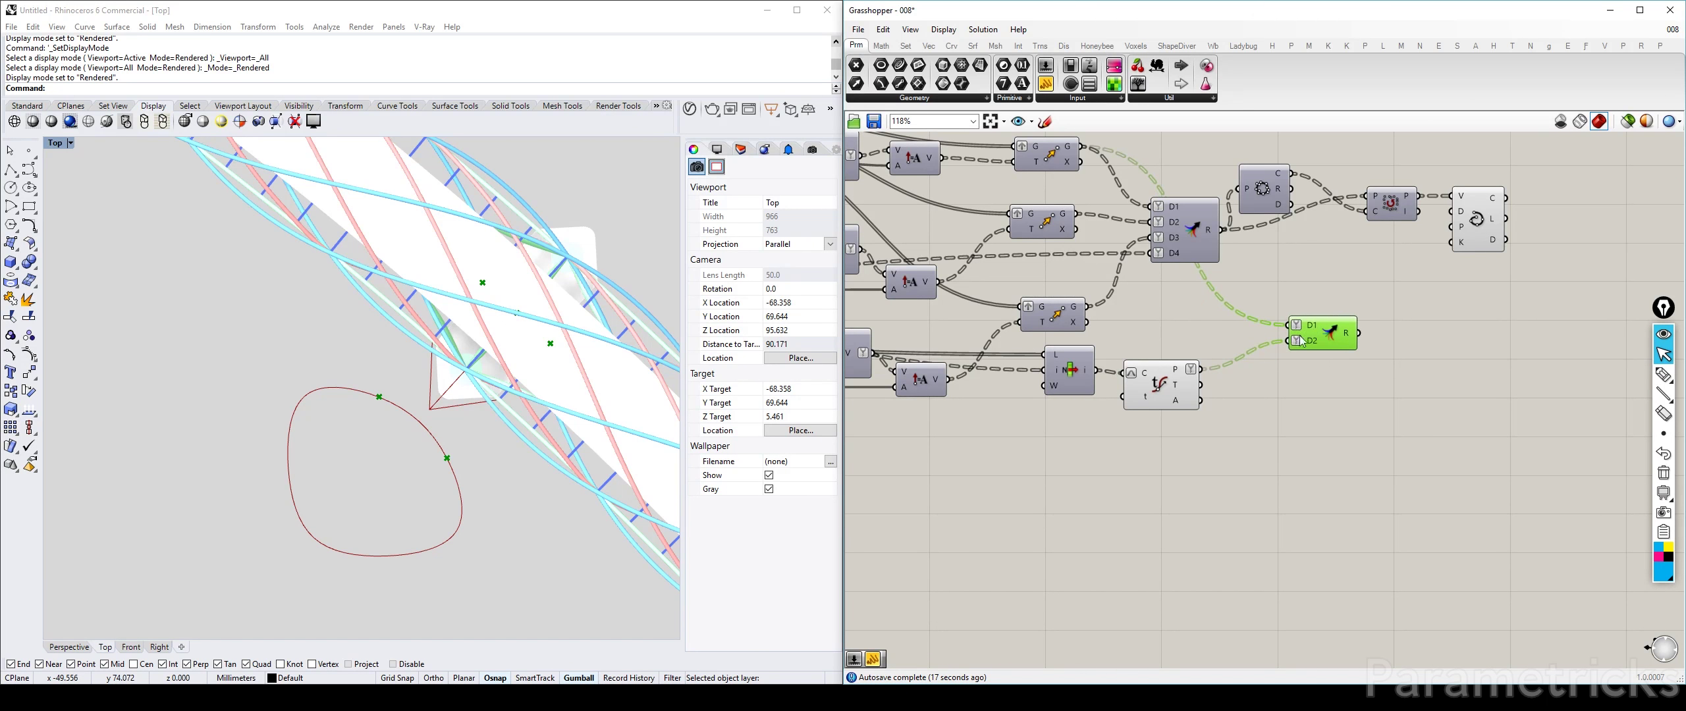
left_click_drag(1146, 393, 1165, 380)
mouse_move(1061, 374)
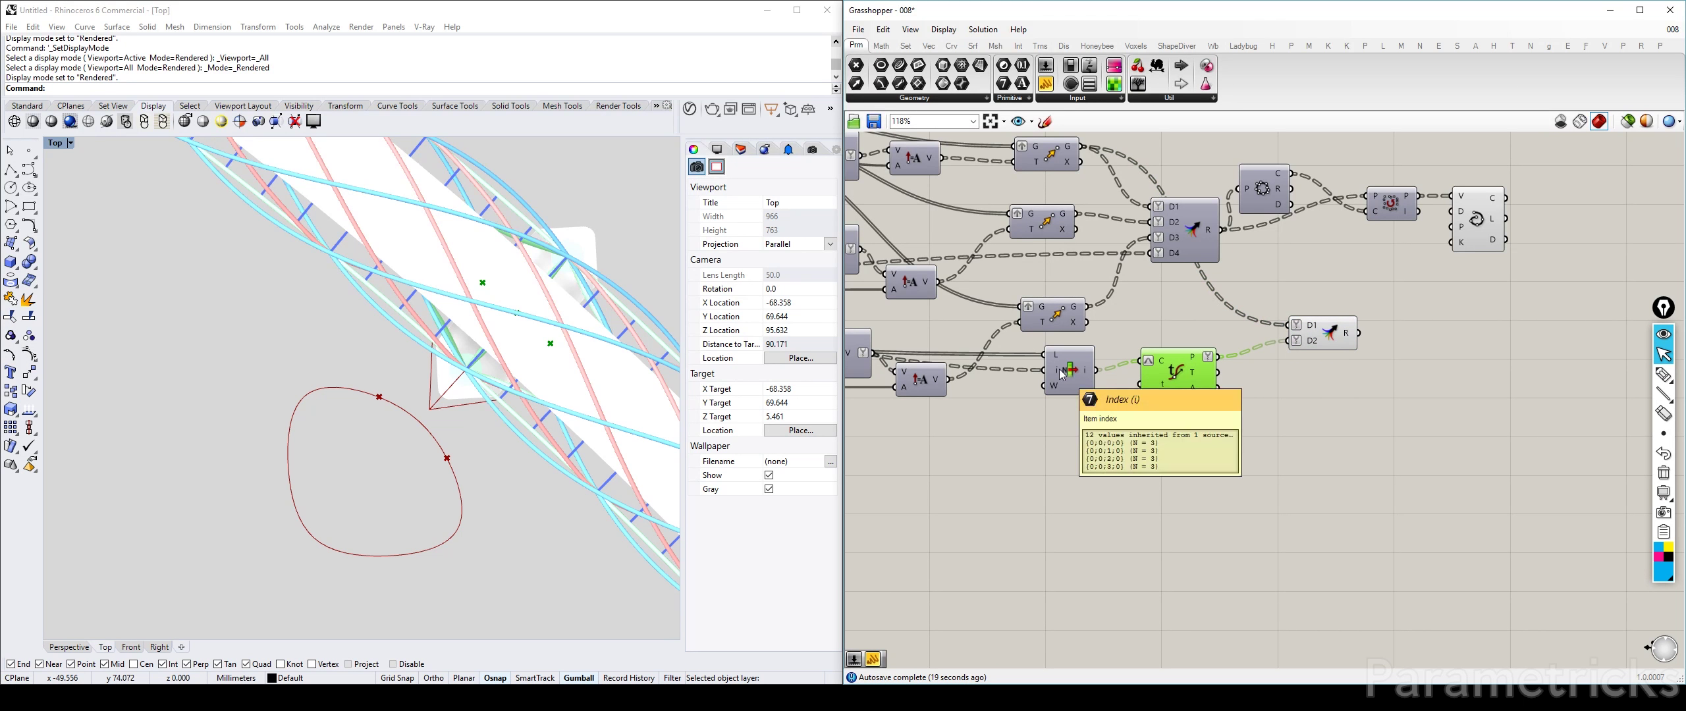
scroll(1062, 374, "up", 2)
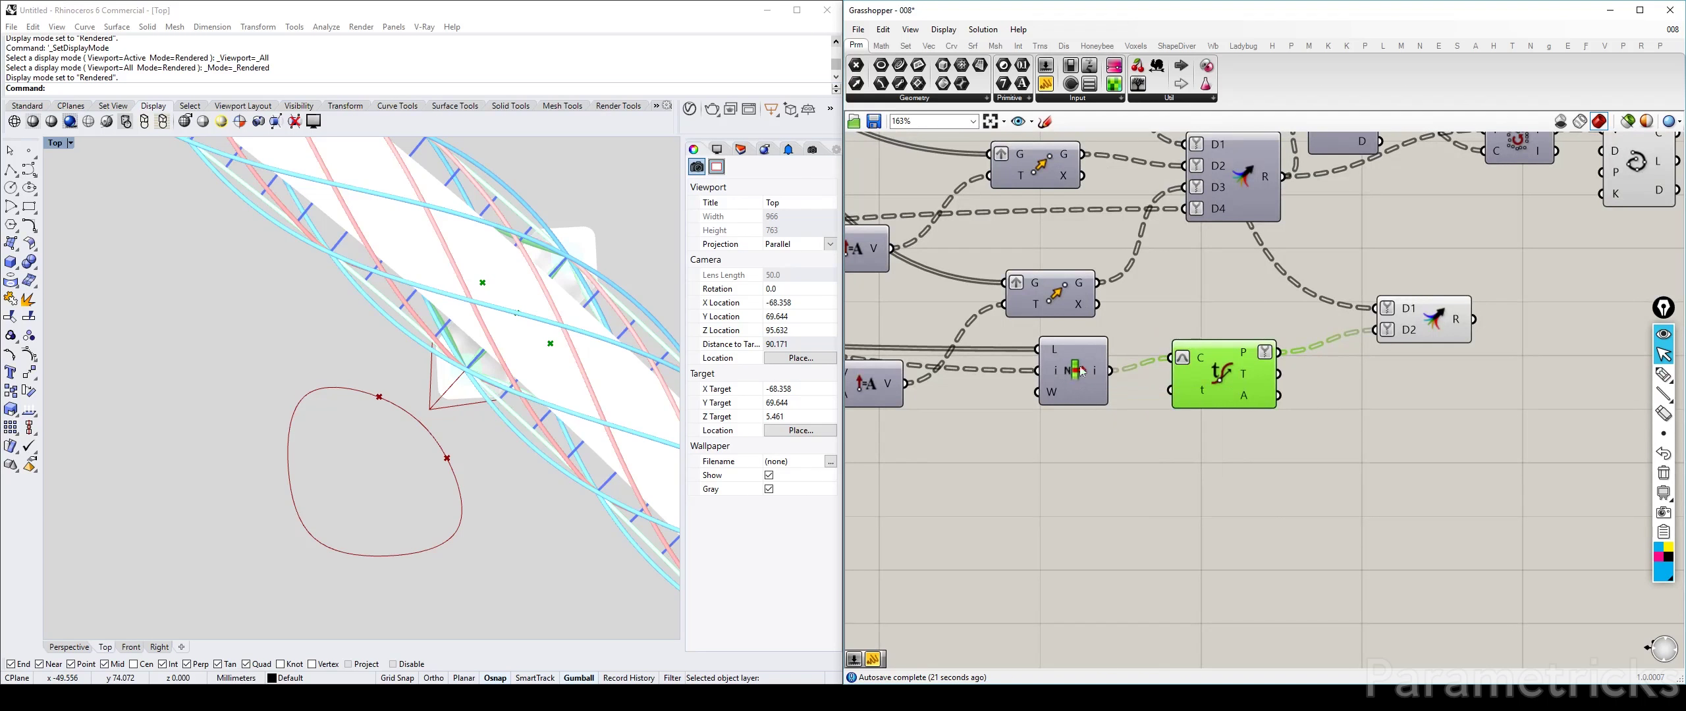
Step: Add a PolyLine component beyond the new Merge component
right_click_drag(1291, 358, 1051, 386)
right_click_drag(1276, 398, 1144, 413)
double_click(1241, 414)
type("poly")
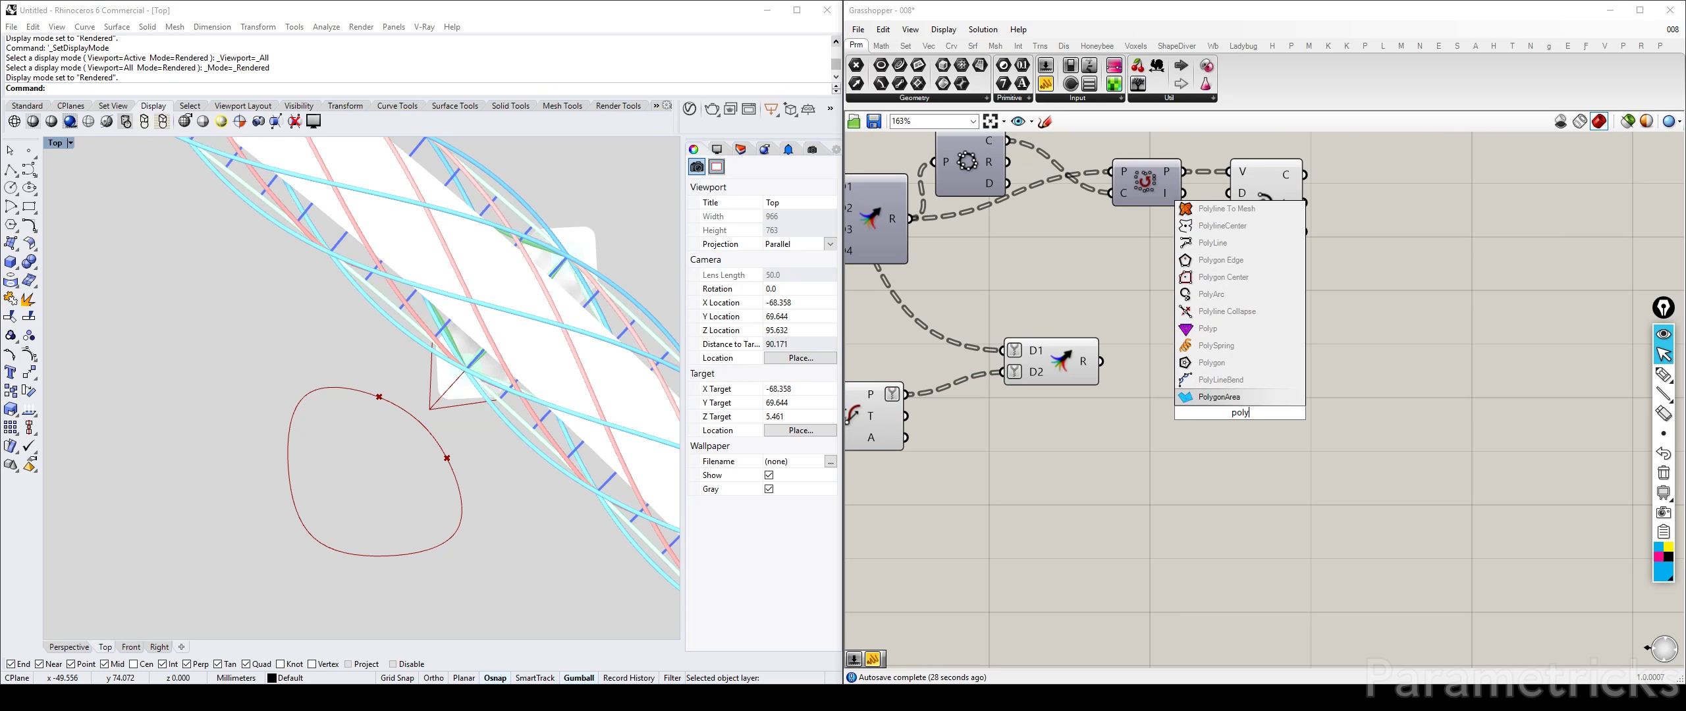
type("line")
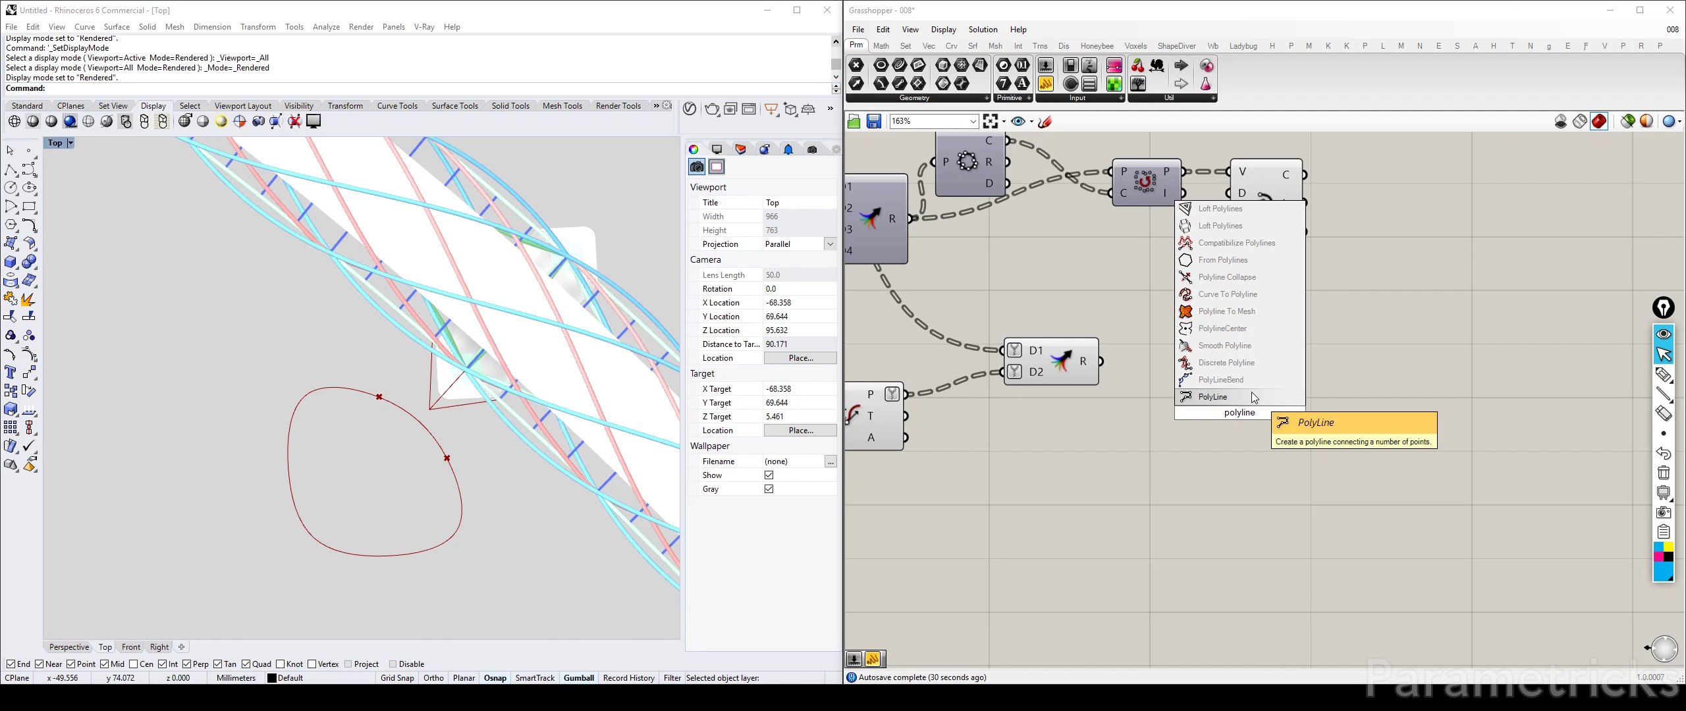
left_click(1255, 395)
Step: Connect the new Merge's result to PolyLine's V input
right_click_drag(1003, 399, 1207, 373)
left_click(1071, 395)
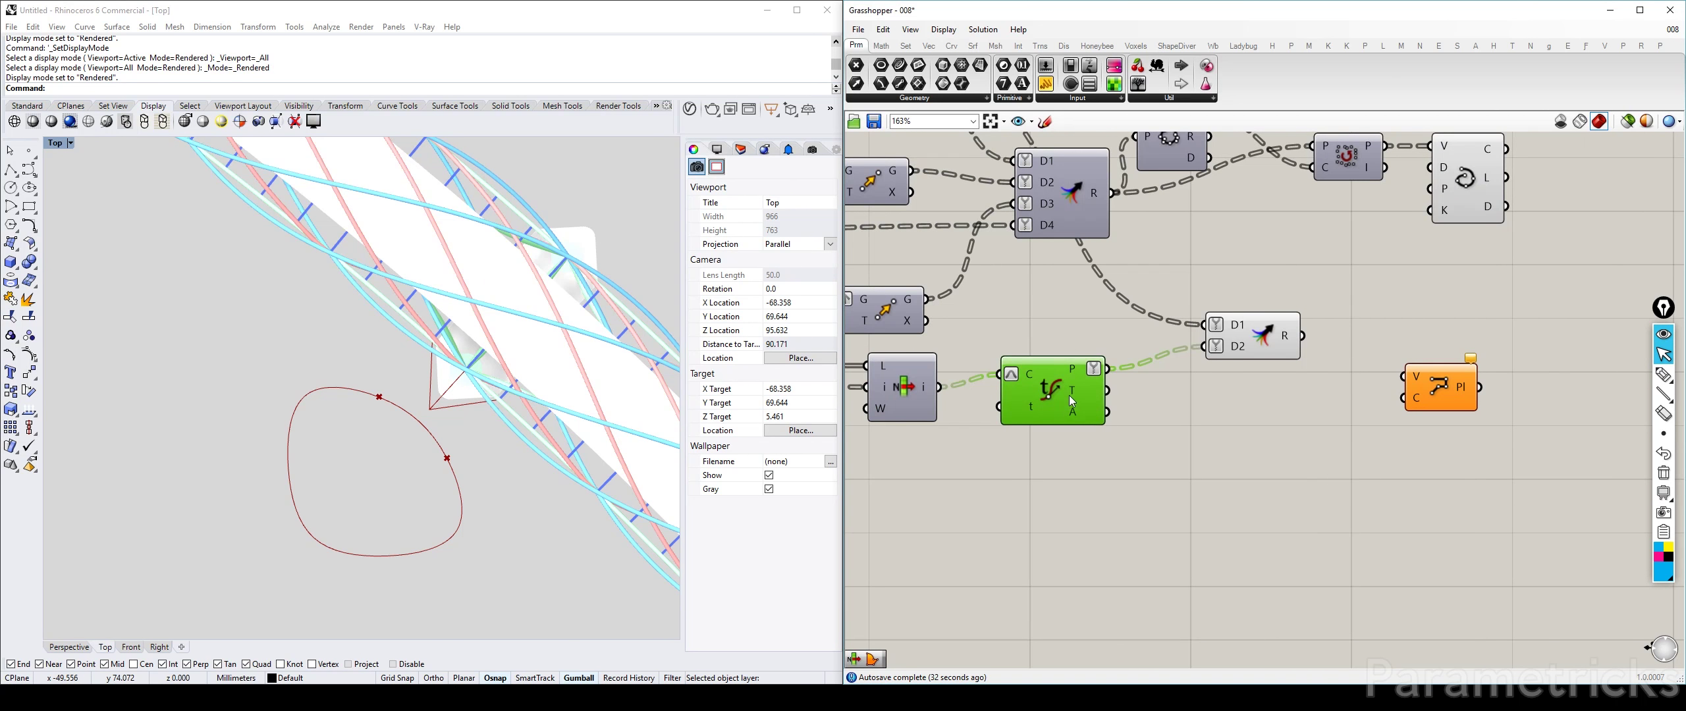
scroll(1071, 395, "down", 2)
right_click_drag(1295, 336, 1175, 368)
scroll(1120, 381, "up", 3)
left_click_drag(1120, 388, 1234, 405)
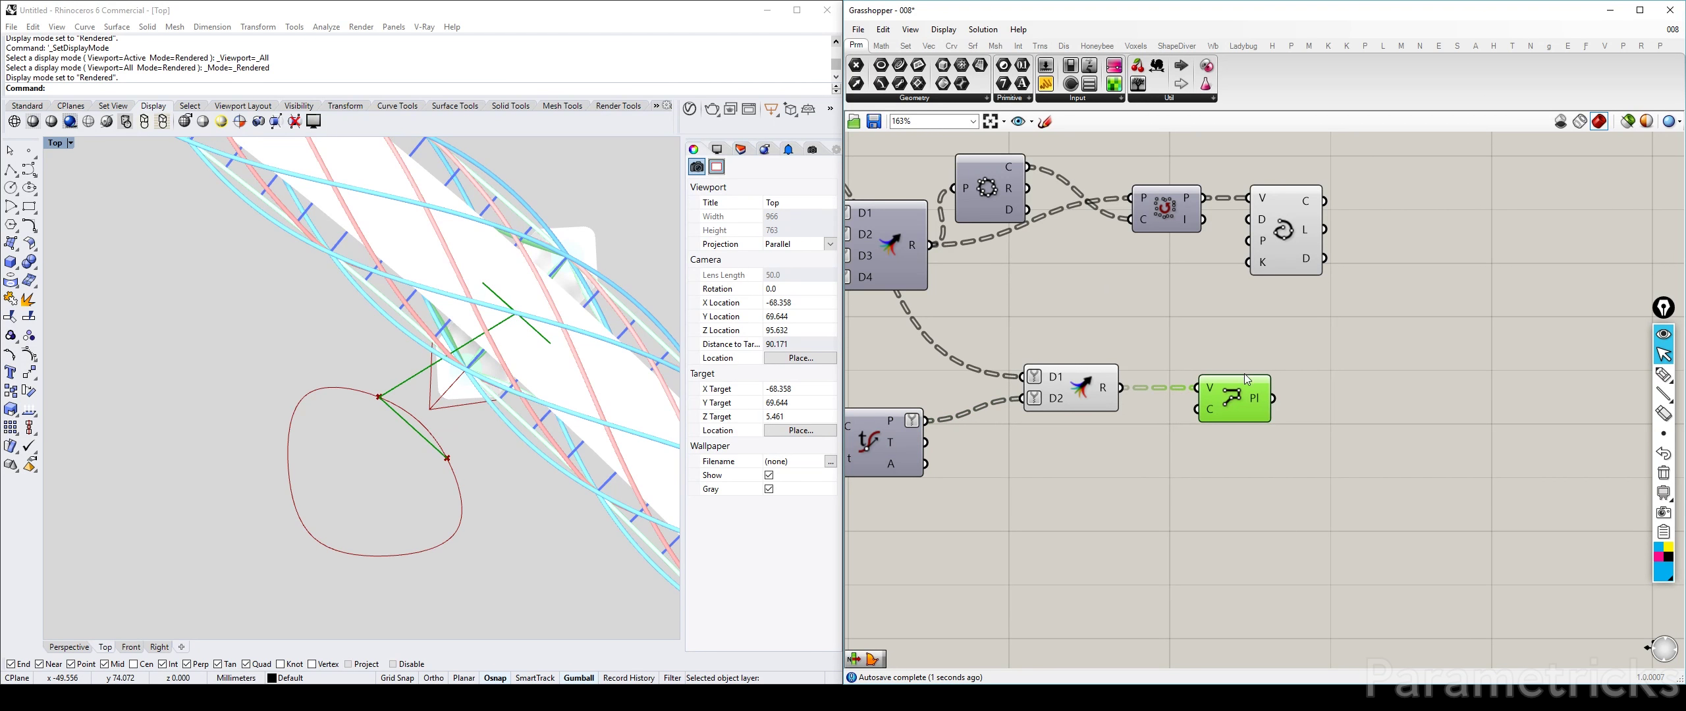
Step: Move PolyLine farther from the Merge and insert wired copies of Circle Fit and Sort Along Curve between them
scroll(1247, 381, "down", 3)
left_click(1028, 367)
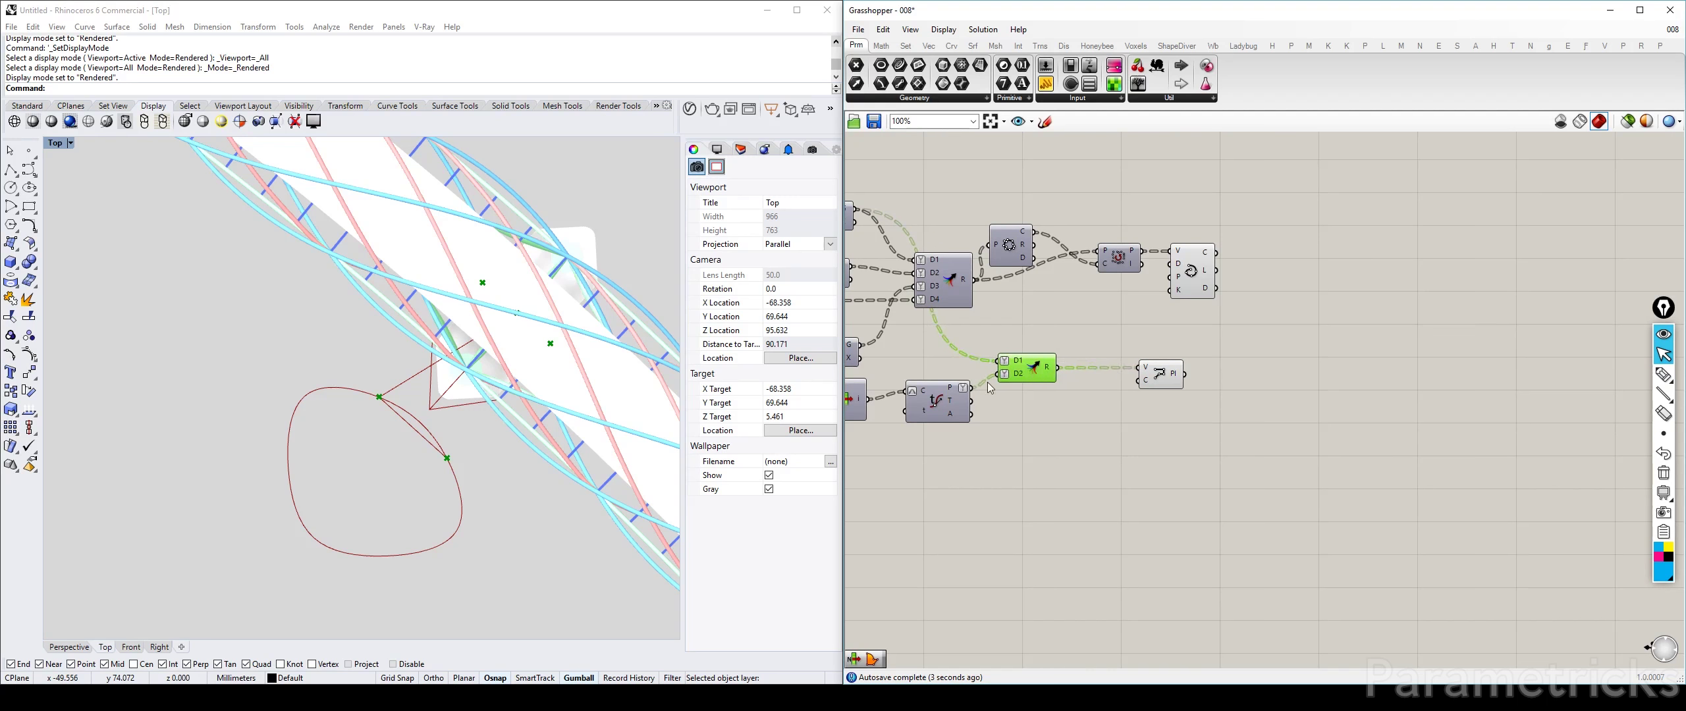
right_click_drag(988, 388, 915, 382)
left_click_drag(1090, 366, 1194, 357)
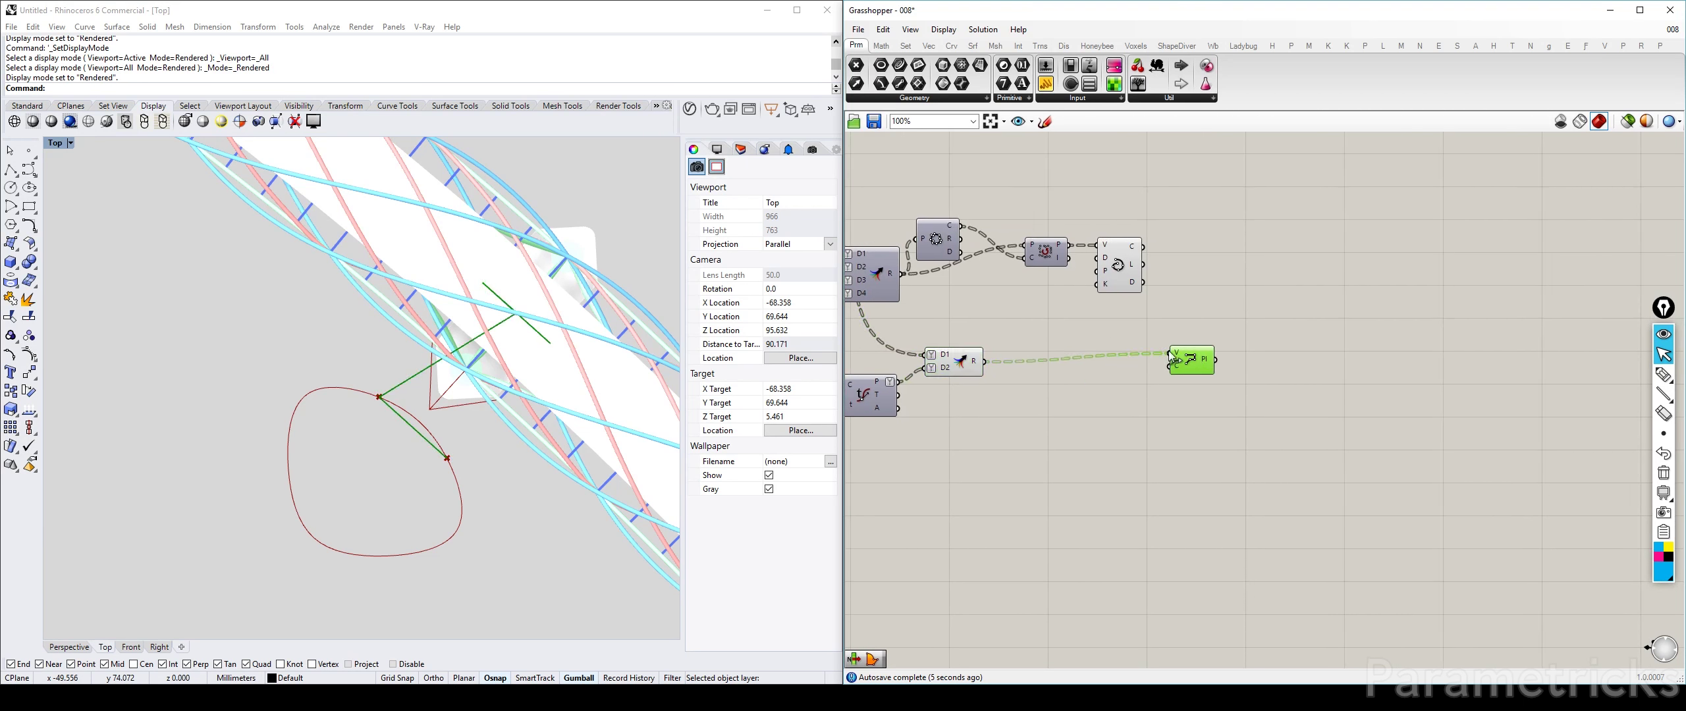
left_click_drag(1083, 290, 948, 230)
left_click_drag(954, 241, 1018, 420, "alt")
scroll(996, 361, "up", 3)
left_click(1006, 331)
left_click_drag(935, 362, 1131, 379)
left_click(1040, 395)
Step: Turn off the copied Circle Fit's preview and connect the sorted points to PolyLine's V input
left_click(919, 415)
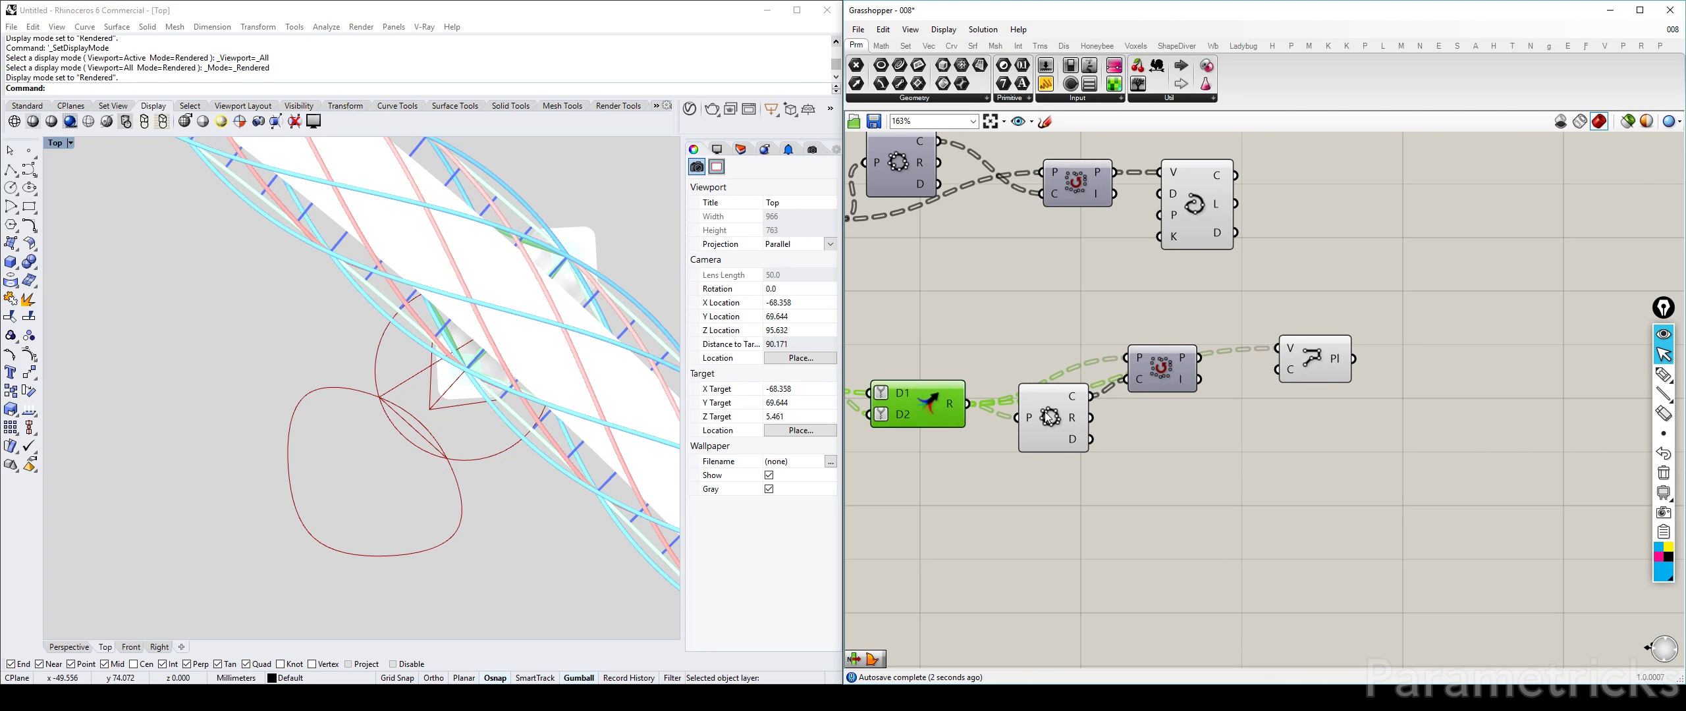
left_click(1080, 432)
right_click_drag(1199, 416, 1104, 417)
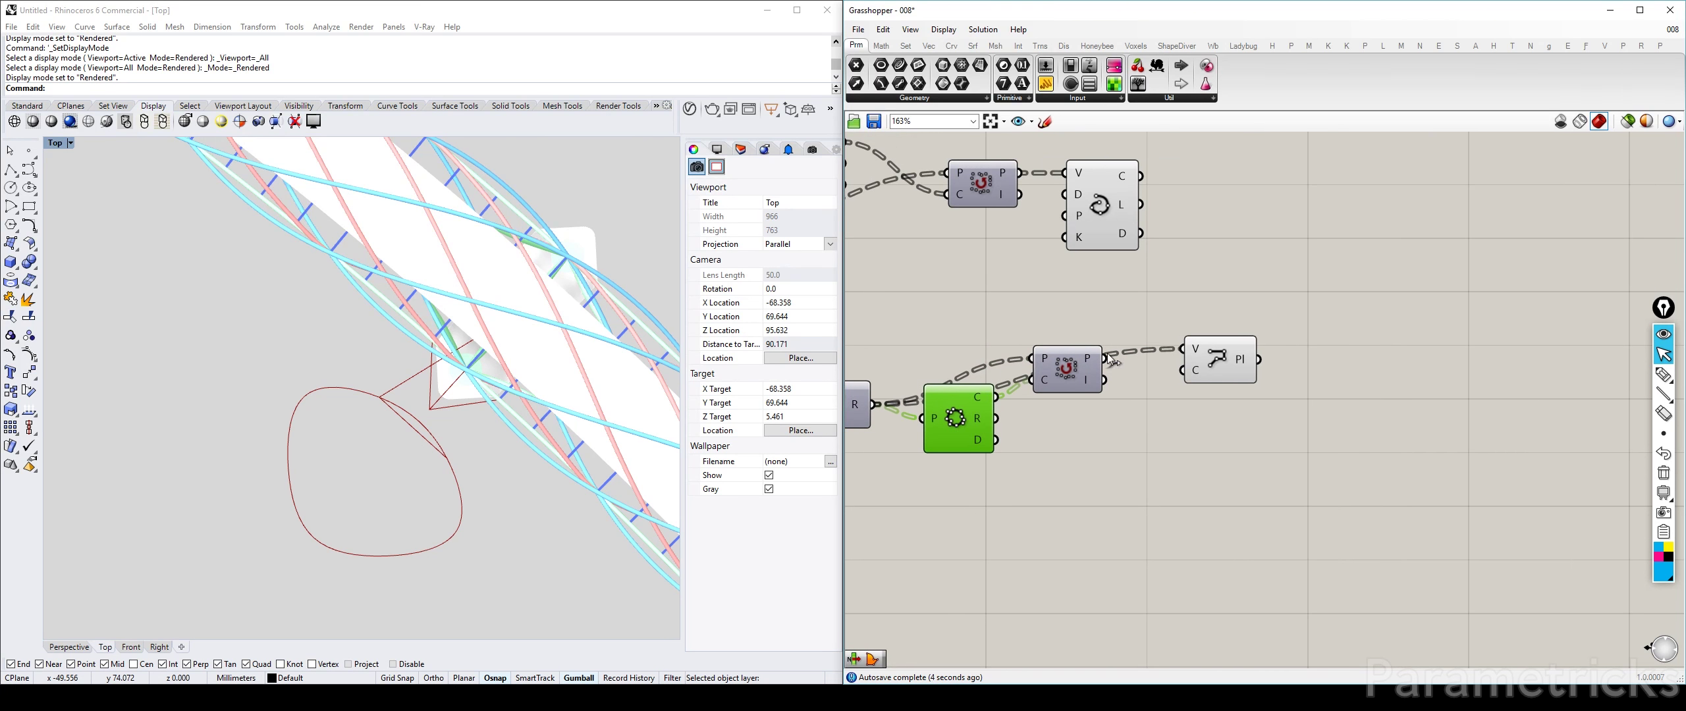
left_click_drag(1183, 348, 1183, 348)
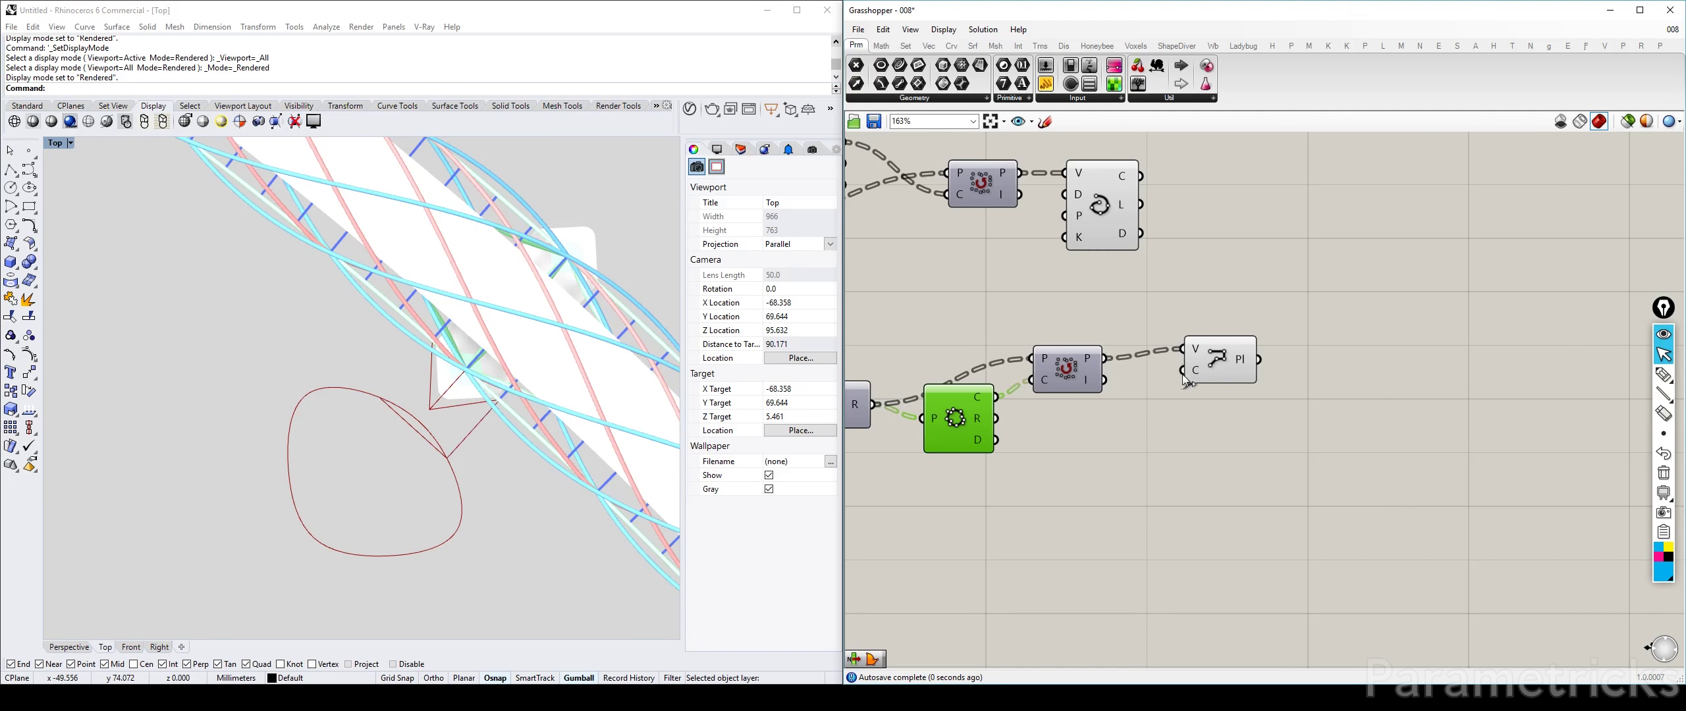
Step: Highlight PolyLine and examine its output at each pod along the structure in the Top viewport
left_click(1215, 346)
scroll(484, 421, "down", 5)
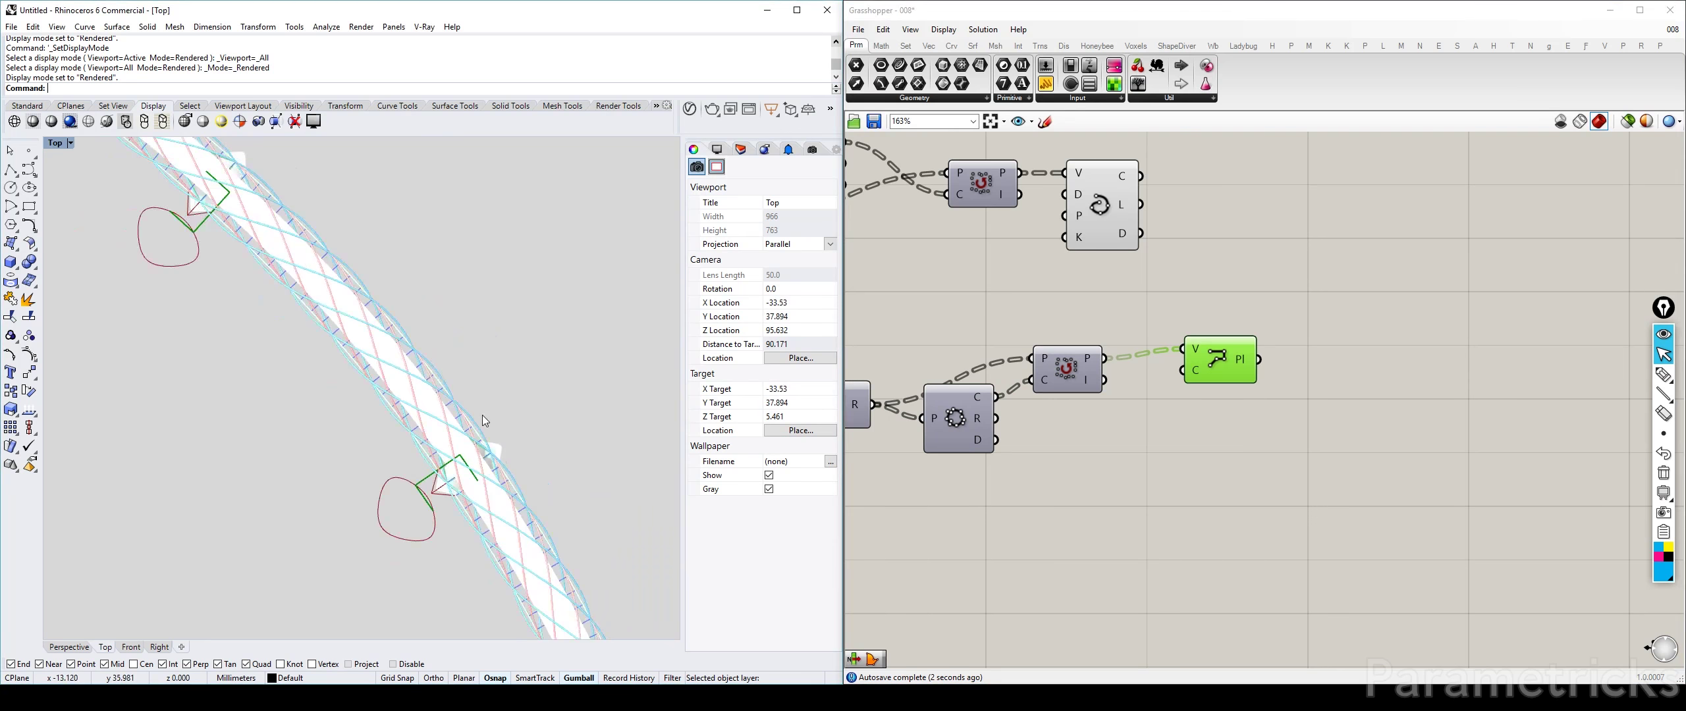
scroll(483, 415, "down", 4)
right_click_drag(482, 416, 428, 286)
right_click_drag(501, 500, 376, 279)
right_click_drag(474, 461, 426, 310)
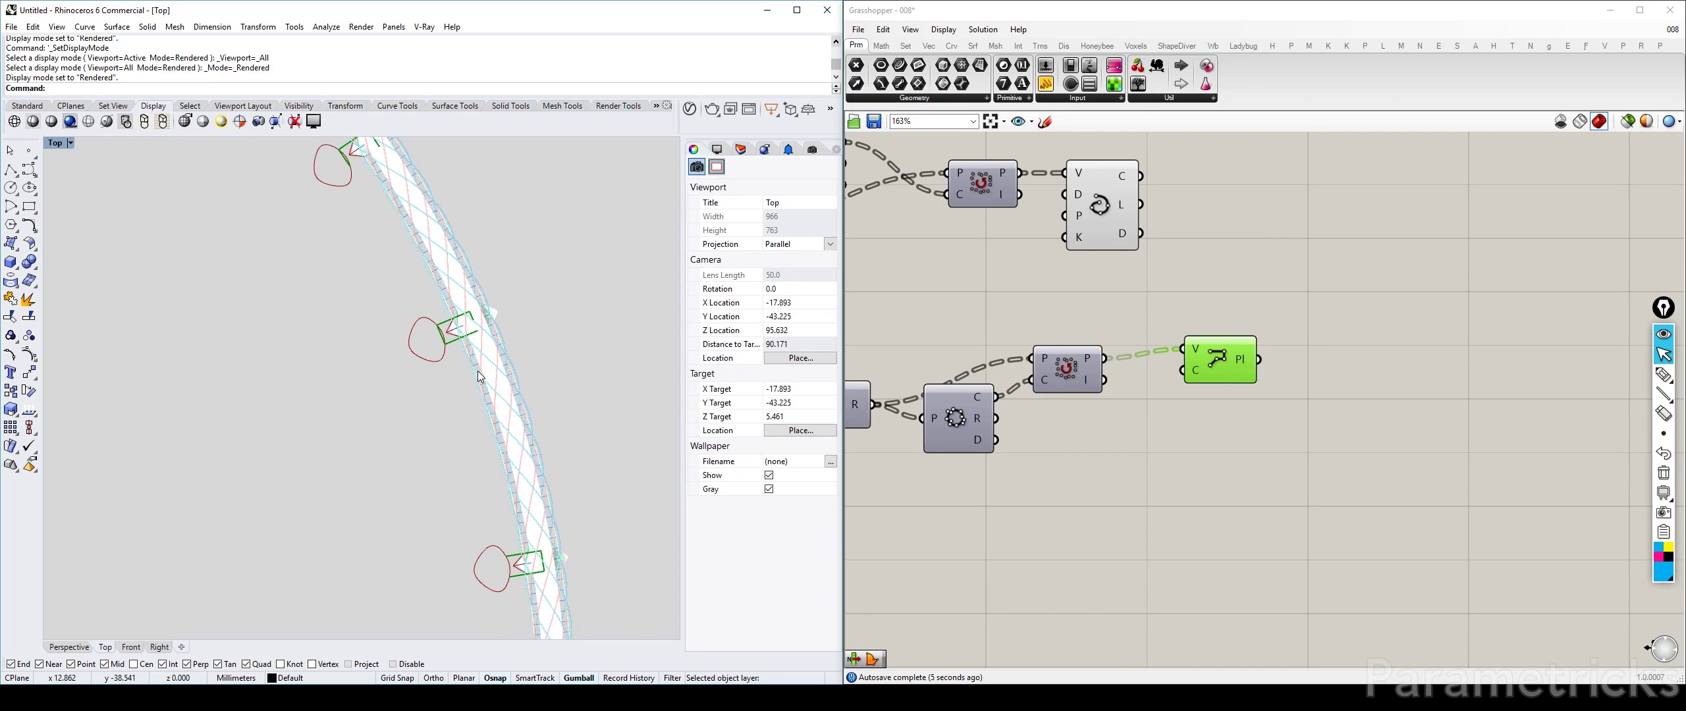
Step: Set PolyLine's C input to True and check the closed outlines beside the pods
right_click(1202, 373)
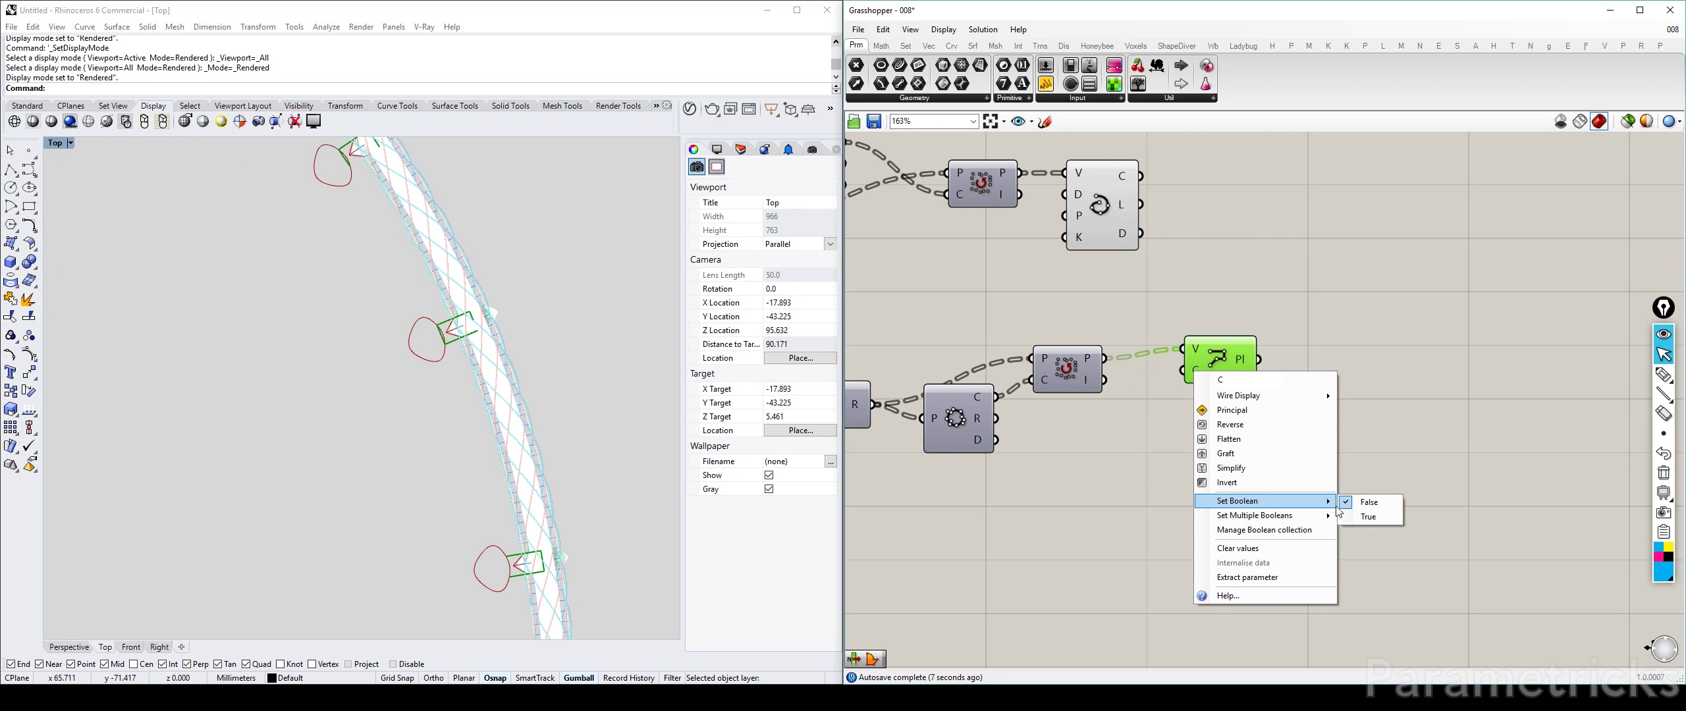
left_click(1344, 516)
right_click_drag(495, 282, 611, 508)
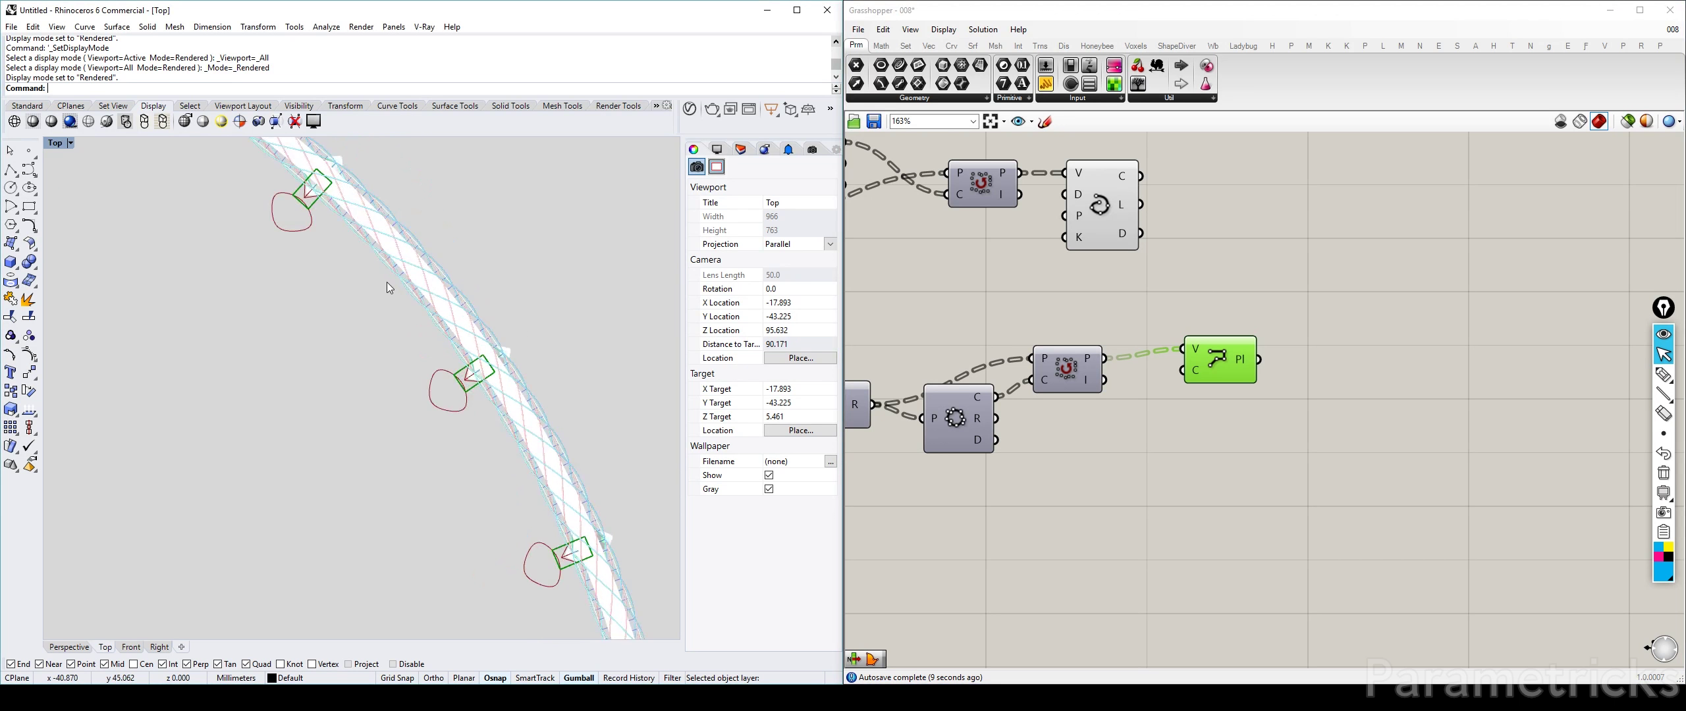
scroll(291, 192, "up", 12)
right_click_drag(508, 213, 523, 411)
left_click(1293, 312)
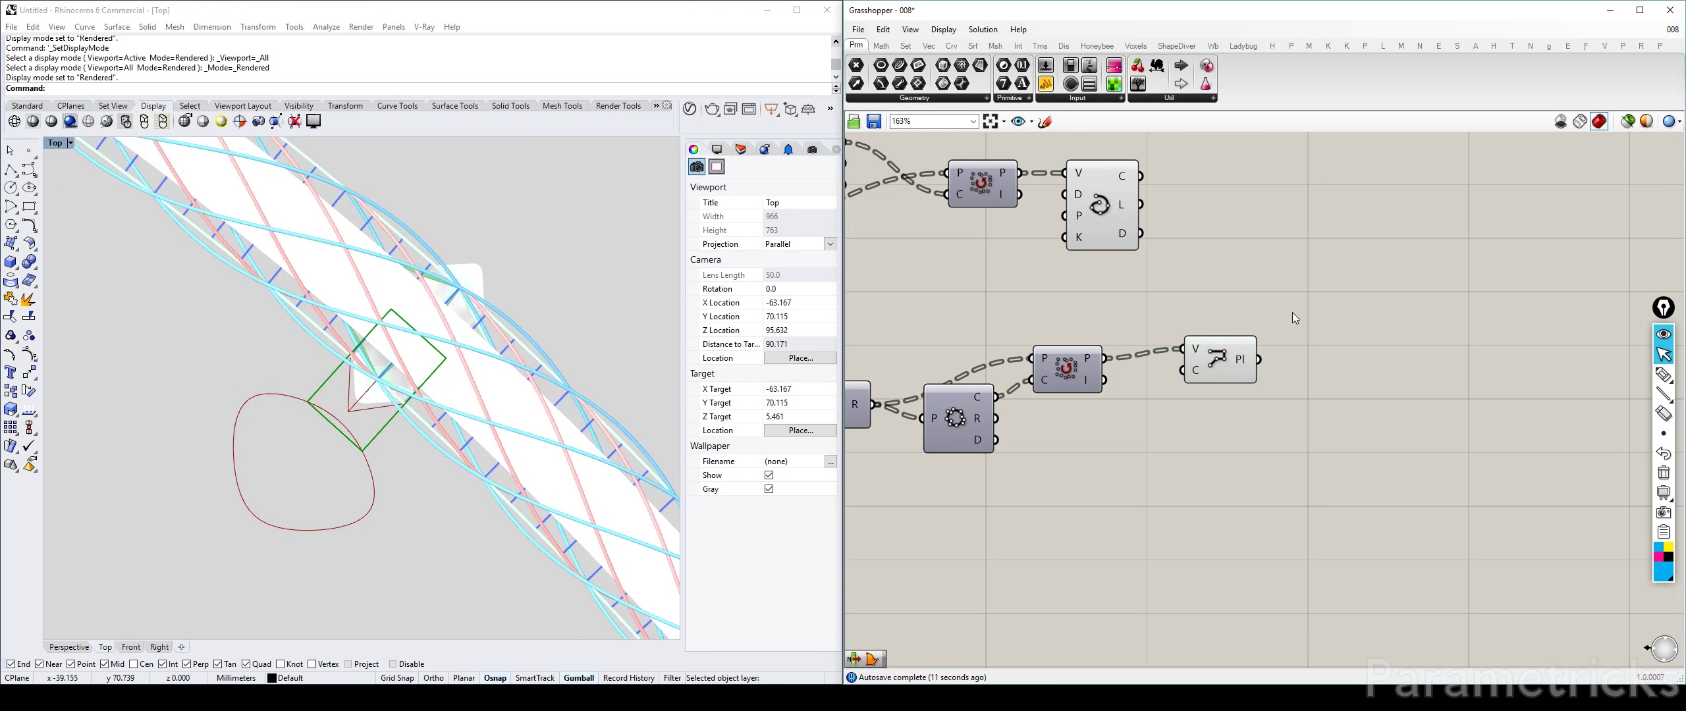
Step: Align the Nurbs Curve component above PolyLine and add a Region Union component beyond them
left_click_drag(1099, 204, 1220, 204)
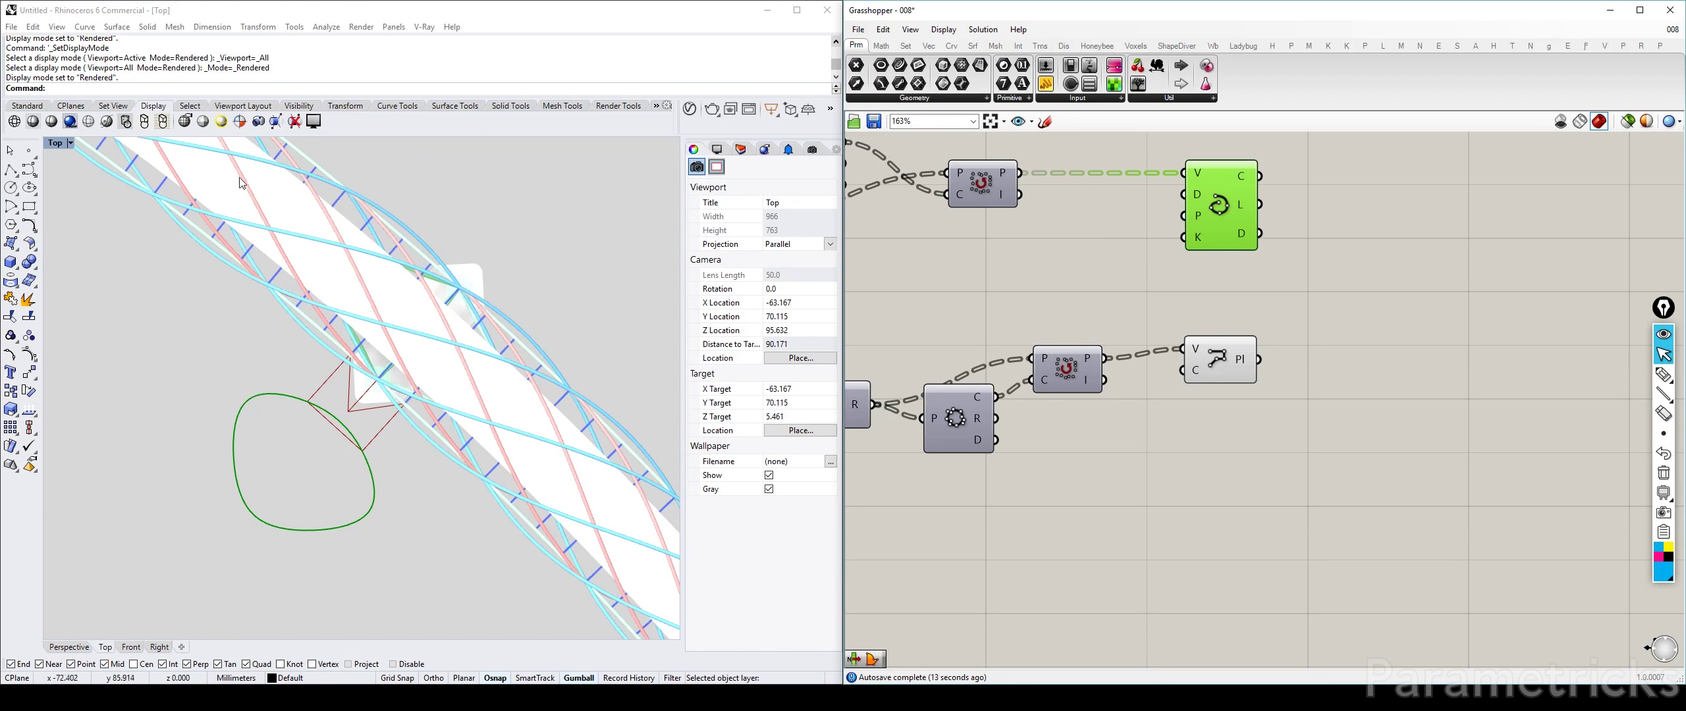
double_click(1519, 318)
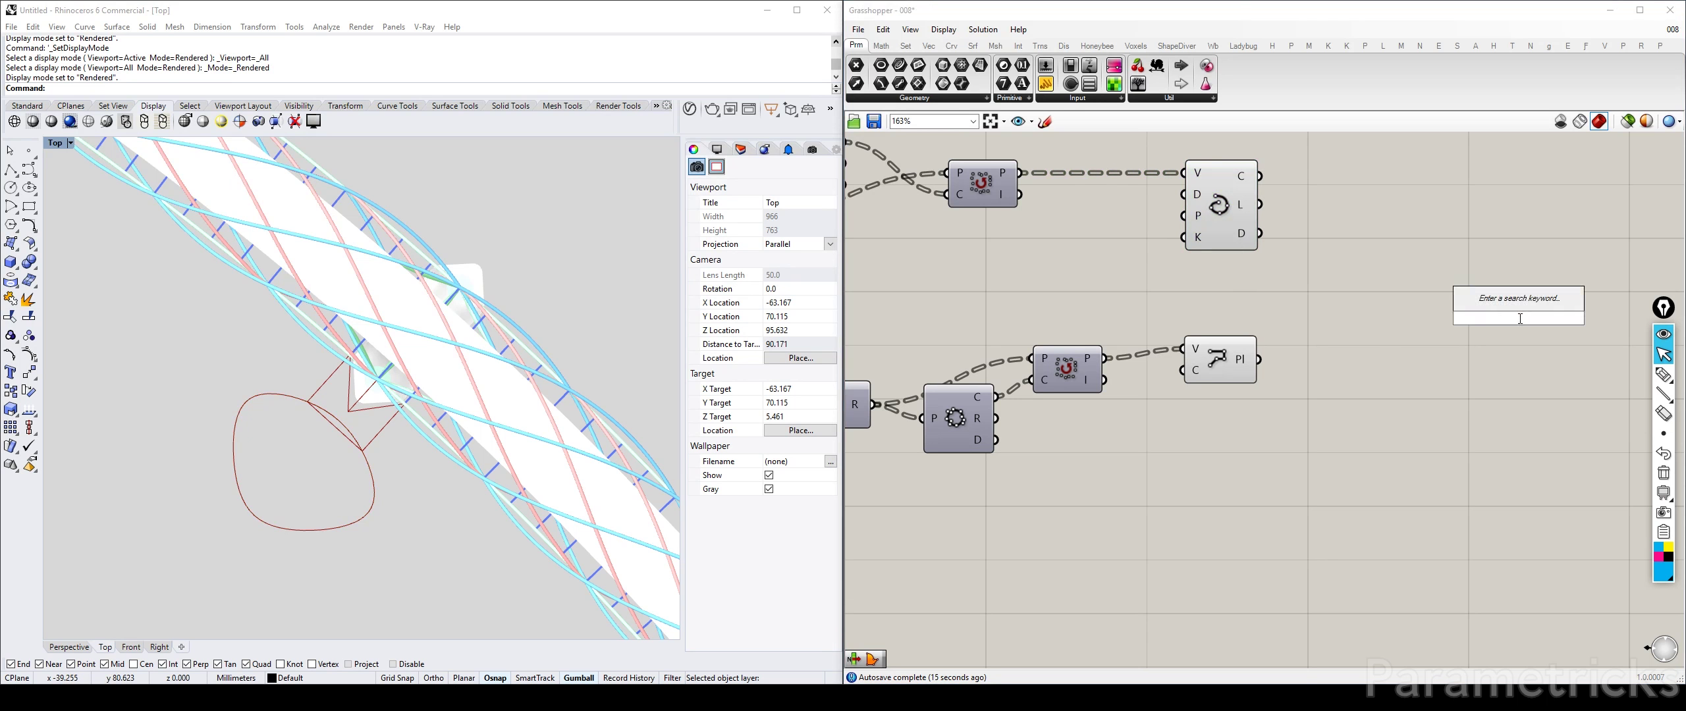
type("region")
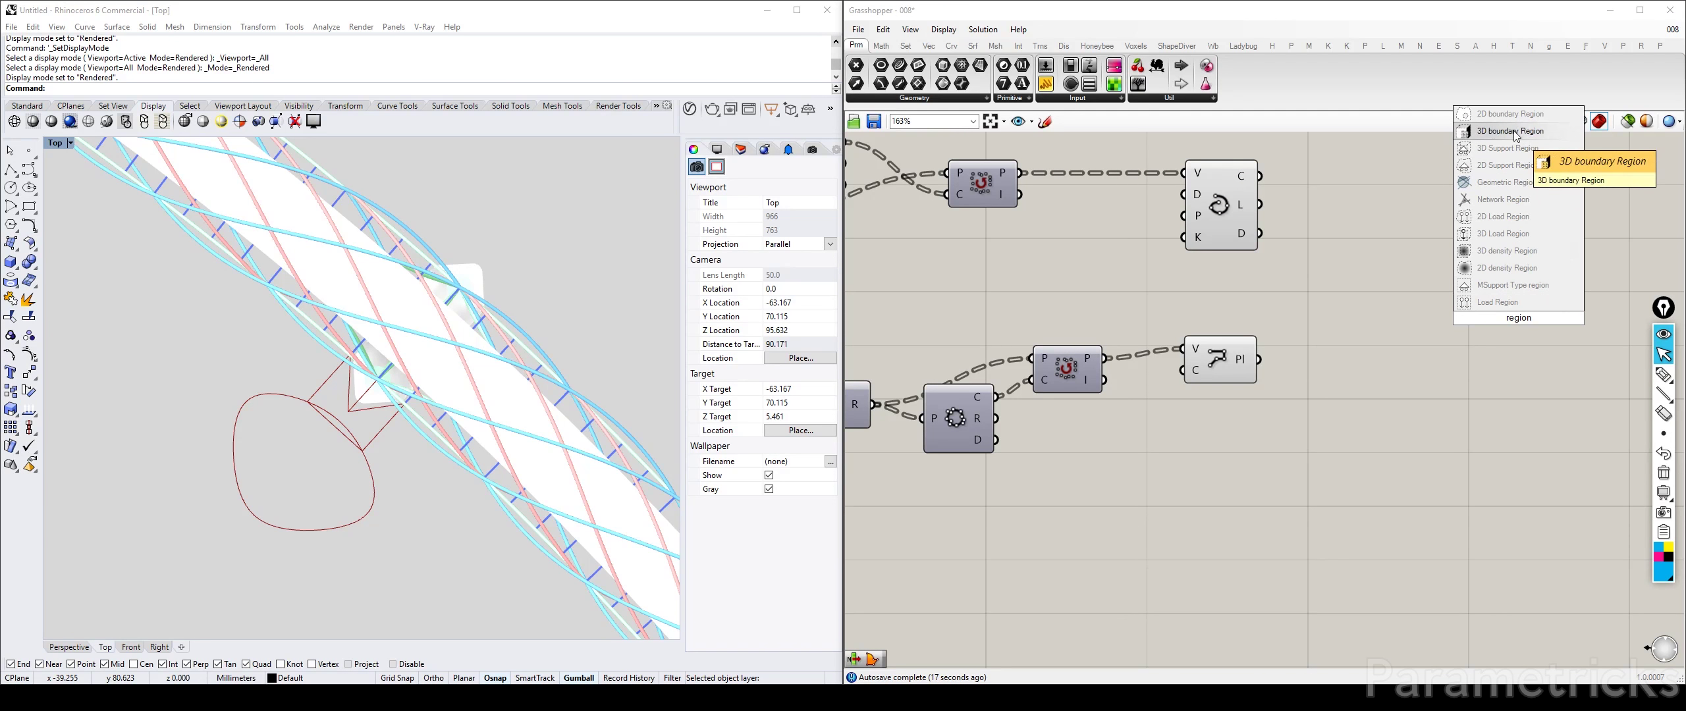
left_click(1400, 286)
double_click(1394, 295)
type("region union")
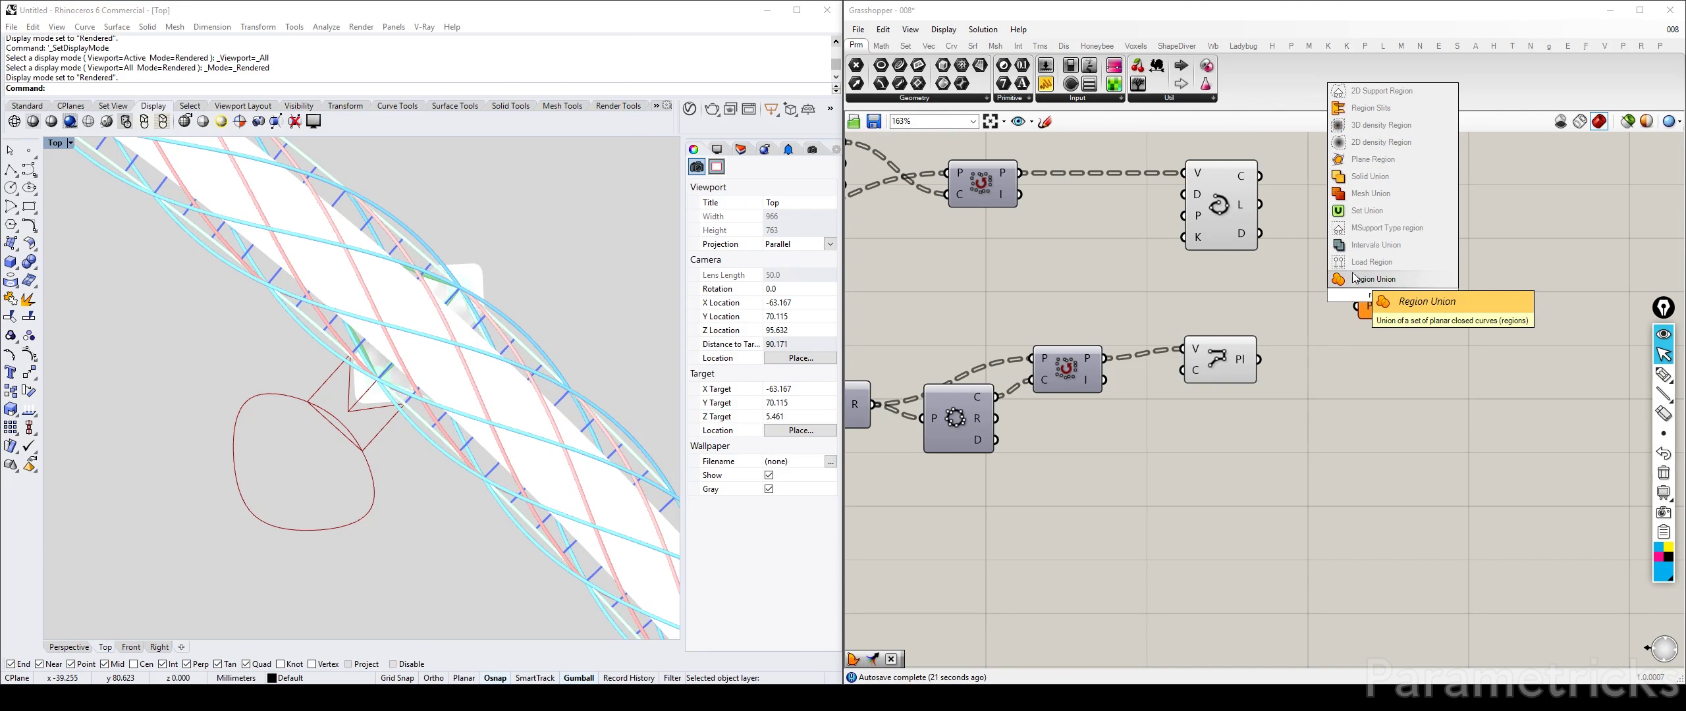
key("Return")
right_click_drag(1231, 197, 1091, 245)
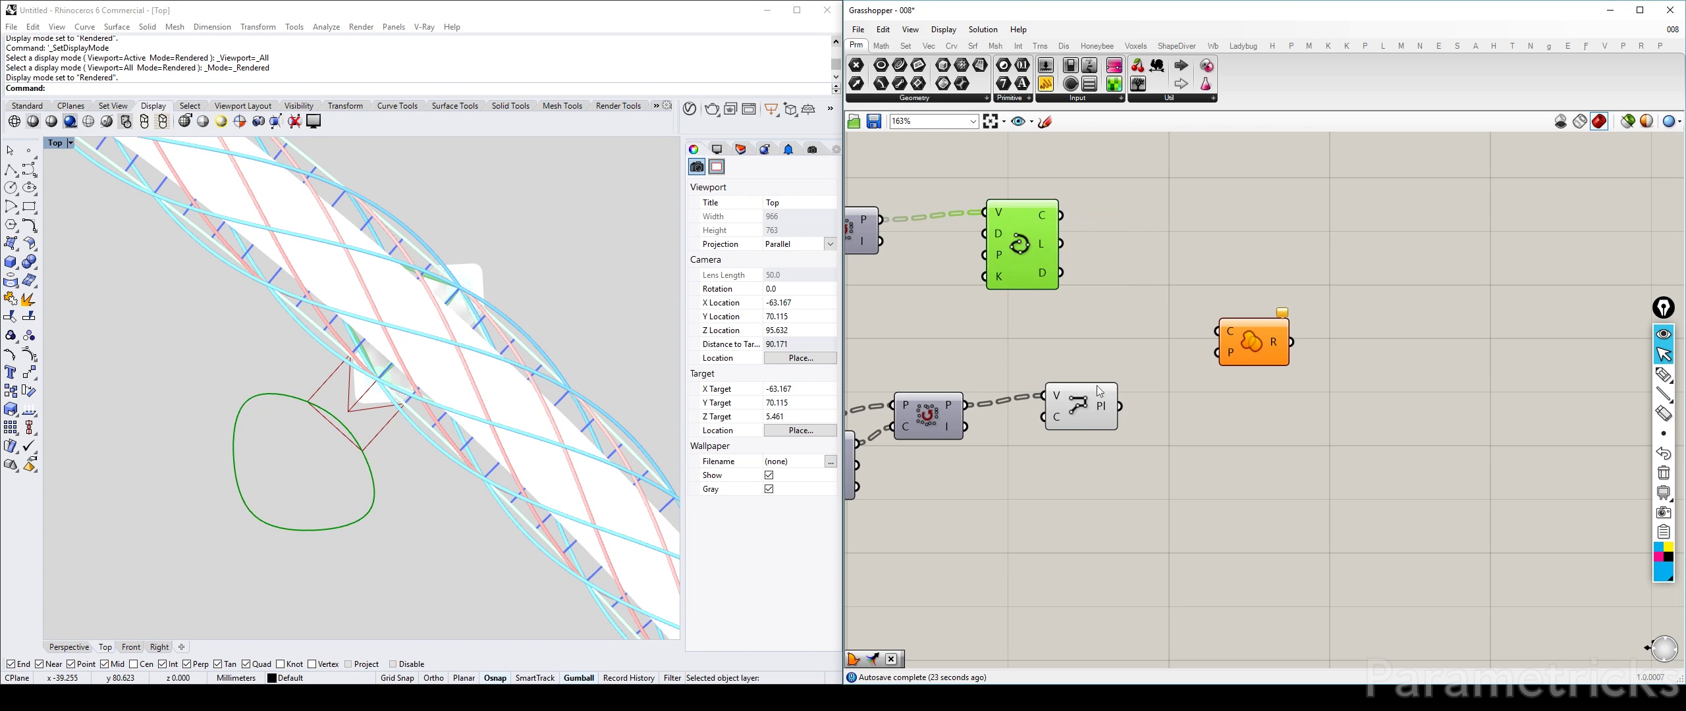
Step: Line up PolyLine and Nurbs Curve in front of Region Union and inspect the data structure of their outputs
left_click_drag(1099, 390, 1046, 393)
left_click_drag(1044, 234, 1056, 242)
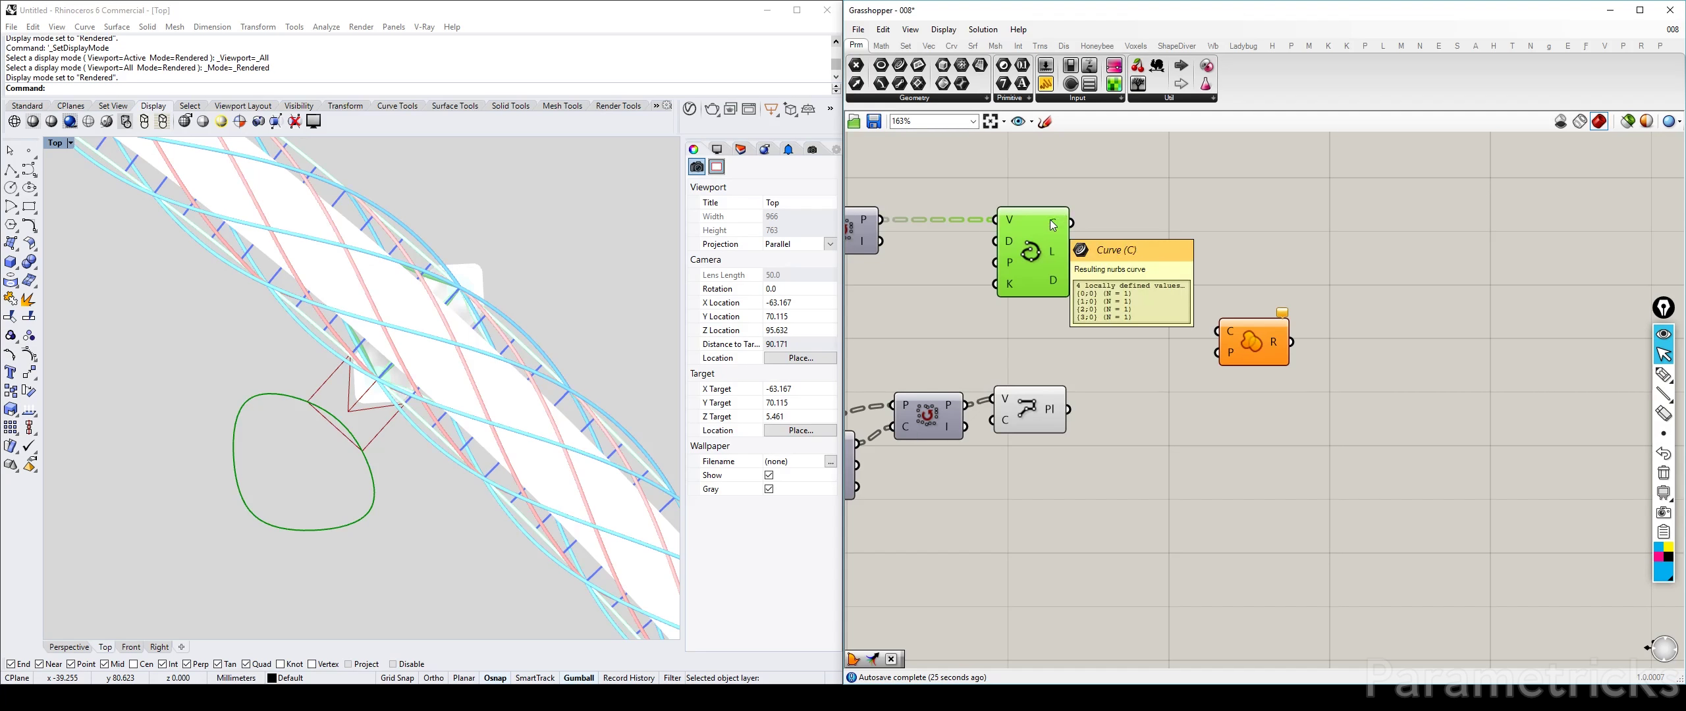
right_click(1052, 225)
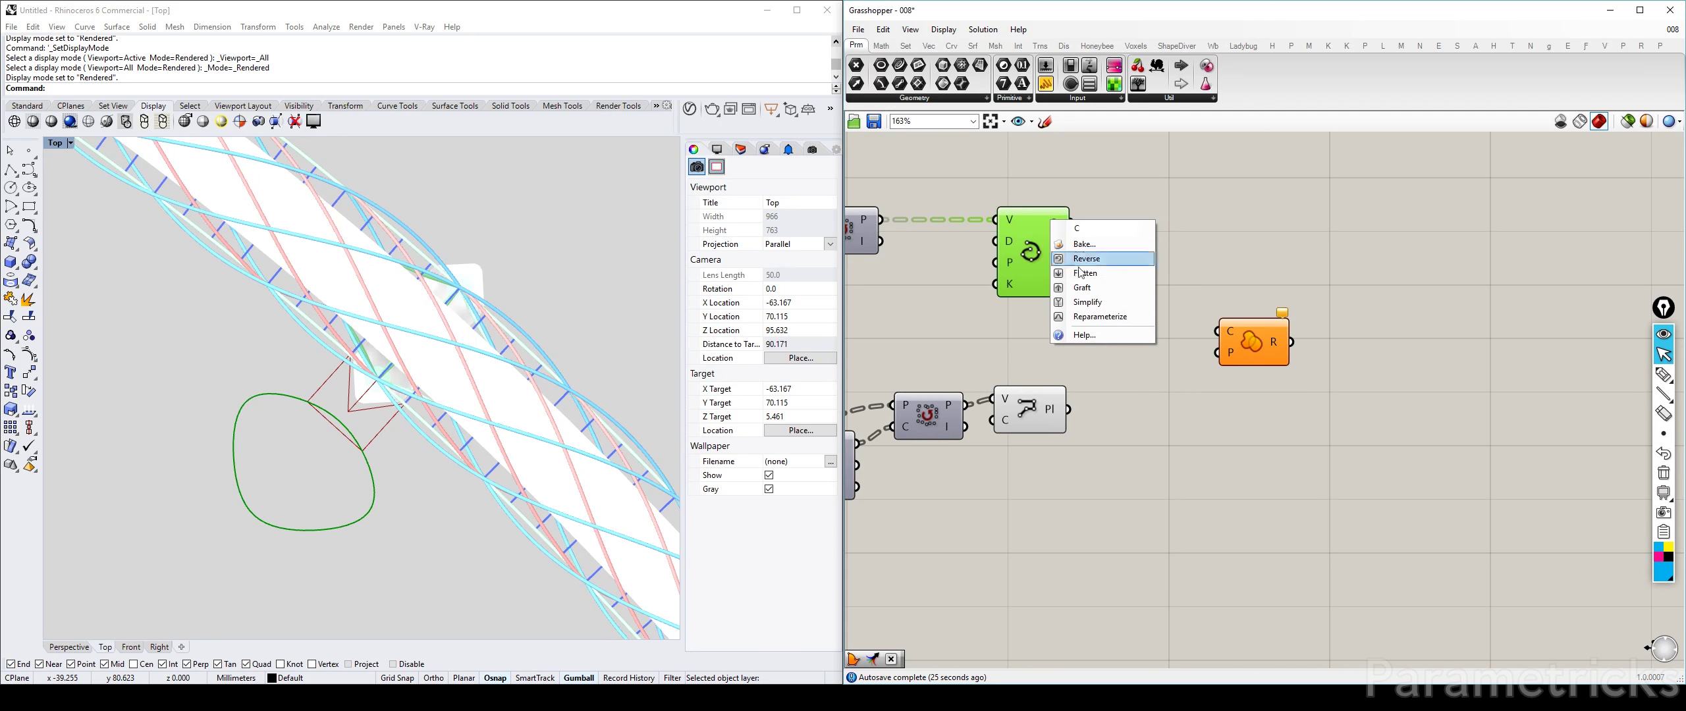
left_click(1050, 408)
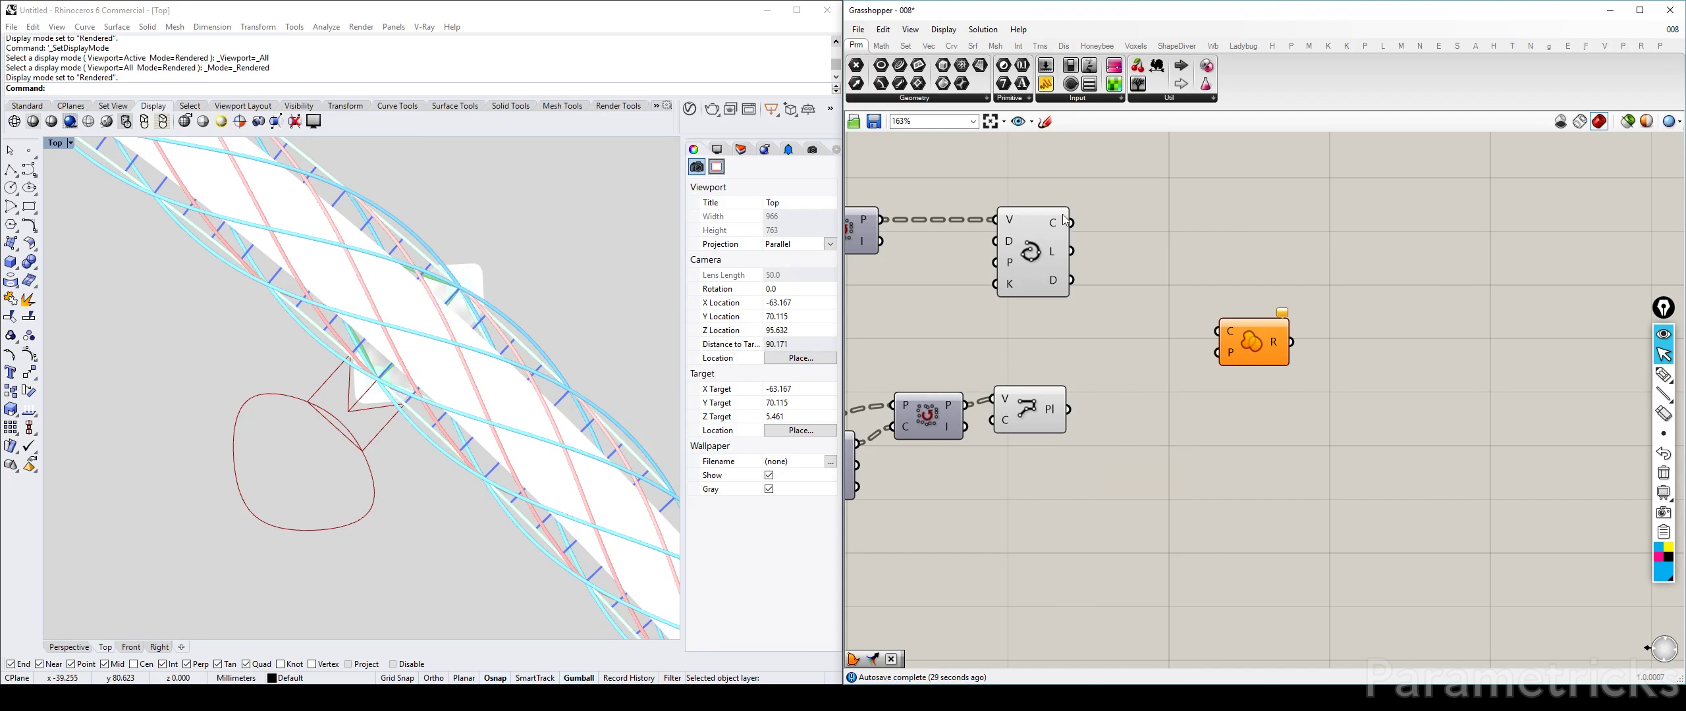
right_click_drag(1020, 320, 1212, 304)
right_click_drag(1042, 261, 1257, 245)
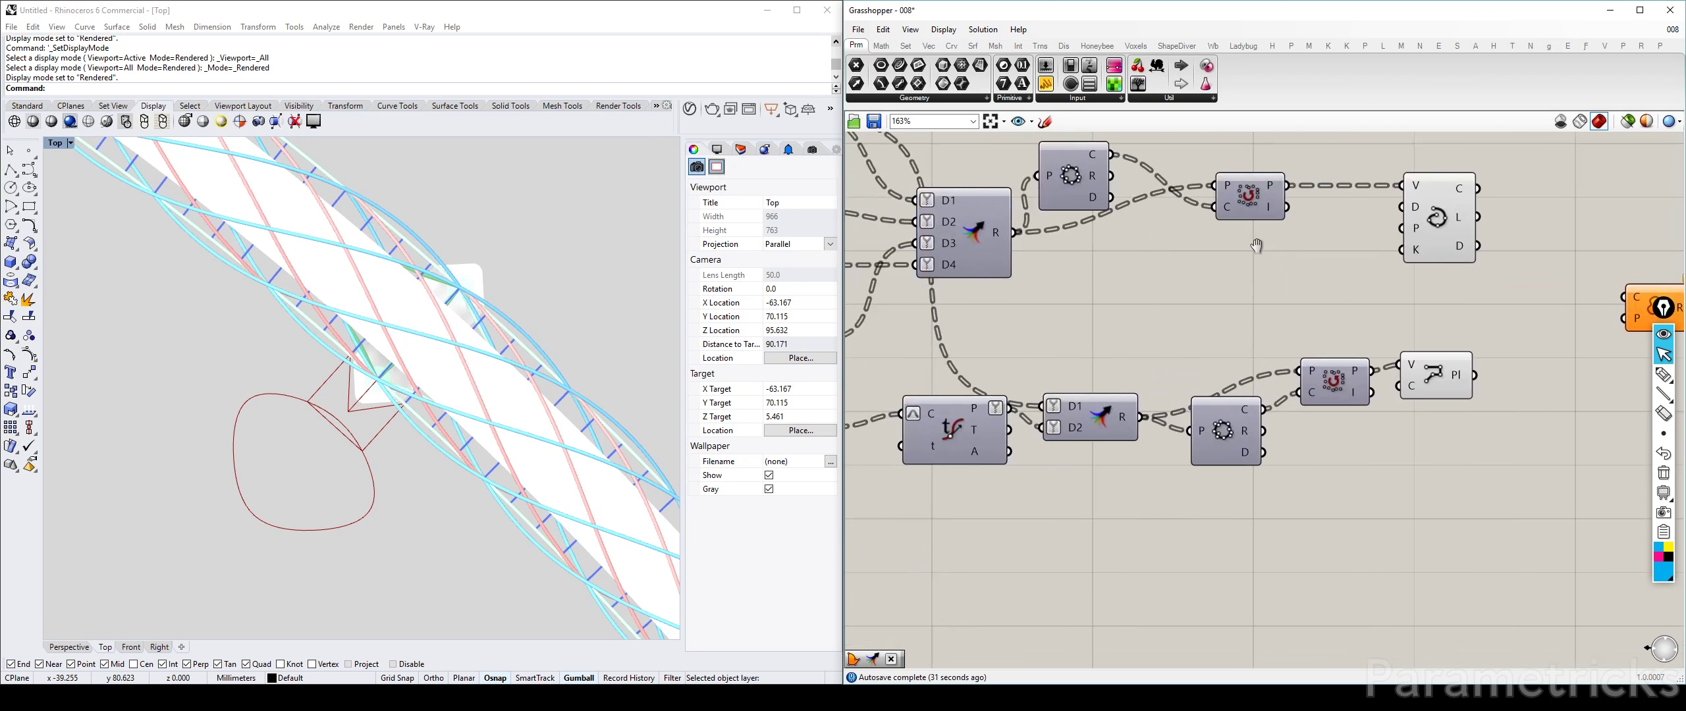
Step: Copy the Merge in front of Region Union and wire Nurbs Curve's C into D1 and PolyLine's Pl into D2
left_click_drag(1101, 414, 1581, 264)
right_click_drag(1566, 252, 1078, 302)
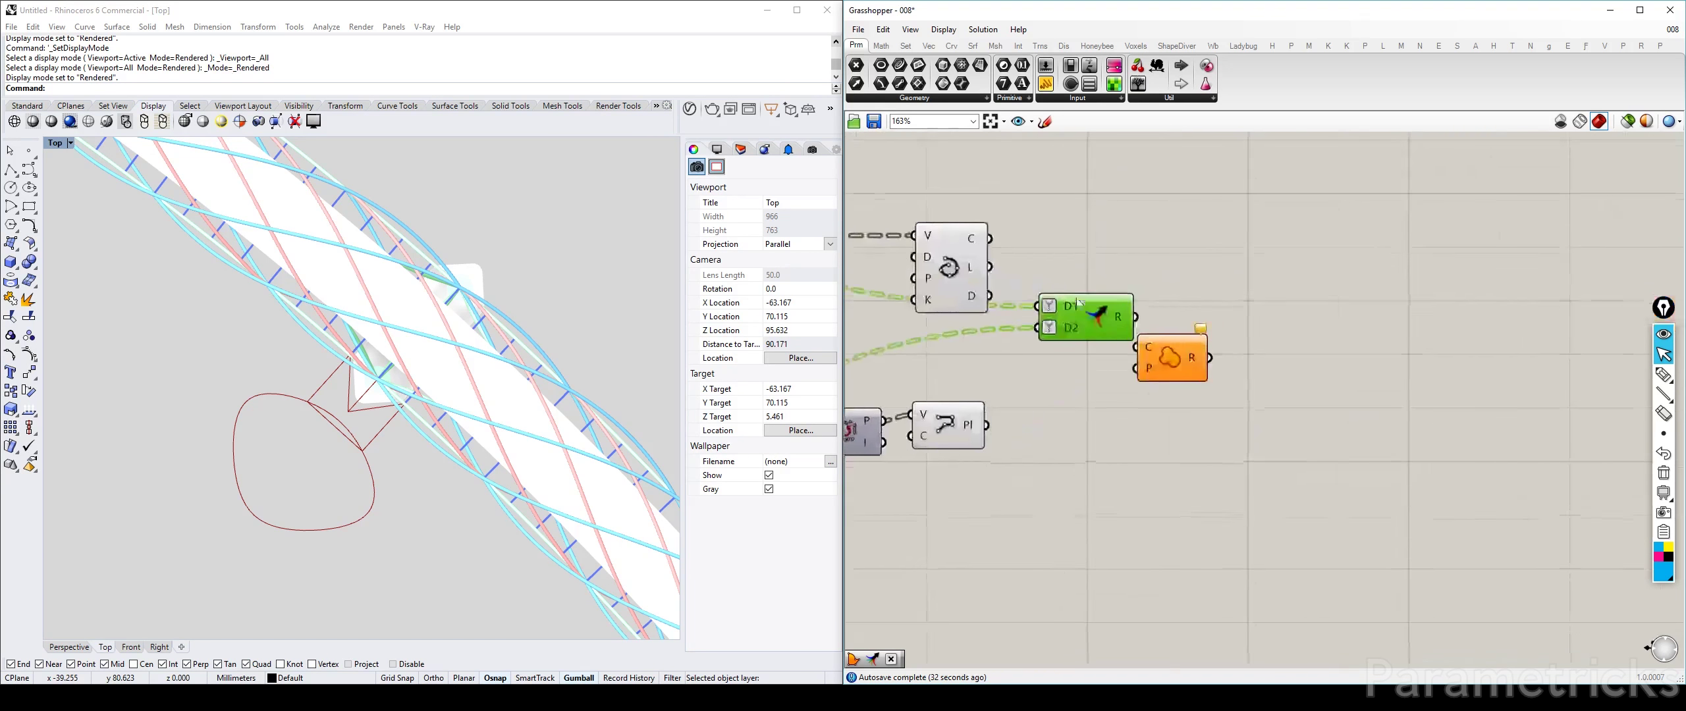
left_click_drag(1013, 361, 1042, 327)
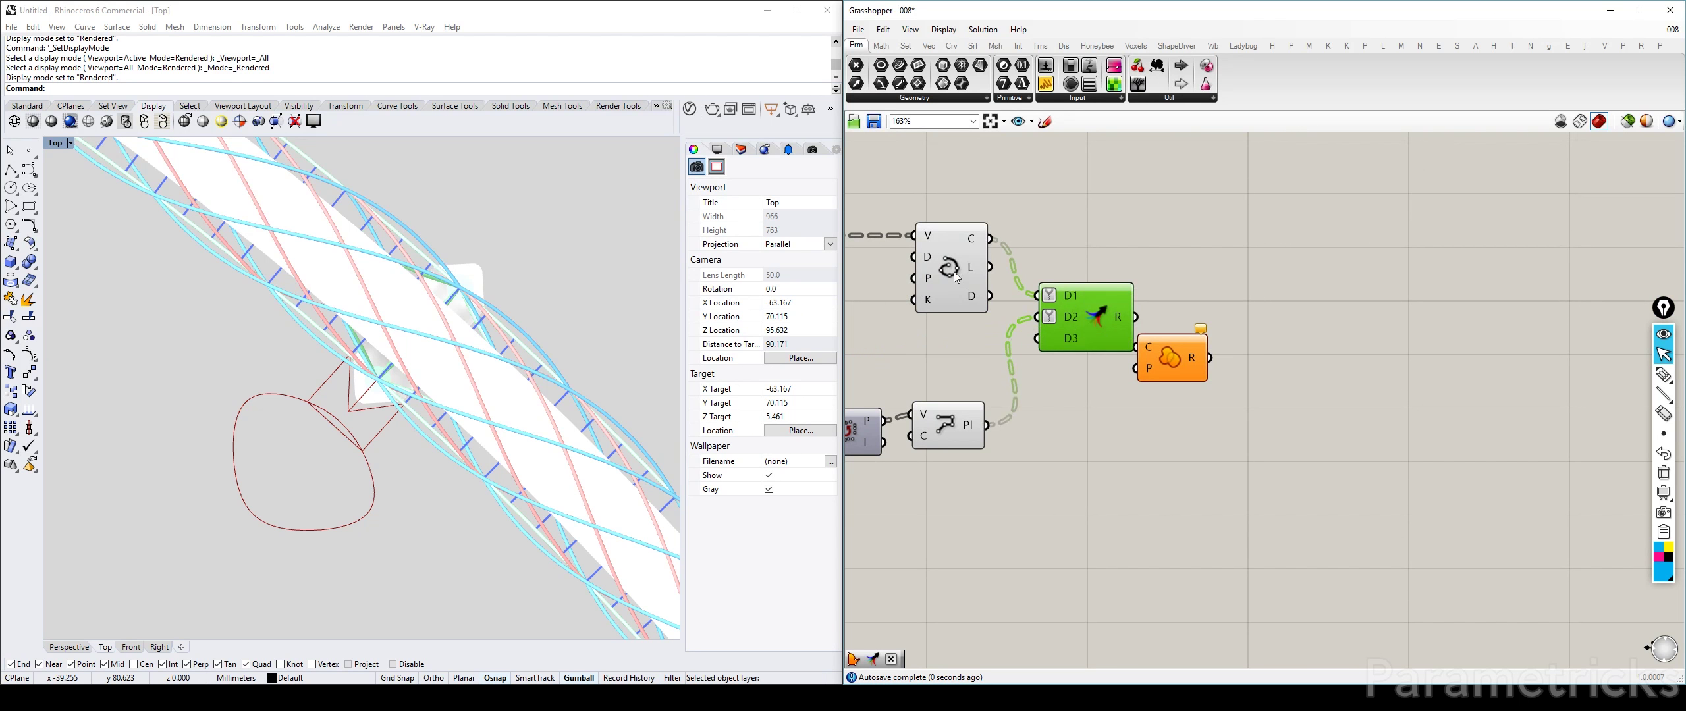
Step: Hide the previews of Nurbs Curve and PolyLine and remove the Merge's empty D3 input
left_click(949, 285)
key("ctrl+q")
left_click(945, 421)
key("ctrl+q")
scroll(1074, 316, "up", 3)
scroll(1088, 329, "up", 3)
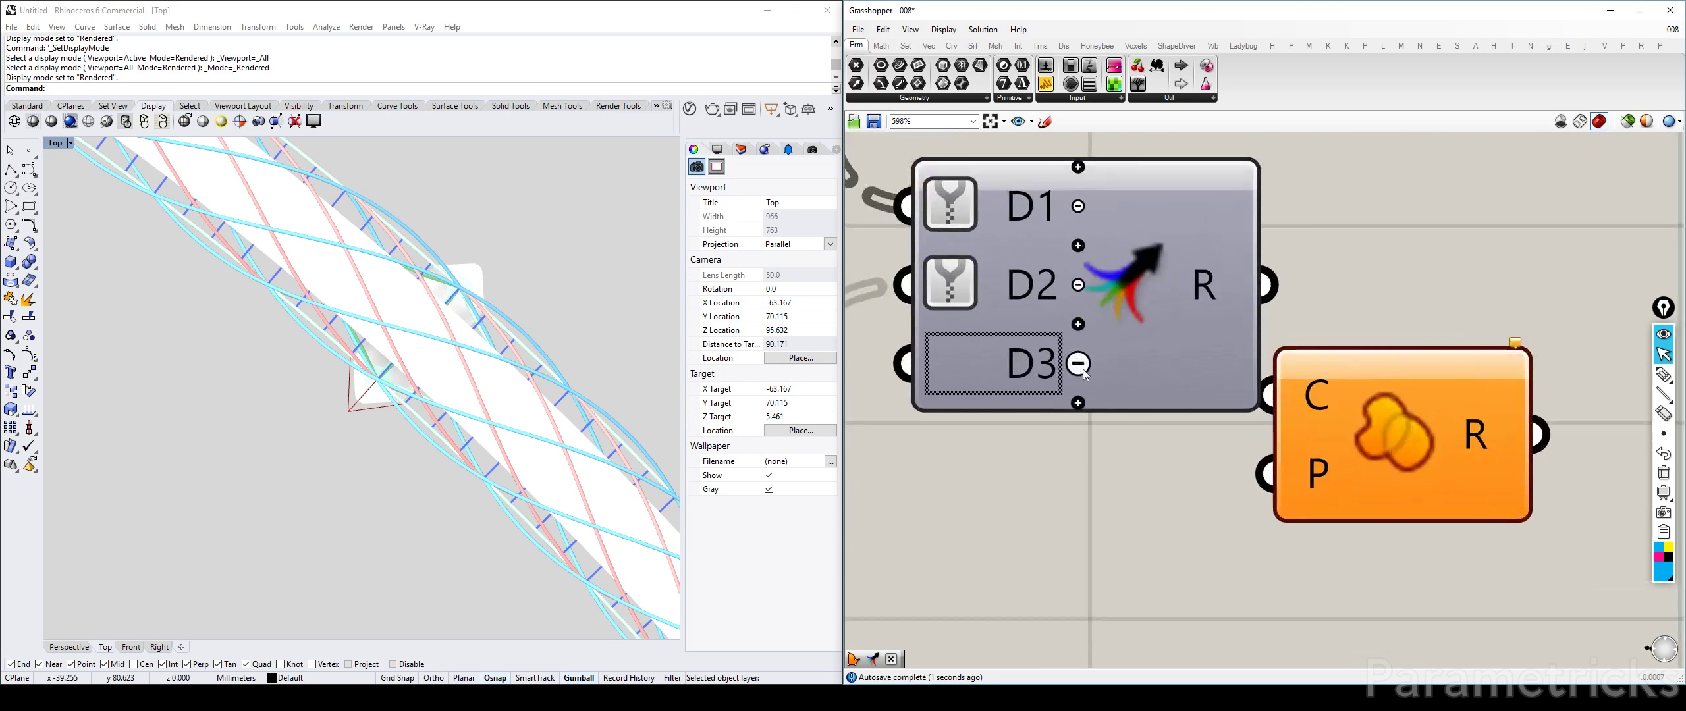
left_click(1092, 377)
Step: Move Region Union clear of the Merge and wire the Merge's R output into its C input
left_click(1345, 428)
scroll(1457, 342, "down", 4)
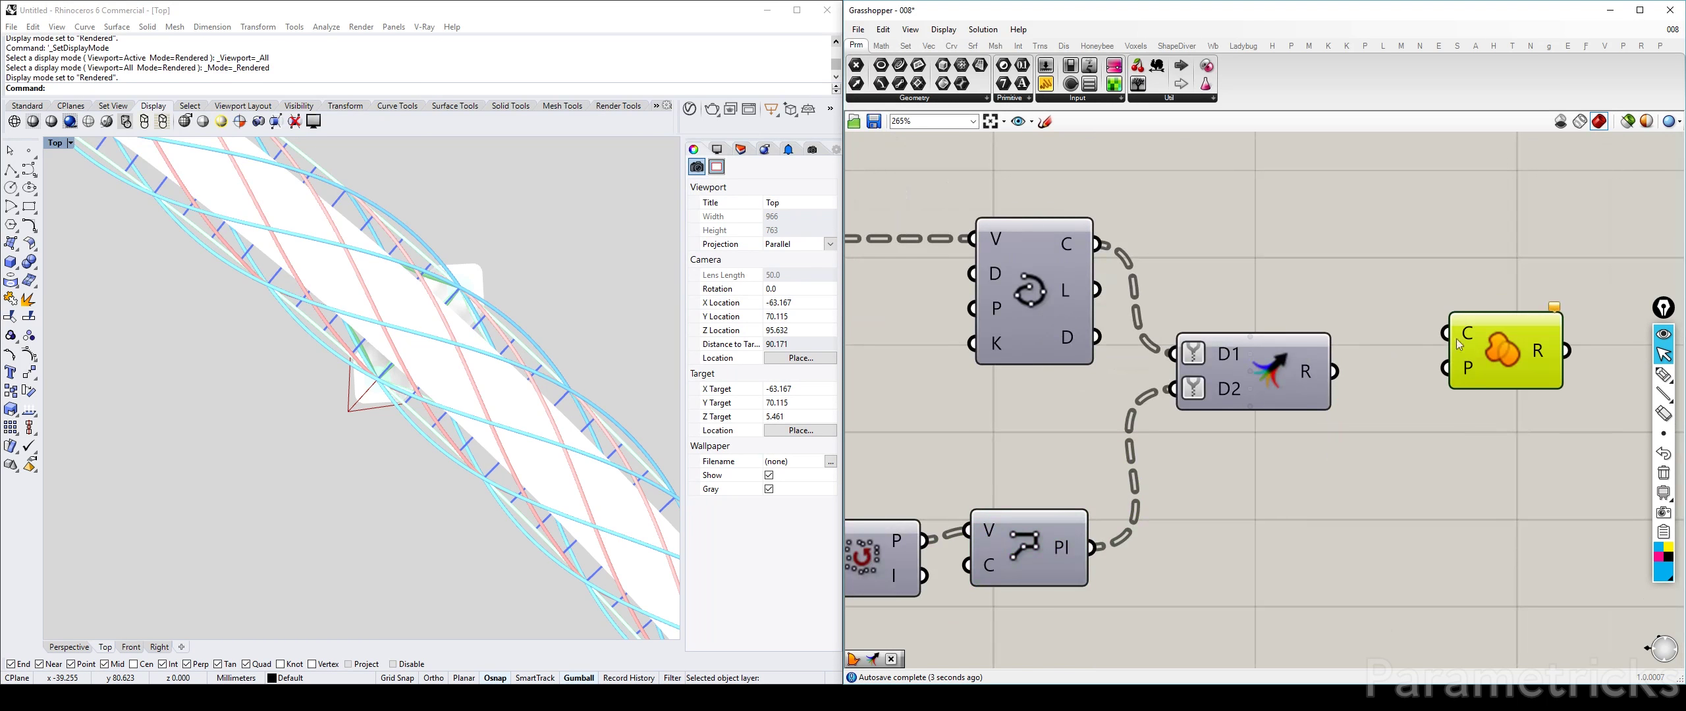
left_click_drag(1373, 371, 1467, 376)
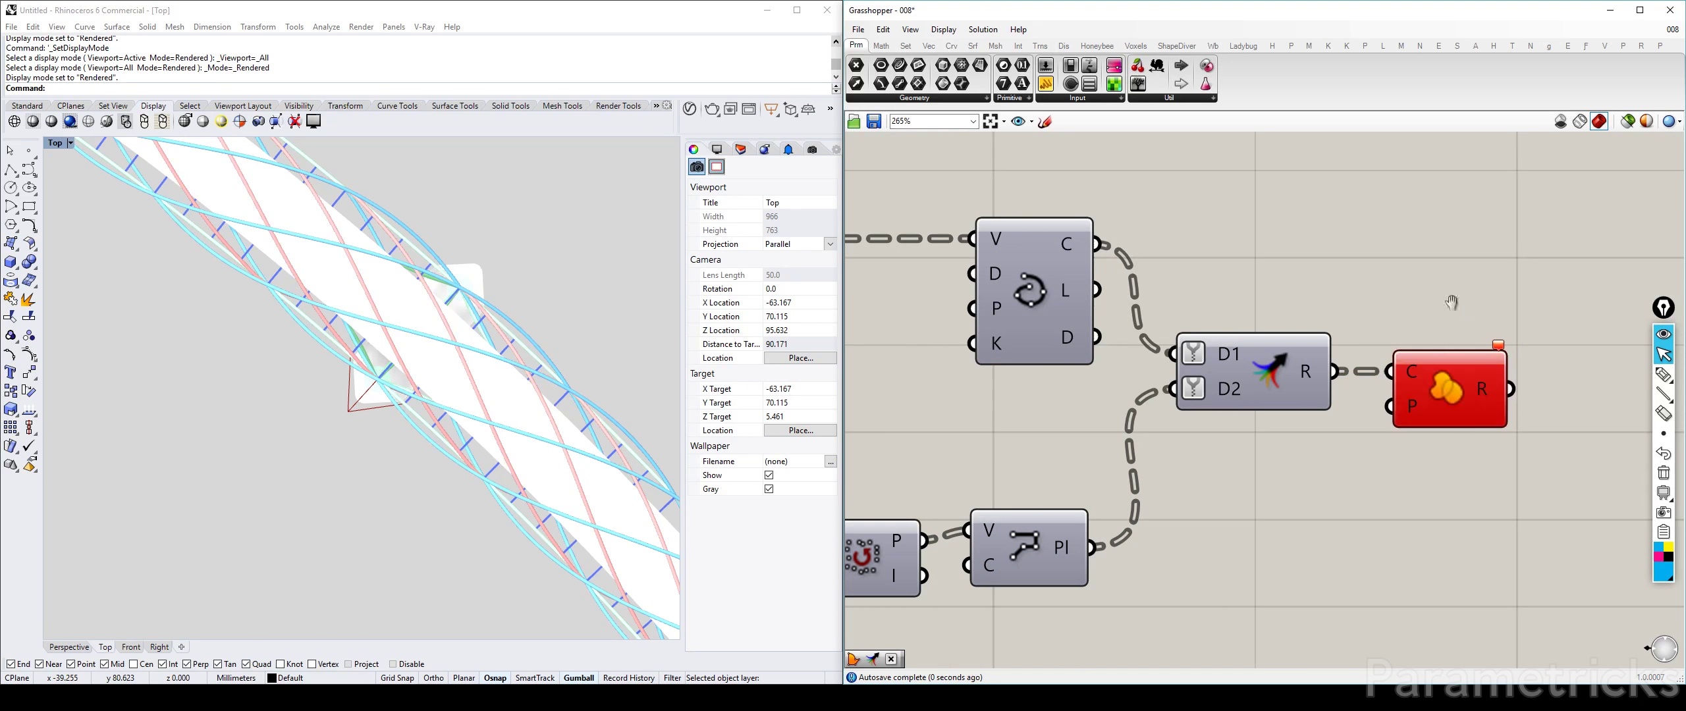
Step: Read the runtime error reported by the Region Union component
right_click_drag(1468, 376, 1251, 366)
mouse_move(1286, 339)
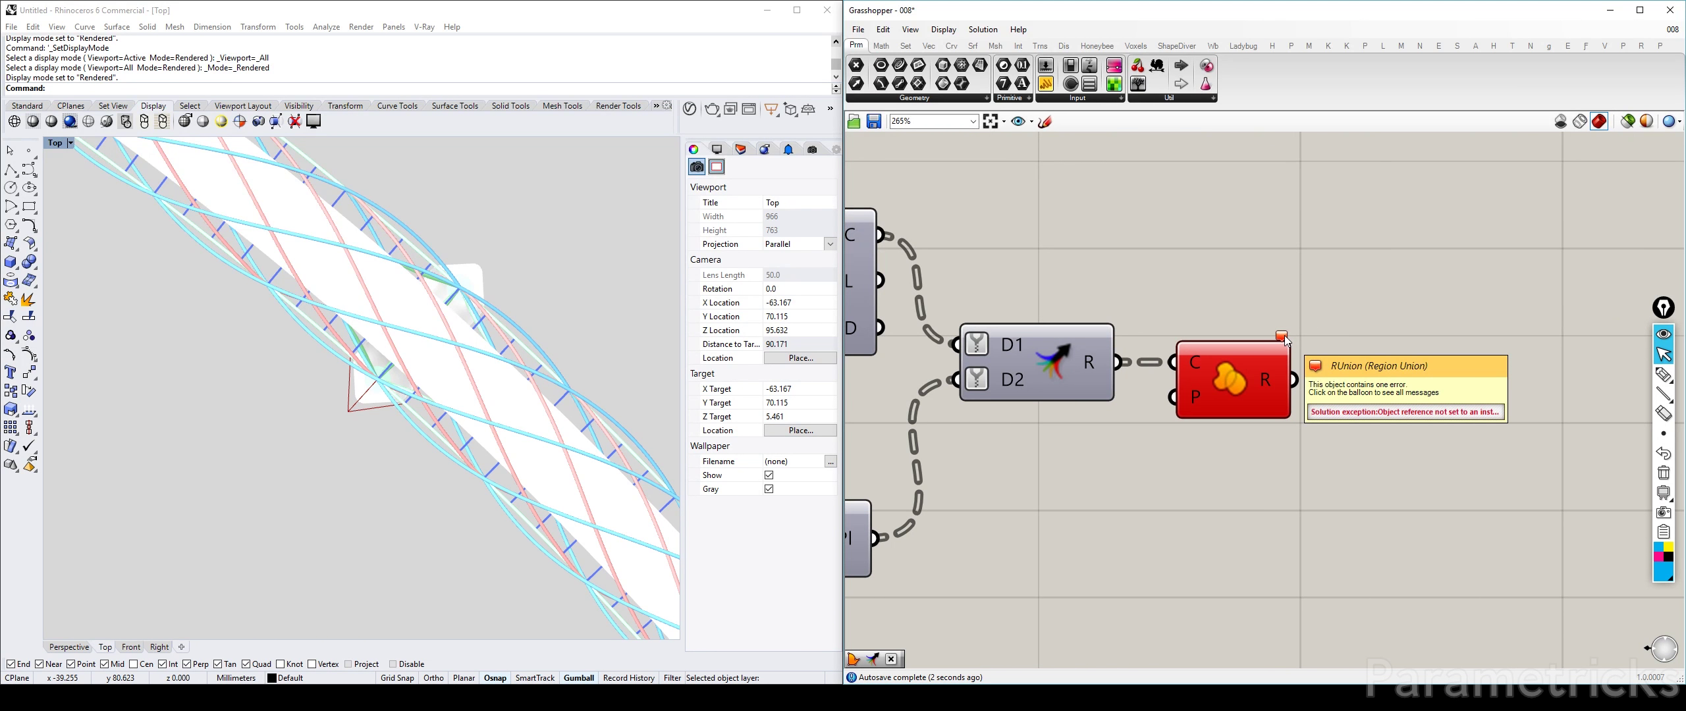
left_click(1238, 374)
right_click(1238, 374)
left_click(1332, 455)
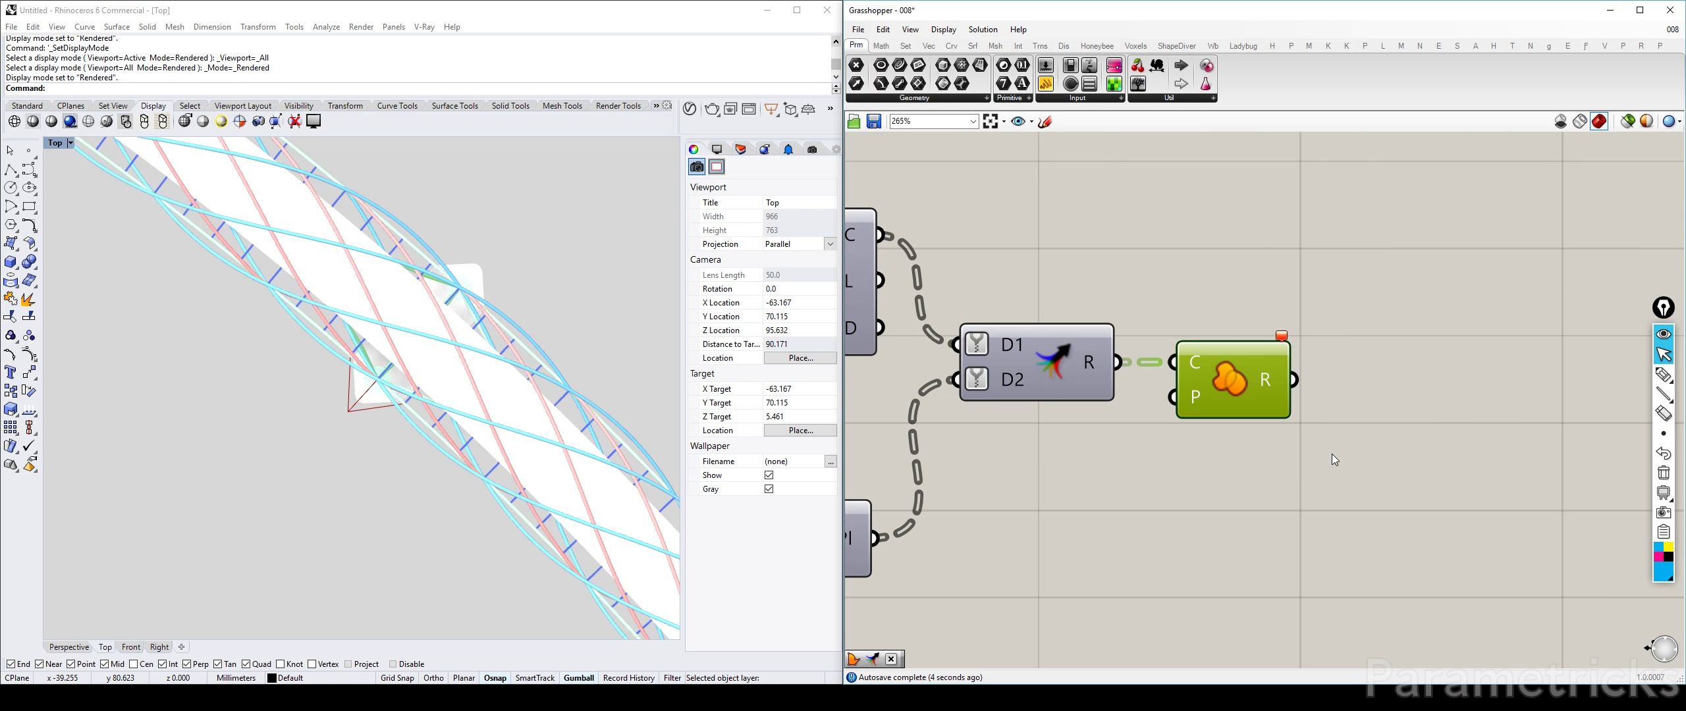
right_click(1244, 369)
mouse_move(1307, 445)
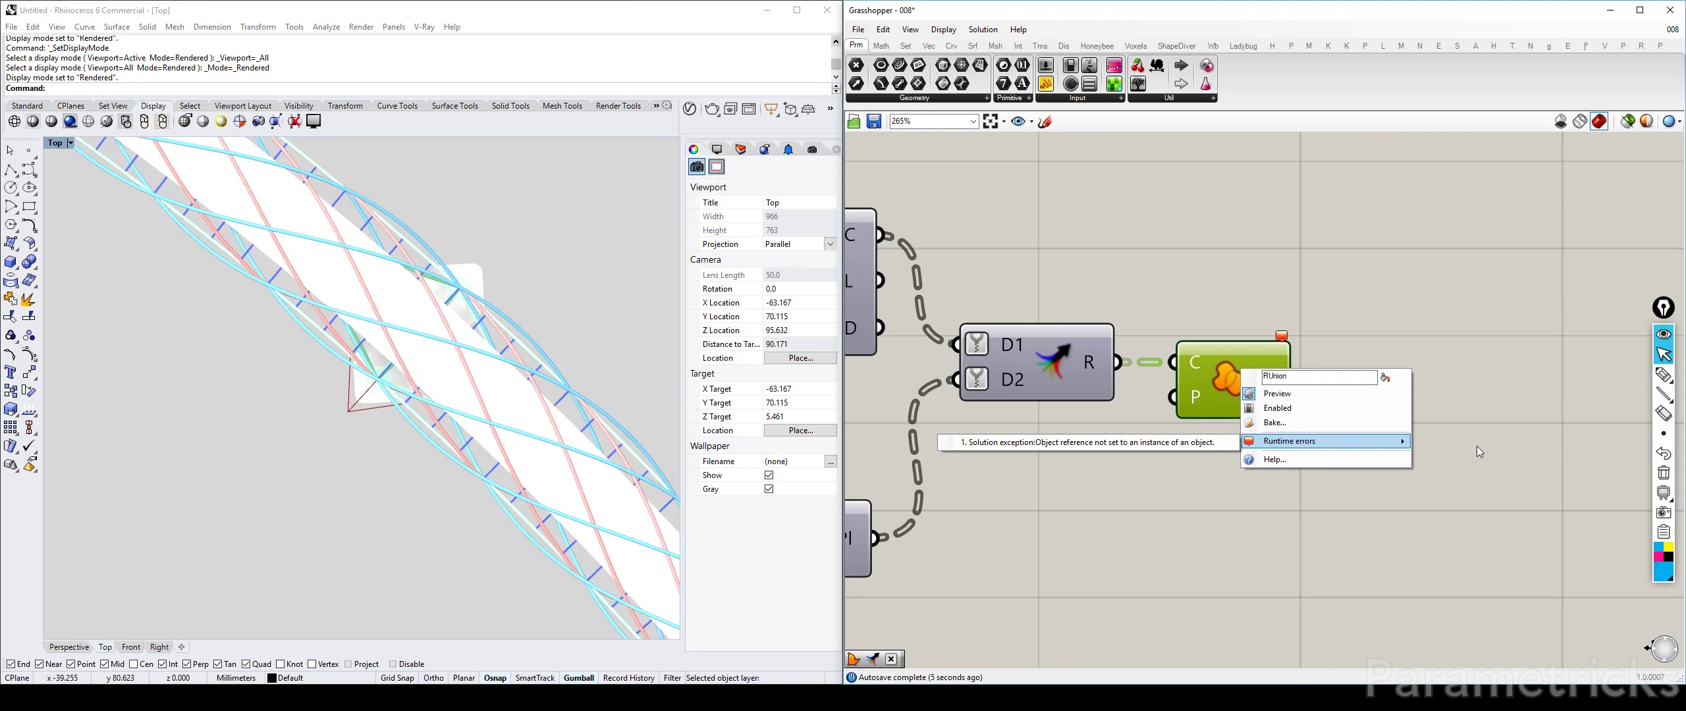
left_click(1127, 444)
Step: Highlight the Merge and examine how its curves lie at the pod in the Top and Front viewports
scroll(379, 313, "down", 8)
right_click_drag(380, 313, 519, 351)
left_click(1075, 359)
scroll(524, 359, "up", 3)
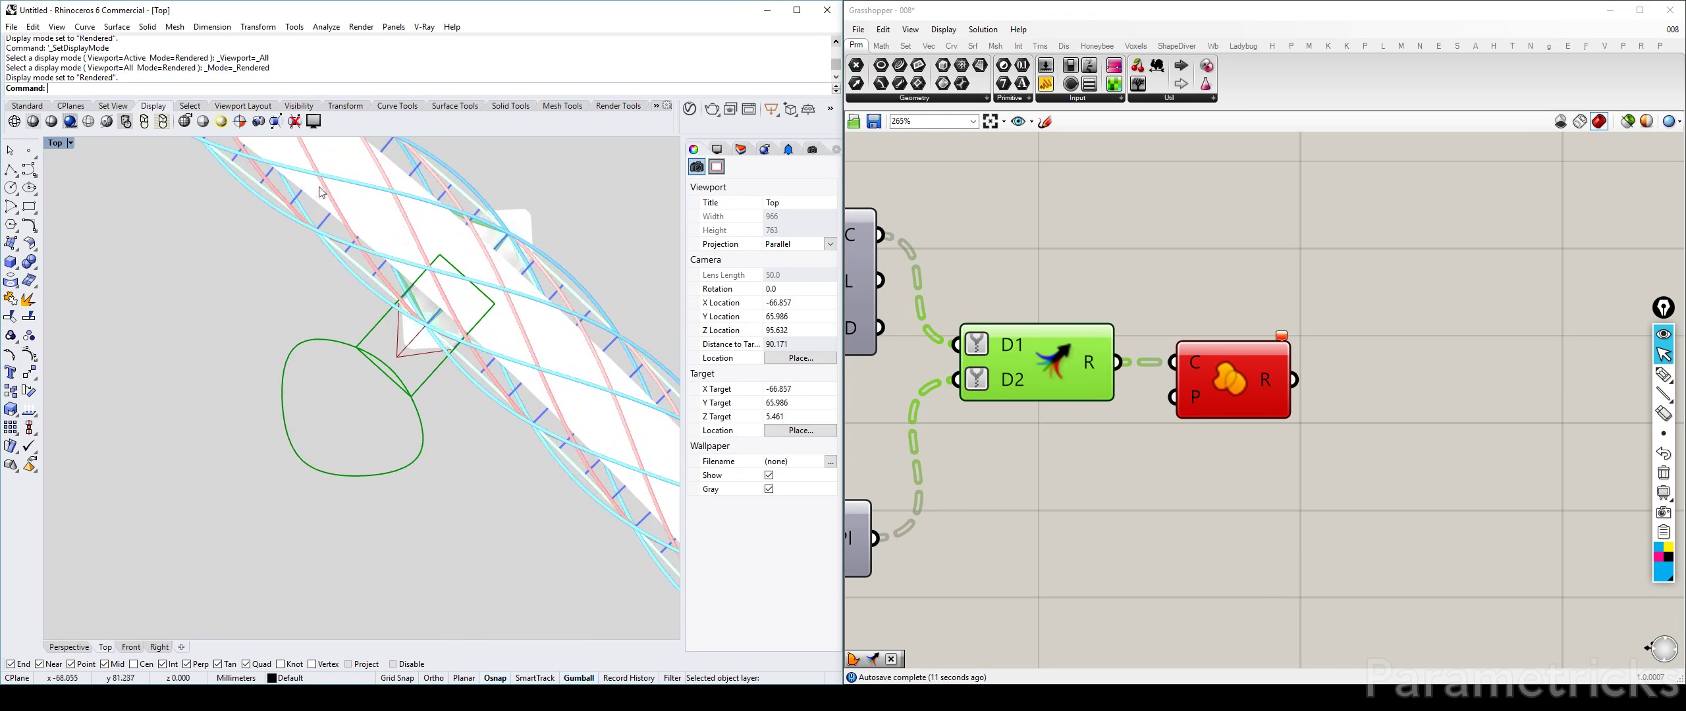
double_click(55, 144)
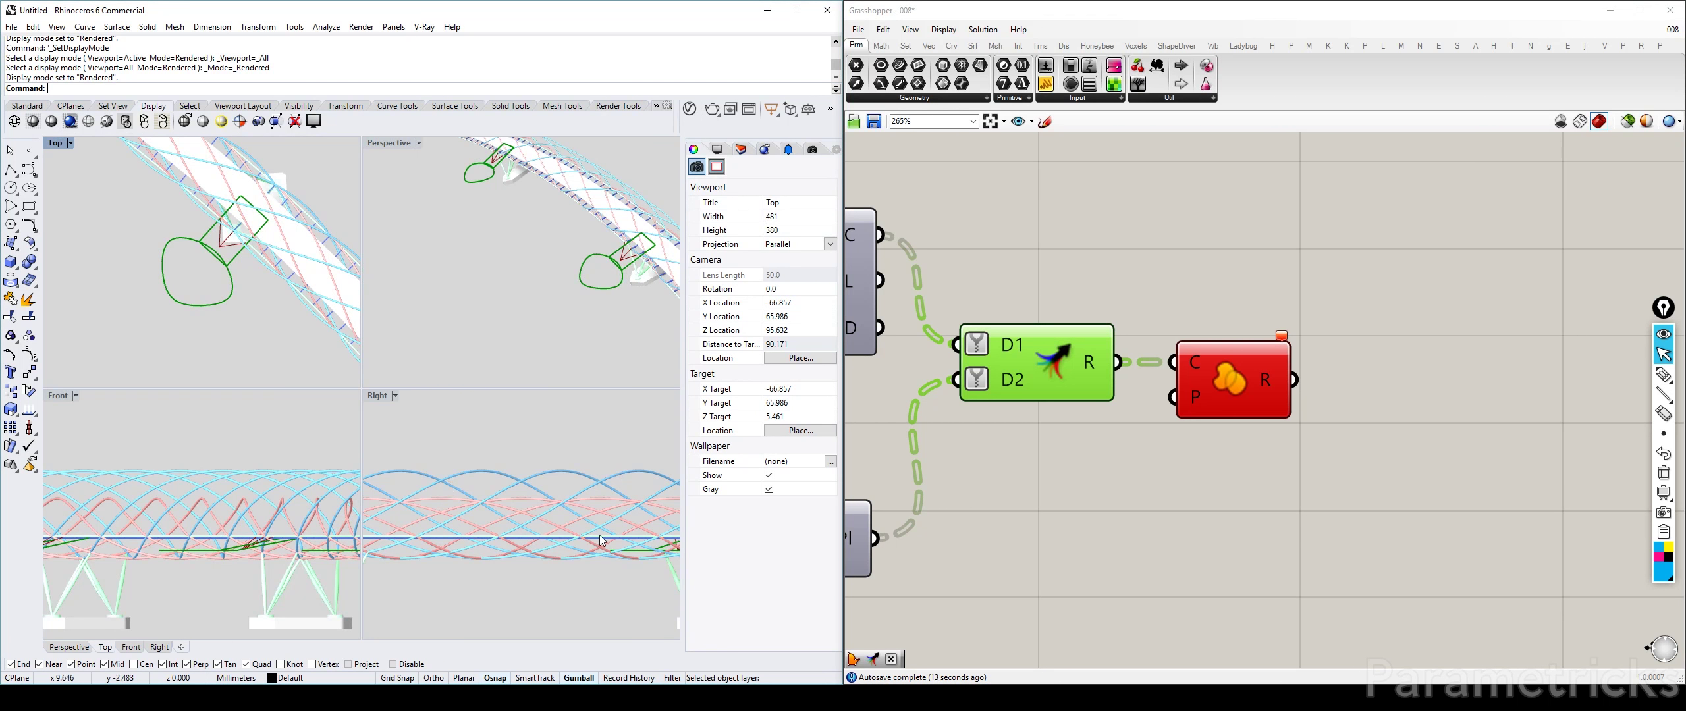
right_click_drag(600, 540, 529, 530)
right_click_drag(84, 490, 115, 487)
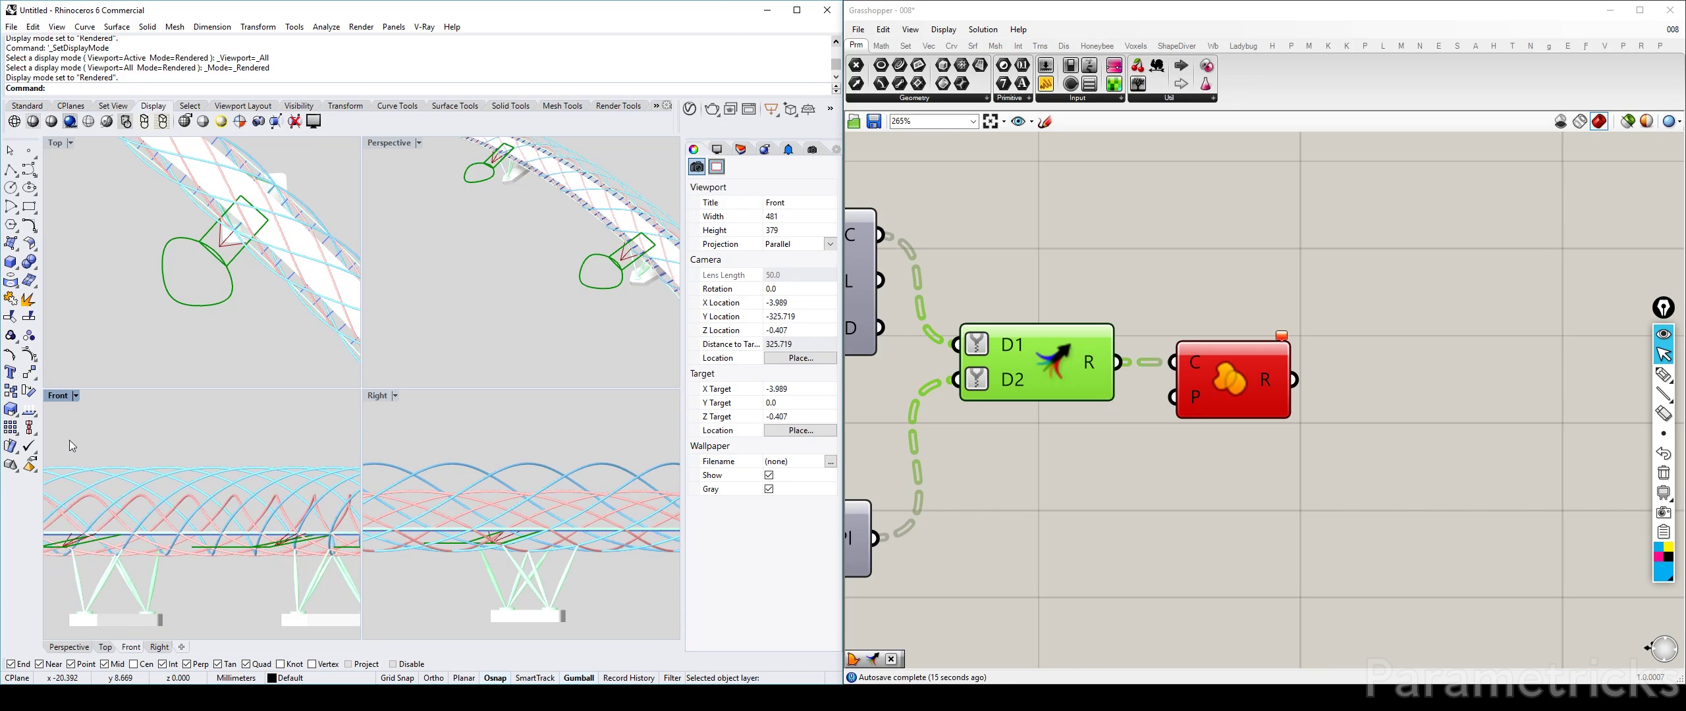
double_click(58, 396)
scroll(445, 409, "up", 3)
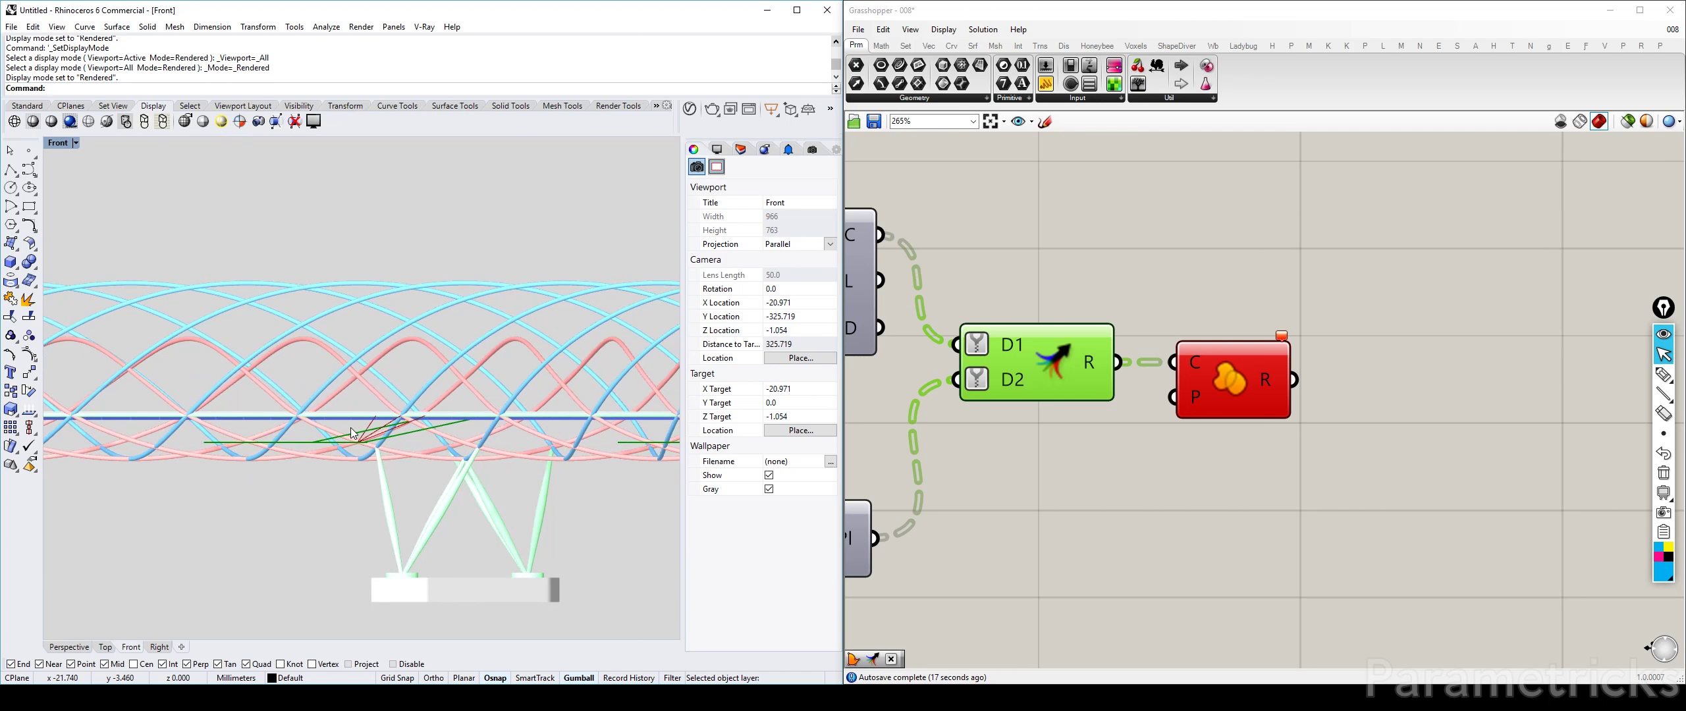
scroll(359, 441, "up", 3)
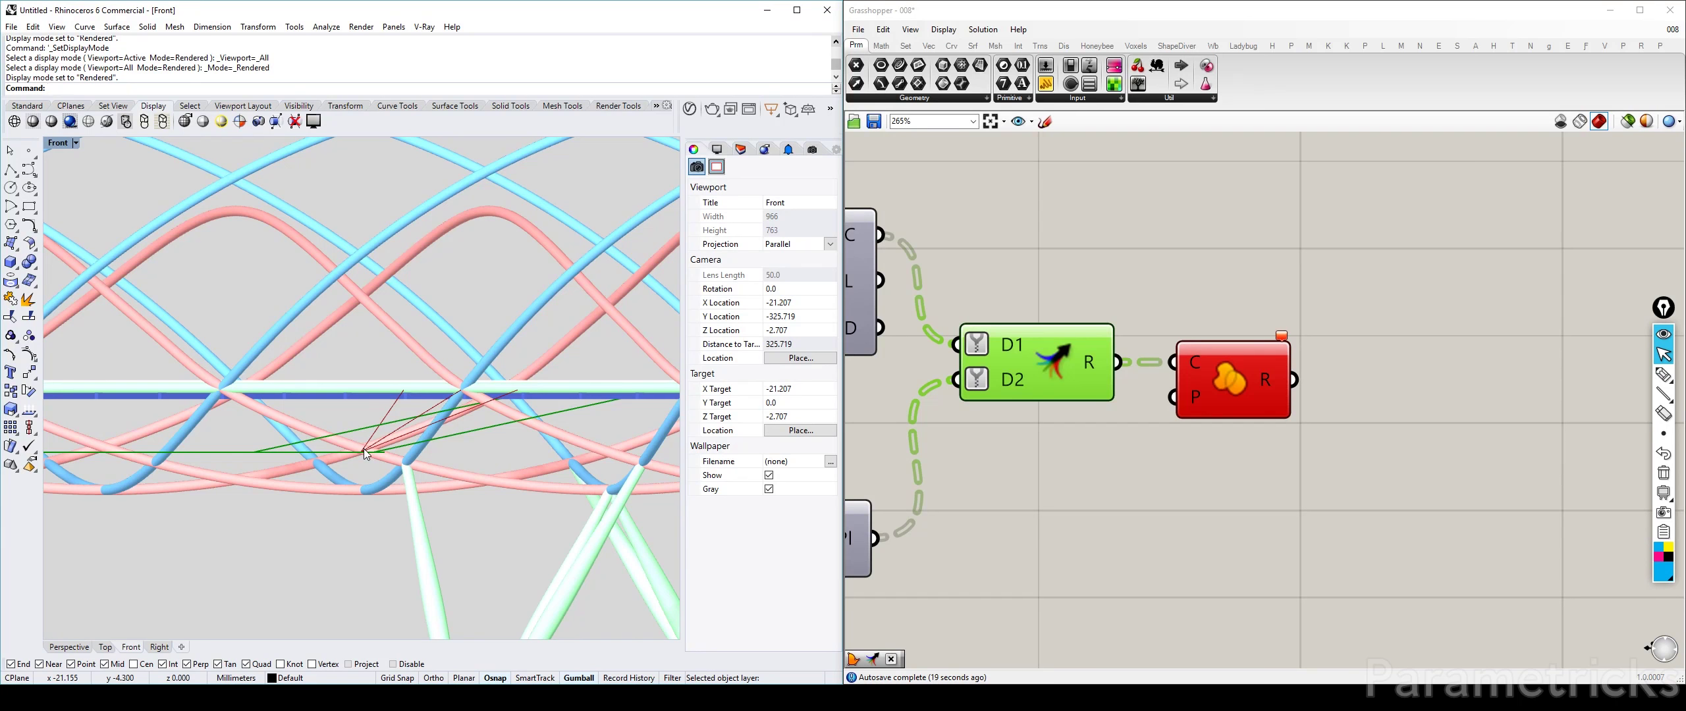
Step: Maximize the Perspective viewport and delete the Region Union component from the canvas
double_click(82, 149)
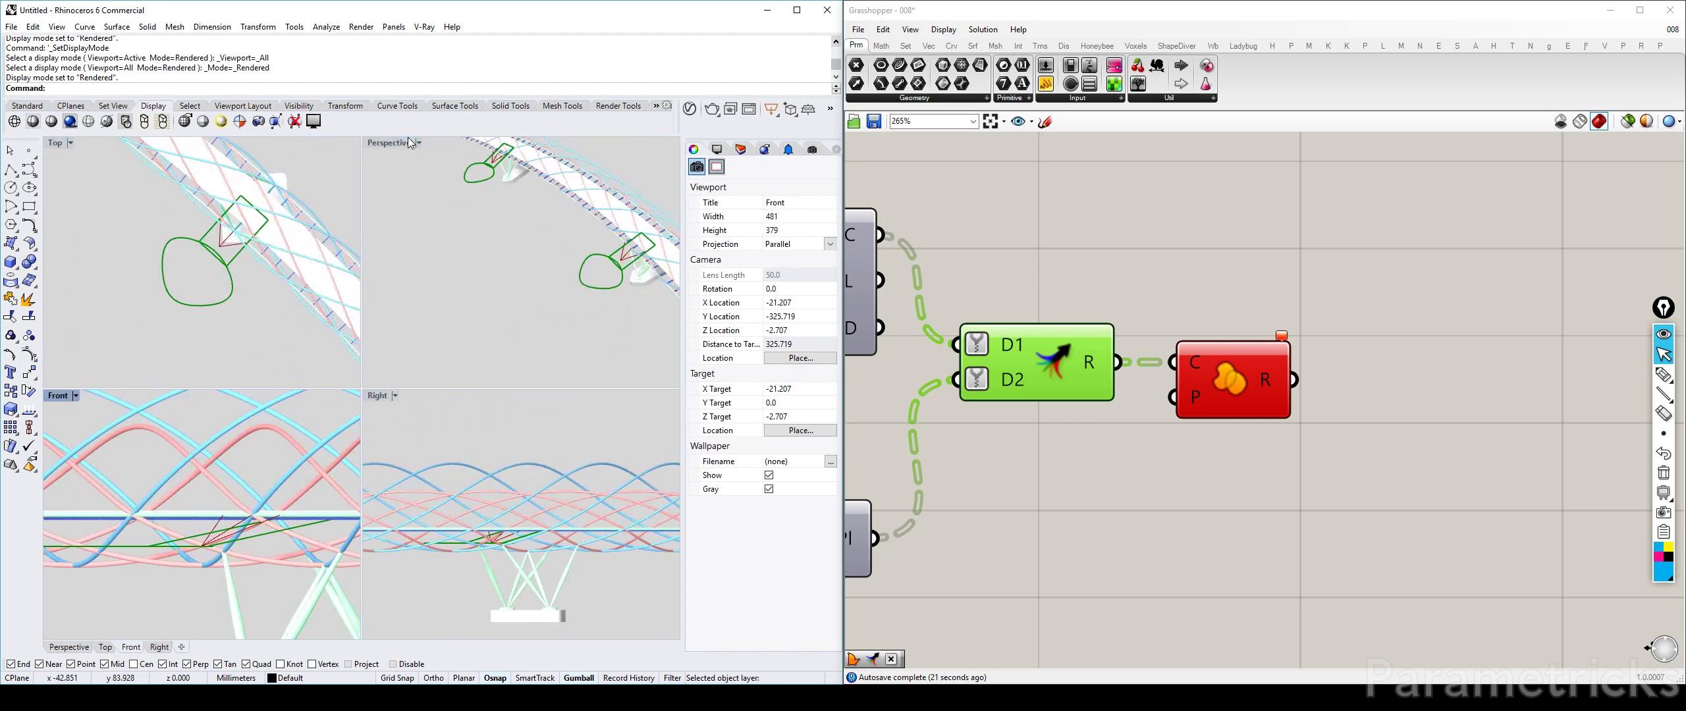
double_click(445, 145)
left_click(1246, 402)
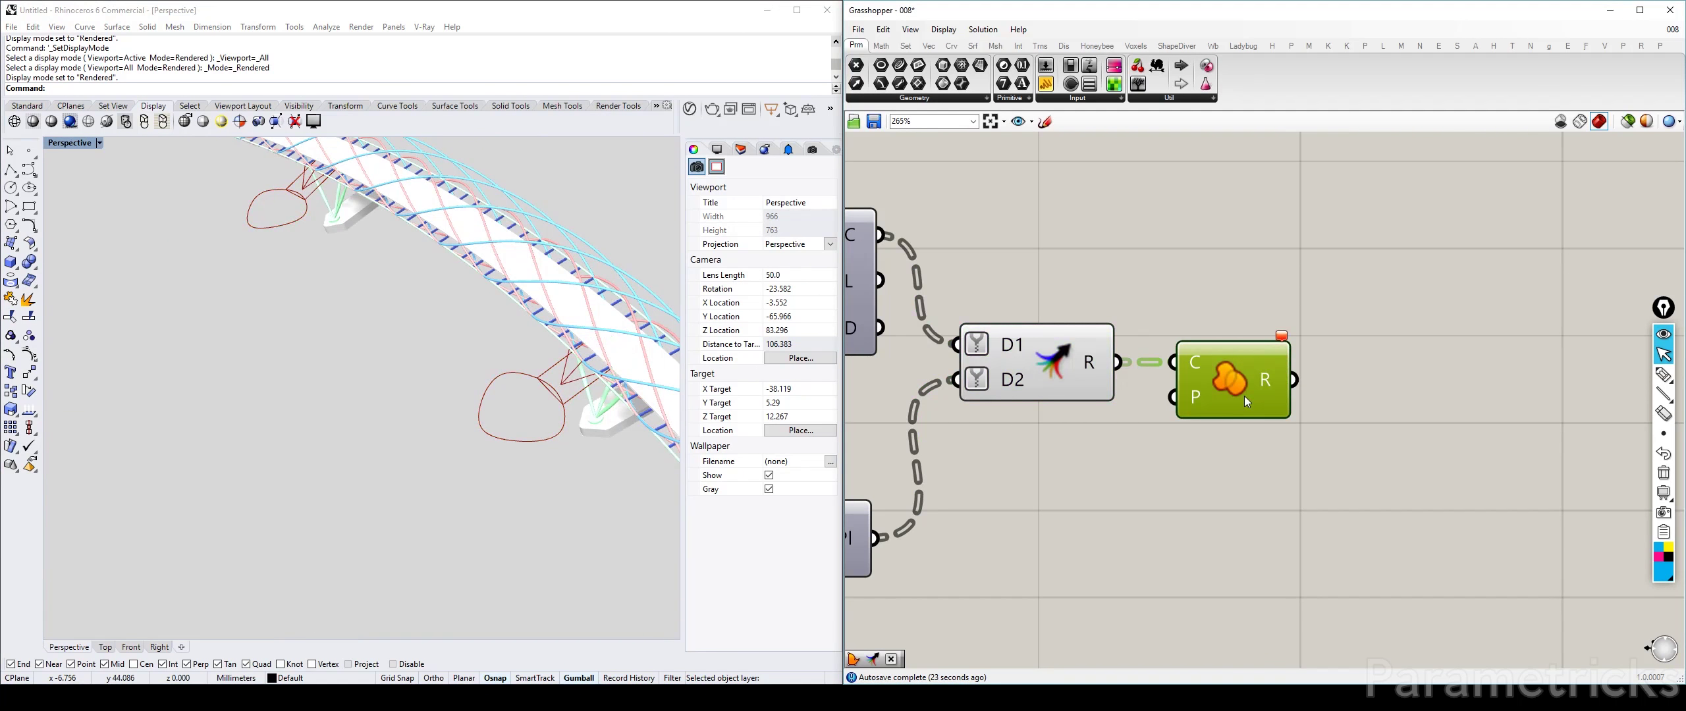
key("Delete")
Step: Examine the merged pod and connector outlines from a low angle in Perspective with the Merge highlighted
right_click_drag(395, 264, 448, 376, "shift")
scroll(448, 375, "up", 3)
scroll(389, 283, "up", 5)
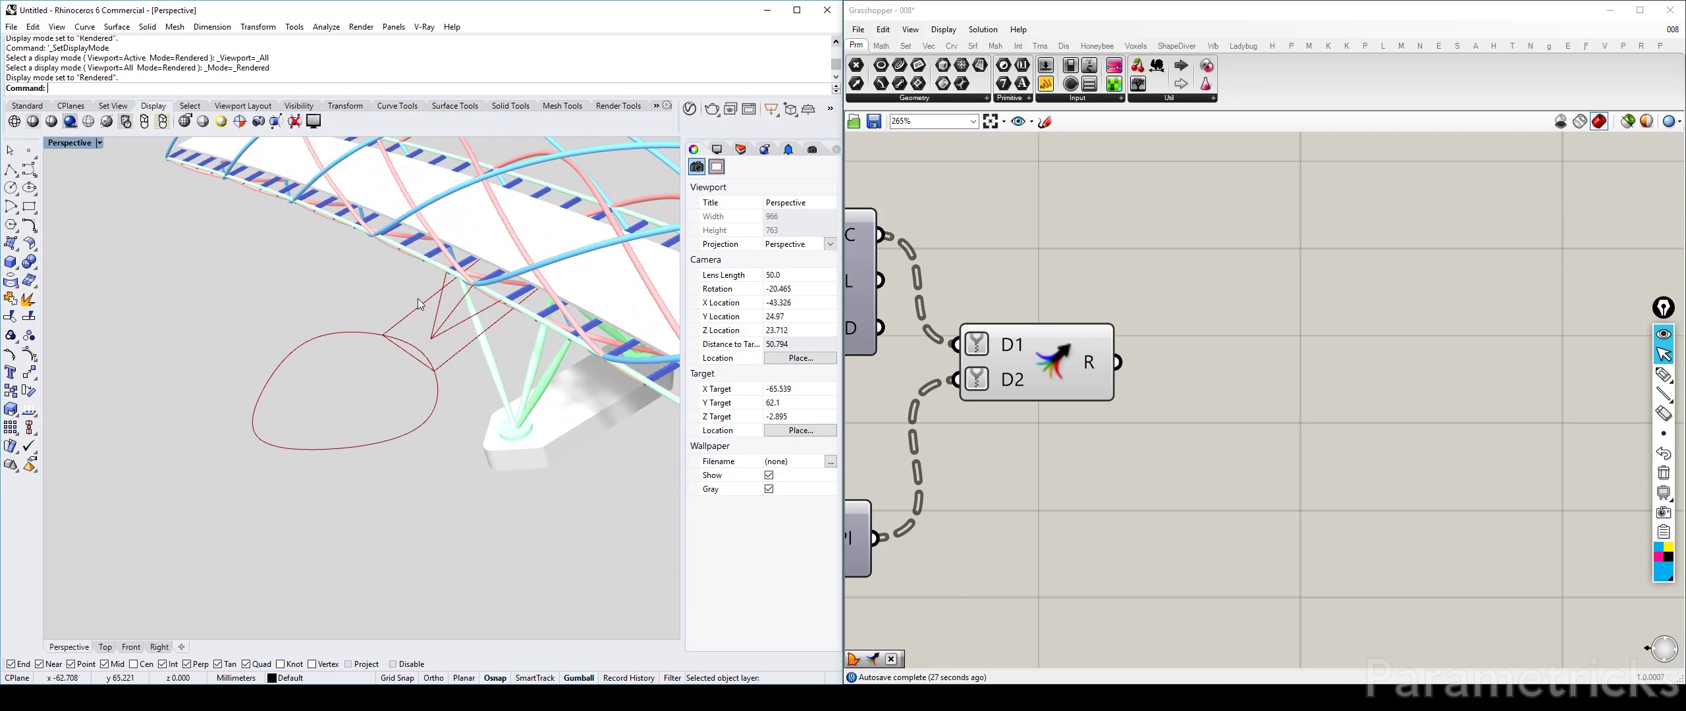
right_click_drag(418, 298, 625, 329)
right_click_drag(1102, 253, 1245, 241)
scroll(1253, 246, "down", 4)
left_click(1217, 309)
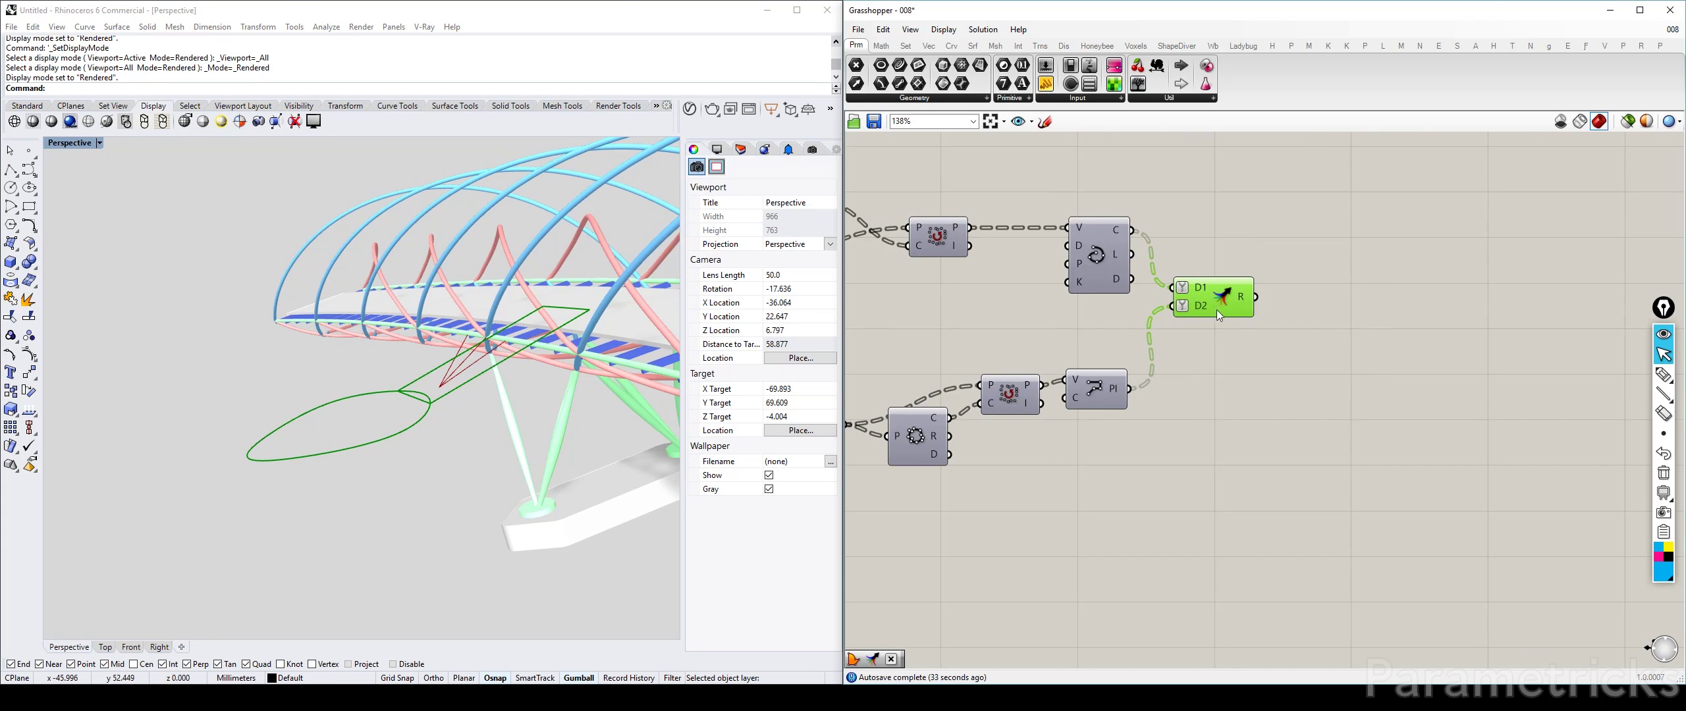
Step: Add a List Item component to the canvas below the viewing pod definition
right_click_drag(1064, 306, 1133, 290)
right_click_drag(1008, 278, 1078, 295)
scroll(922, 282, "down", 5)
right_click_drag(913, 280, 1258, 292)
scroll(1260, 295, "up", 2)
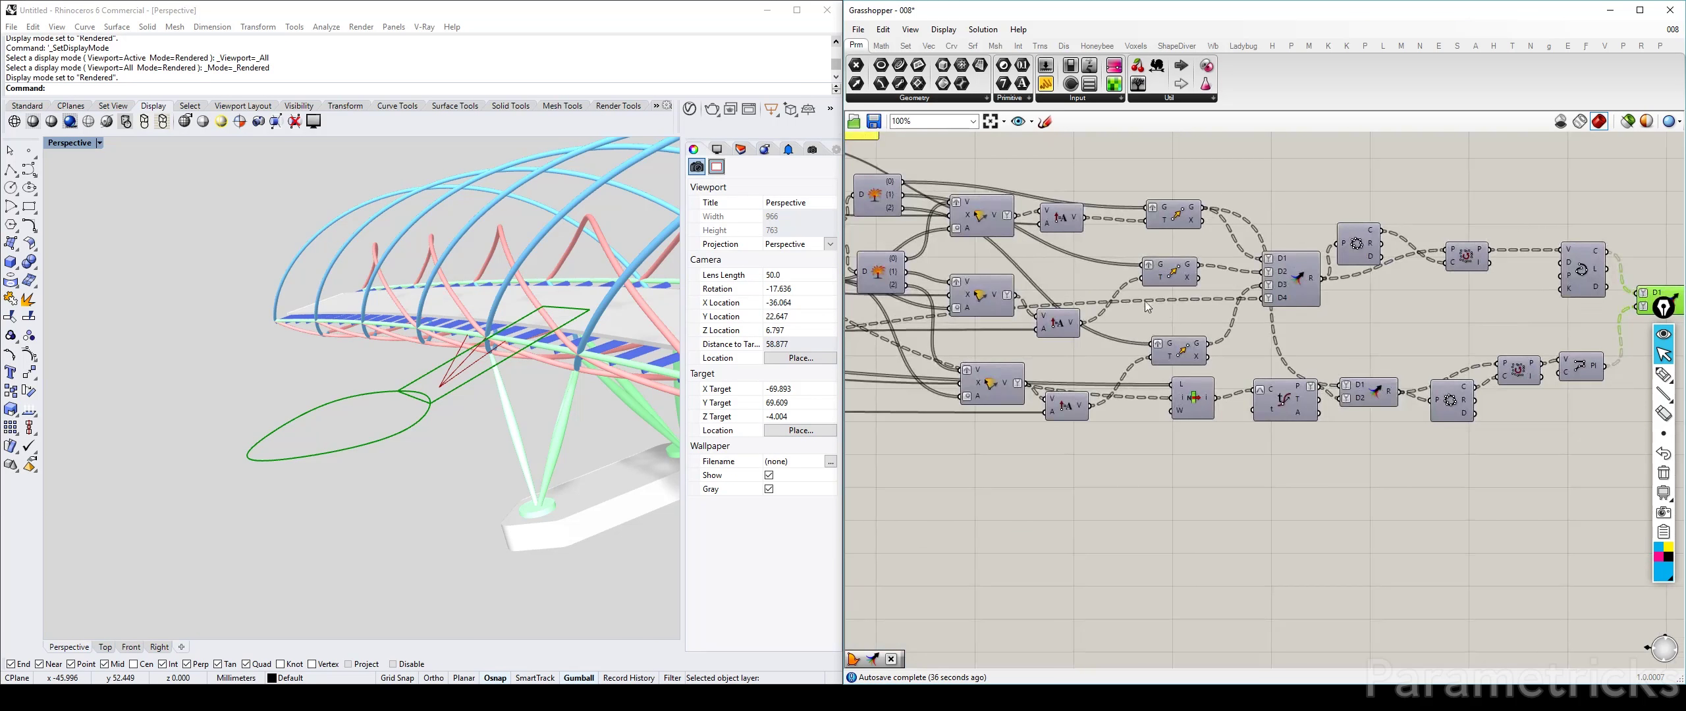
double_click(1109, 527)
type("item")
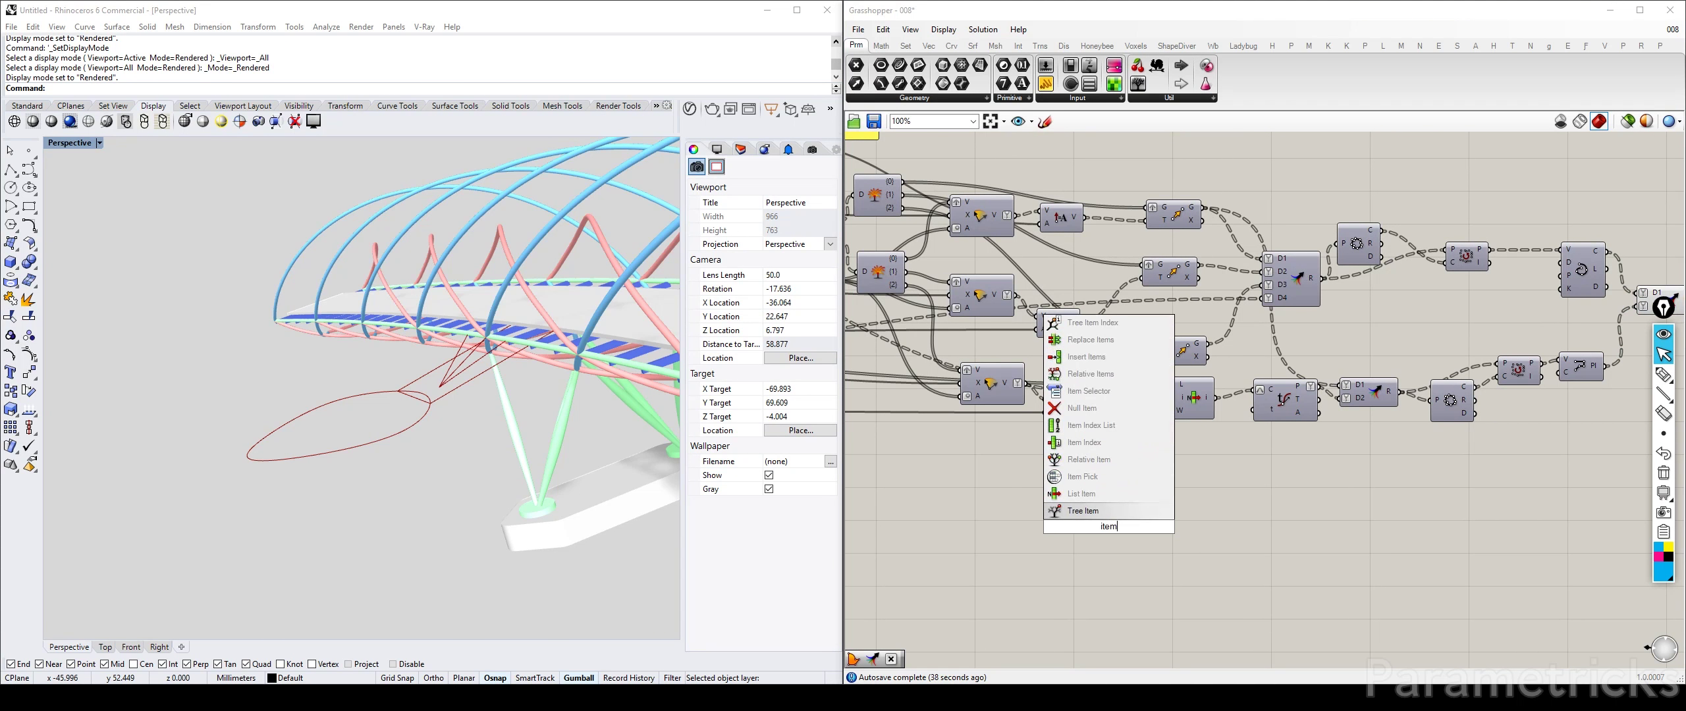
left_click(1100, 493)
Step: Bring List Item back to the start of the pod definition, near the Evaluate Curve fed by the I-beam lines
scroll(1190, 430, "down", 5)
scroll(1228, 422, "up", 8)
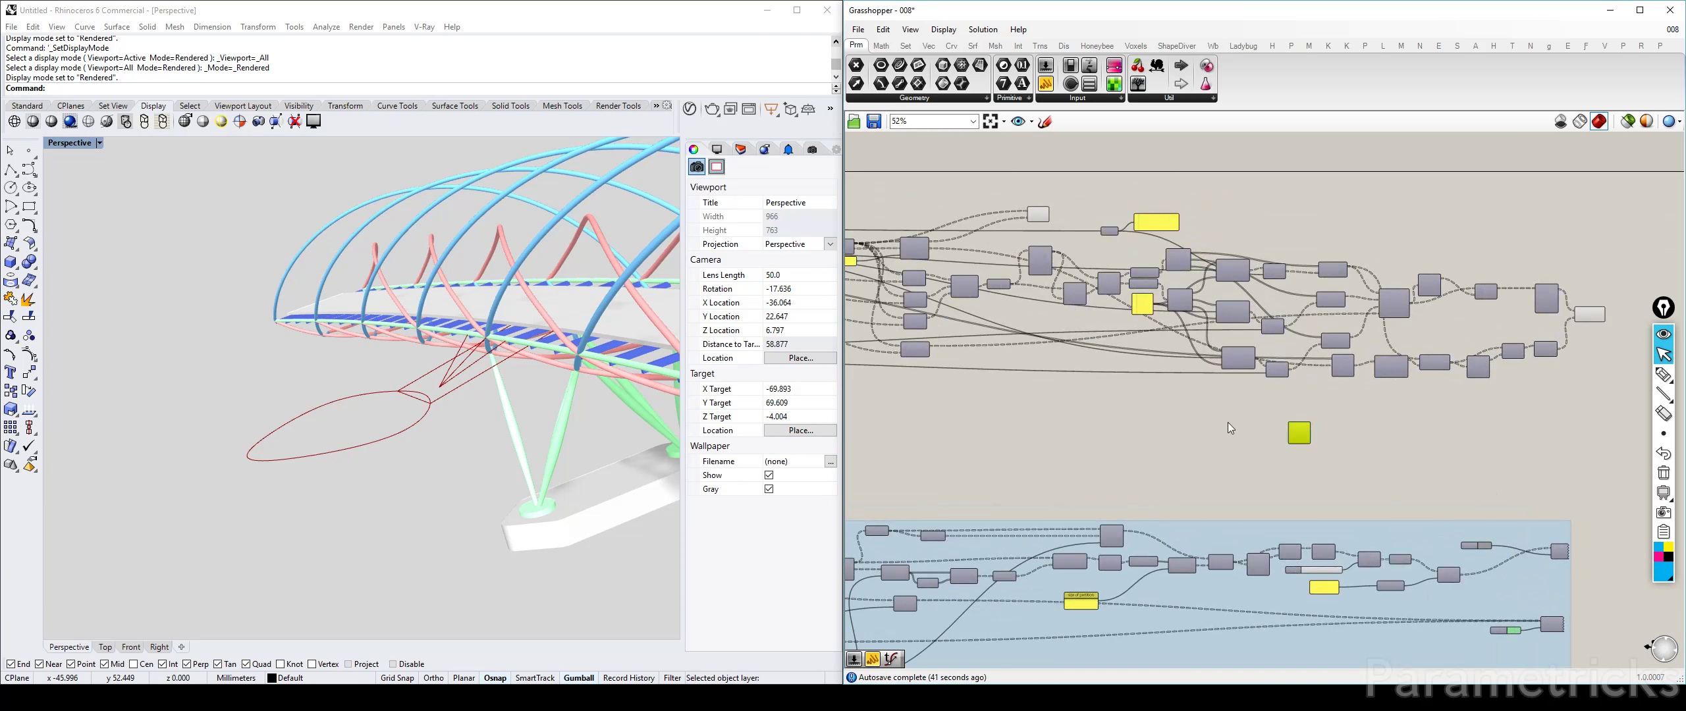
scroll(972, 242, "down", 3)
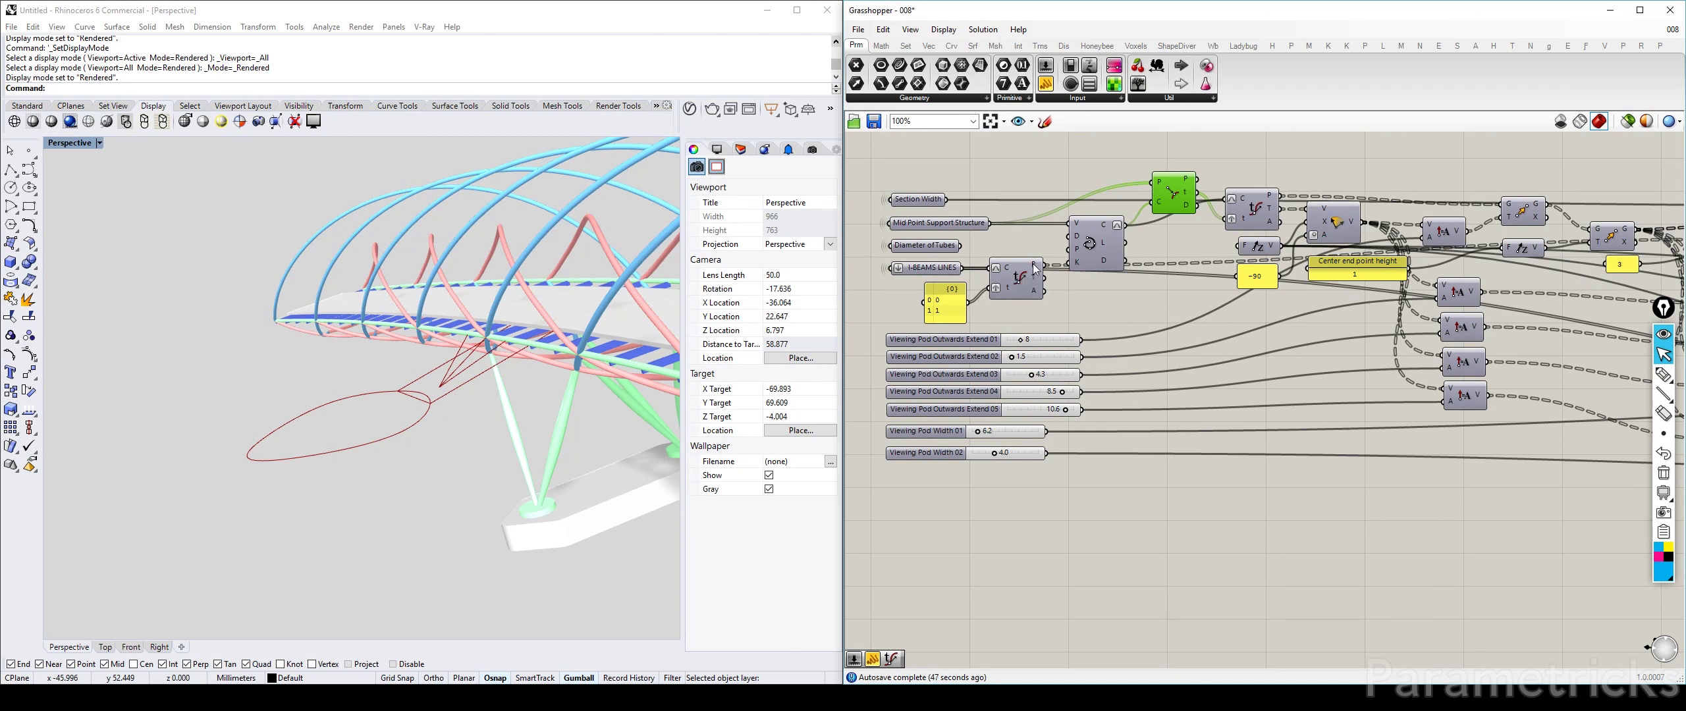
left_click(1021, 278)
scroll(1136, 361, "down", 1)
right_click_drag(1331, 398, 961, 363)
left_click_drag(1422, 416, 901, 295)
Step: Wire the I-beam Evaluate Curve's P output into List Item's L input and flatten that input
right_click_drag(985, 308, 1068, 324)
scroll(1068, 325, "up", 2)
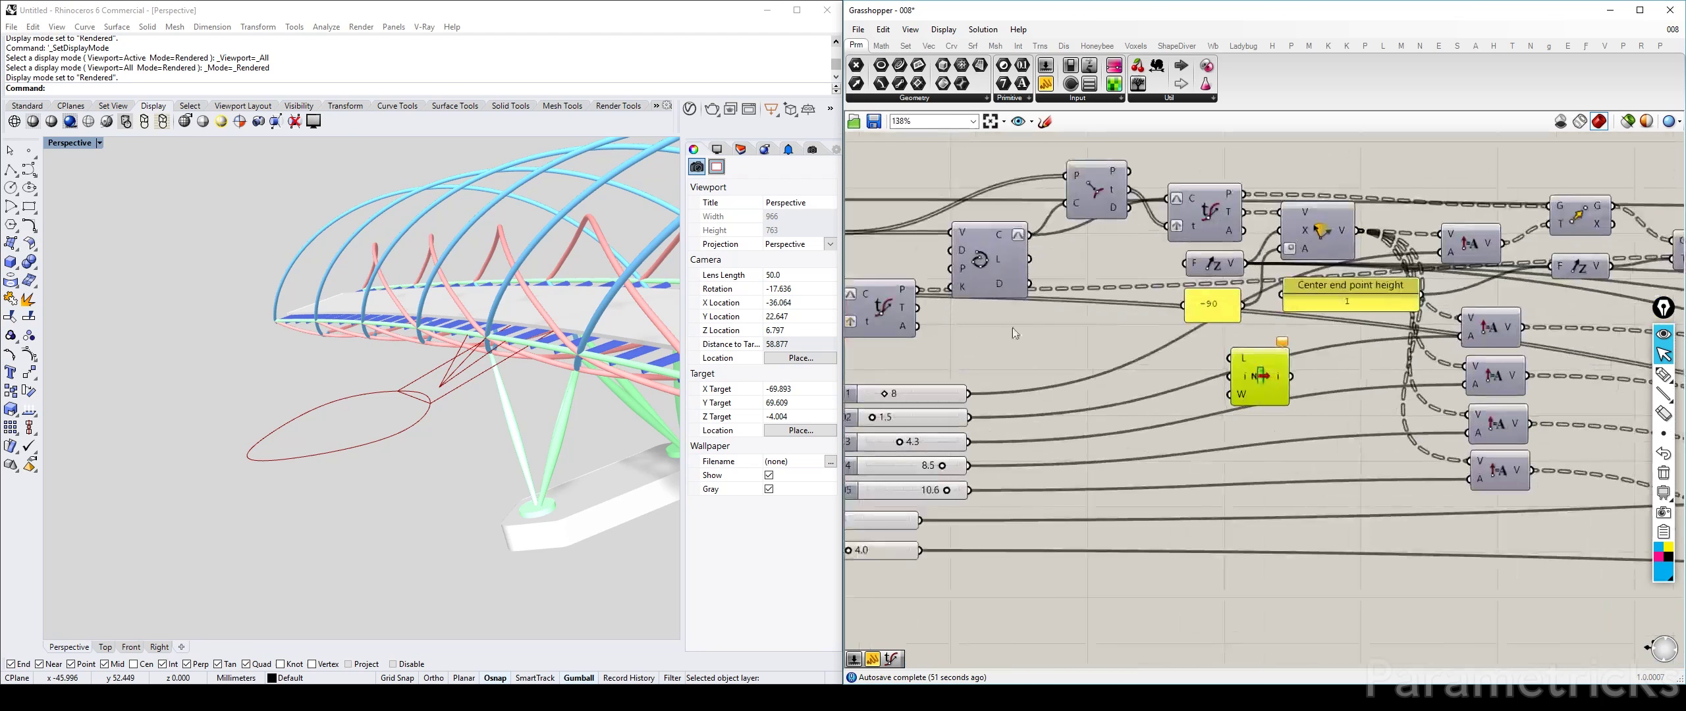
right_click(1242, 364)
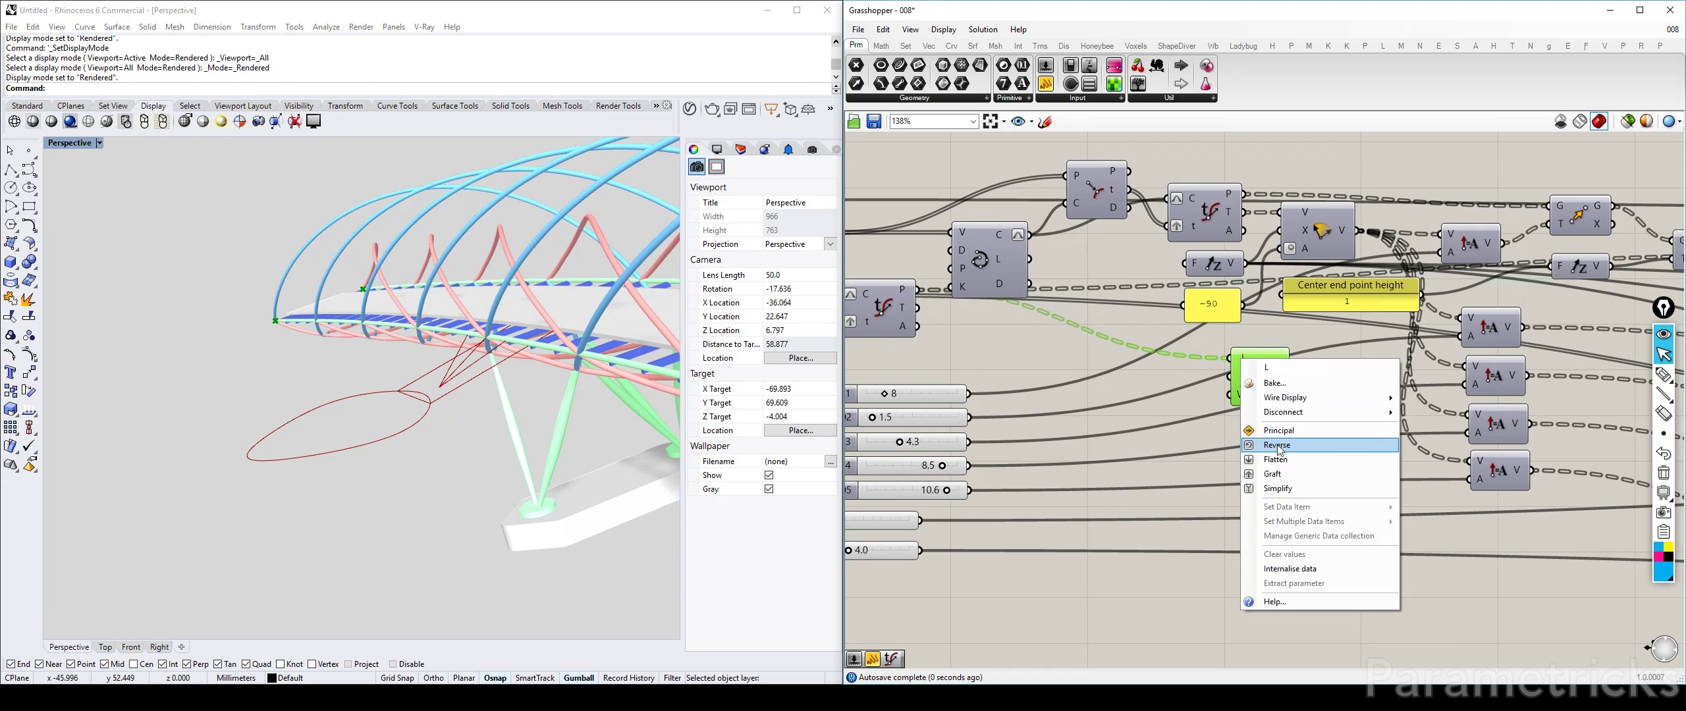
left_click(1310, 455)
Step: Add an XY Plane, feed its O input from List Item's i output, and move List Item below it
left_click(1020, 352)
double_click(1020, 346)
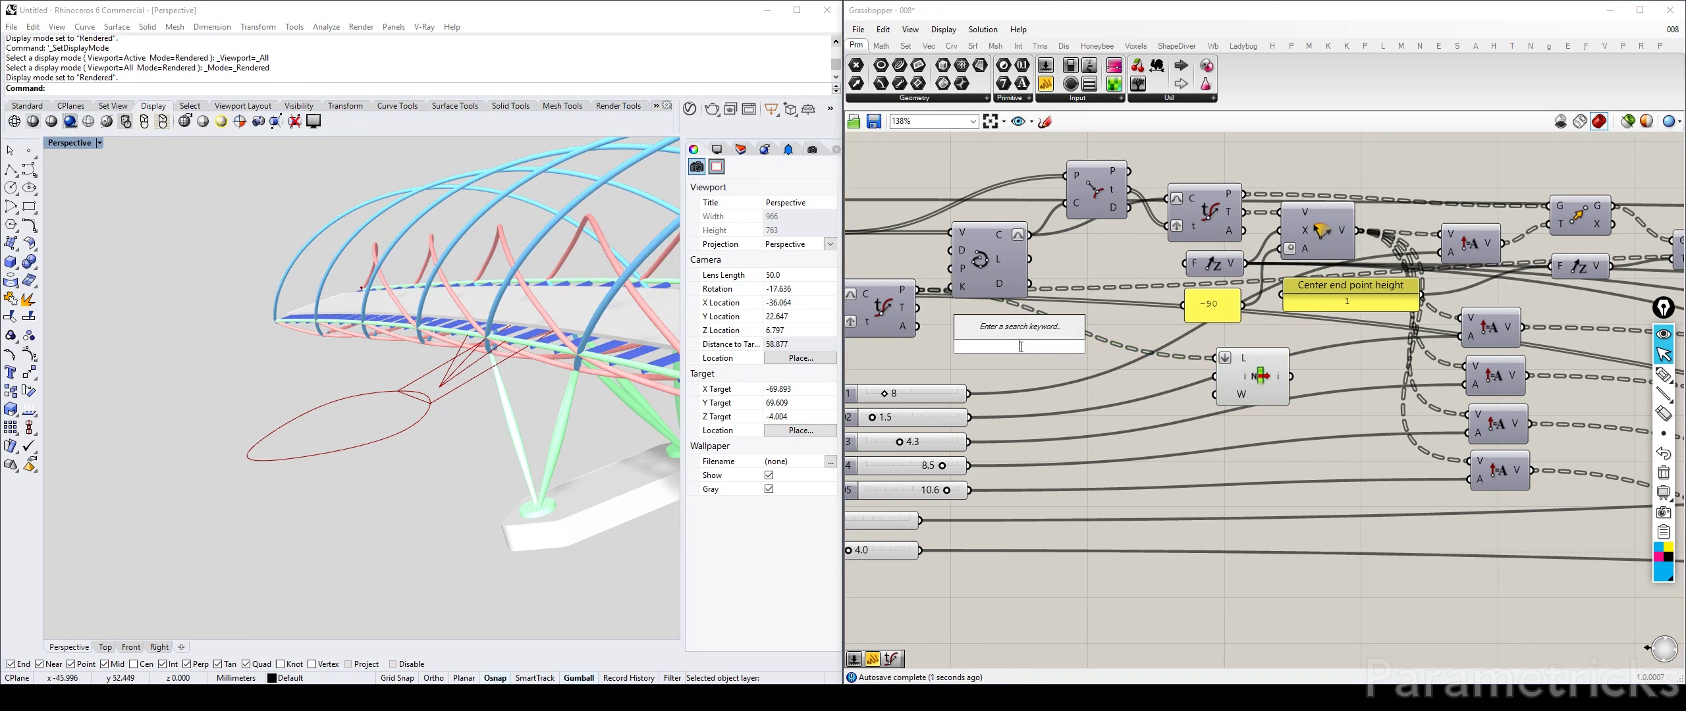
type("xyu")
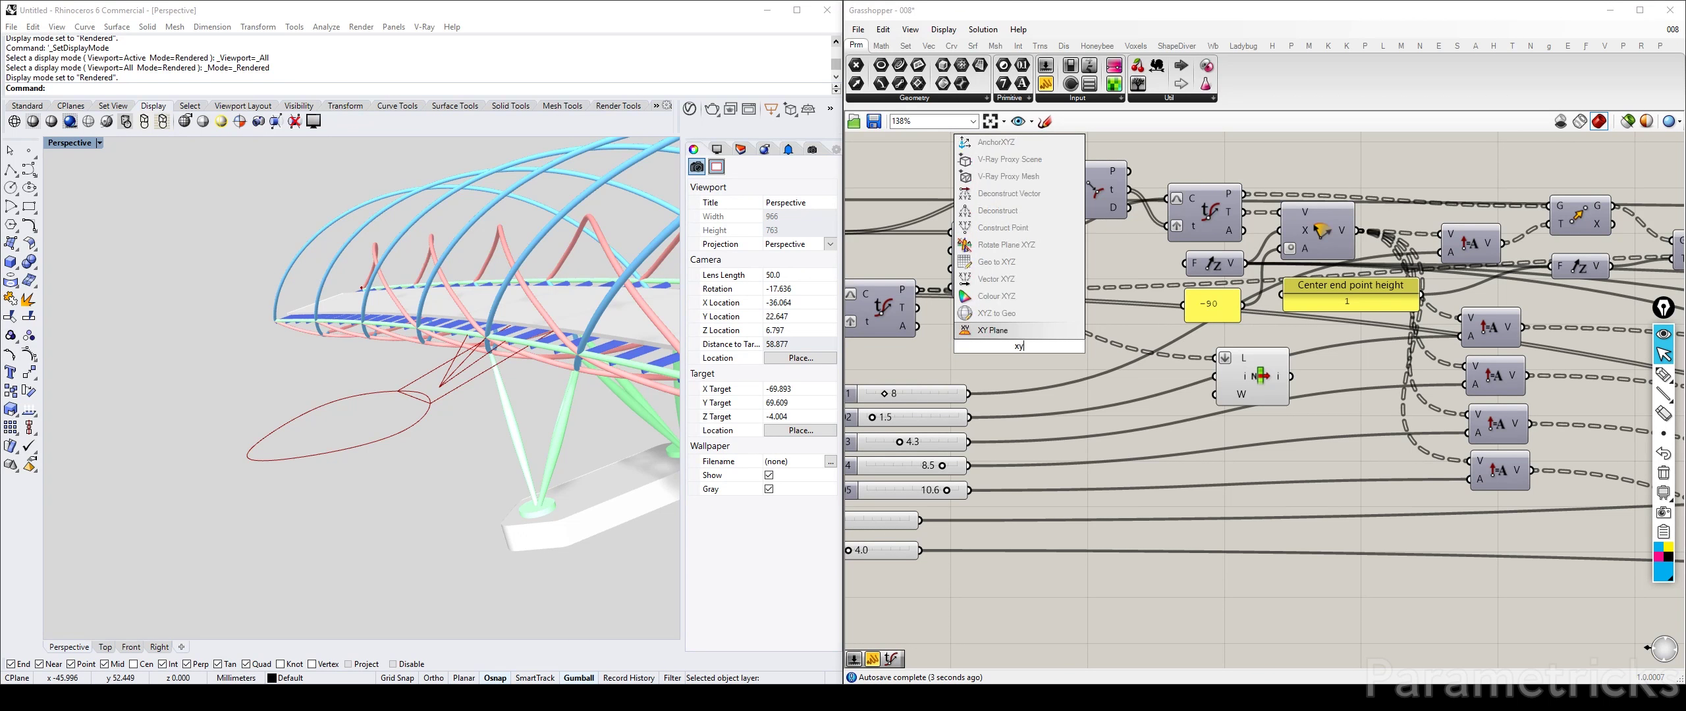
left_click(998, 261)
left_click_drag(1020, 348, 1284, 410)
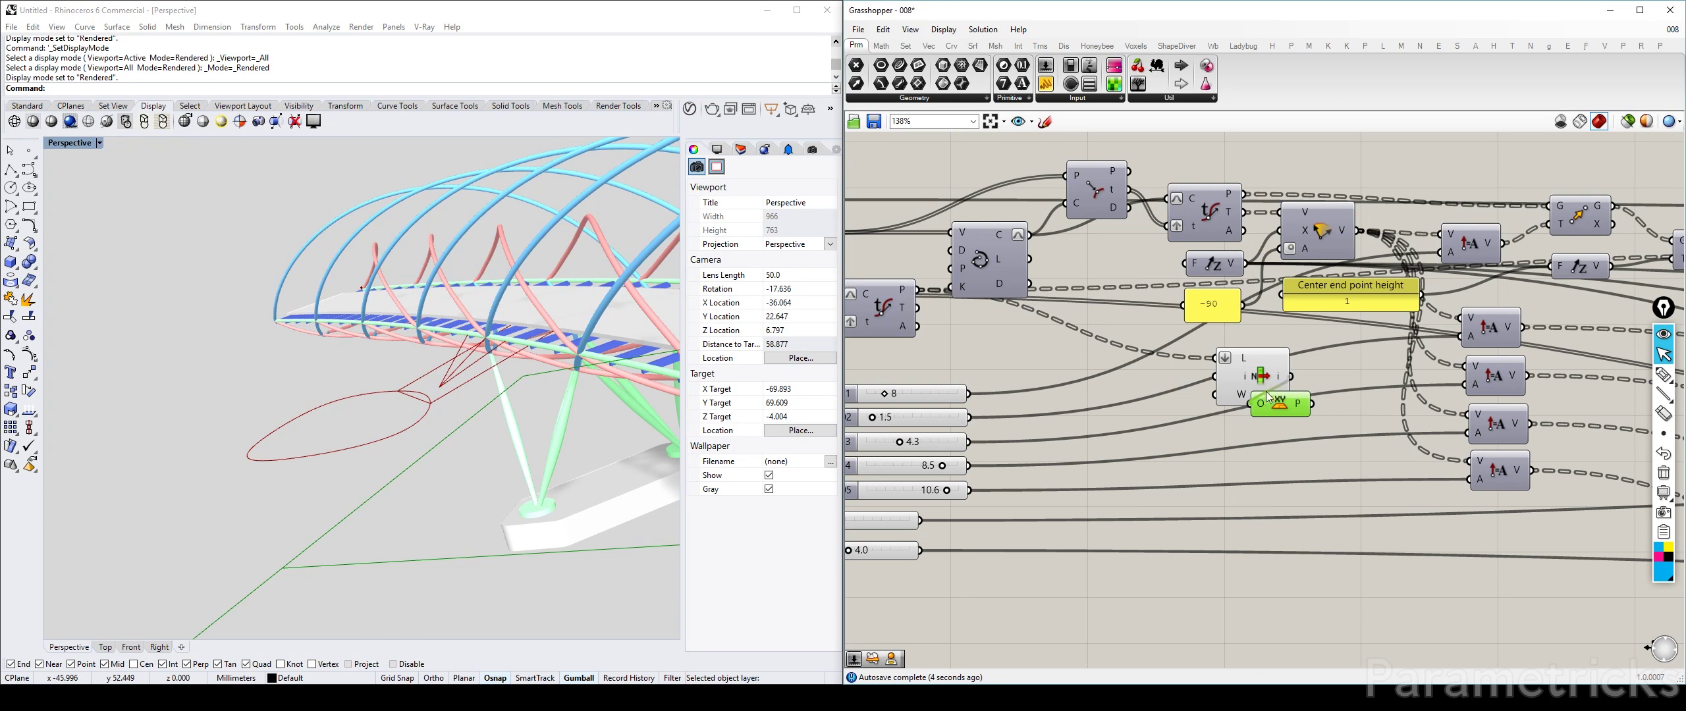
left_click_drag(1264, 357, 1265, 498)
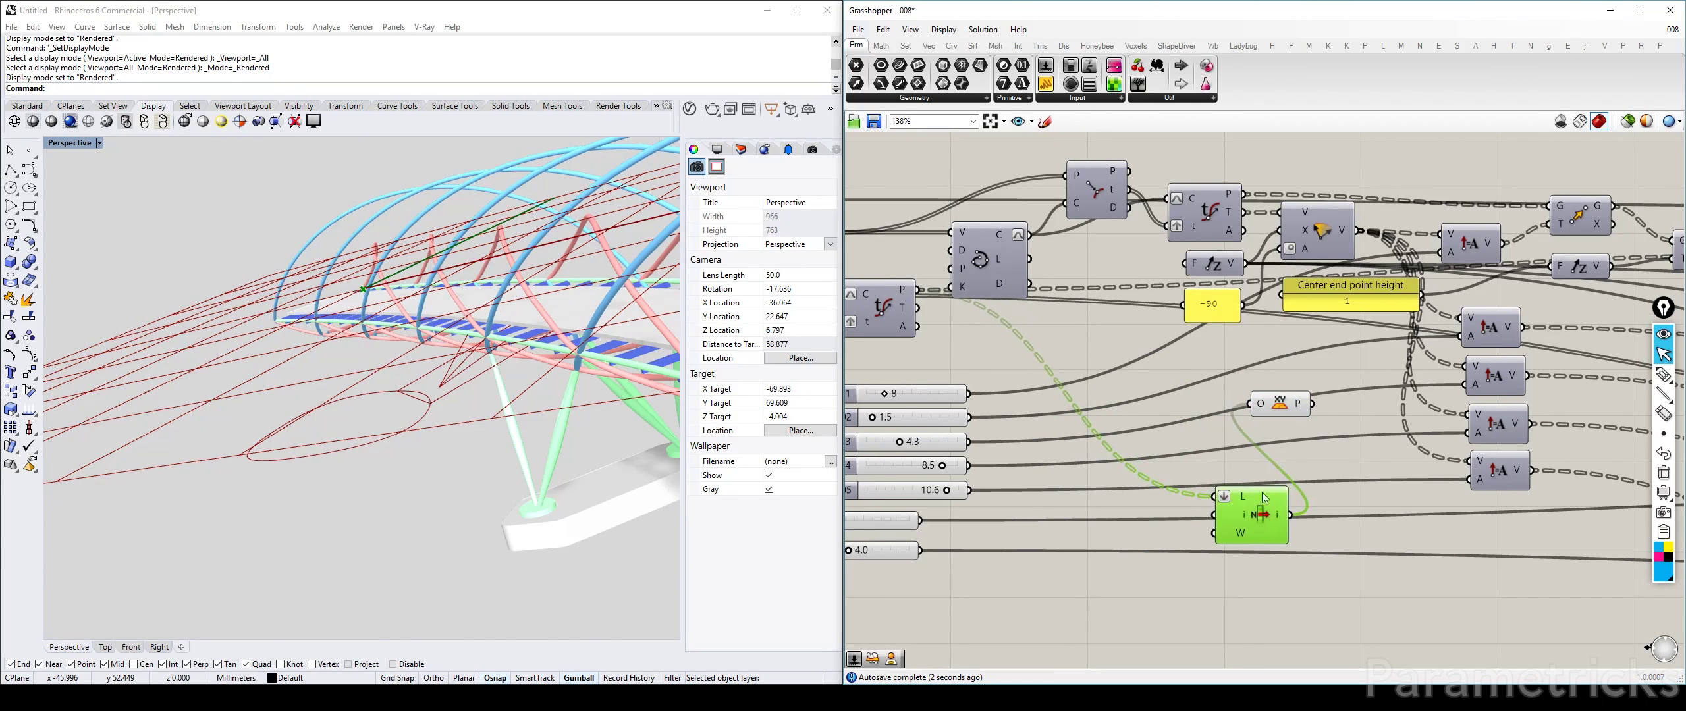
Step: Move XY Plane along the canvas to the end of the pod definition, above the component sorting the Nurbs Curve points
left_click_drag(1287, 402, 1495, 495)
right_click_drag(1528, 525, 1017, 426)
scroll(970, 402, "down", 3)
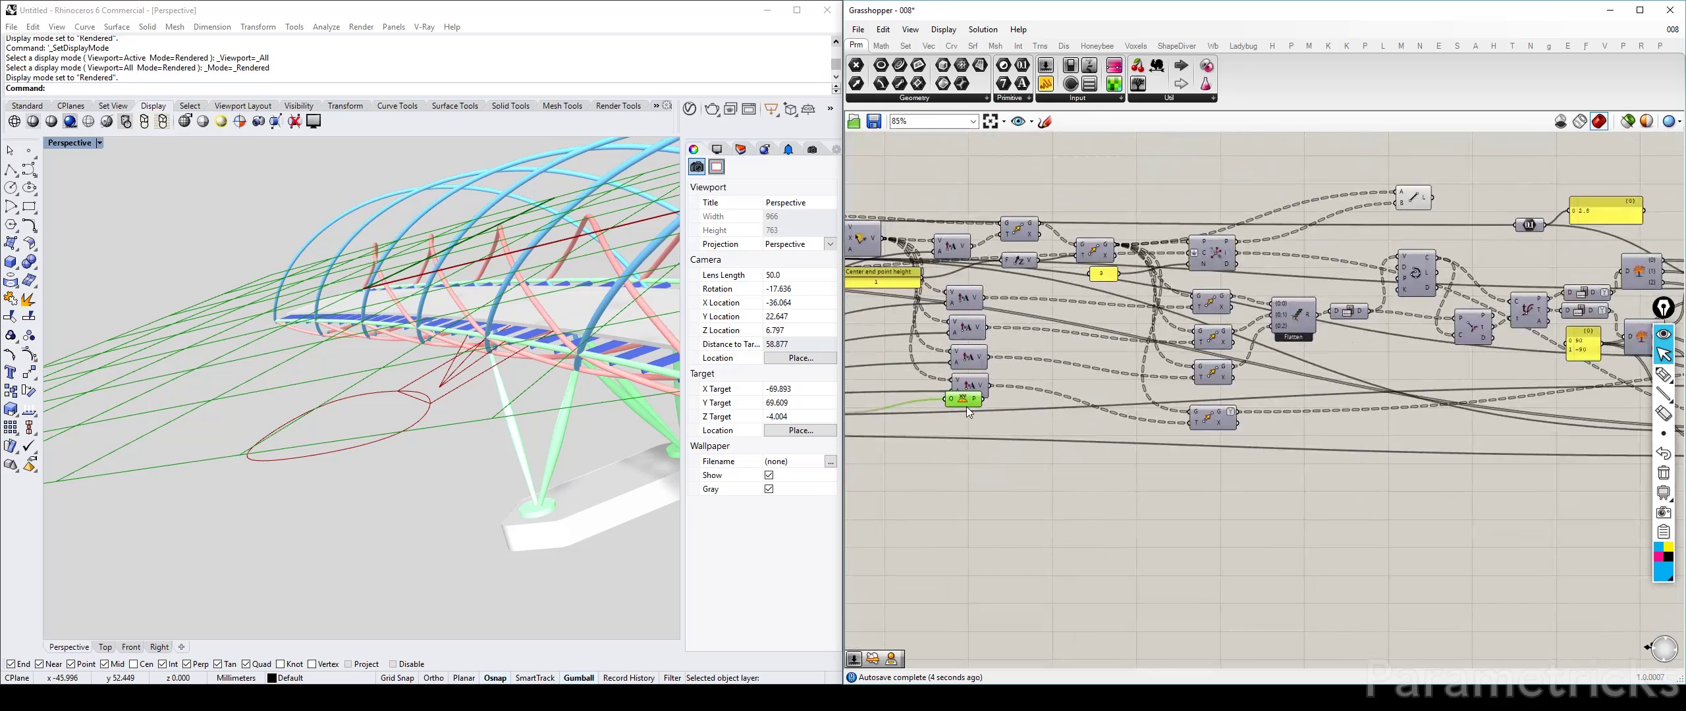
left_click_drag(967, 403, 1509, 428)
right_click_drag(1508, 428, 986, 455)
left_click_drag(966, 461, 1549, 413)
right_click_drag(1549, 413, 969, 423)
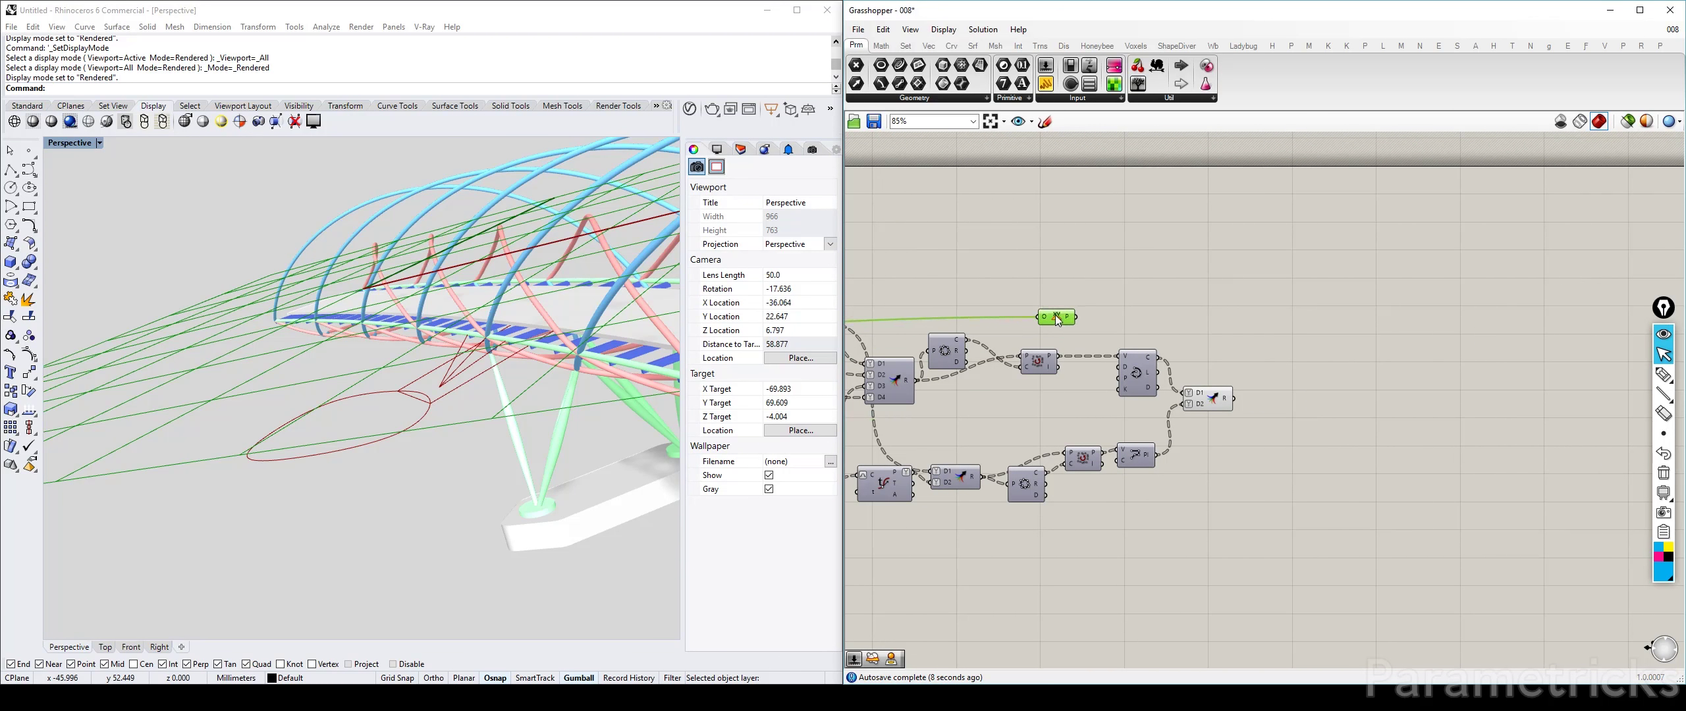
left_click_drag(1056, 315, 1028, 313)
scroll(1004, 322, "up", 3)
Step: Shift Nurbs Curve, PolyLine and their Merge farther along and realign the upper point-sorting component below XY Plane
left_click_drag(1057, 387, 996, 390)
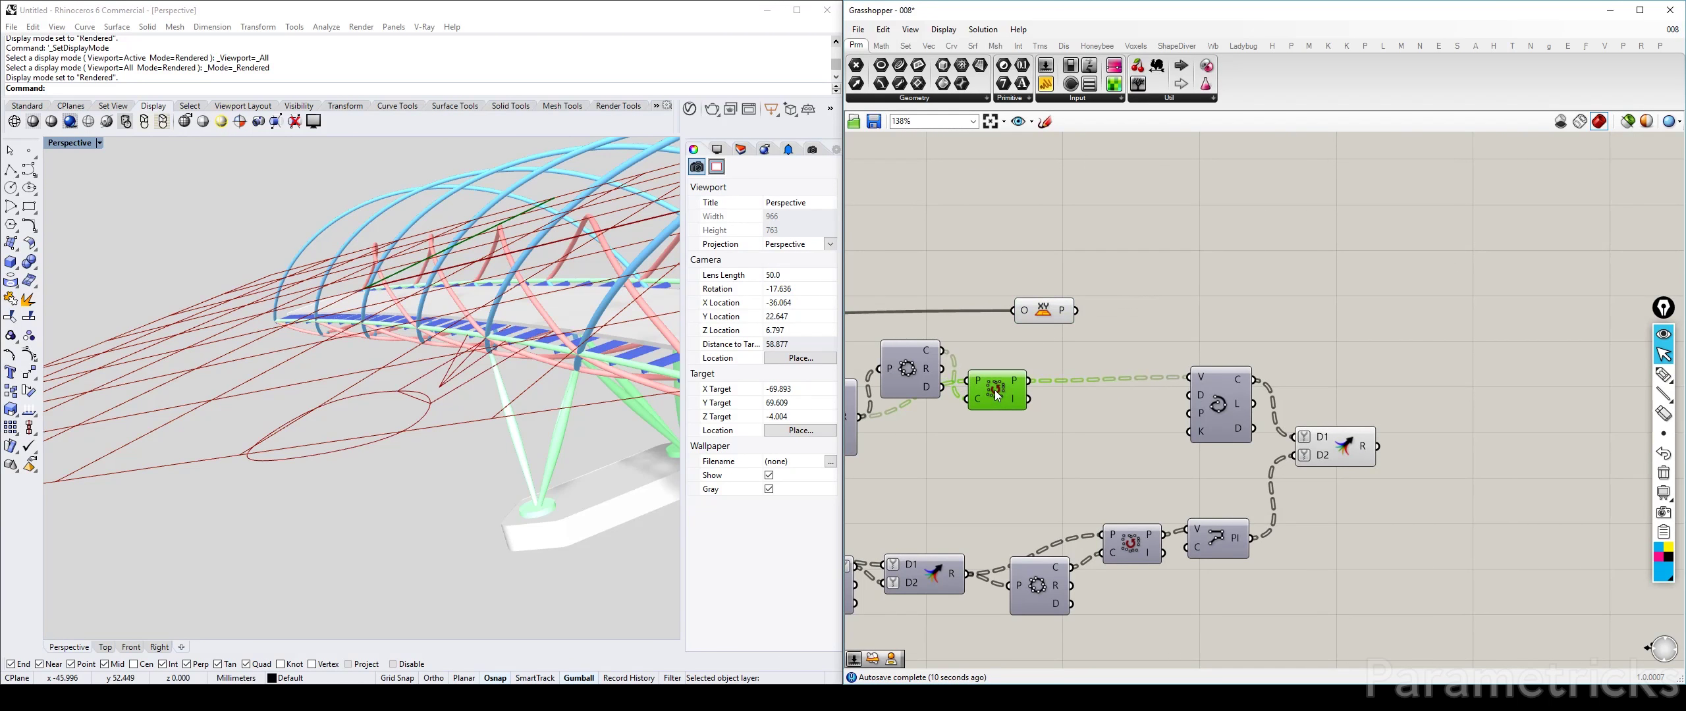
left_click(1127, 551)
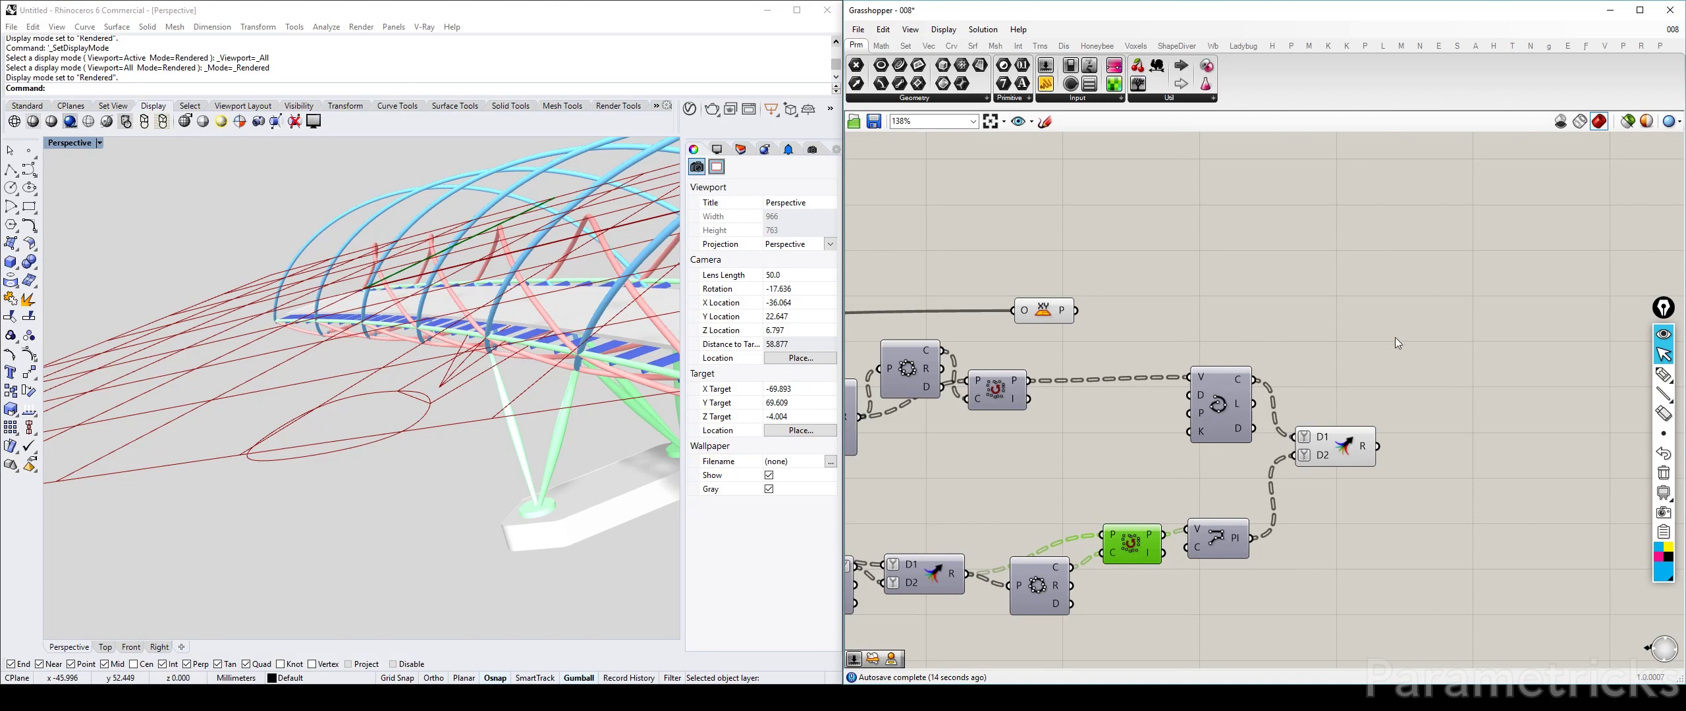
left_click_drag(1395, 337, 1223, 584)
left_click_drag(1232, 405, 1435, 411)
left_click(1169, 345)
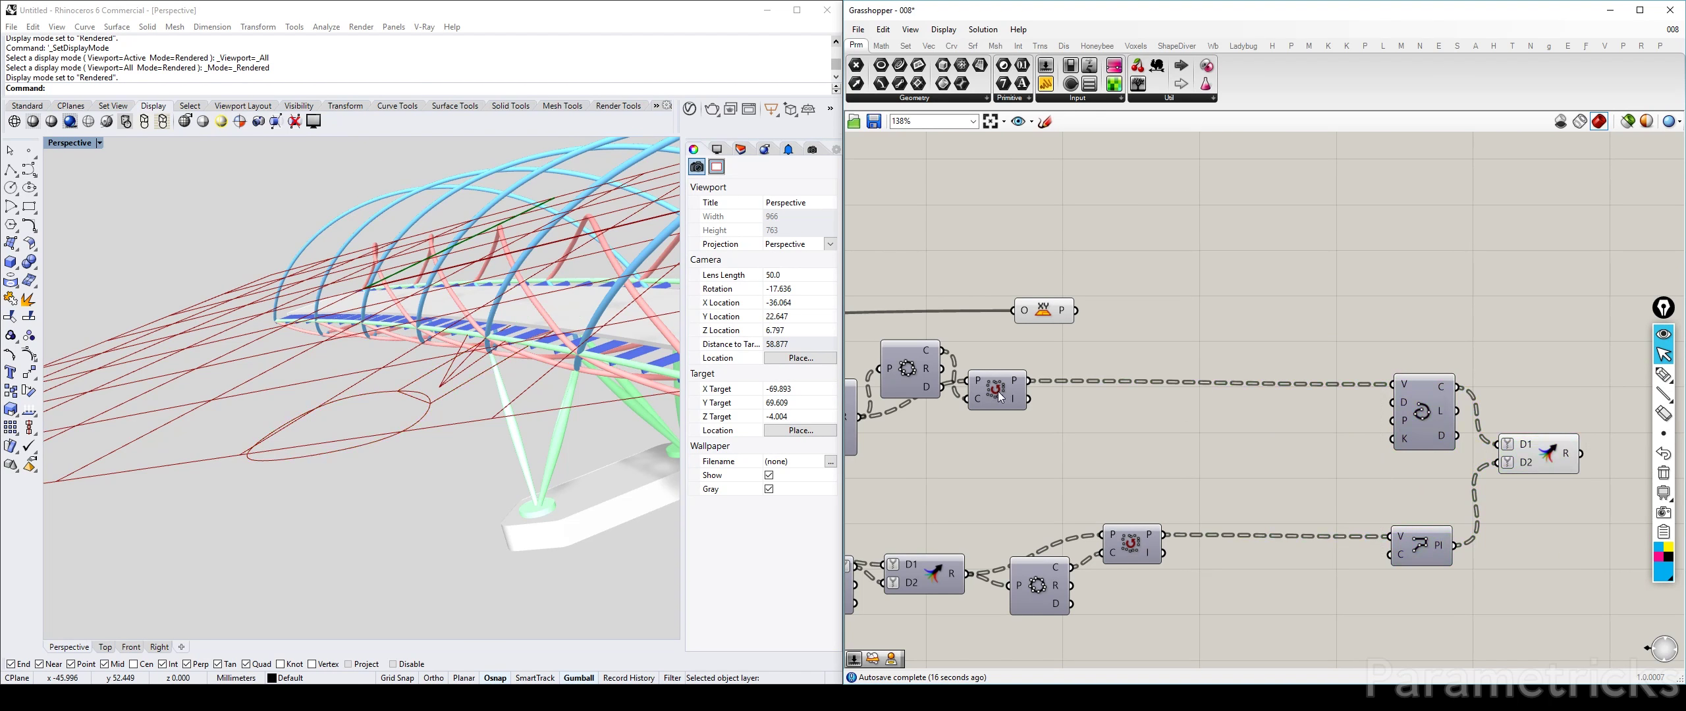
left_click_drag(999, 392, 1090, 384)
right_click_drag(1162, 334, 1230, 326)
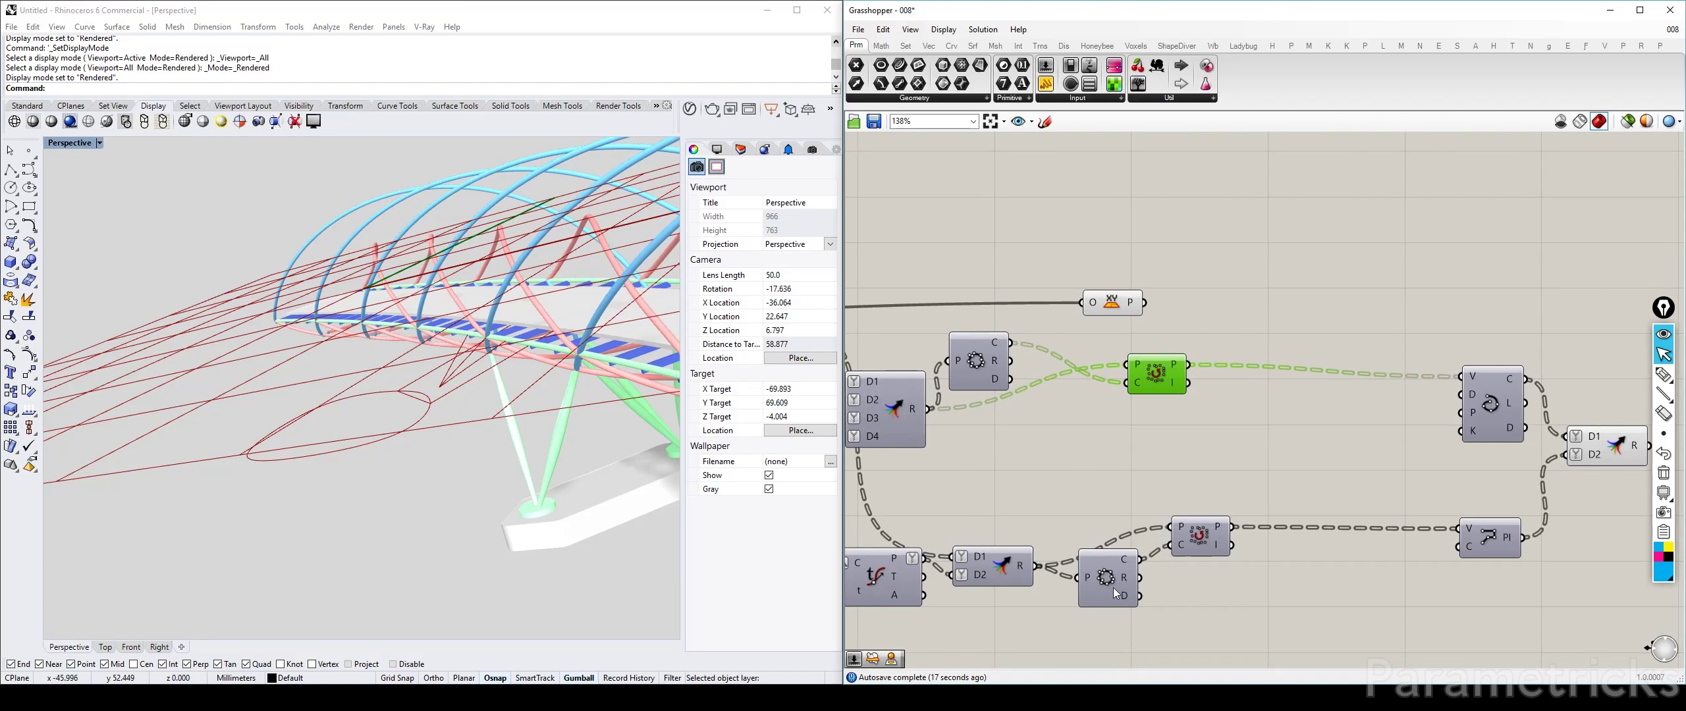
left_click(978, 385)
Step: Add a Project component between the upper sorted points and Nurbs Curve's V input, with XY Plane's P output as its projection plane
double_click(1282, 289)
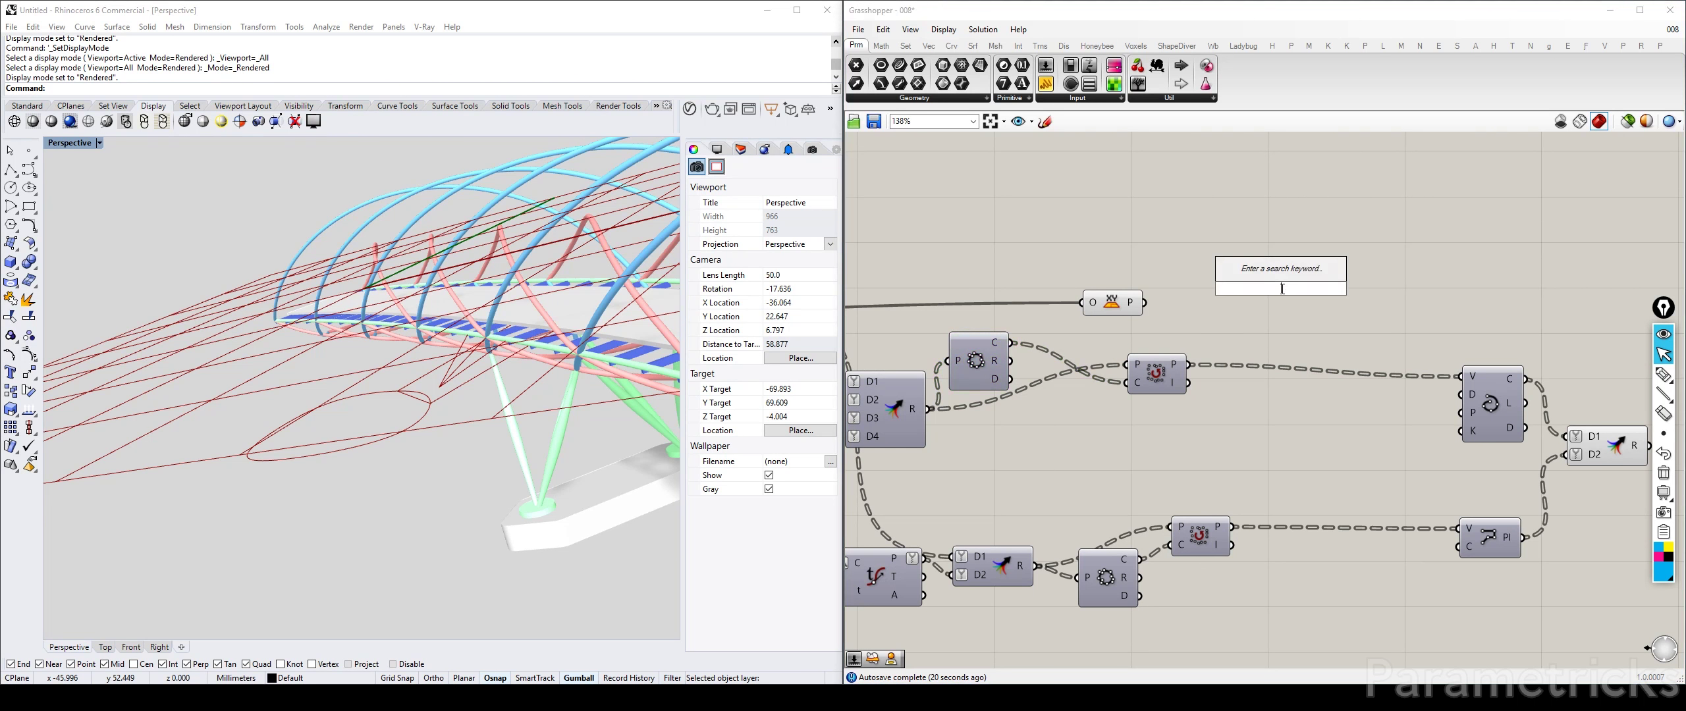
type("project")
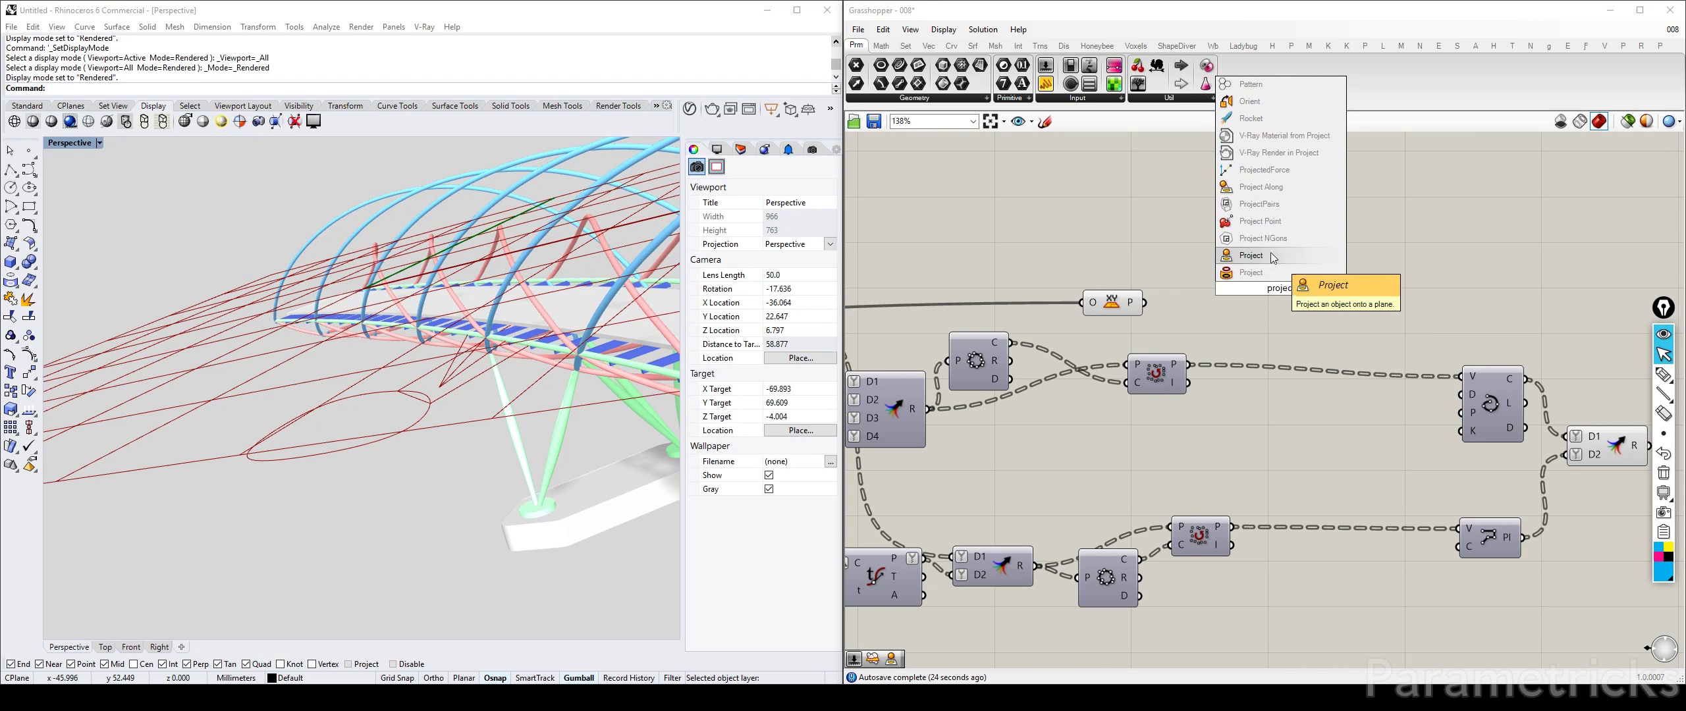
left_click(1274, 272)
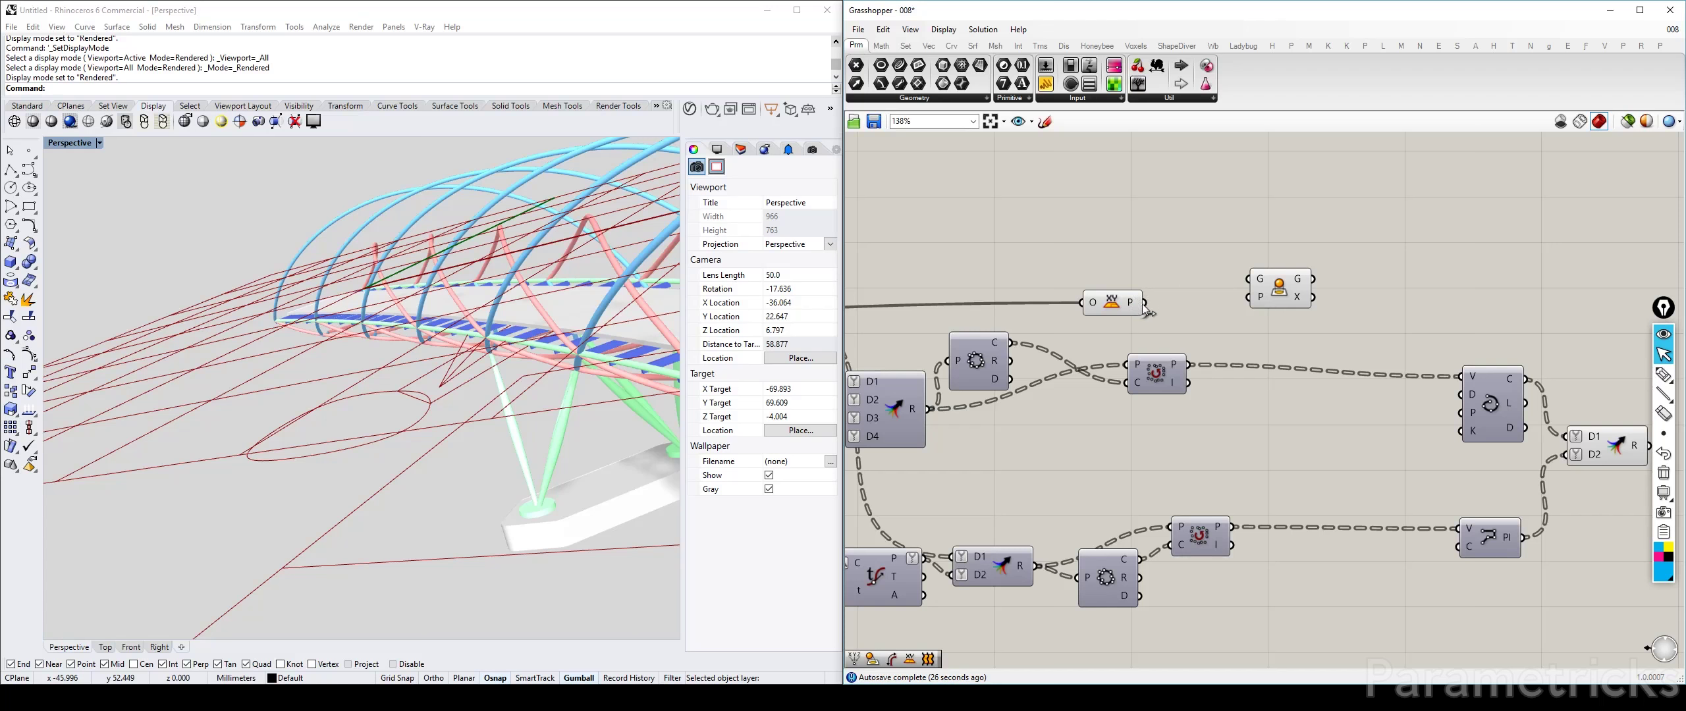
left_click_drag(1246, 308, 1307, 357)
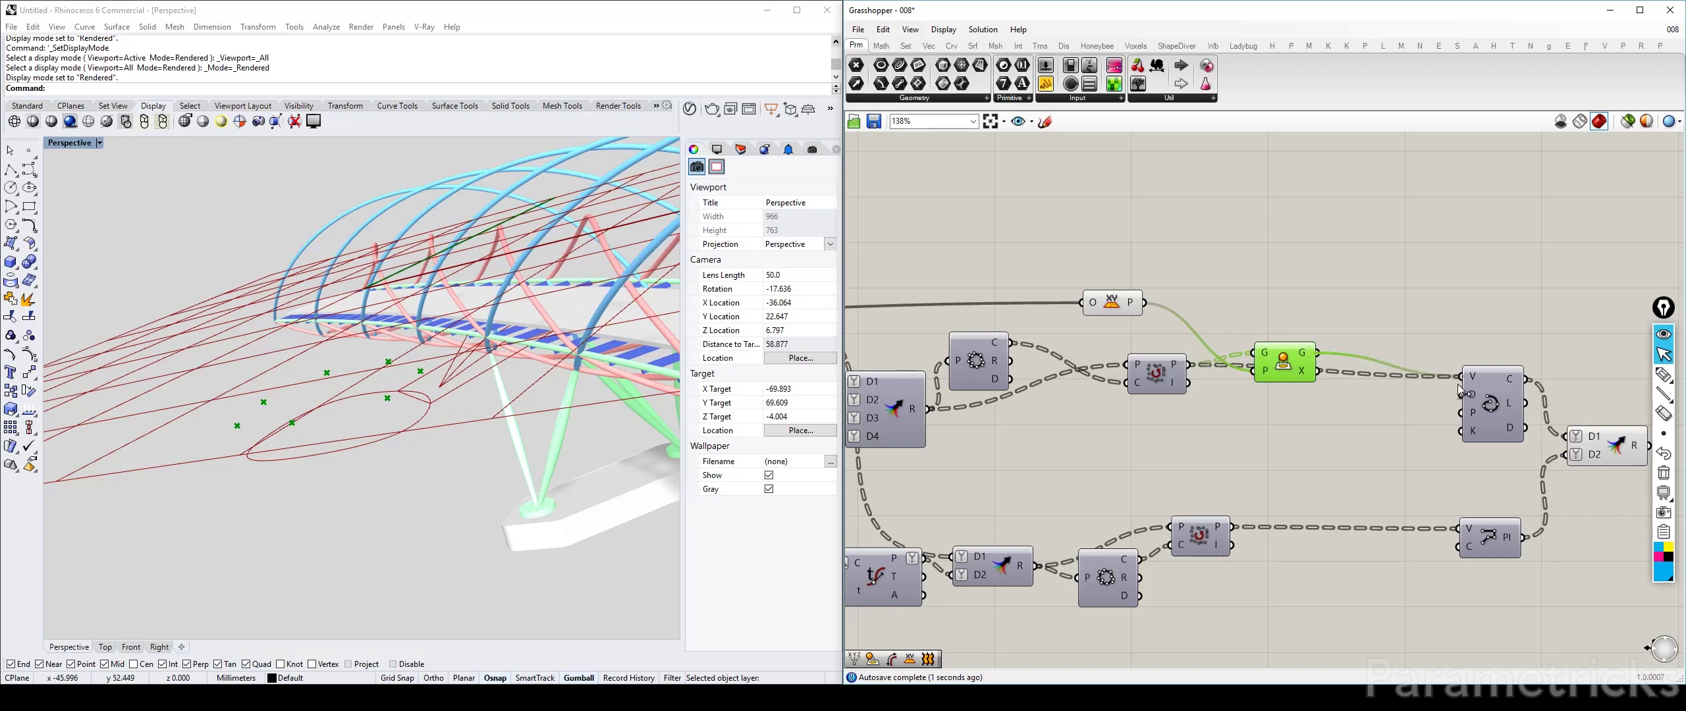
left_click_drag(1459, 391, 1457, 387)
Step: Duplicate Project, feed its G input from the lower point-sorting component's P output, and wire its G output into PolyLine's V input
left_click_drag(1294, 367, 1321, 483, "alt")
left_click_drag(1231, 527, 1255, 503)
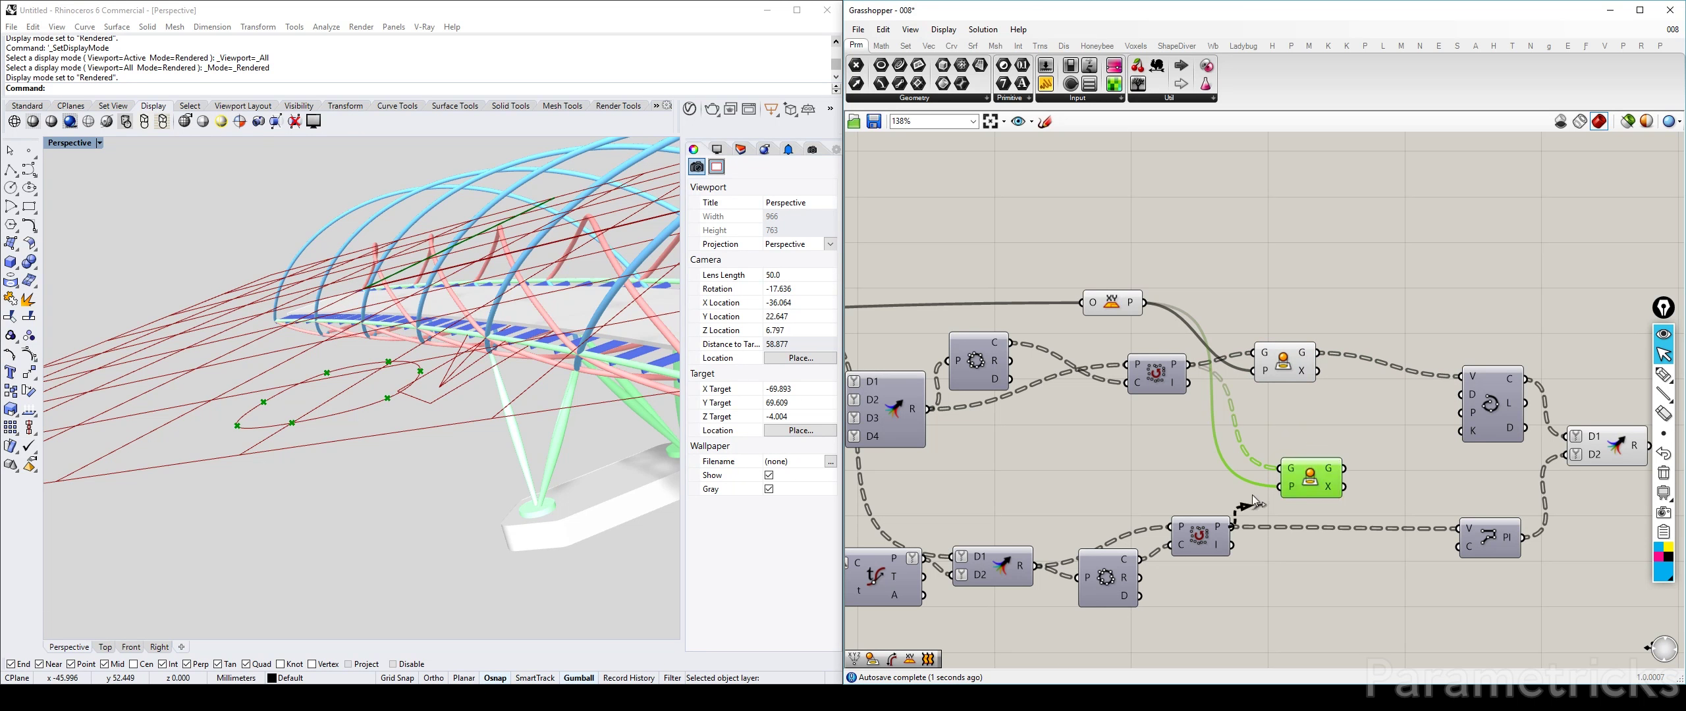
left_click(1381, 437)
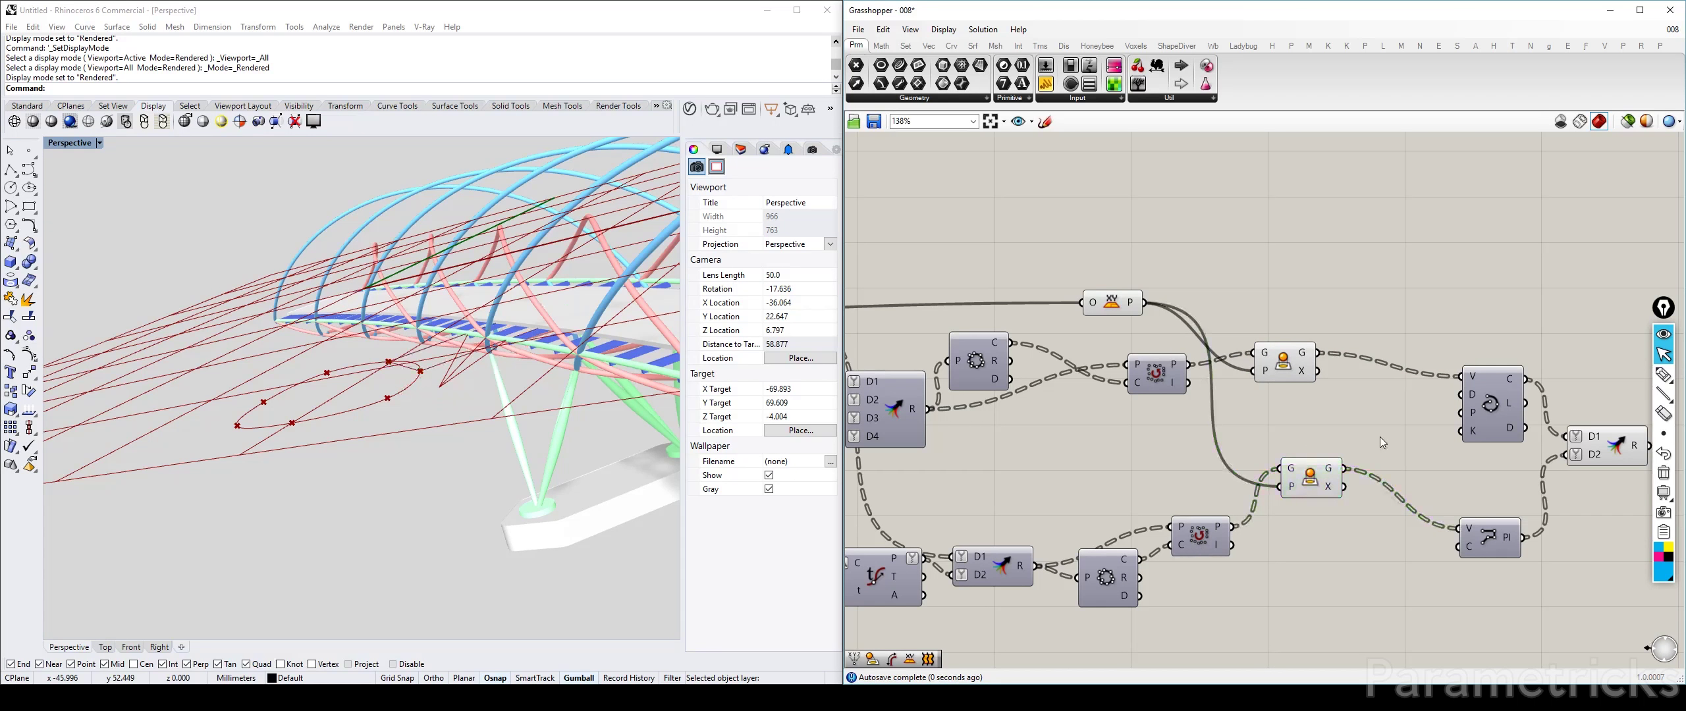
right_click_drag(1380, 435, 1177, 418)
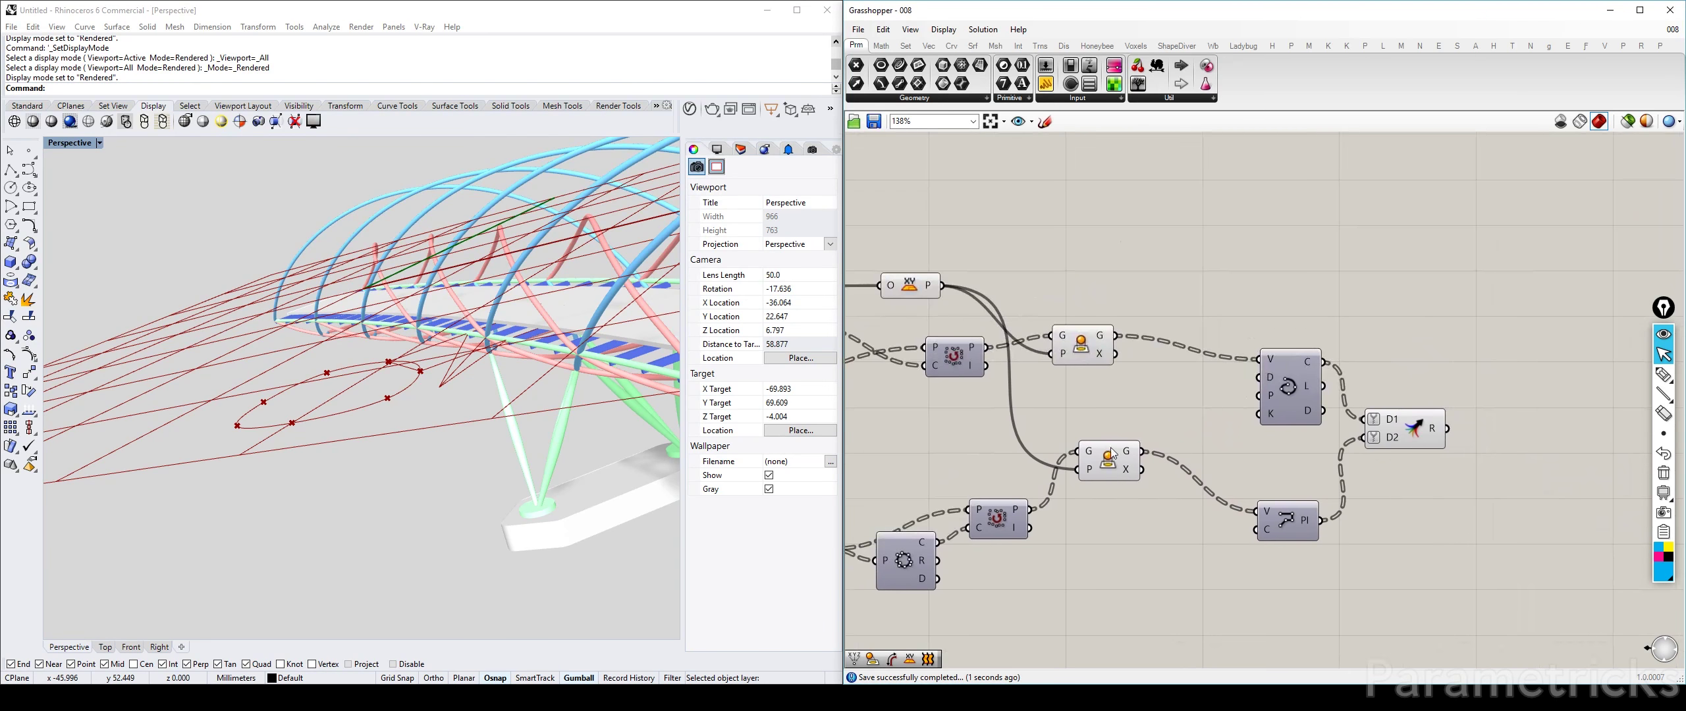
Step: Align both Project components, hide their previews and XY Plane's, and move PolyLine closer to Nurbs Curve
left_click_drag(1113, 461, 1139, 501)
left_click_drag(1086, 346, 1134, 380)
left_click(909, 285)
key("ctrl+q")
left_click(1121, 377)
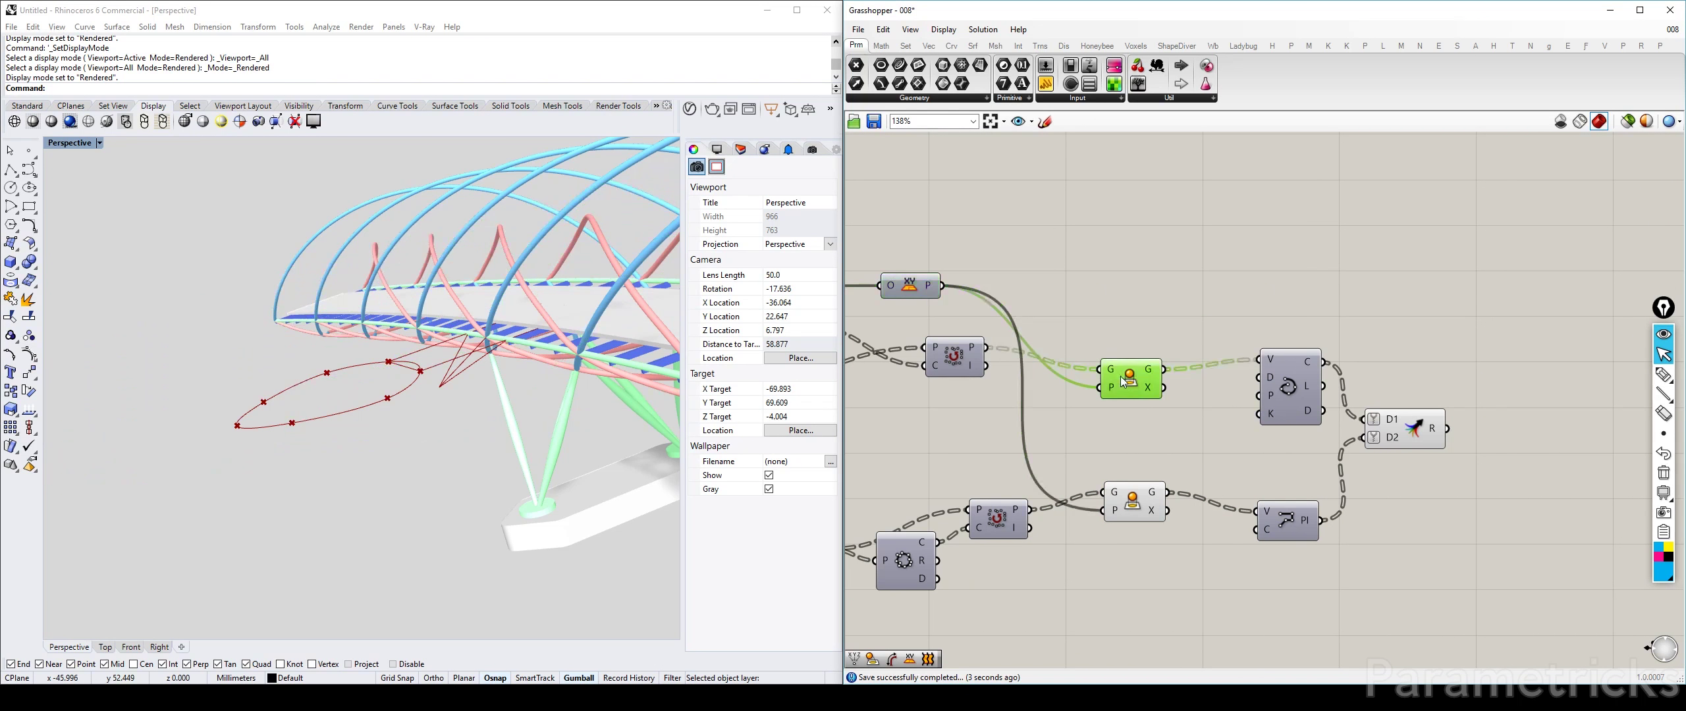
left_click(1141, 500)
left_click_drag(1294, 526, 1295, 487)
right_click_drag(1305, 441, 991, 447)
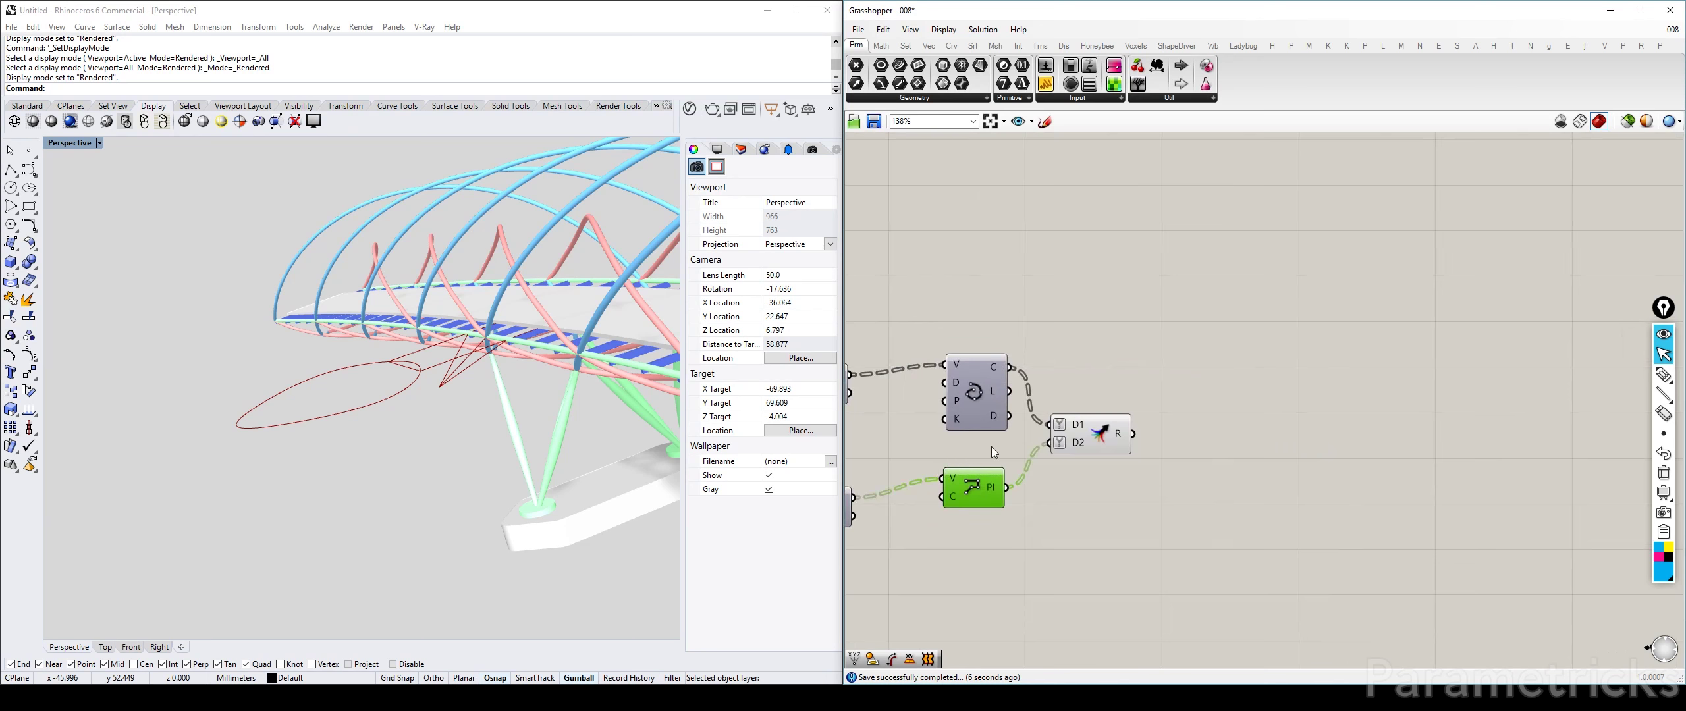
Step: Add Region Union next to Merge, feed its C input from Merge's R output, and hide Merge's preview
double_click(1233, 380)
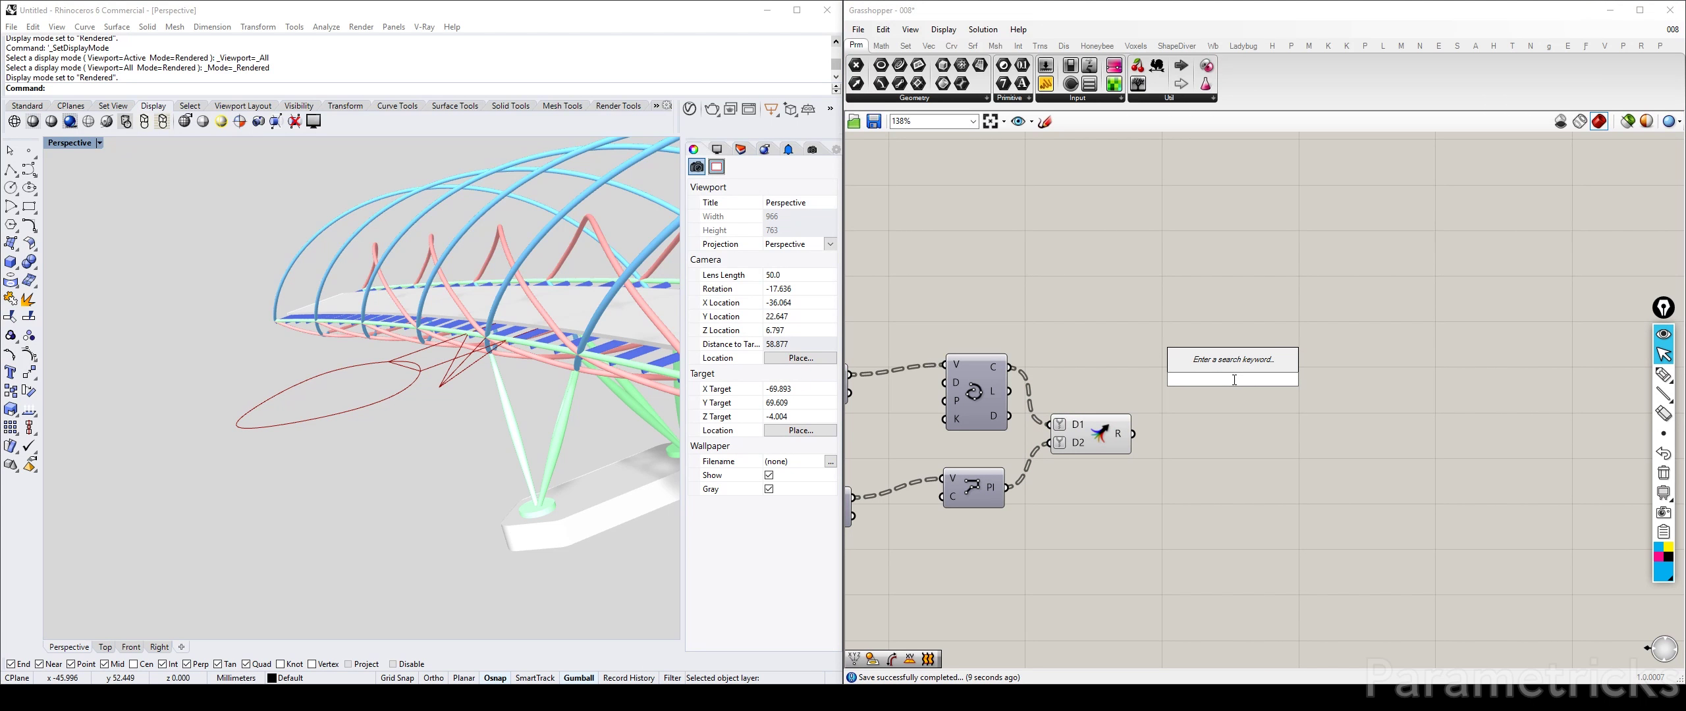
type("union r")
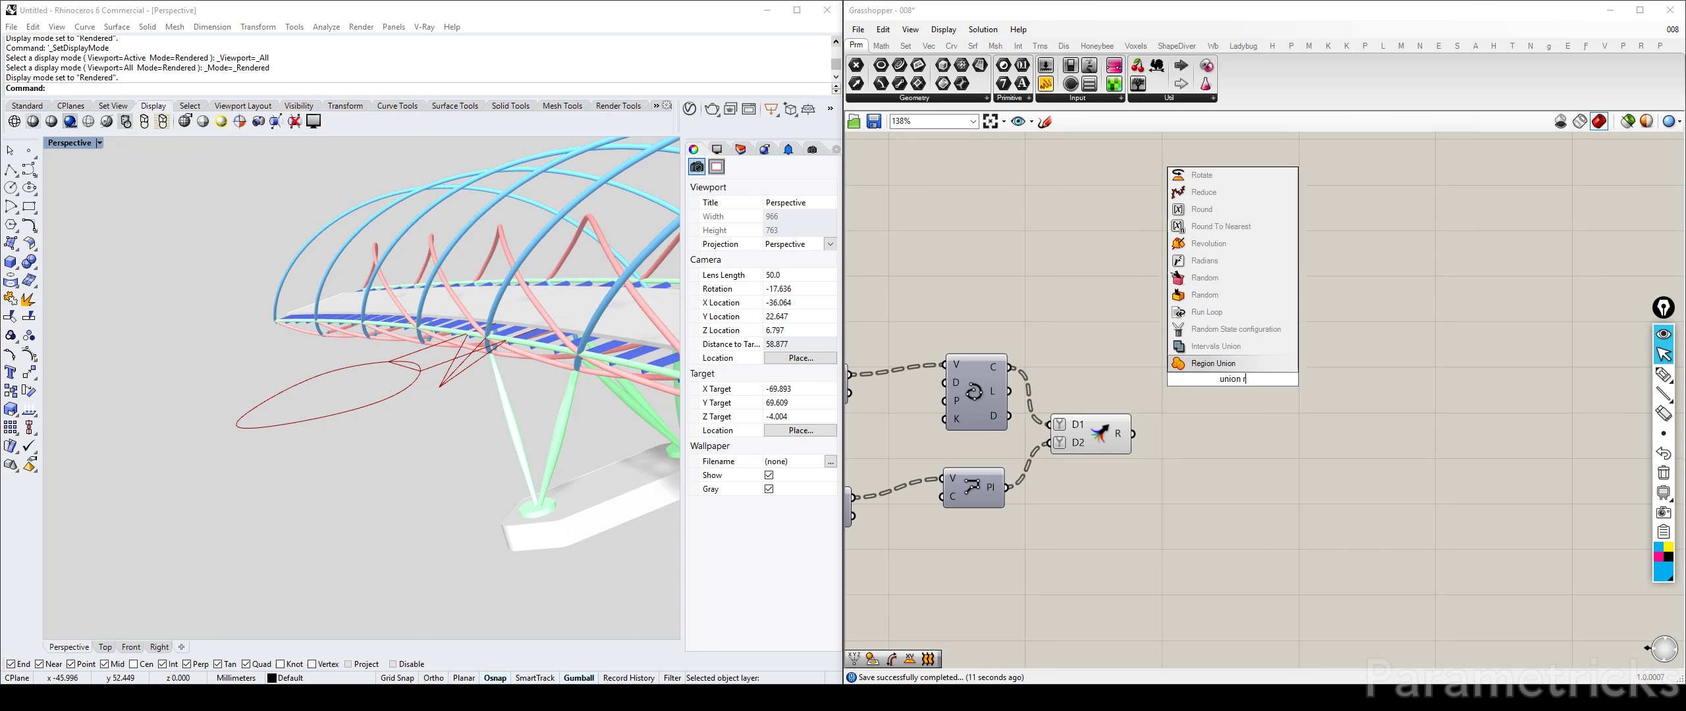
left_click(1251, 366)
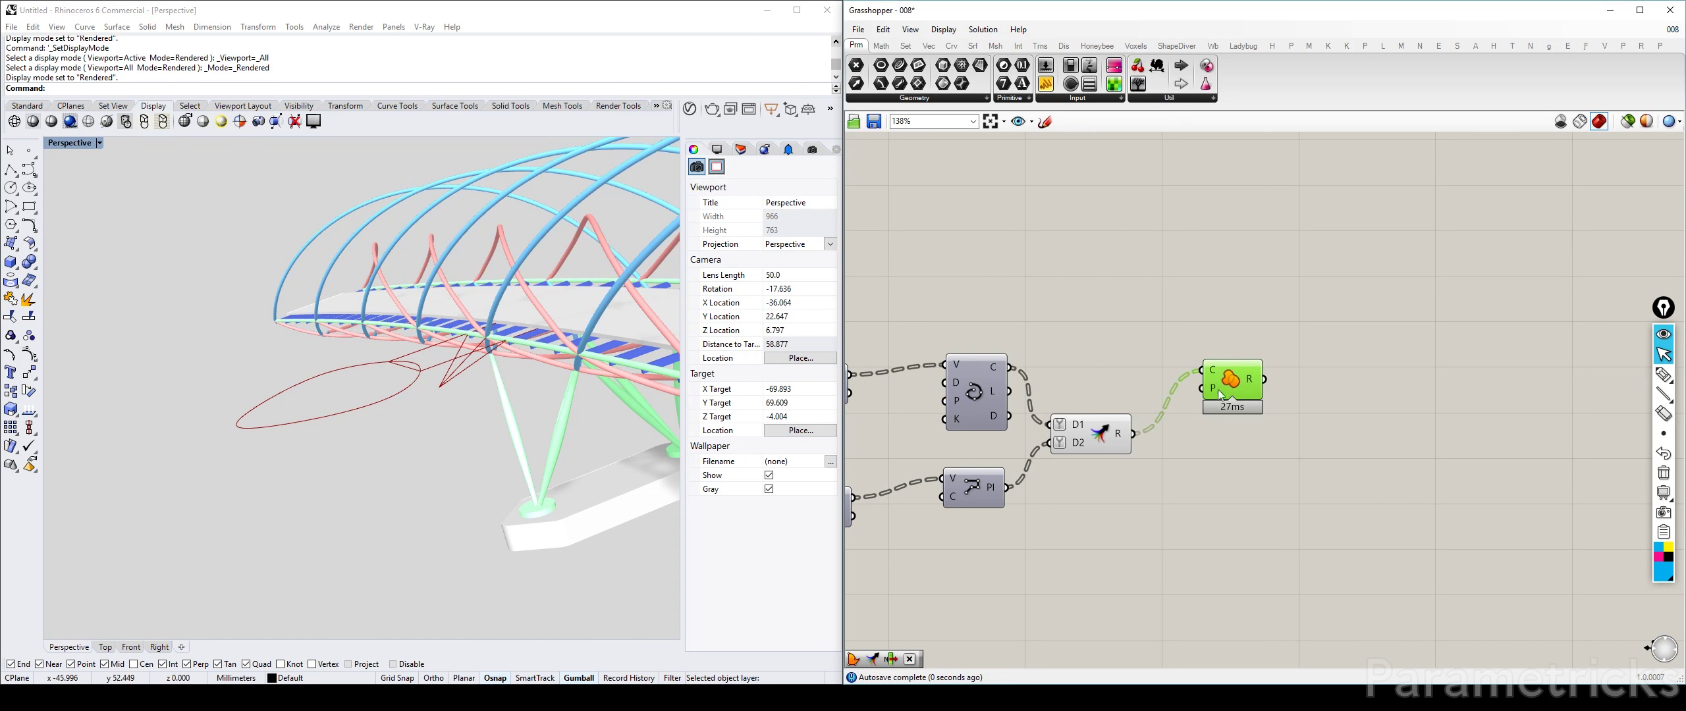
left_click_drag(1216, 372, 1189, 442)
left_click(1111, 435)
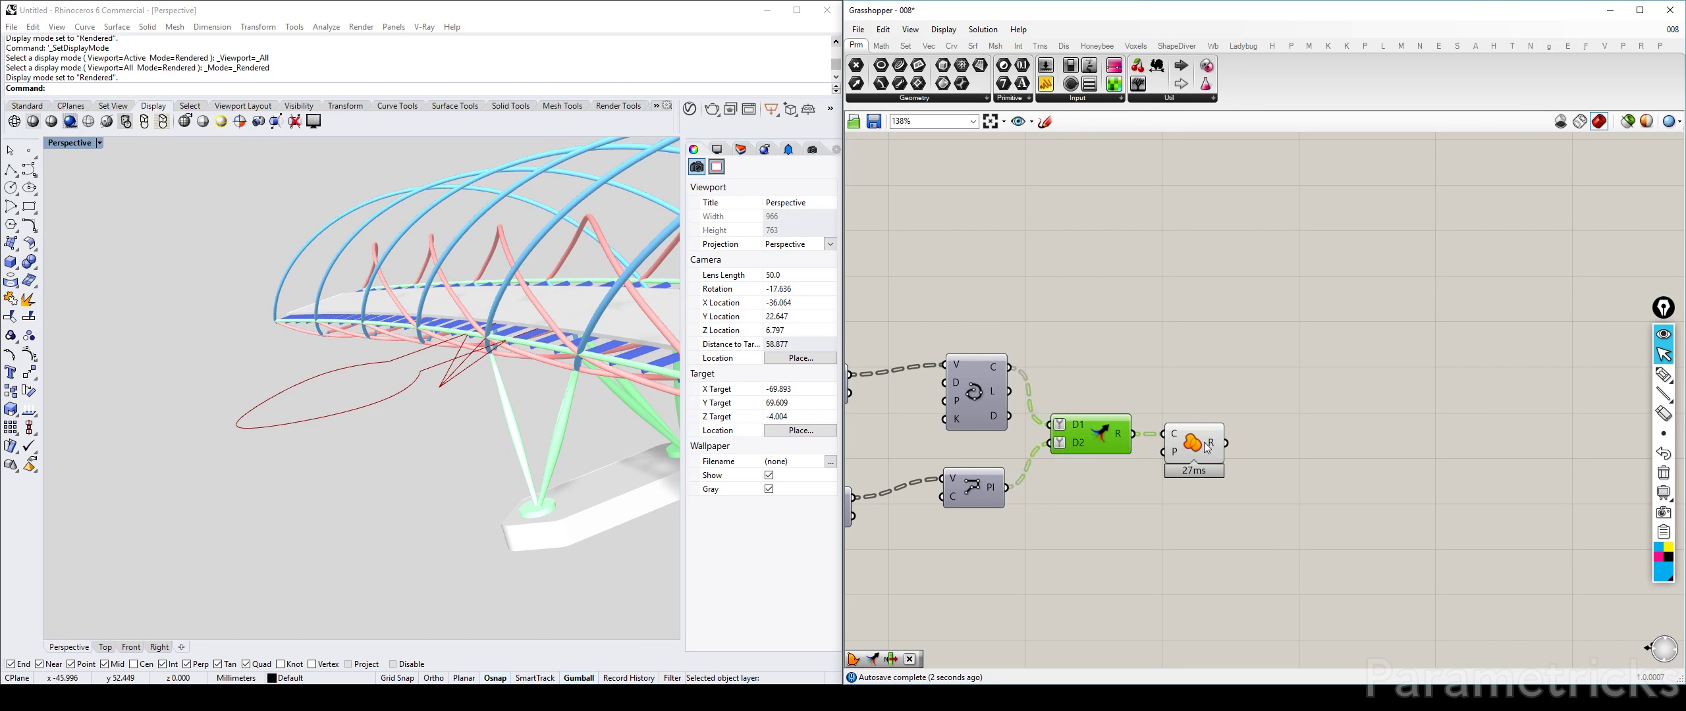
Step: Examine the united pod outline's height against the deck in the Perspective, Front and Right viewports
left_click(1212, 448)
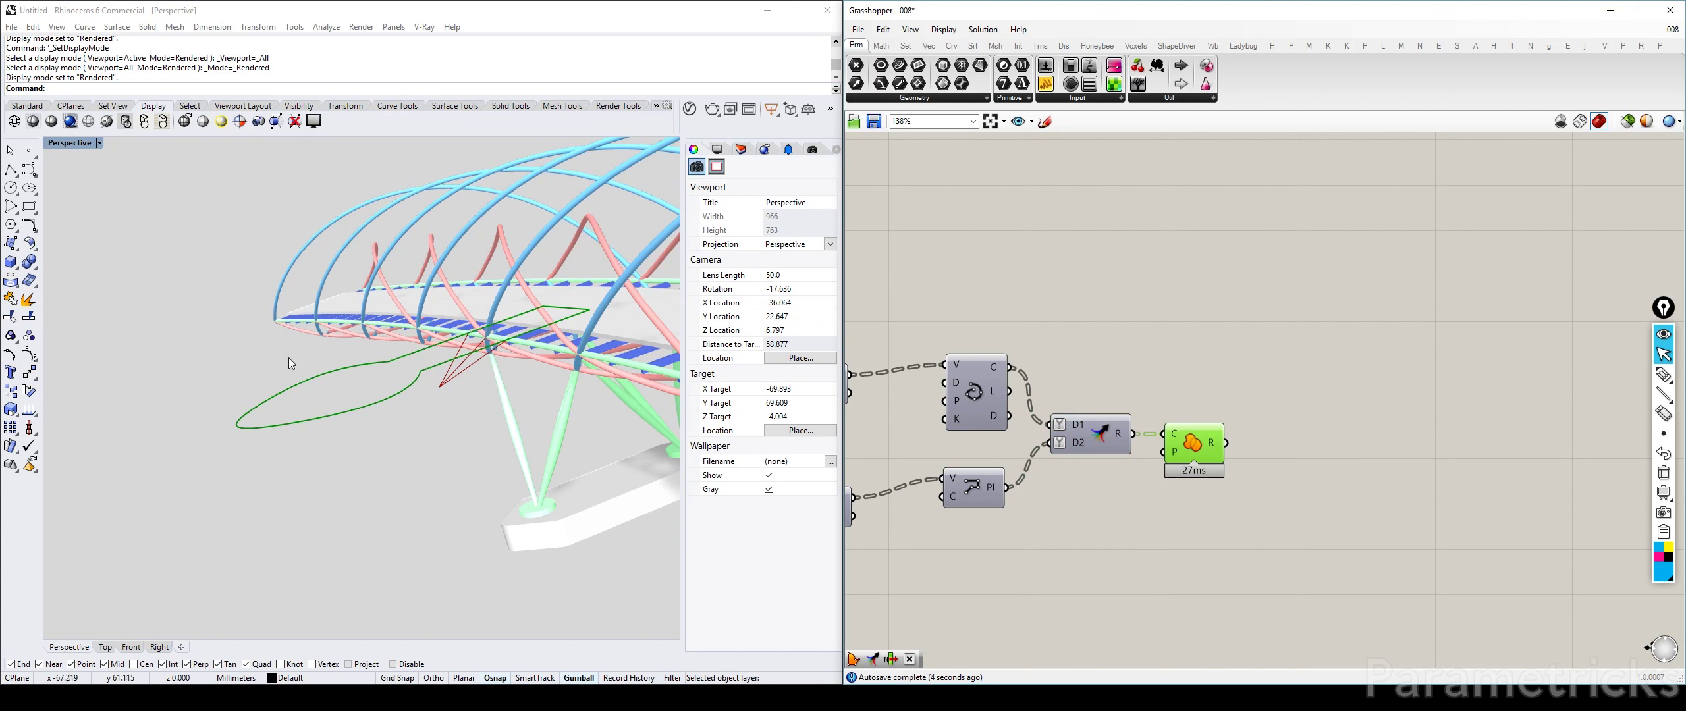
right_click_drag(289, 358, 569, 356)
scroll(566, 359, "up", 4)
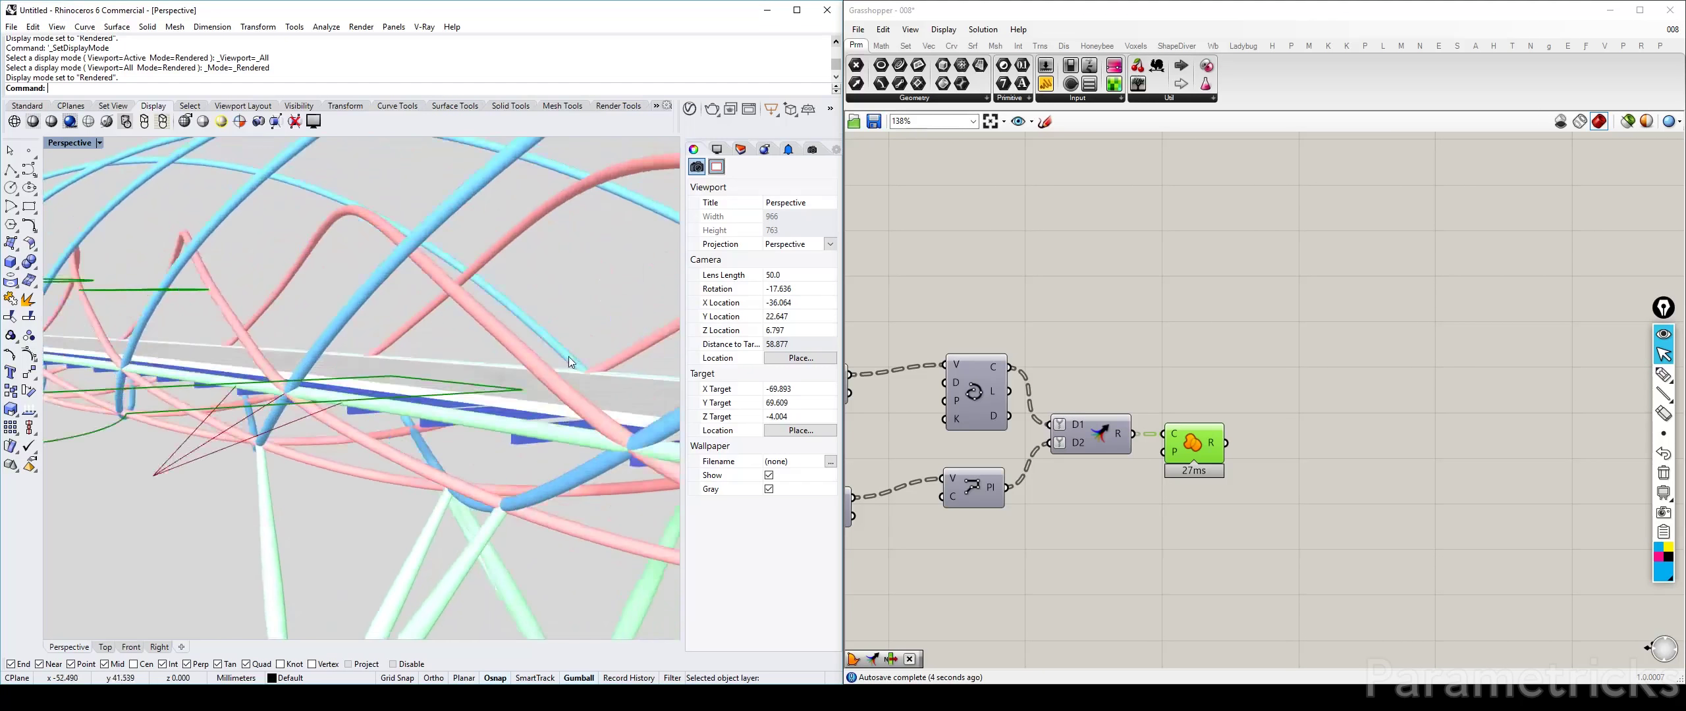
double_click(71, 141)
double_click(58, 396)
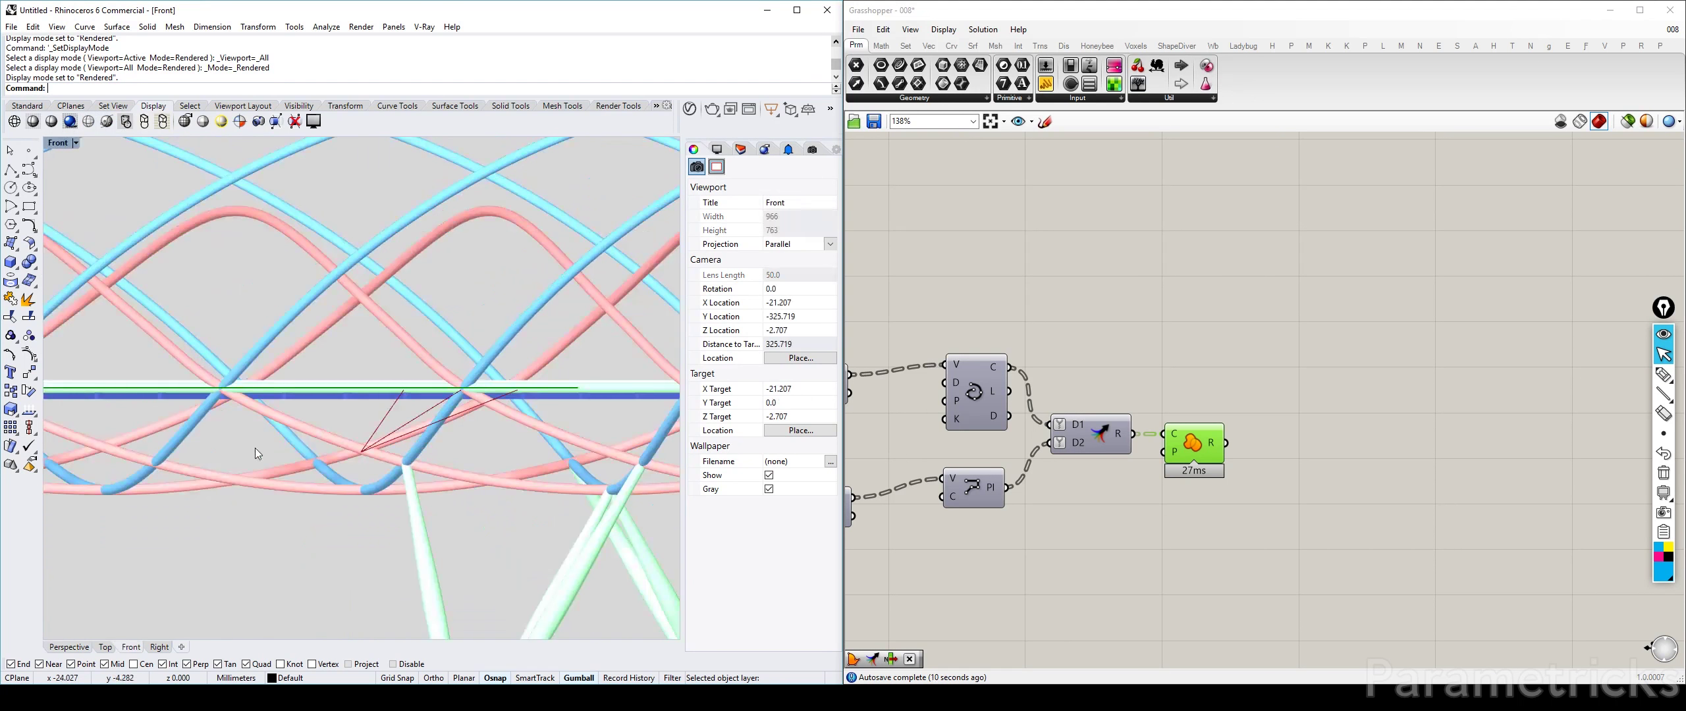
scroll(590, 388, "up", 8)
scroll(592, 389, "down", 10)
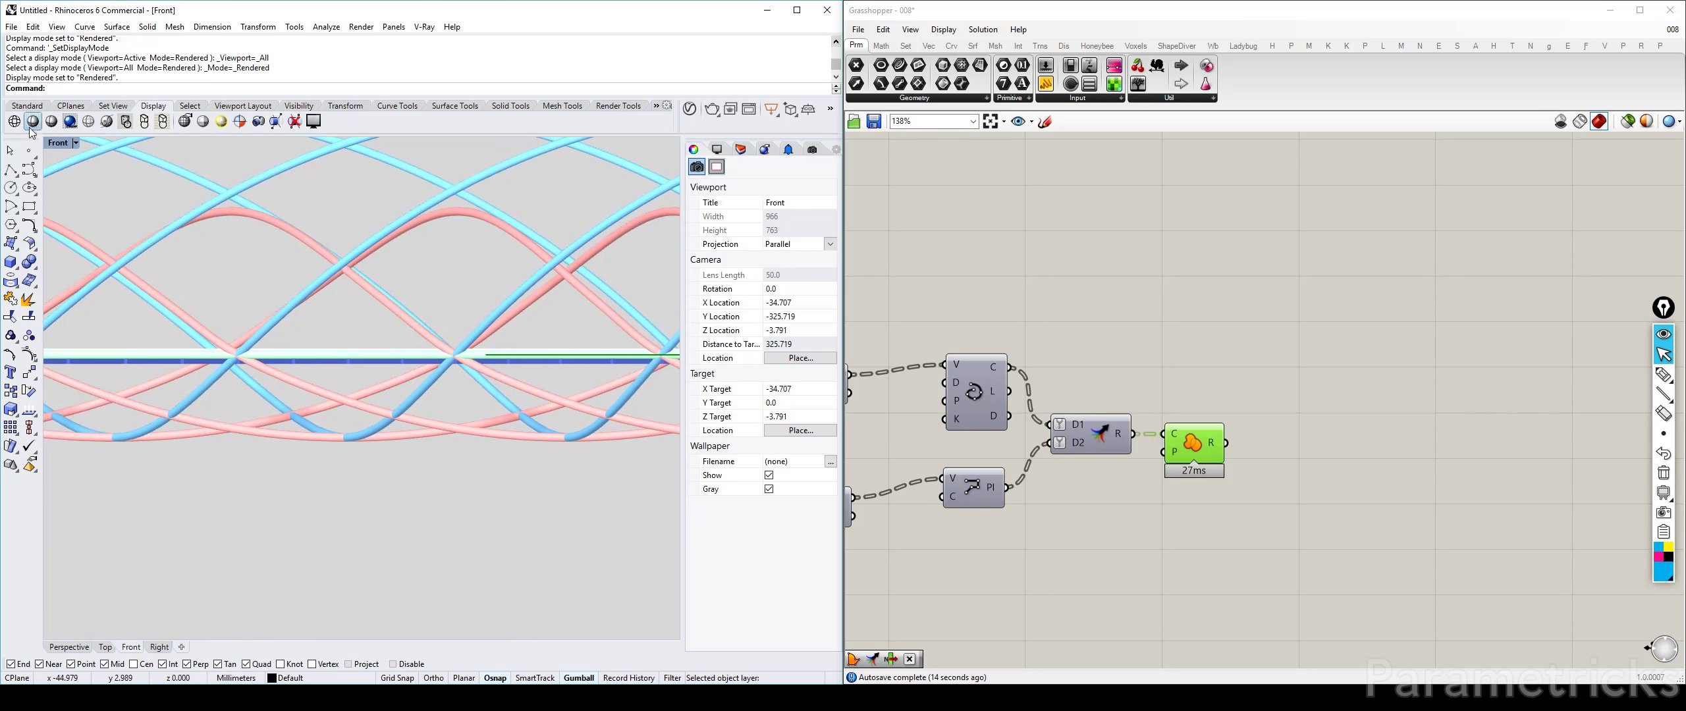
double_click(59, 144)
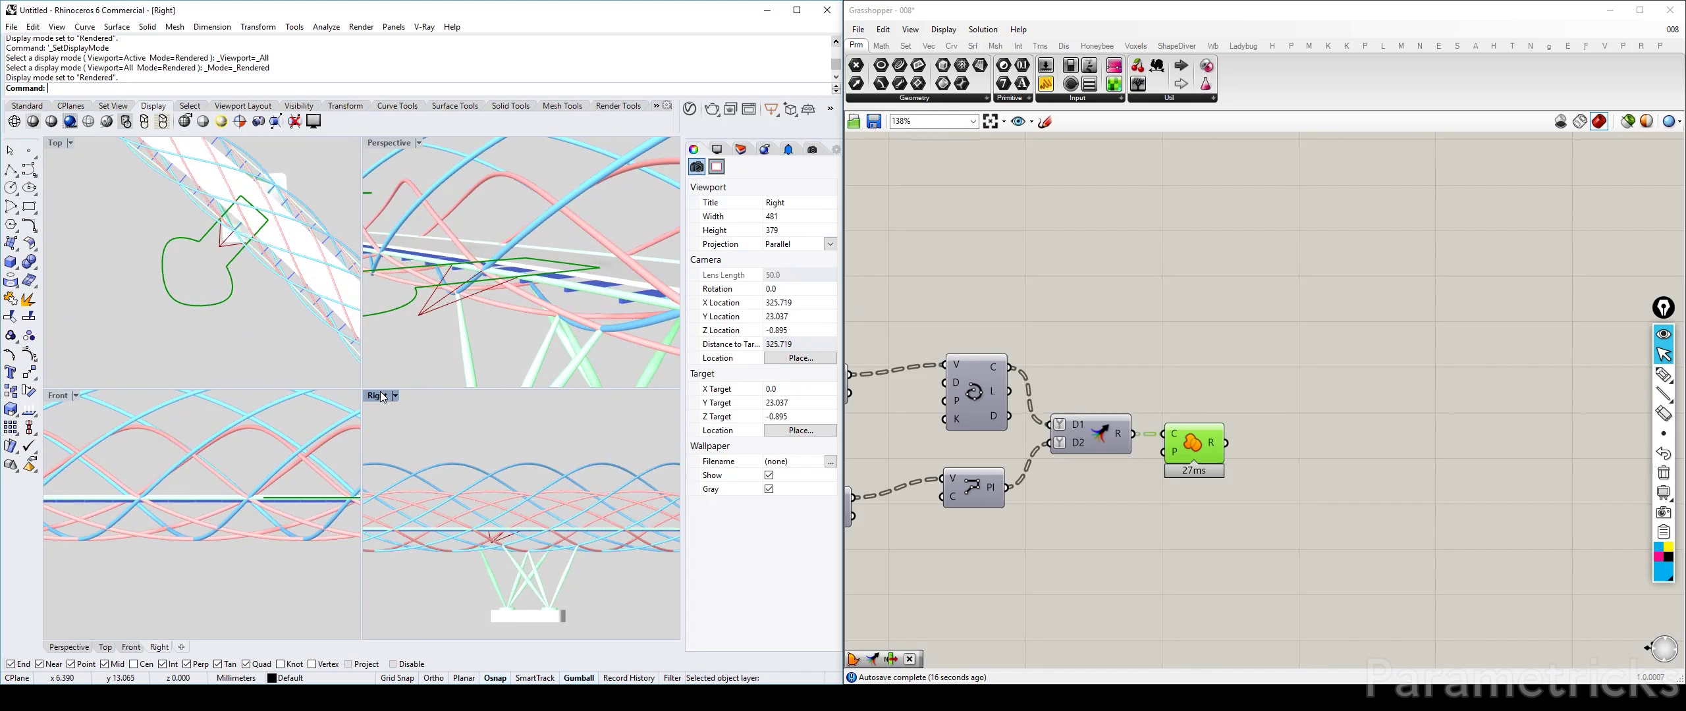
double_click(379, 396)
scroll(264, 428, "down", 5)
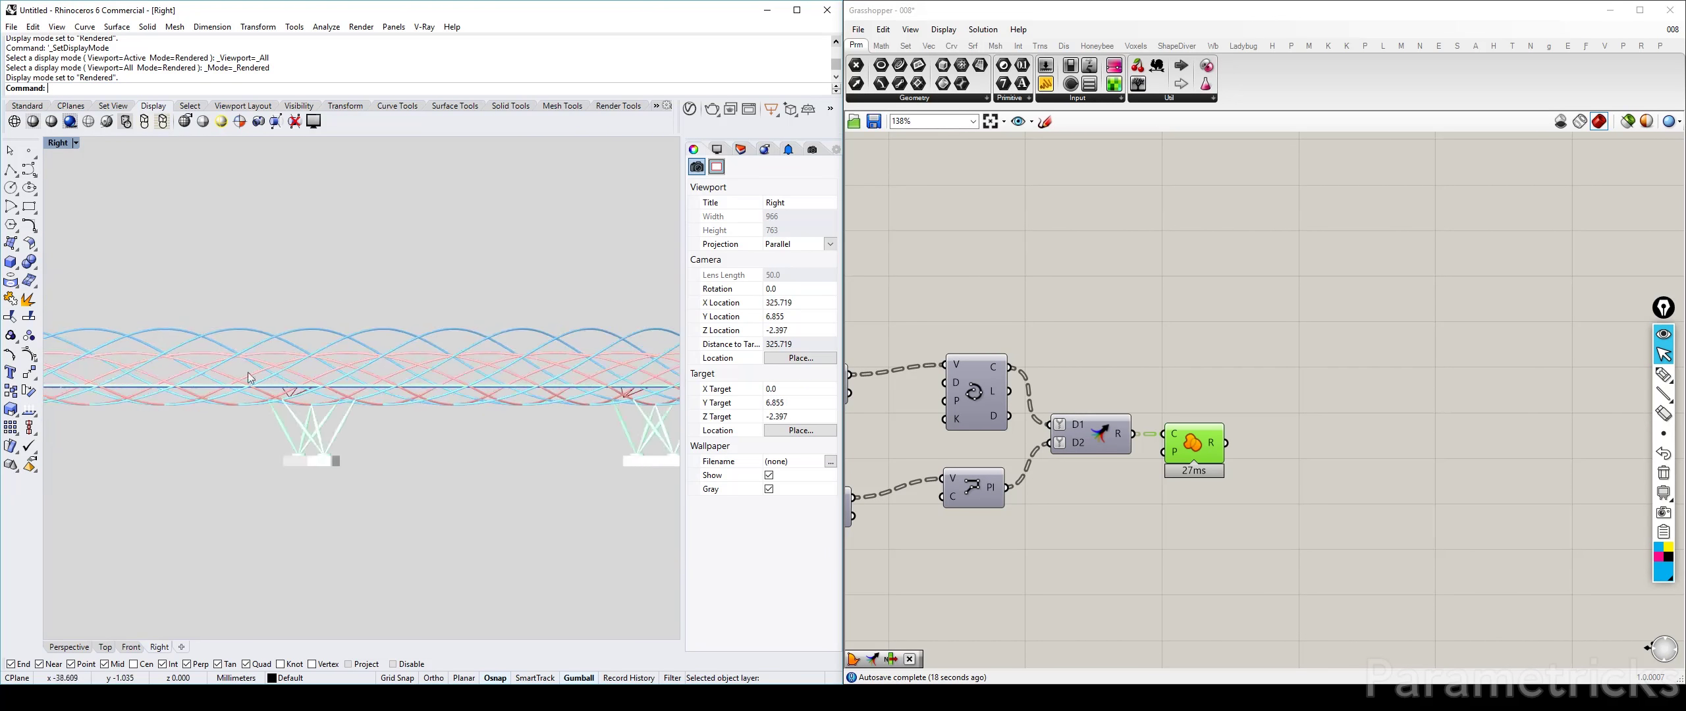
right_click_drag(249, 373, 482, 391)
right_click_drag(101, 373, 371, 396)
scroll(463, 429, "up", 8)
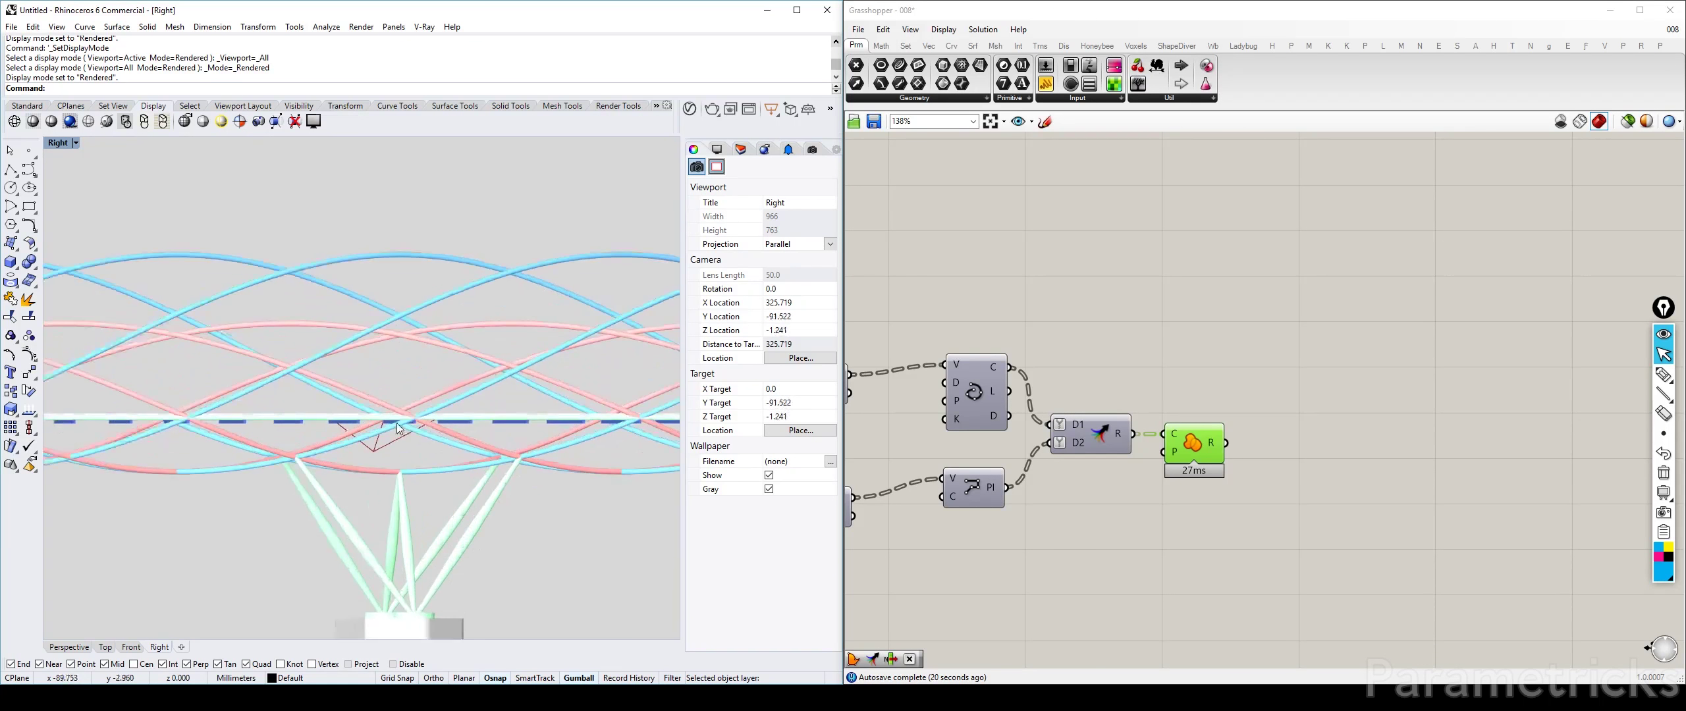
scroll(397, 423, "up", 6)
left_click(1208, 379)
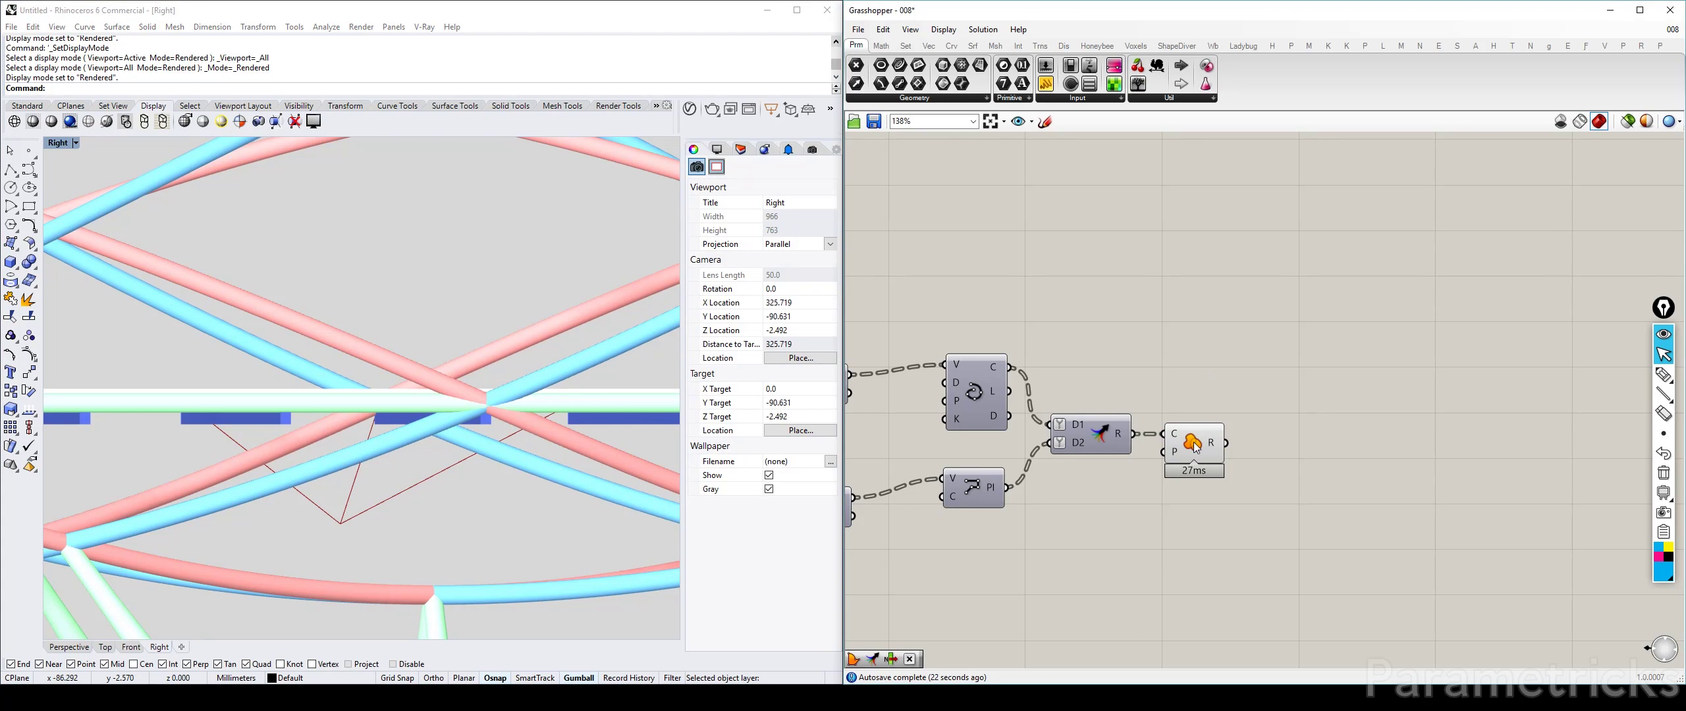
Step: Add Boundary Surfaces with its E input fed from Region Union's R output, and return to the Perspective viewport
double_click(1165, 341)
type("bound")
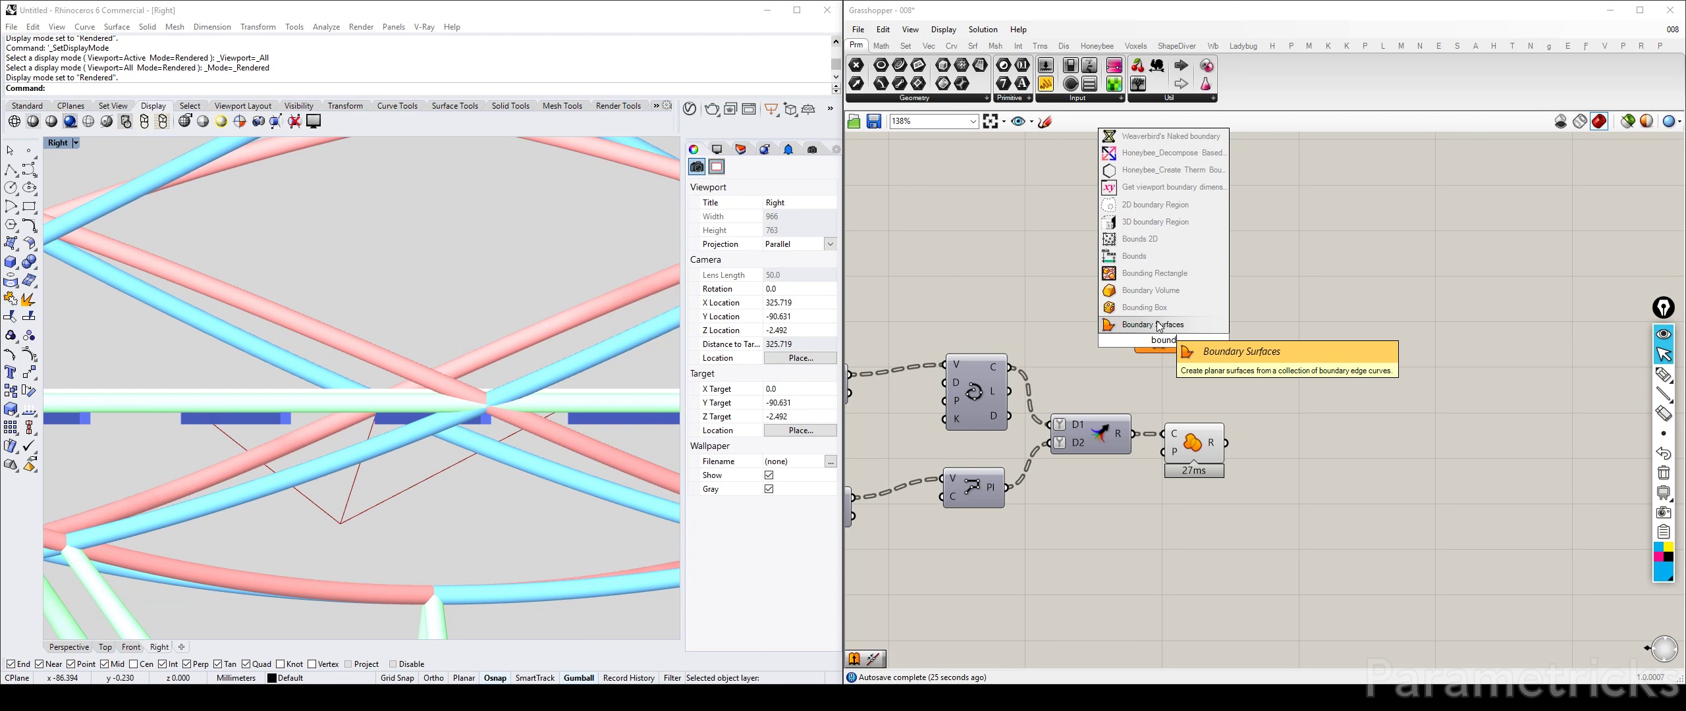
left_click(1160, 324)
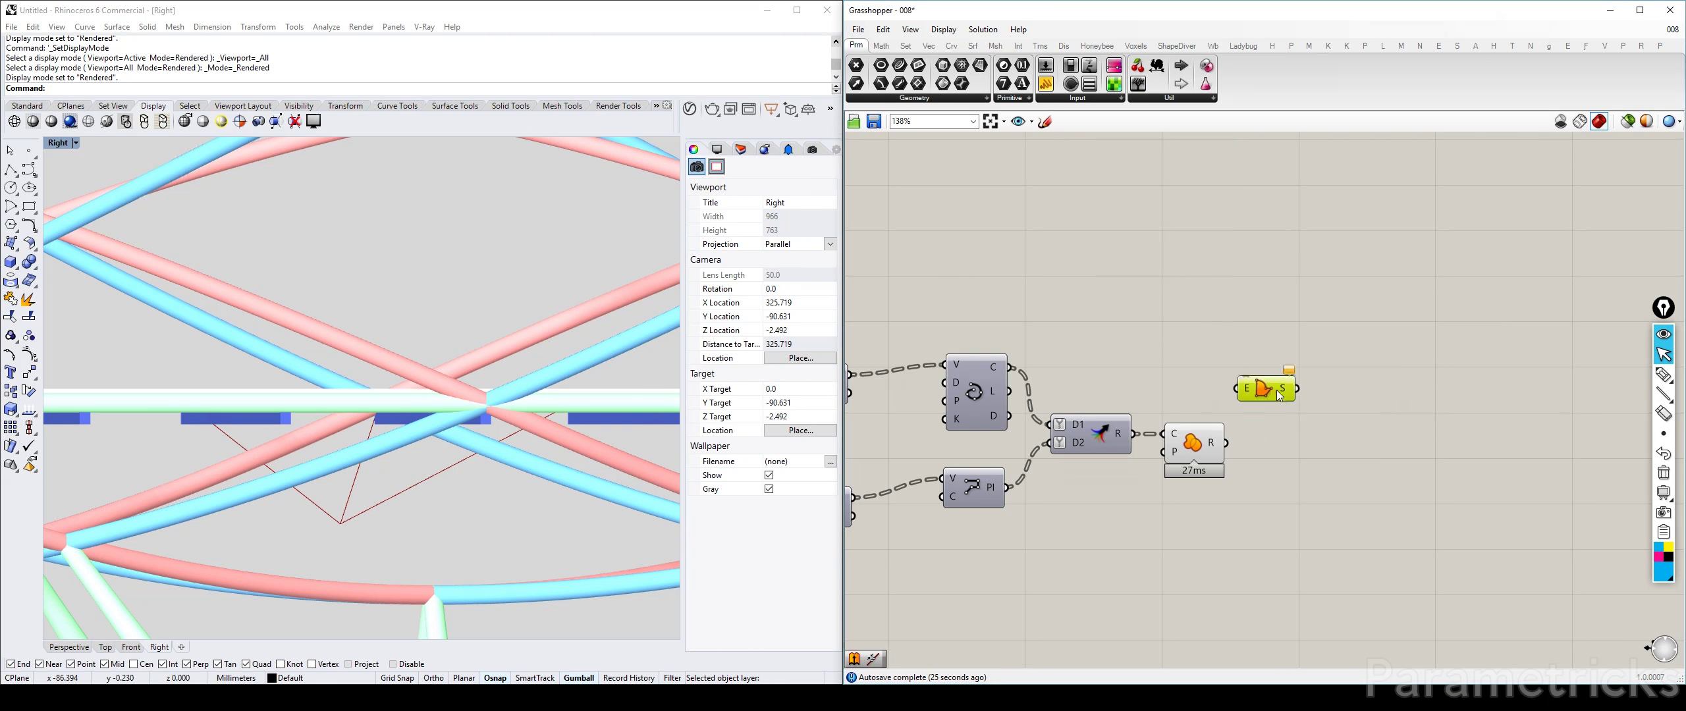
double_click(56, 145)
double_click(398, 144)
right_click_drag(497, 278, 449, 334)
scroll(509, 373, "up", 7)
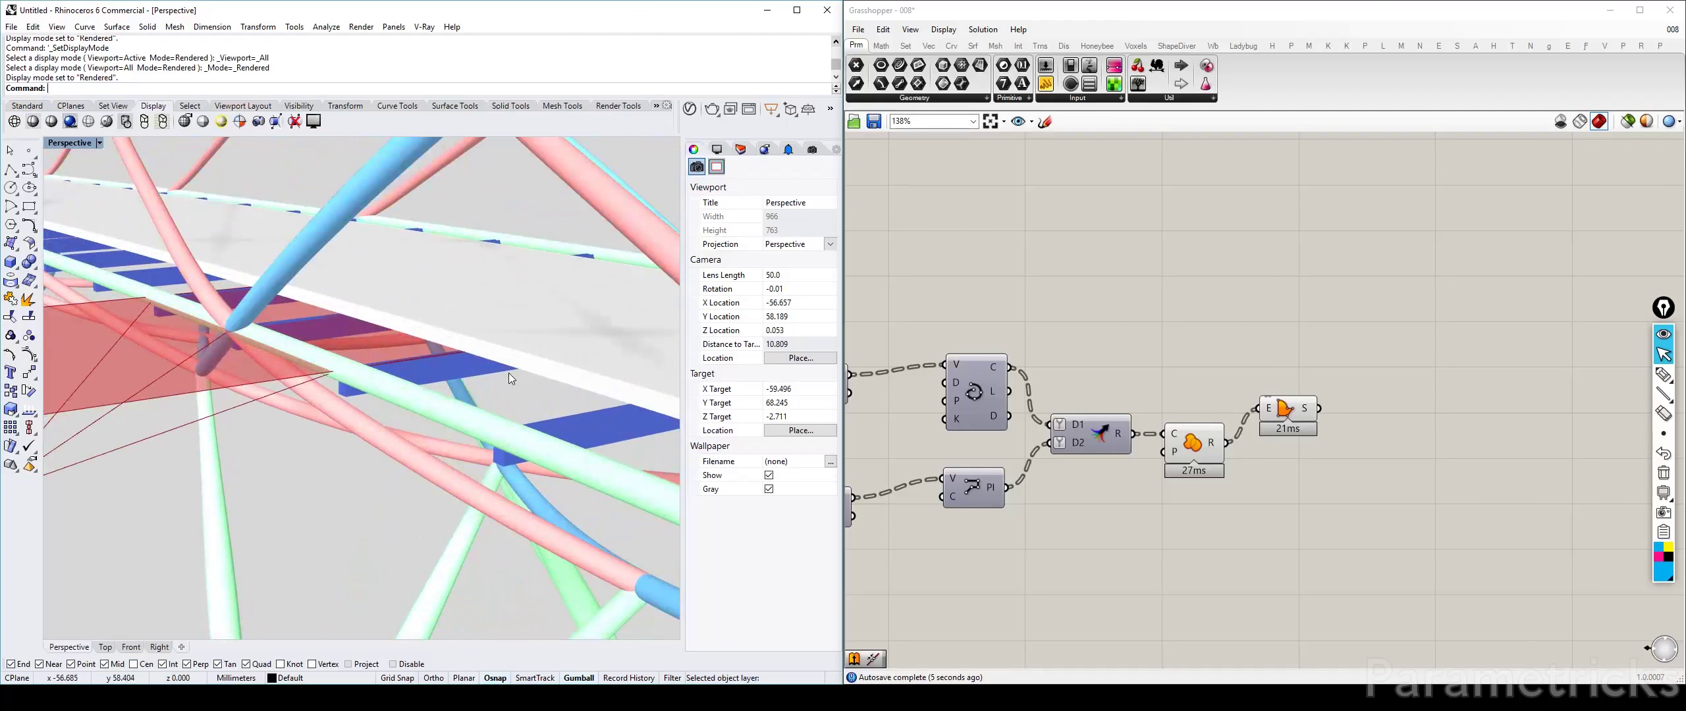
scroll(461, 355, "down", 7)
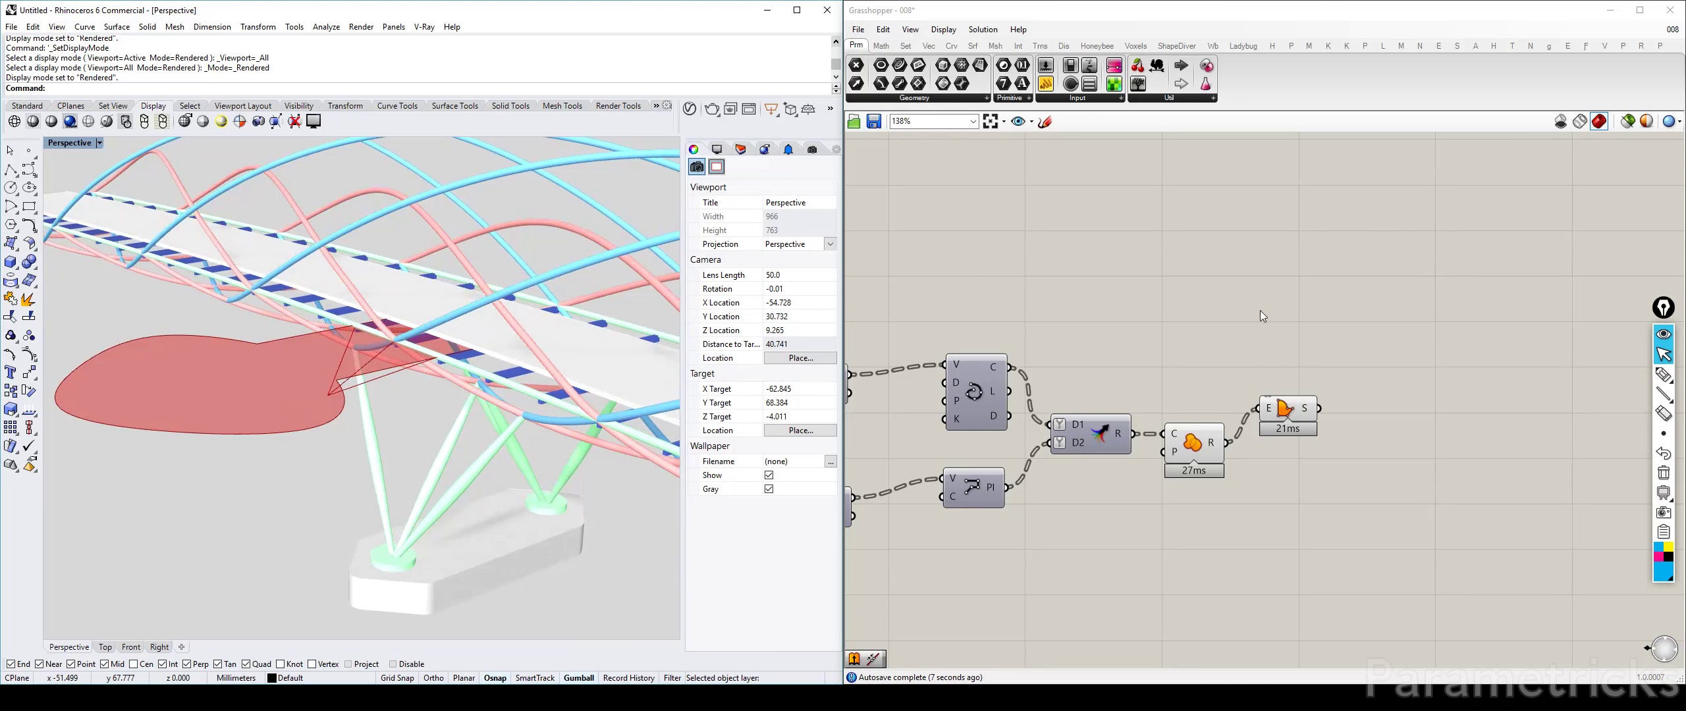
right_click_drag(532, 358, 464, 341)
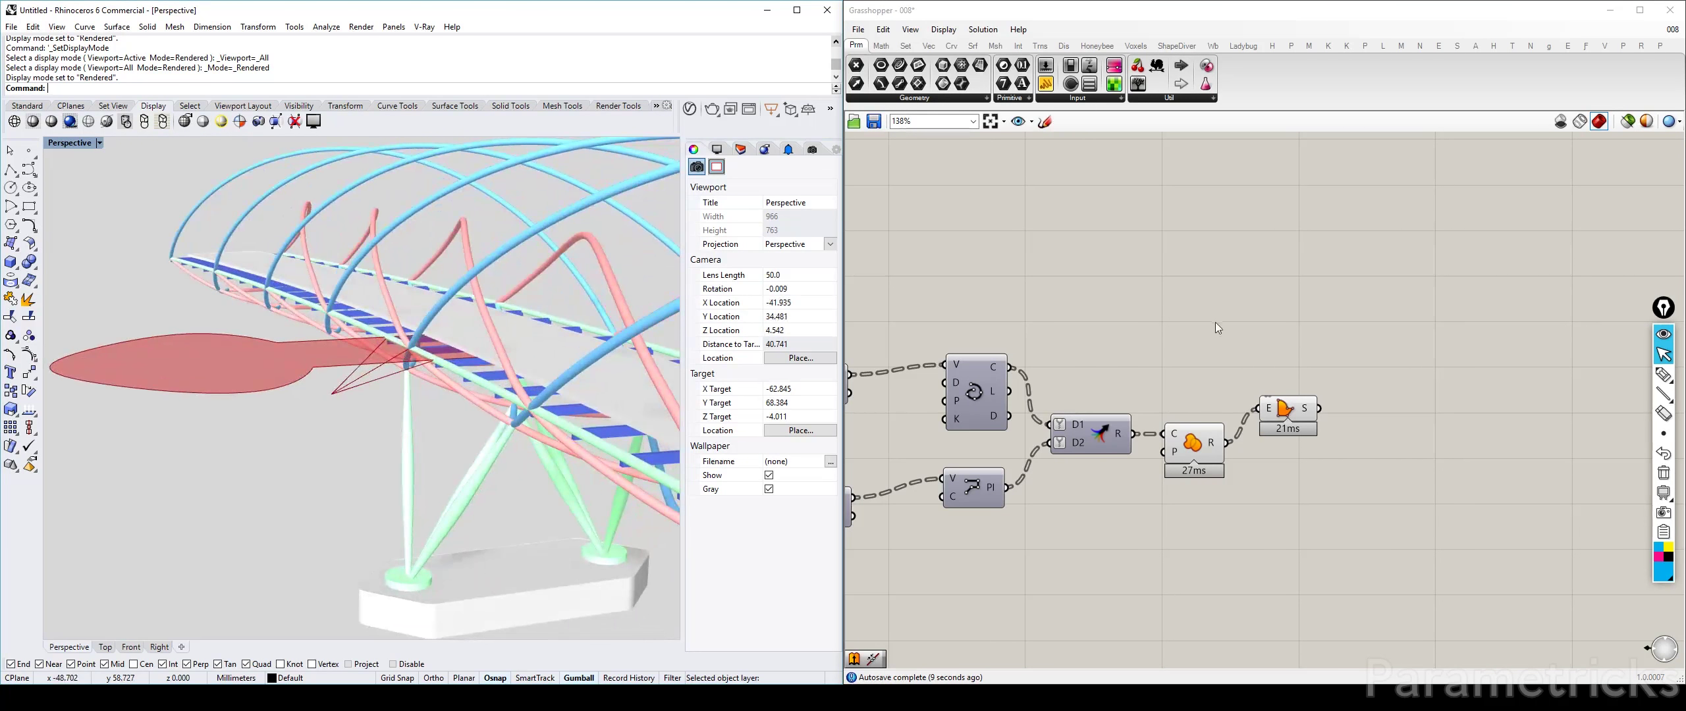
Step: Add an Extrude component after Boundary Surfaces and feed its B input from the S output
double_click(1218, 327)
type("extrude")
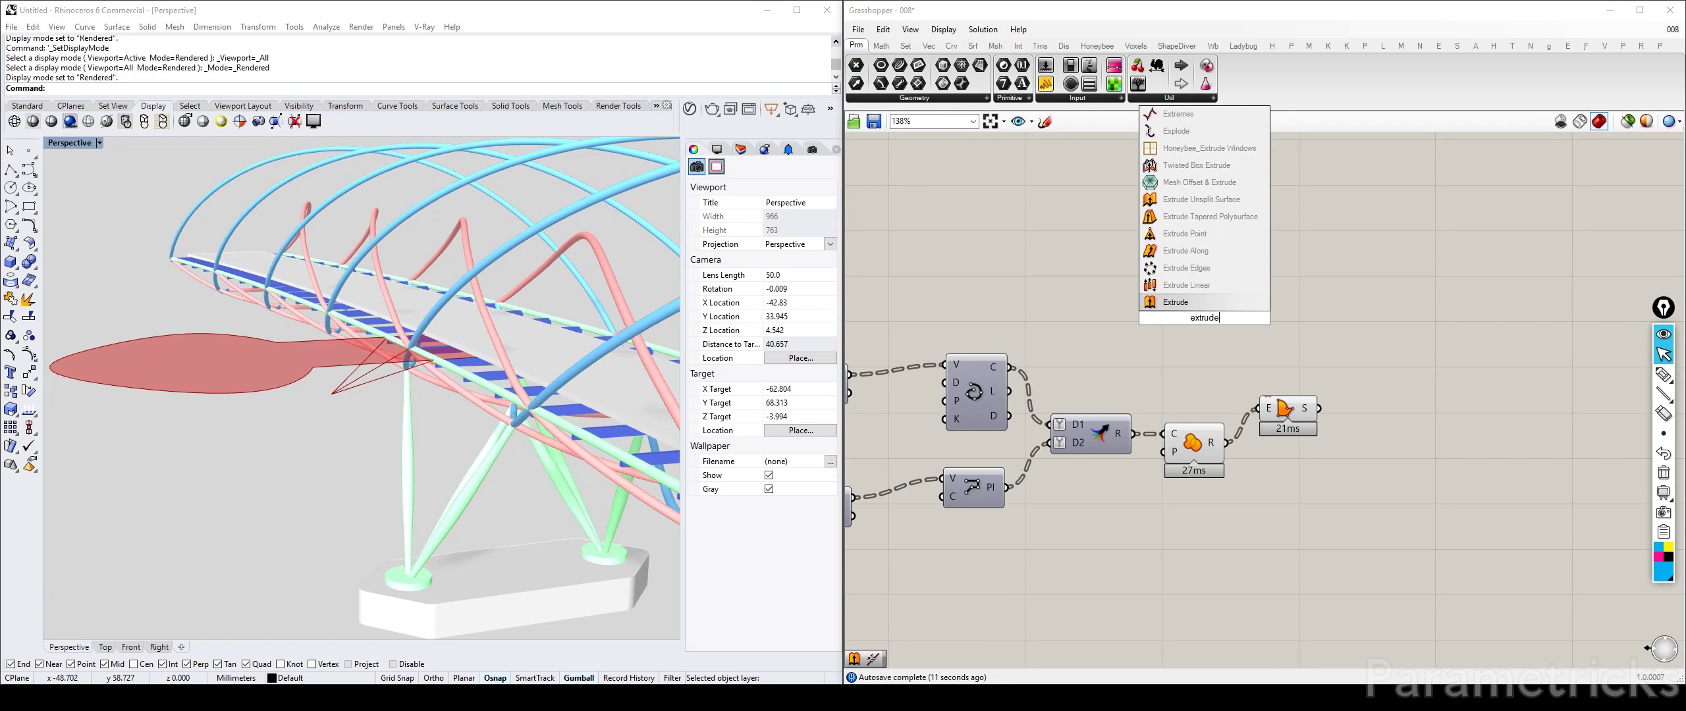
key("Return")
left_click_drag(1197, 327, 1403, 414)
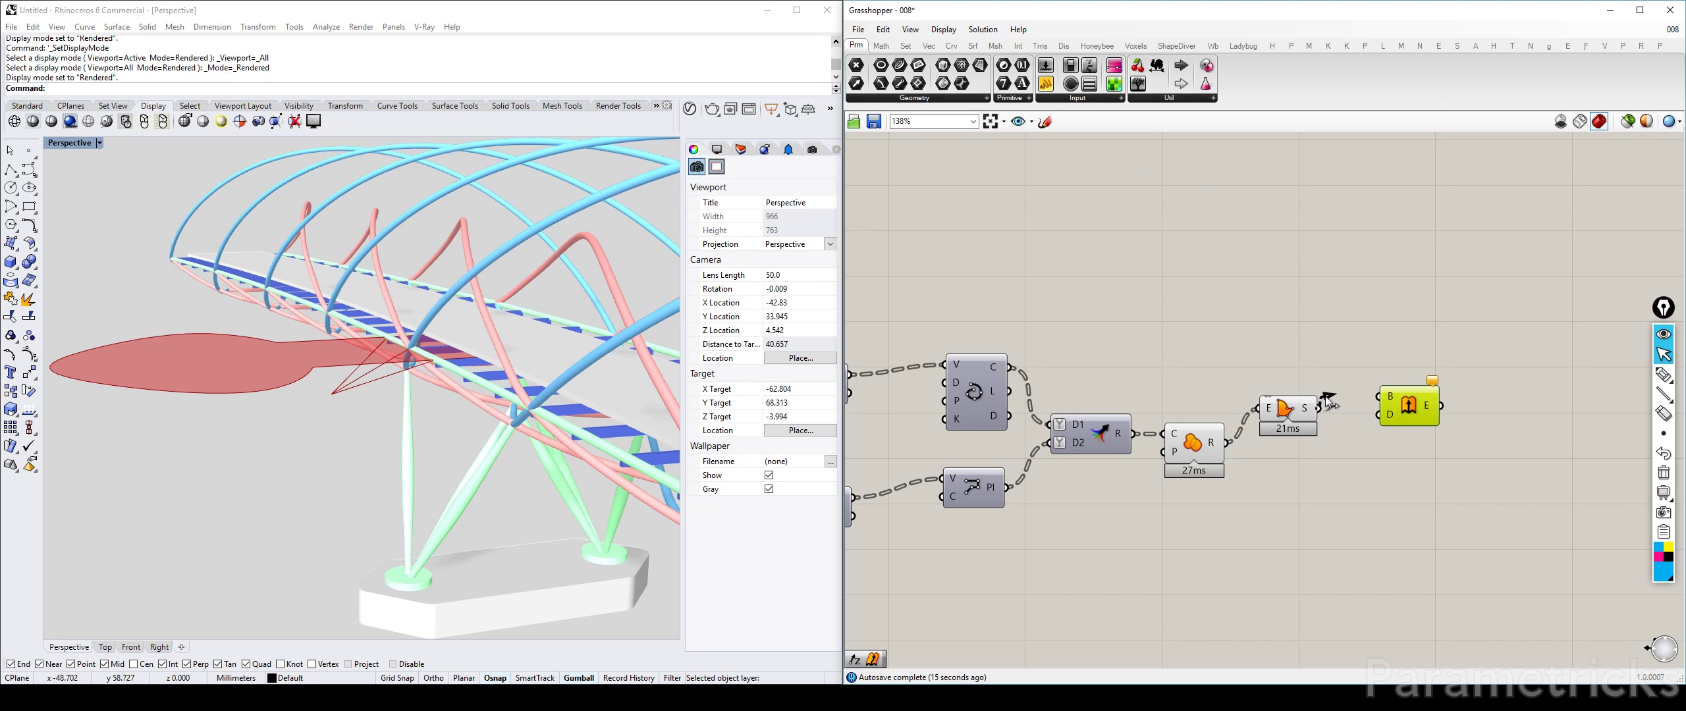
Step: Add a Unit Z vector above Boundary Surfaces and wire its V output into Extrude's D input
double_click(1281, 341)
type("z")
key("Return")
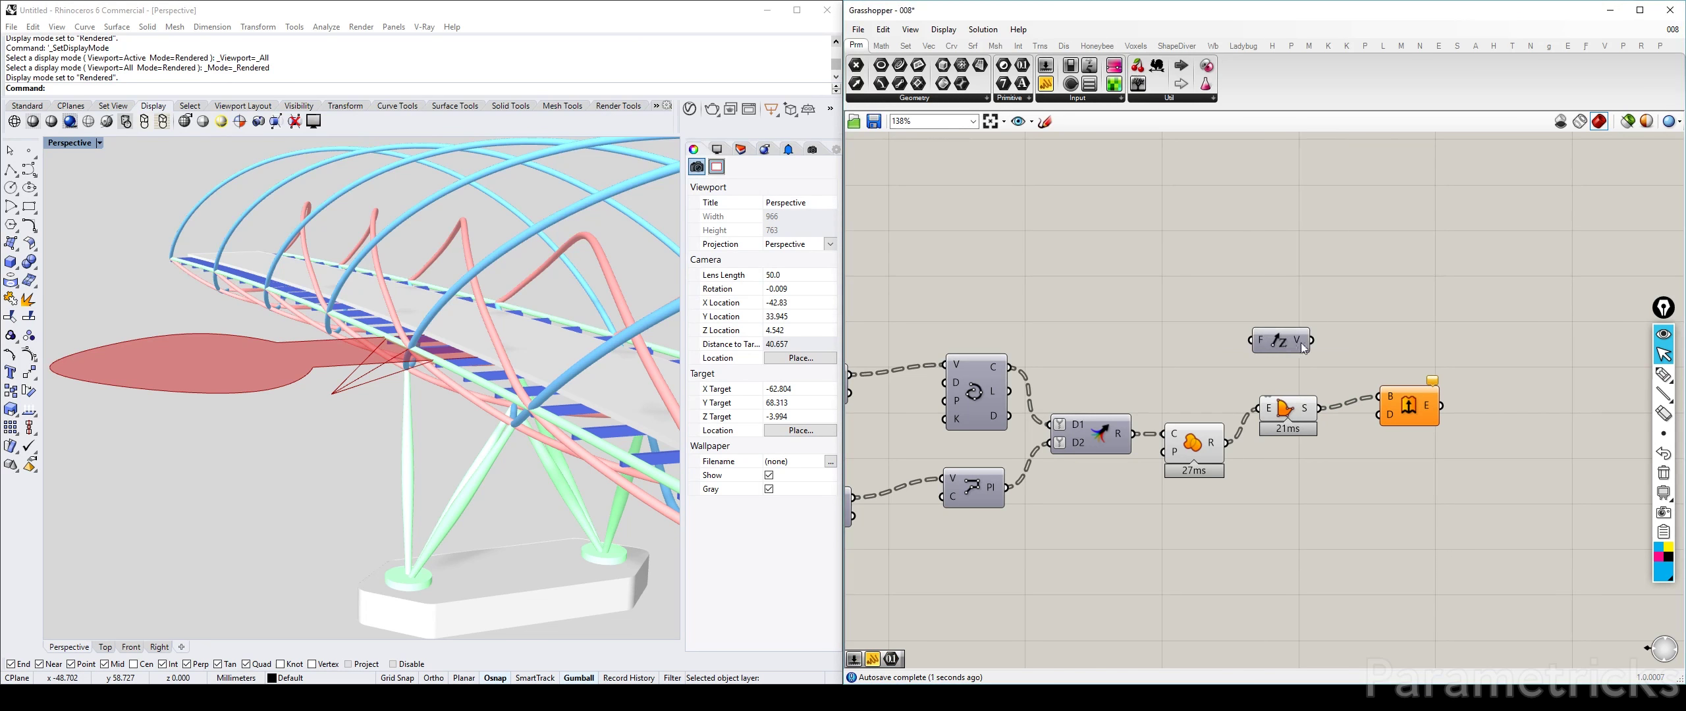
left_click_drag(1291, 337, 1292, 361)
left_click_drag(1370, 422, 1378, 414)
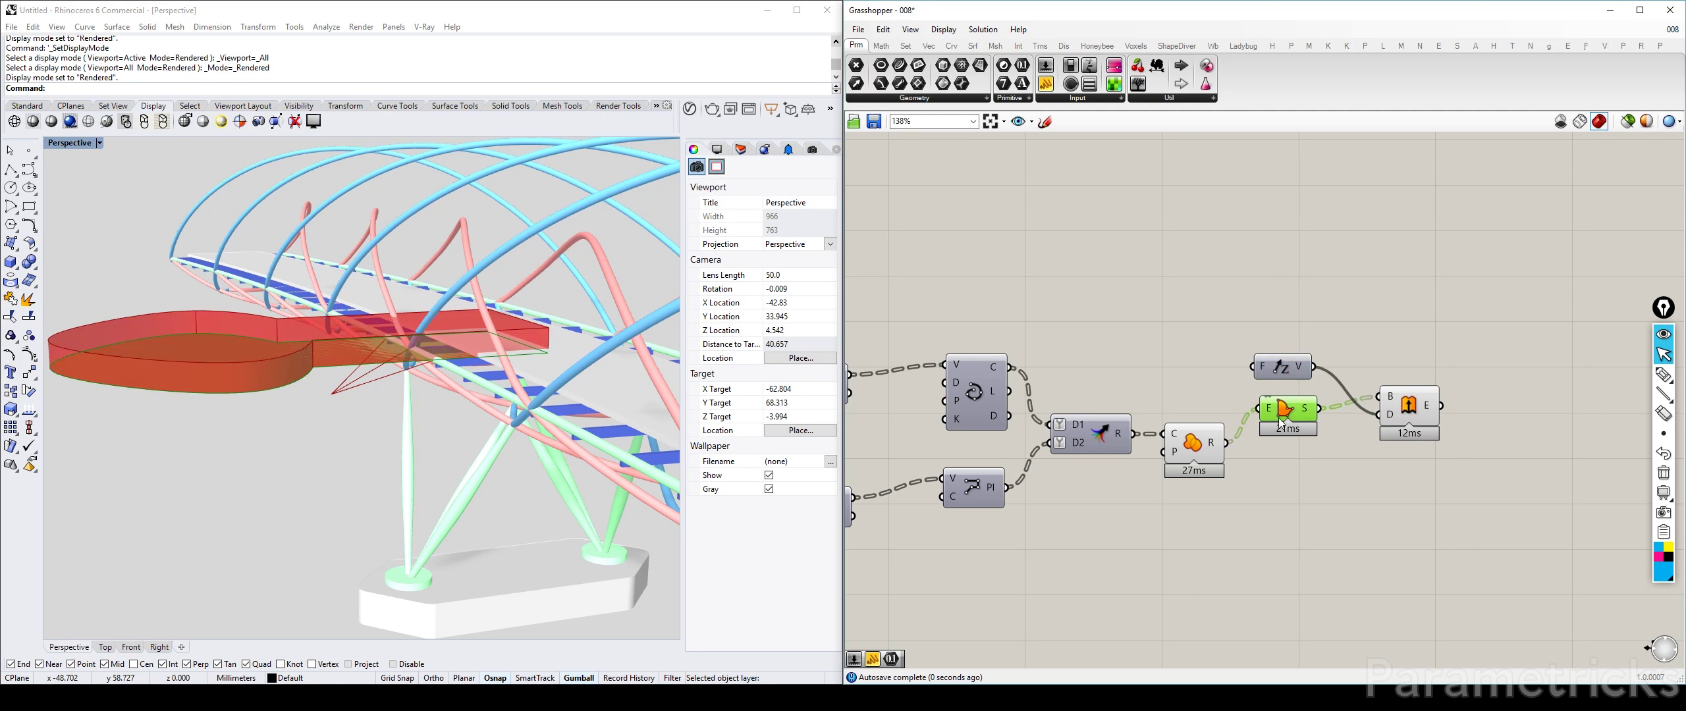
left_click(1212, 443)
Step: Locate the Deck Thickness panel in the Deck / Horizontal beams group
scroll(1202, 330, "down", 10)
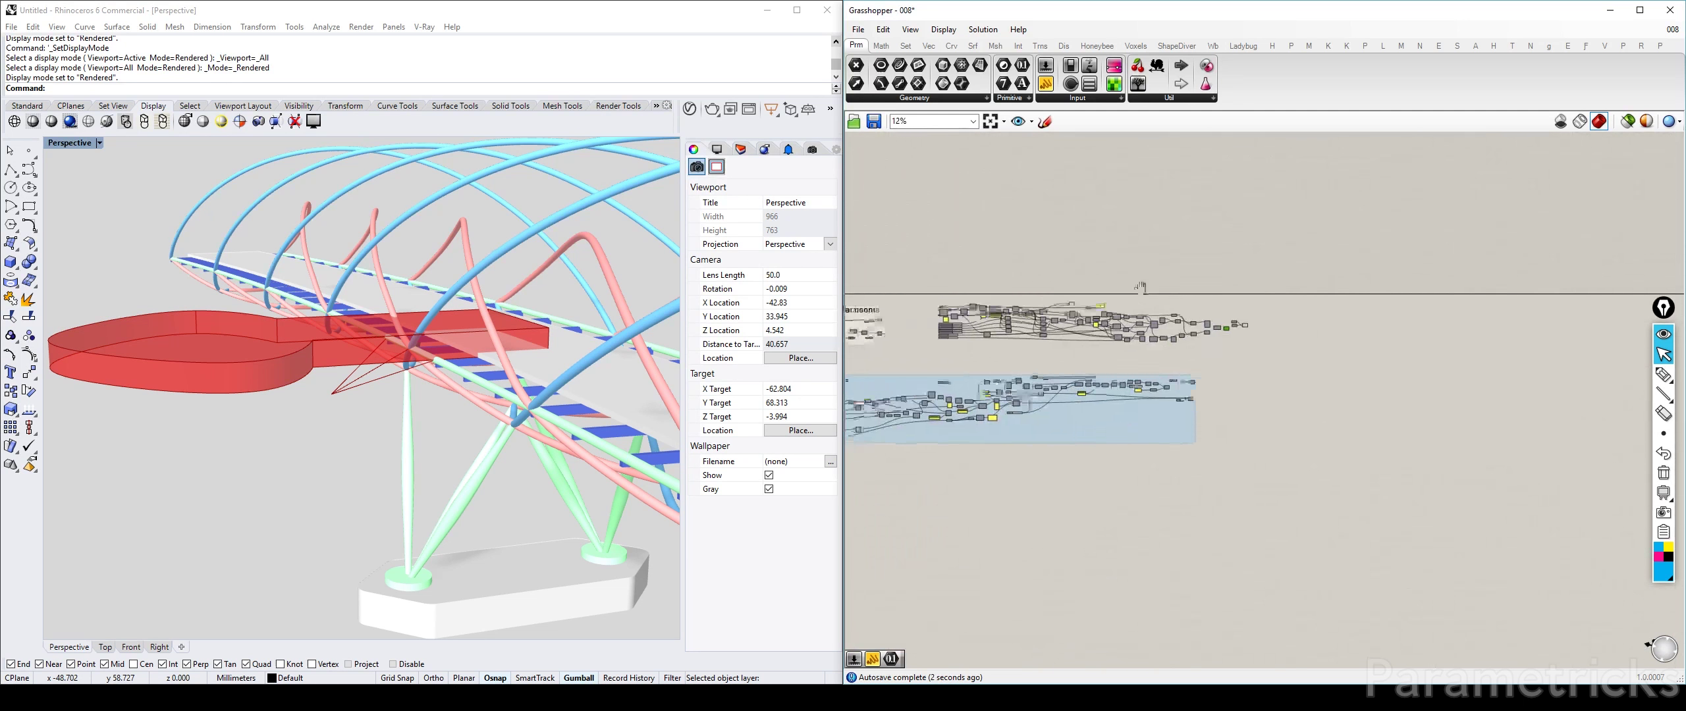
right_click_drag(1144, 286, 1052, 359)
scroll(1168, 321, "up", 10)
scroll(1261, 274, "up", 3)
left_click(1281, 277)
scroll(1287, 277, "down", 5)
left_click_drag(1027, 358, 1005, 423, "alt")
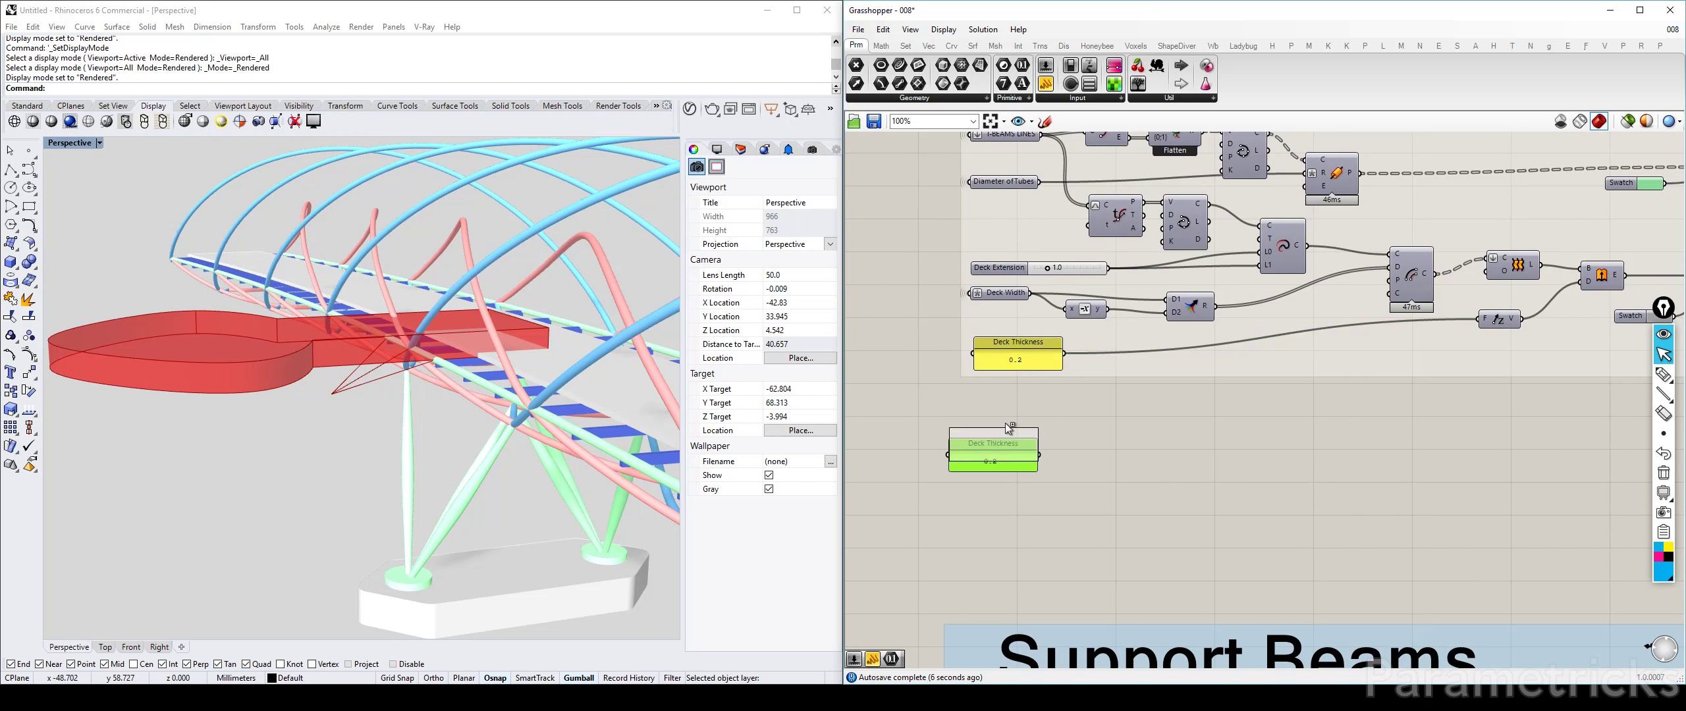
scroll(1006, 423, "down", 5)
scroll(976, 432, "up", 3)
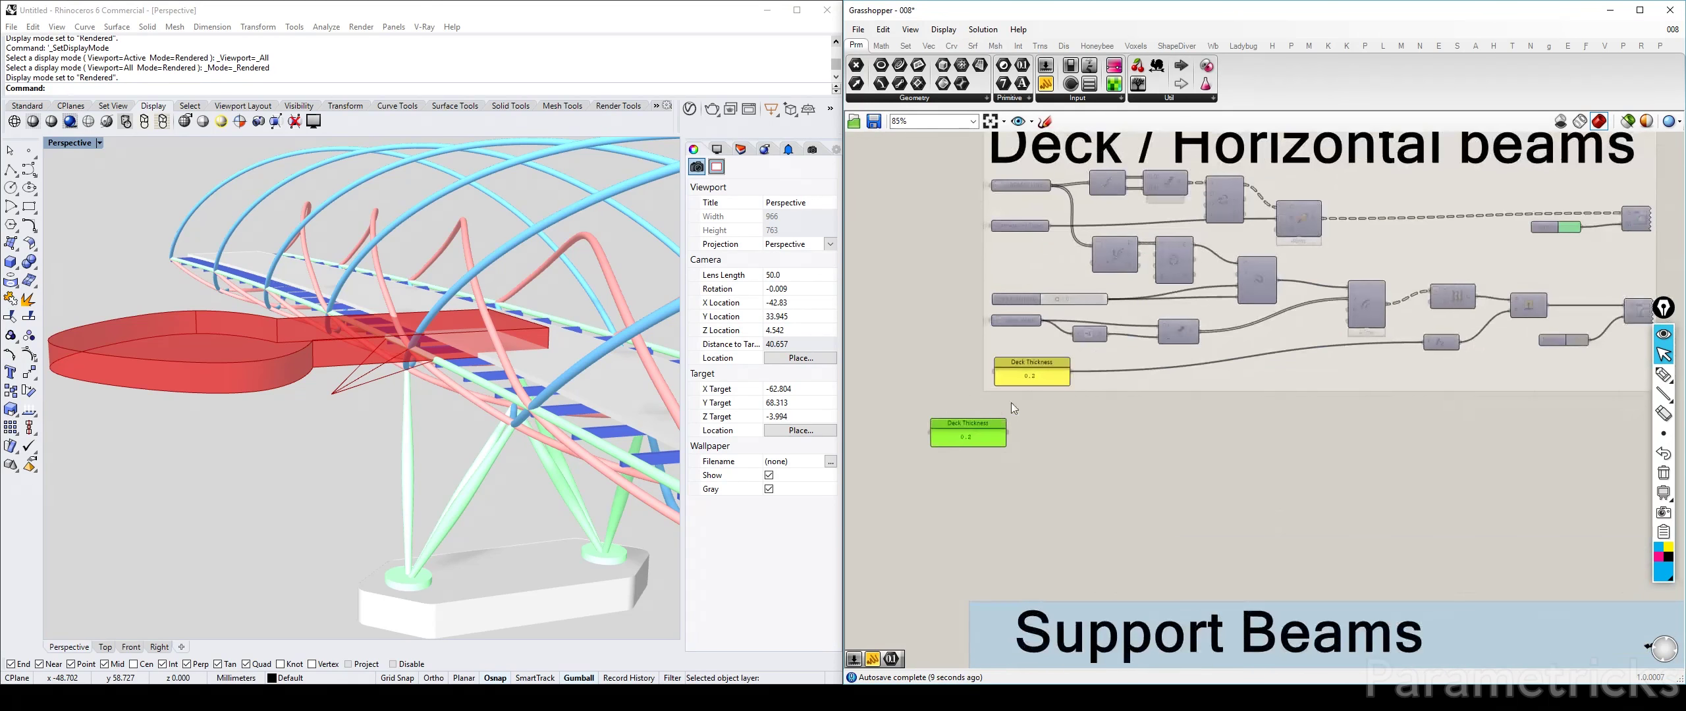
key("Delete")
Step: Add a Number parameter below the Deck Thickness panel, feed it from that panel and name it Deck Thickness
double_click(1121, 421)
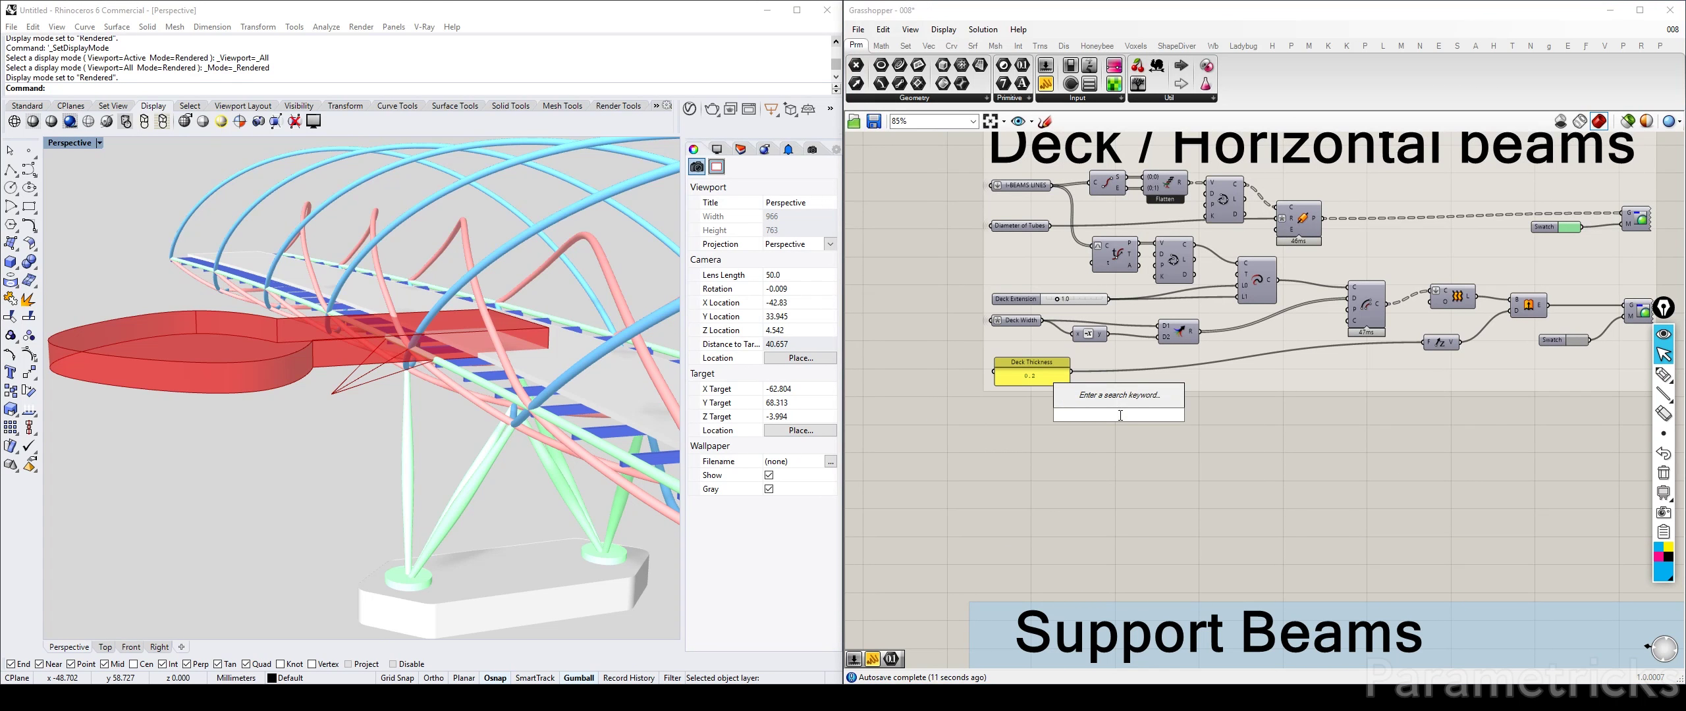
type("nuemr")
key("Return")
scroll(1090, 387, "up", 2)
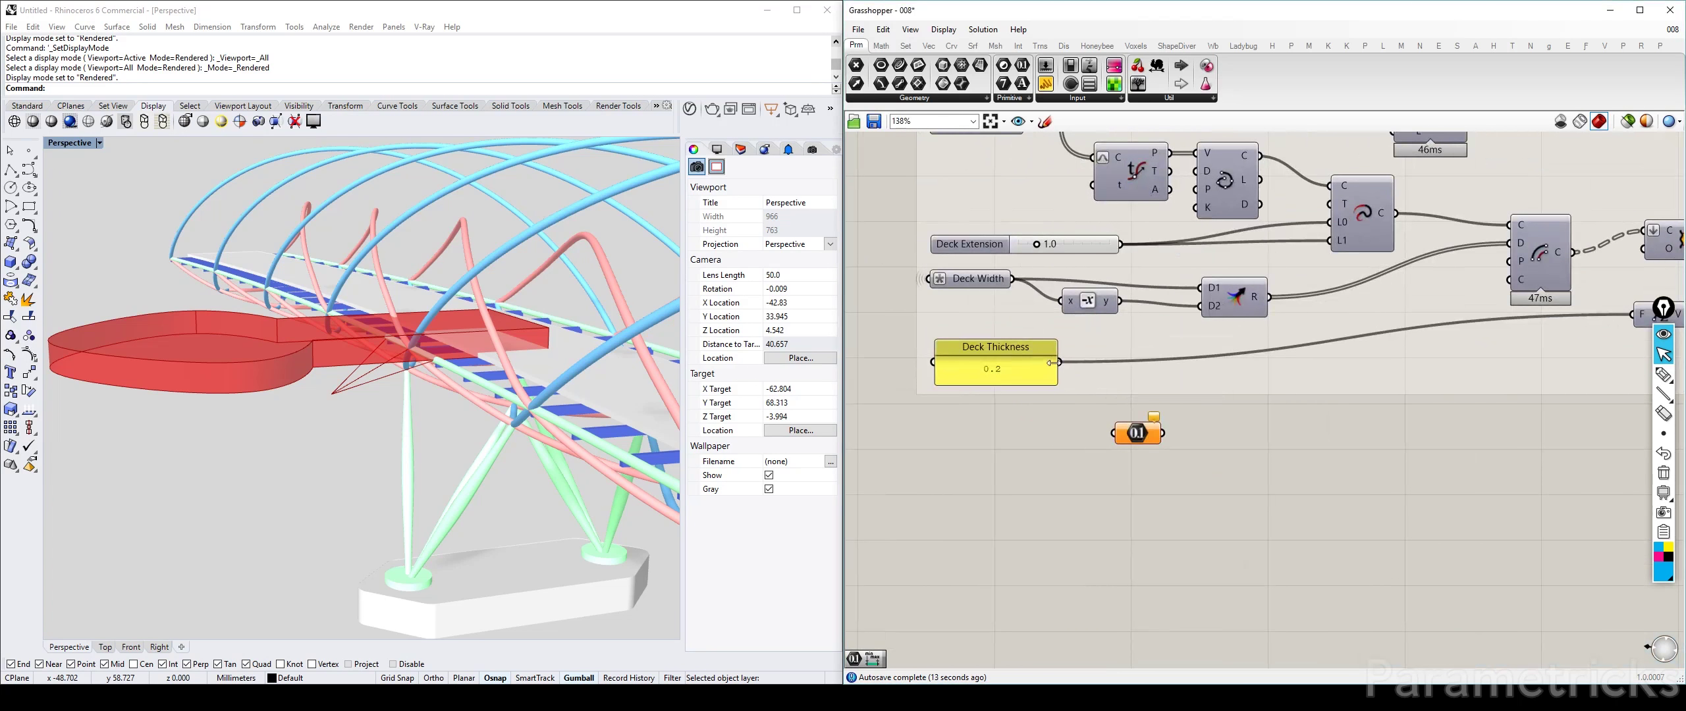
right_click(1138, 434)
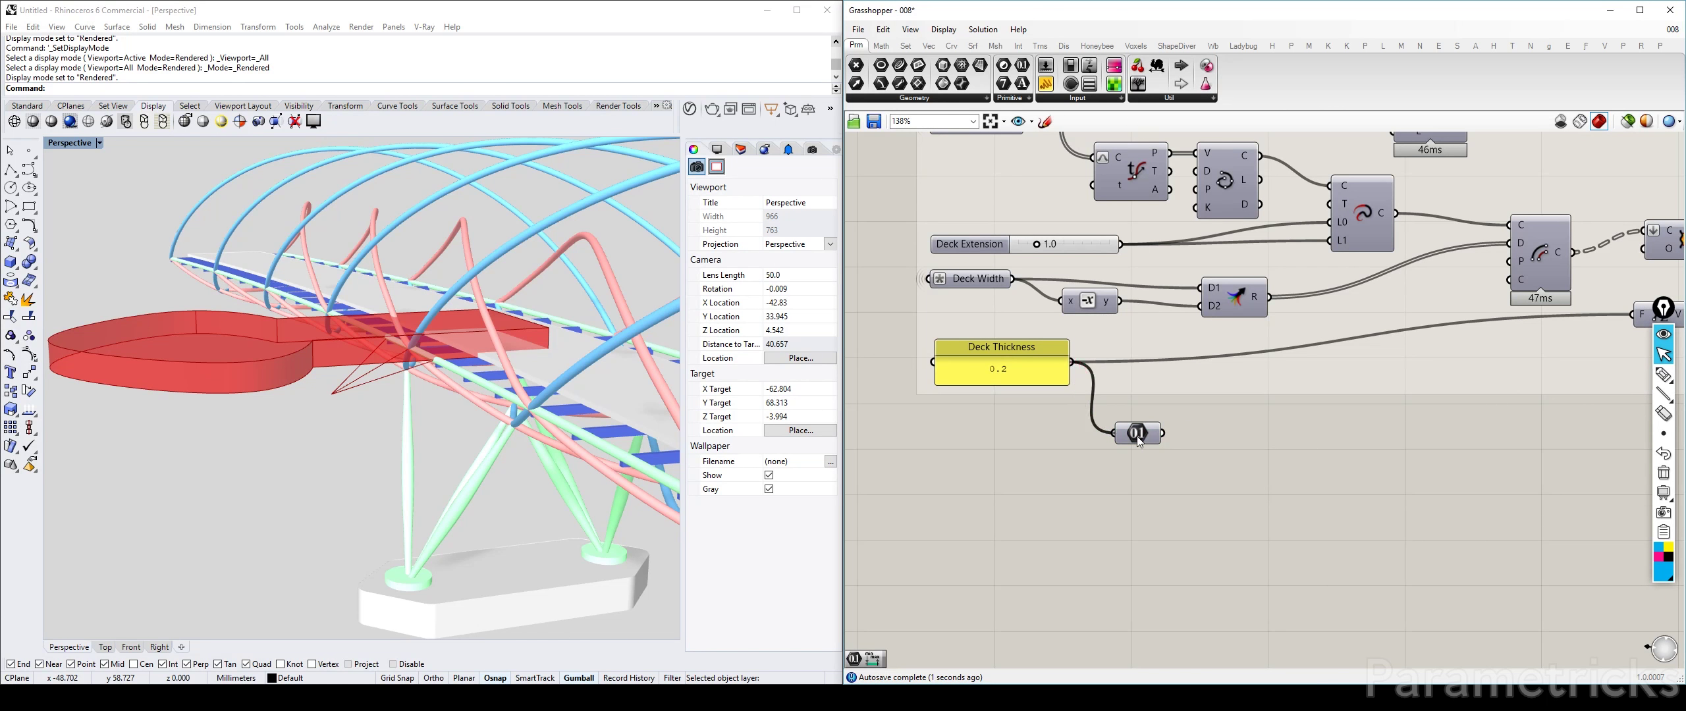
left_click_drag(1137, 436, 1136, 436)
right_click(1144, 430)
left_click(1293, 442)
left_click(1254, 401)
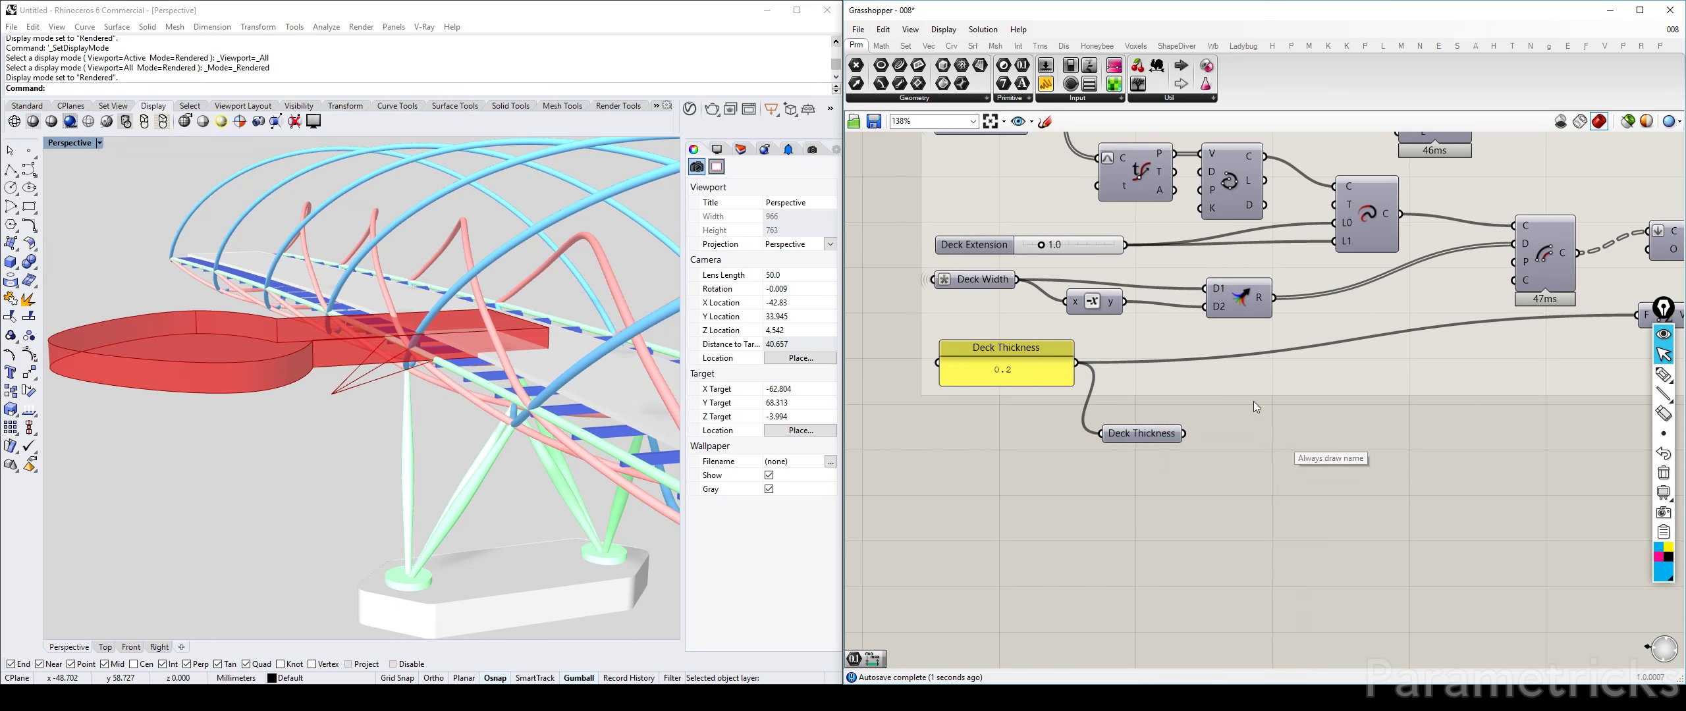
Step: Move the Deck Thickness parameter below the Viewing Pod Width sliders and set its wire display to Hidden
scroll(1254, 448, "down", 5)
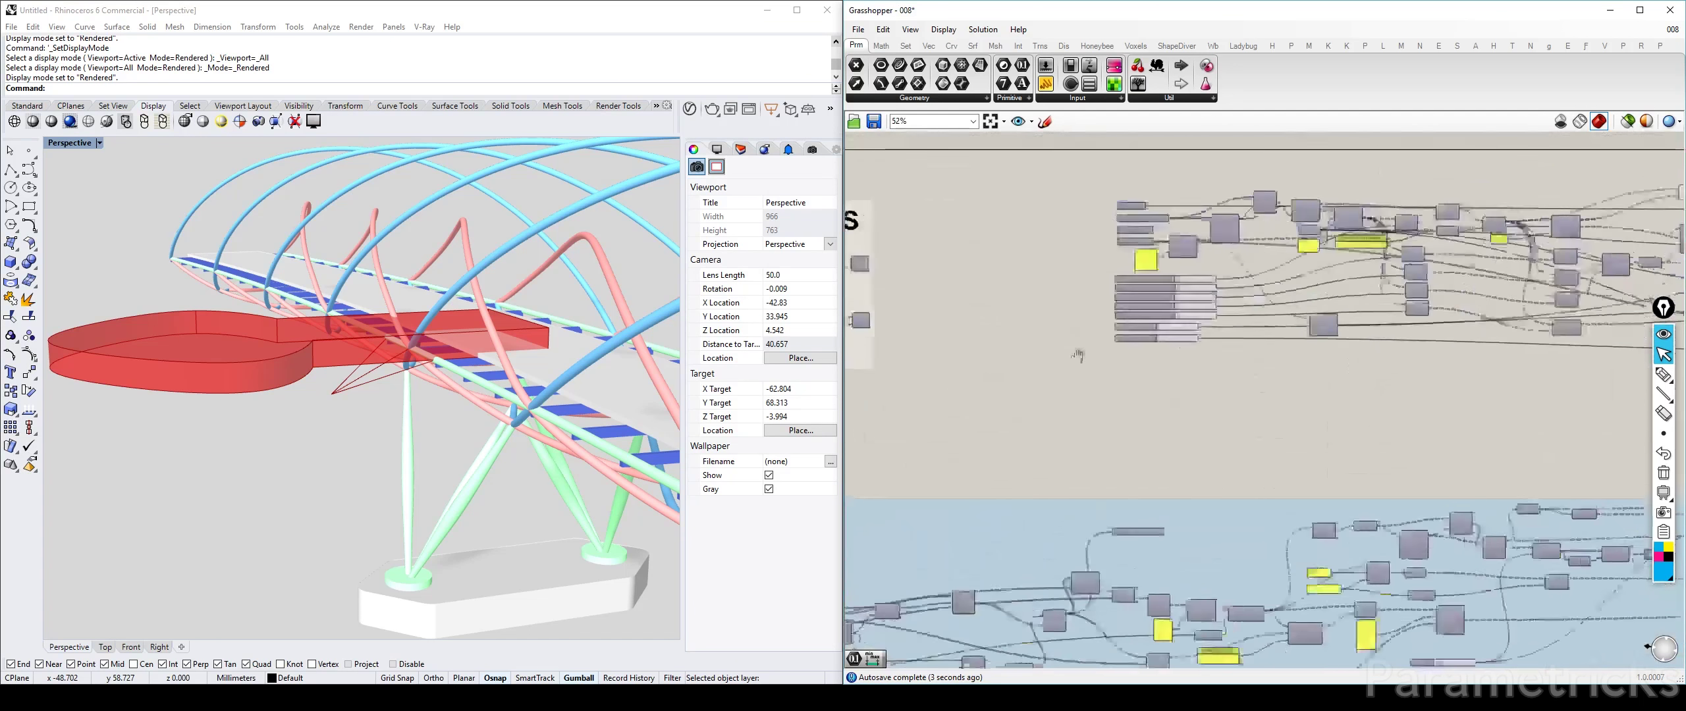
scroll(1222, 368, "up", 4)
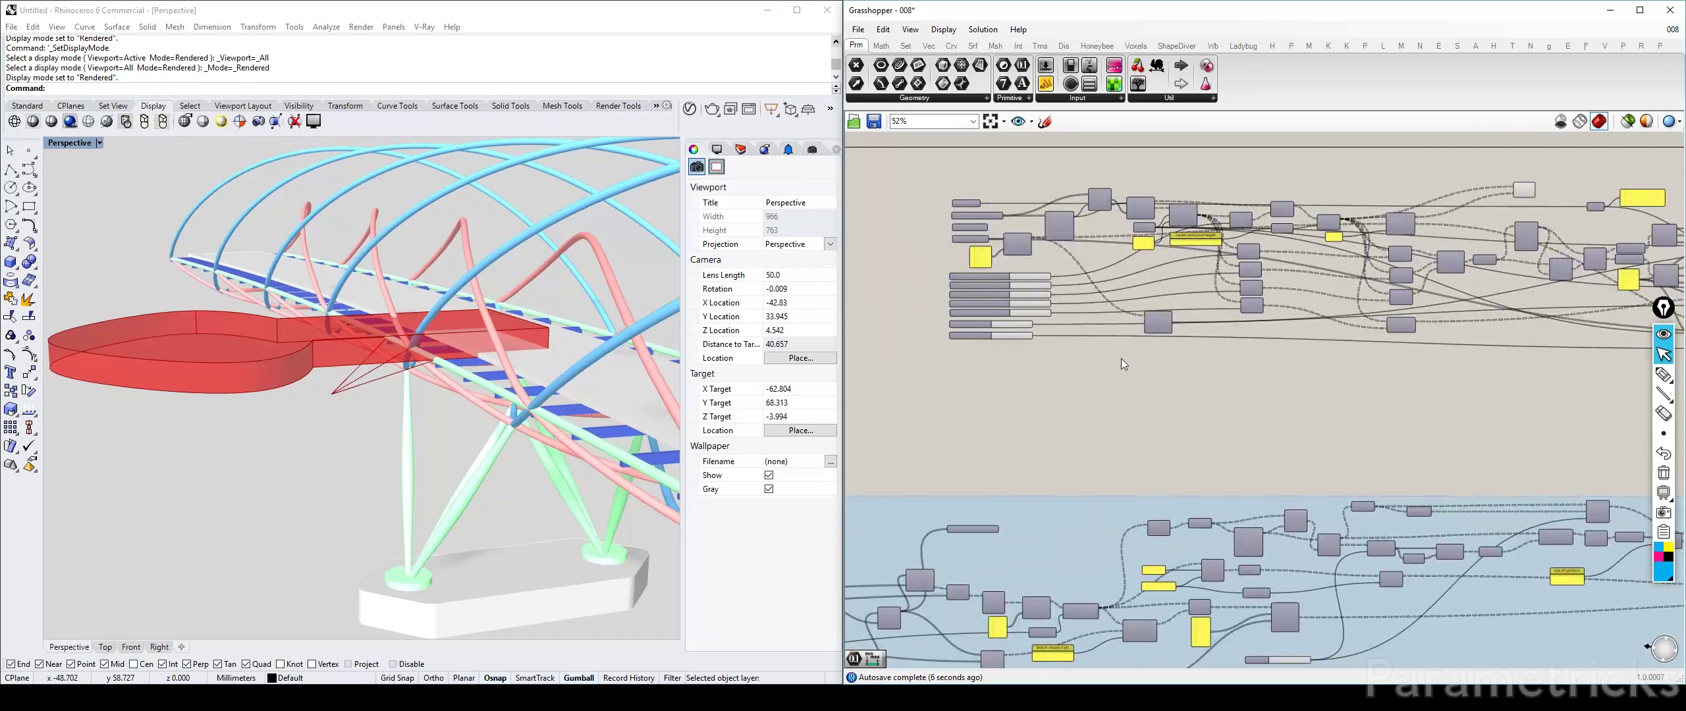
left_click_drag(1255, 400, 1075, 330)
right_click(1084, 330)
mouse_move(1150, 370)
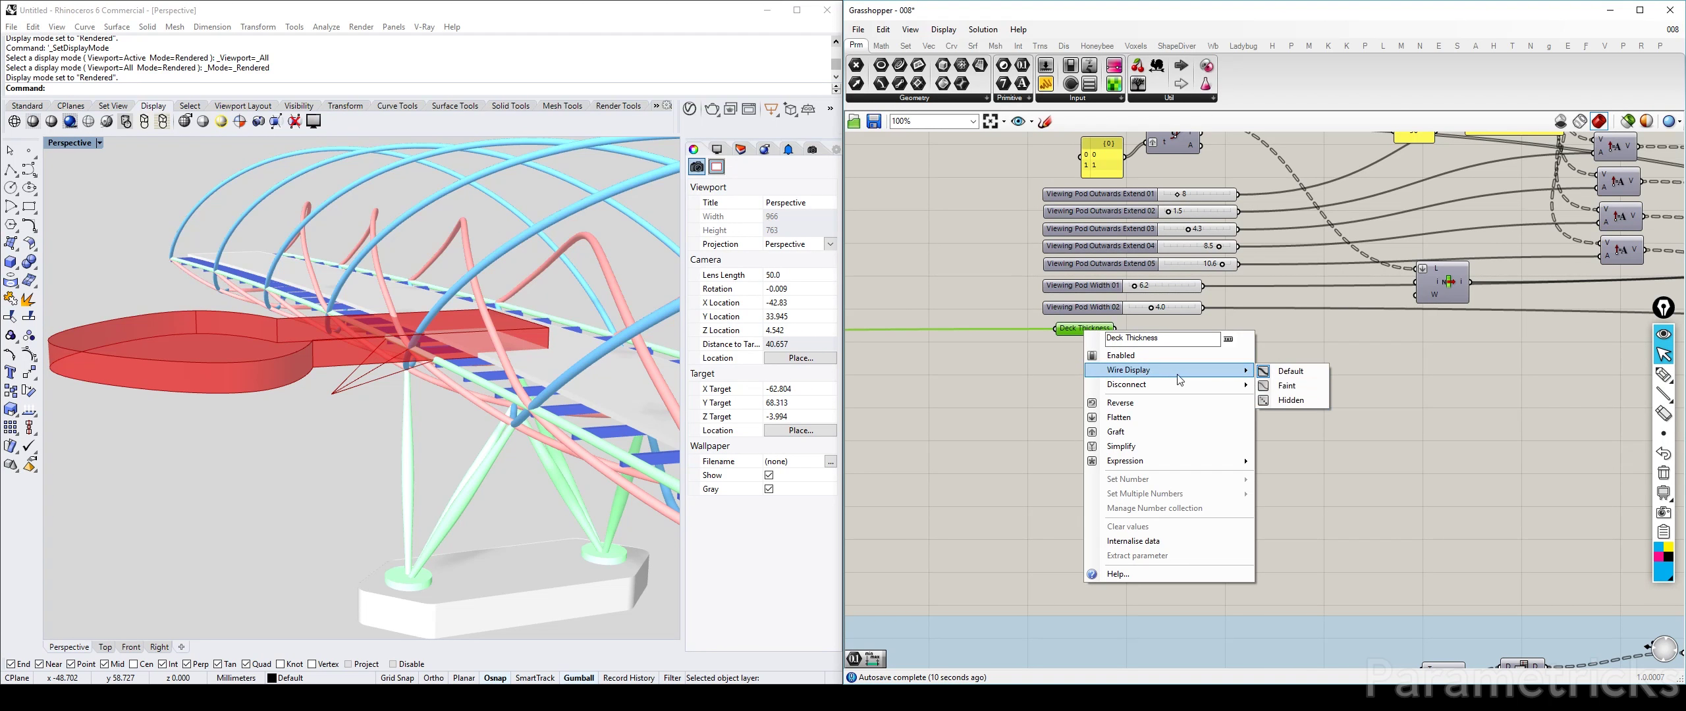
left_click(1286, 395)
Step: Wire the Deck Thickness parameter into the F input of the Unit Z vector at the end of the viewing pod chain
mouse_move(1114, 329)
left_mouse_down()
mouse_move(1295, 385)
mouse_move(1584, 341)
left_mouse_up()
scroll(1295, 385, "down", 6)
type("Lasso")
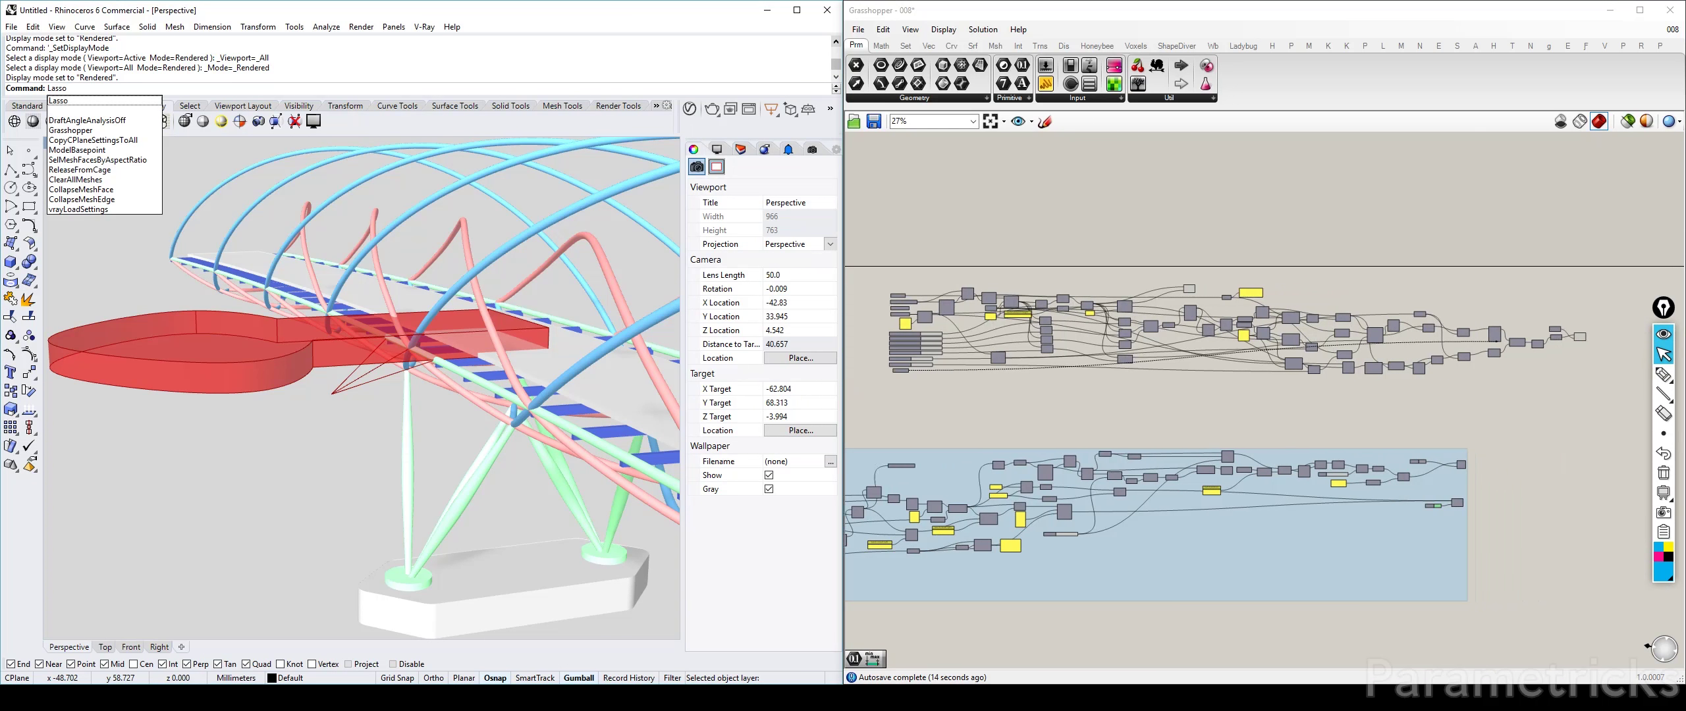
scroll(1581, 340, "up", 6)
Step: Line up Region Union, Boundary Surfaces and Extrude in a row with Unit Z below them
left_click_drag(1489, 299, 1464, 383)
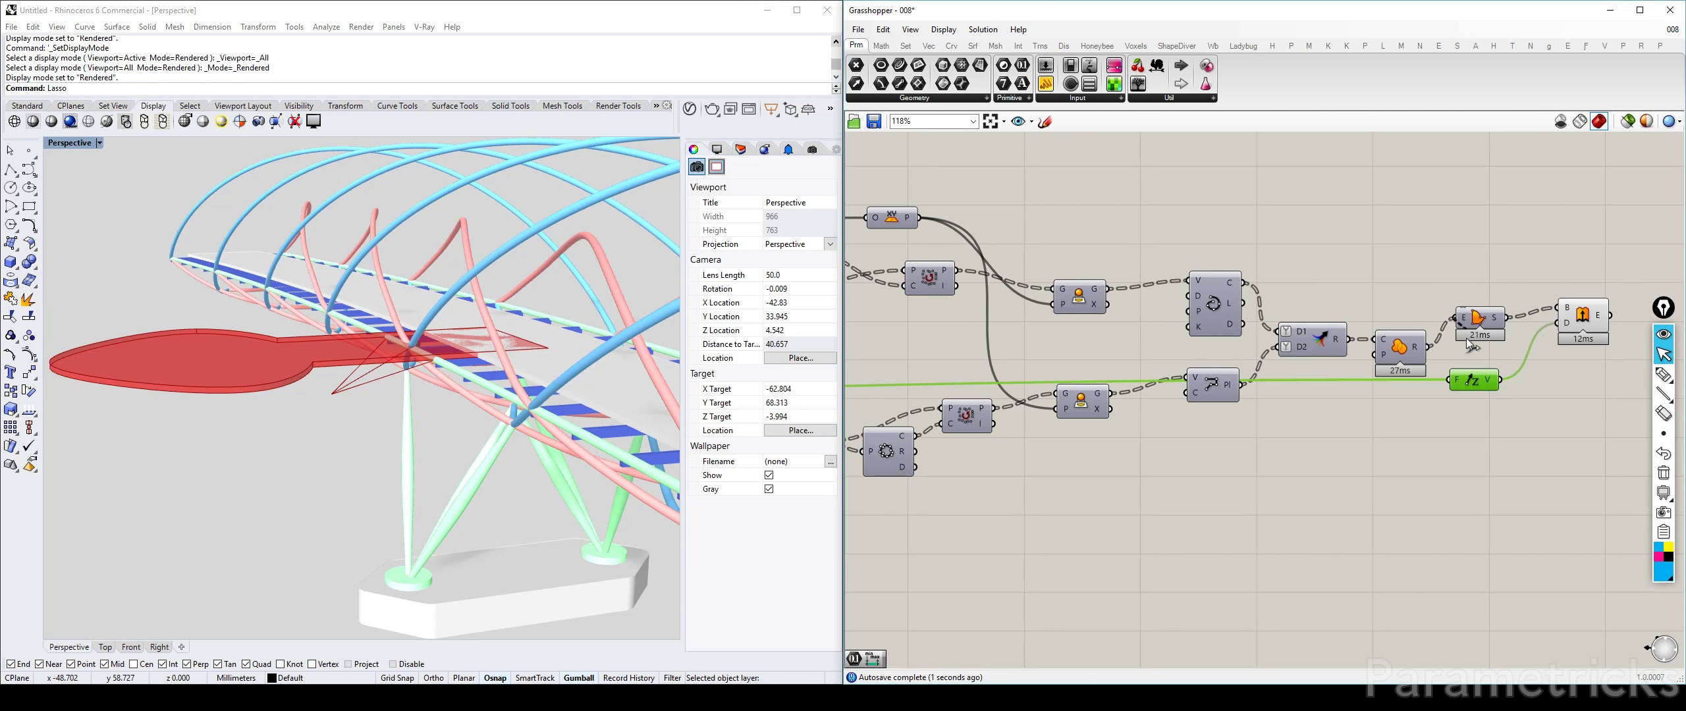
left_click_drag(1478, 320, 1391, 362)
left_click_drag(1484, 380, 1393, 423)
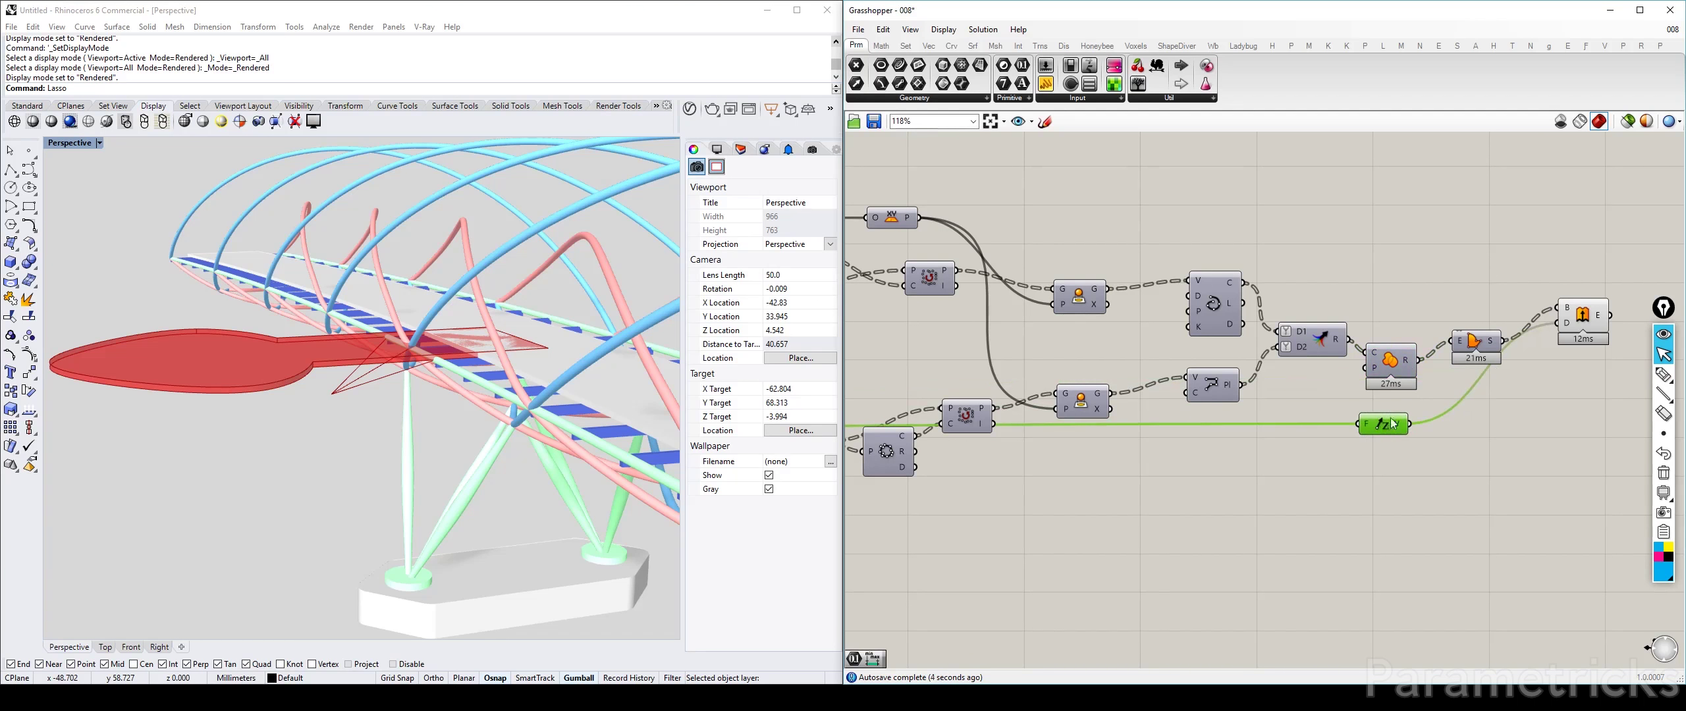
left_click_drag(1391, 362, 1457, 354)
left_click_drag(1583, 315, 1551, 368)
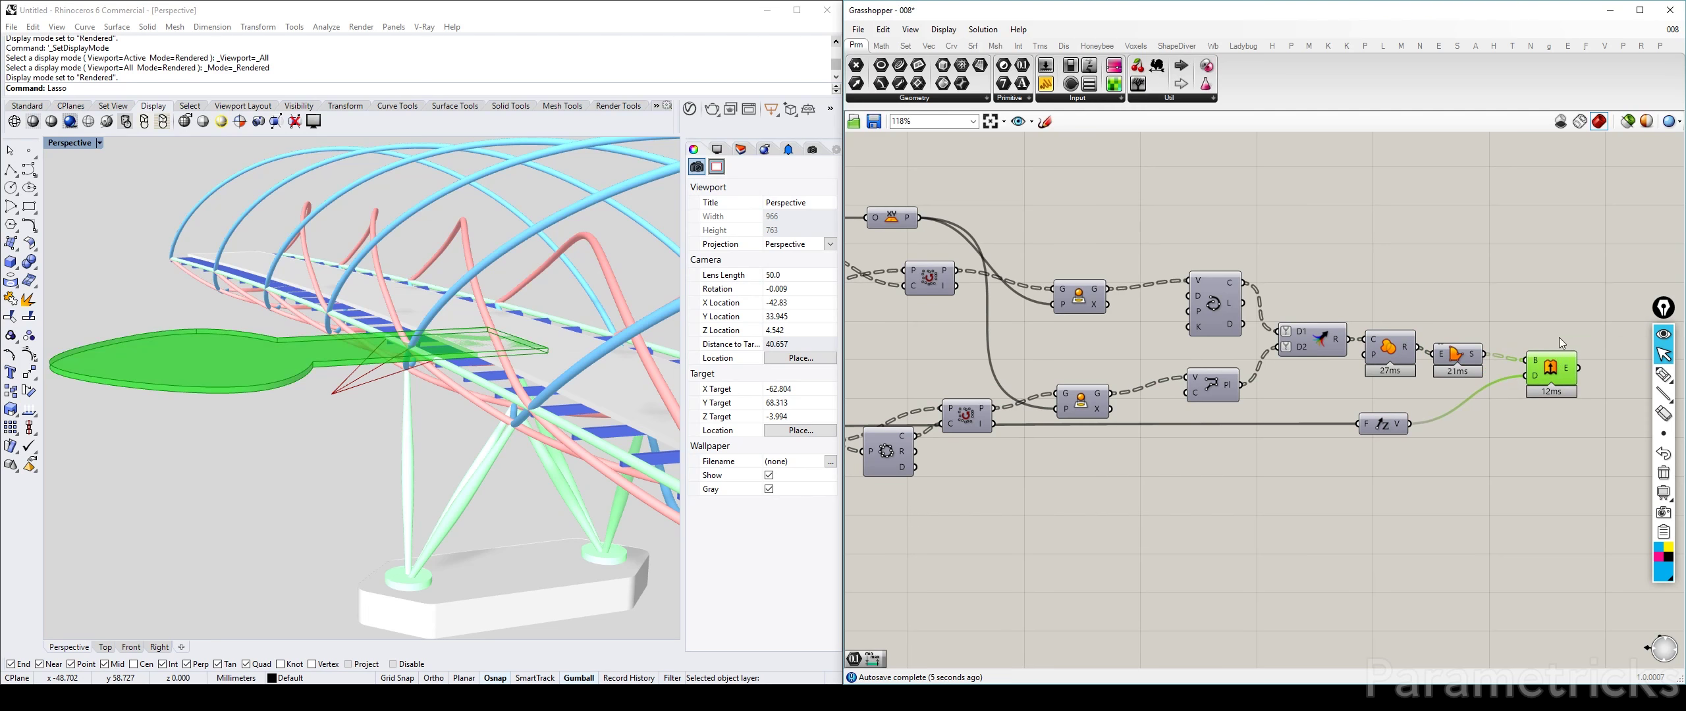
left_click(1561, 343)
Step: Add a Geometry parameter in the Deck / Horizontal beams group and feed it from the deck Extrude's E output
scroll(1511, 262, "down", 8)
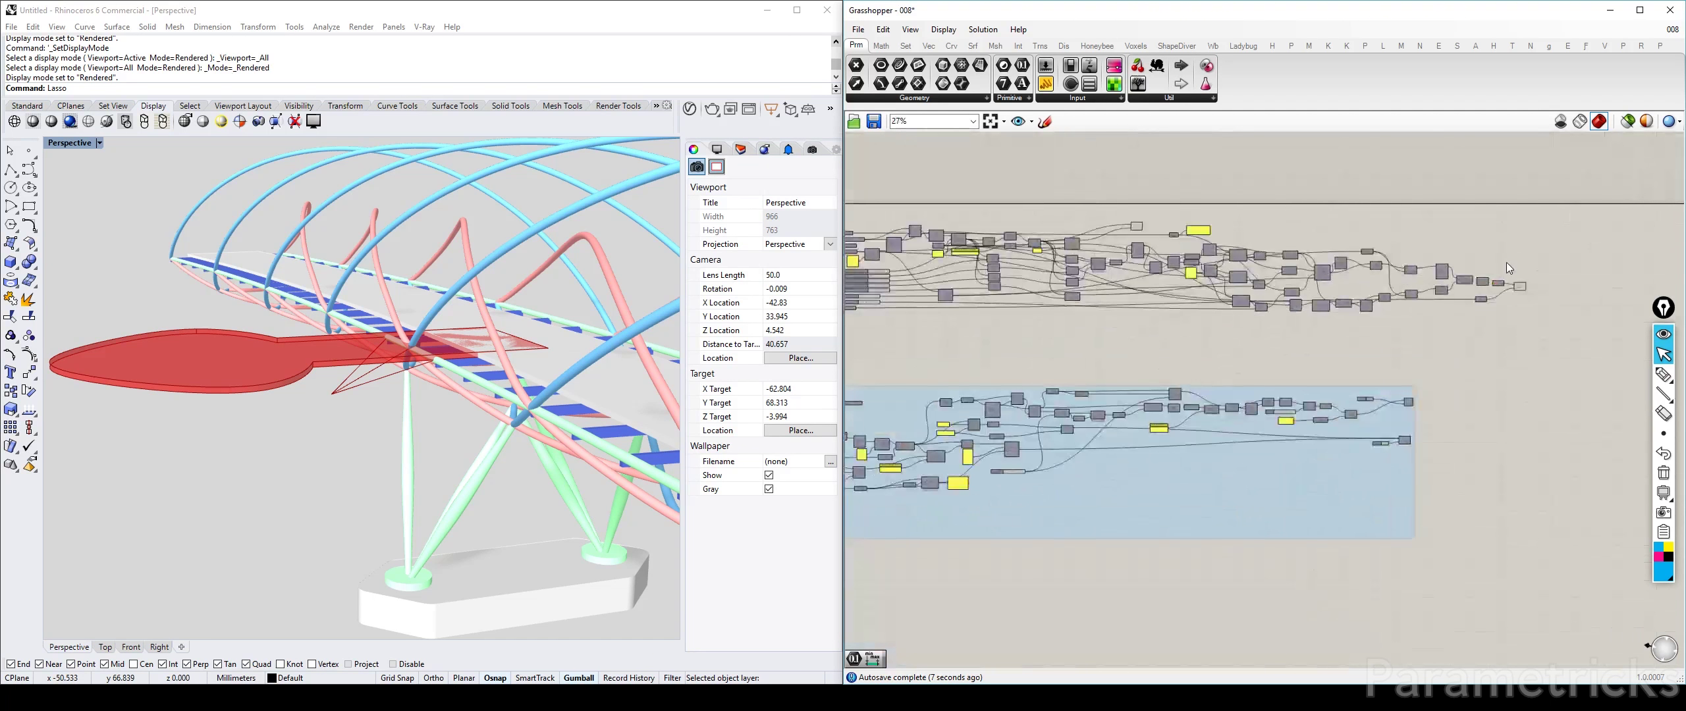
scroll(1035, 254, "up", 8)
left_click(1149, 295)
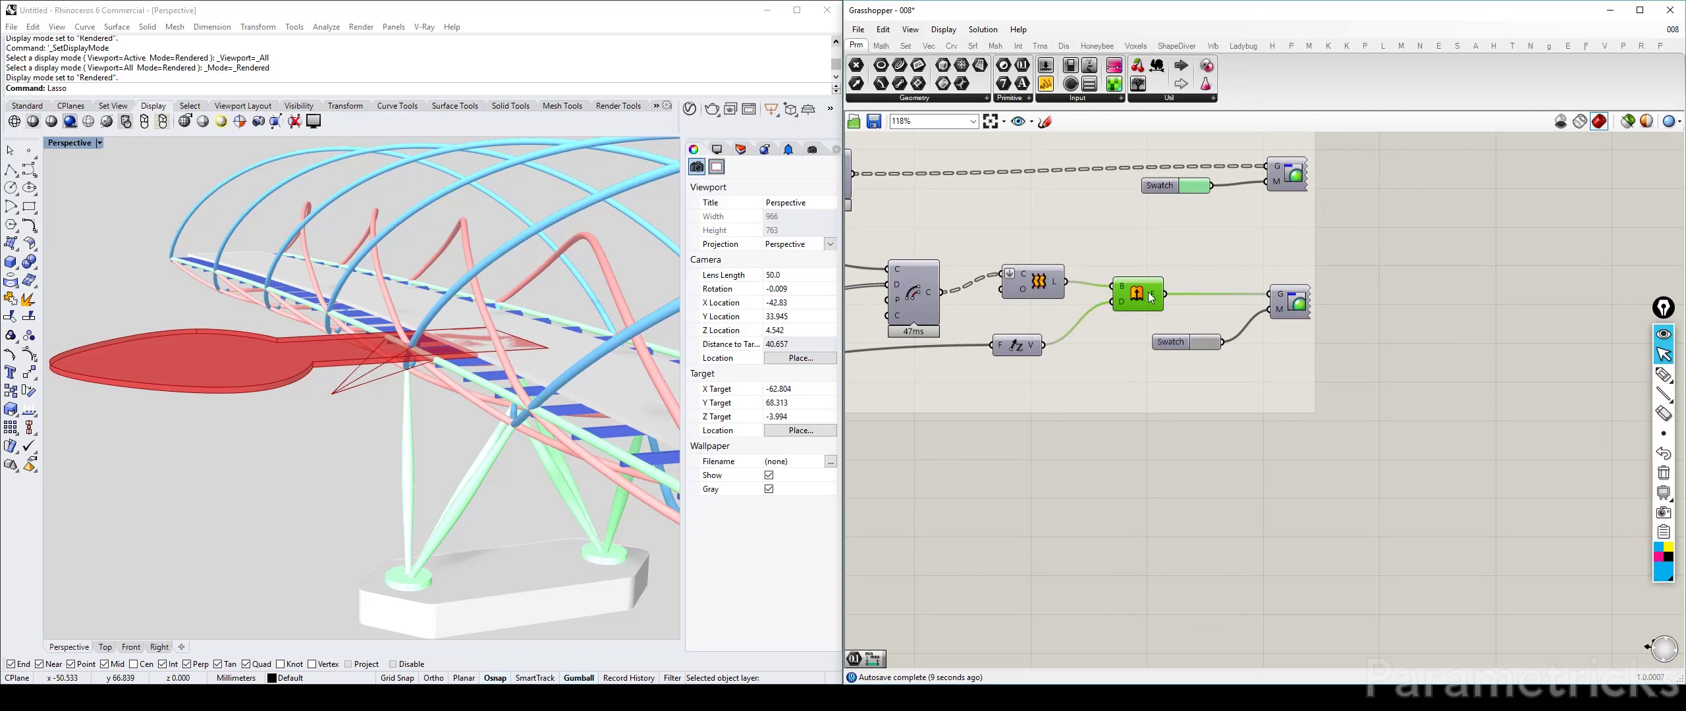
left_click(1442, 370)
double_click(1442, 370)
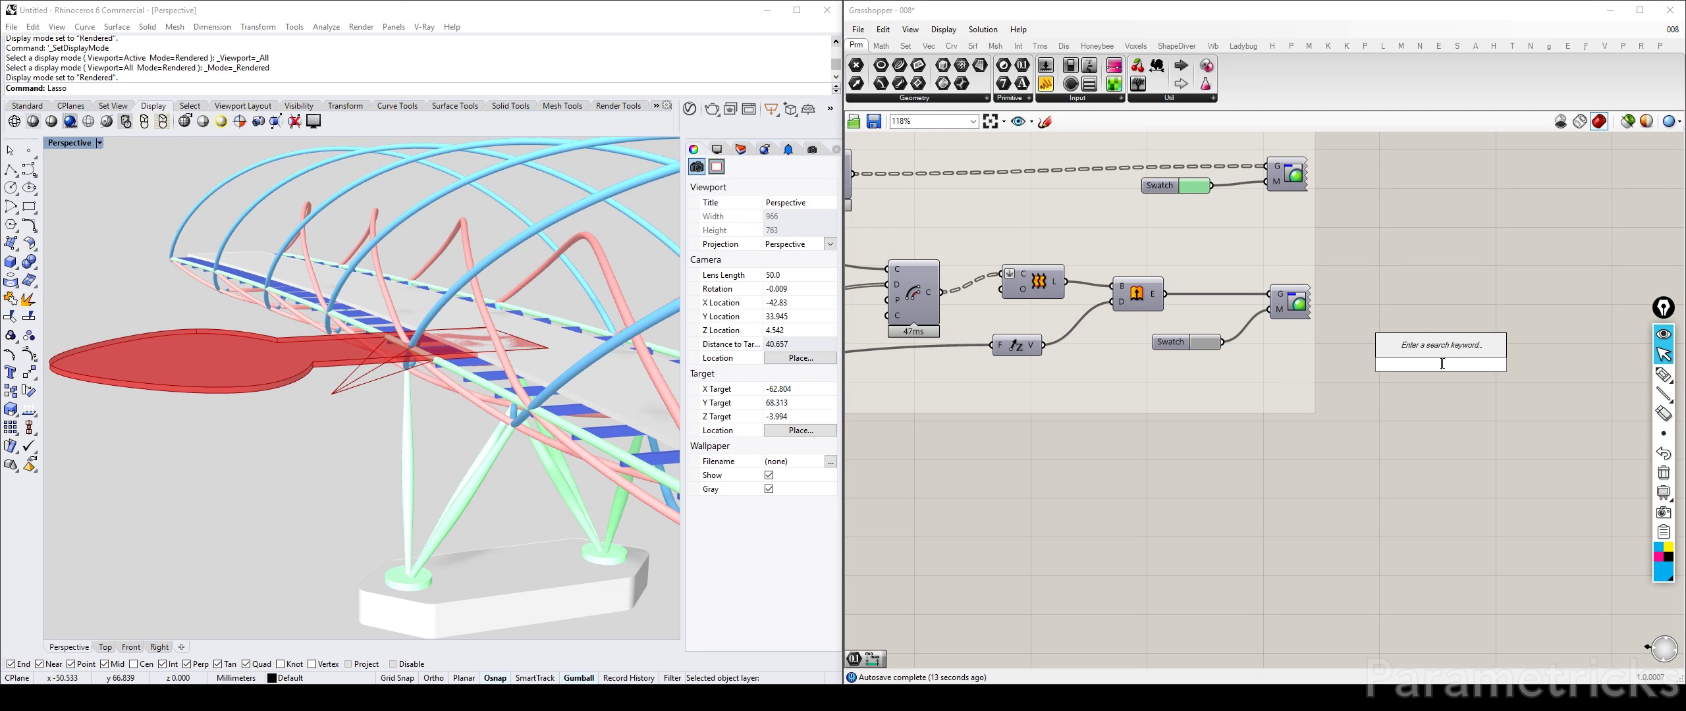
type("geo")
key("Return")
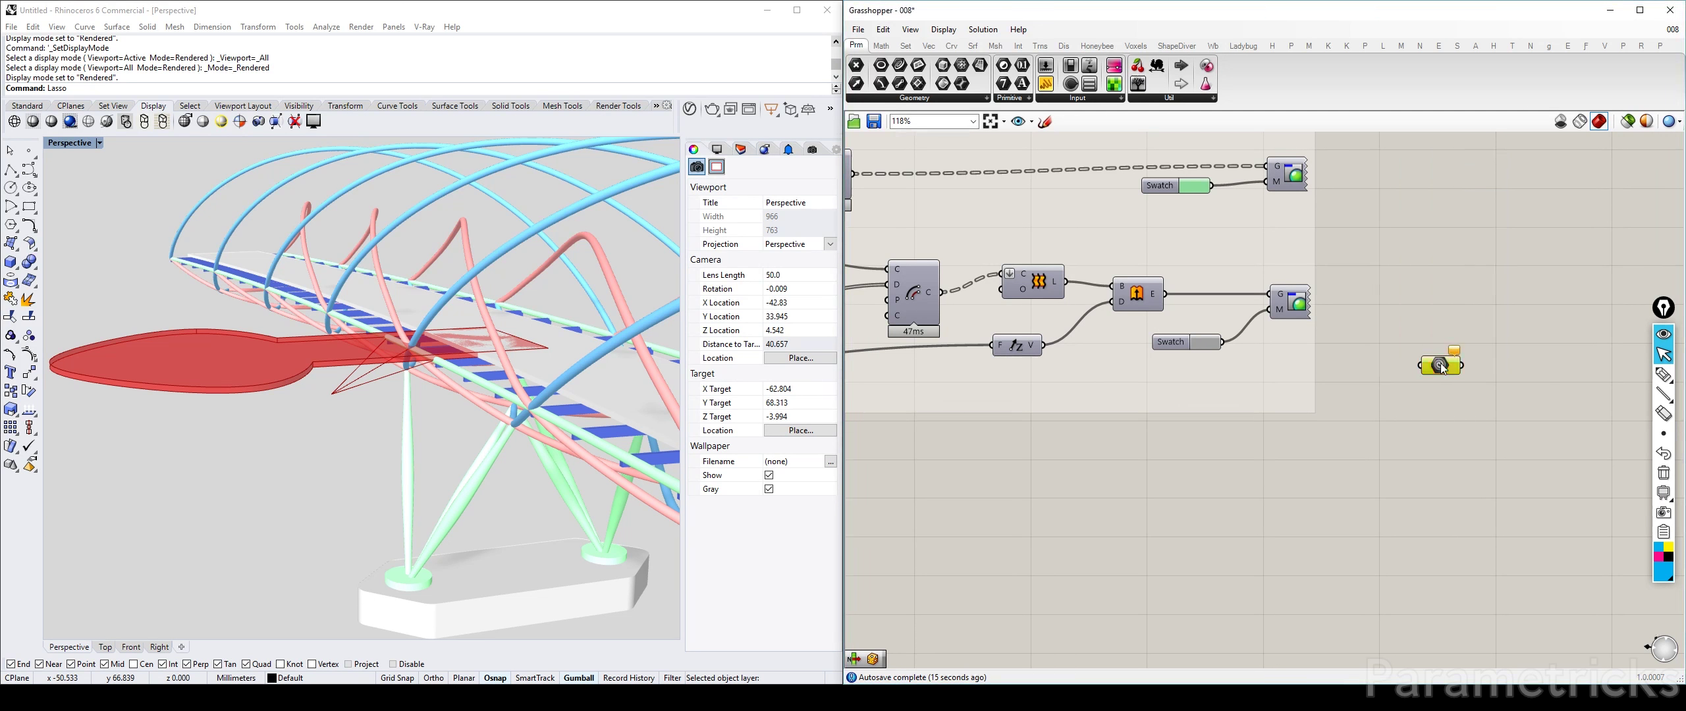
left_click_drag(1425, 368, 1210, 270)
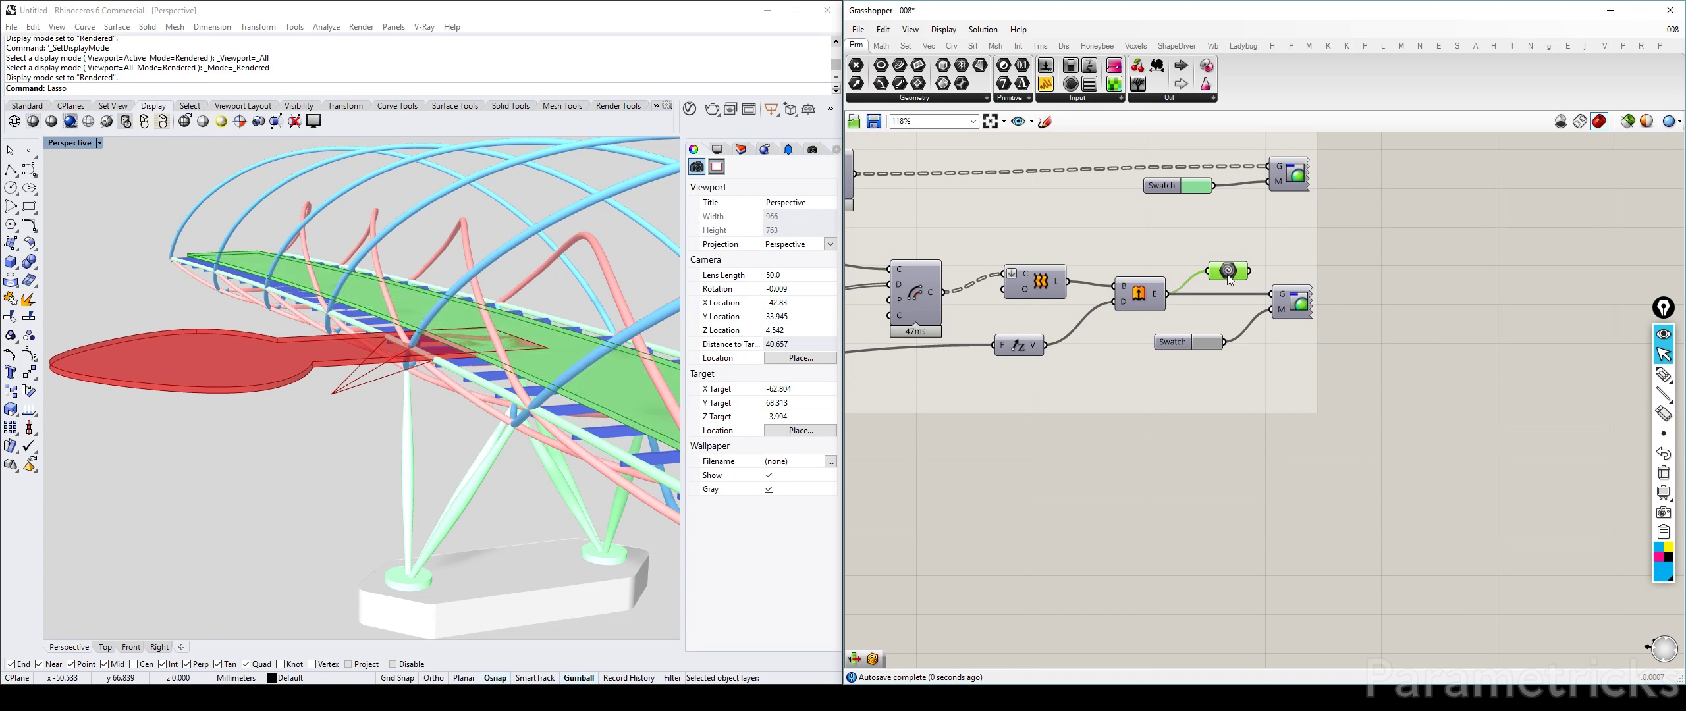
Step: Rename the new Geometry parameter as Deck Geometry
right_click(1229, 272)
left_click(1372, 281)
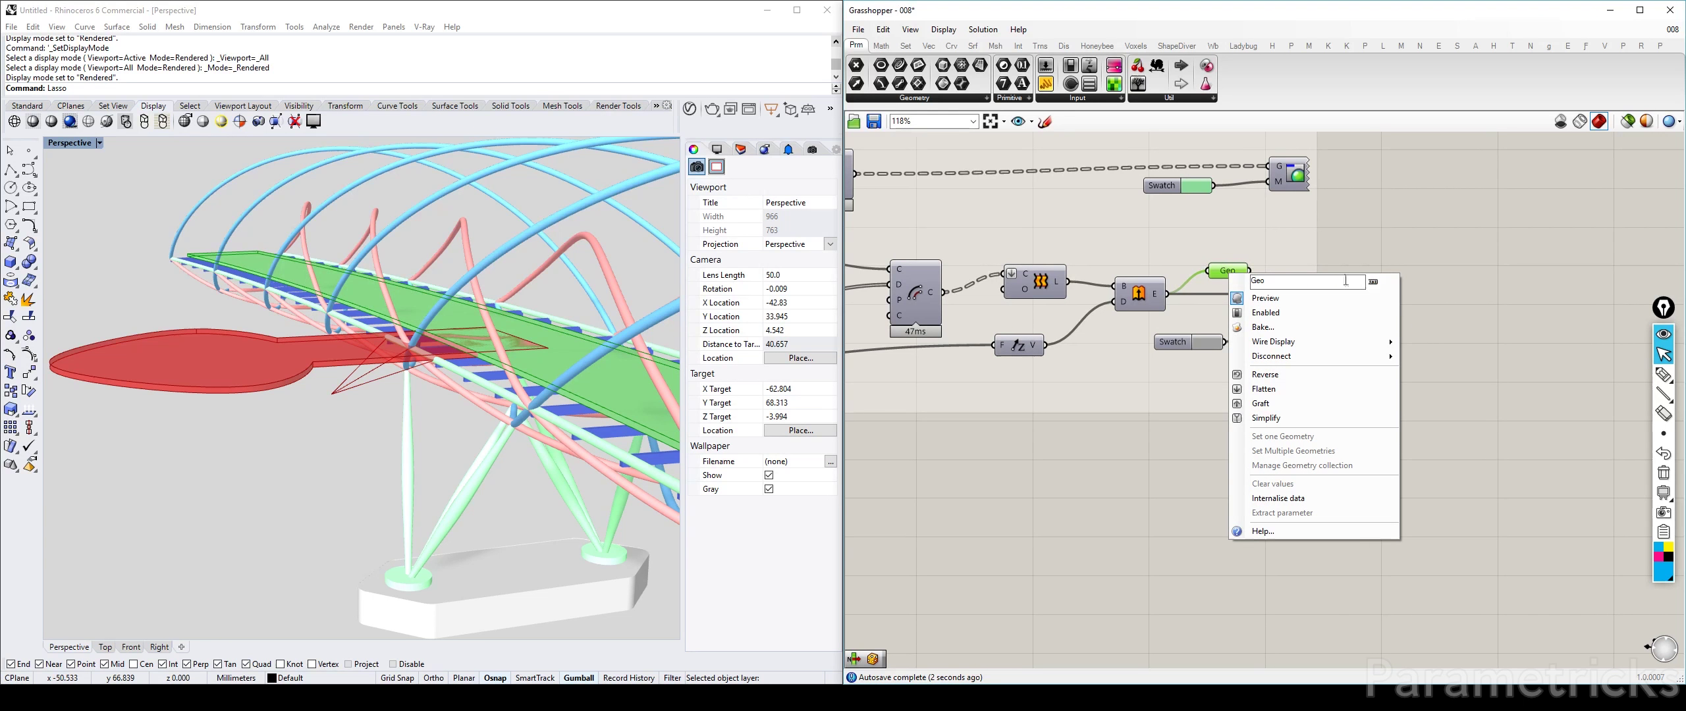
type("Deck Geometry")
left_click(1357, 225)
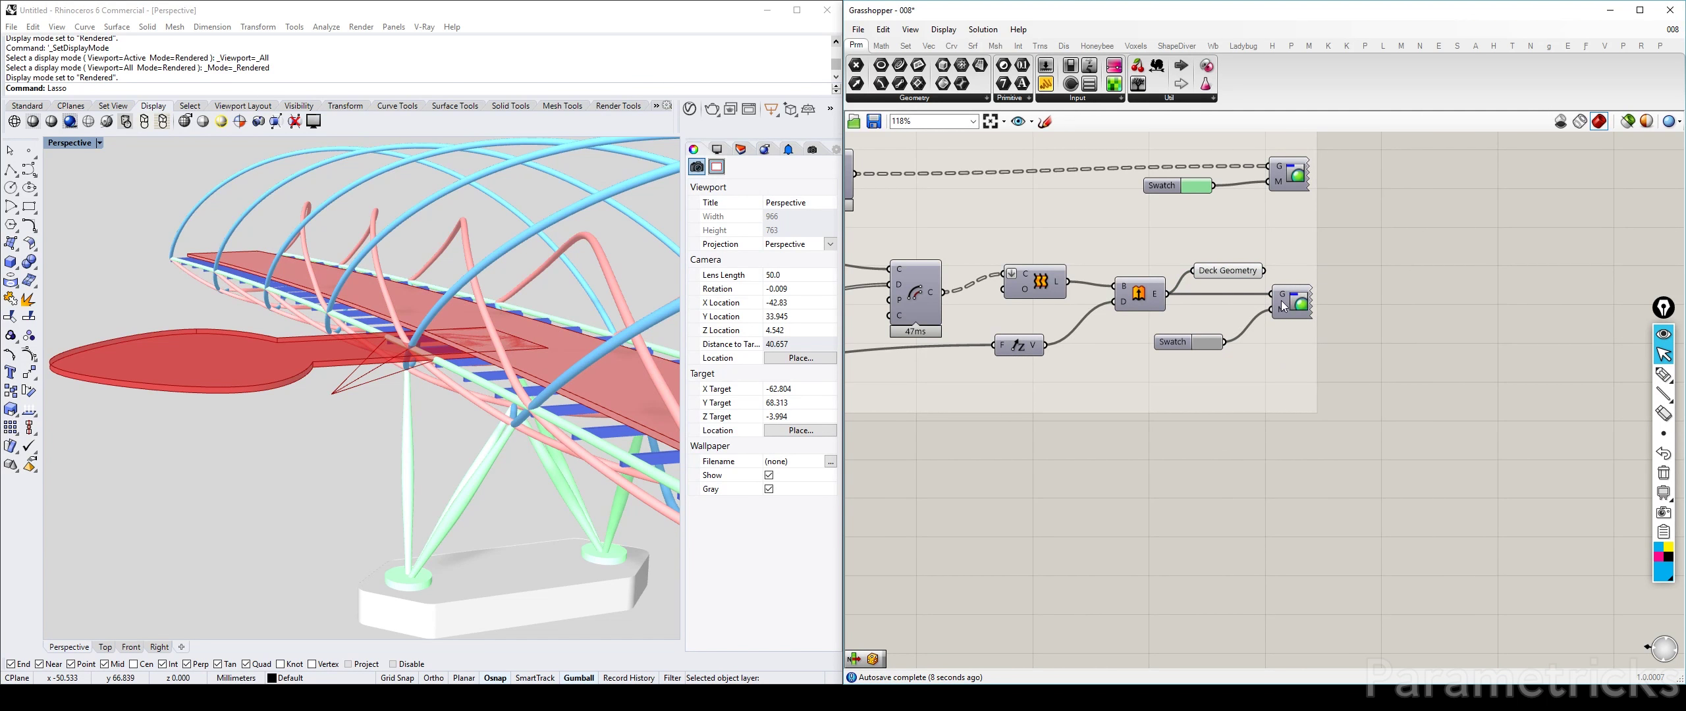
Step: Move the deck's Custom Preview and its Swatch from the deck group to the end of the viewing pod chain
left_click(1281, 301)
left_click(1169, 347, "shift")
key("ctrl+x")
scroll(1183, 341, "down", 3)
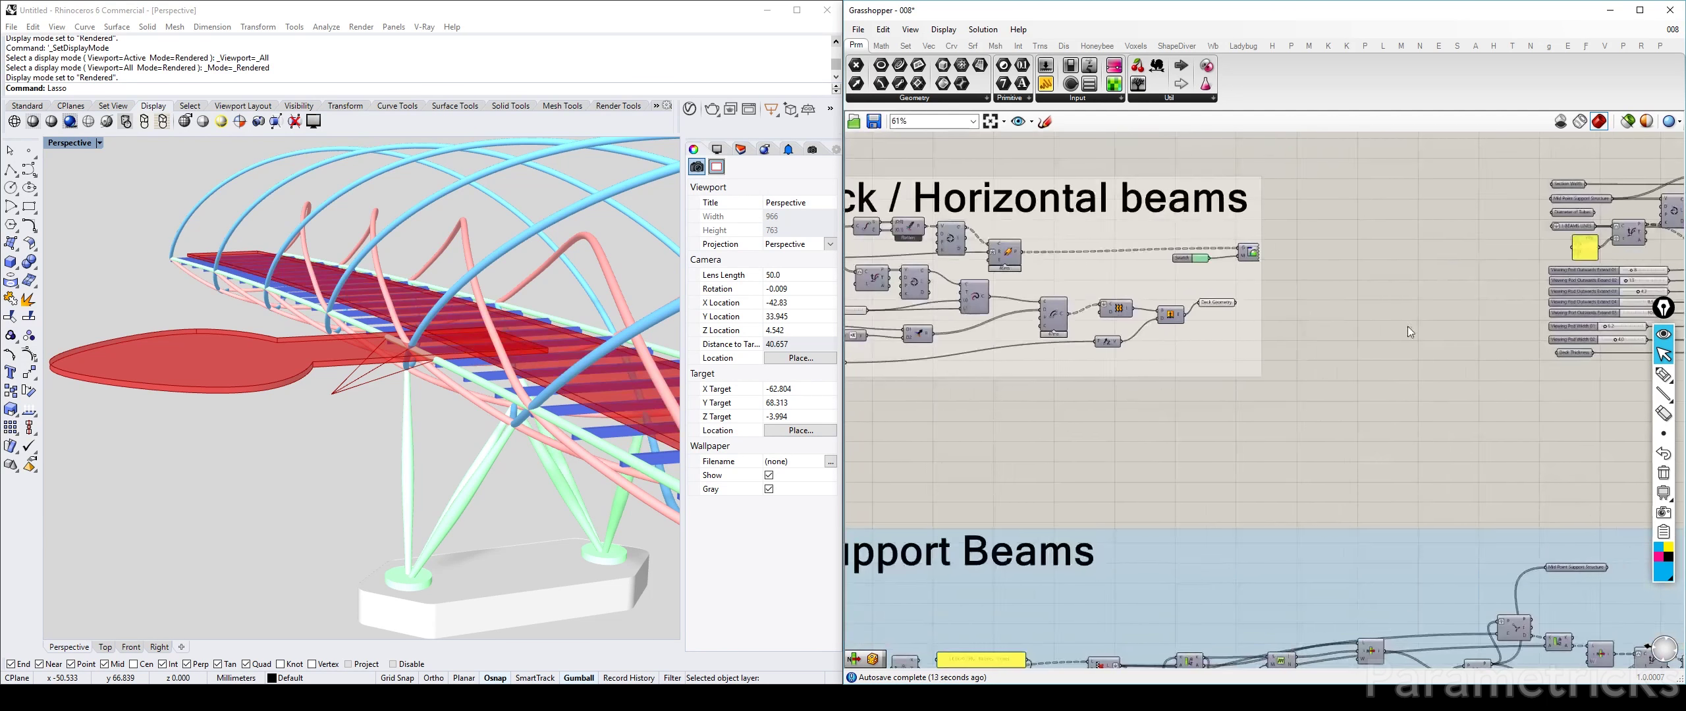
right_click_drag(1407, 326, 955, 327)
right_click_drag(1449, 211, 1017, 244)
scroll(1367, 343, "up", 3)
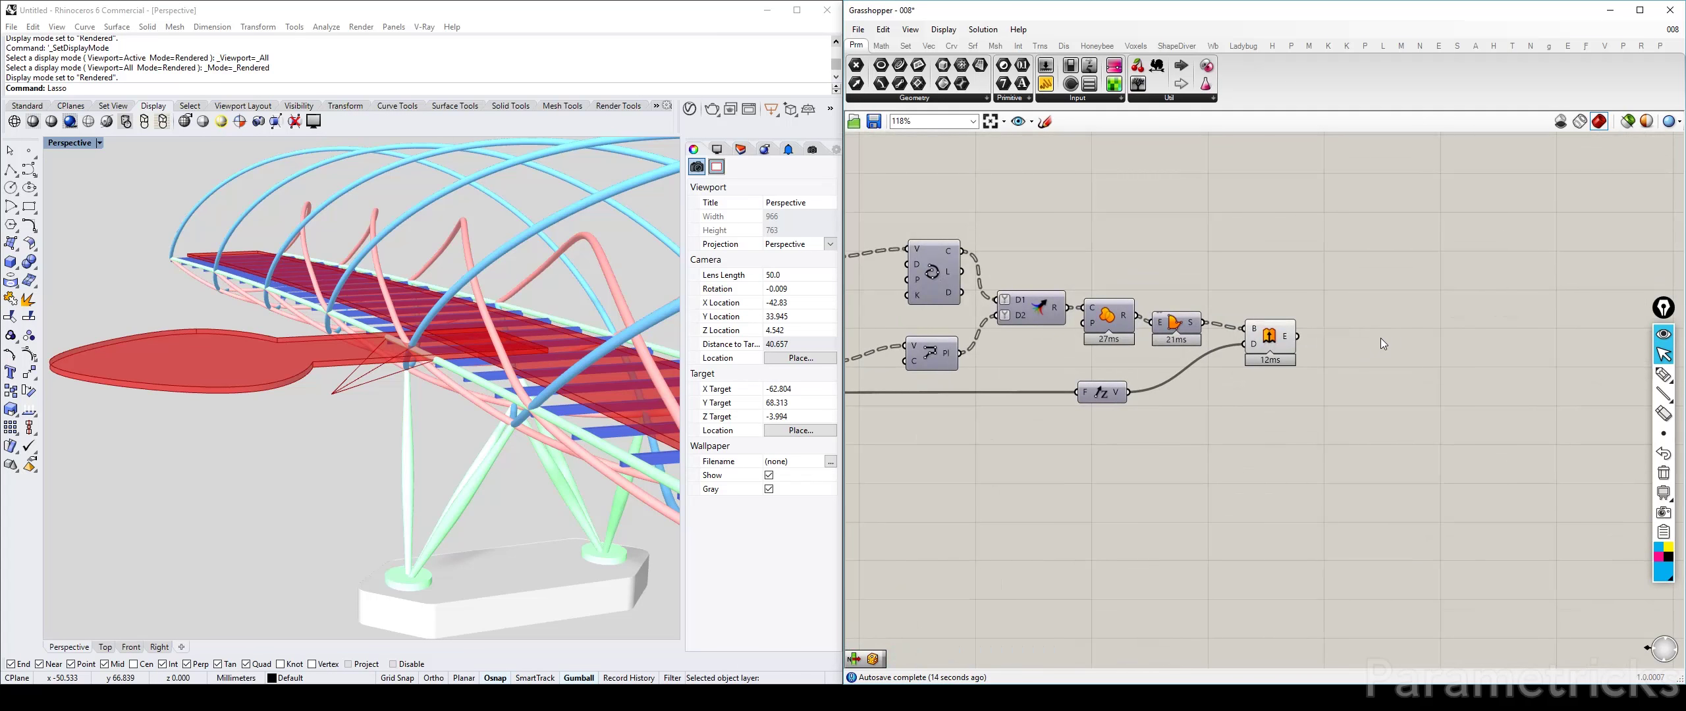
Step: Add the Deck Geometry parameter to the deck group and create a duplicate outside the group fed from it
scroll(1380, 334, "down", 5)
right_click_drag(1219, 269, 1647, 266)
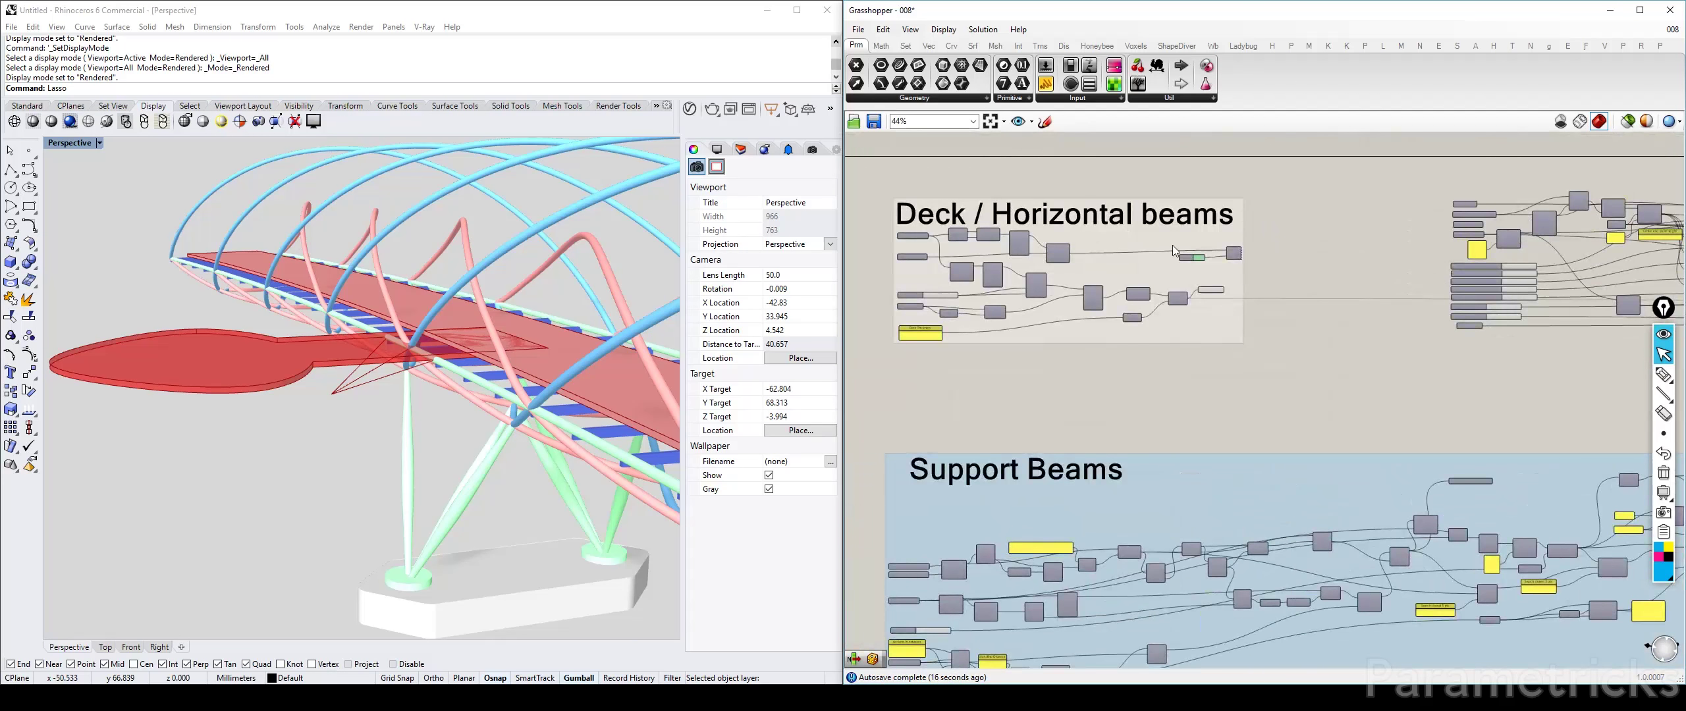
scroll(1218, 280, "up", 7)
left_click(1205, 303)
right_click(1215, 253)
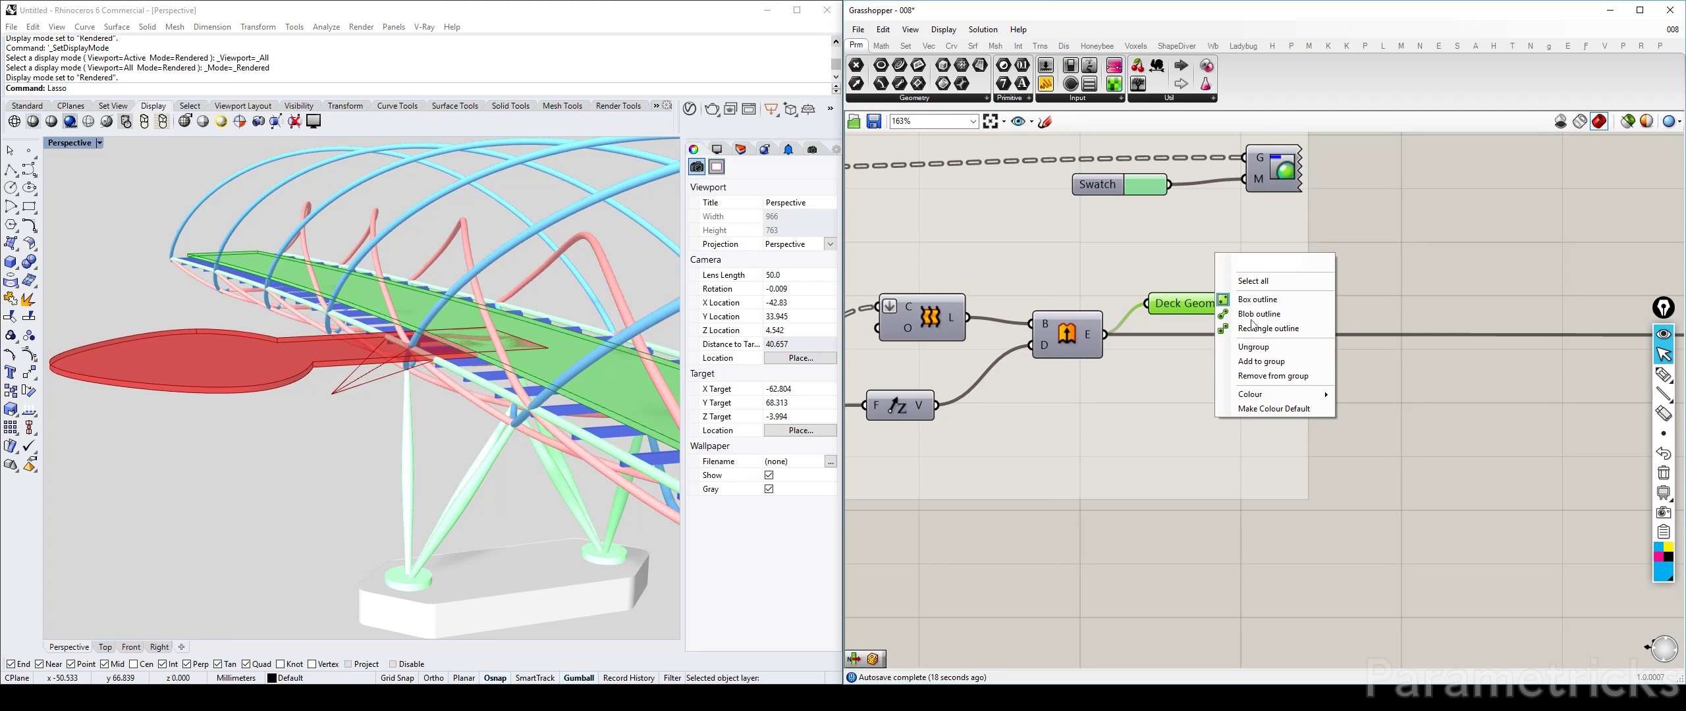
left_click(1265, 362)
left_click_drag(1195, 303, 1223, 324, "alt")
right_click(1207, 276)
left_click(1254, 384)
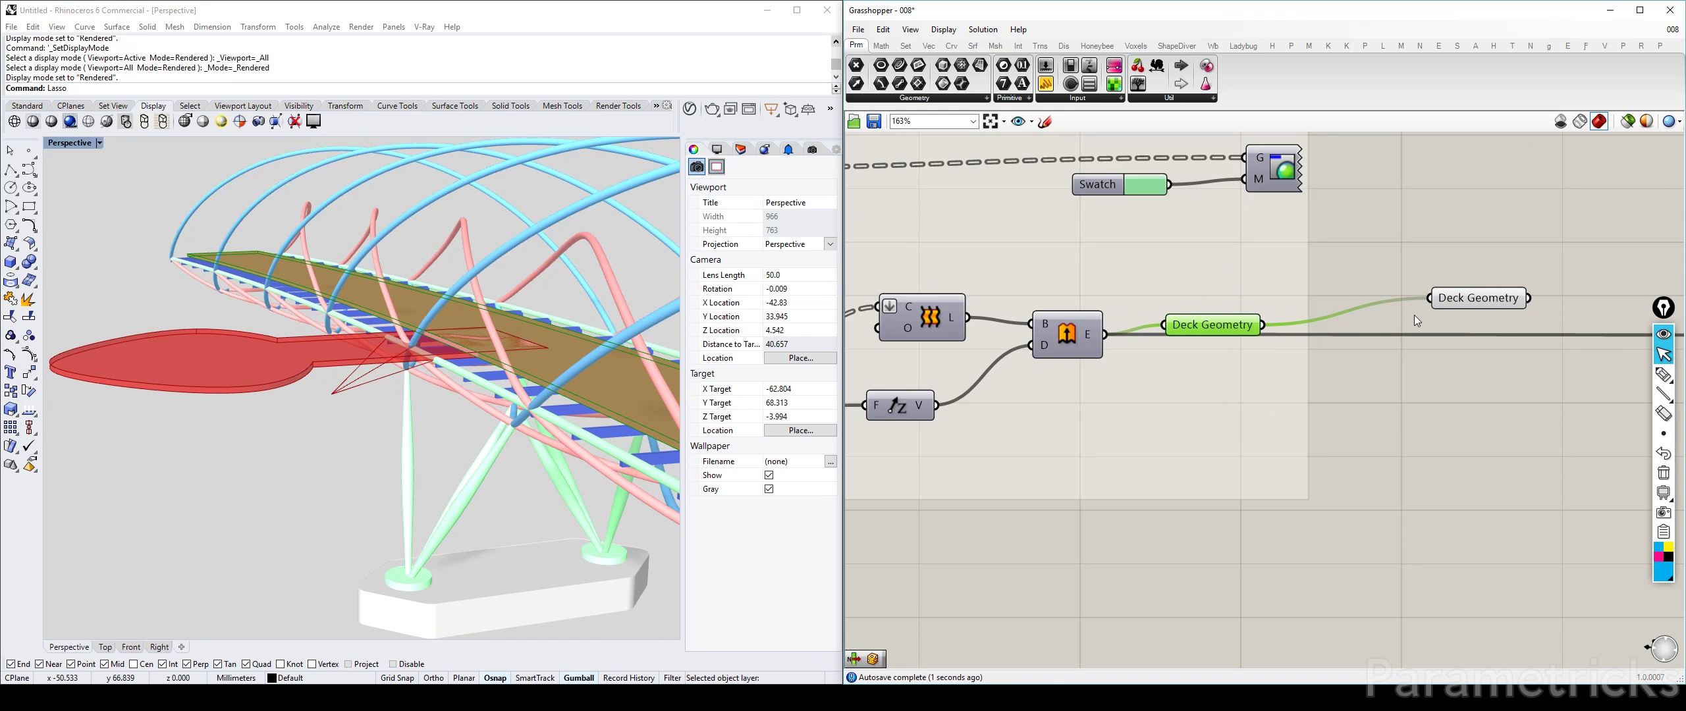
Step: Turn off the original Deck Geometry parameter's preview and hide the wire into its duplicate
left_click(1386, 309)
left_click(1482, 300)
right_click(1482, 299)
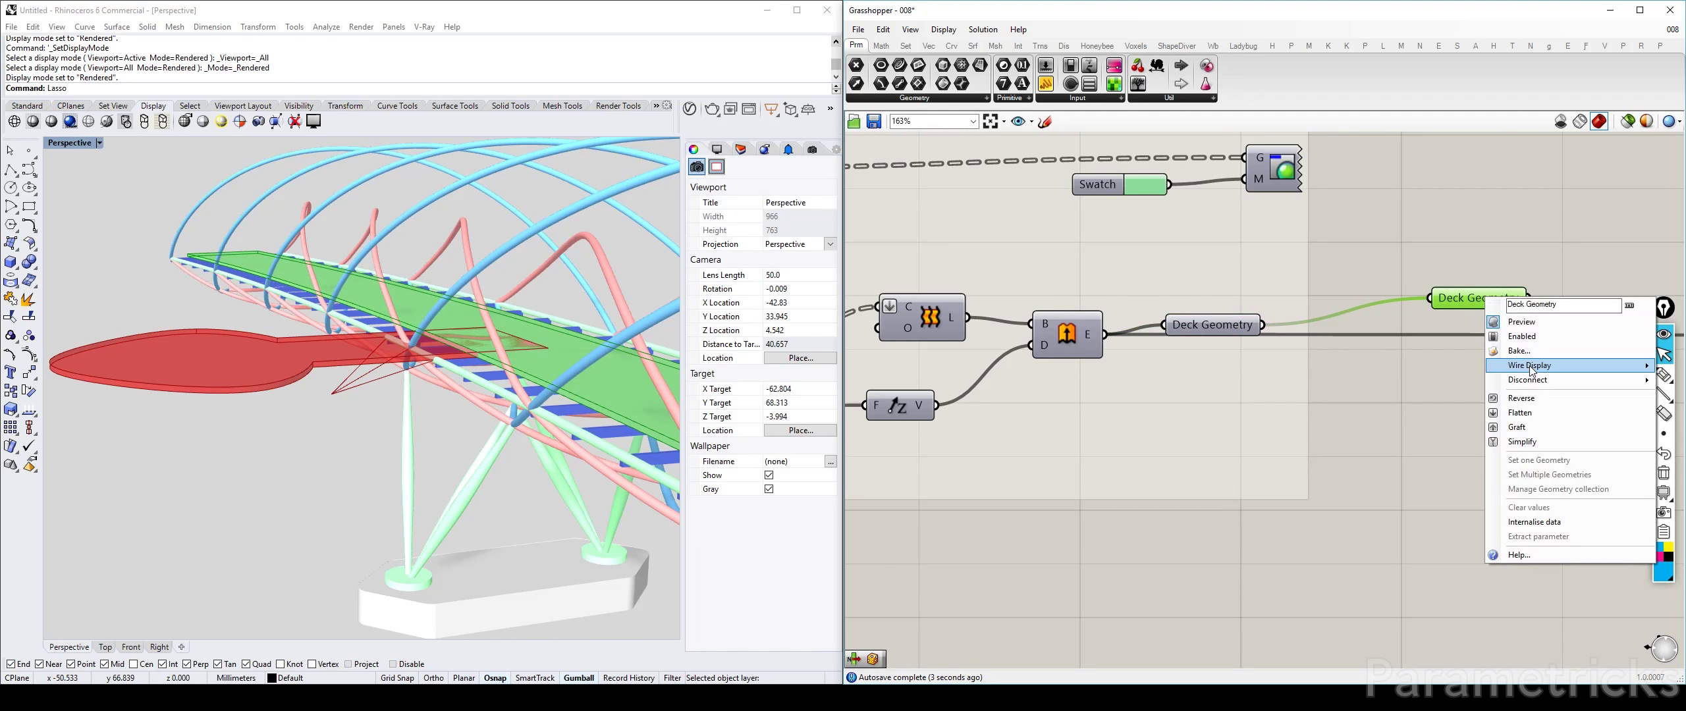
mouse_move(1528, 365)
left_click(1444, 394)
Step: Place the duplicate Deck Geometry parameter above Section Width at the start of the viewing pod inputs and turn off its preview
scroll(951, 368, "down", 5)
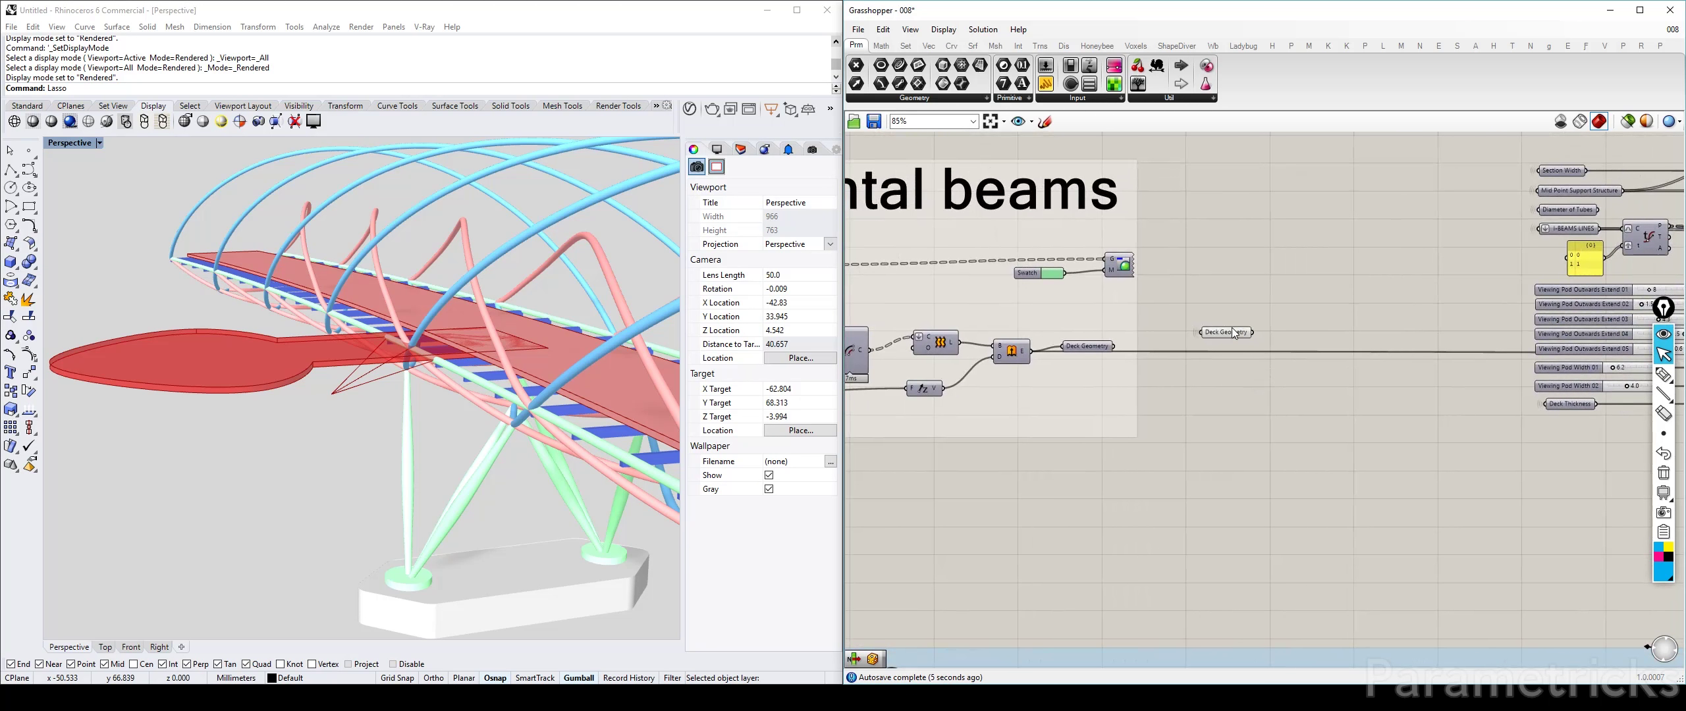
left_click_drag(1237, 331, 1561, 154)
right_click_drag(1561, 154, 1265, 340)
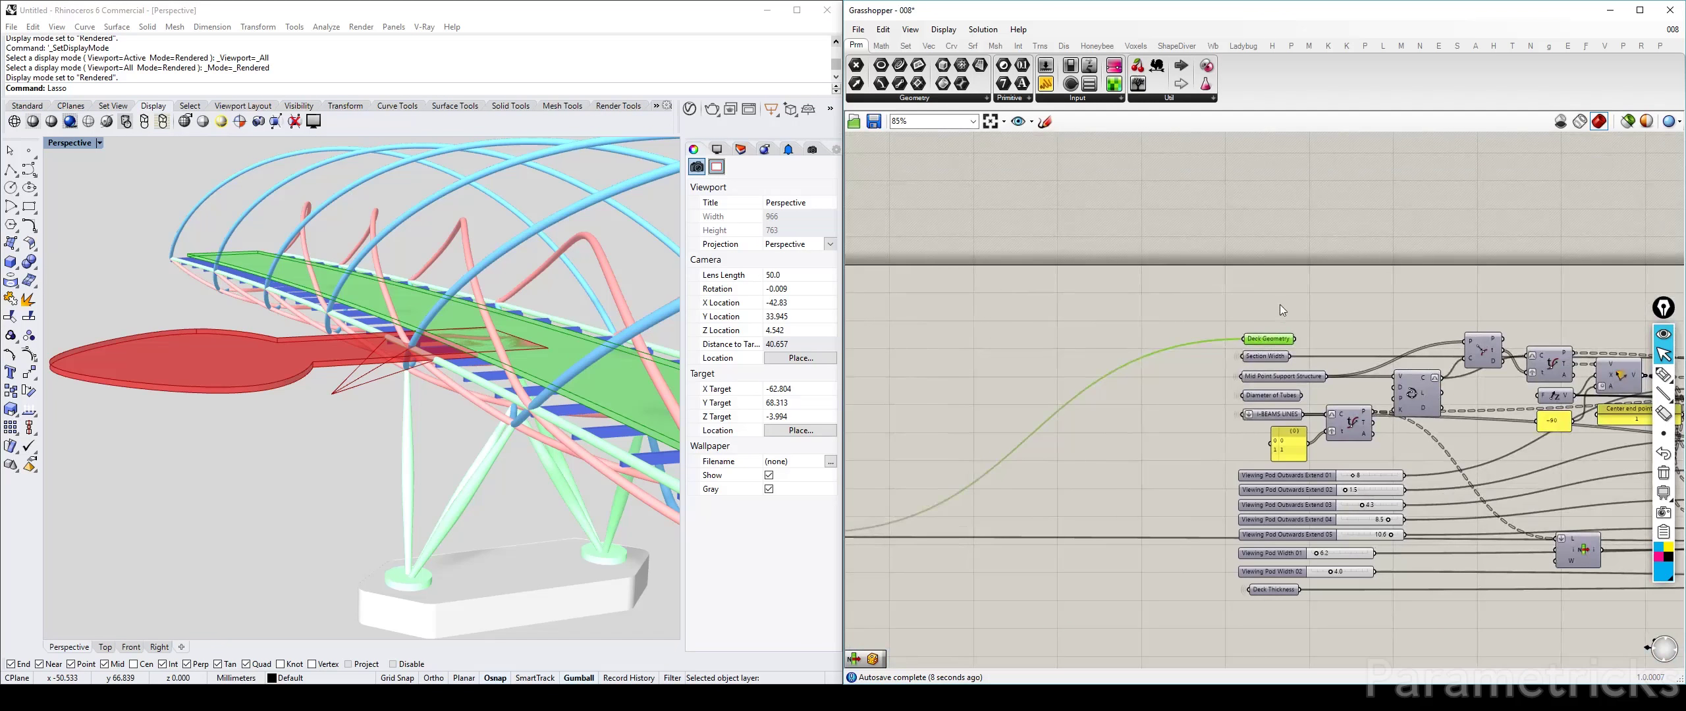
left_click(1281, 309)
left_click(1282, 341)
Step: Add a Solid Union component on the empty canvas above the viewing pod definition
scroll(1097, 350, "down", 6)
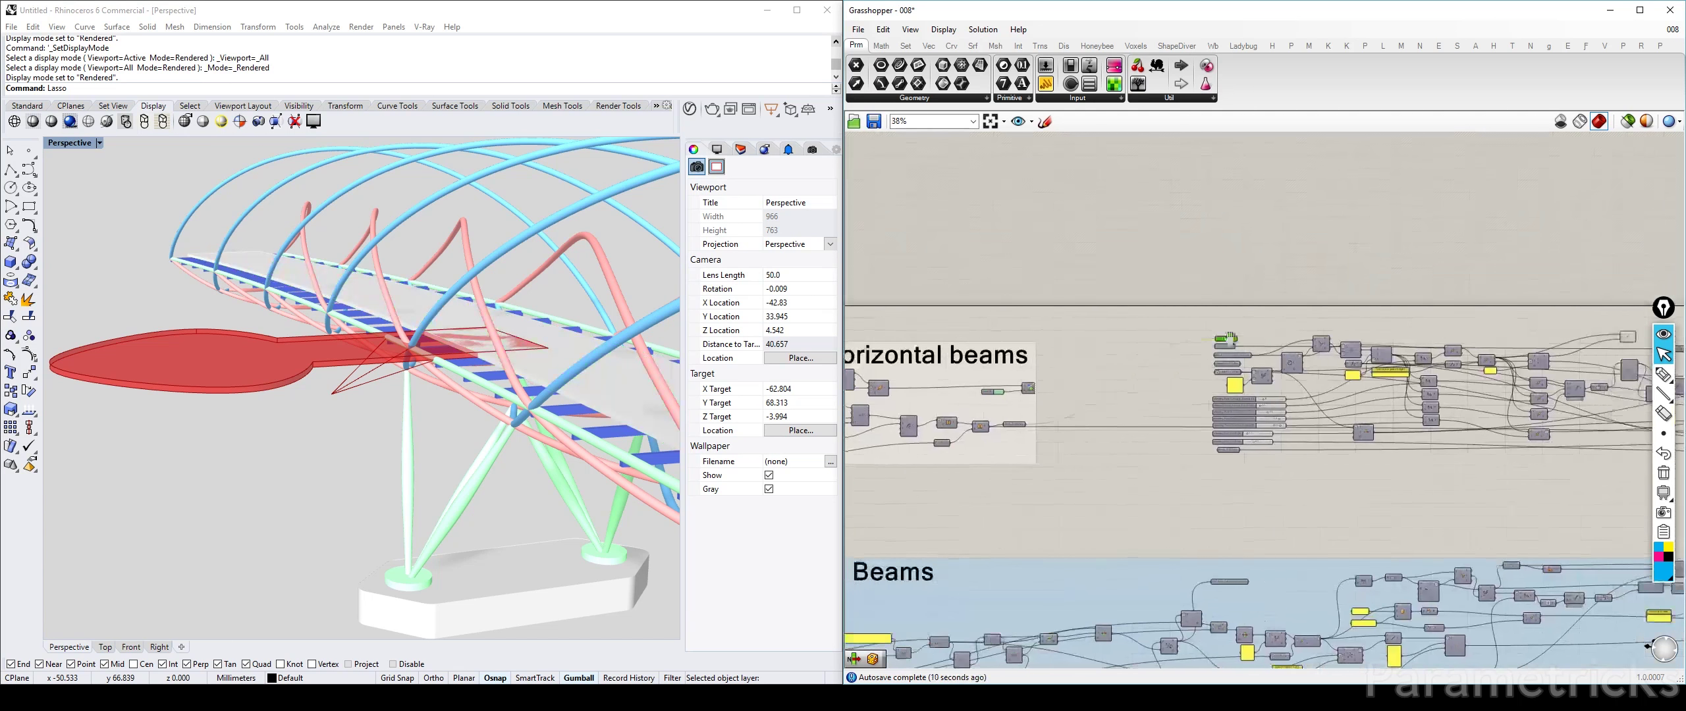
double_click(1135, 321)
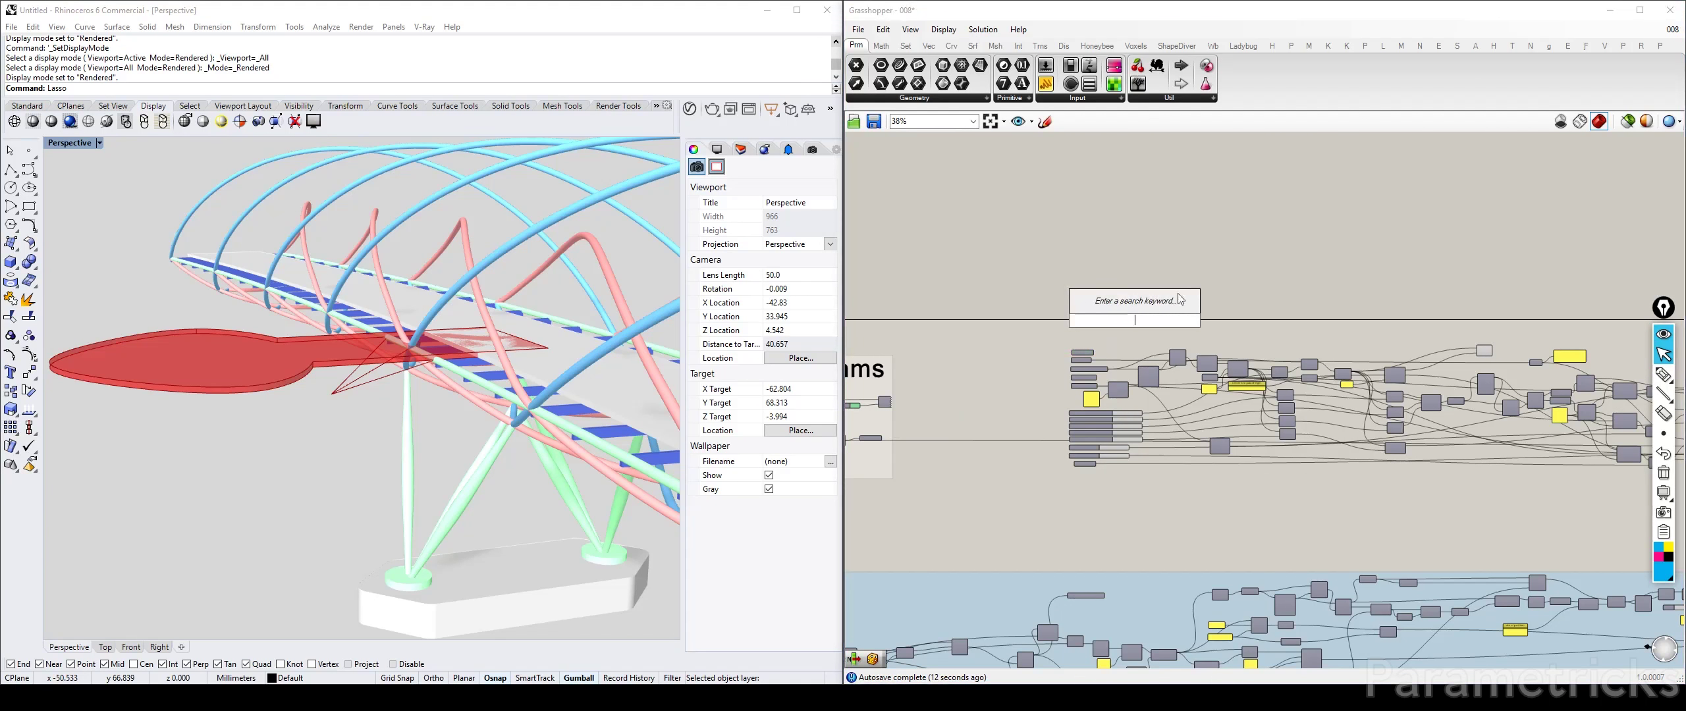
left_click(1040, 45)
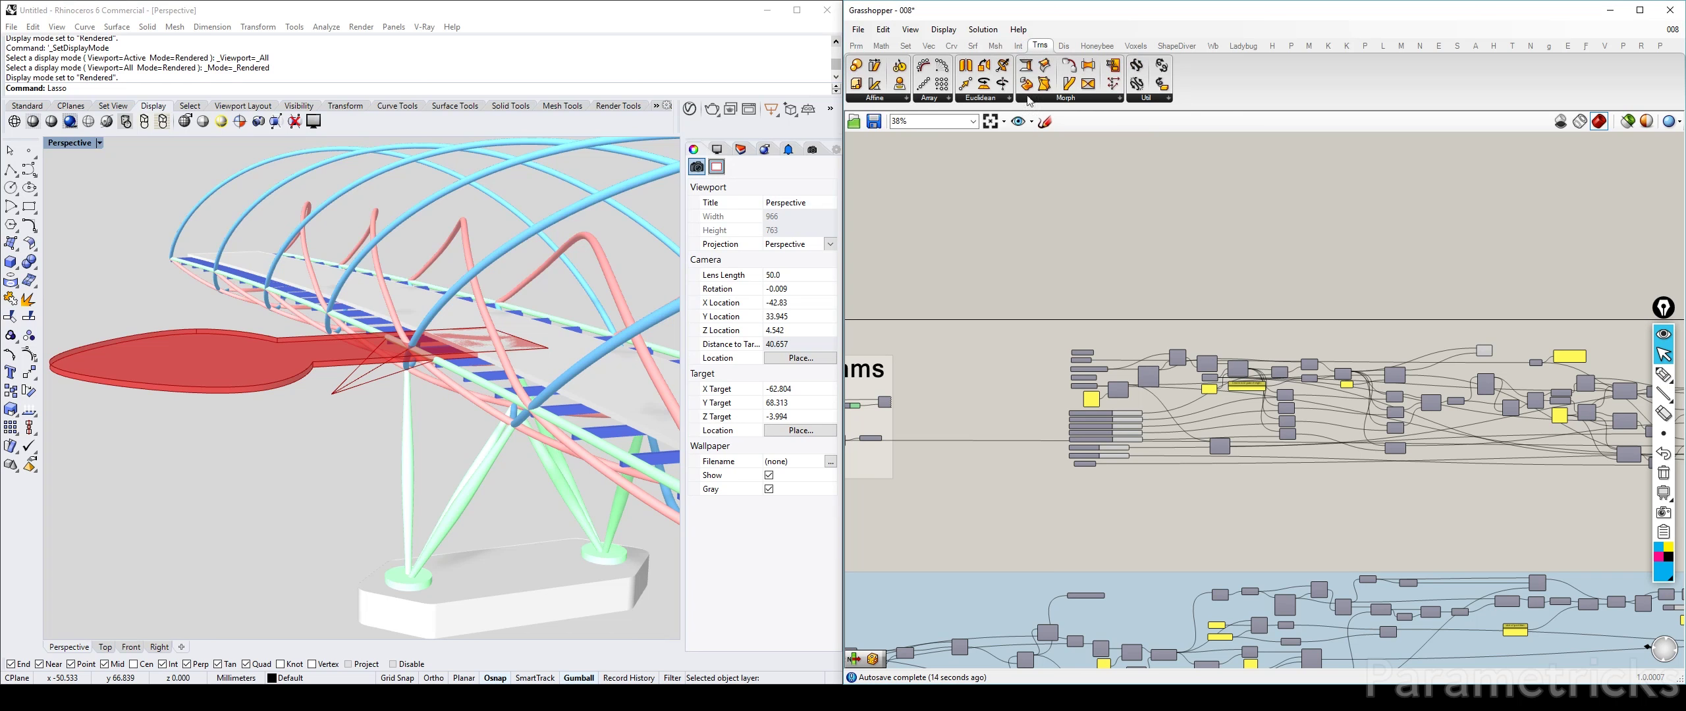
left_click(1002, 47)
left_click(1017, 45)
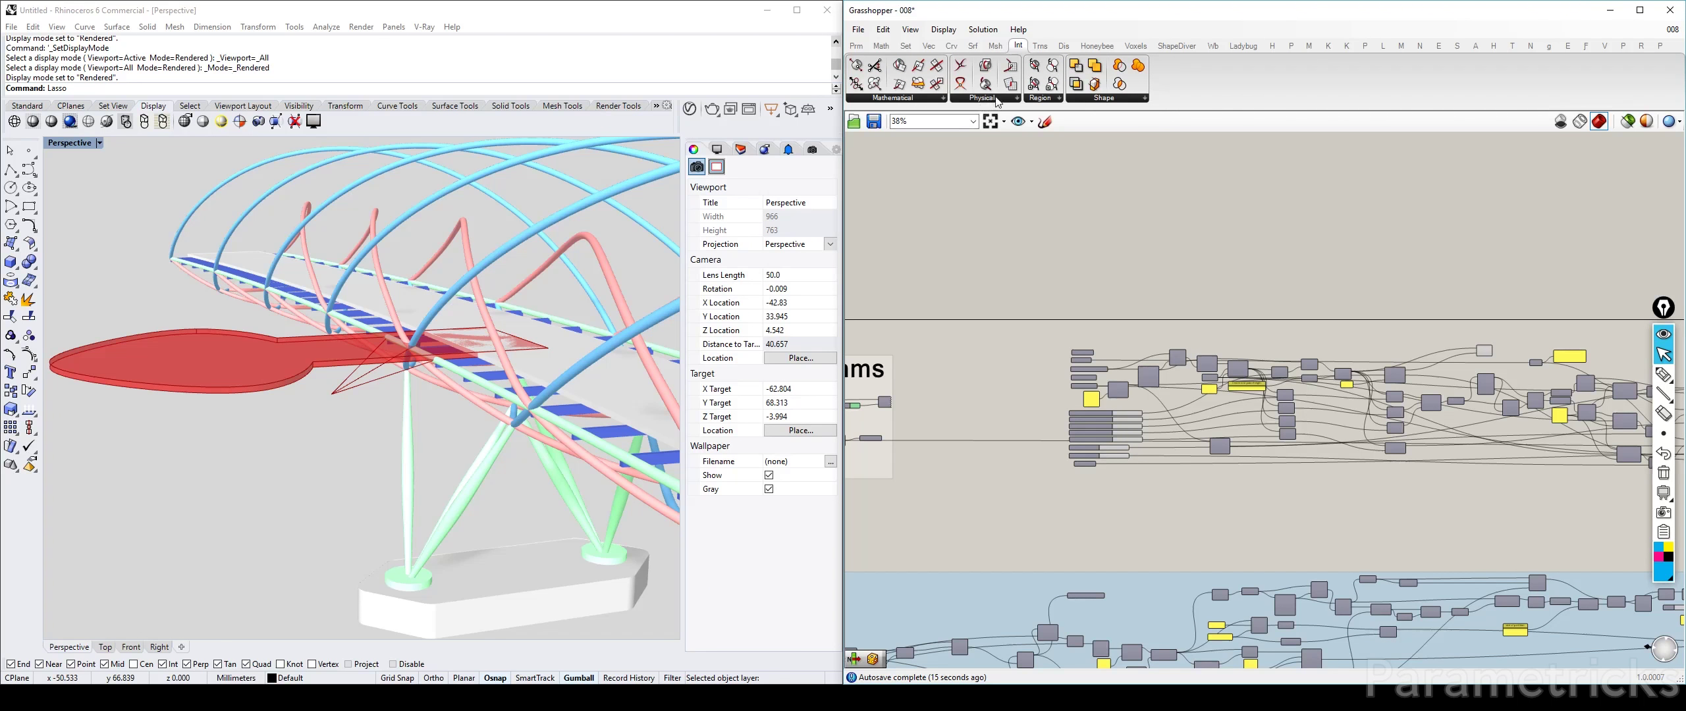
left_click(1096, 100)
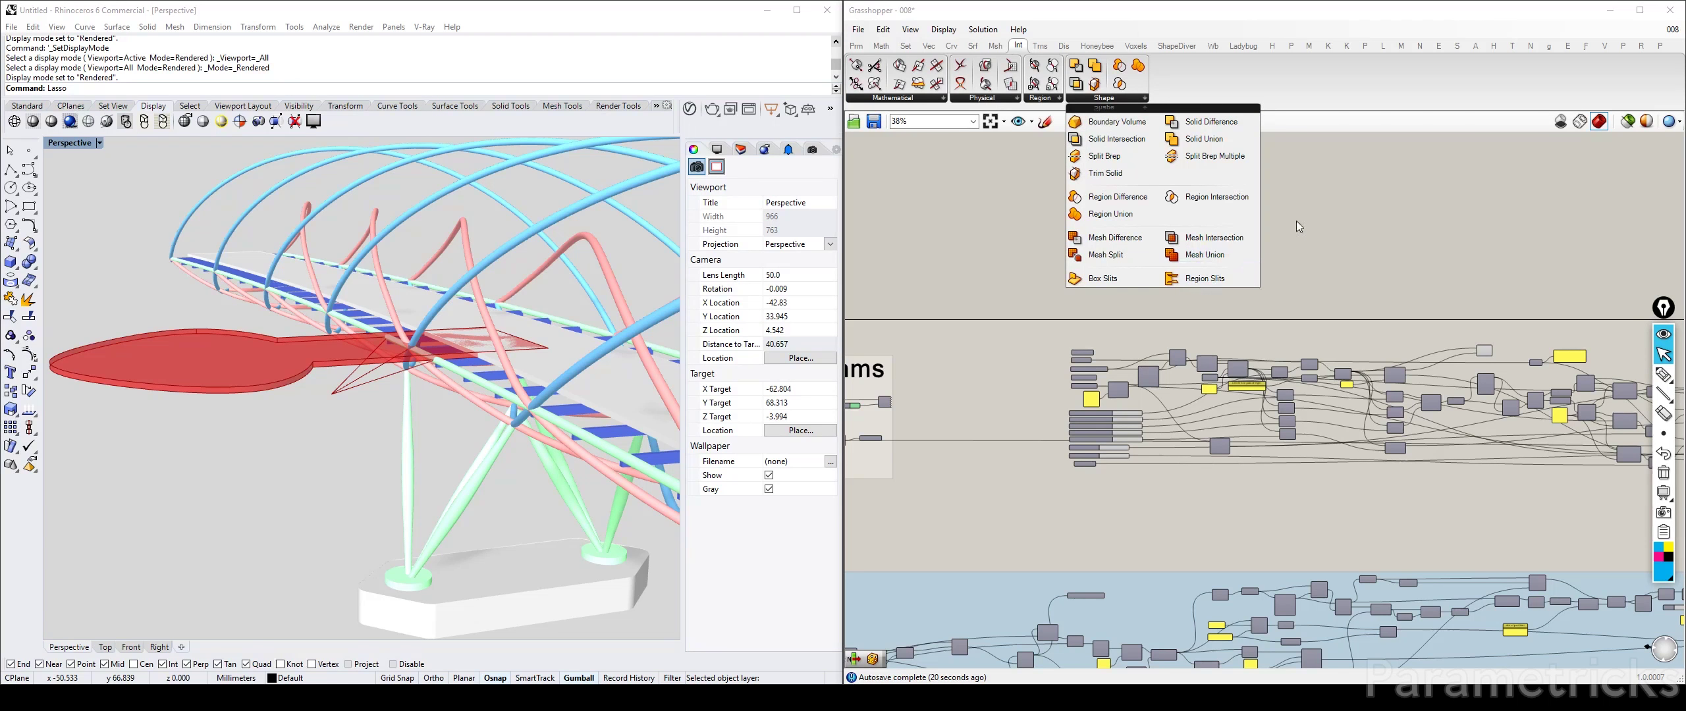
left_click(1217, 139)
left_click(1246, 274)
scroll(1246, 273, "up", 4)
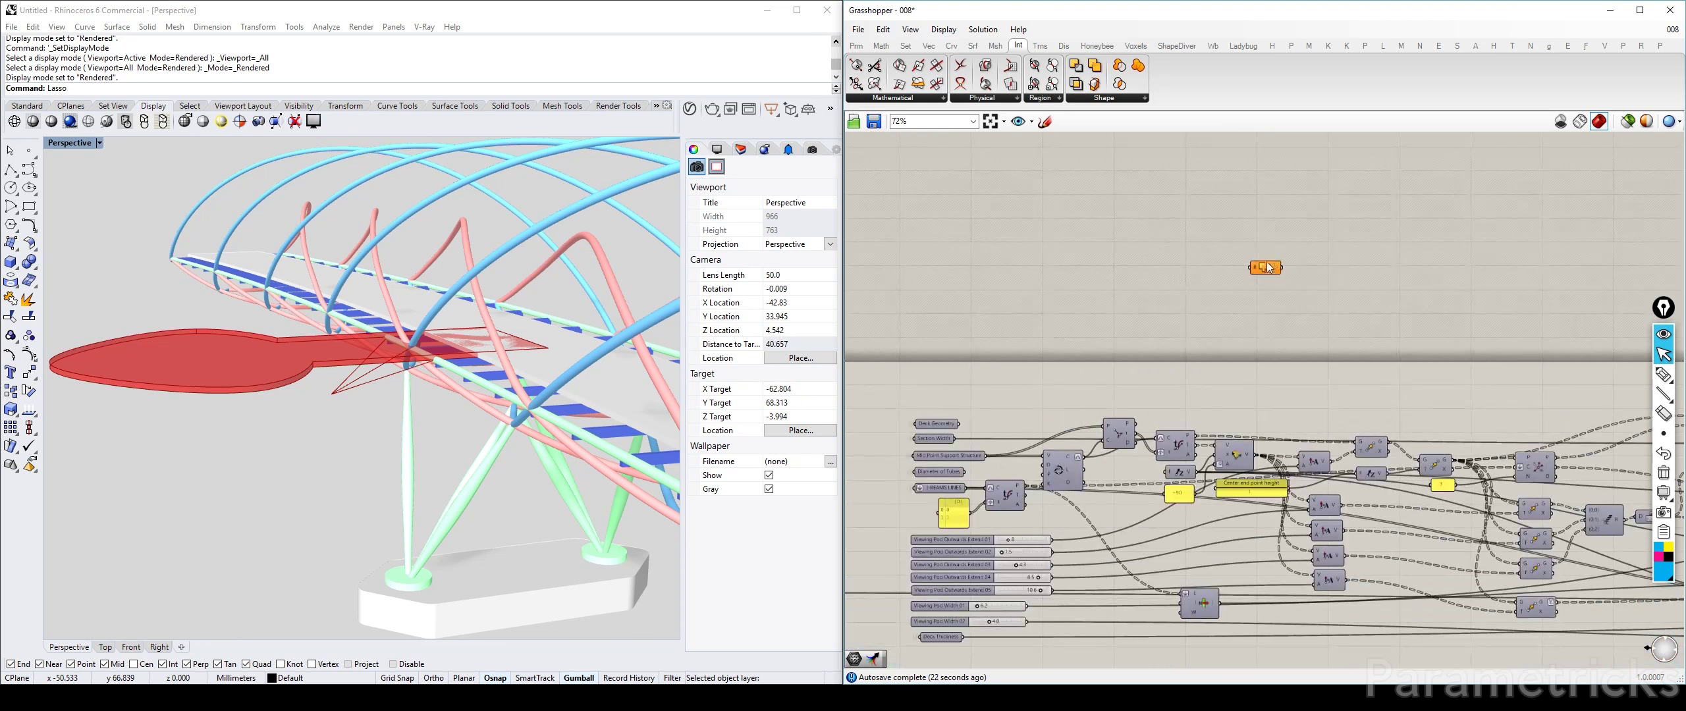
Step: Feed Solid Union's B input from the duplicate Deck Geometry parameter and move the component to the end of the viewing pod chain
left_click(1259, 270)
left_click_drag(1010, 386, 1477, 331)
scroll(1478, 331, "down", 5)
right_click_drag(1482, 329, 1012, 342)
left_click_drag(1011, 344, 1513, 431)
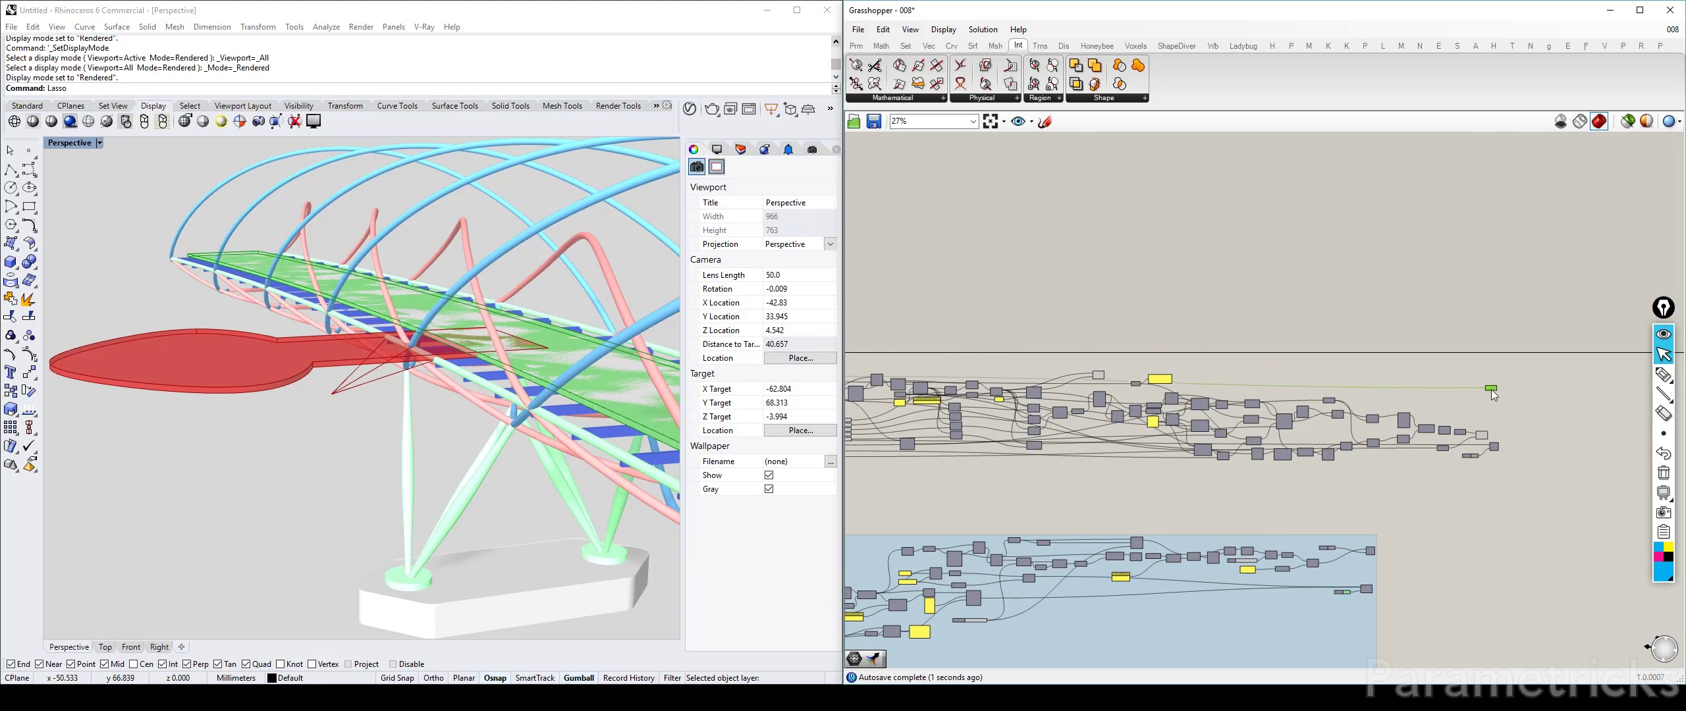
Step: Add the viewing pod Extrude's E output to Solid Union's B input and flatten that input
scroll(1520, 443, "up", 5)
left_click_drag(1169, 454, 1243, 419)
right_click(1250, 418)
left_click(1291, 505)
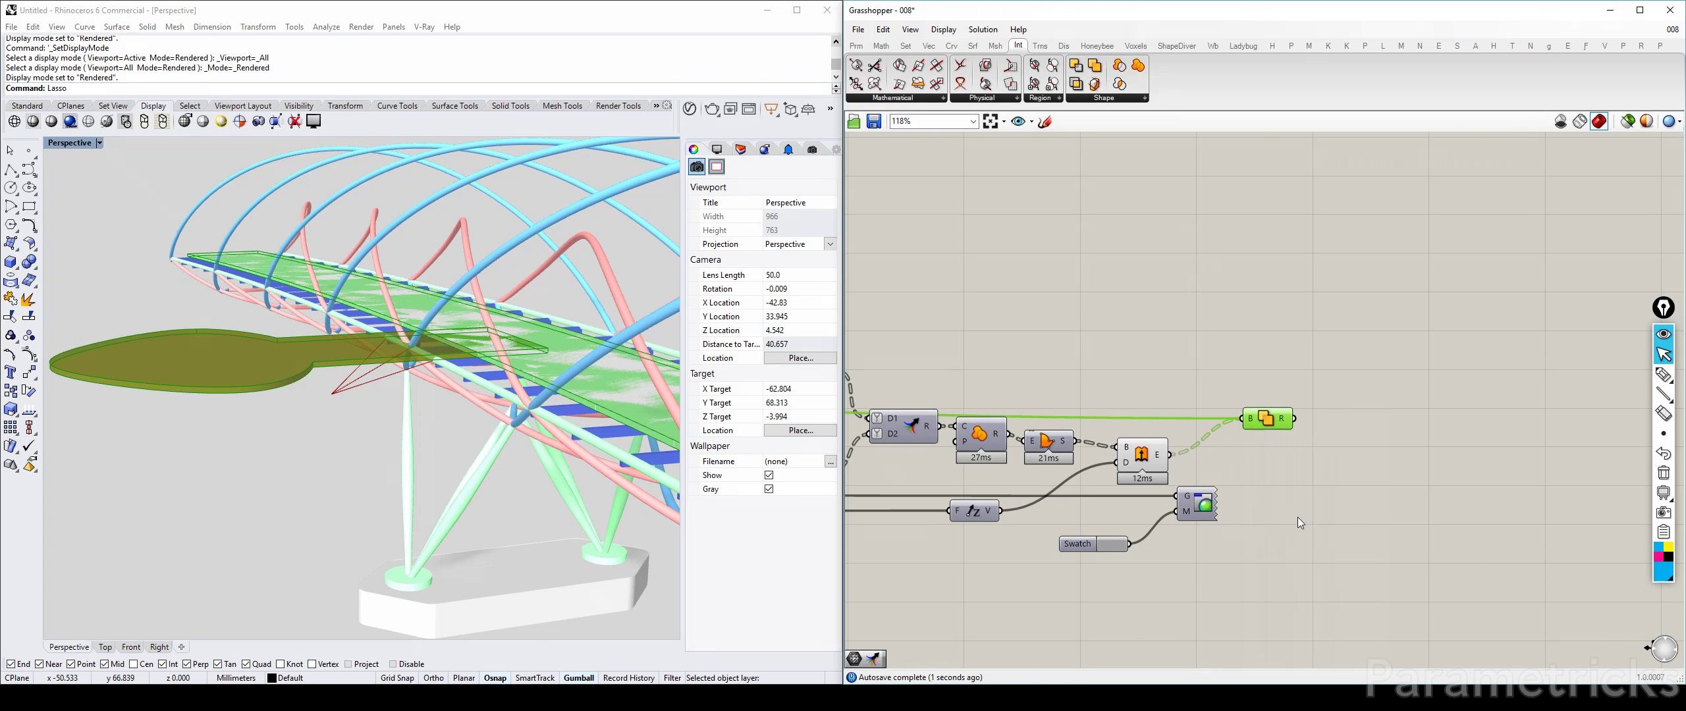
left_click(1144, 443)
left_click(1194, 324)
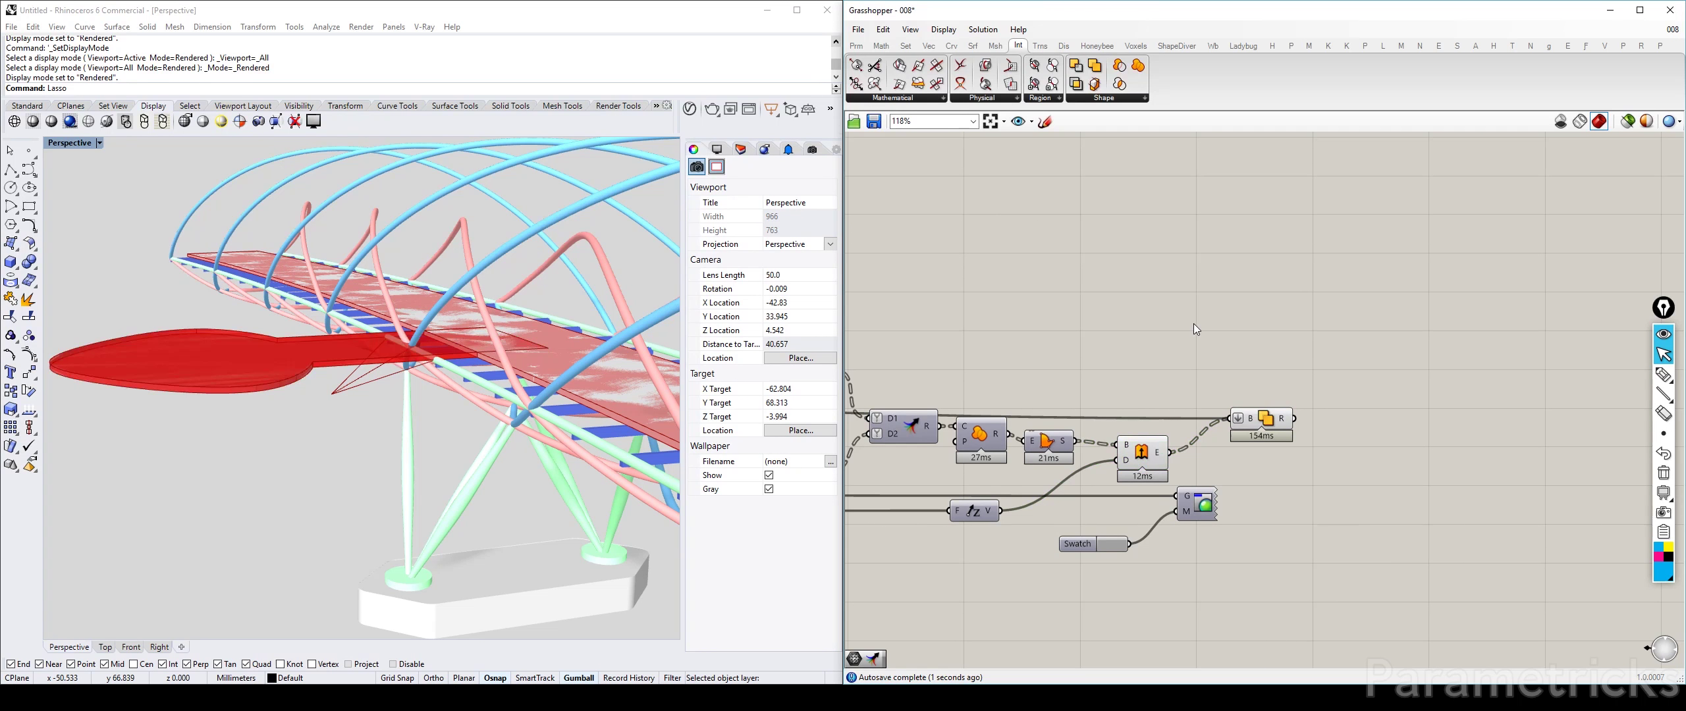
Step: Turn off the preview of the viewing pod Extrude component and of the Solid Union
left_click(1150, 445)
key("ctrl+q")
left_click(1197, 335)
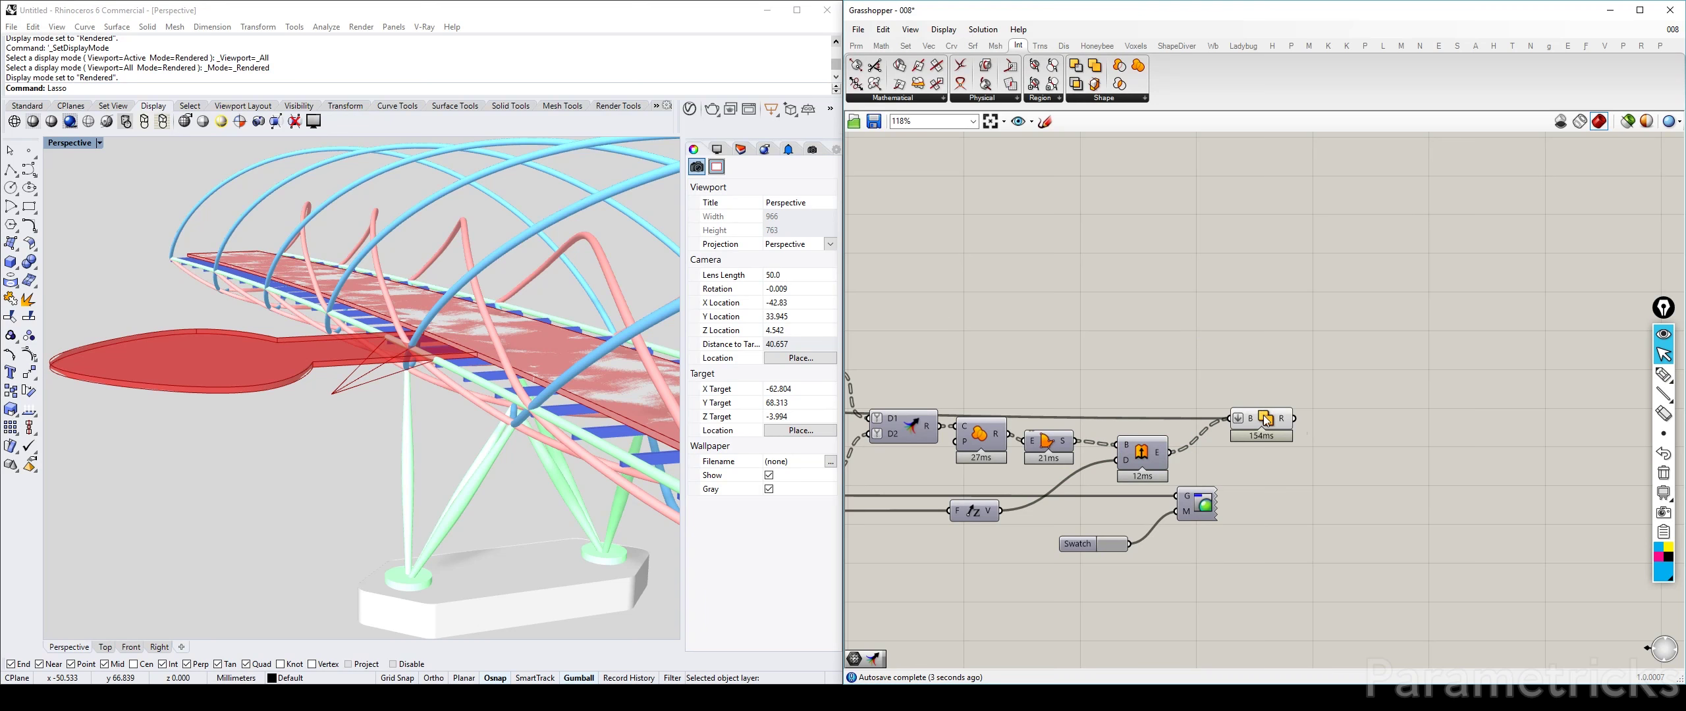
left_click(1266, 421)
Step: Move the Custom Preview and its Swatch beside Solid Union and feed the preview geometry from Solid Union's R output
left_click_drag(1176, 500, 1346, 441)
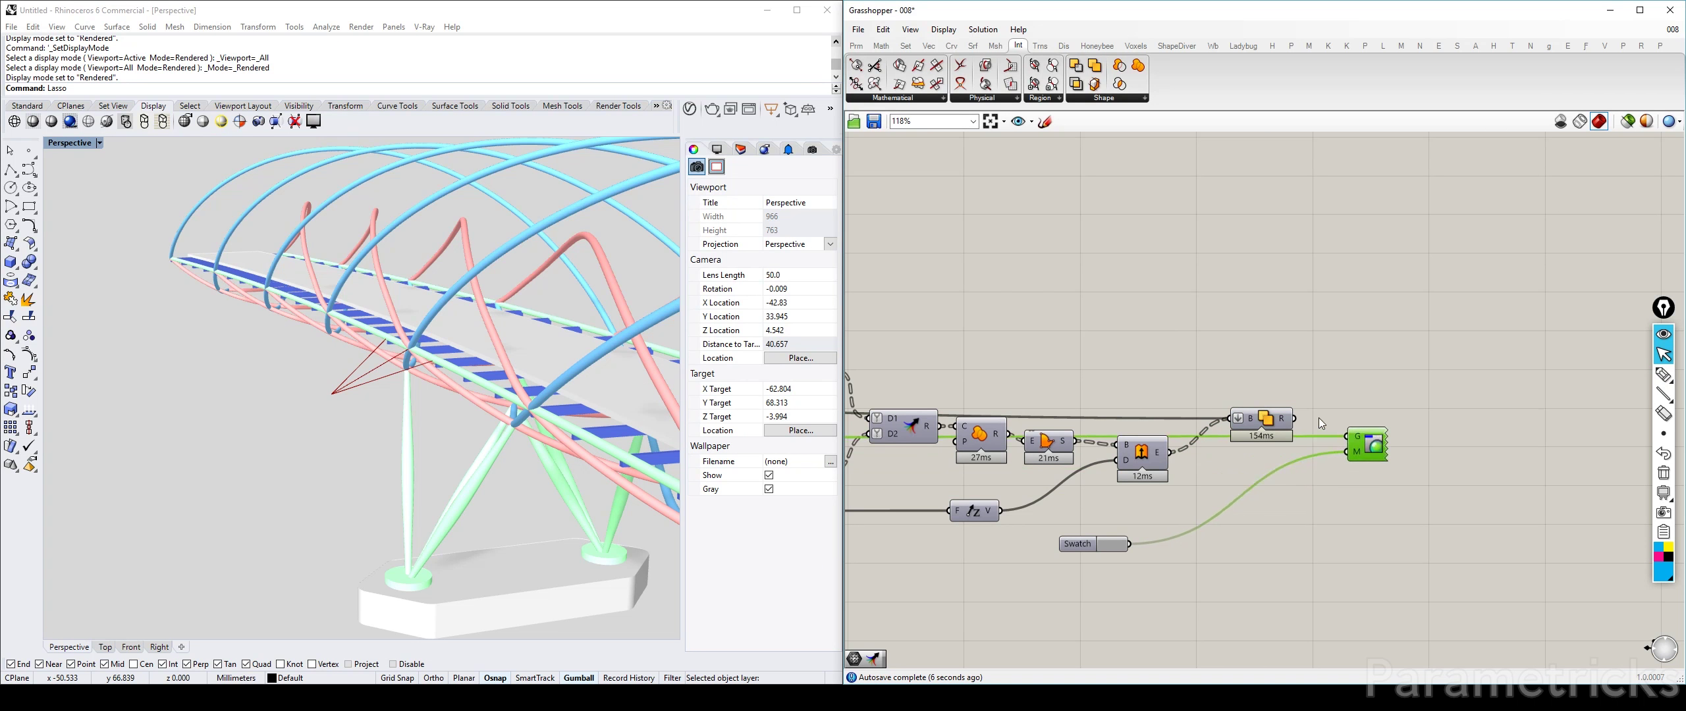
left_click_drag(1081, 543, 1258, 469)
left_click(1019, 290)
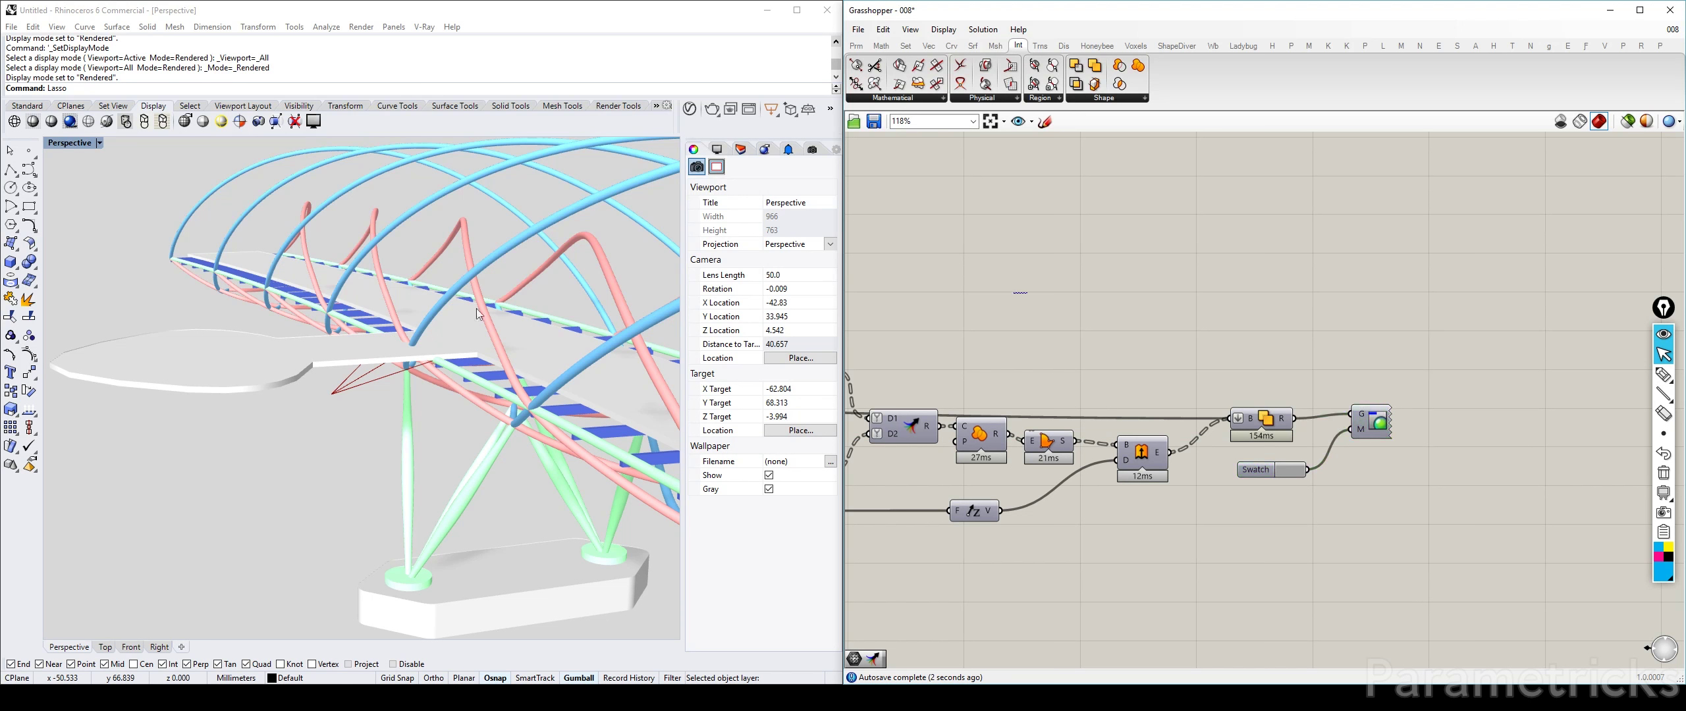
Step: Set Viewing Pod Outwards Extend 04 to 7.9 and Outwards Extend 05 to 9.1 while watching the pod outline in the Top view
left_click(495, 369)
scroll(495, 373, "down", 10)
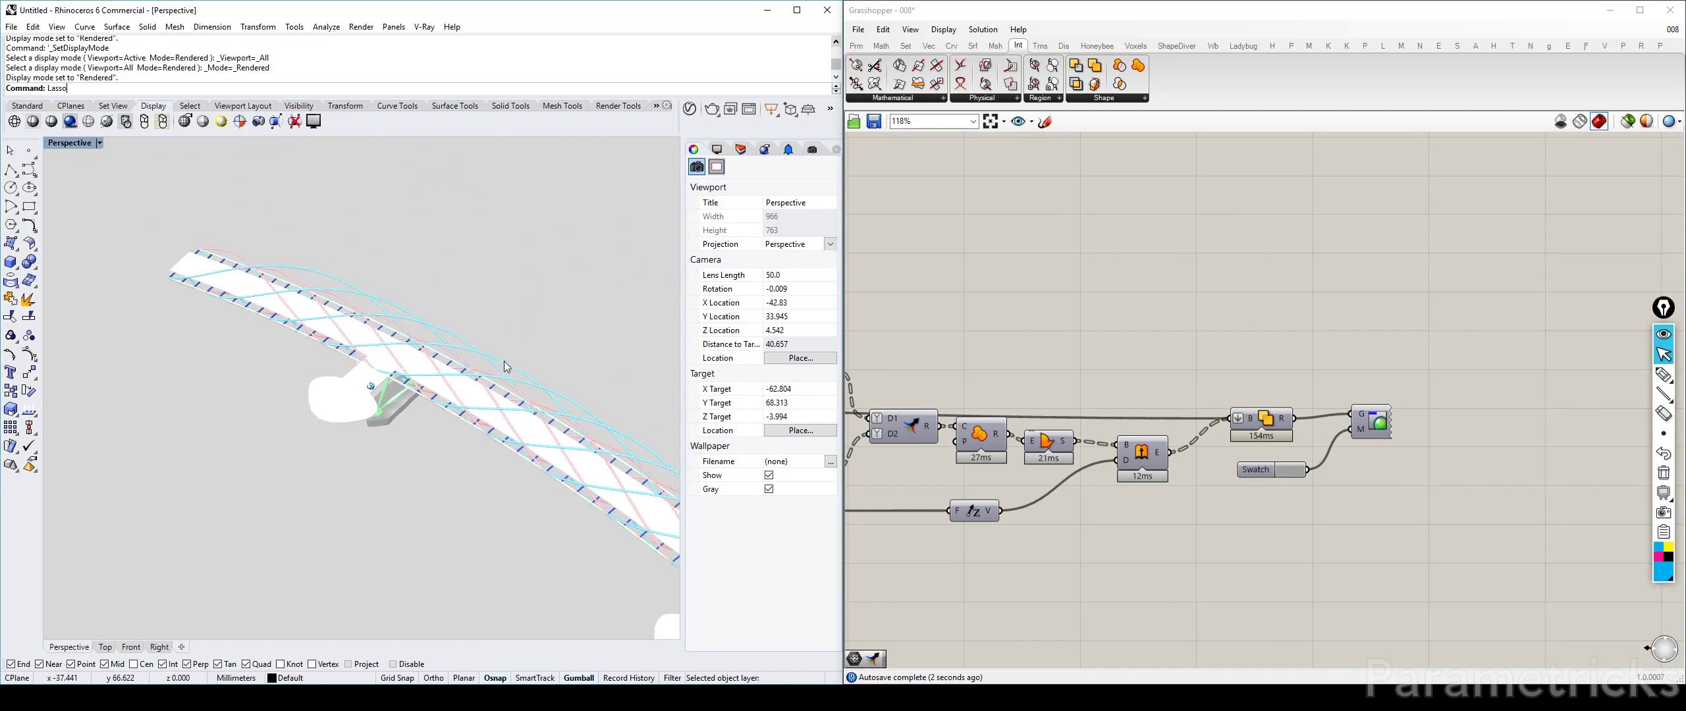
double_click(57, 143)
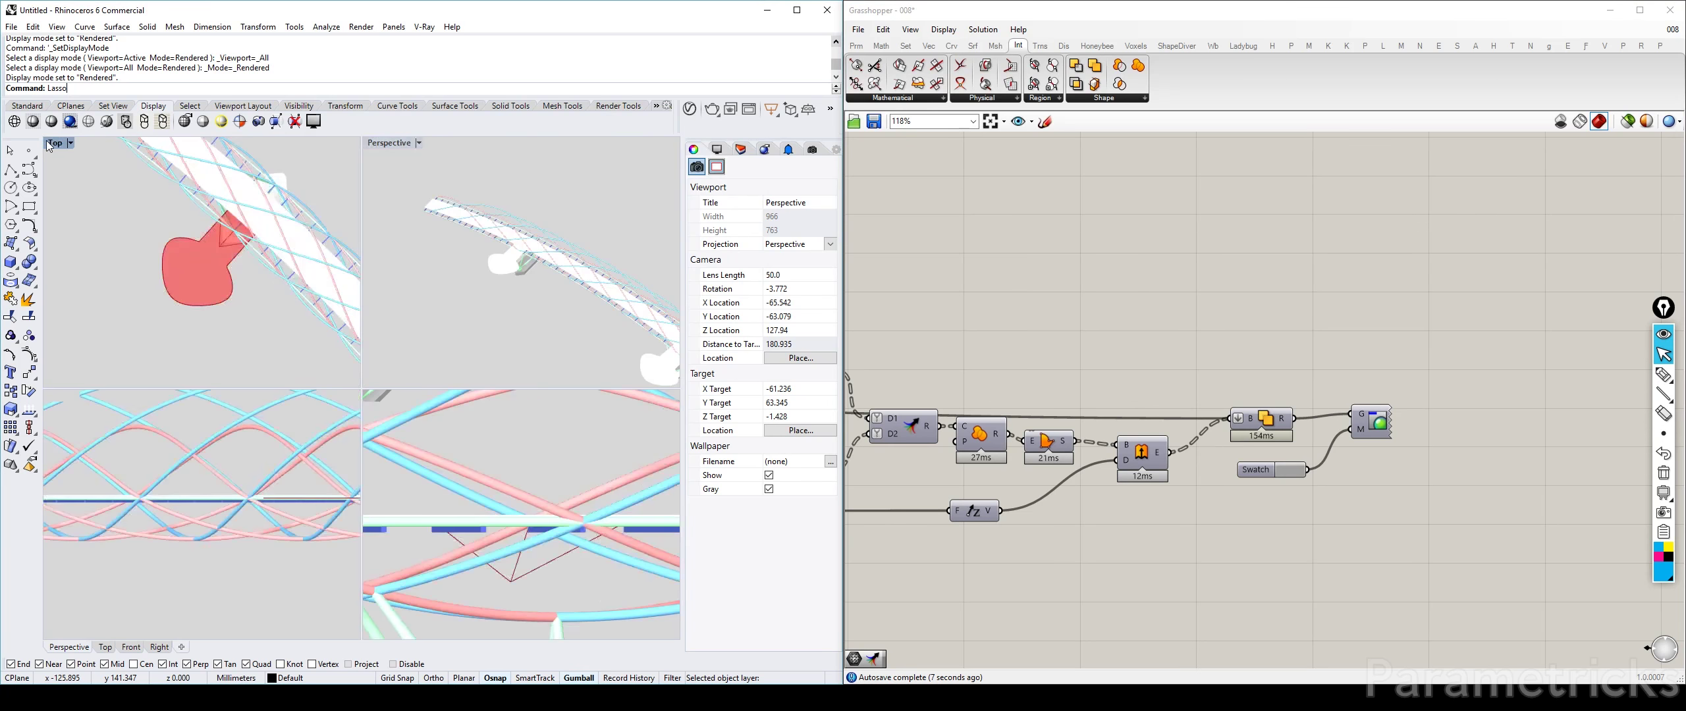
double_click(57, 143)
scroll(1033, 352, "down", 7)
right_click_drag(1313, 278, 1559, 264)
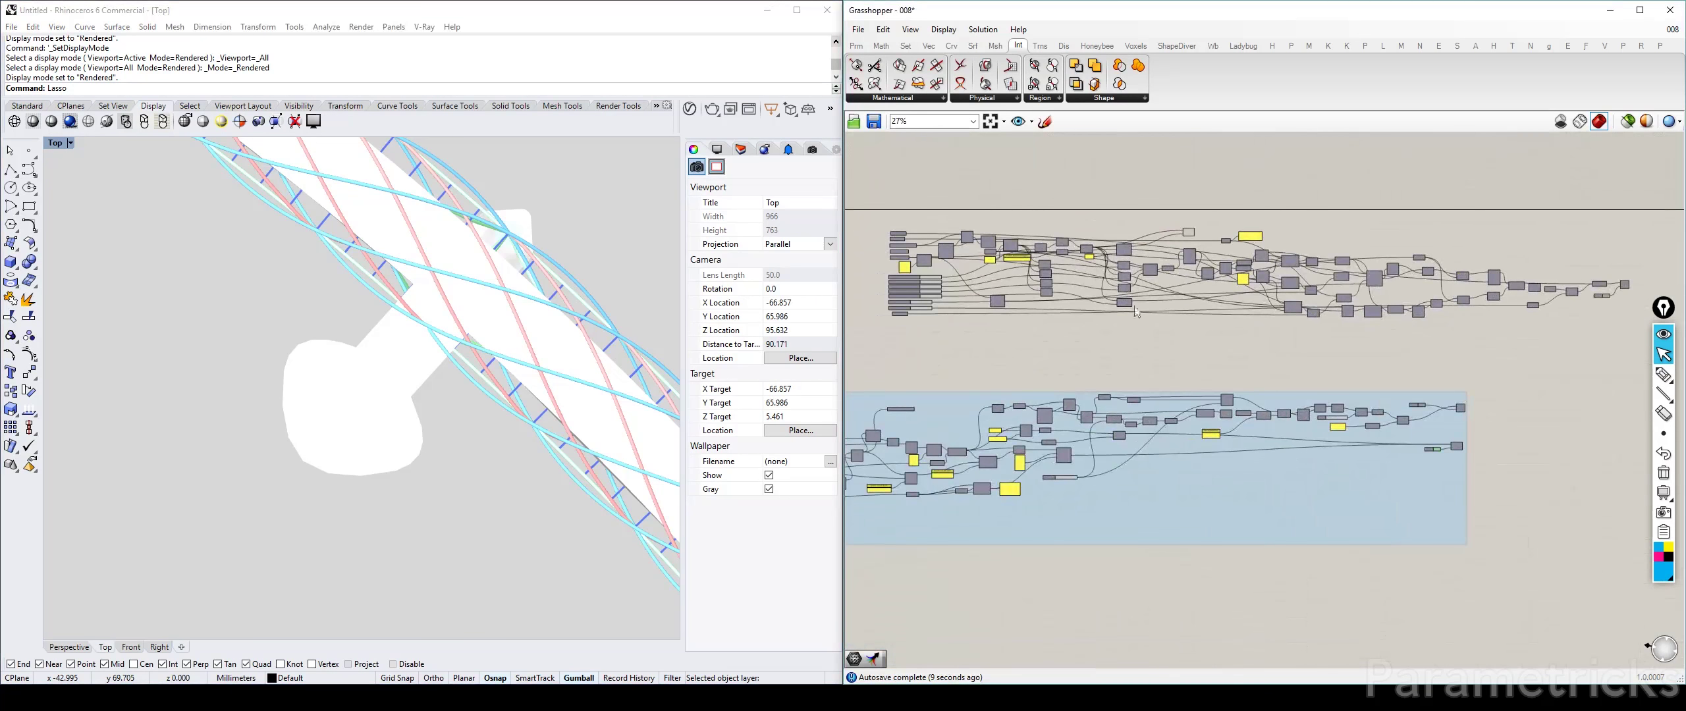
scroll(1113, 297, "up", 12)
scroll(1084, 250, "down", 2)
right_click_drag(1220, 196, 1227, 394)
scroll(1227, 393, "up", 2)
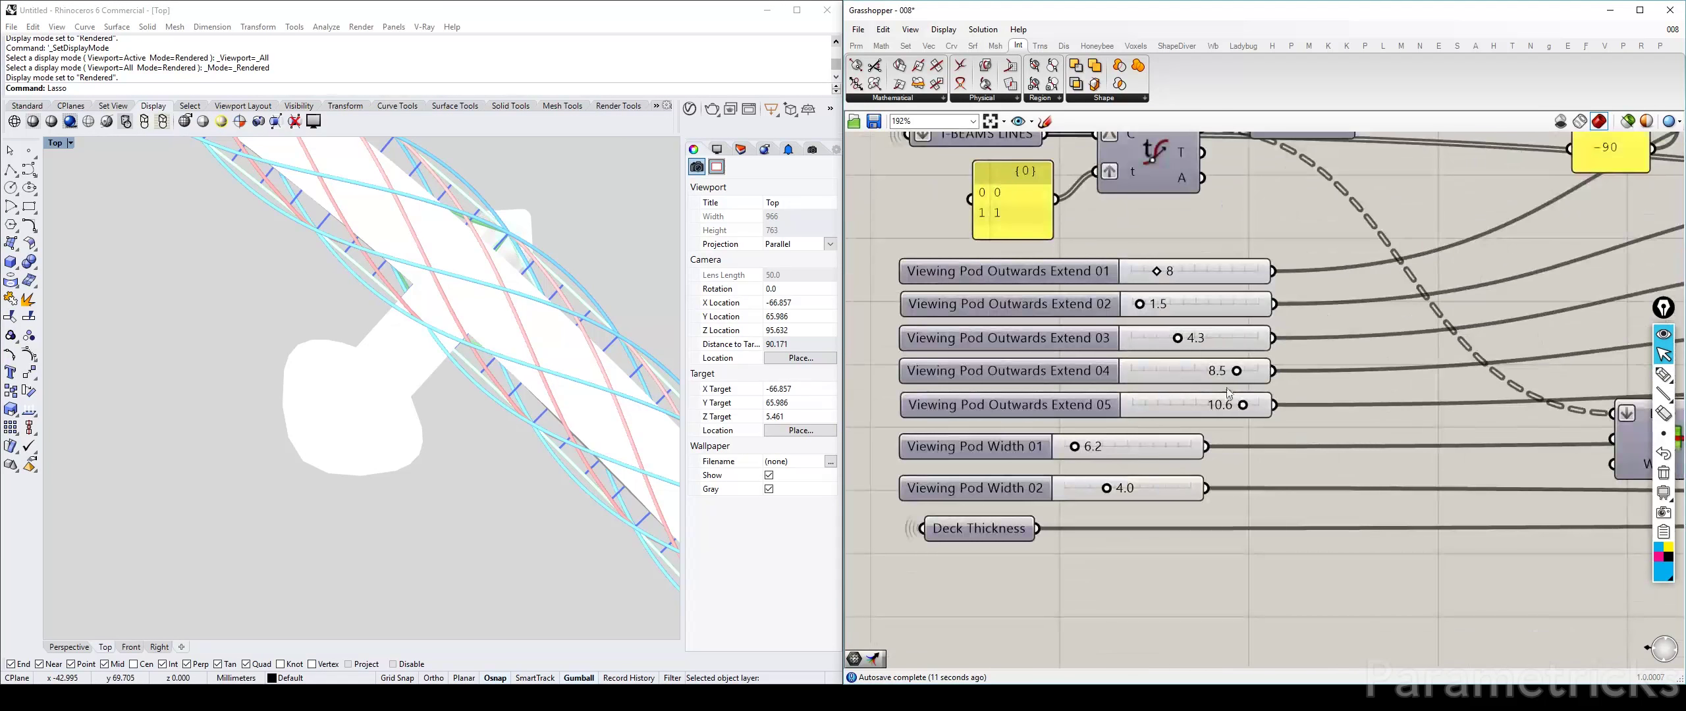
left_click_drag(1234, 372, 1224, 405)
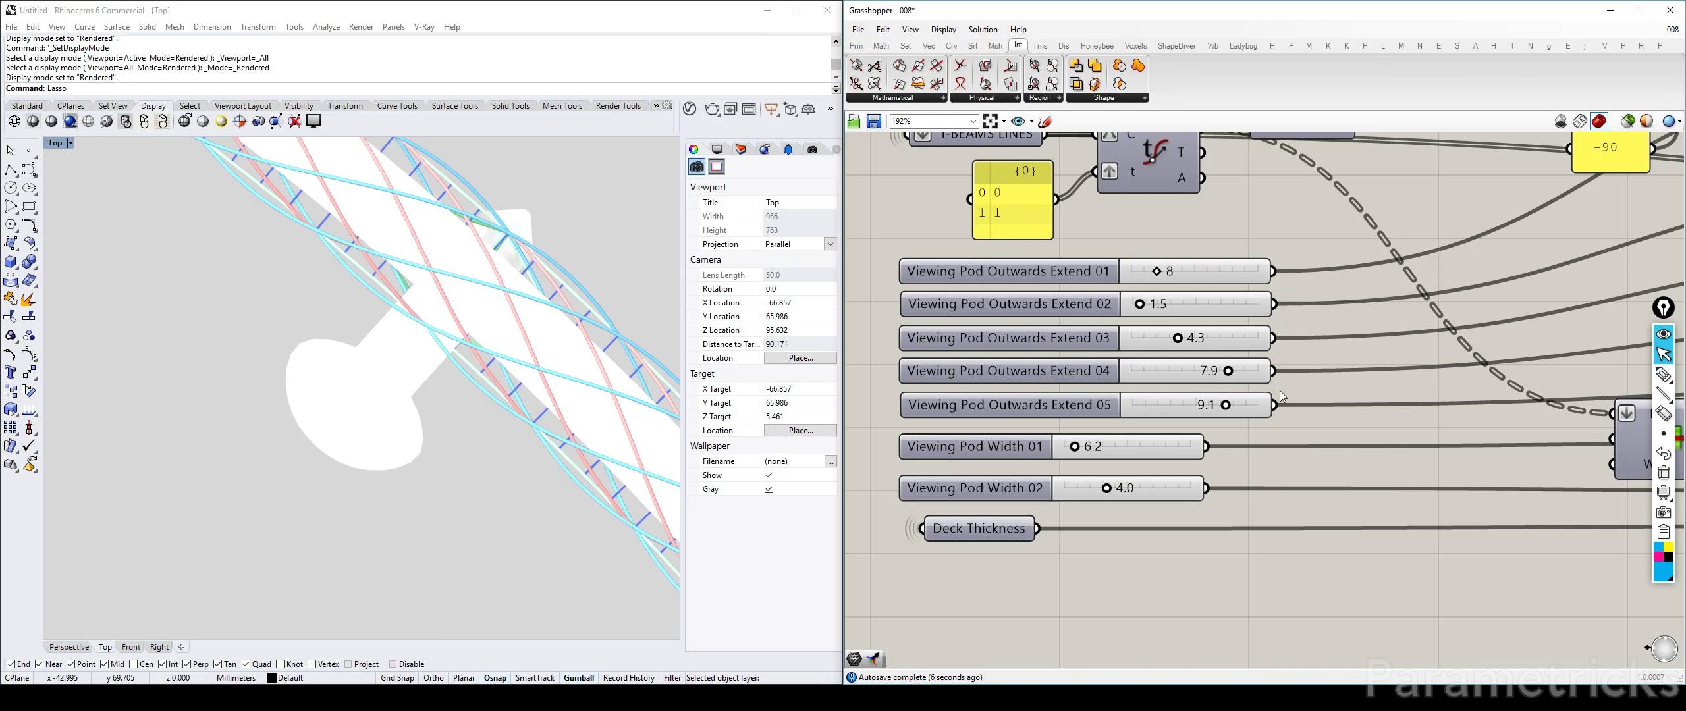
Step: Set Viewing Pod Outwards Extend 05 to exactly 9.2
double_click(1250, 404)
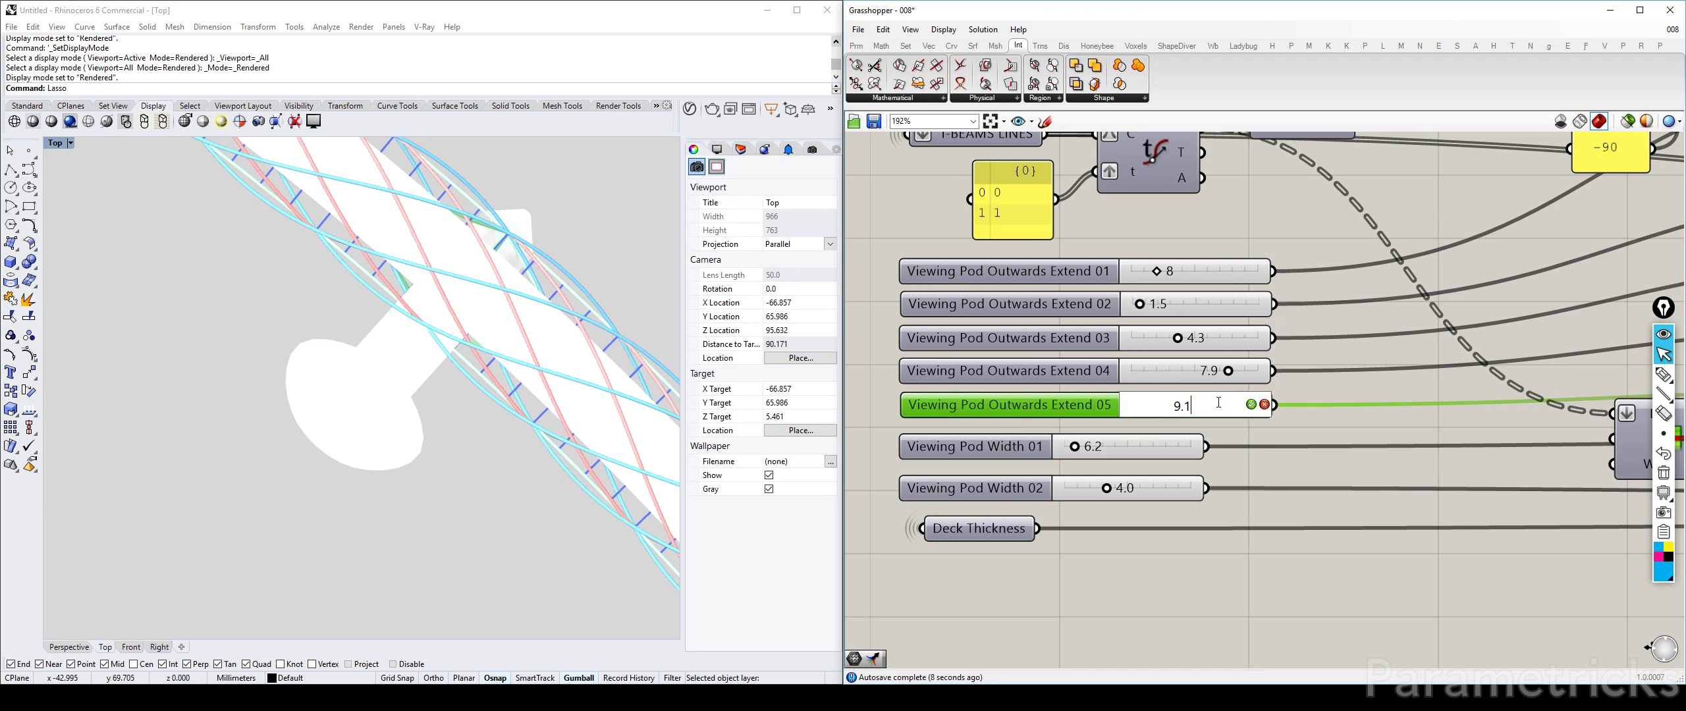
type("9.2")
key("Return")
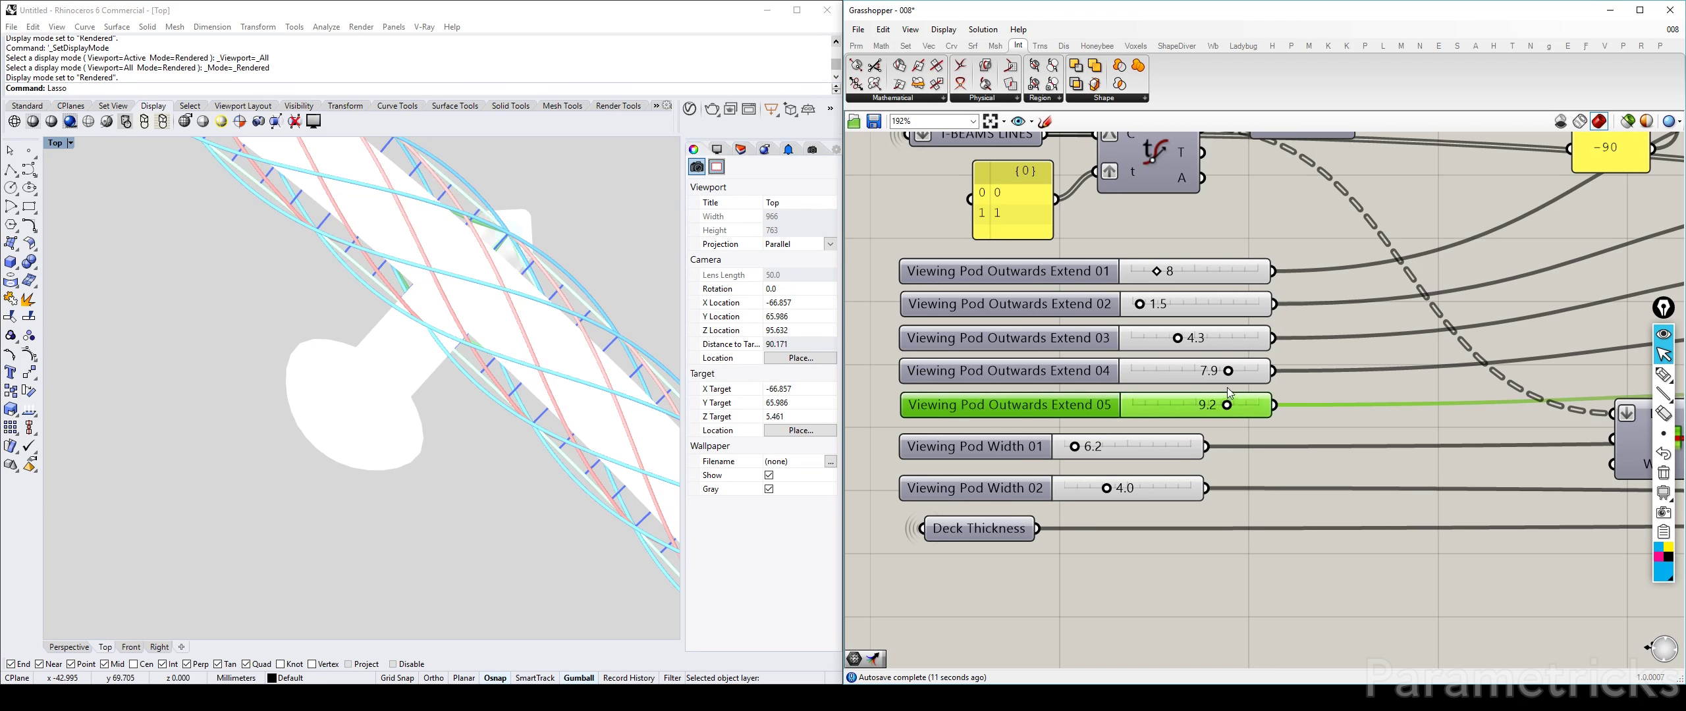
left_click(1253, 223)
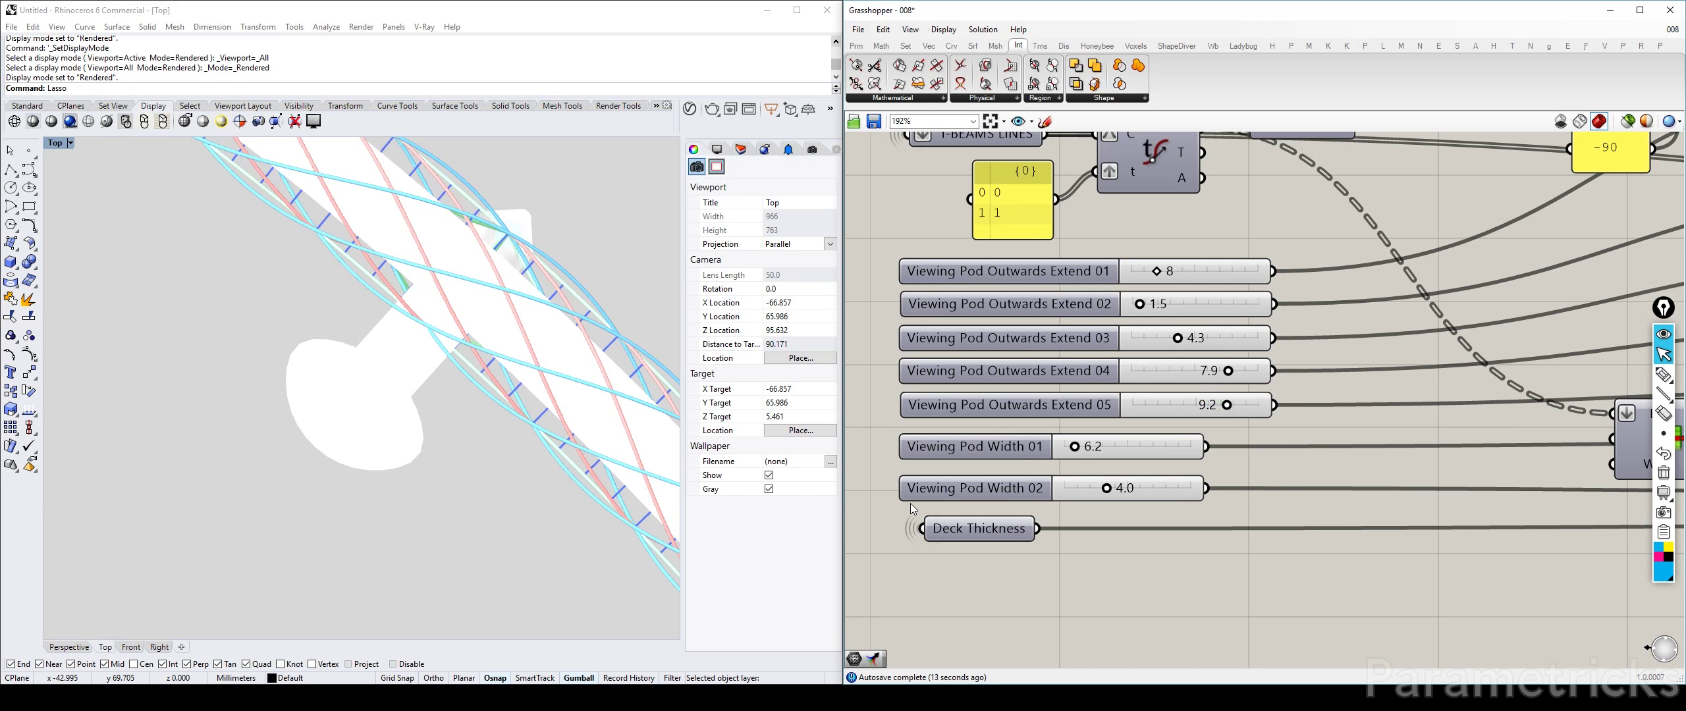
Step: Try distributing the viewing pod sliders and Deck Thickness parameter evenly in the vertical direction, and undo it
left_click_drag(983, 545, 961, 283)
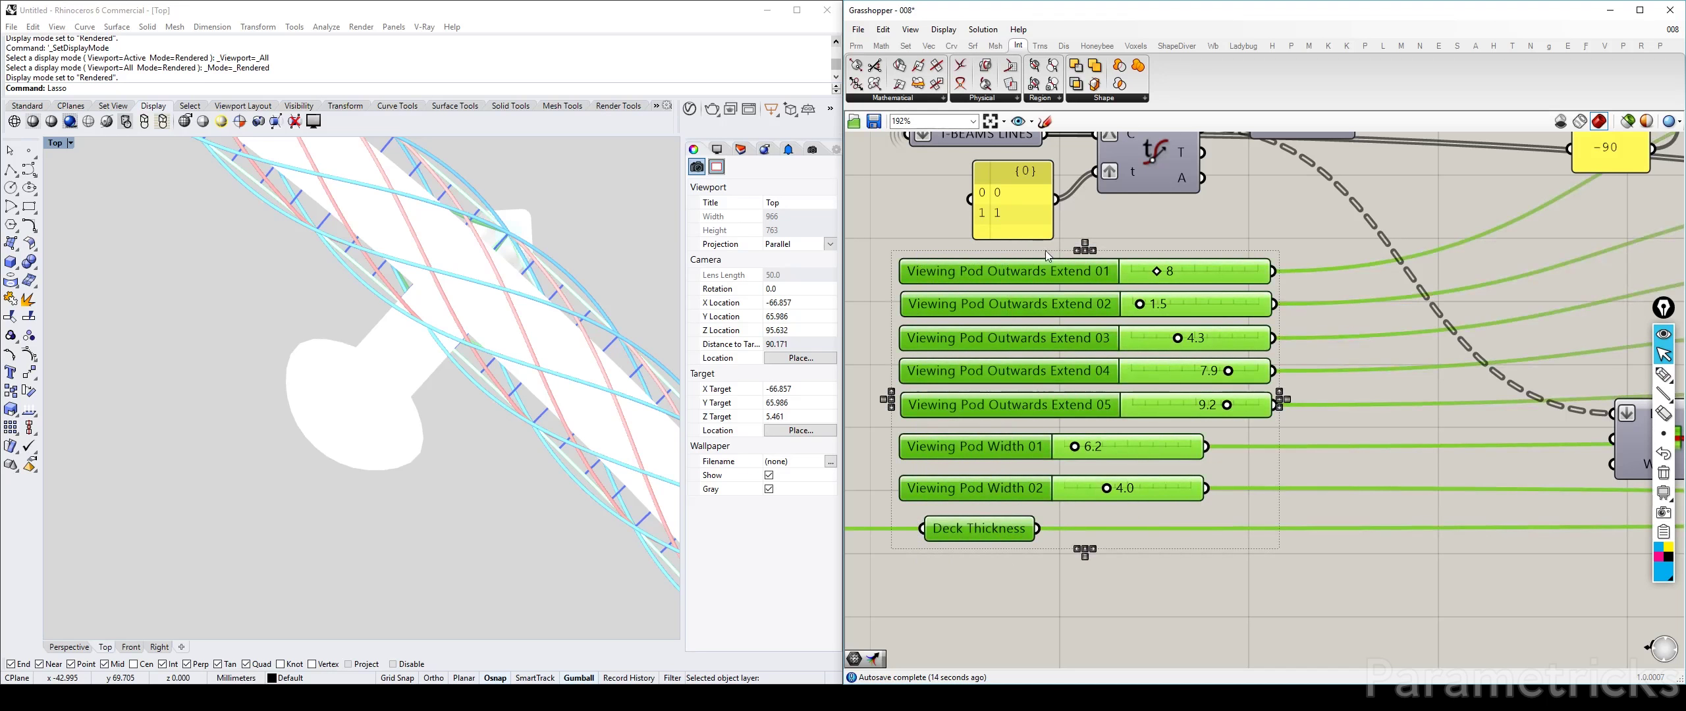
left_click(1085, 249)
left_click(1162, 224)
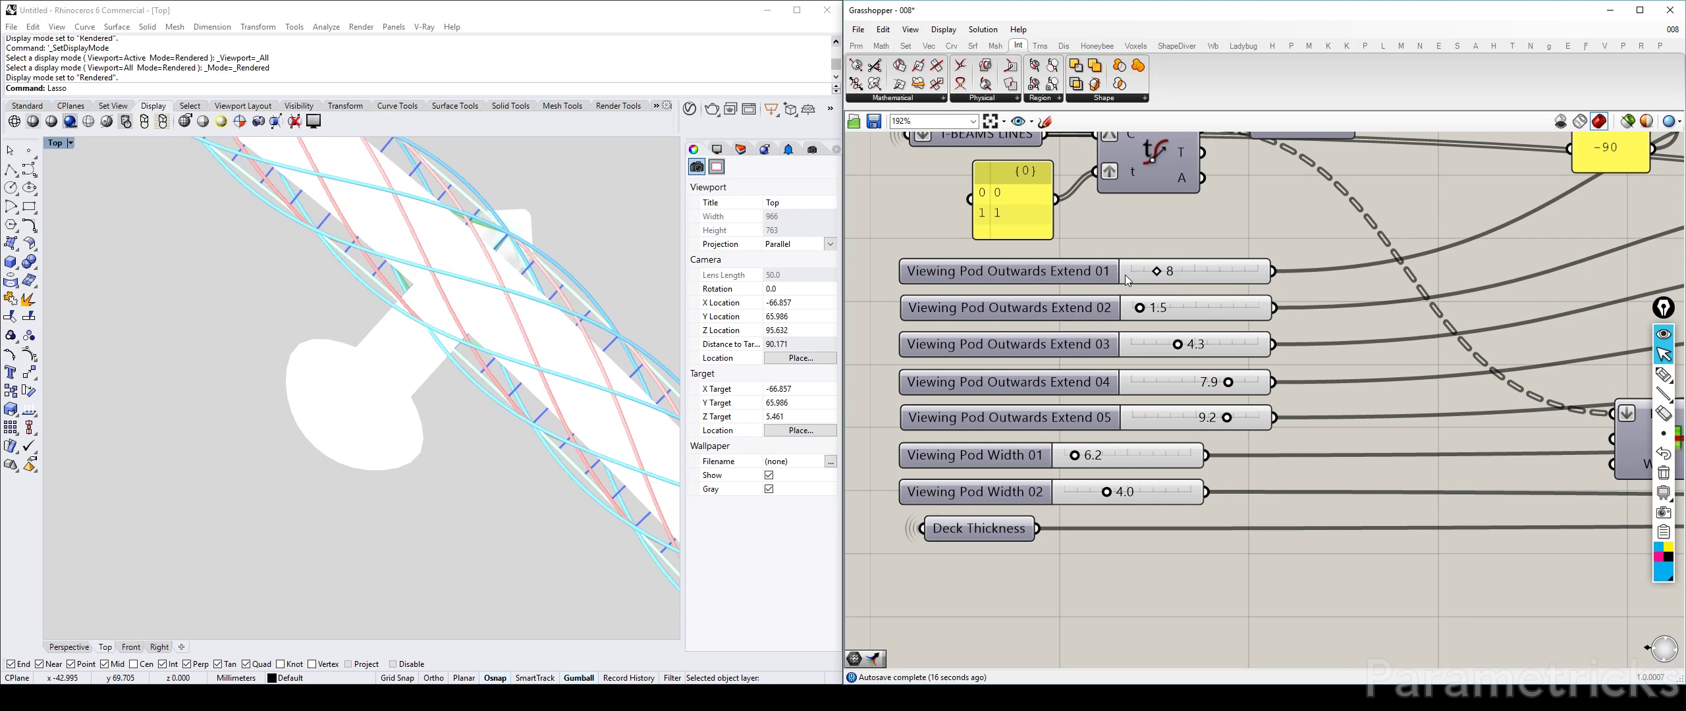
key("ctrl+z")
Step: Examine the united pod and main deck in the Top and Perspective views and look over the viewing pod definition
scroll(498, 386, "down", 3)
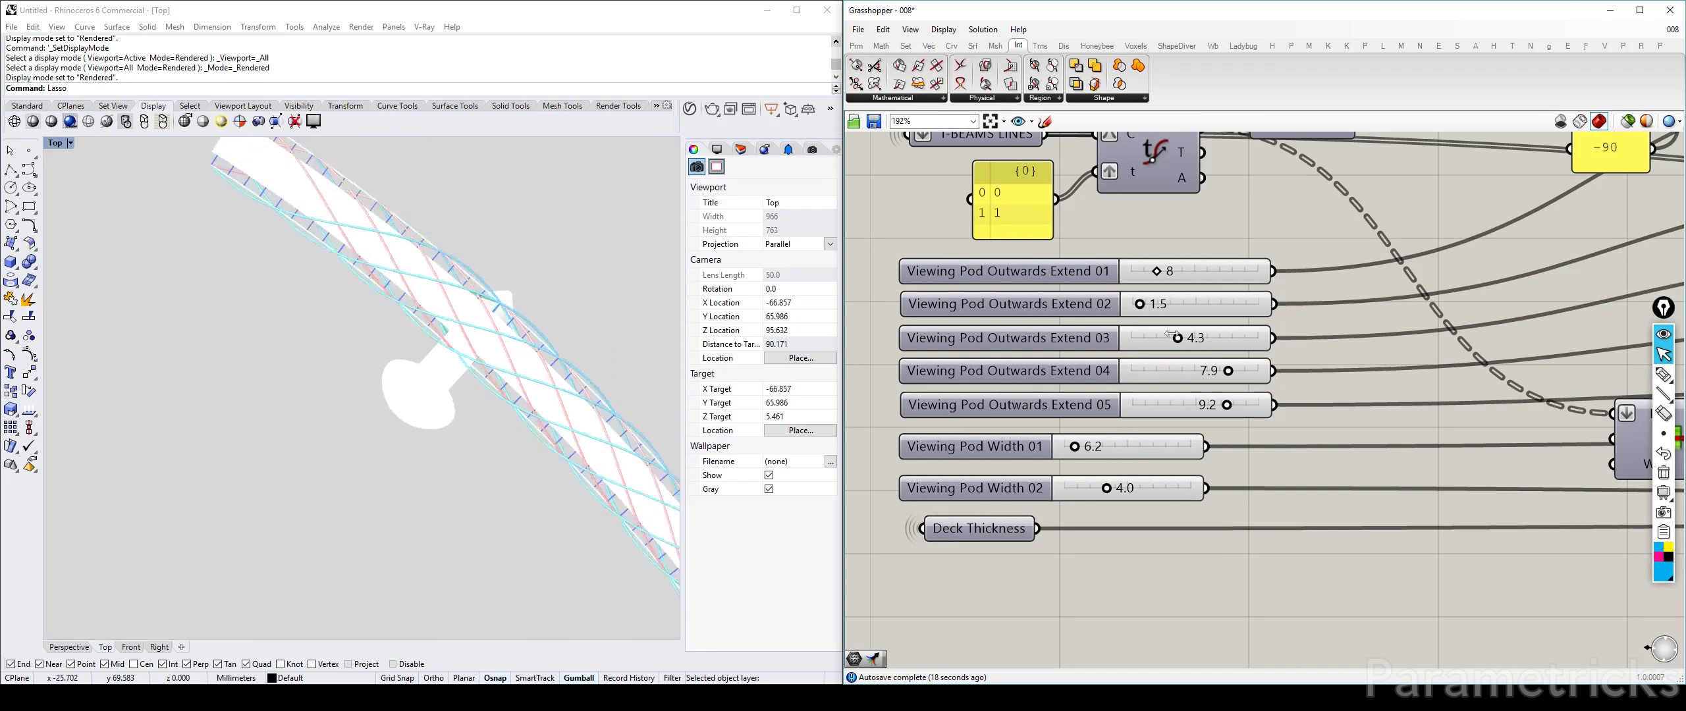
right_click_drag(1401, 321, 1130, 313)
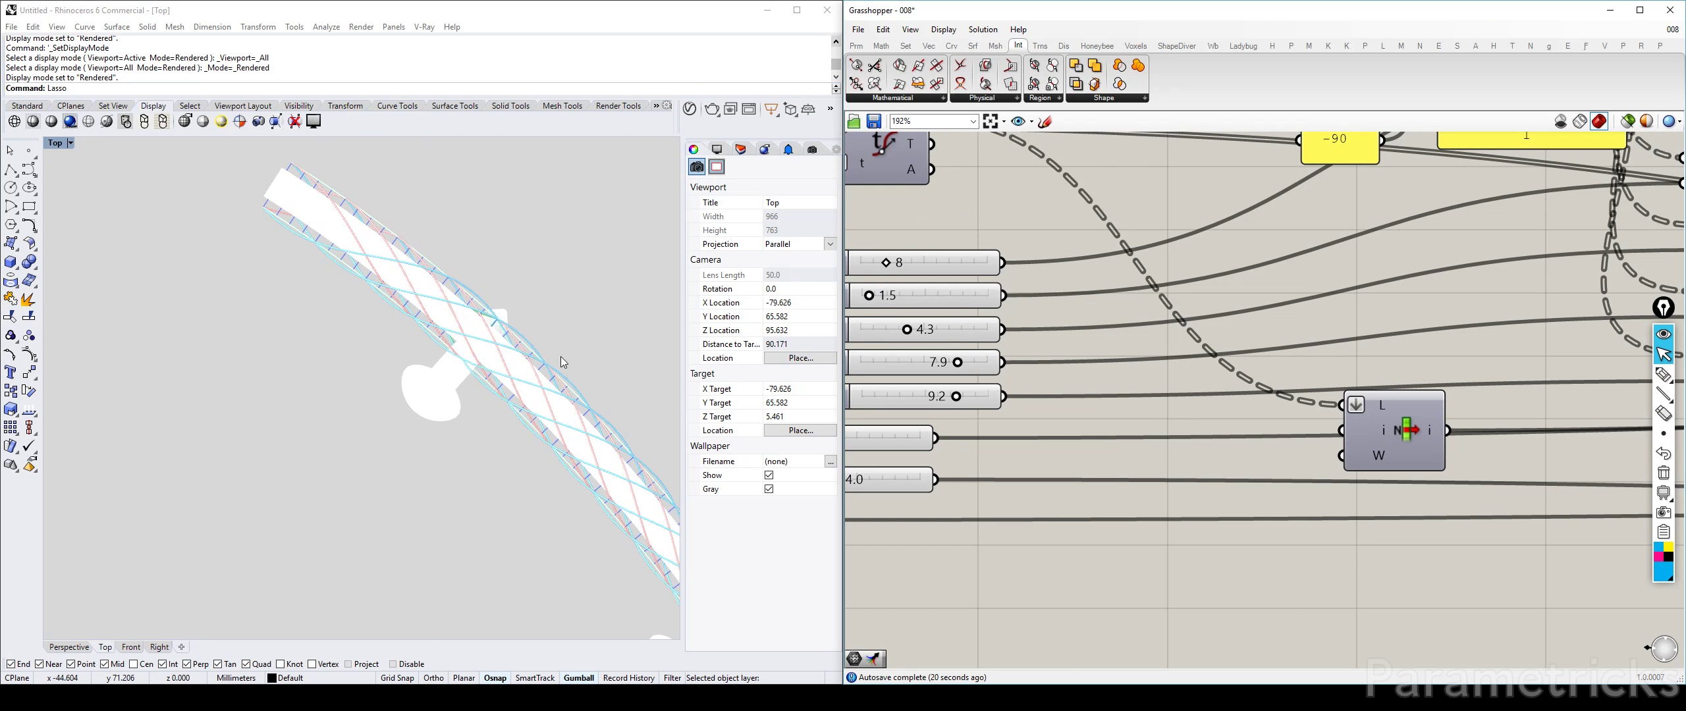
scroll(1272, 325, "down", 5)
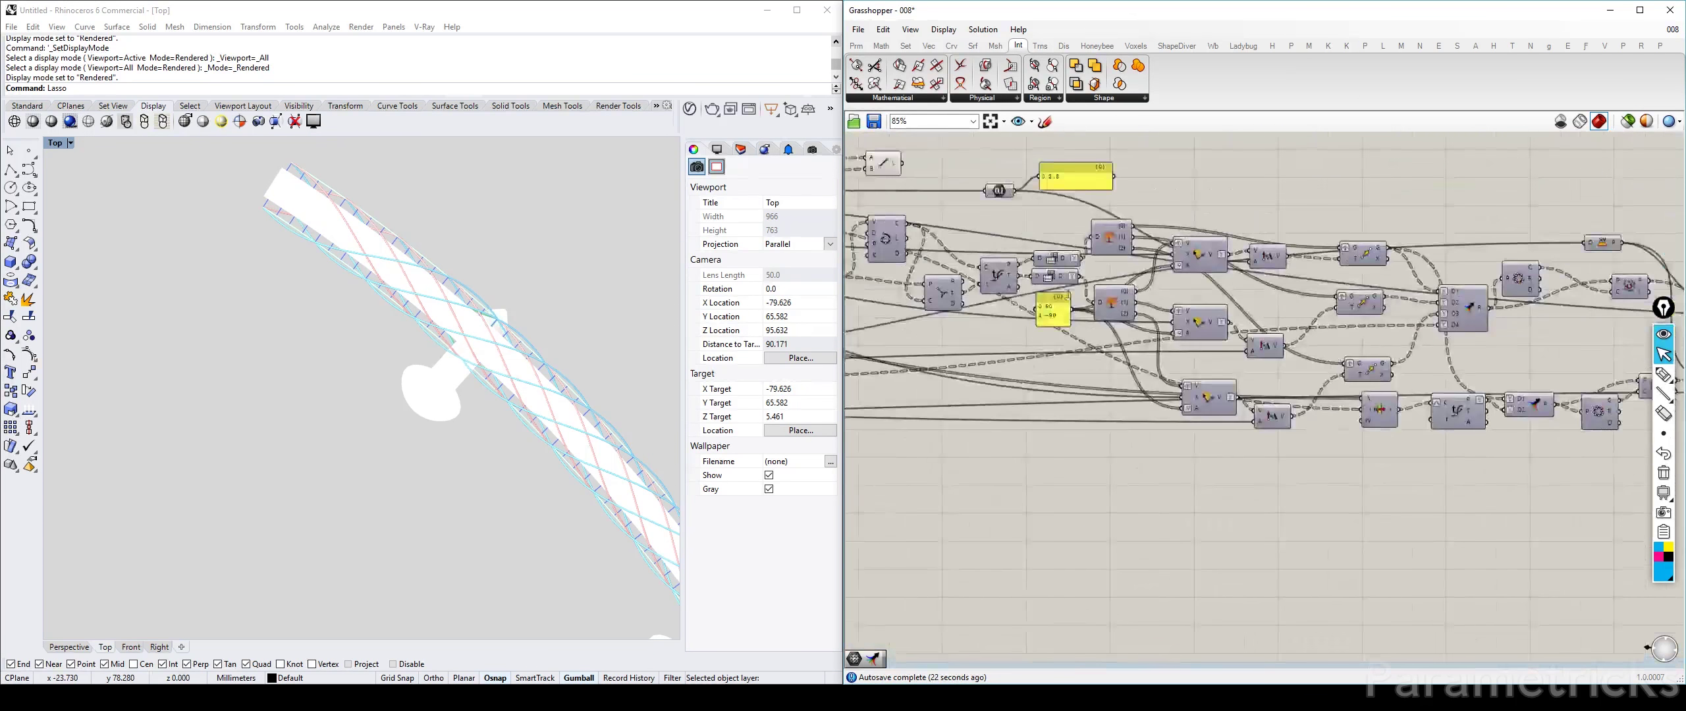
double_click(55, 143)
double_click(385, 143)
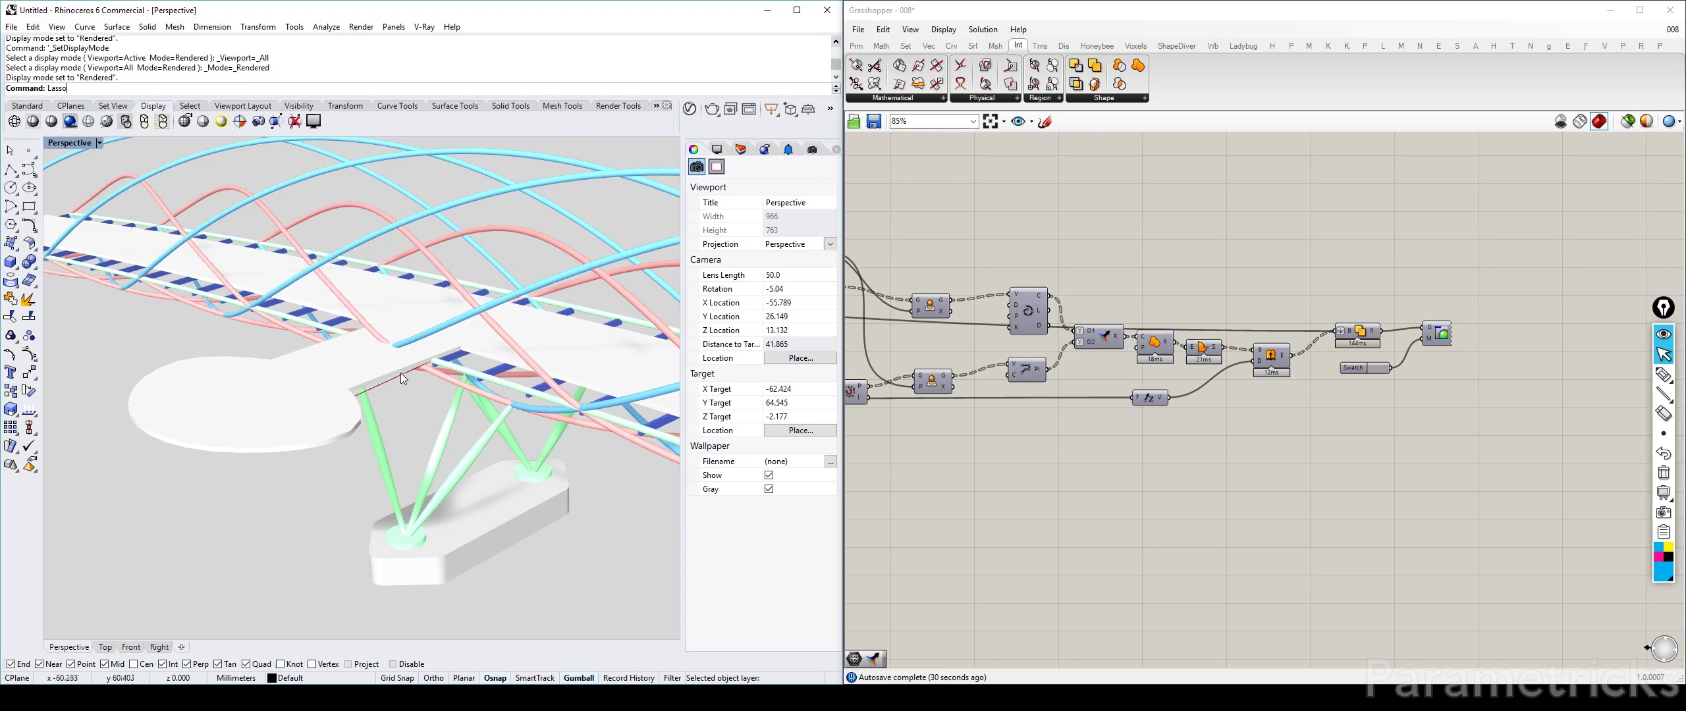
scroll(1303, 219, "down", 5)
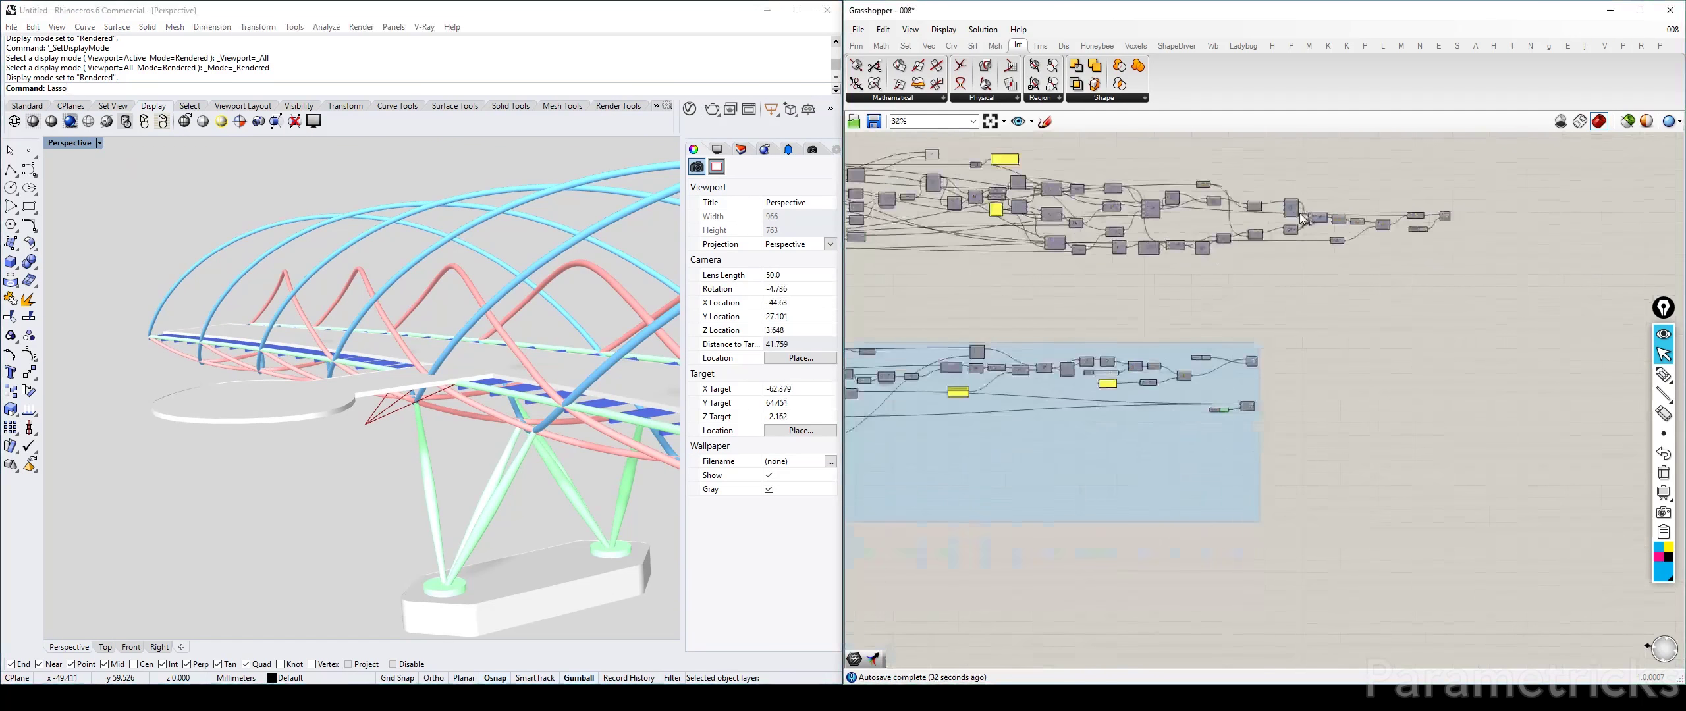
scroll(1300, 213, "down", 1)
right_click_drag(1065, 241, 1238, 244)
right_click_drag(988, 256, 1128, 227)
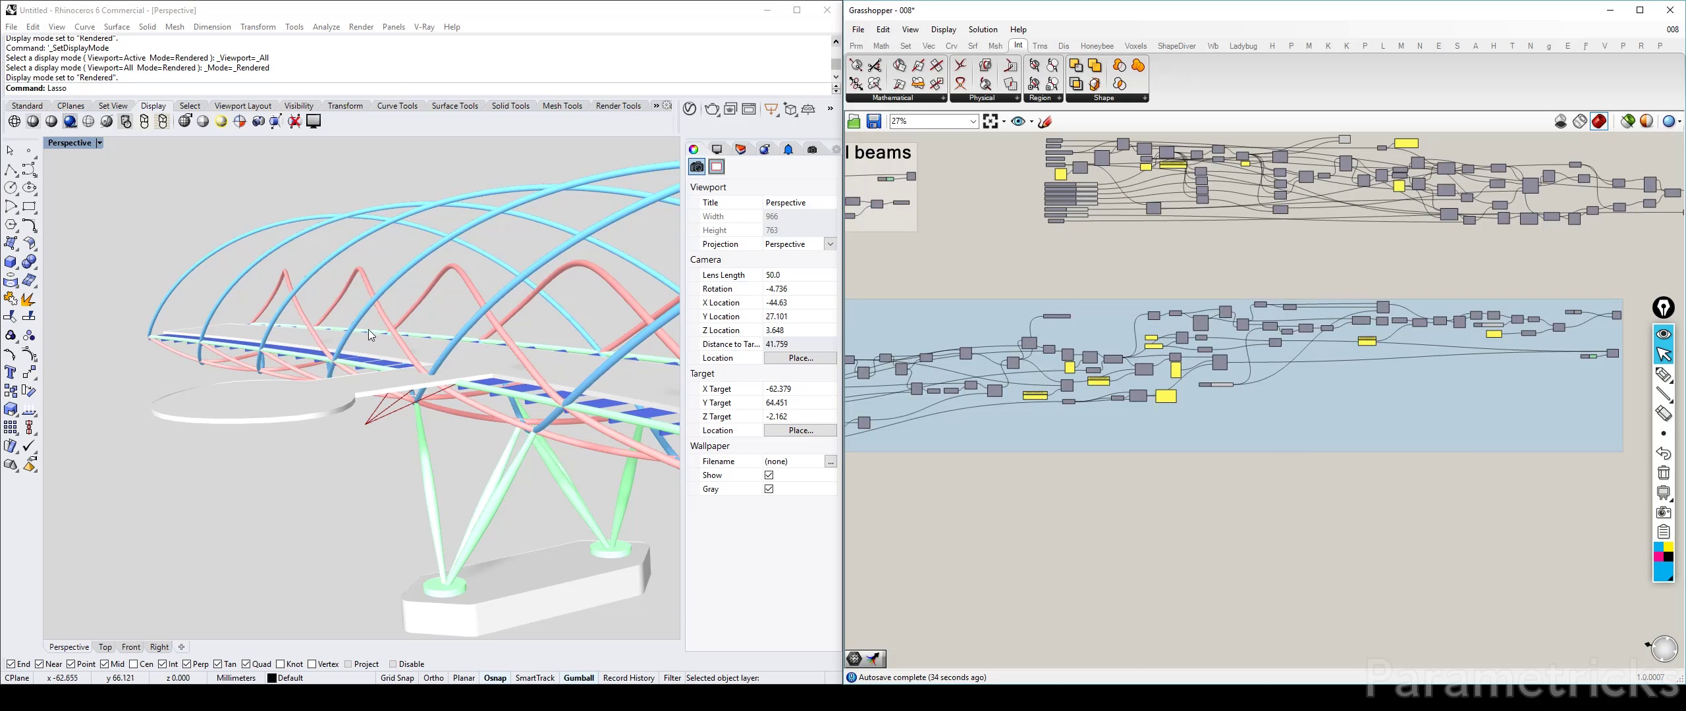
Step: Compare the modelled pod seen from a low angle with the reference photo of the bridge's viewing pod underside in IrfanView
right_click_drag(374, 428, 378, 395)
key("alt+Tab")
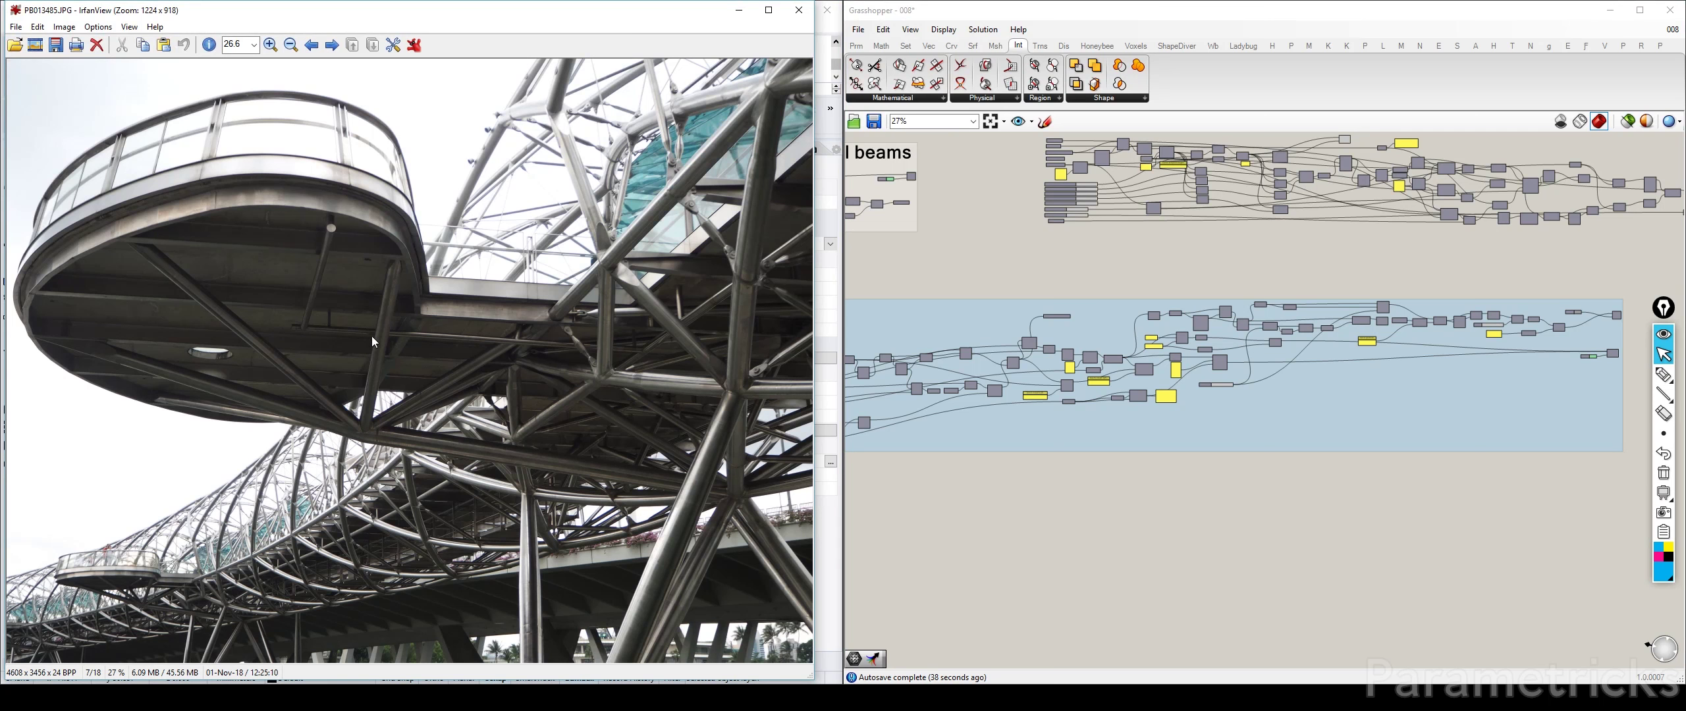
key("alt+Tab")
scroll(1295, 266, "up", 6)
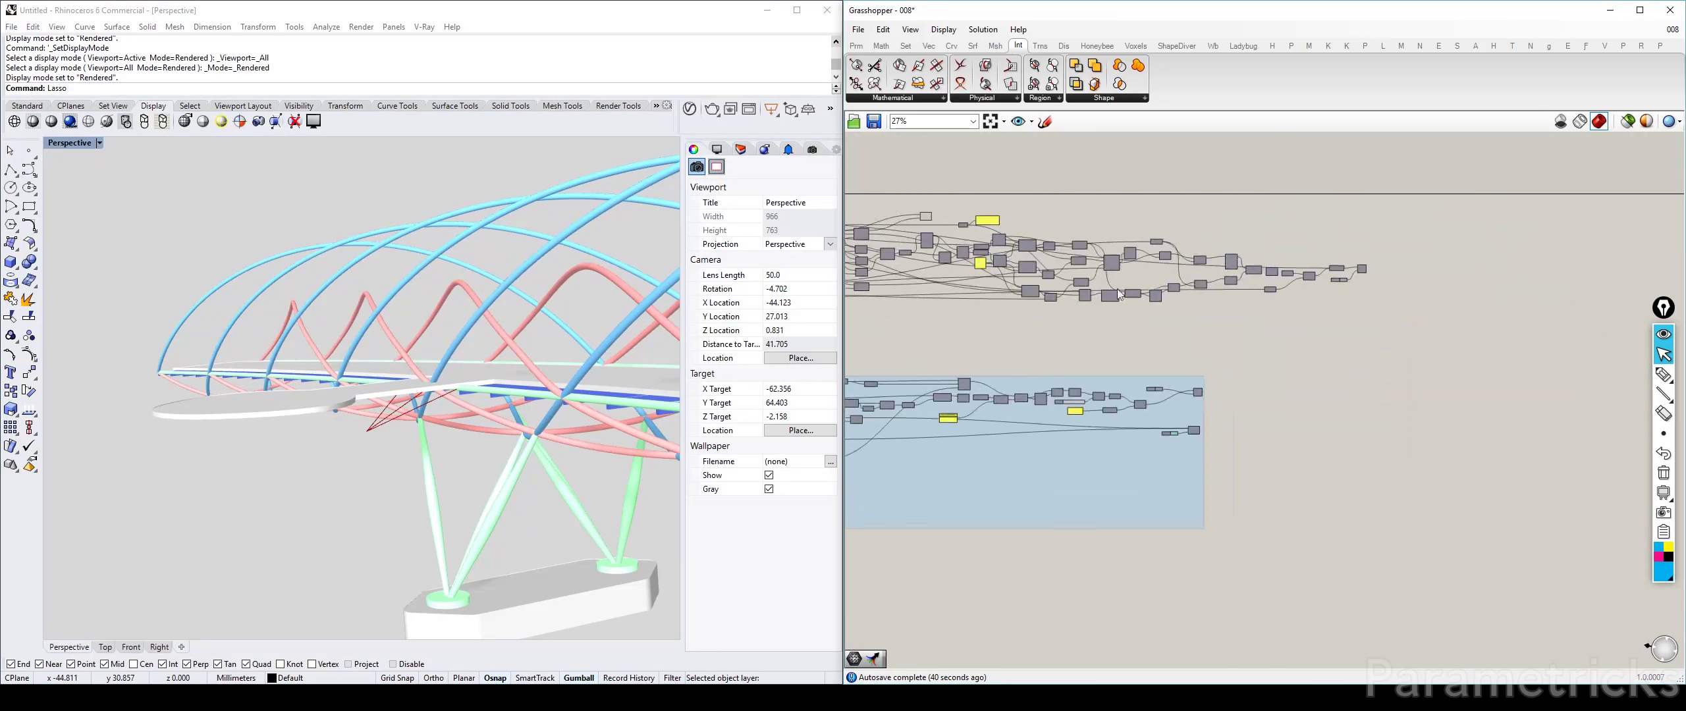
right_click_drag(1234, 337, 1453, 331)
scroll(1337, 277, "down", 4)
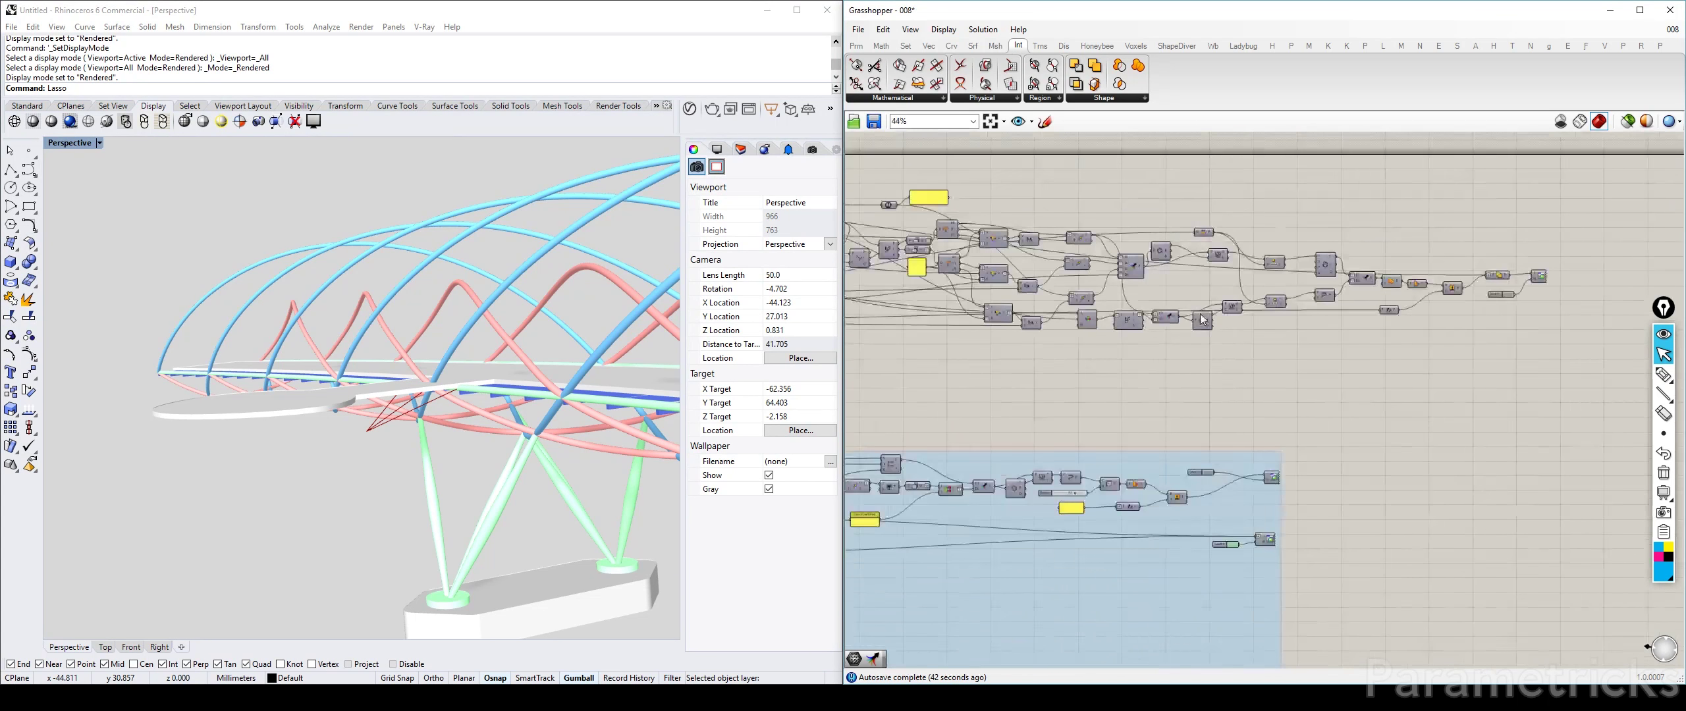
Step: Select the pod definition's four-input Merge component to inspect its points around the deck, view the pod from below, and deselect it
right_click_drag(1200, 314, 1290, 289)
scroll(1232, 248, "up", 3)
left_click(1205, 232)
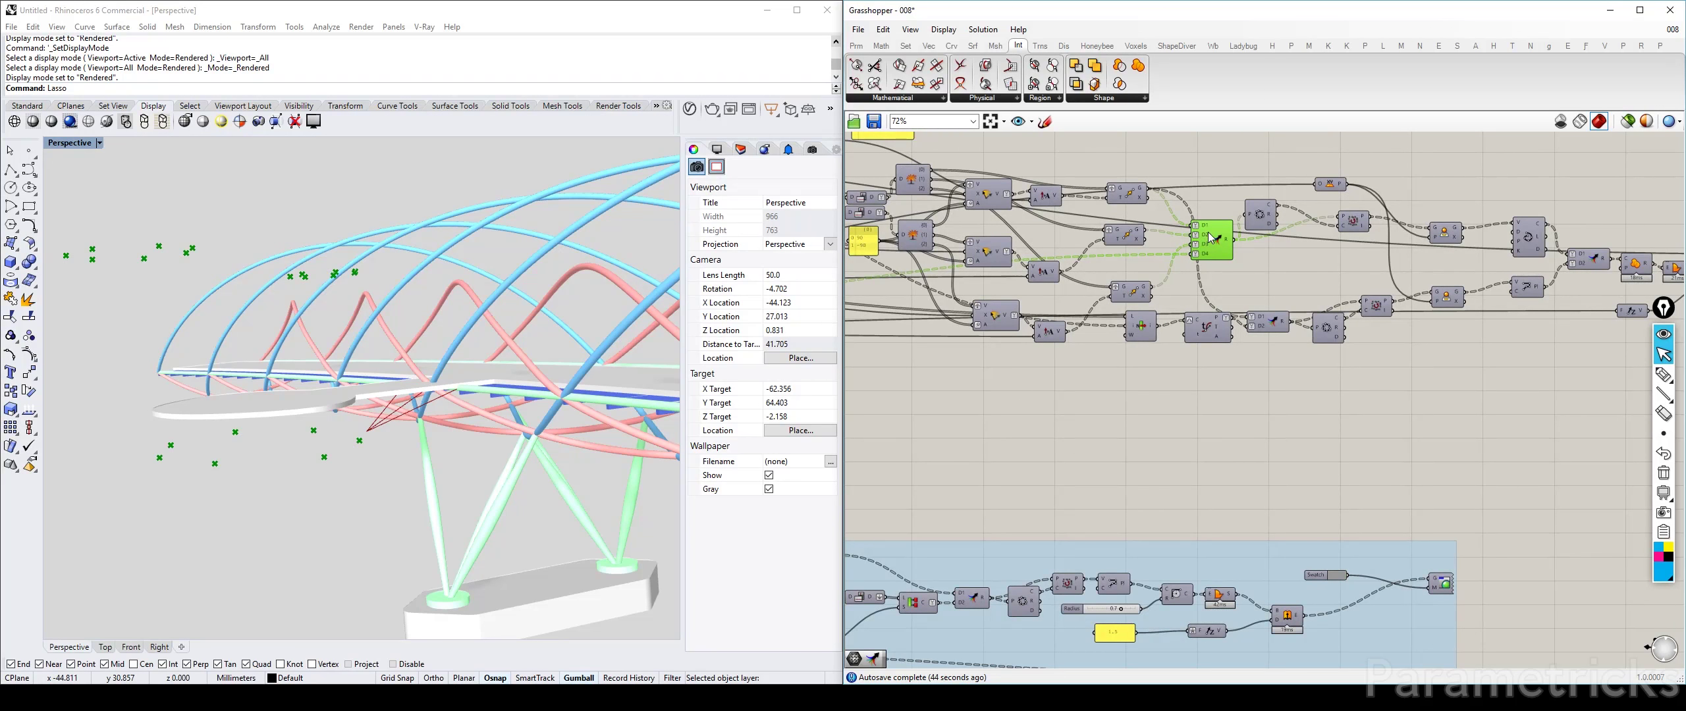
right_click_drag(448, 290, 379, 275)
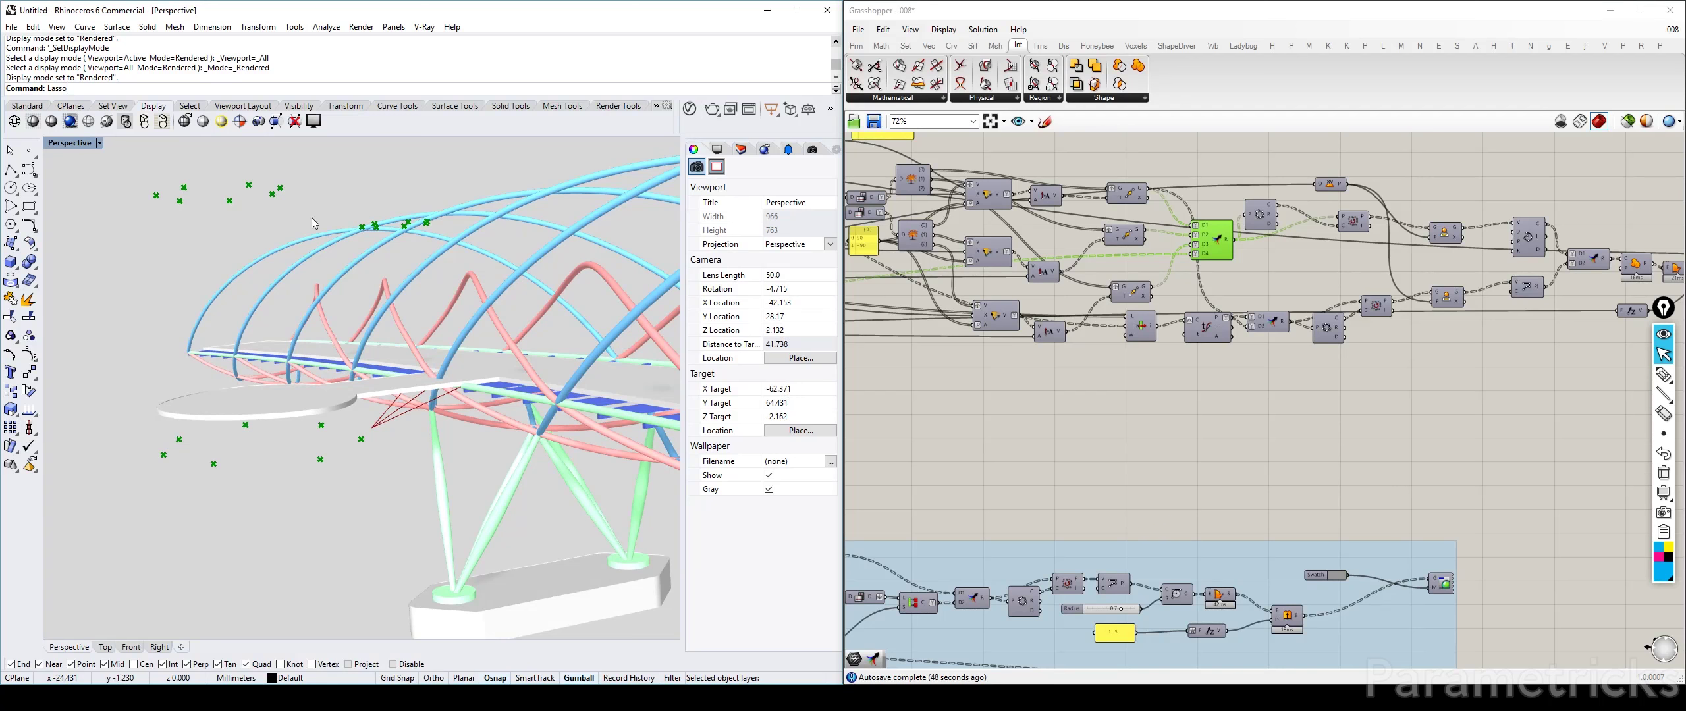
left_click(845, 323)
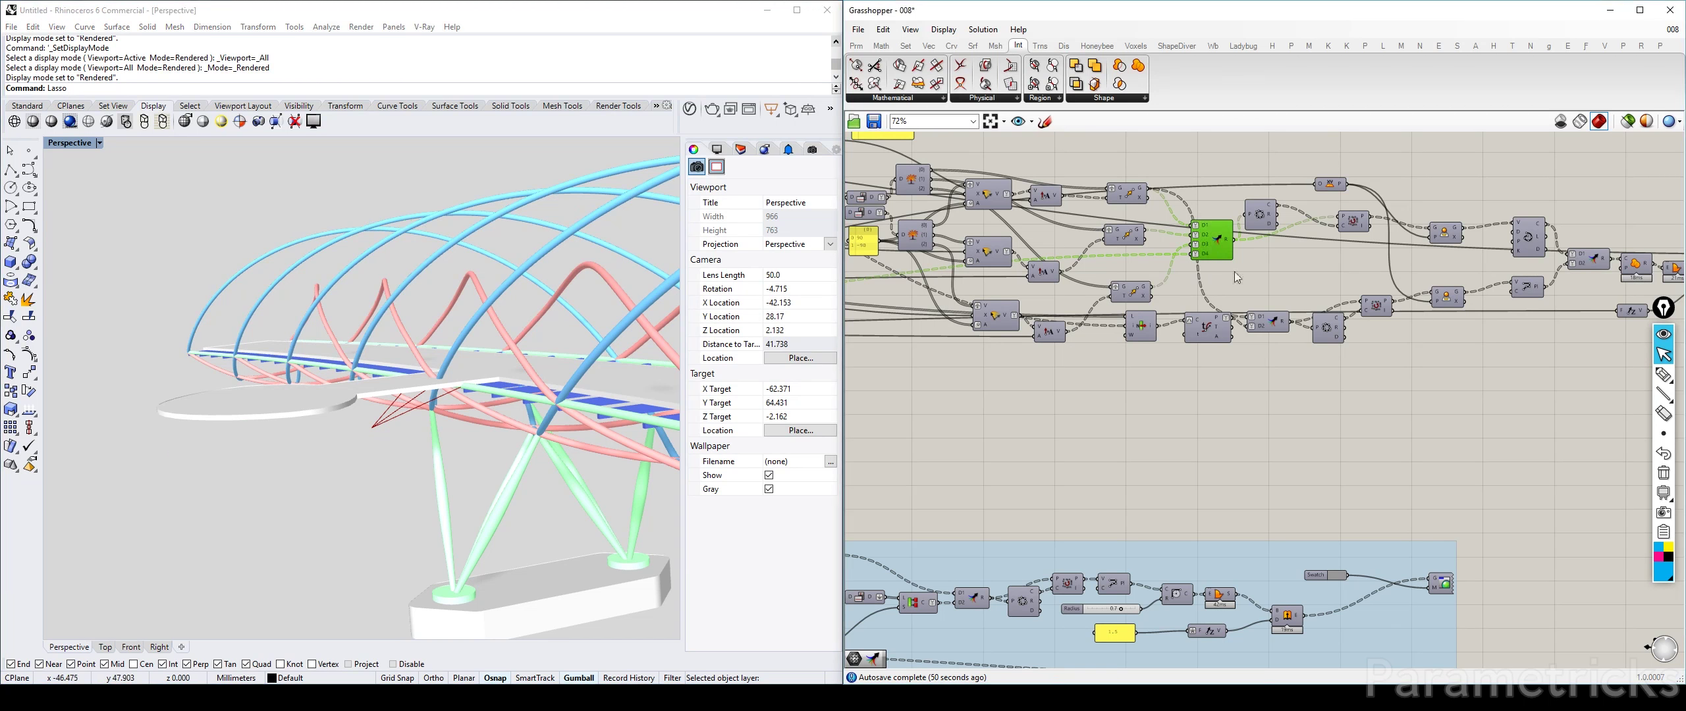
right_click_drag(285, 430, 522, 429)
right_click_drag(1321, 300, 1139, 327)
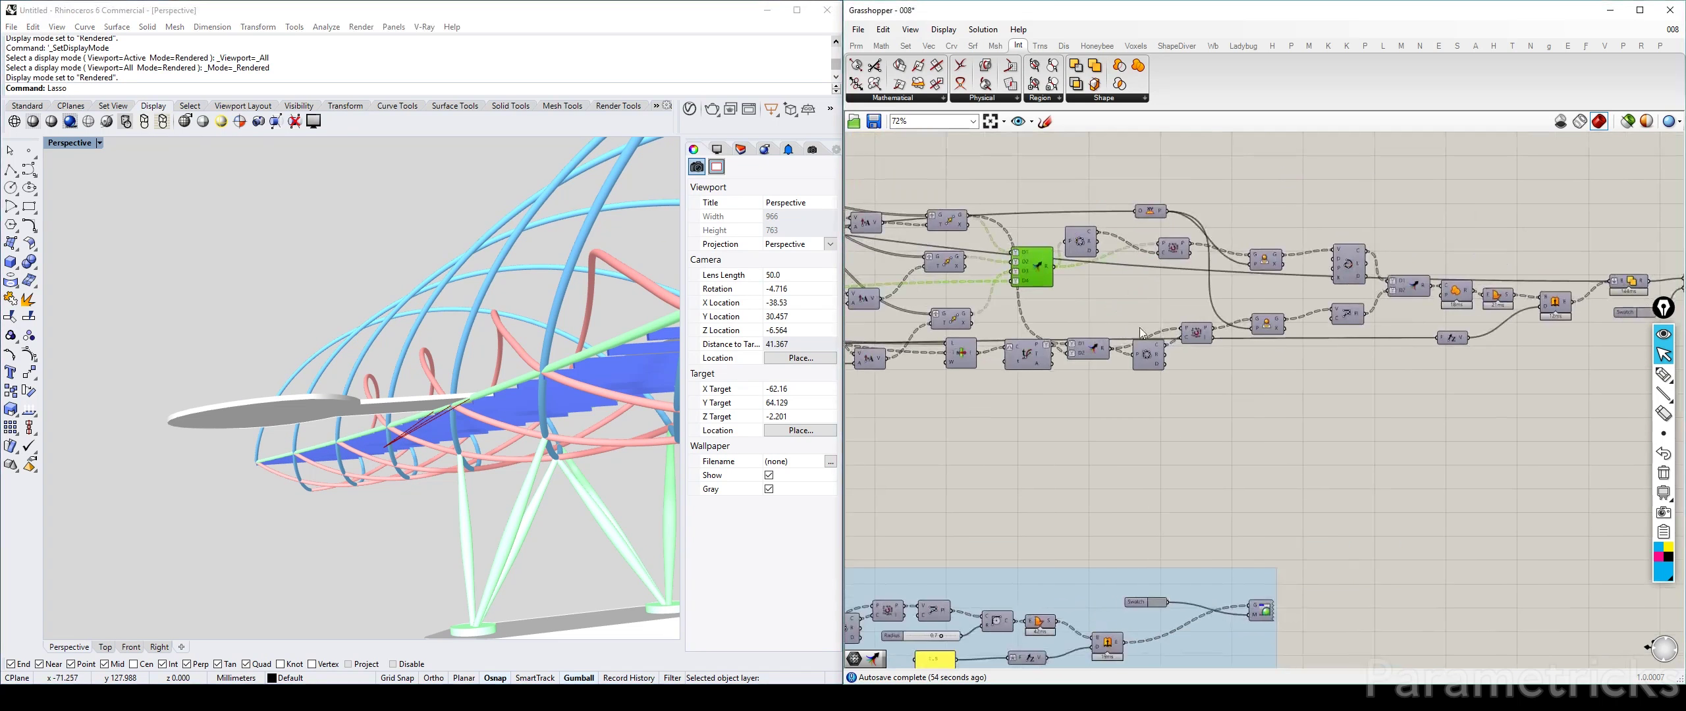
left_click(1296, 399)
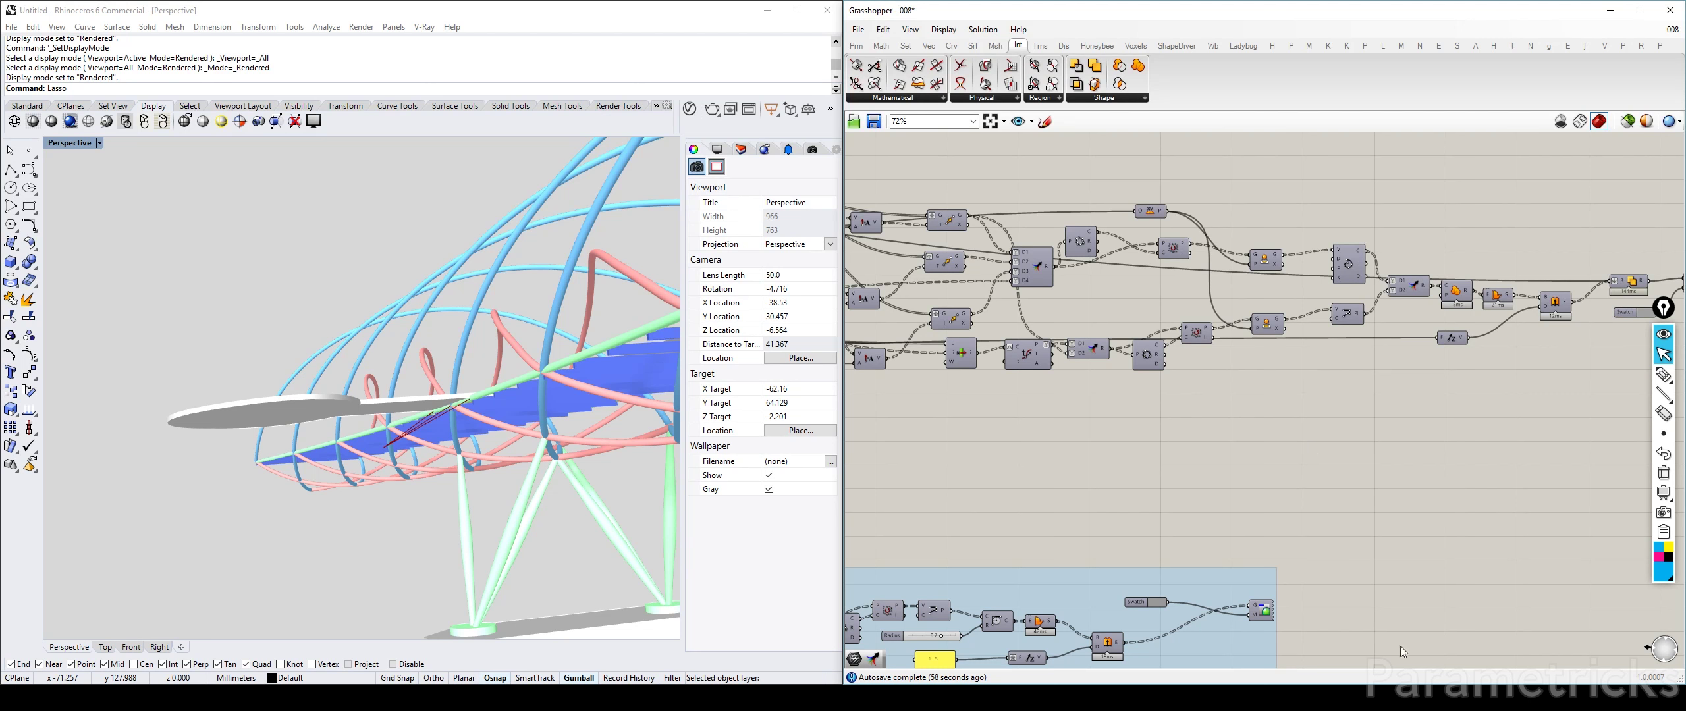
Step: Move the Solid Union component slightly closer to the viewing pod Extrude at the end of the chain
scroll(1318, 374, "down", 5)
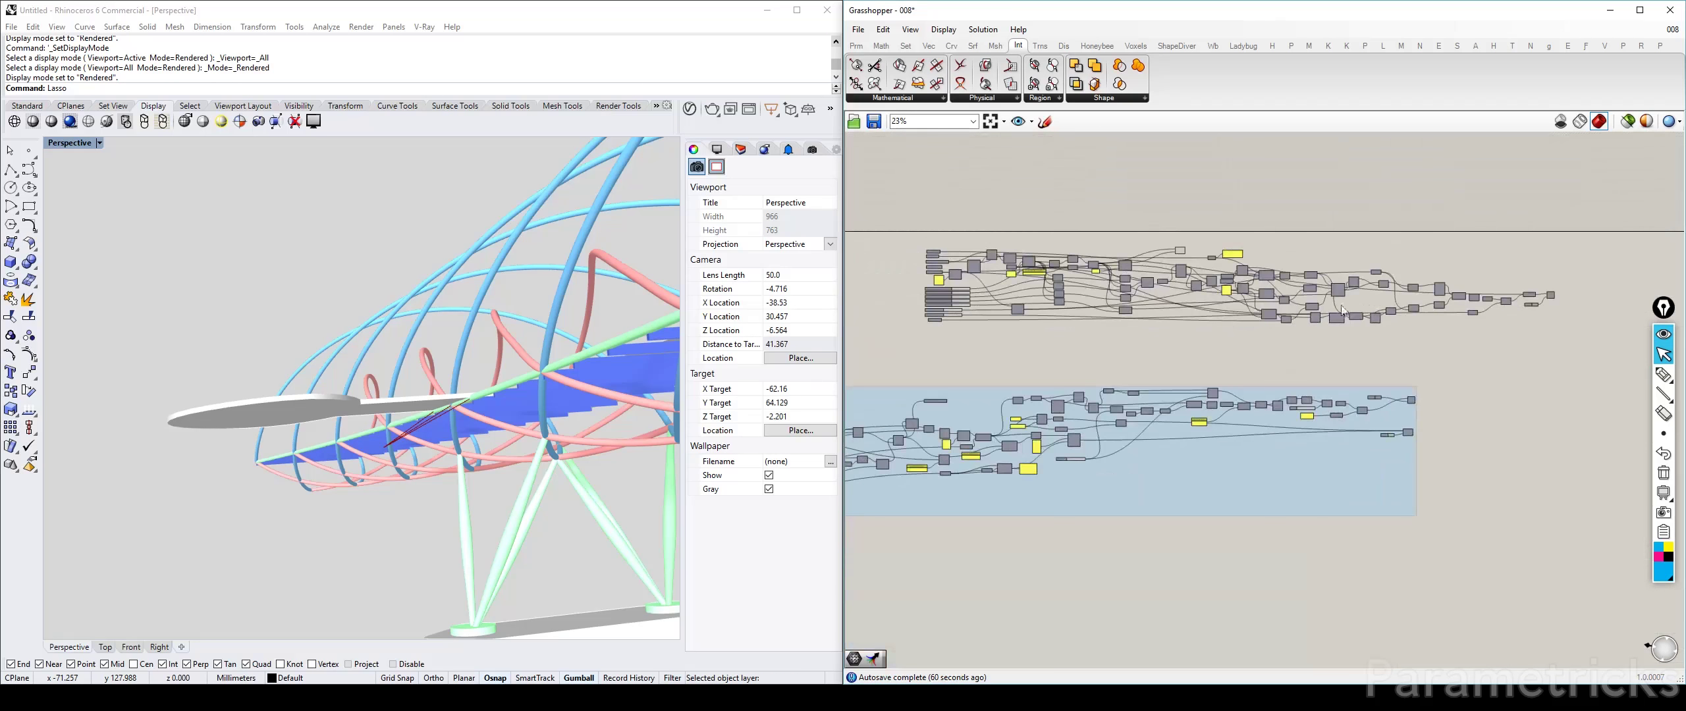
scroll(1304, 263, "up", 6)
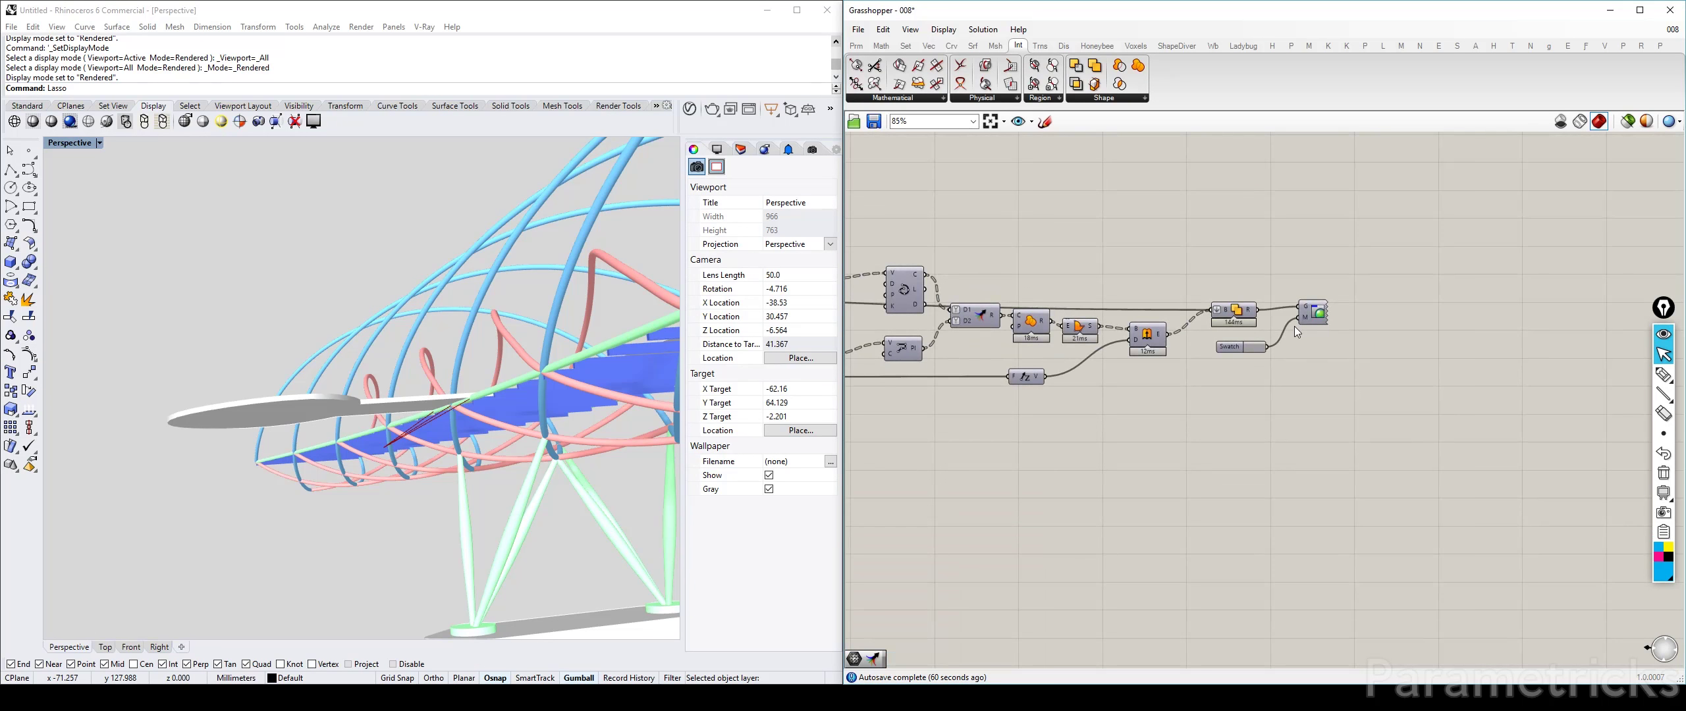
left_click_drag(1232, 314, 1213, 305)
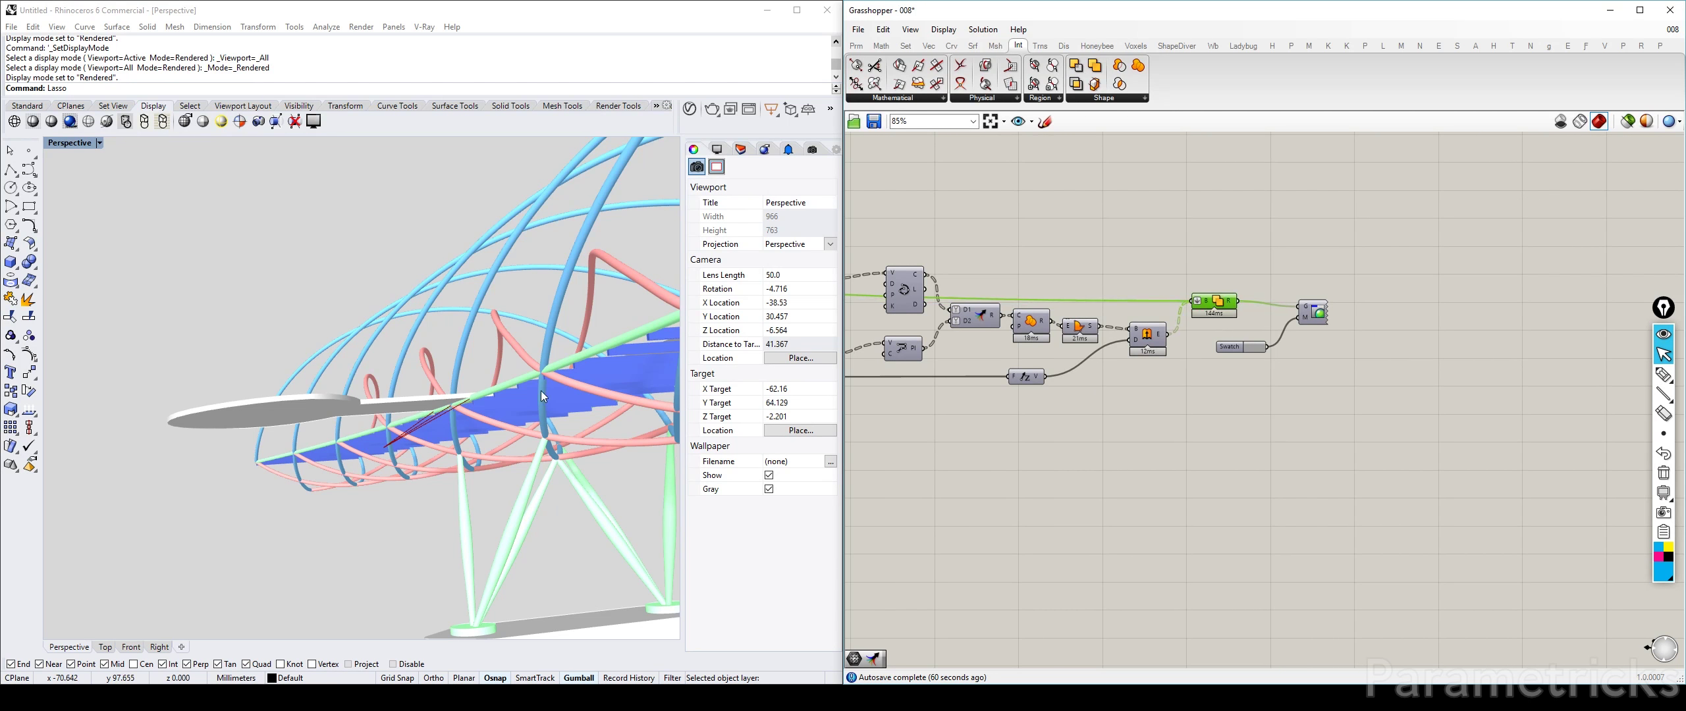